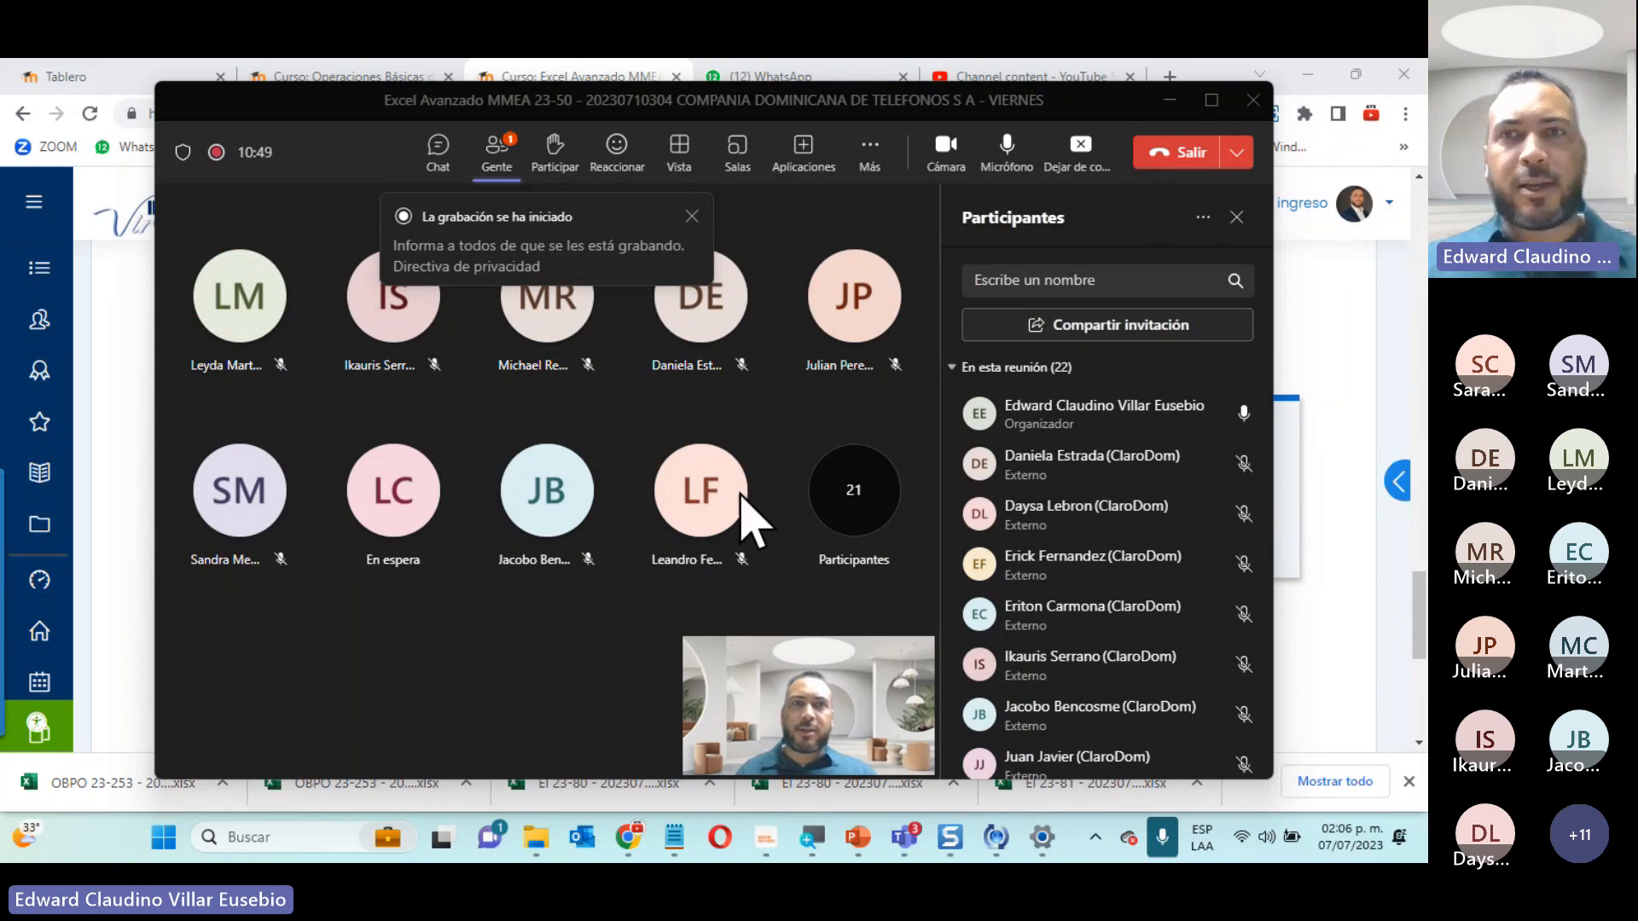
Minimize the meeting window, open course section 3 (07 de julio - 13 de julio), and review its Unidad 3 resources and activities
click(1166, 100)
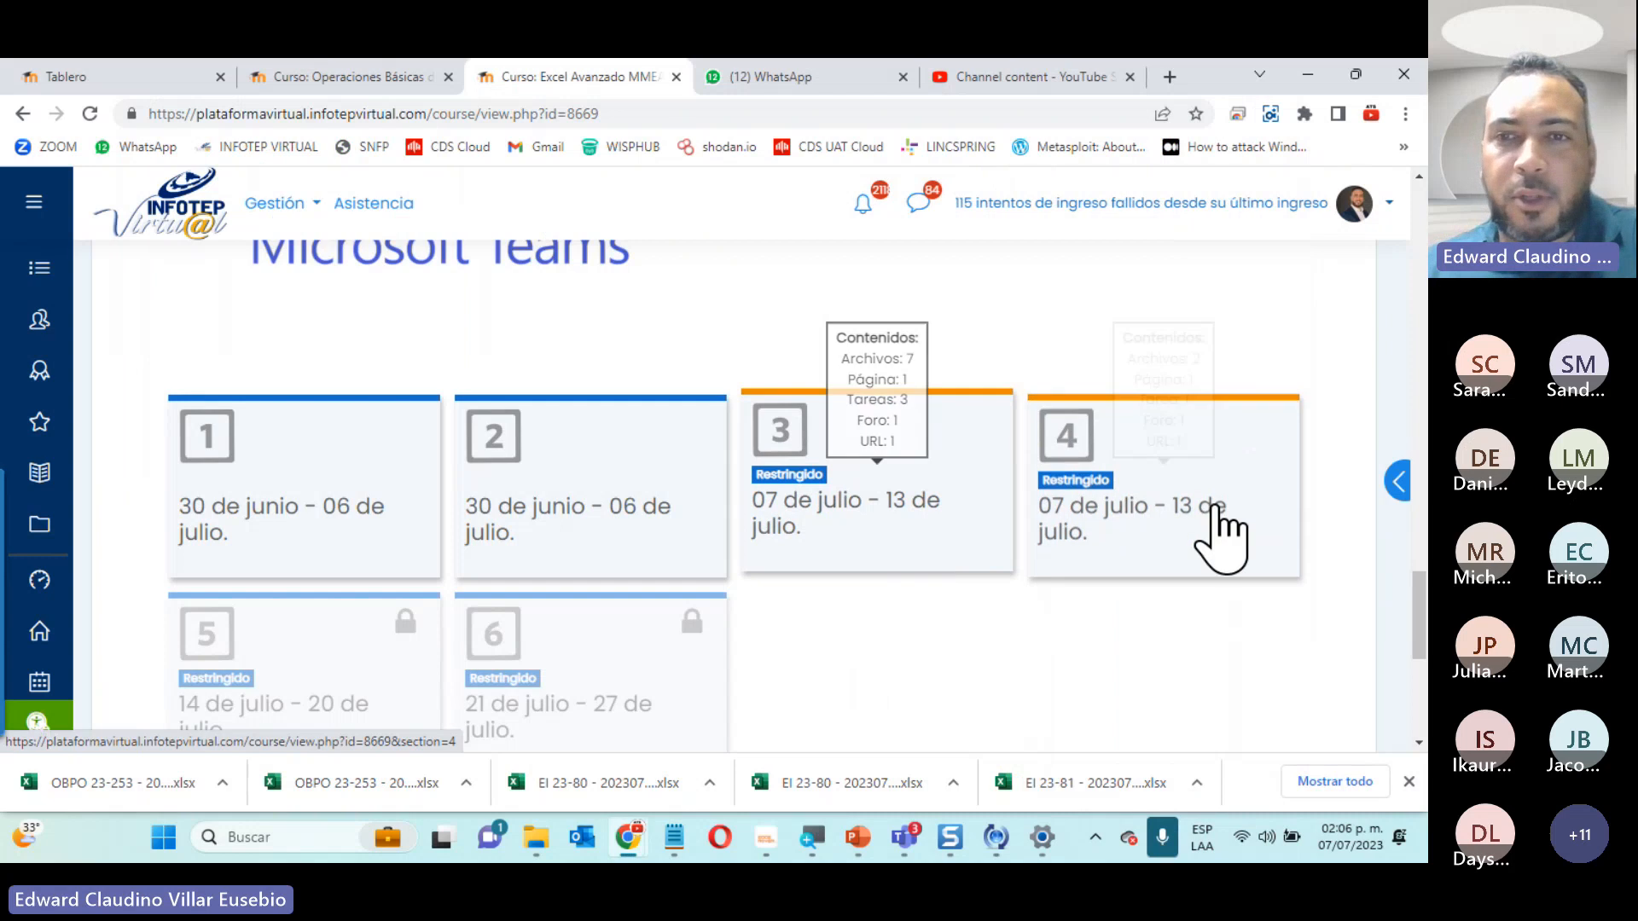
scroll(921, 548, down, 2)
scroll(922, 541, up, 1)
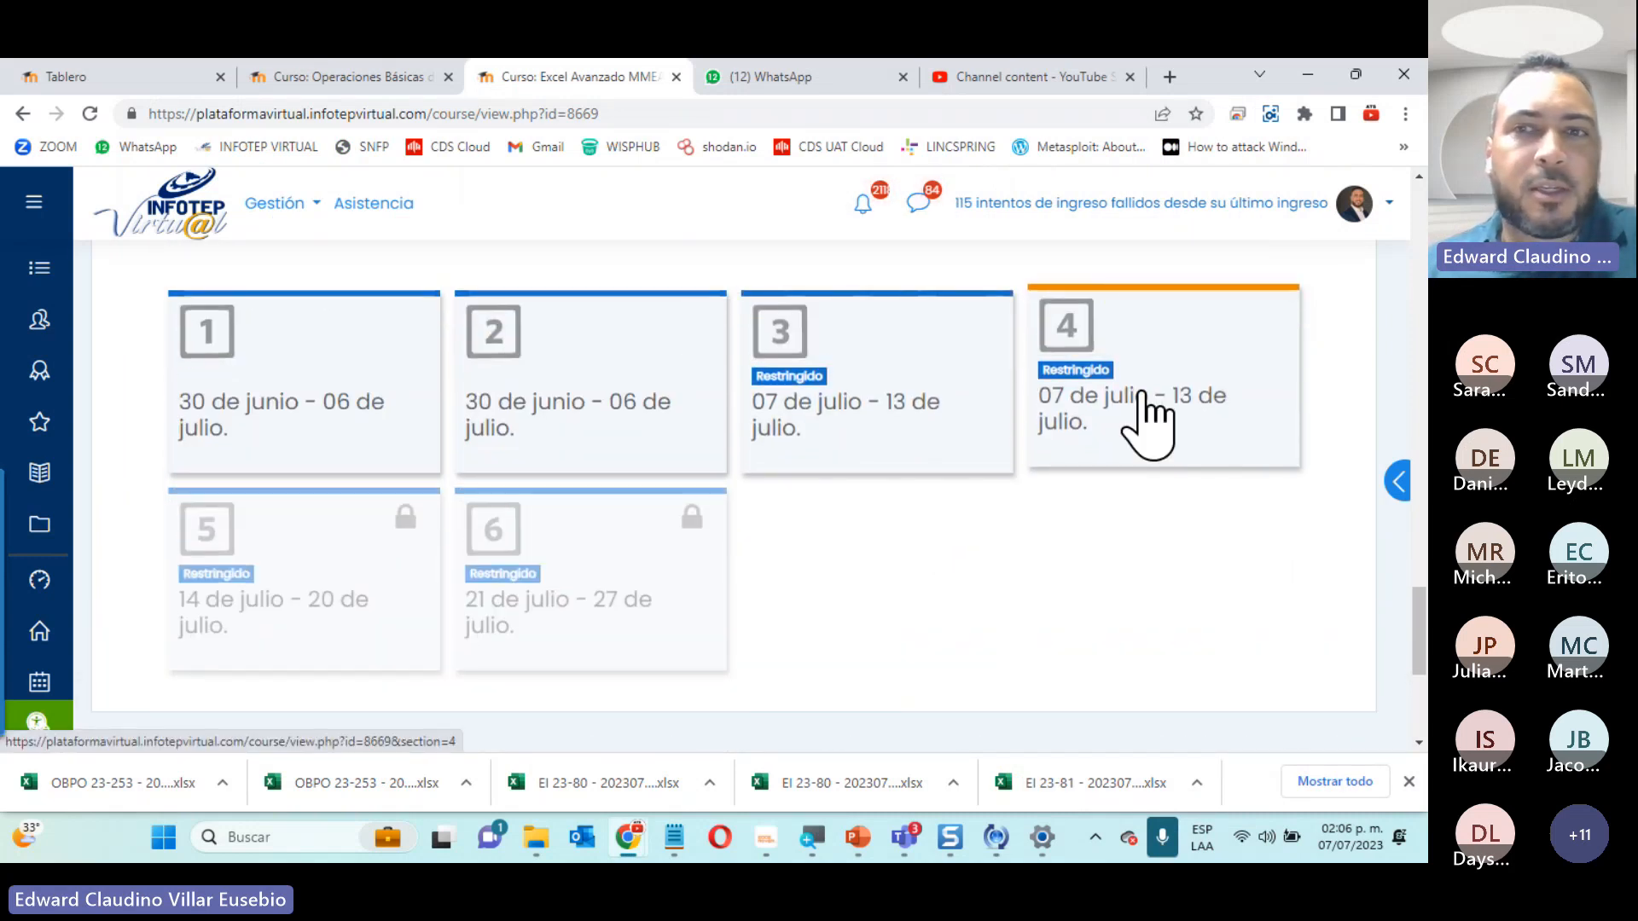
click(852, 392)
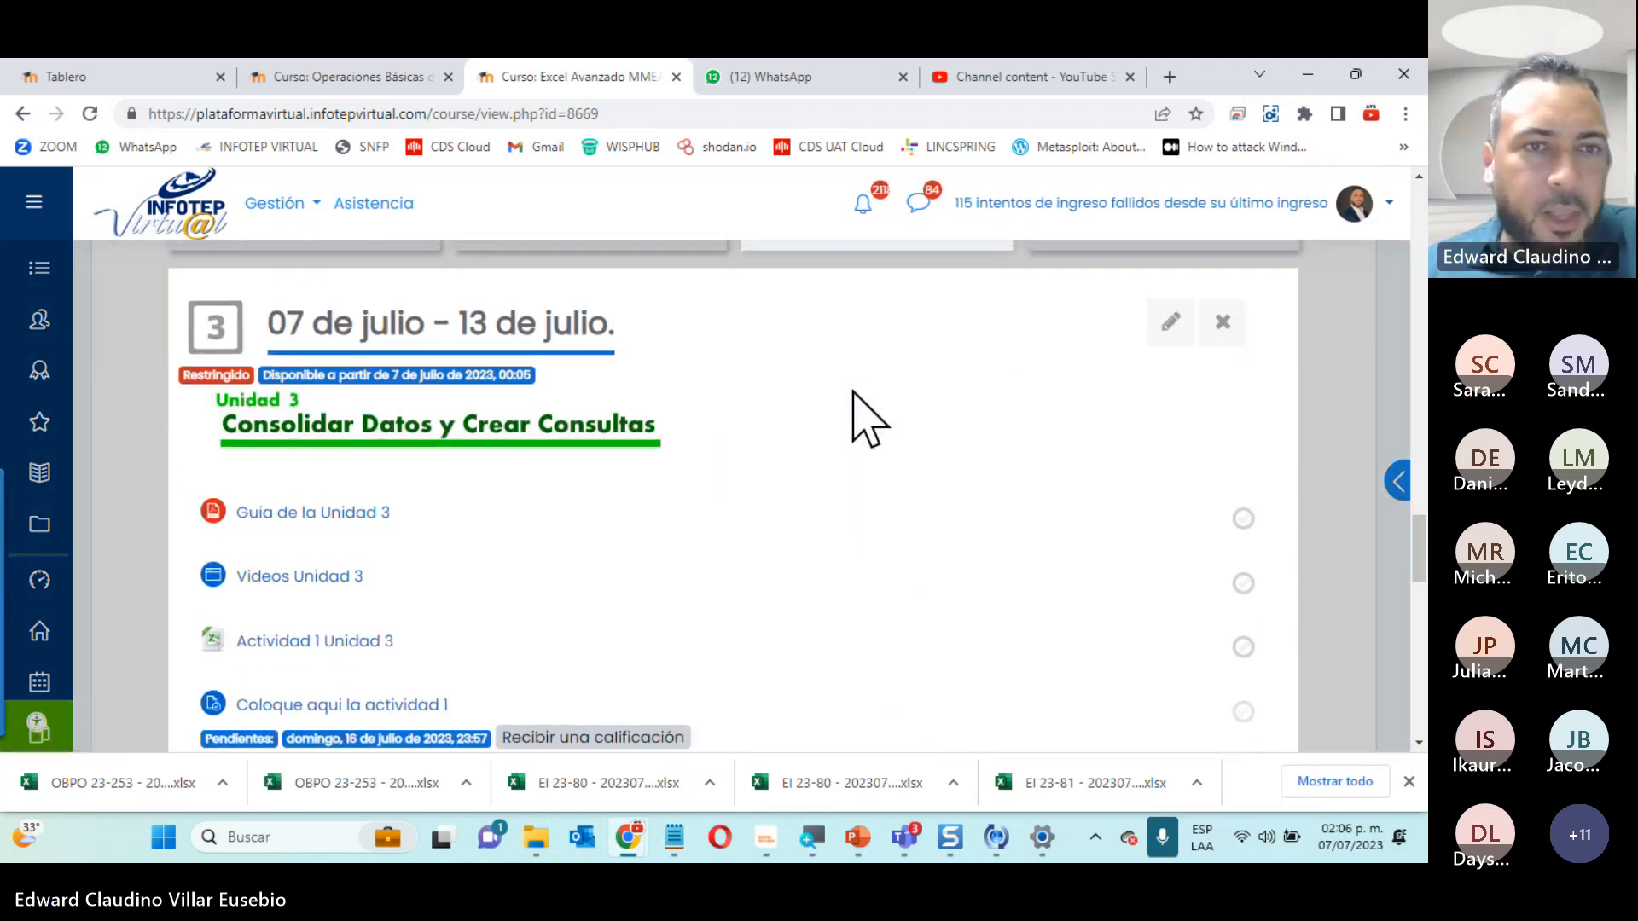
scroll(852, 391, up, 3)
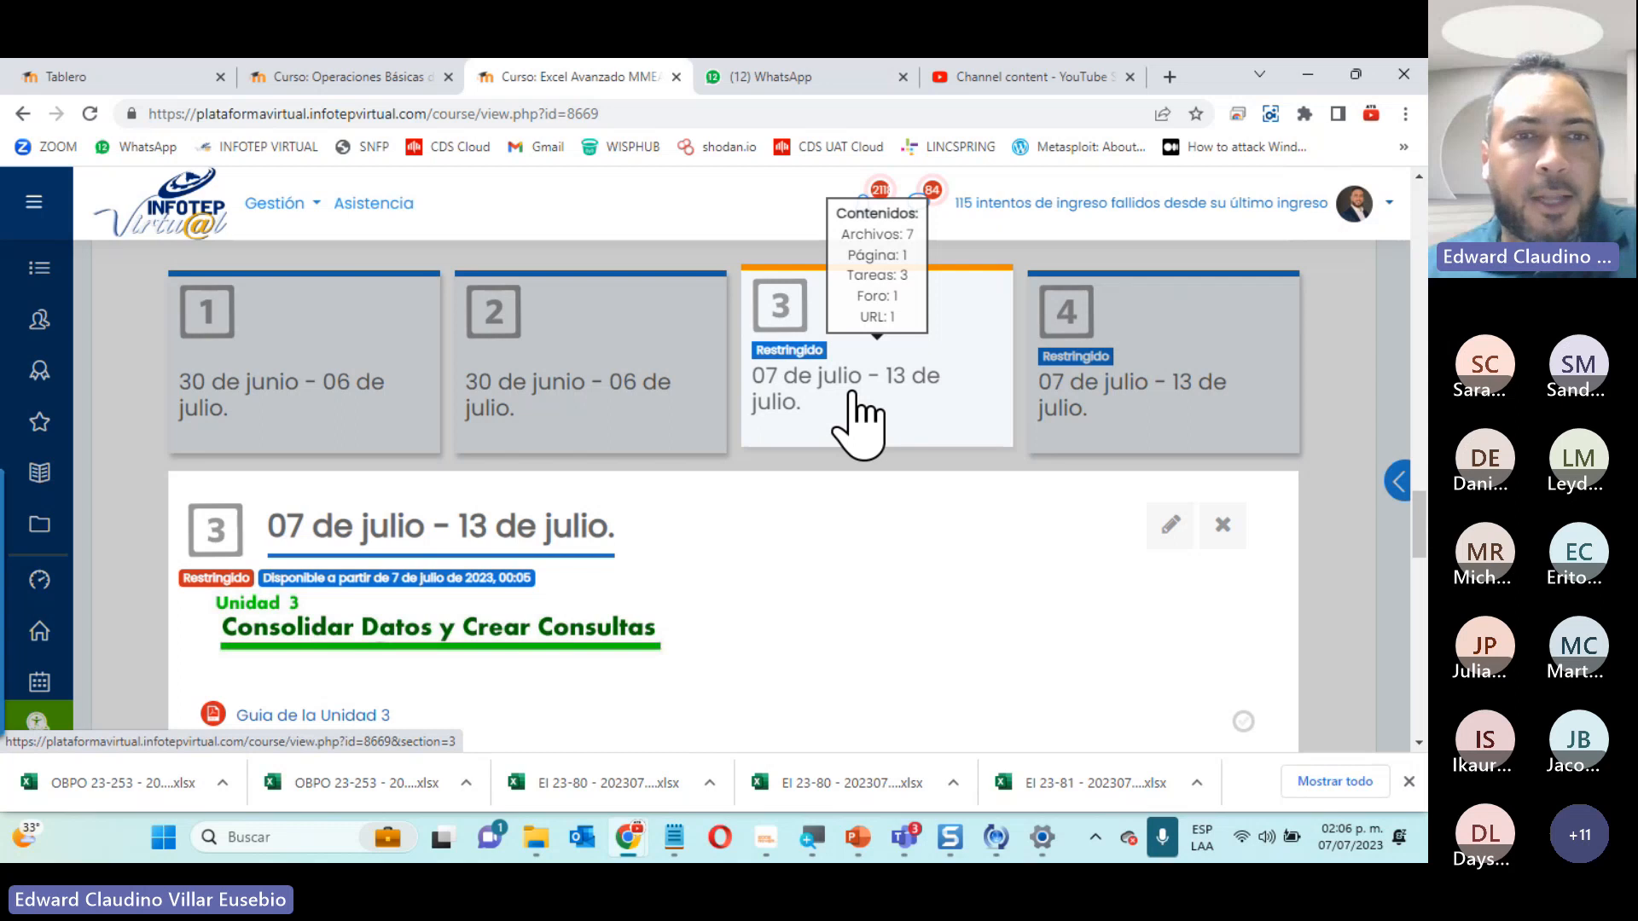
scroll(856, 394, down, 1)
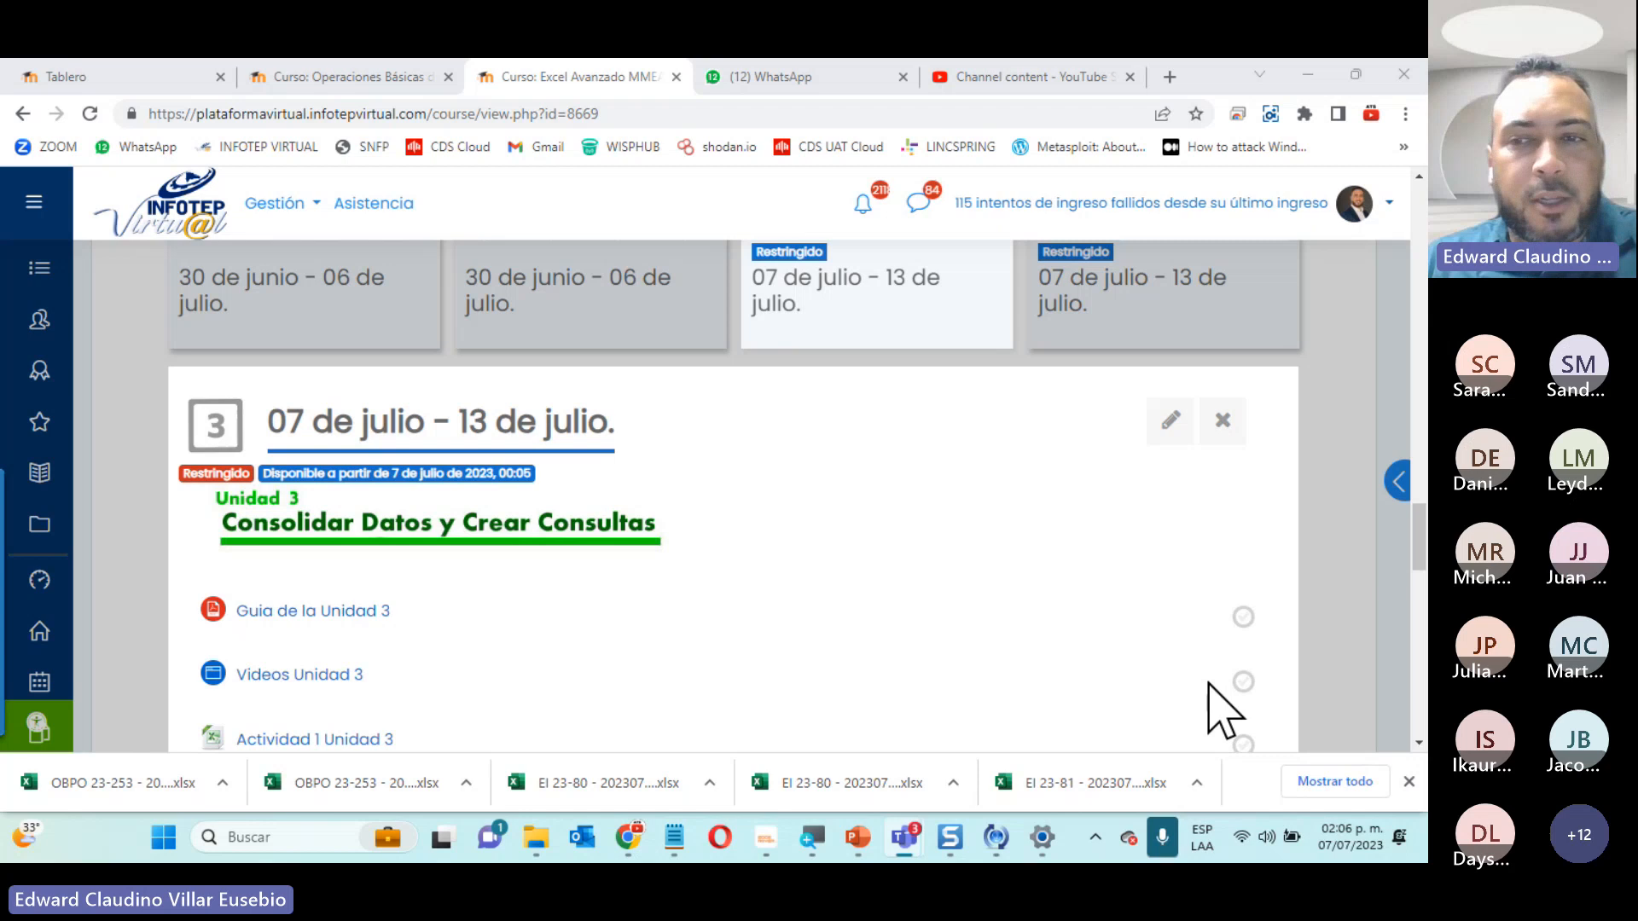
scroll(798, 465, down, 7)
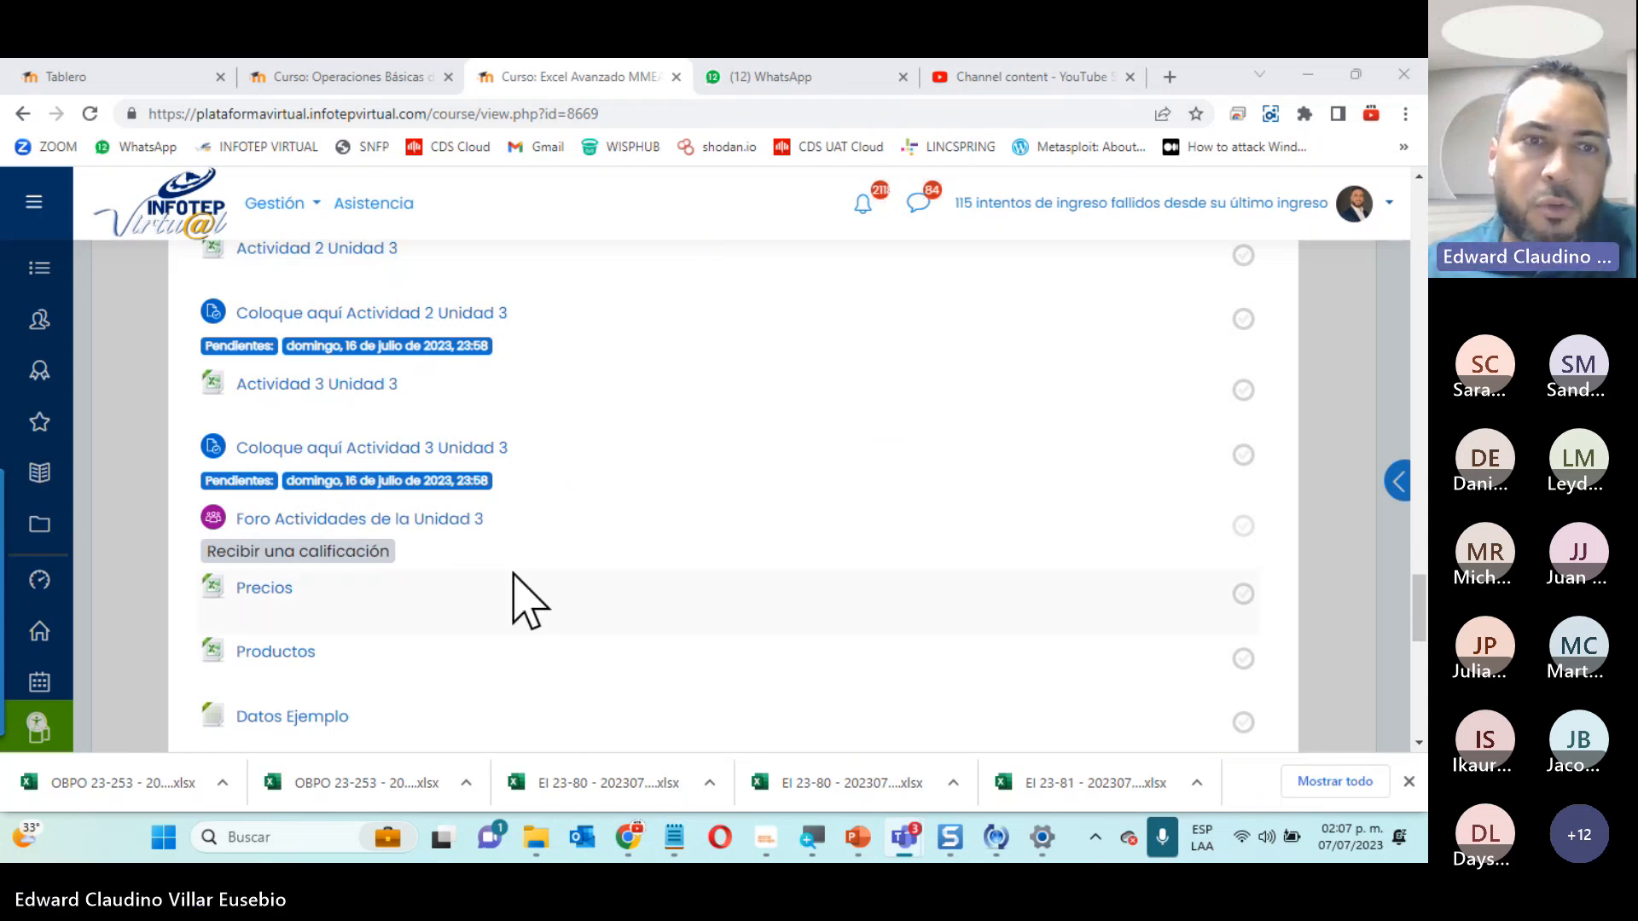
scroll(535, 610, up, 7)
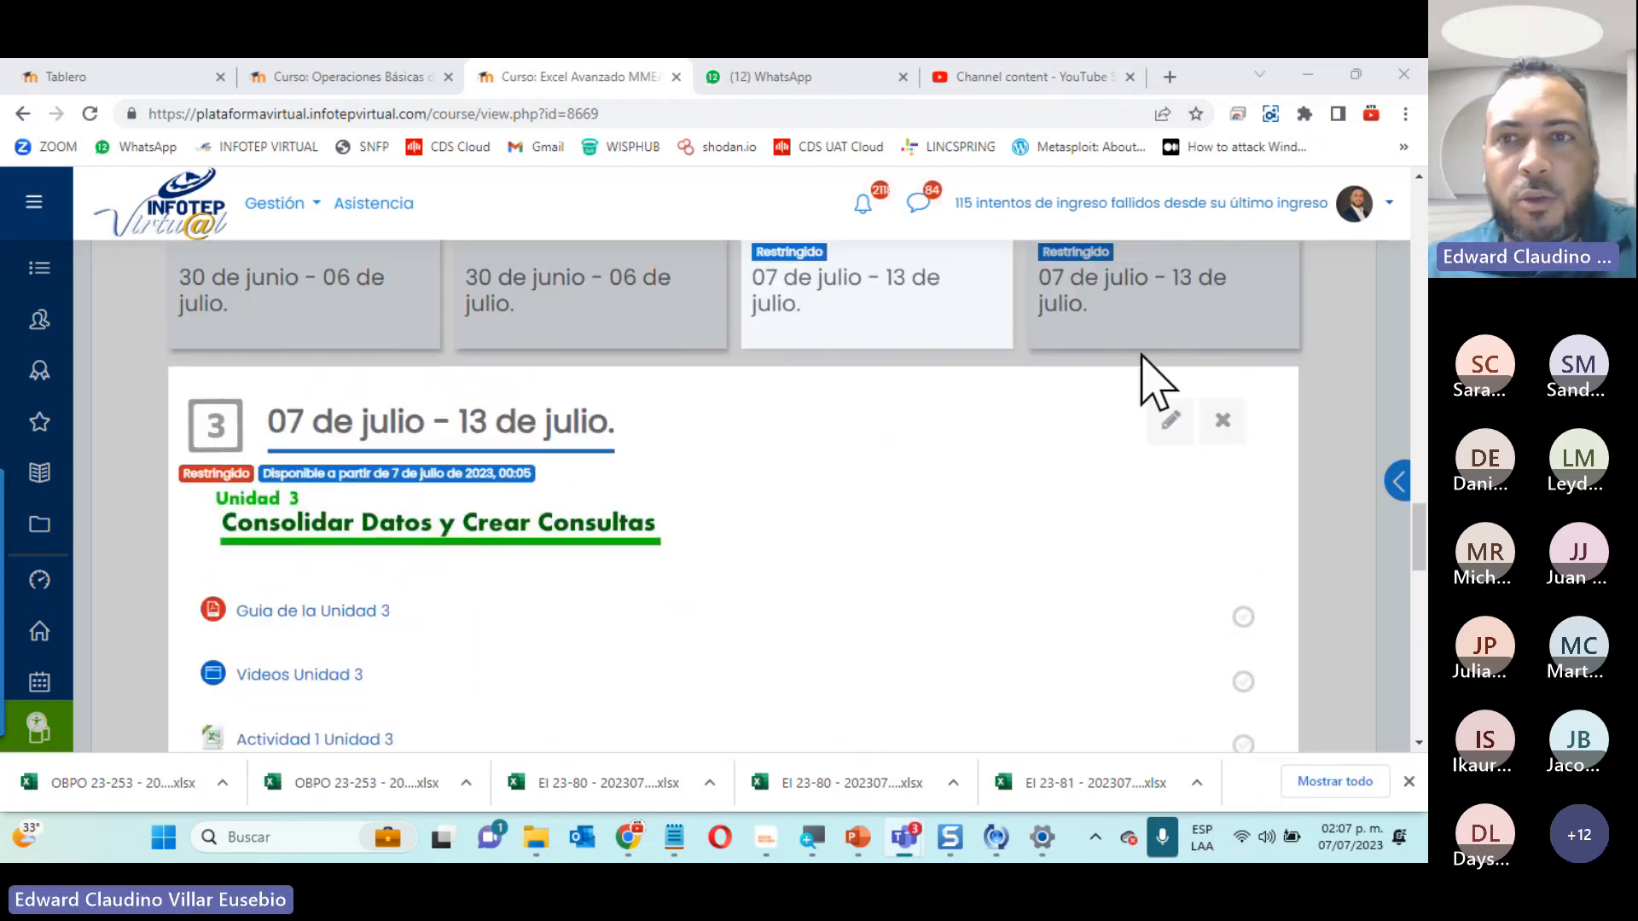
Open course section 4 on Macros and review its guide, videos, activity, forum and recorded session entries
click(1199, 329)
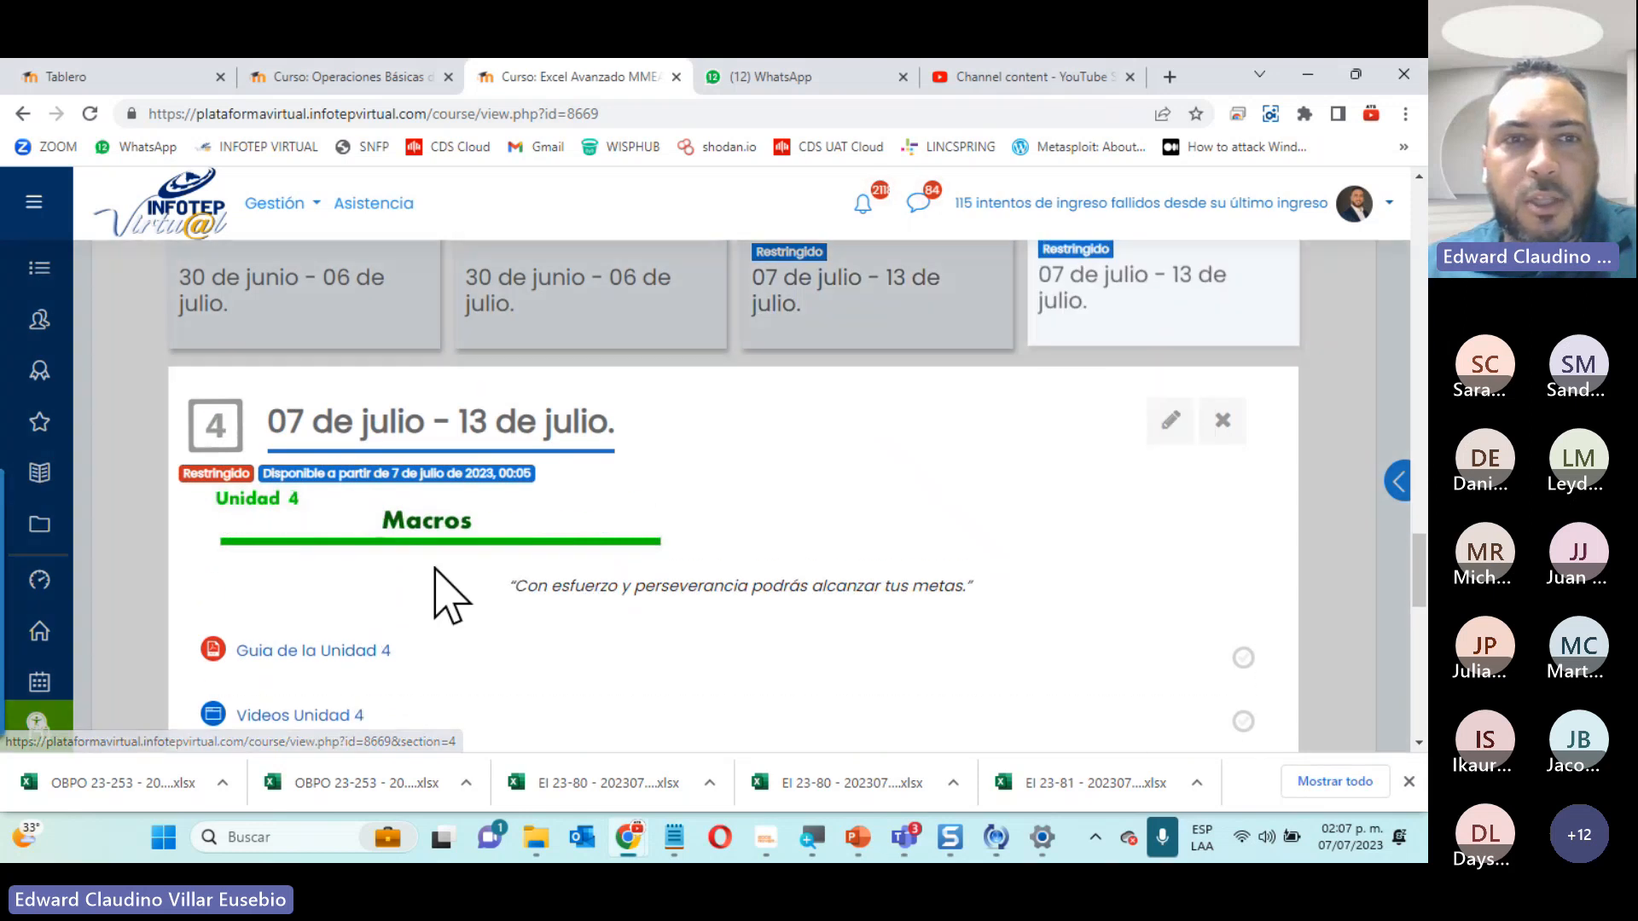
scroll(438, 566, down, 3)
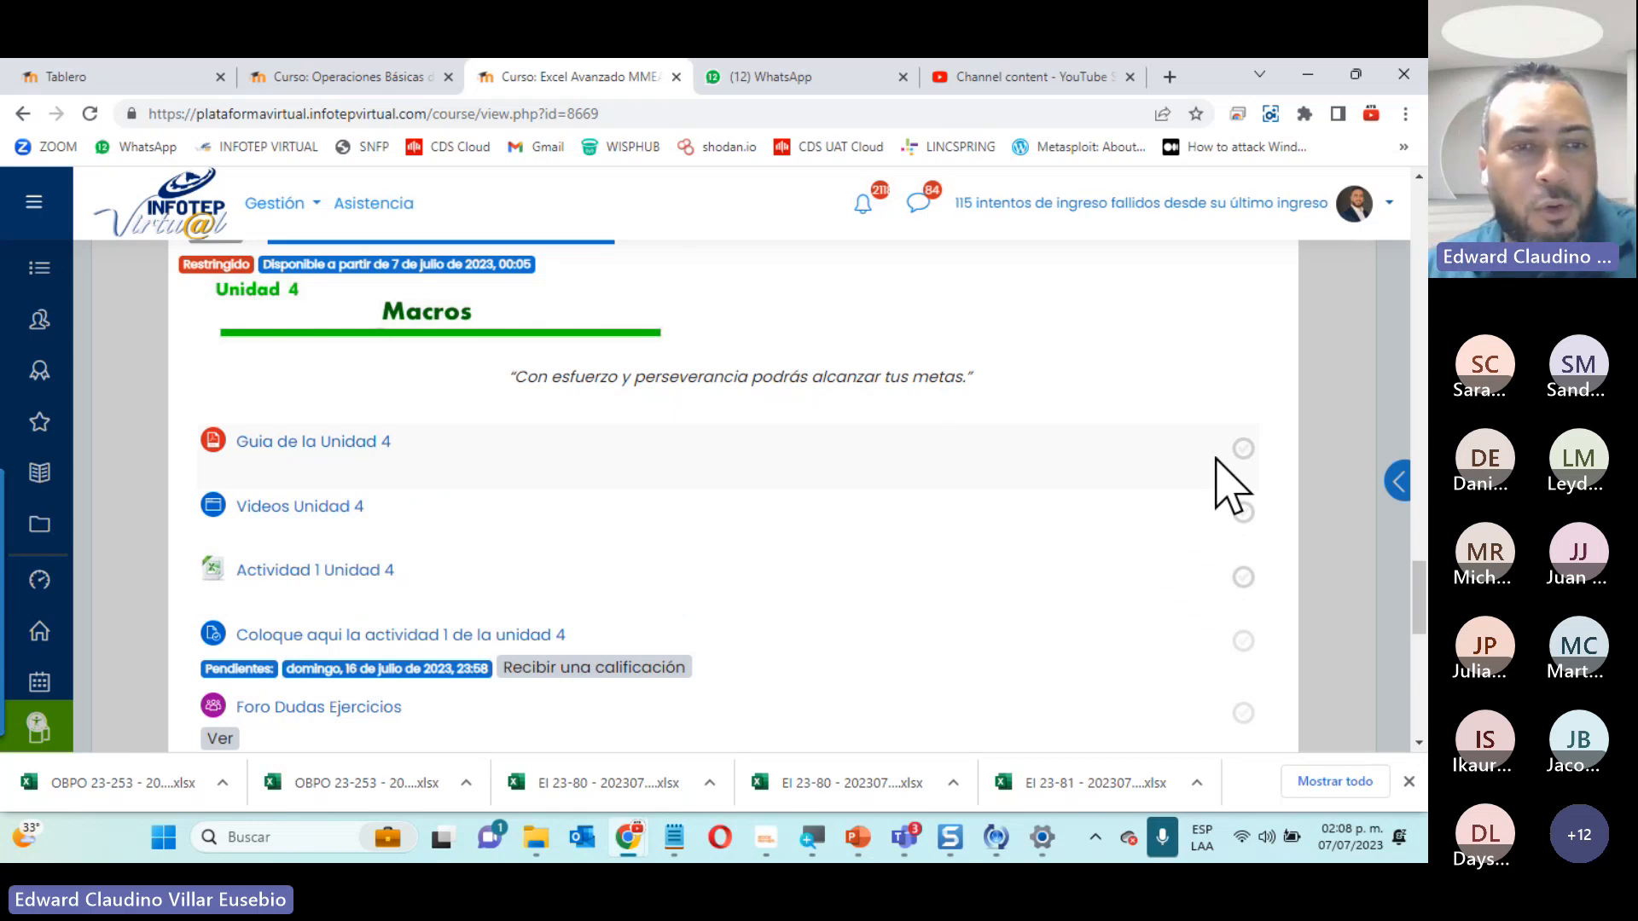
scroll(409, 694, up, 4)
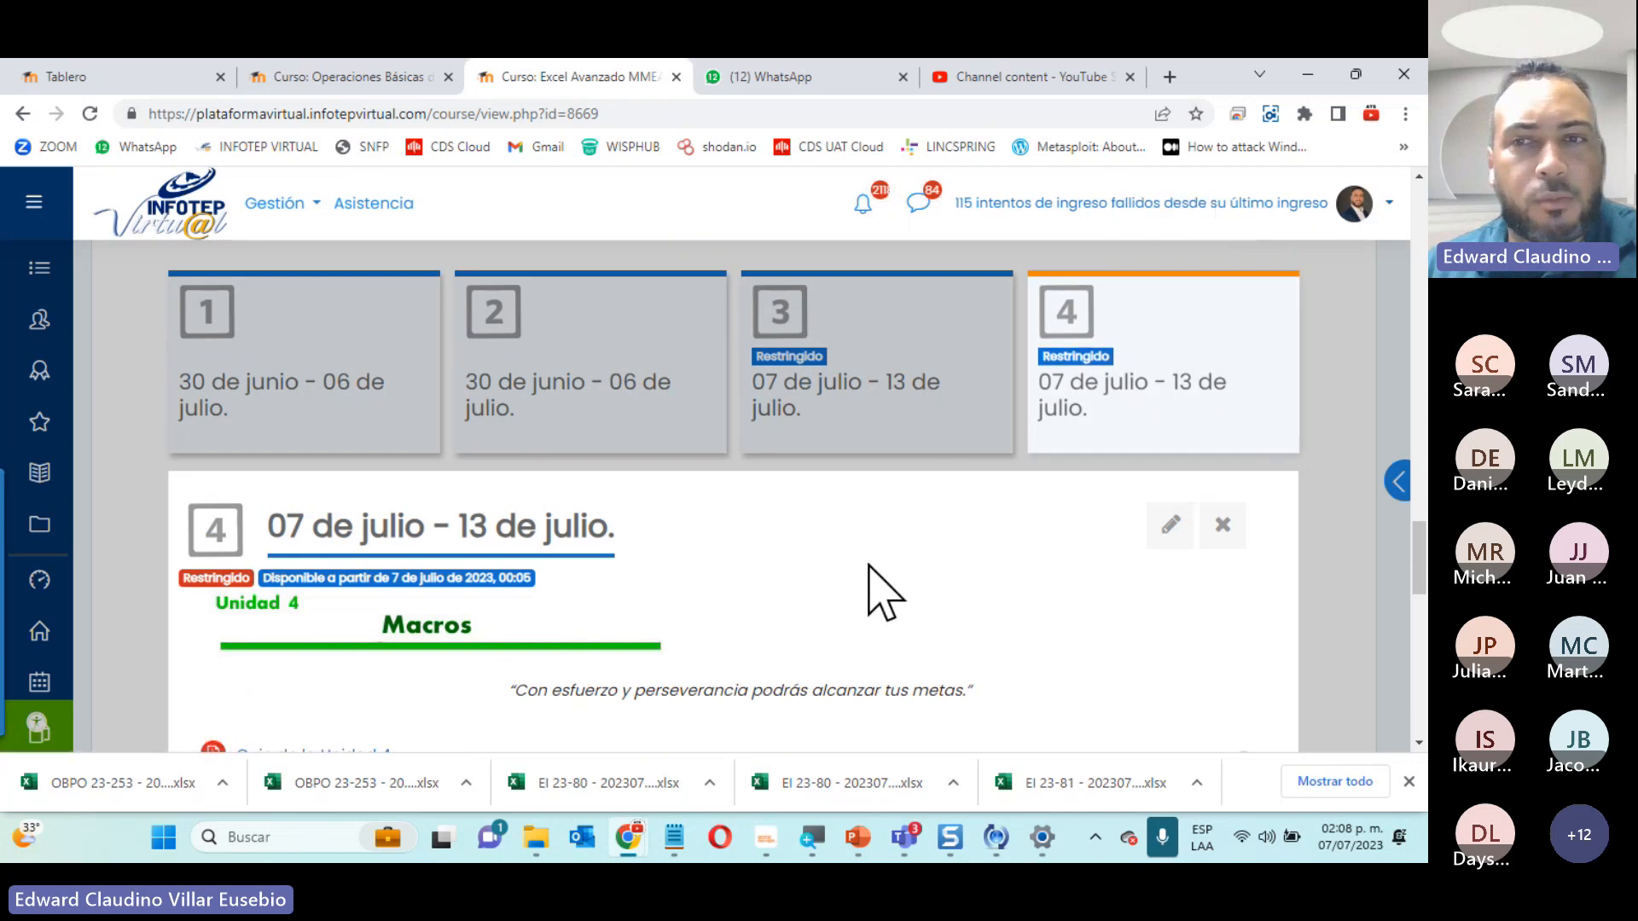
scroll(868, 567, down, 4)
scroll(734, 682, down, 3)
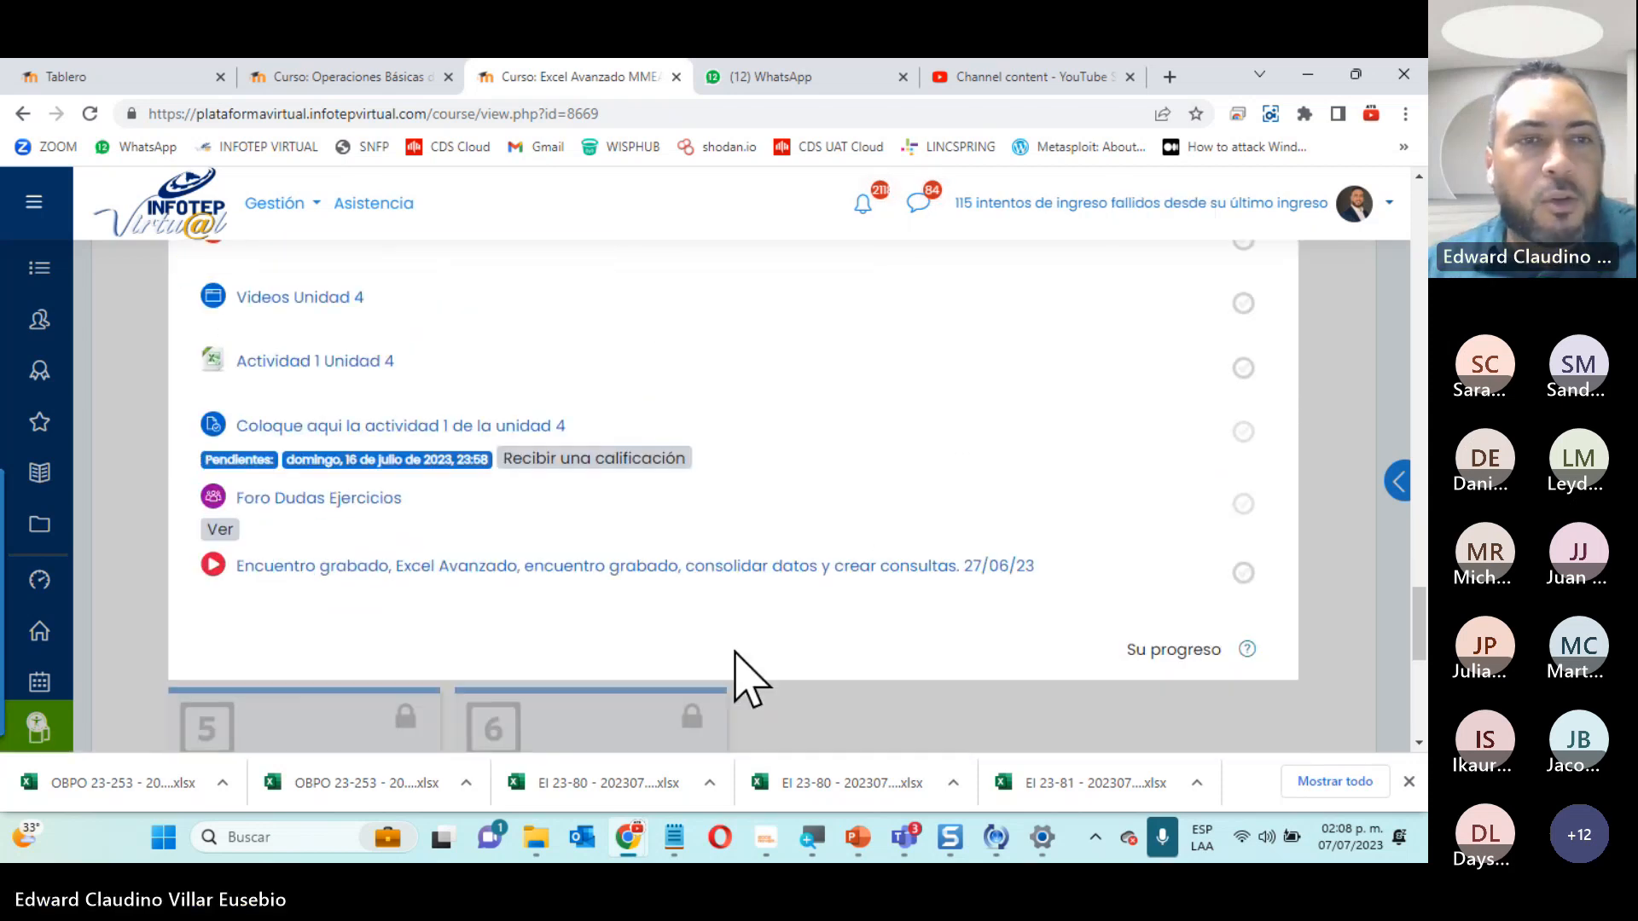
scroll(877, 528, up, 9)
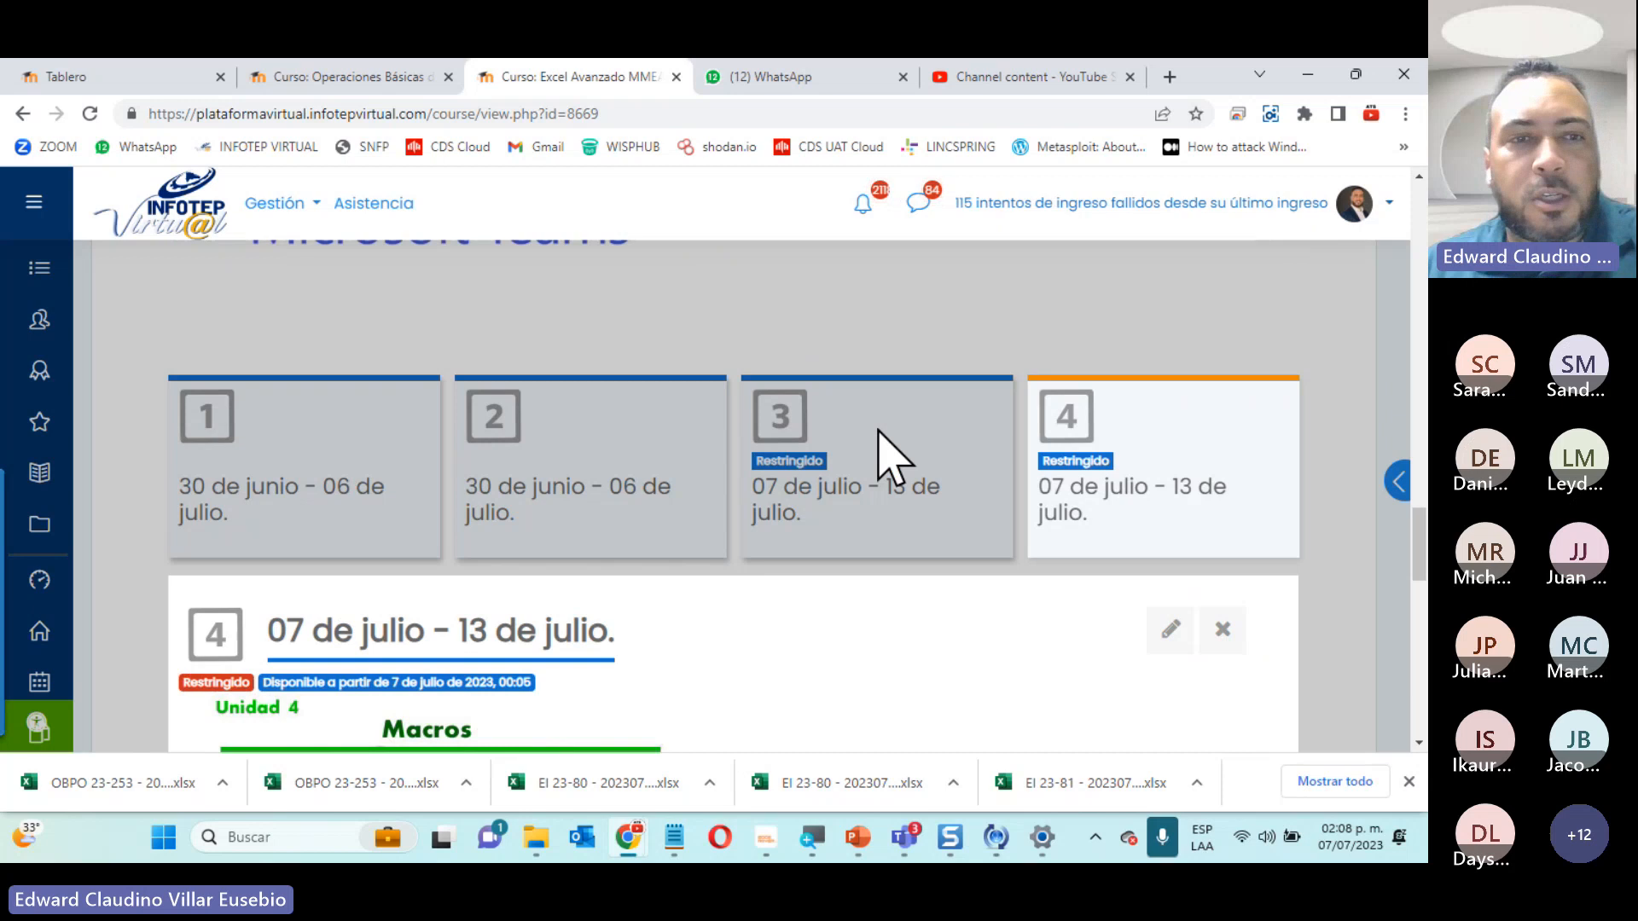
Return to course section 3 and open "Guia de la Unidad 3" in a new browser tab, bringing that tab to the front
click(879, 452)
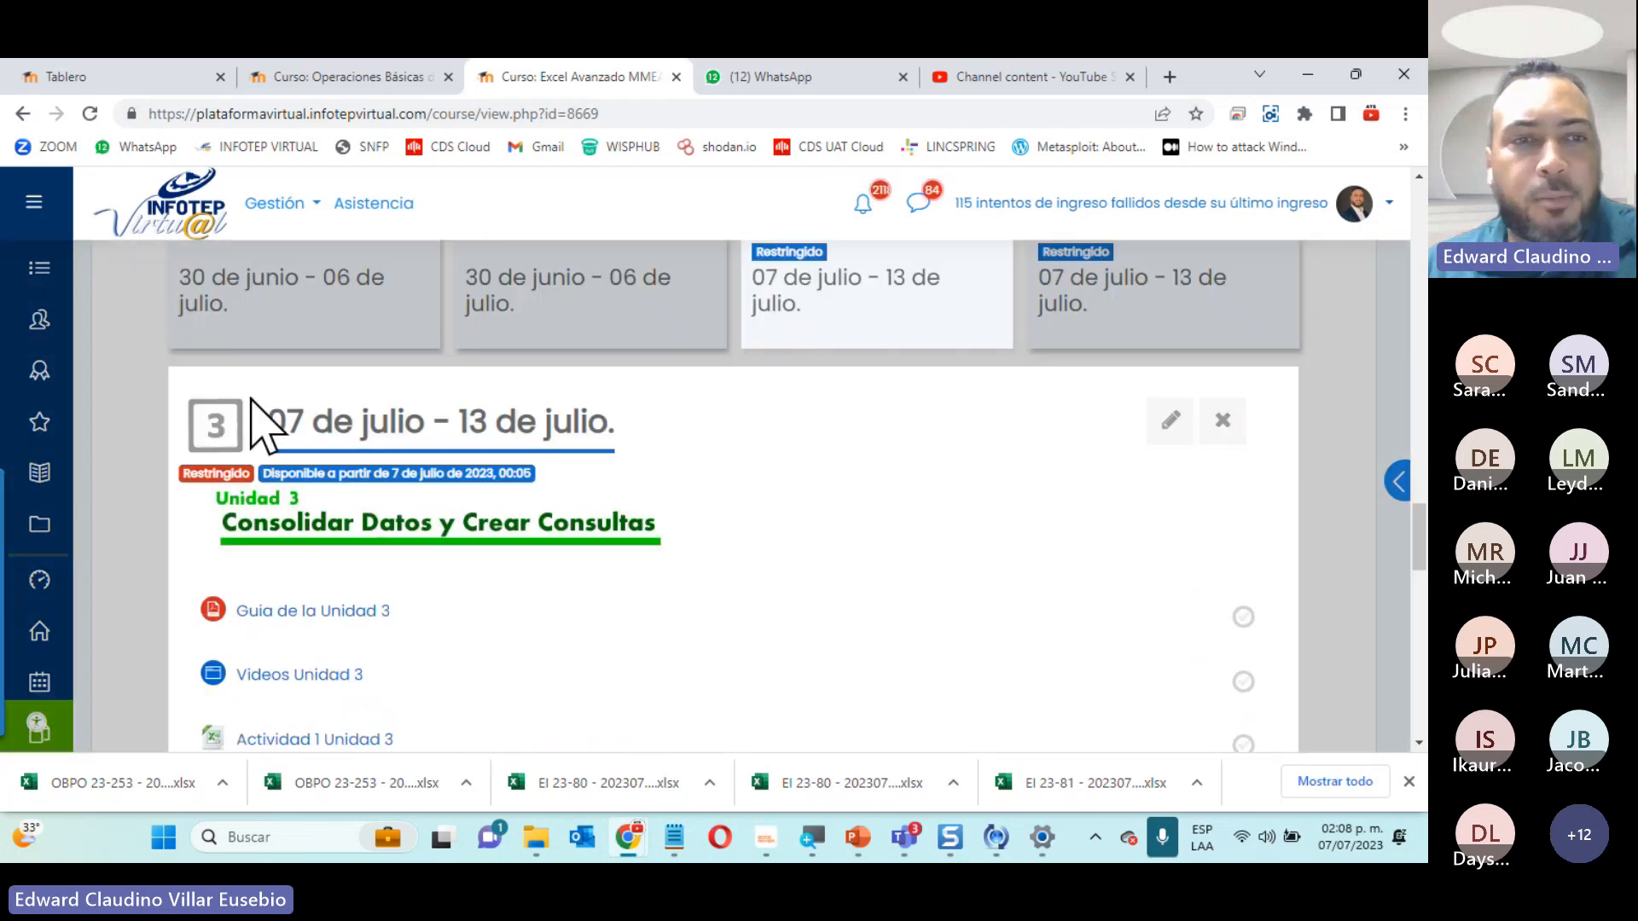
scroll(256, 413, down, 3)
right_click(256, 401)
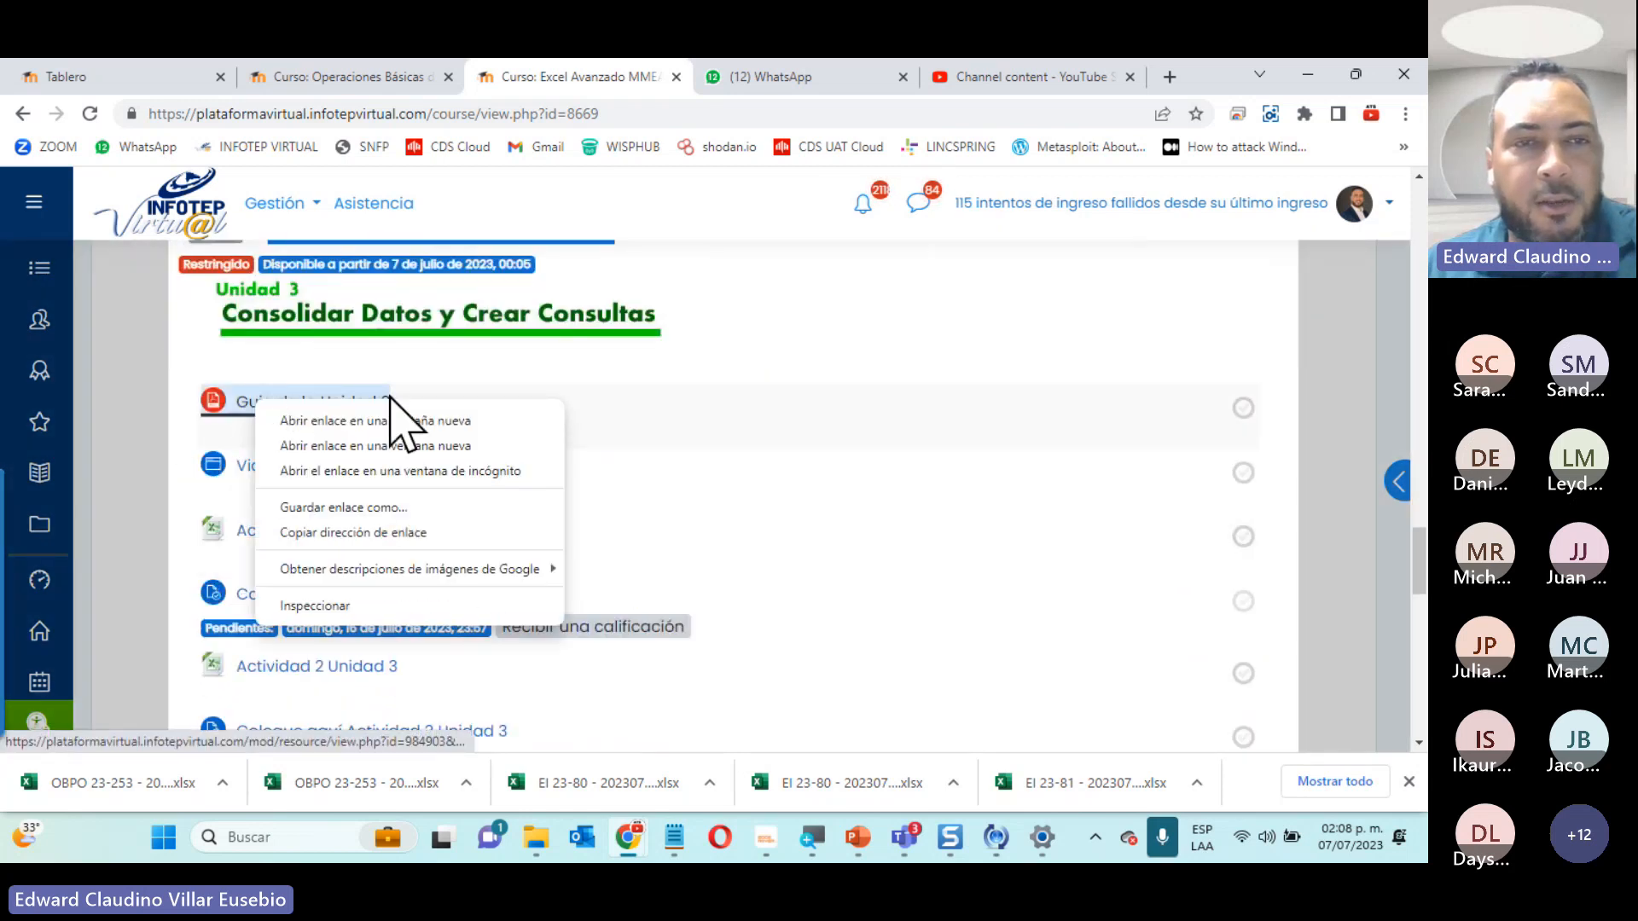
click(431, 423)
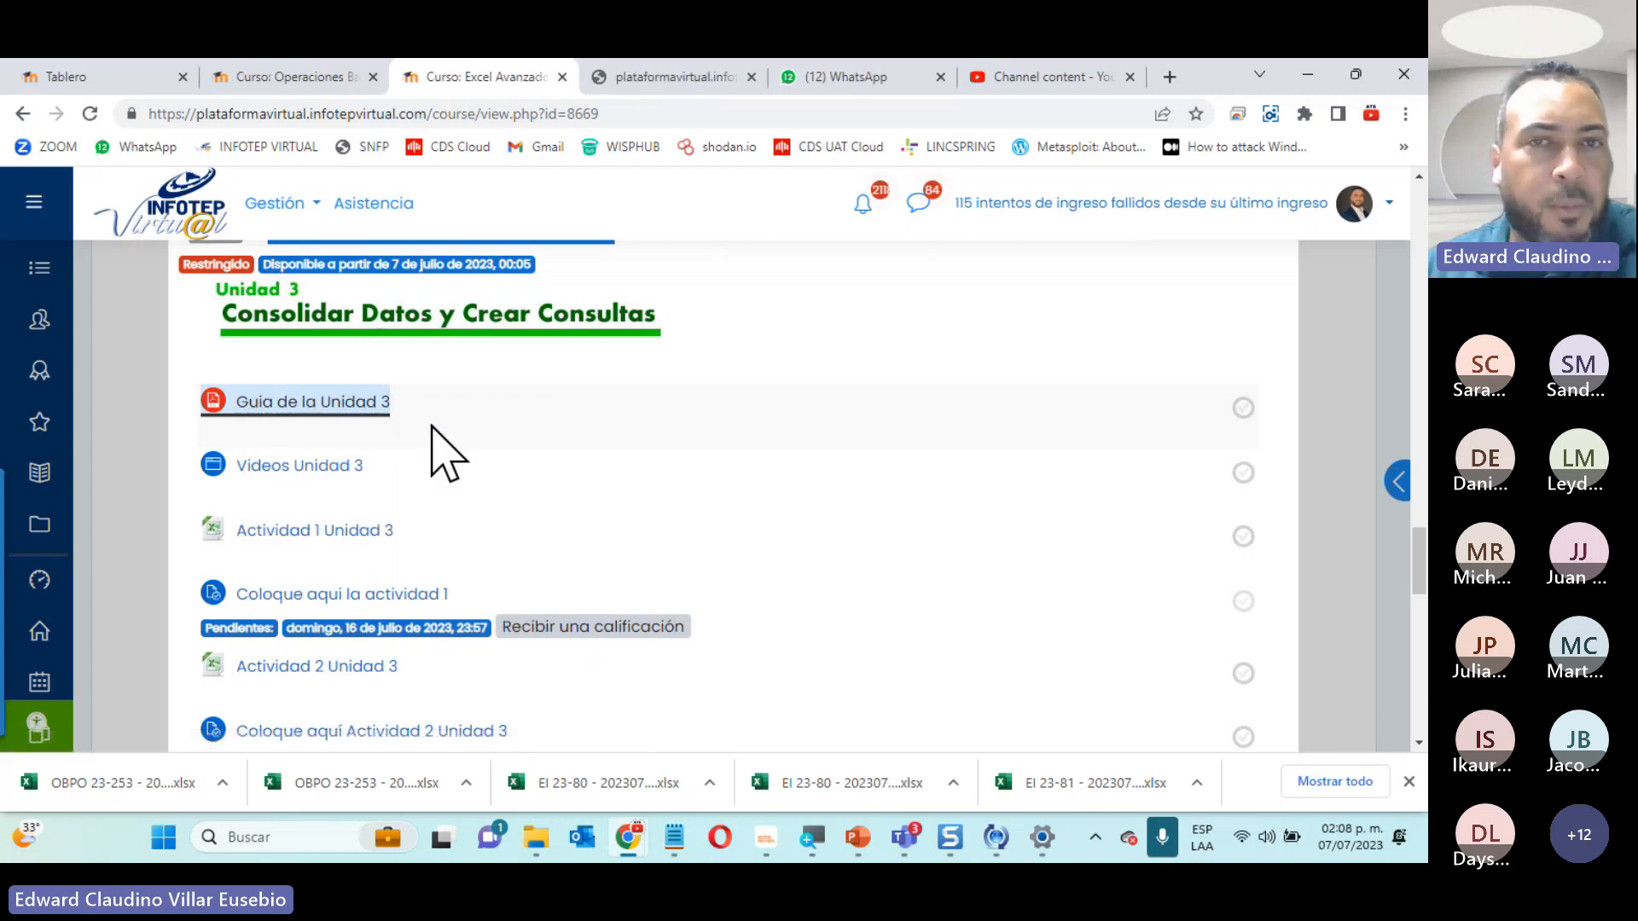
click(682, 77)
Examine guide section 3.1 on consolidating data in Excel at 125% zoom, highlighting the paragraph on the result after pulsing Aceptar
scroll(716, 418, down, 5)
scroll(721, 427, down, 1)
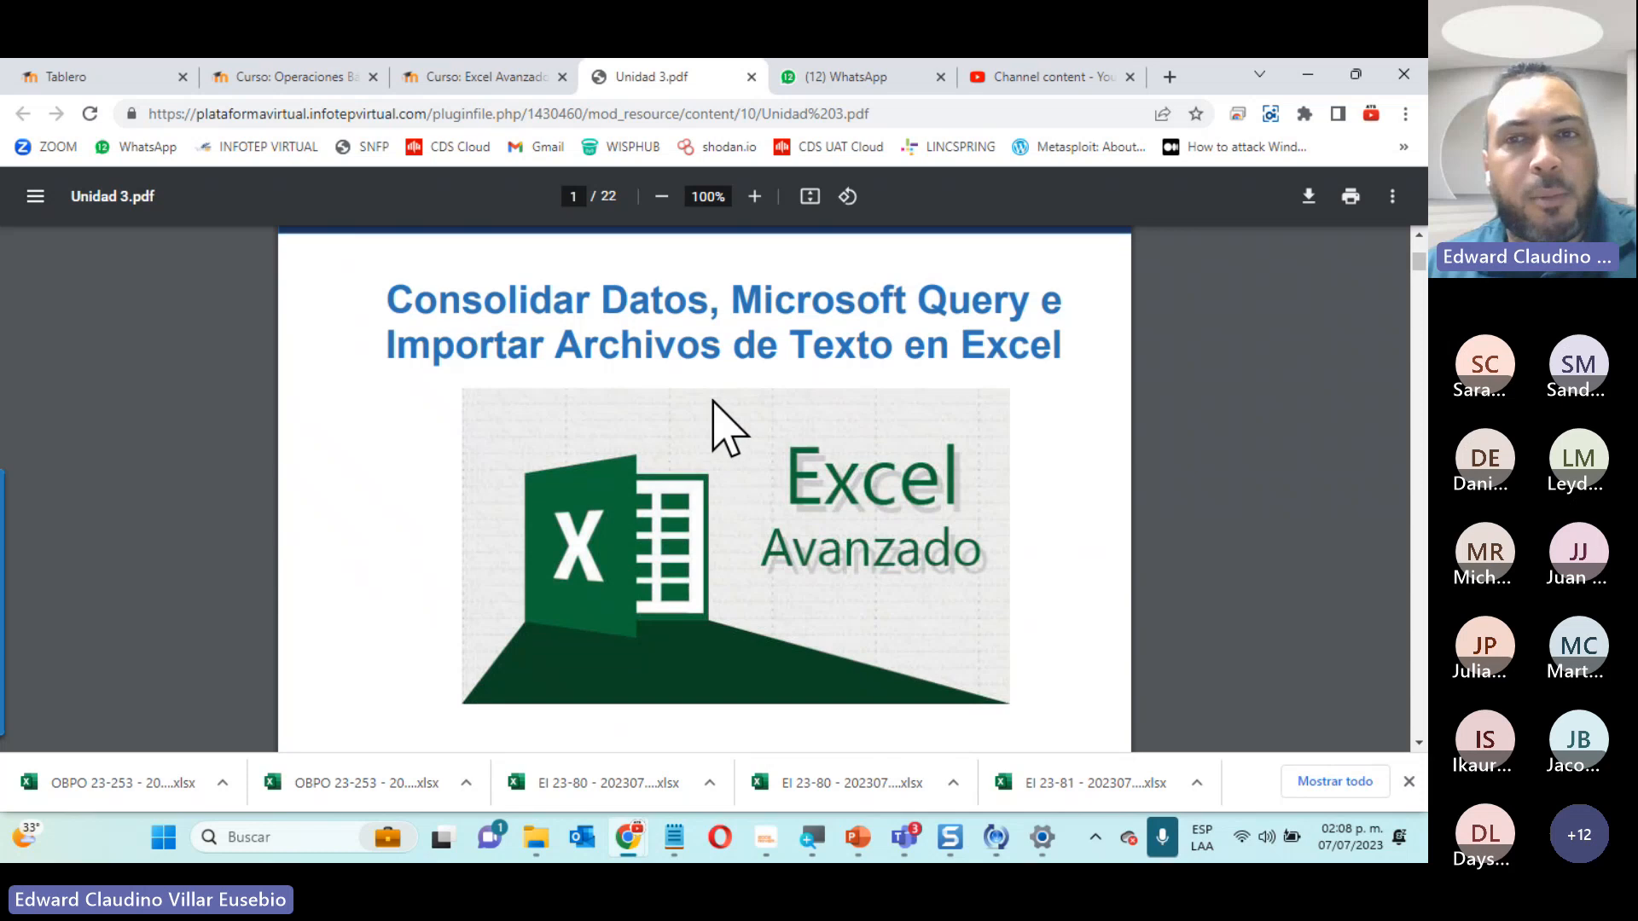
scroll(721, 427, down, 10)
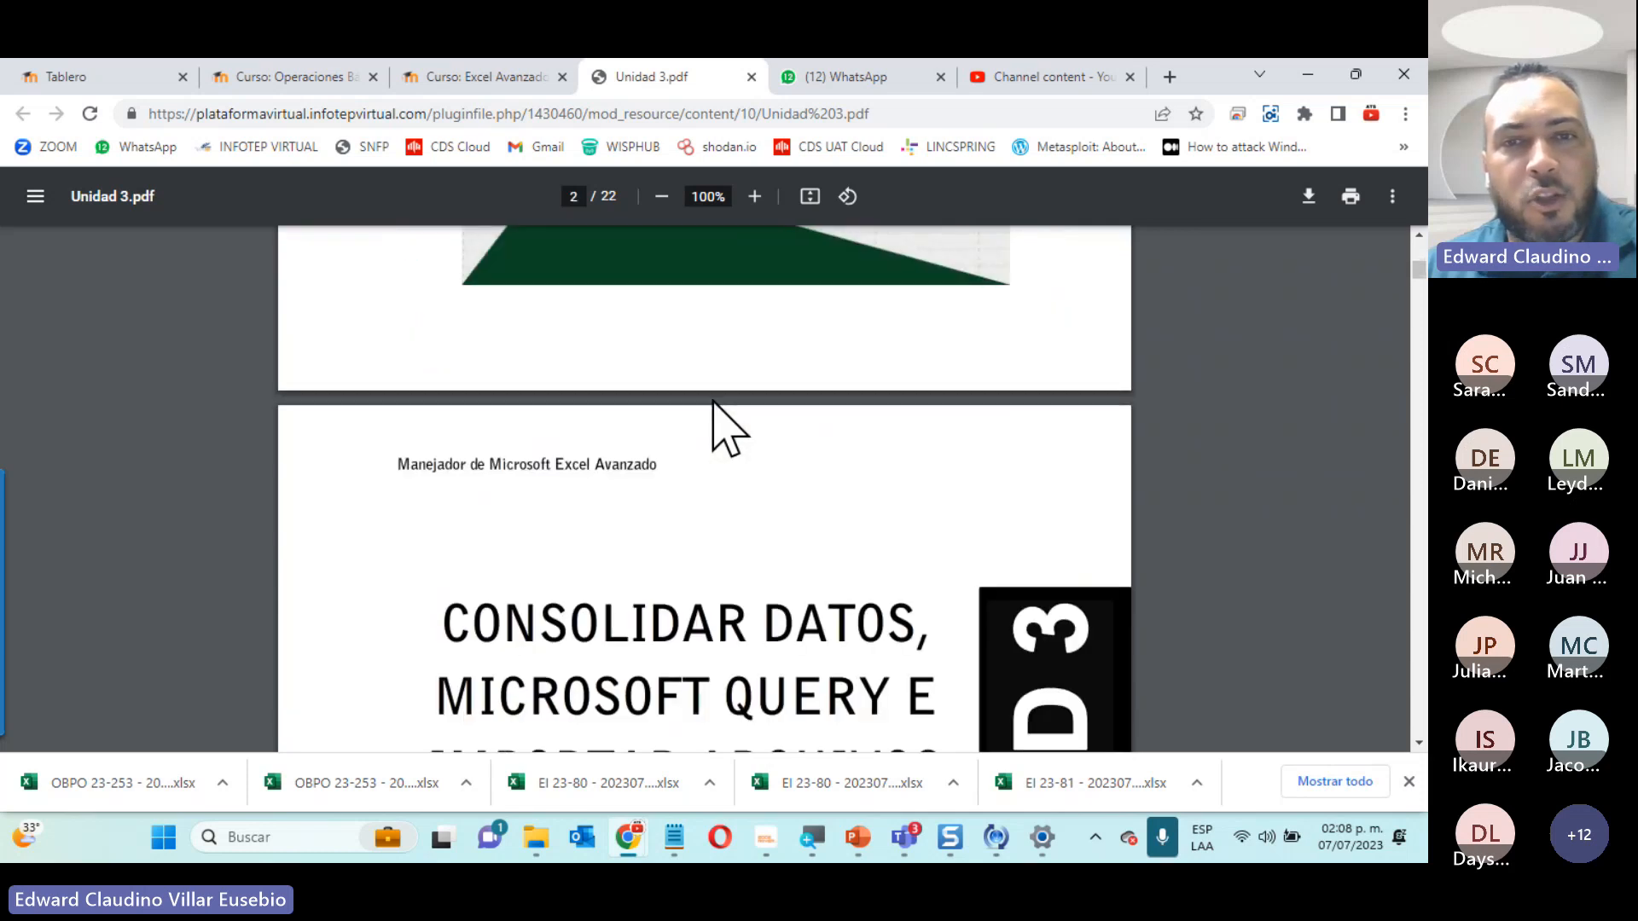
scroll(726, 426, down, 9)
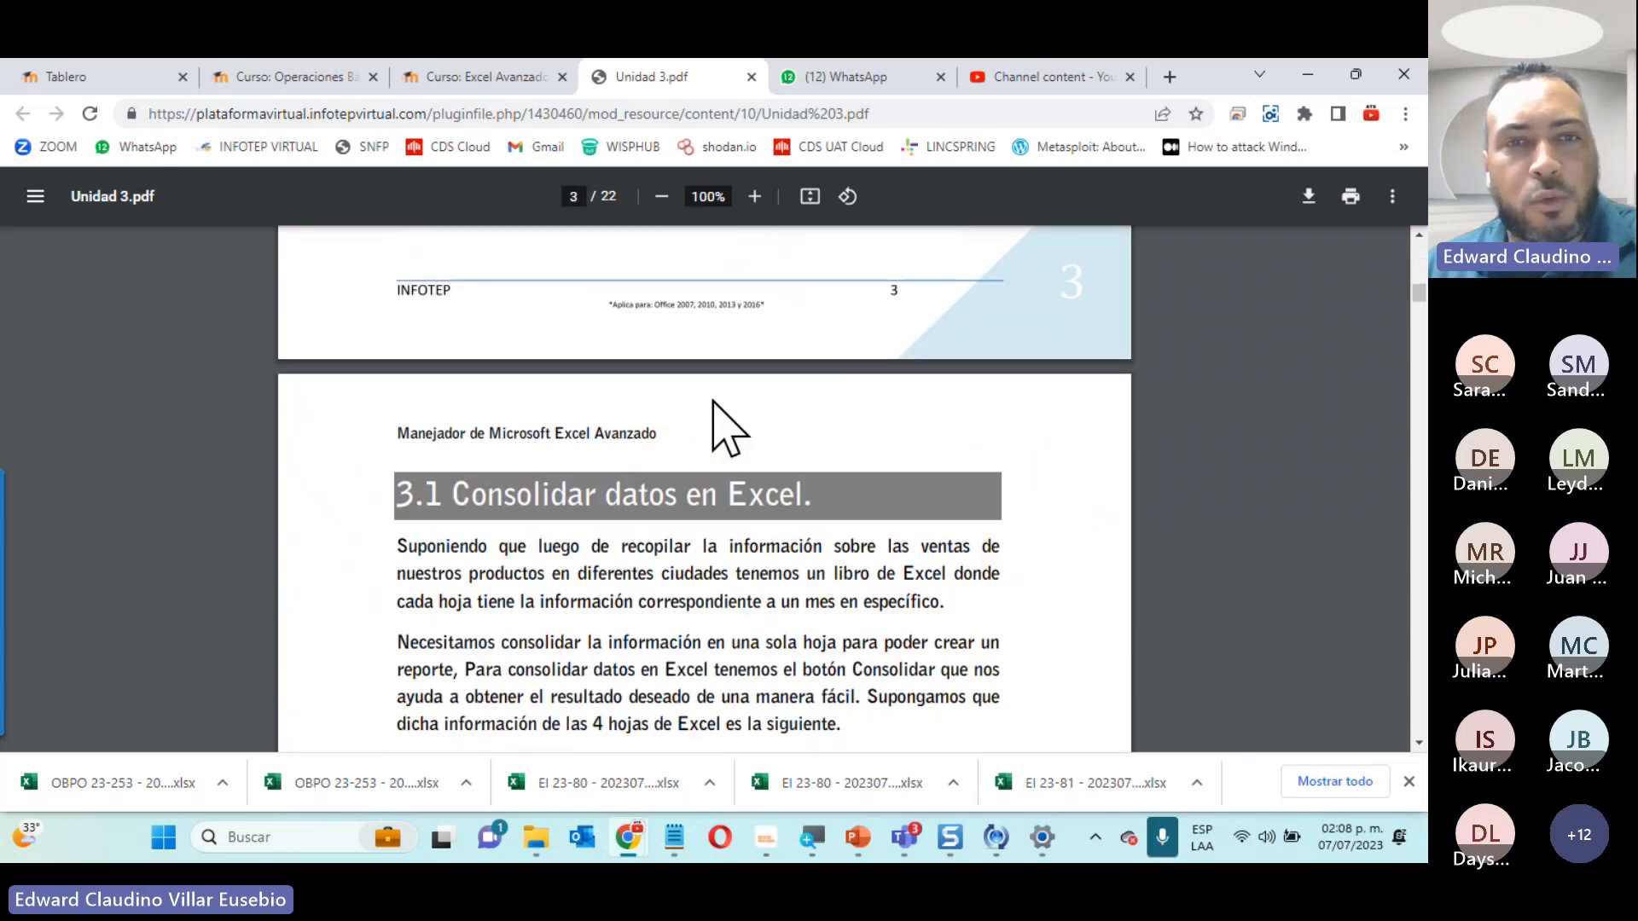
scroll(725, 427, down, 2)
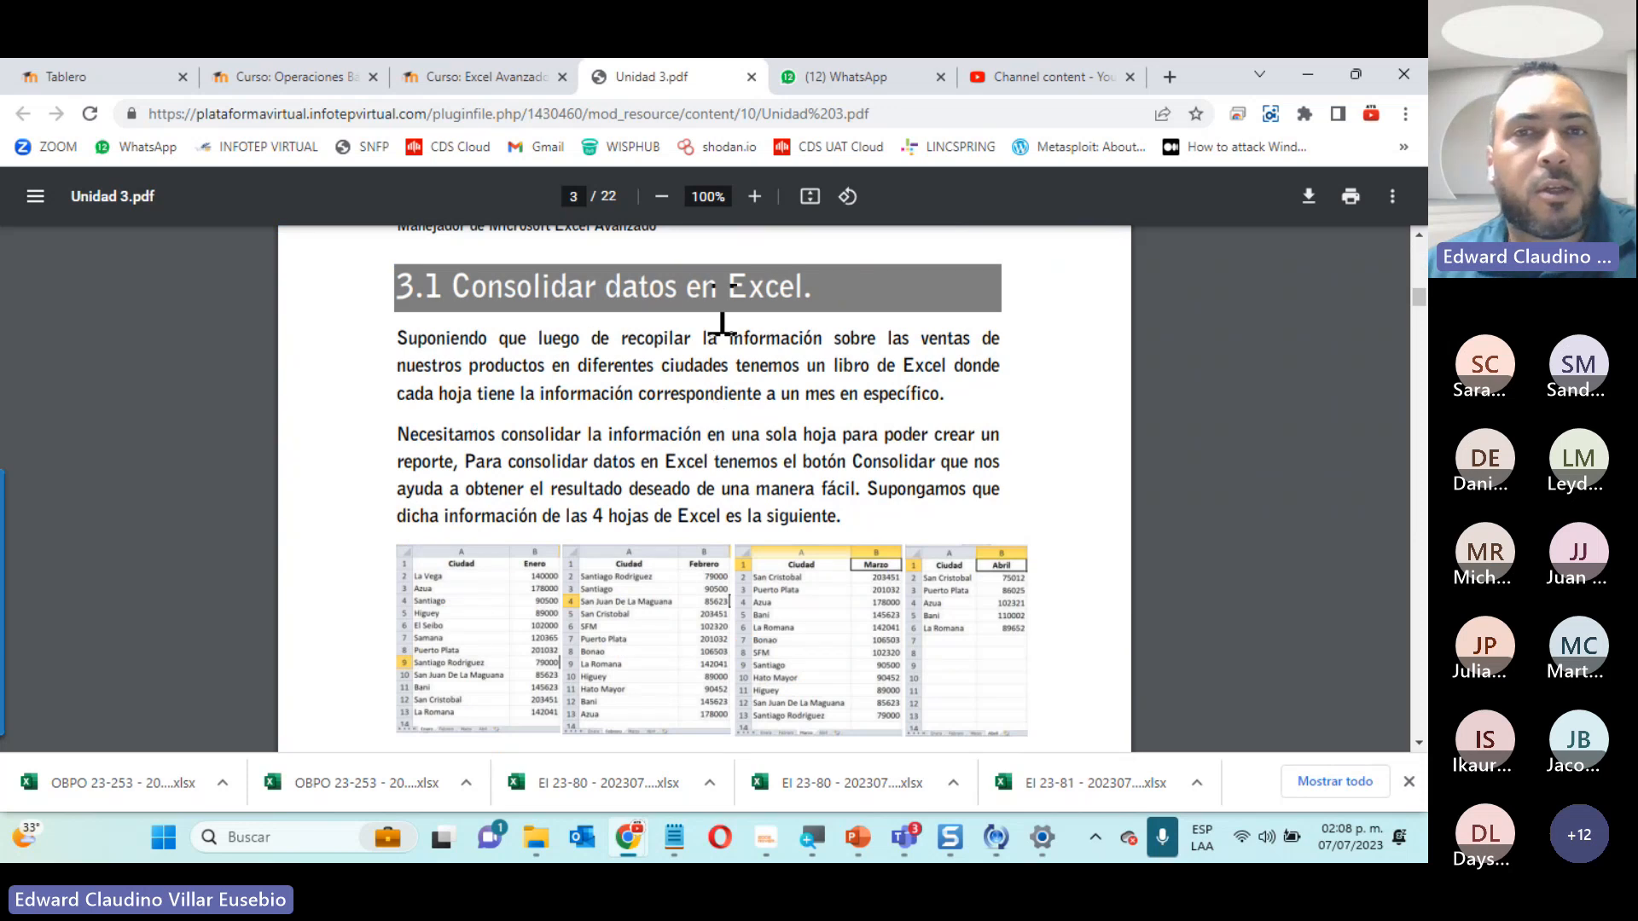
click(756, 198)
scroll(770, 430, down, 8)
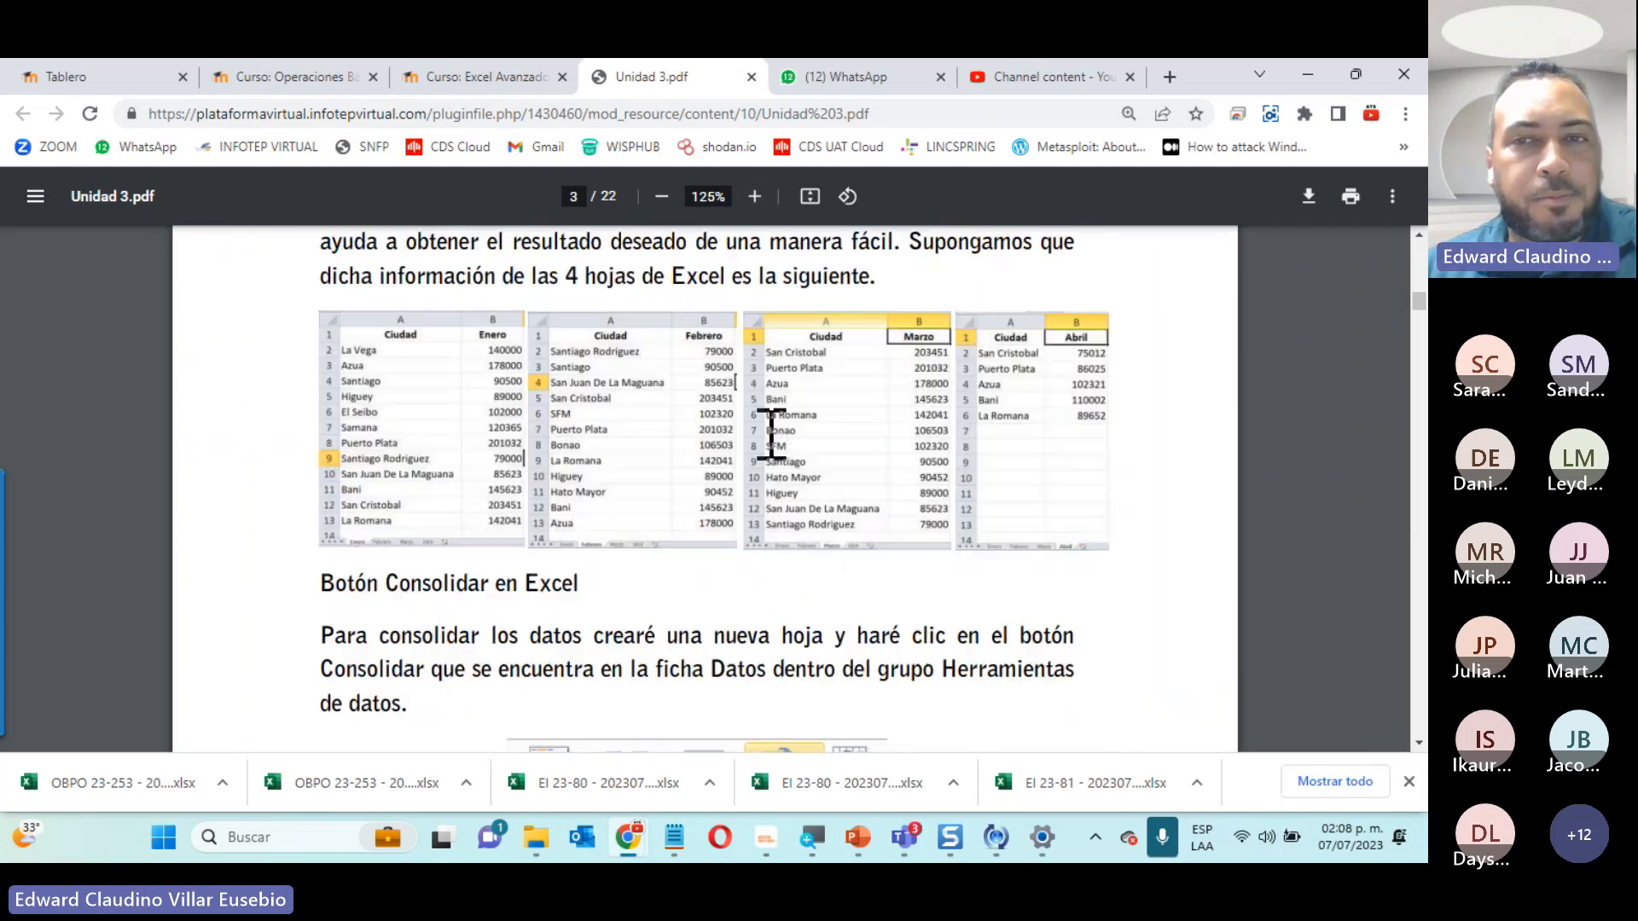
scroll(770, 435, down, 6)
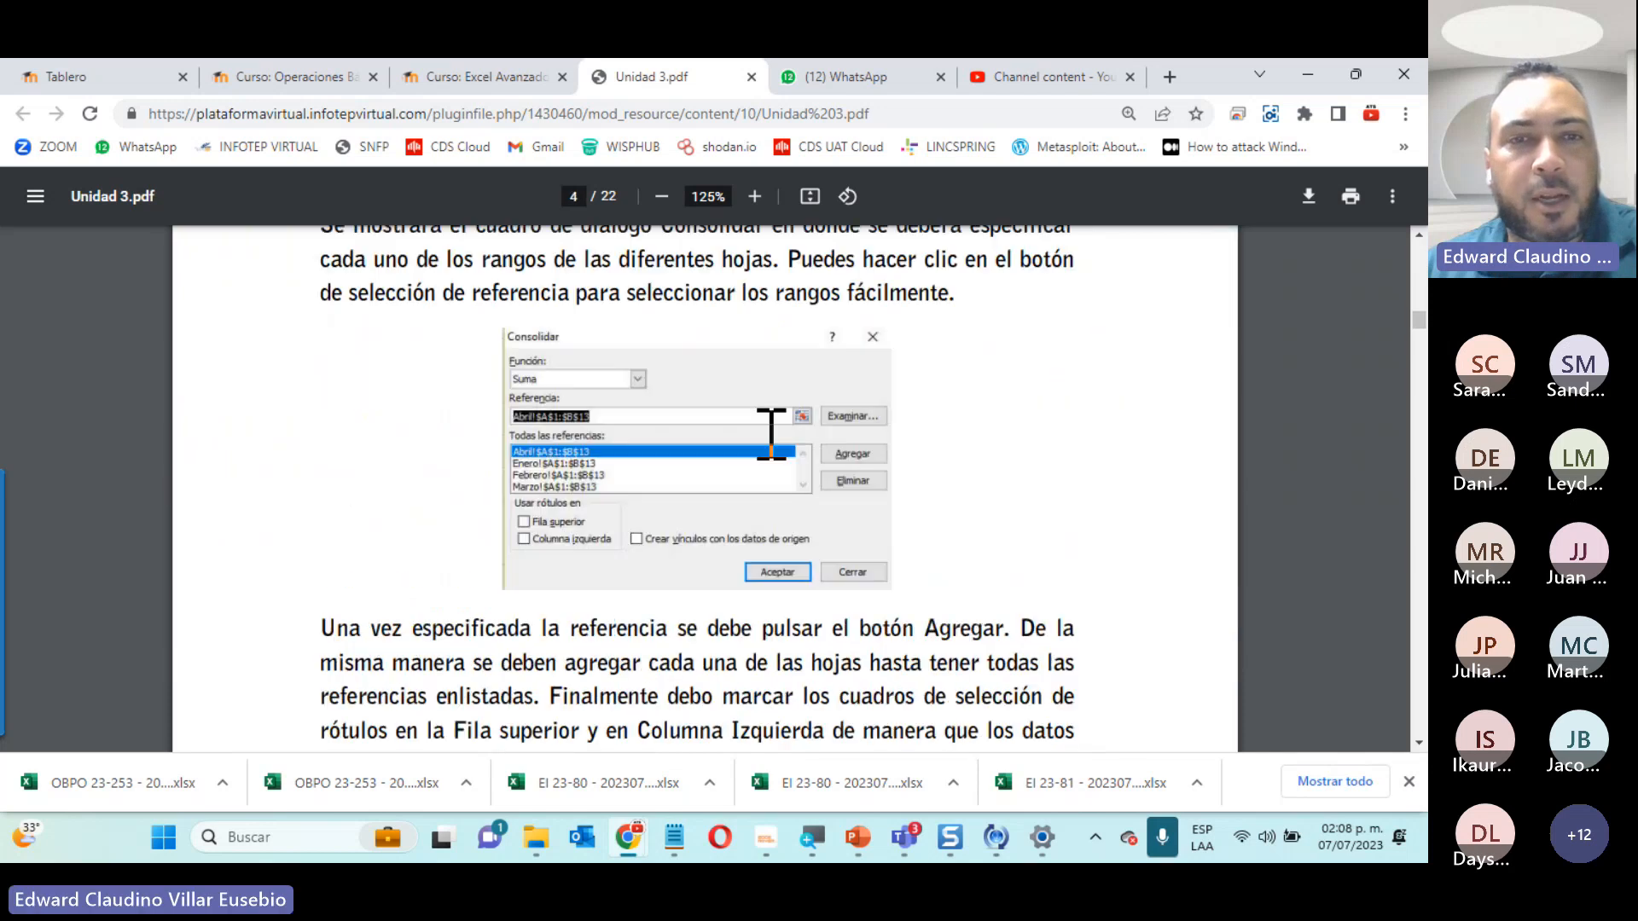
scroll(770, 434, down, 10)
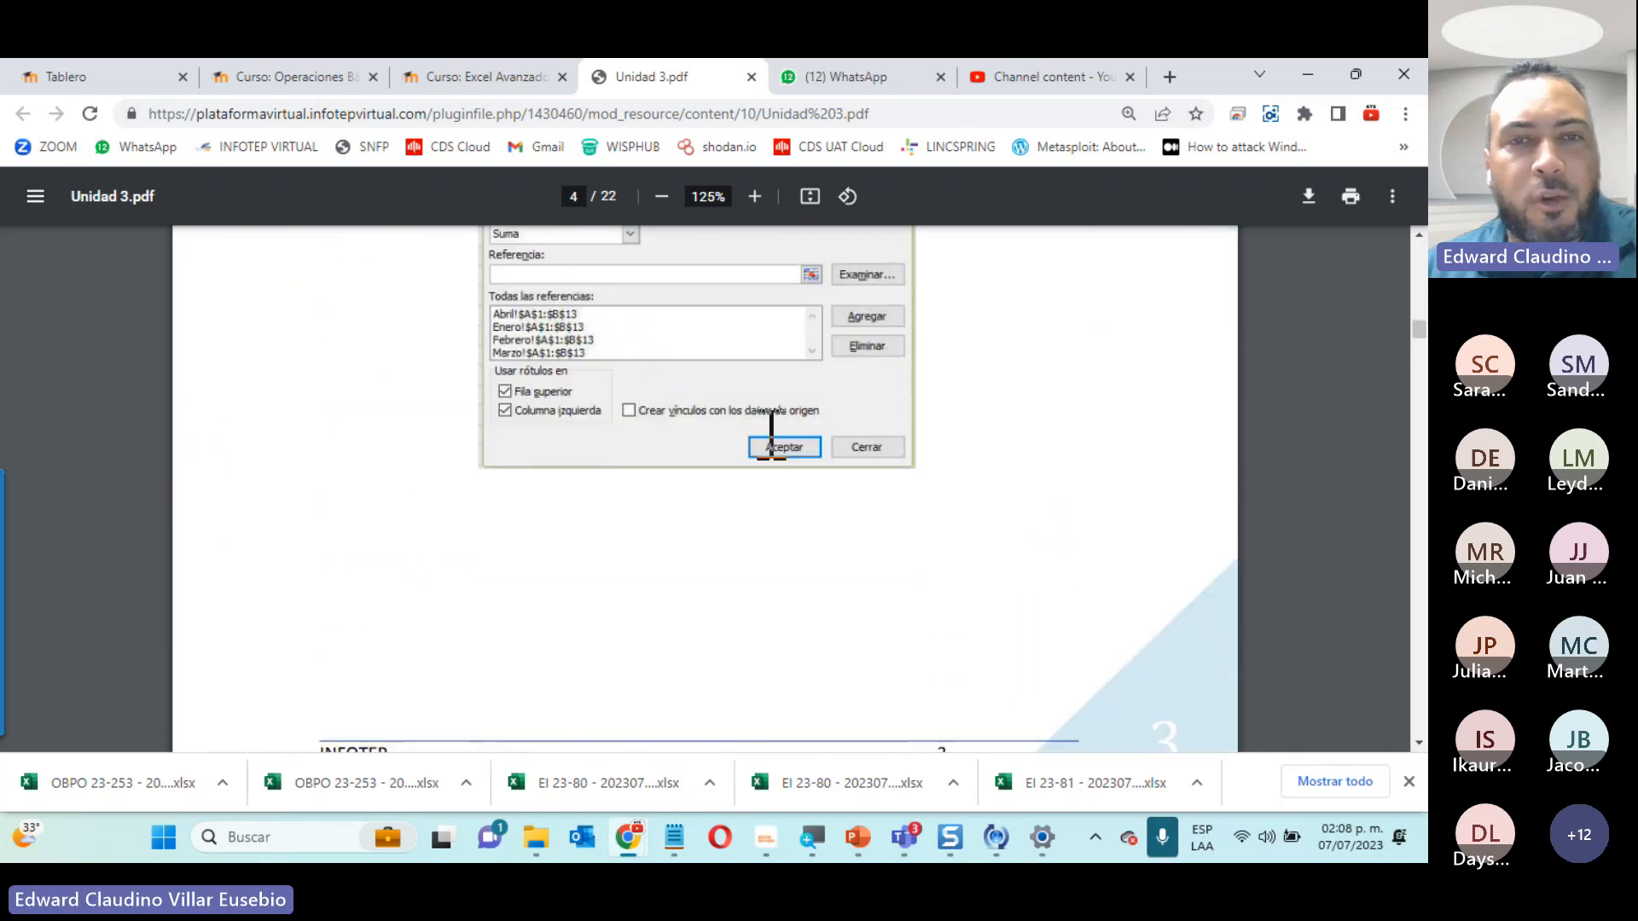
scroll(770, 434, down, 4)
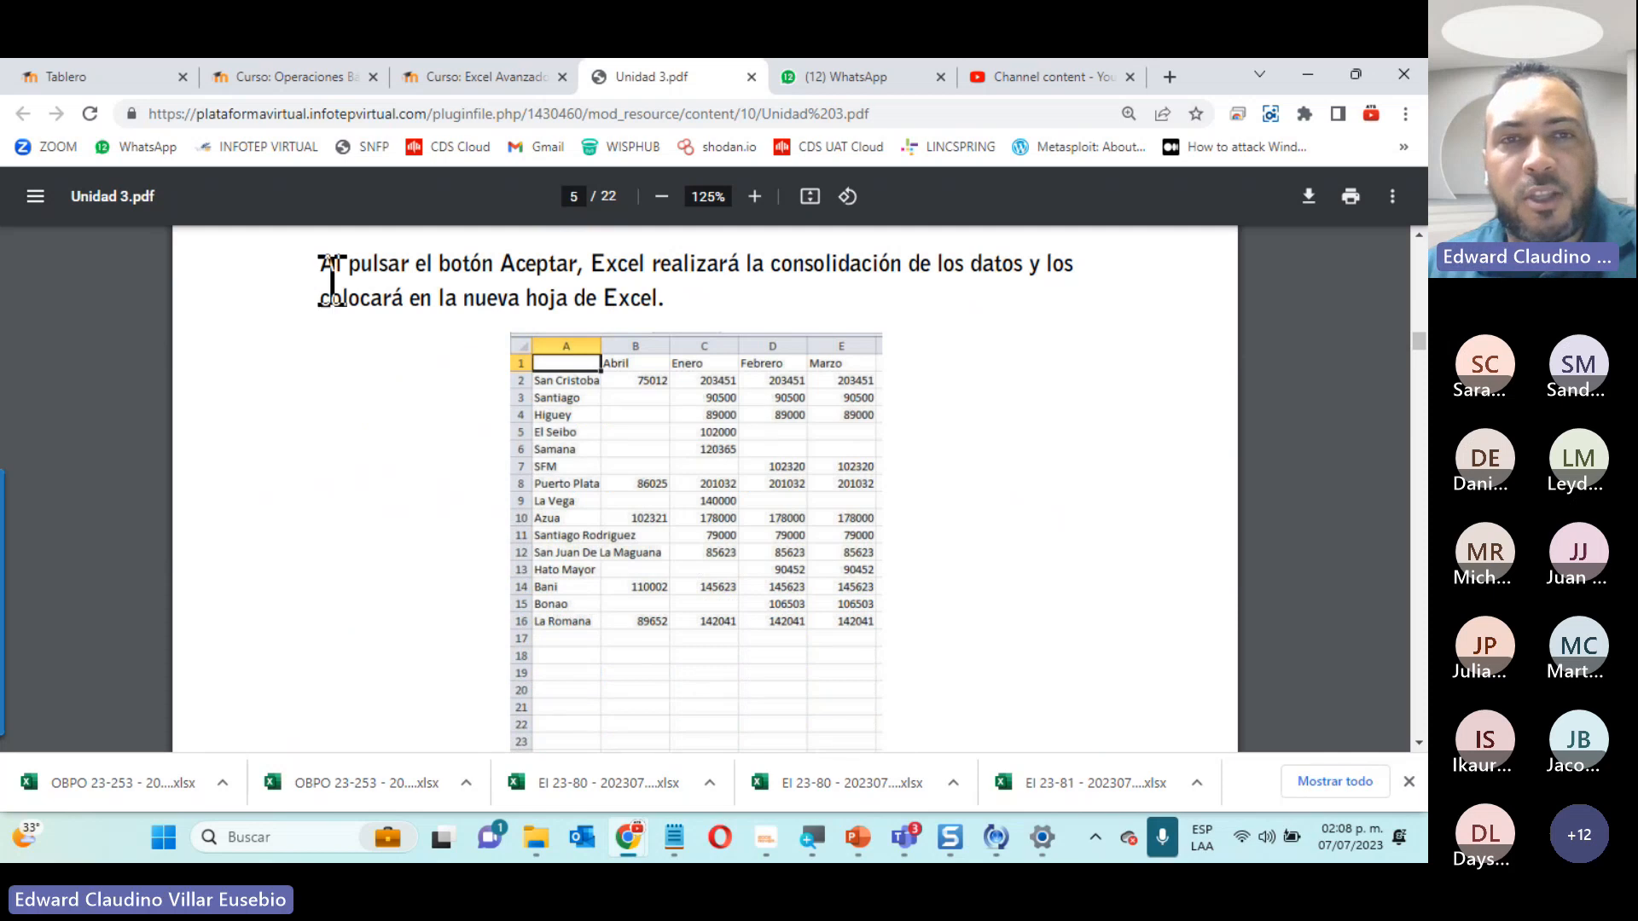
drag(323, 263, 709, 306)
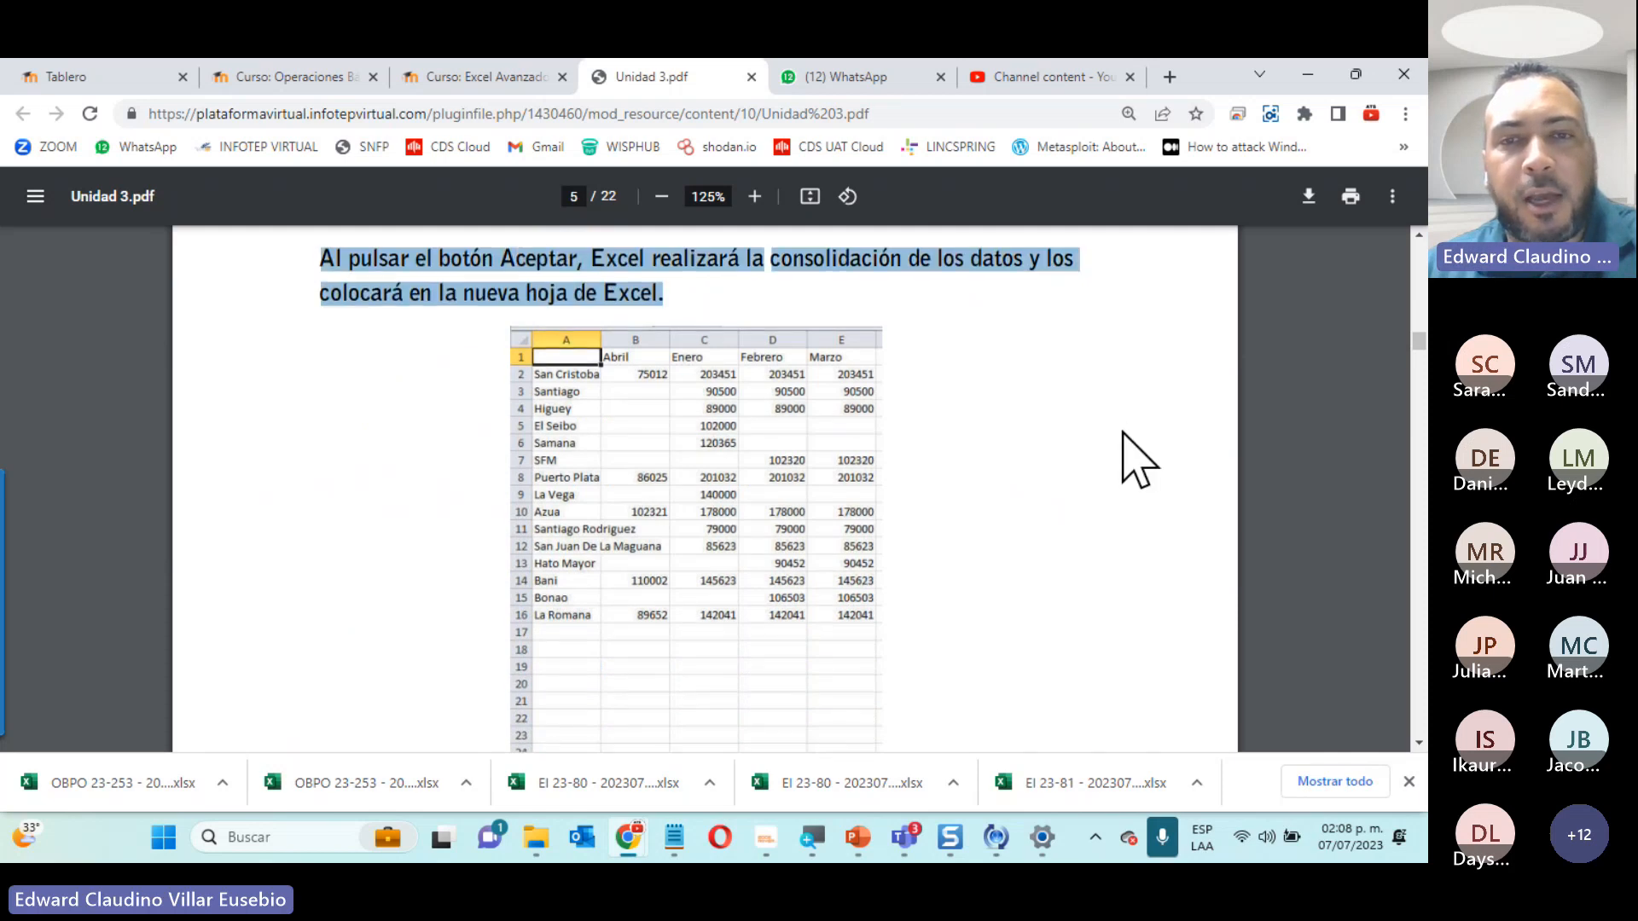
Examine guide section 3.2 on consolidating several workbooks with MS Query, continuing to the start of section 3.3, "Importar archivos de texto"
scroll(1135, 456, down, 4)
scroll(1135, 460, down, 3)
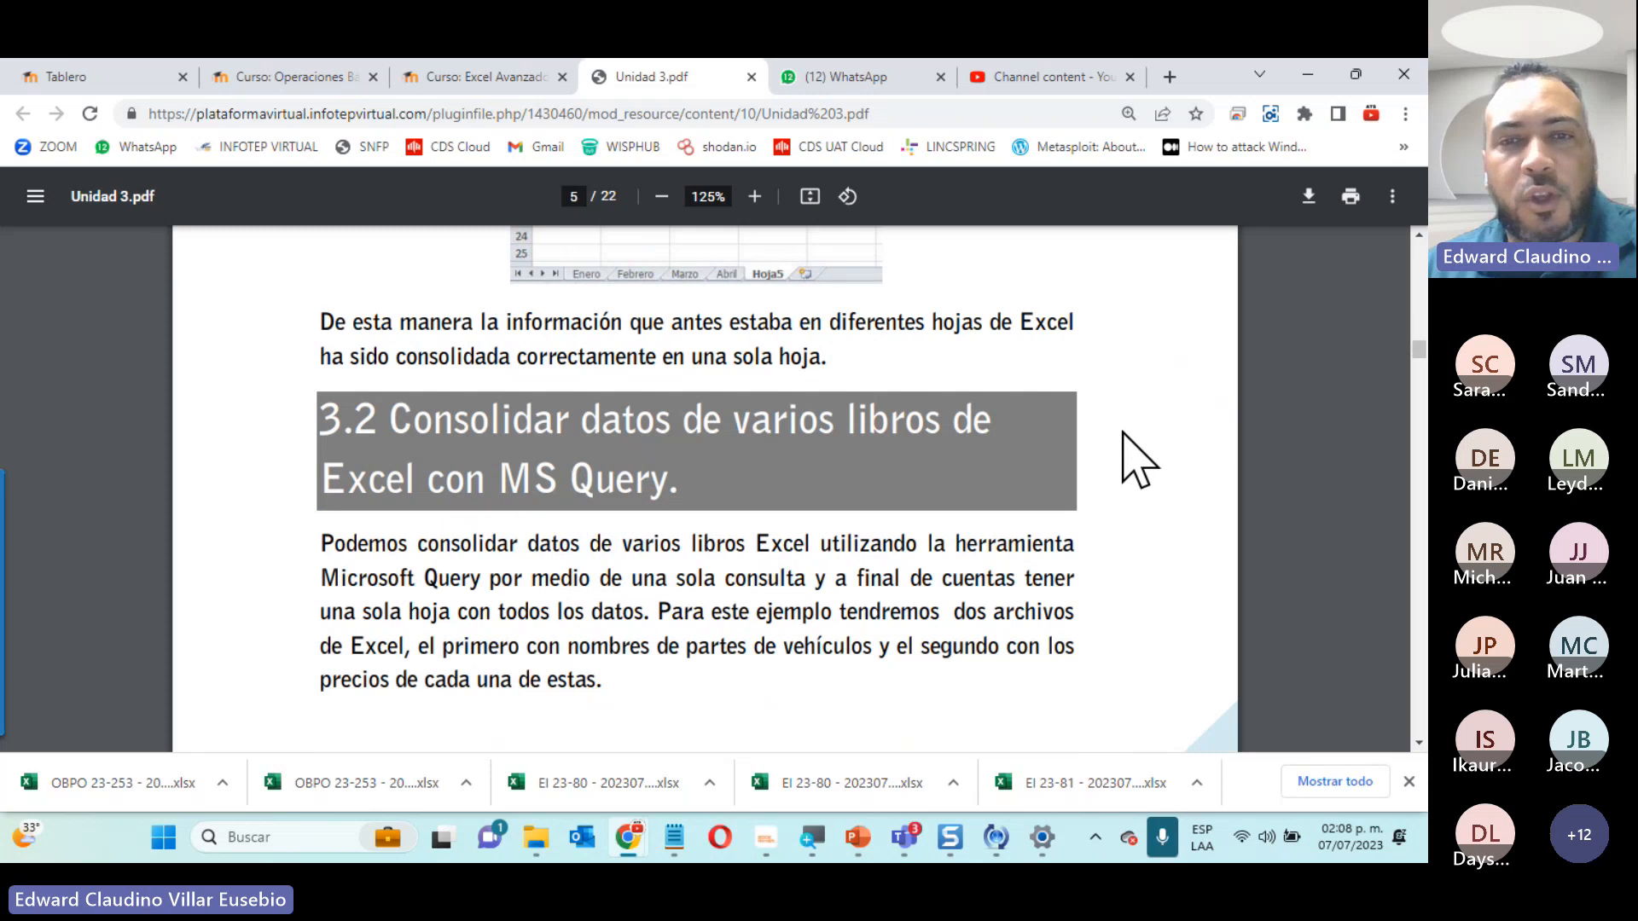
scroll(1134, 461, down, 4)
scroll(1135, 461, down, 12)
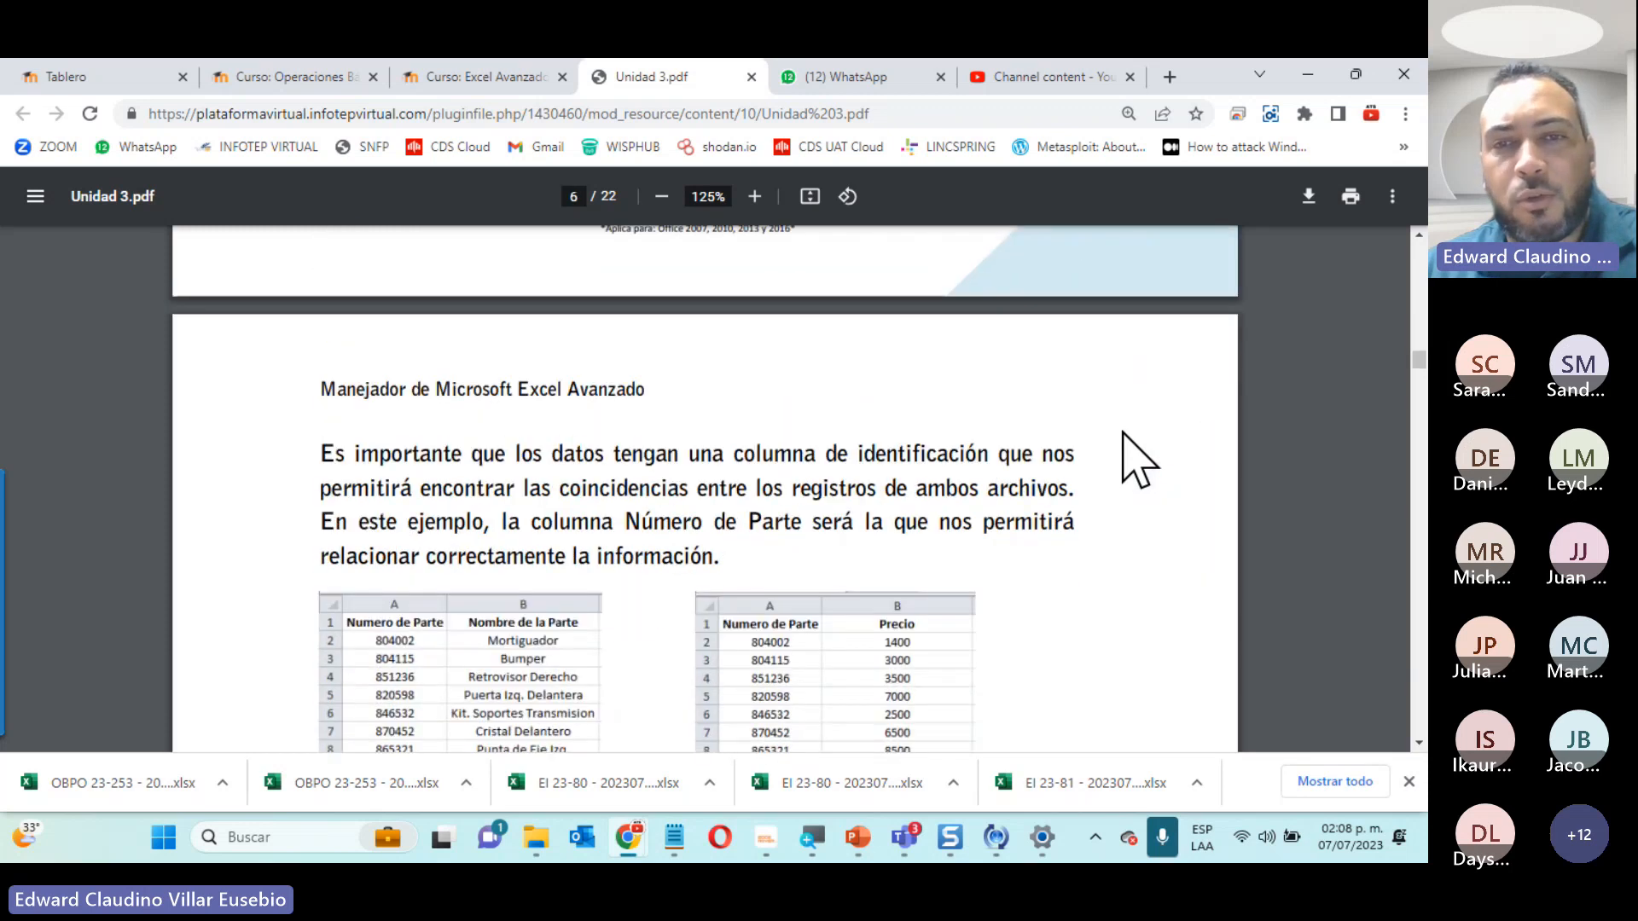
scroll(1135, 461, down, 5)
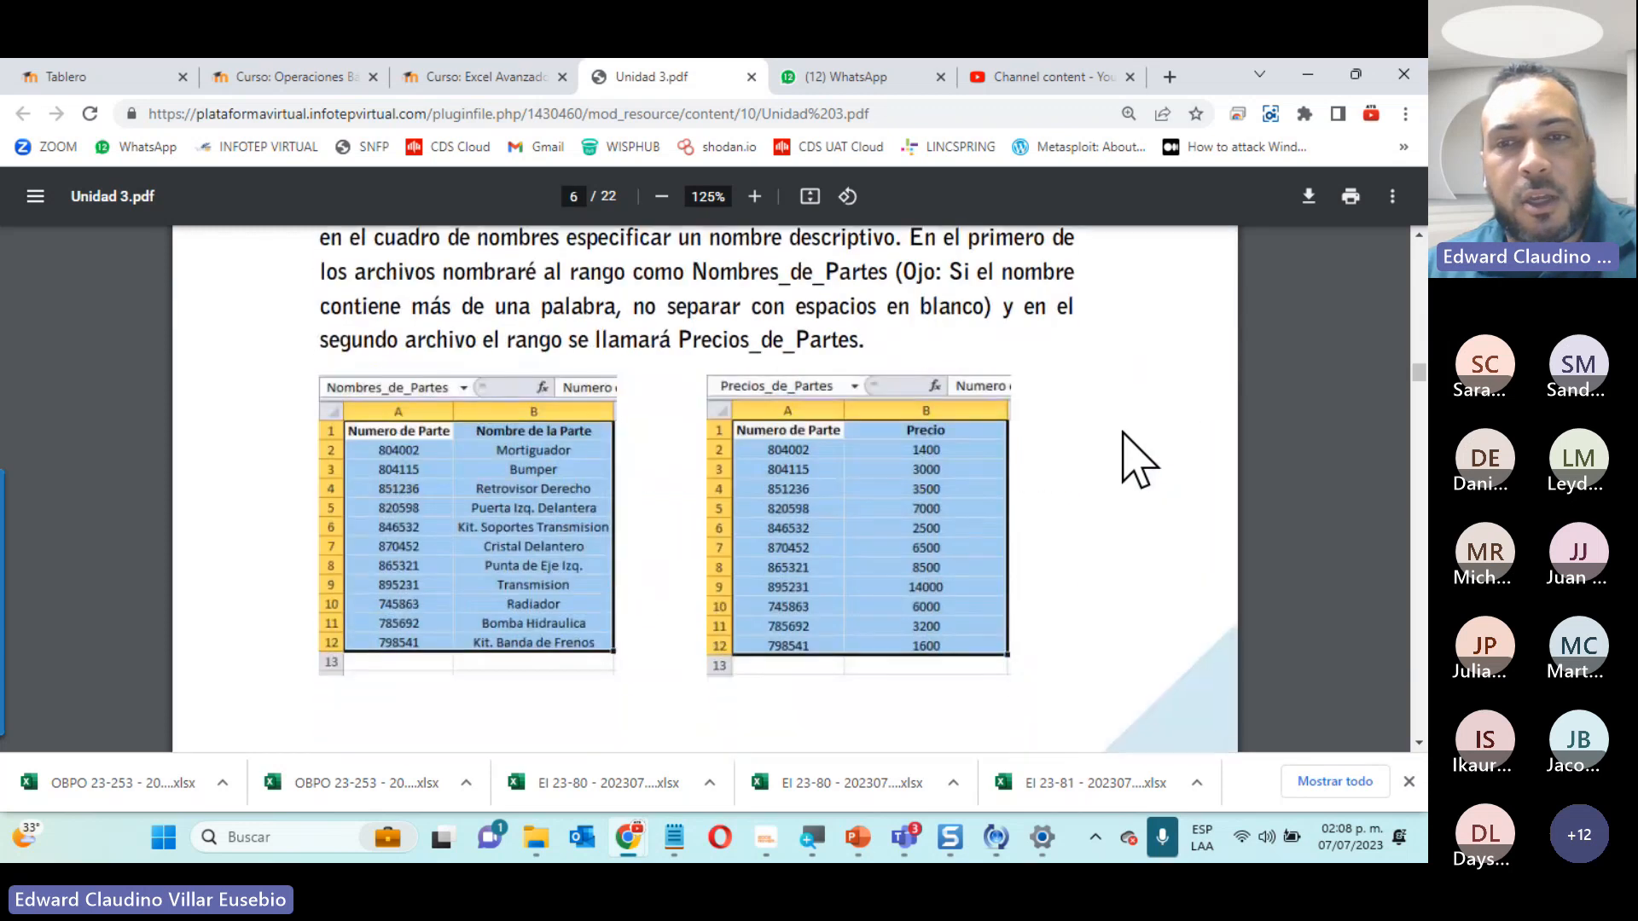
scroll(1134, 461, down, 1)
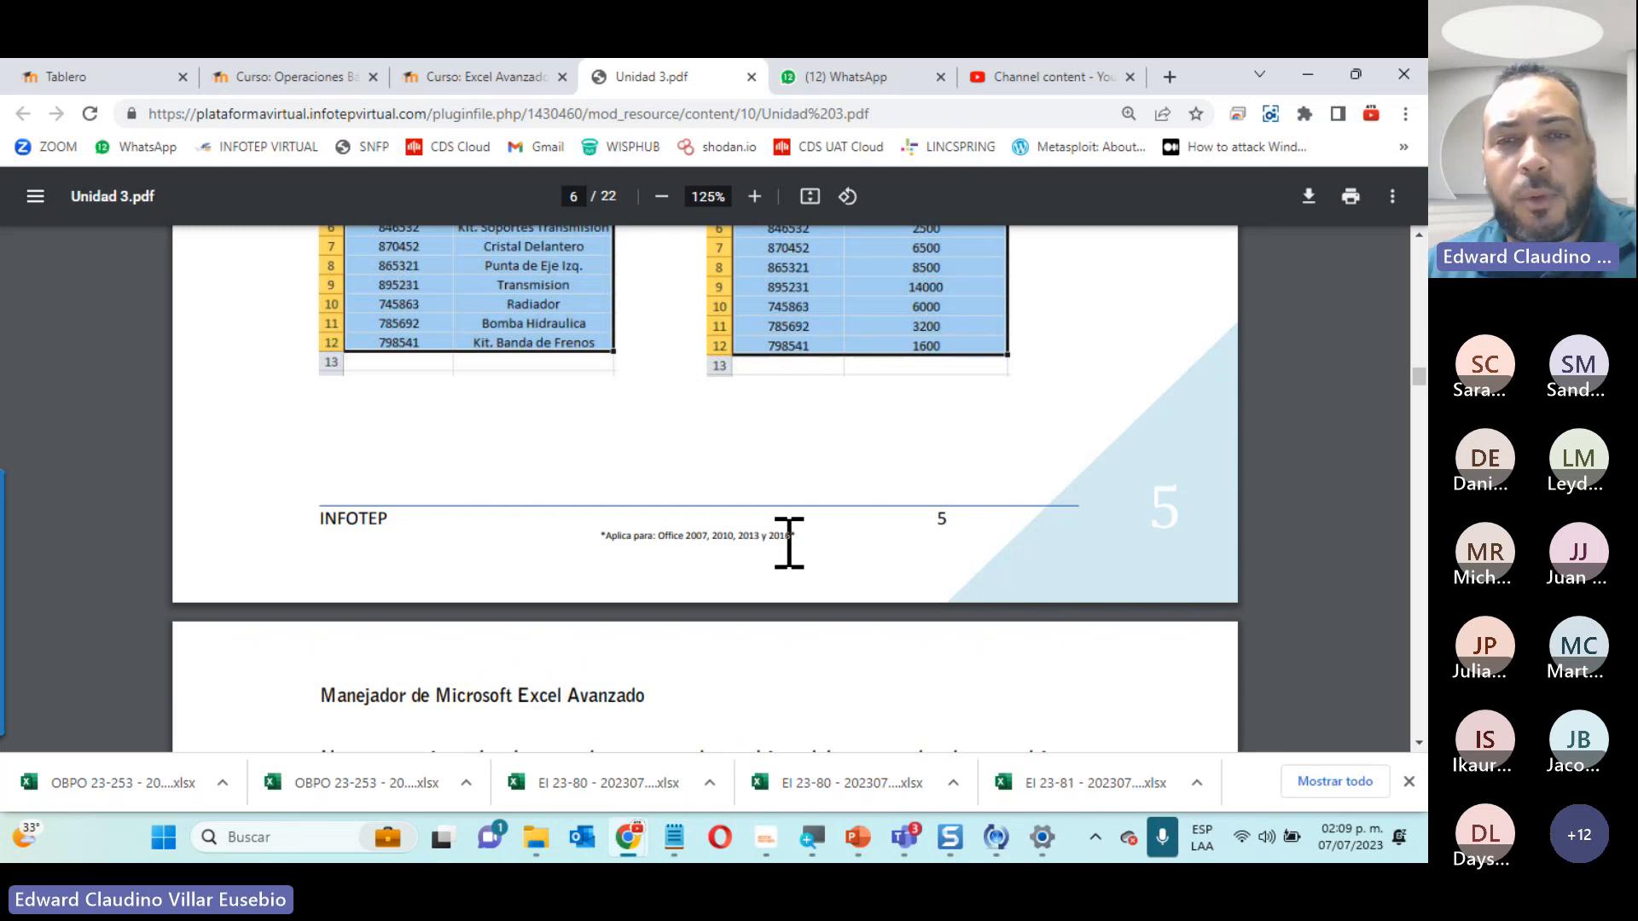
scroll(789, 543, down, 15)
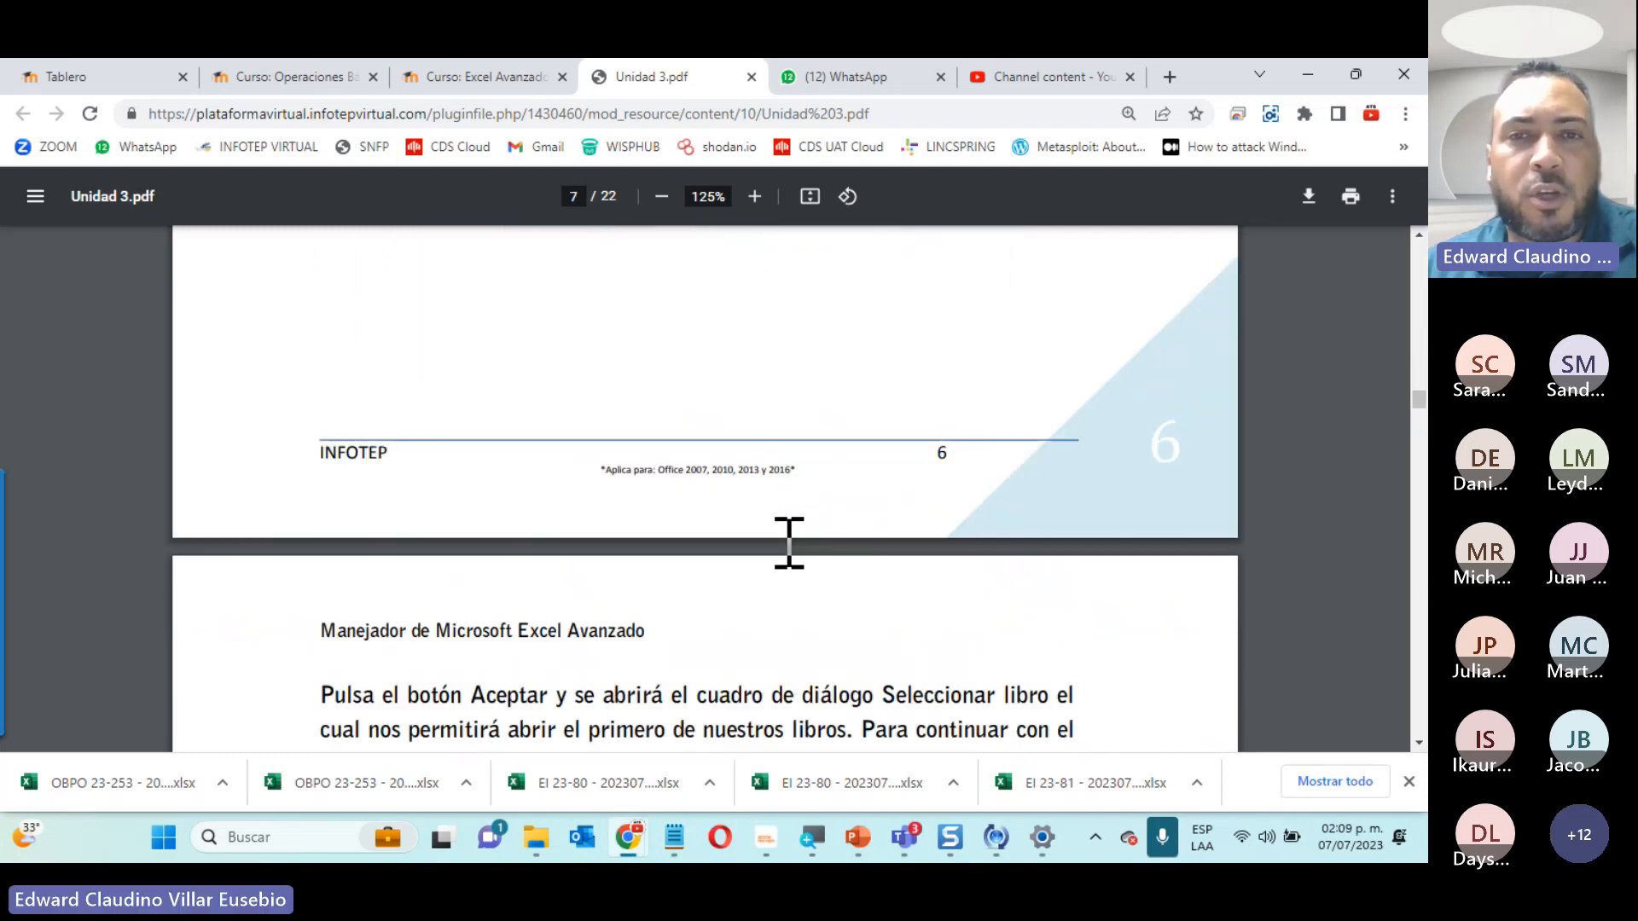
scroll(789, 543, down, 20)
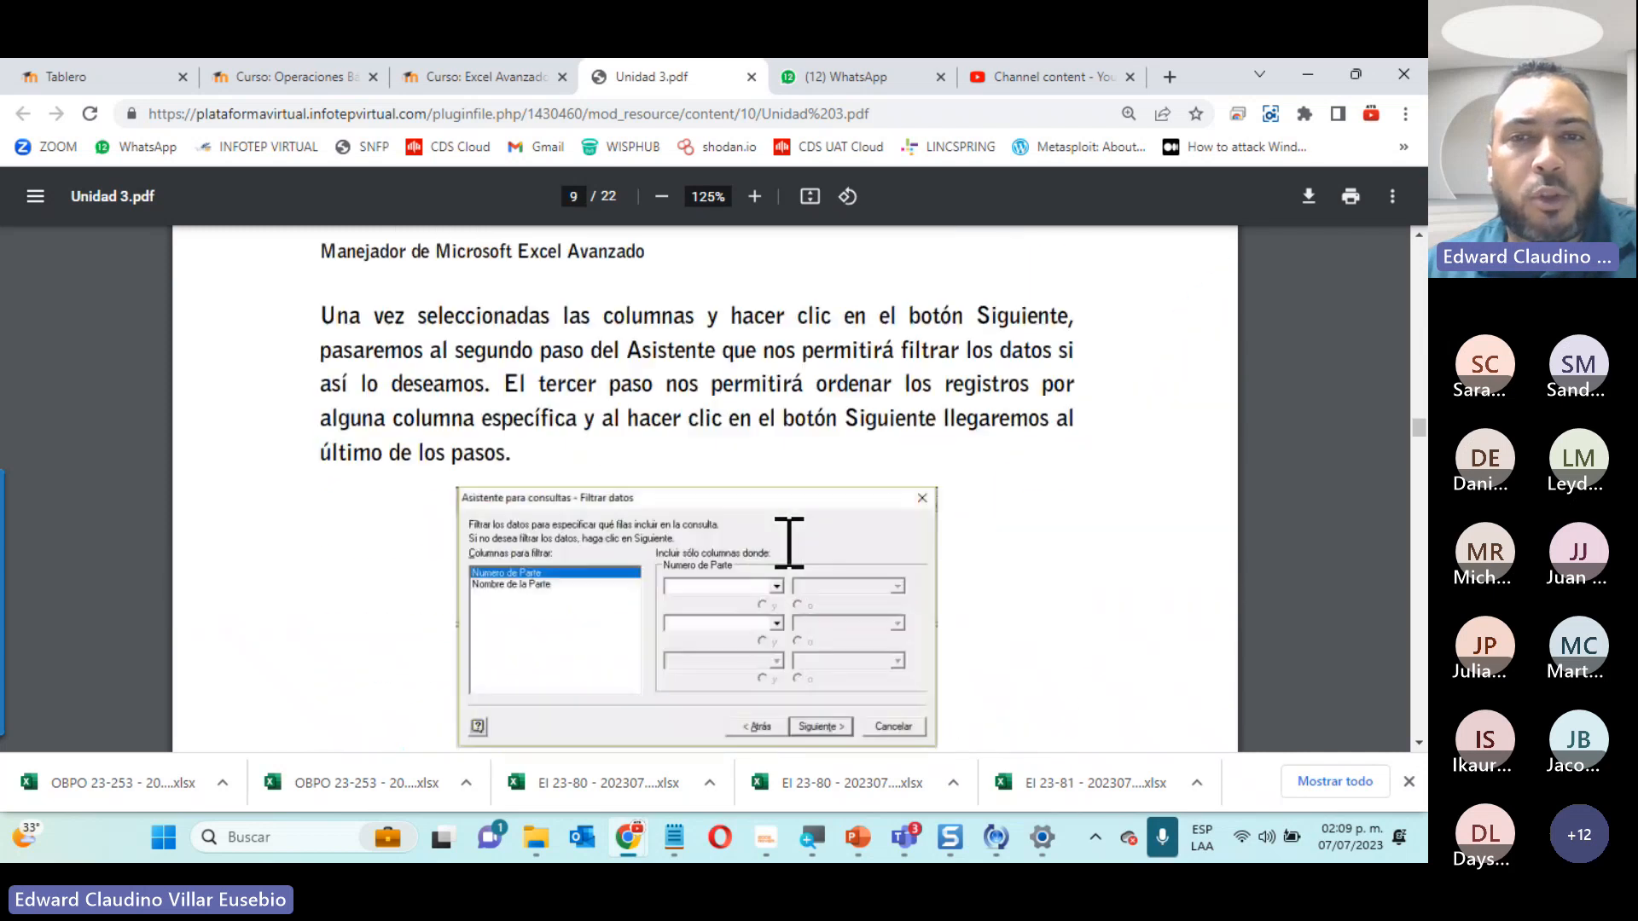
scroll(789, 543, down, 20)
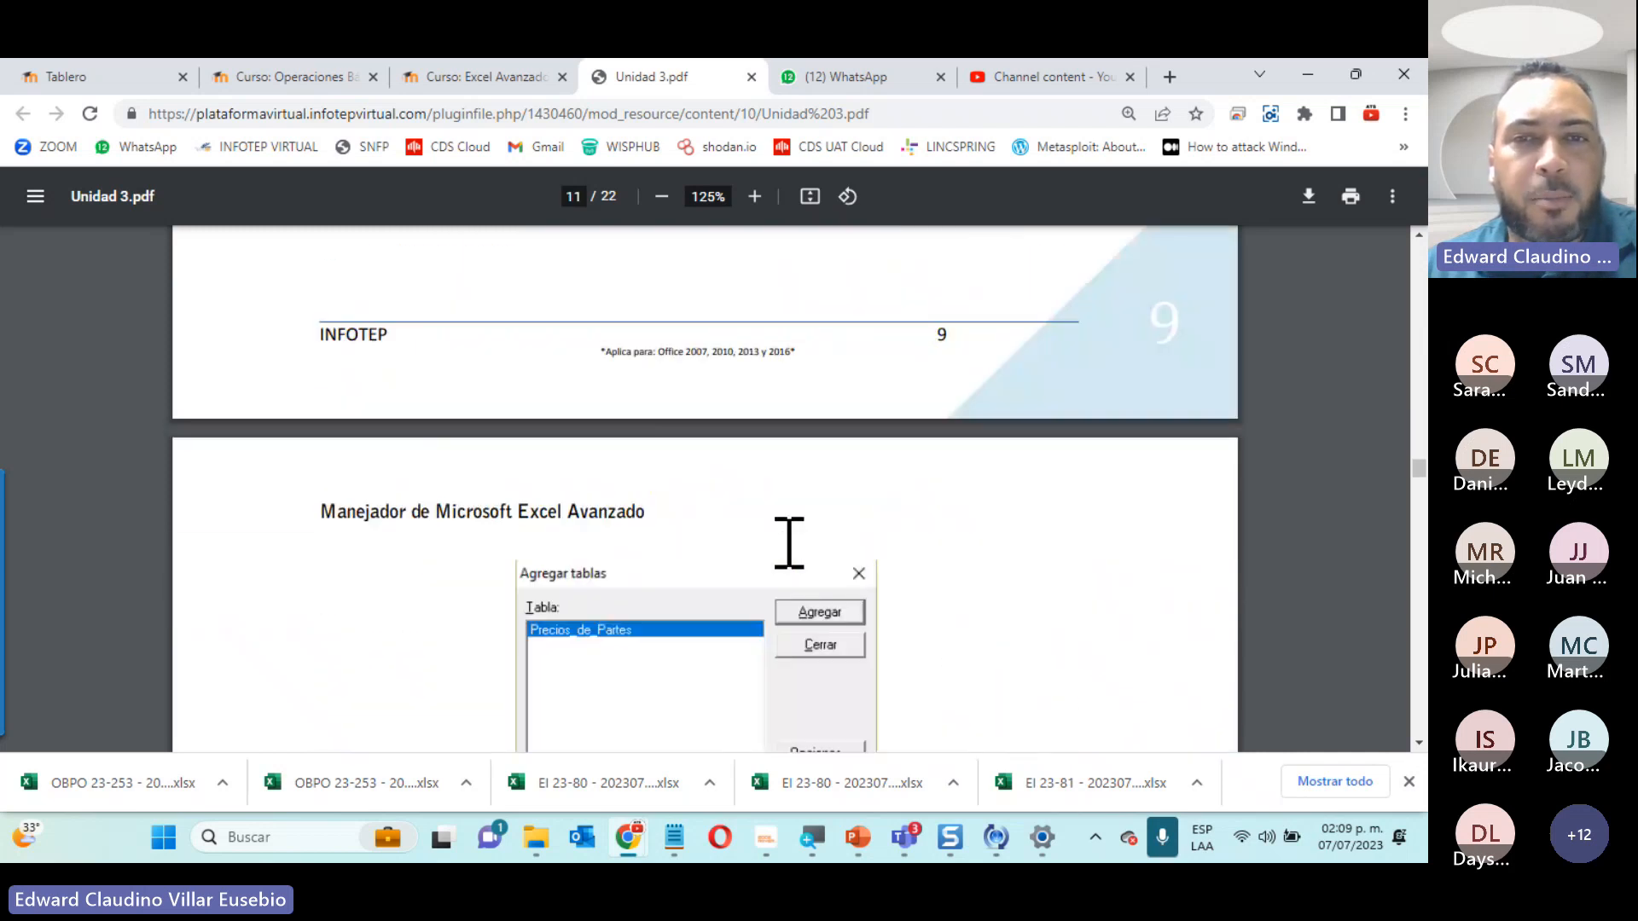
scroll(789, 542, down, 12)
scroll(789, 542, down, 20)
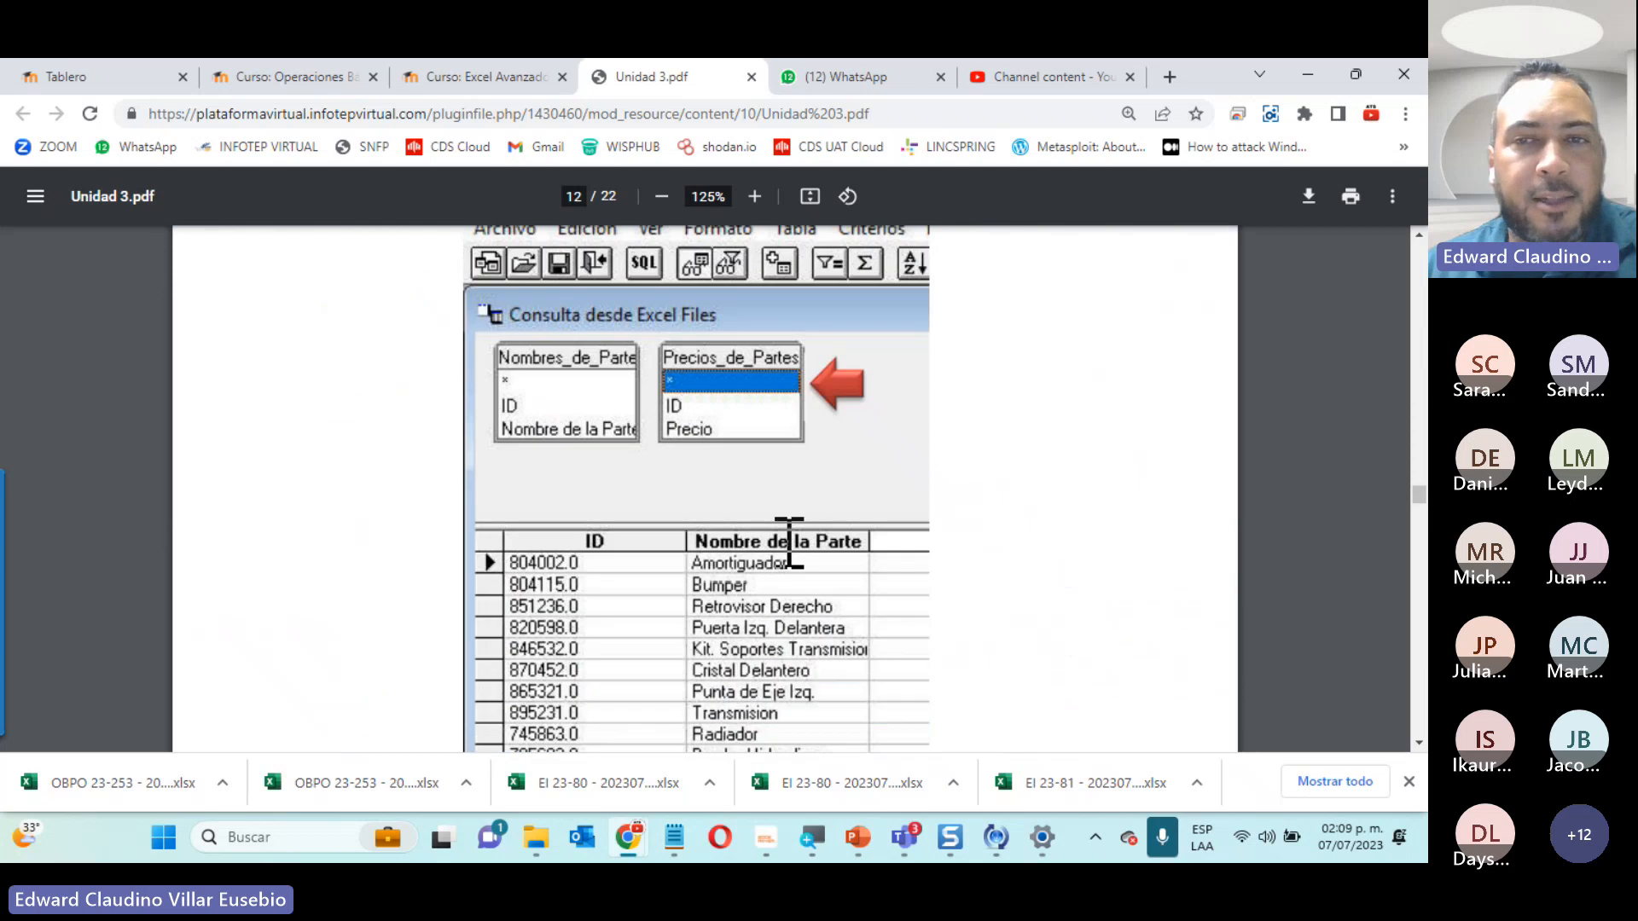
scroll(789, 542, down, 20)
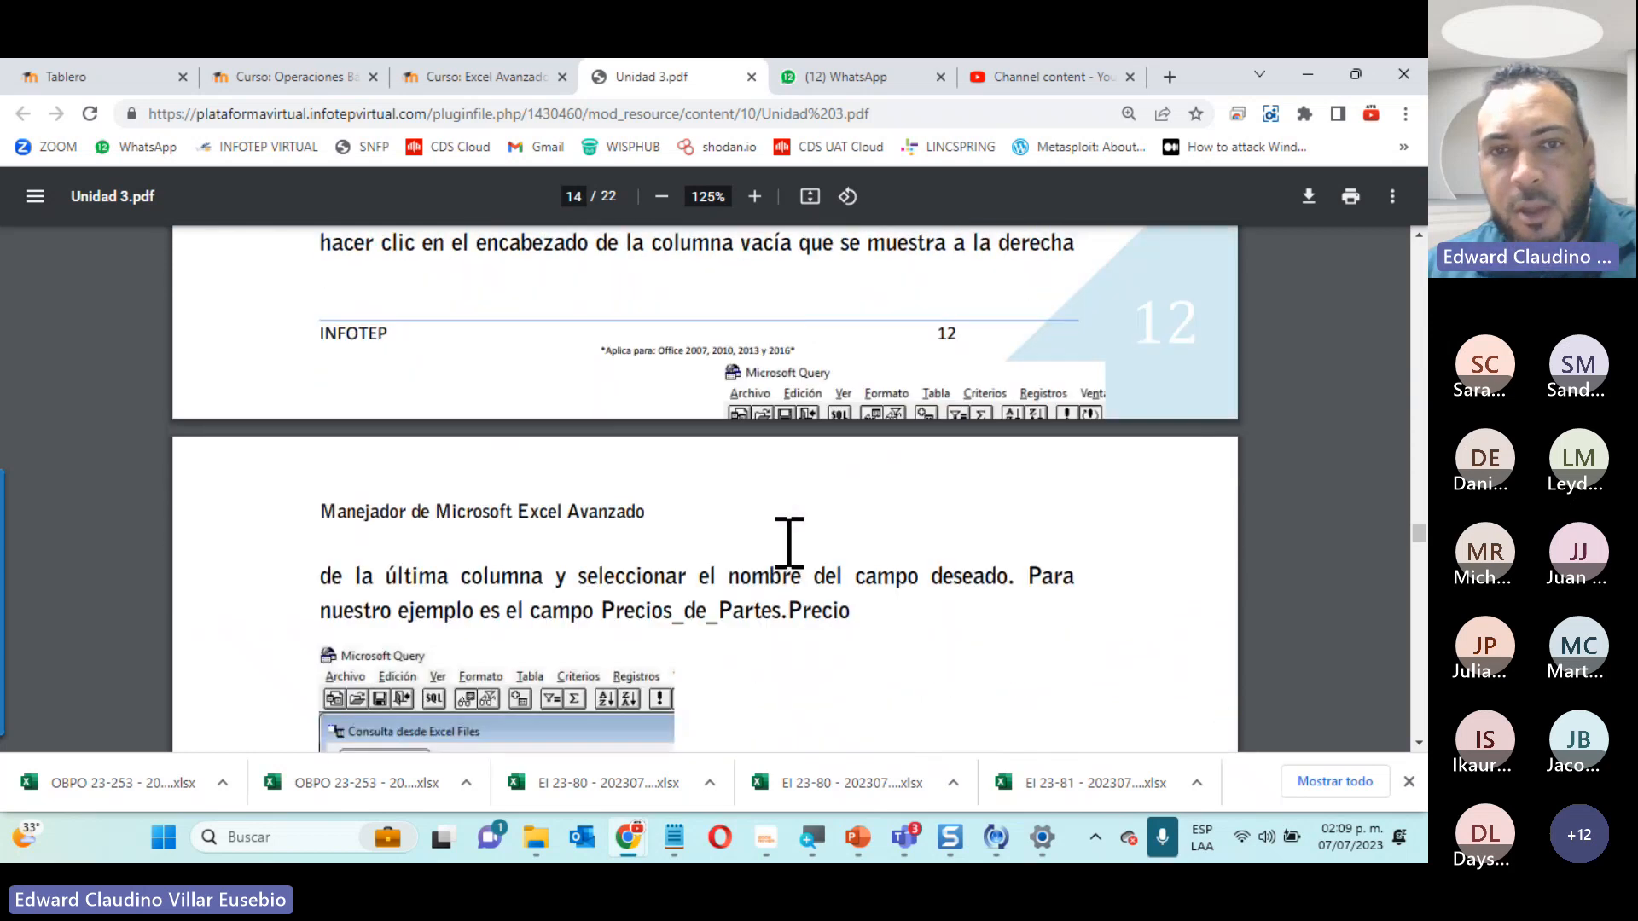
scroll(790, 543, down, 20)
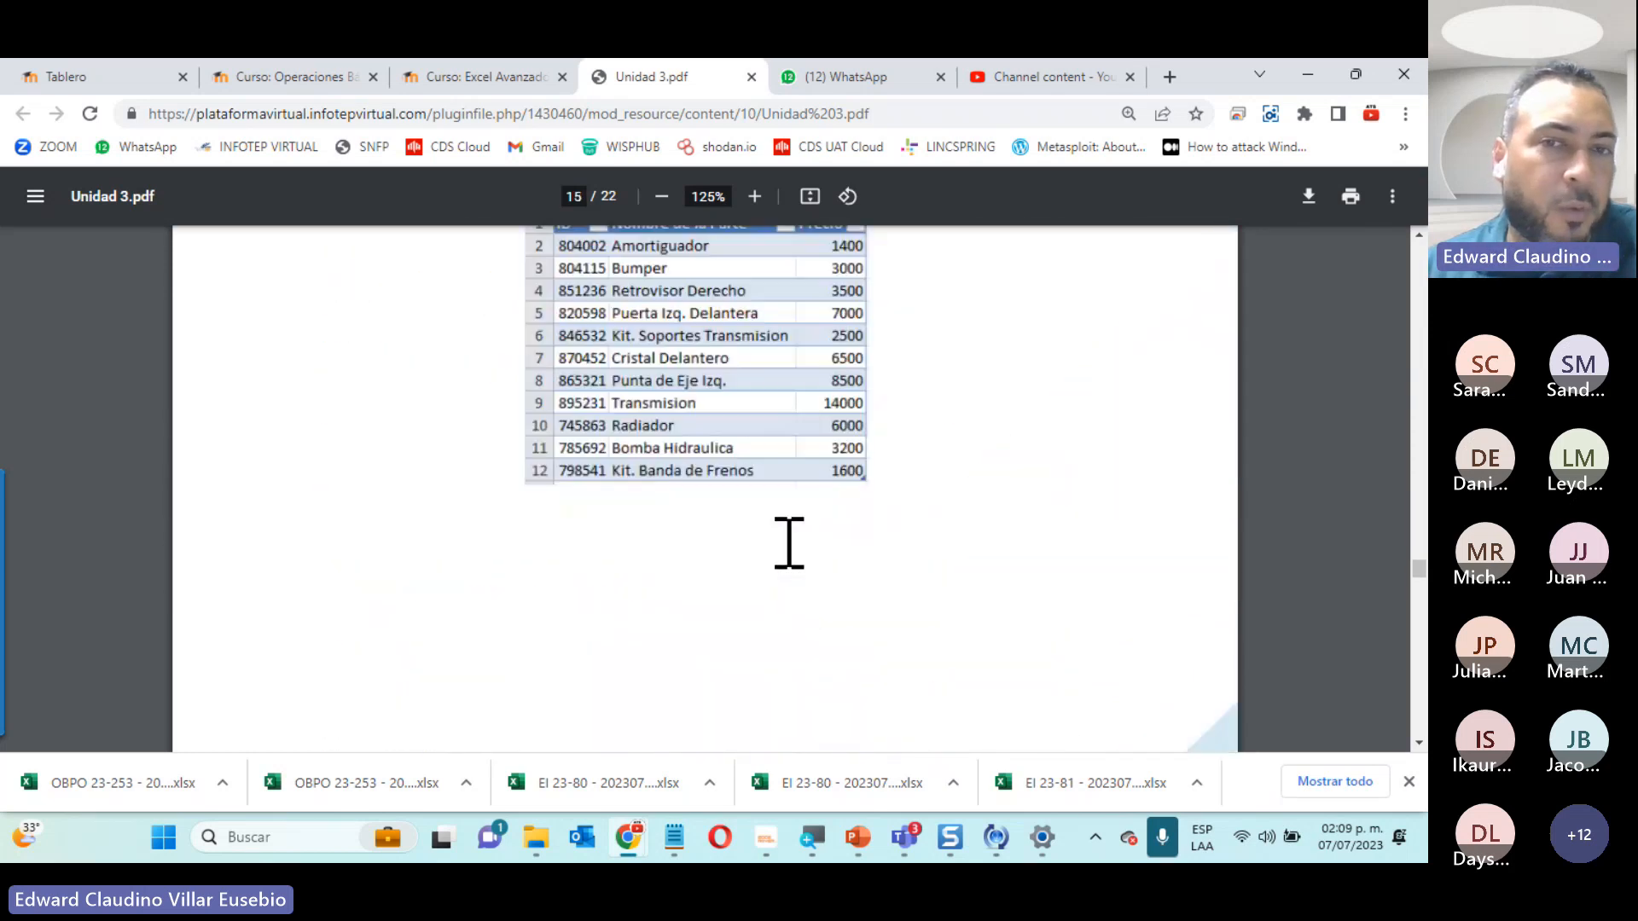
scroll(789, 542, down, 5)
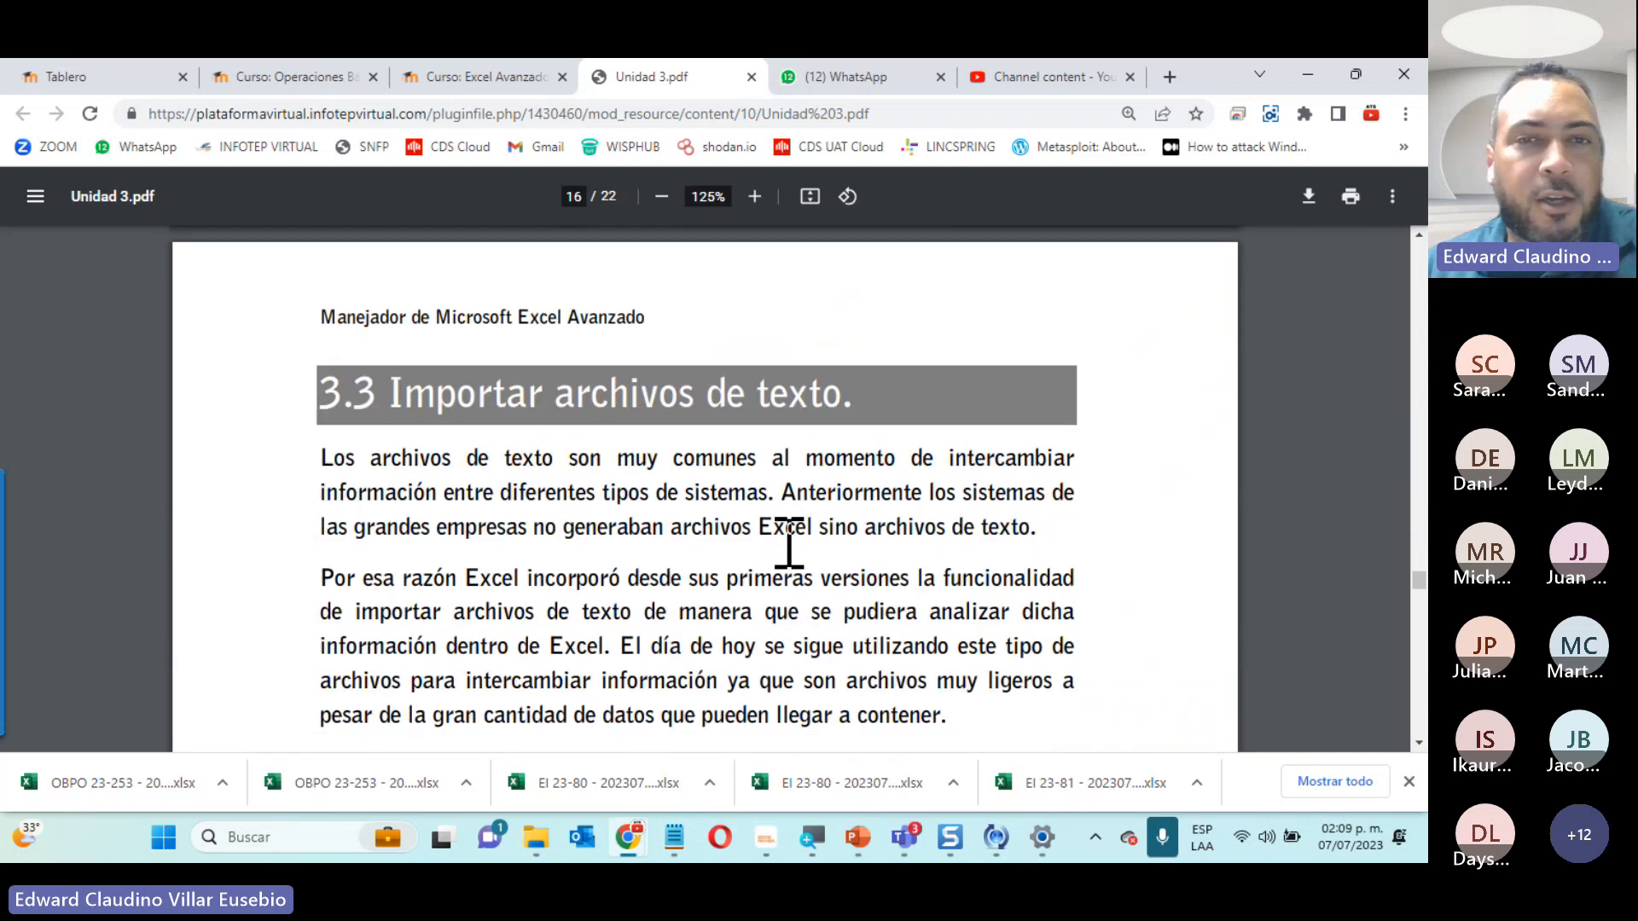
Examine guide section 3.3 on importing text files, from the CSV example through the import wizard to Actividad No. 3, and close the guide
scroll(790, 543, down, 5)
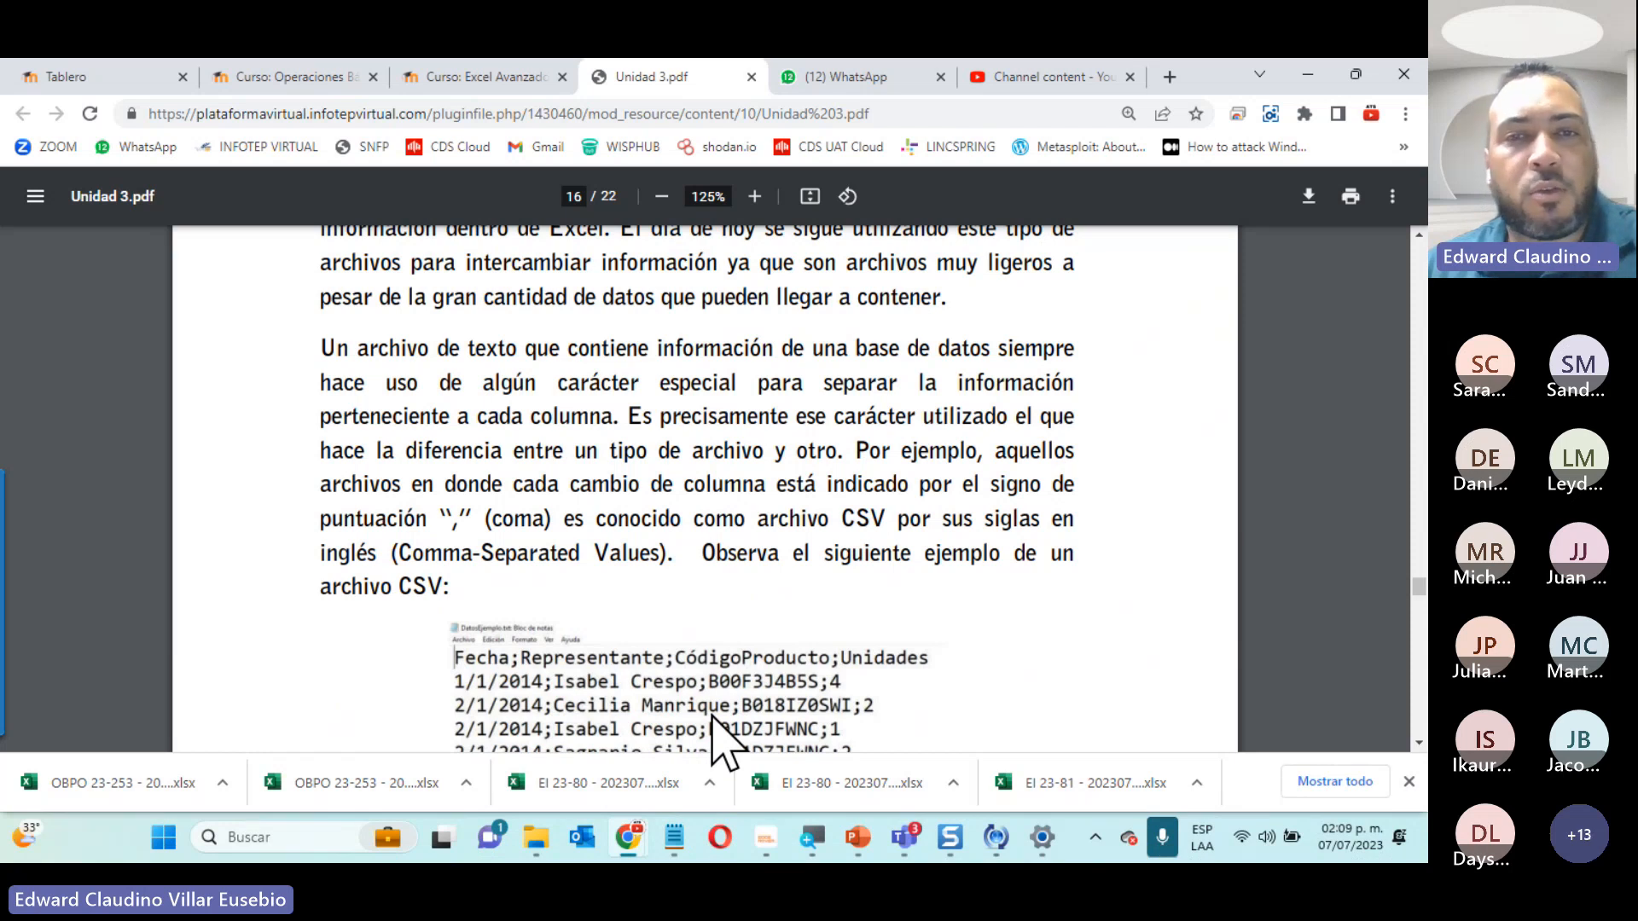
scroll(692, 542, down, 10)
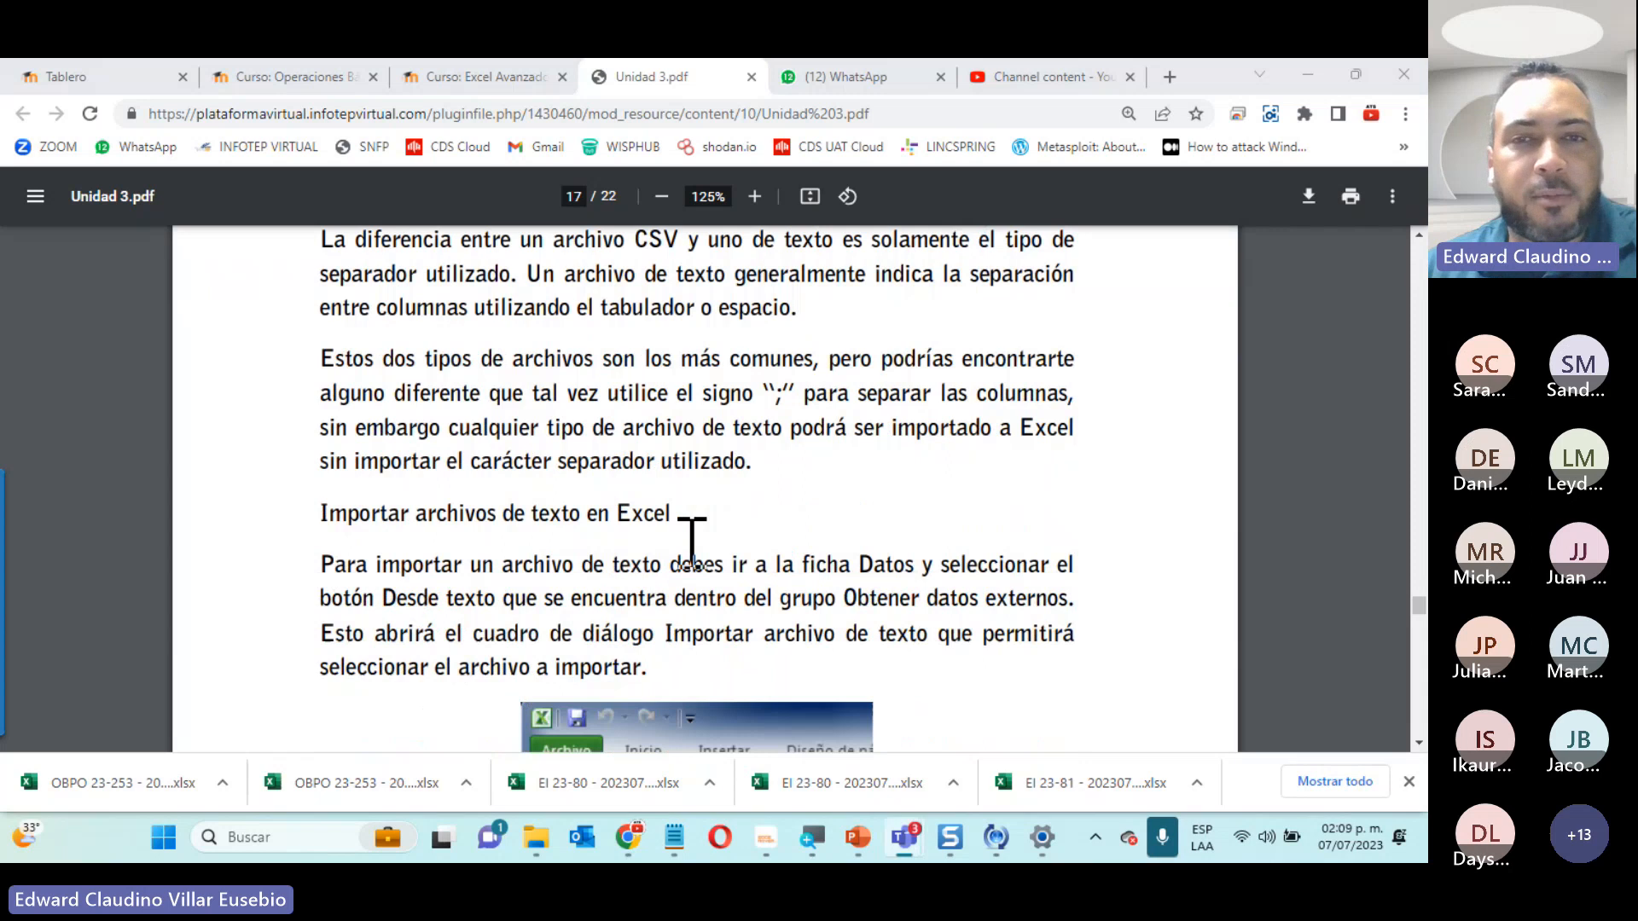
scroll(692, 542, down, 10)
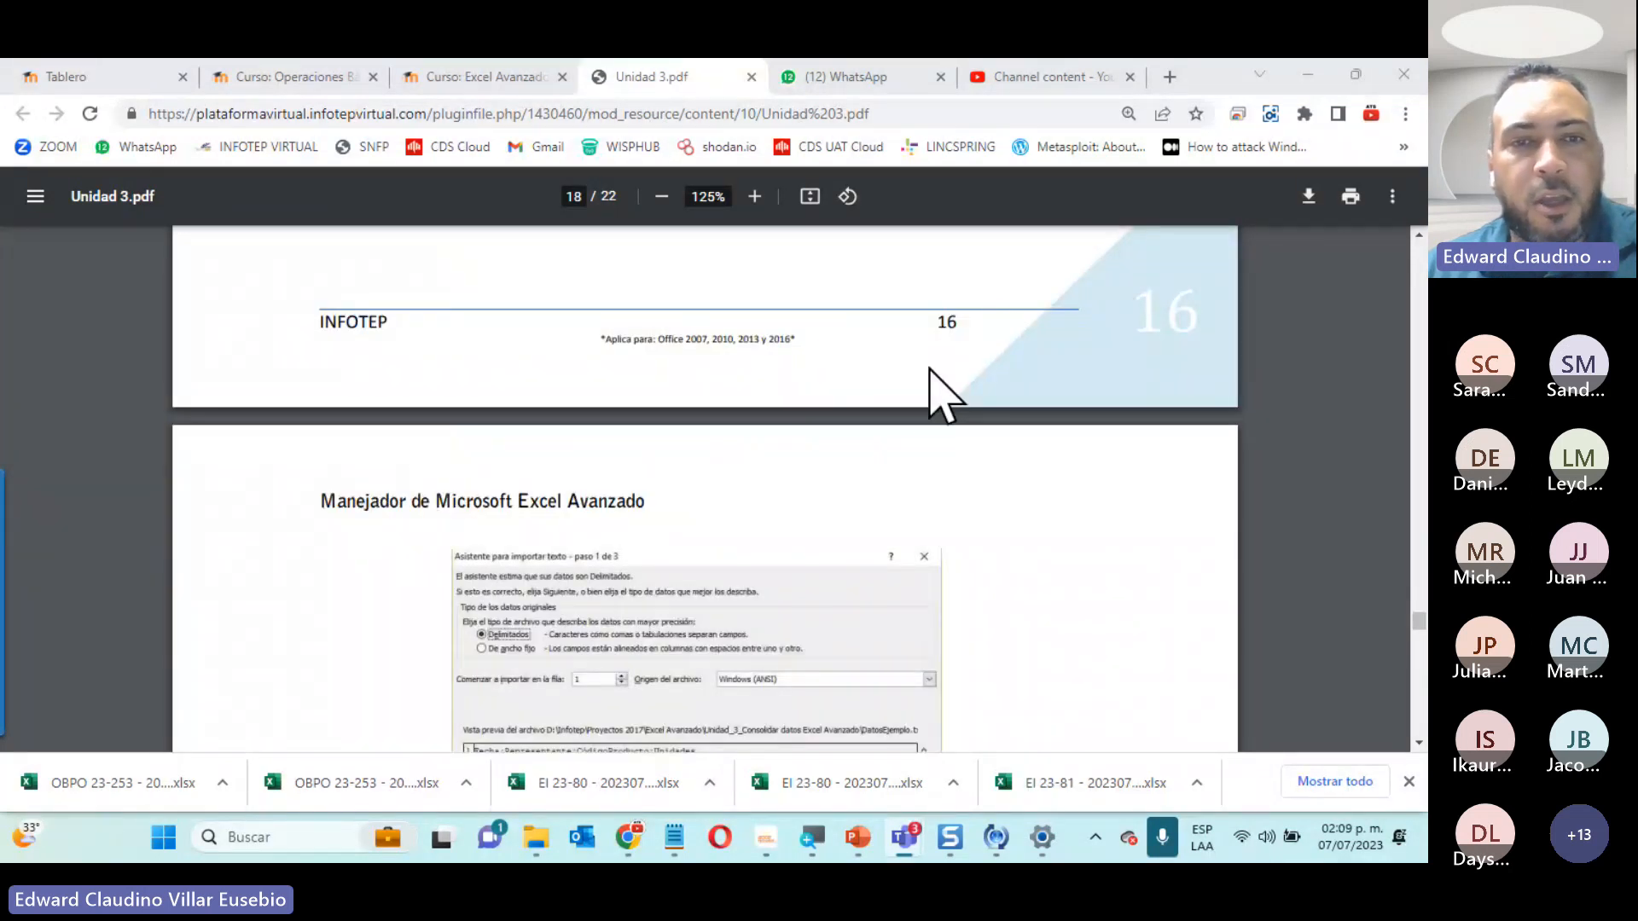
scroll(930, 369, down, 2)
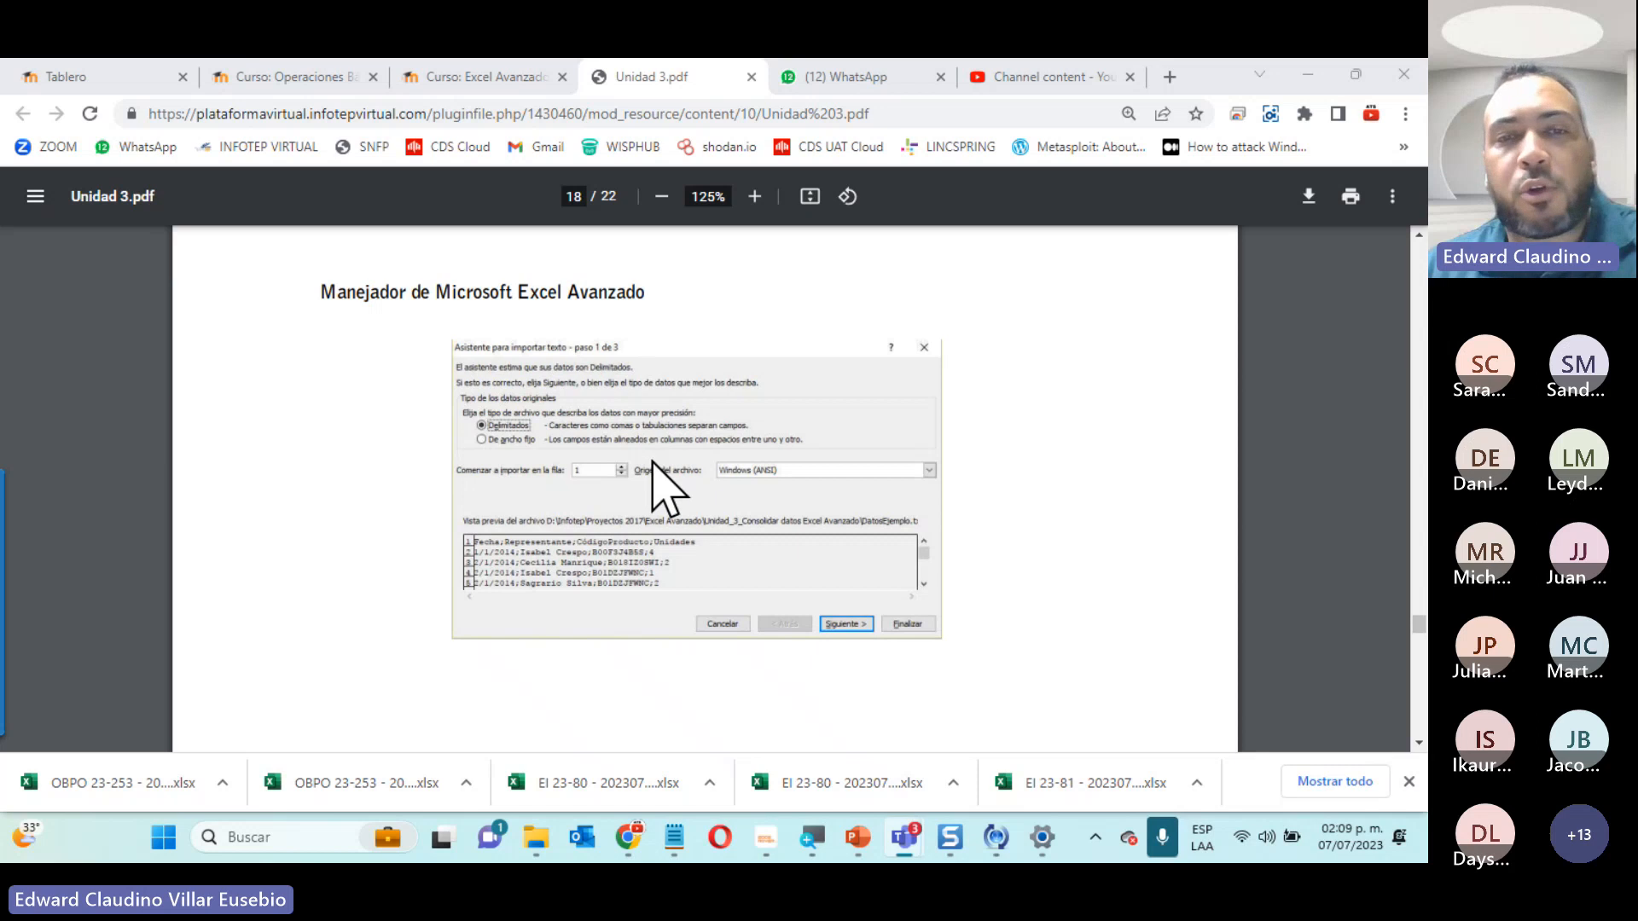
scroll(652, 461, down, 1)
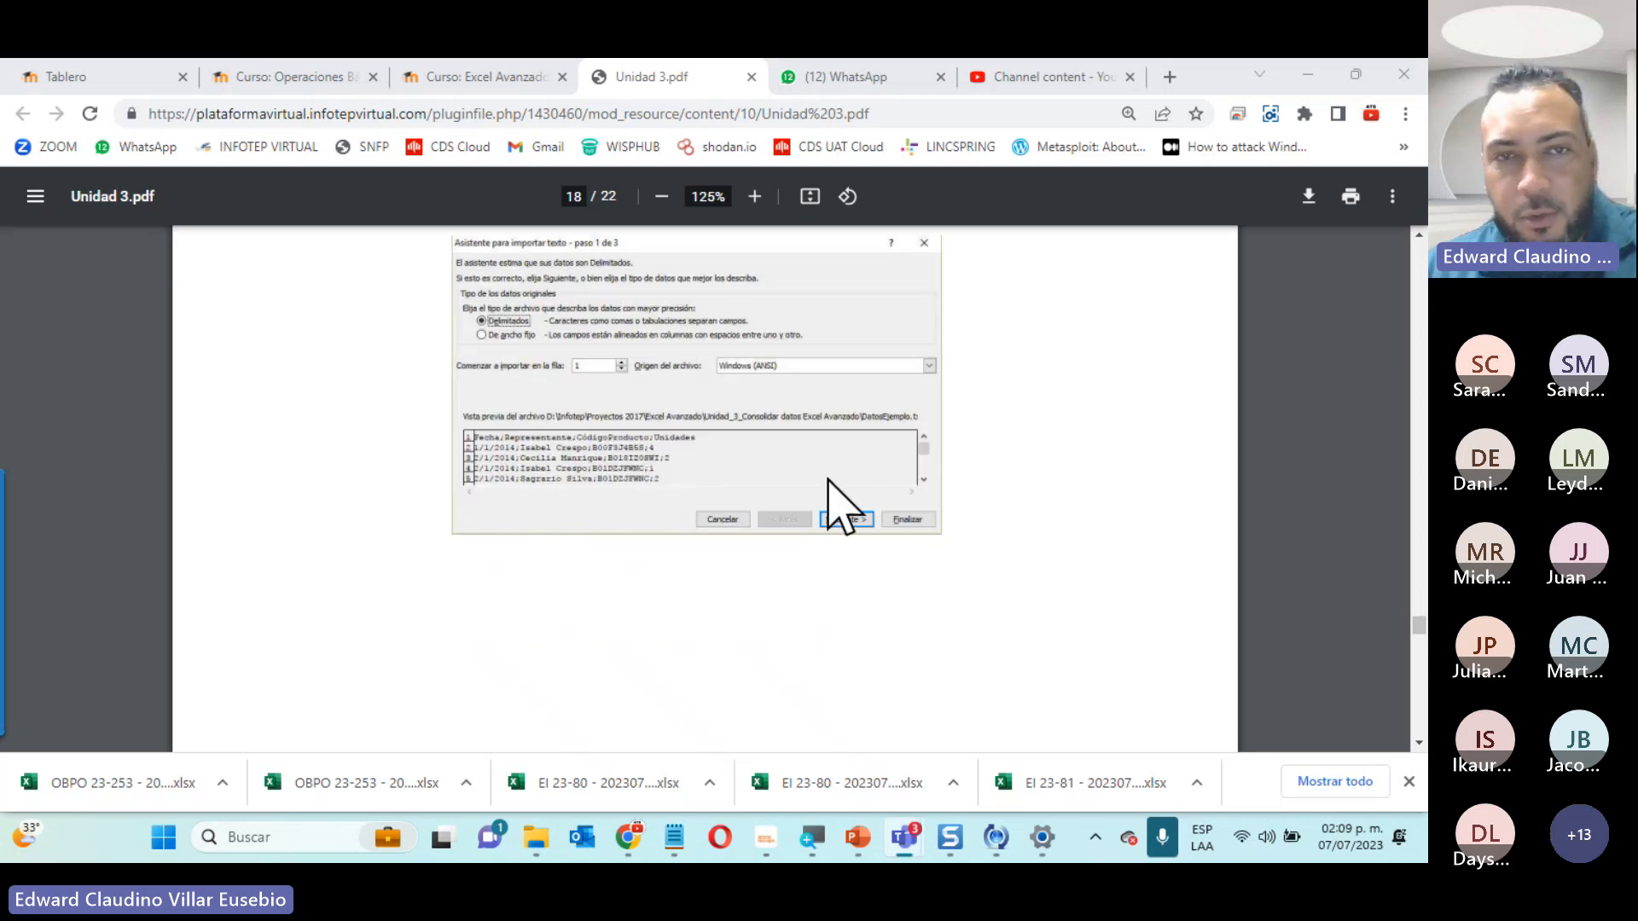
scroll(840, 505, down, 5)
scroll(841, 505, down, 12)
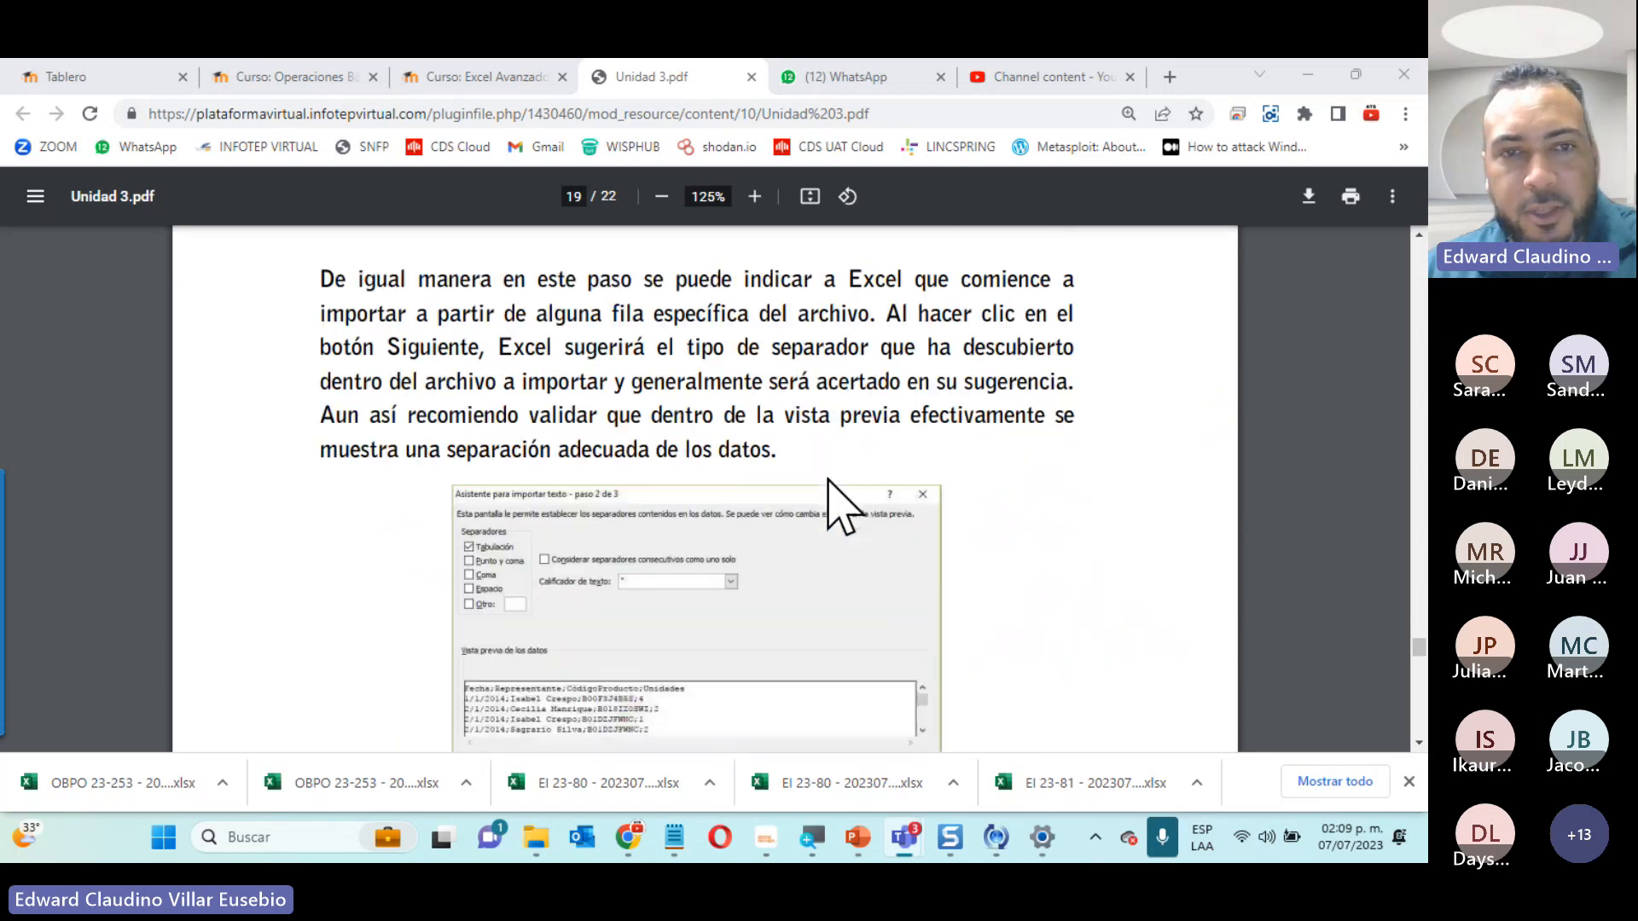
scroll(841, 505, down, 3)
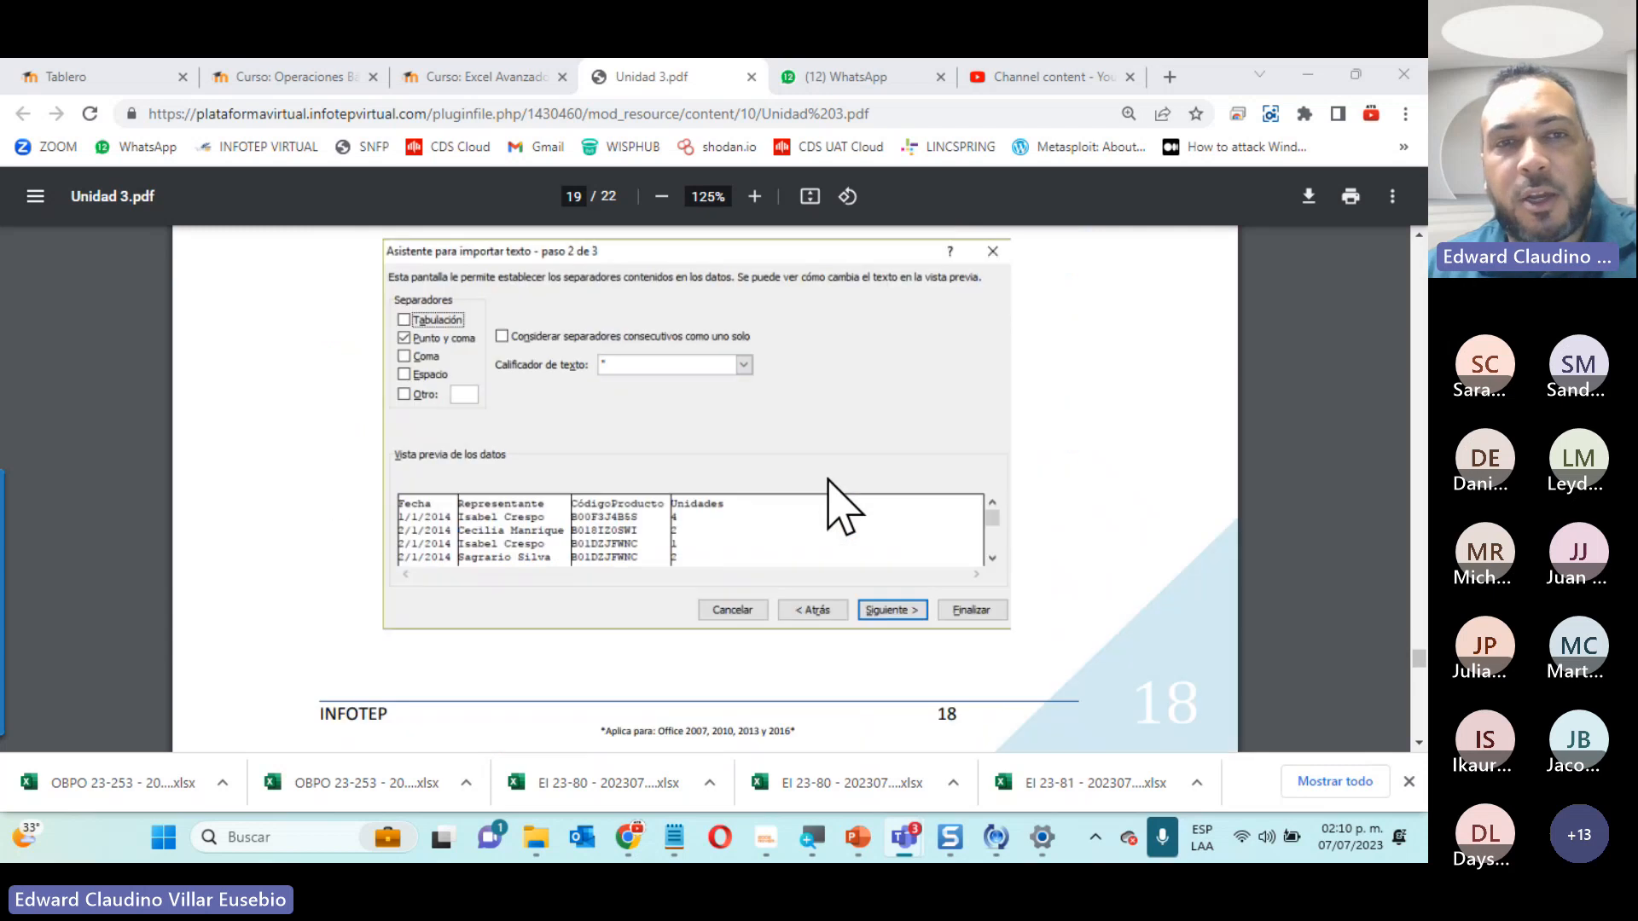
scroll(841, 505, down, 12)
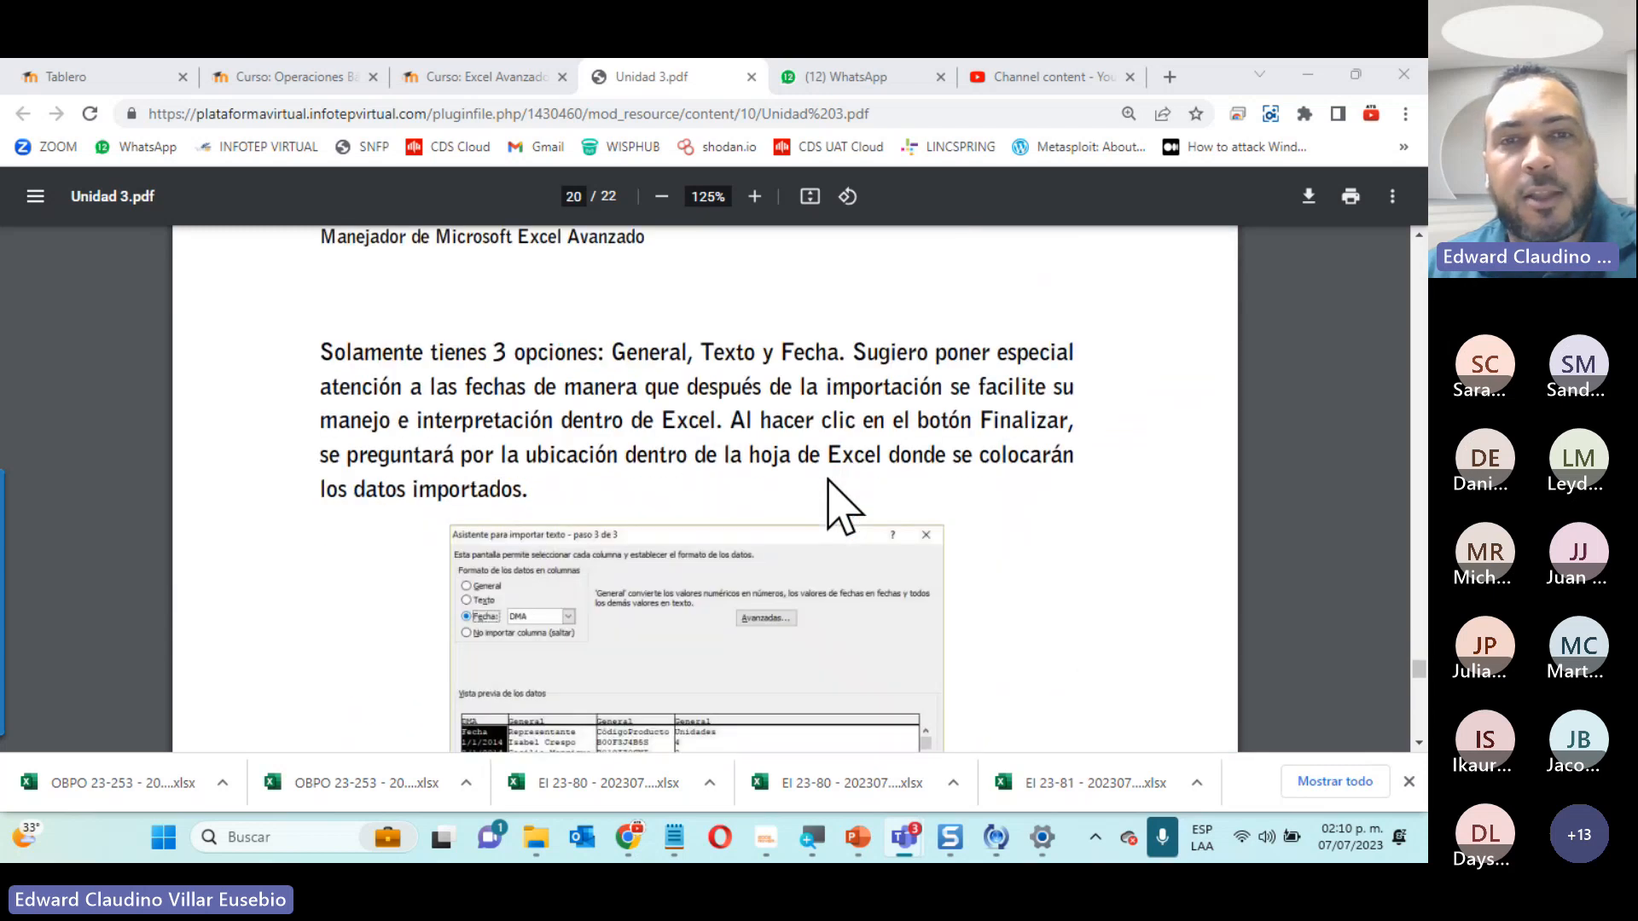
scroll(841, 505, down, 4)
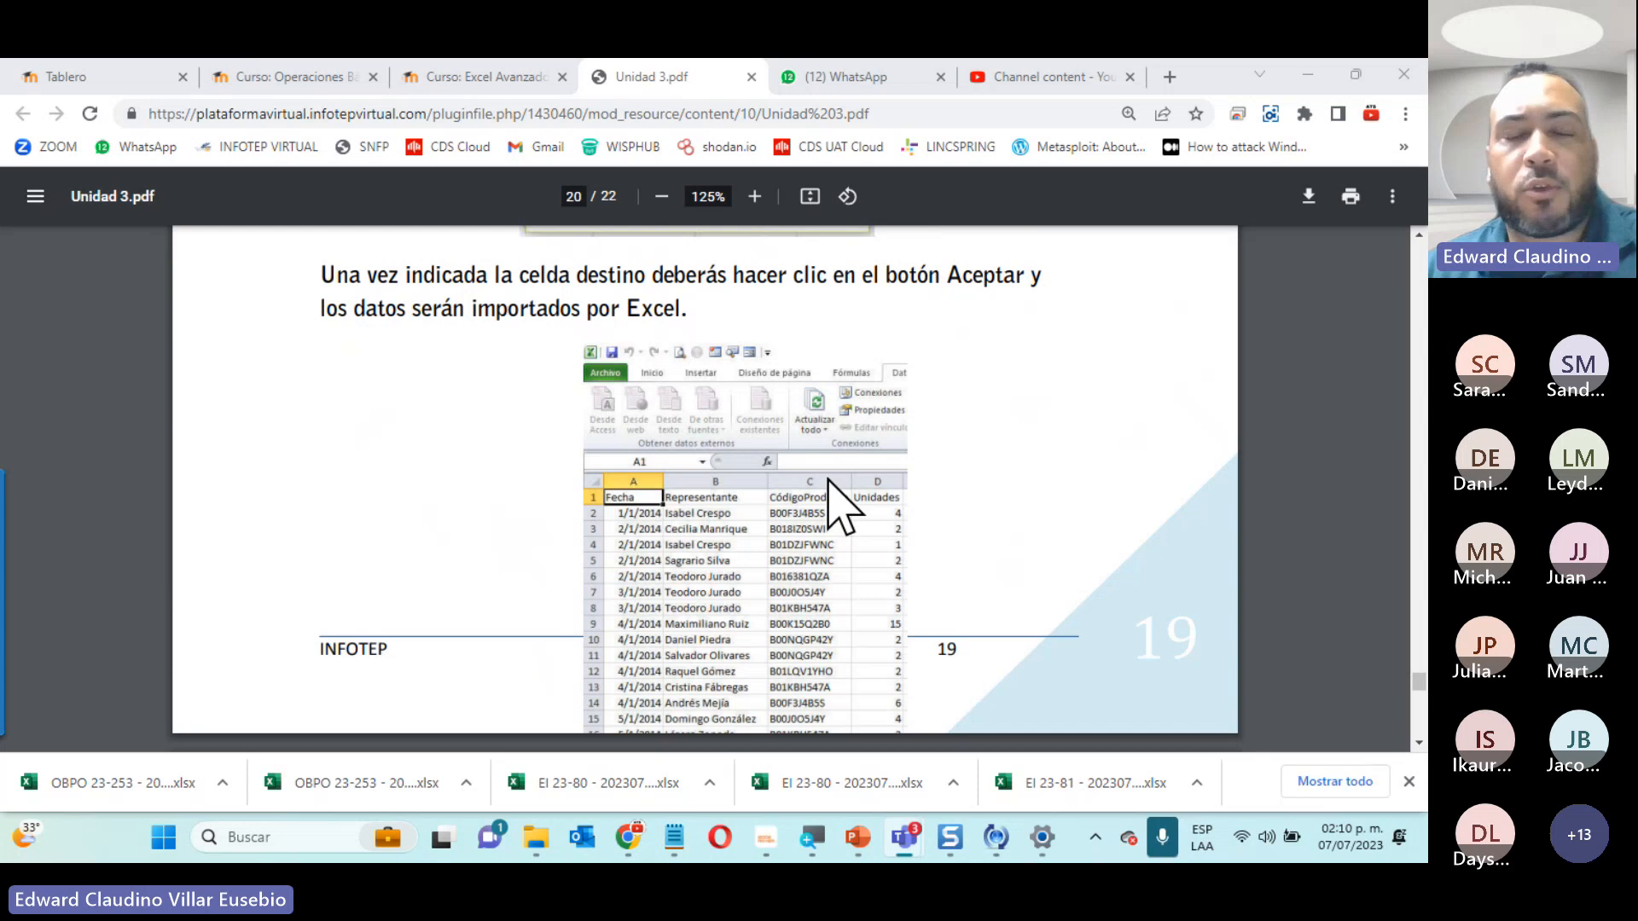
scroll(841, 506, down, 7)
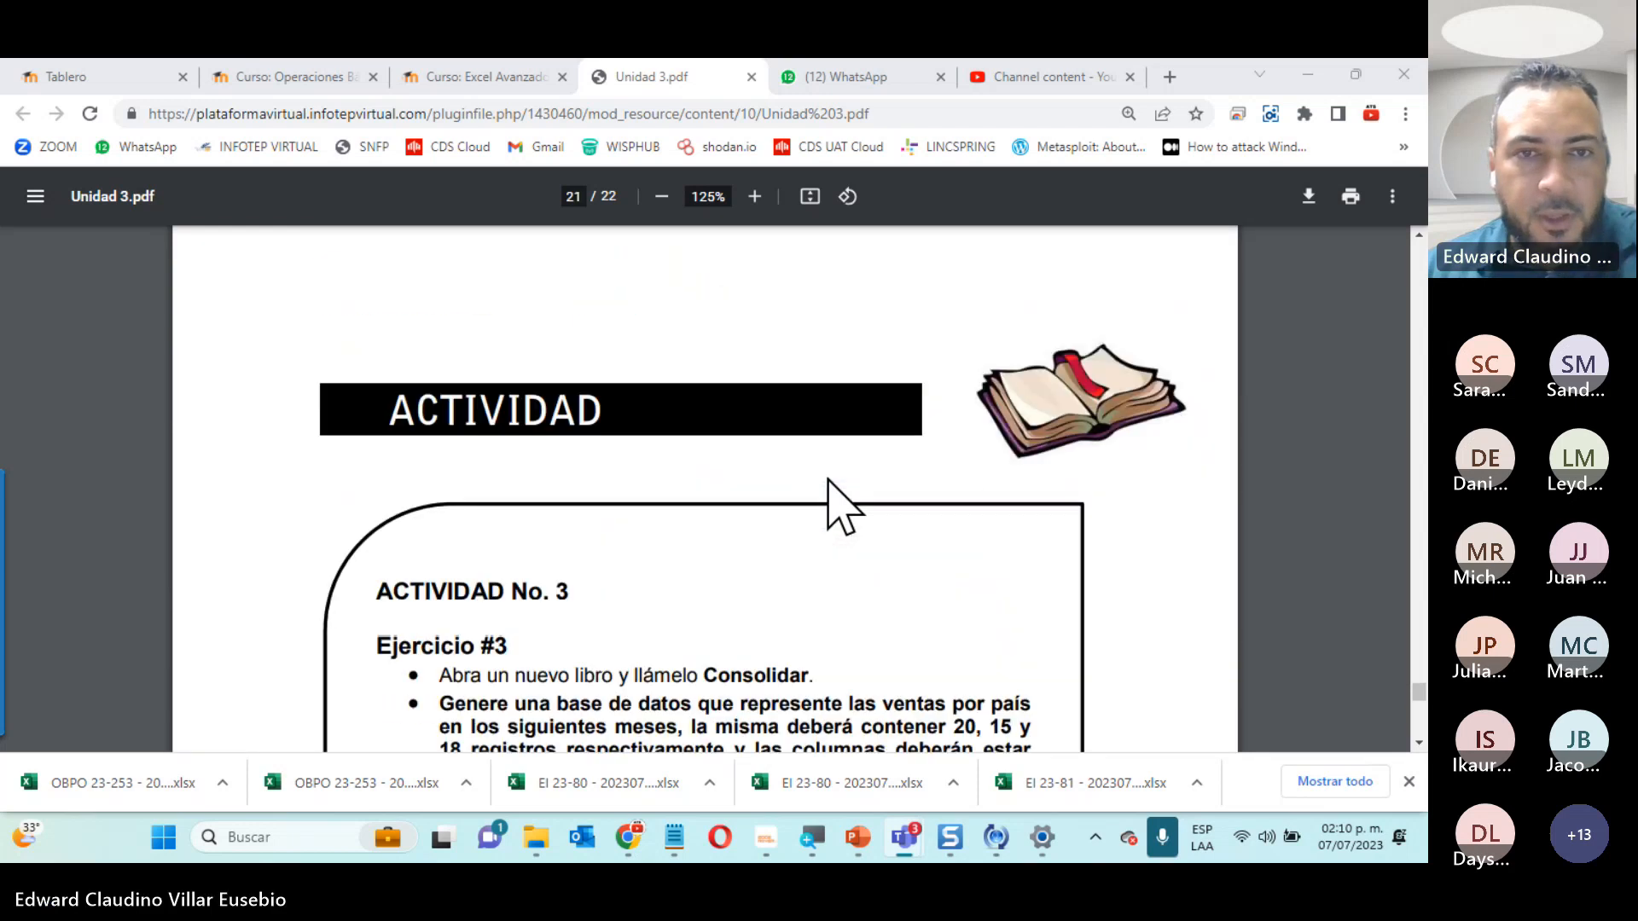
scroll(840, 504, up, 14)
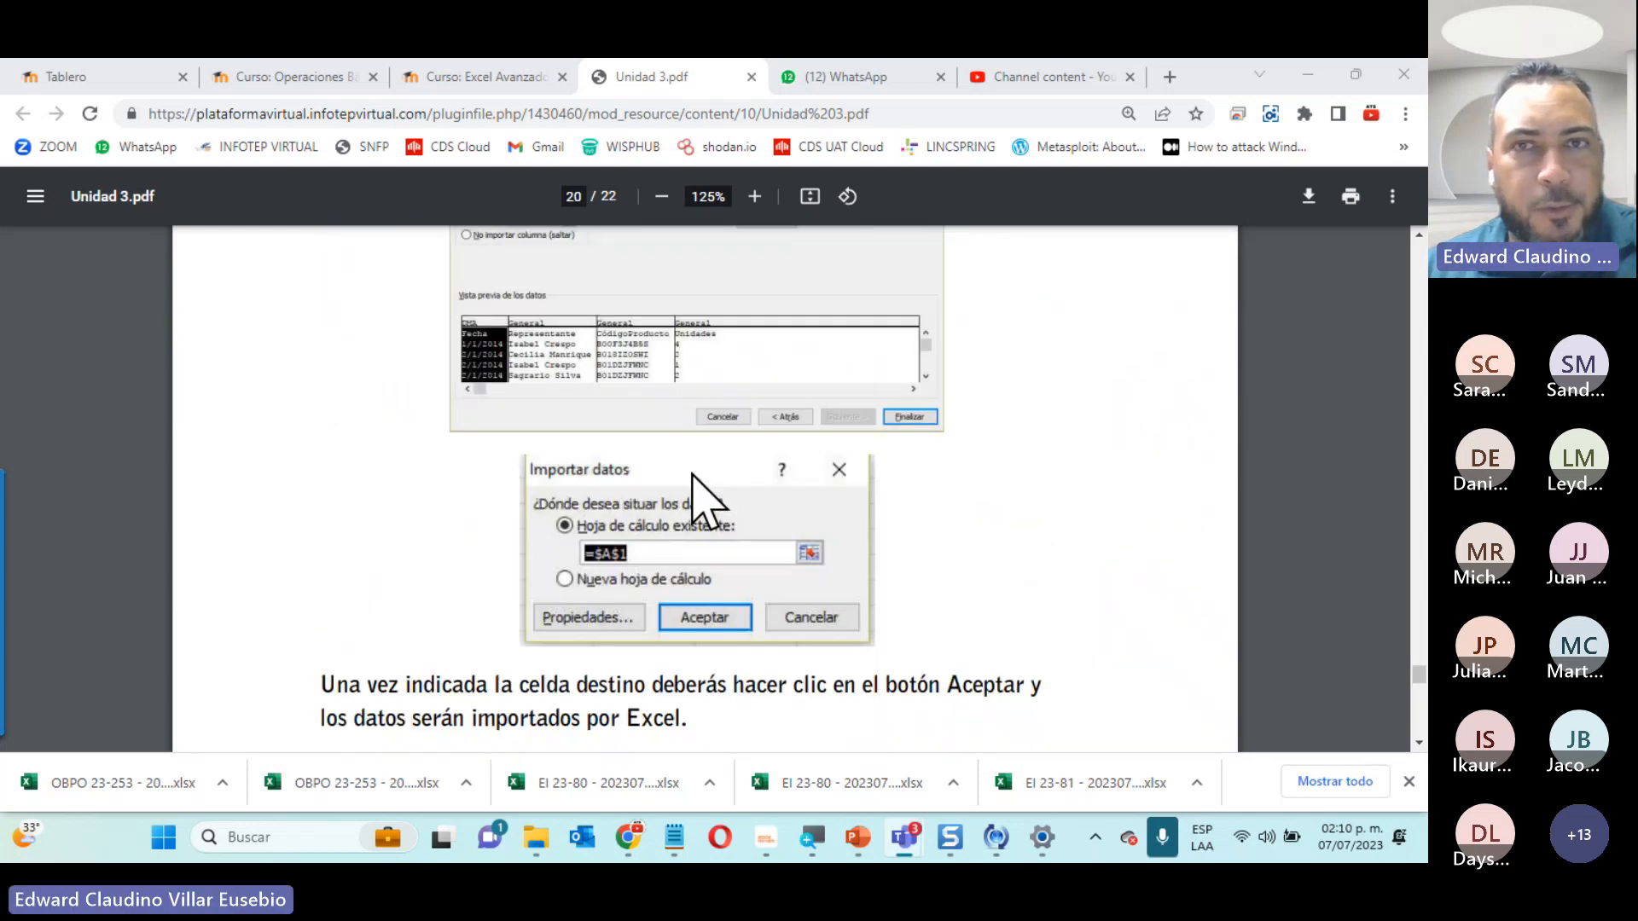
click(751, 77)
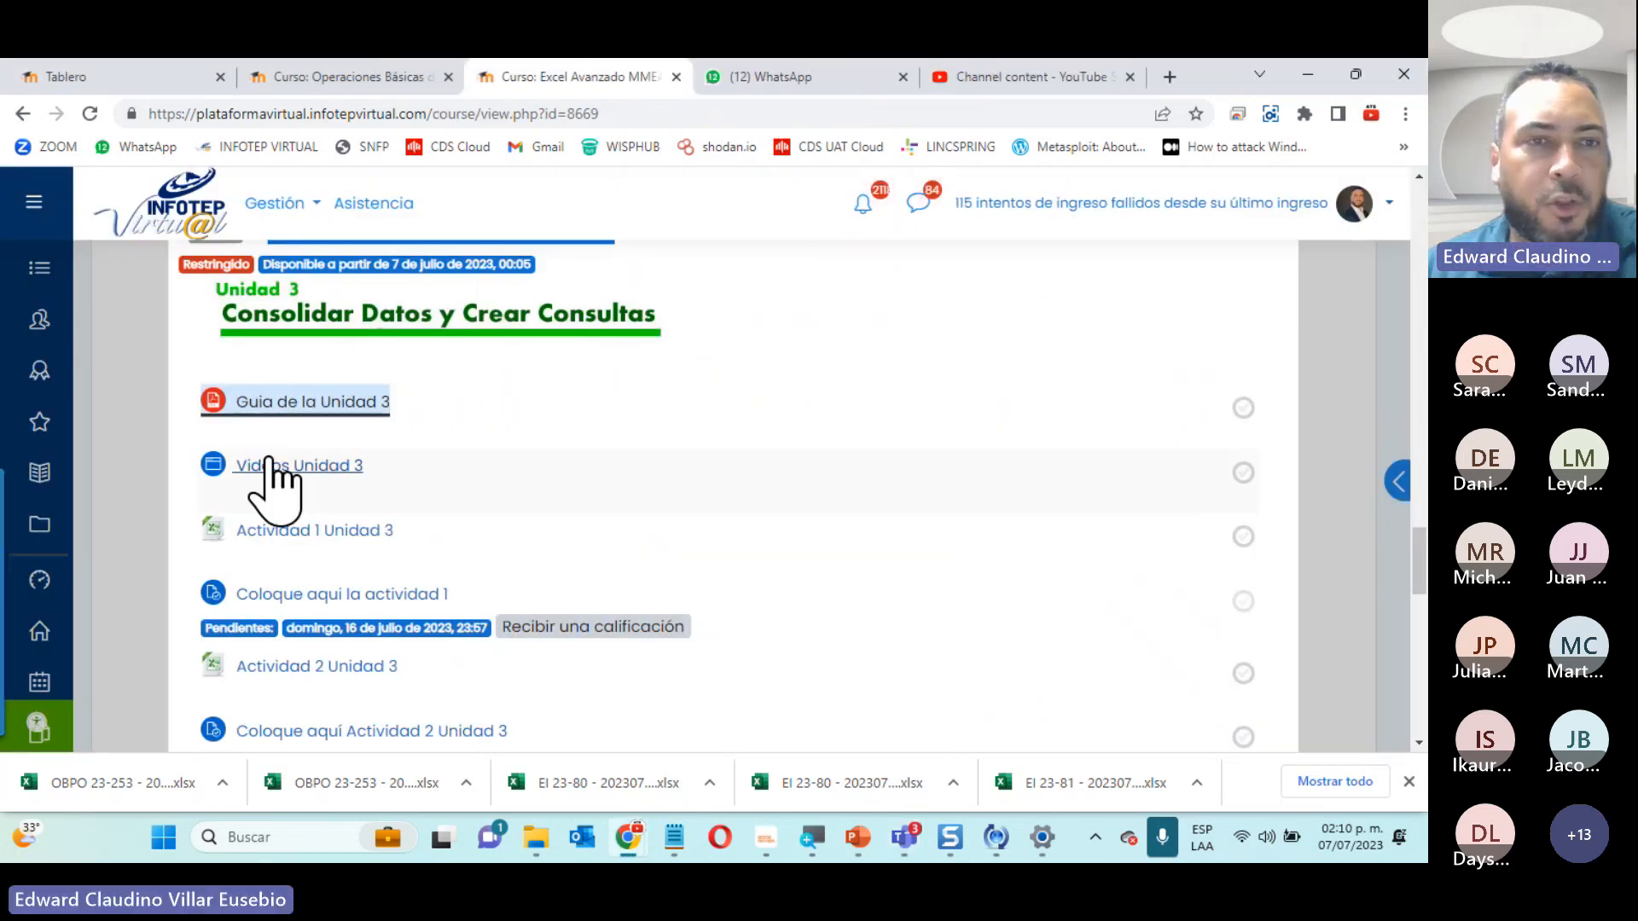
Open "Videos Unidad 3" in a new browser tab, review its Consolidar, text import and Ms Query videos, and close that tab
right_click(305, 465)
click(444, 477)
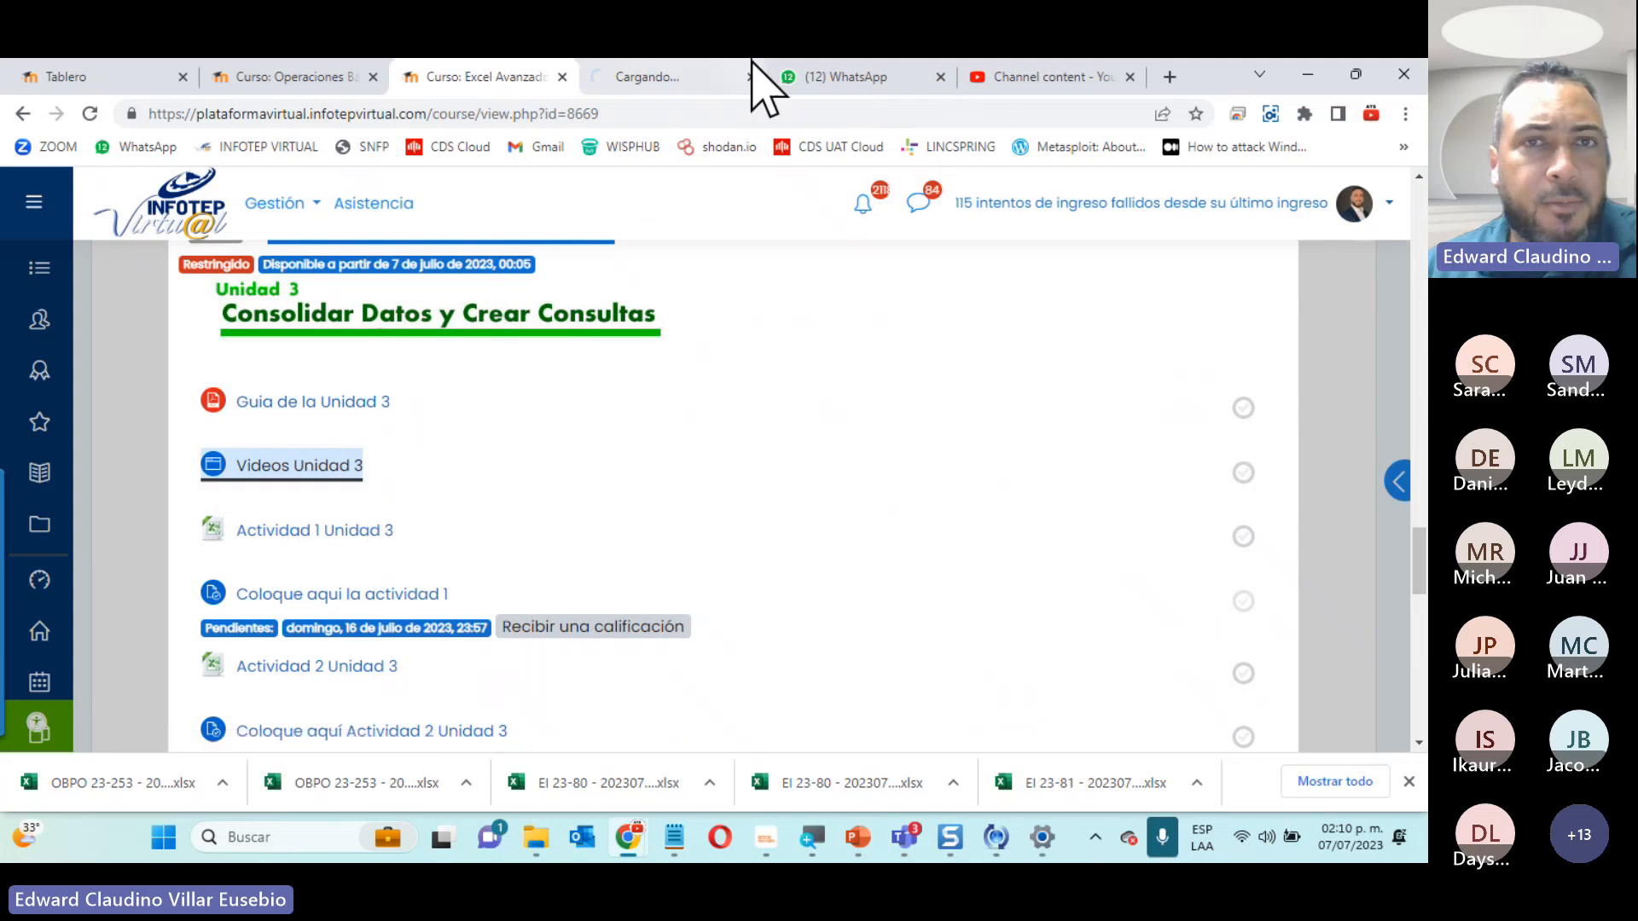
click(674, 77)
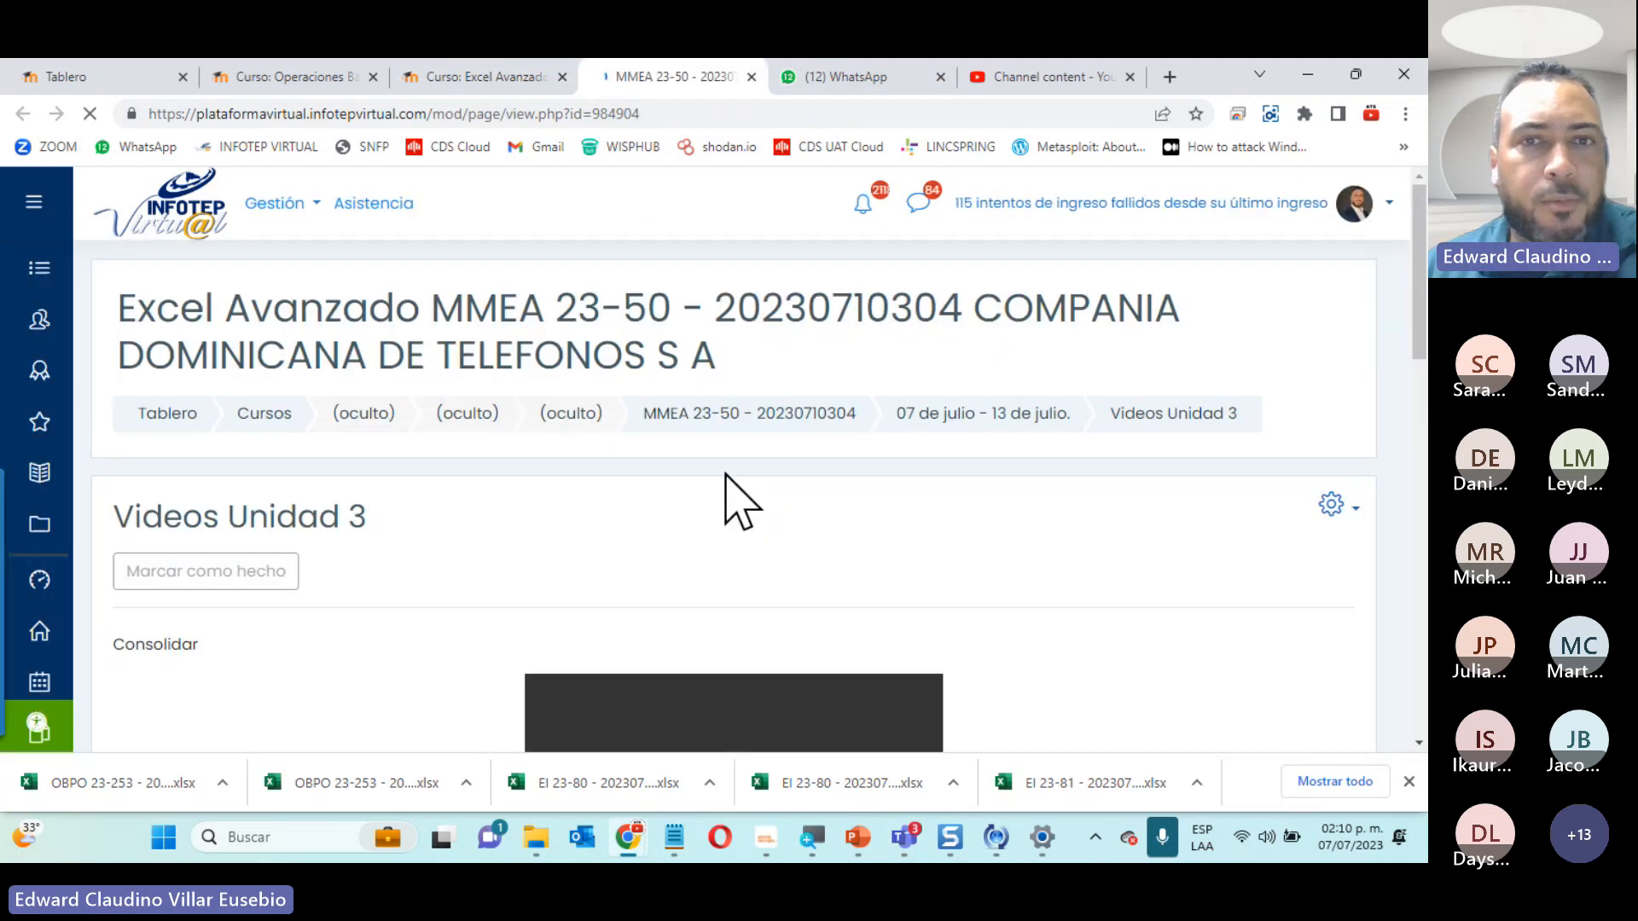
scroll(740, 504, down, 5)
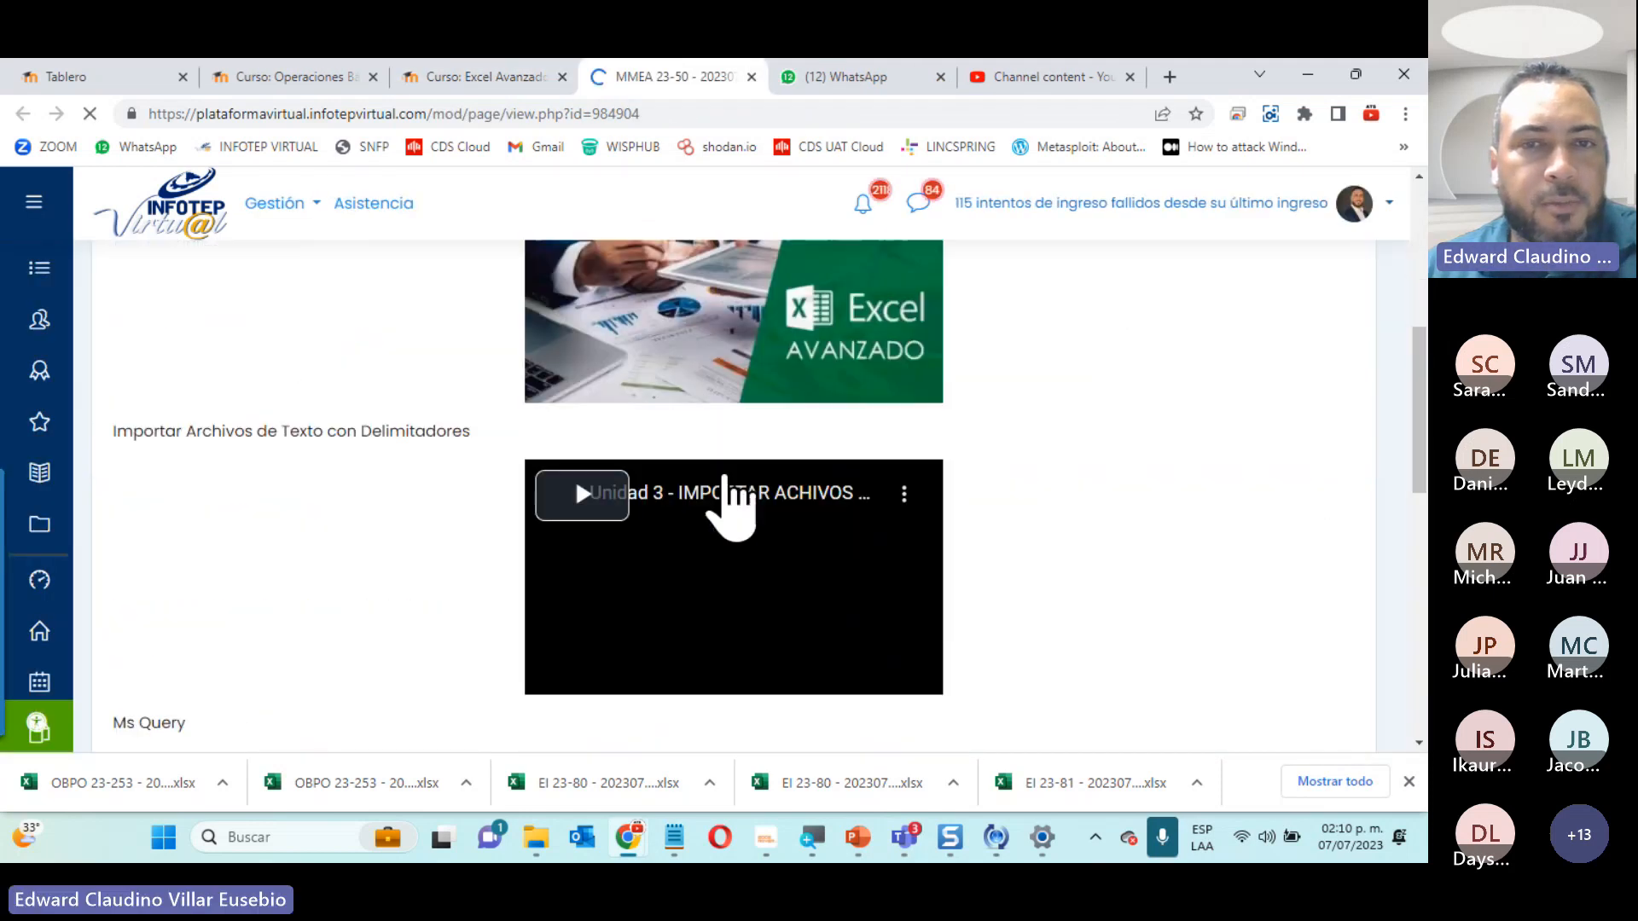
scroll(731, 495, down, 5)
scroll(603, 694, up, 4)
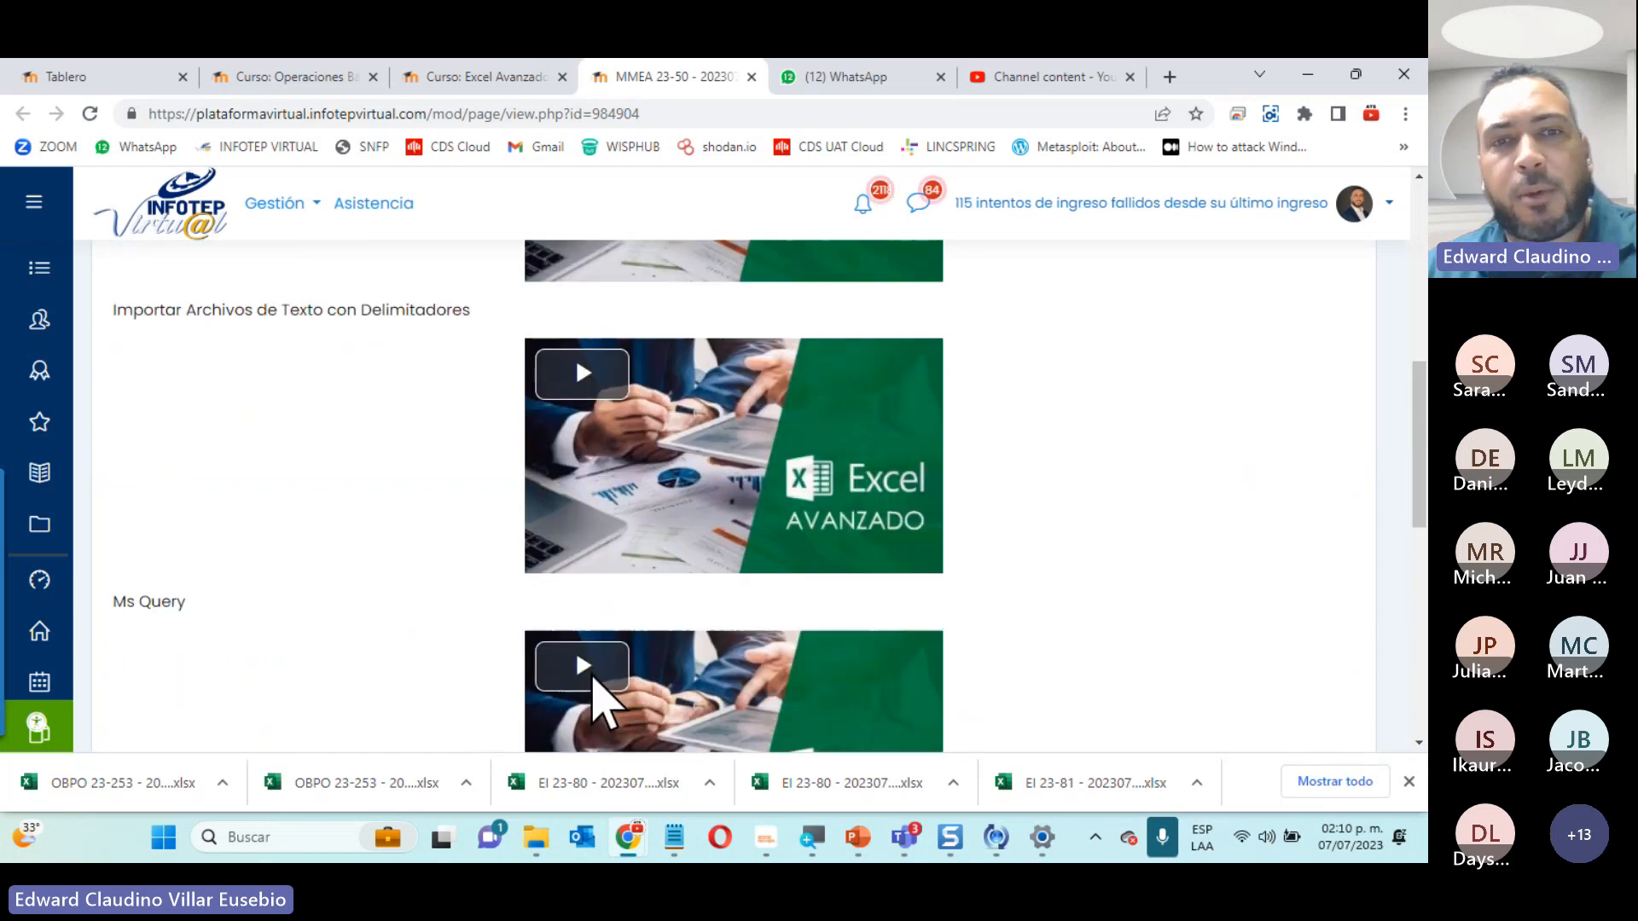
scroll(594, 679, up, 7)
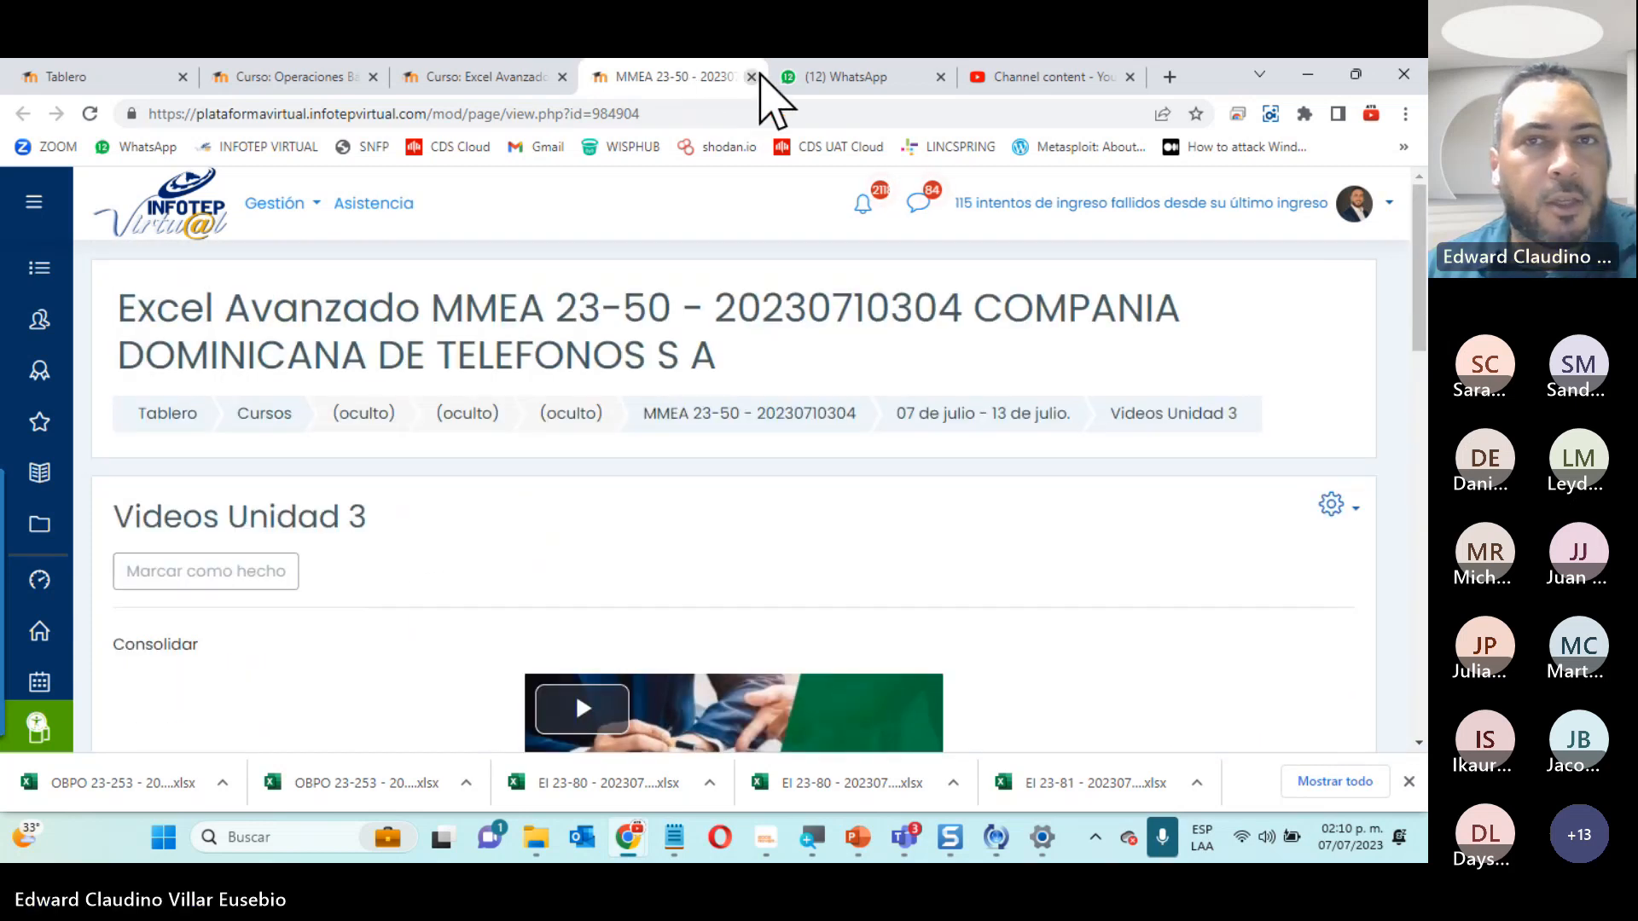
click(752, 77)
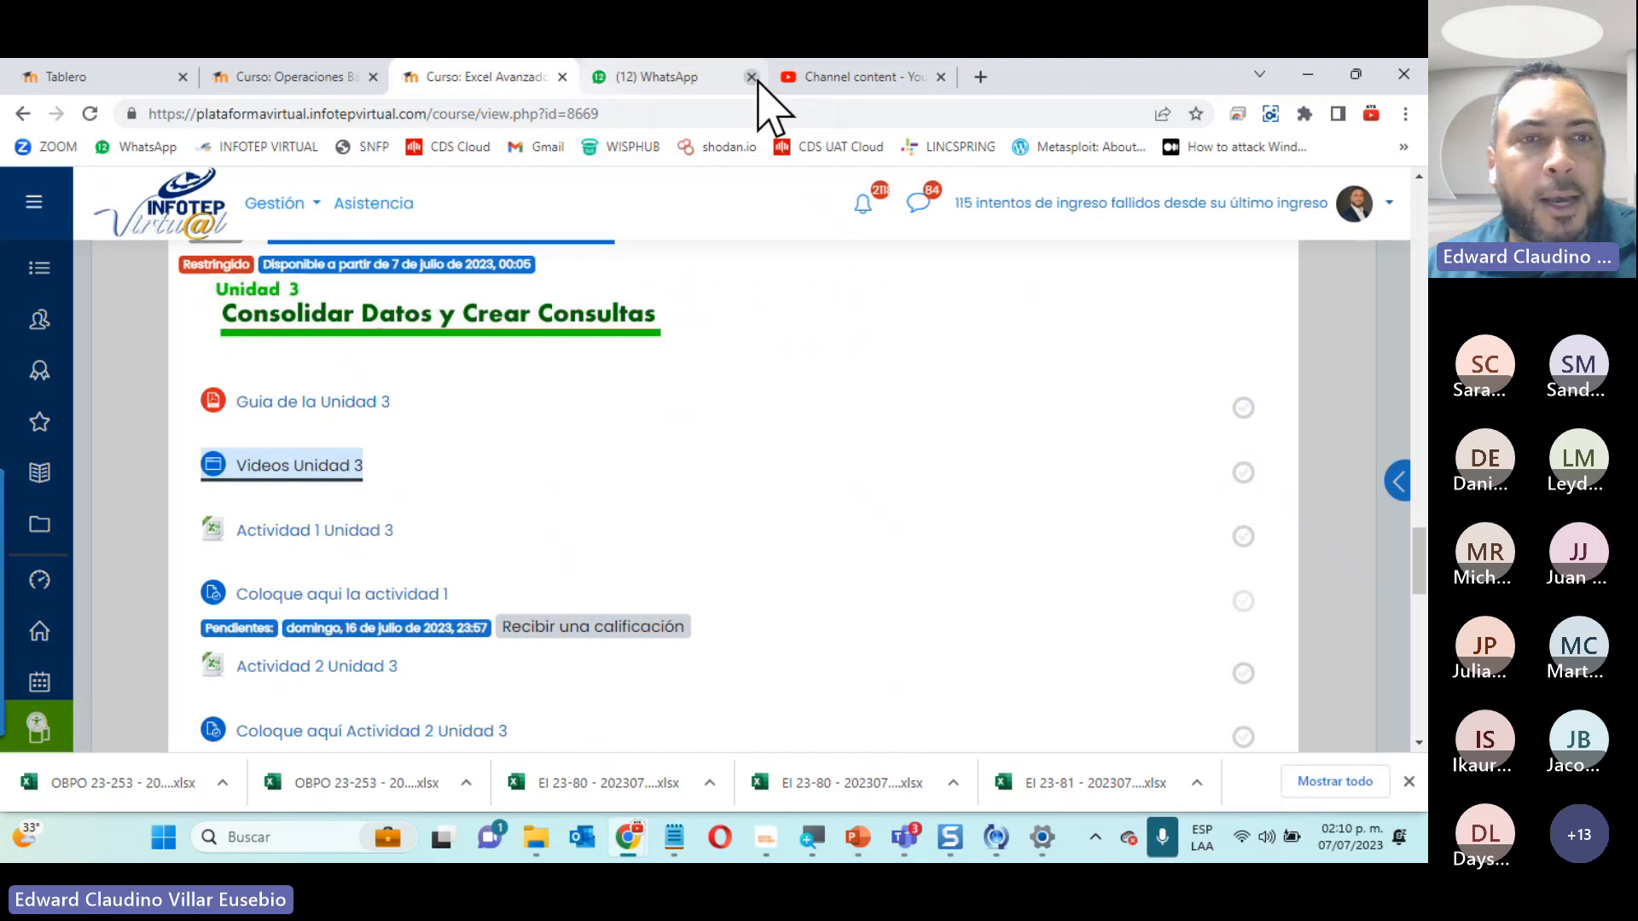
Review the Unit 3 activity files, their submission entries and due dates, the forum and the practice files in the course section
scroll(461, 367, down, 1)
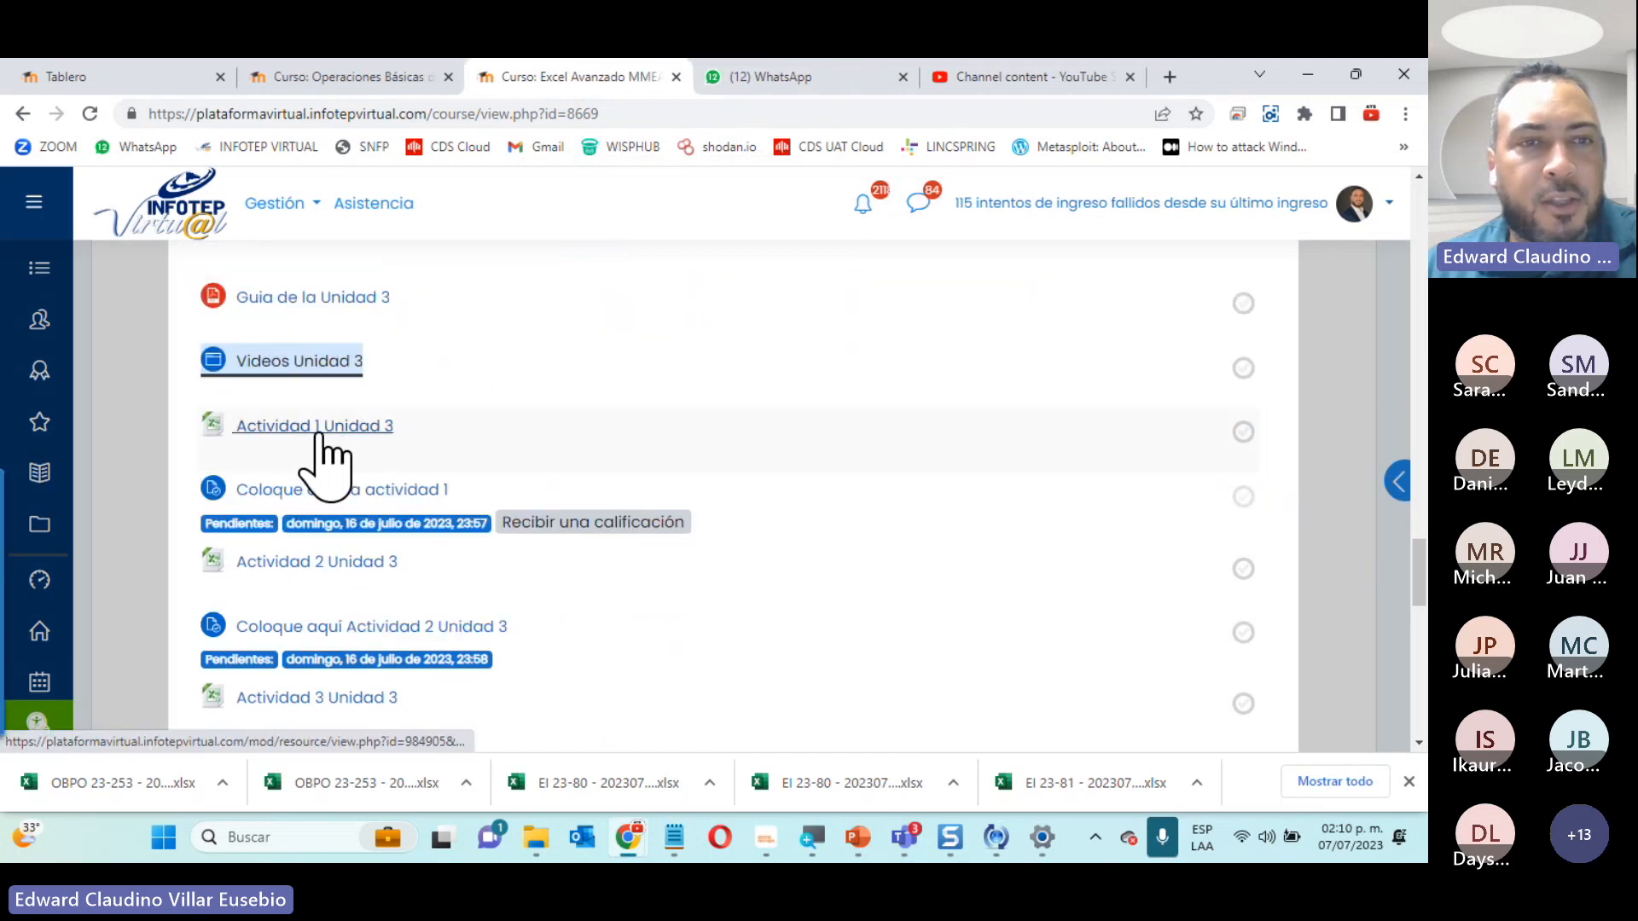
scroll(314, 452, down, 2)
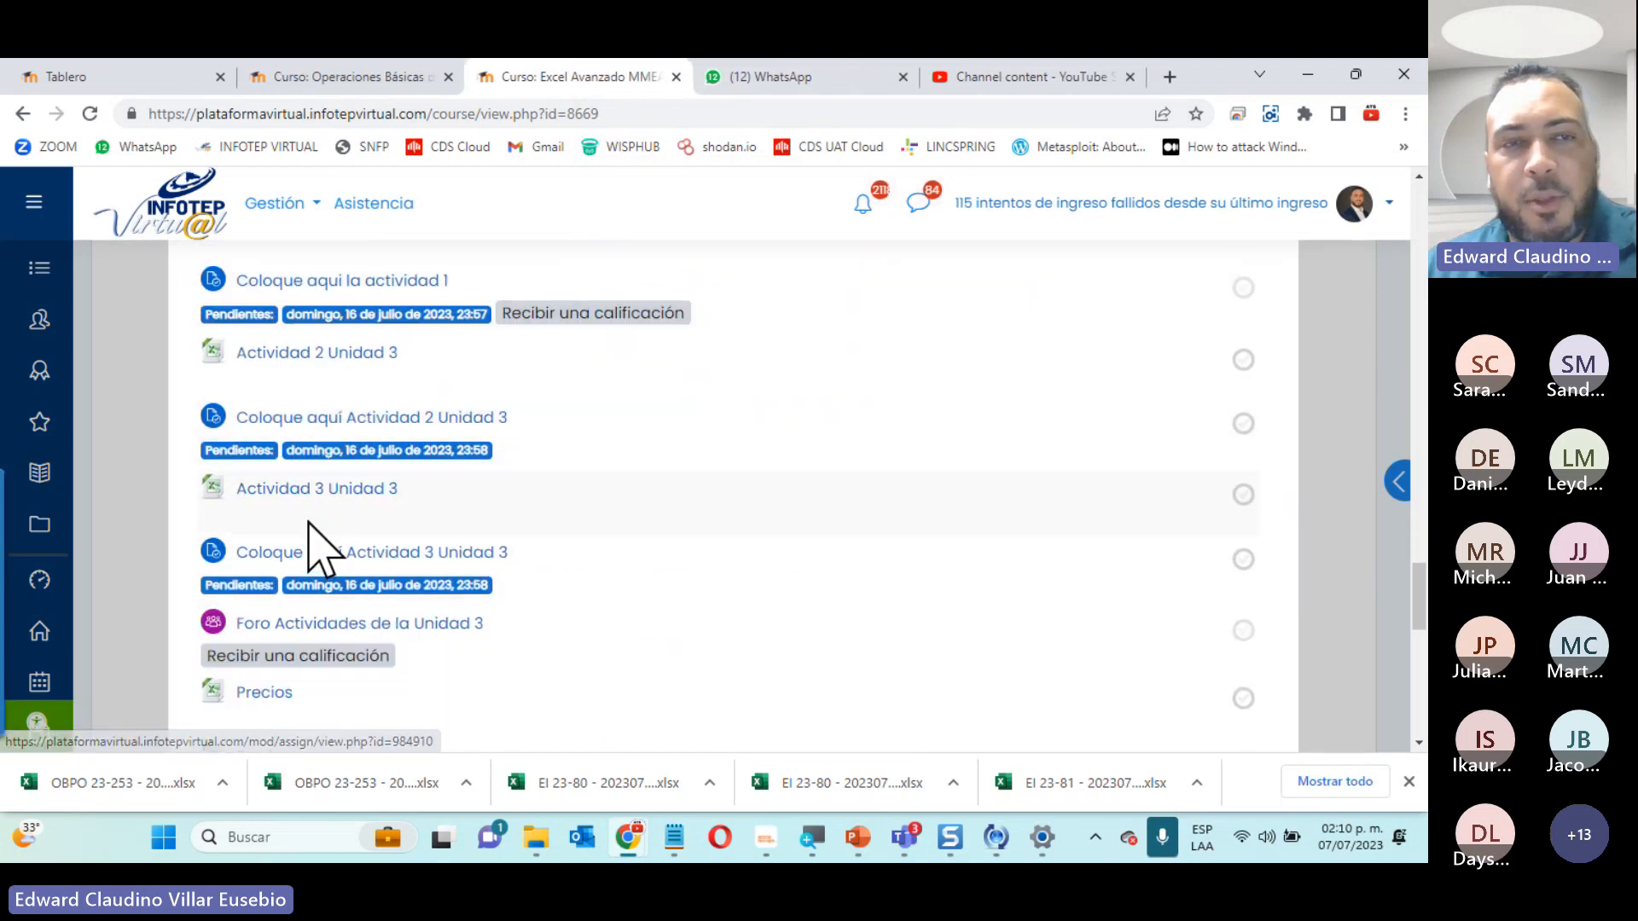
scroll(309, 524, up, 5)
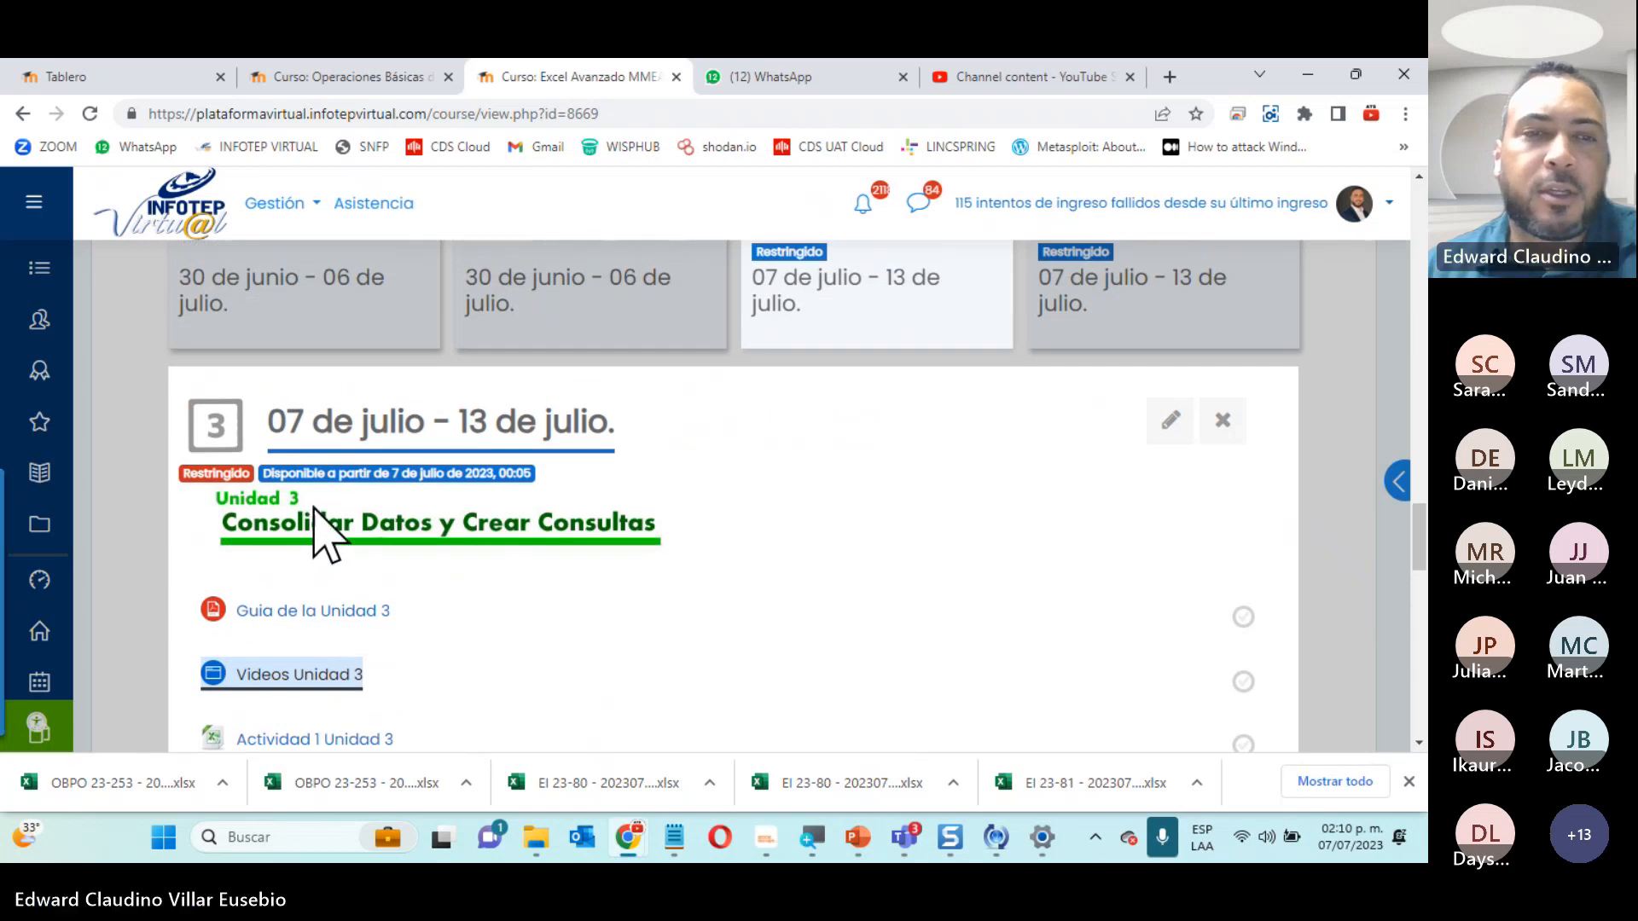
scroll(427, 563, down, 3)
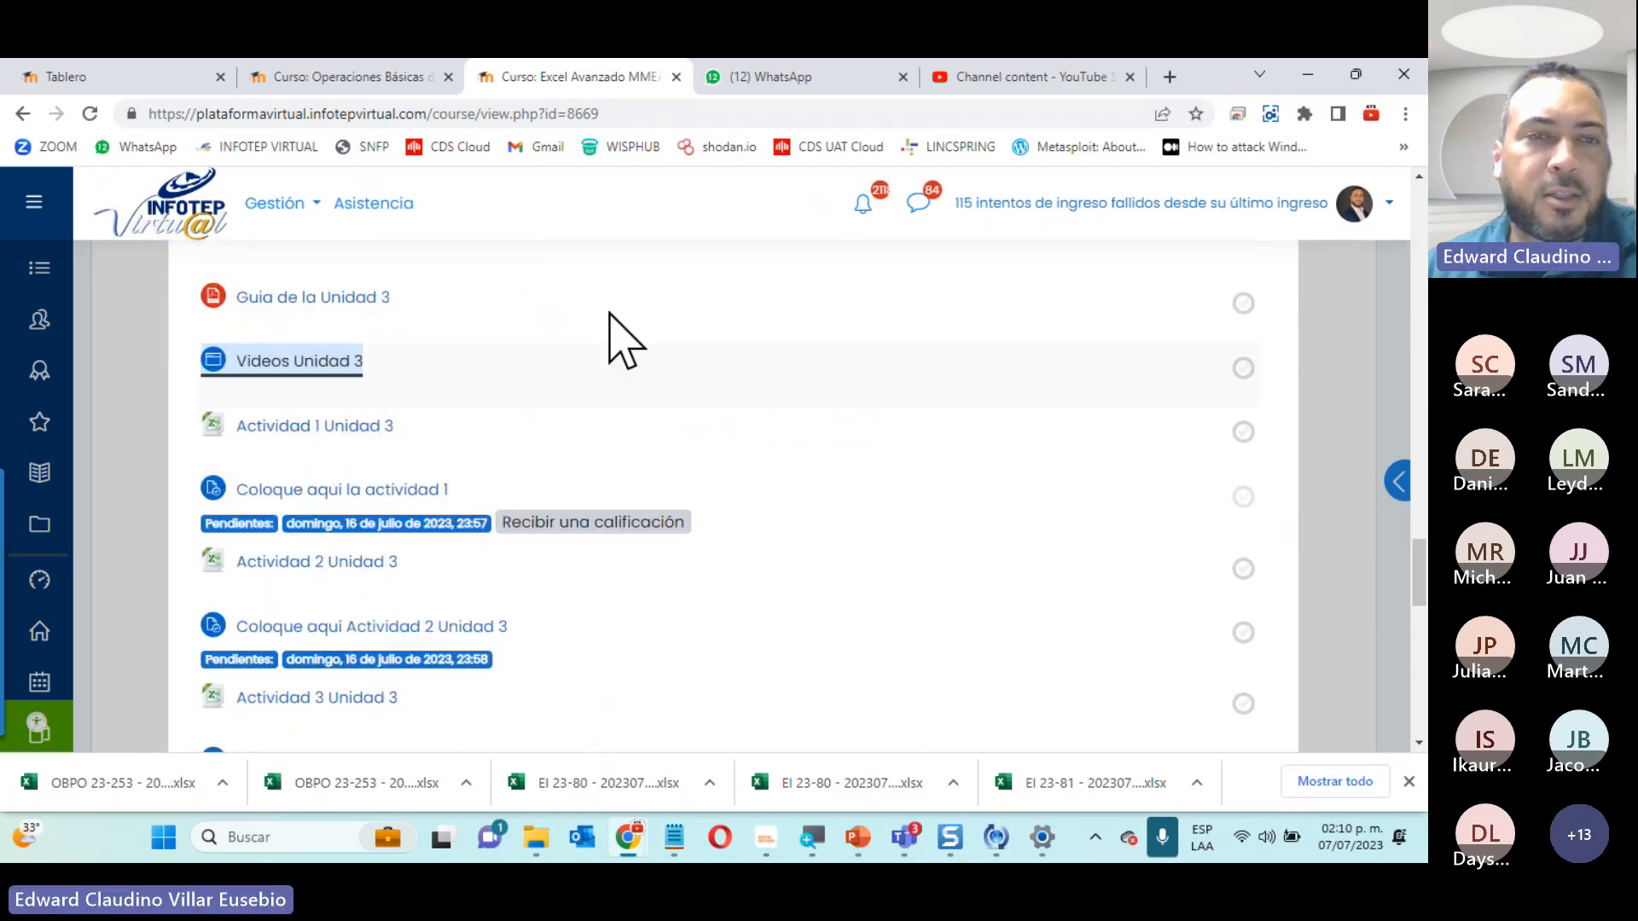
scroll(468, 614, down, 3)
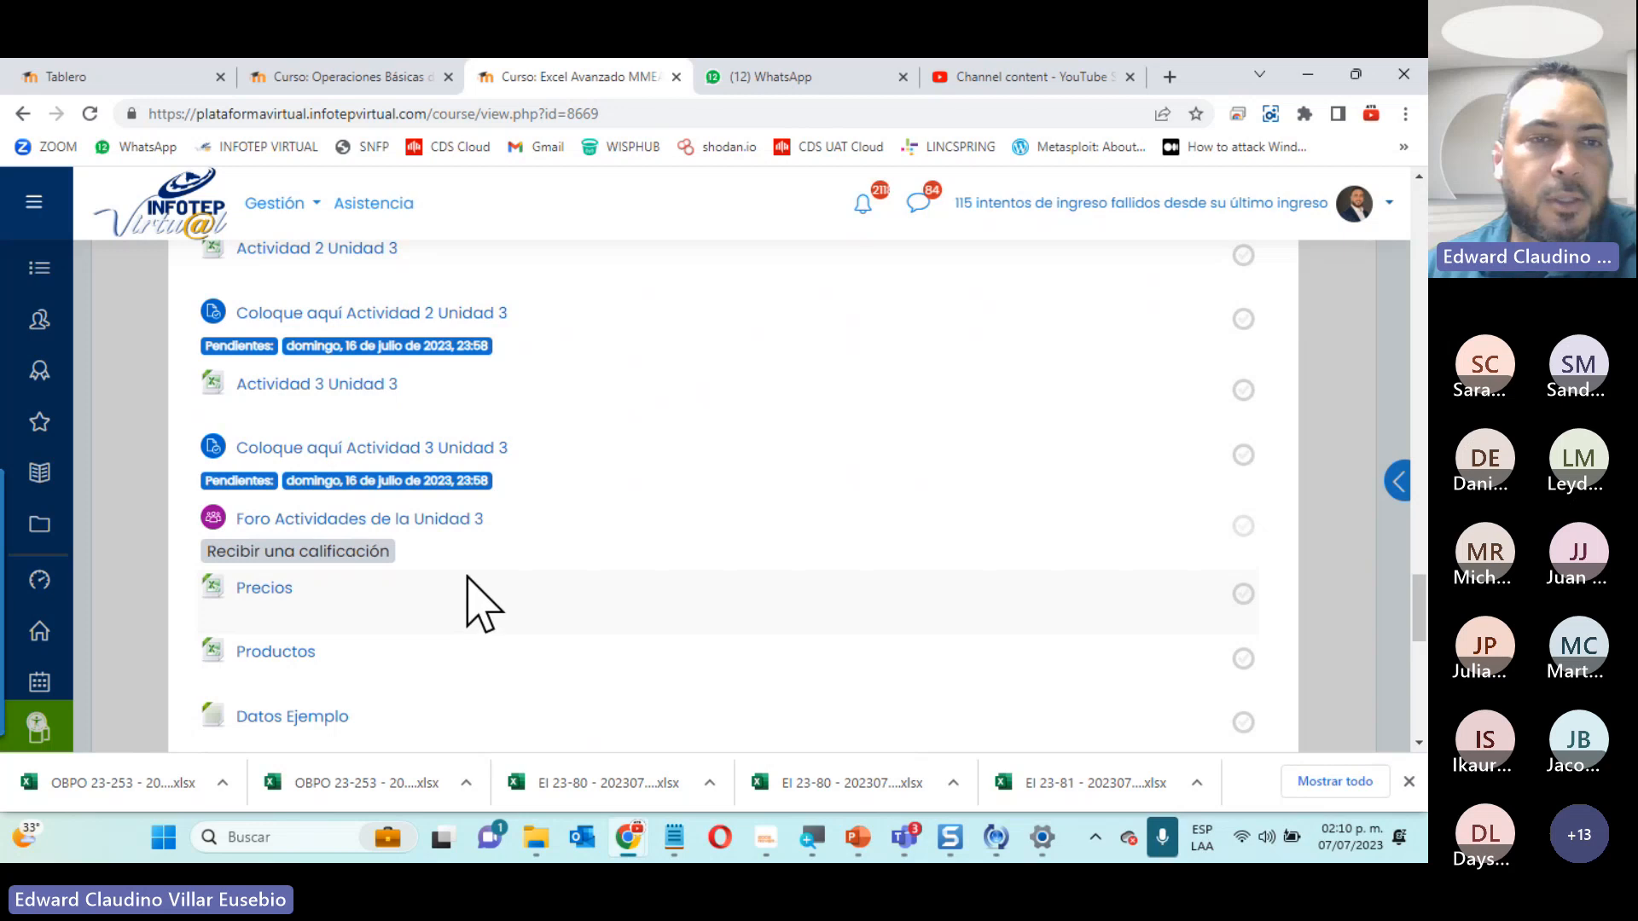
Download the Precios and Productos workbooks from the Unit 3 section
scroll(478, 566, down, 1)
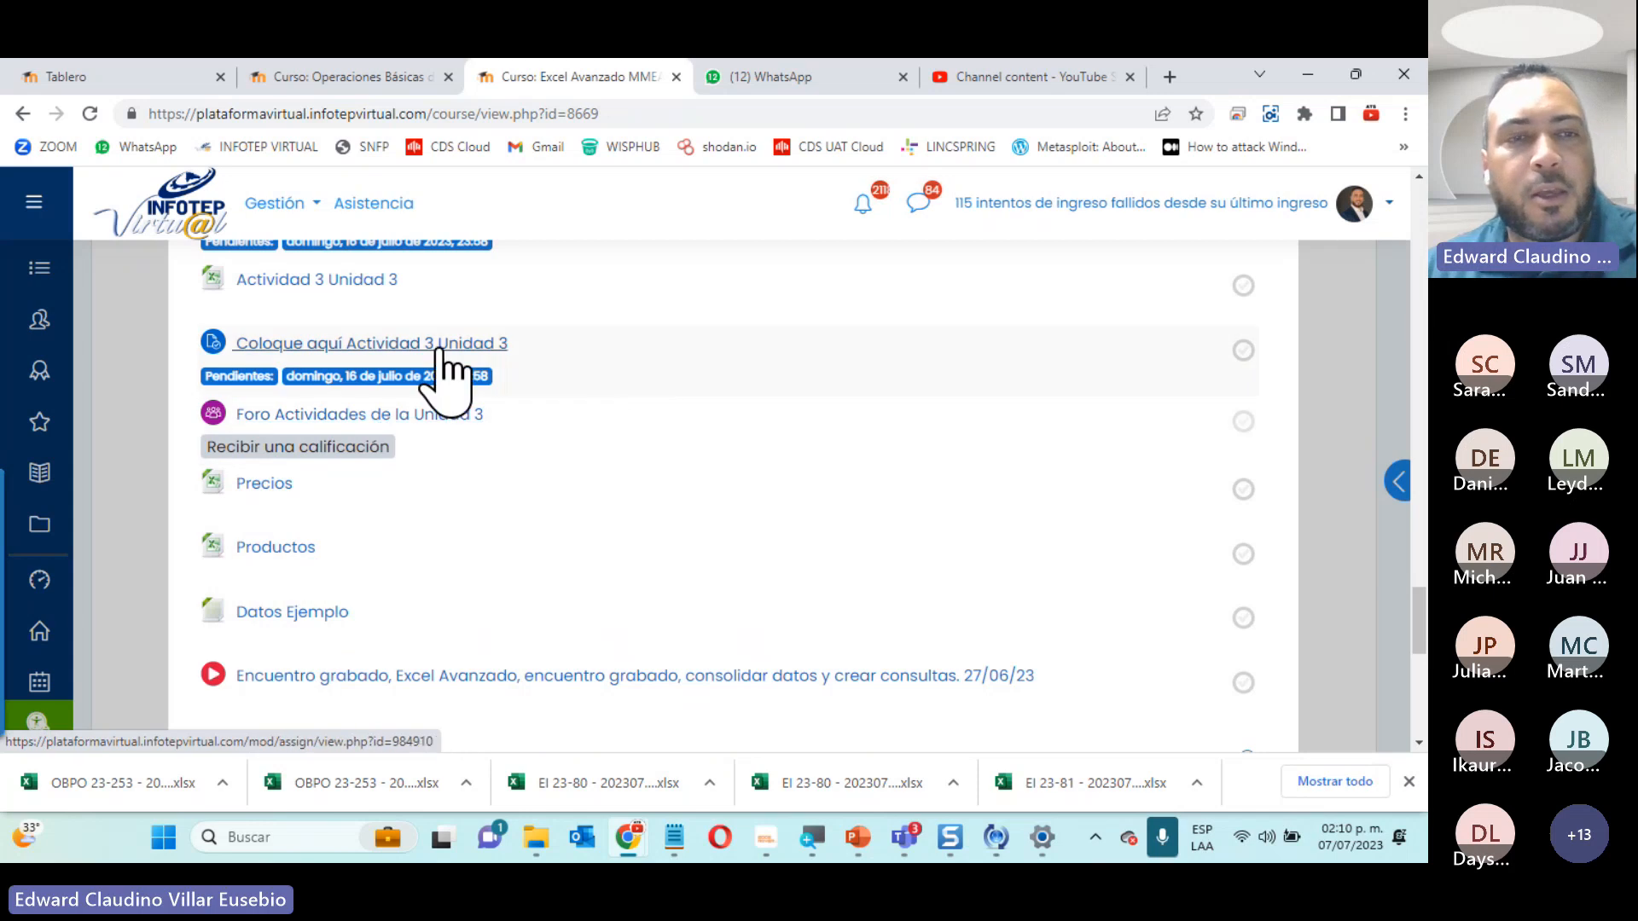
click(254, 488)
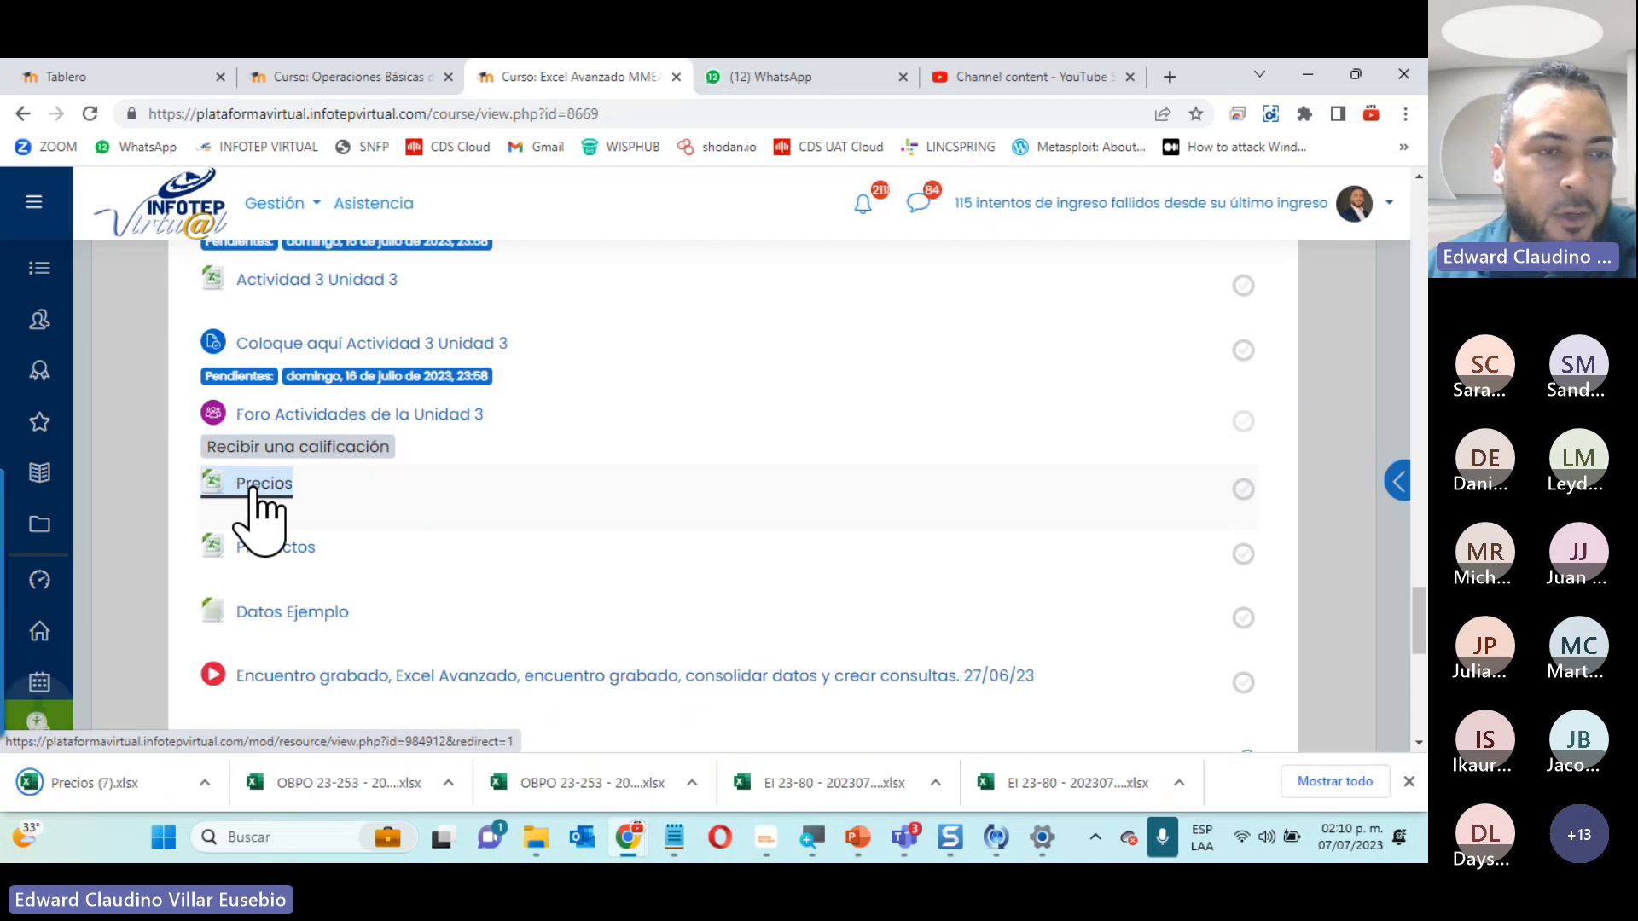
click(282, 555)
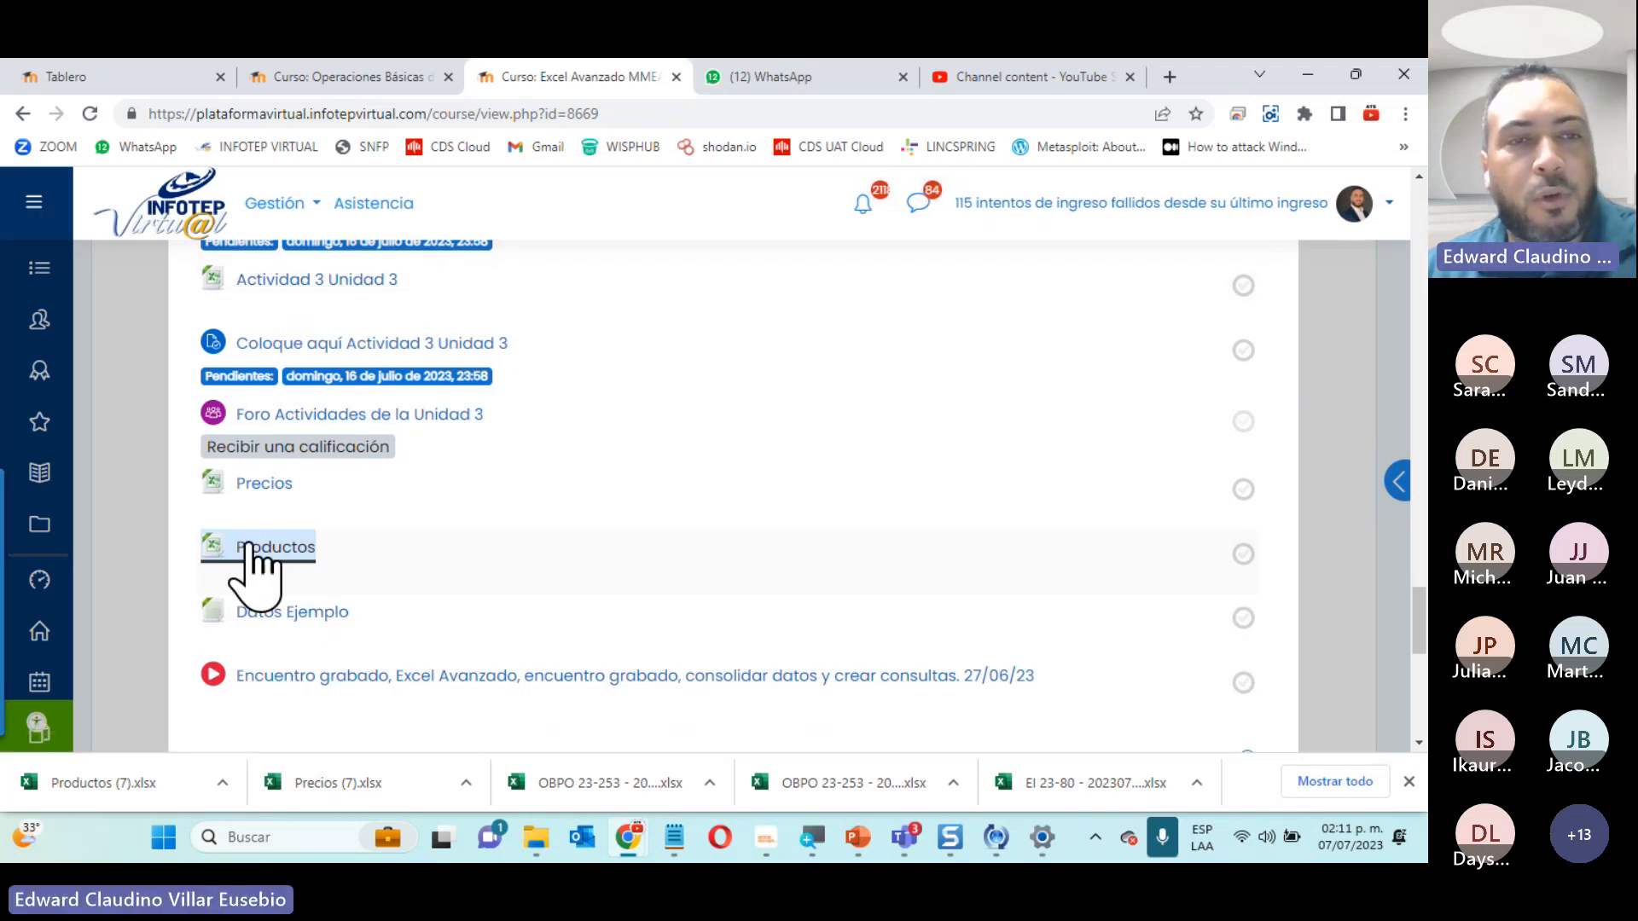
Open the Datos Ejemplo text file in the browser, examine its "&"-separated records, and return to the course page
click(268, 607)
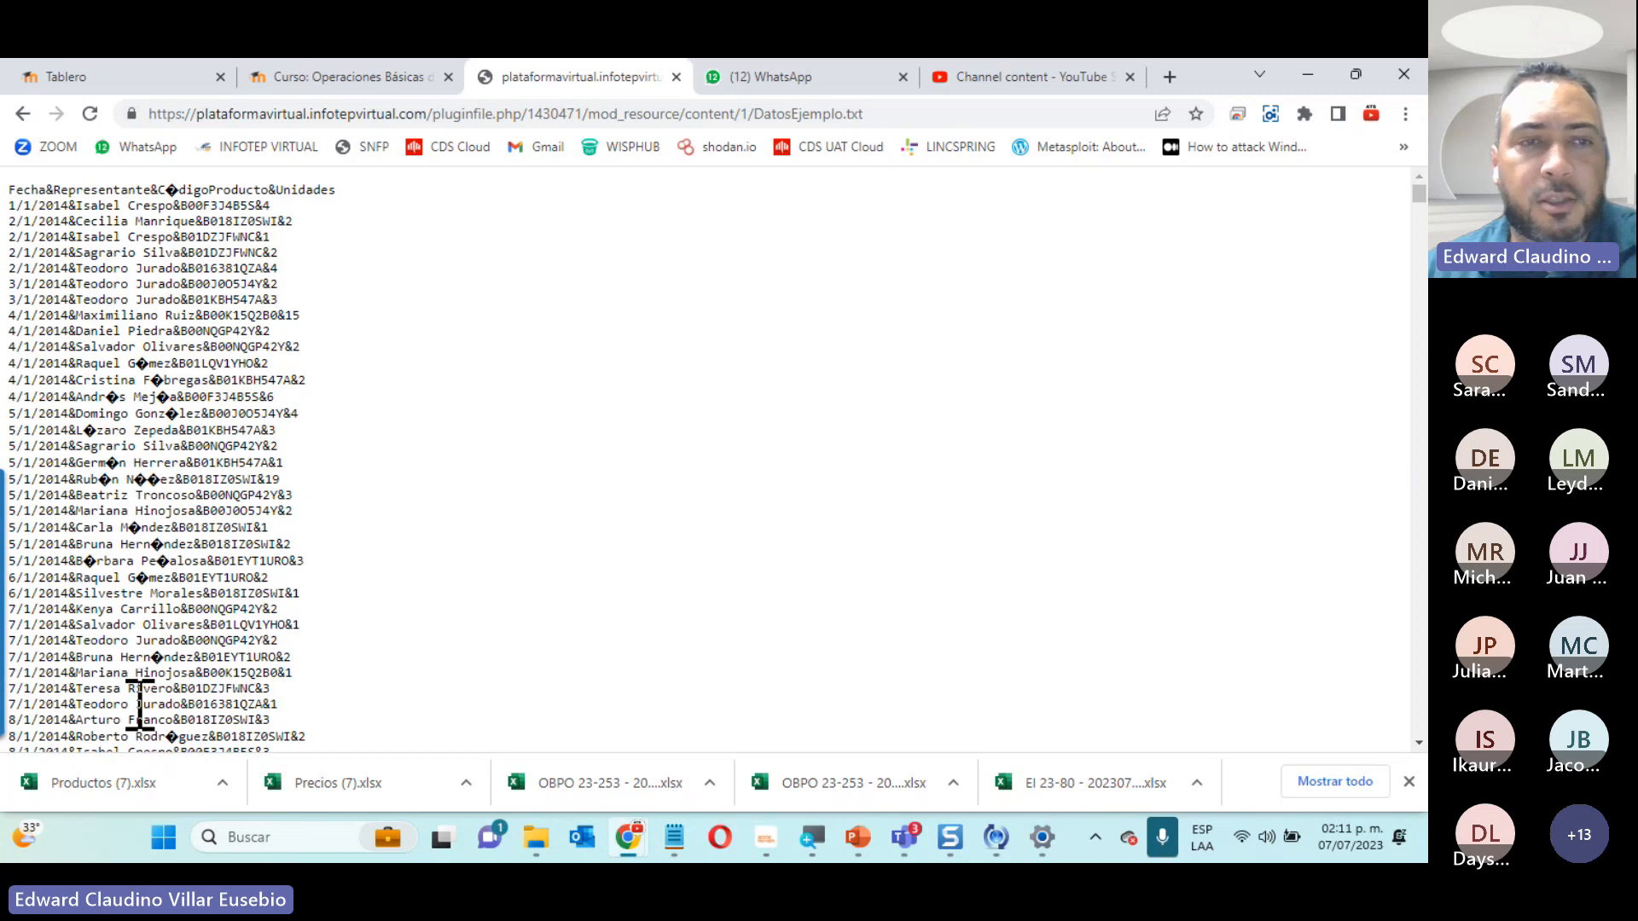
scroll(140, 703, down, 20)
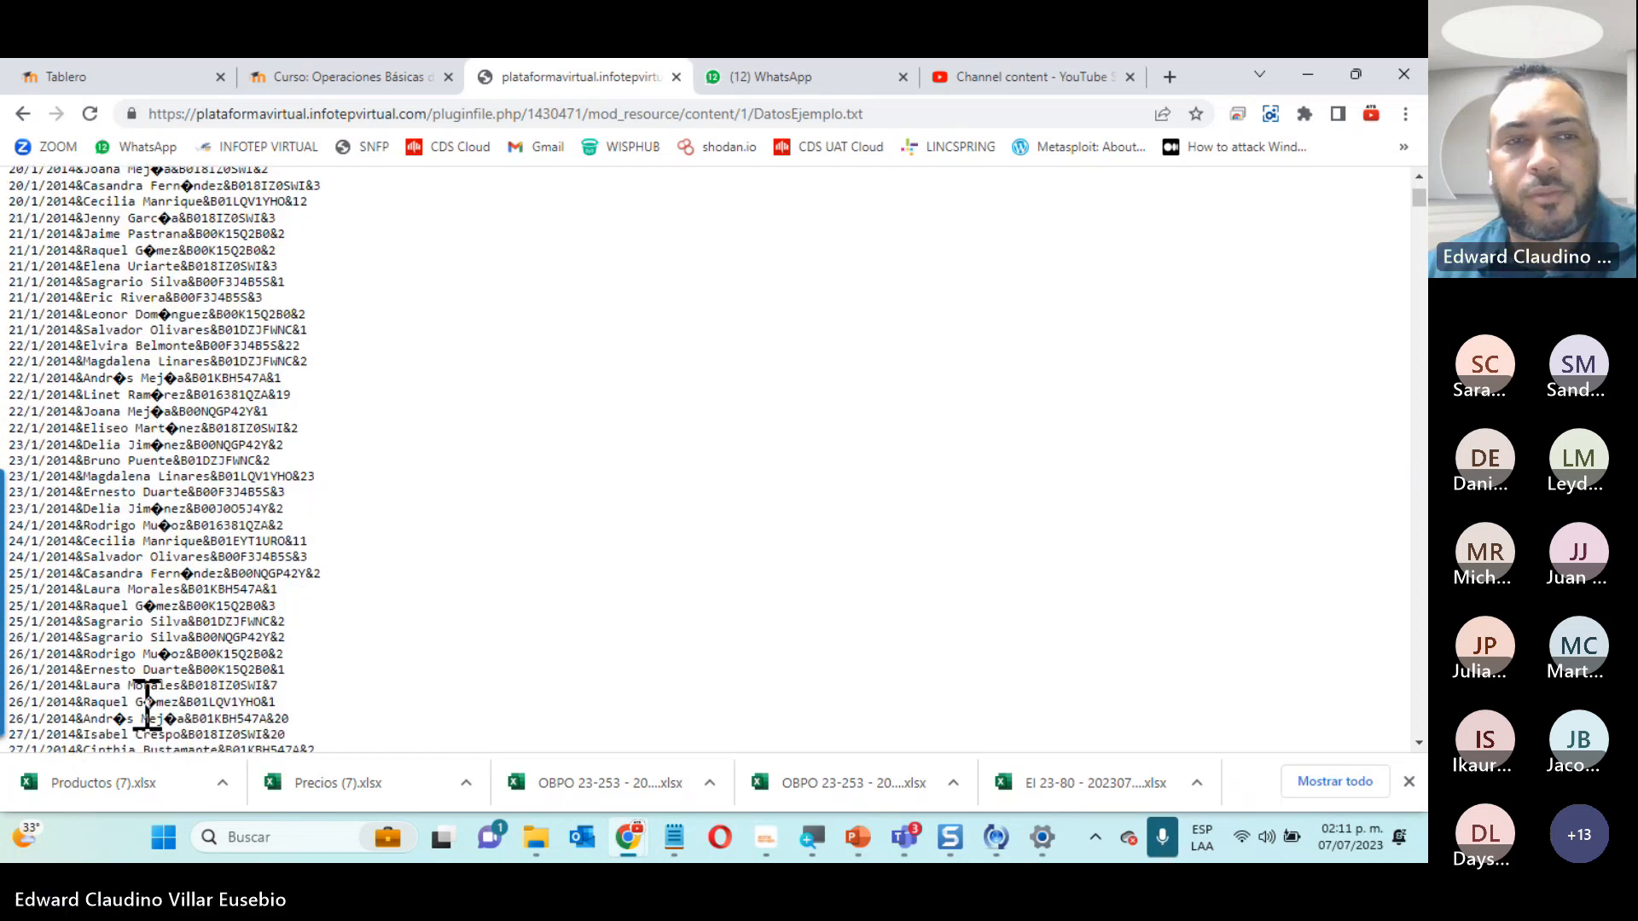
scroll(148, 705, down, 10)
scroll(148, 707, up, 9)
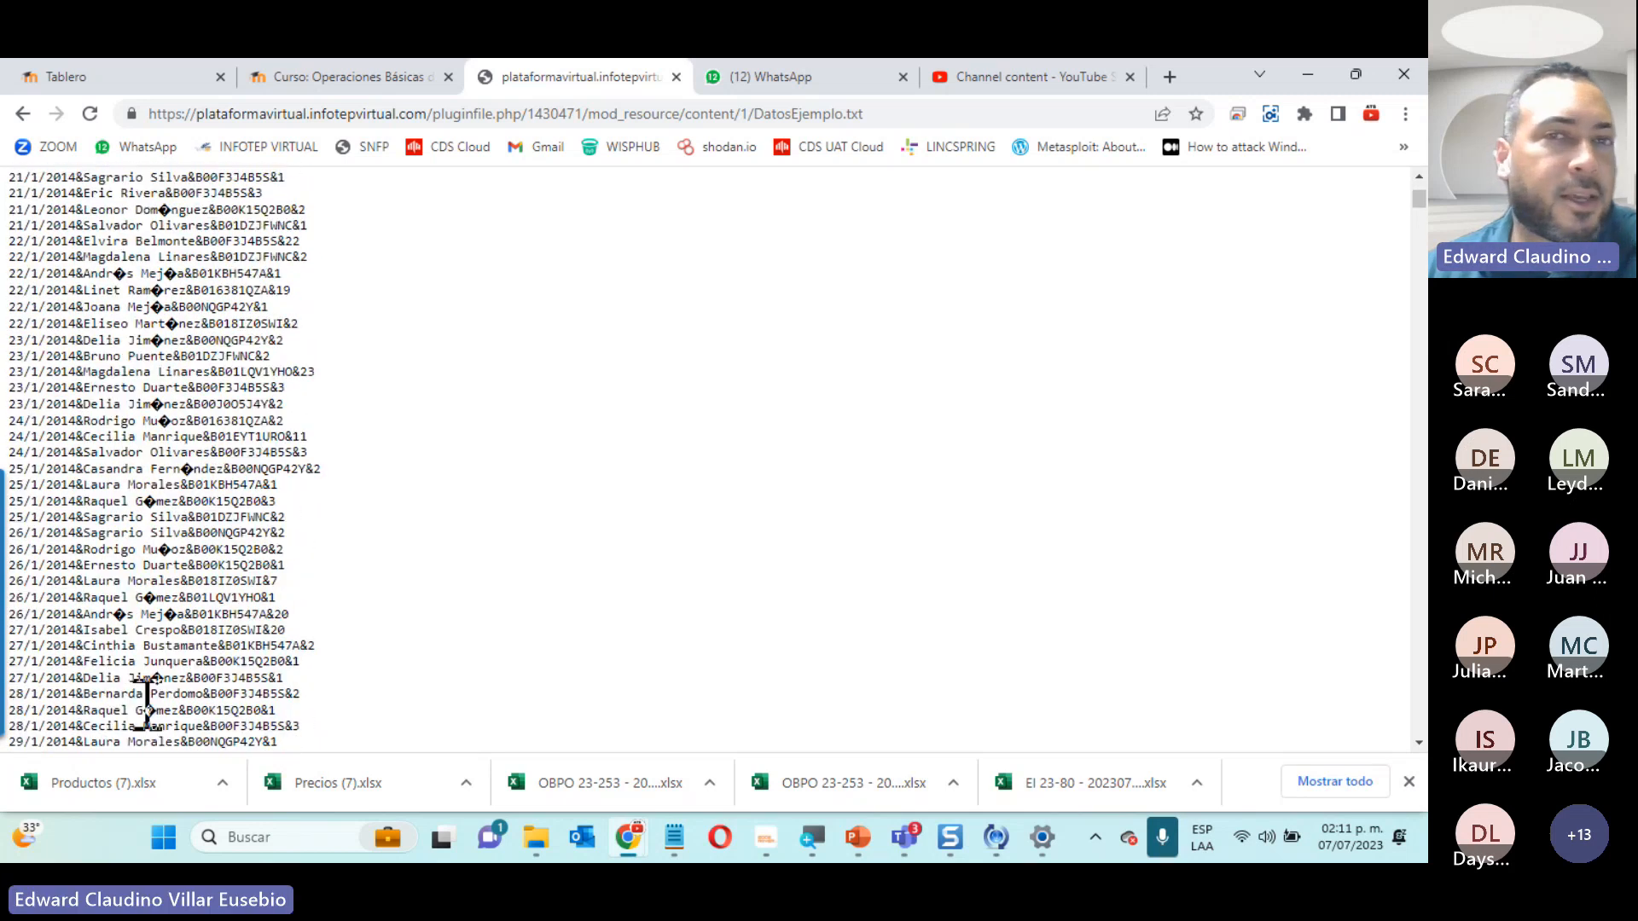
scroll(147, 707, up, 15)
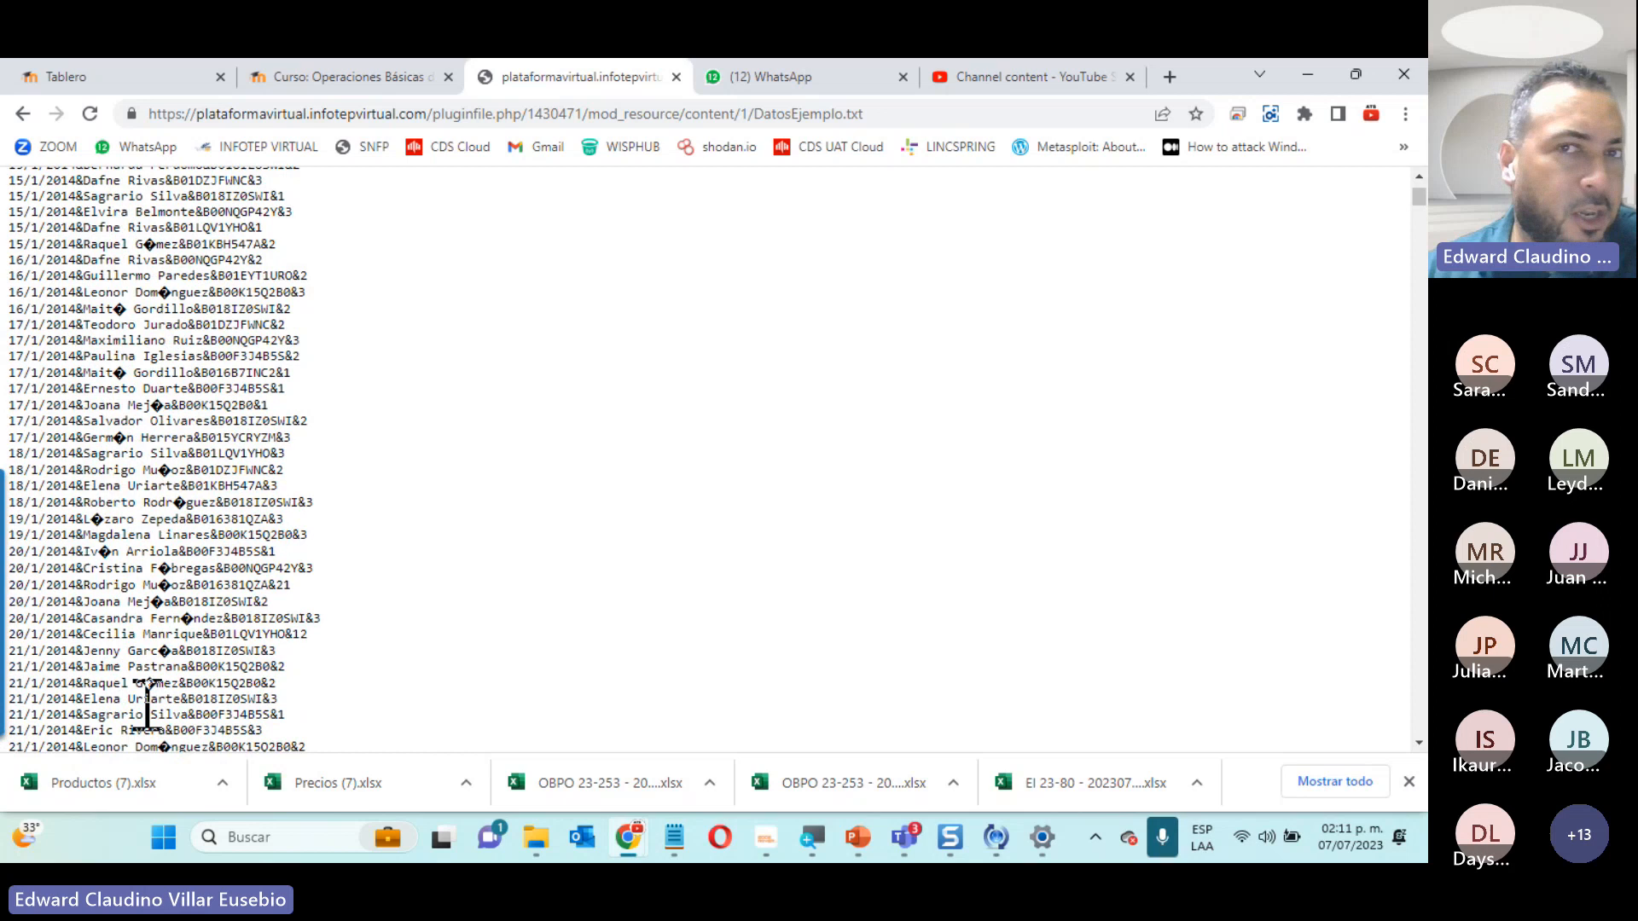
click(22, 114)
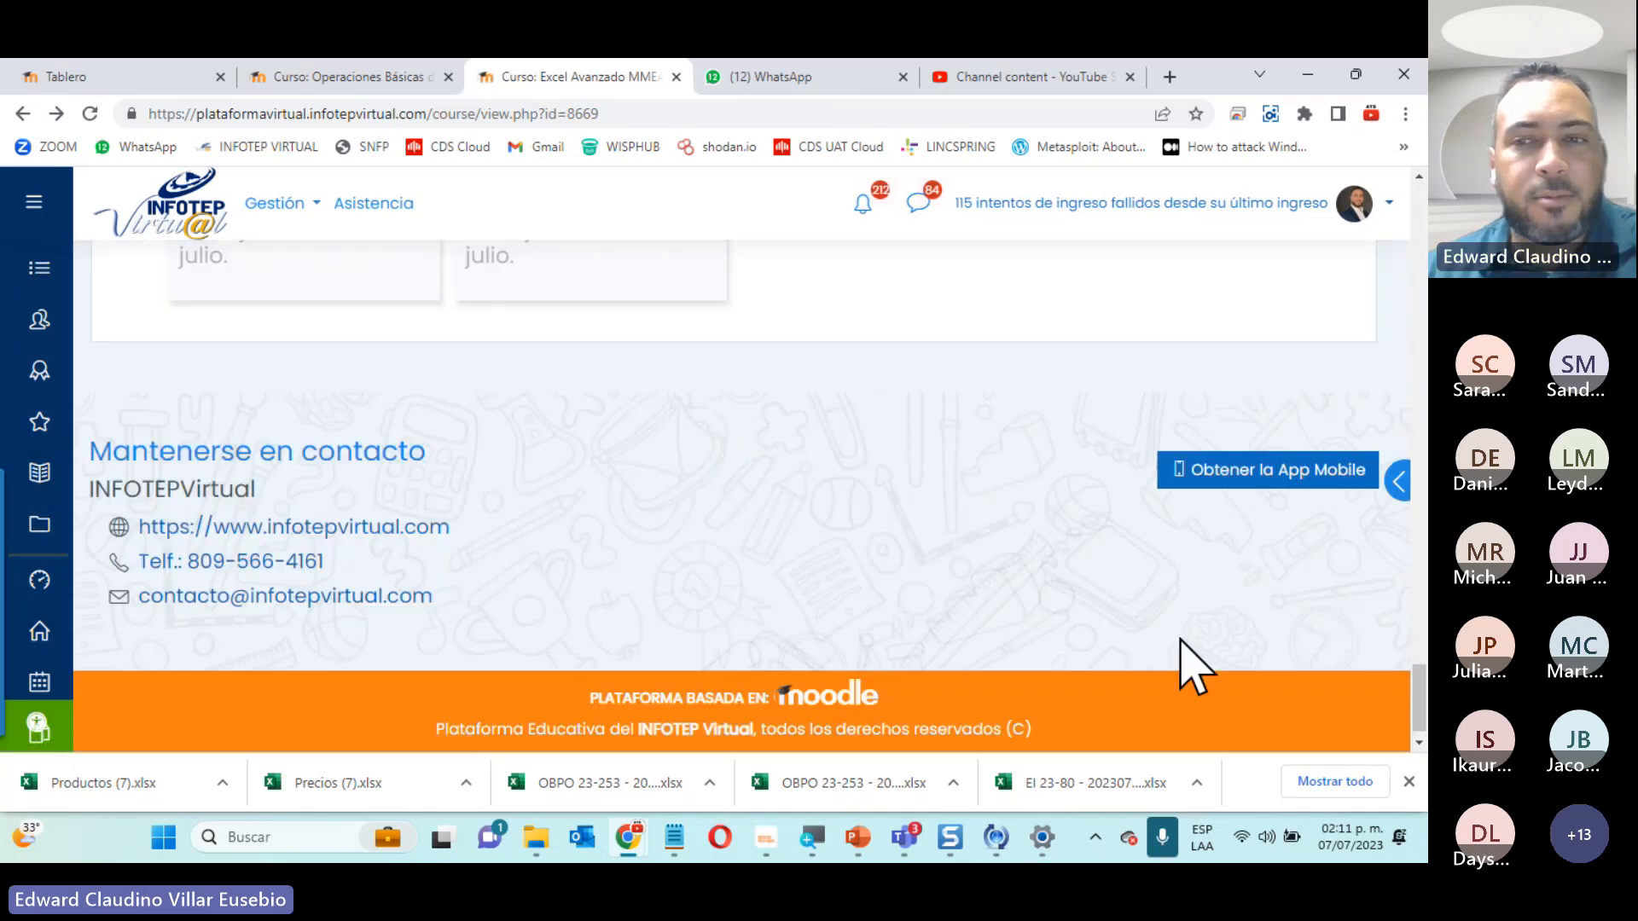
Save the Datos Ejemplo link from the Unit 3 section as "DatosEjemplo (8).txt" in the Descargas folder
scroll(503, 563, down, 3)
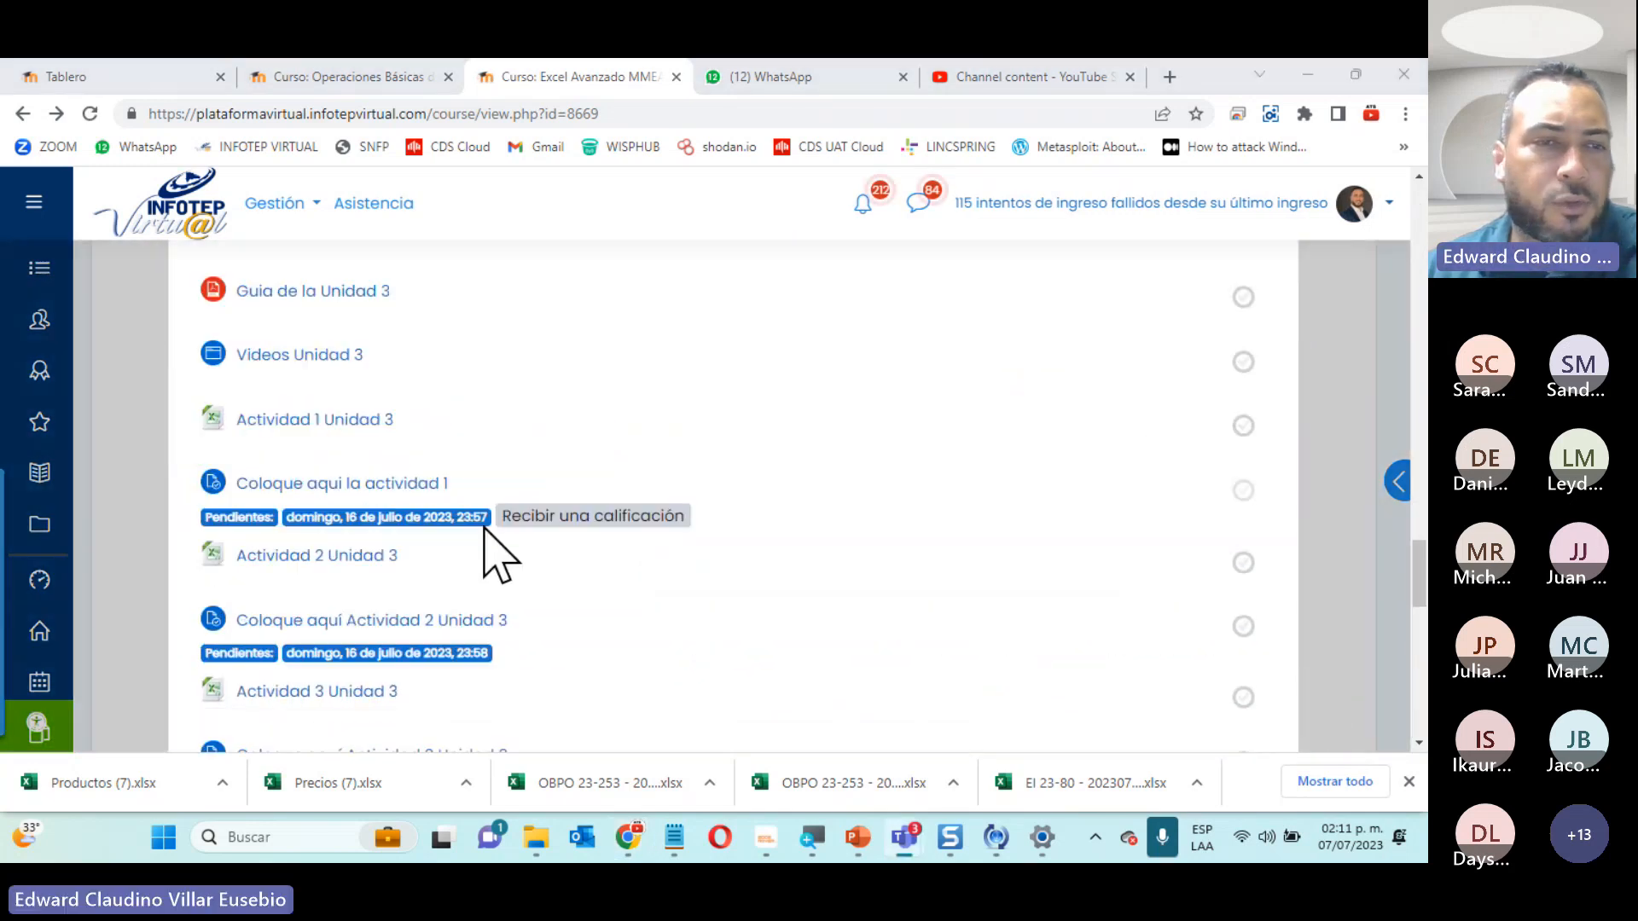
scroll(484, 538, down, 5)
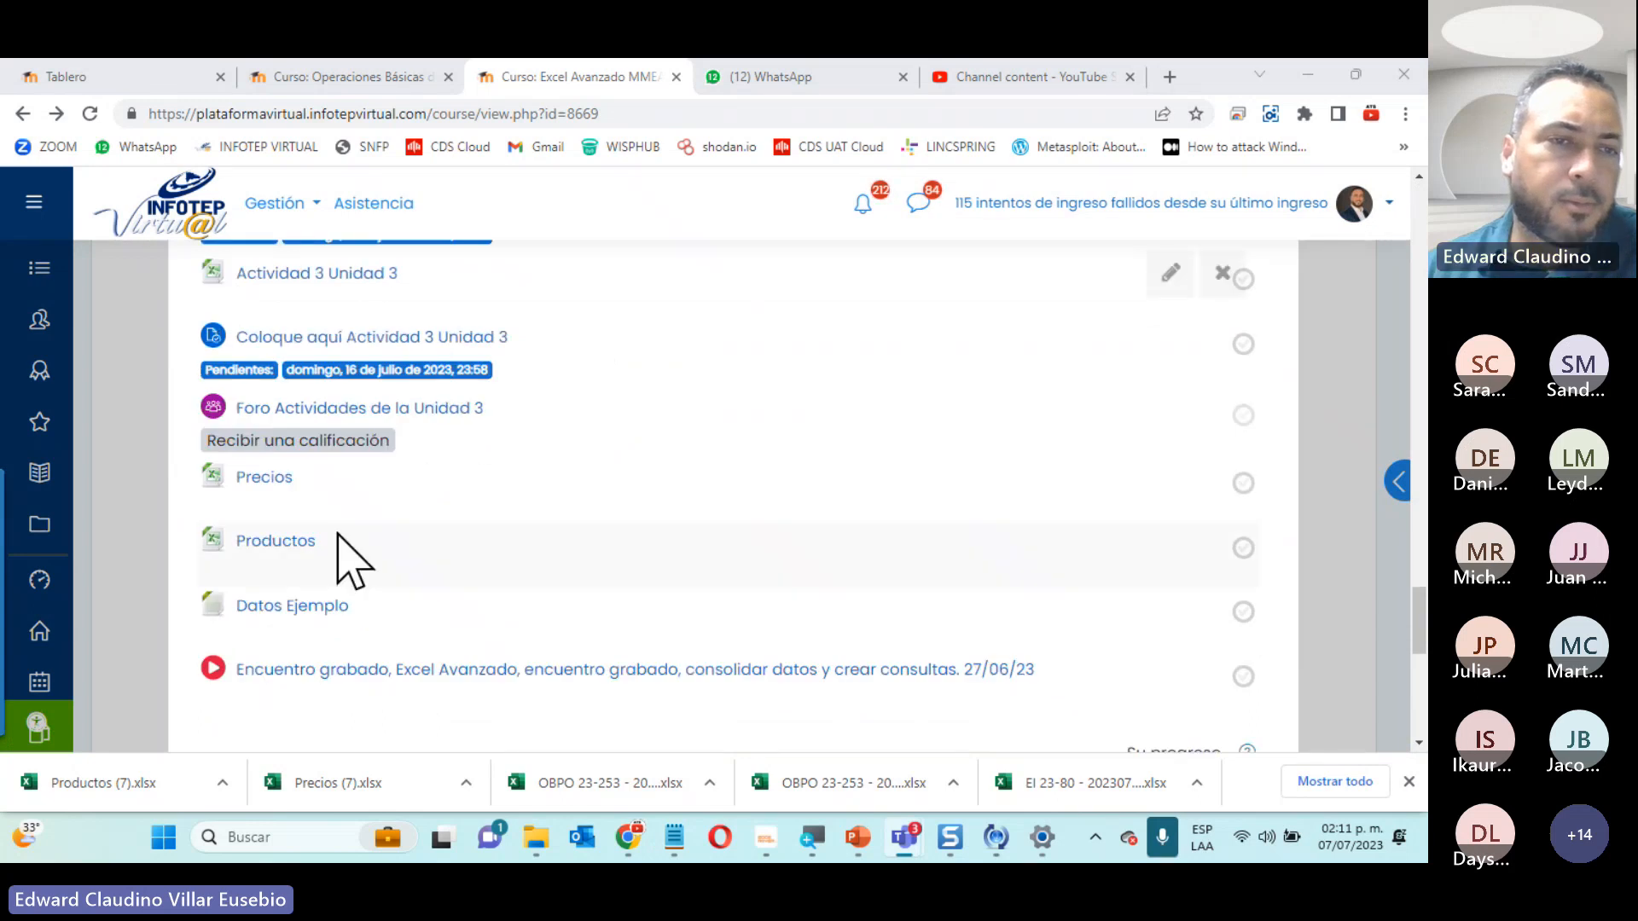
right_click(273, 606)
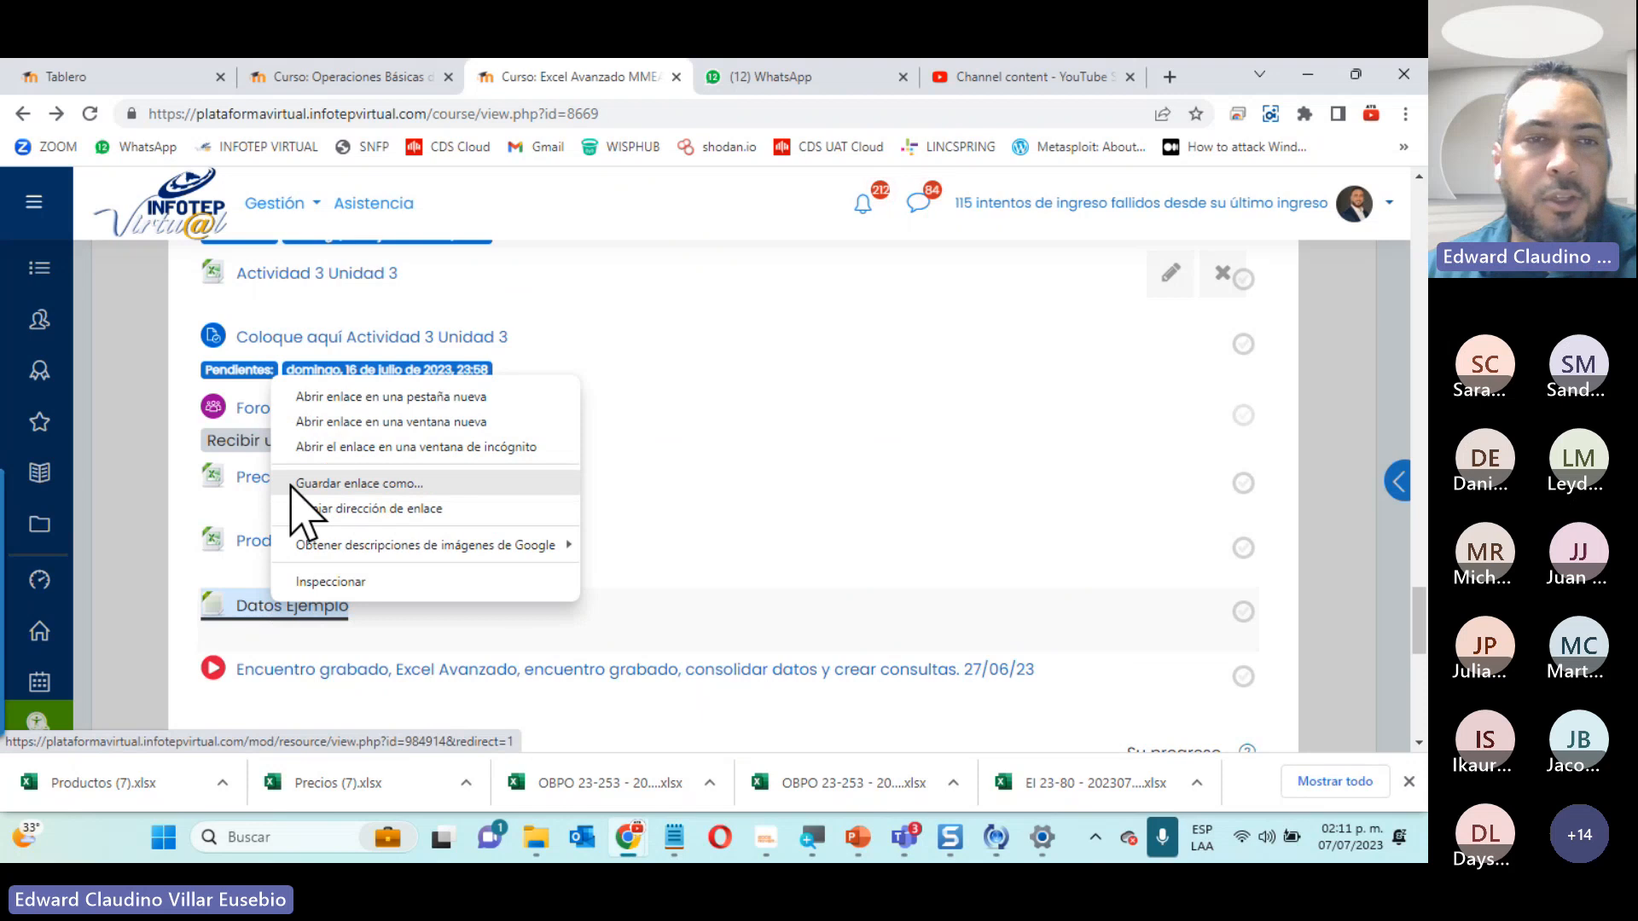
click(410, 481)
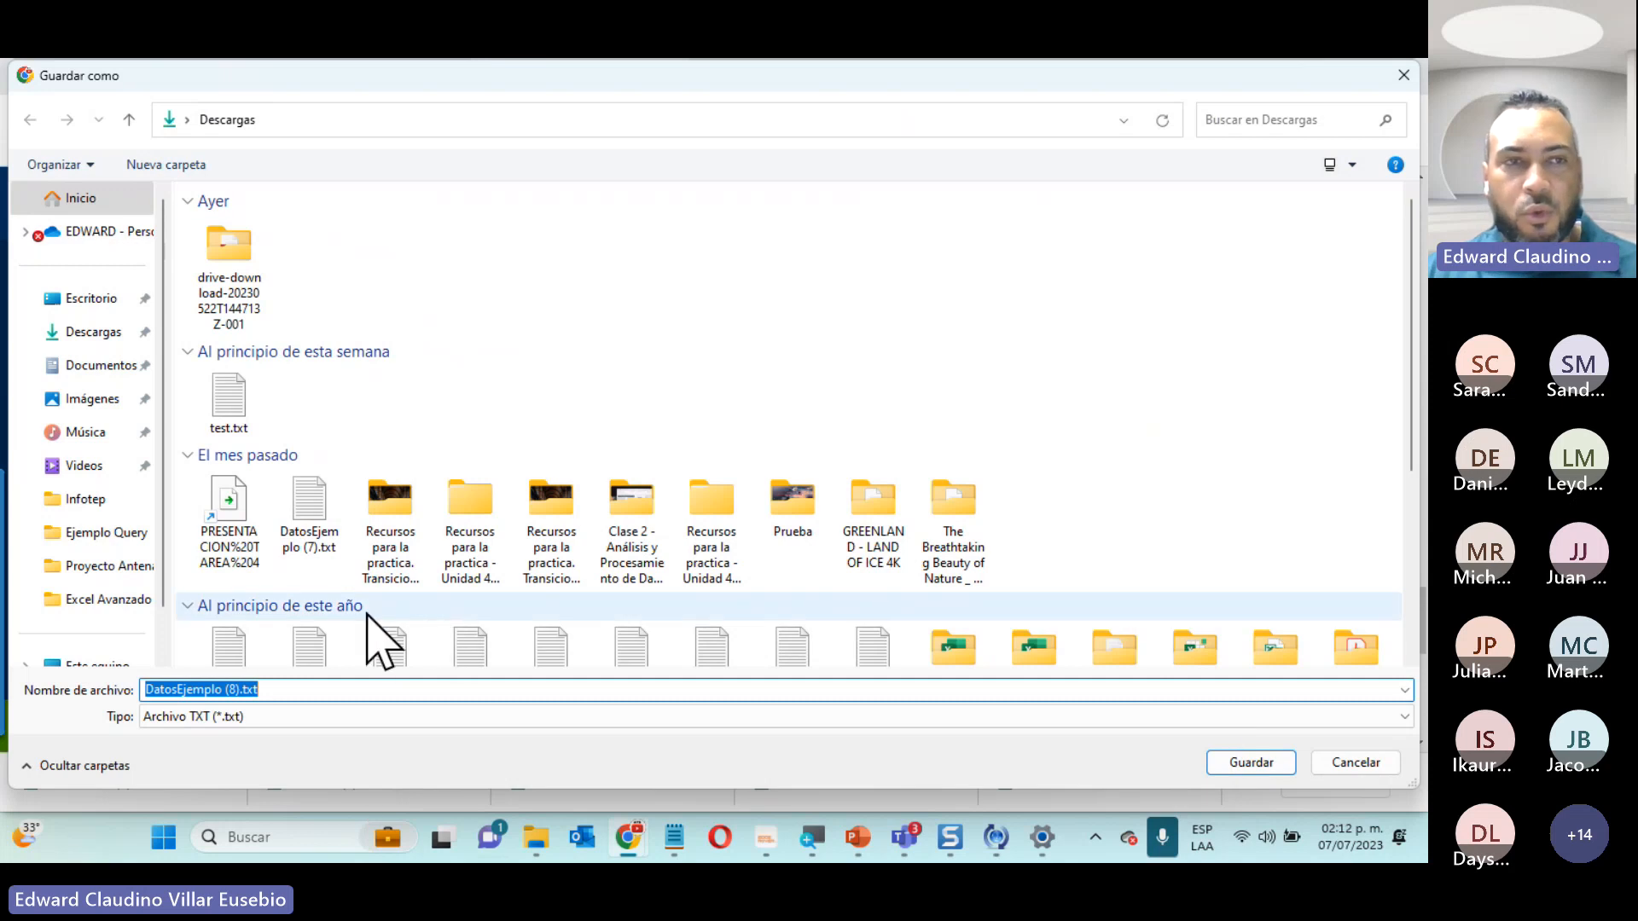
click(1232, 762)
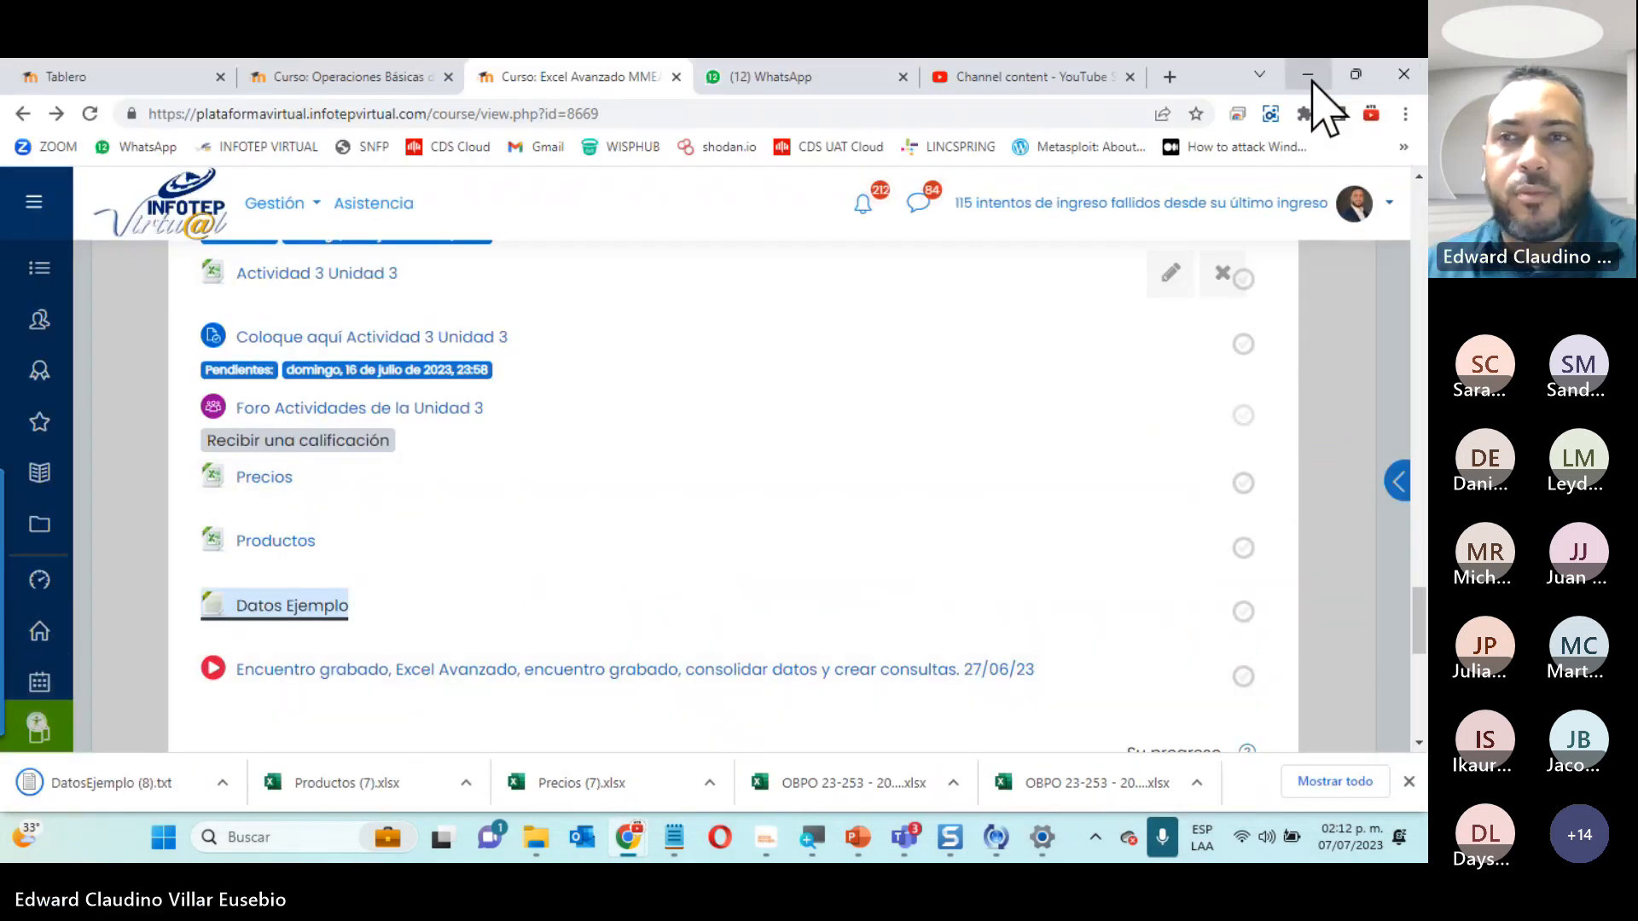
Minimize the browser, close the Apple software update window, and open the Ejemplo Query folder from the desktop
click(1312, 81)
click(1312, 81)
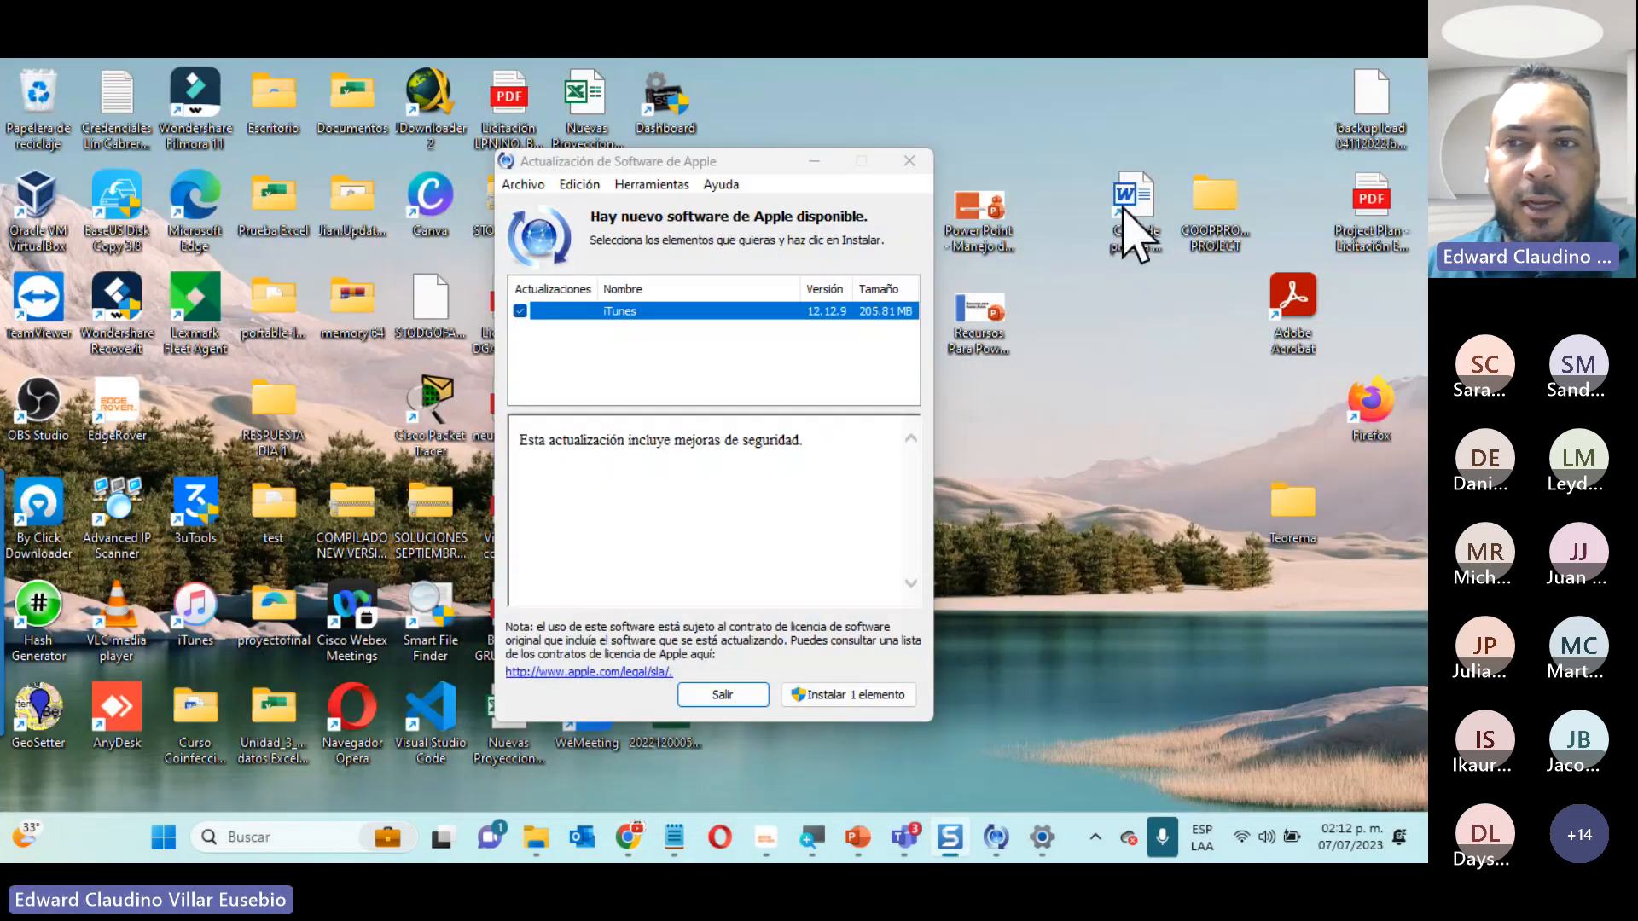
click(910, 160)
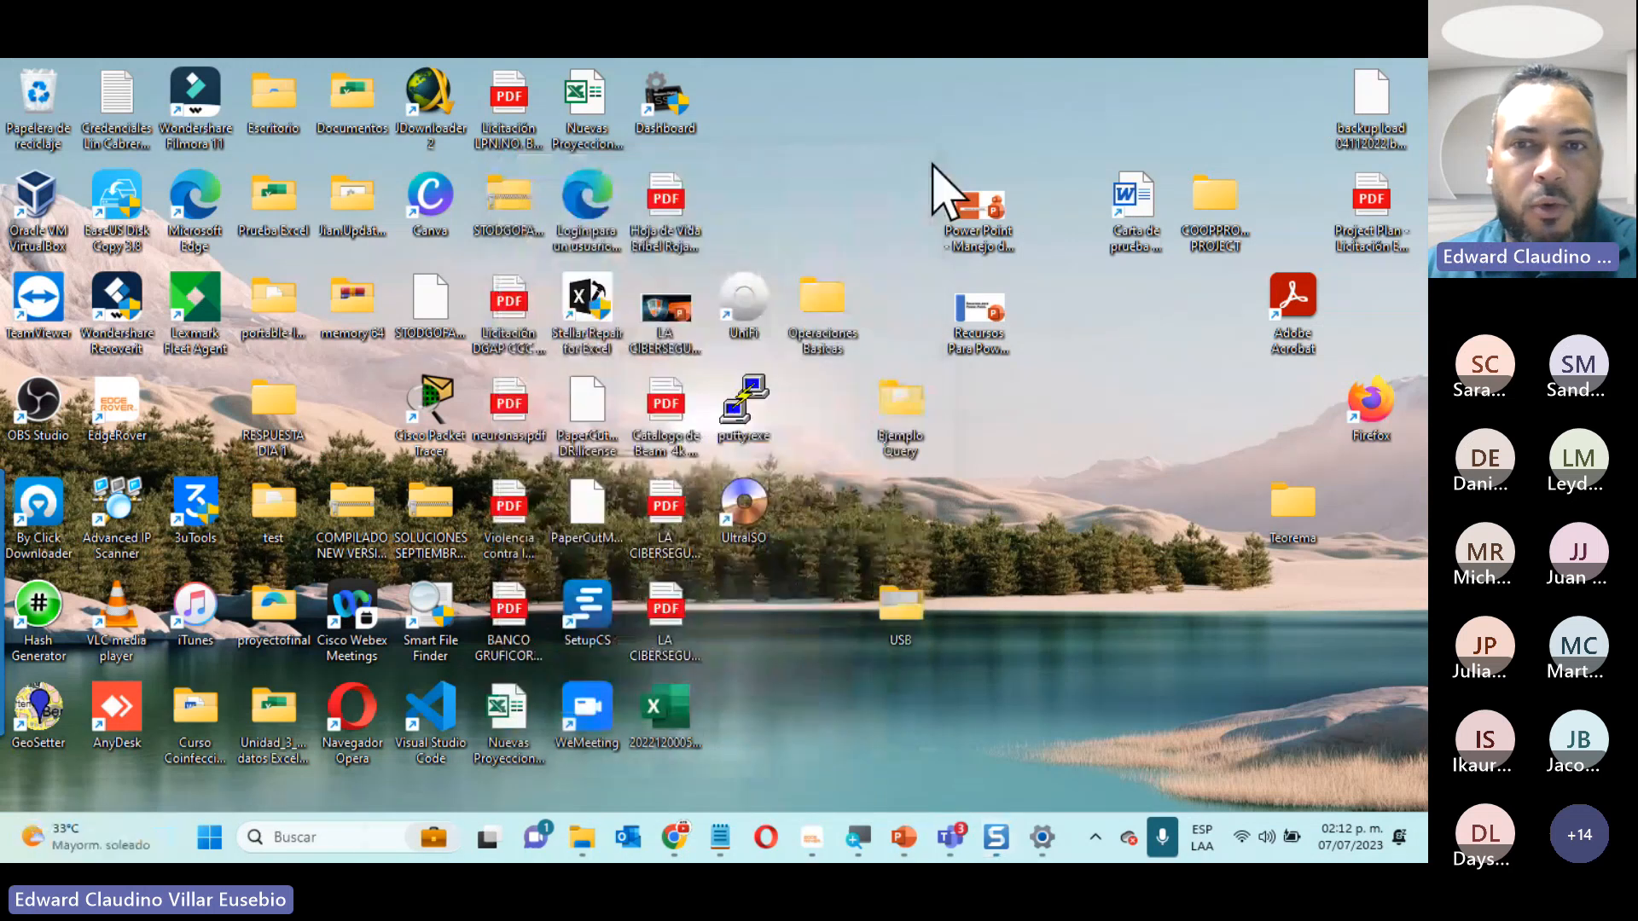
double_click(906, 413)
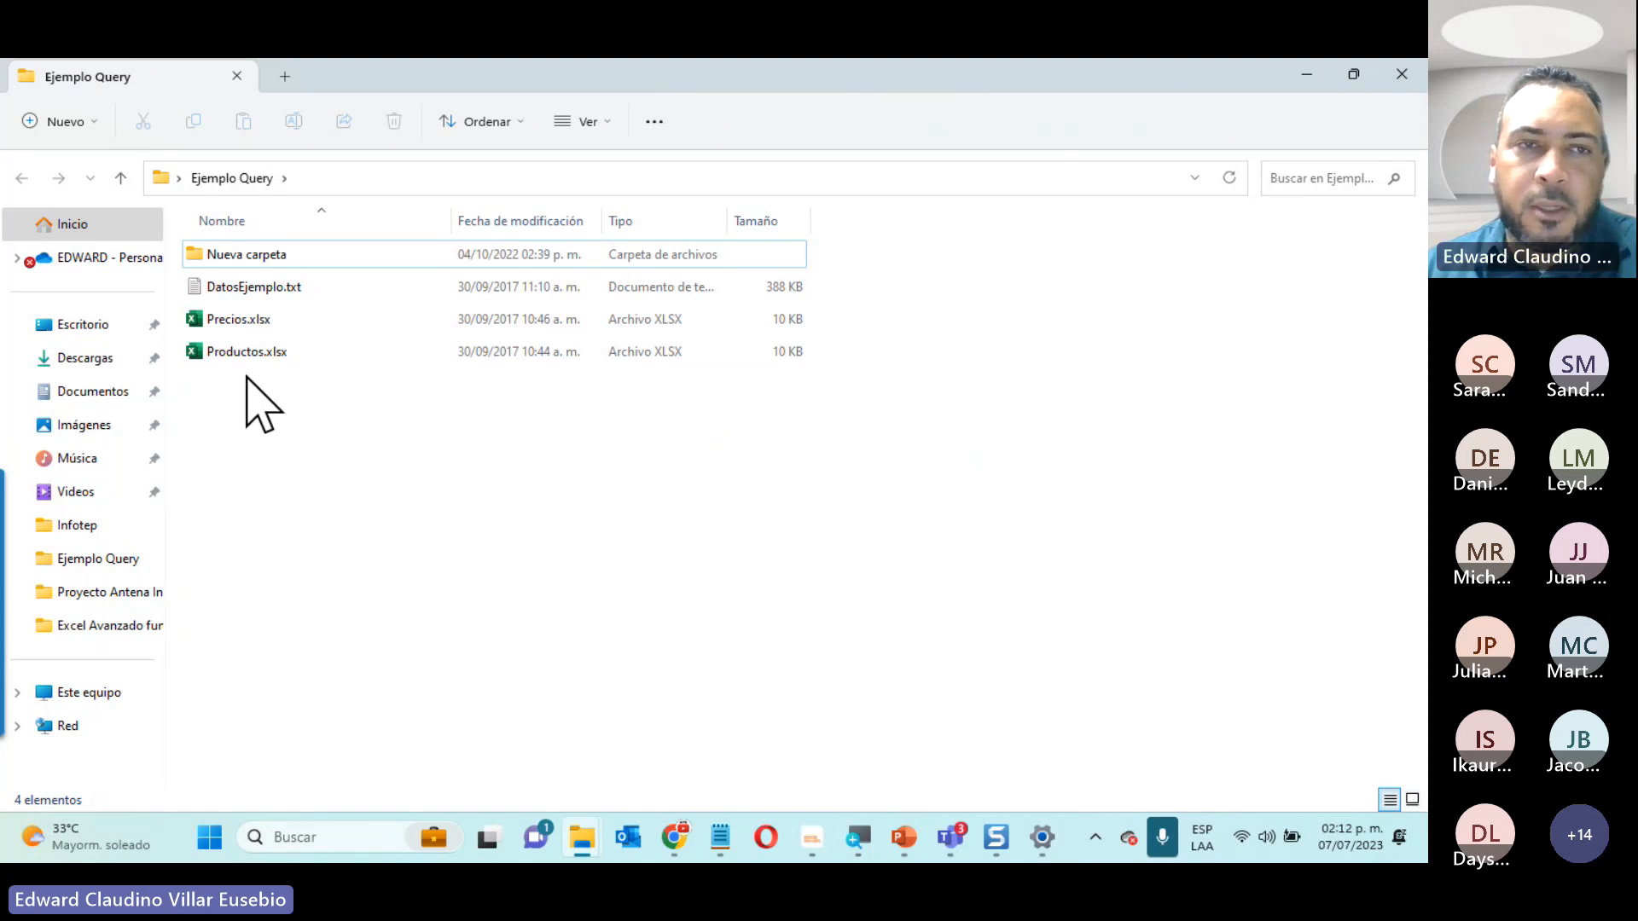
Go through the nested "Nueva carpeta" folders down to the innermost one and examine its Precios and Productos workbooks
double_click(233, 260)
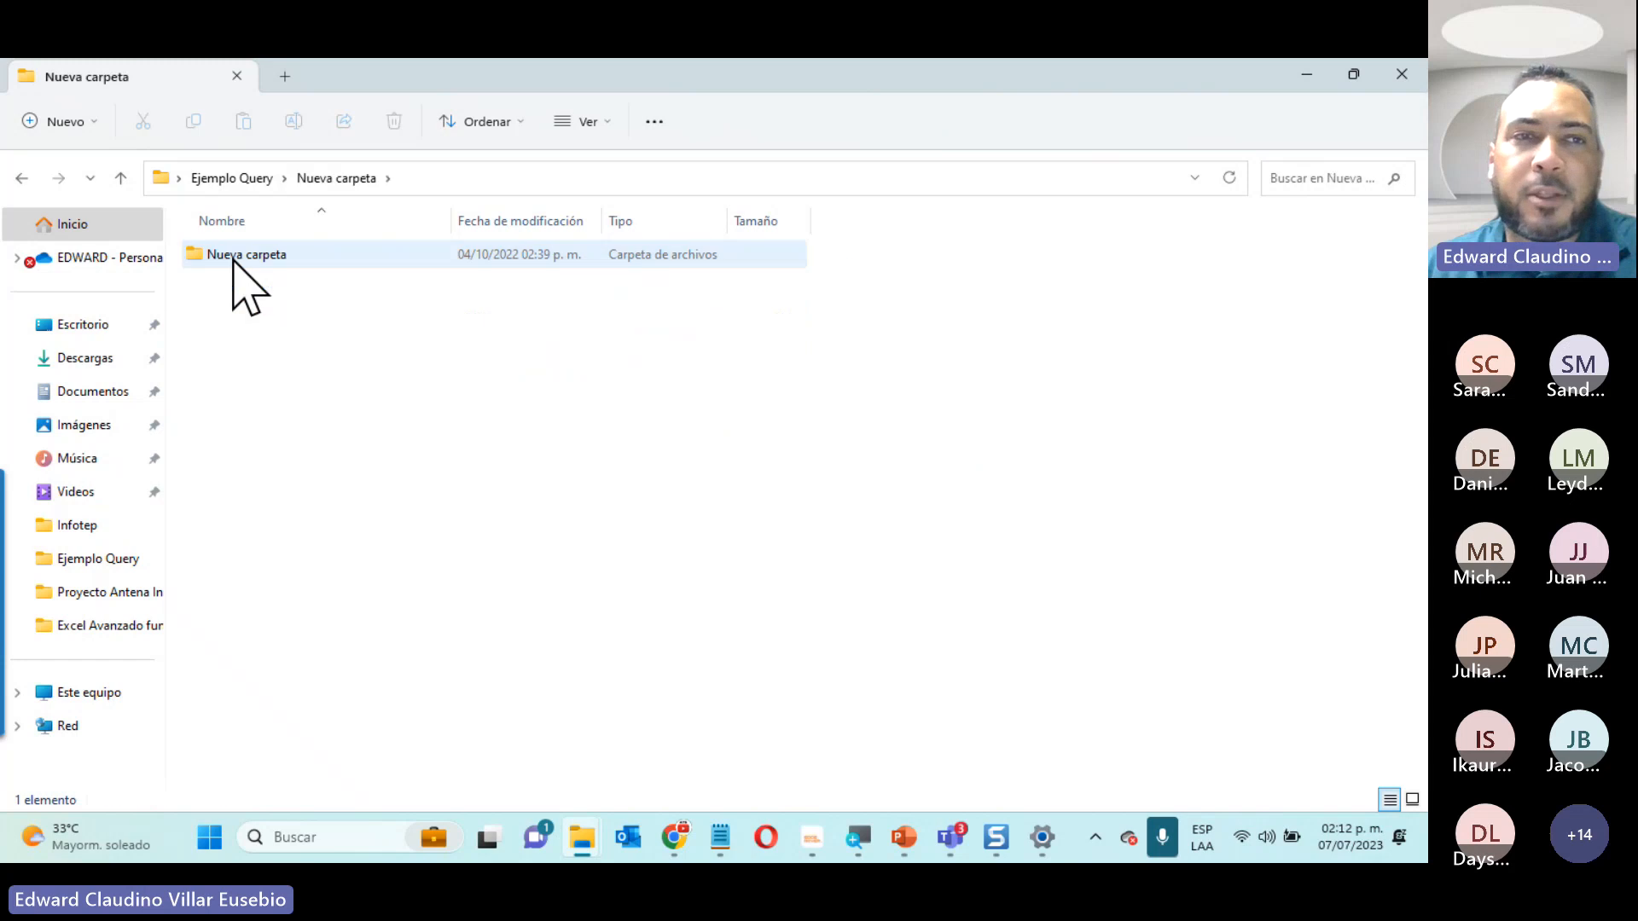
double_click(232, 260)
click(233, 260)
double_click(233, 260)
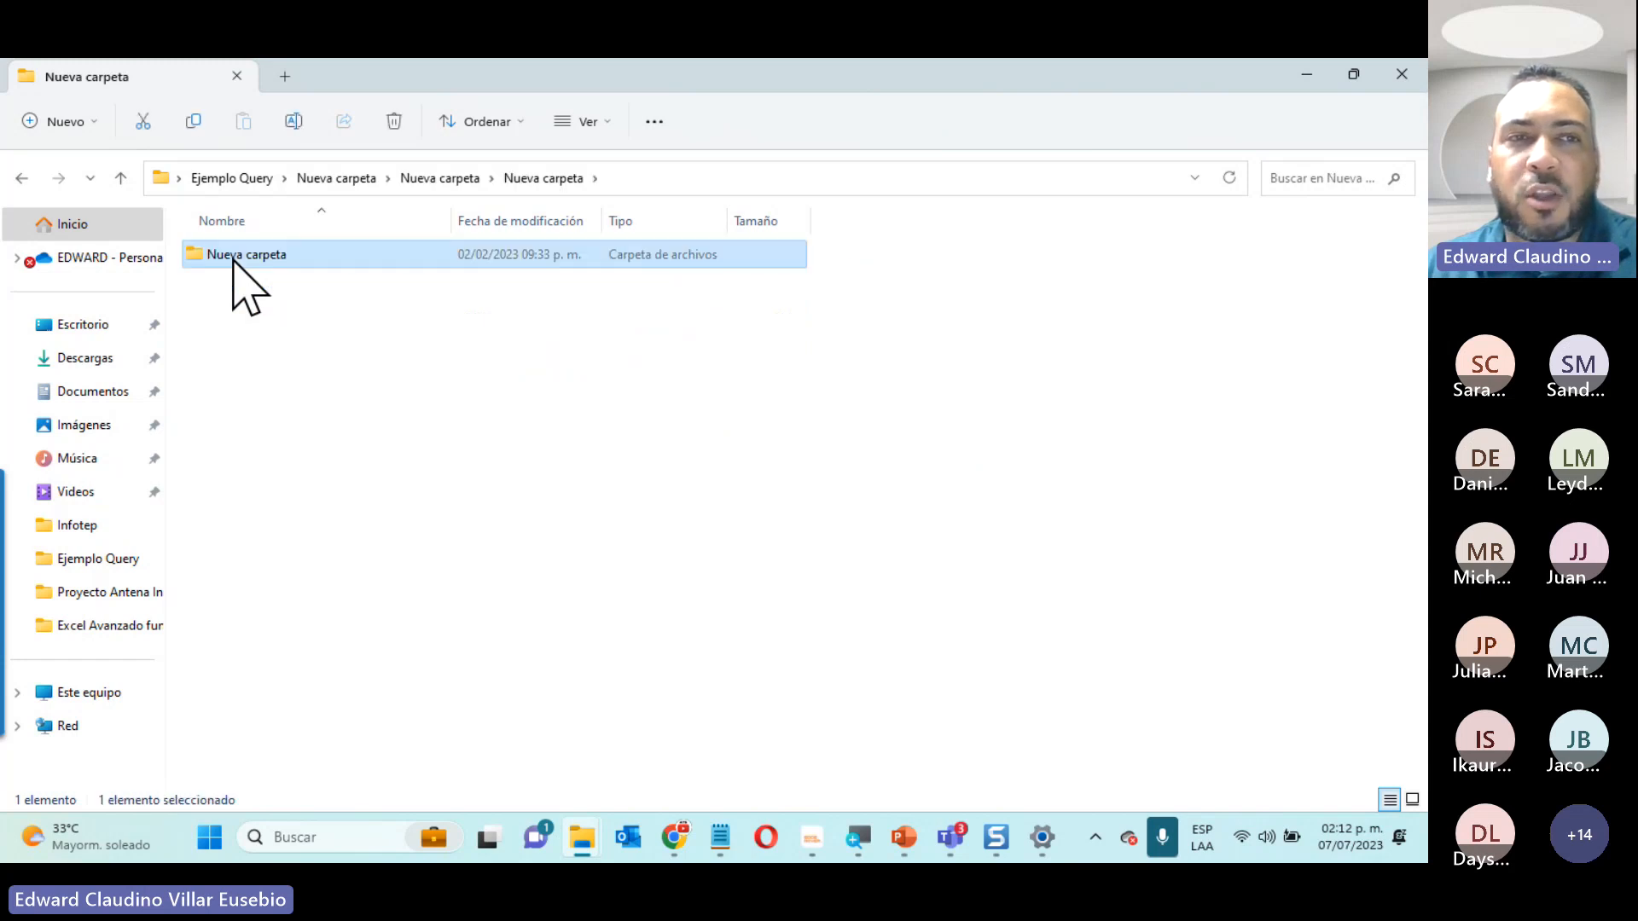
double_click(233, 260)
click(233, 261)
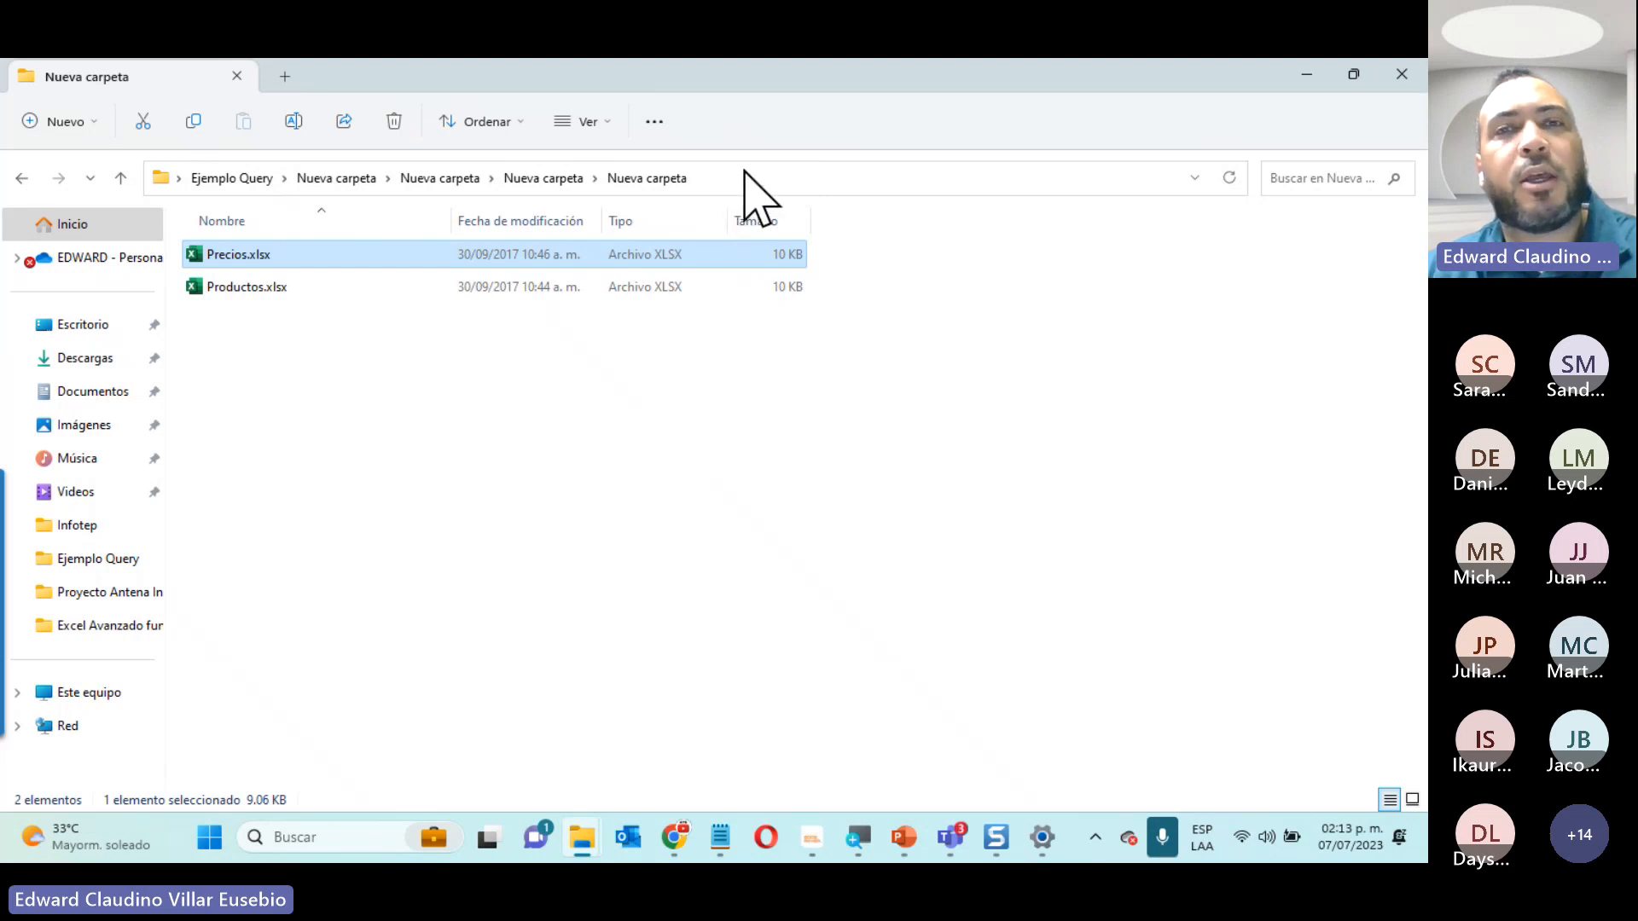
click(239, 294)
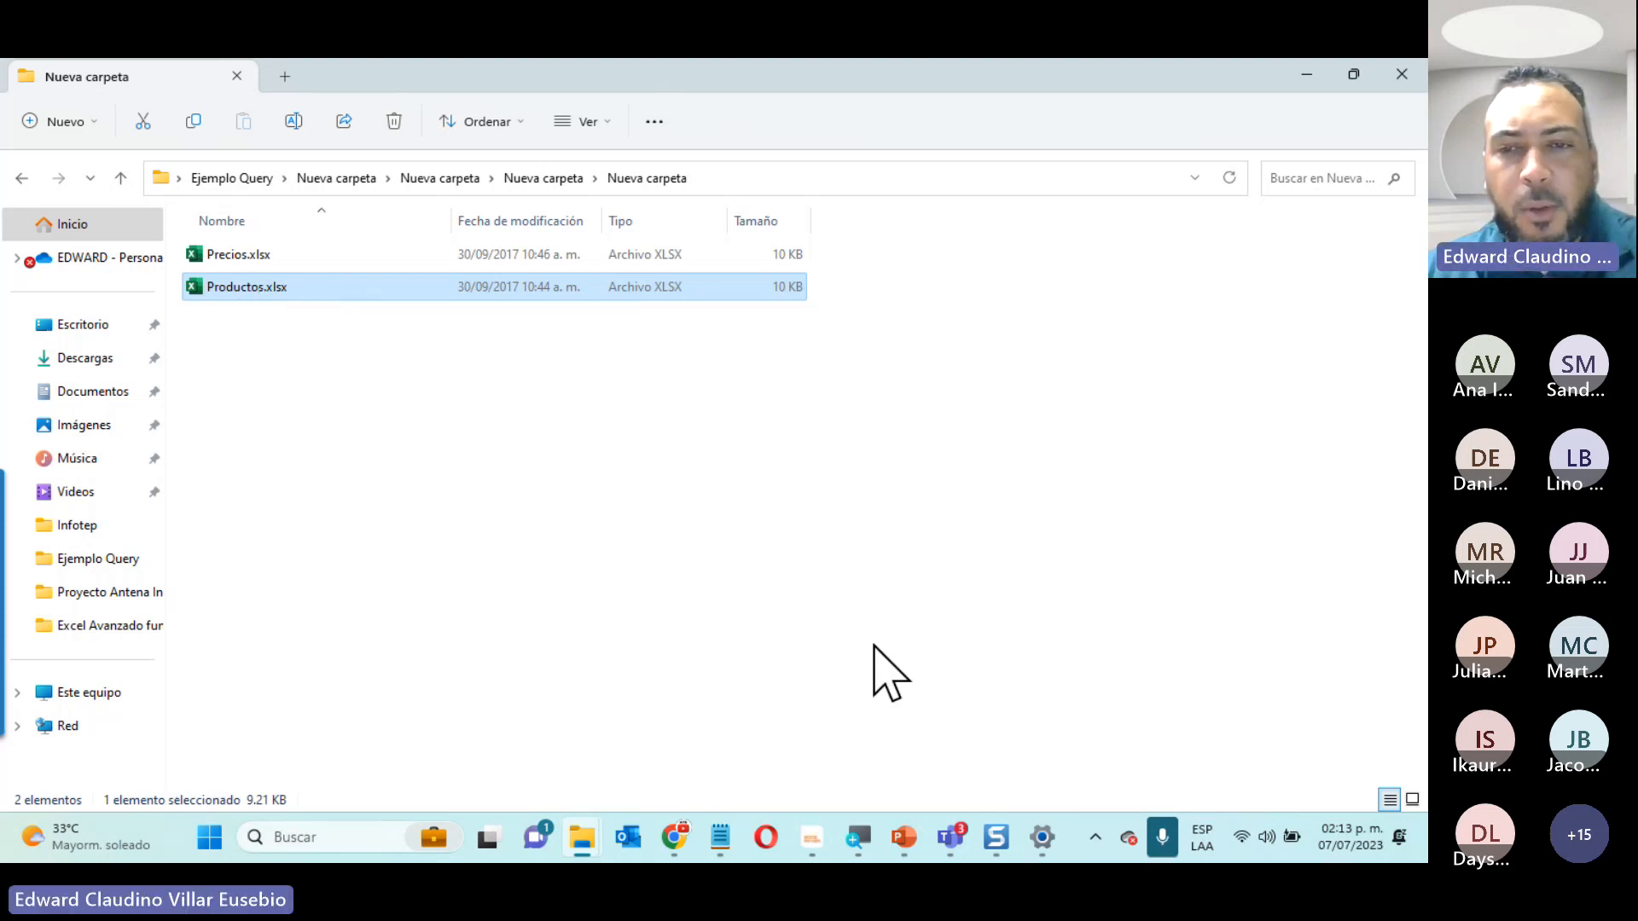
Switch to the Teams meeting window to check the participants, and minimize it again
click(948, 840)
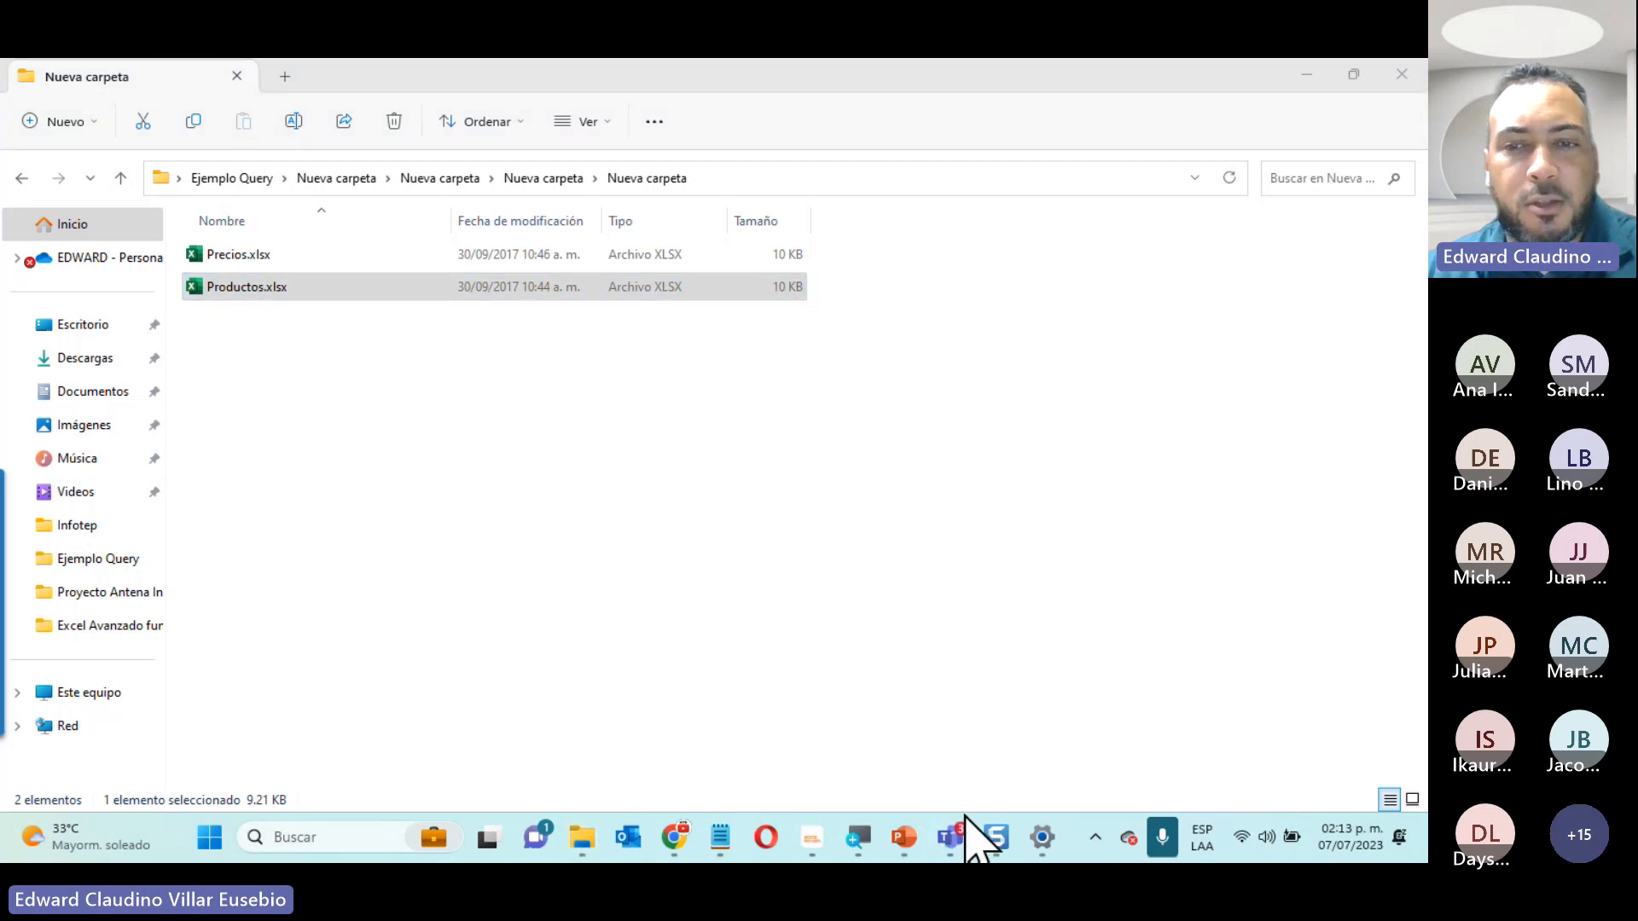
click(953, 843)
click(970, 674)
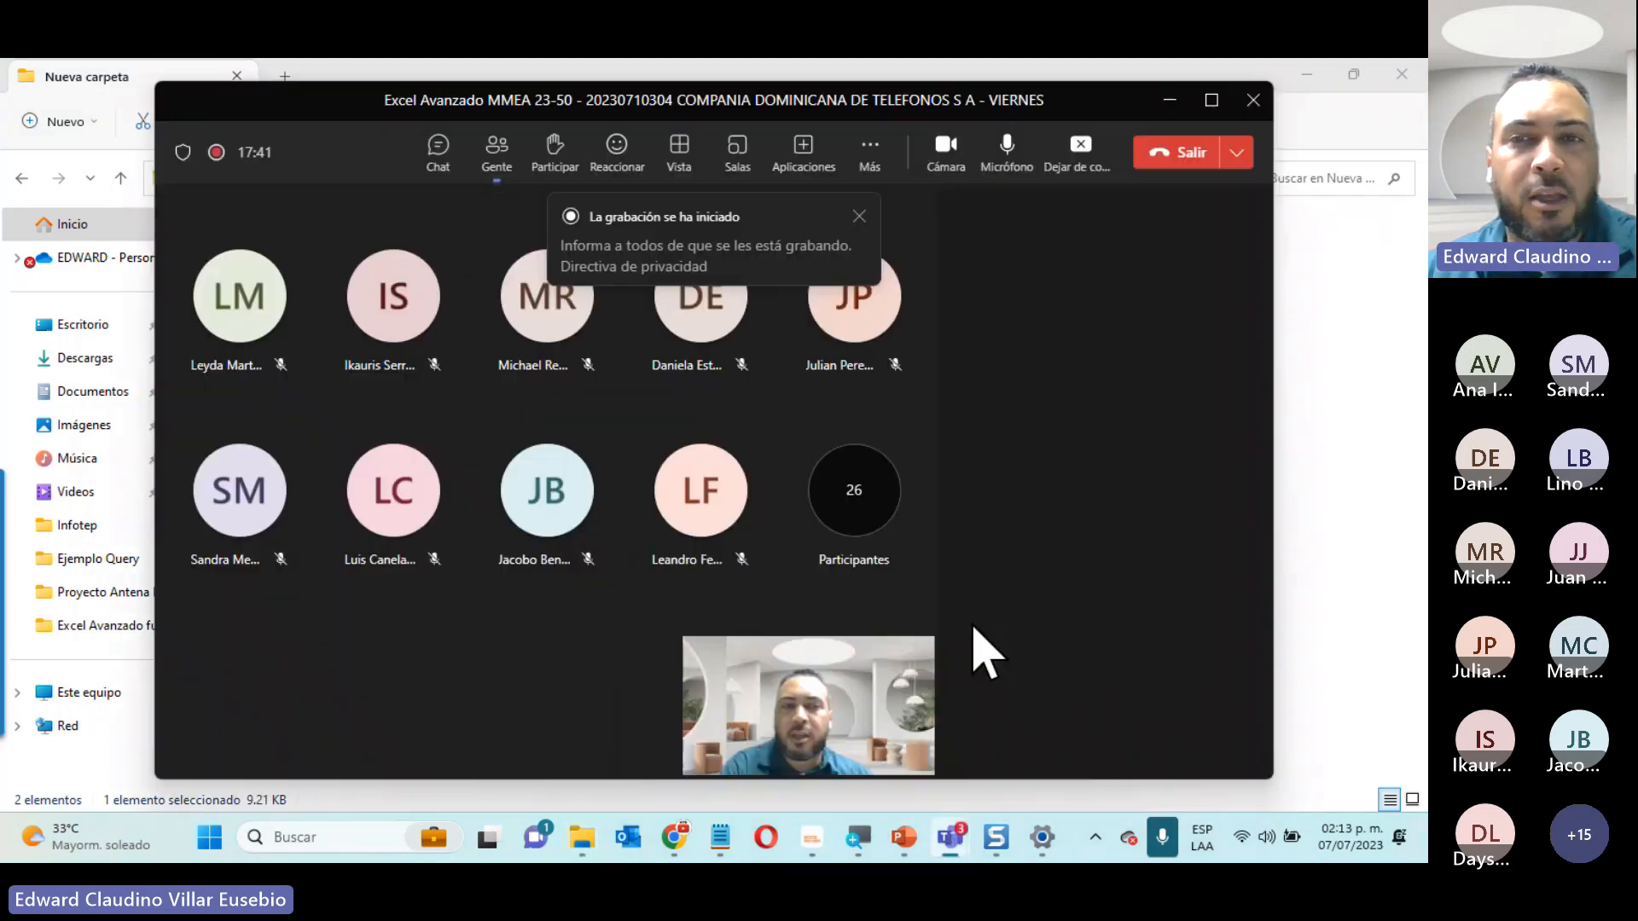
click(1169, 100)
Return to the Ejemplo Query folder, highlight its DatosEjemplo, Precios and Productos files together, and minimize the folder window
click(247, 177)
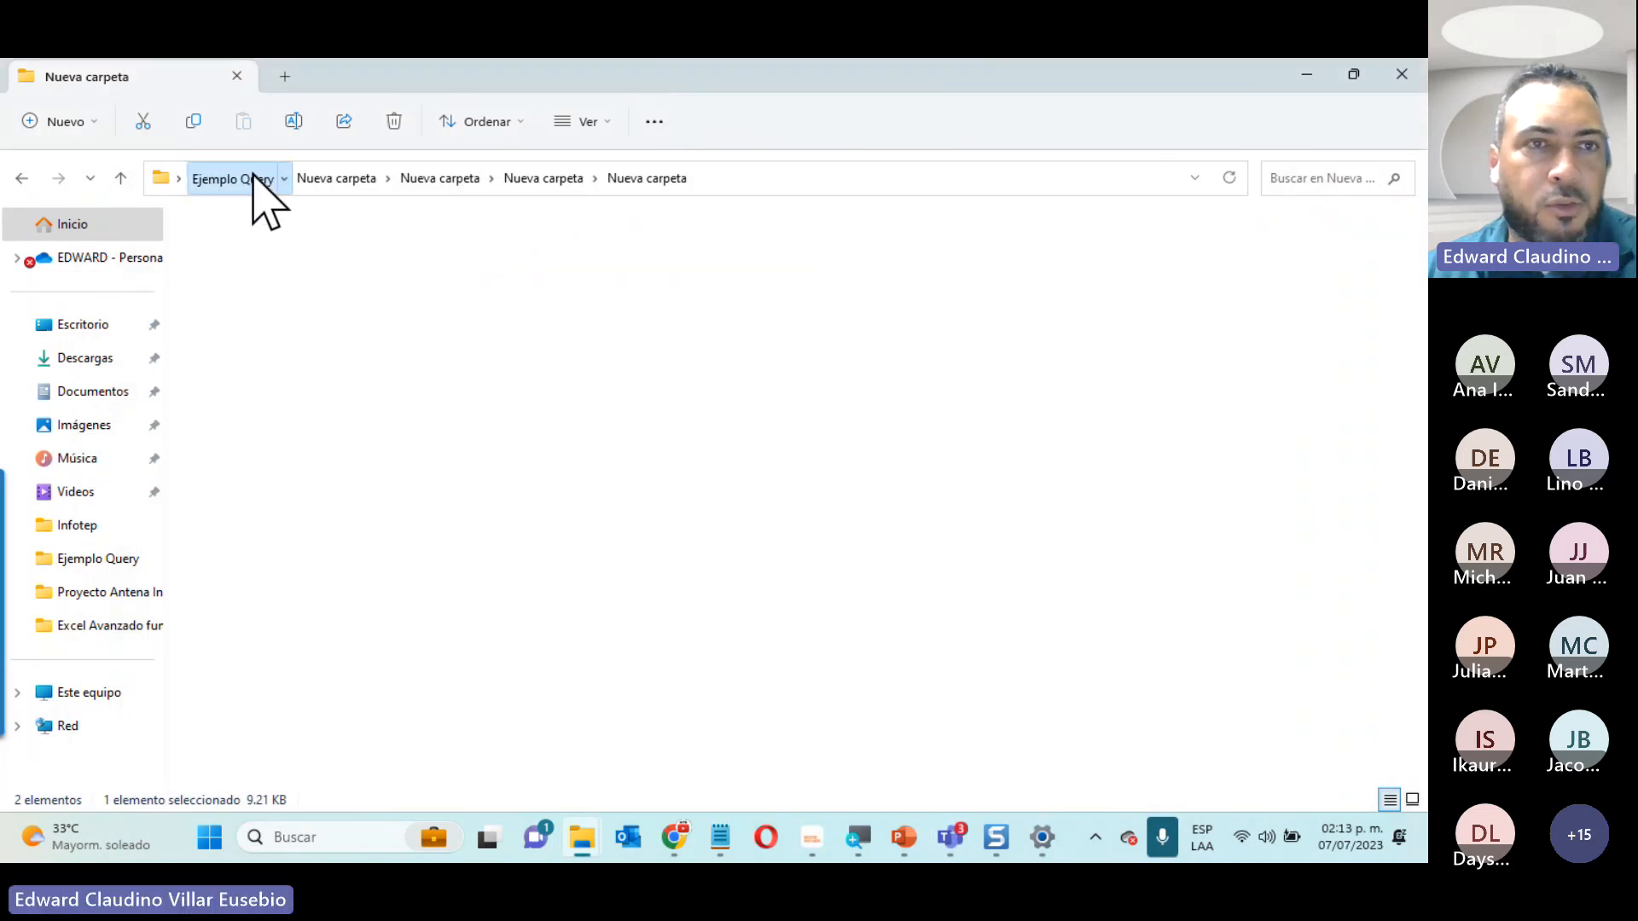
click(88, 329)
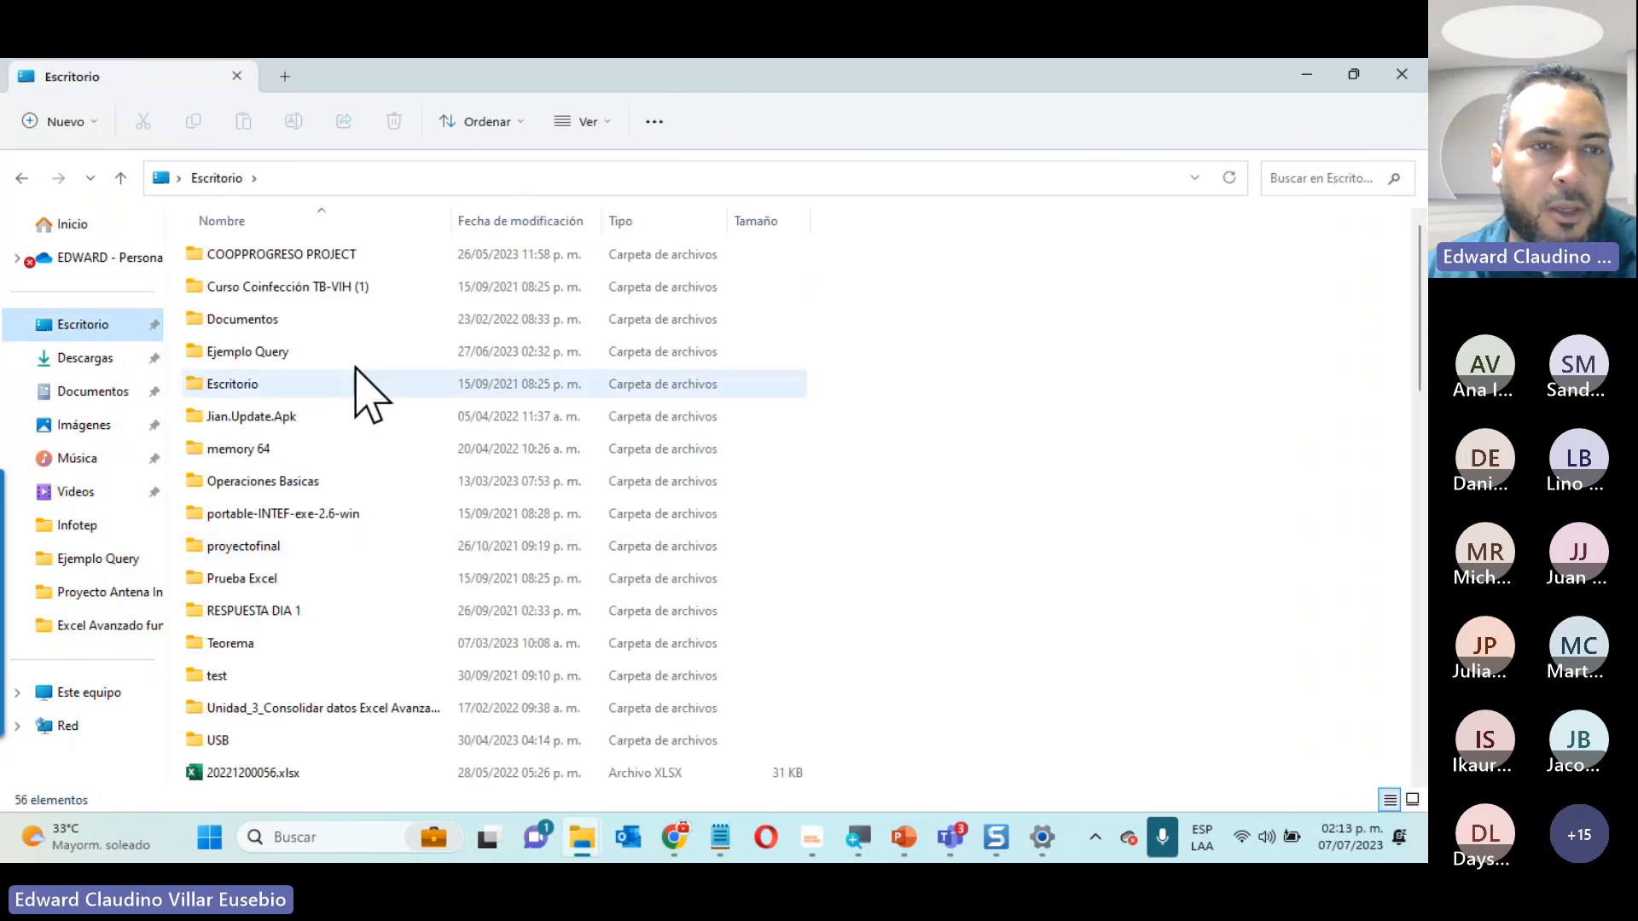
click(21, 178)
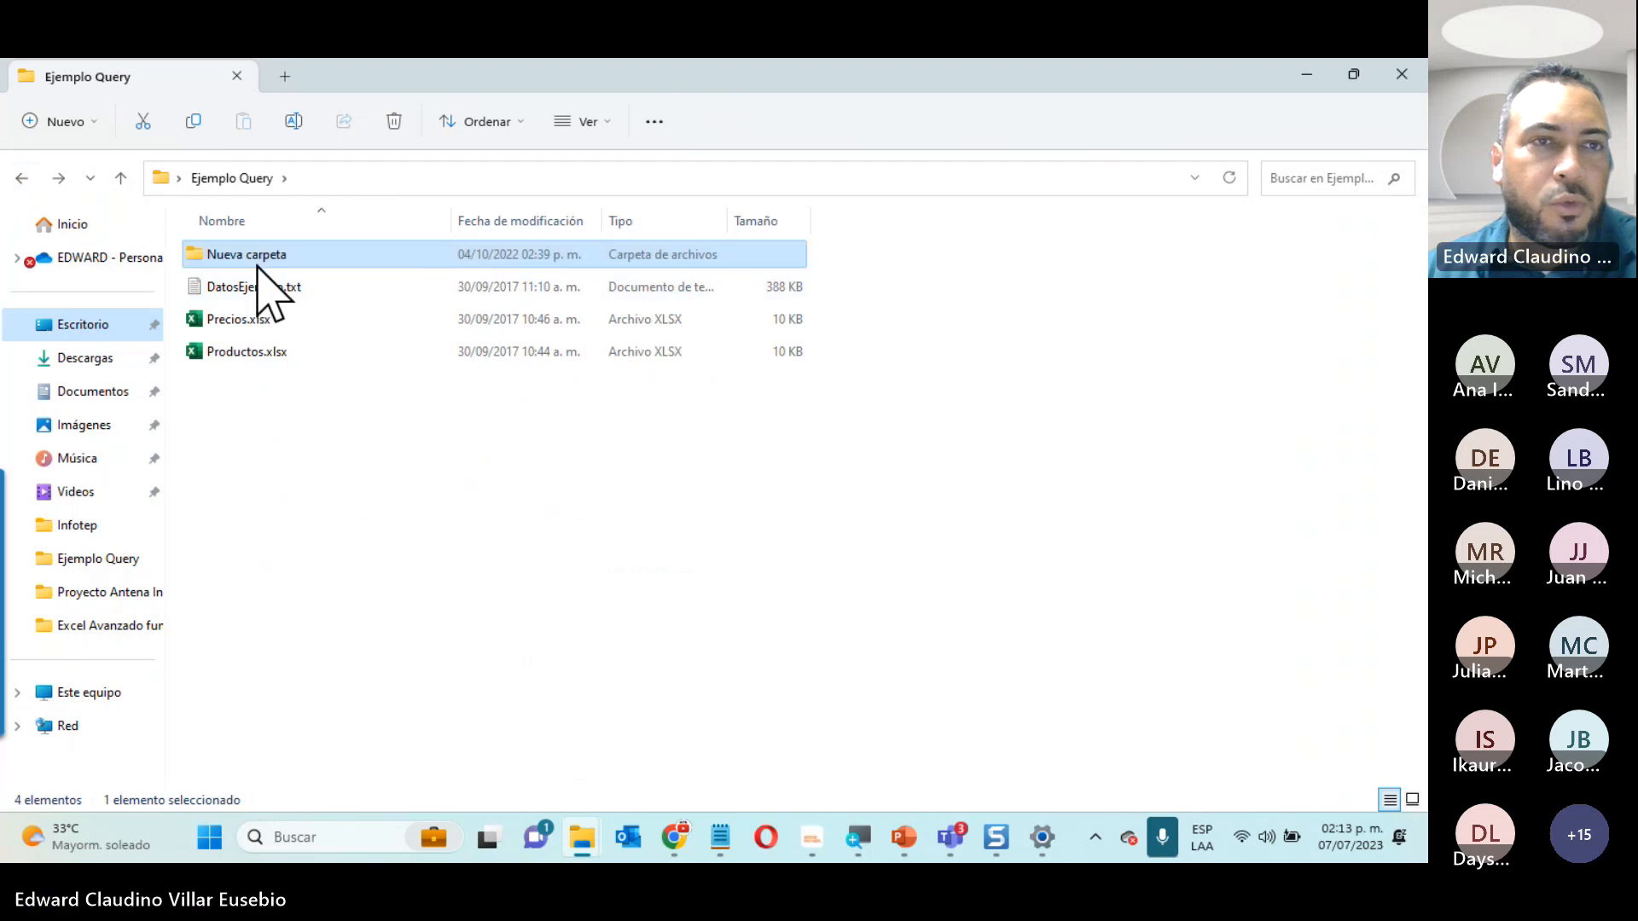
drag(313, 444, 215, 280)
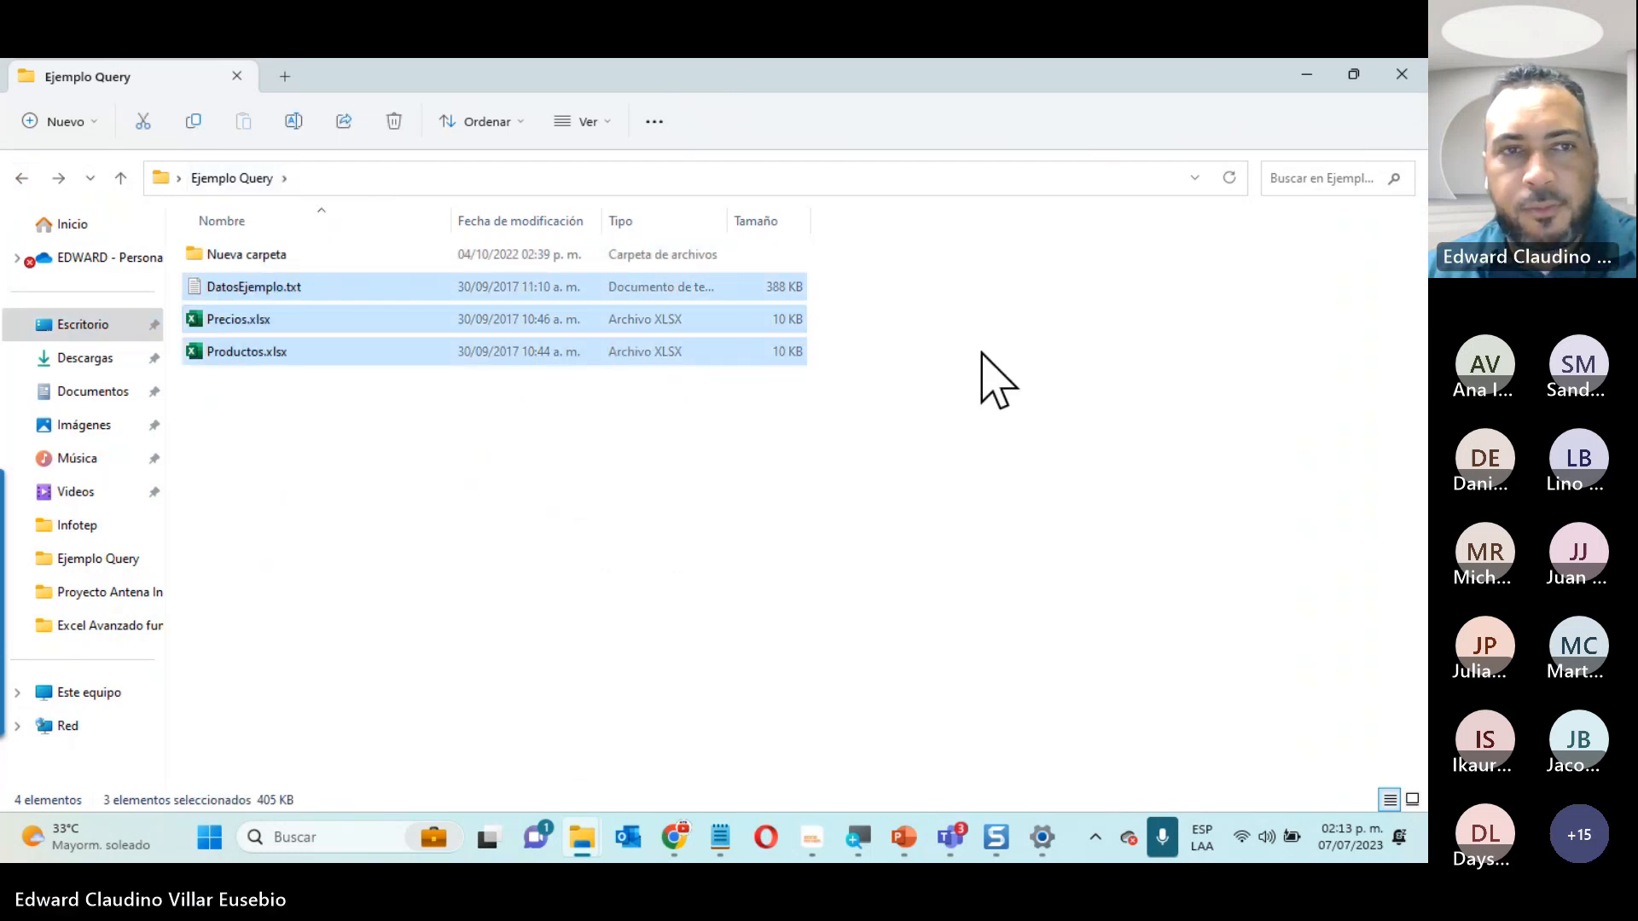
click(983, 355)
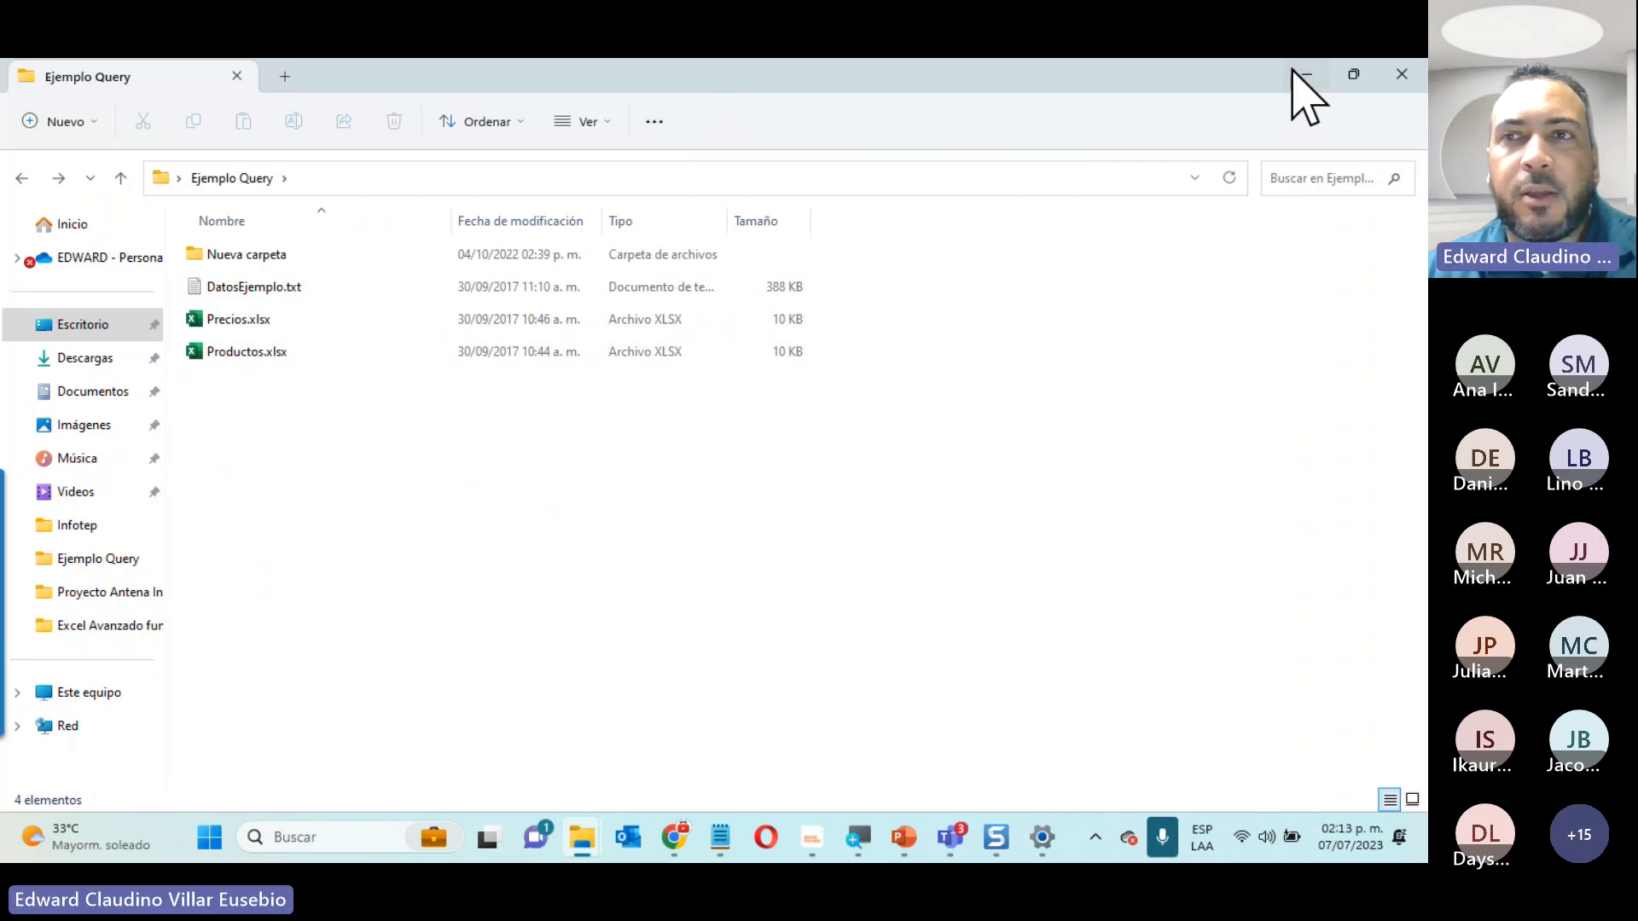
click(1293, 71)
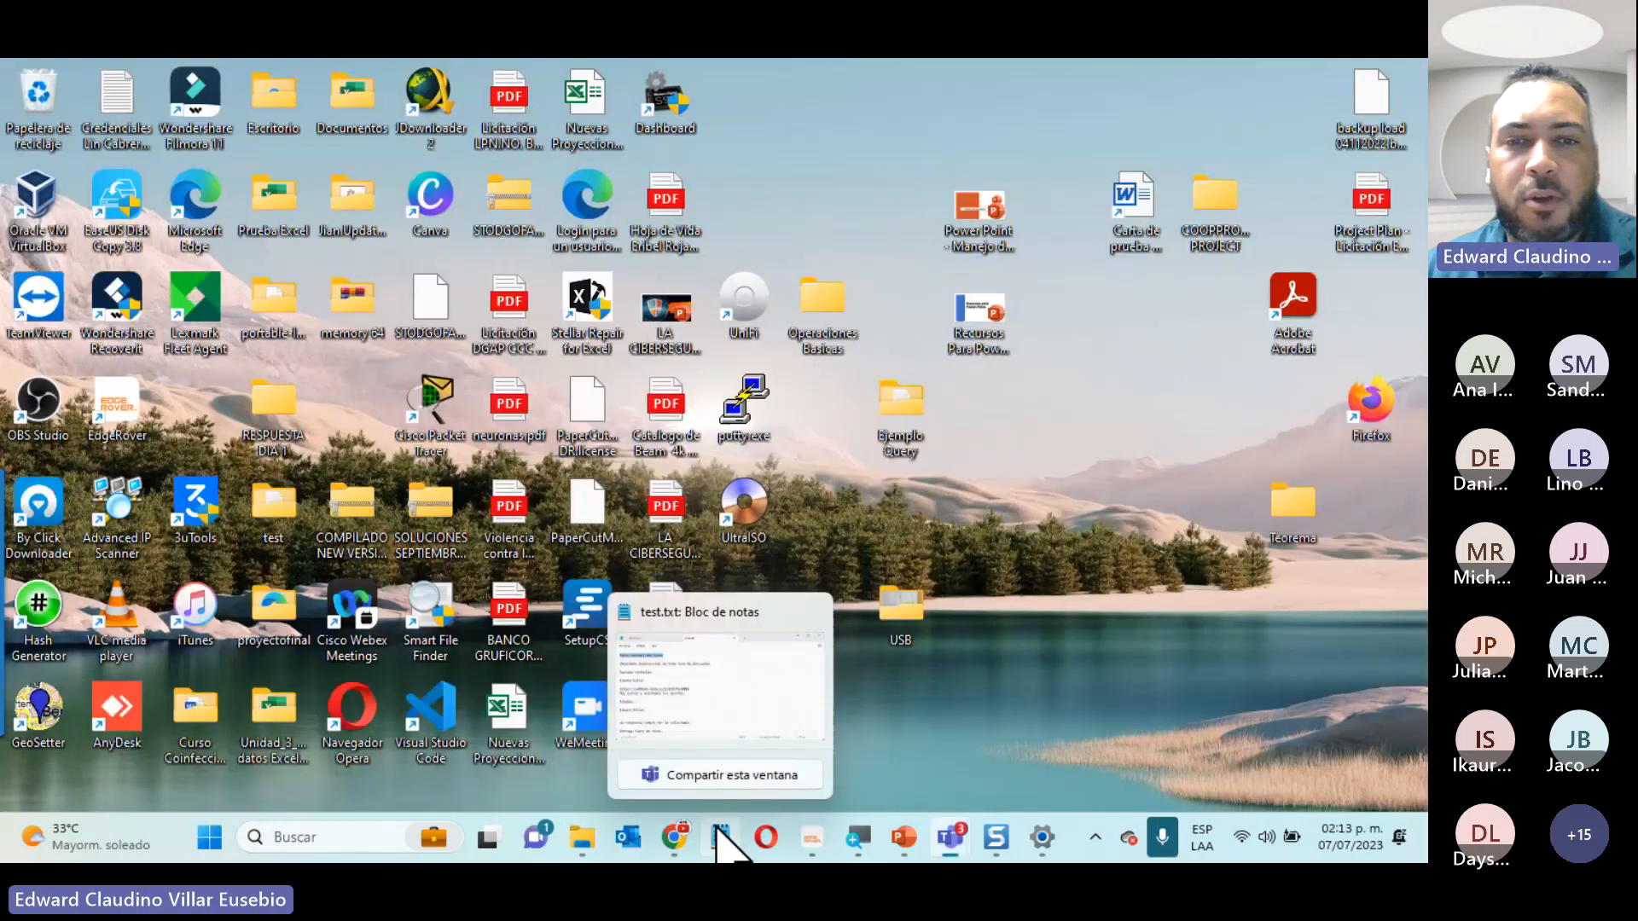
Switch to the Excel Avanzado course page in Chrome and download the Actividad 1, Actividad 2 and Actividad 3 workbooks of Unit 3
mouse_move(674, 839)
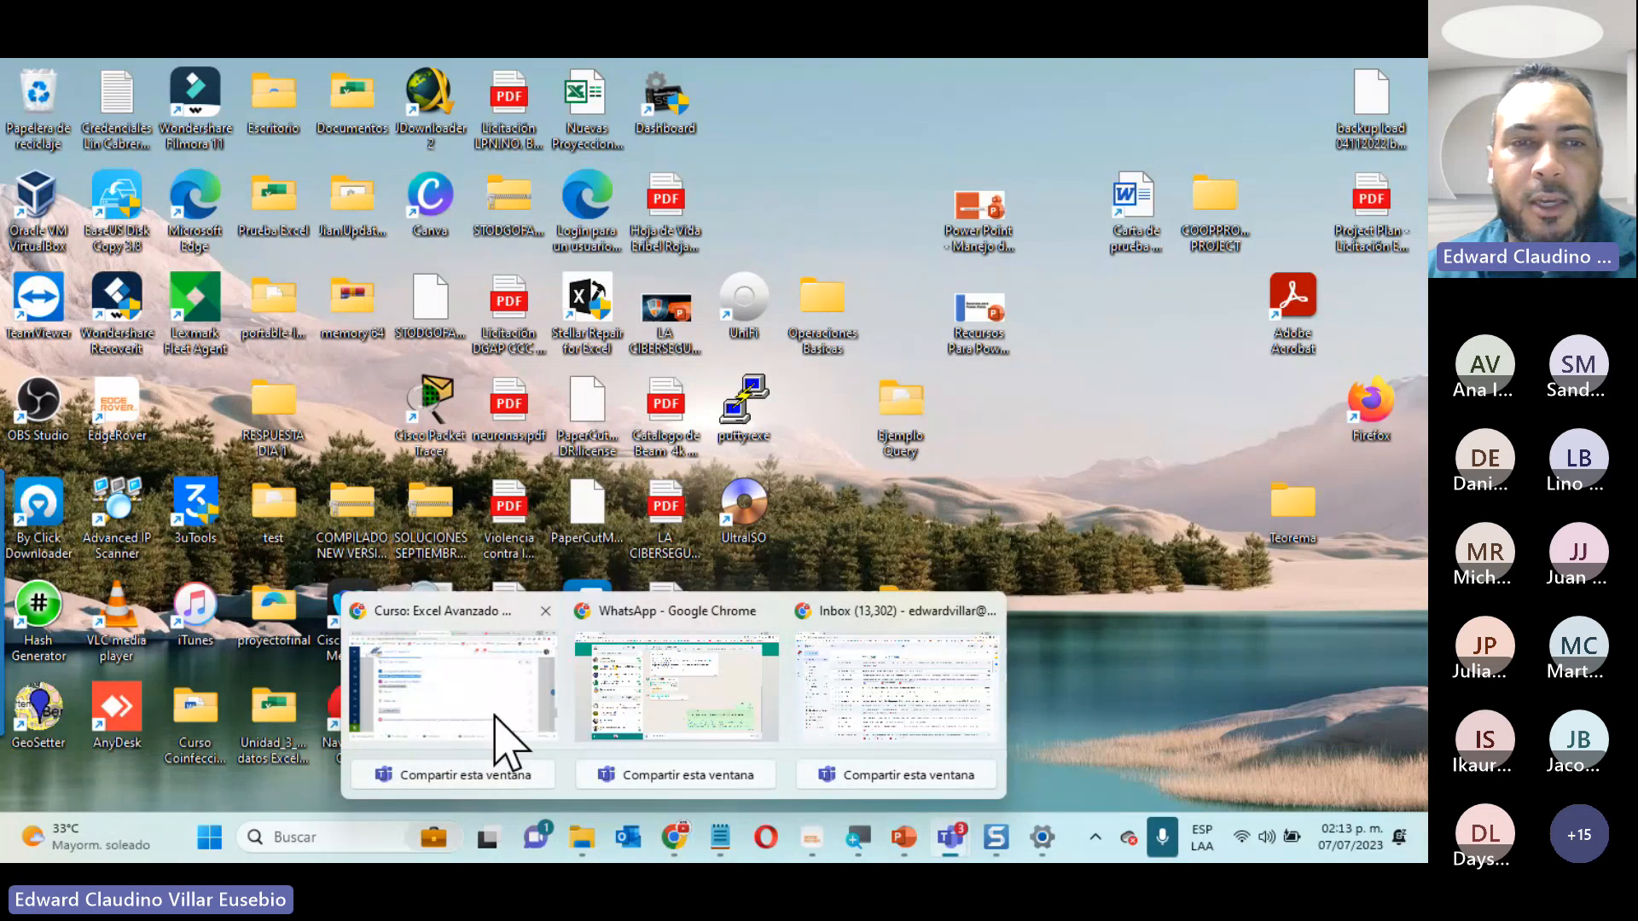
click(504, 740)
scroll(453, 560, up, 5)
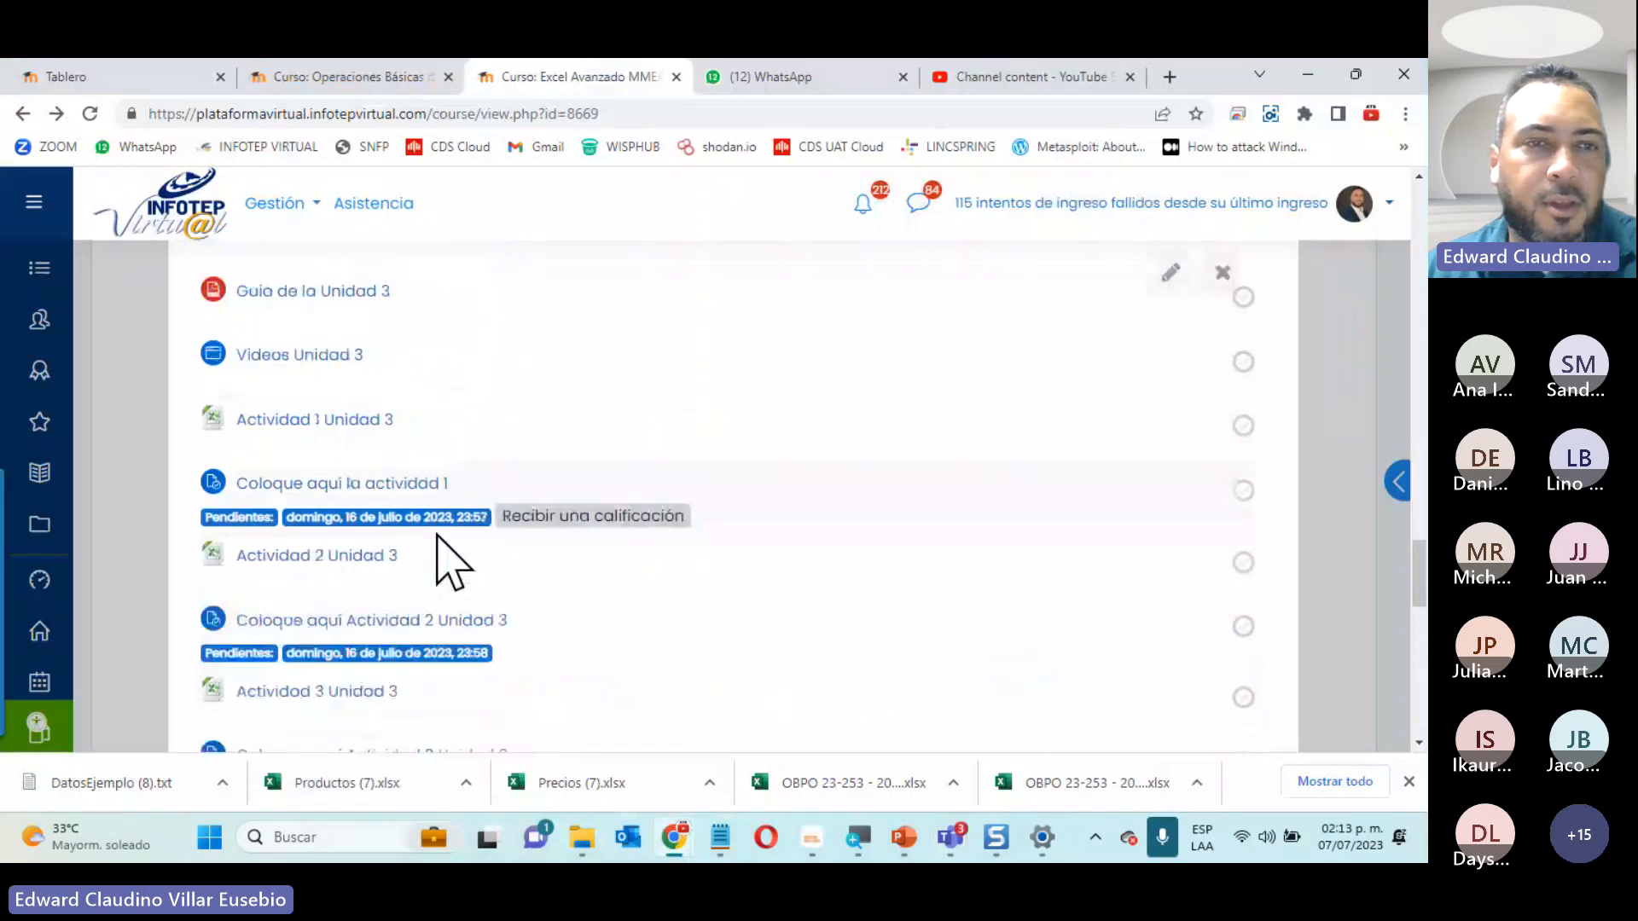
click(327, 427)
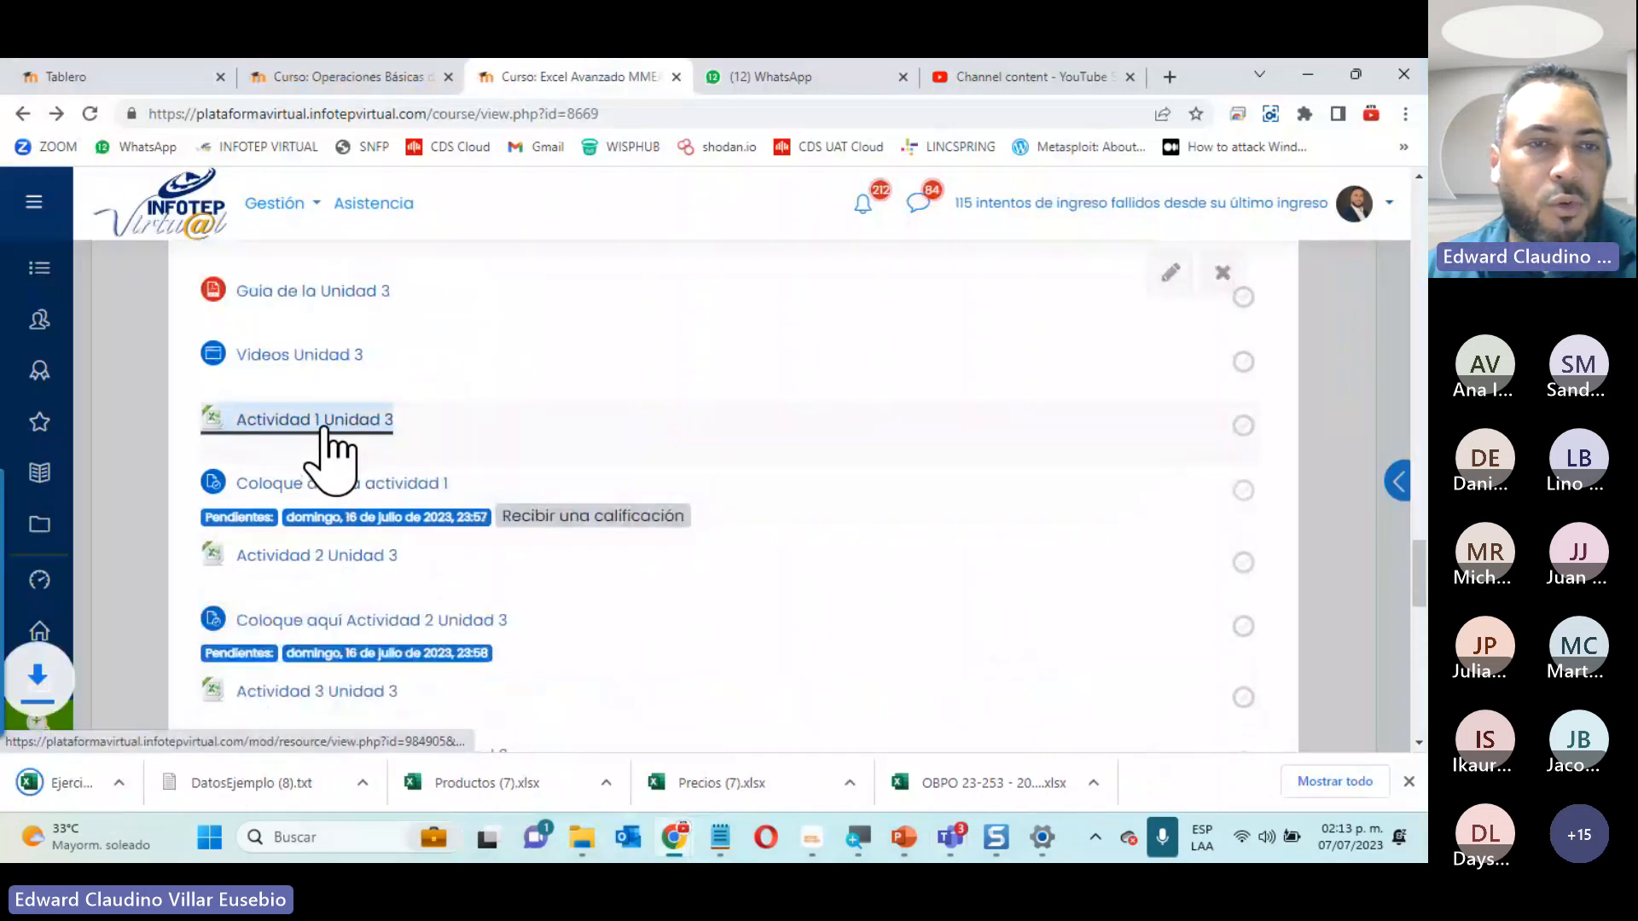
click(343, 559)
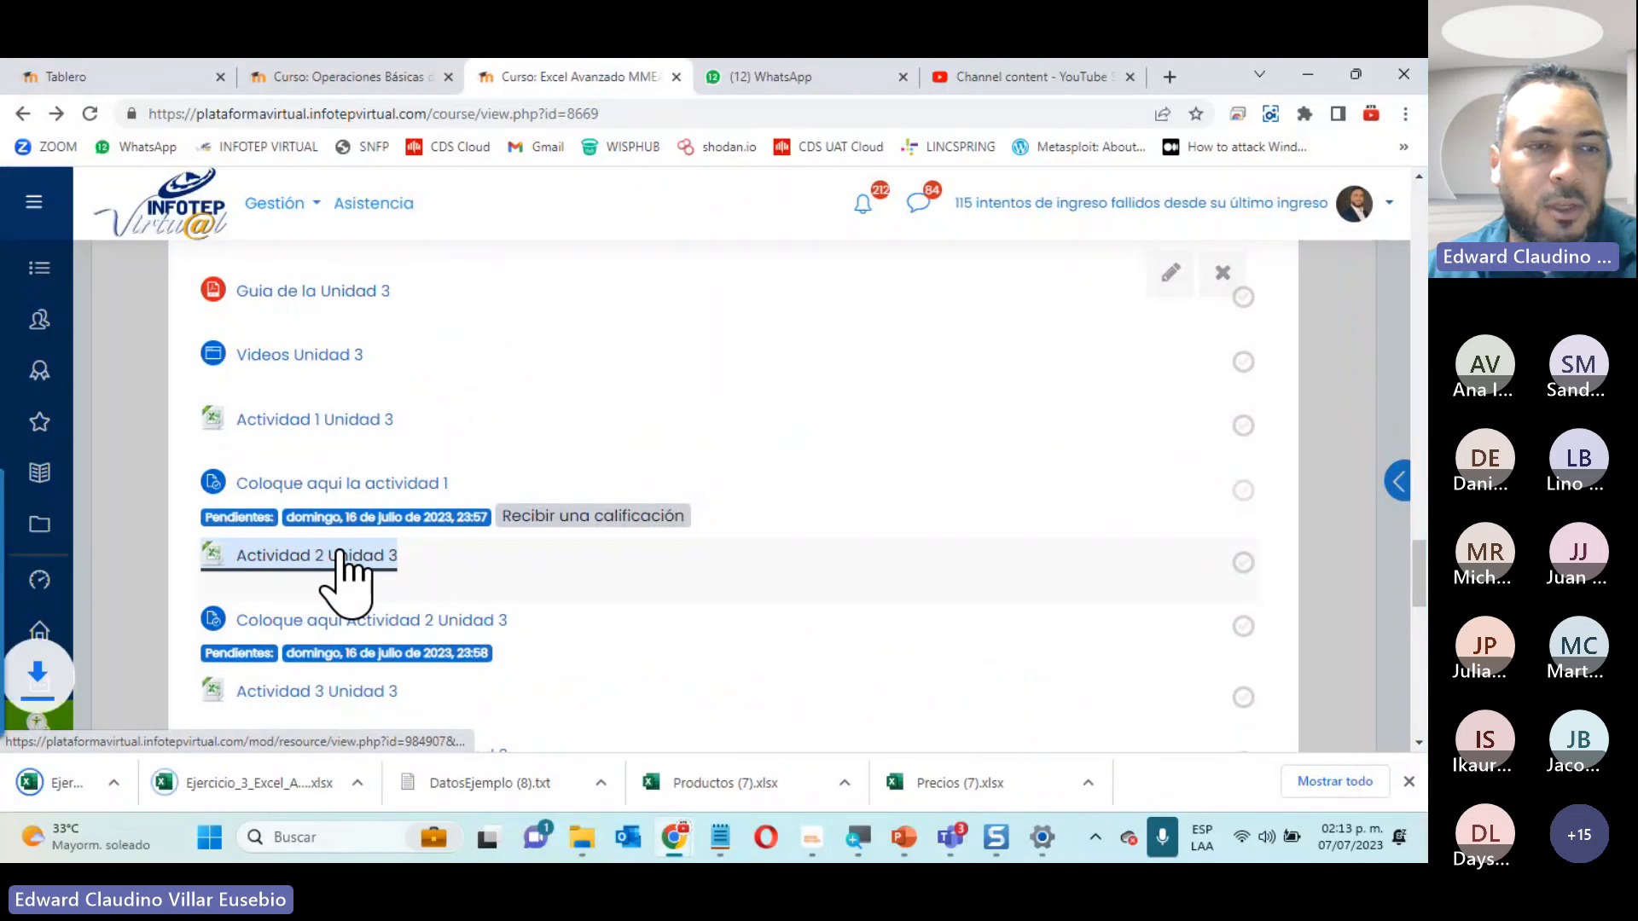
click(337, 696)
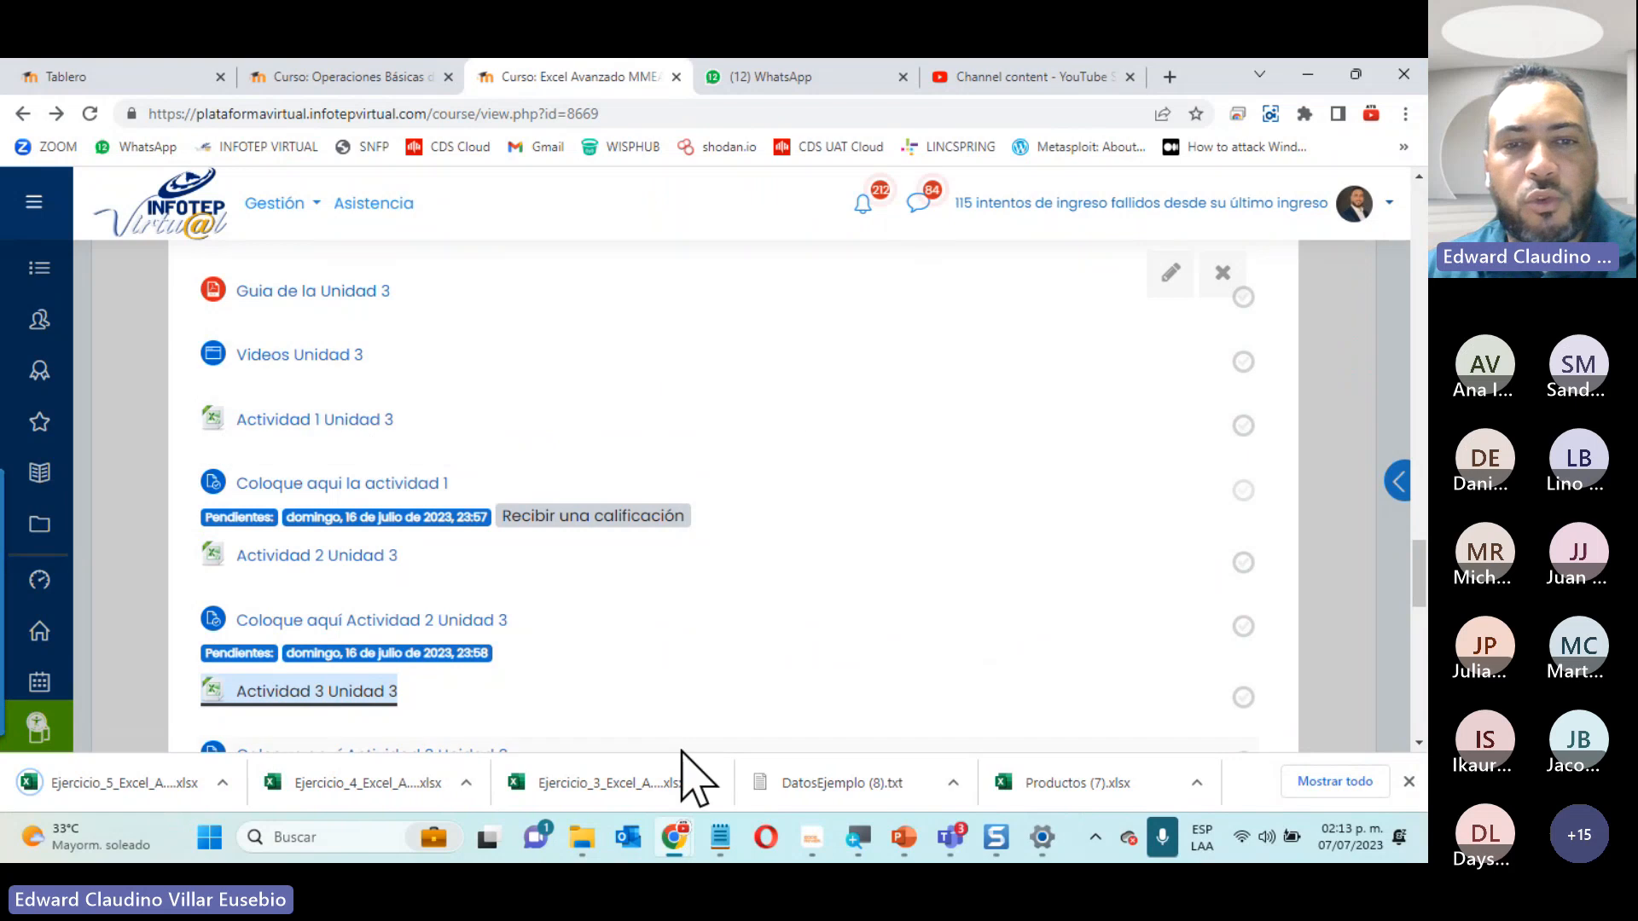
Open the downloaded Ejercicio_3 workbook in Excel and review its Julio, Agosto and Septiembre sheets and its instructions
click(651, 778)
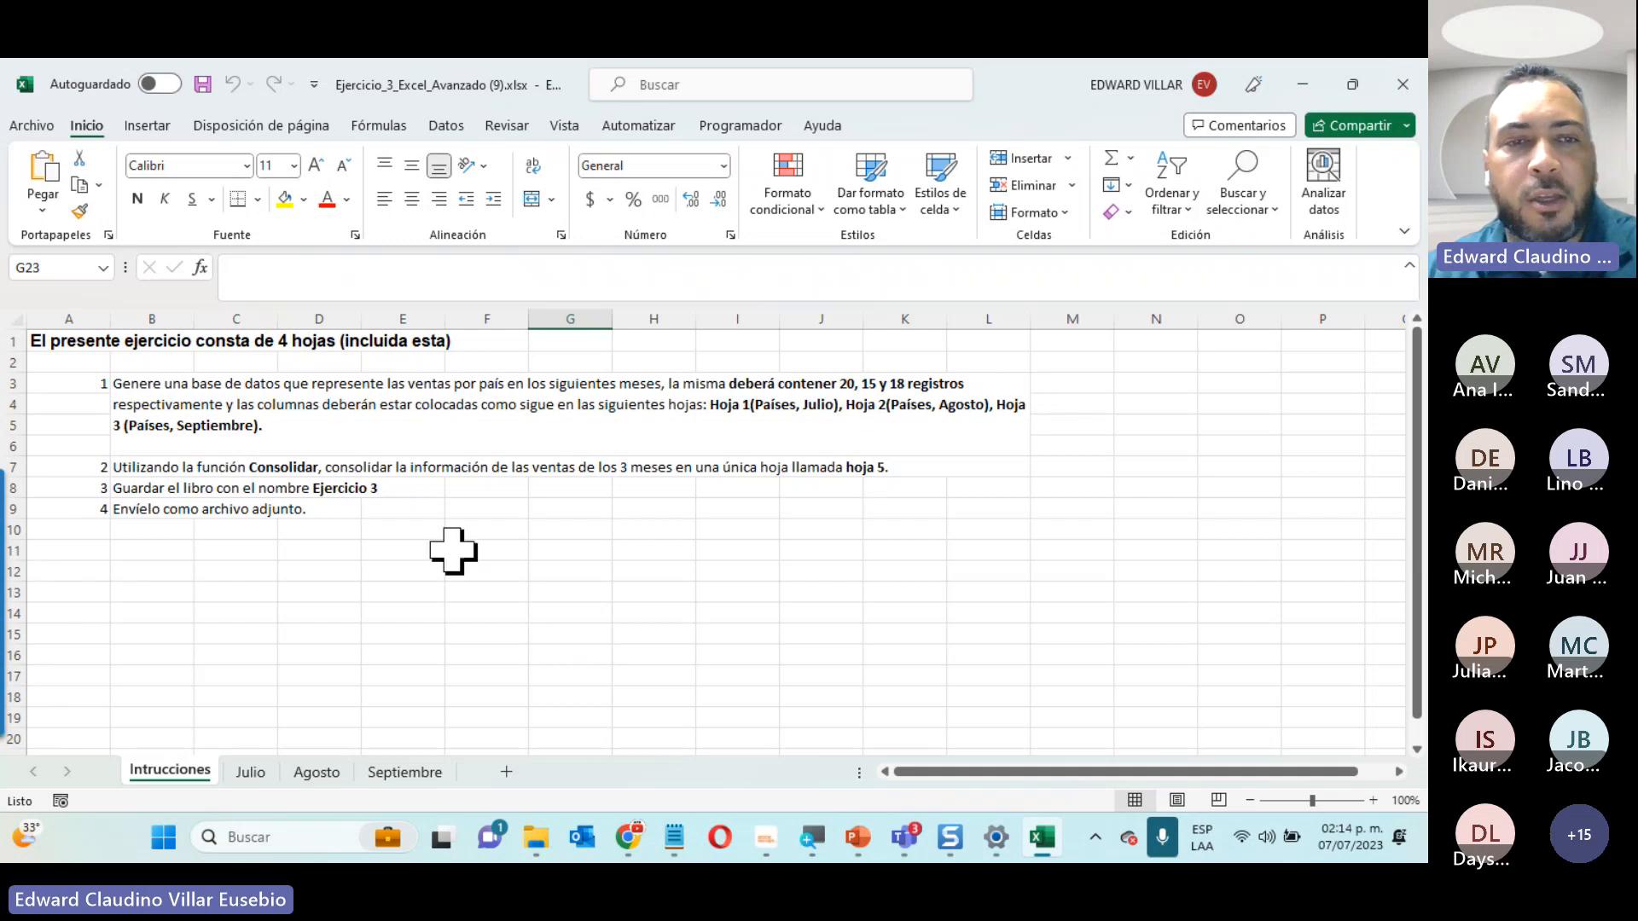
click(252, 773)
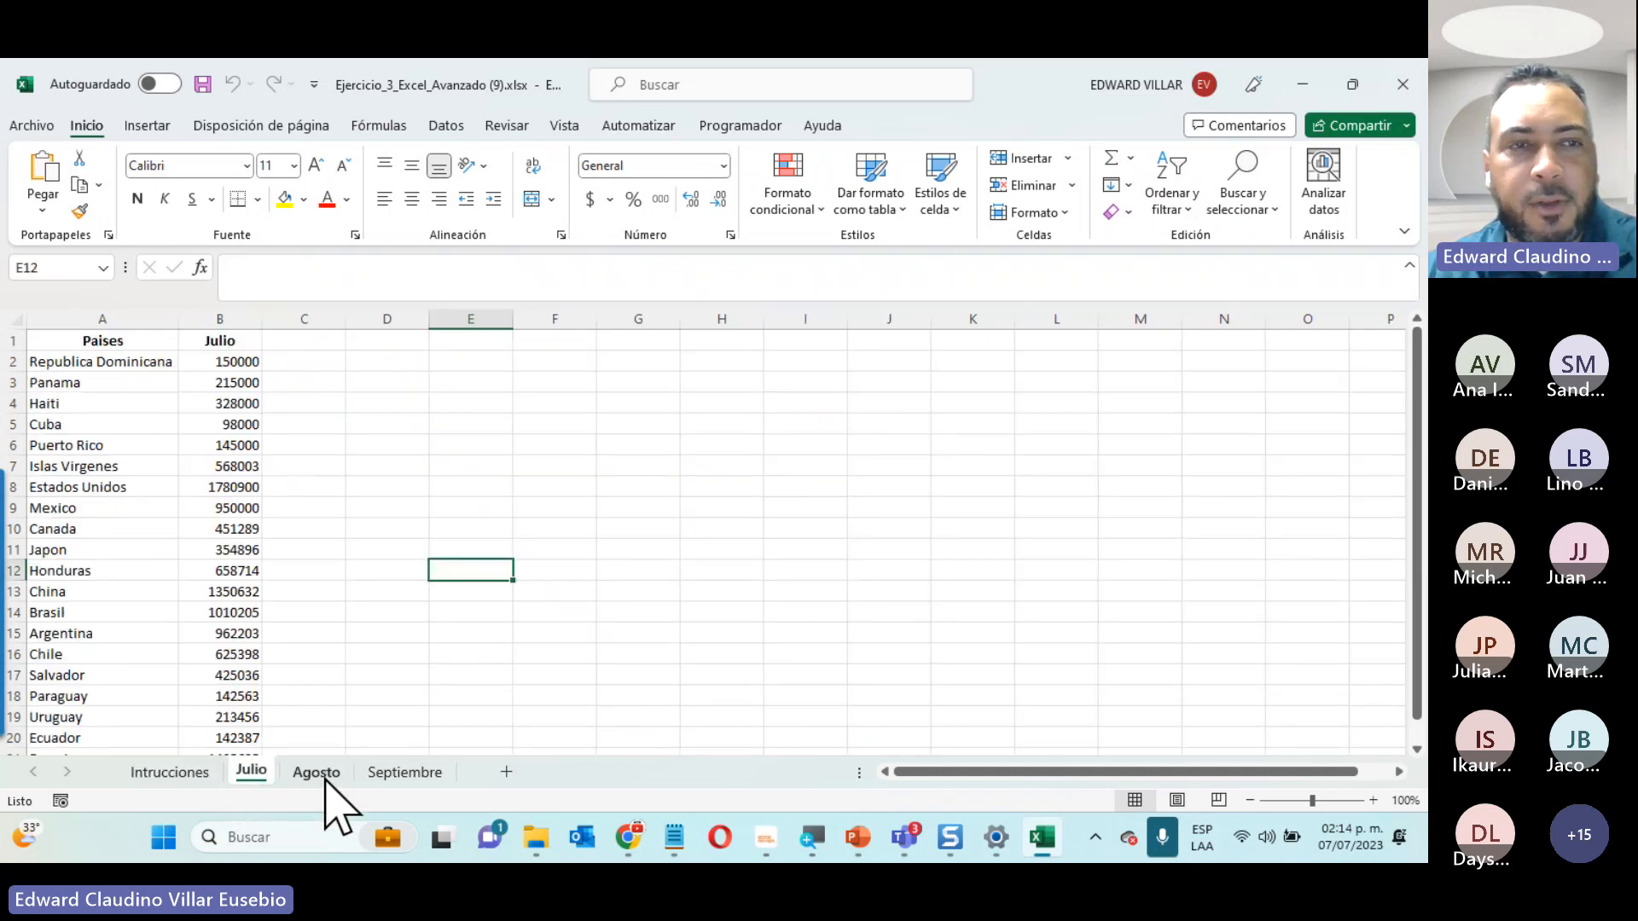
click(328, 774)
click(409, 770)
click(320, 773)
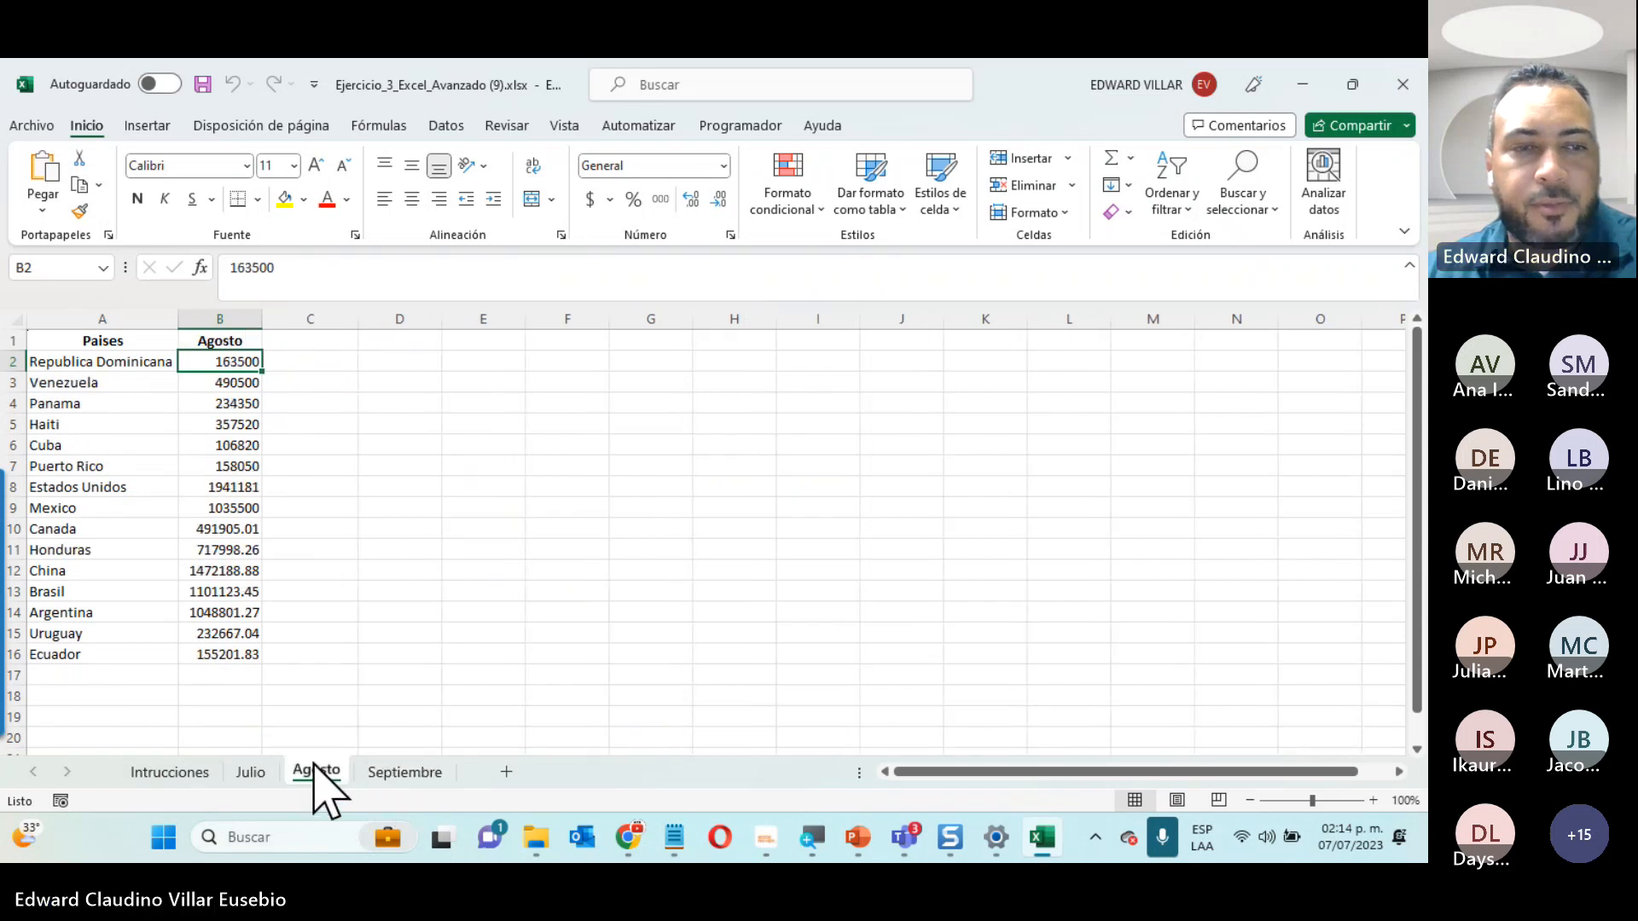
click(254, 773)
click(167, 772)
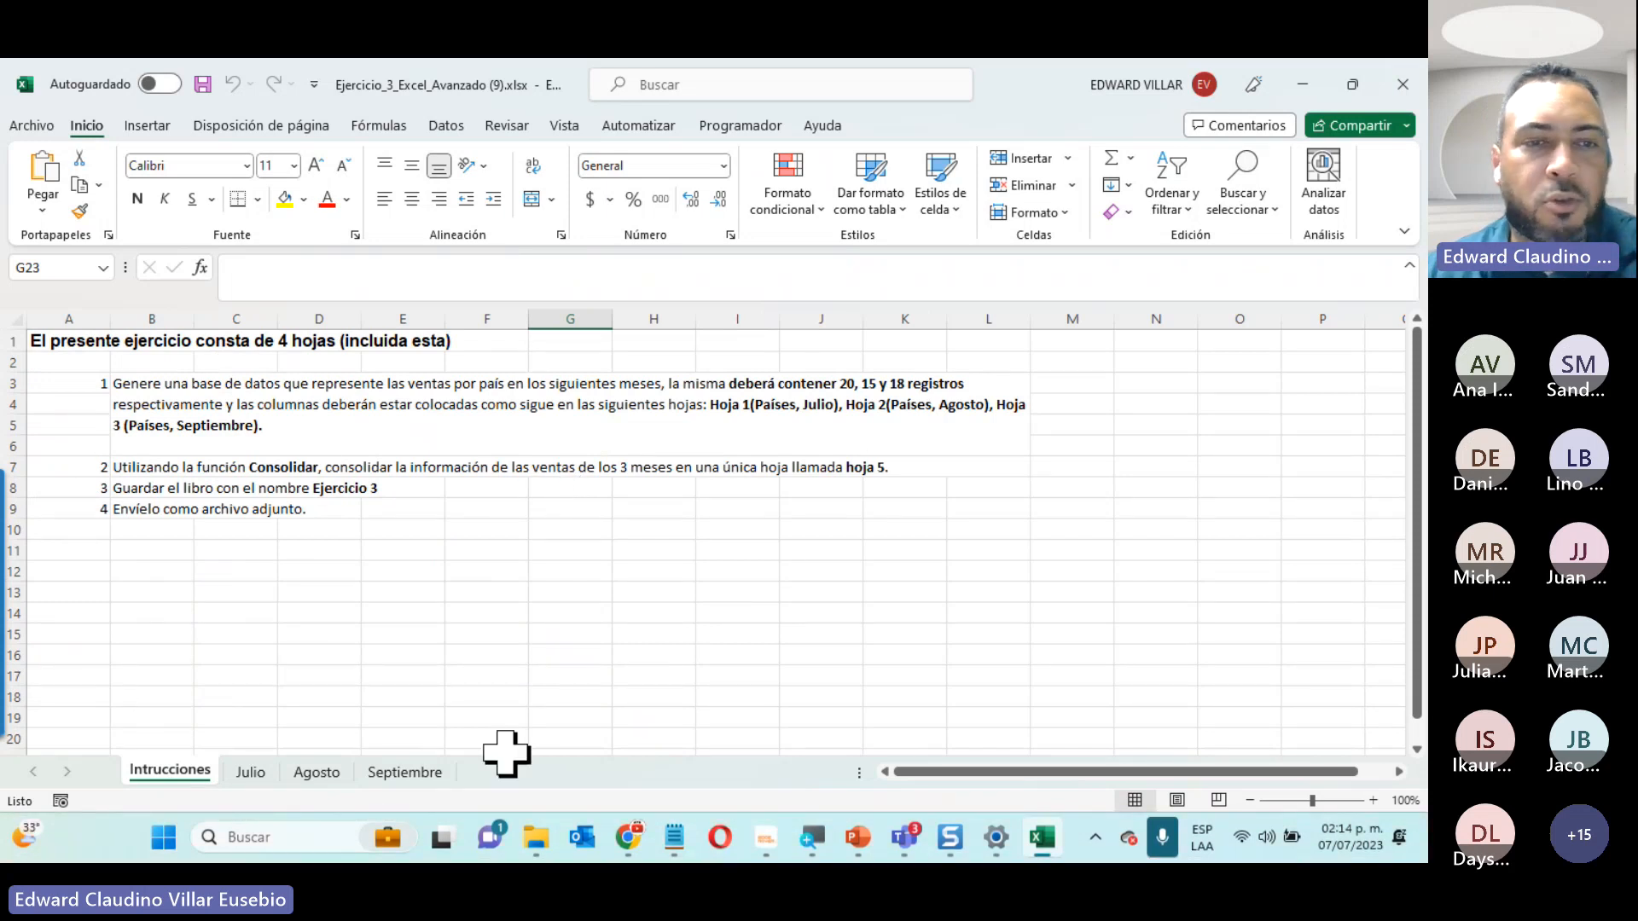
Compare the country sales lists on the Julio, Agosto and Septiembre sheets and go back to the instructions sheet
click(251, 772)
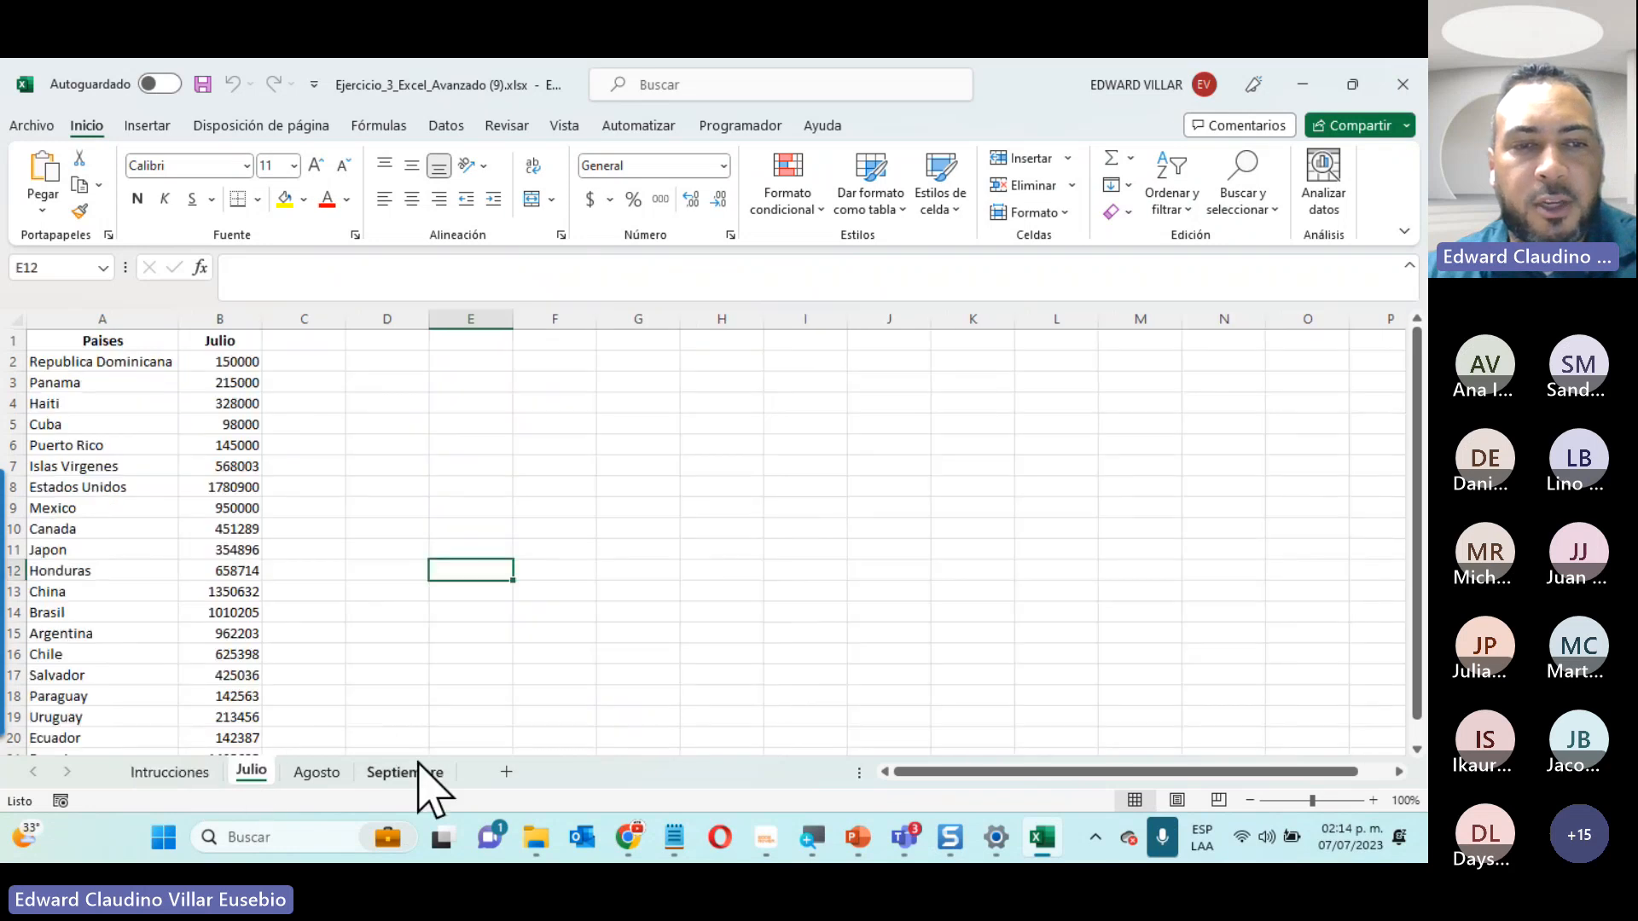
click(329, 772)
click(405, 770)
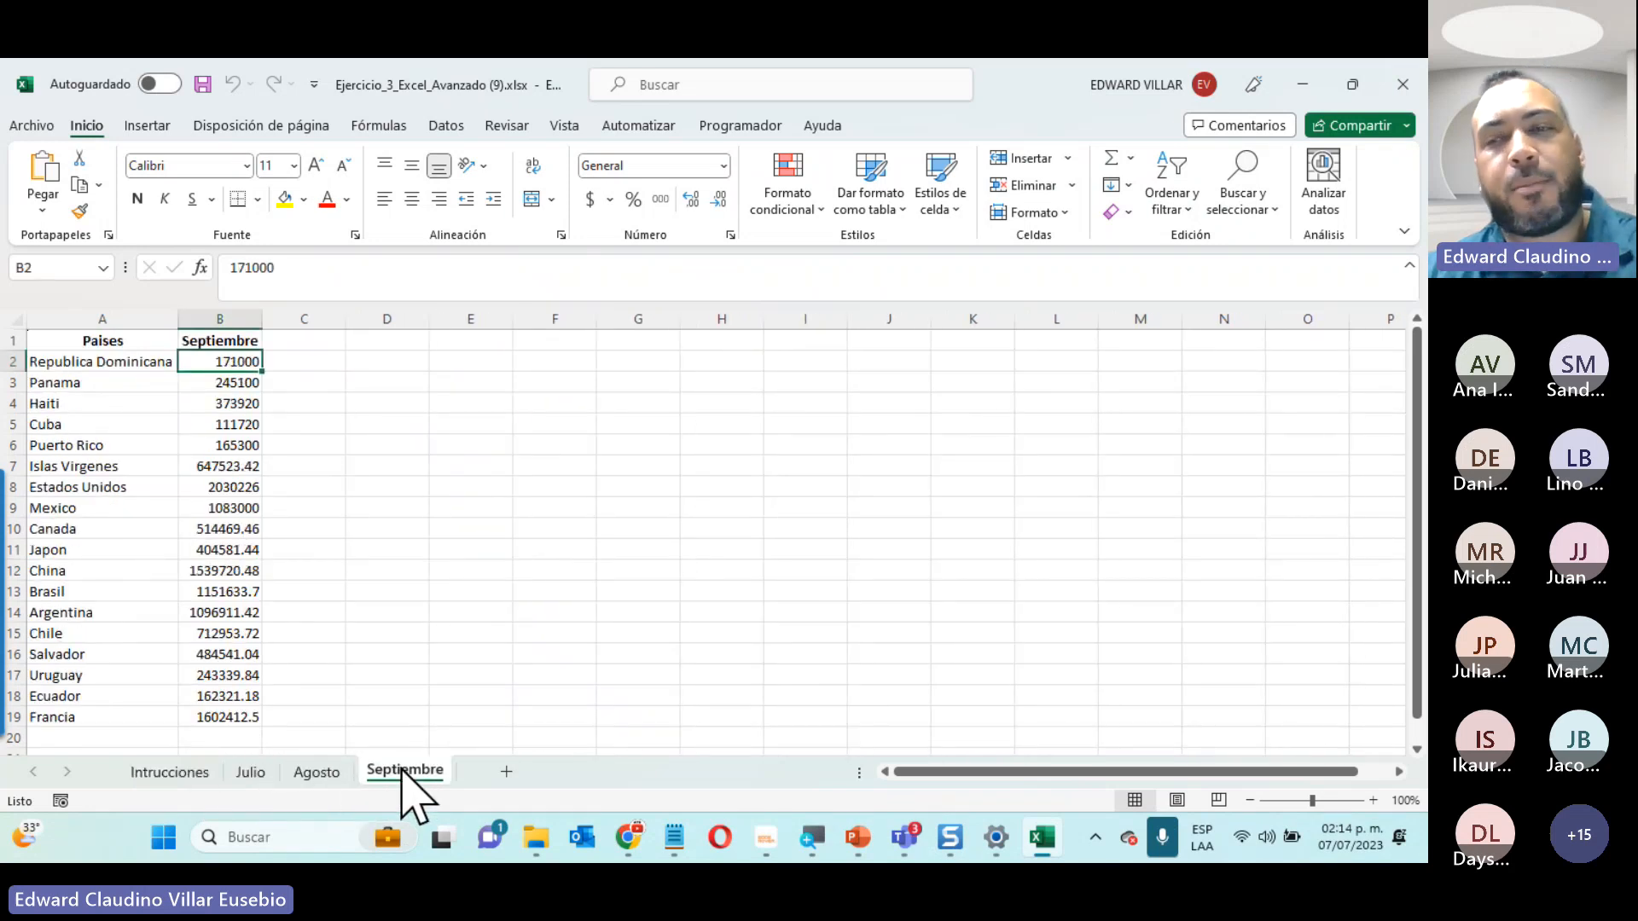
click(329, 778)
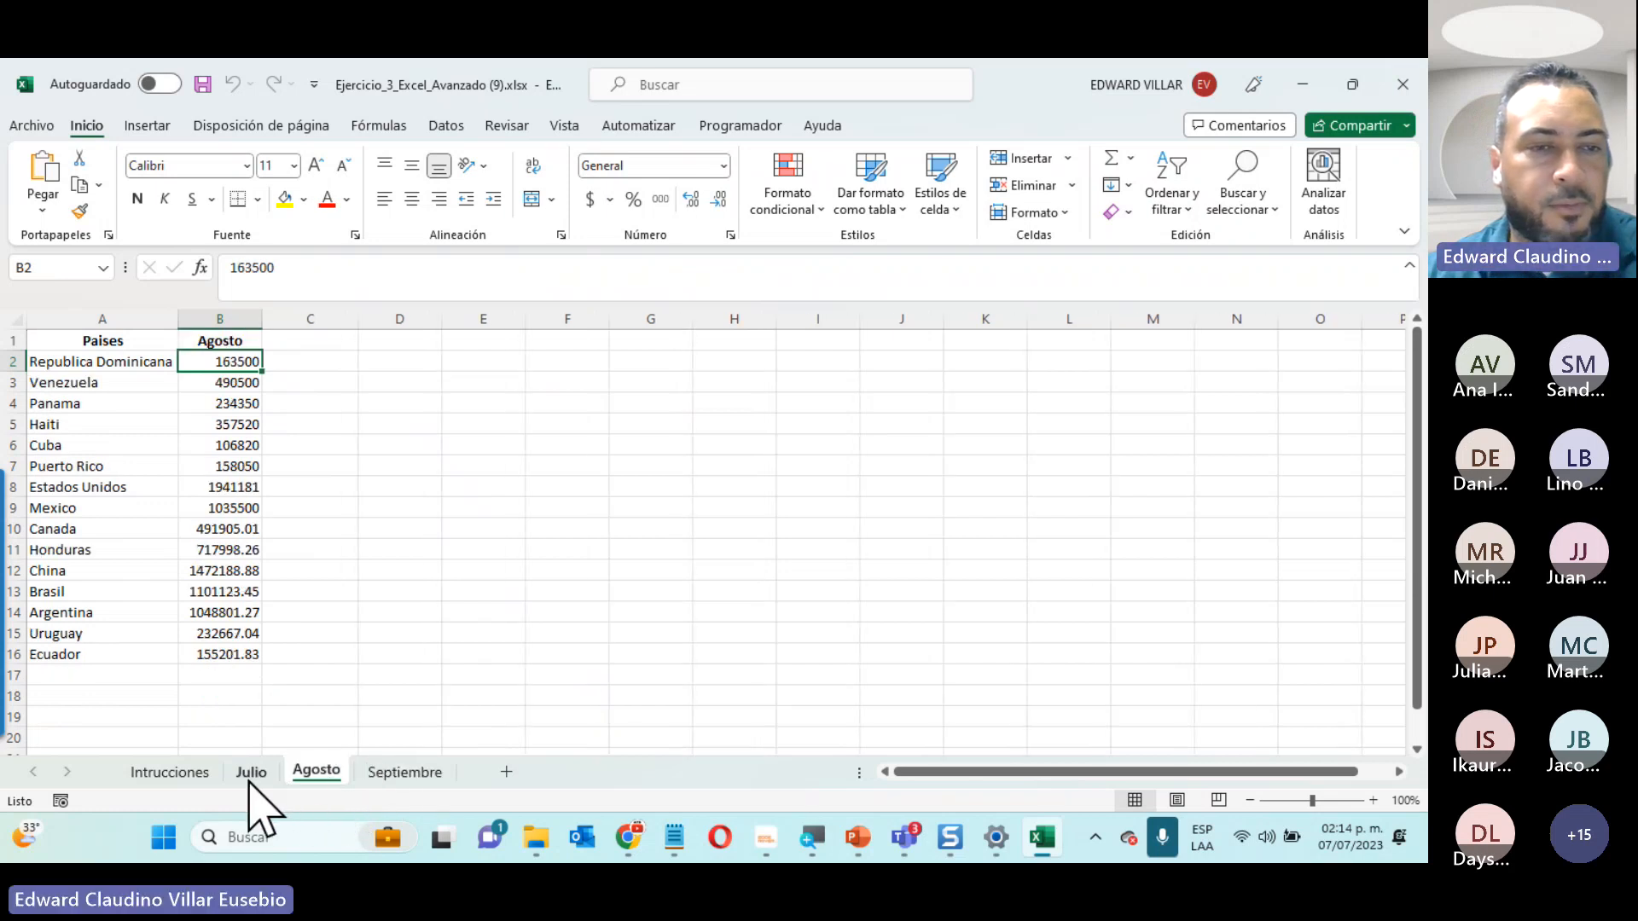
click(250, 774)
click(170, 772)
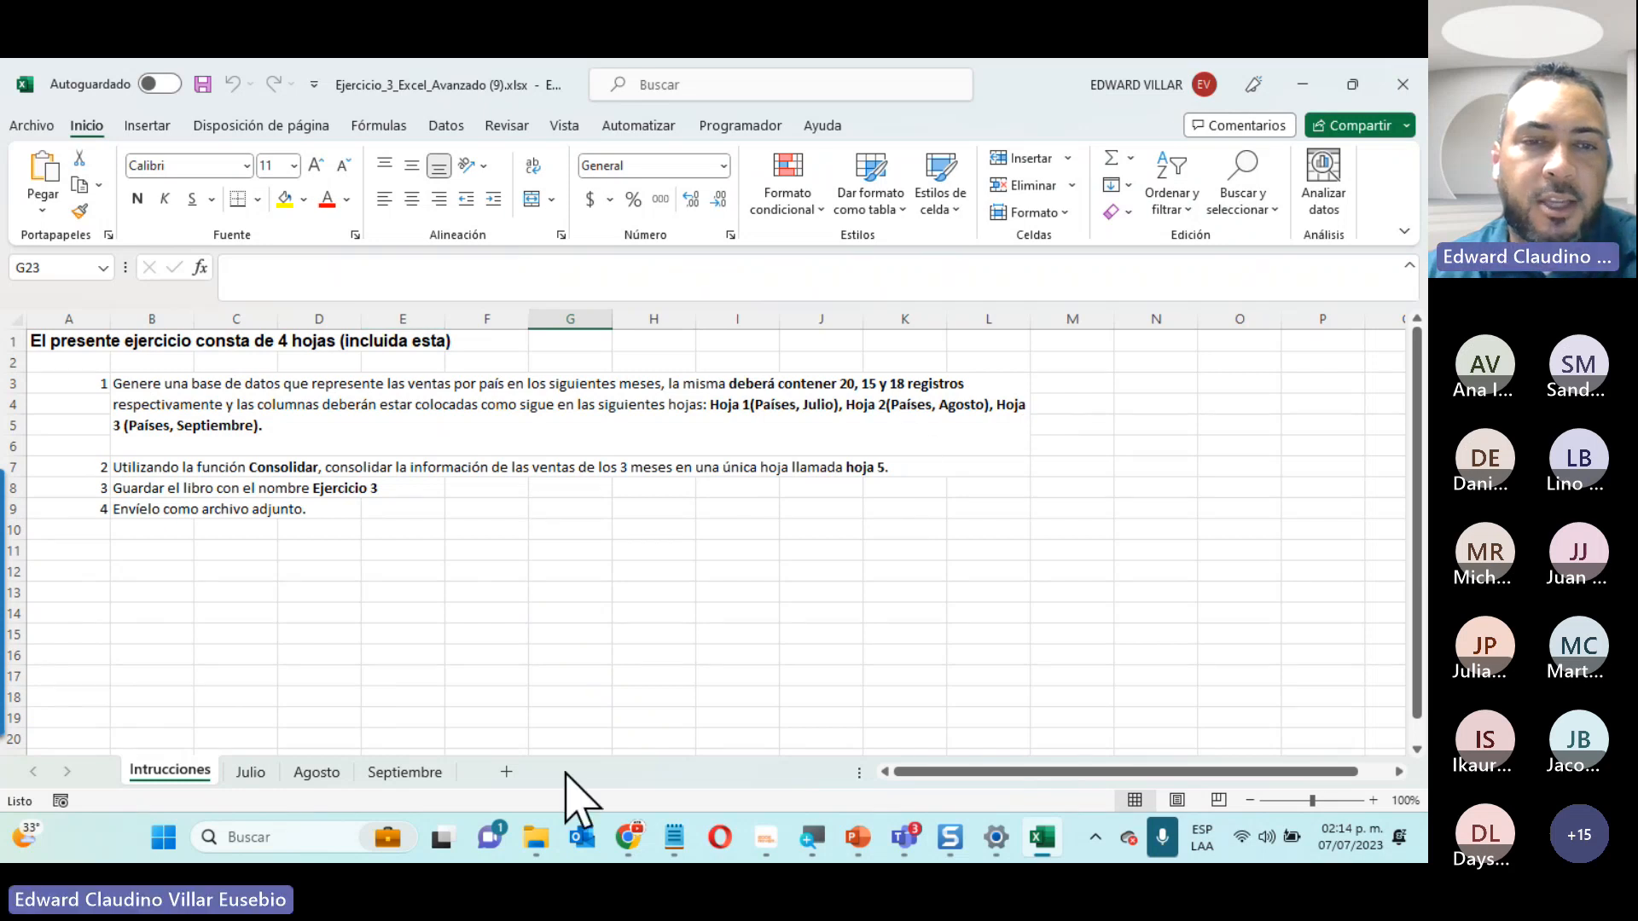
Add a new worksheet to the workbook and move it behind the Septiembre sheet
click(507, 772)
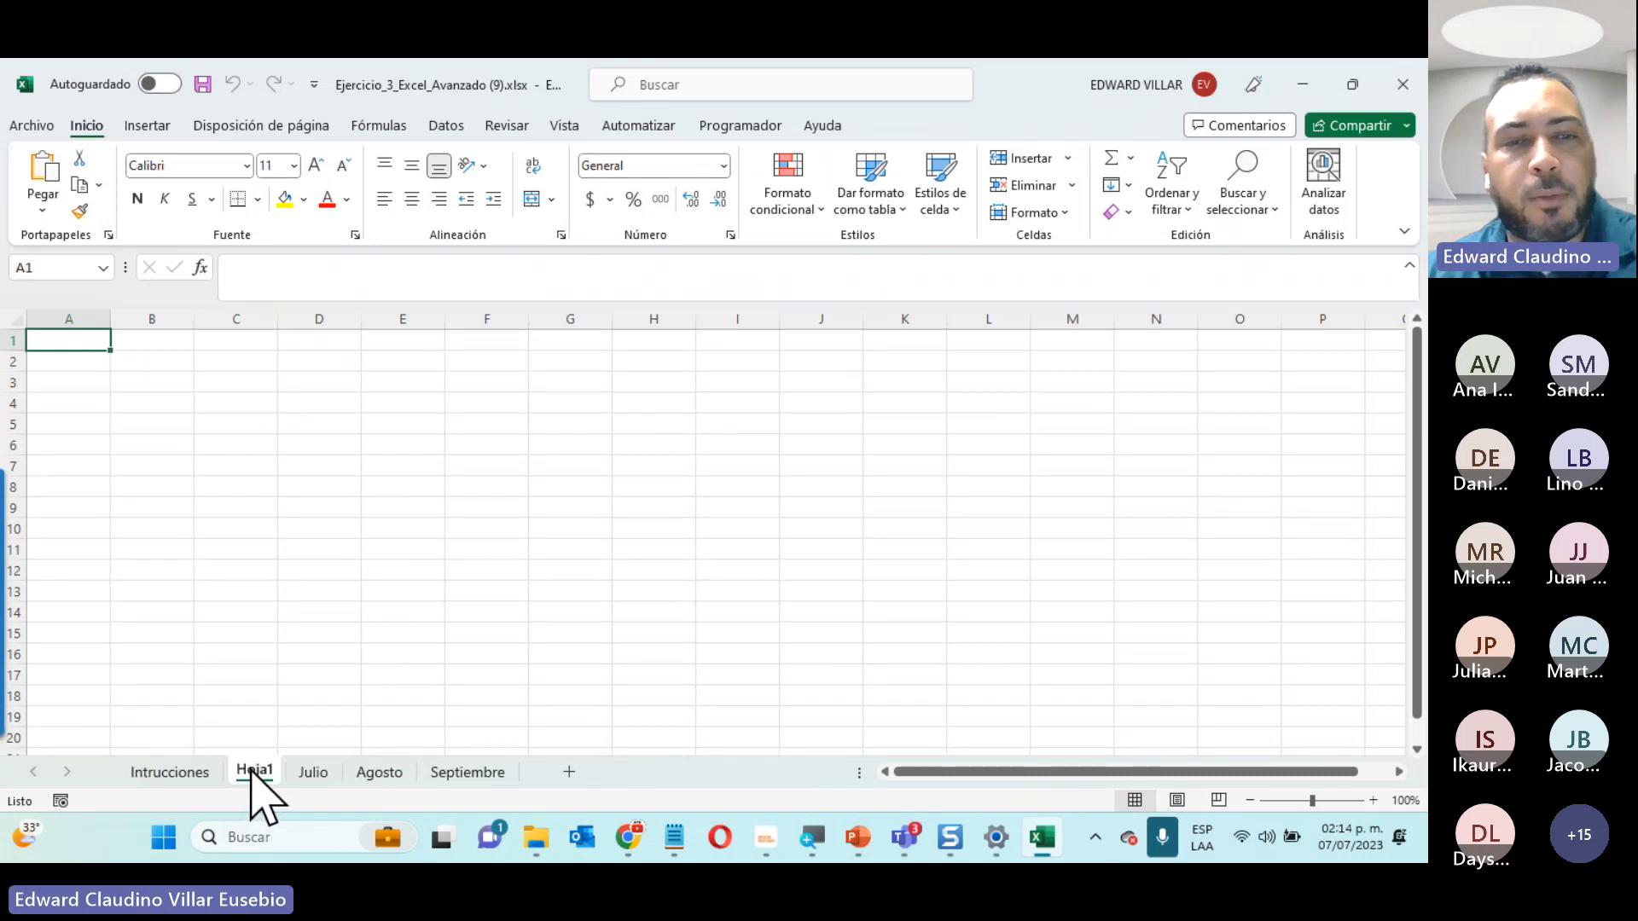
drag(247, 772, 529, 772)
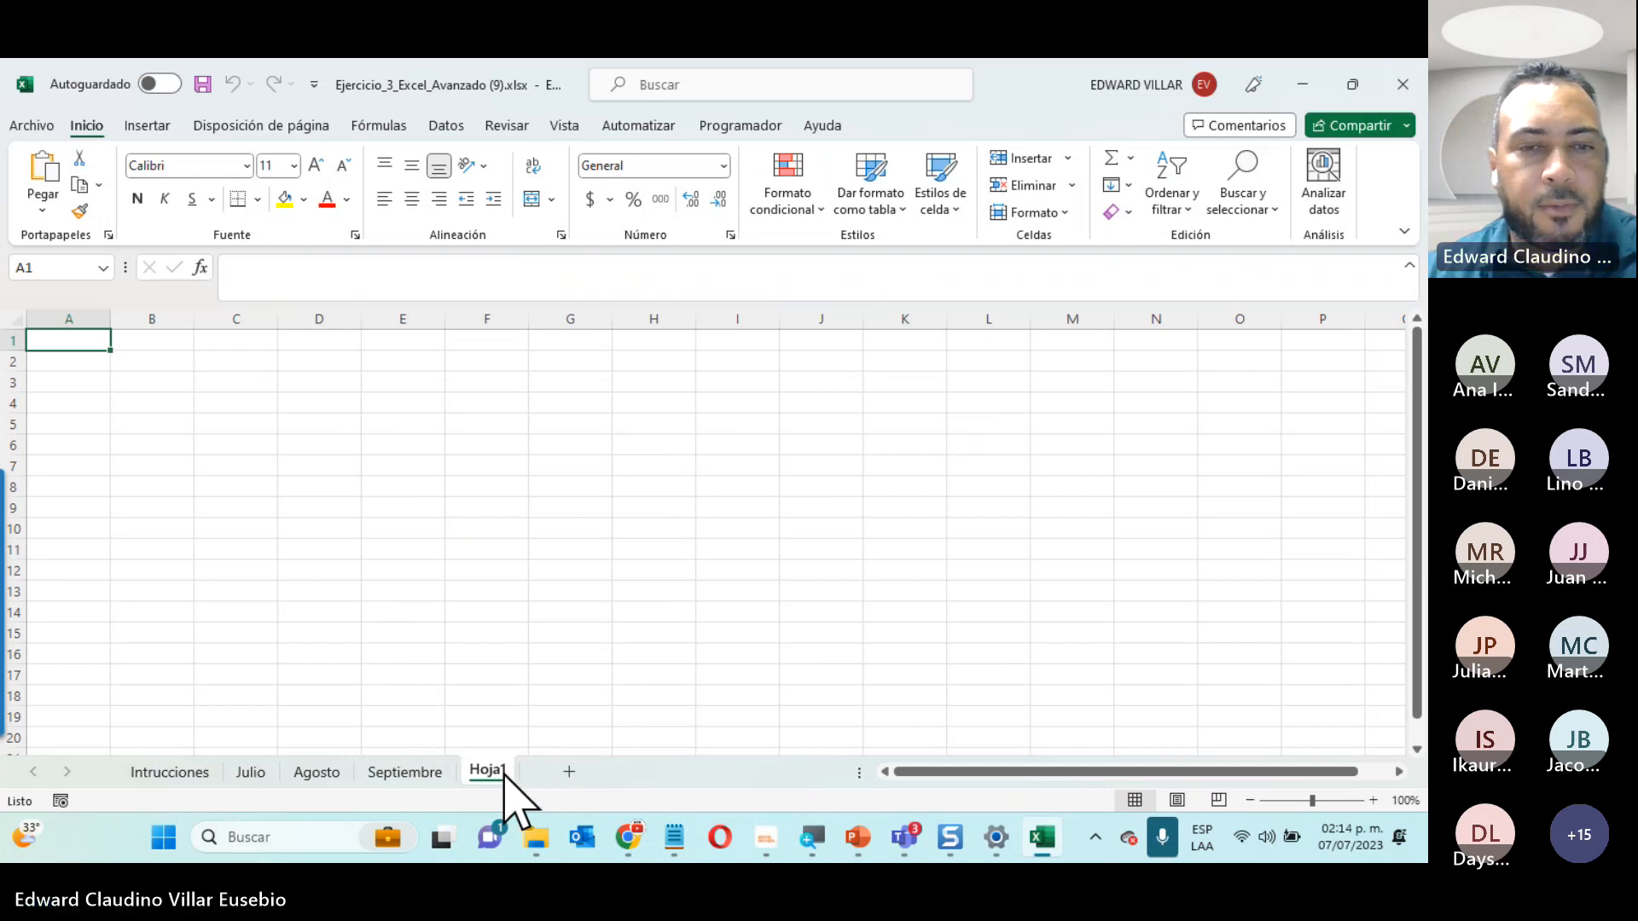
Rename the new worksheet as Hoja5
right_click(505, 772)
click(592, 519)
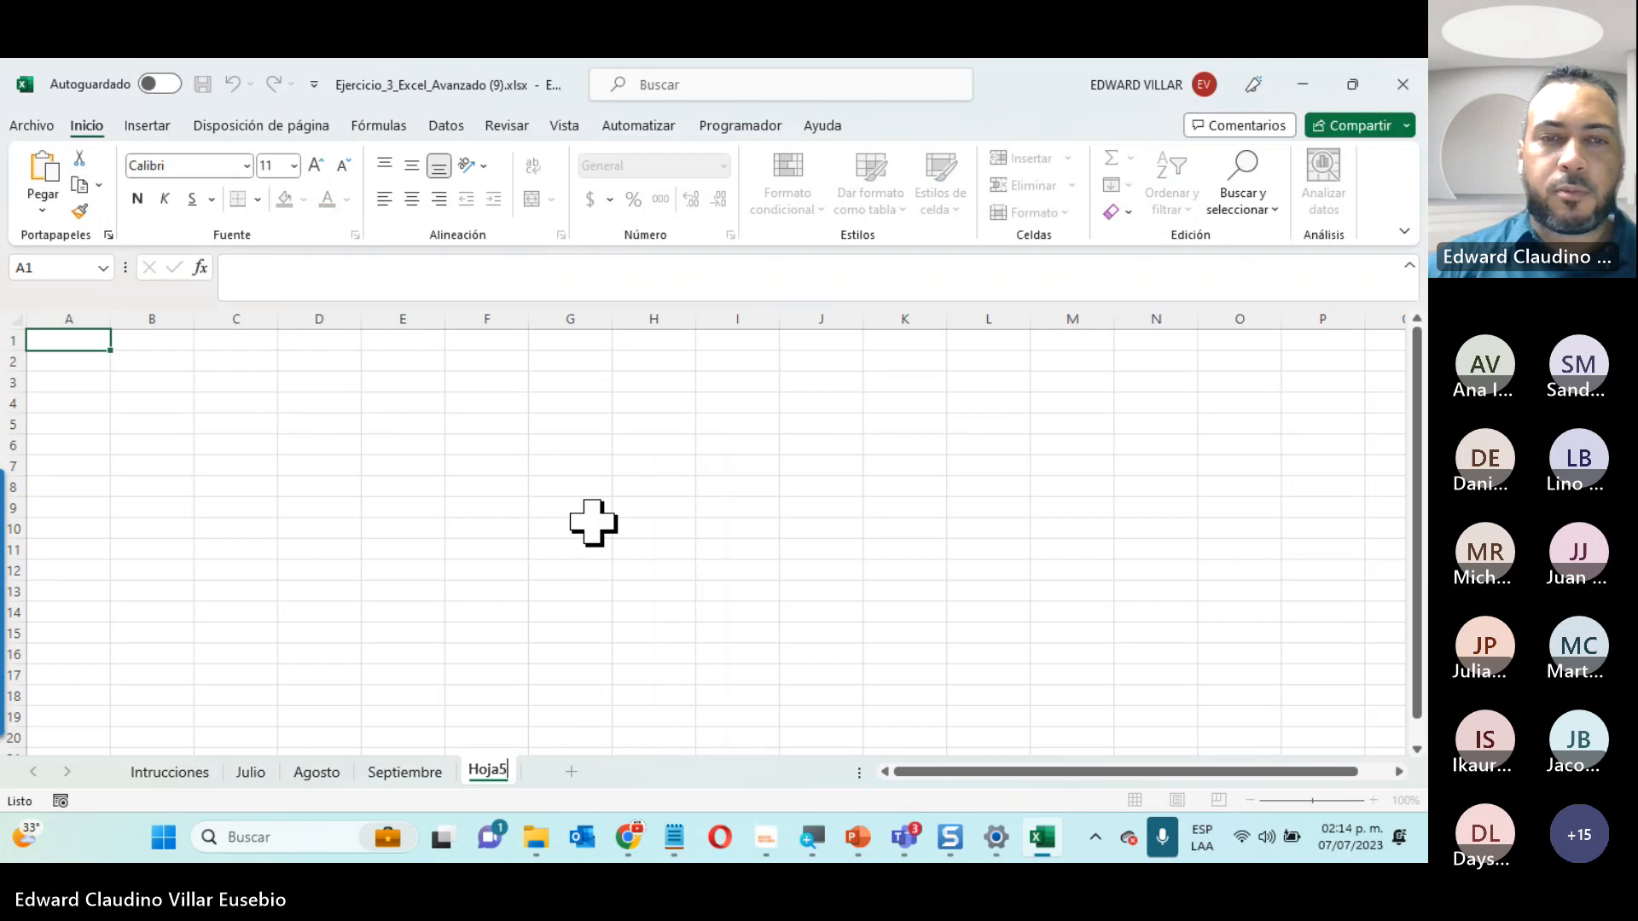
text(Hoja5)
key(Return)
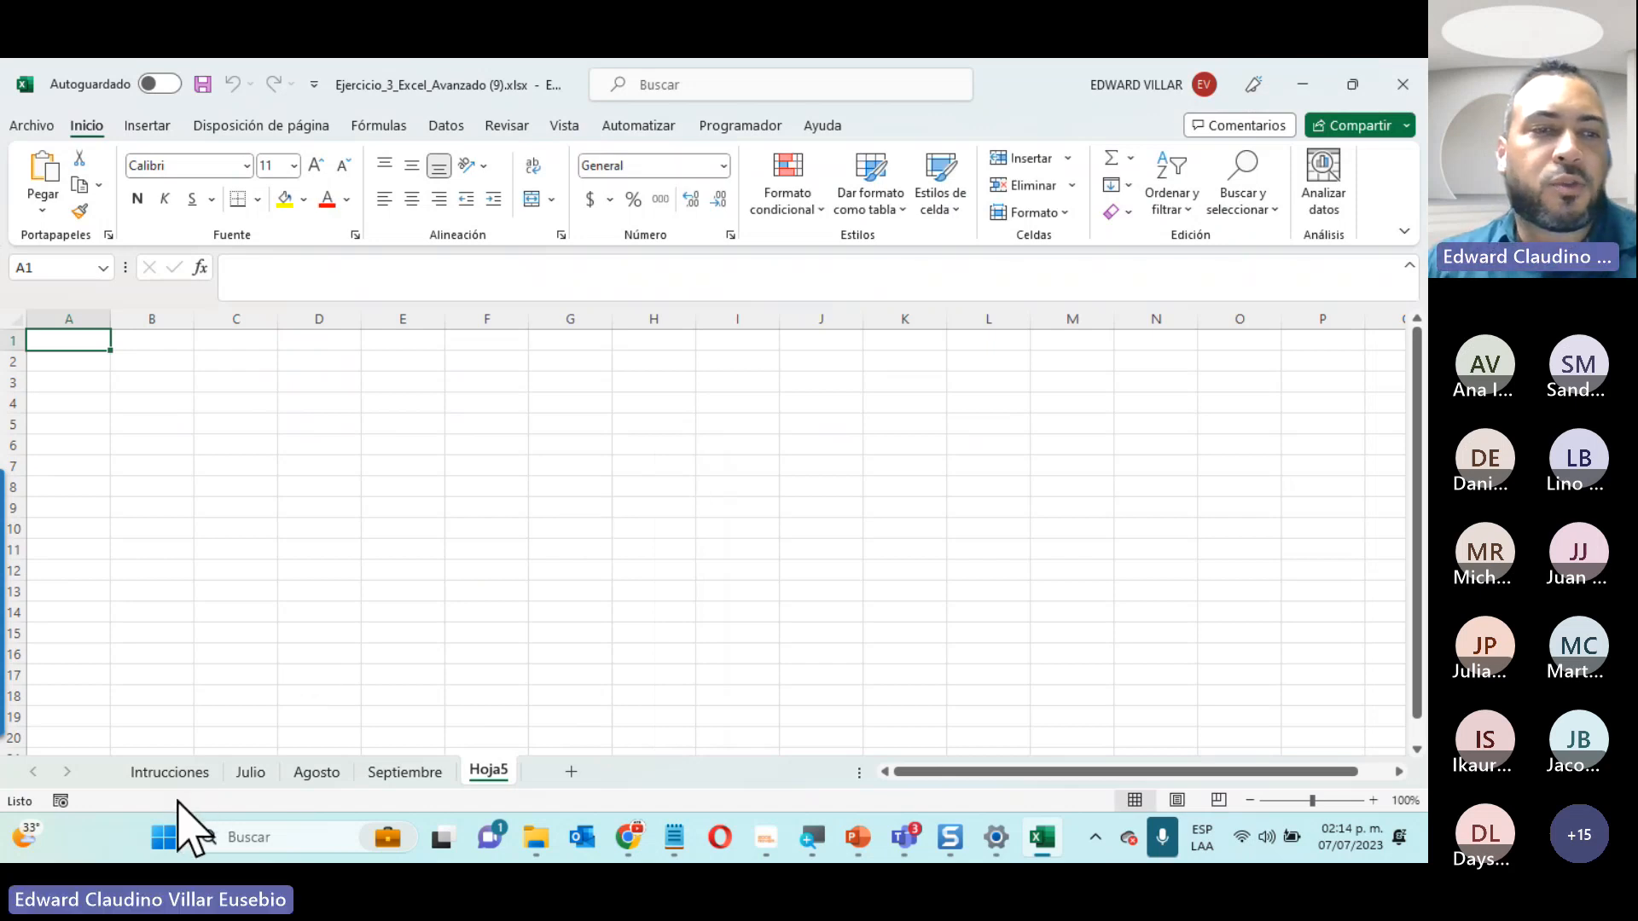
Reread the exercise instructions and compare the country lists on the Julio, Agosto and Septiembre sheets, including Venezuela's row in Agosto
click(180, 772)
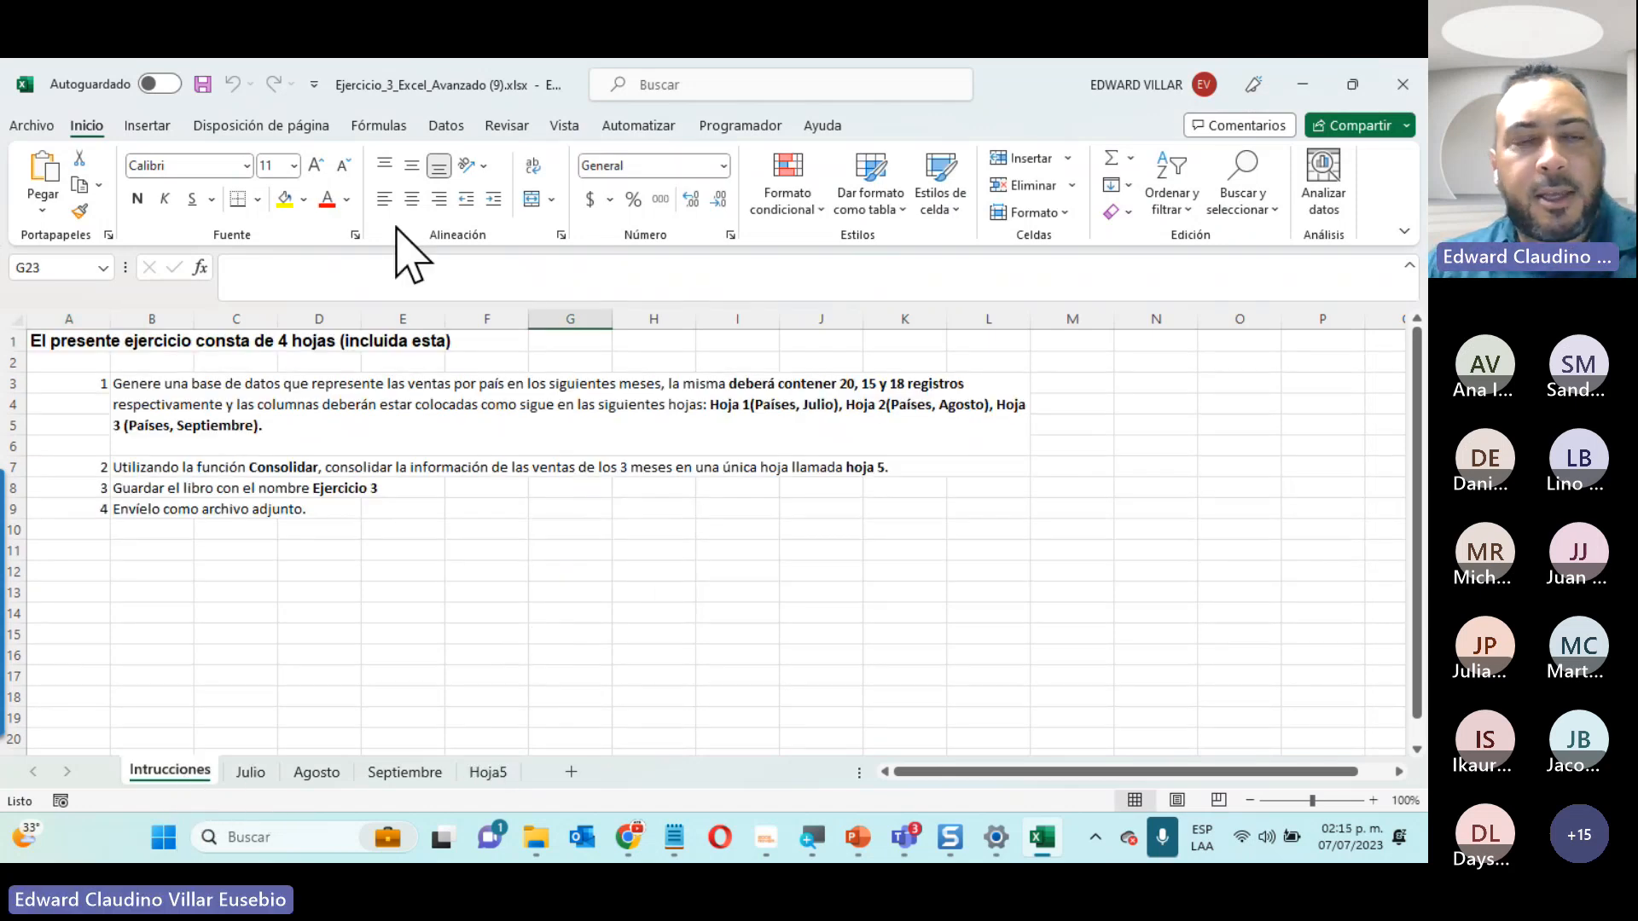
click(251, 773)
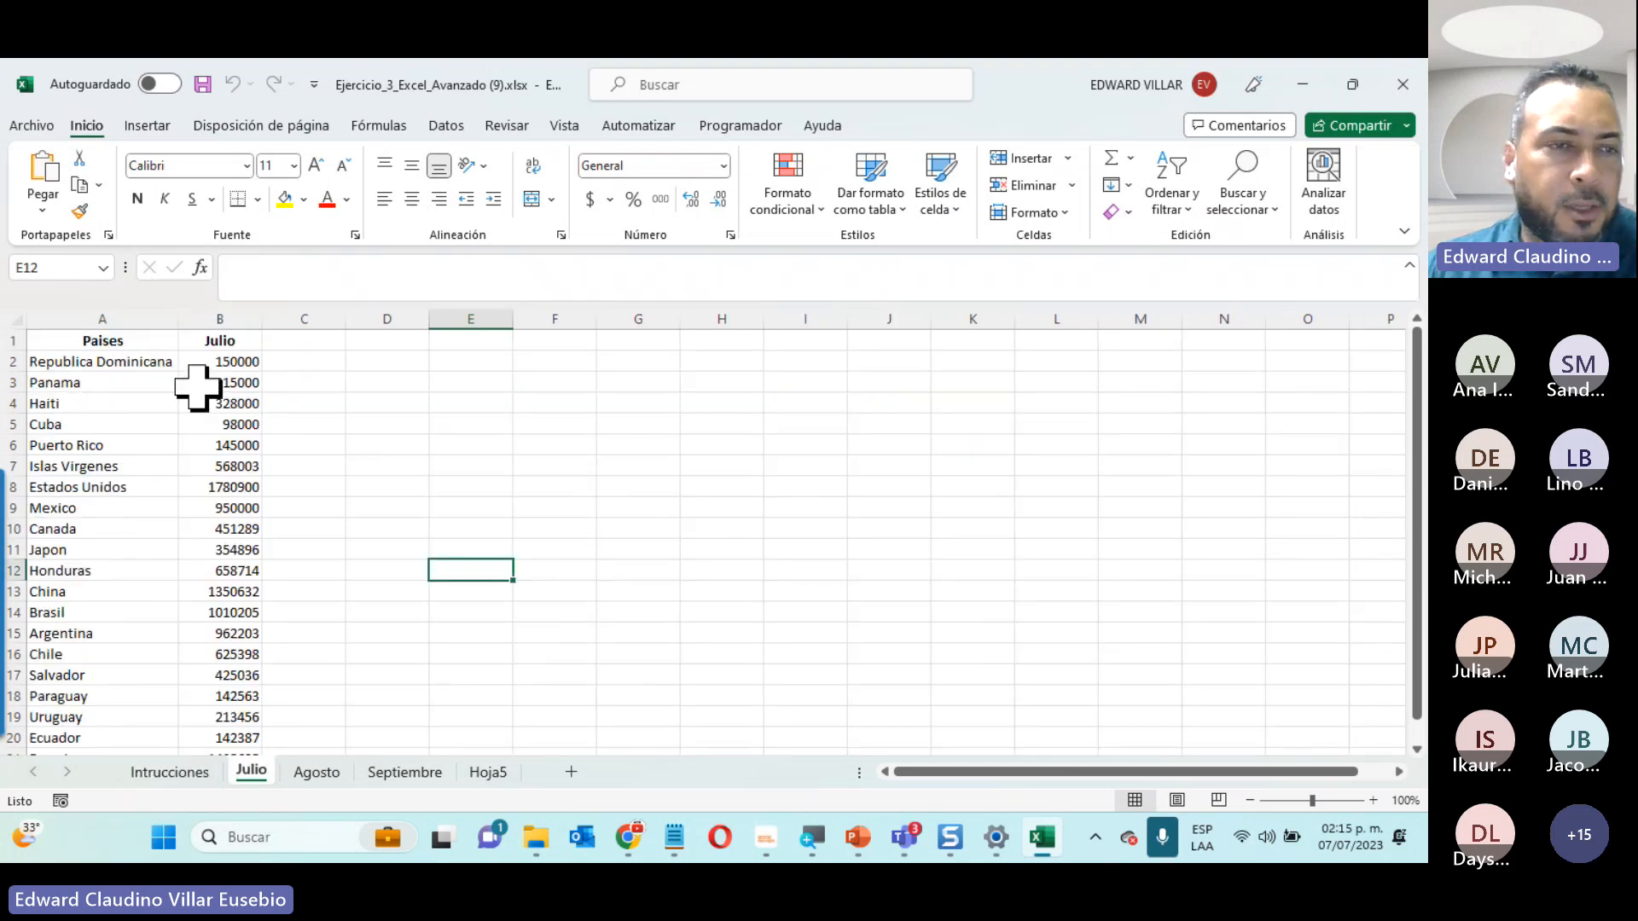
scroll(167, 544, down, 2)
scroll(167, 561, up, 2)
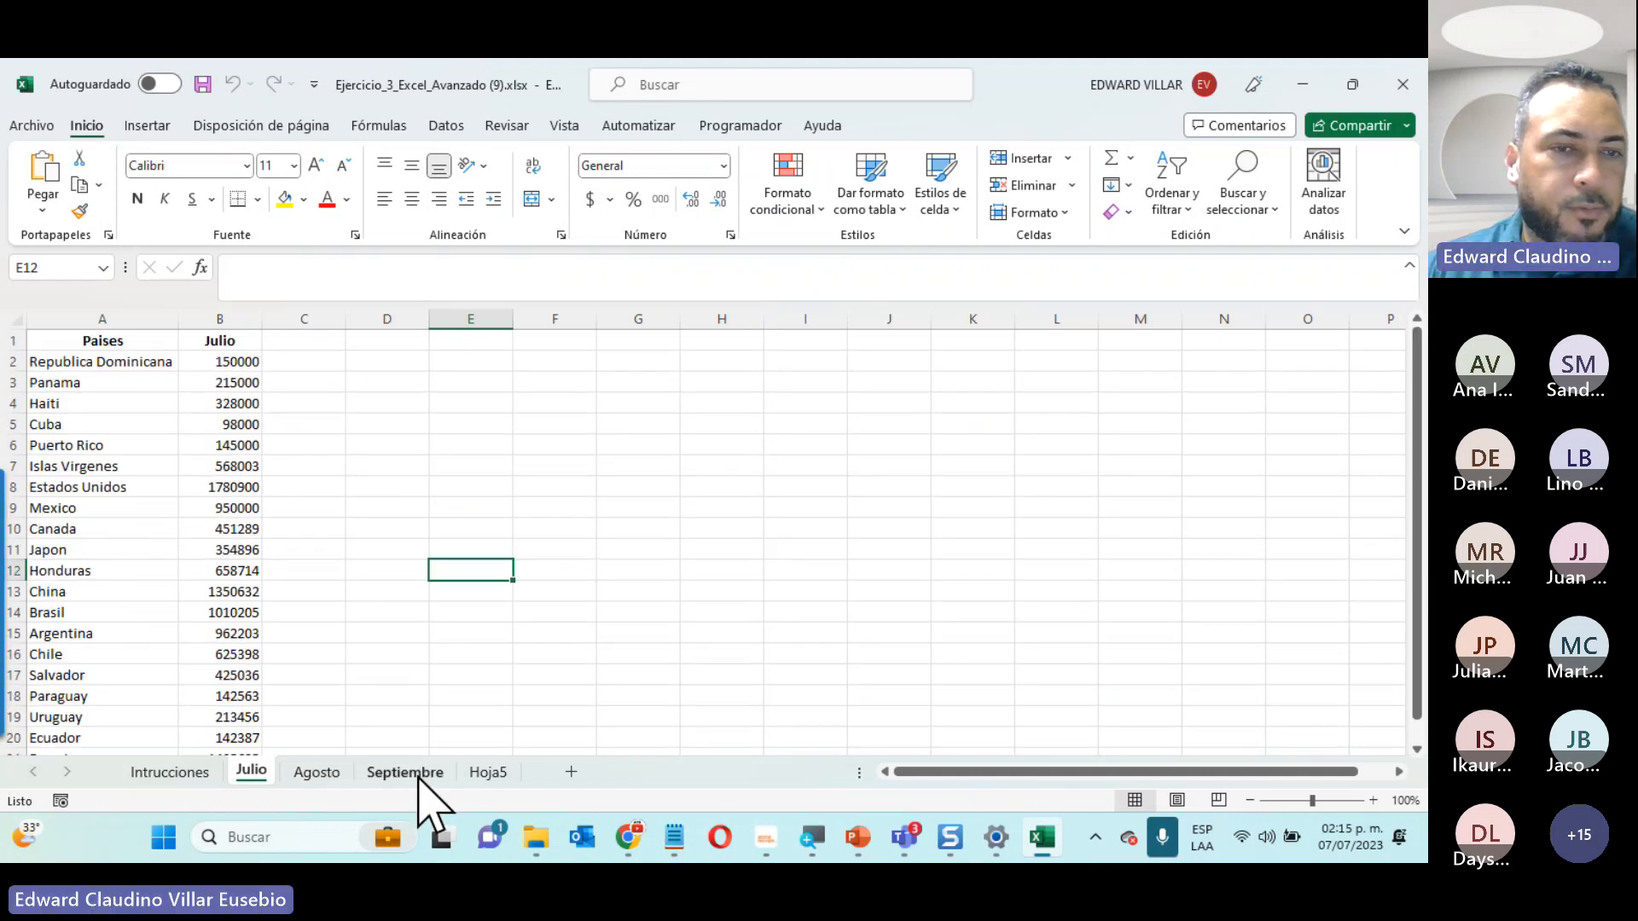
click(315, 773)
click(399, 773)
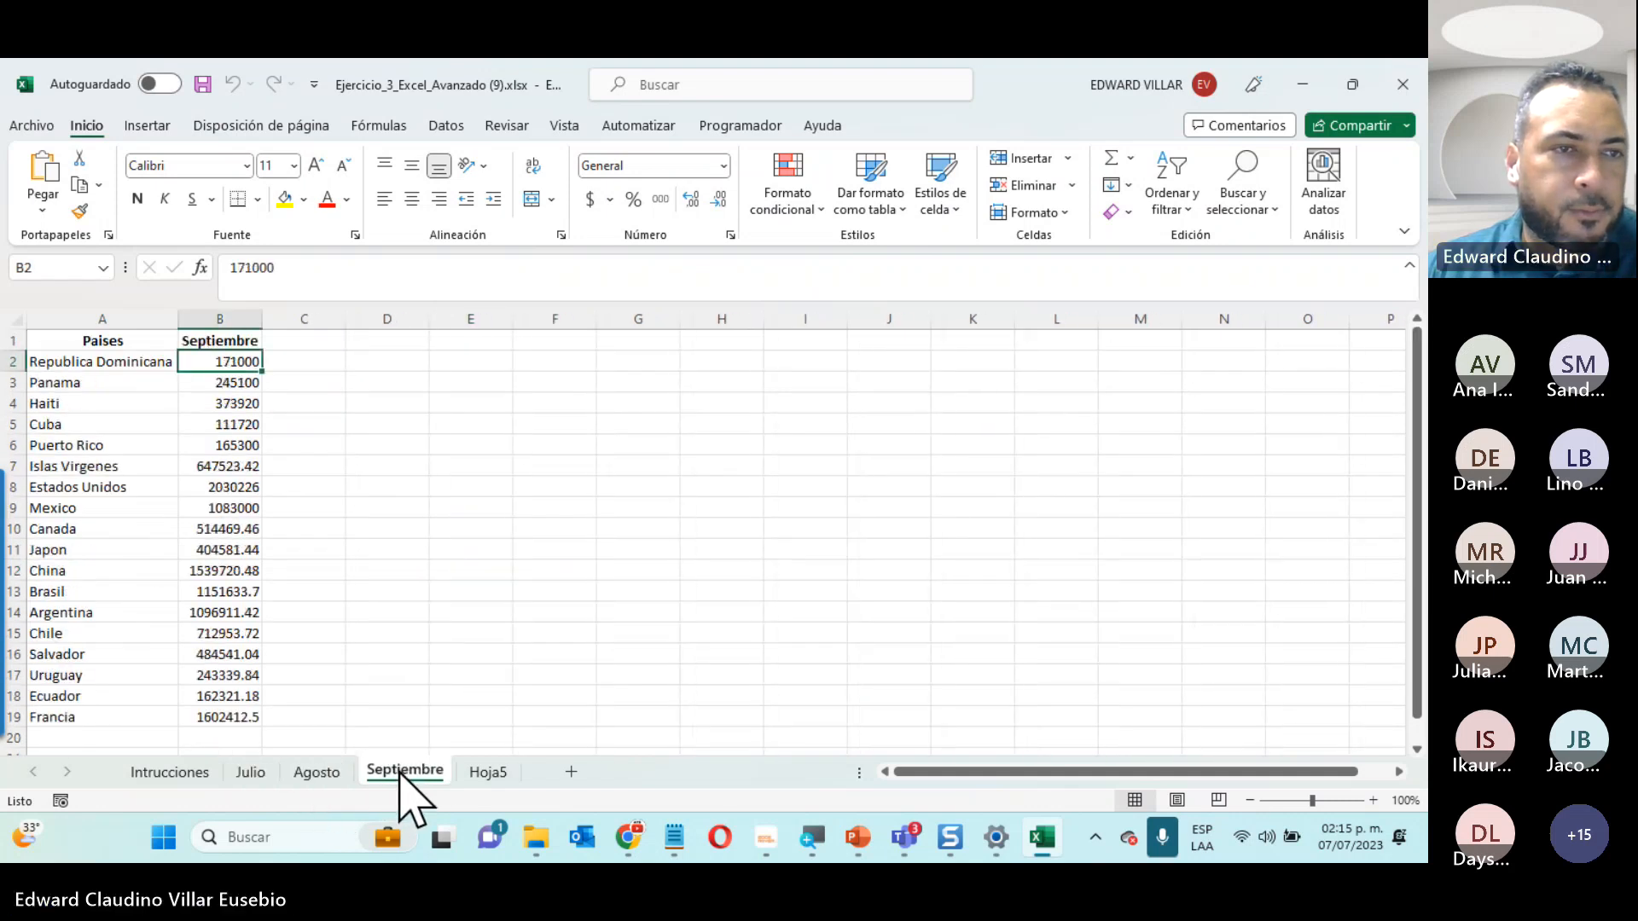
click(346, 772)
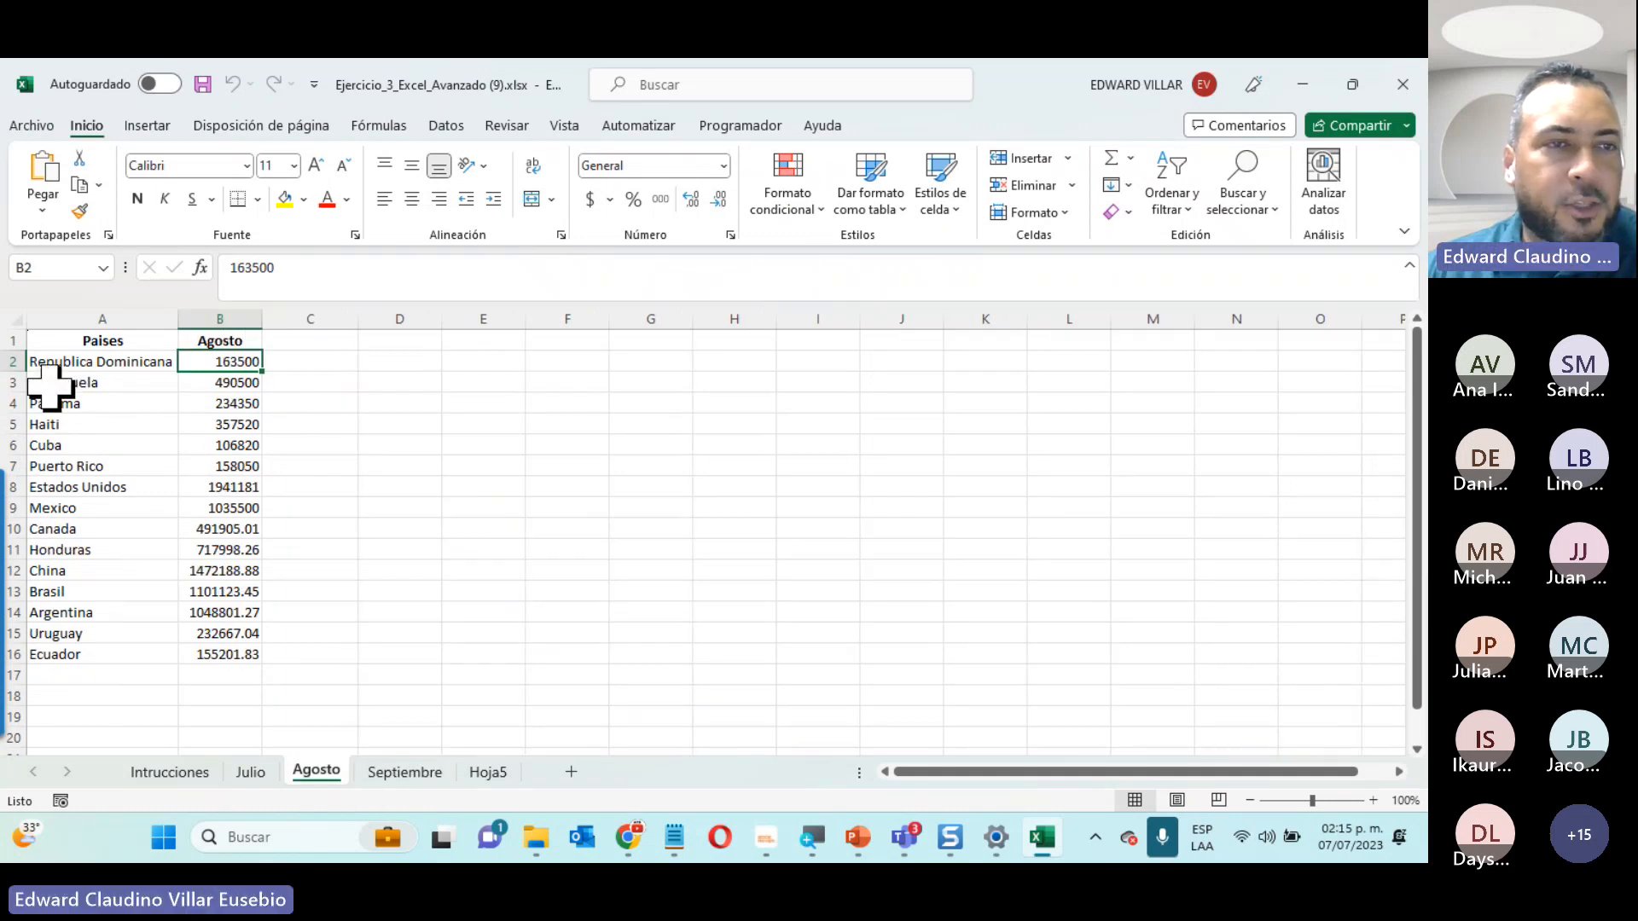
drag(50, 387, 234, 380)
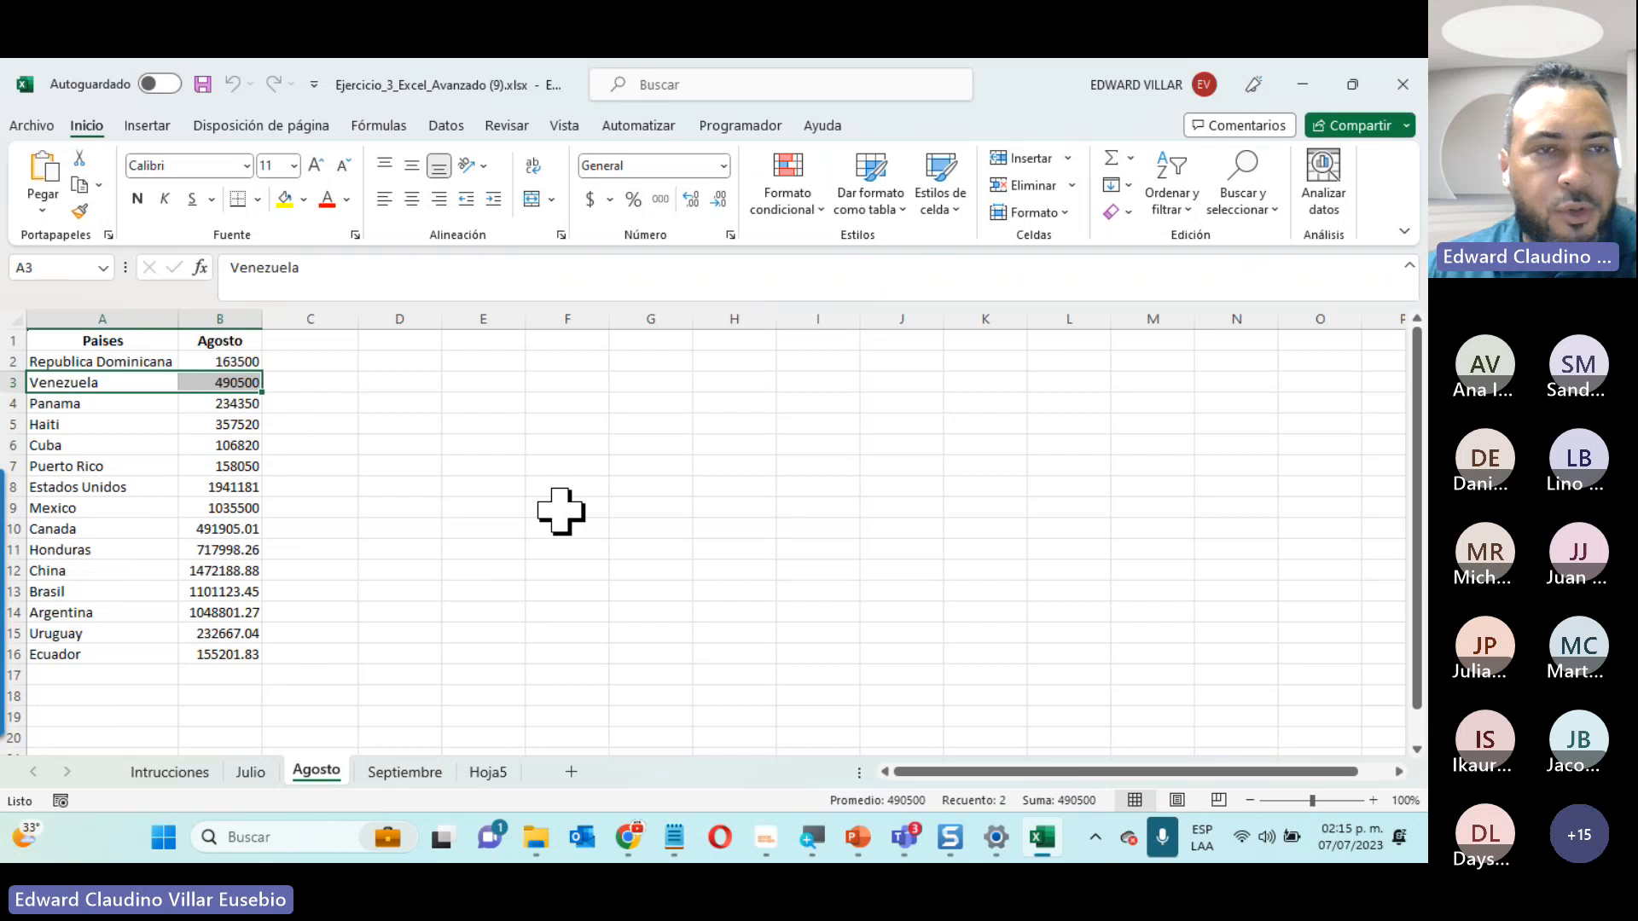
click(426, 777)
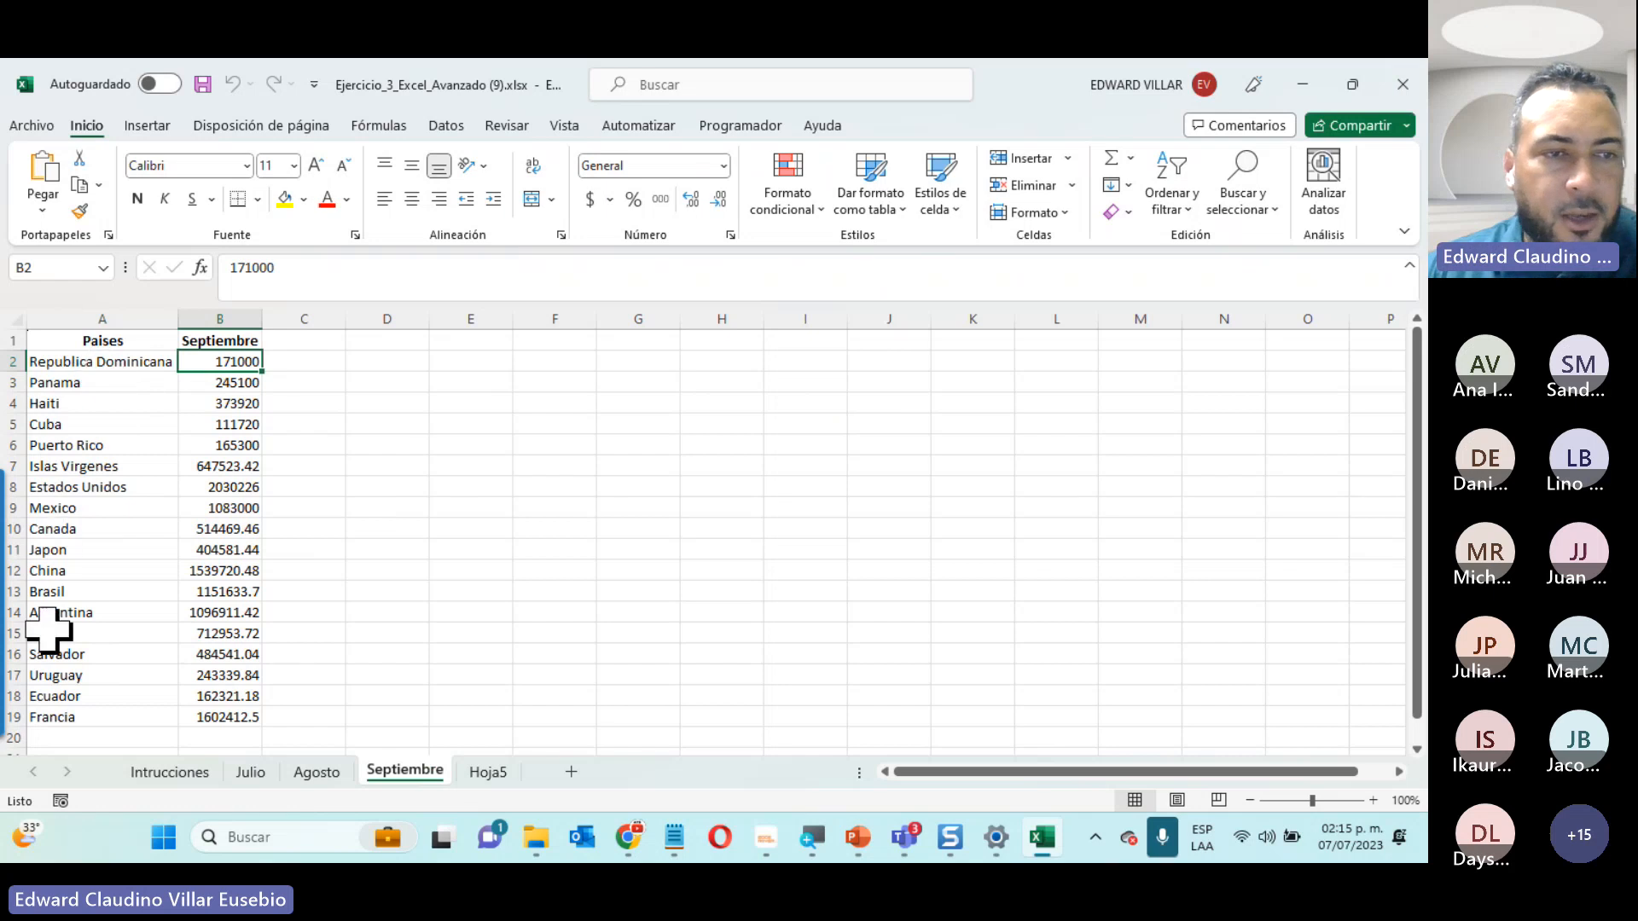
Examine the full country list on the Julio sheet, including its Paises column and its month header
click(265, 770)
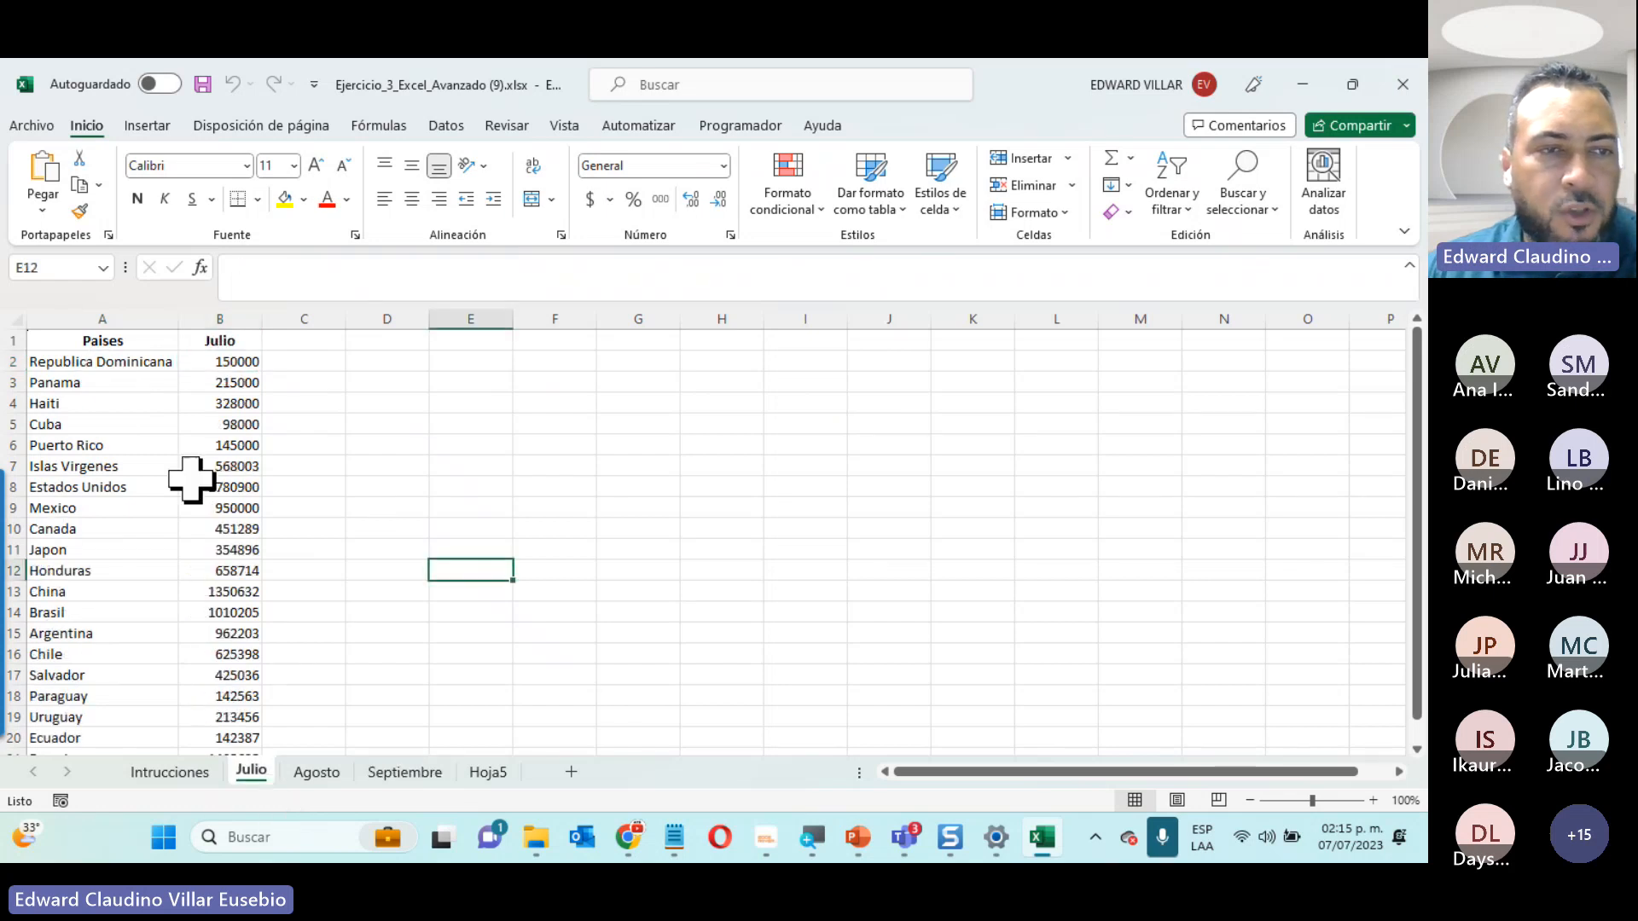
scroll(83, 405, down, 2)
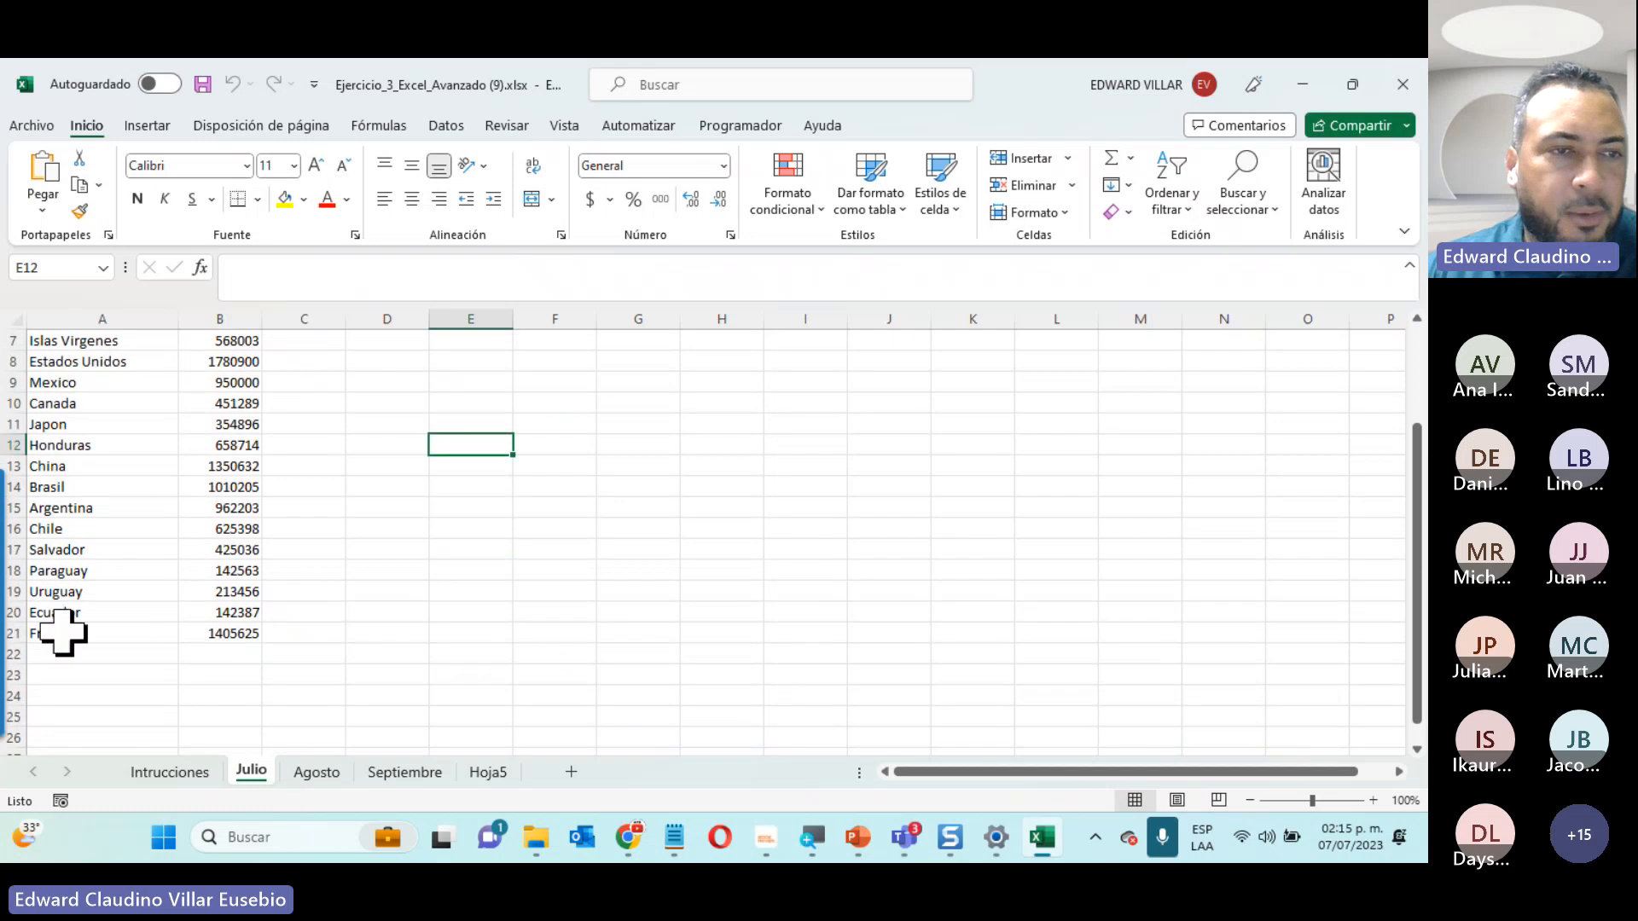
scroll(65, 636, up, 2)
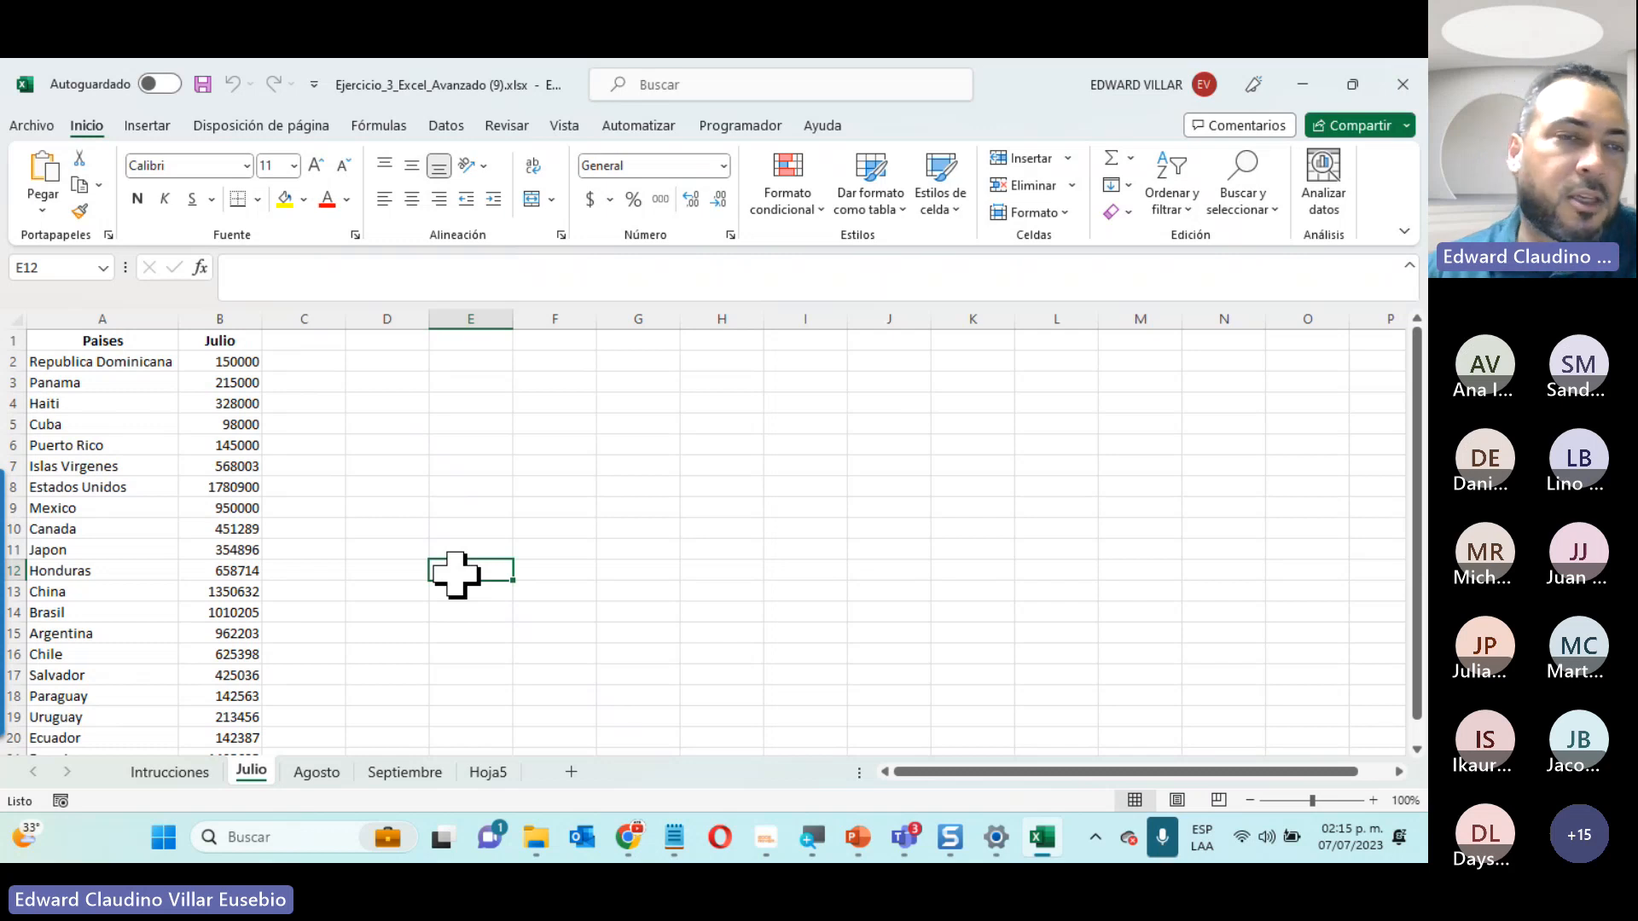
scroll(60, 400, down, 2)
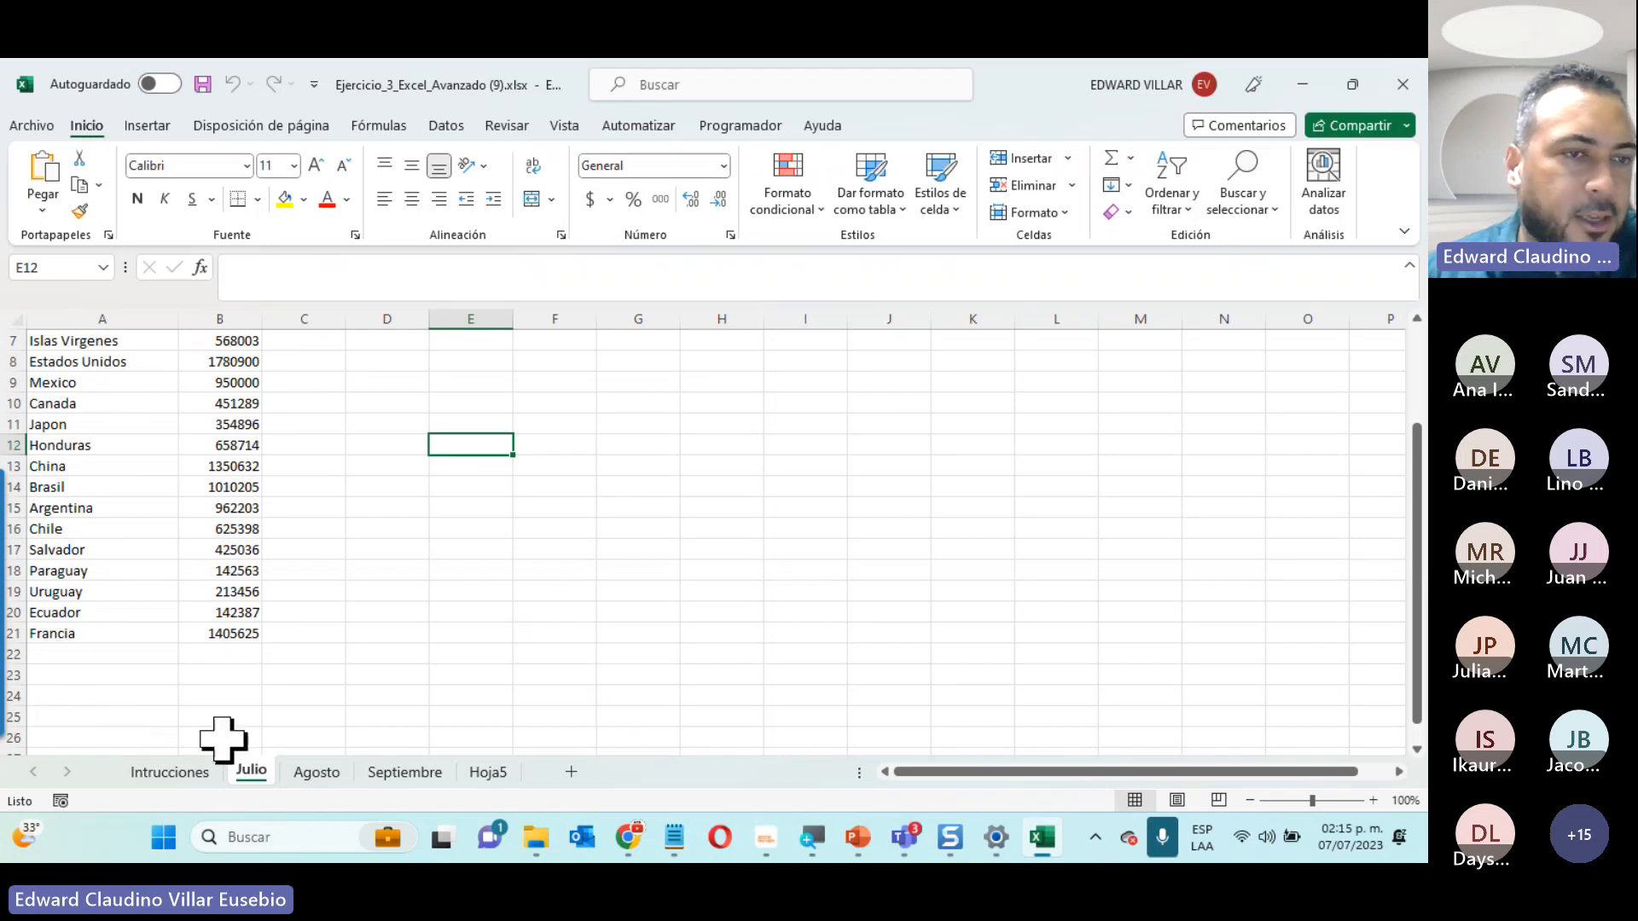
scroll(214, 738, up, 2)
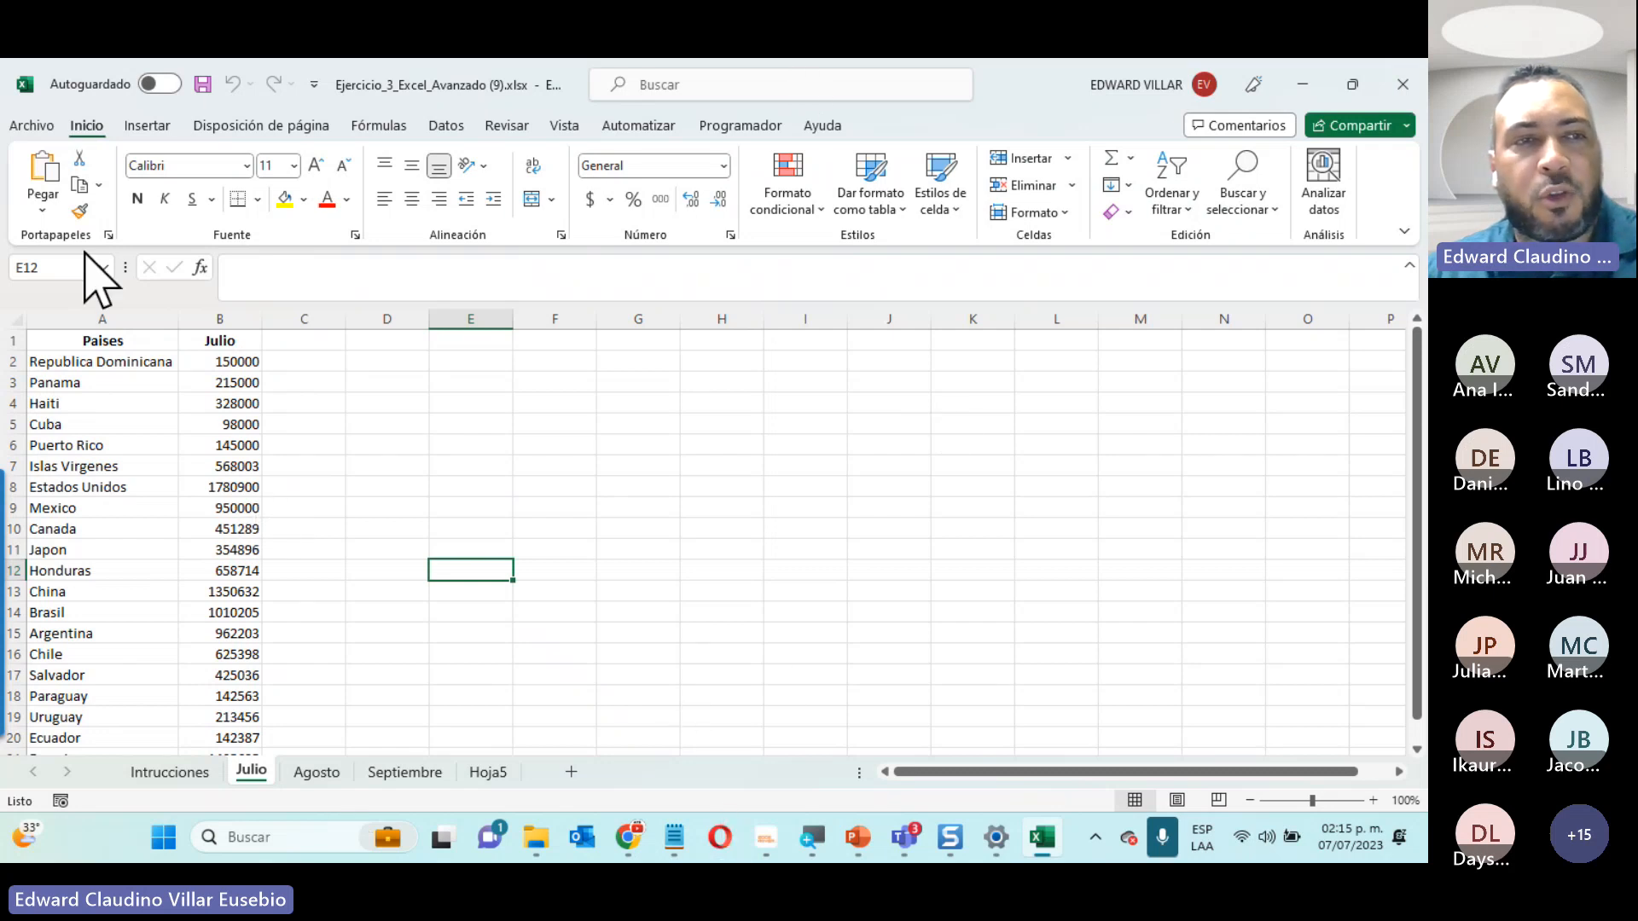
click(85, 334)
drag(85, 335, 110, 735)
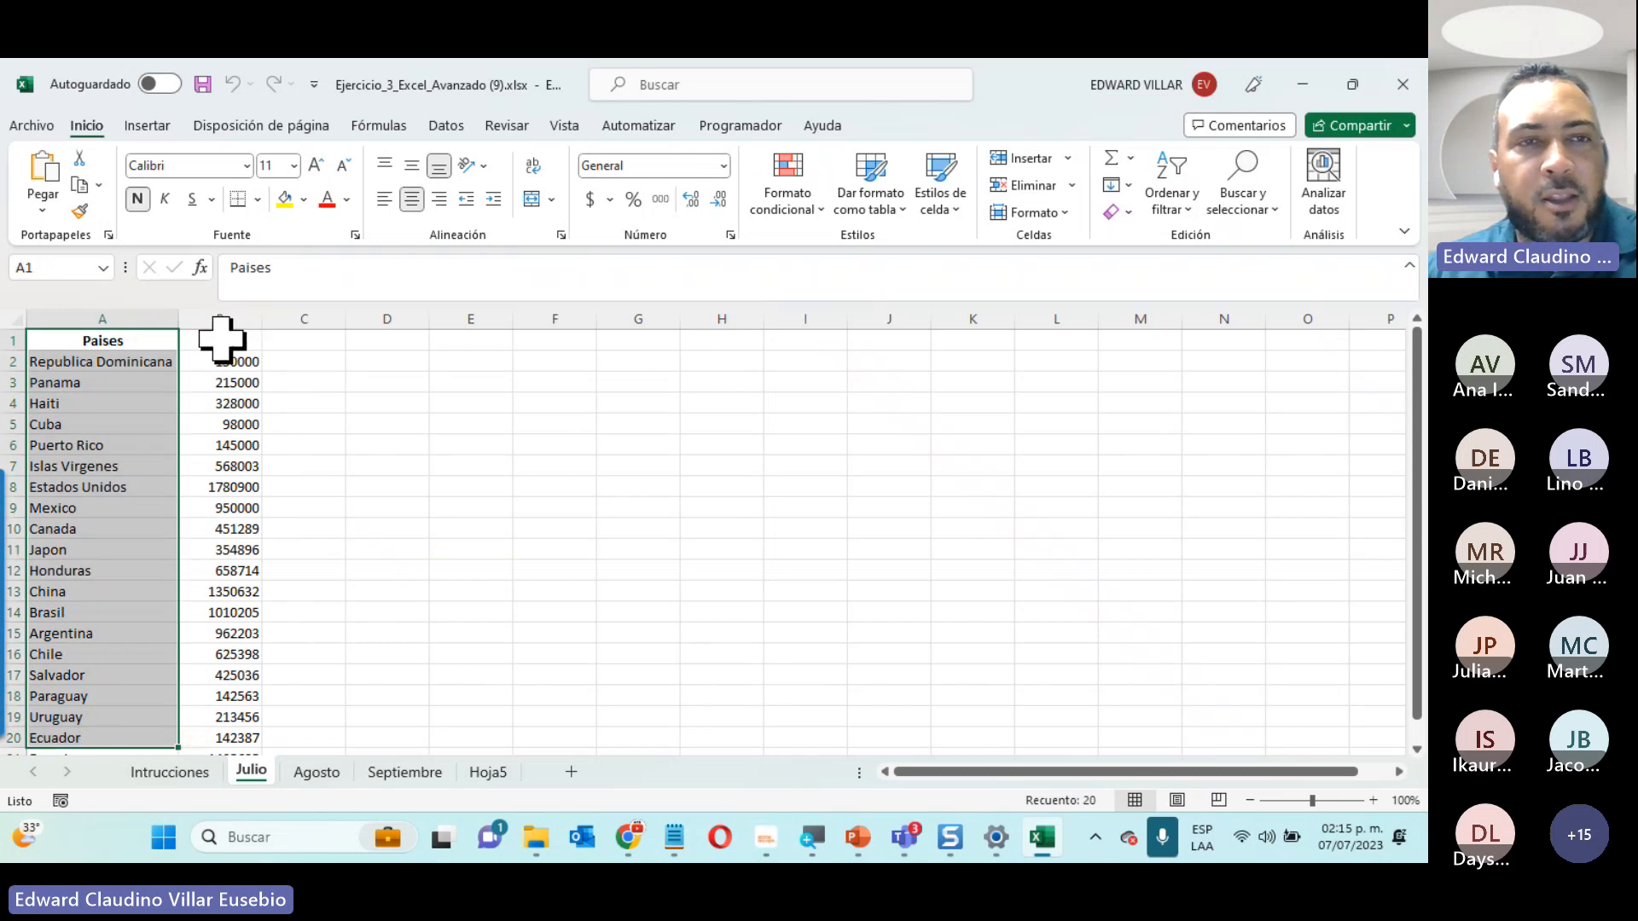
drag(219, 340, 384, 351)
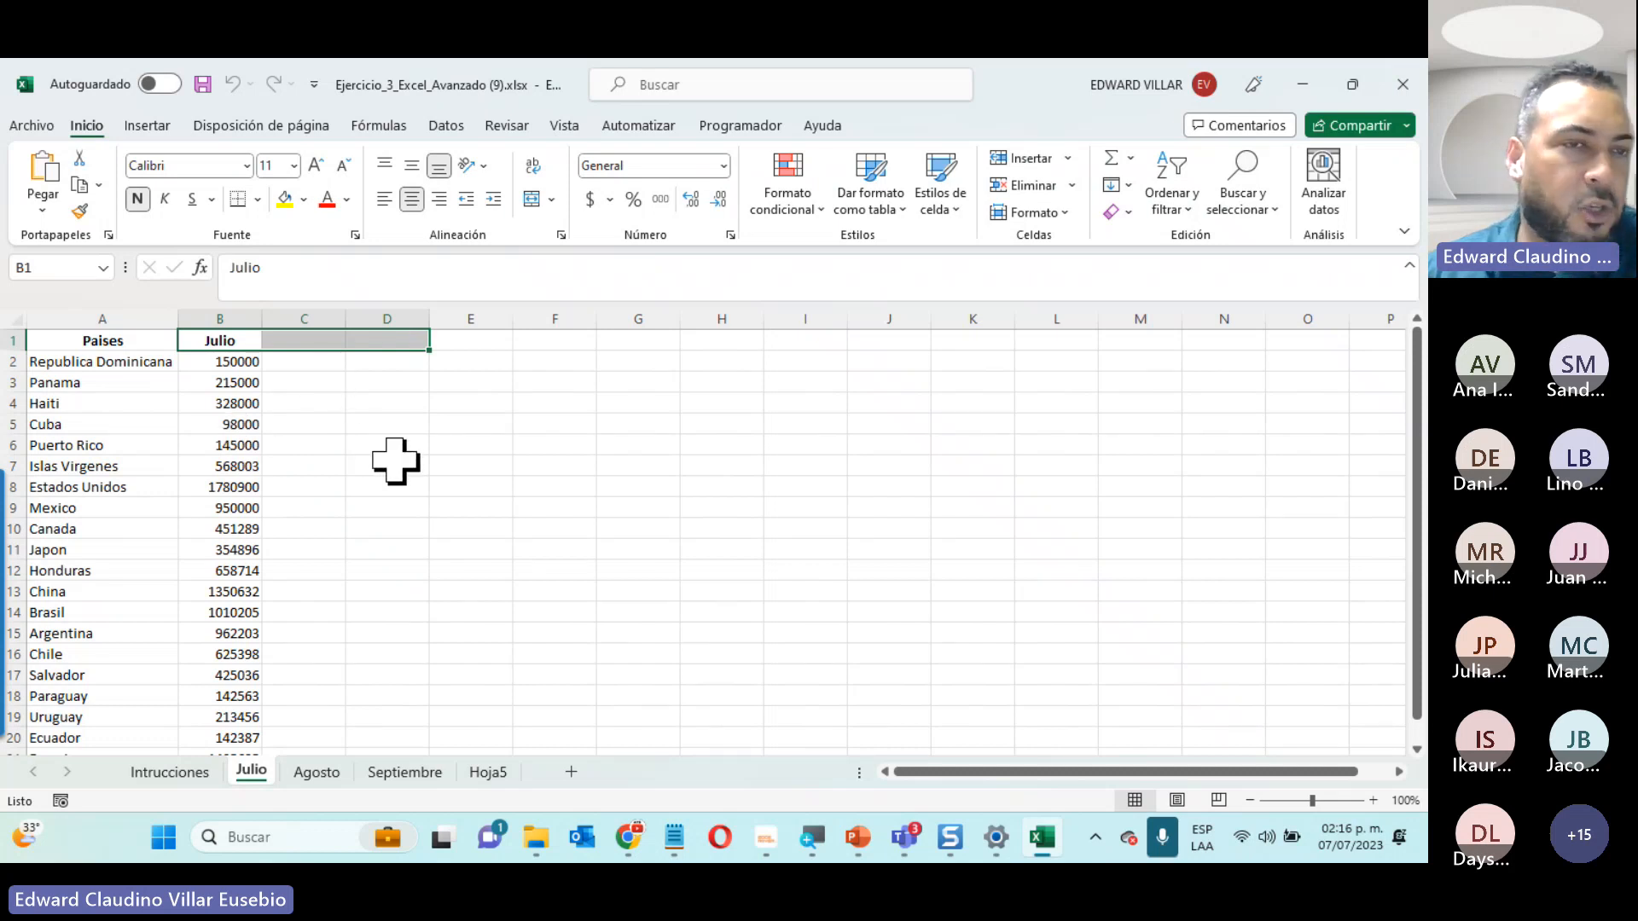
scroll(830, 551, down, 2)
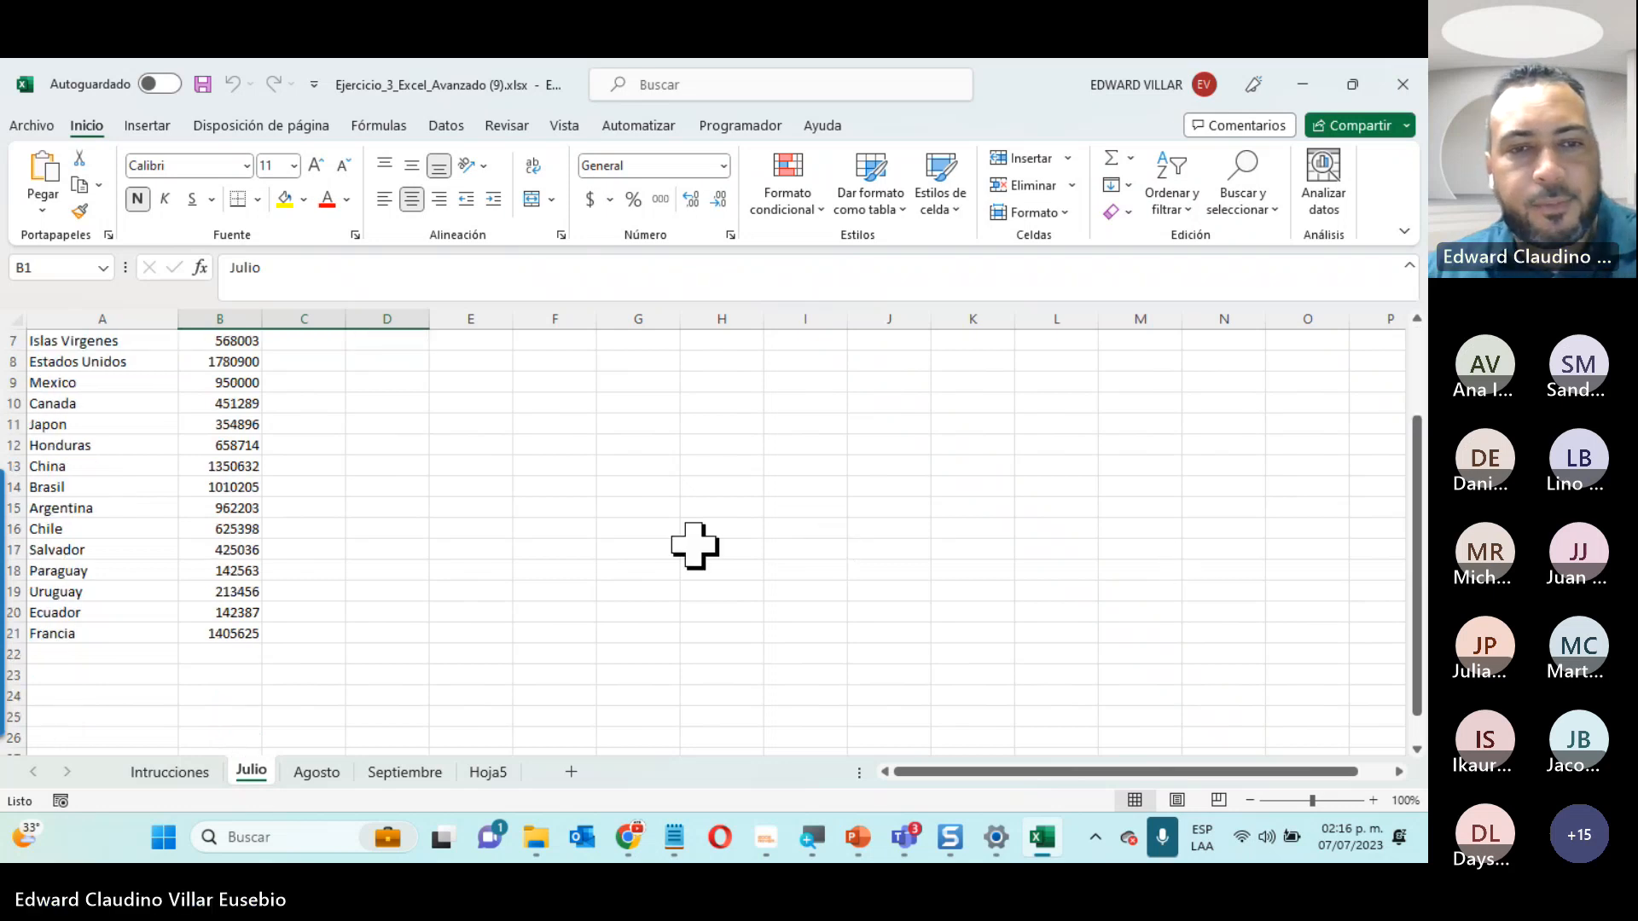
click(1058, 466)
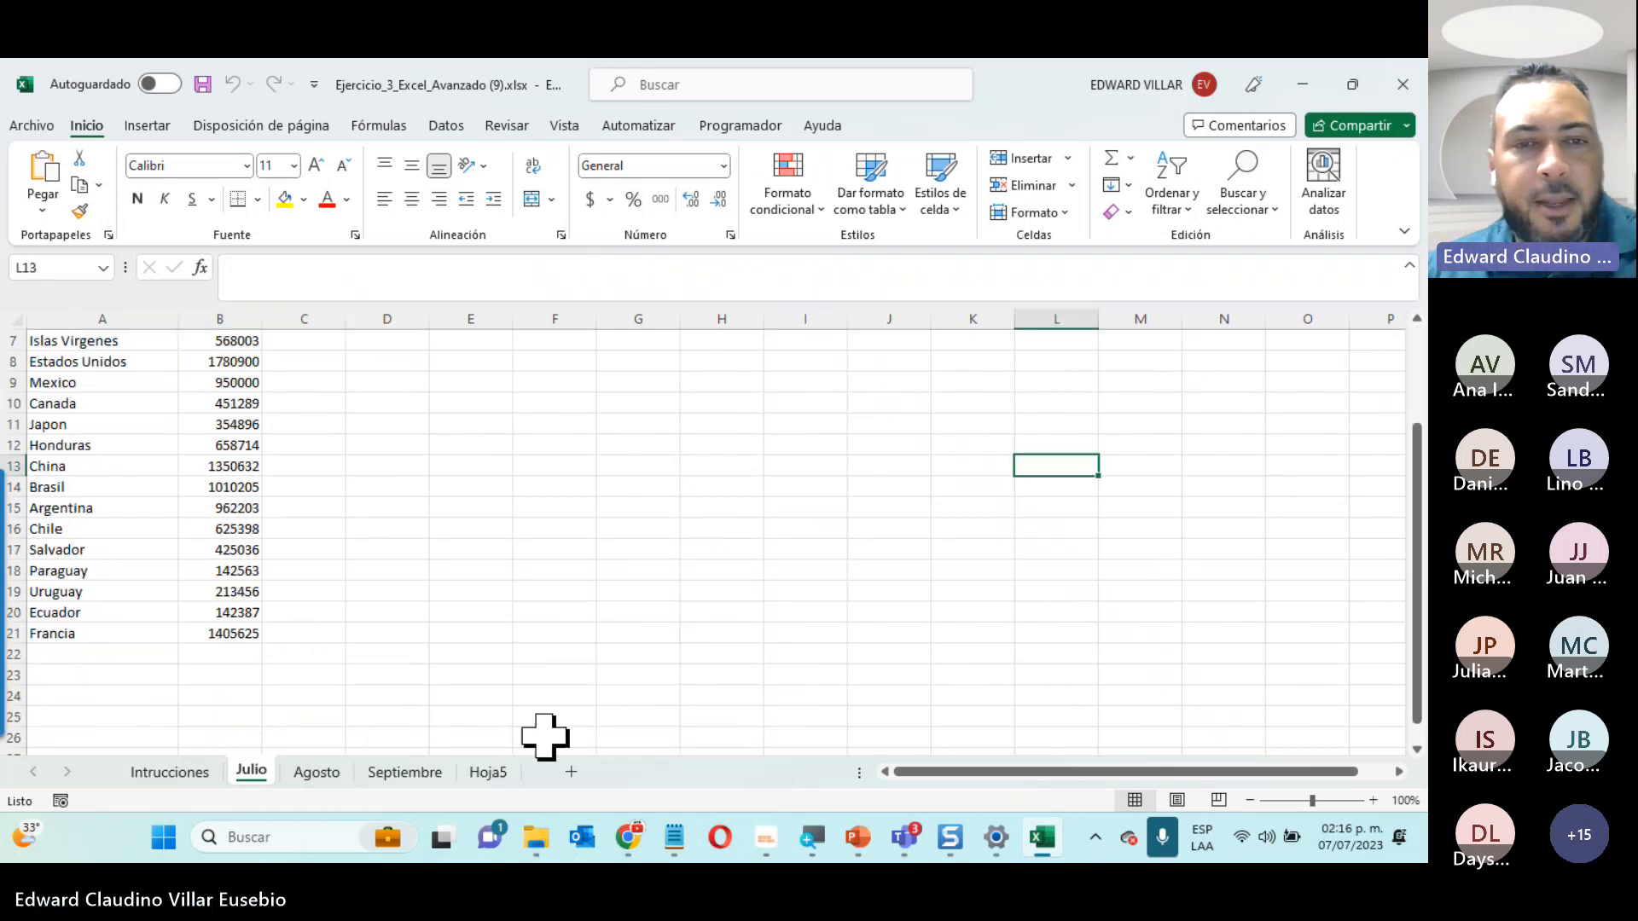
Start a Consolidate operation with the Suma function at cell A1 of Hoja5 and add Julio range A7:B21 as a reference
click(490, 770)
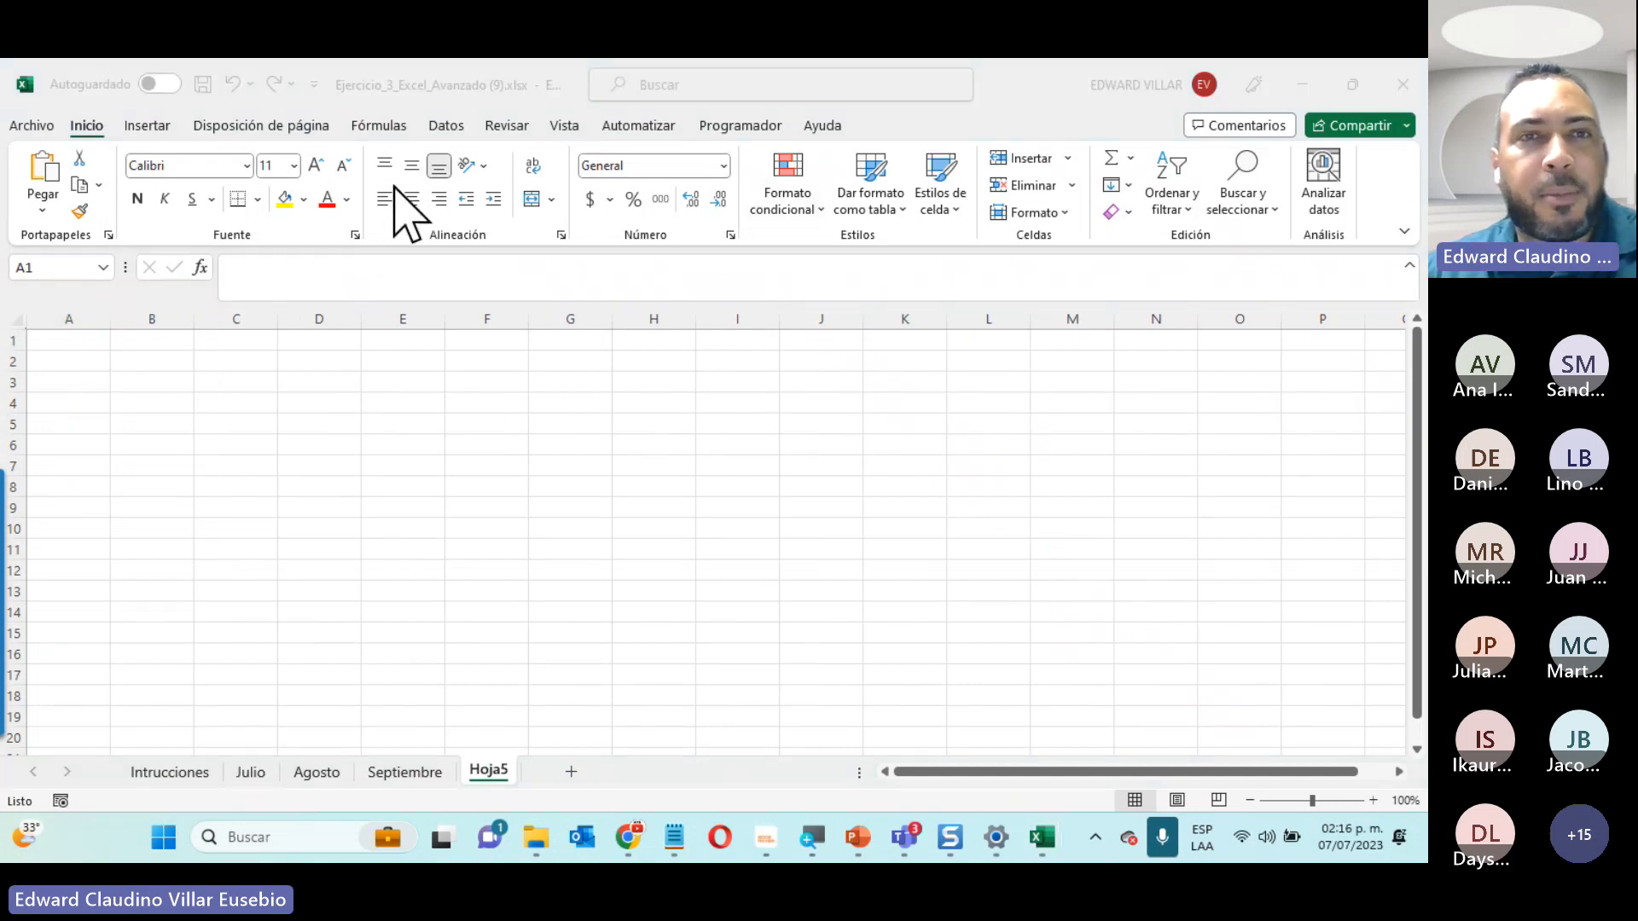
click(457, 126)
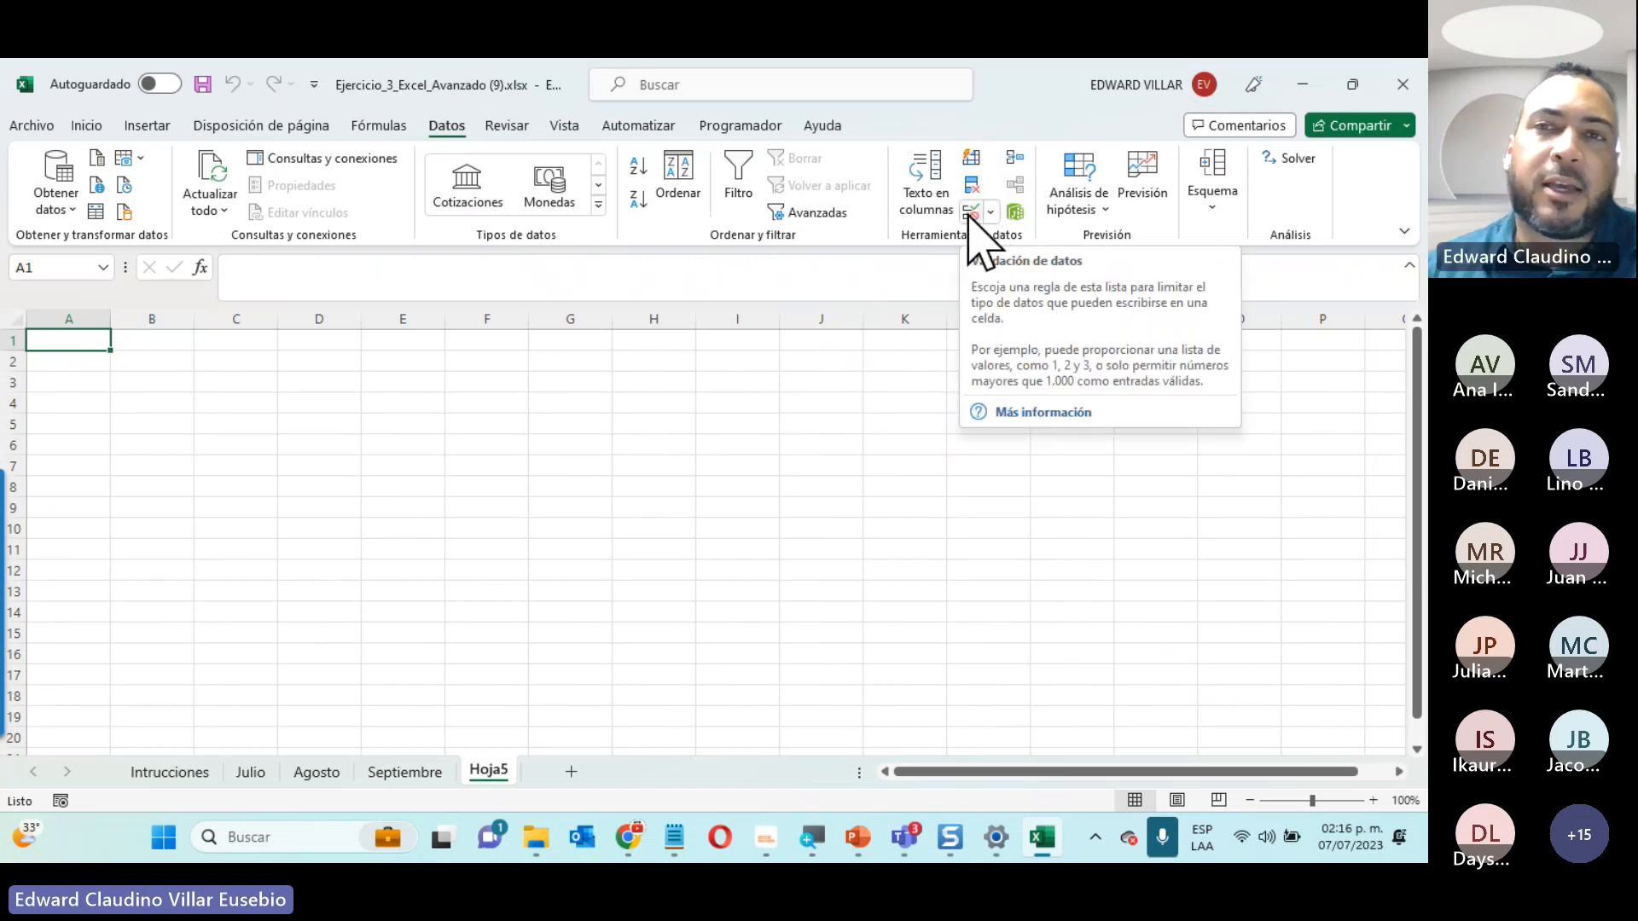
click(1021, 161)
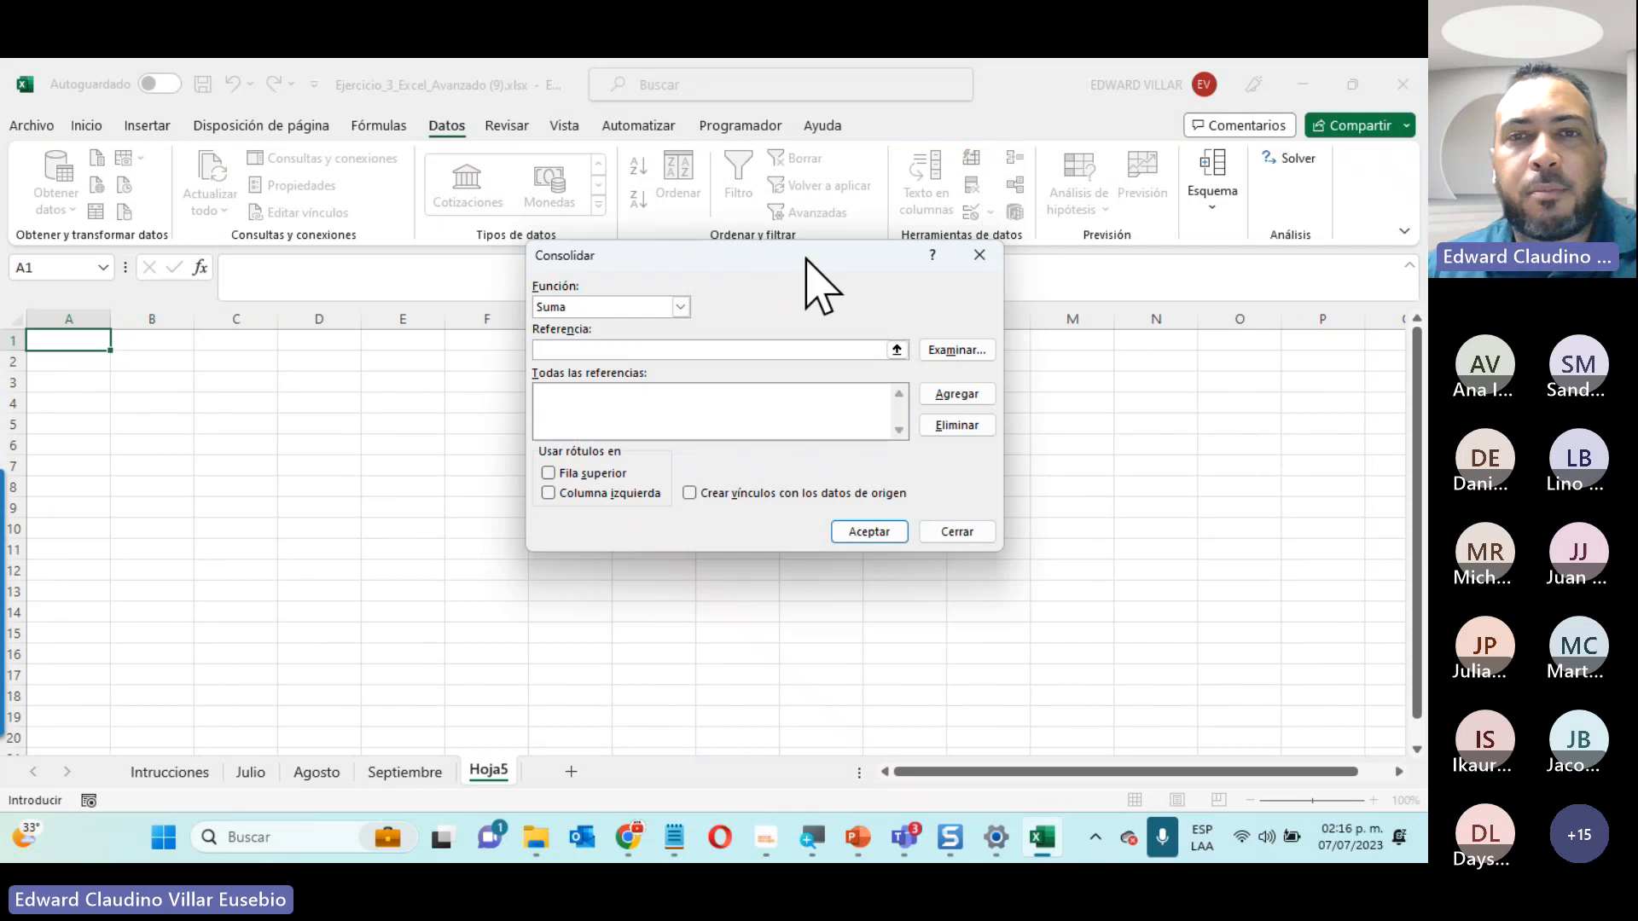
drag(804, 255, 622, 359)
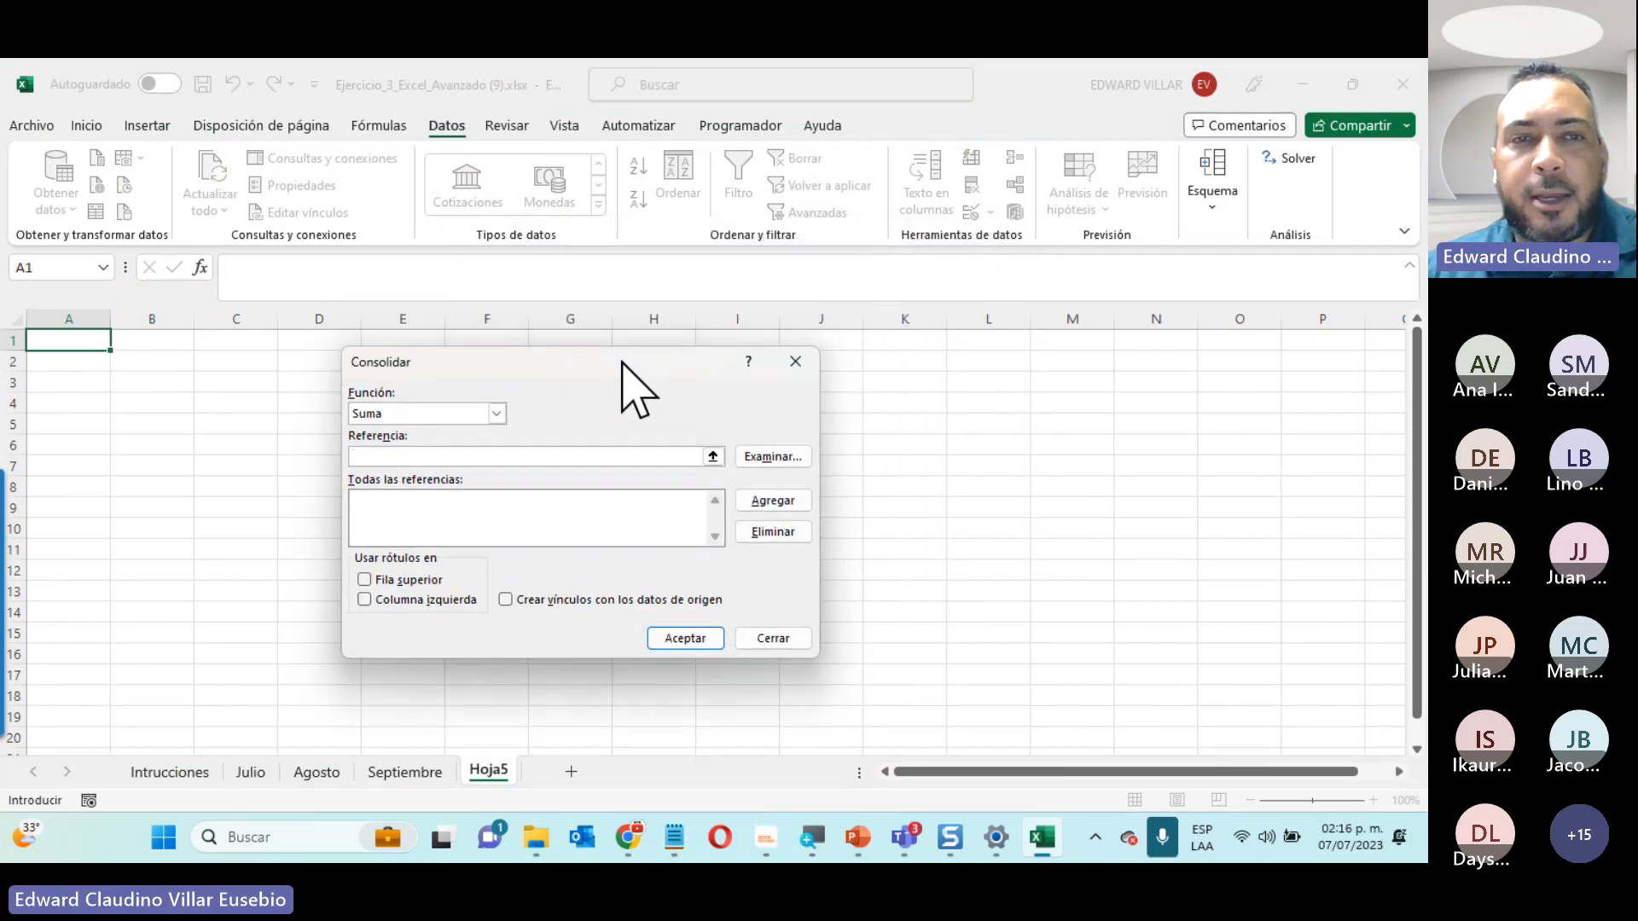
click(762, 456)
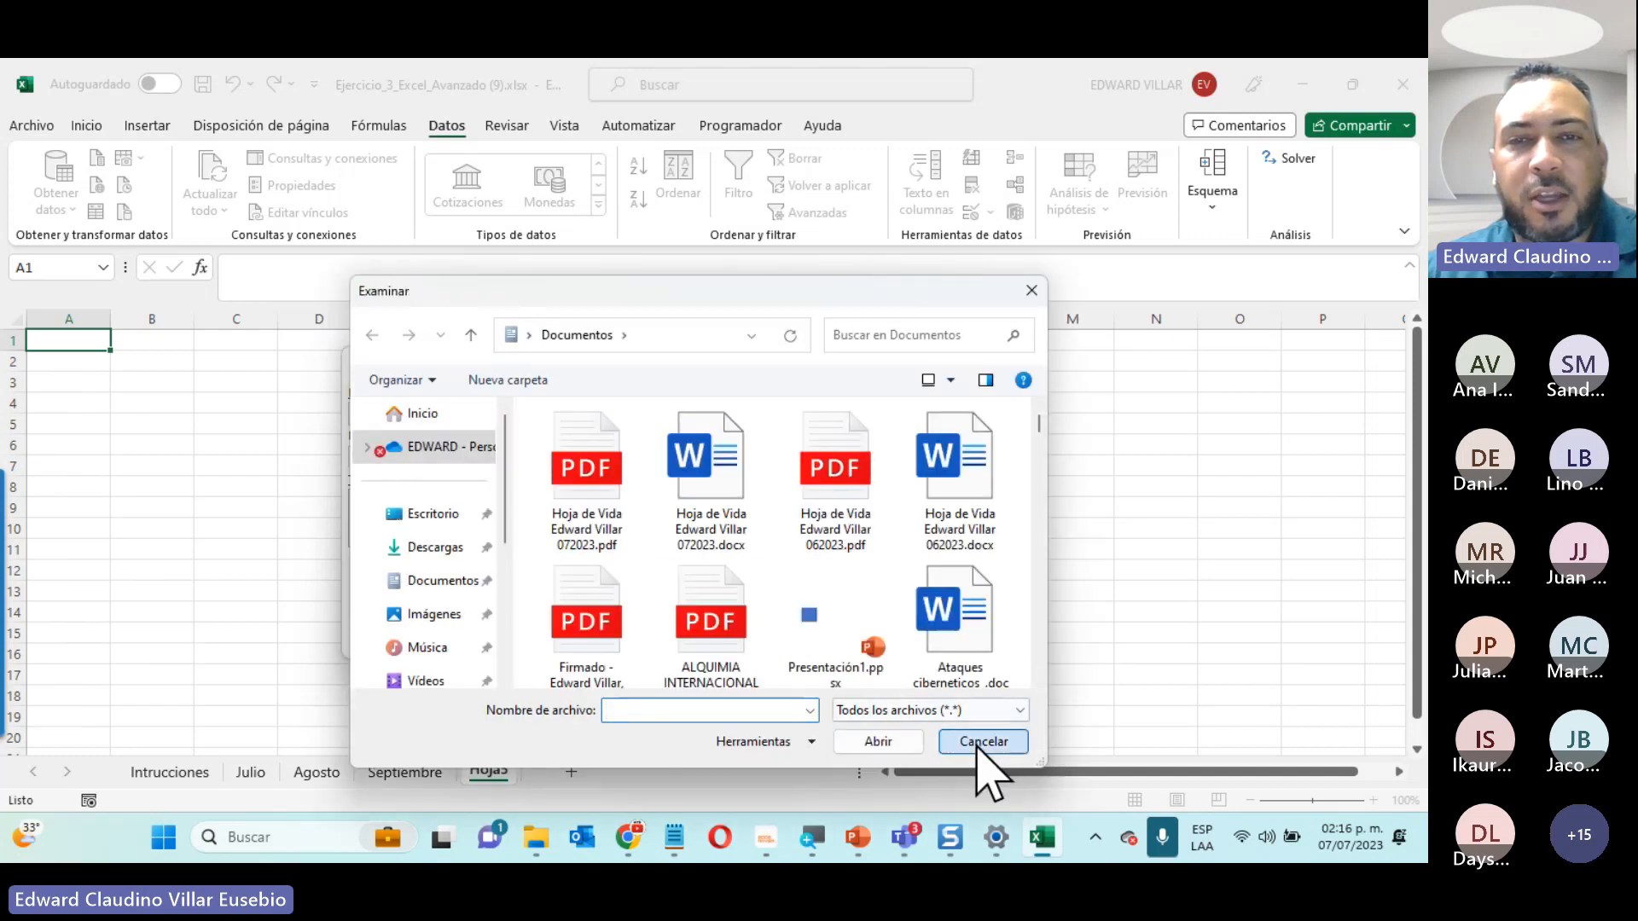
click(982, 741)
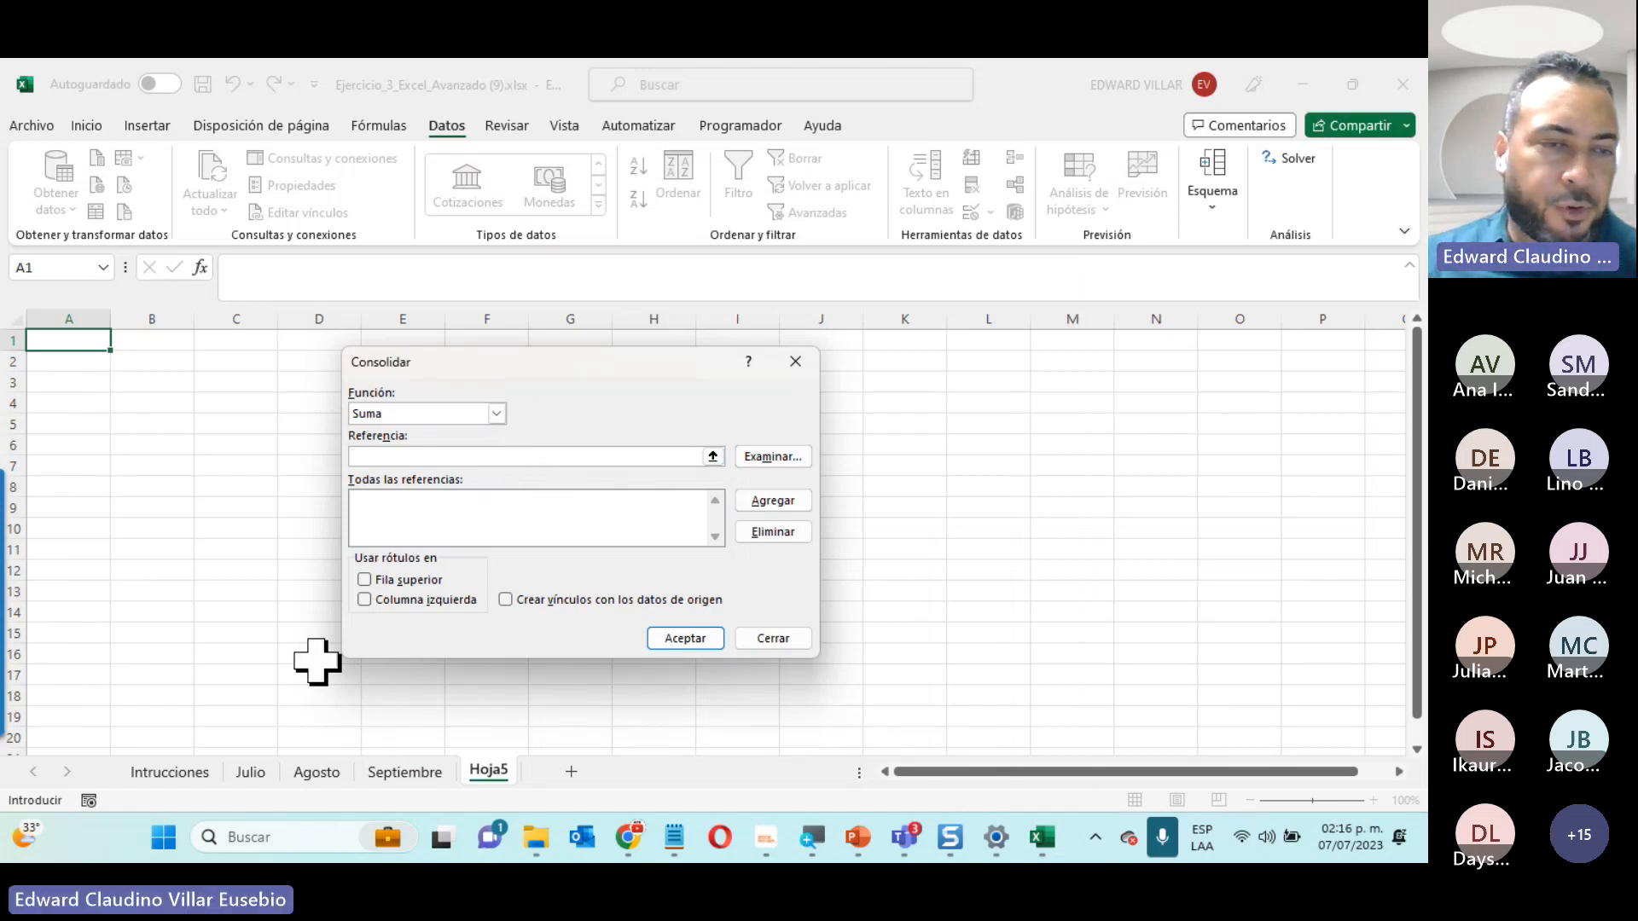
click(248, 772)
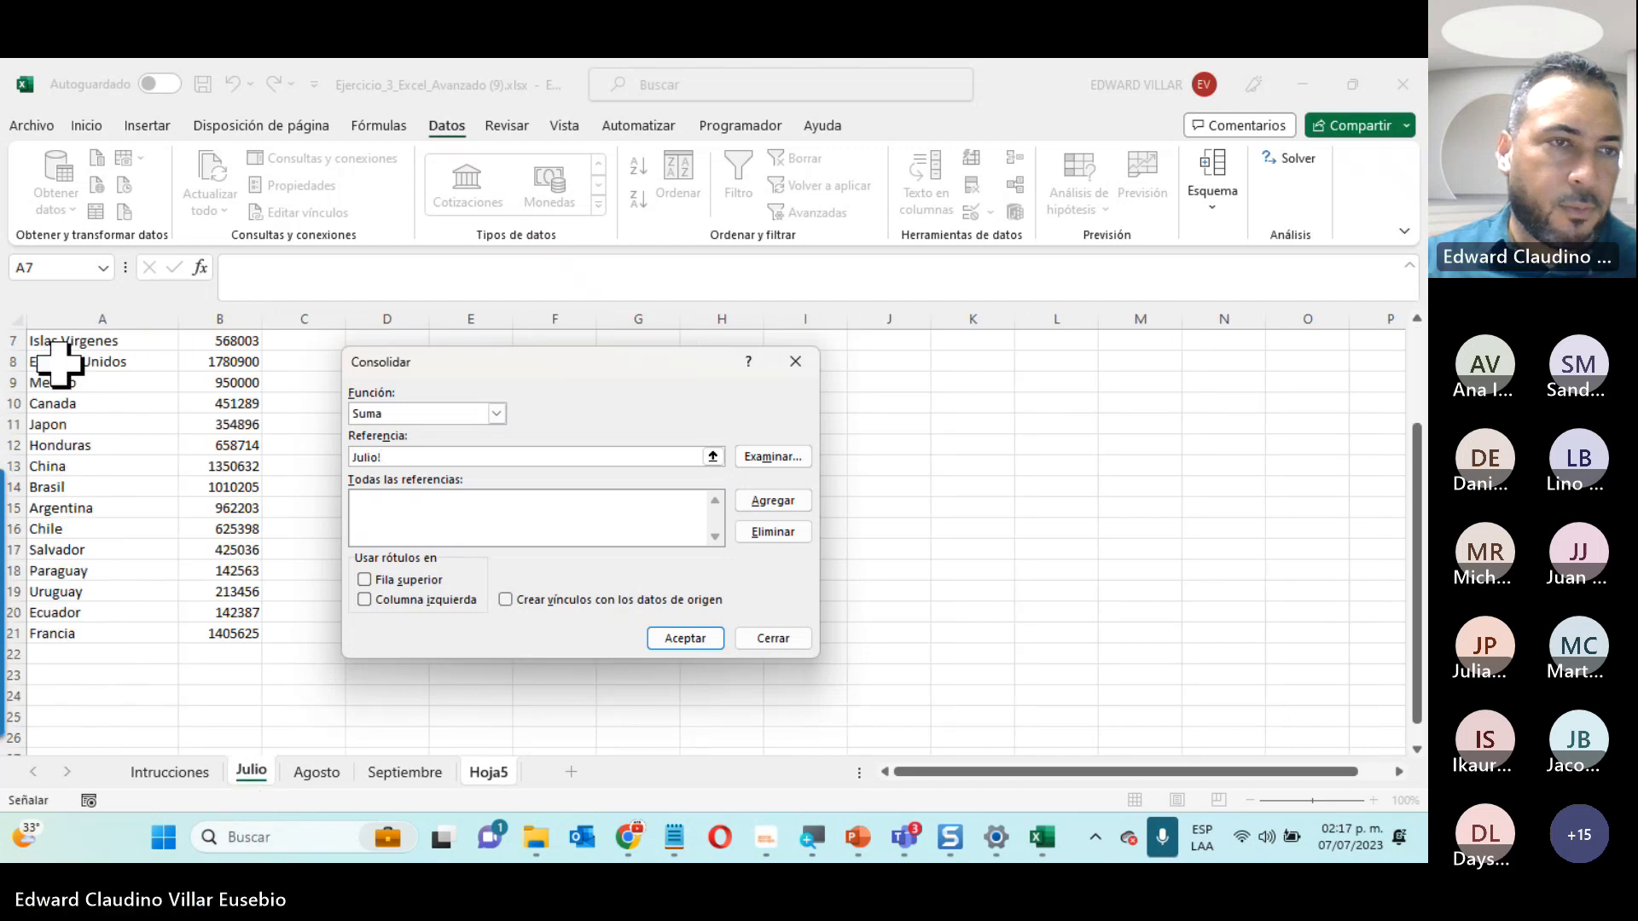
drag(45, 341, 234, 636)
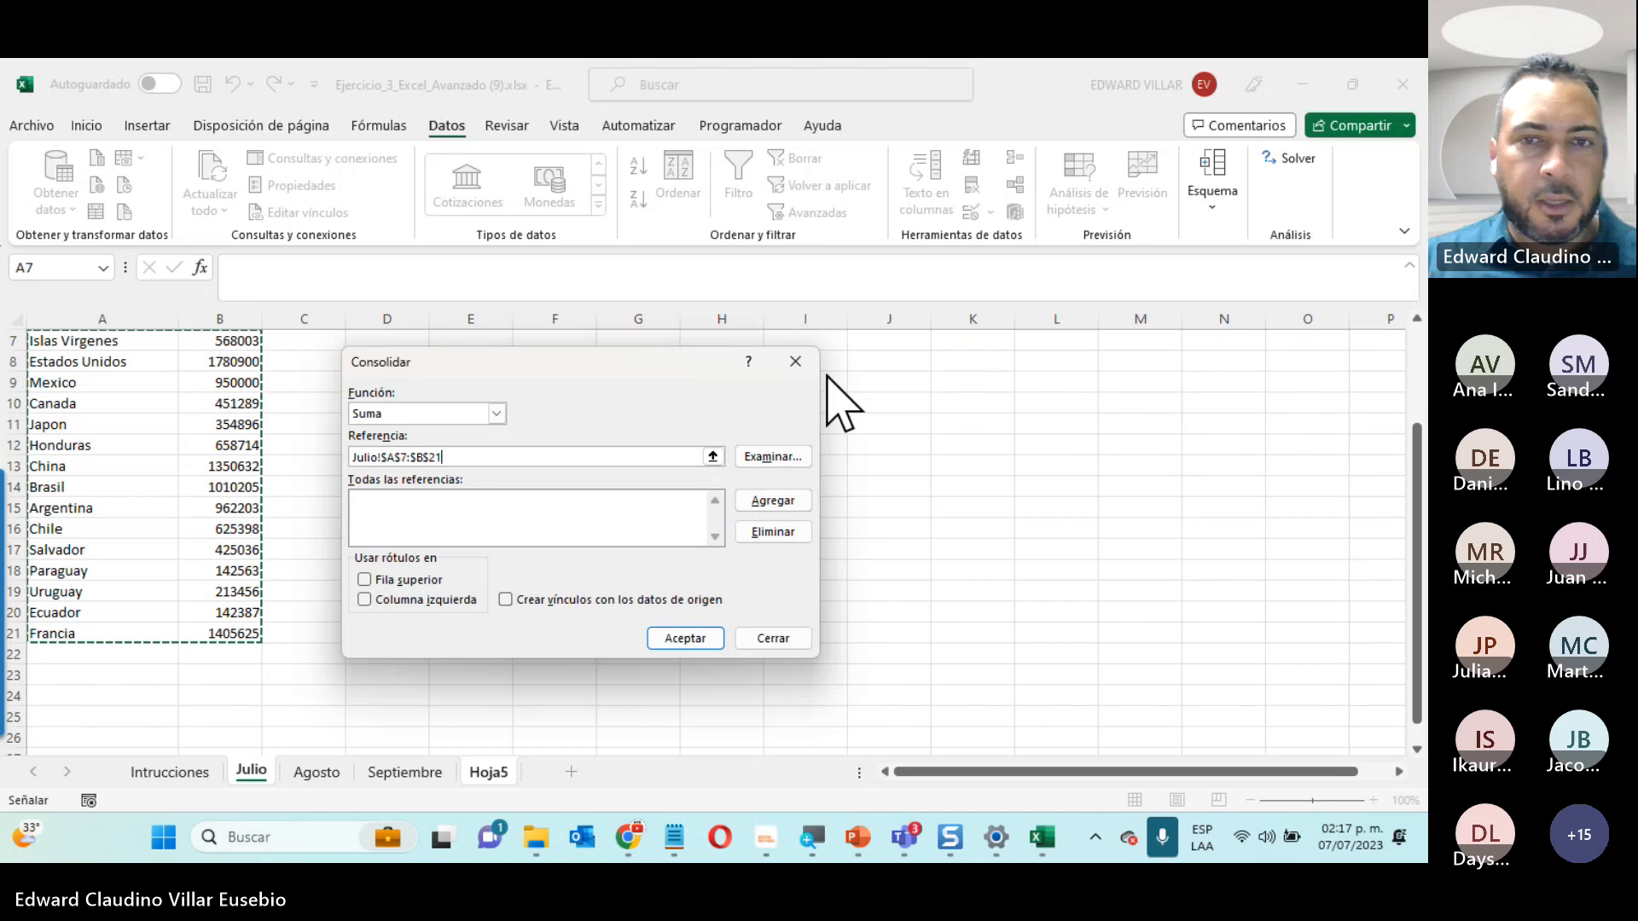
click(772, 501)
Add range A1:B16 of the Agosto sheet to the consolidation references
click(316, 772)
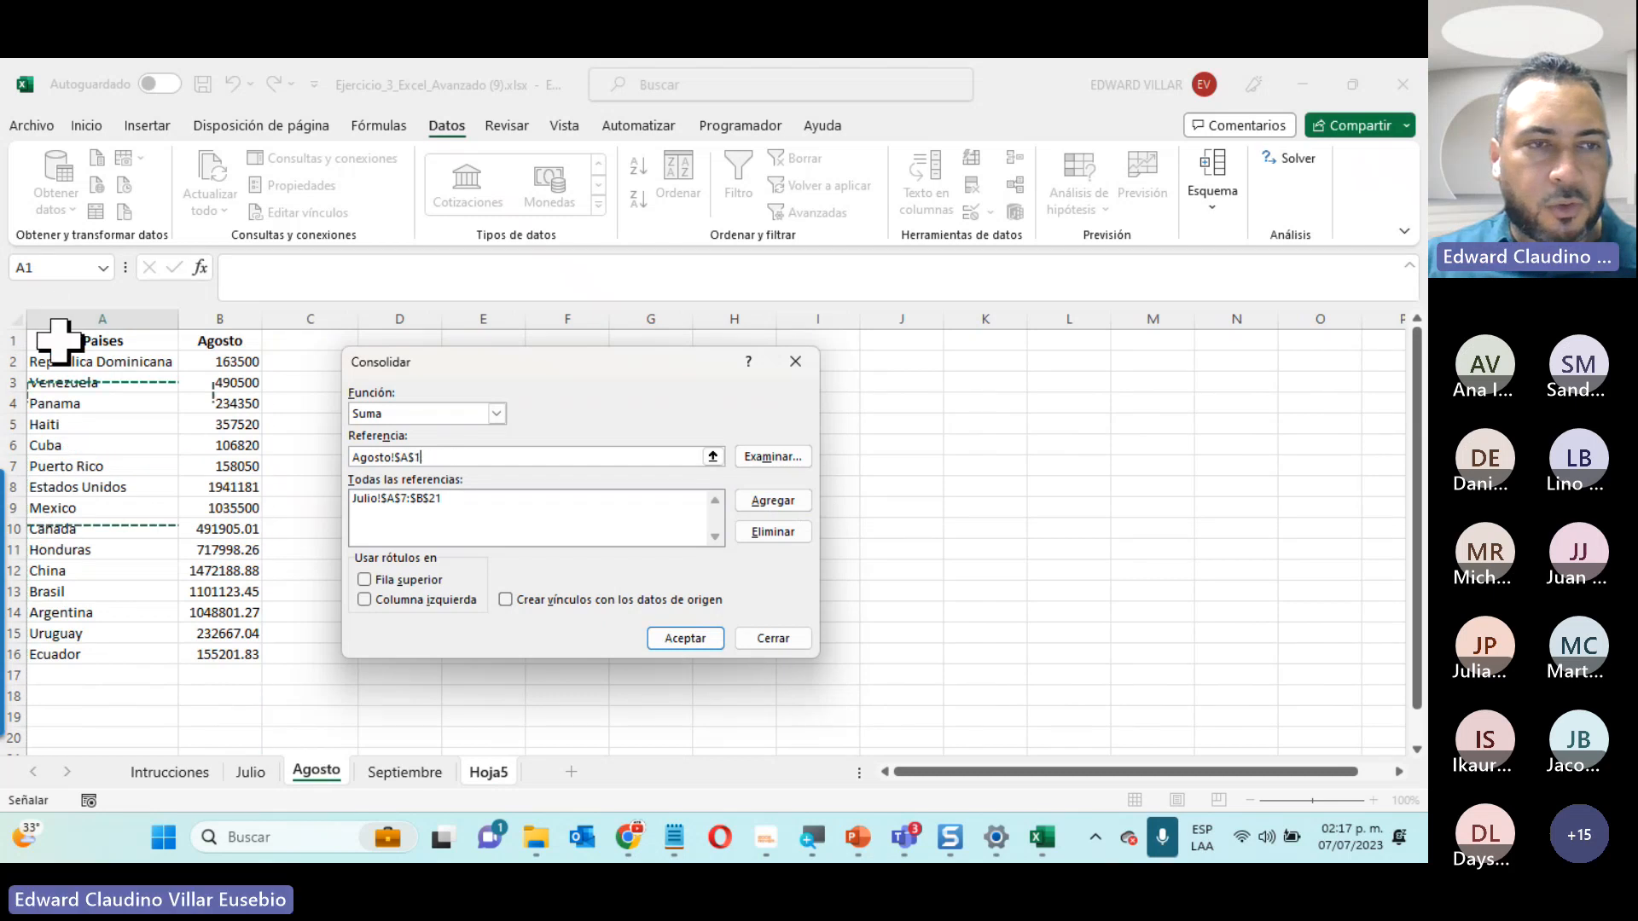
drag(117, 331, 240, 649)
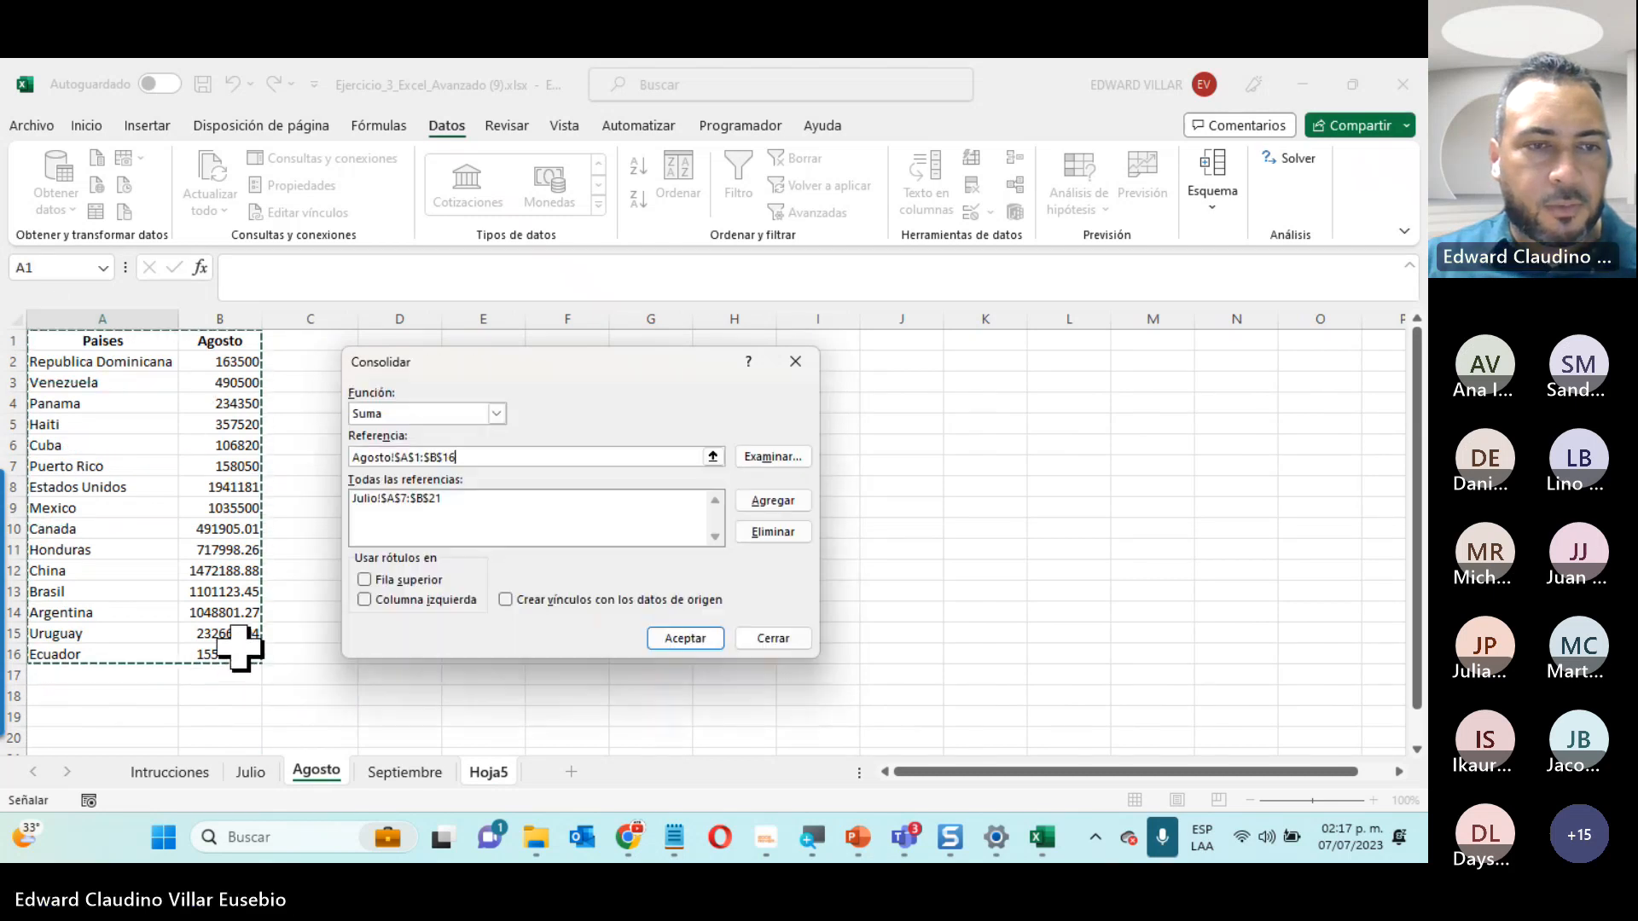
click(766, 504)
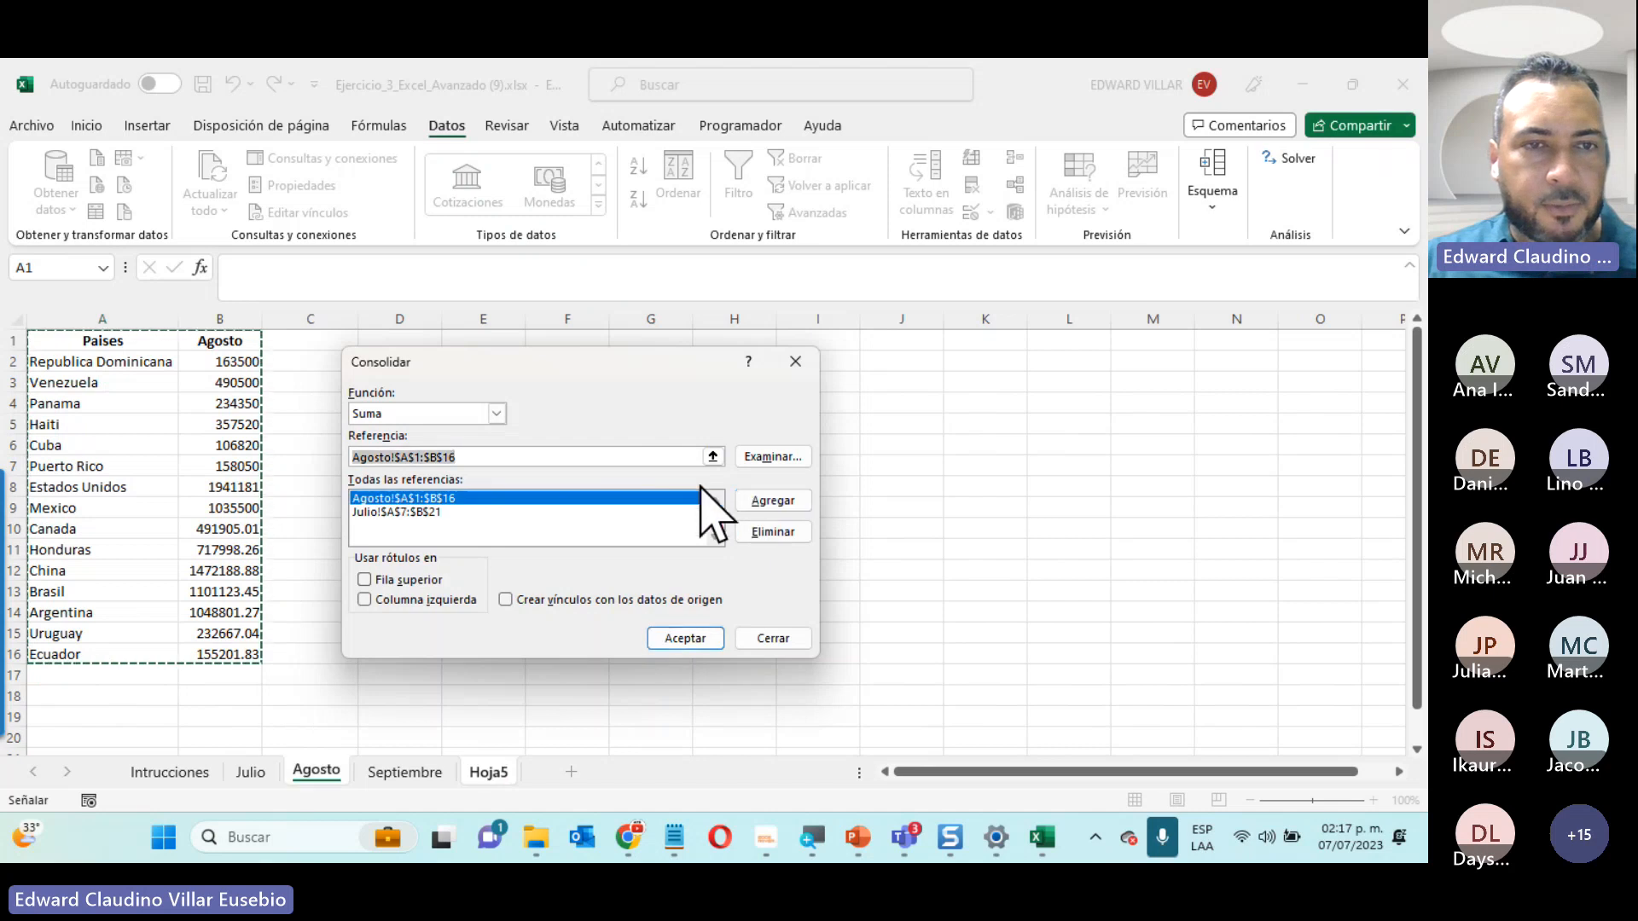
Add range A1:B19 of the Septiembre sheet to the consolidation references
click(405, 776)
drag(87, 346, 156, 348)
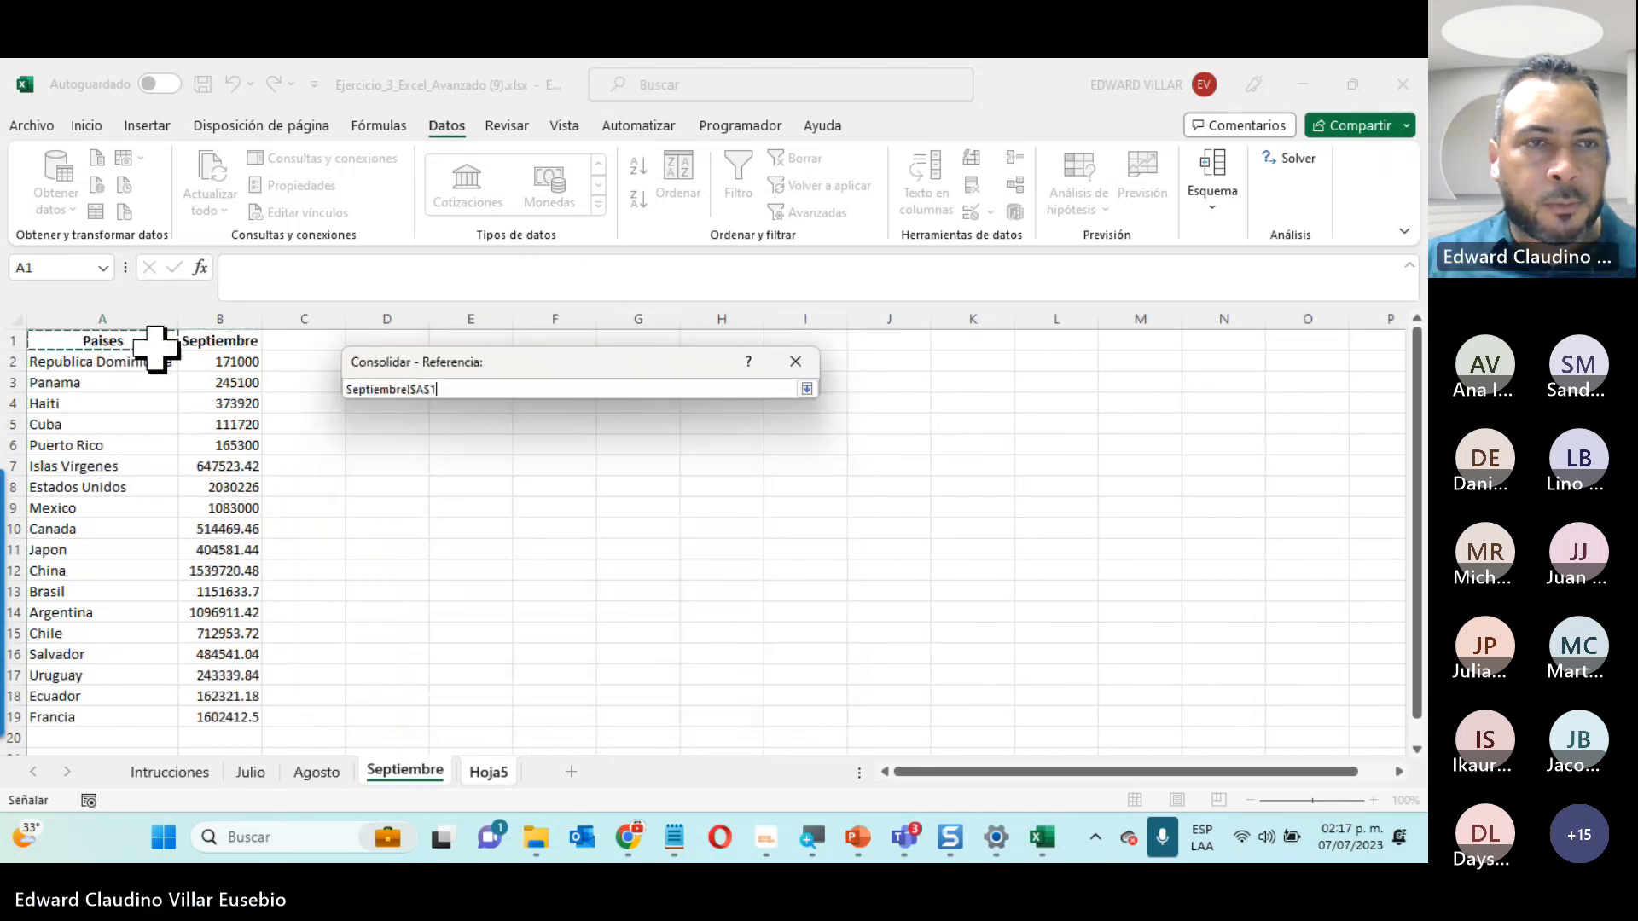
drag(203, 520, 198, 710)
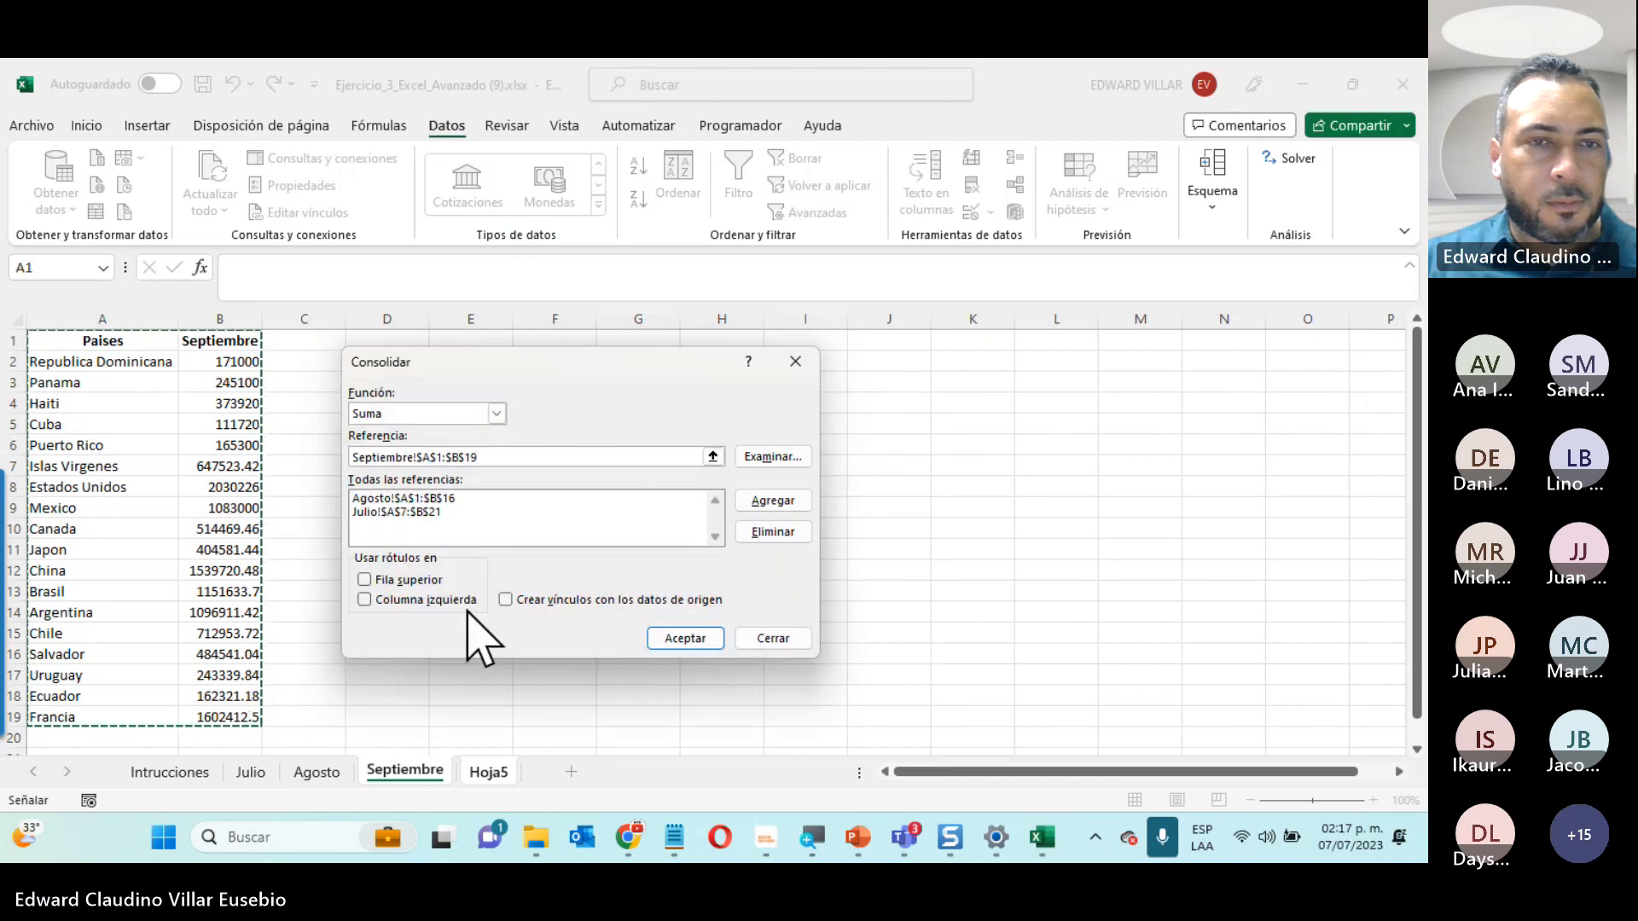
click(753, 501)
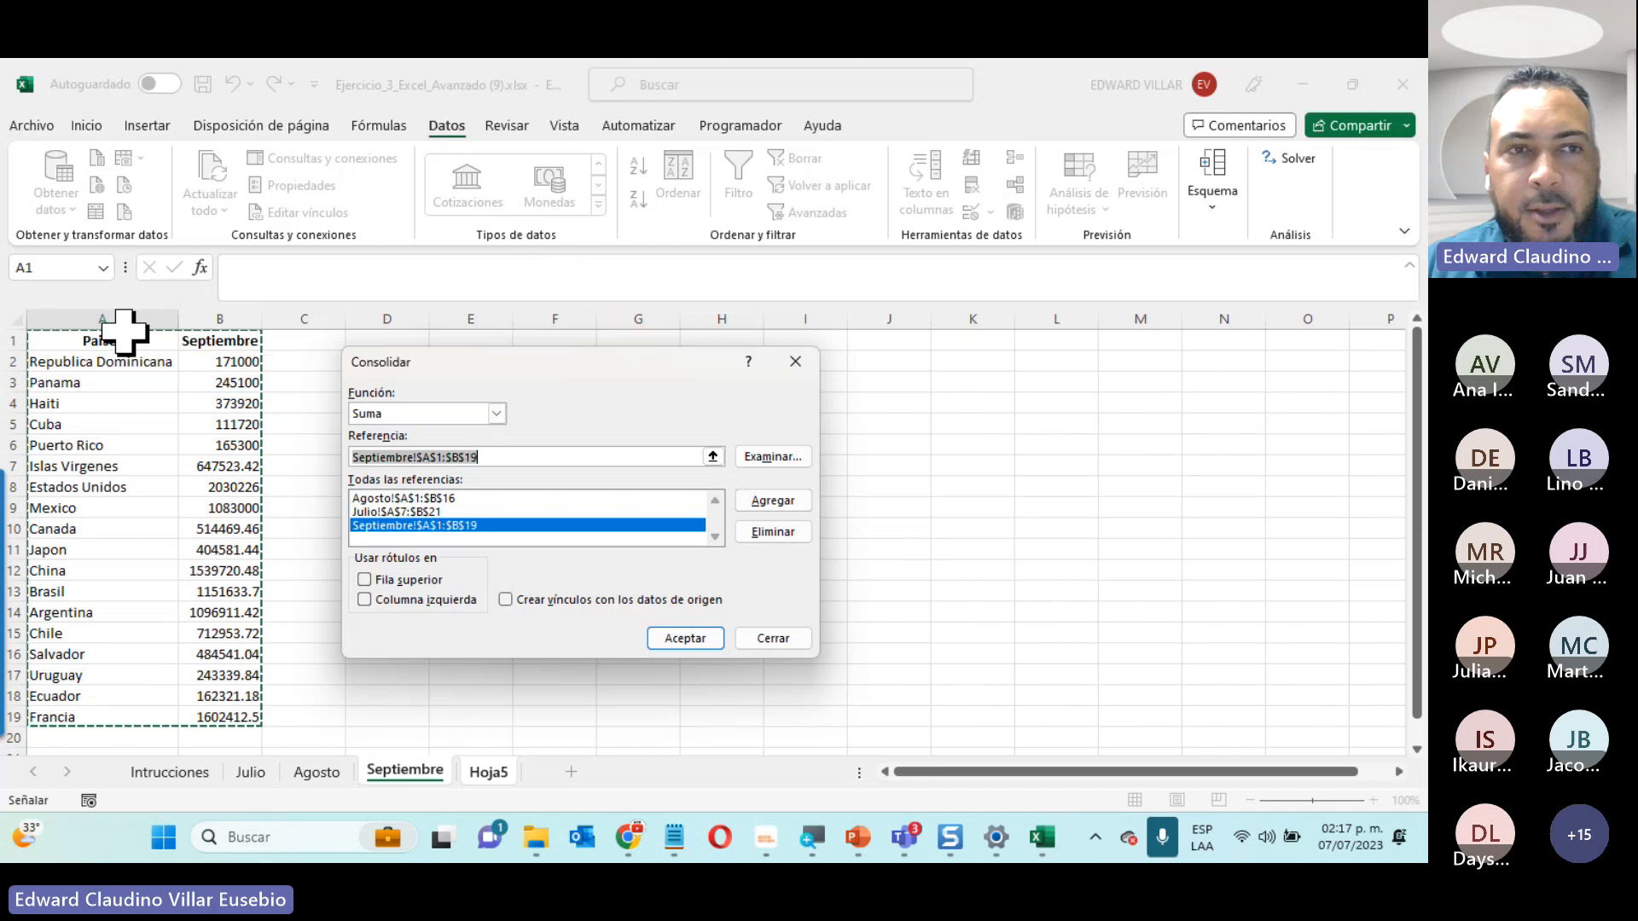
Use the top row and left column as labels, run the consolidation onto Hoja5 and check the resulting table
click(380, 584)
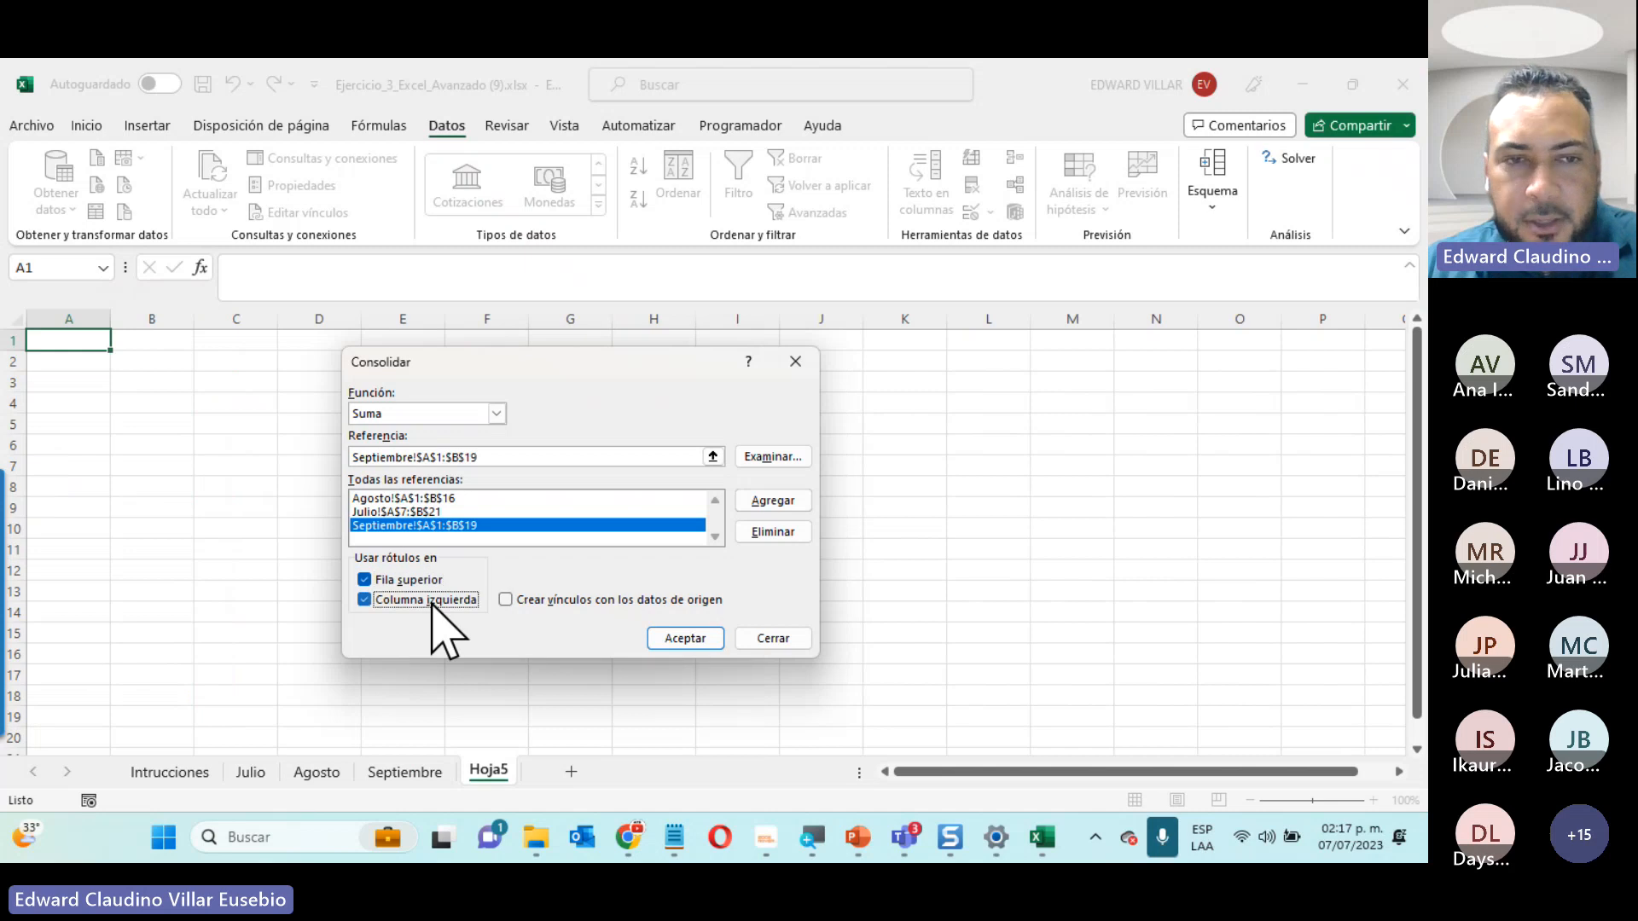
click(664, 640)
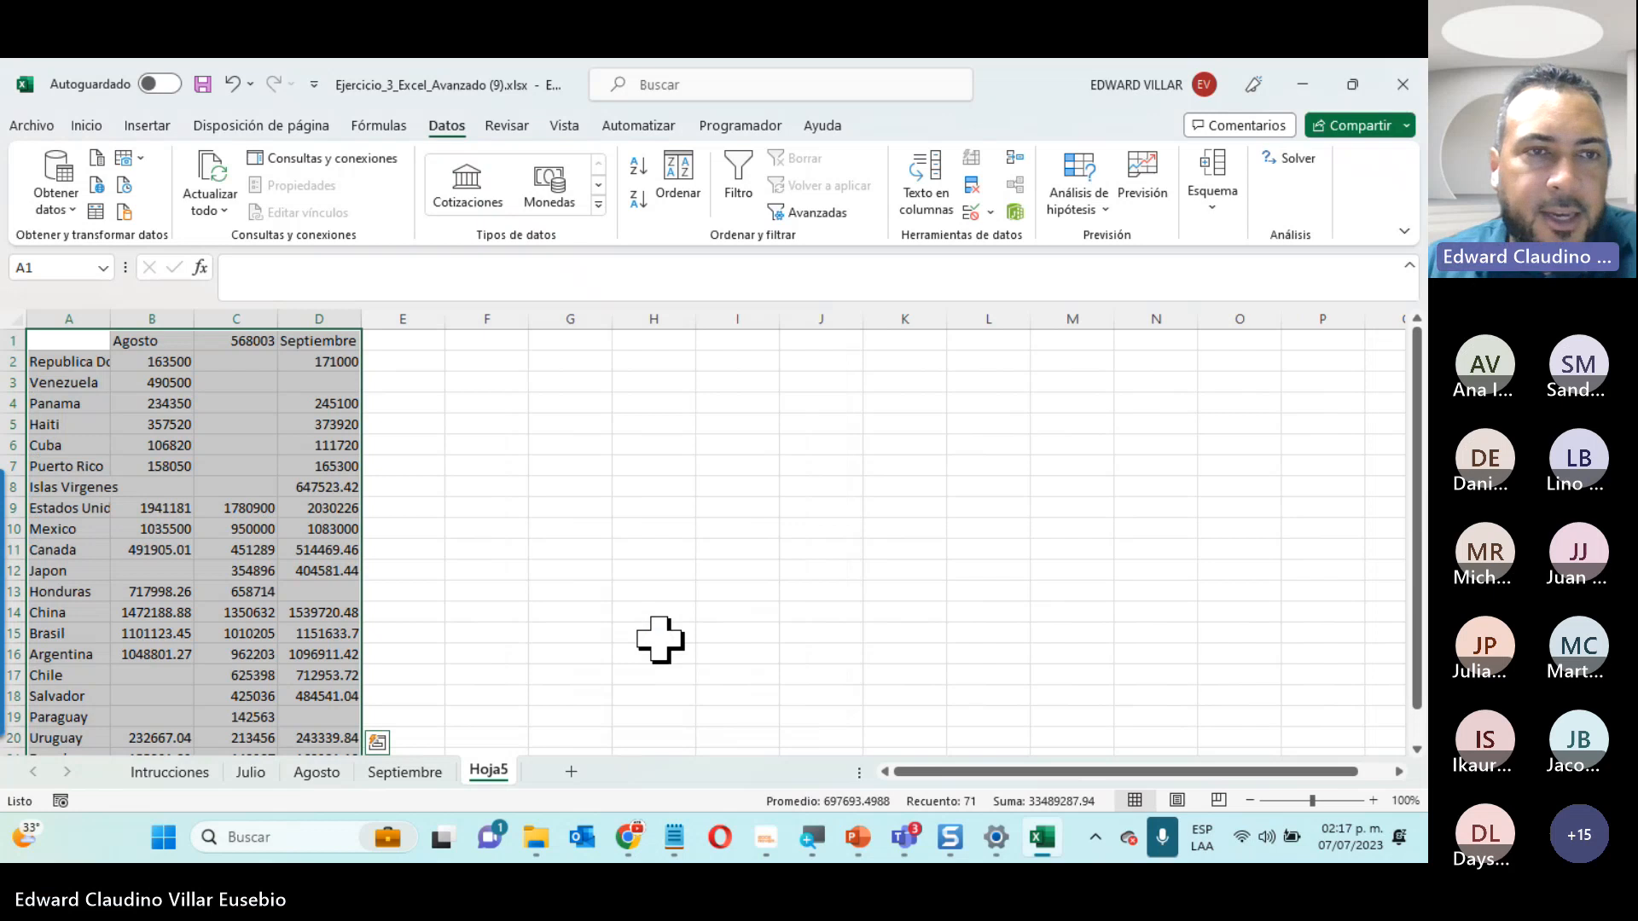
click(660, 639)
scroll(293, 530, down, 3)
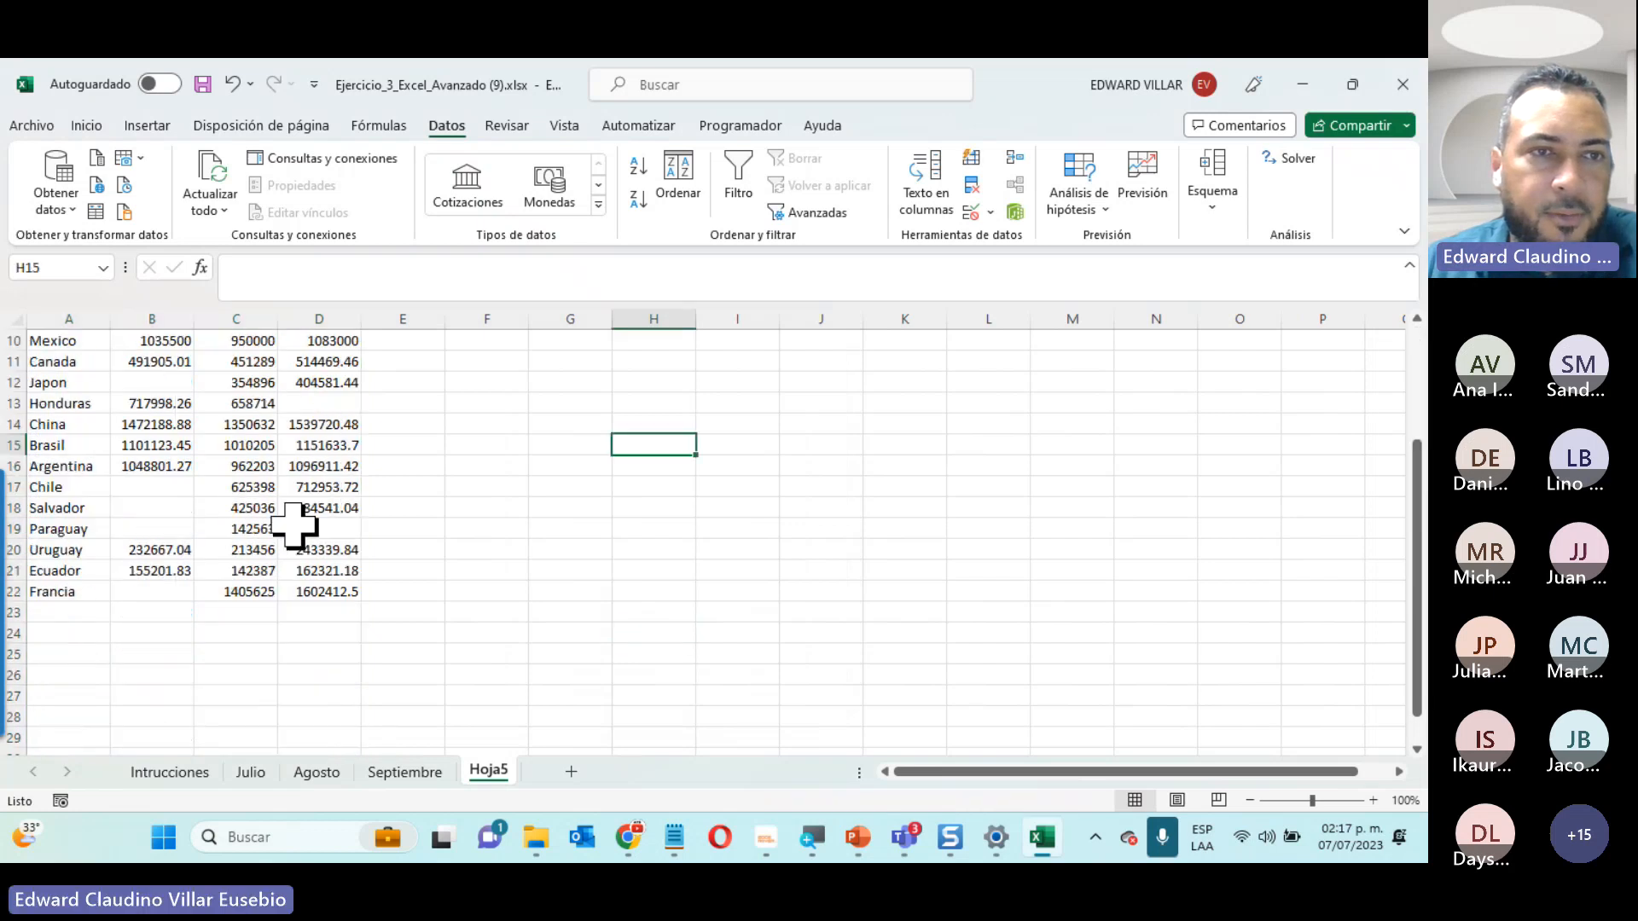
Reopen Consolidate for the existing table on Hoja5 and remove the Julio A7:B21 reference
scroll(293, 530, up, 3)
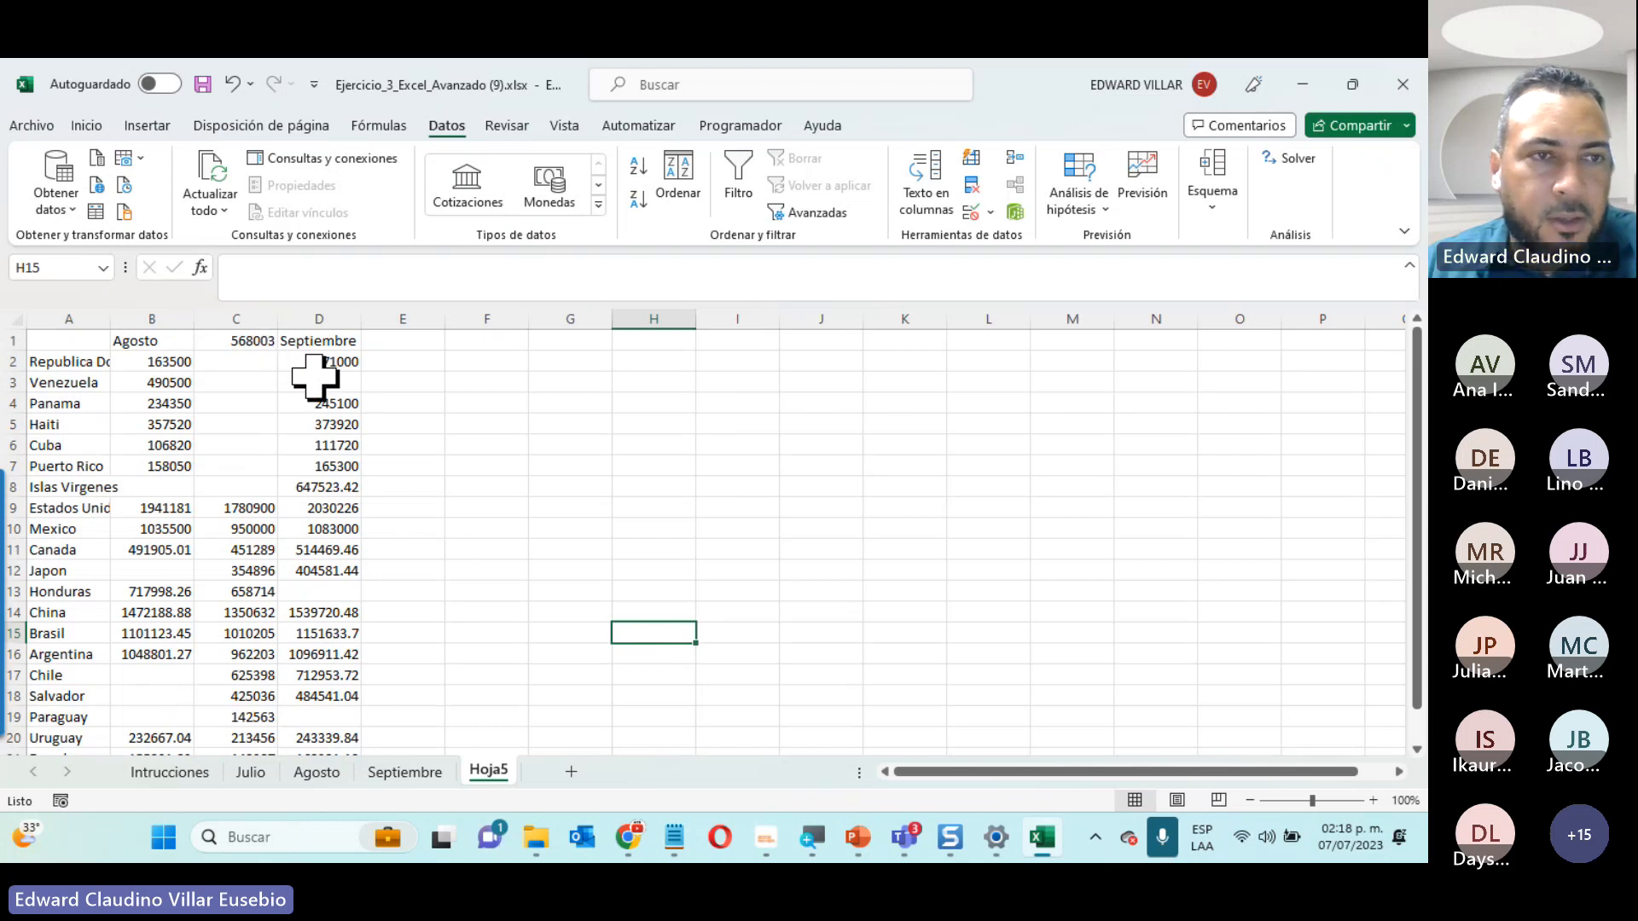
drag(56, 337, 462, 630)
drag(363, 849, 401, 493)
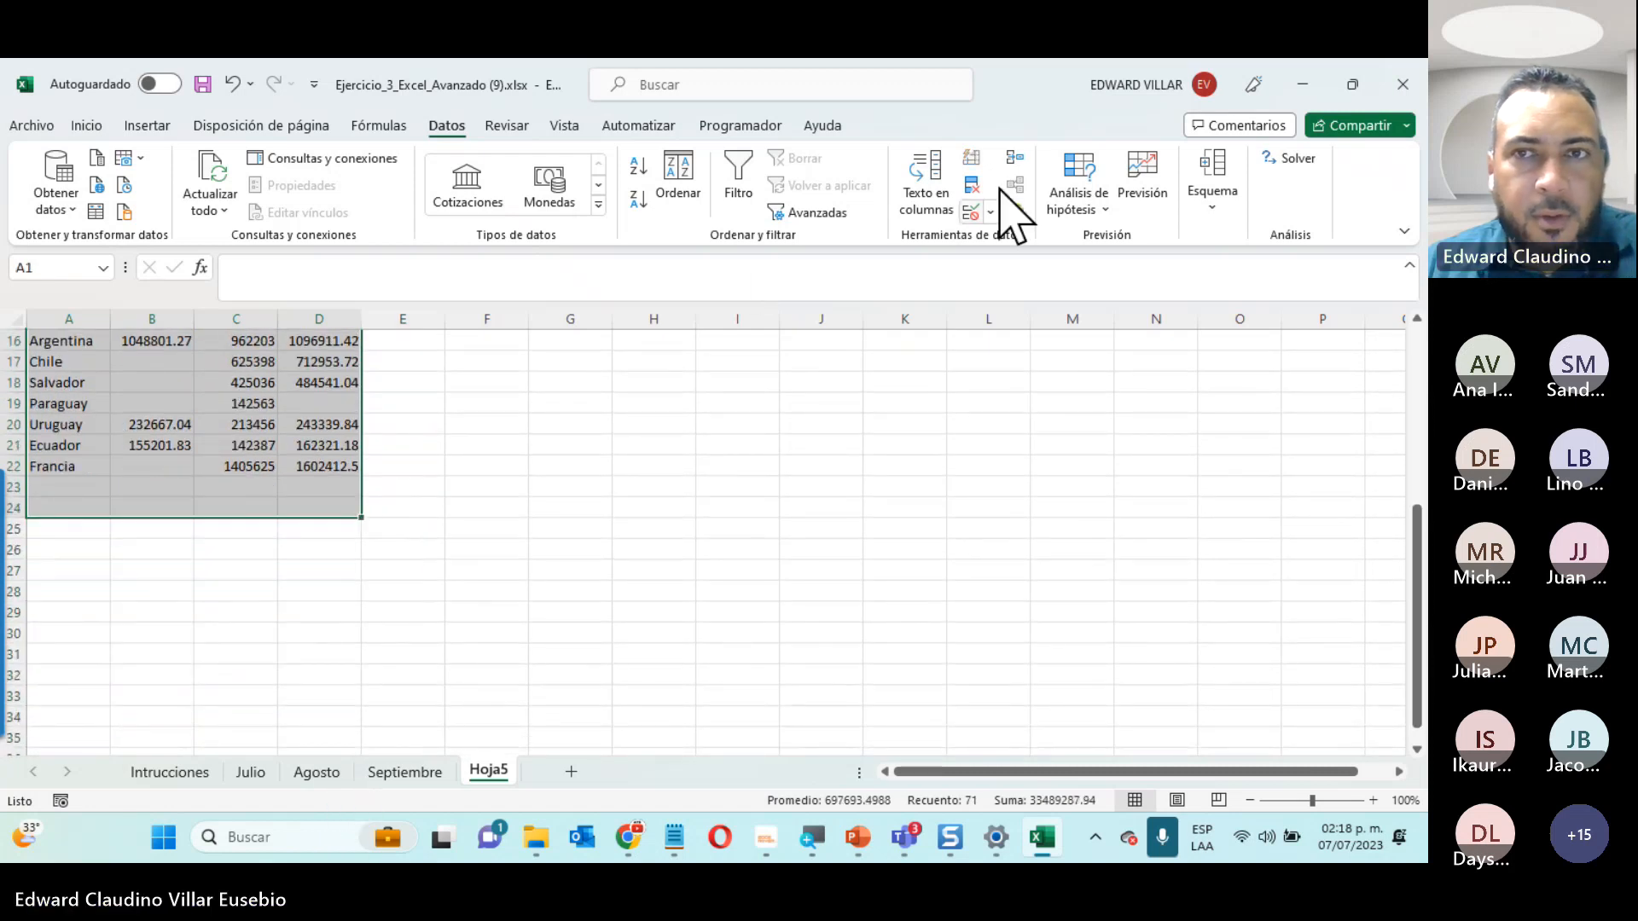
click(1014, 159)
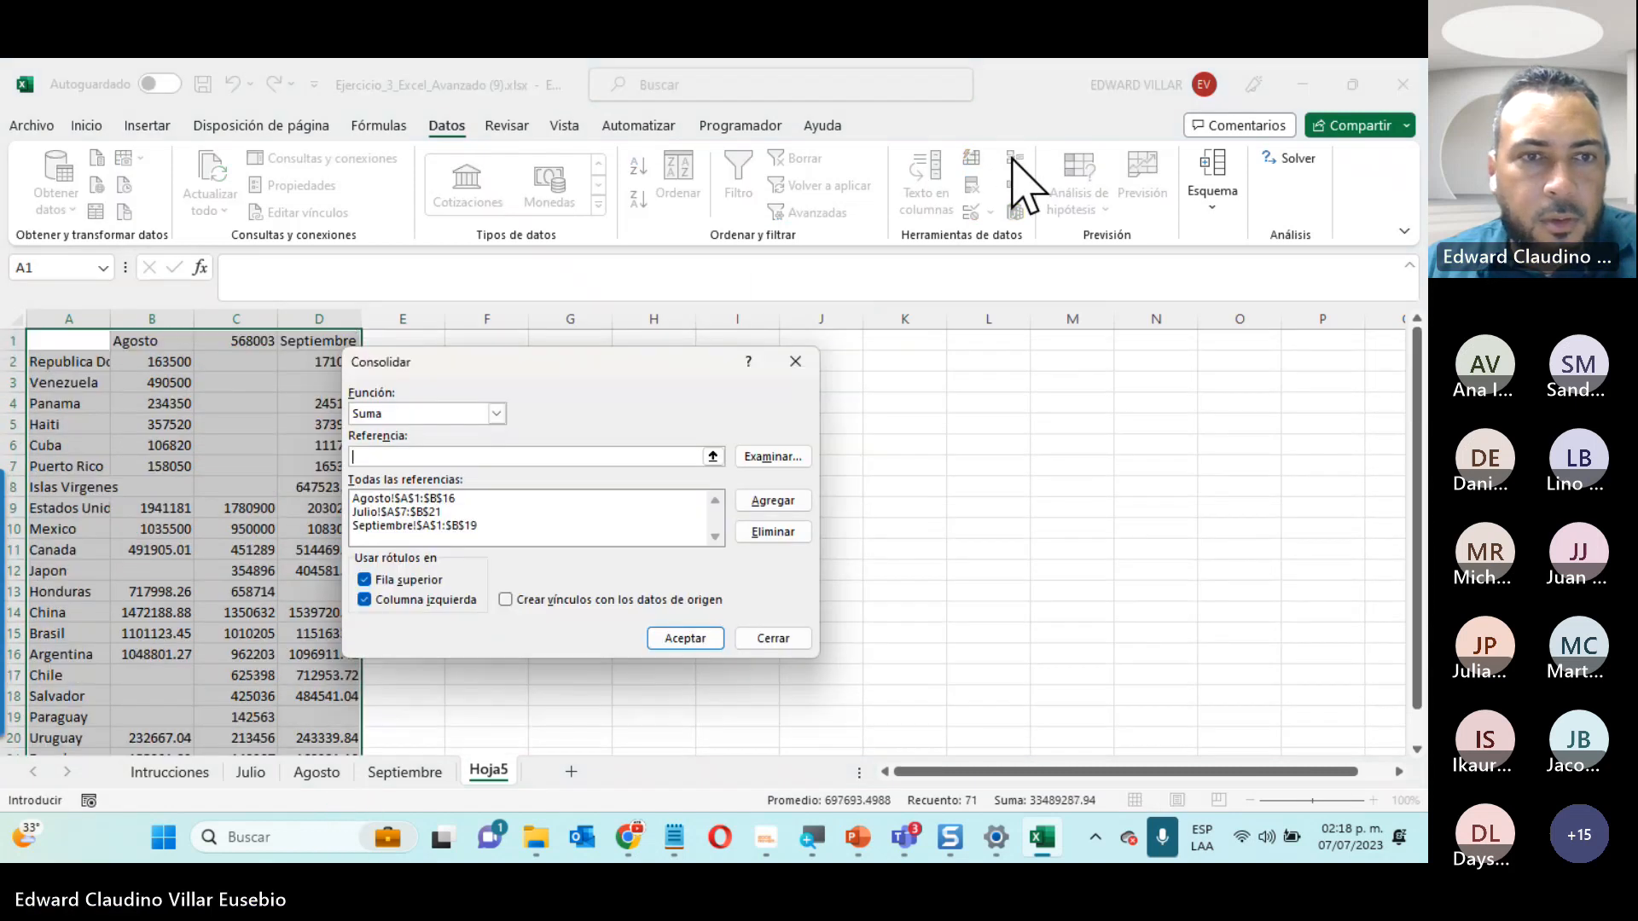
click(420, 512)
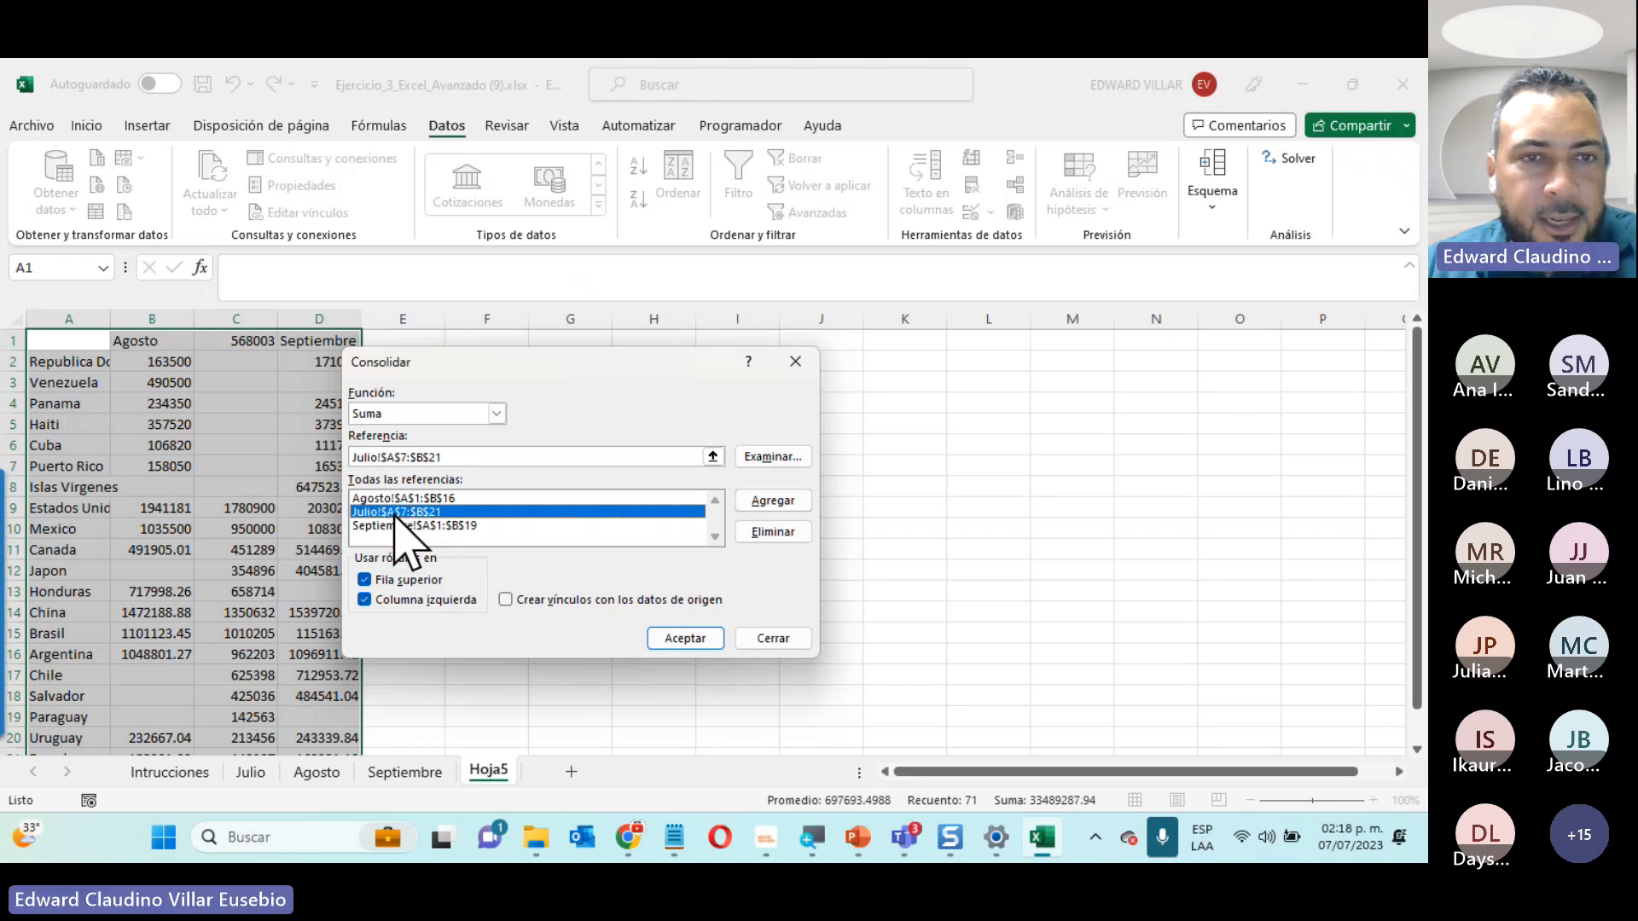
click(768, 533)
click(751, 502)
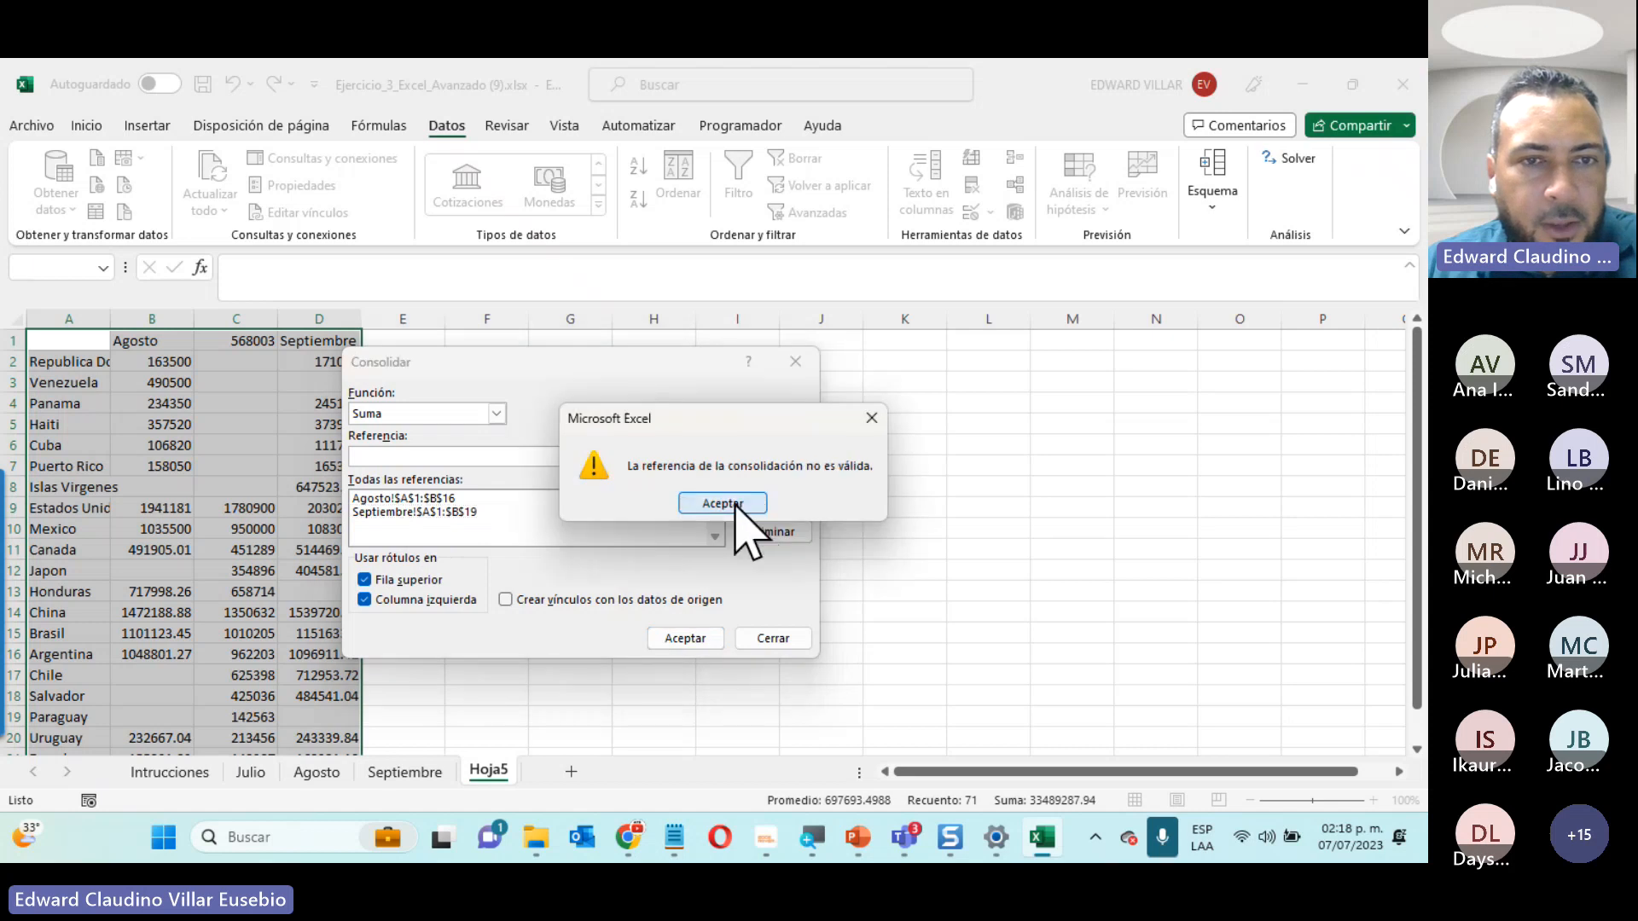
click(744, 504)
Add range A1:B21 of the Julio sheet to the consolidation references and rerun the consolidation over the existing table
click(250, 773)
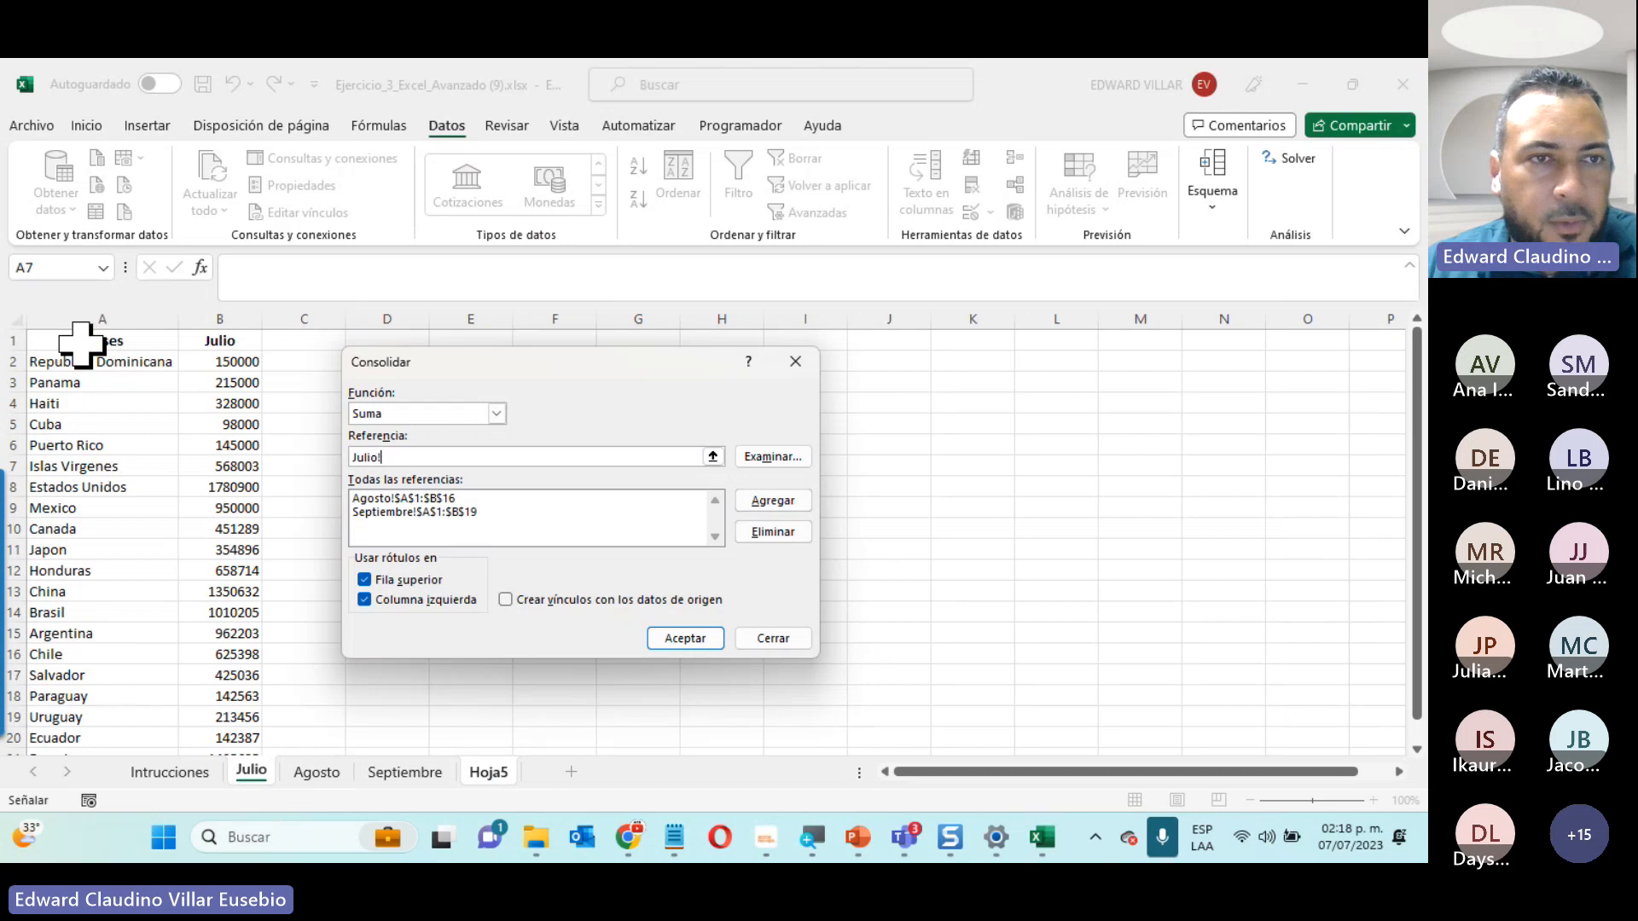
drag(81, 341, 213, 717)
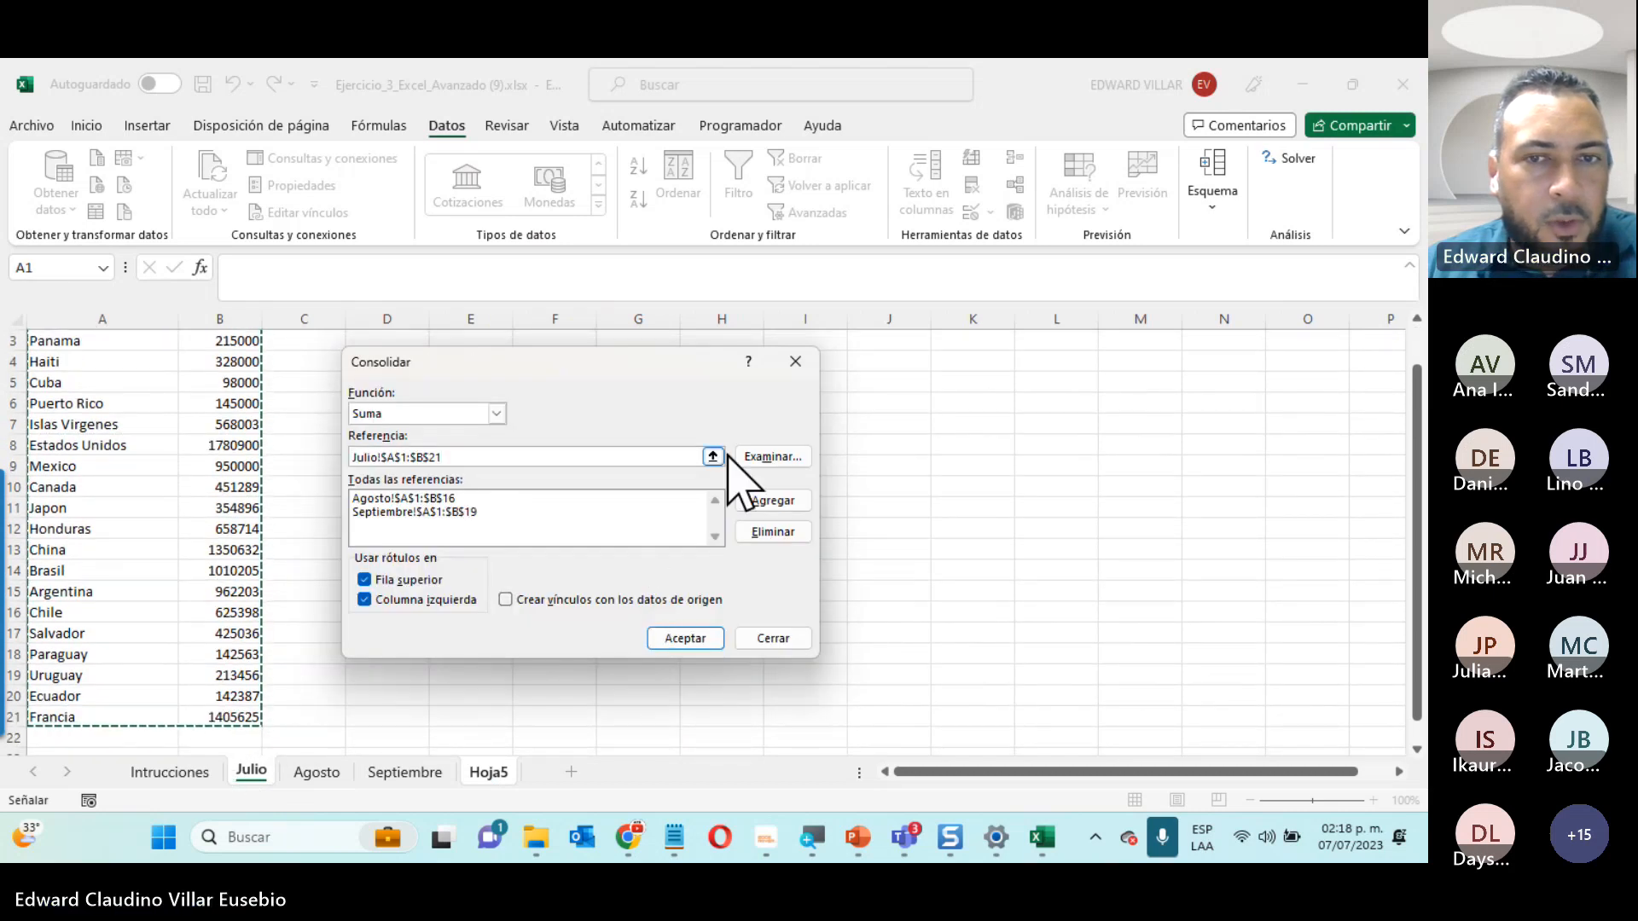
click(772, 500)
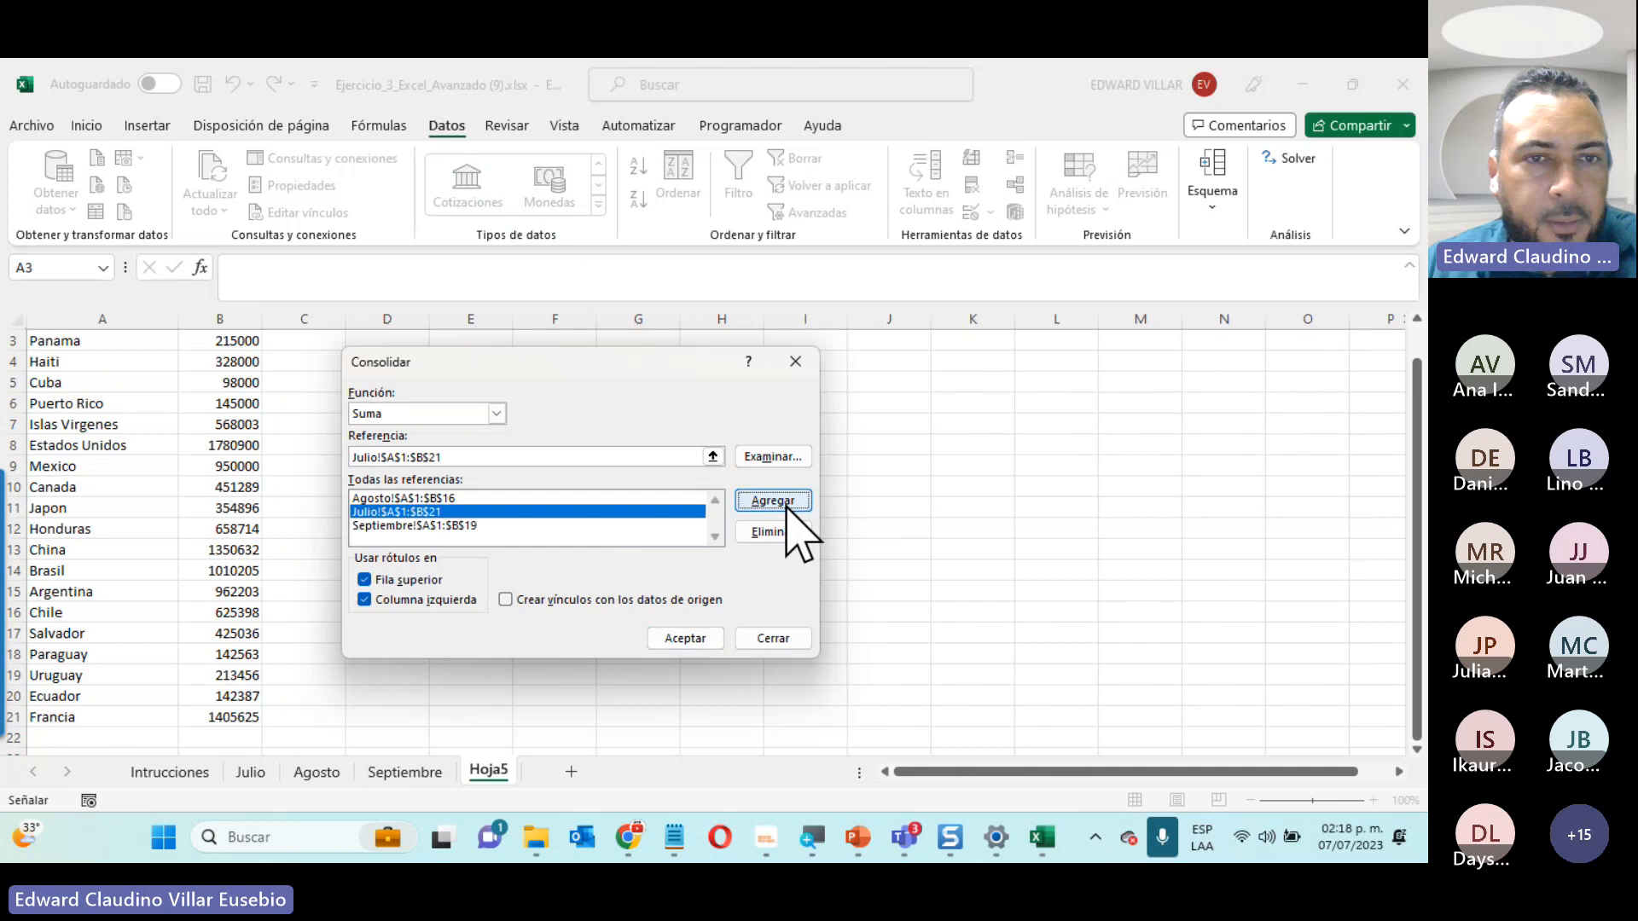
click(680, 639)
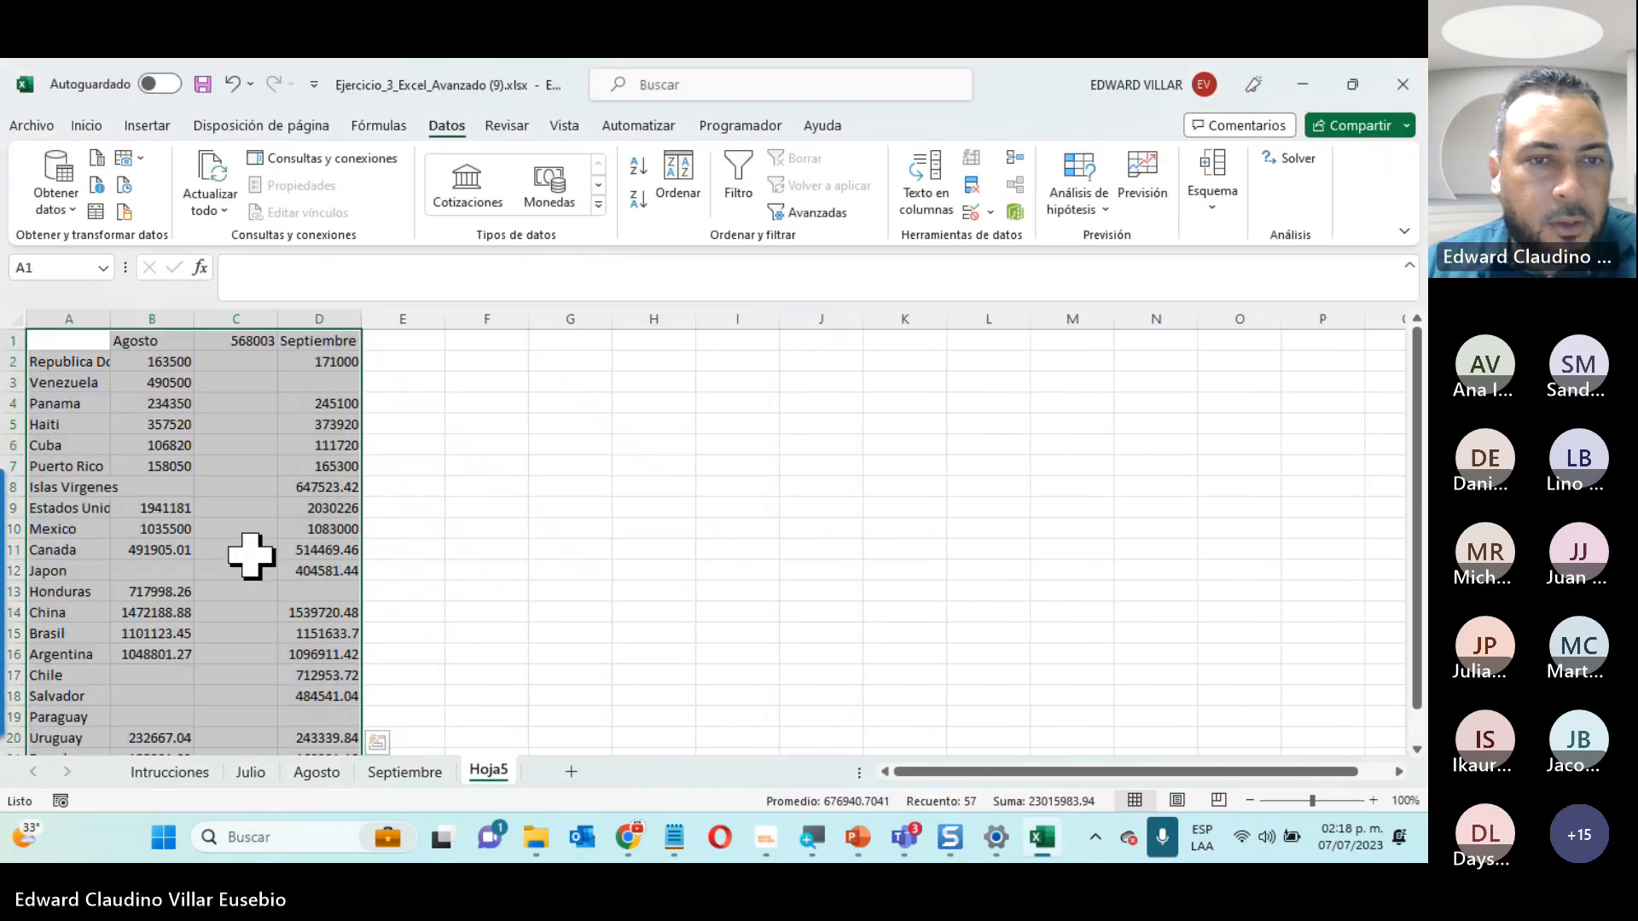
Clear the whole consolidated table from Hoja5 and select cell A1
scroll(249, 555, down, 4)
scroll(247, 562, up, 4)
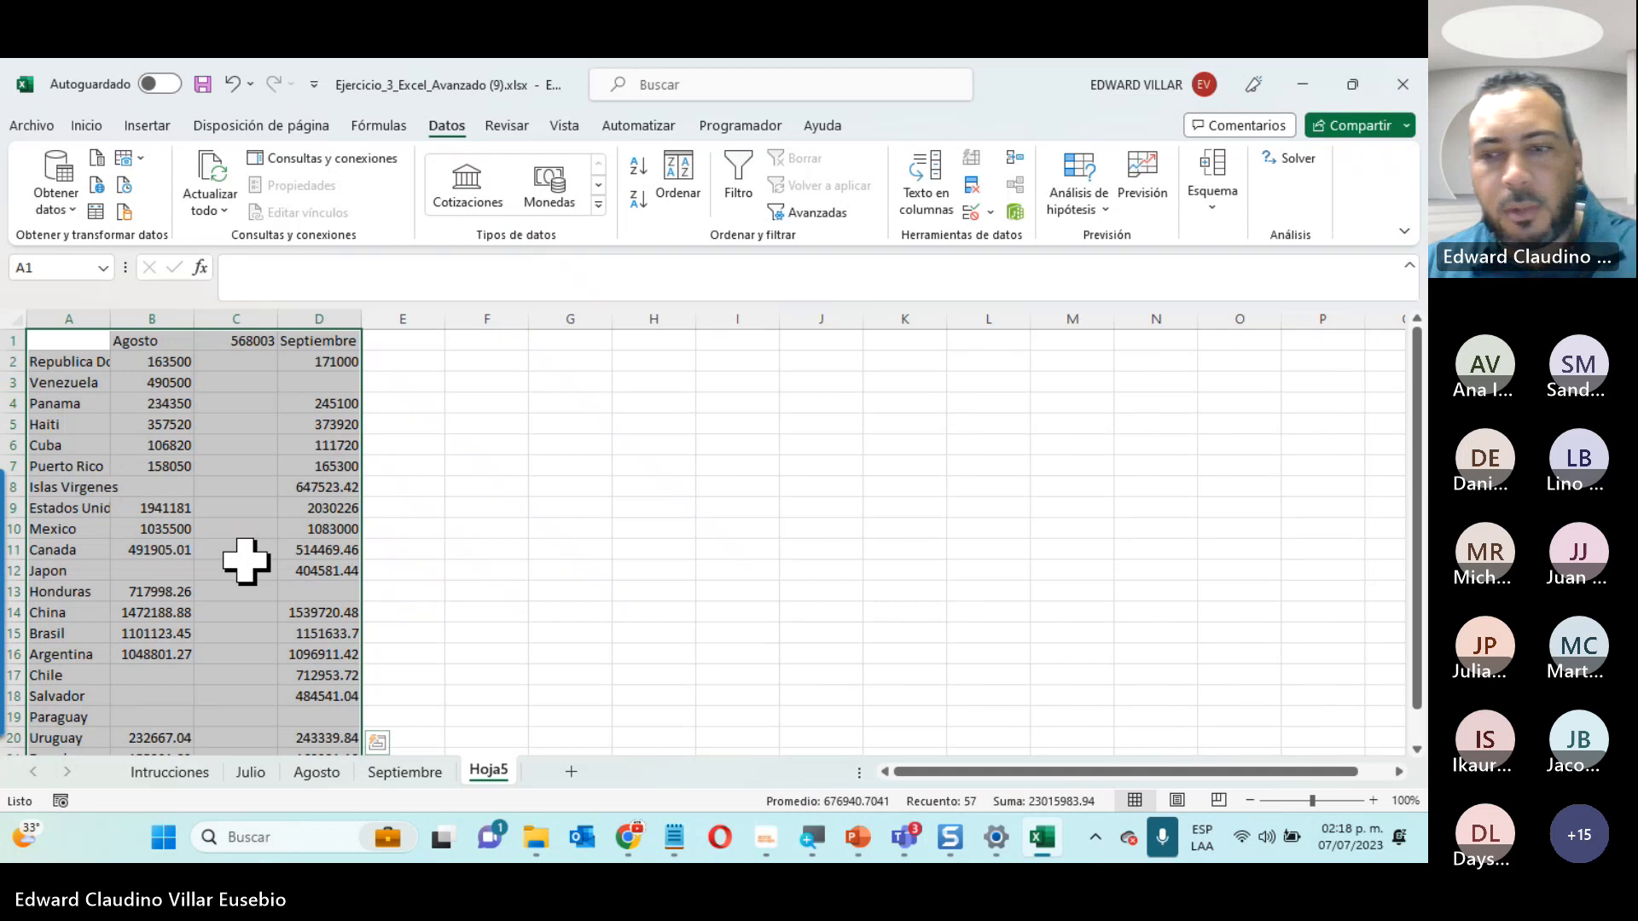
key(Delete)
click(83, 344)
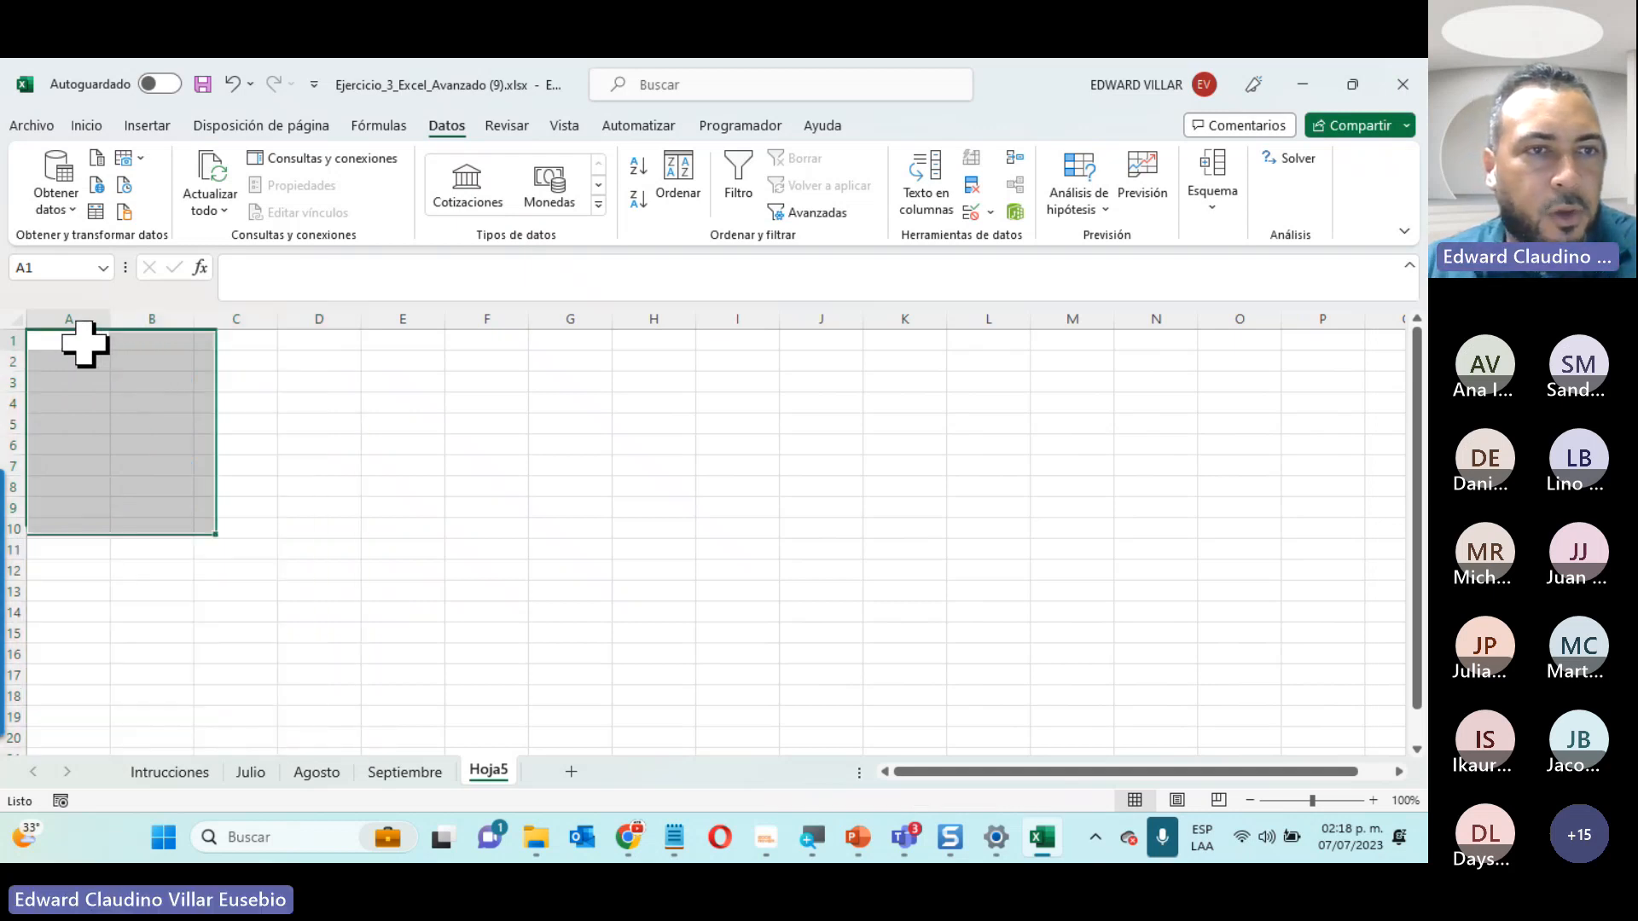
scroll(110, 415, down, 5)
scroll(273, 563, up, 5)
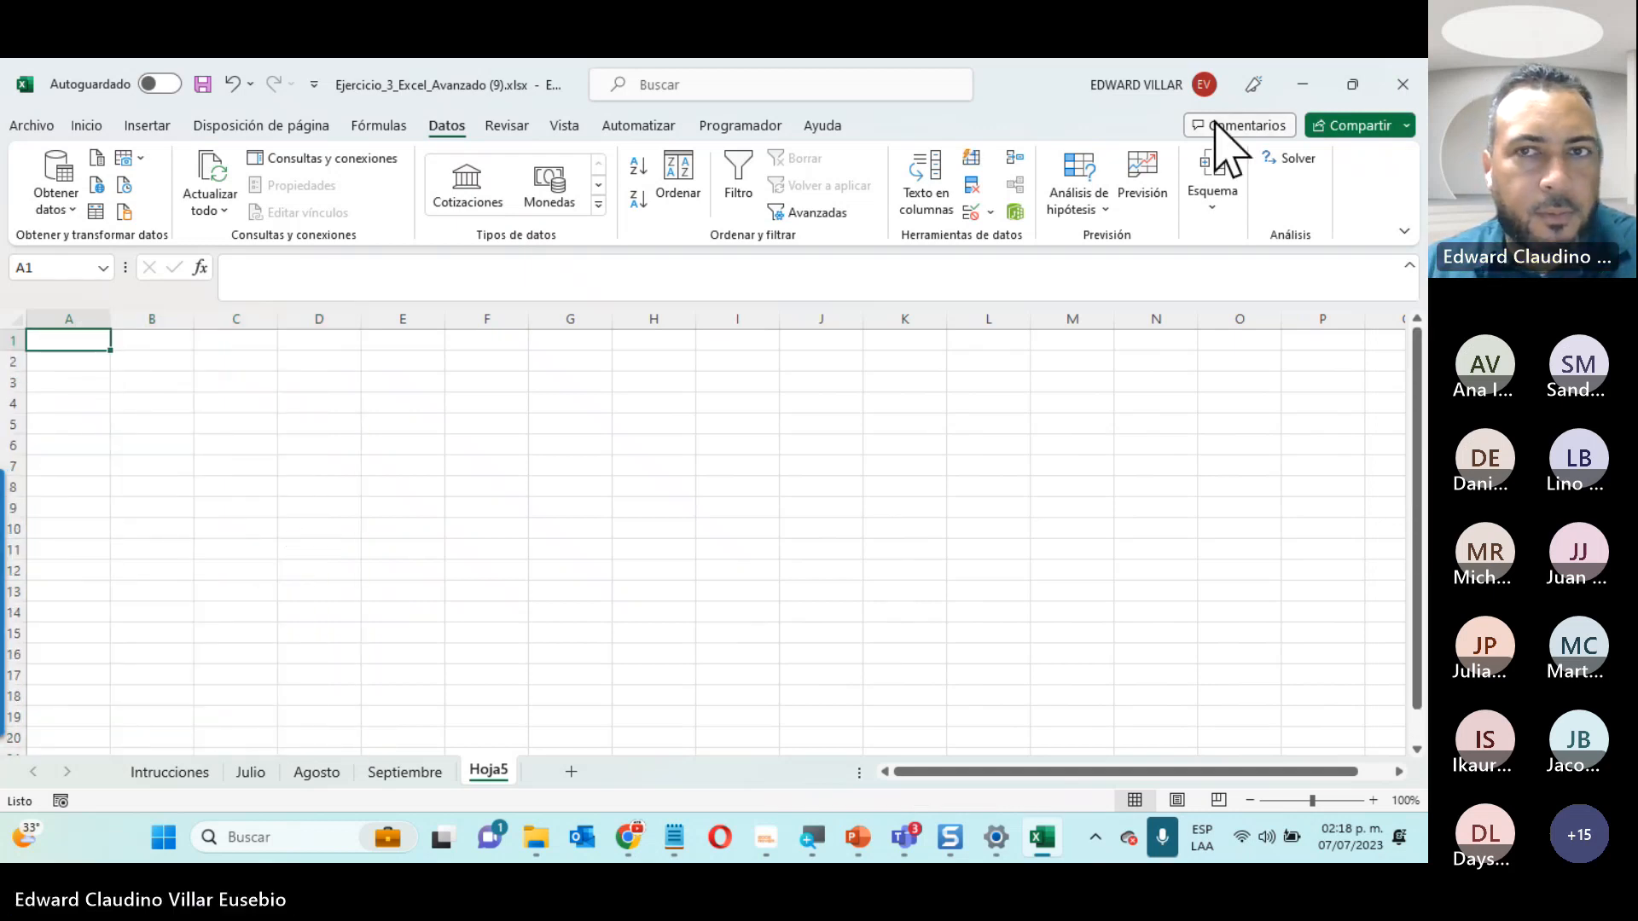
Run the consolidation at cell A1 of Hoja5 with the stored references, and clear the resulting table again
click(1015, 157)
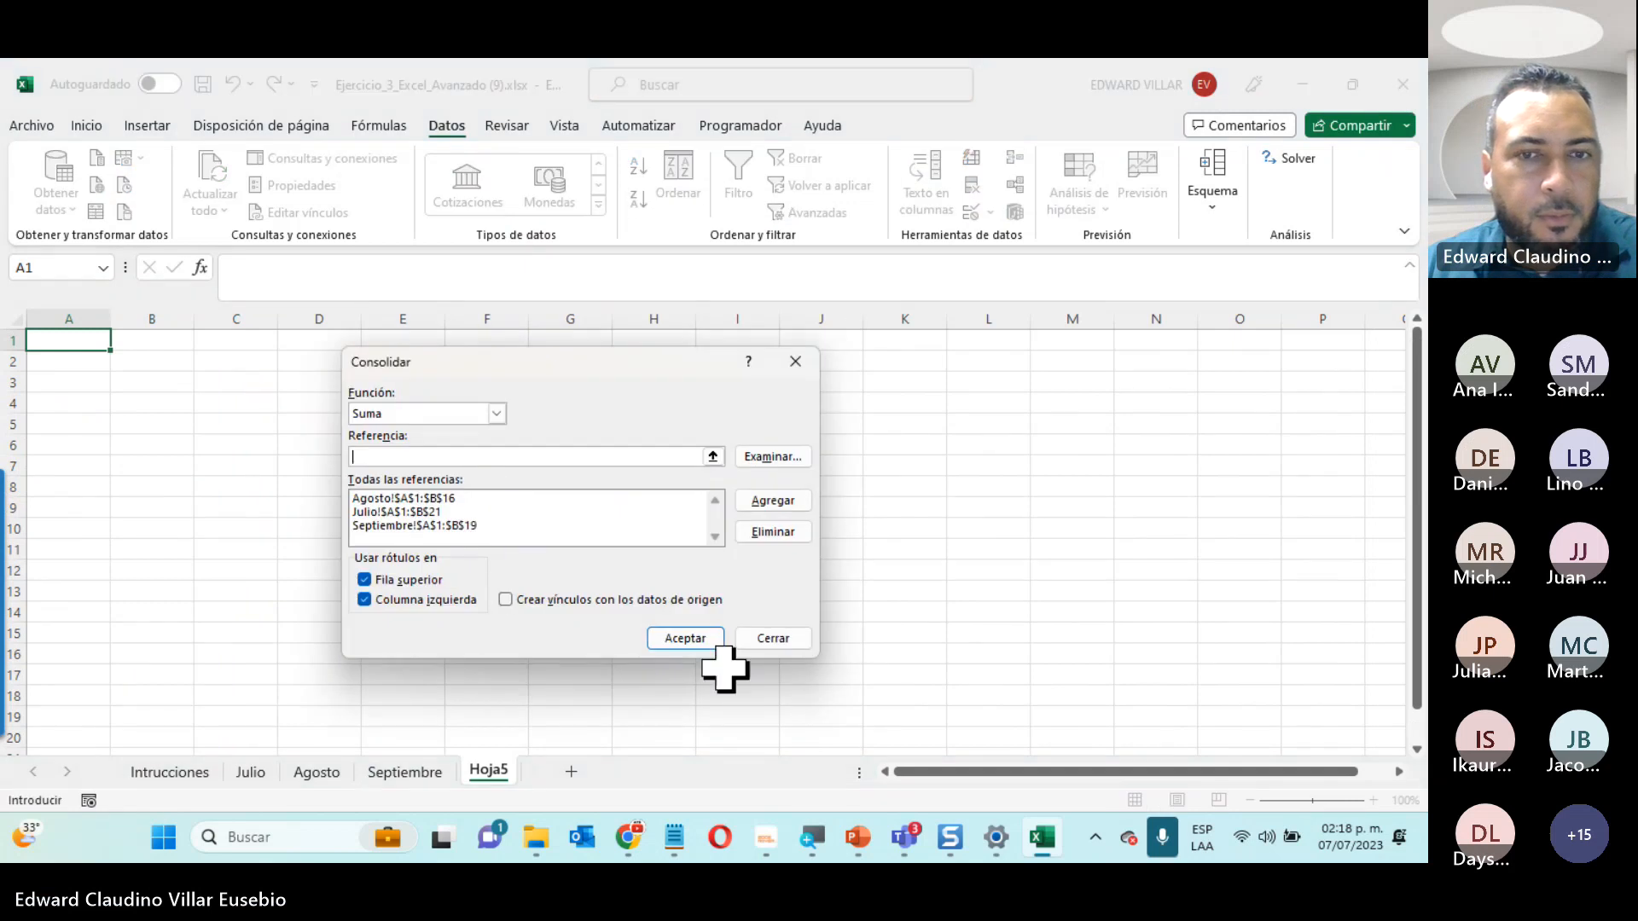
click(687, 640)
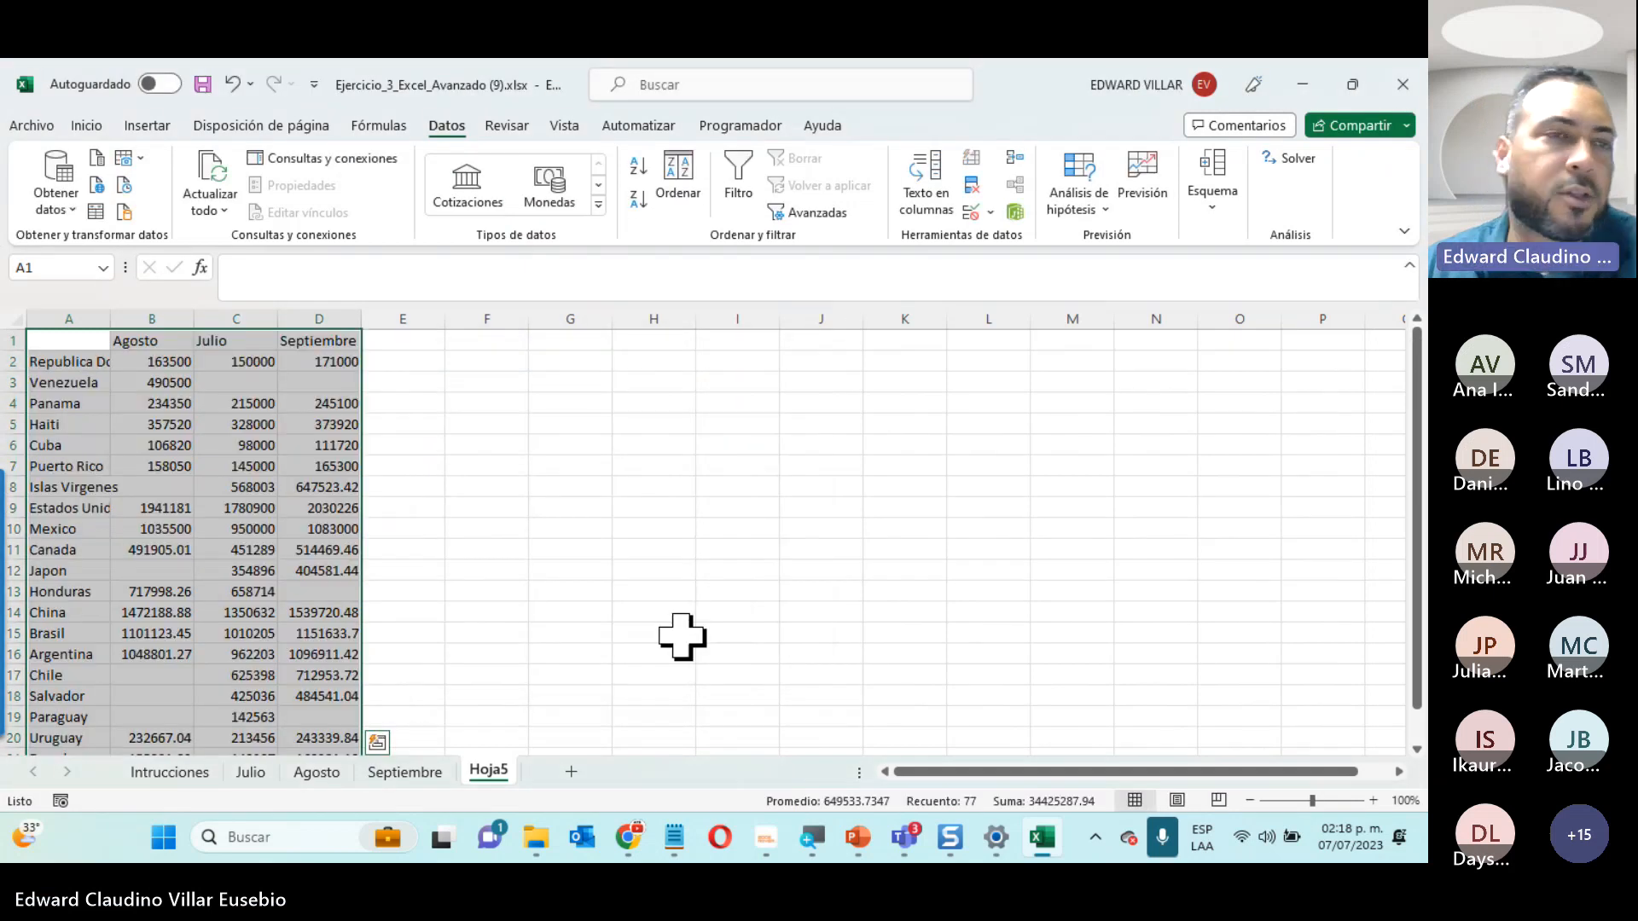
click(543, 465)
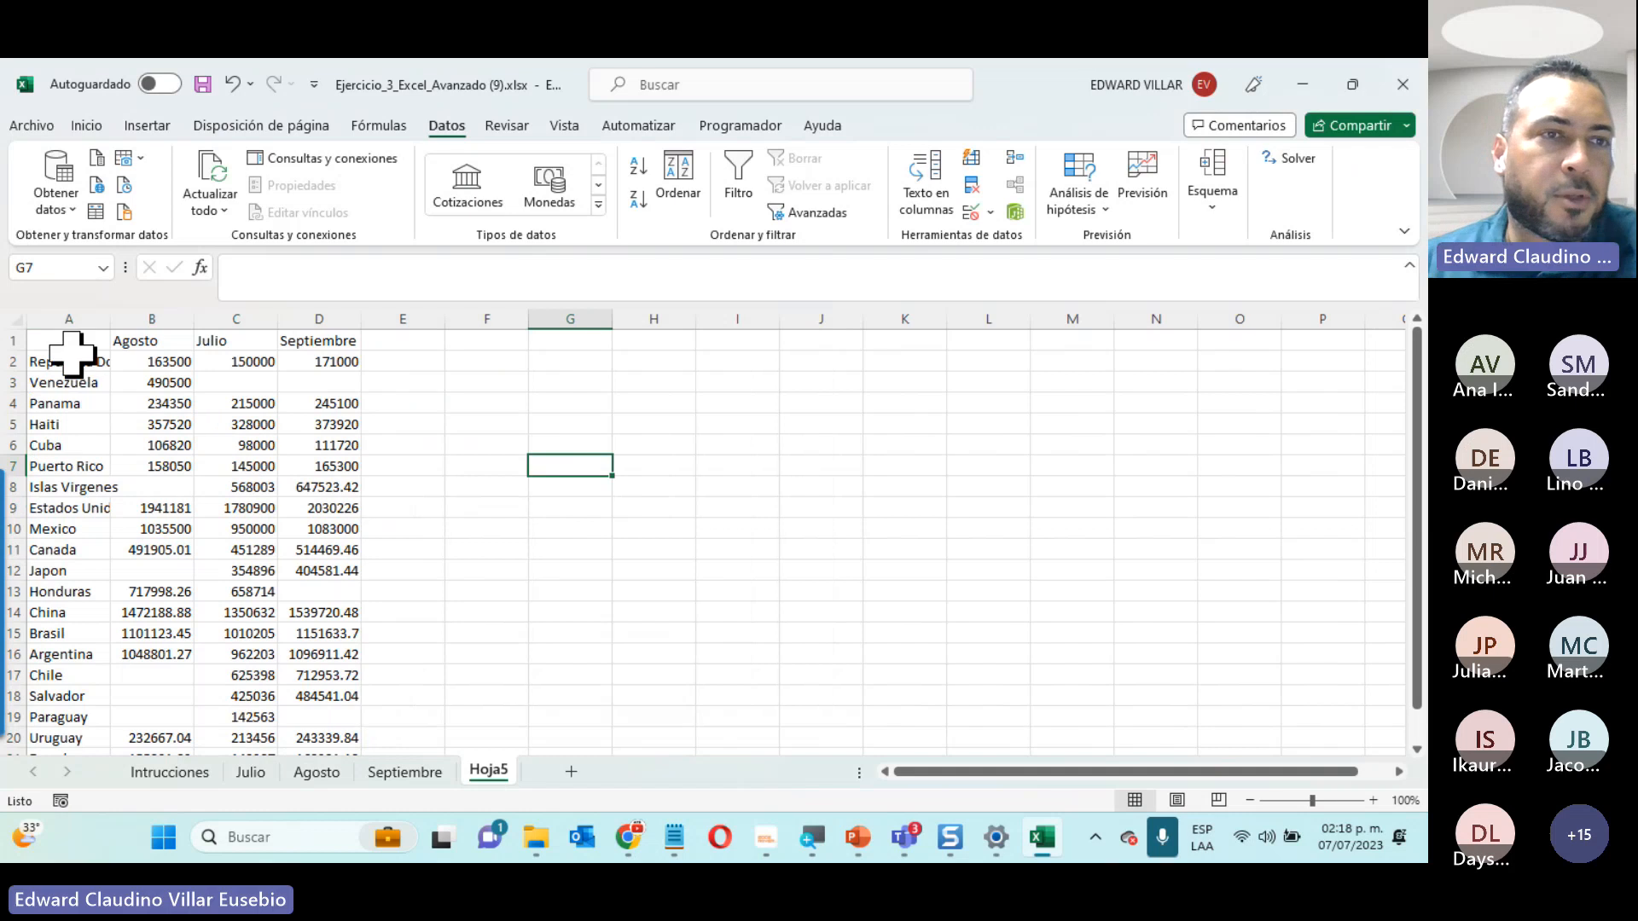
drag(69, 340, 340, 733)
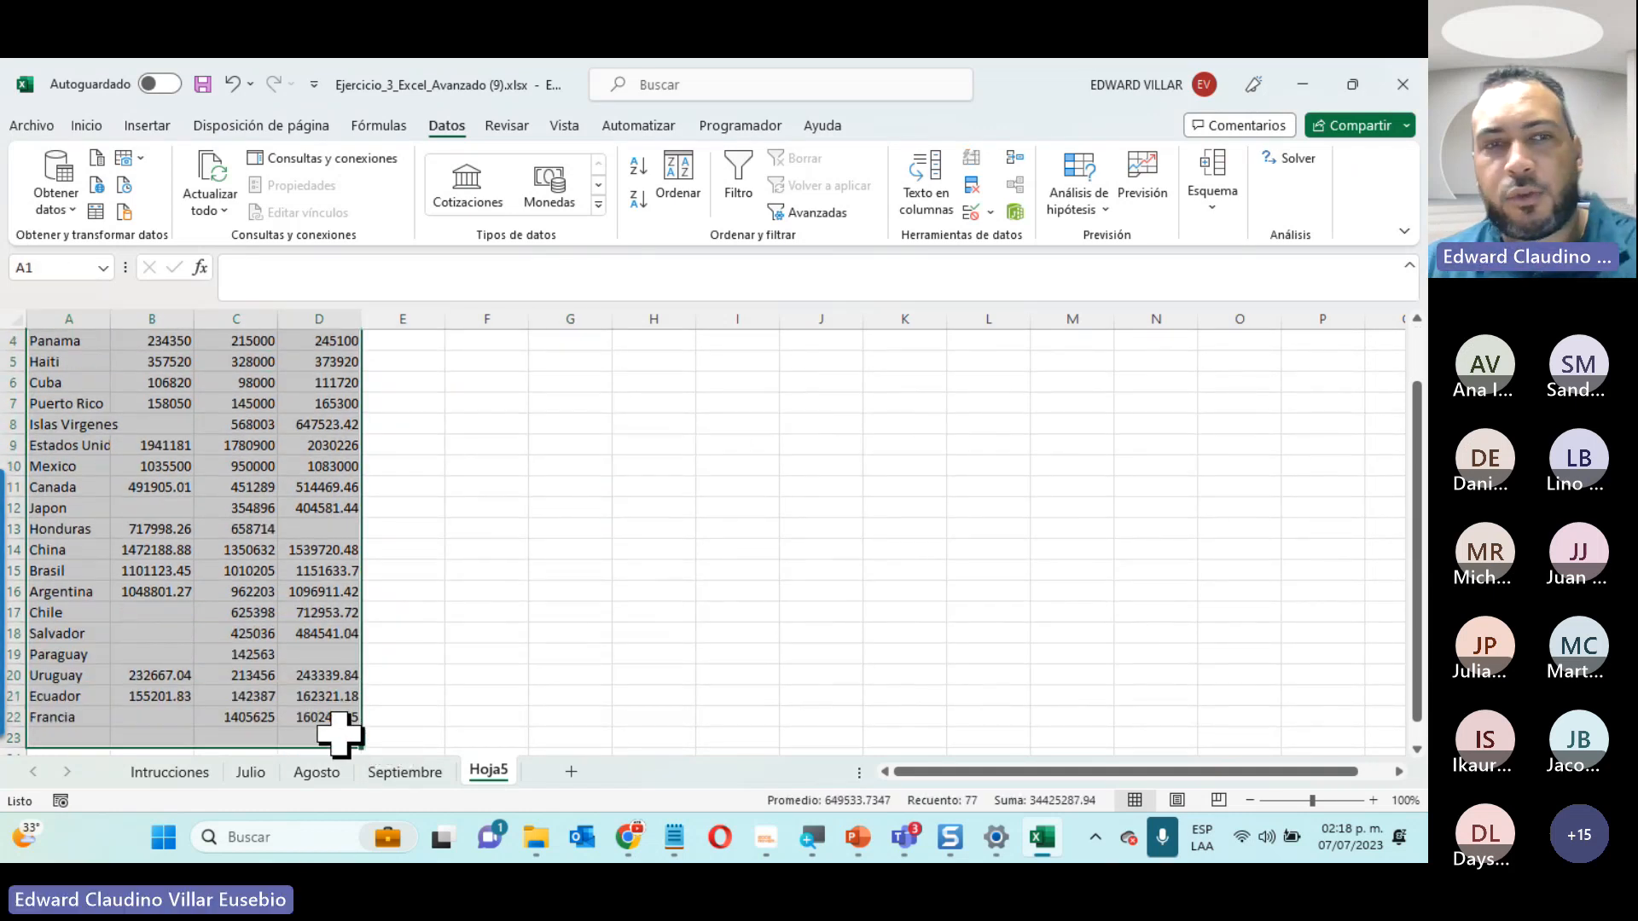
key(ctrl+z)
click(77, 340)
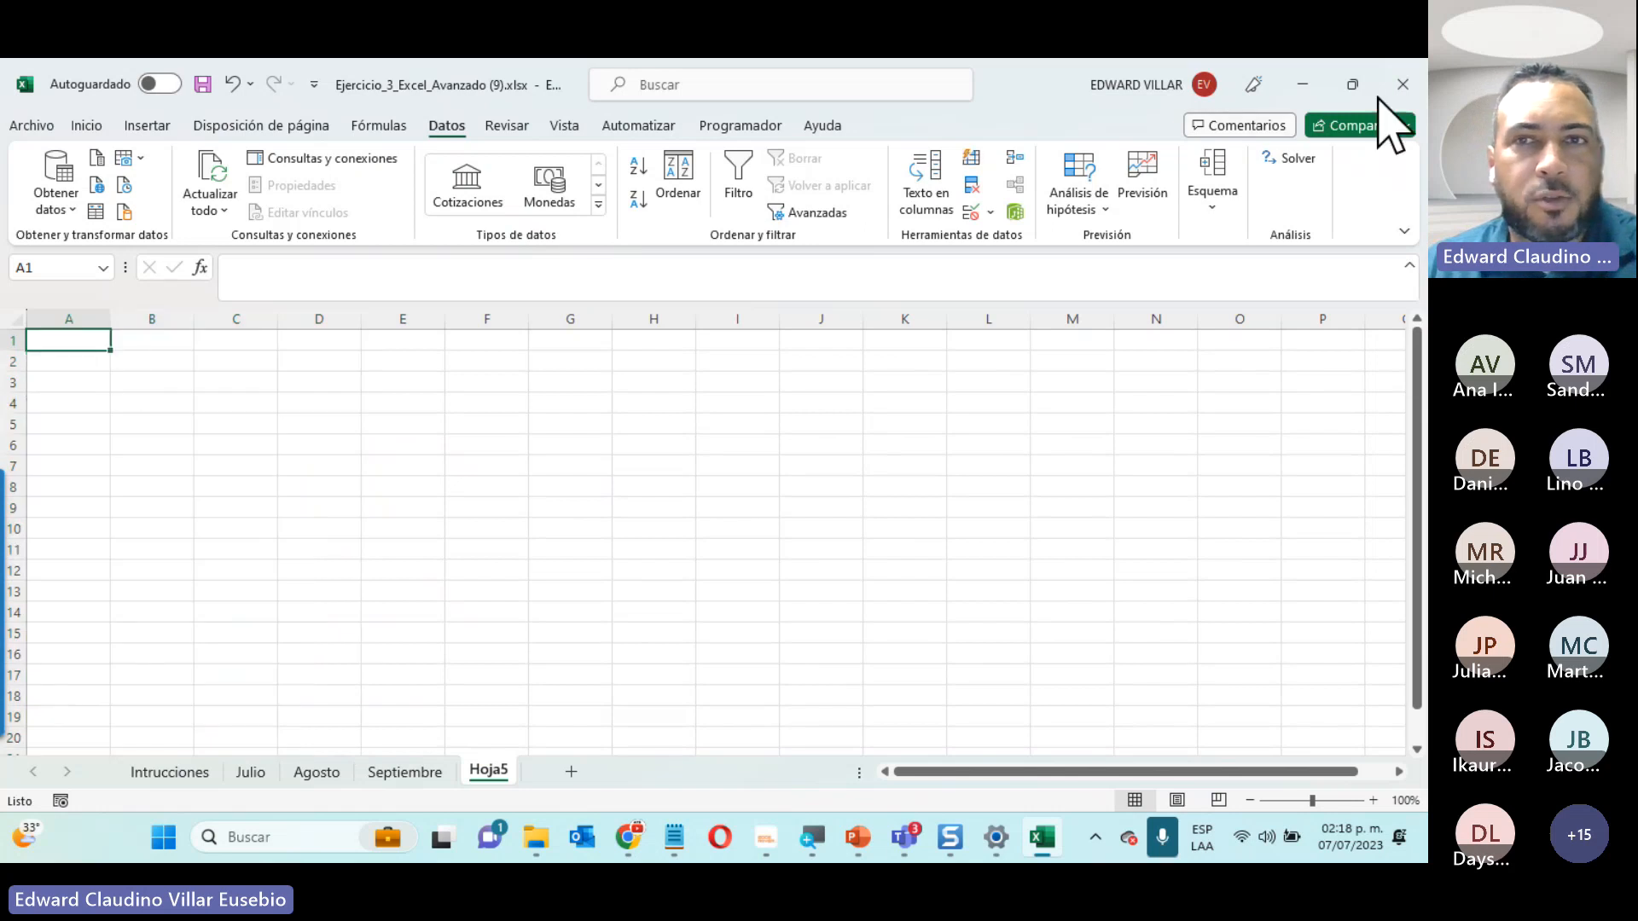
Reopen Consolidate at cell A1, remove the Septiembre, Julio and Agosto references, and turn off the top row and left column label options
click(1014, 159)
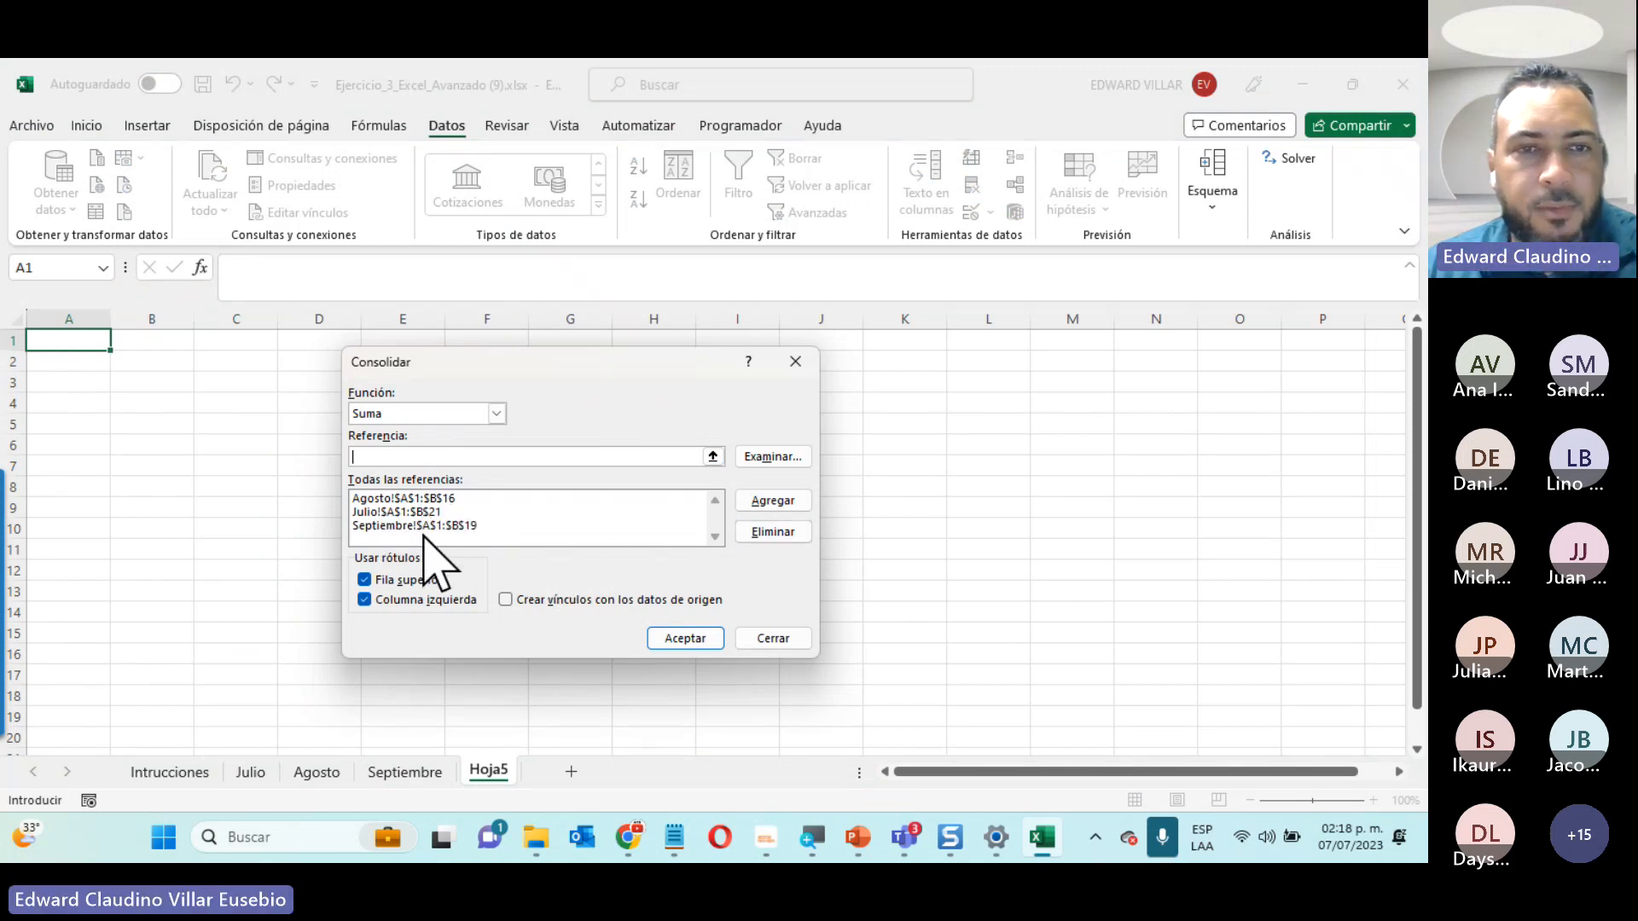
click(426, 526)
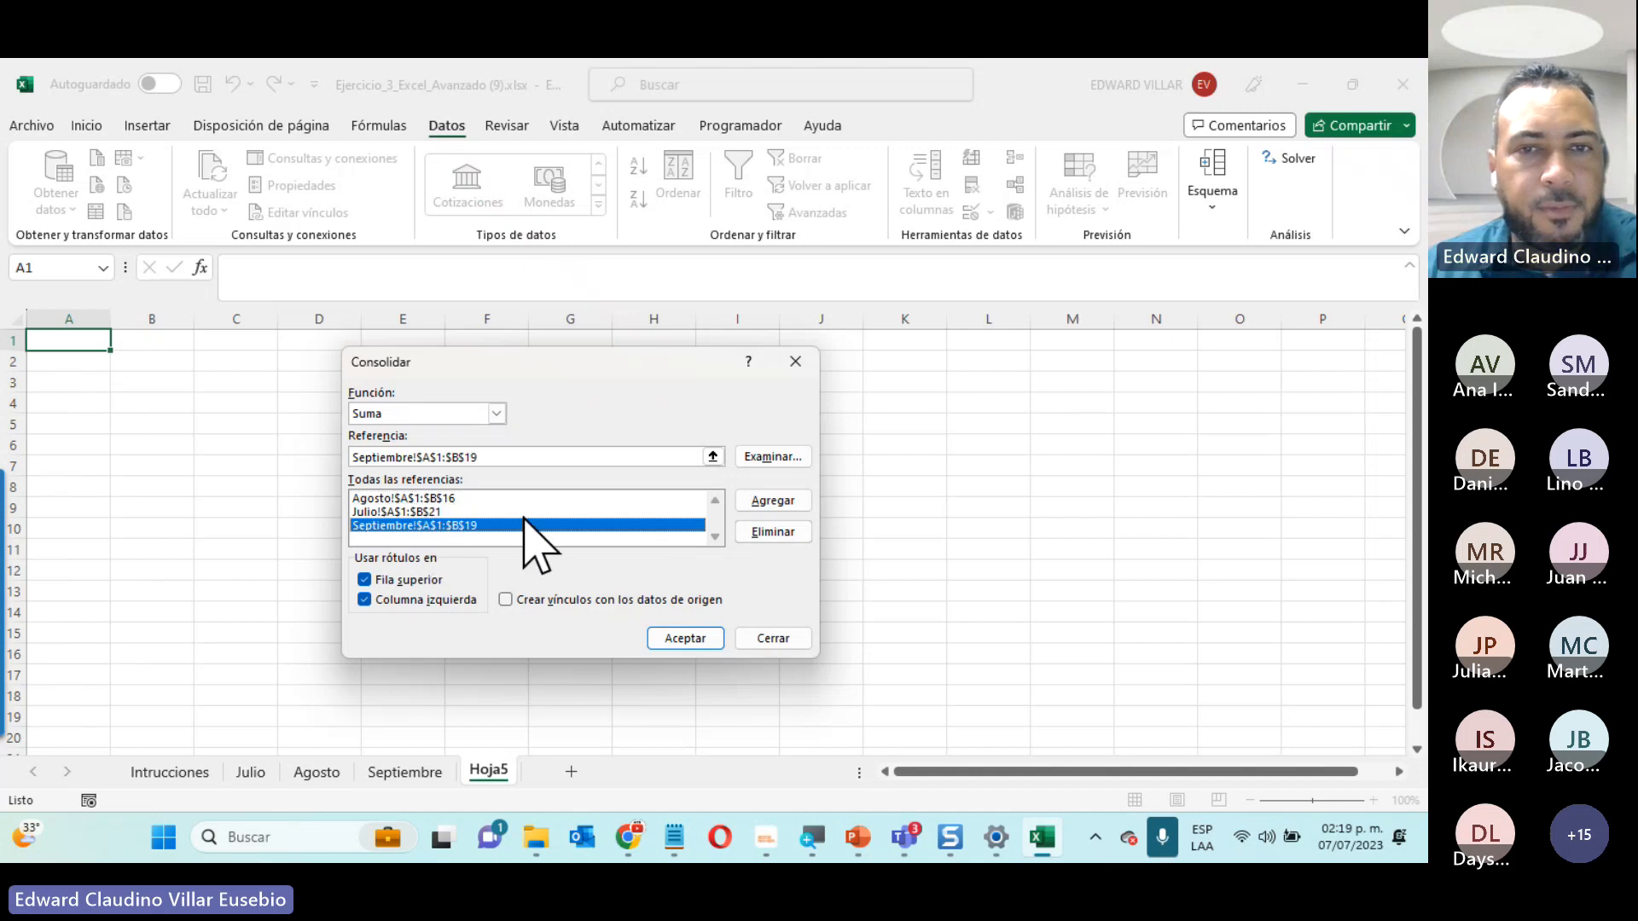
click(747, 538)
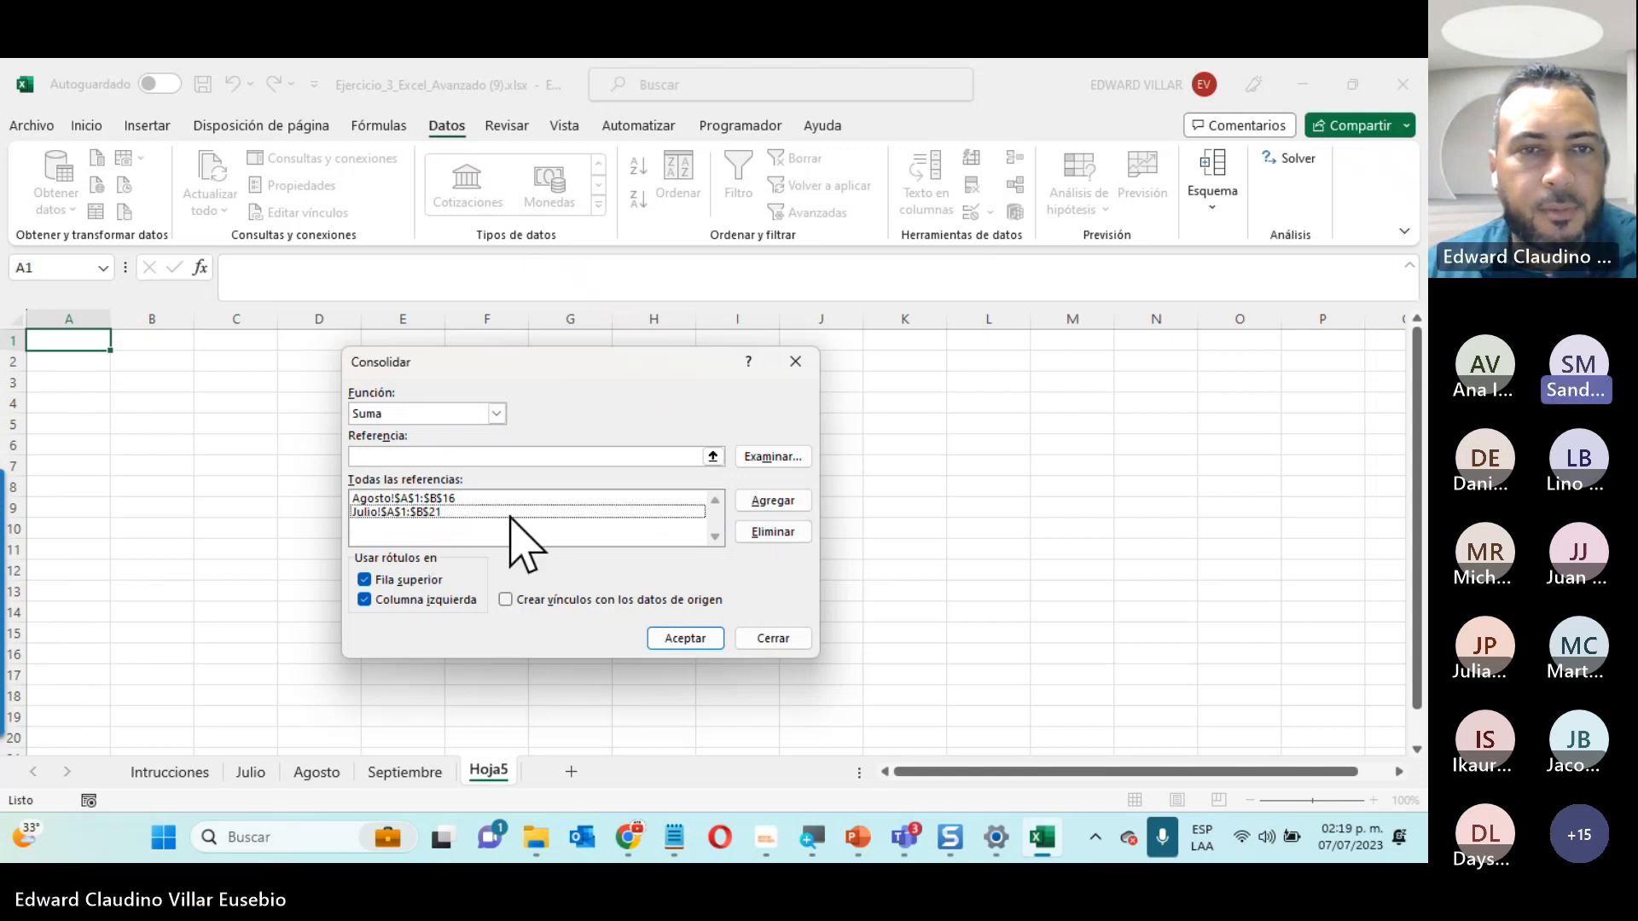
click(427, 512)
click(742, 537)
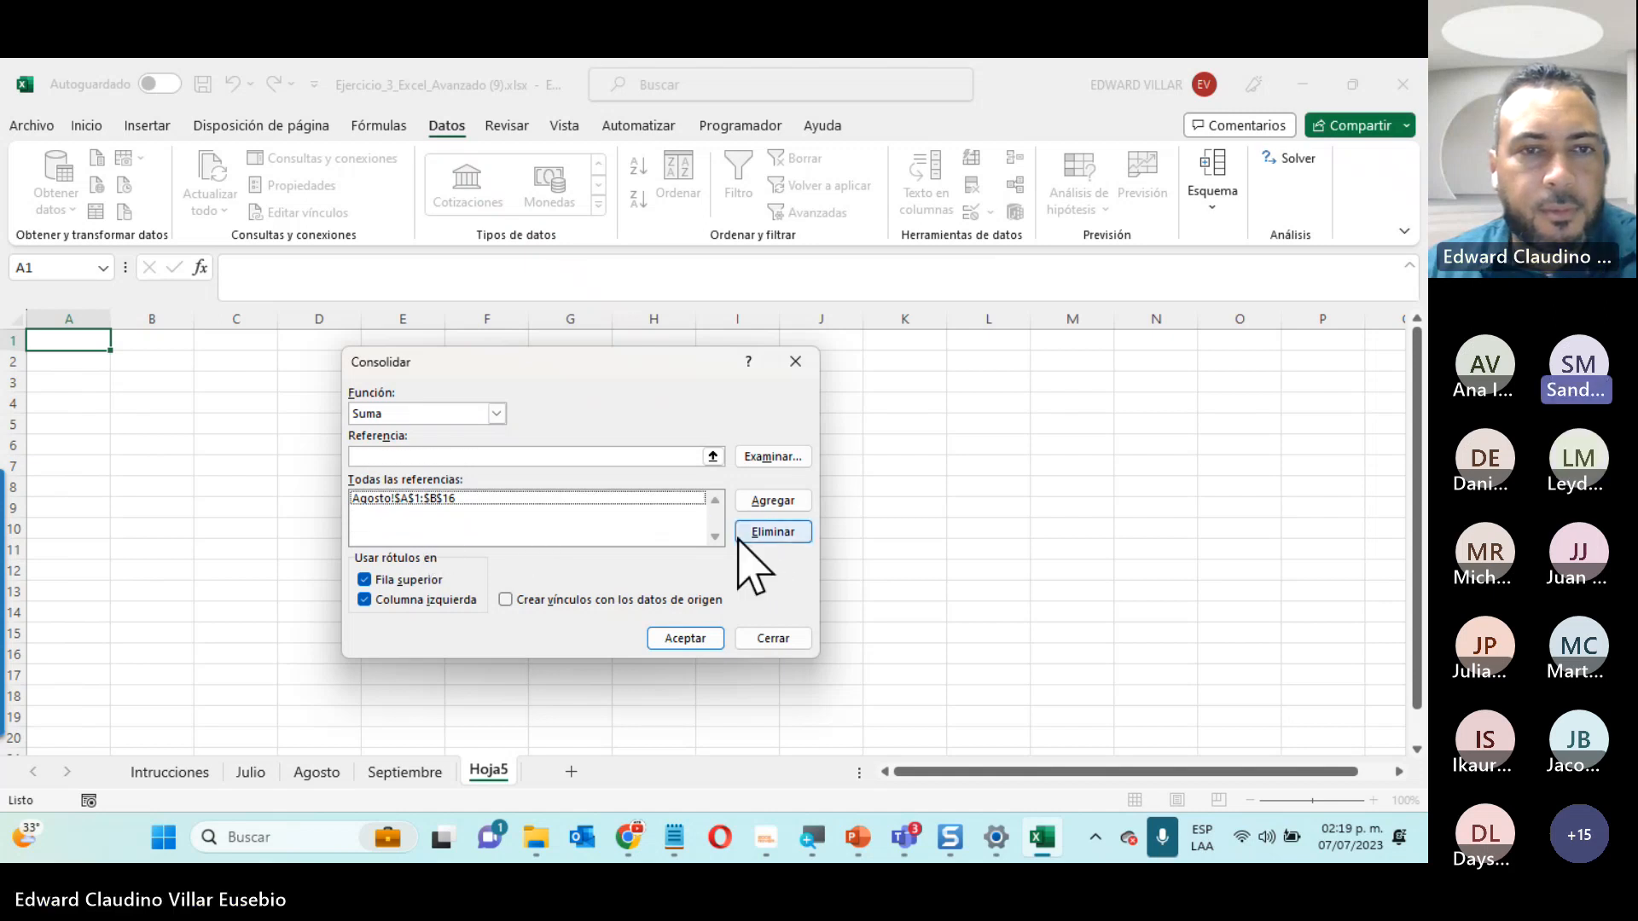
click(484, 500)
click(768, 532)
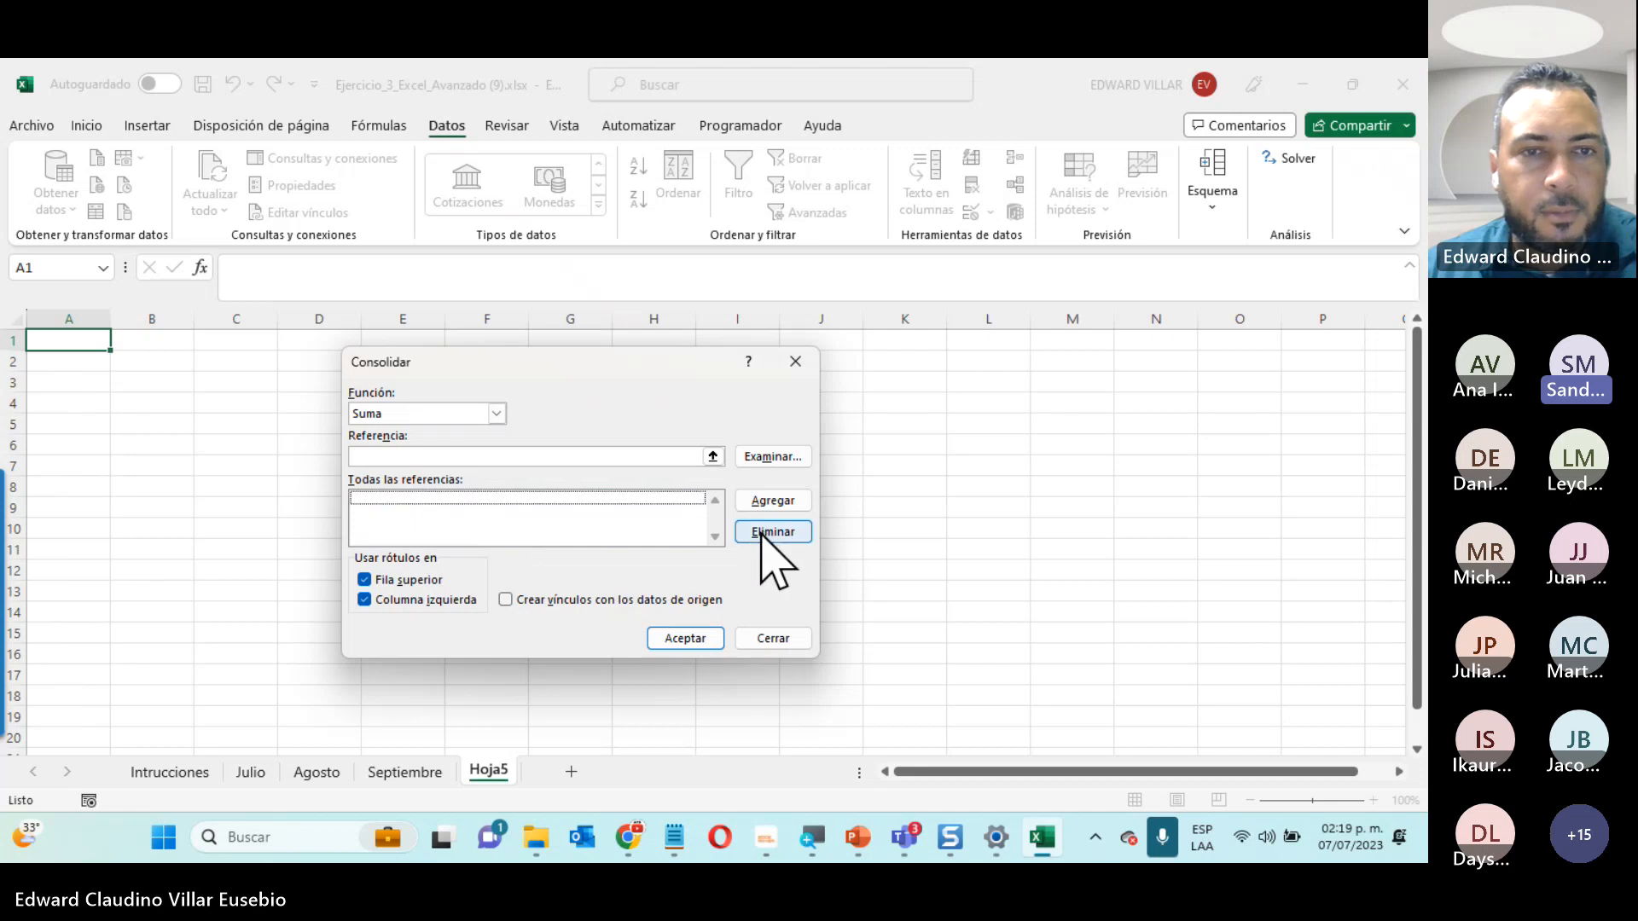
click(408, 580)
click(408, 599)
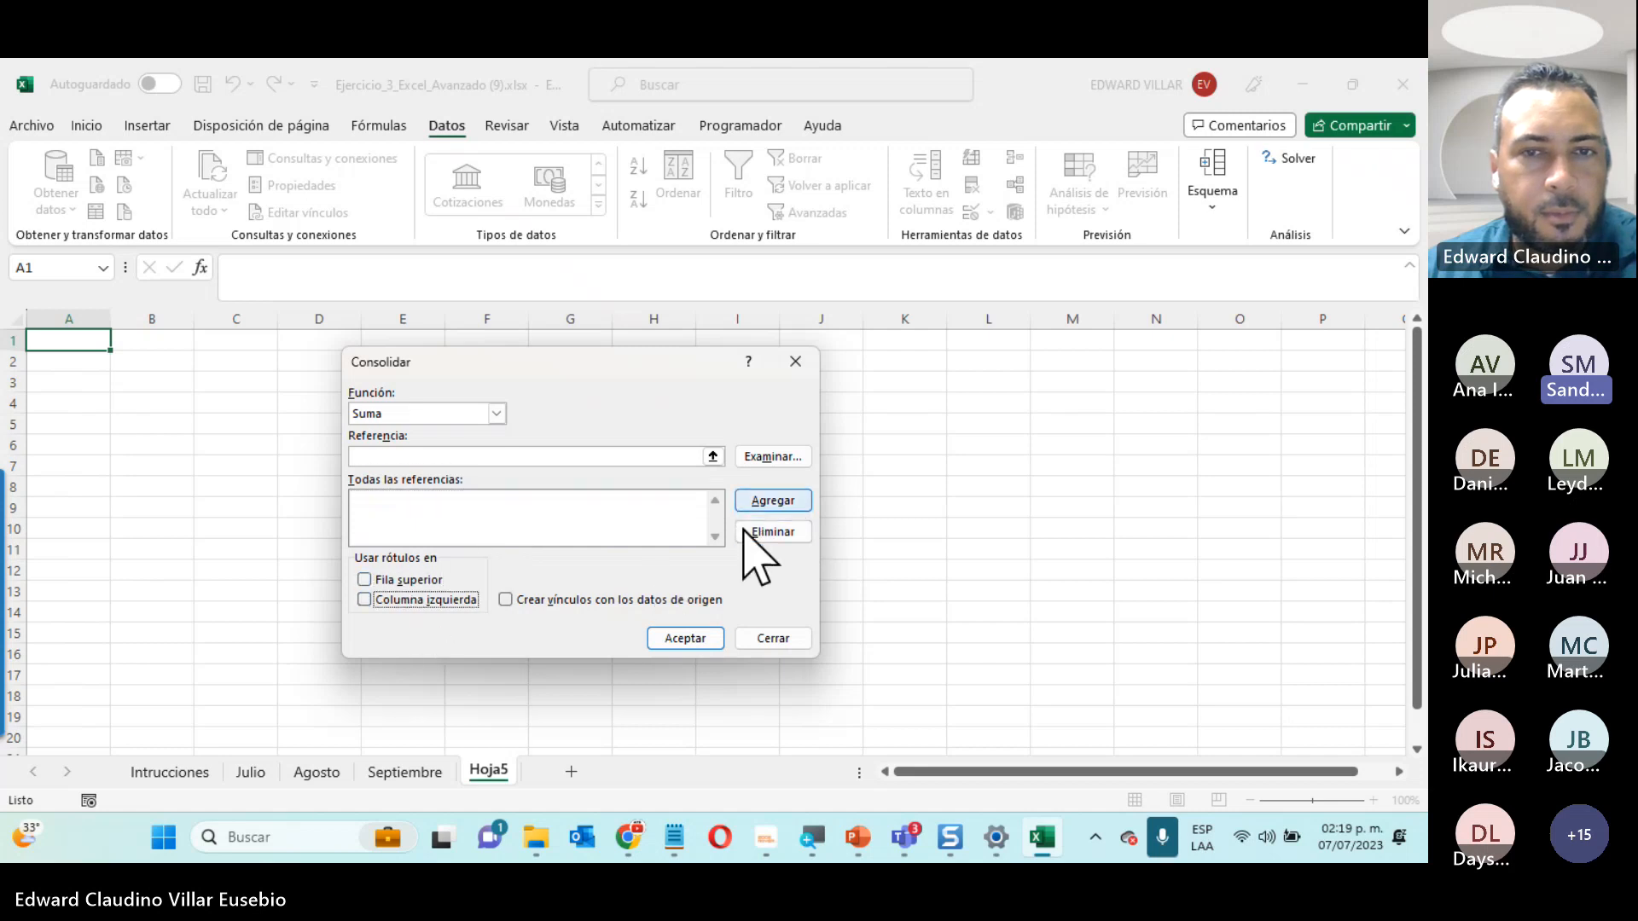
click(600, 537)
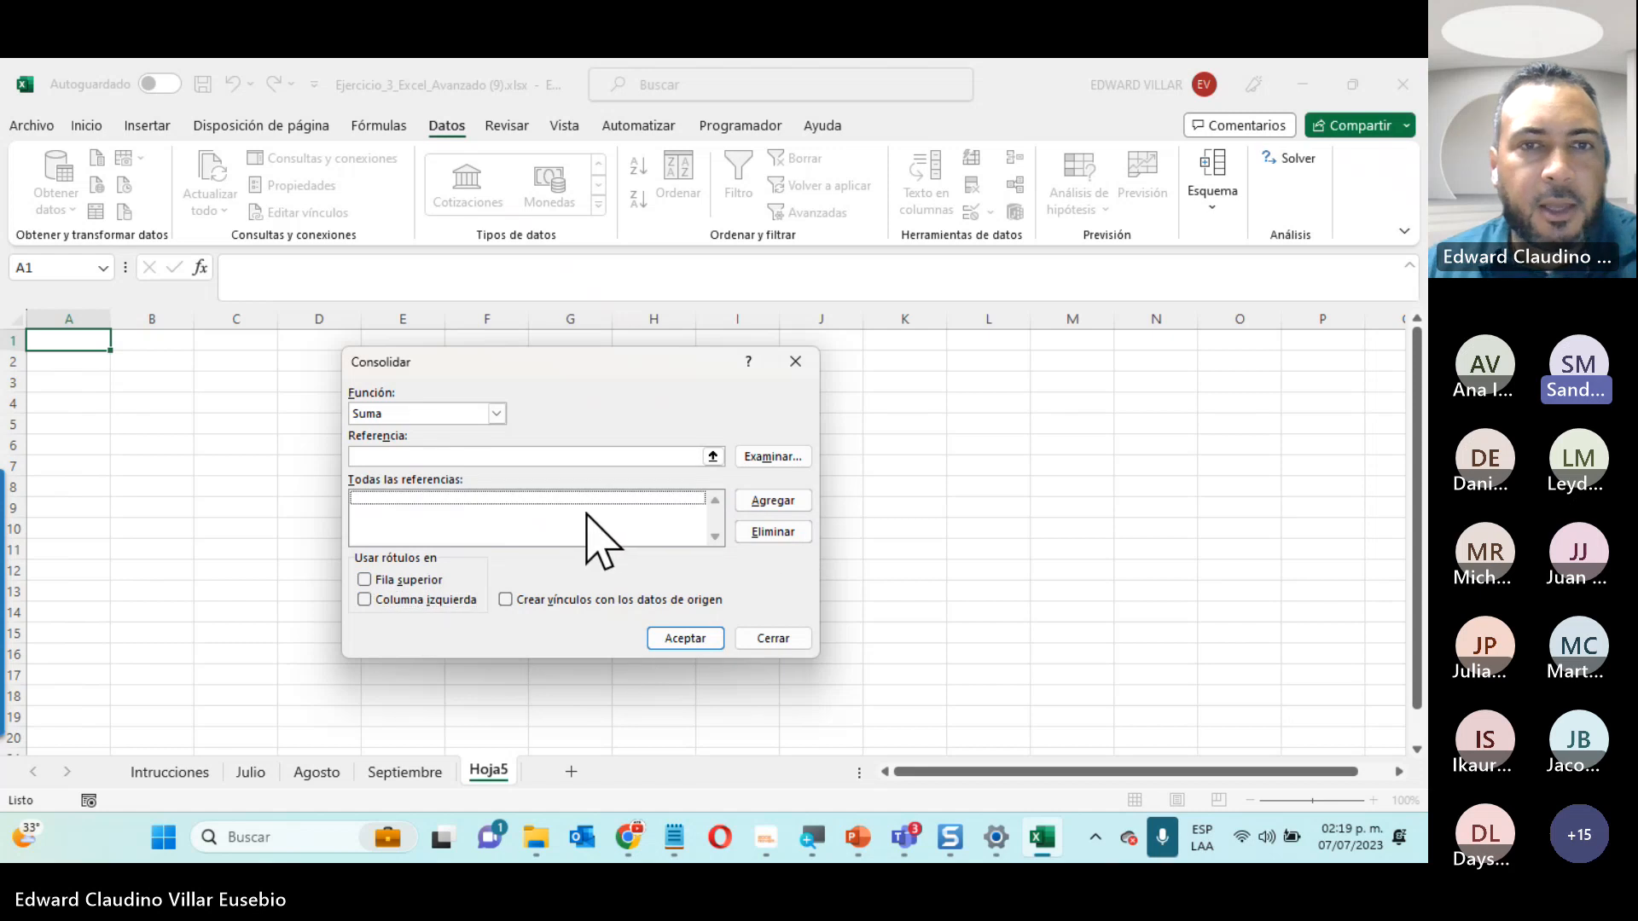
Add the complete Julio list, range A1:B21 including its headers, as a consolidation reference
click(645, 464)
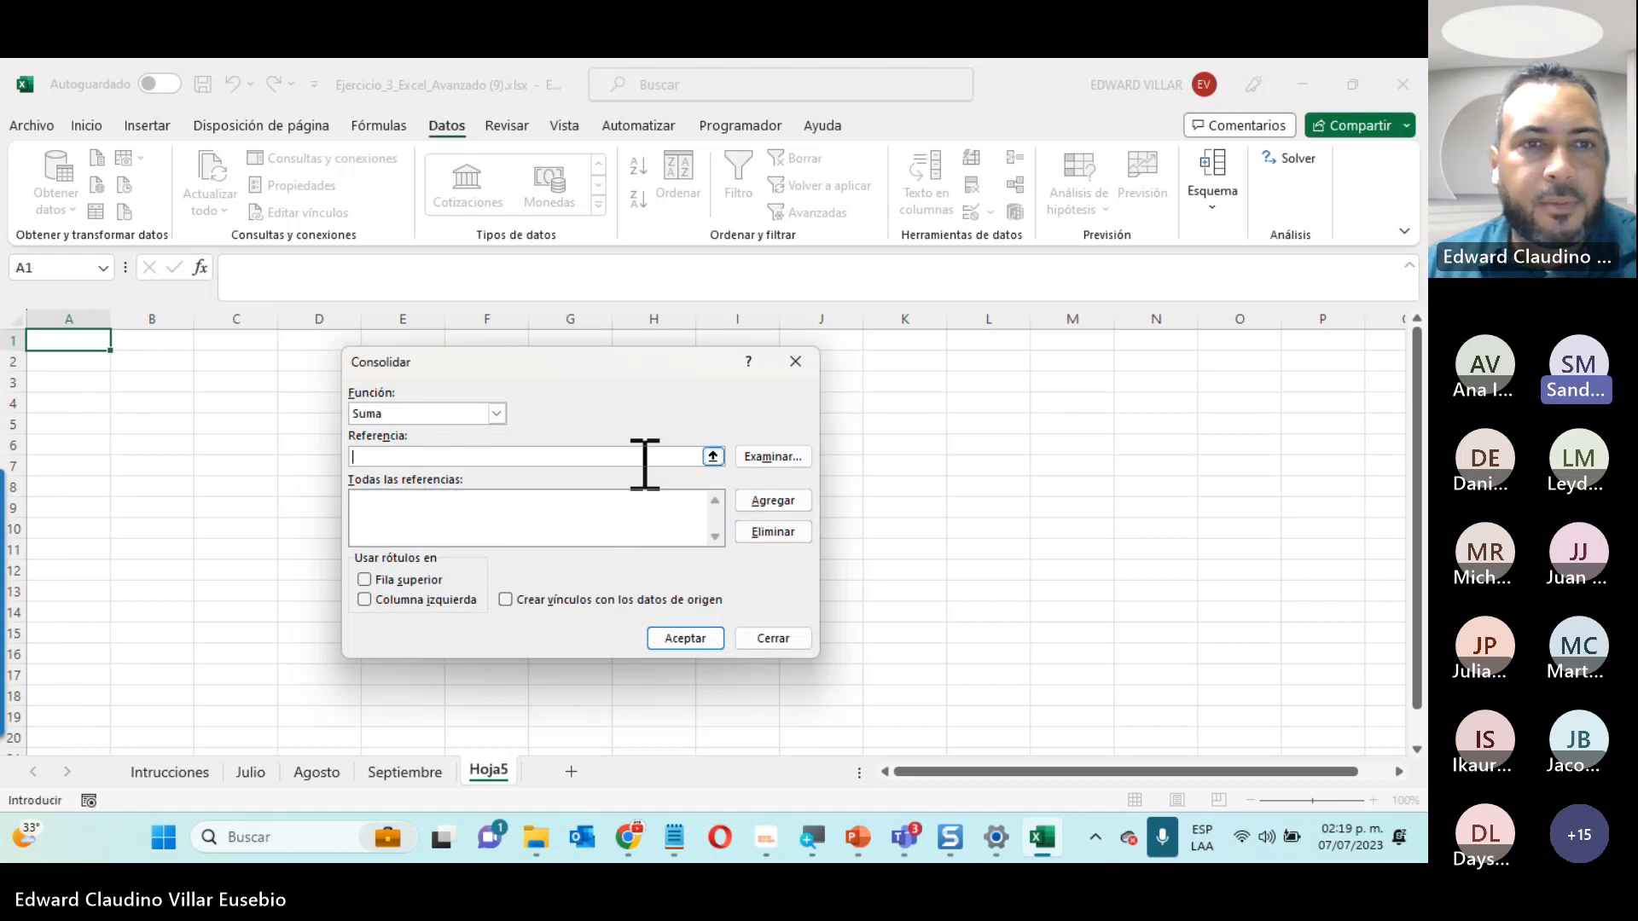
click(252, 772)
scroll(245, 555, down, 2)
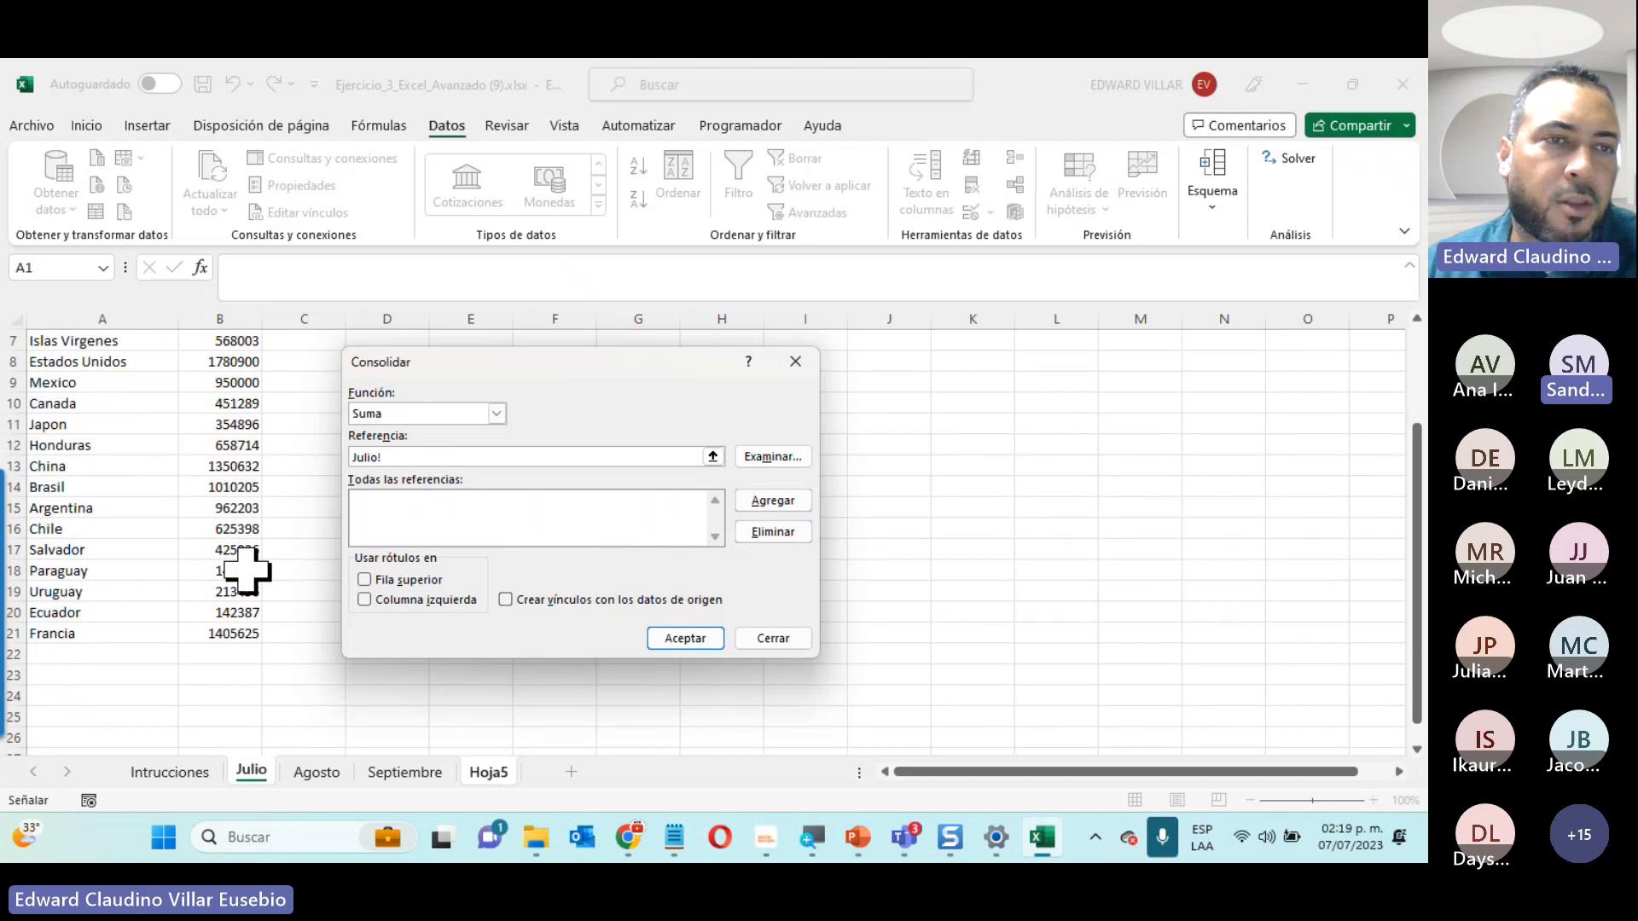
scroll(244, 555, up, 2)
scroll(246, 570, down, 2)
scroll(246, 571, up, 2)
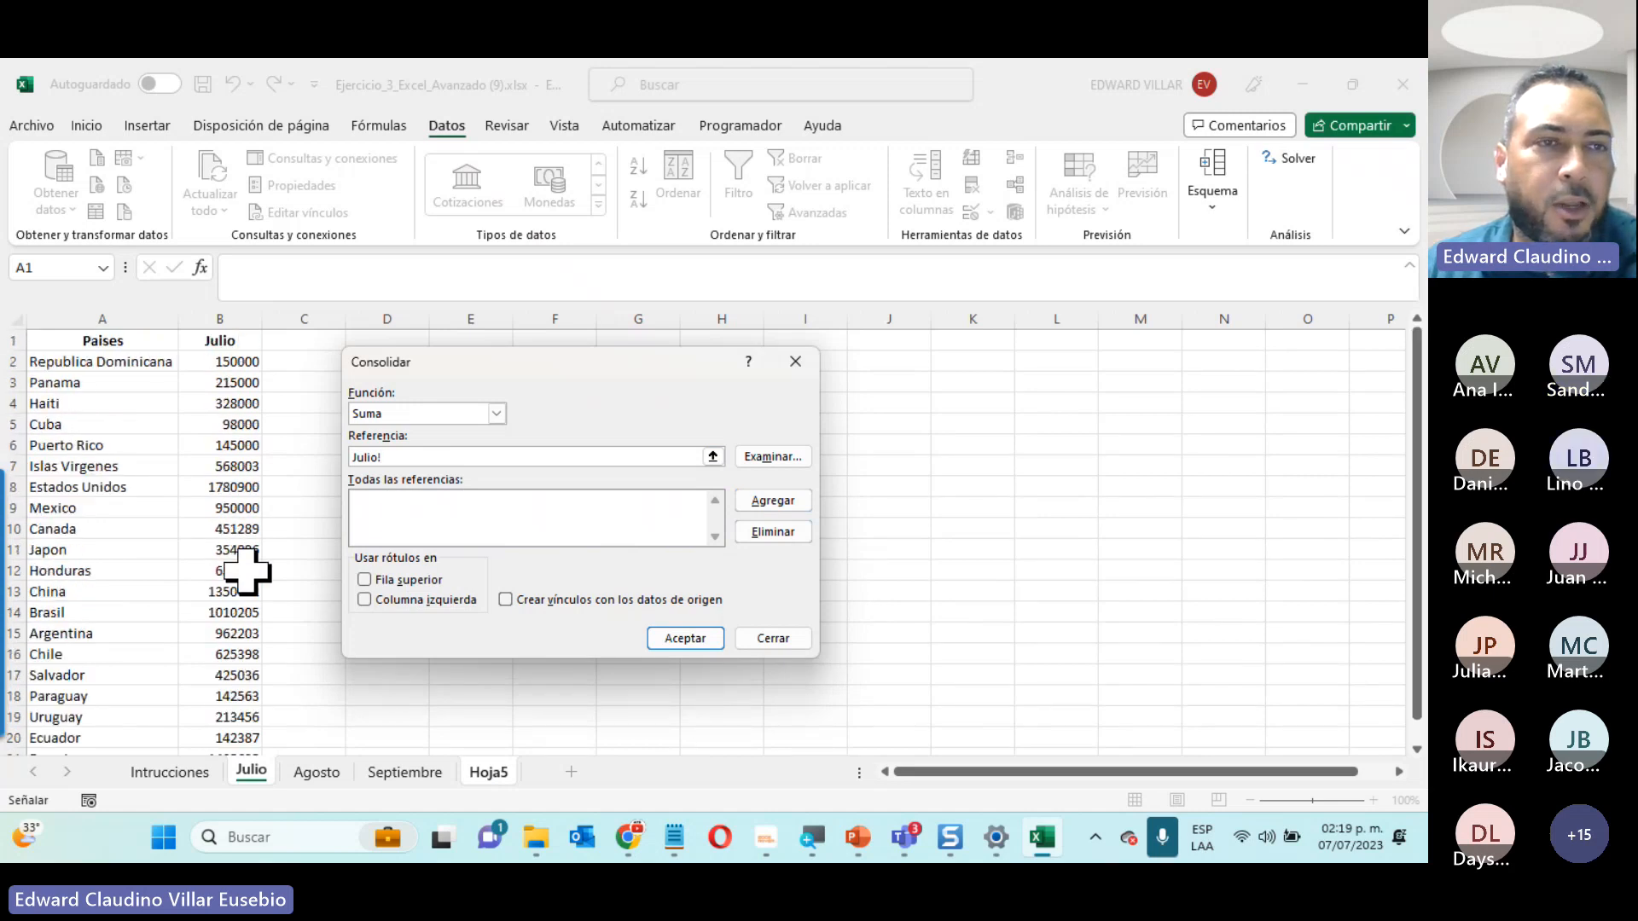
scroll(235, 487, down, 2)
scroll(236, 487, up, 2)
scroll(224, 668, down, 2)
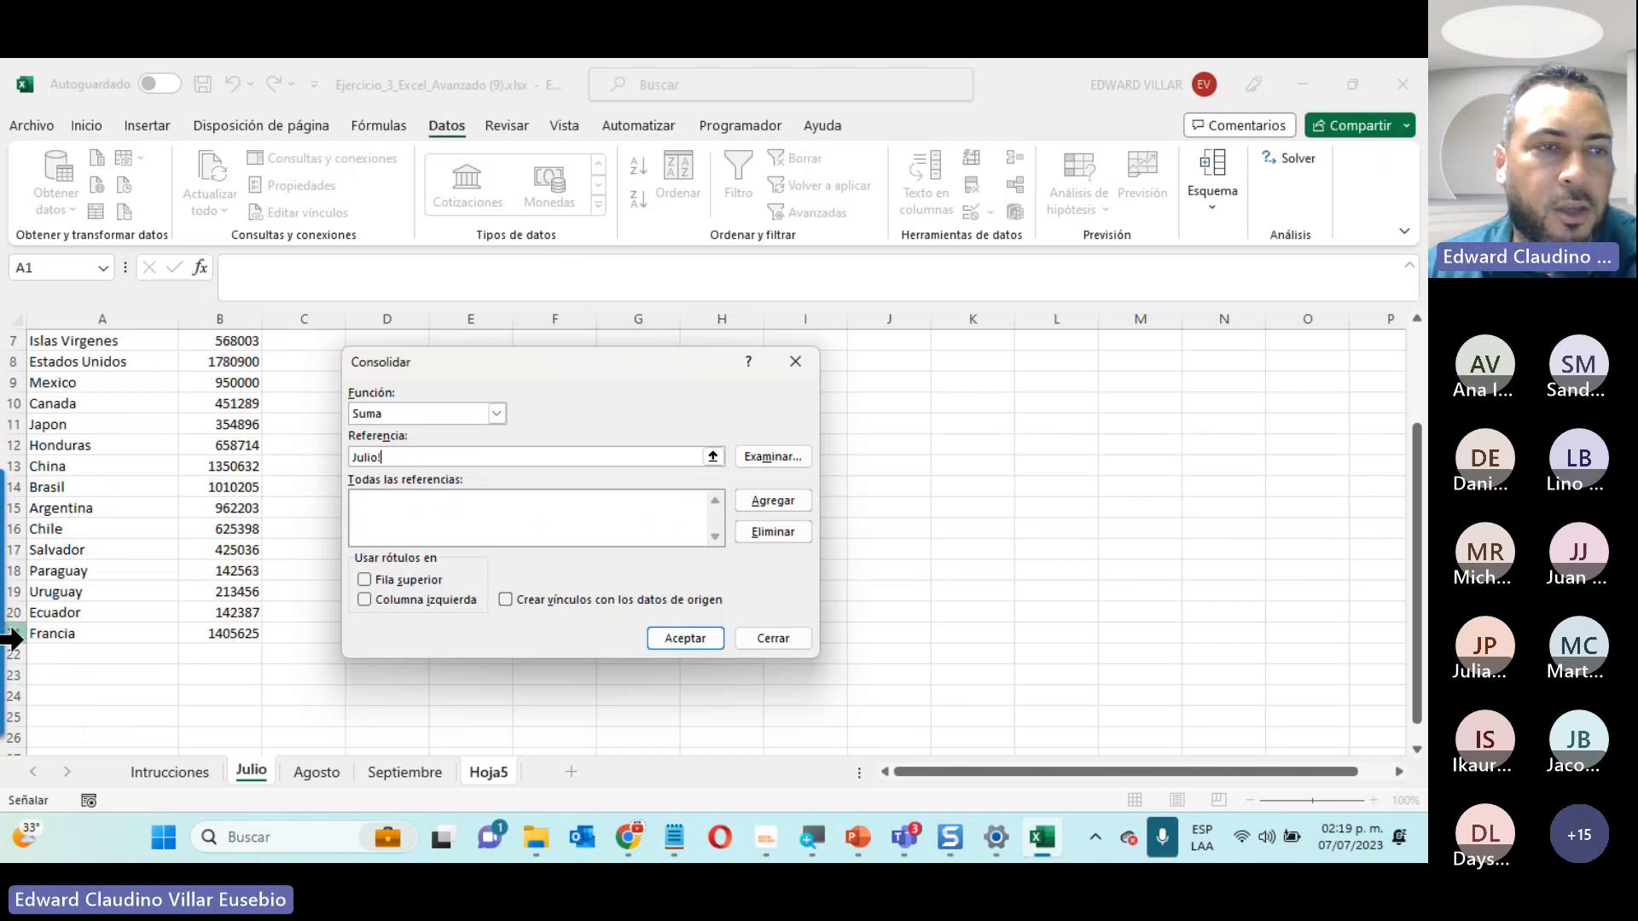
scroll(266, 652, up, 1)
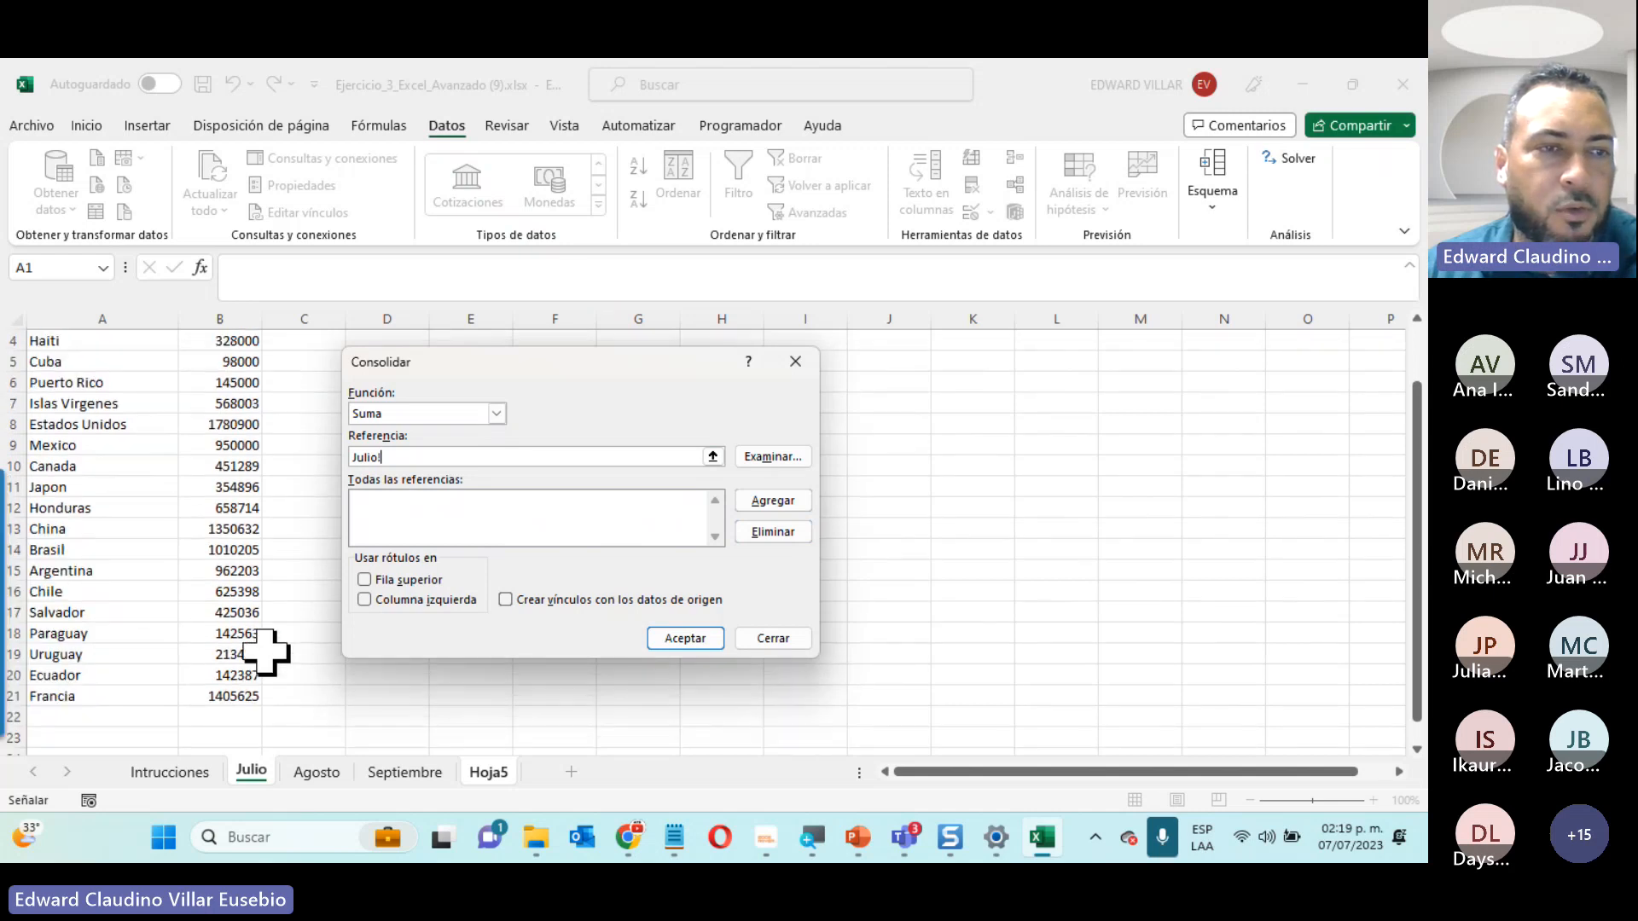
scroll(266, 652, up, 1)
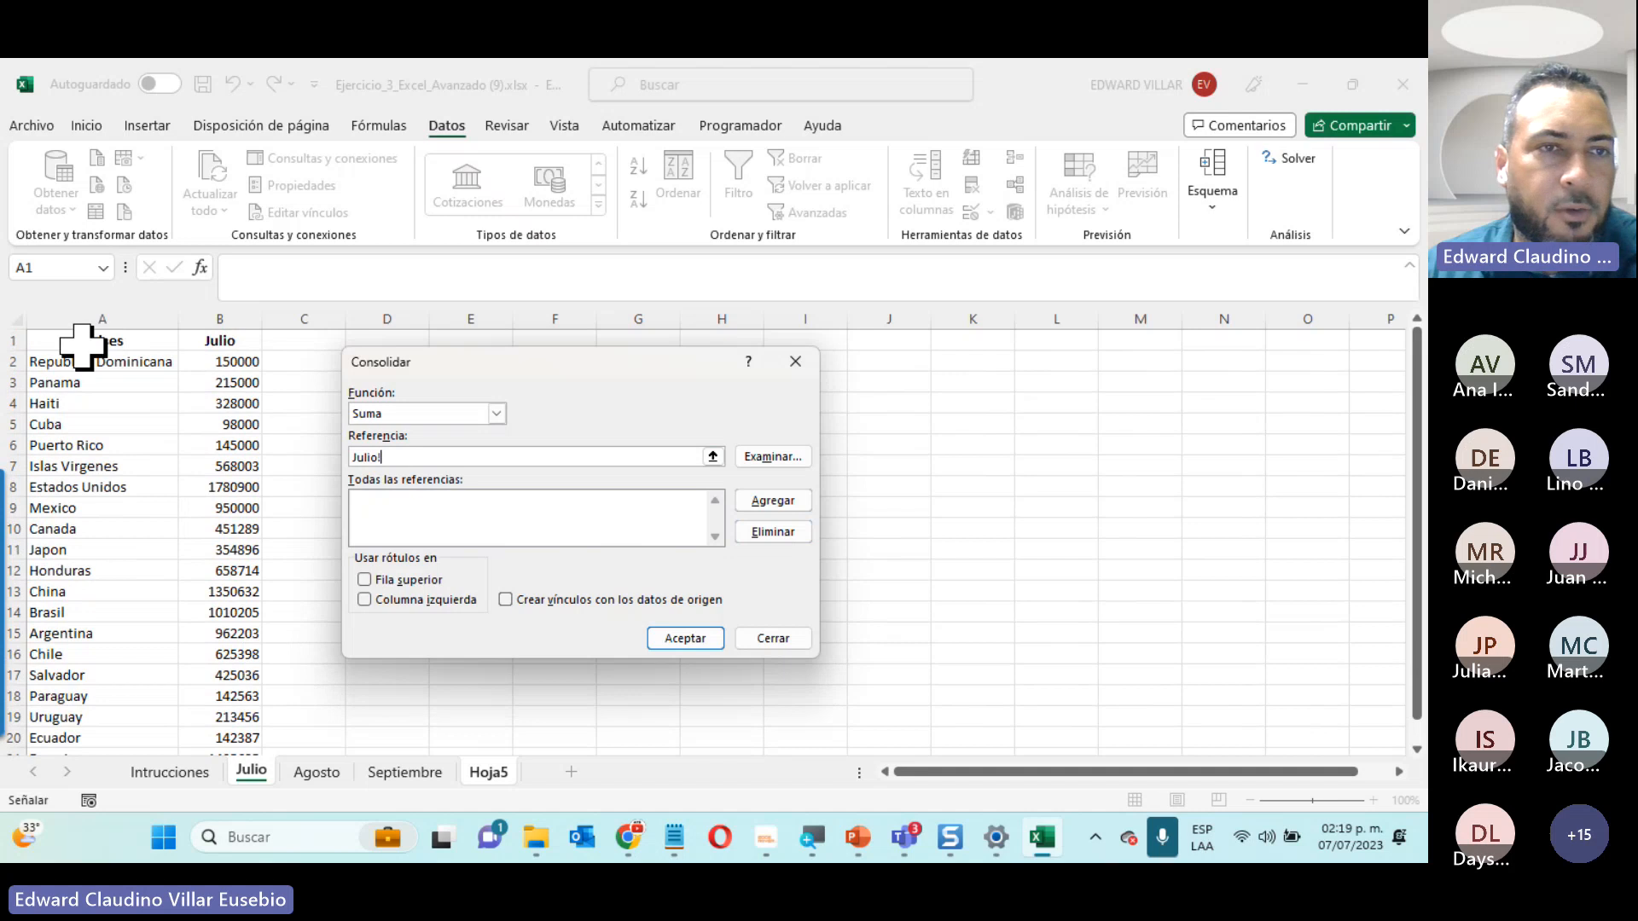
drag(82, 346, 220, 724)
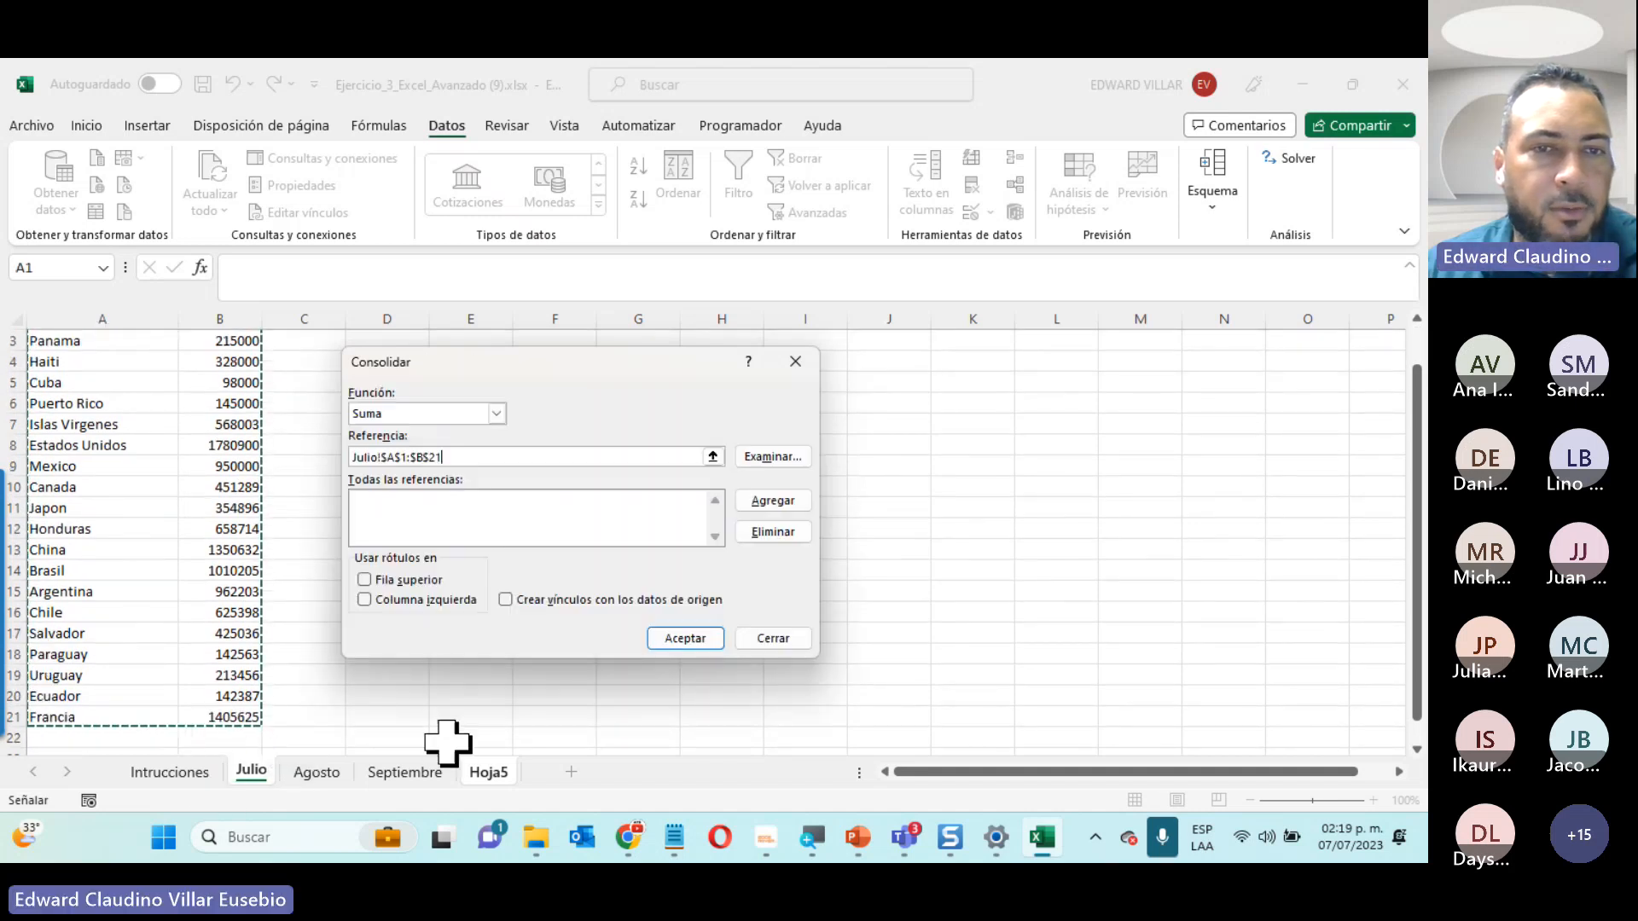
click(781, 509)
Add the complete Agosto list, range A1:B16 including its headers, as a consolidation reference
click(316, 773)
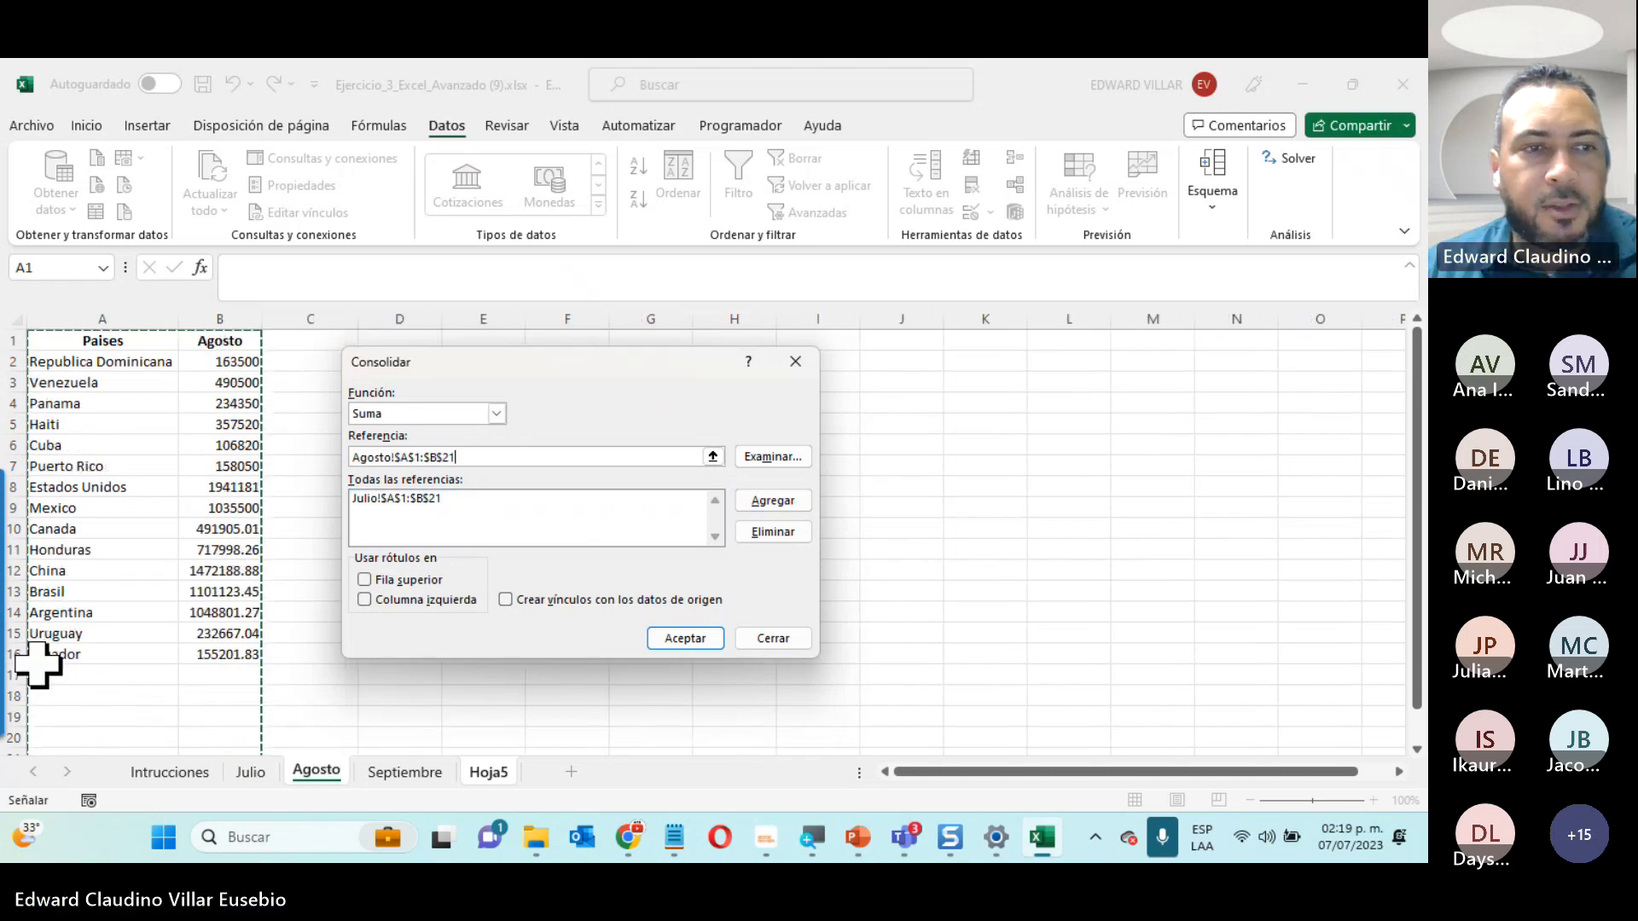
scroll(274, 669, down, 1)
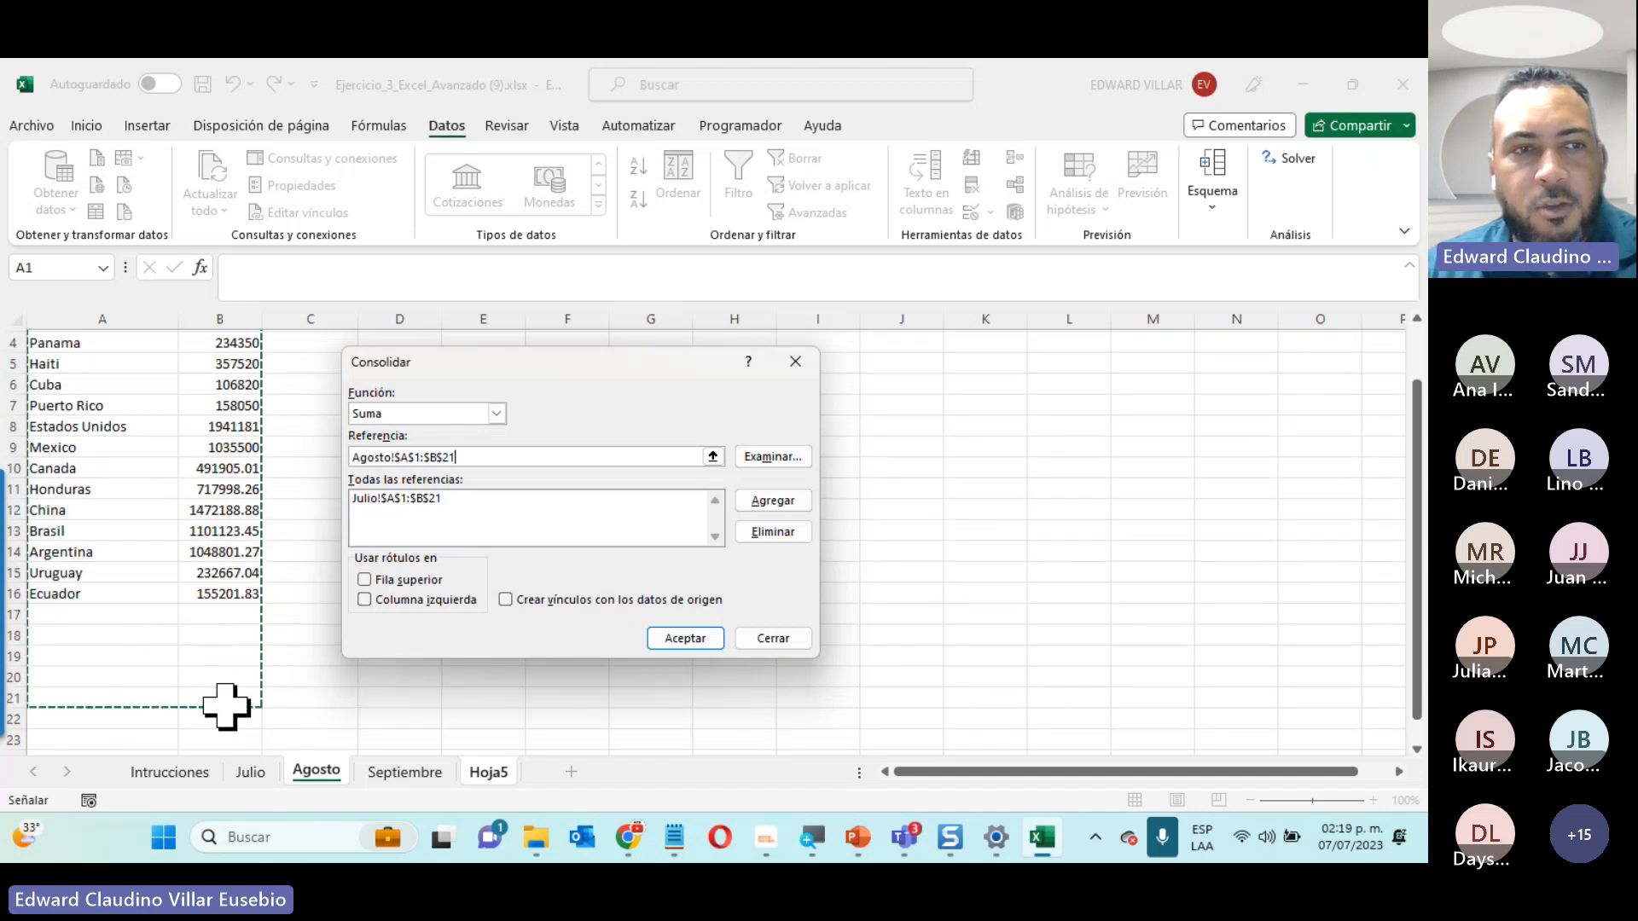
click(252, 773)
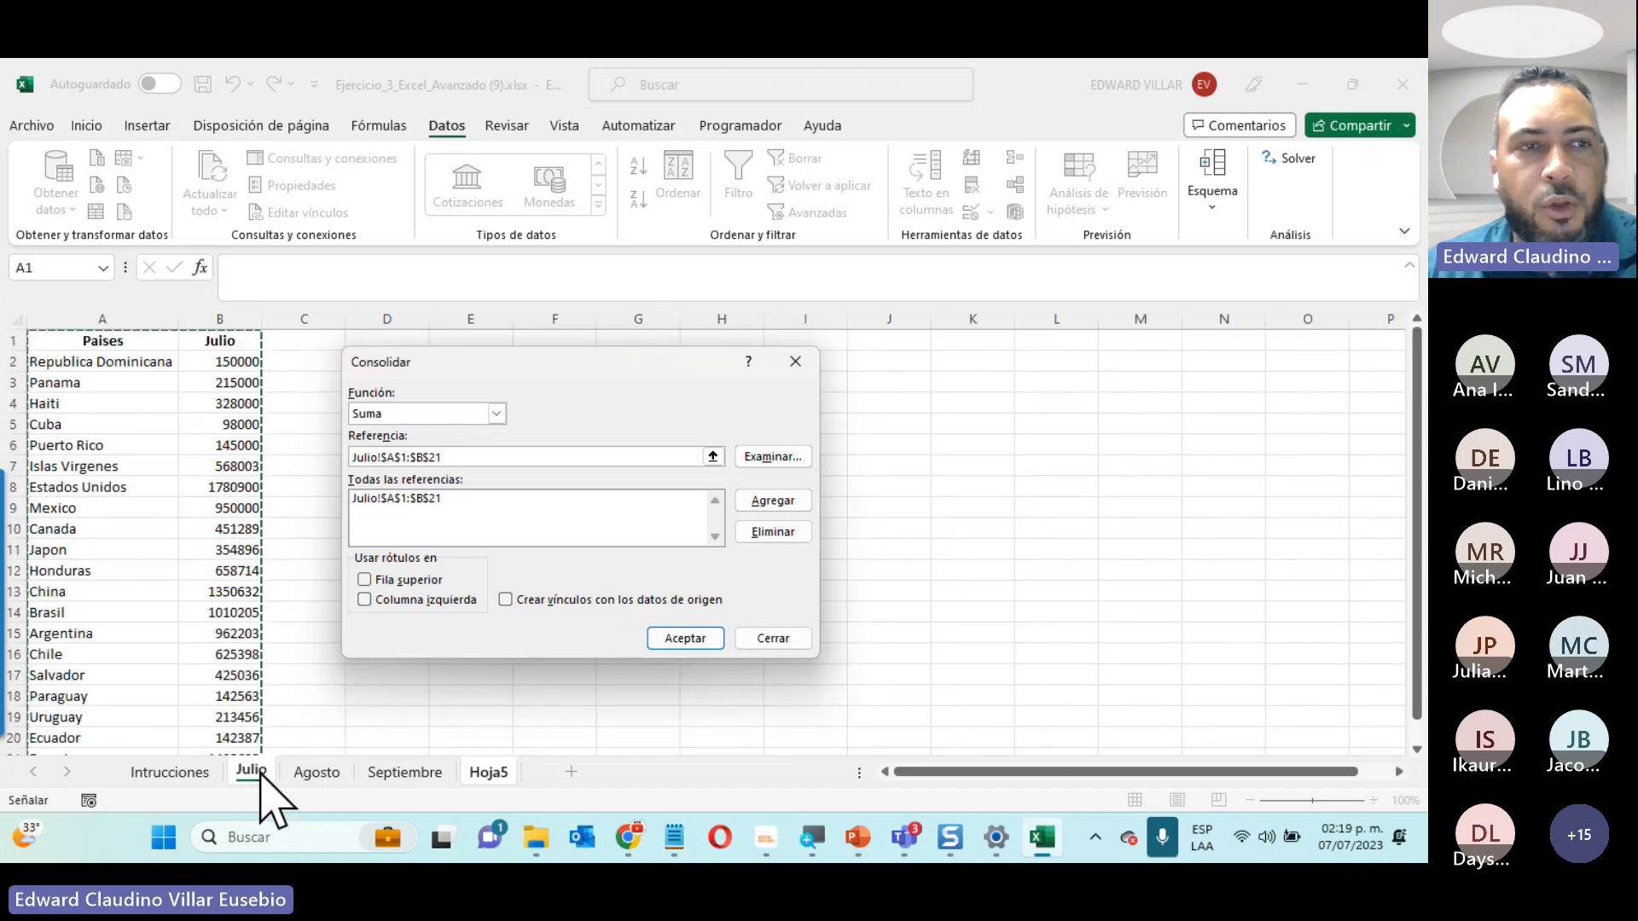
click(317, 773)
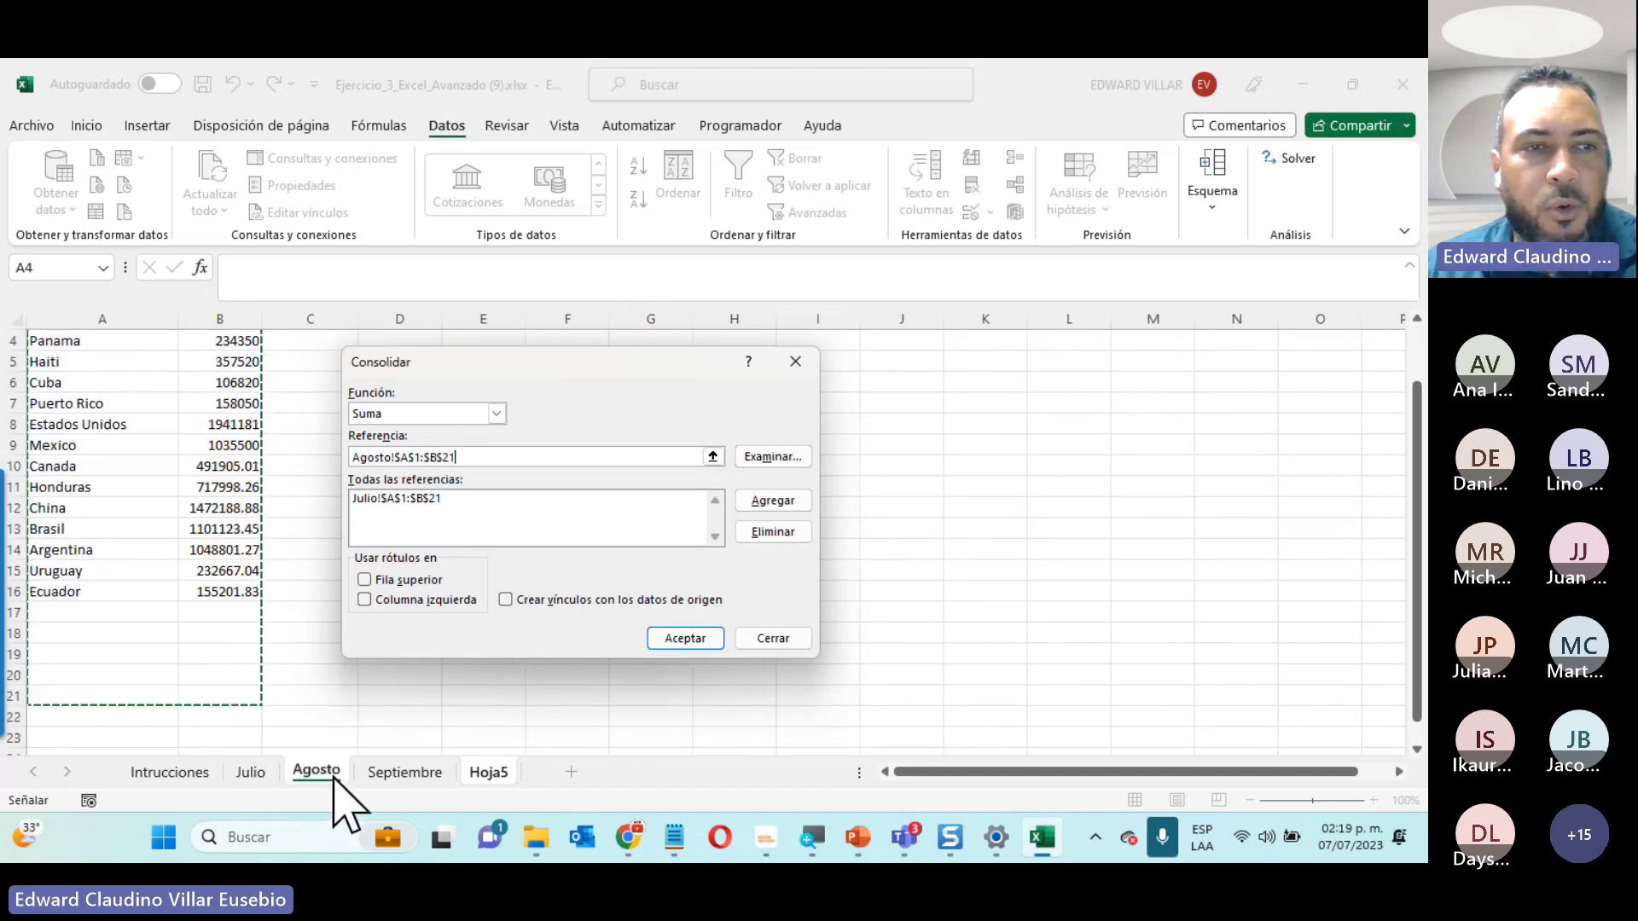
scroll(323, 680, up, 1)
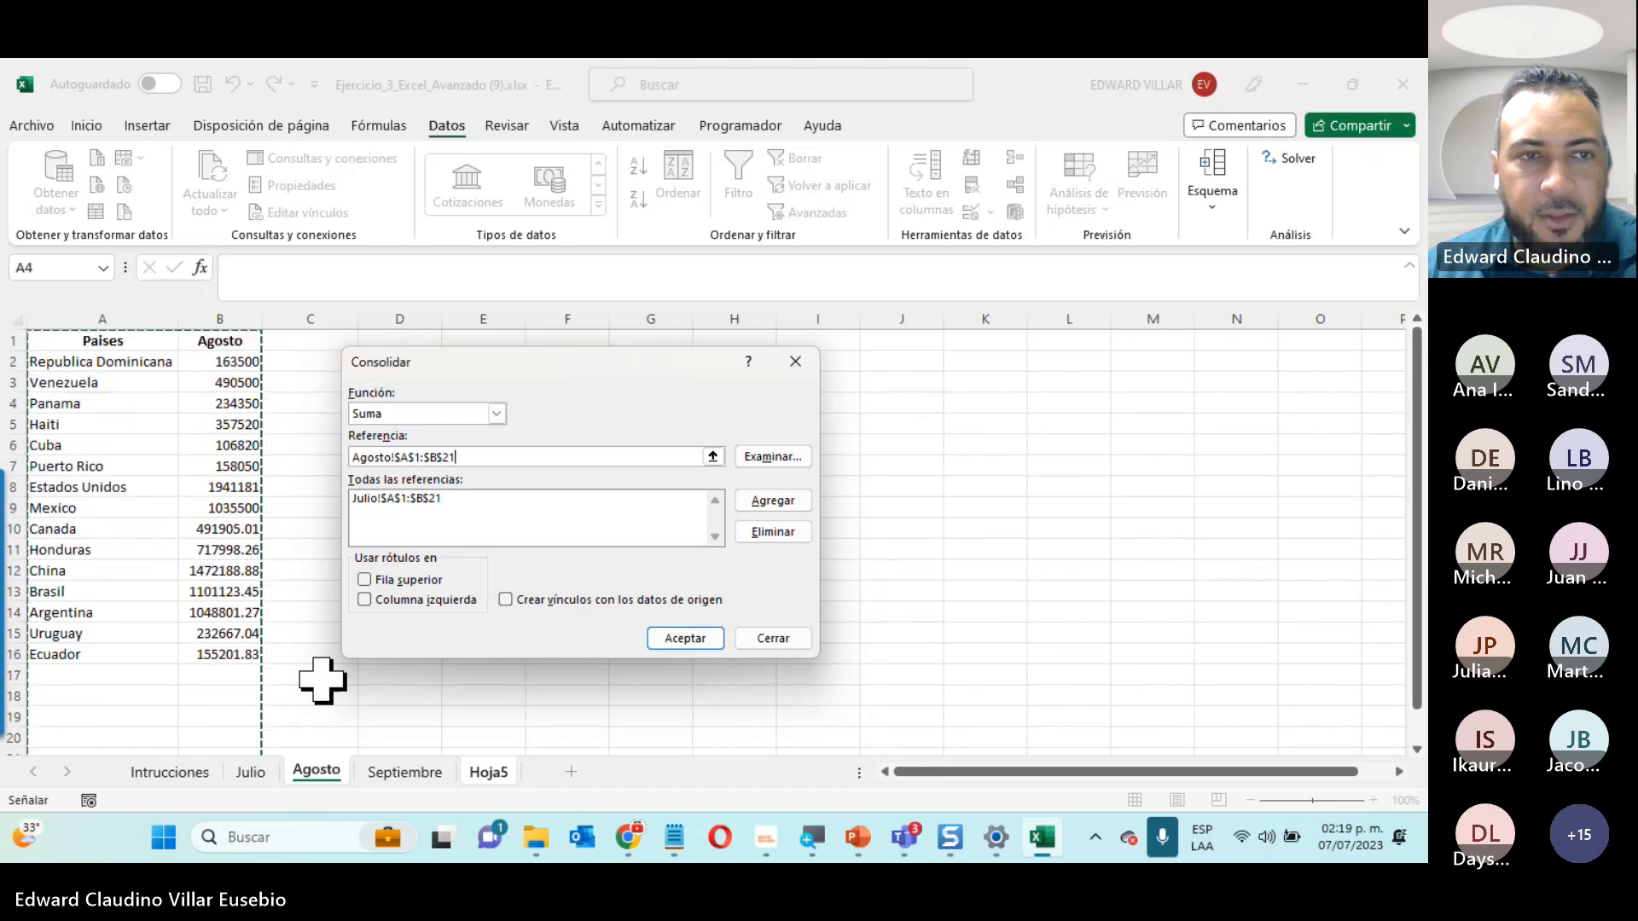
scroll(235, 484, down, 2)
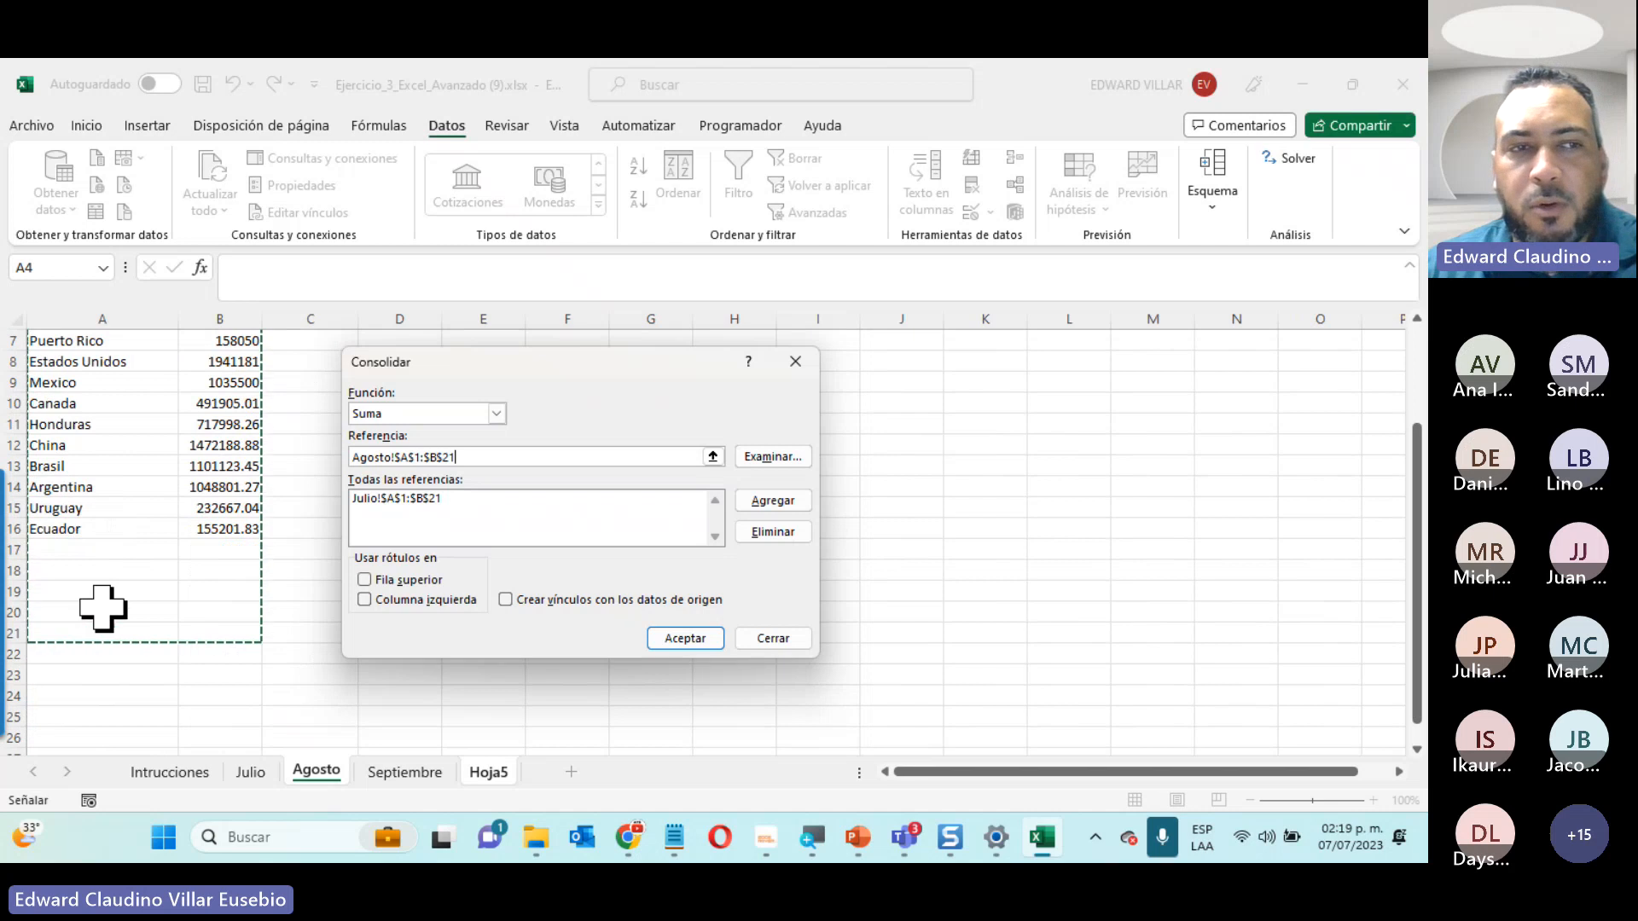
scroll(102, 609, up, 2)
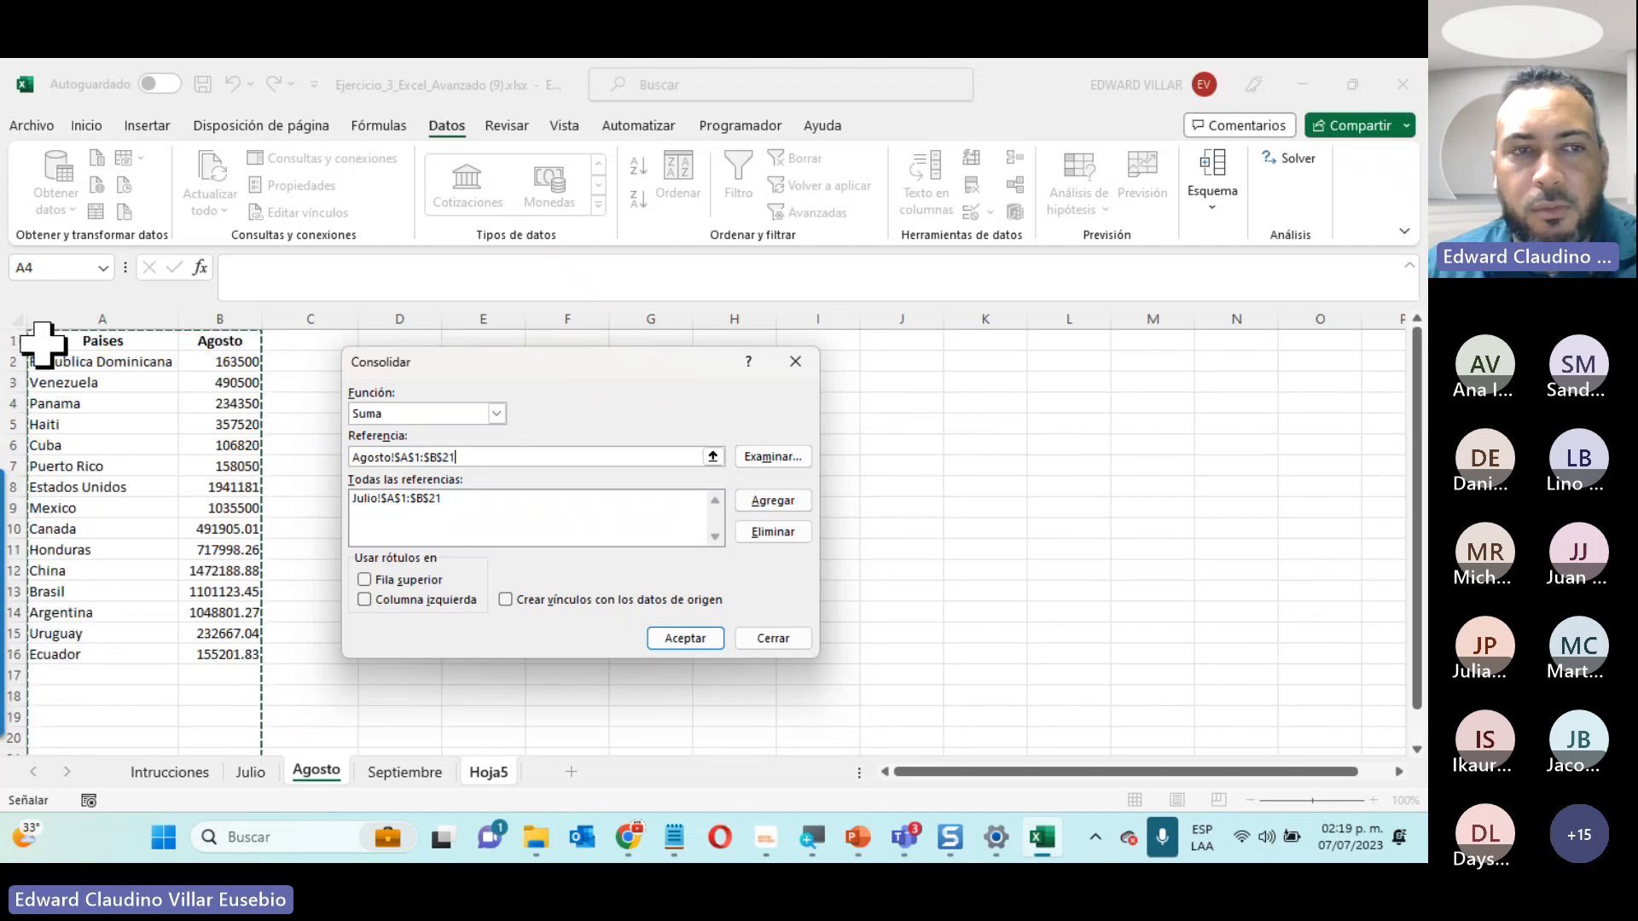
drag(43, 343, 201, 656)
click(751, 504)
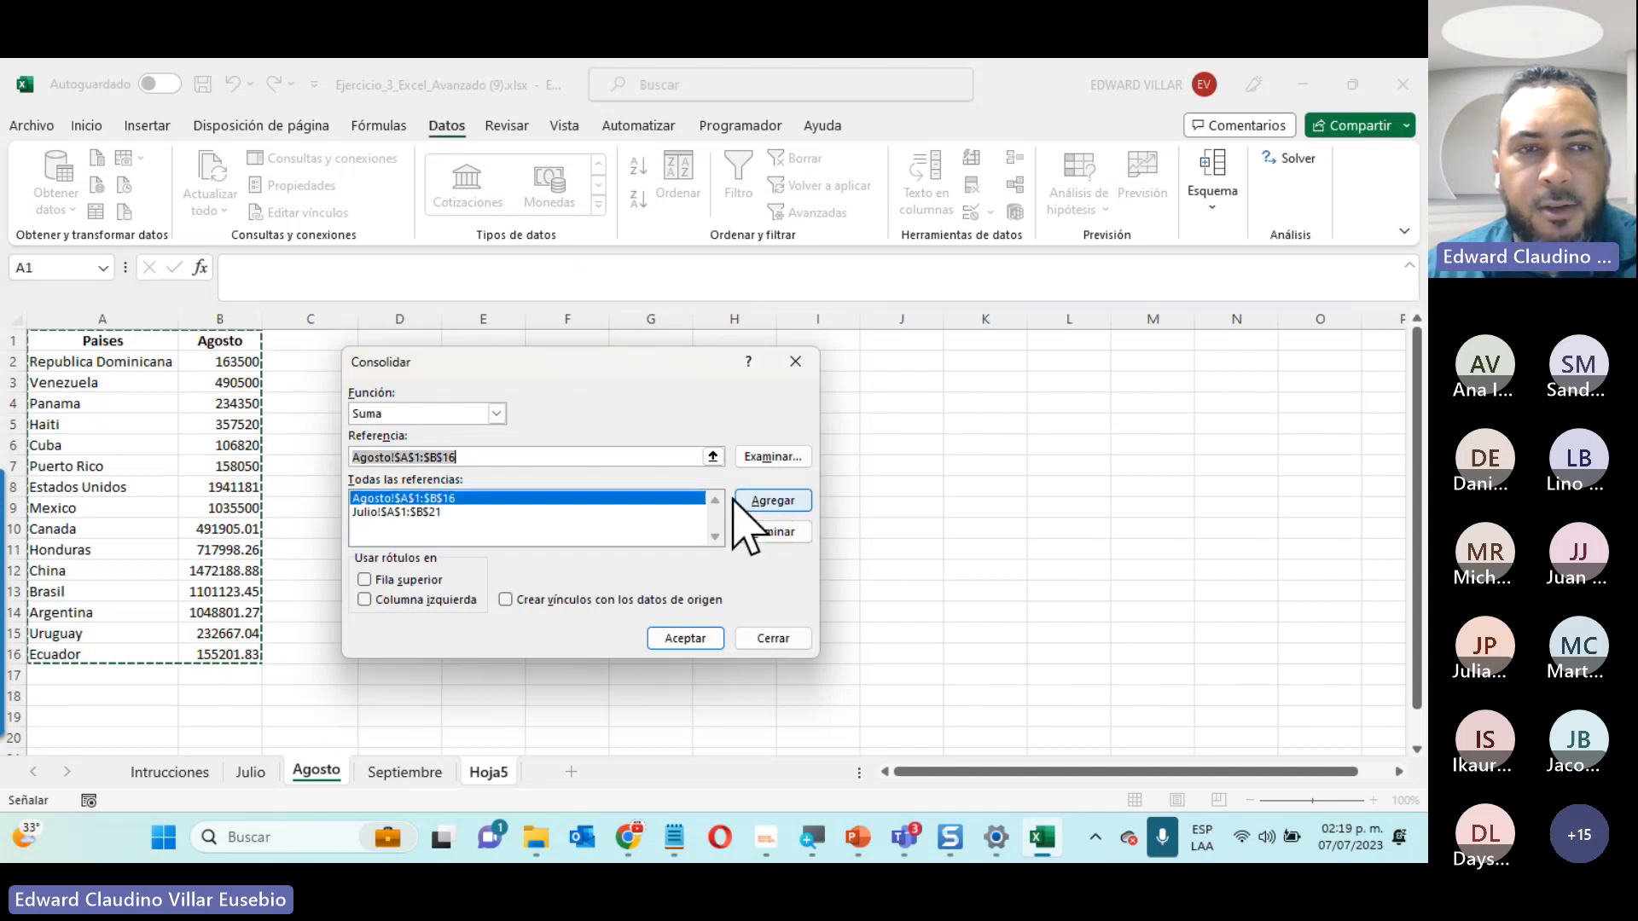
Add the complete Septiembre list, range A1:B19 including its headers, as a reference and run the consolidation
click(406, 773)
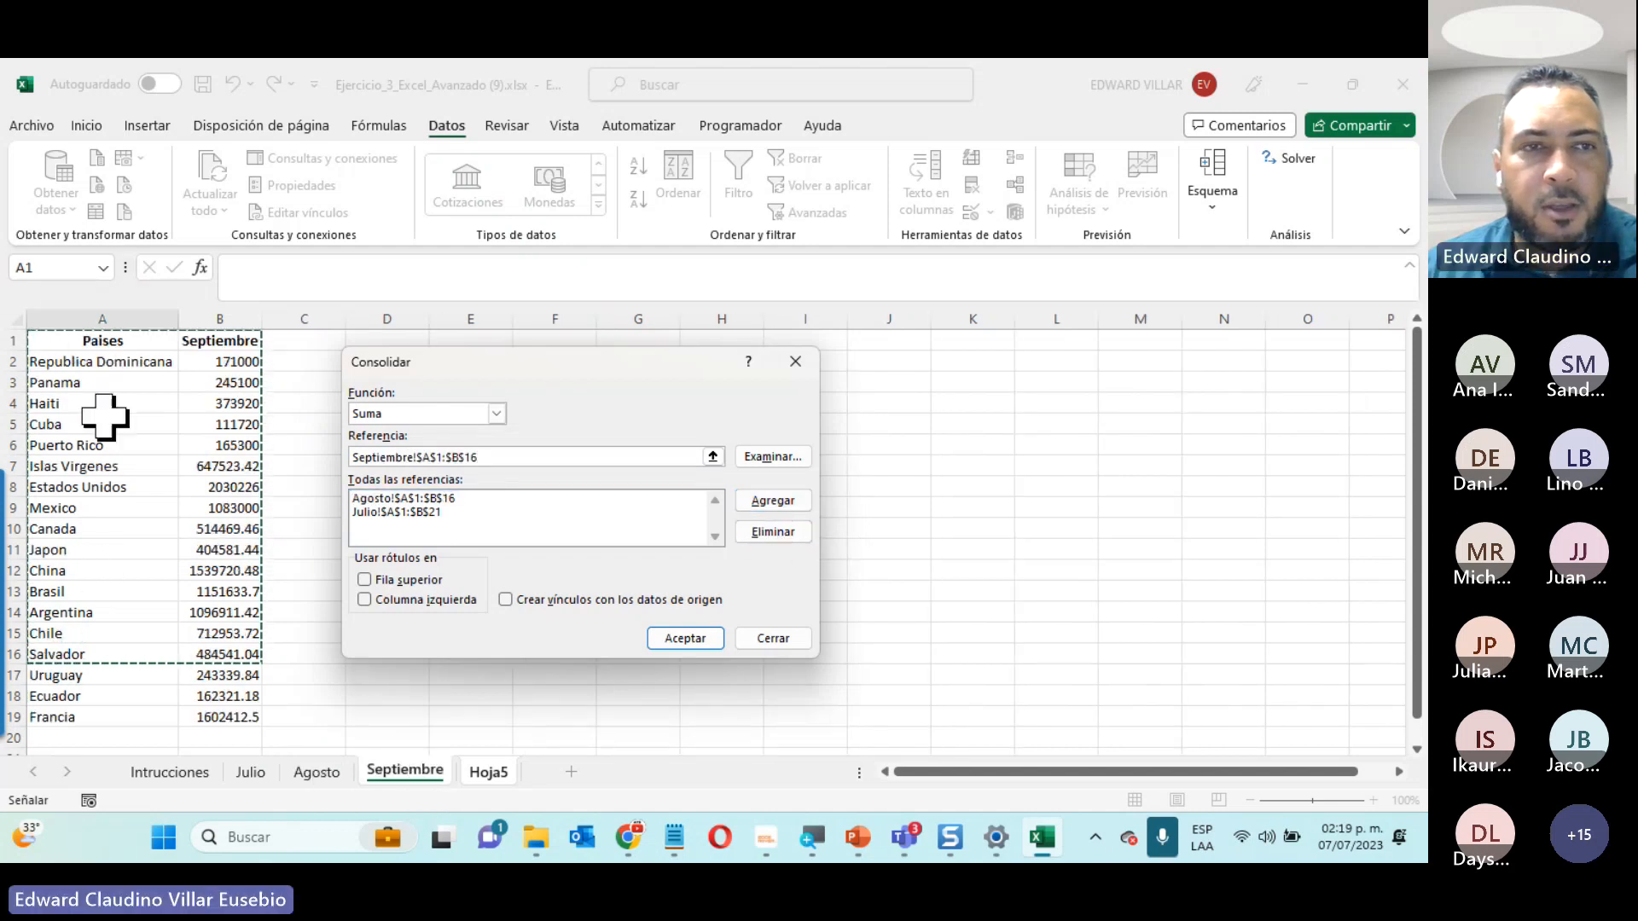
drag(75, 341, 206, 720)
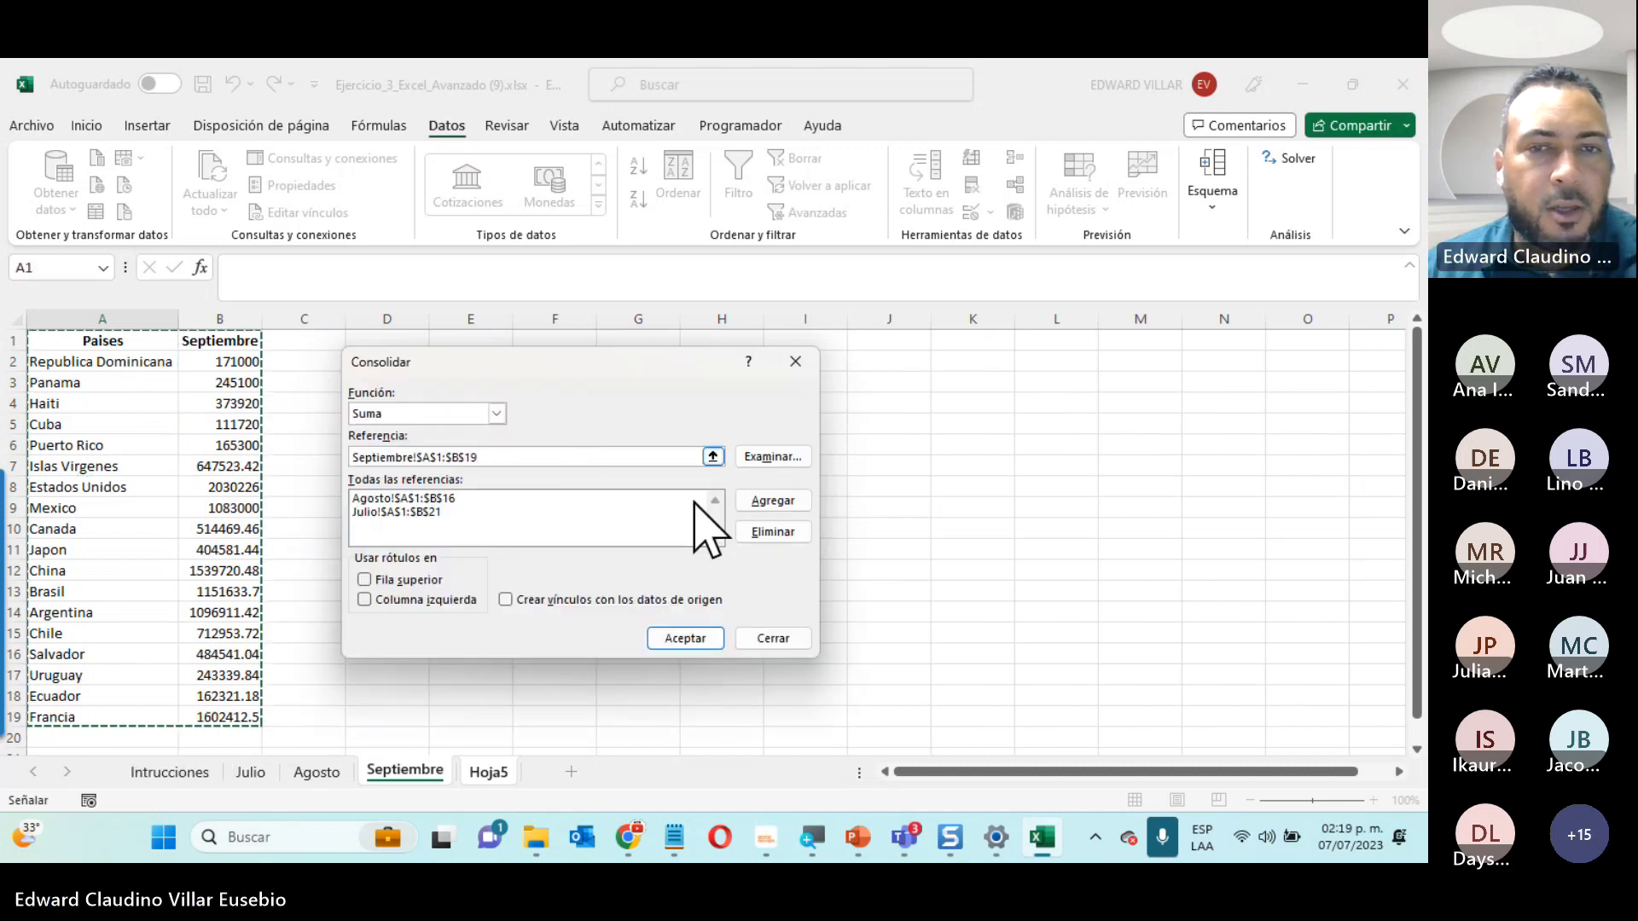
click(751, 503)
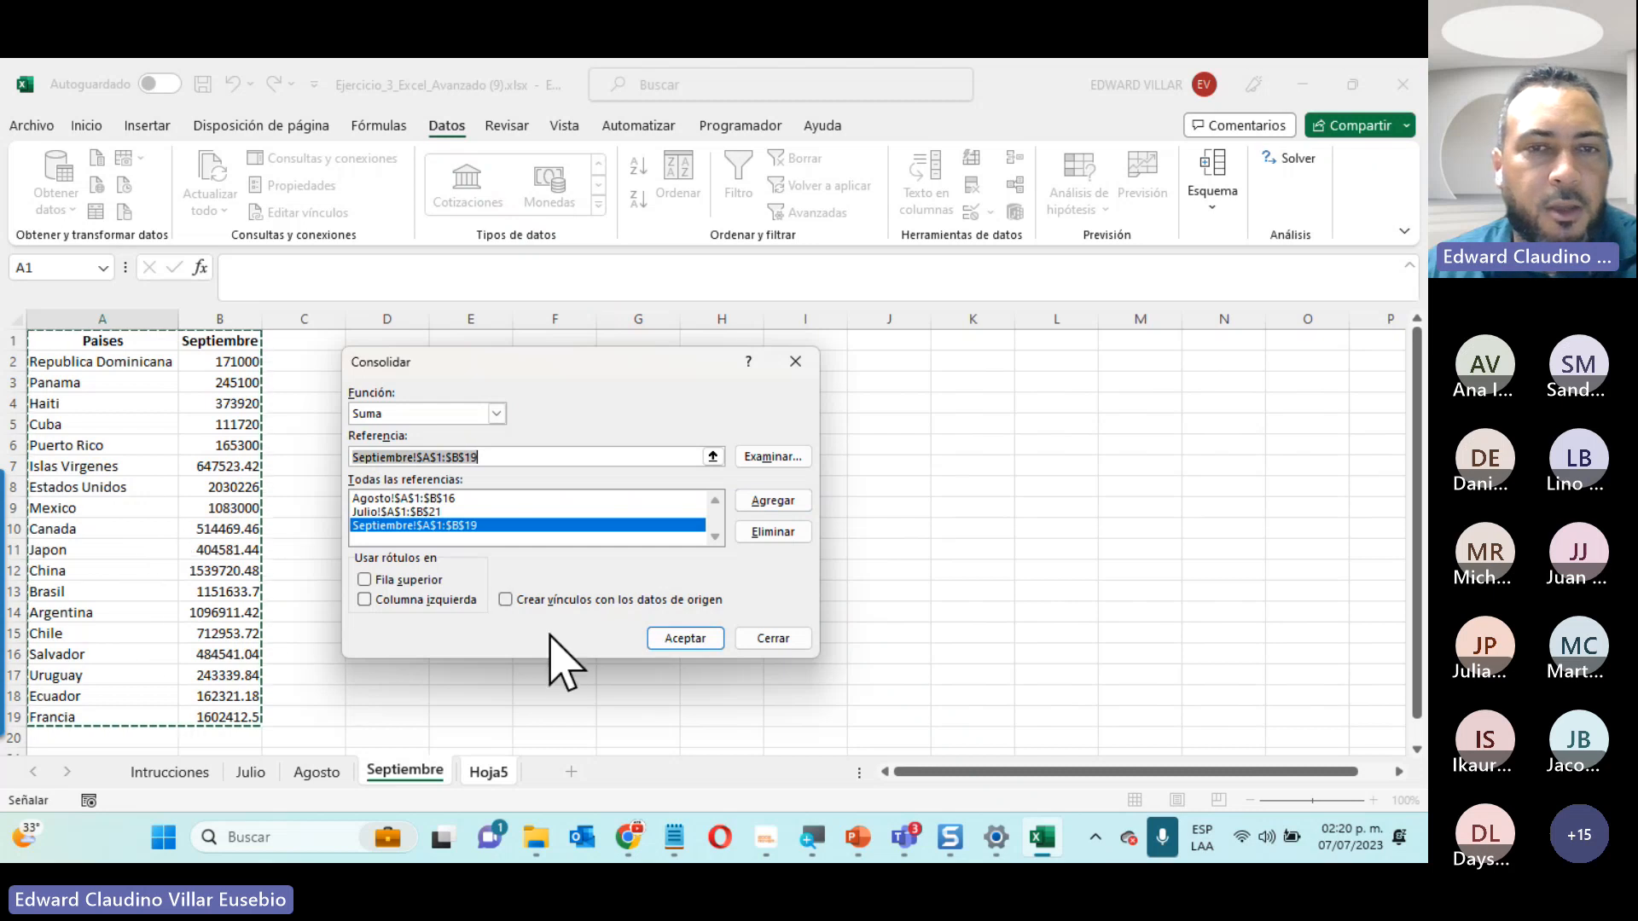
click(687, 639)
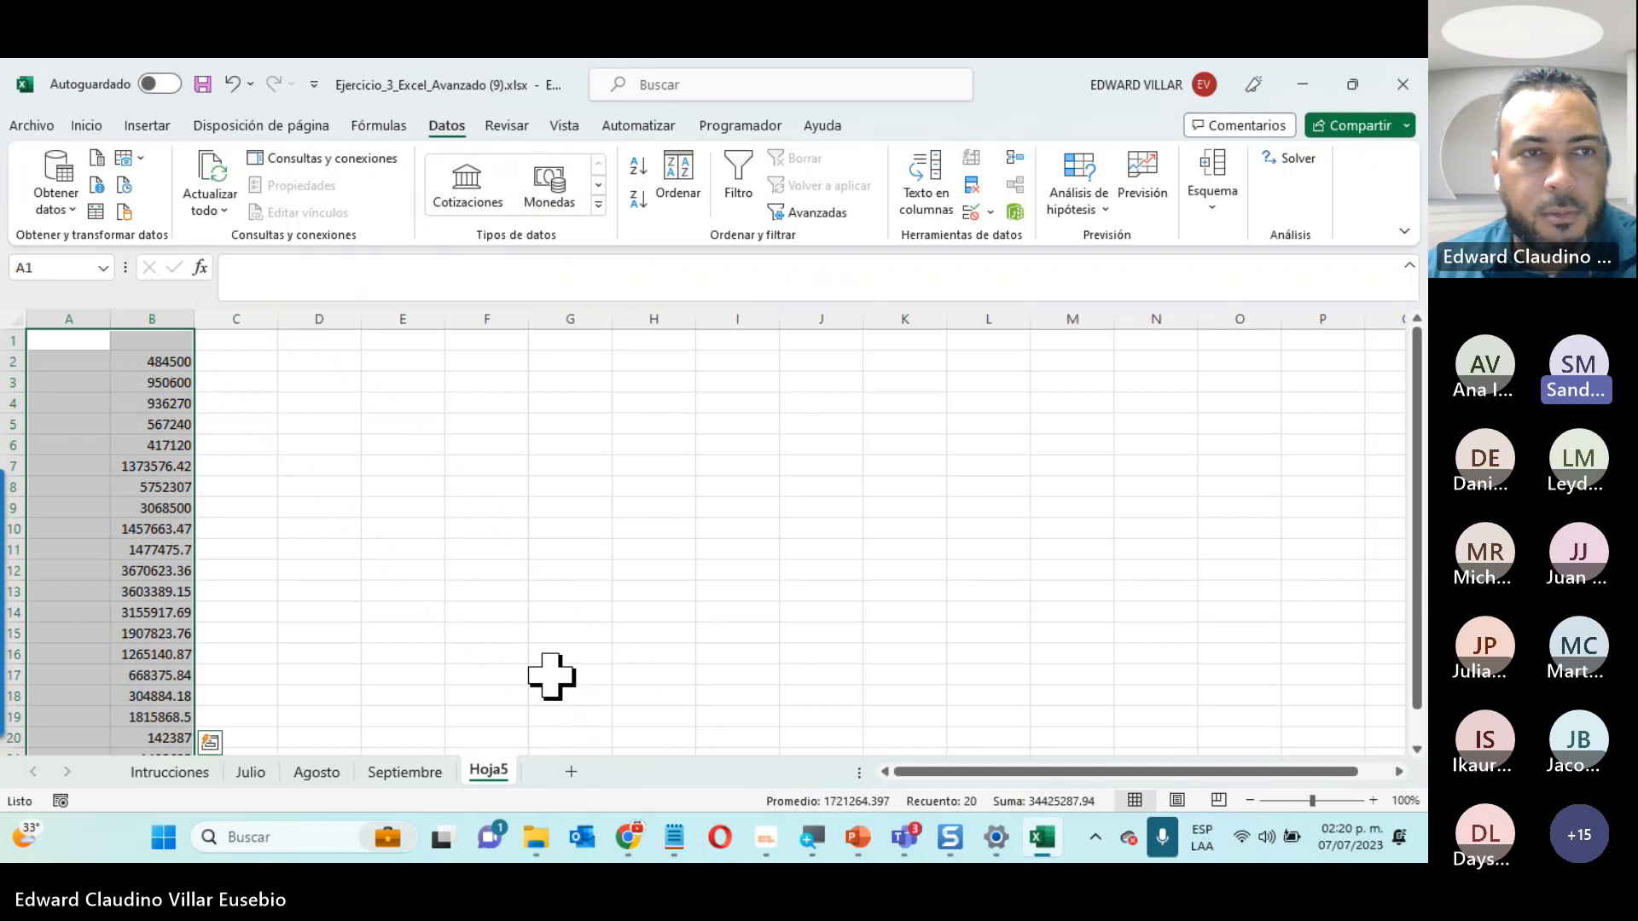
Clear the consolidated values from Hoja5 and compare the country lists on the Septiembre, Agosto and Julio sheets
key(Delete)
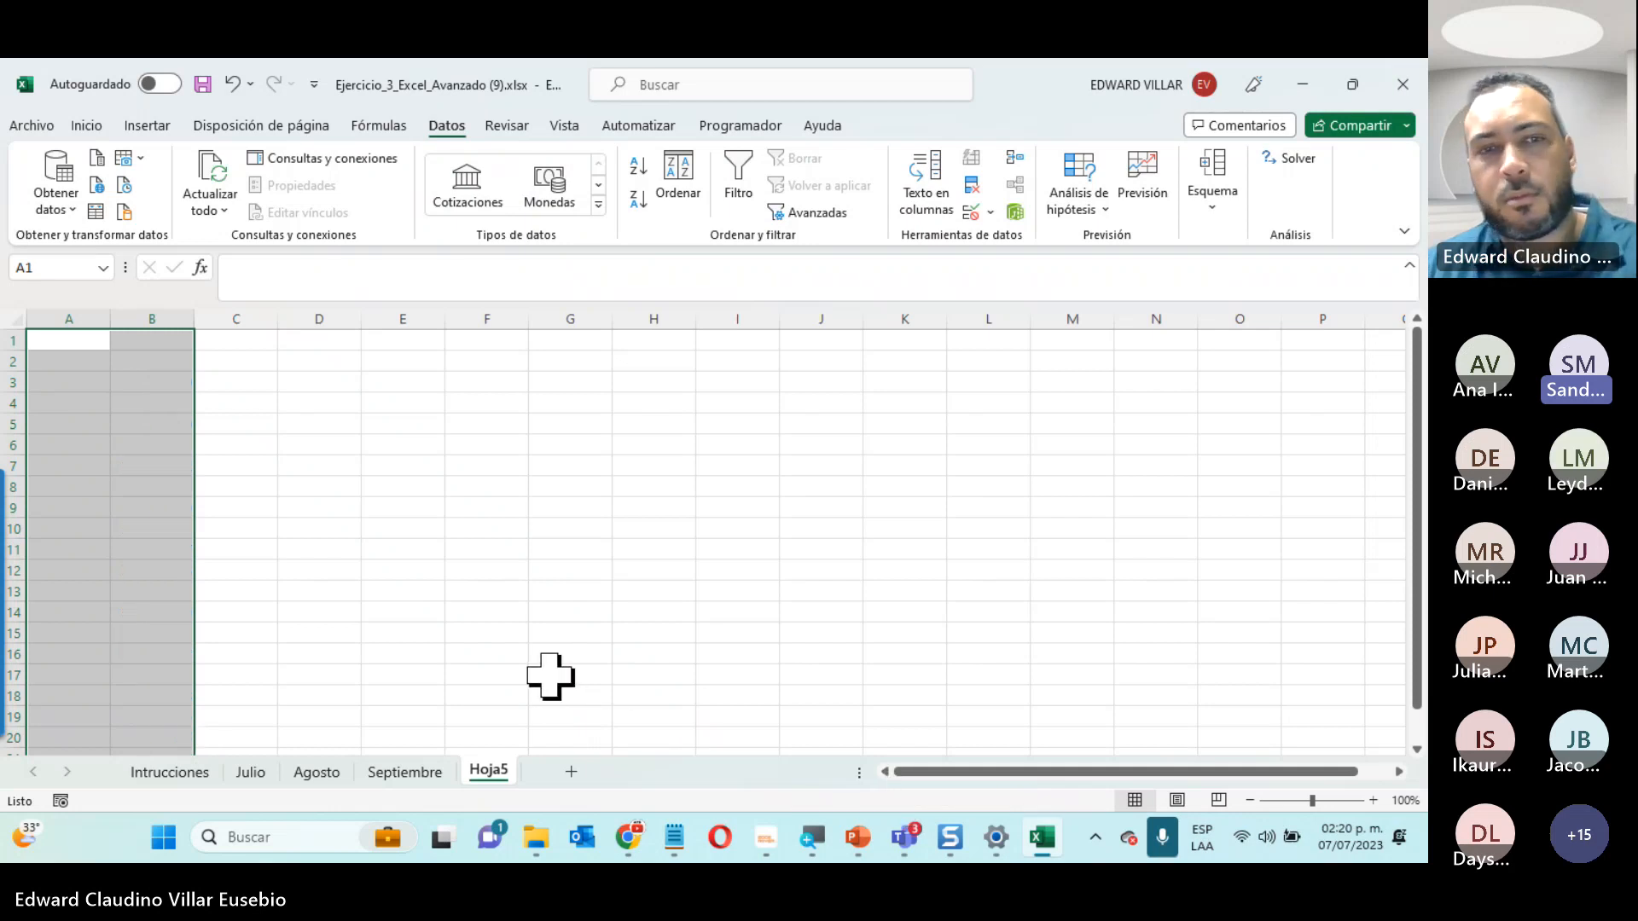
scroll(529, 708, down, 3)
scroll(486, 746, up, 3)
click(412, 772)
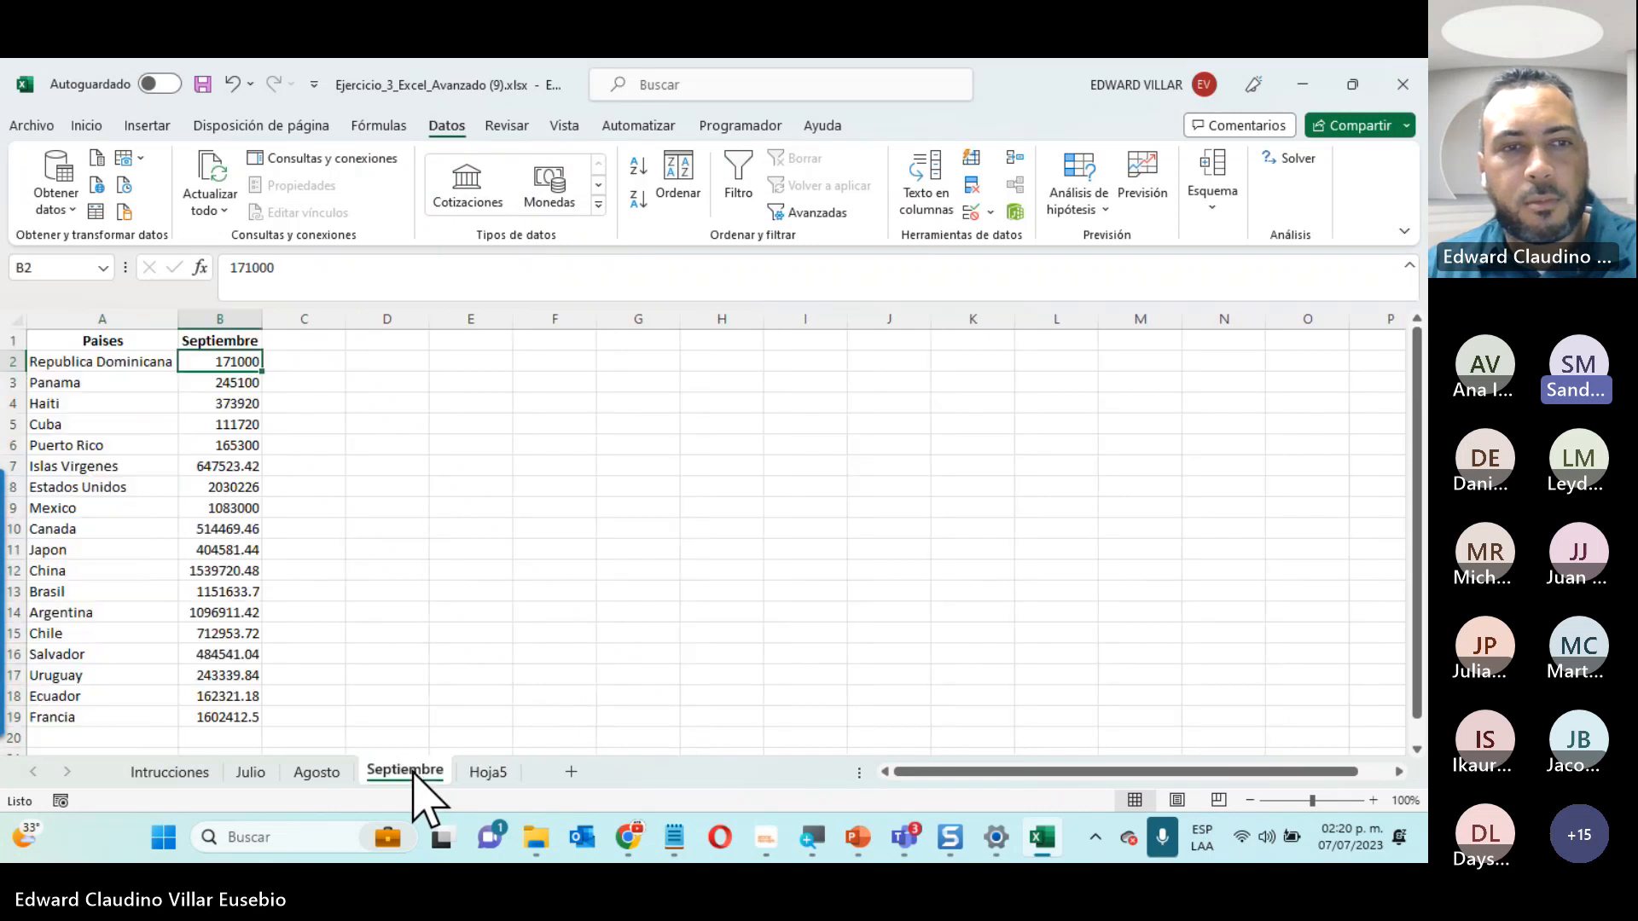
click(318, 772)
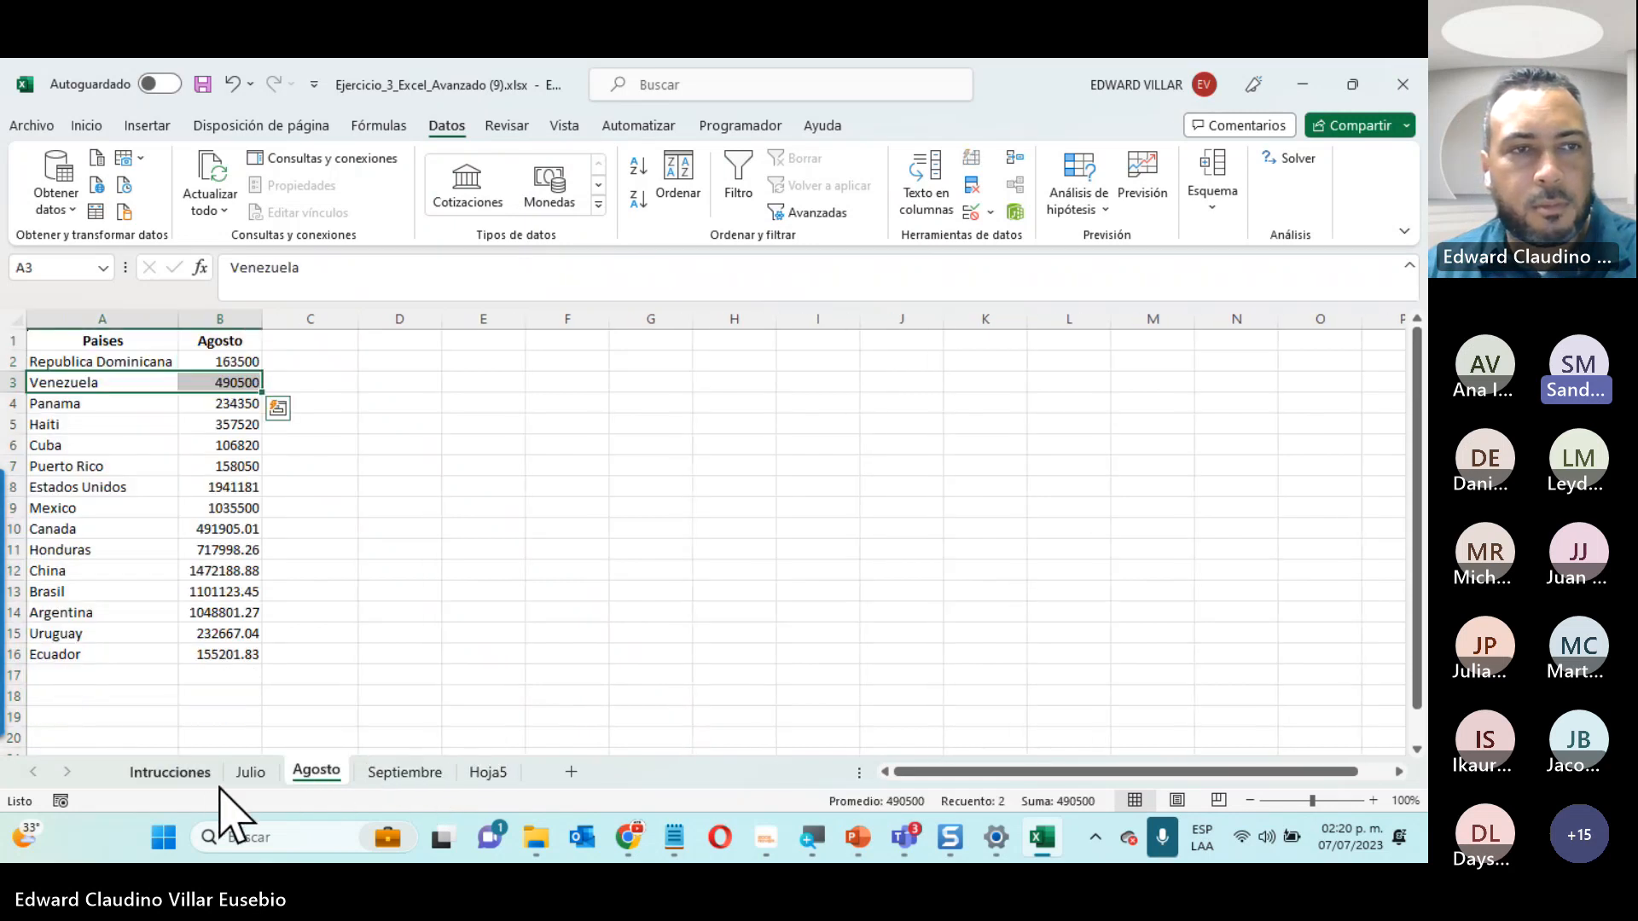
click(252, 775)
click(332, 774)
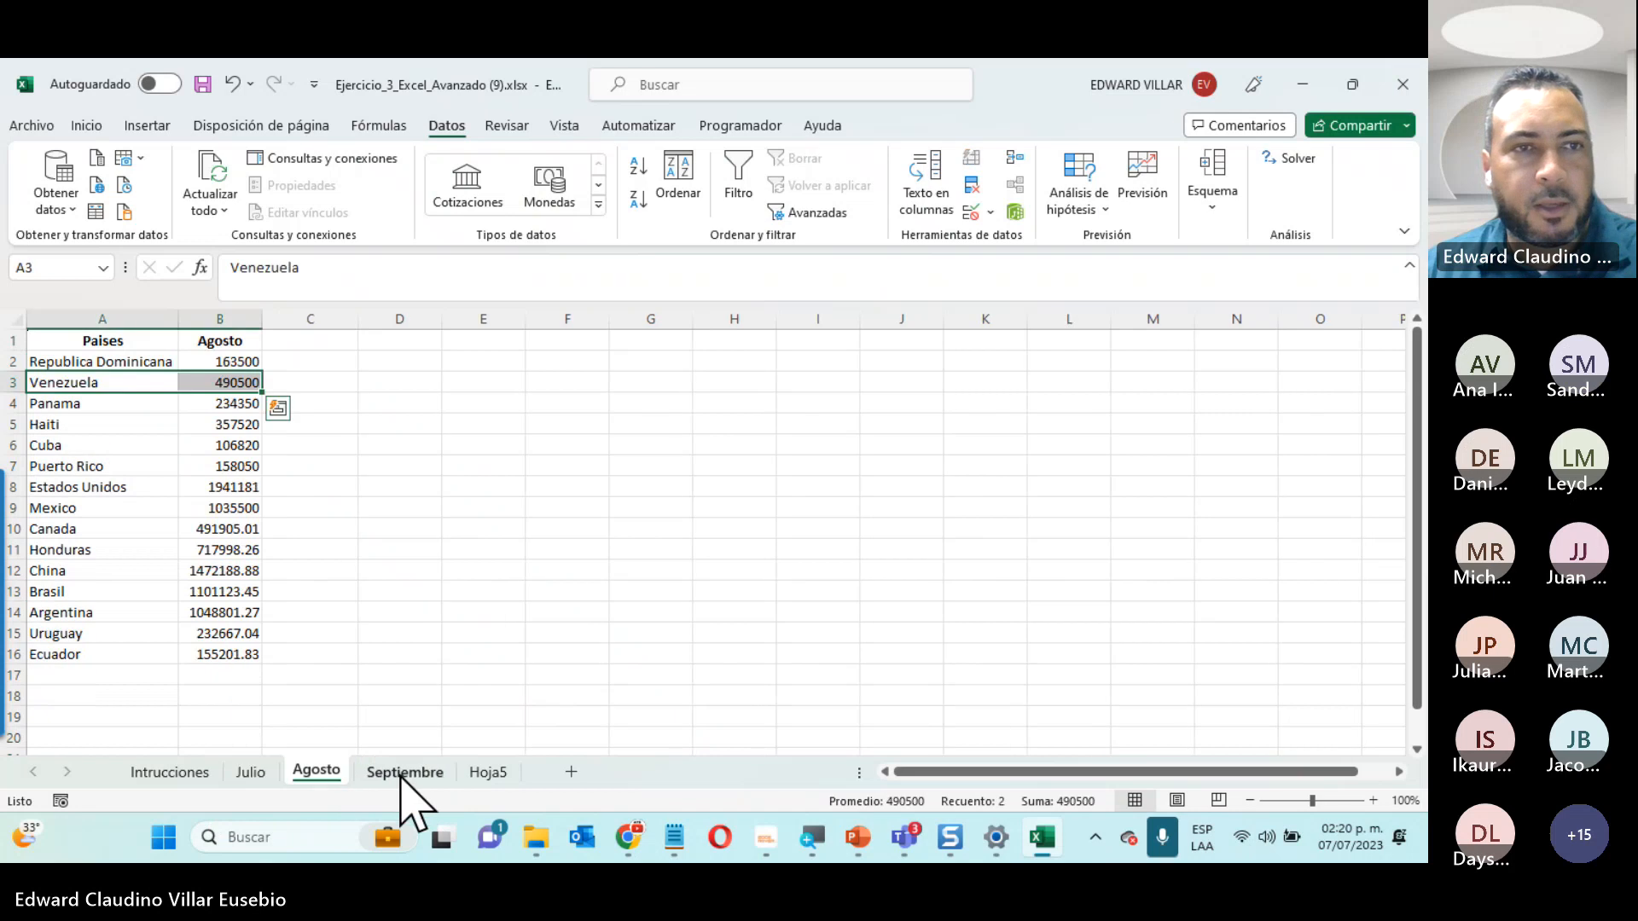
click(405, 774)
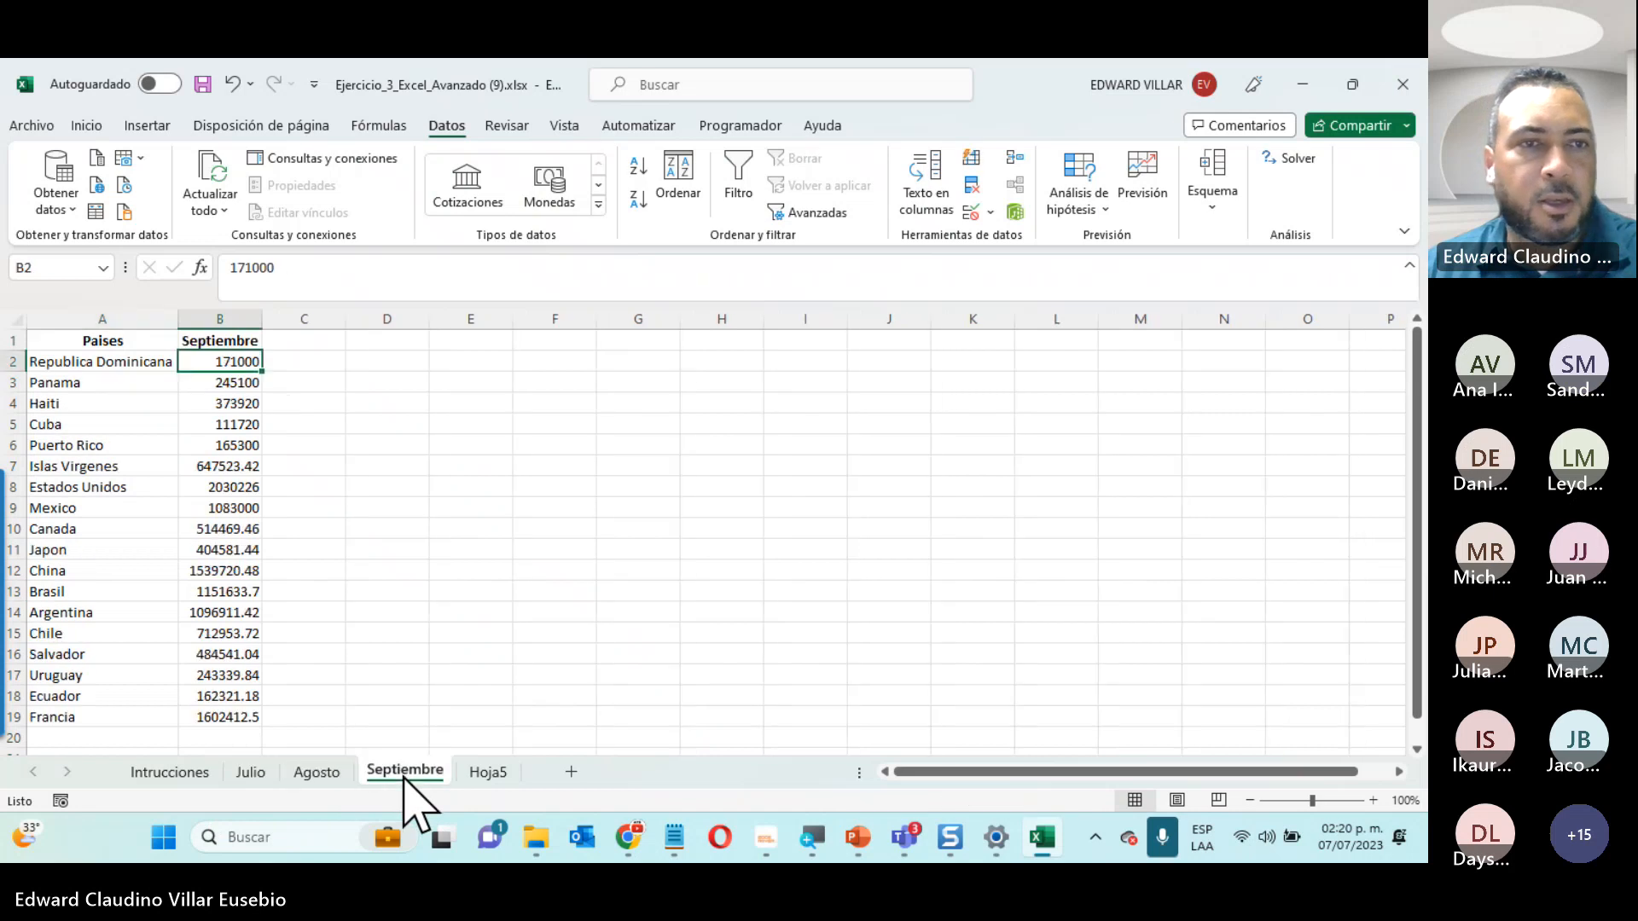
click(315, 772)
click(252, 775)
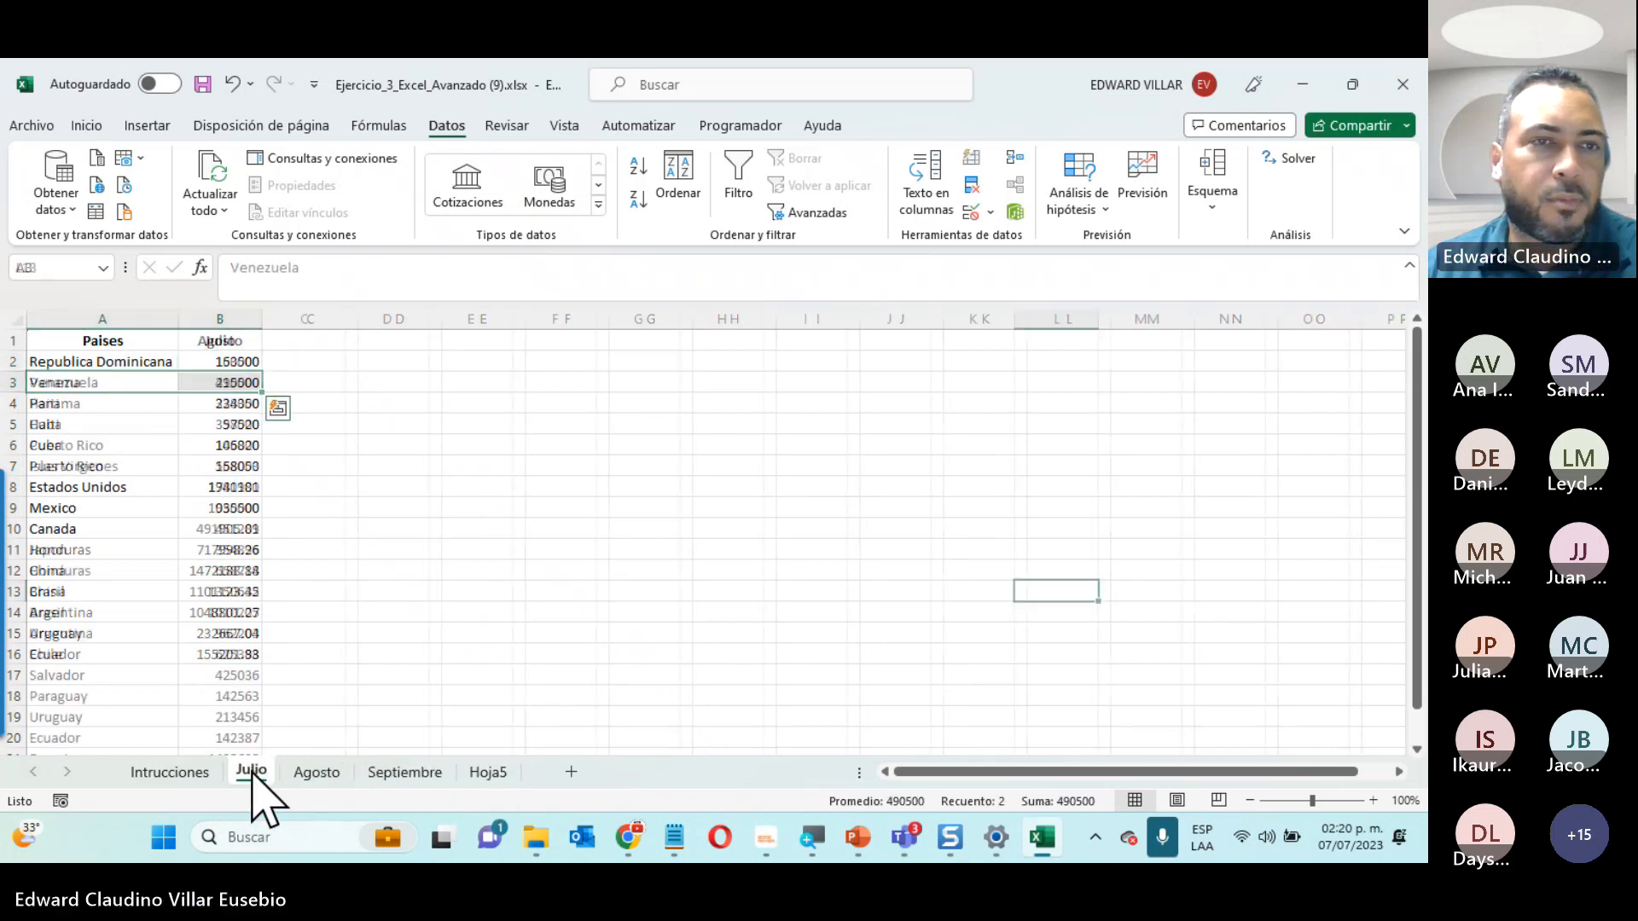
Run the consolidation again at cell A1 of Hoja5 with the stored references and look over the resulting values
click(508, 775)
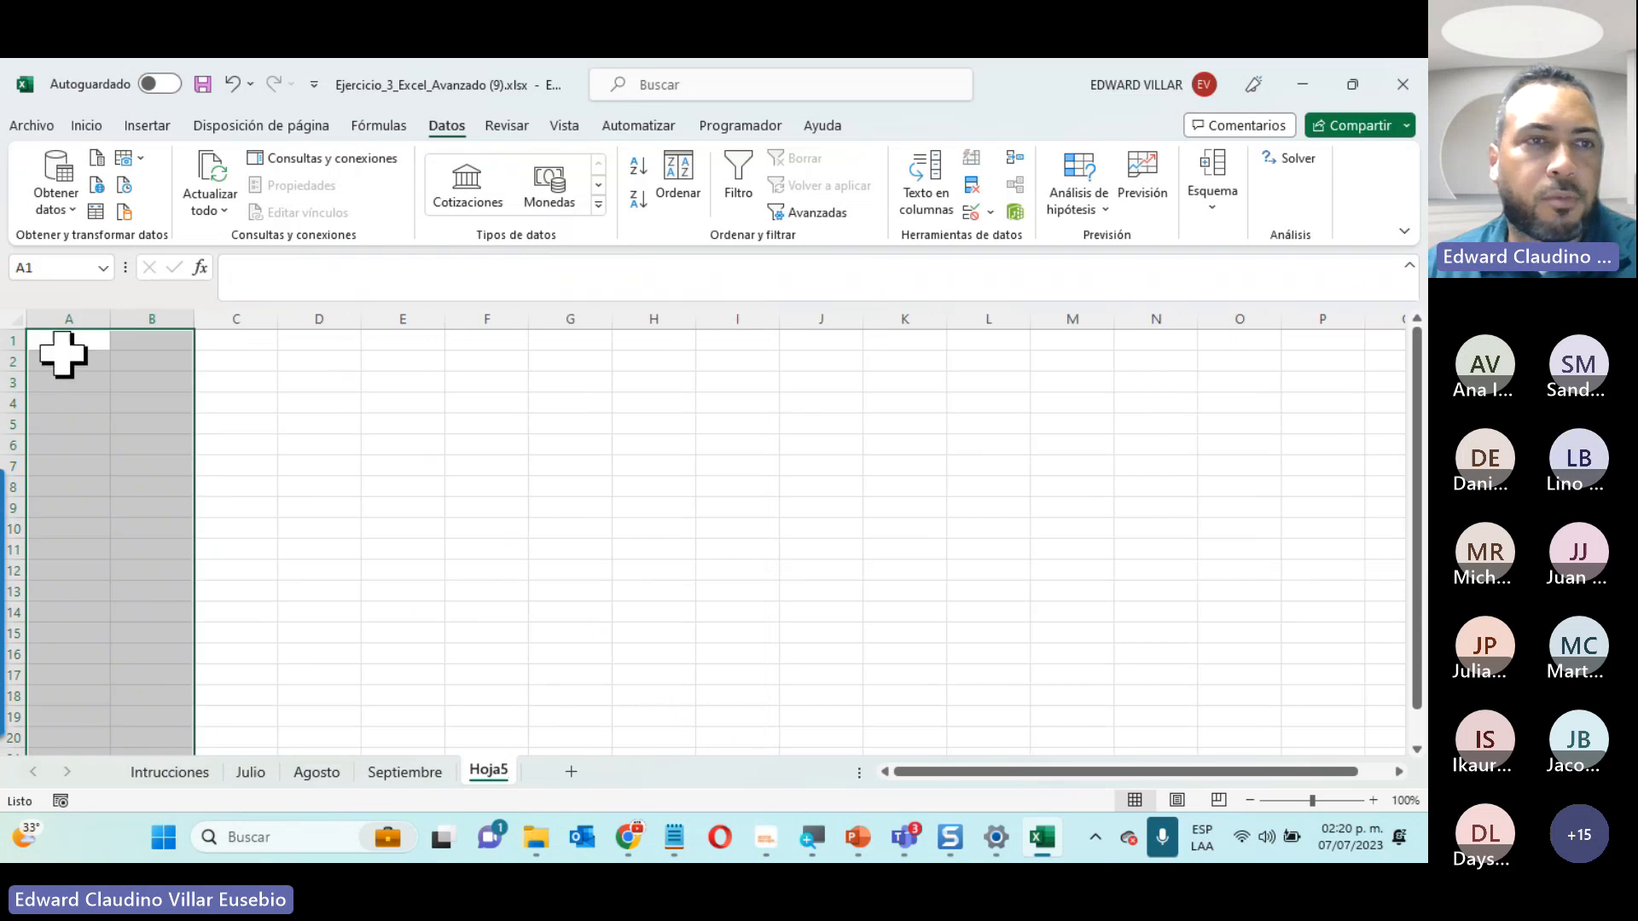
click(64, 341)
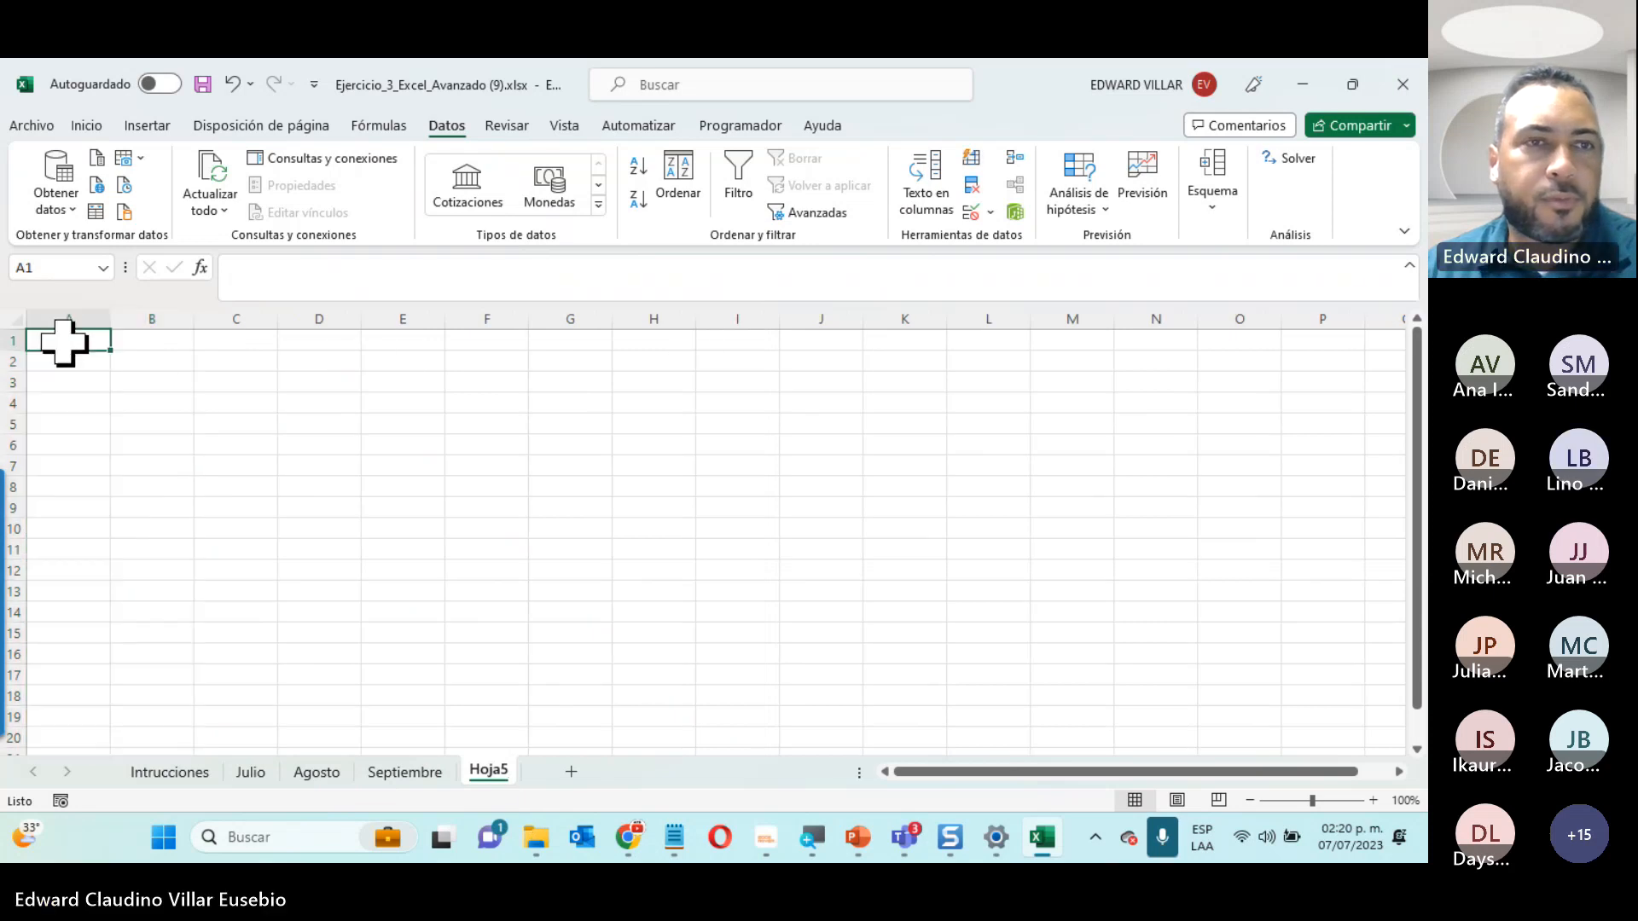
click(1020, 157)
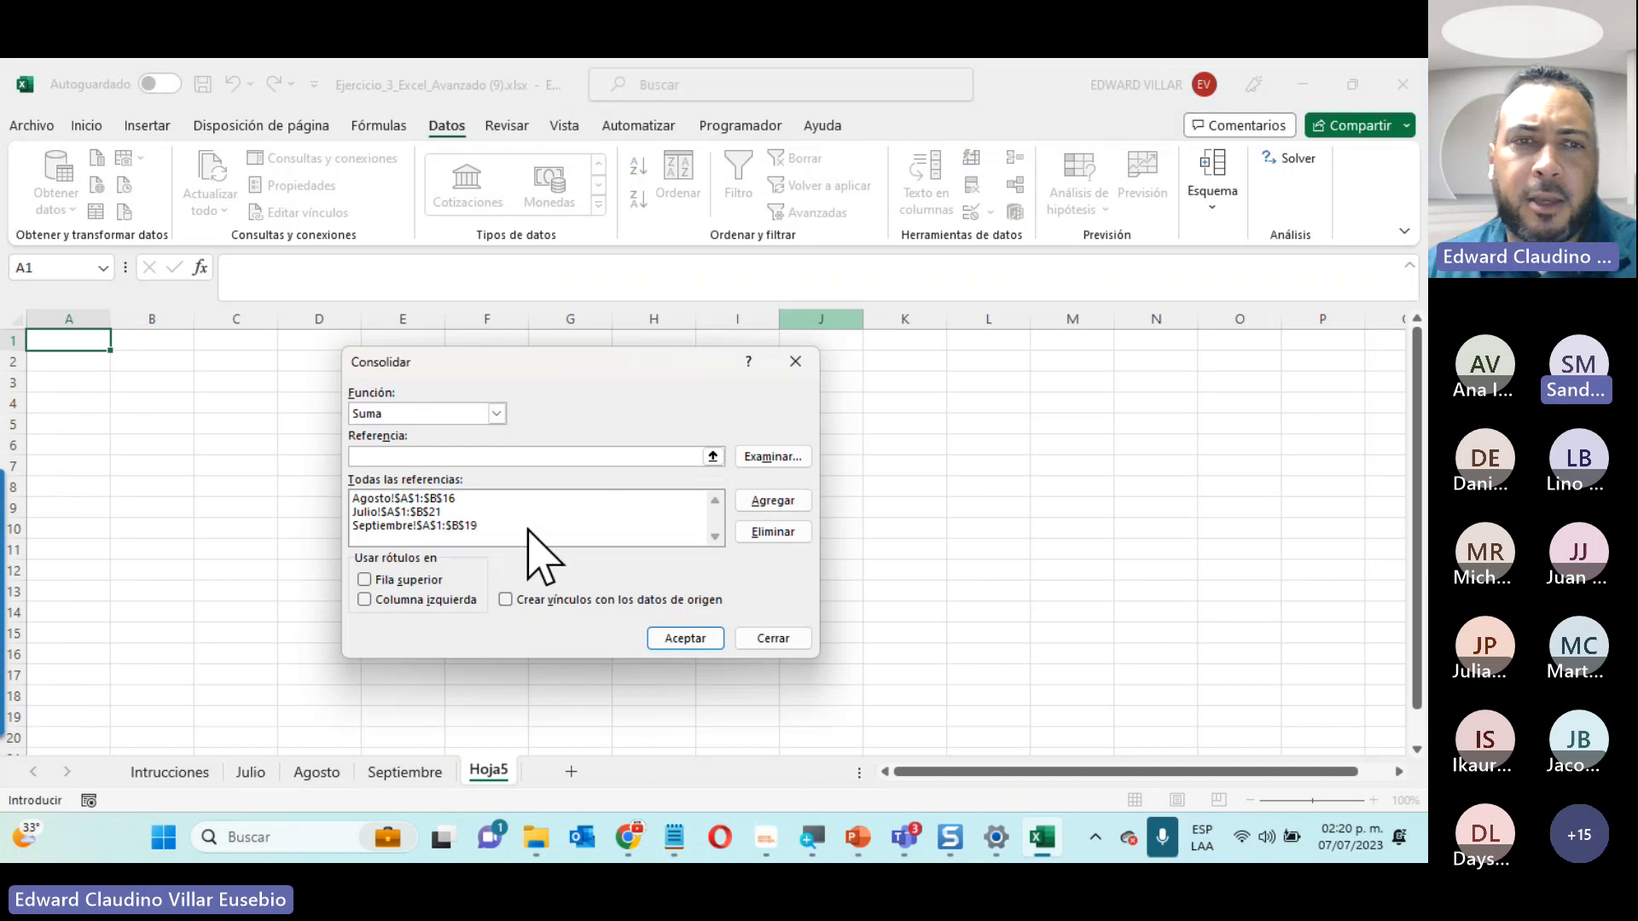
click(695, 639)
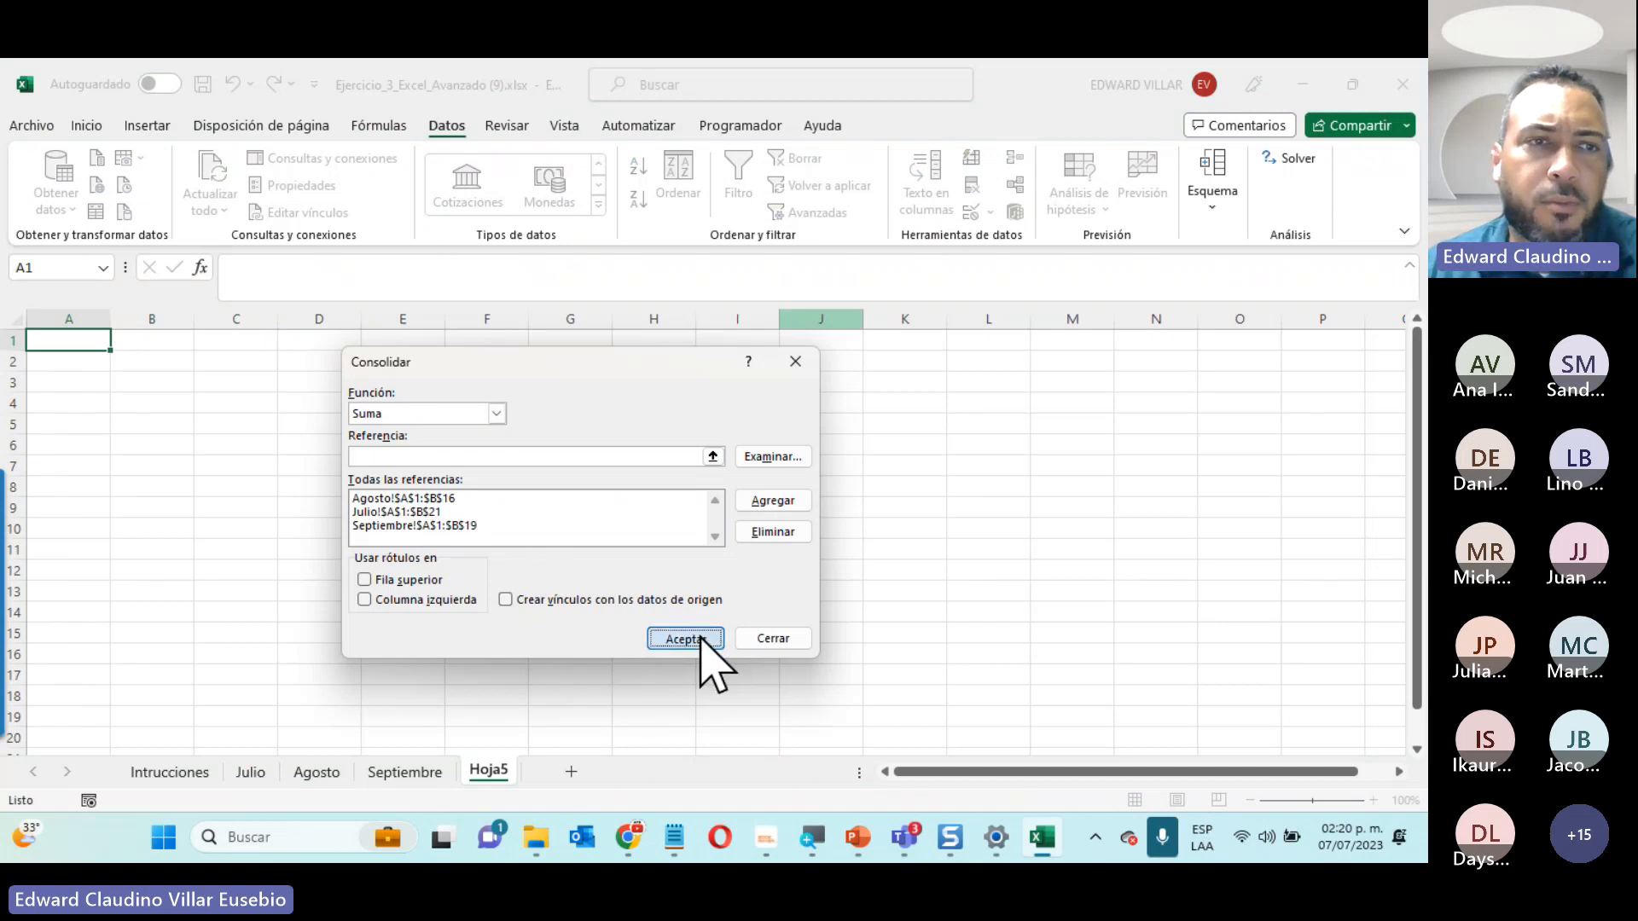
scroll(627, 694, down, 3)
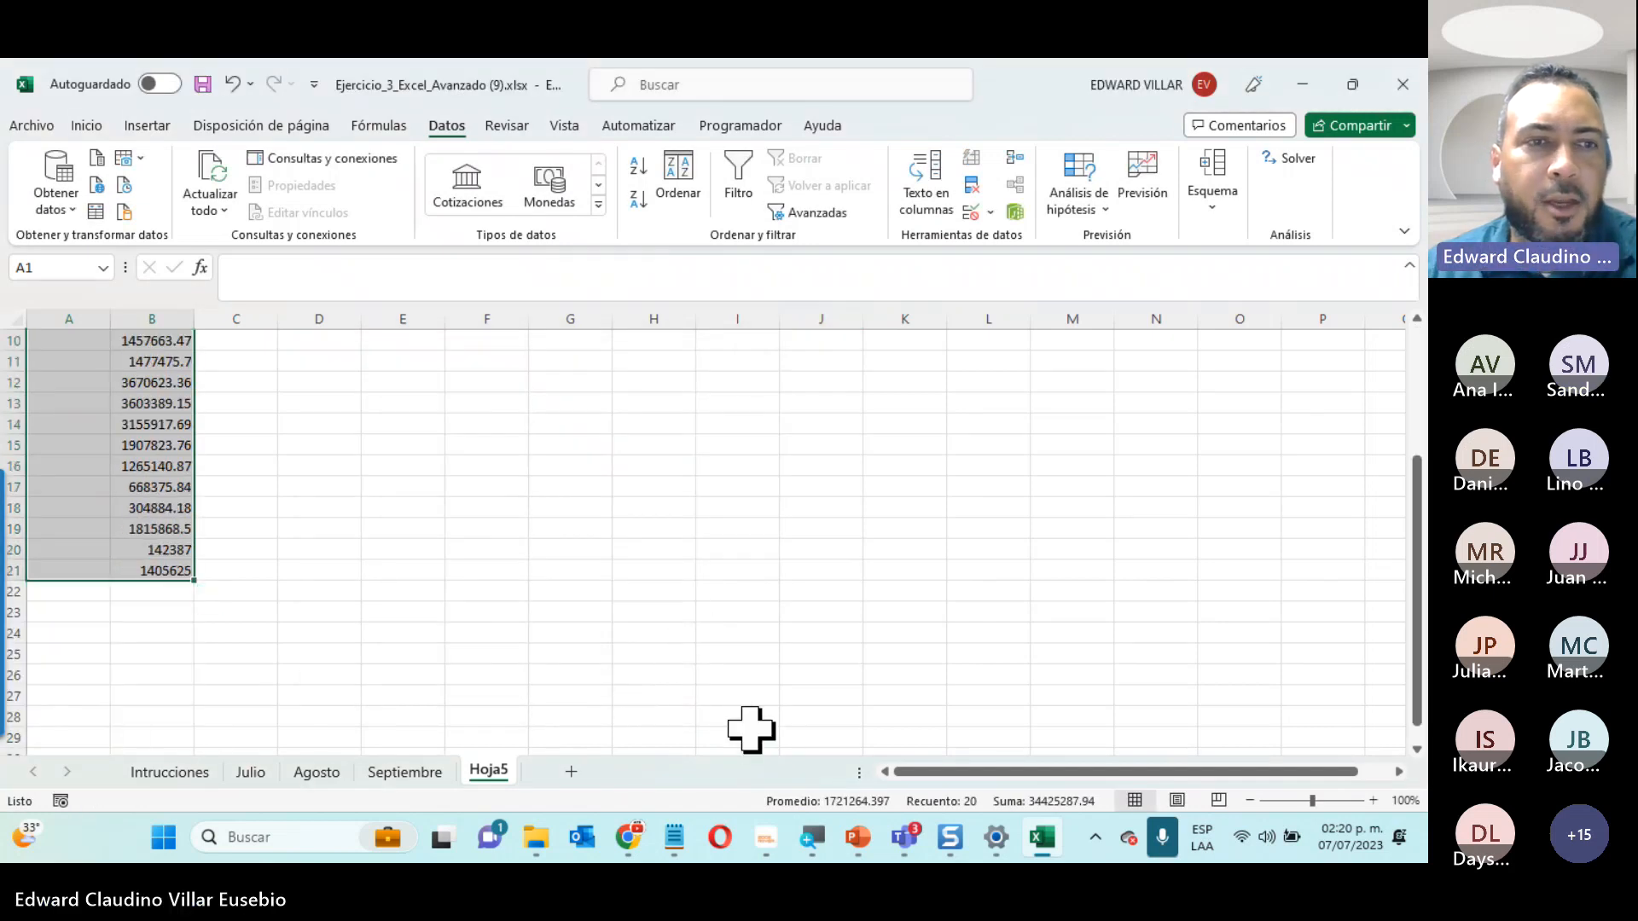
scroll(750, 728, up, 3)
scroll(370, 533, down, 2)
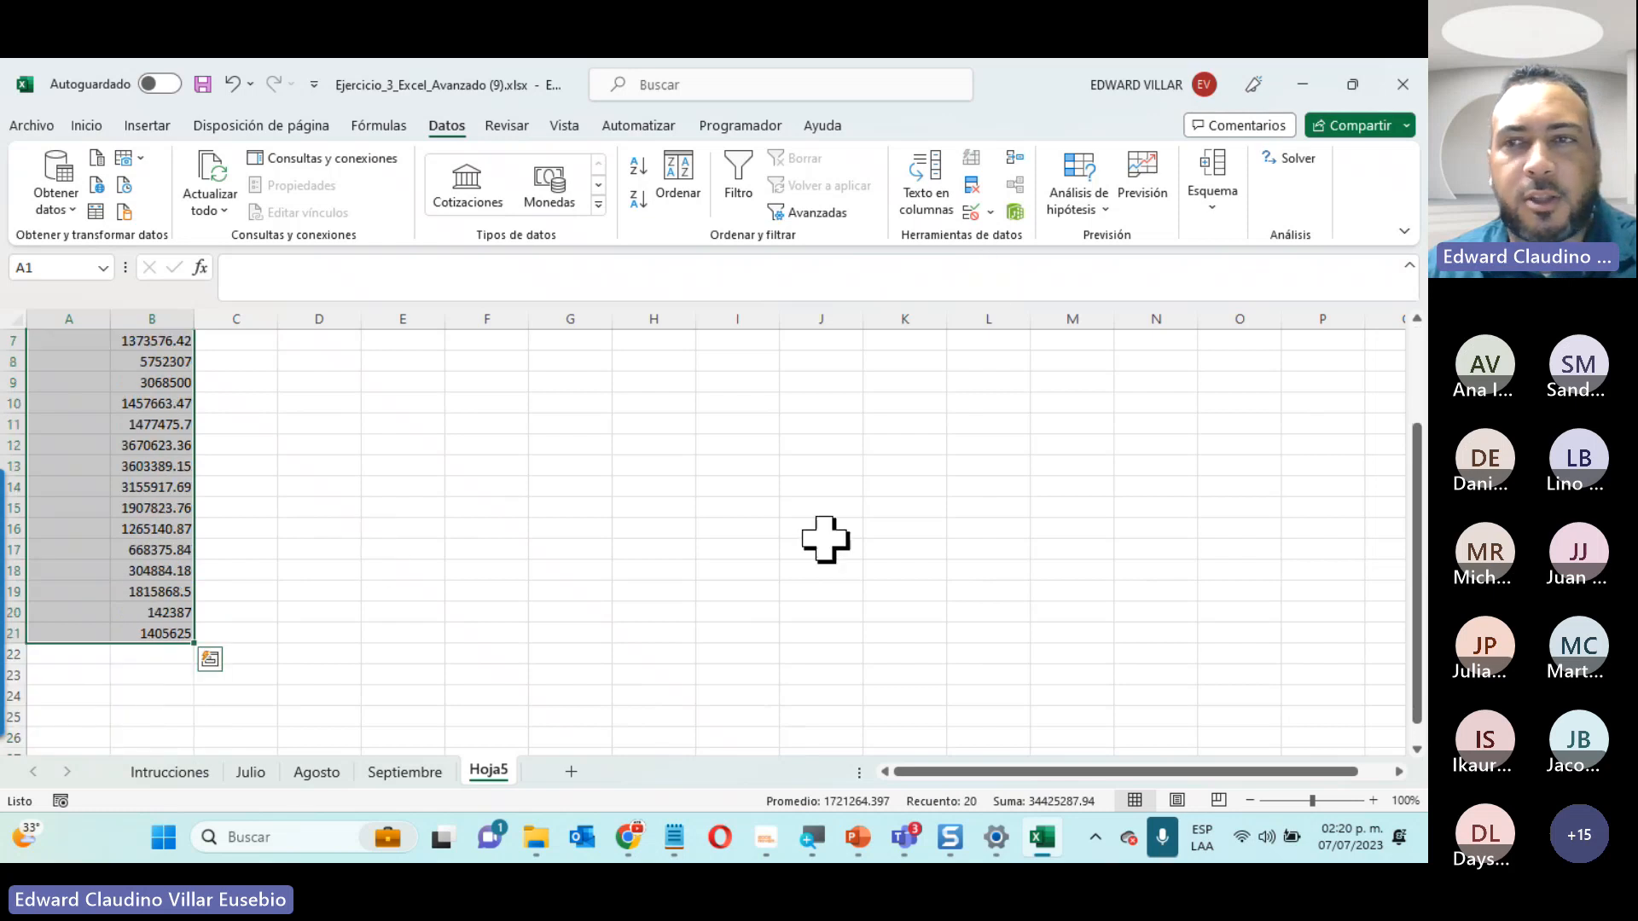
Close the workbook without saving the changes and reopen the Ejercicio_3_Excel_Avanzado file from the browser's downloads
click(1402, 84)
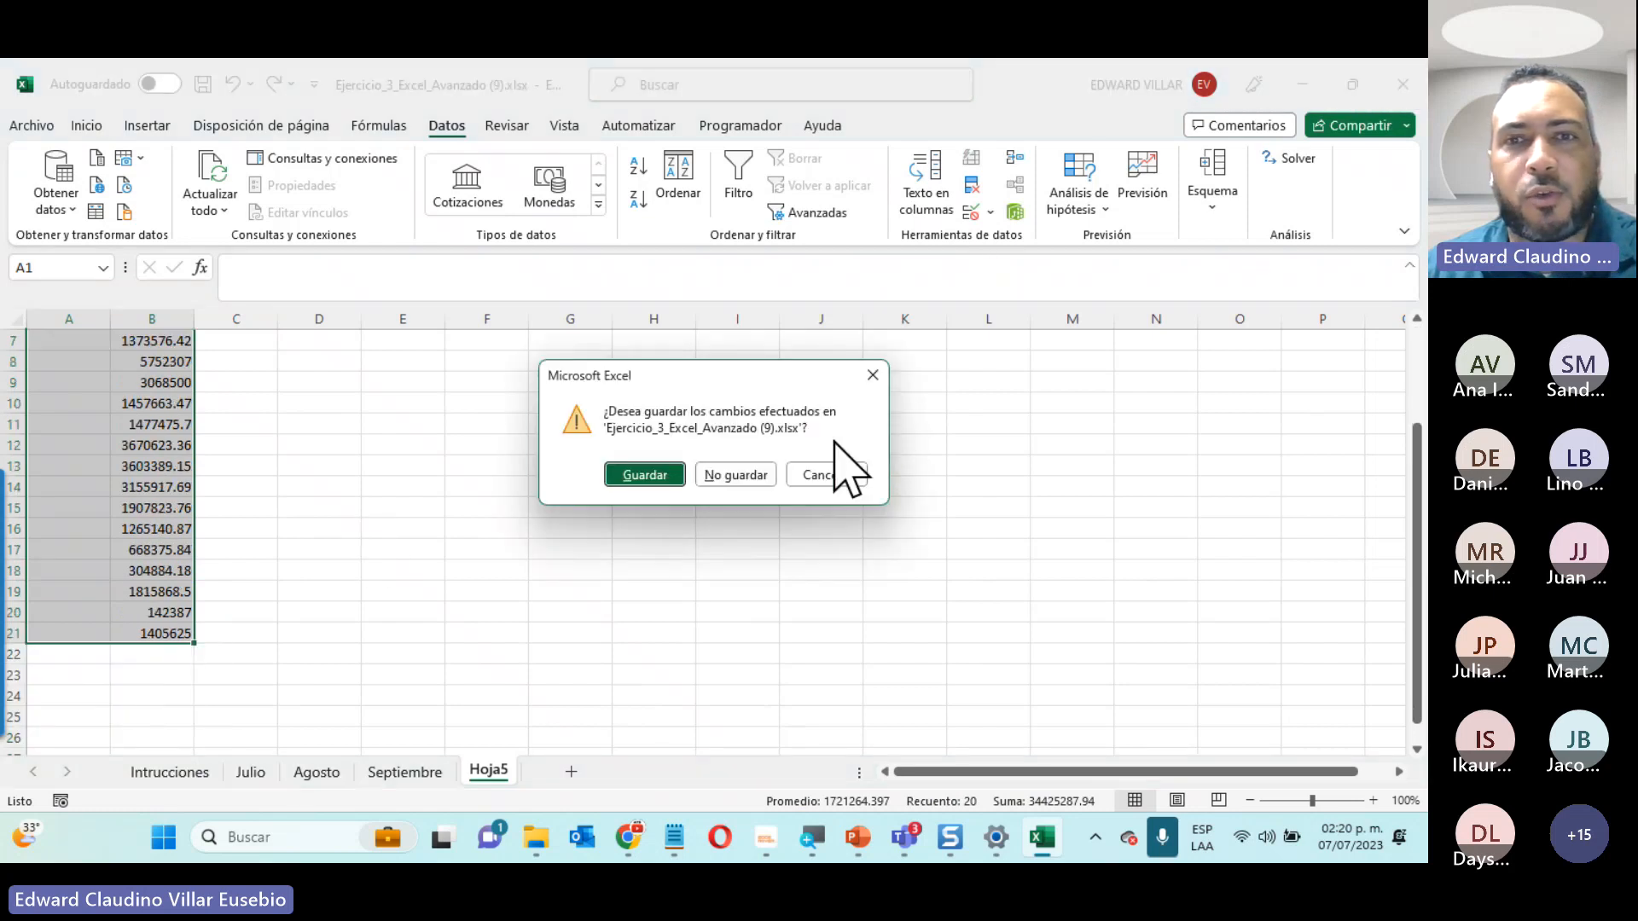
click(751, 475)
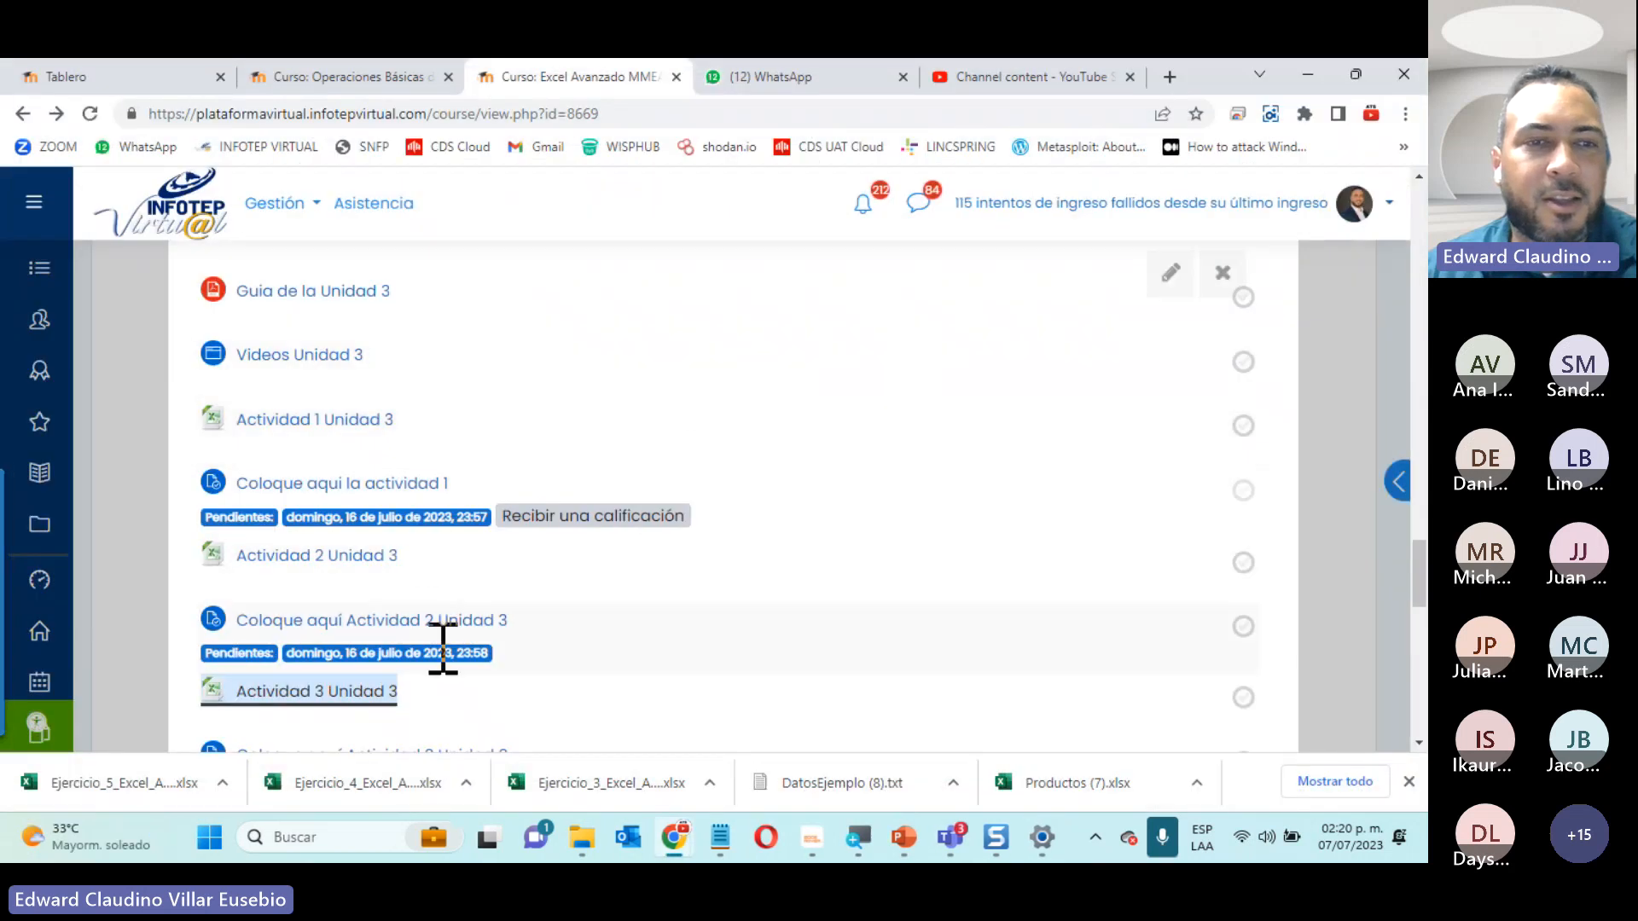
click(610, 783)
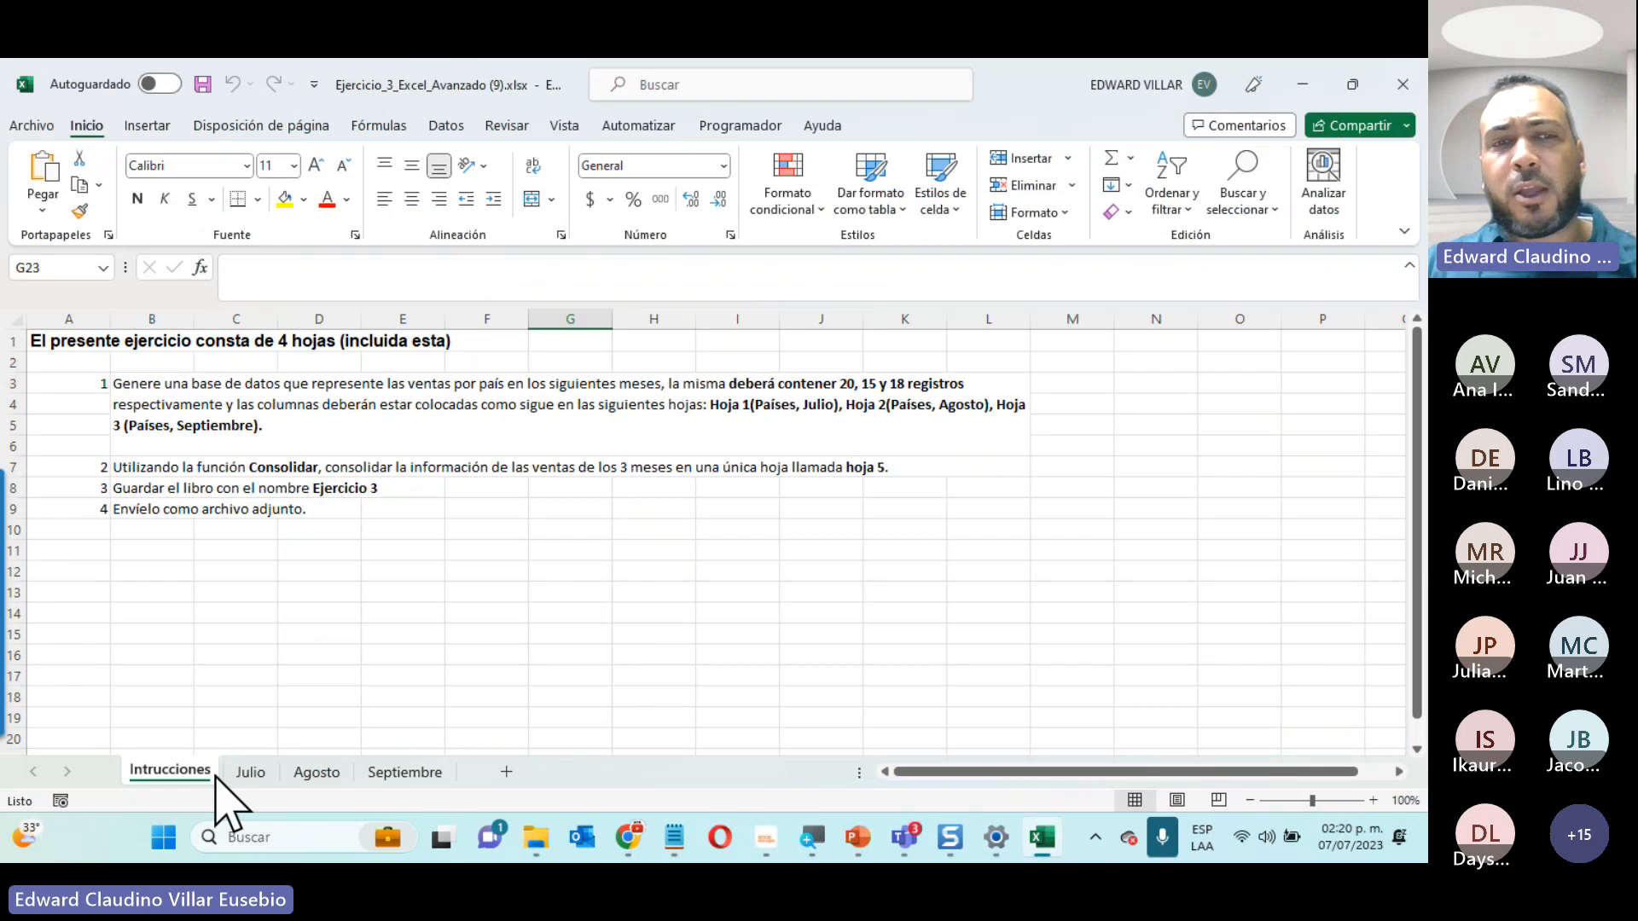
Review the sales lists on the Julio and Septiembre sheets and add a new blank worksheet after Septiembre
click(254, 775)
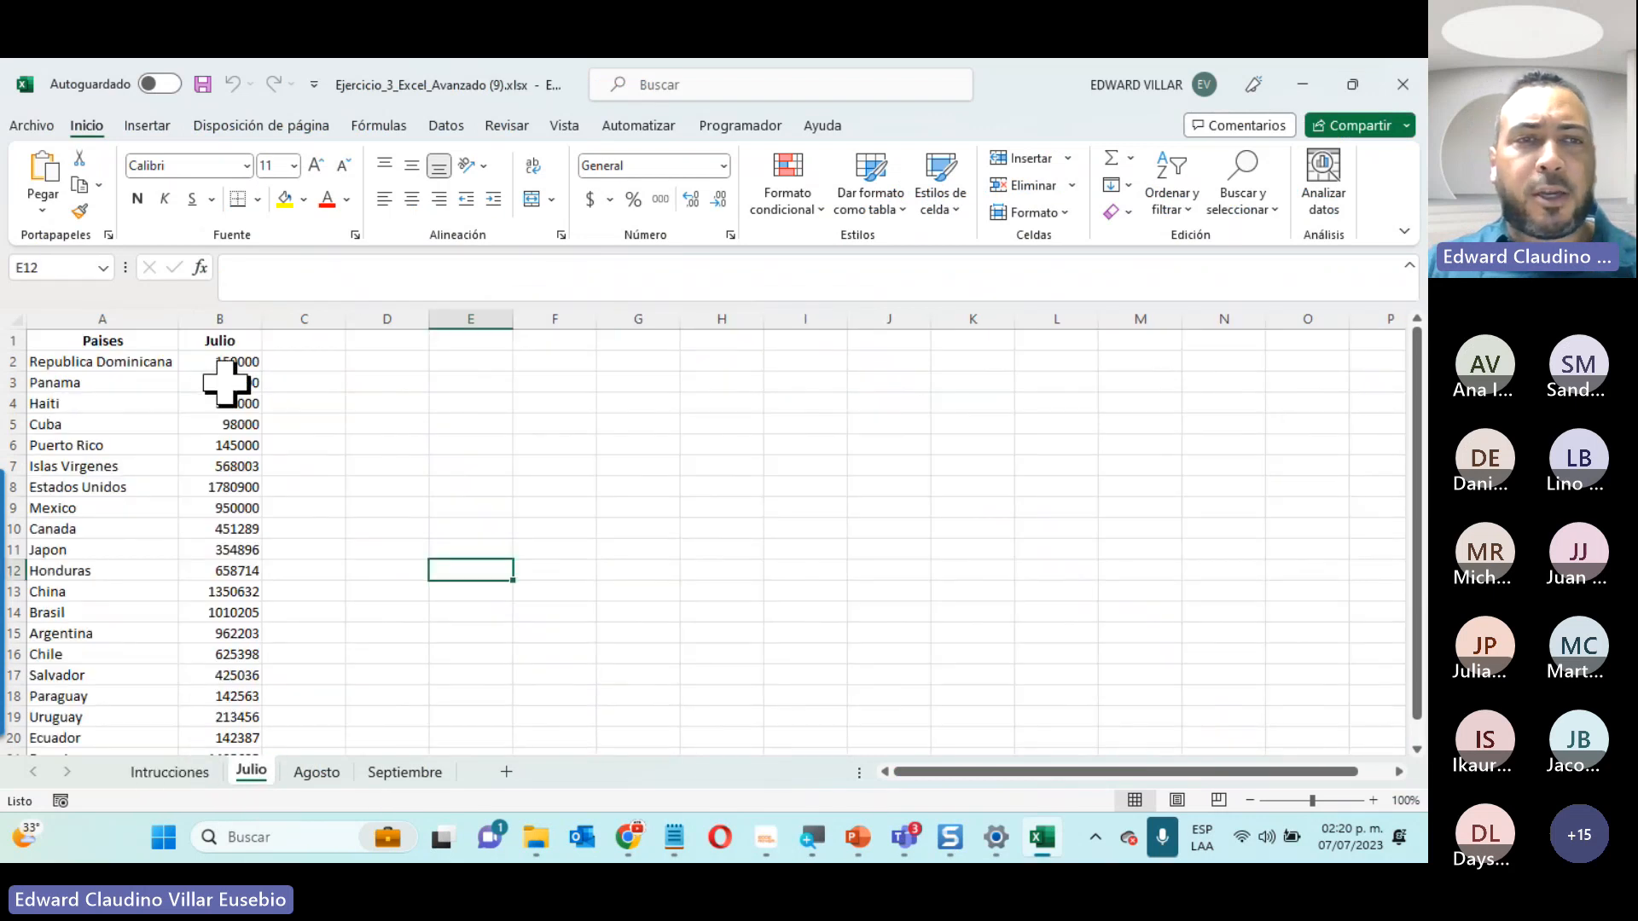
drag(209, 361, 190, 755)
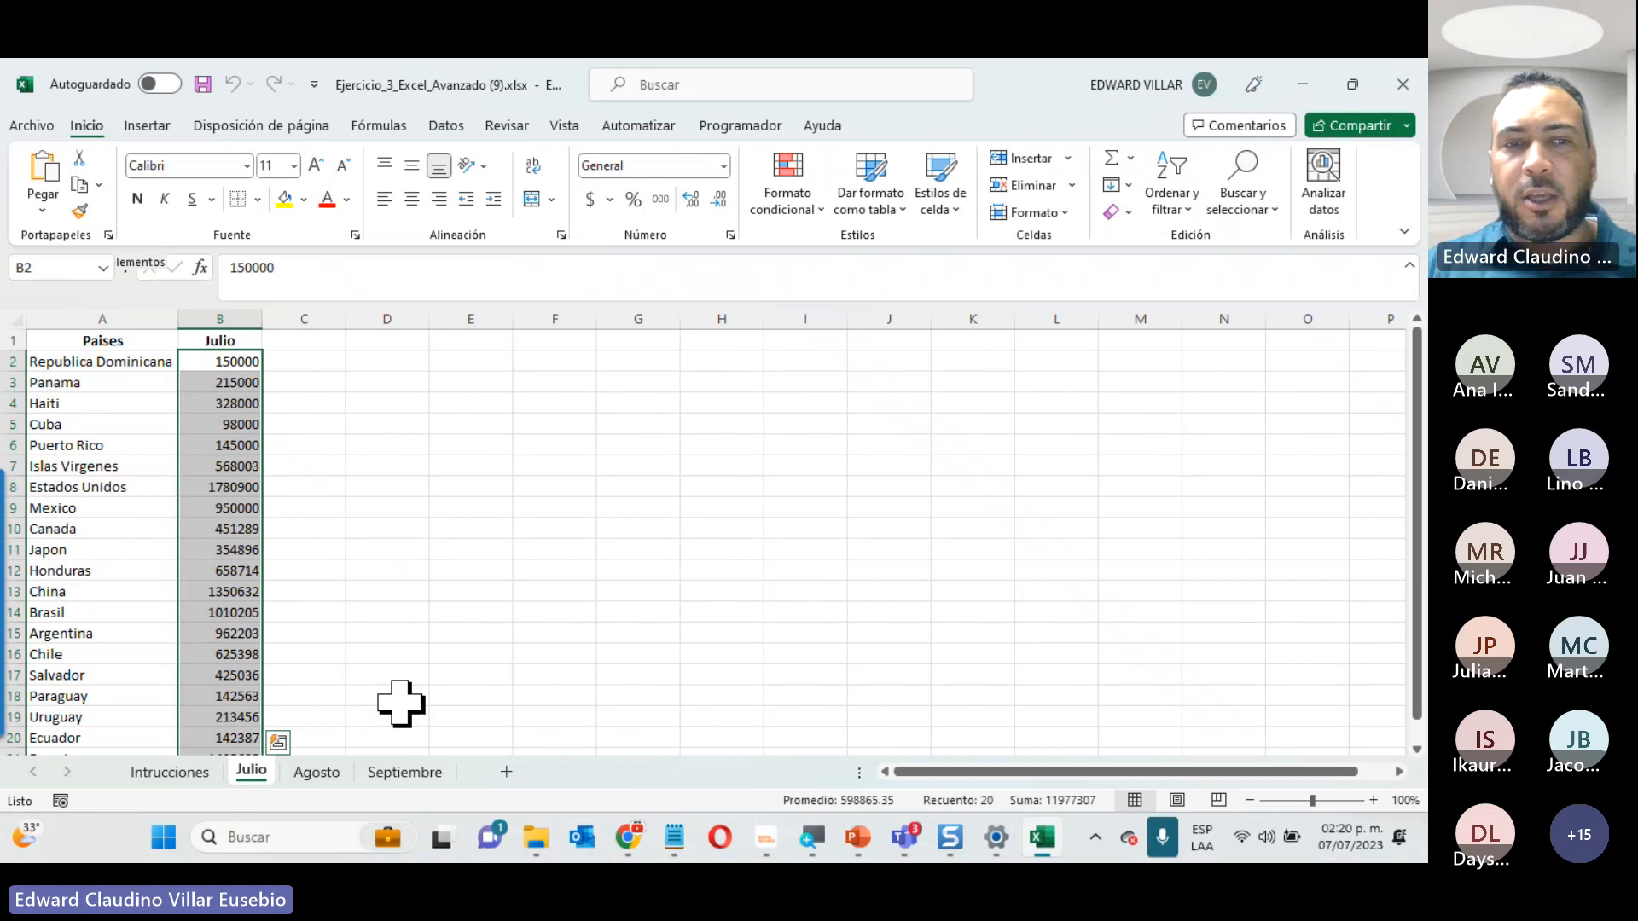
click(421, 772)
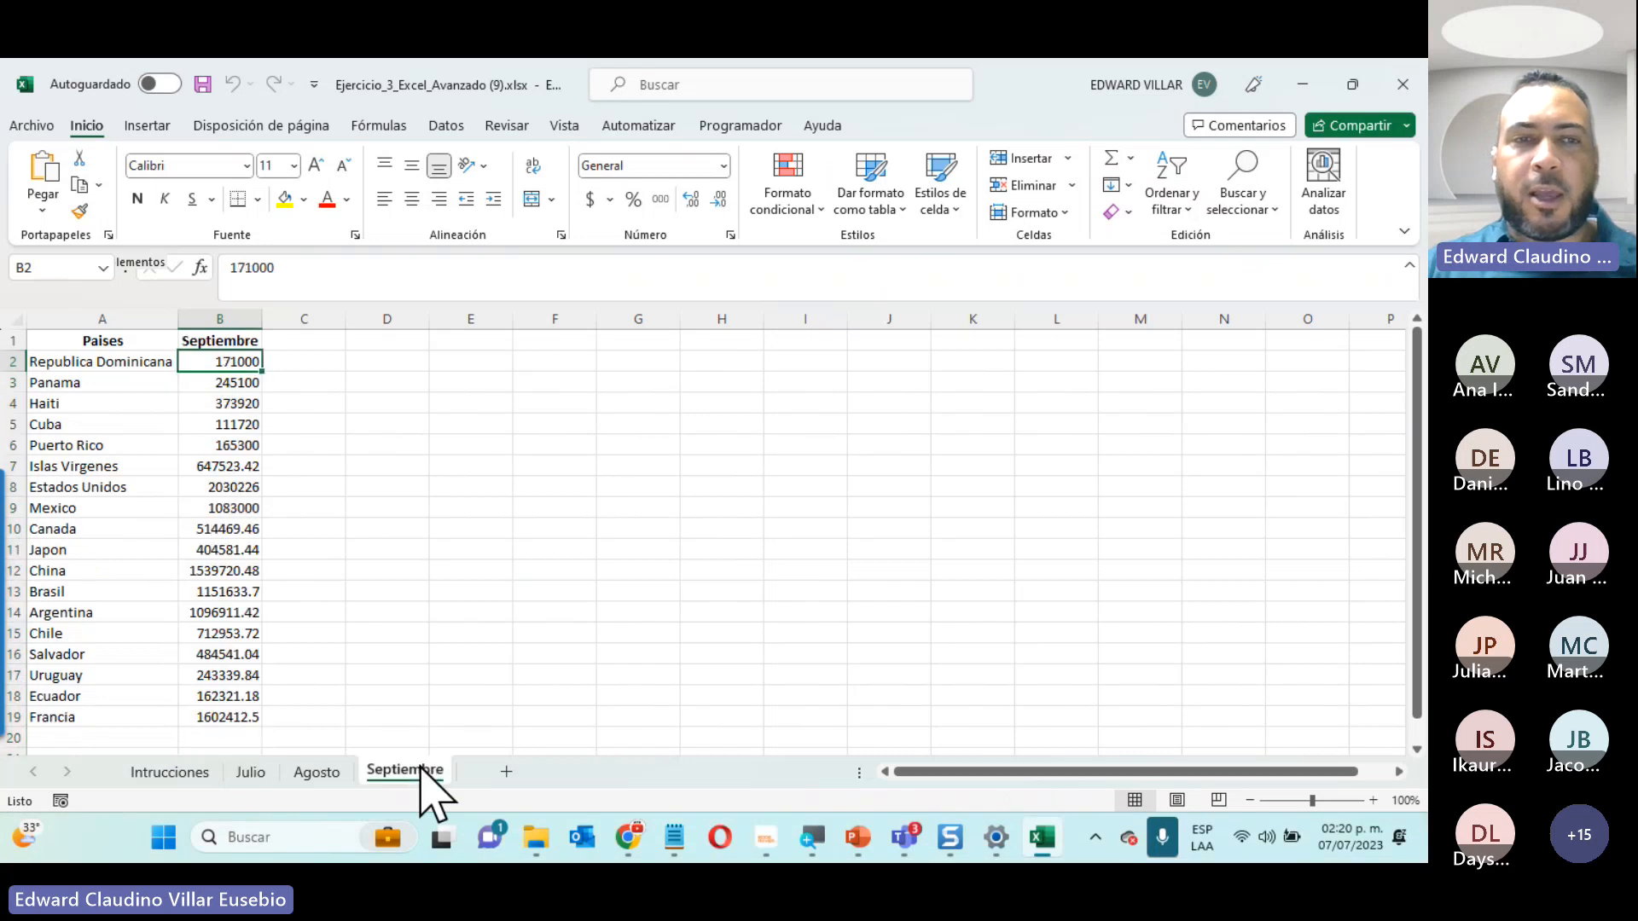
click(507, 772)
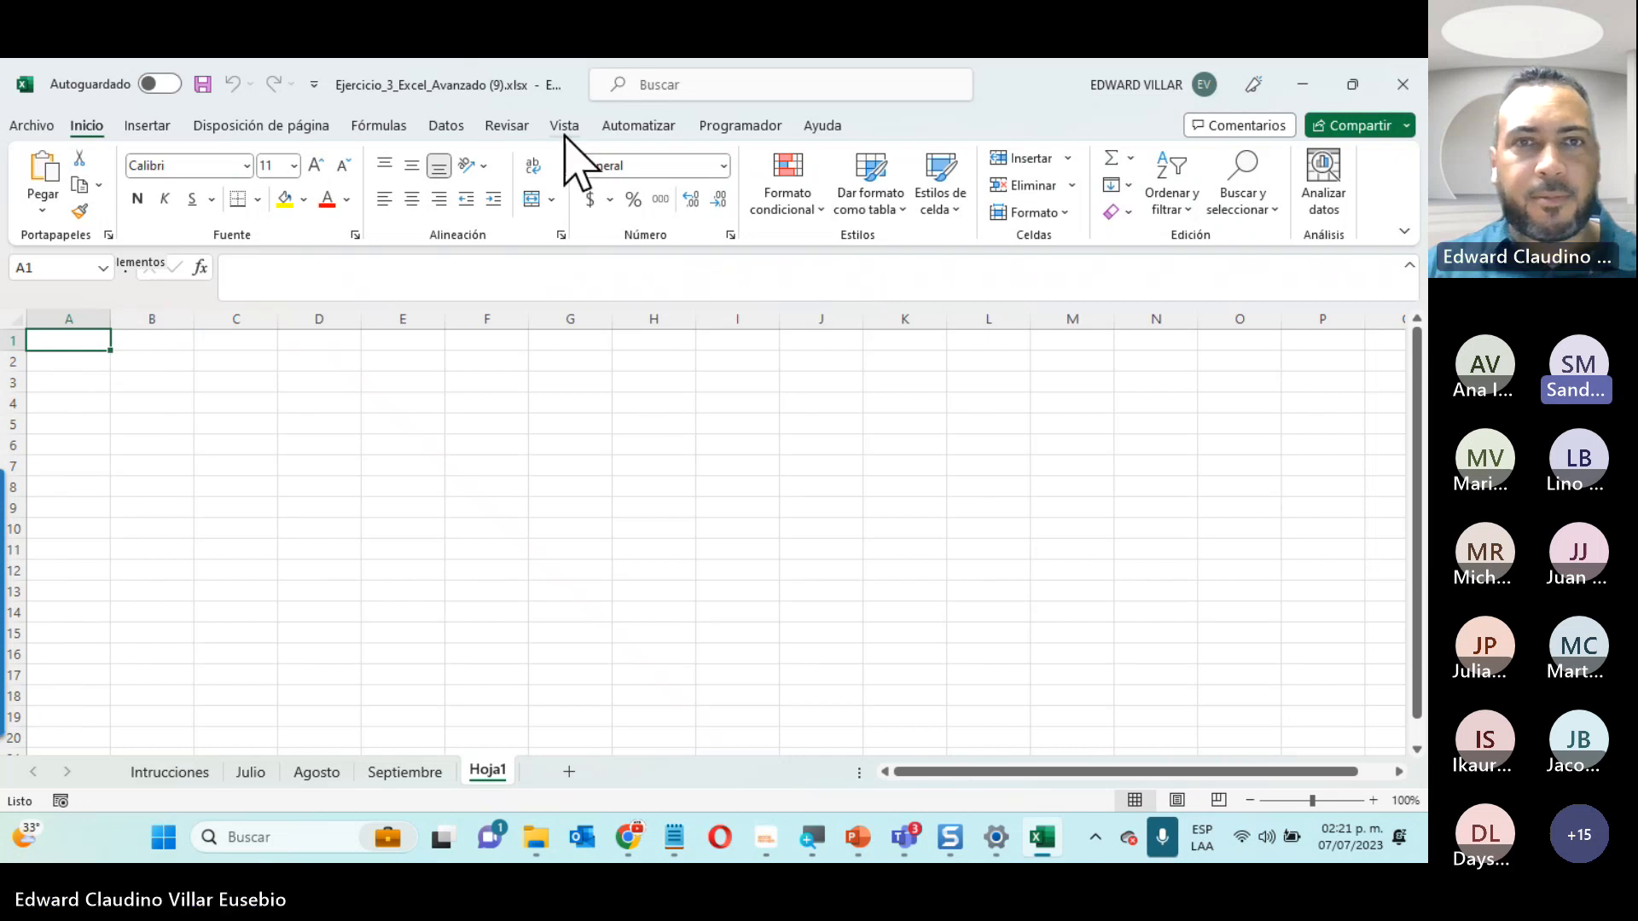
click(446, 125)
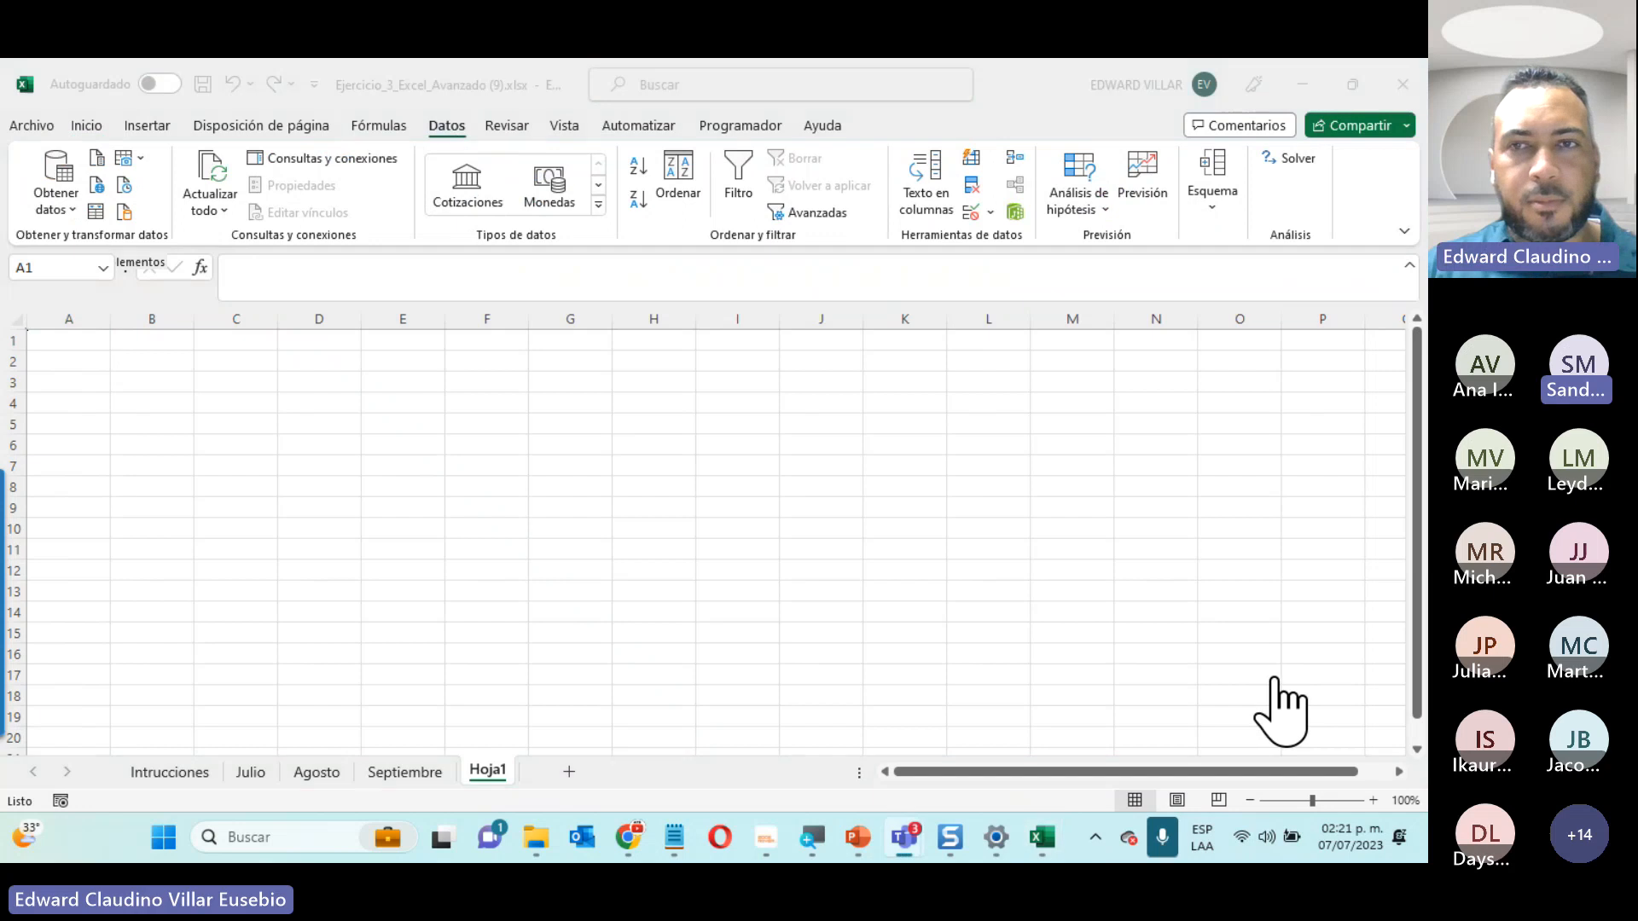
click(1017, 159)
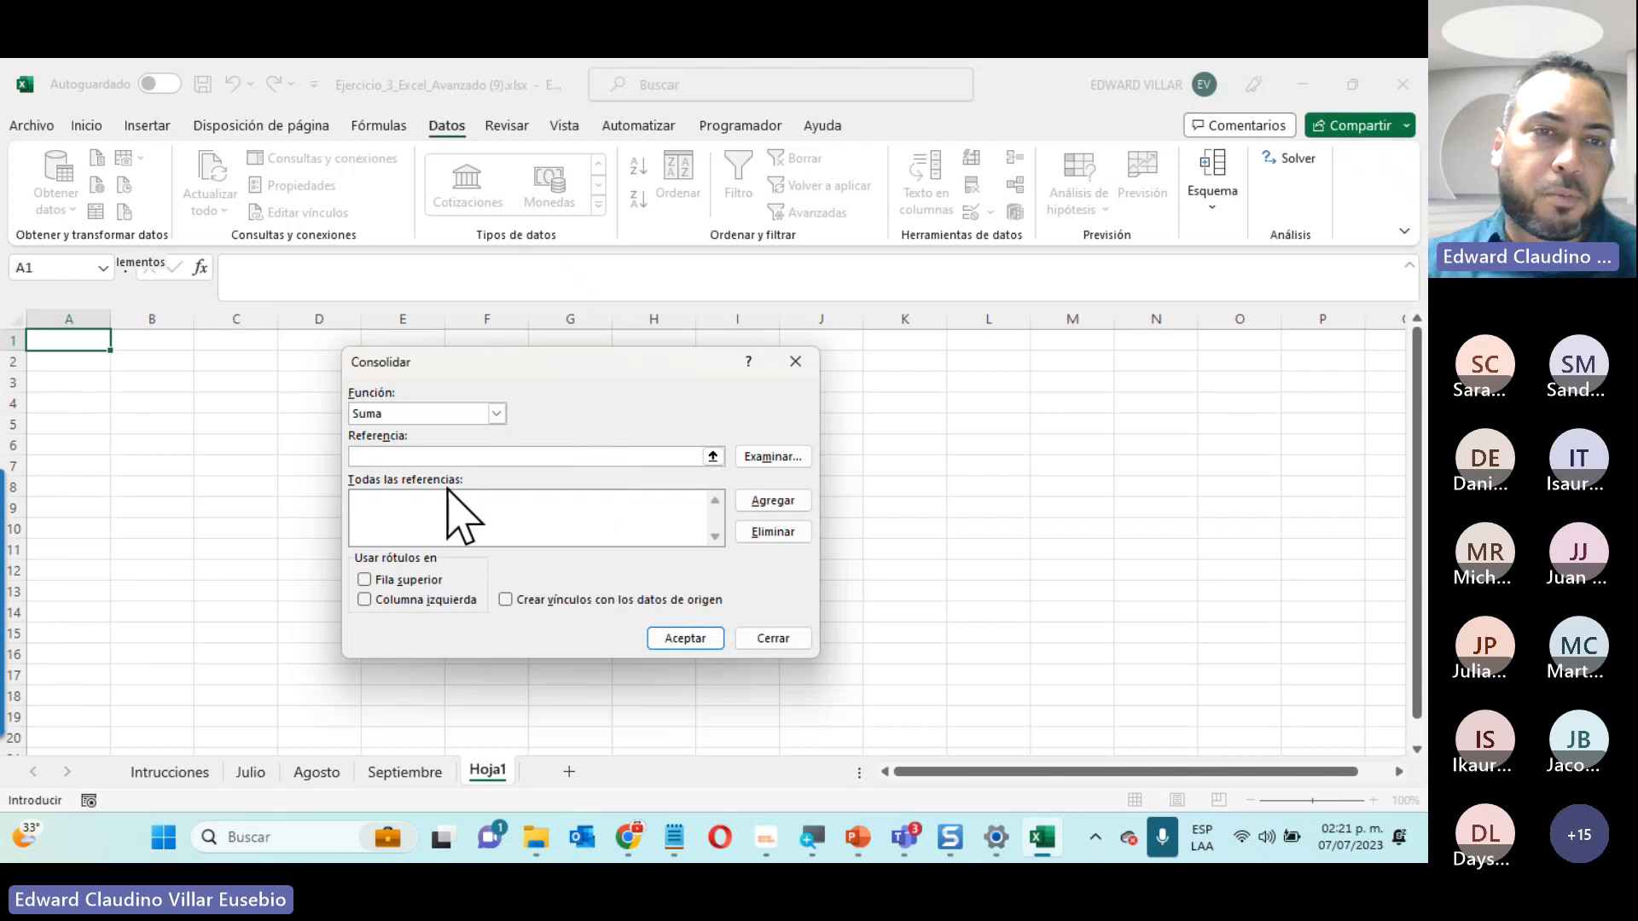
click(755, 642)
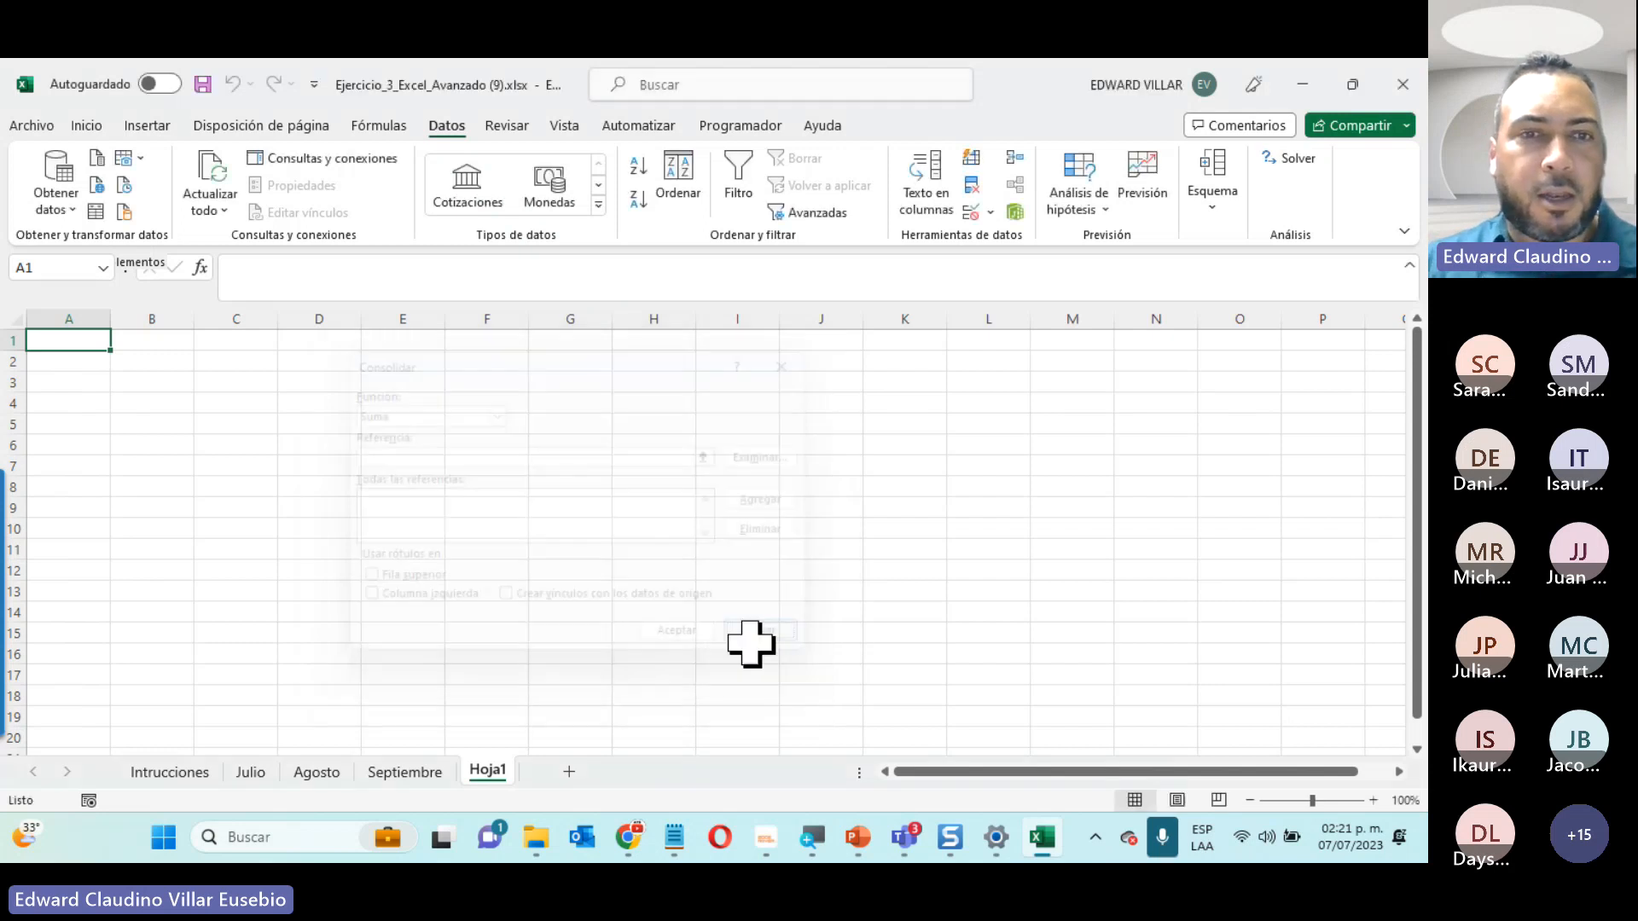
Compare the country sales lists on the Julio, Agosto and Septiembre sheets, then return to the blank Hoja1 sheet
click(251, 772)
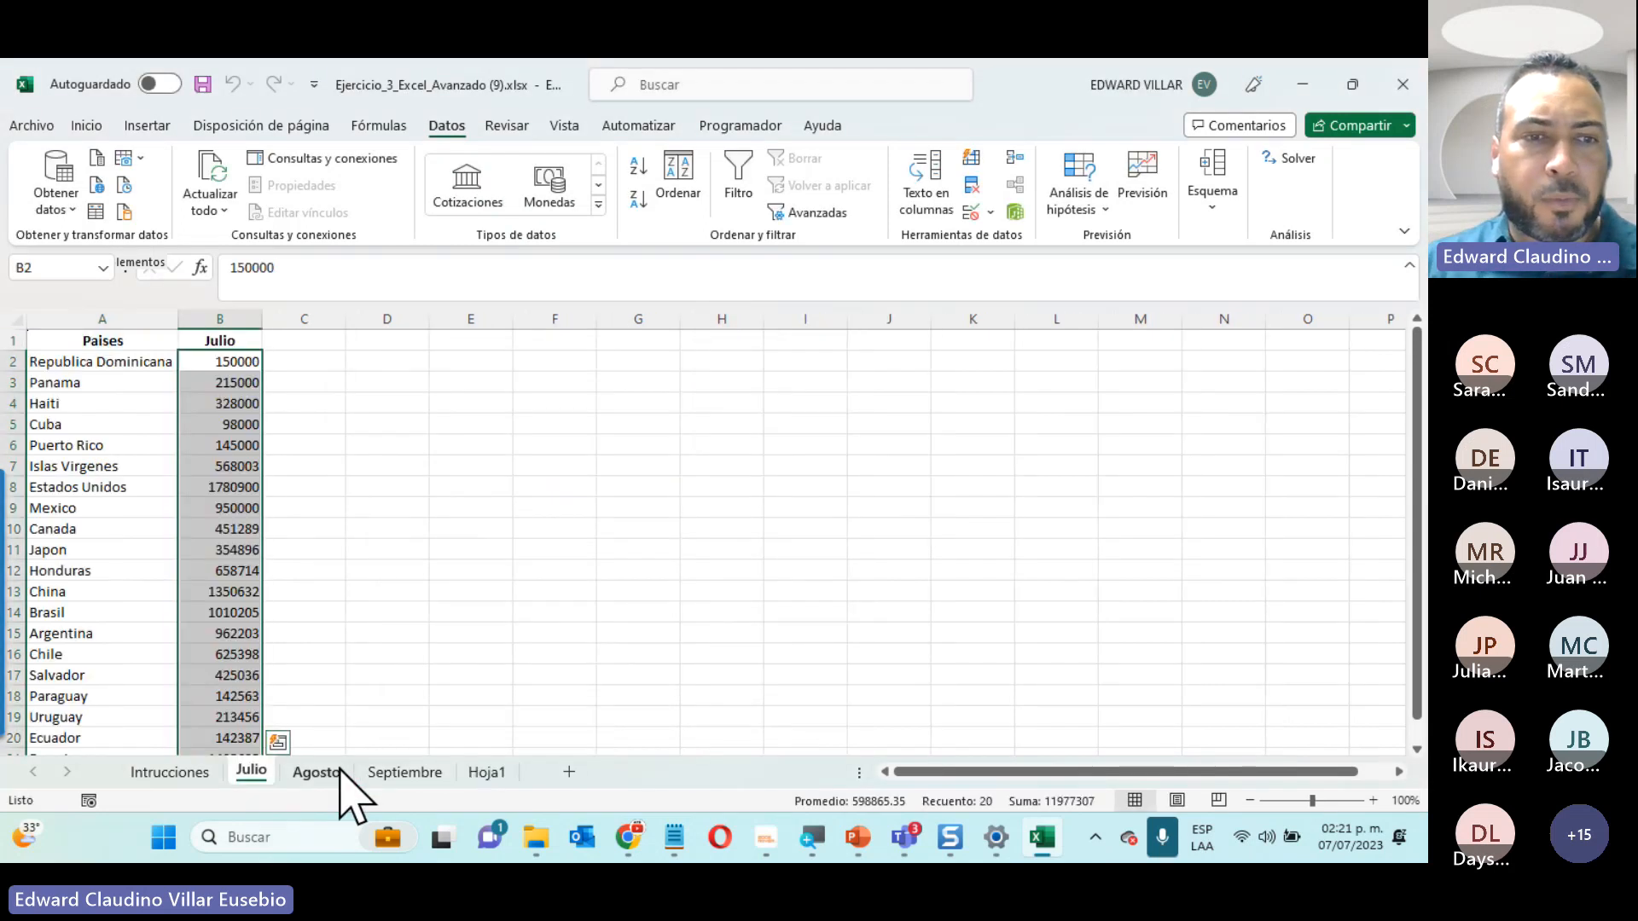
click(317, 771)
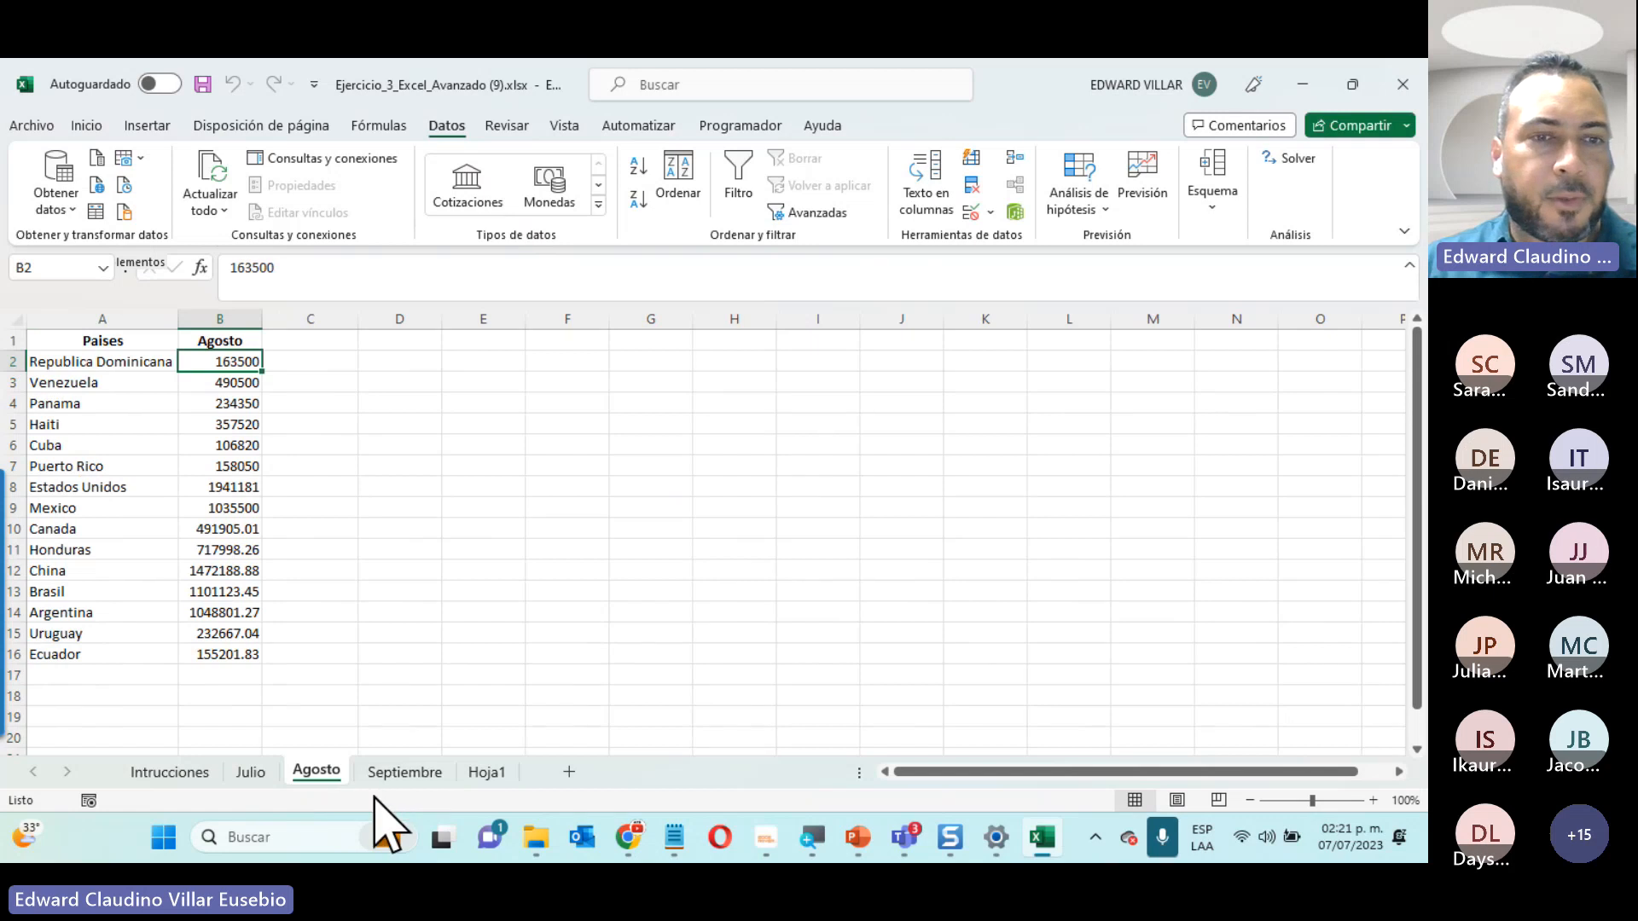
click(406, 774)
click(502, 778)
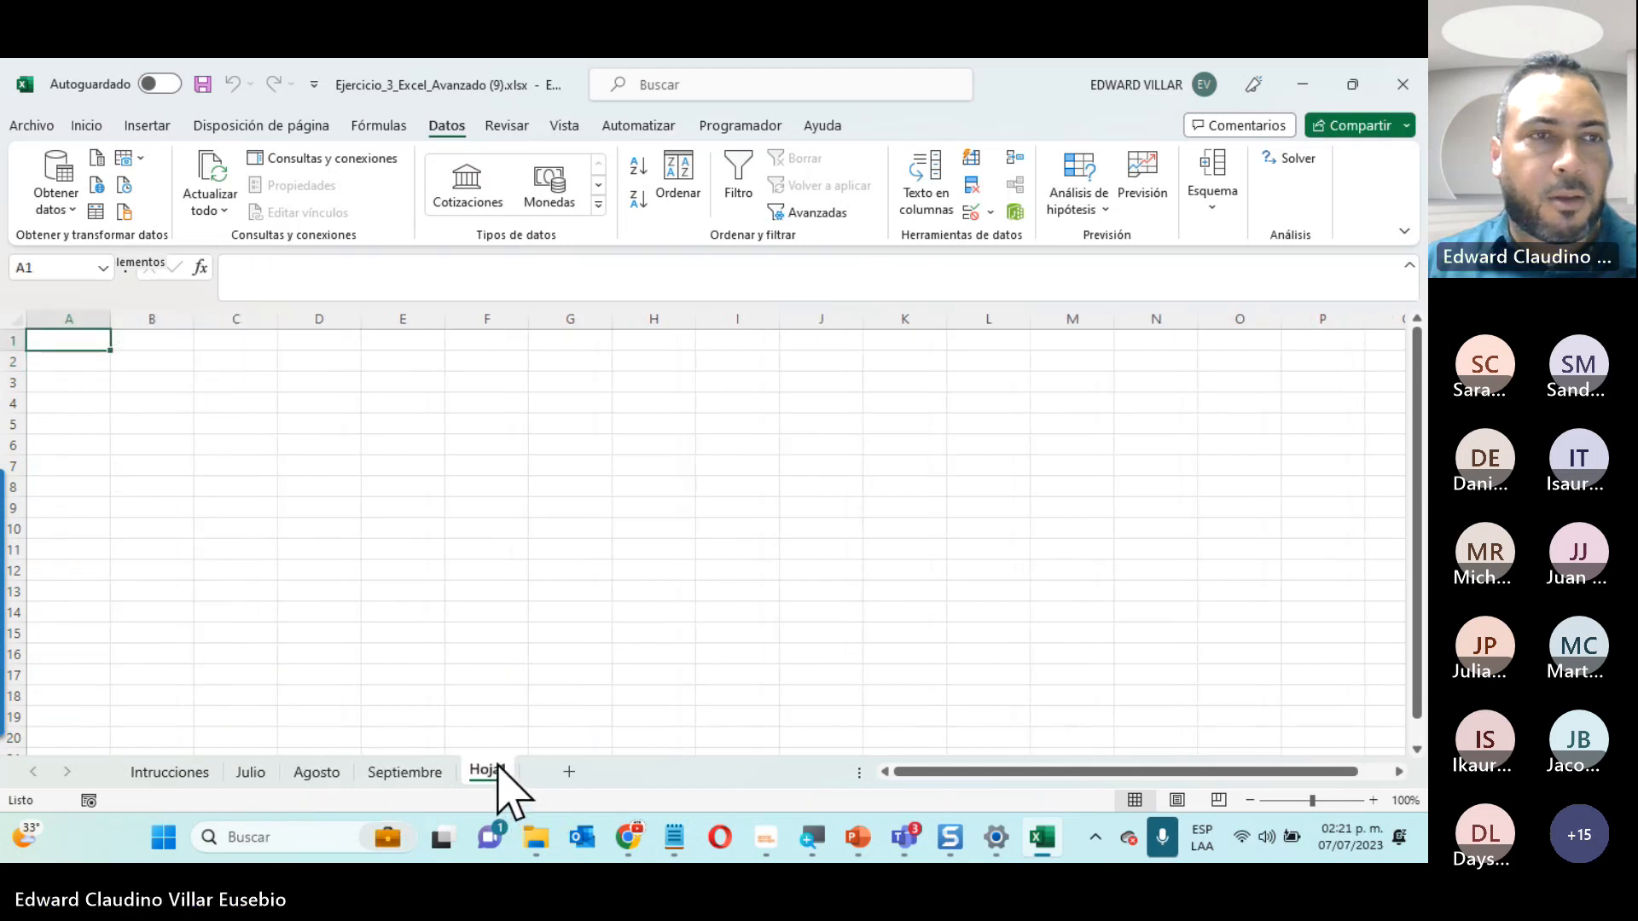
click(416, 776)
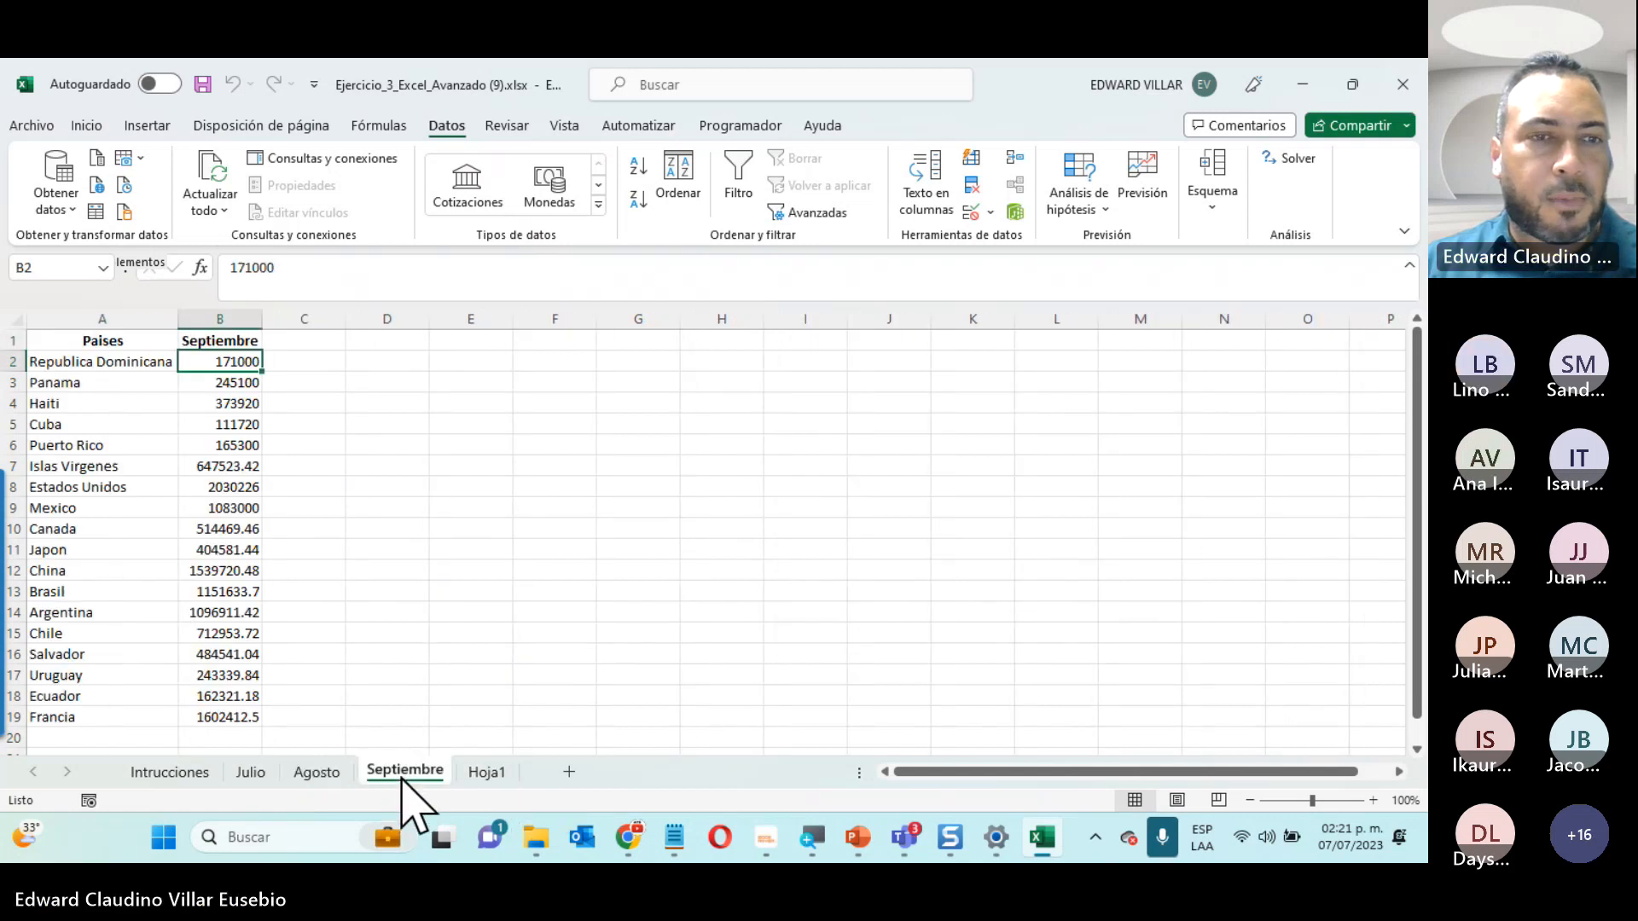
click(317, 752)
click(495, 777)
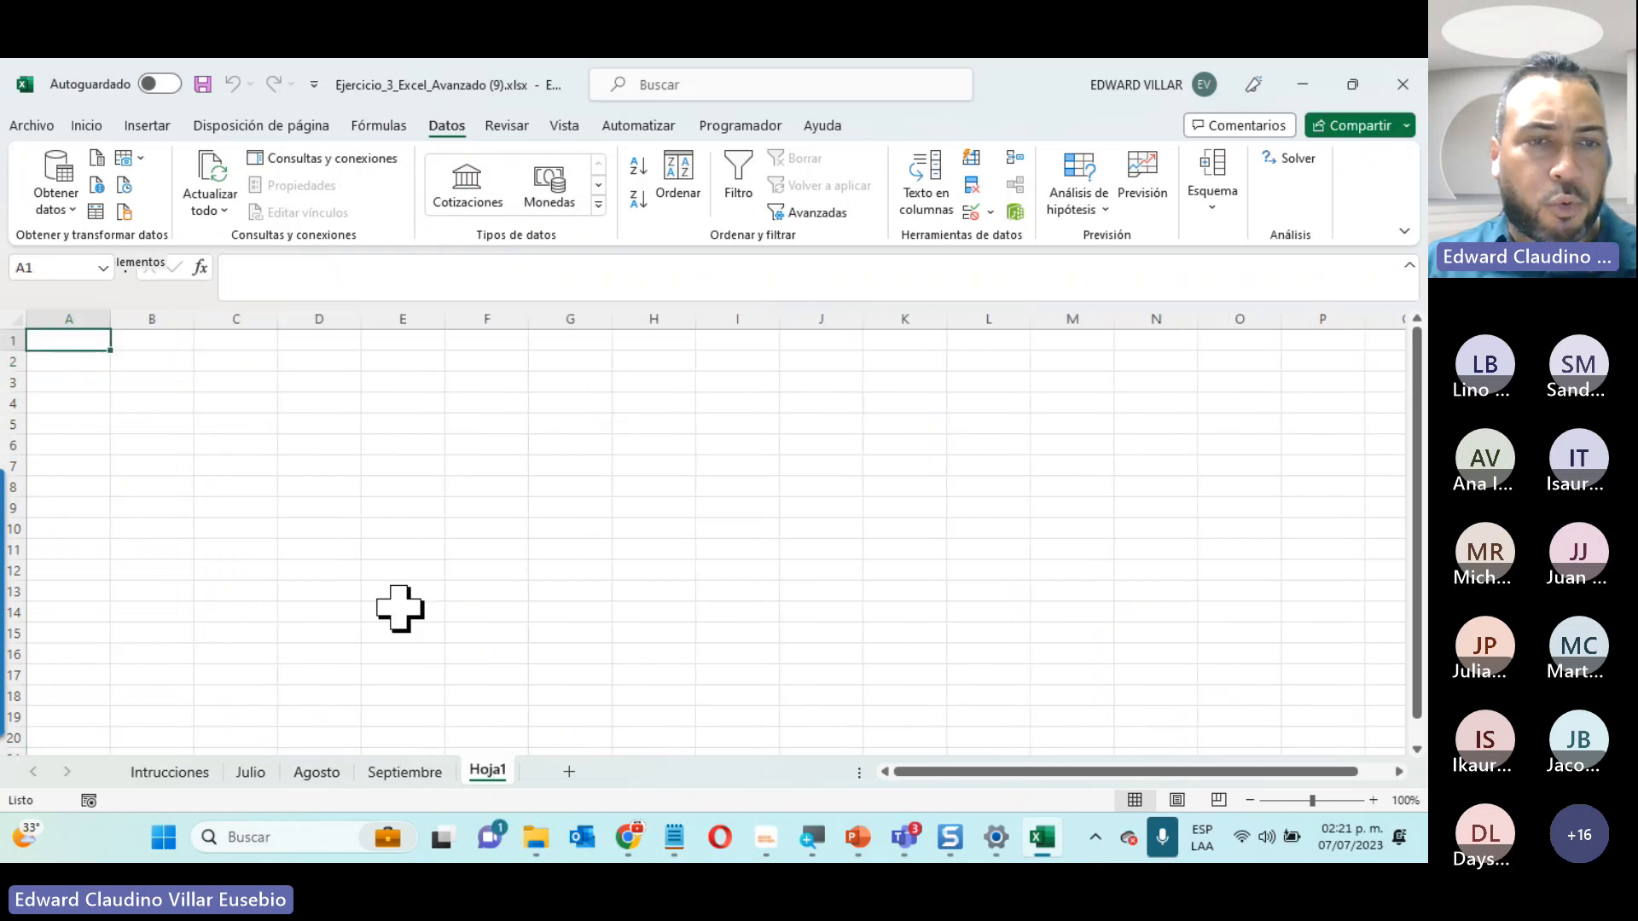
Start a Suma consolidation at cell A1 of Hoja1 and add Julio!$A$1:$B$21 as its first reference
click(1014, 160)
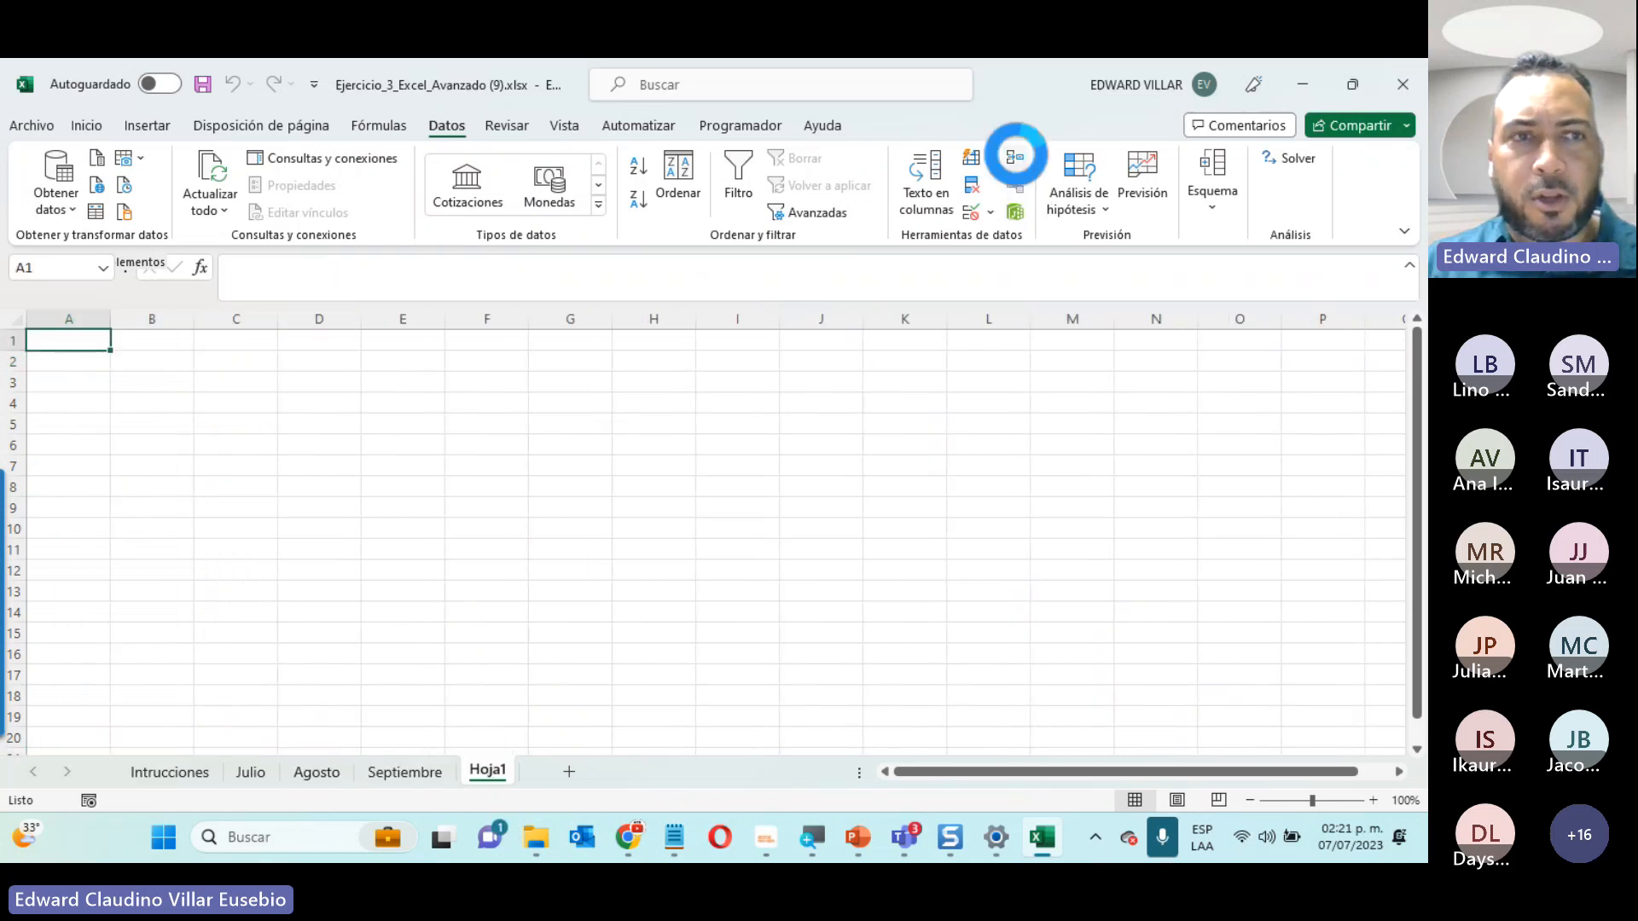
click(250, 772)
drag(54, 340, 228, 716)
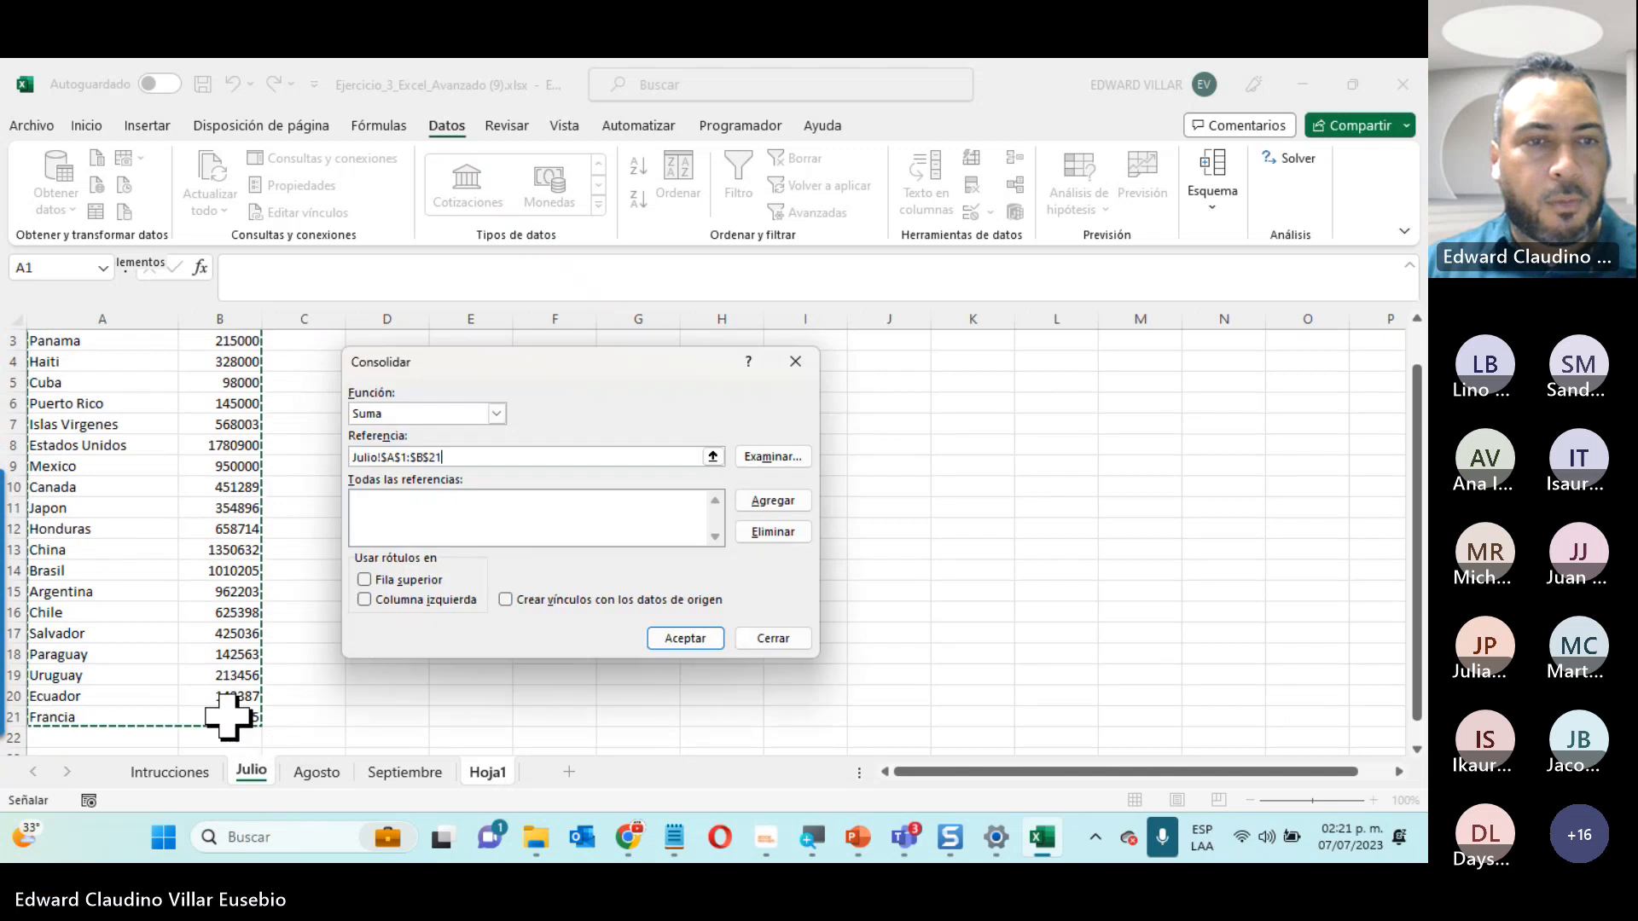
click(768, 504)
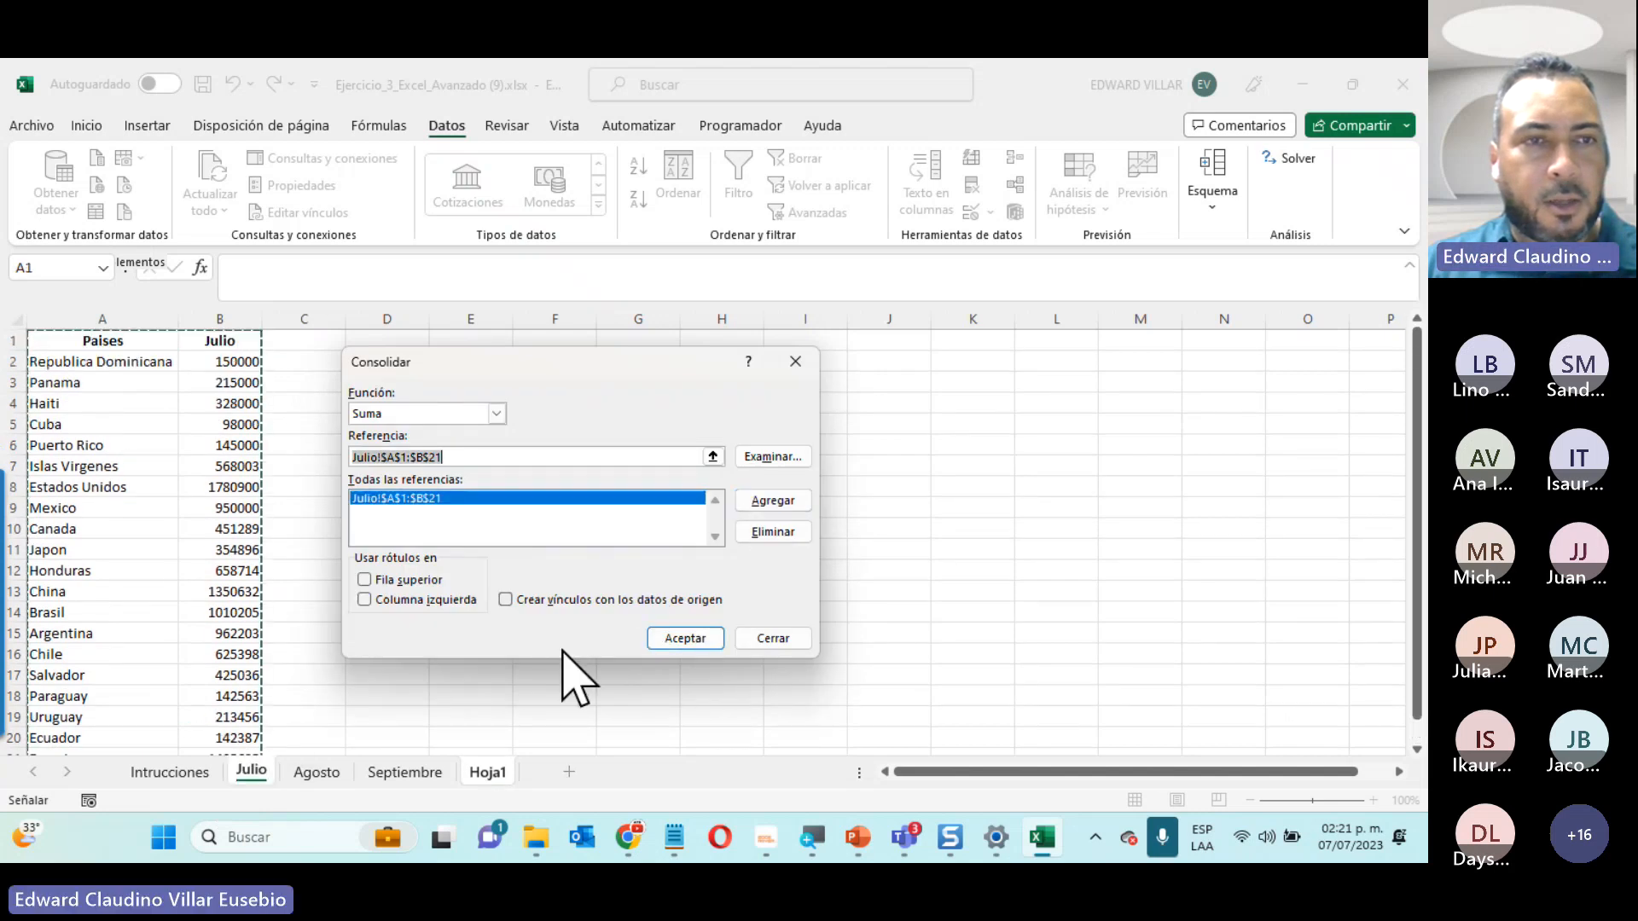
Add Agosto!$A$1:$B$16 and Septiembre!$A$1:$B$19 to the consolidation references
click(317, 773)
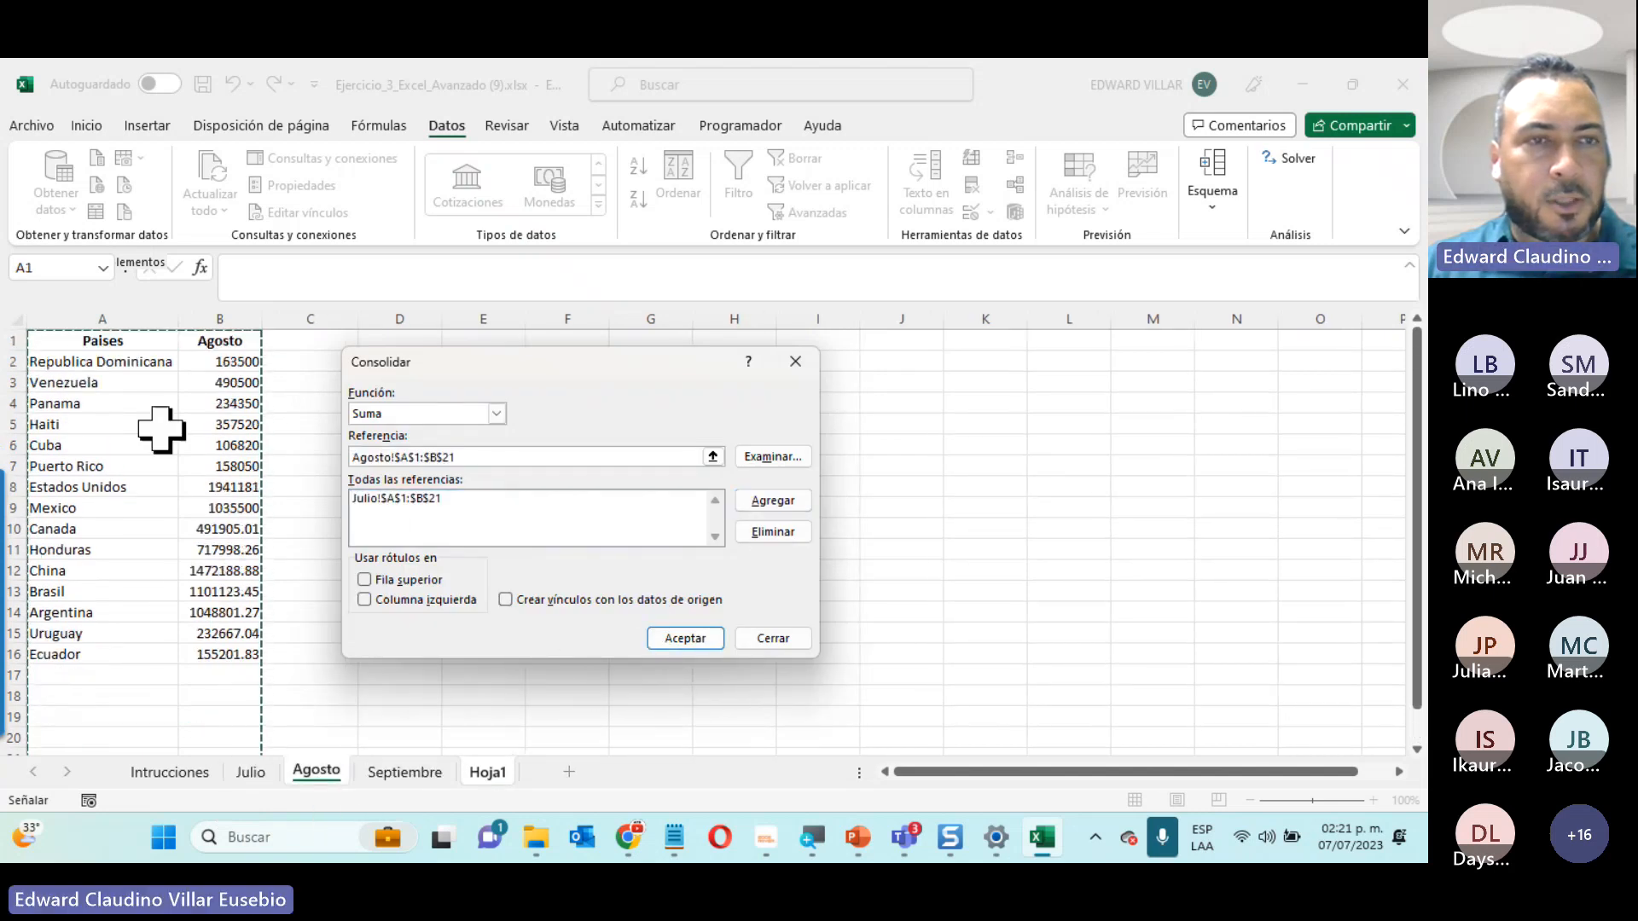
drag(42, 341, 248, 654)
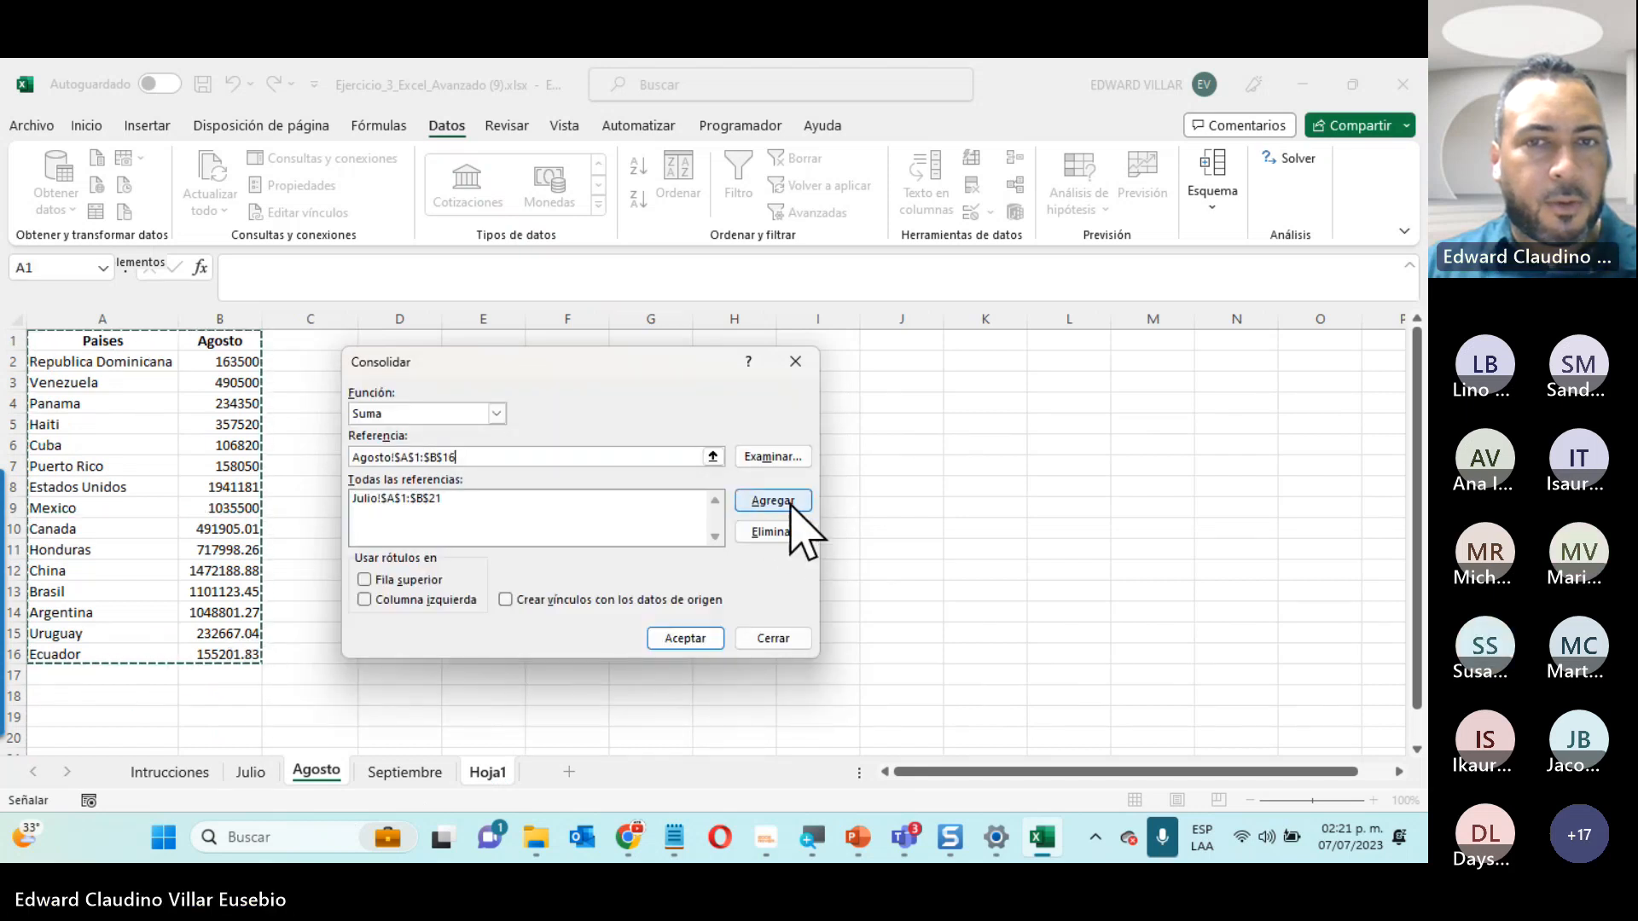
click(789, 503)
click(404, 773)
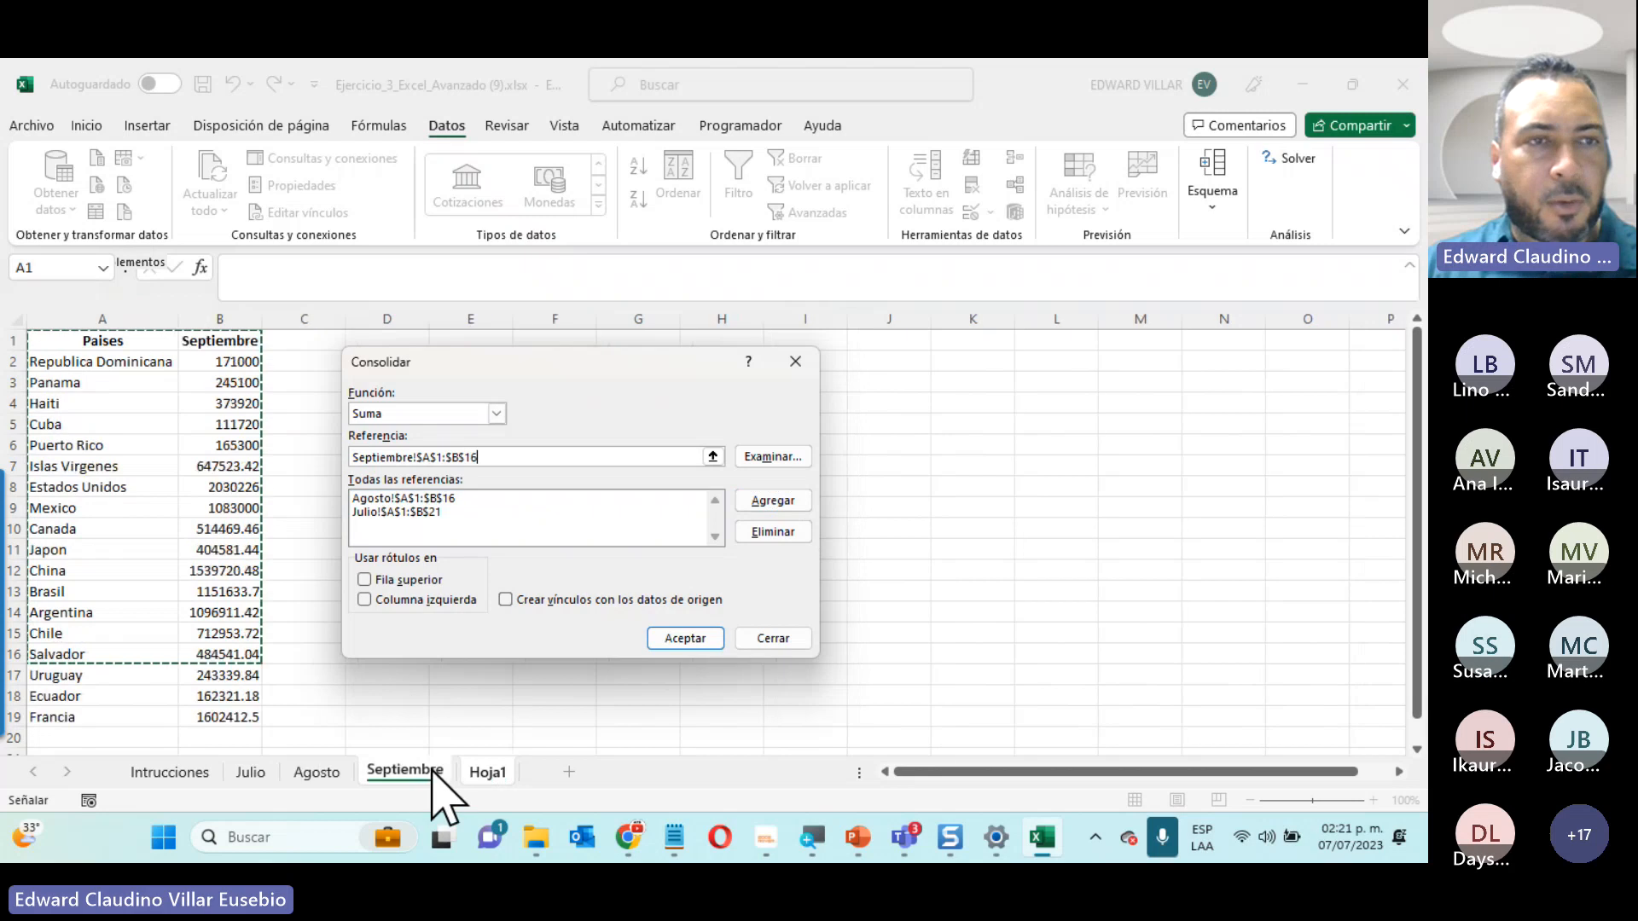
drag(72, 339, 213, 674)
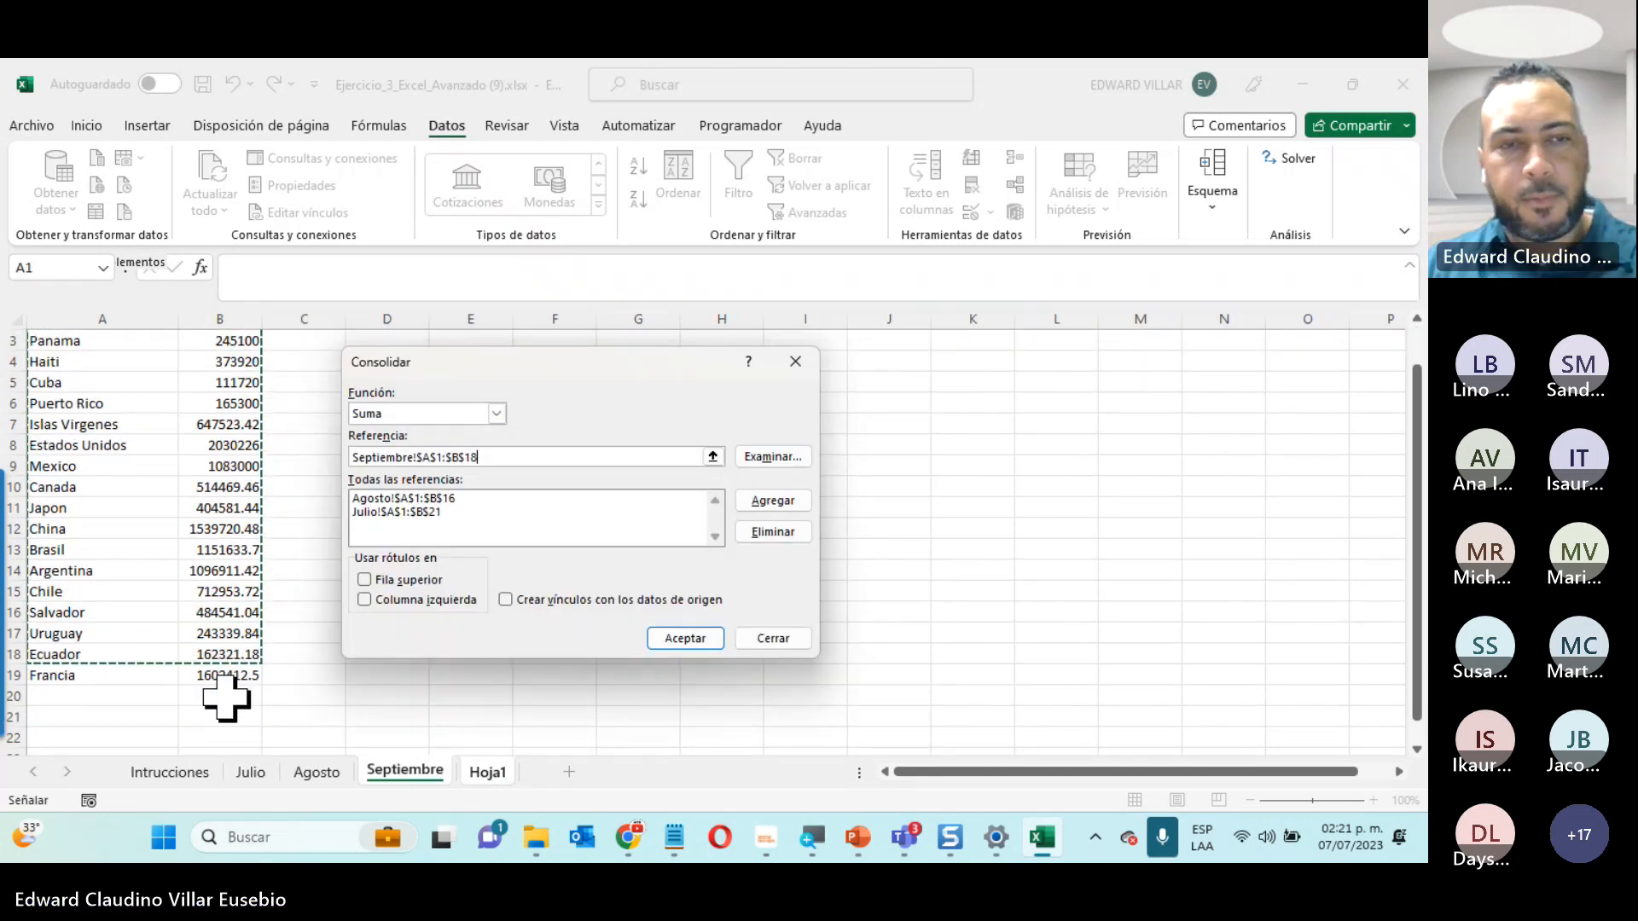
click(773, 503)
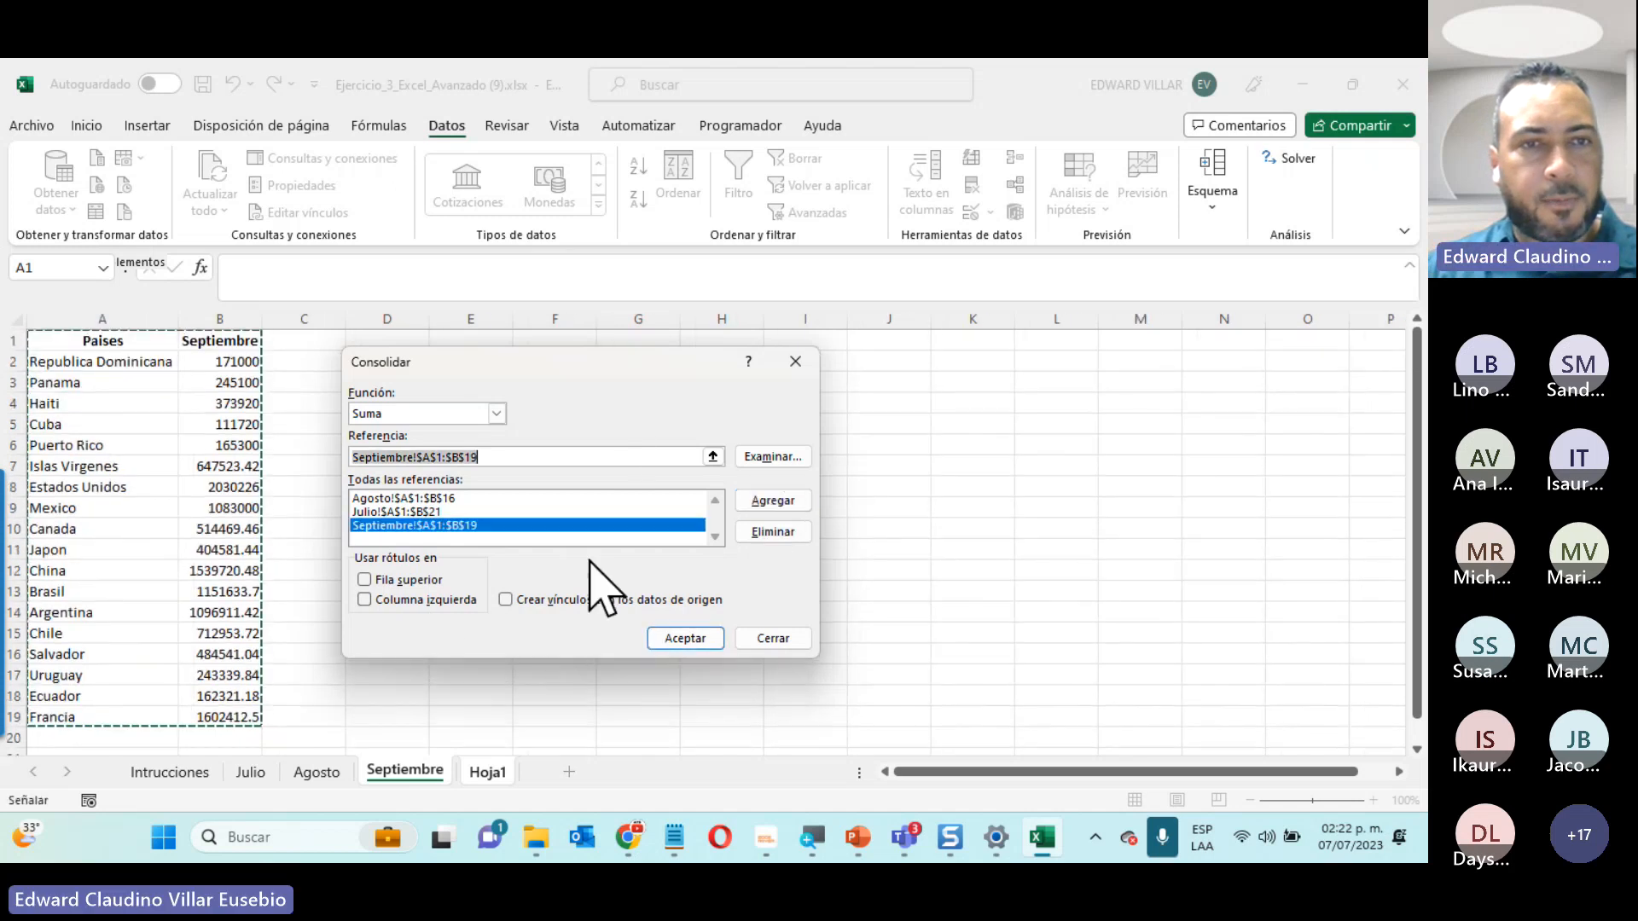
Run the consolidation with Fila superior and Columna izquierda as labels, and fit column A's width to the country names
click(409, 580)
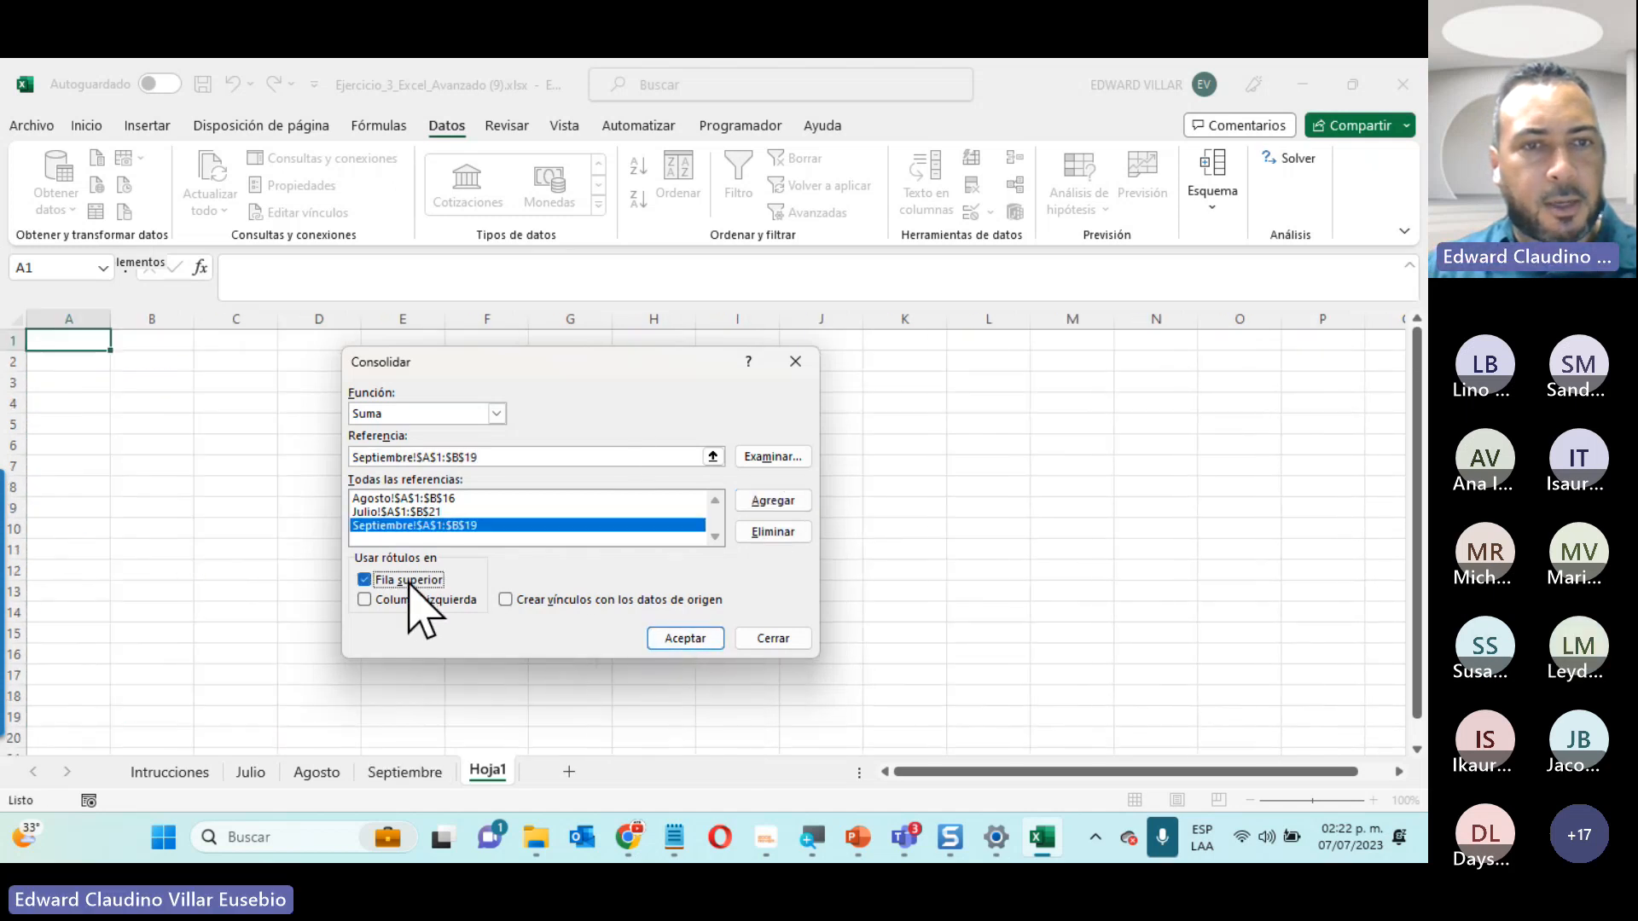
click(376, 601)
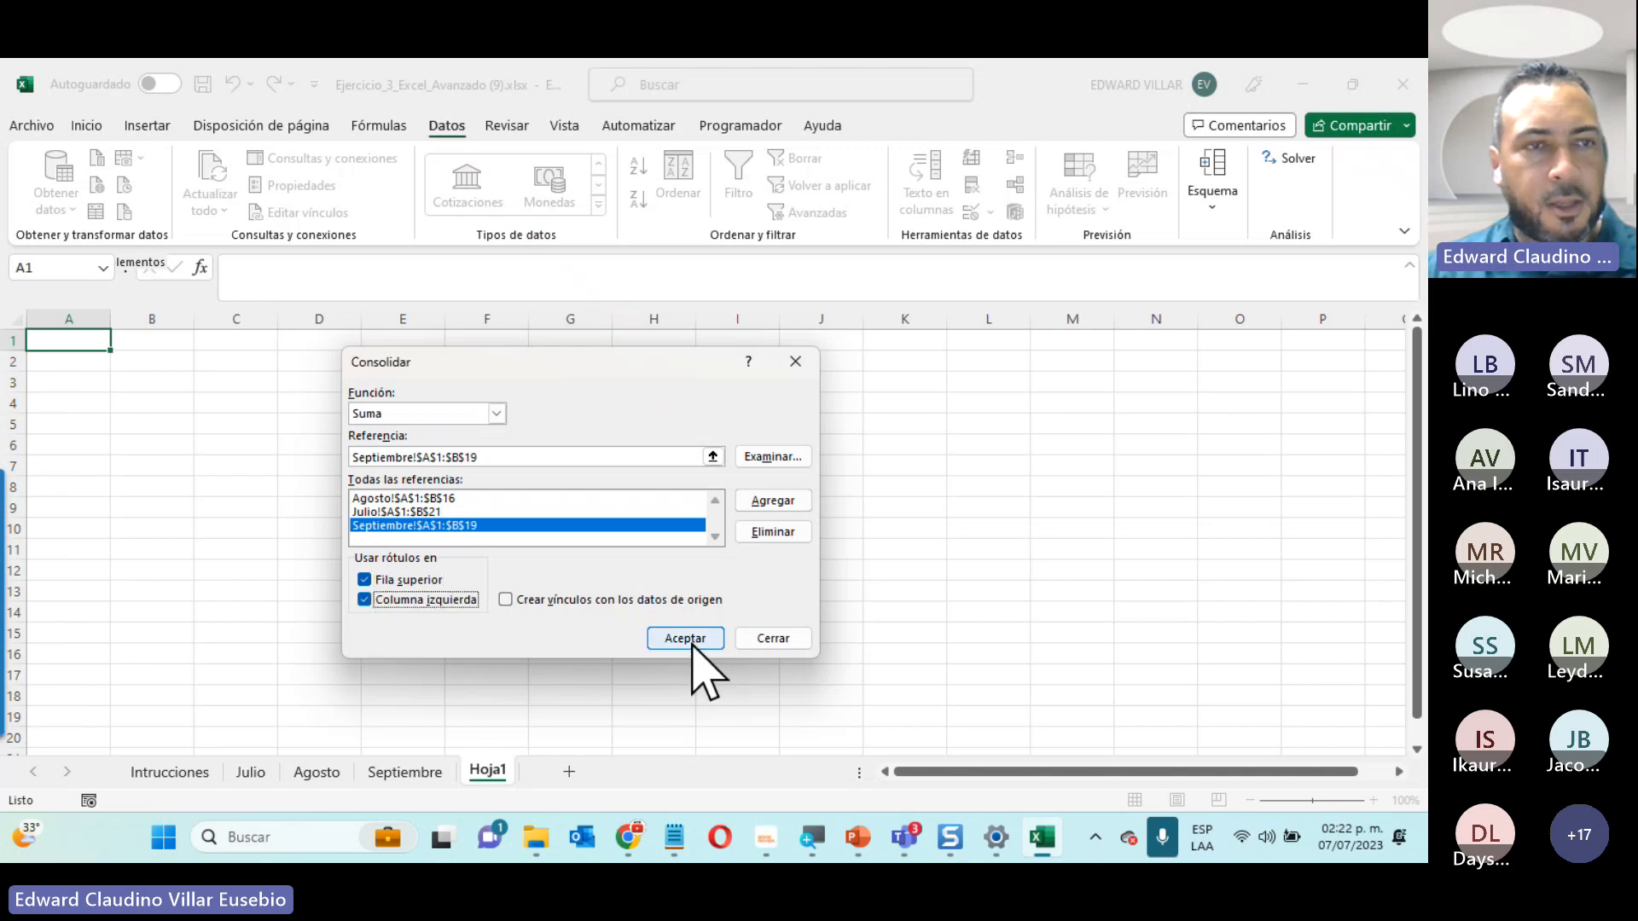
click(685, 639)
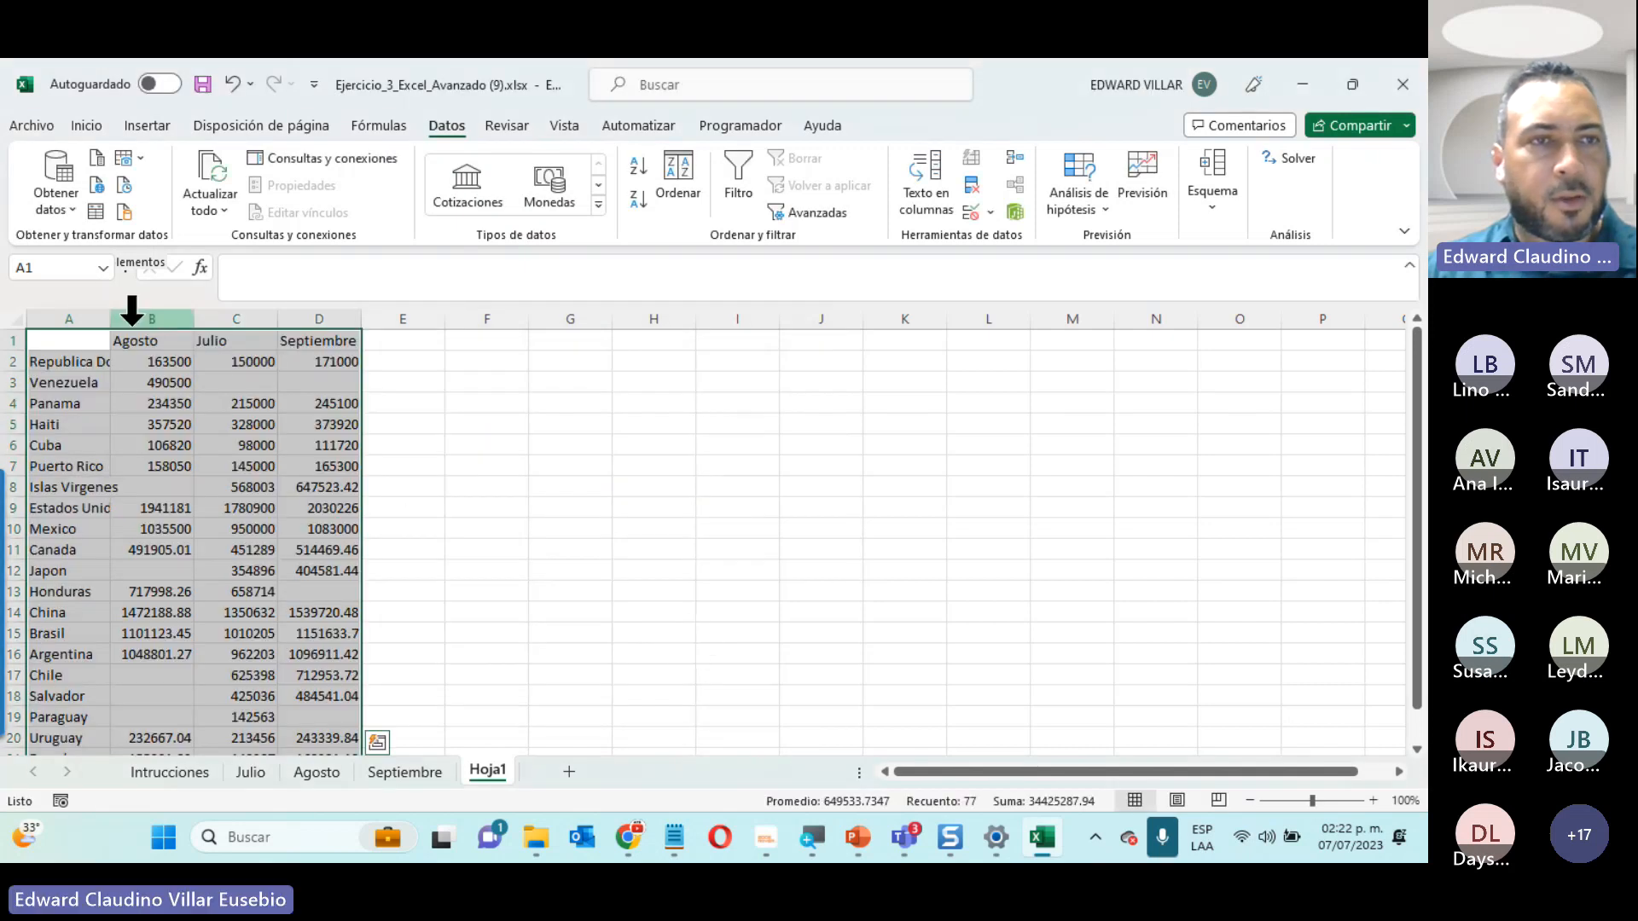
double_click(110, 319)
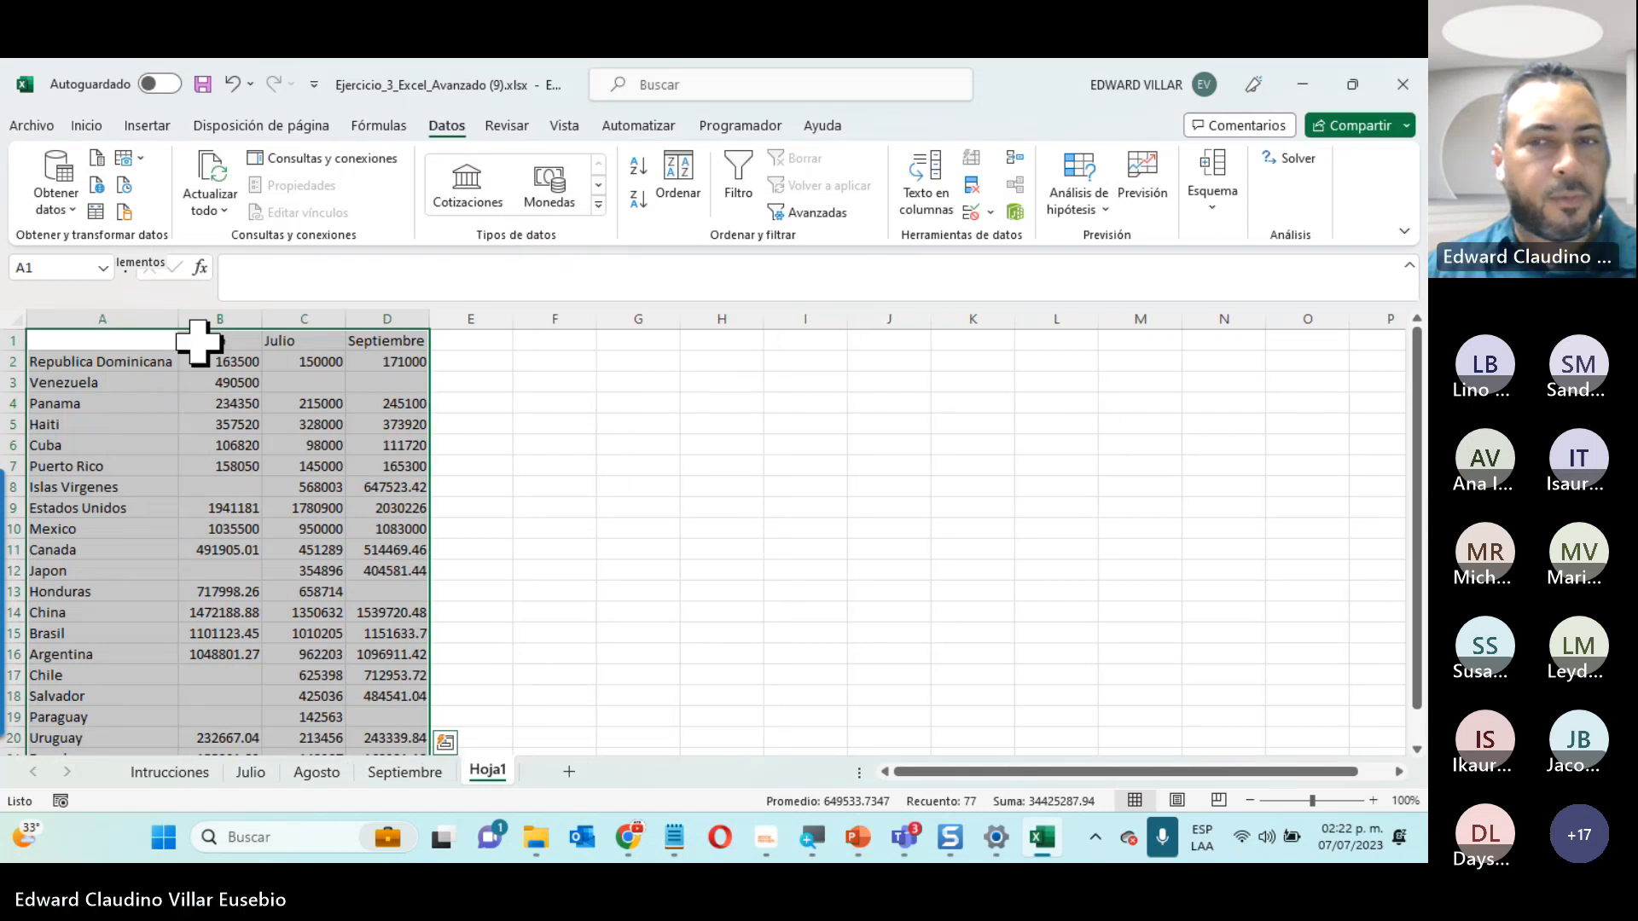
click(1321, 65)
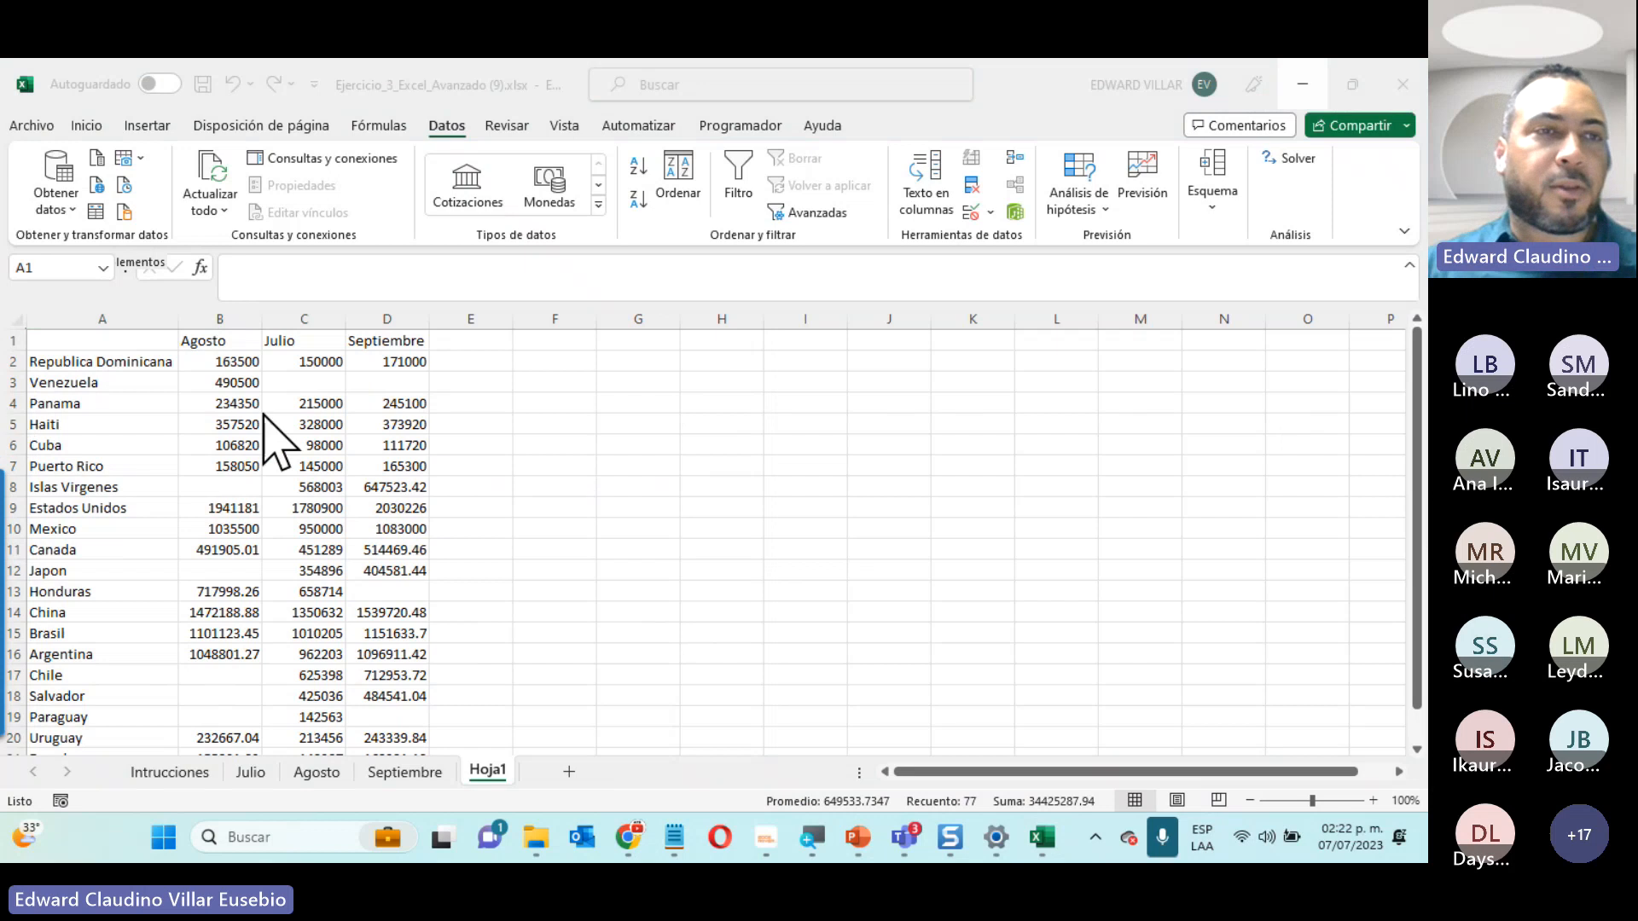
Check Venezuela's consolidated values for Agosto, Julio and Septiembre on Hoja1
click(73, 382)
click(232, 381)
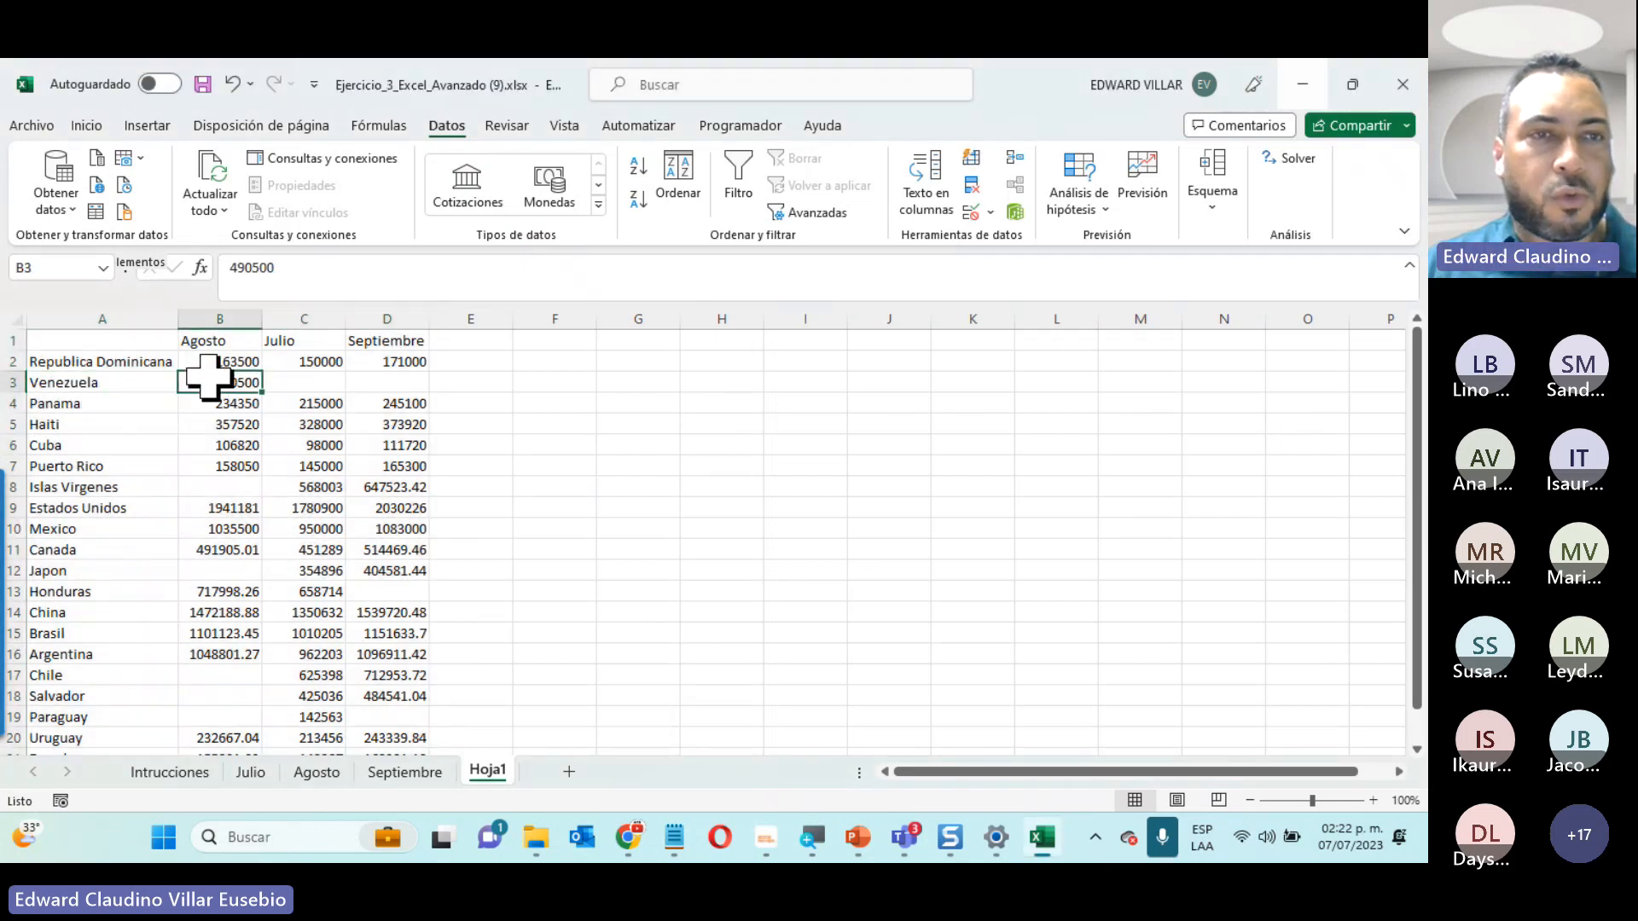
click(320, 382)
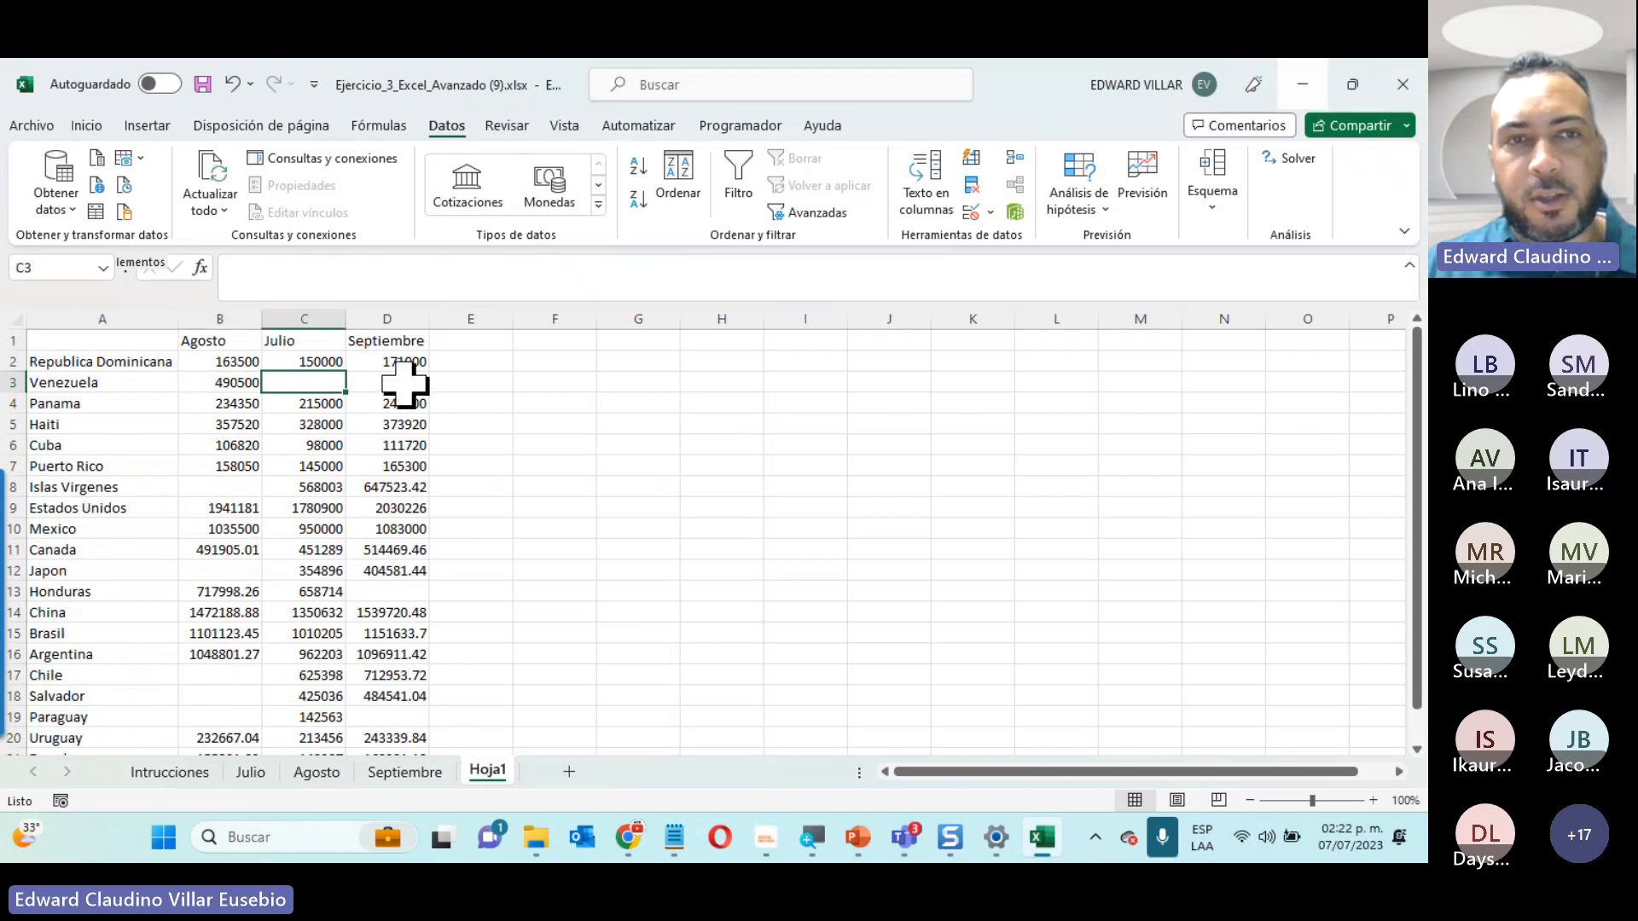
click(435, 378)
click(390, 381)
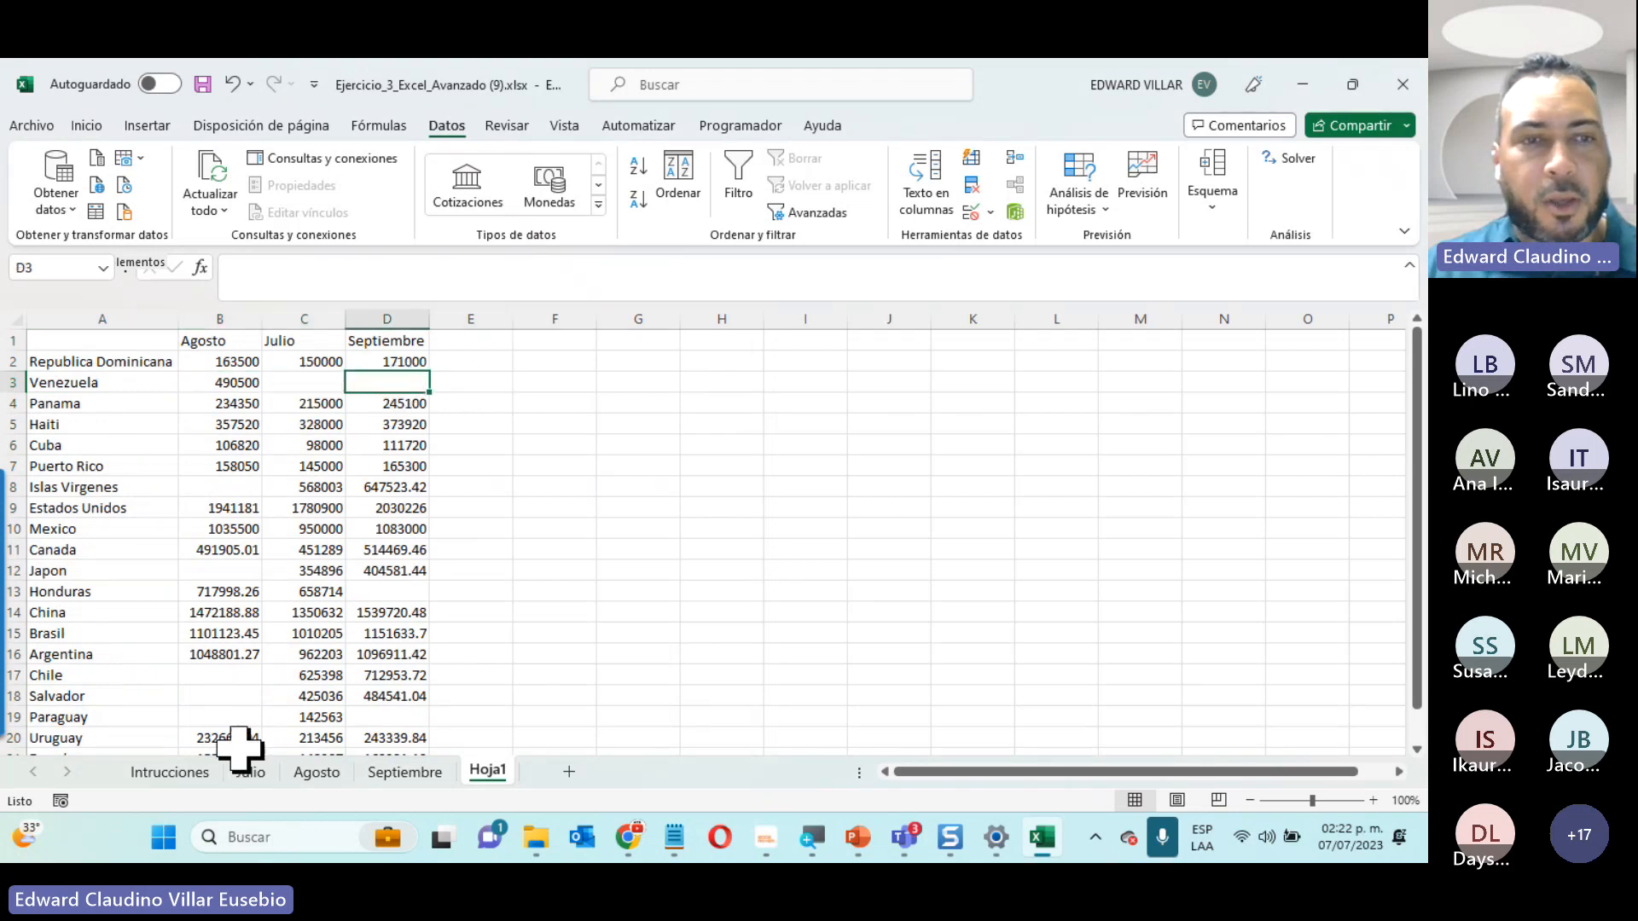
Look through the country lists on the Julio and Septiembre sheets to check whether Venezuela is included
click(250, 772)
scroll(150, 350, down, 4)
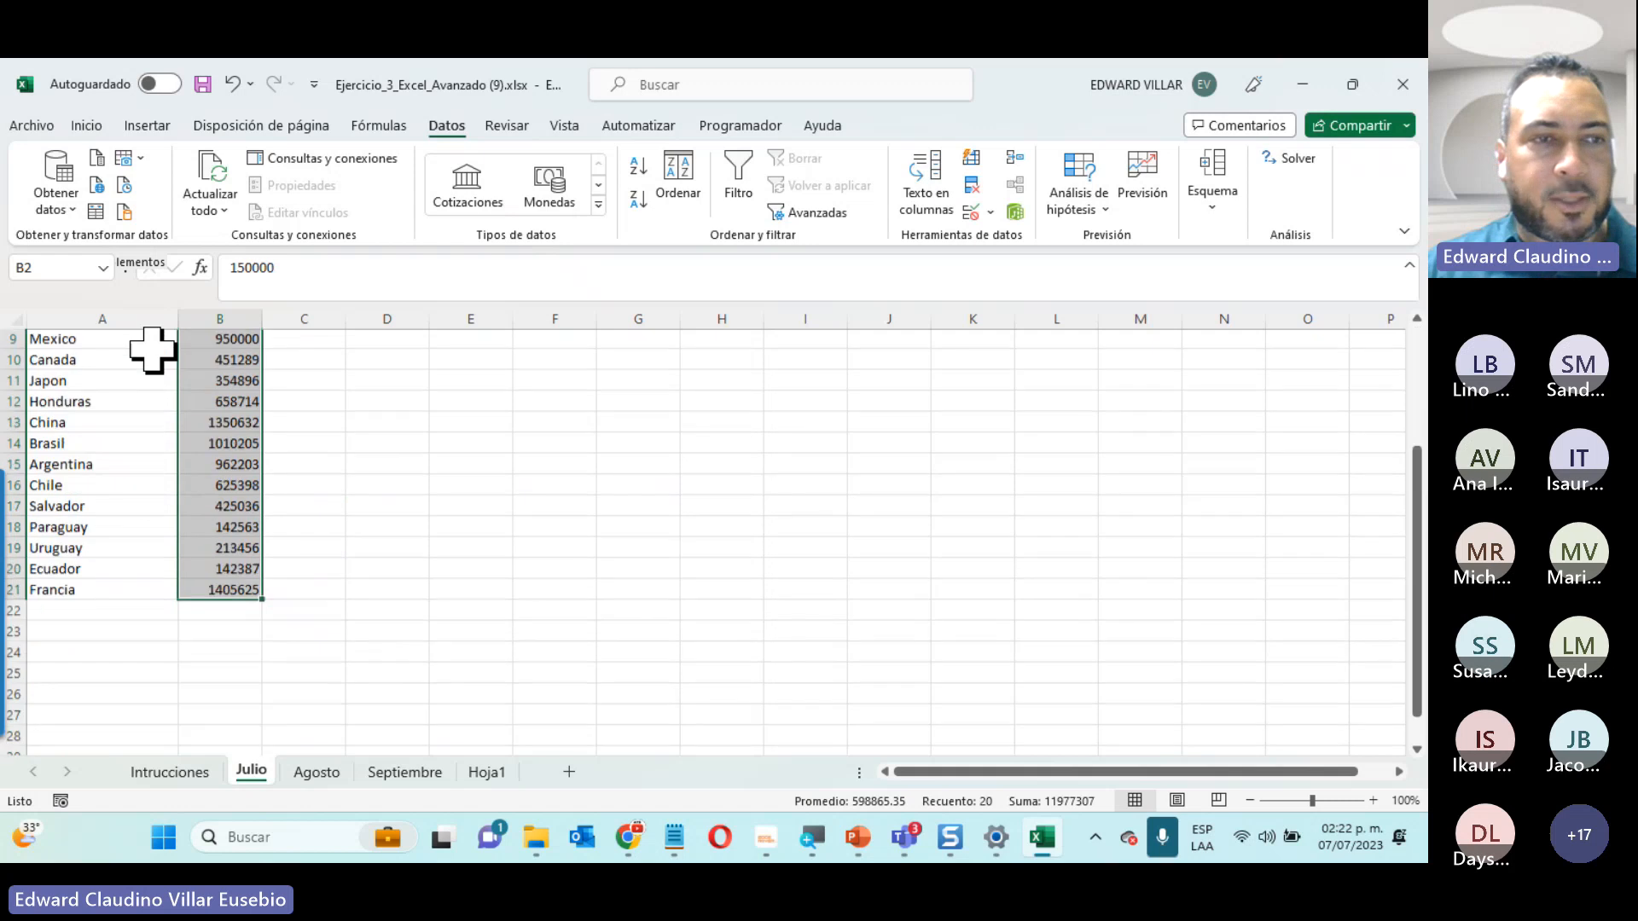
scroll(111, 691, up, 4)
scroll(111, 691, down, 1)
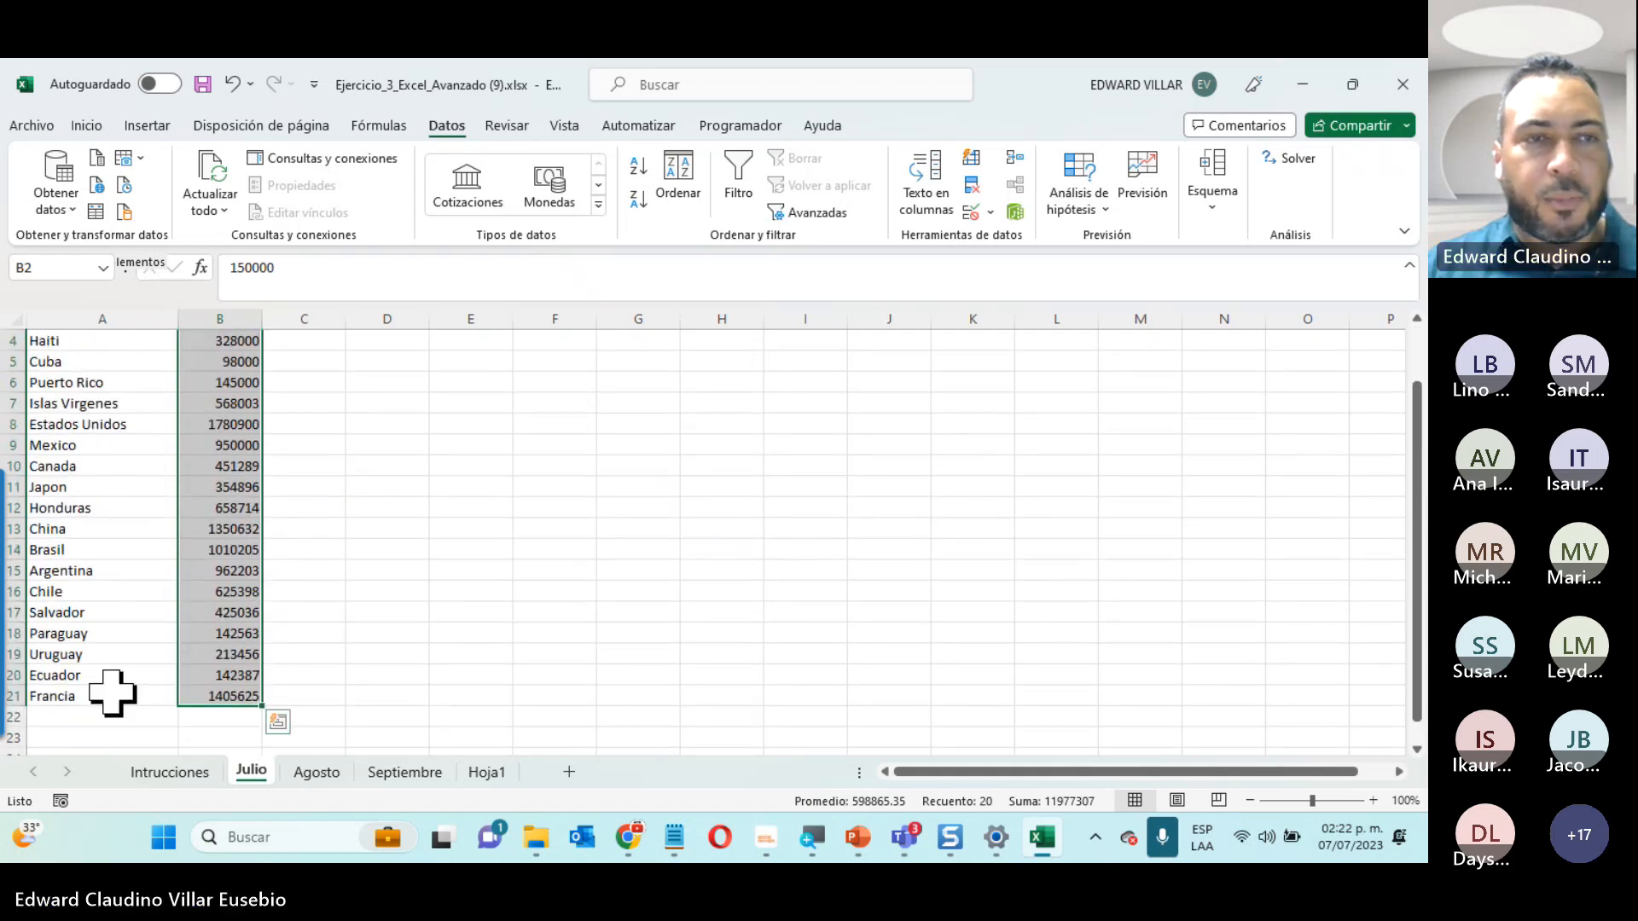
click(397, 773)
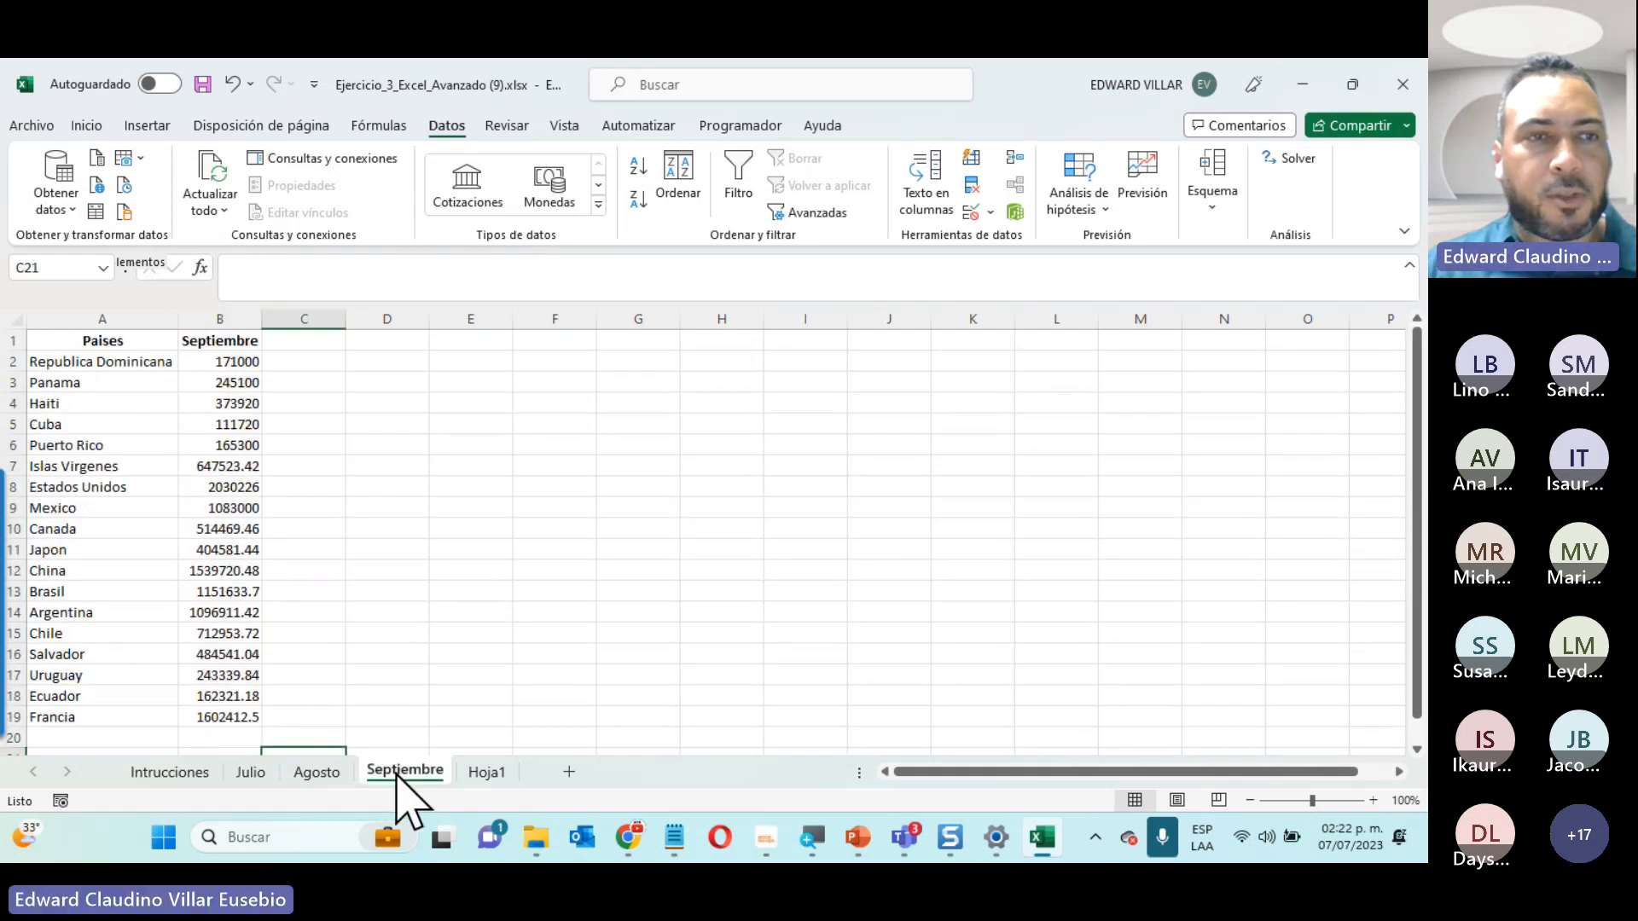
scroll(444, 500, down, 1)
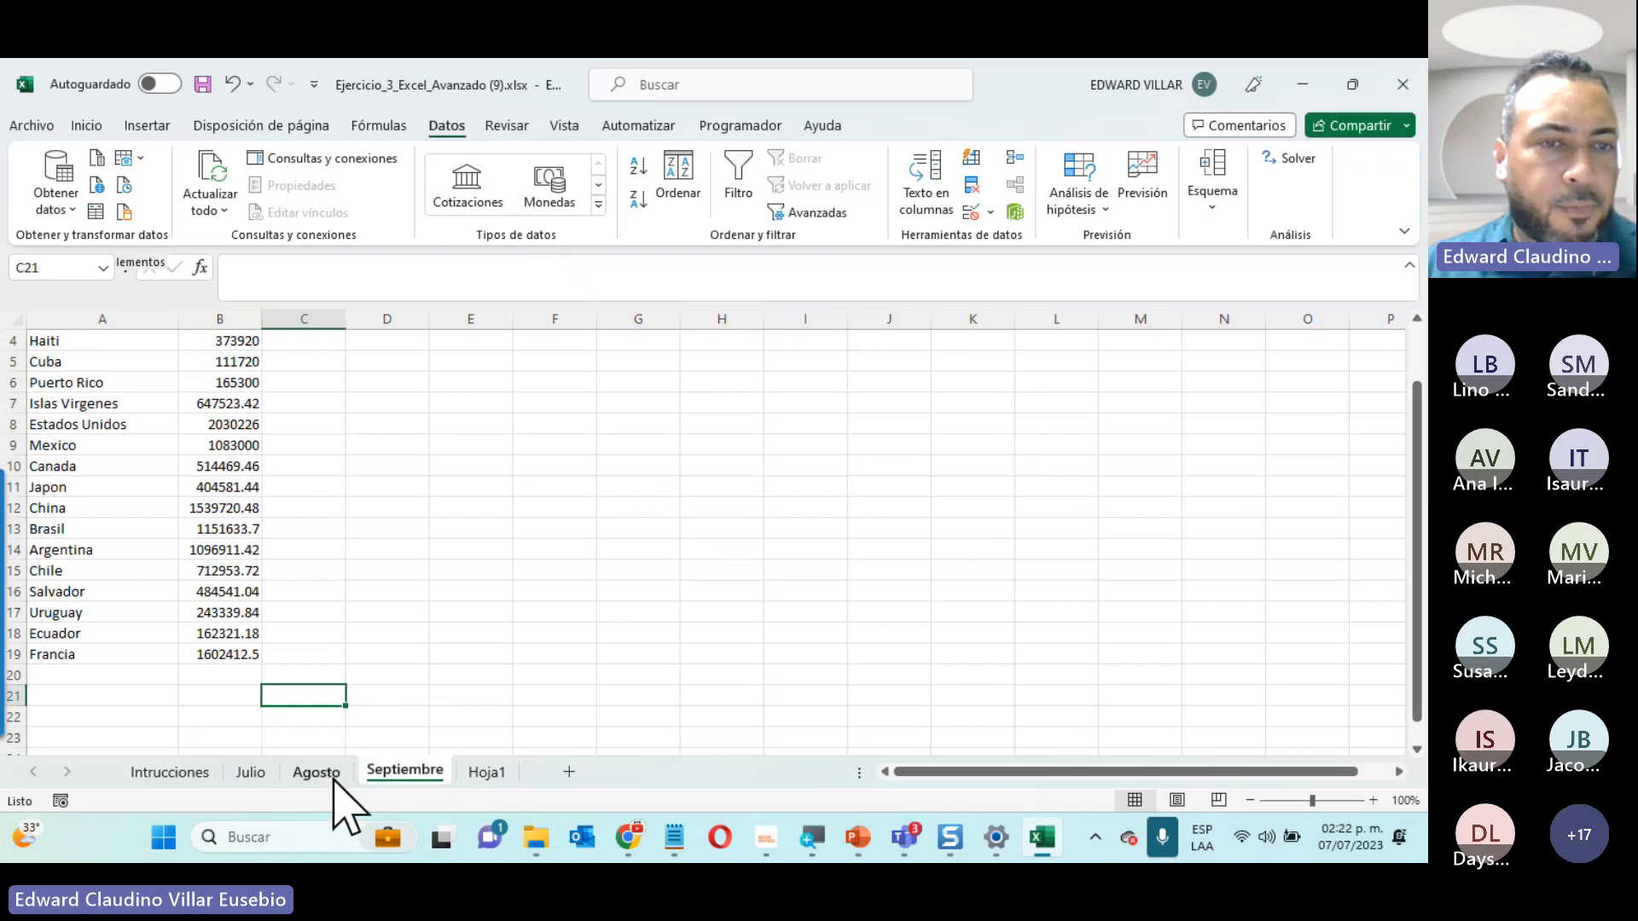
Delete the Hoja1 sheet with the consolidated results and add a new blank worksheet after Septiembre
click(488, 772)
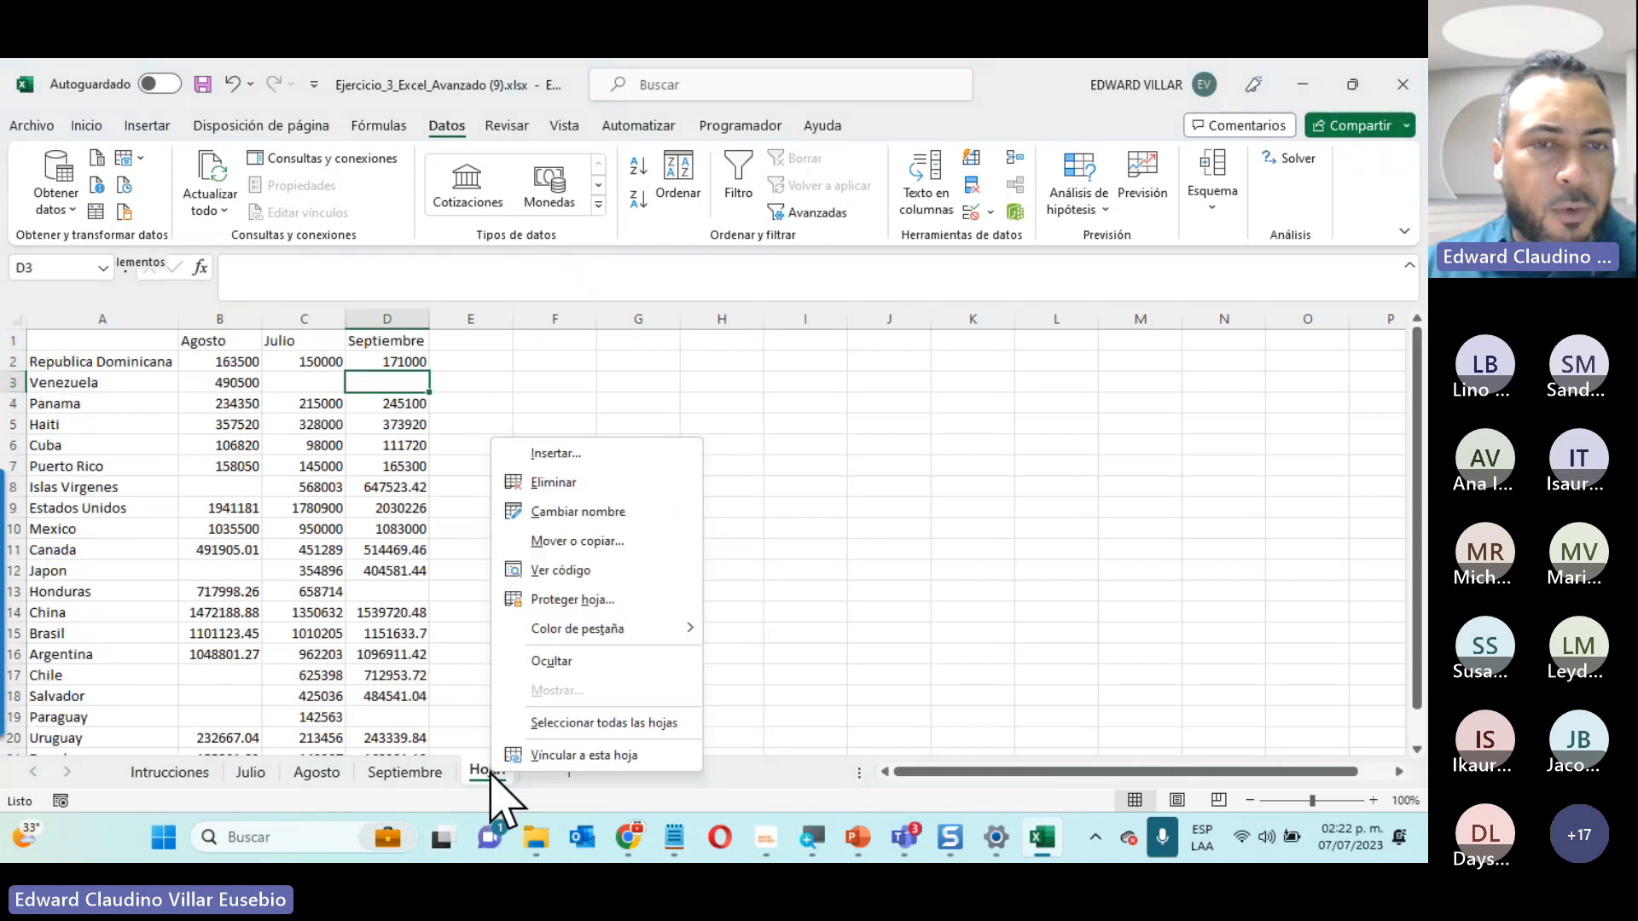
click(566, 479)
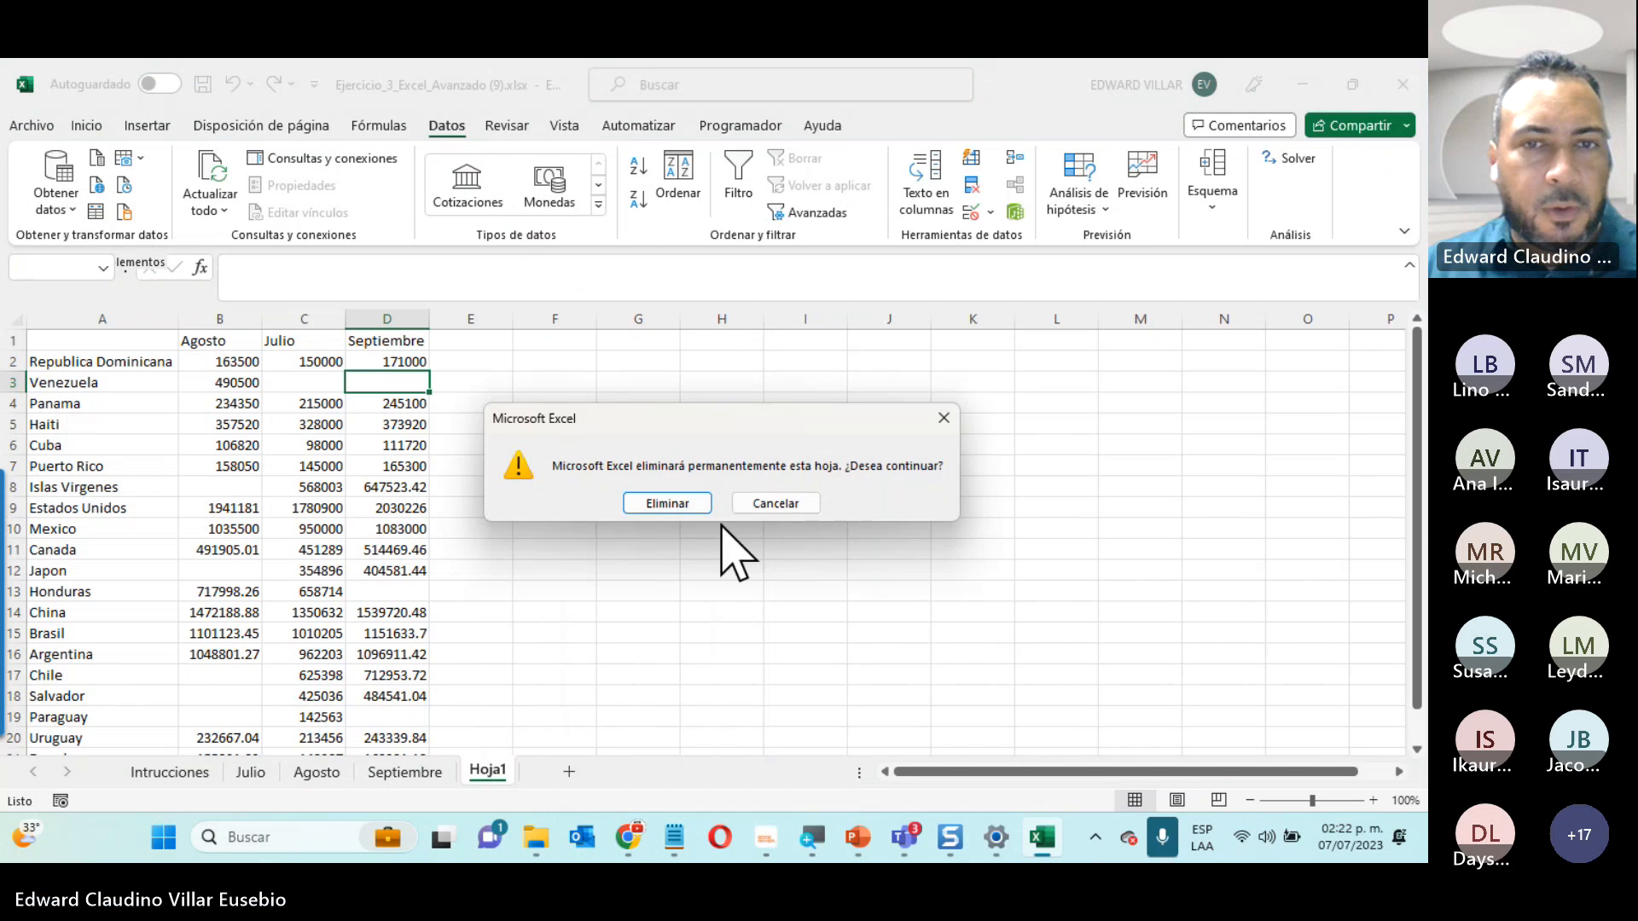
click(695, 503)
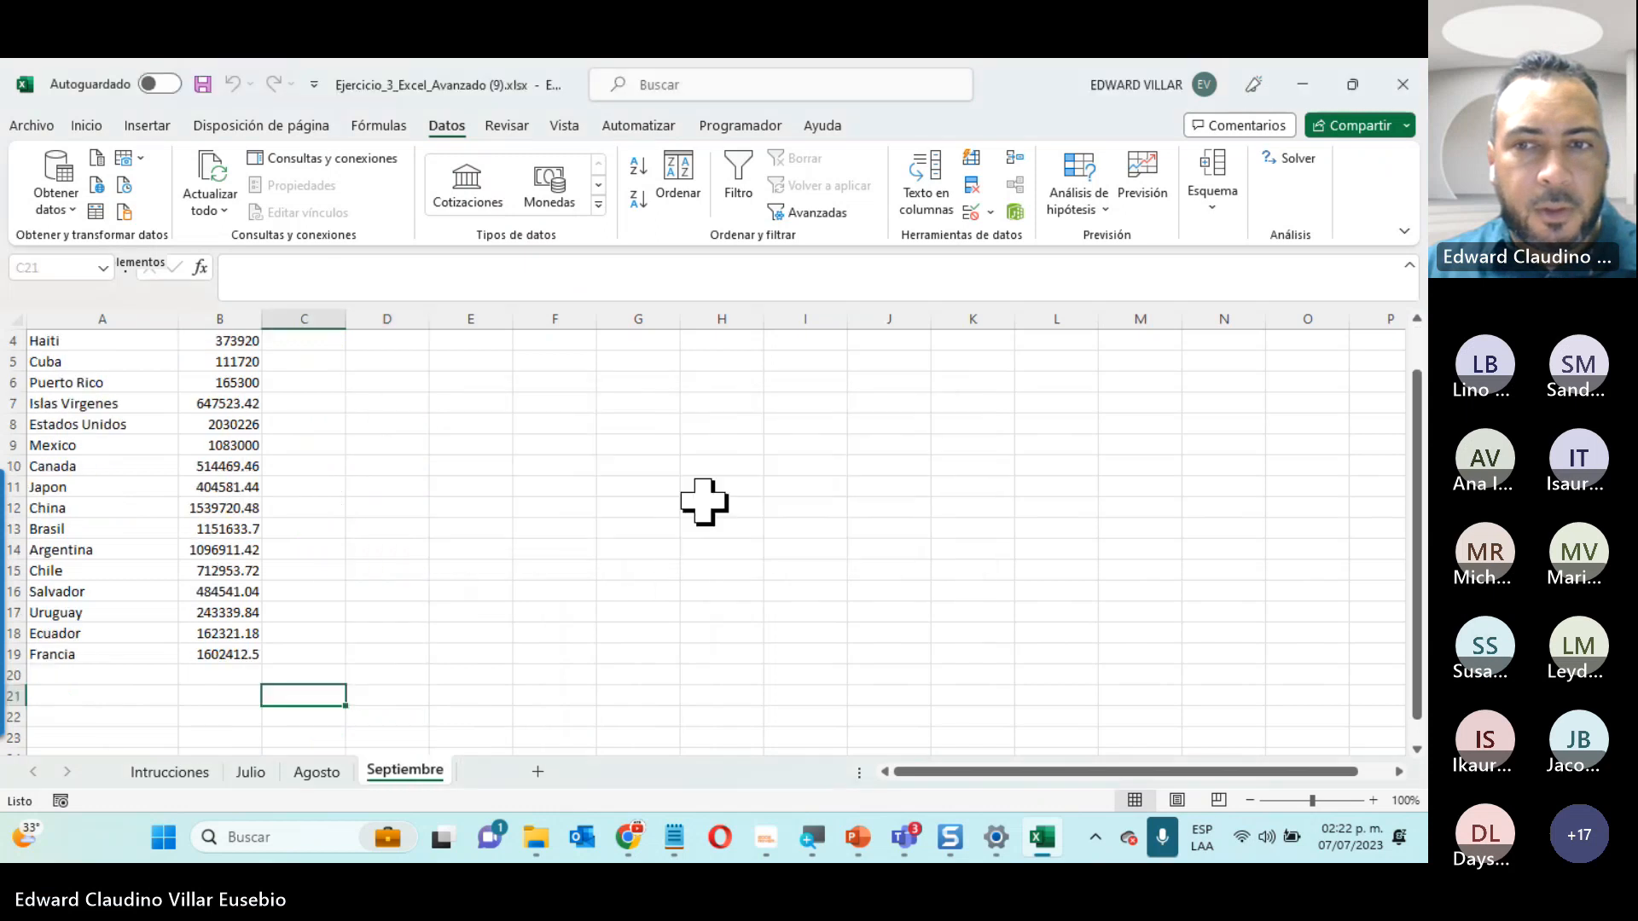
click(506, 772)
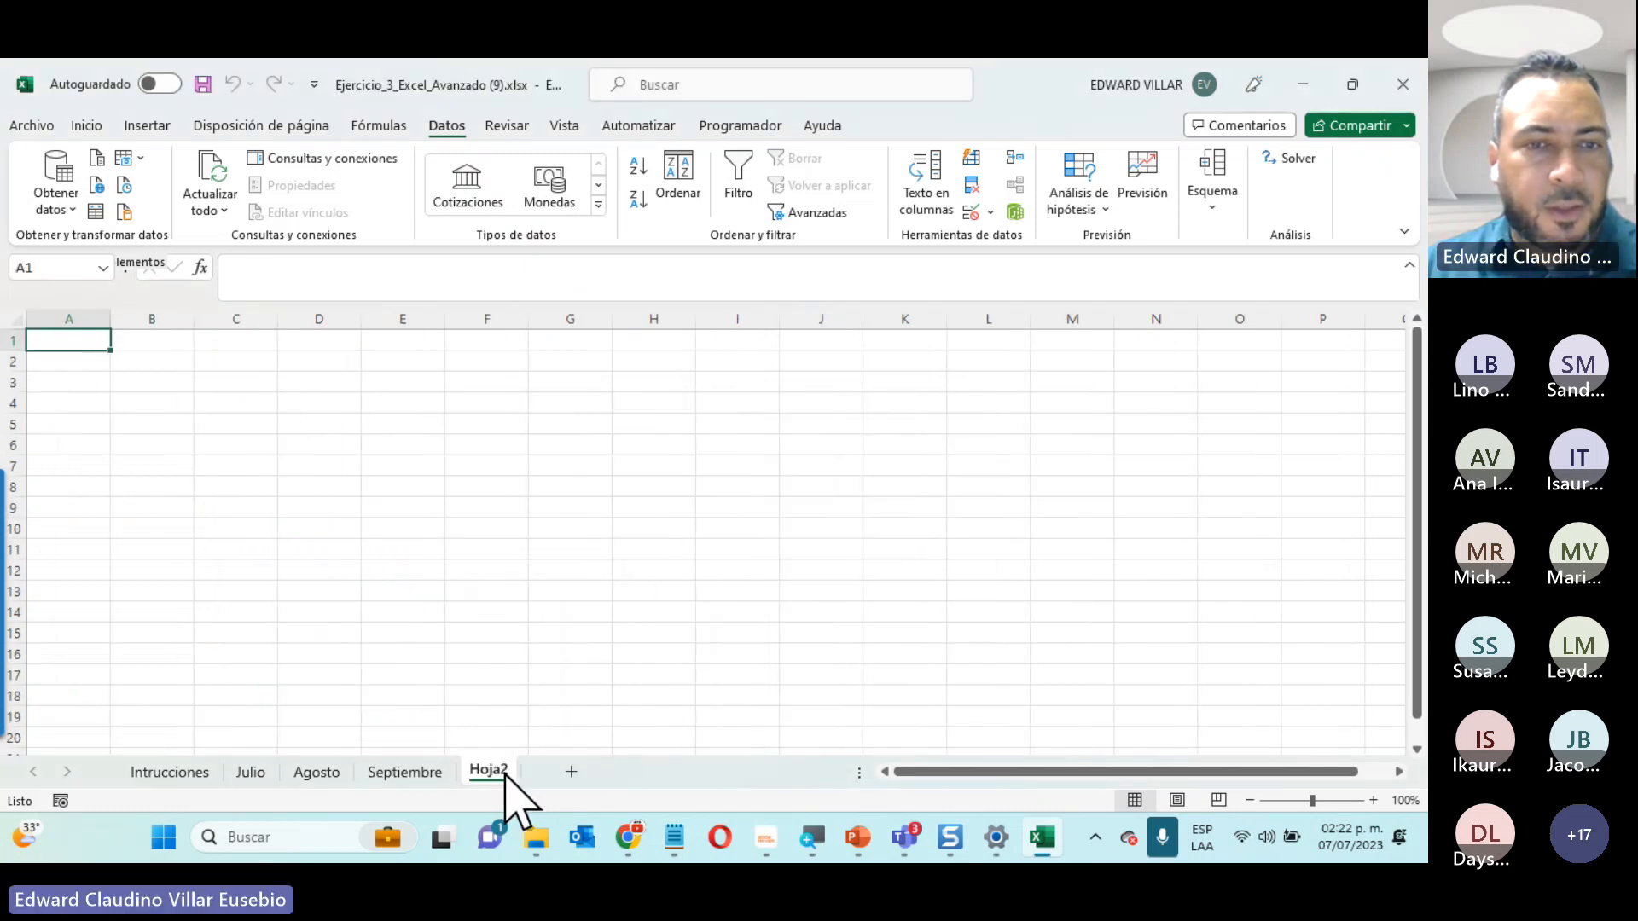
Change the country name in cell A9 of the Julio sheet to "México" with an accent
click(250, 773)
scroll(131, 574, up, 1)
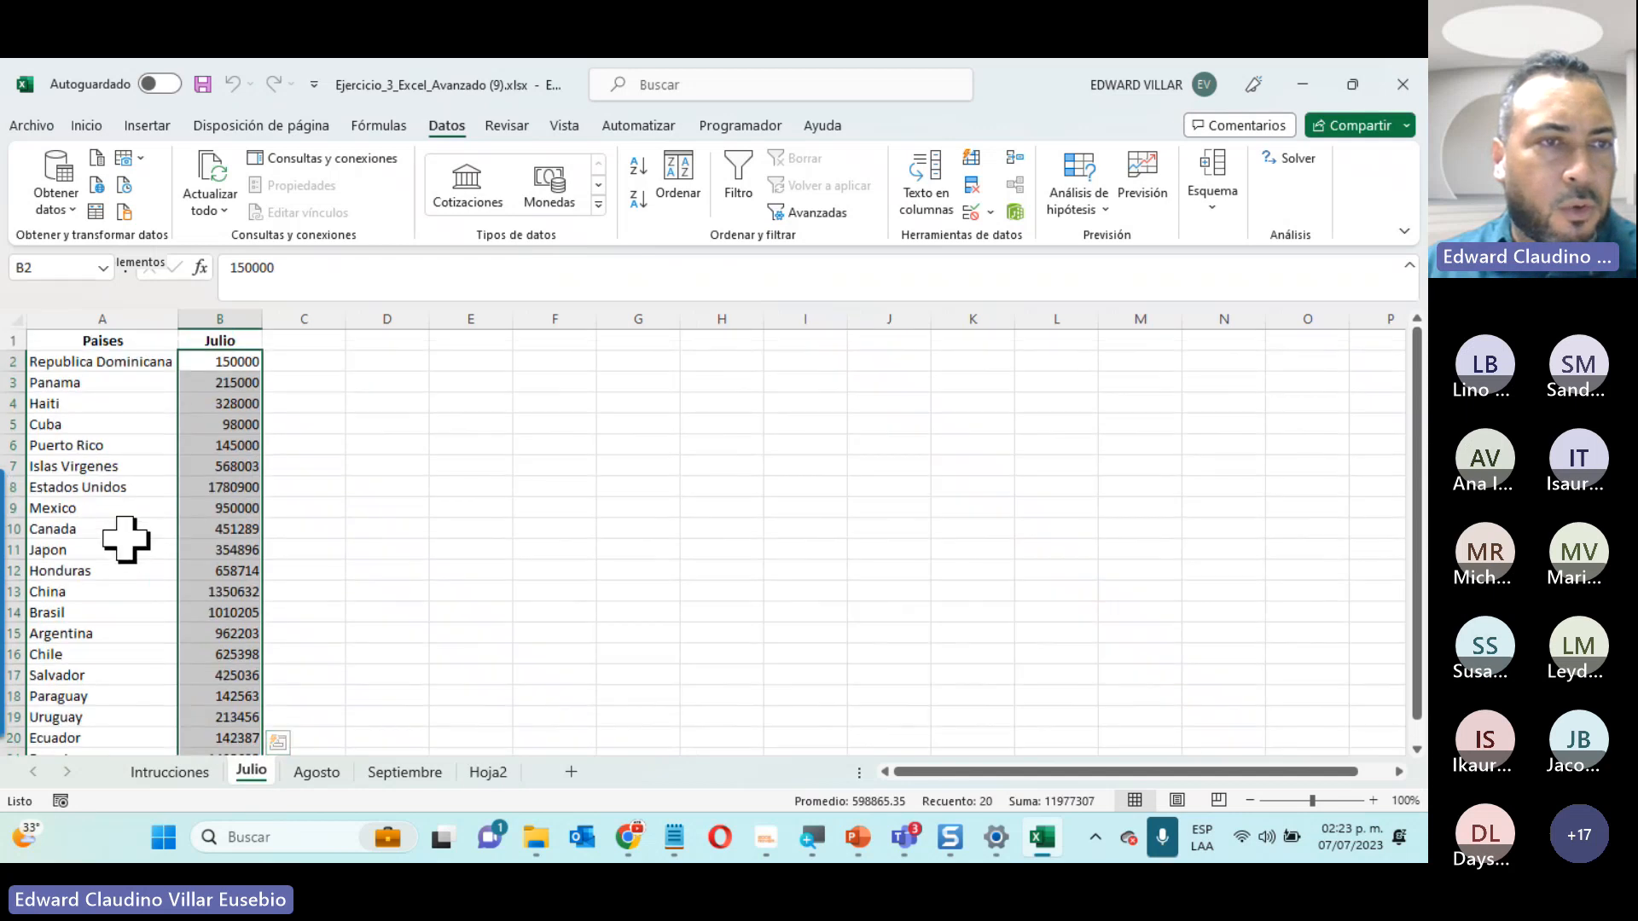
scroll(77, 615, down, 2)
scroll(263, 716, up, 2)
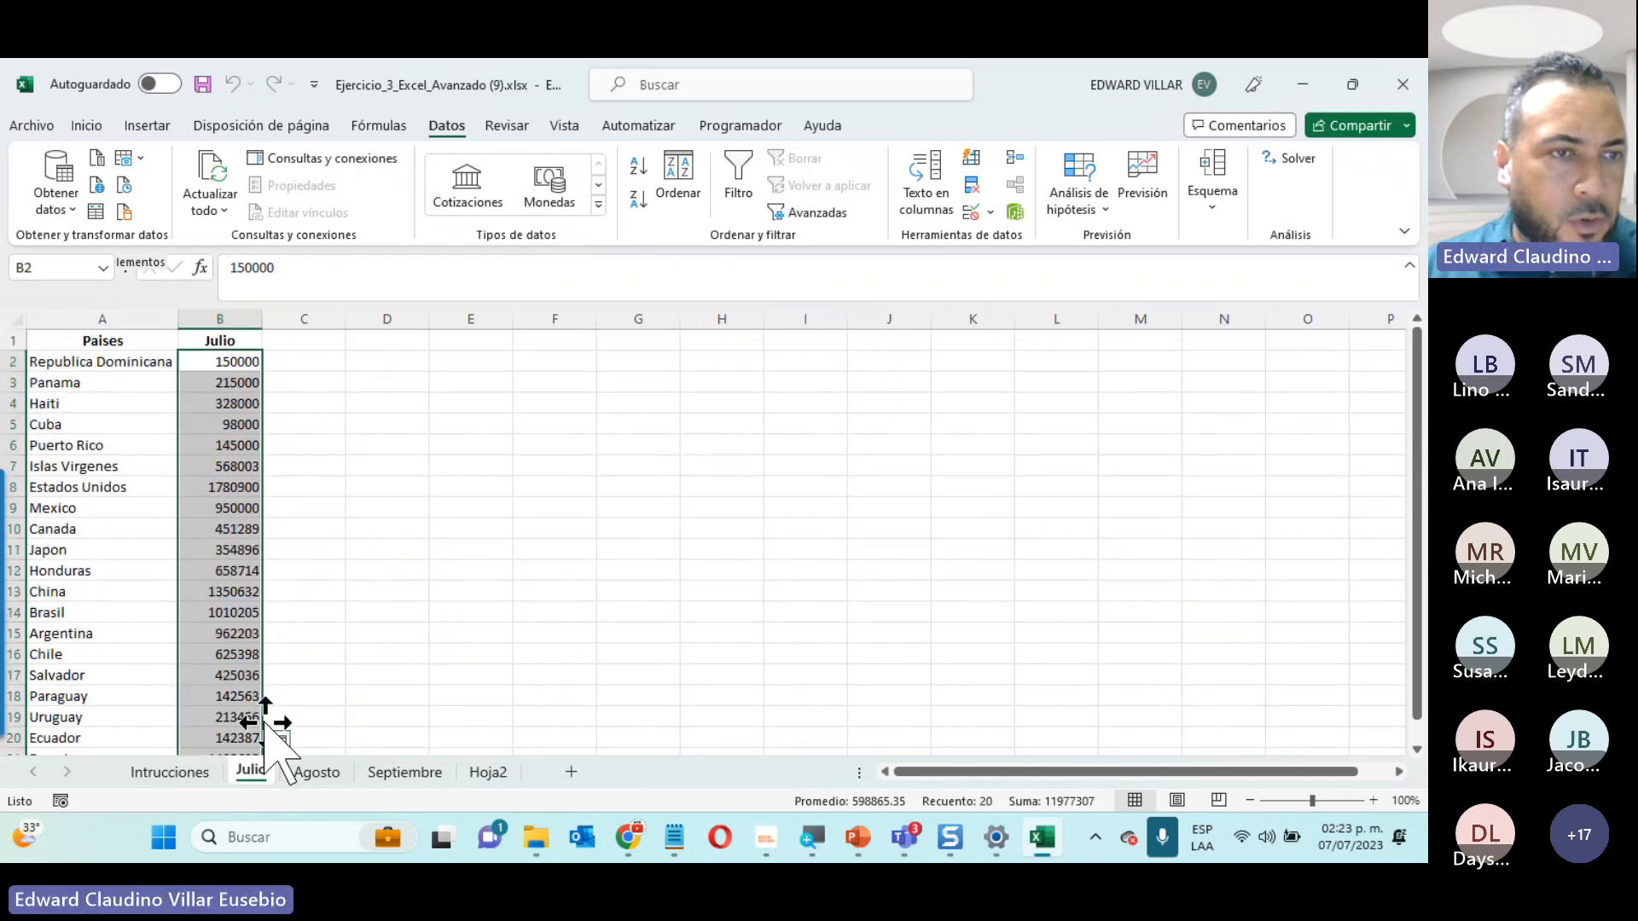
click(113, 508)
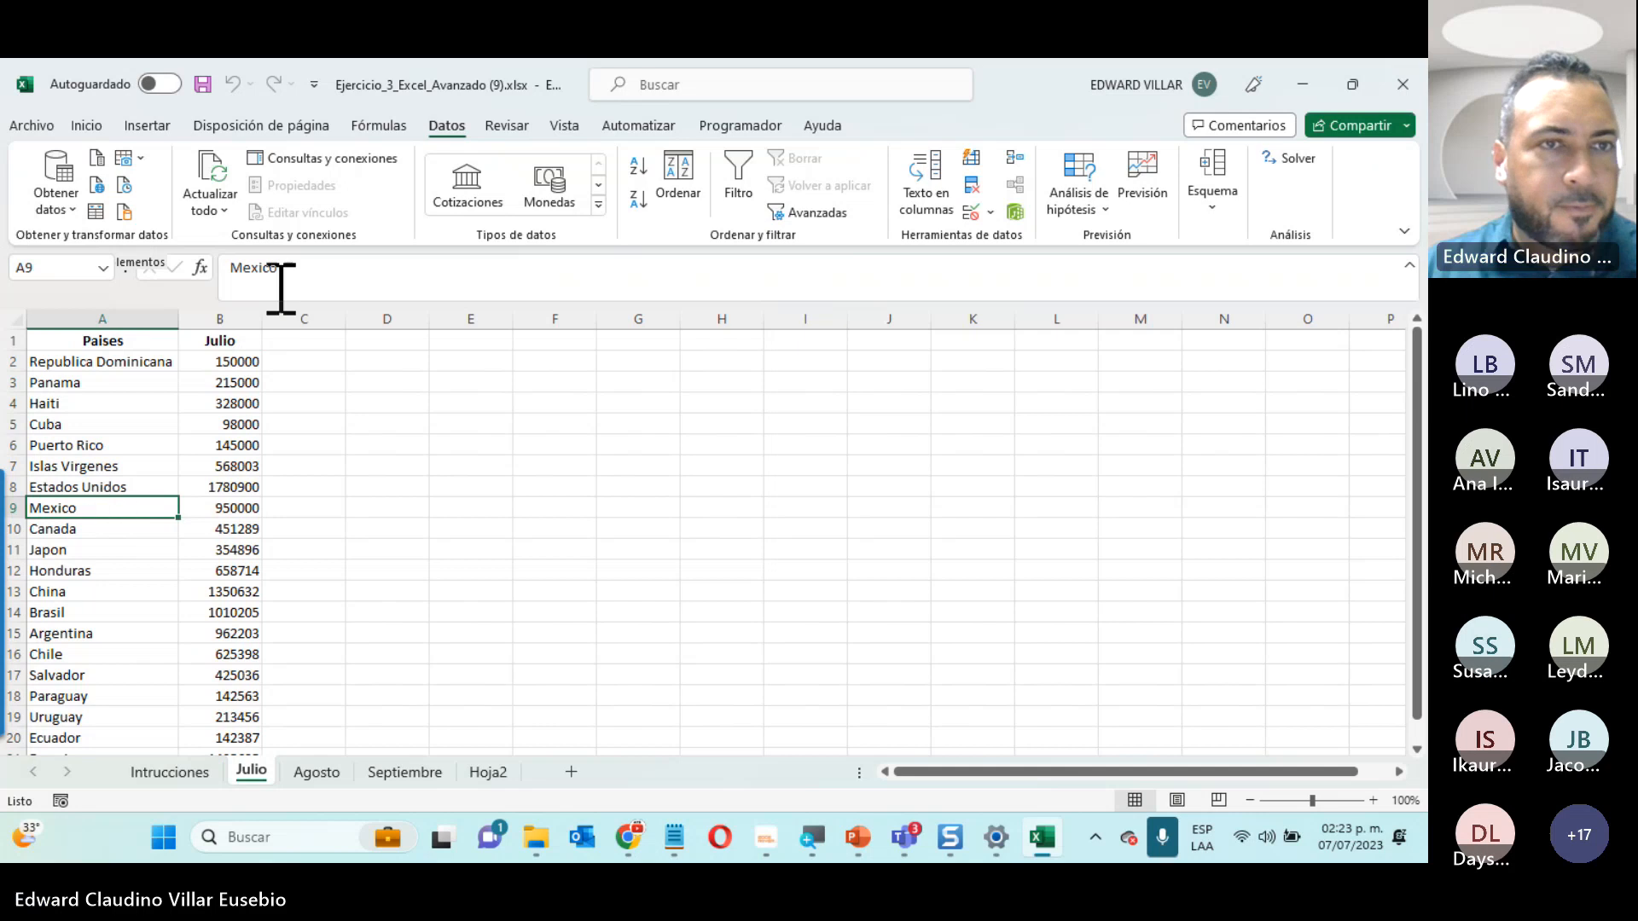
click(260, 269)
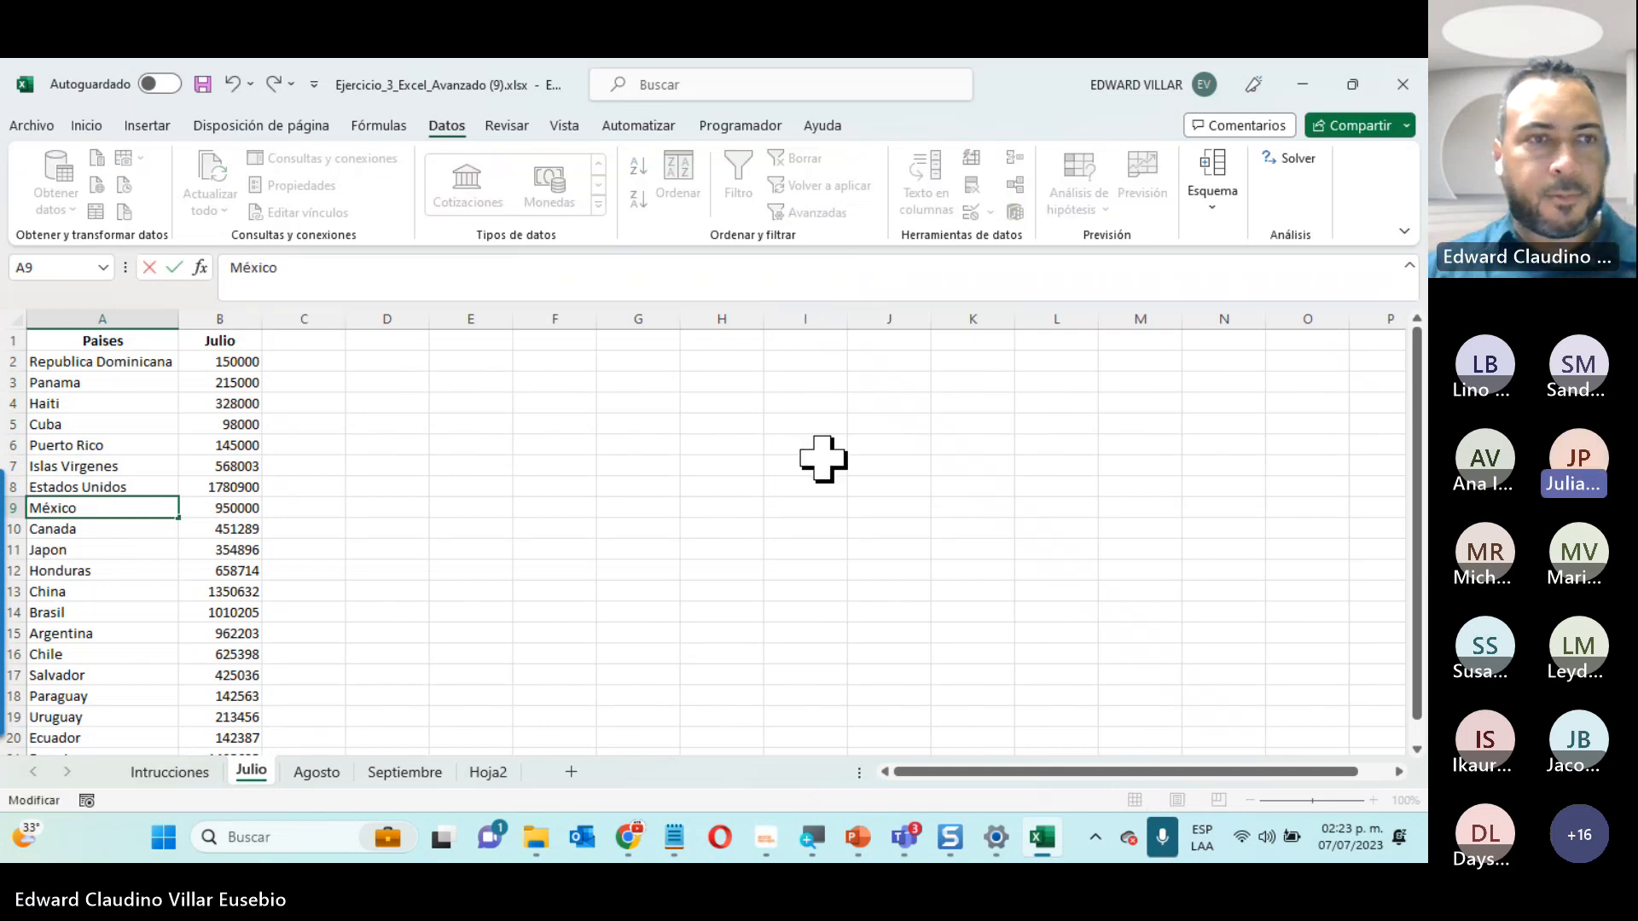
click(640, 610)
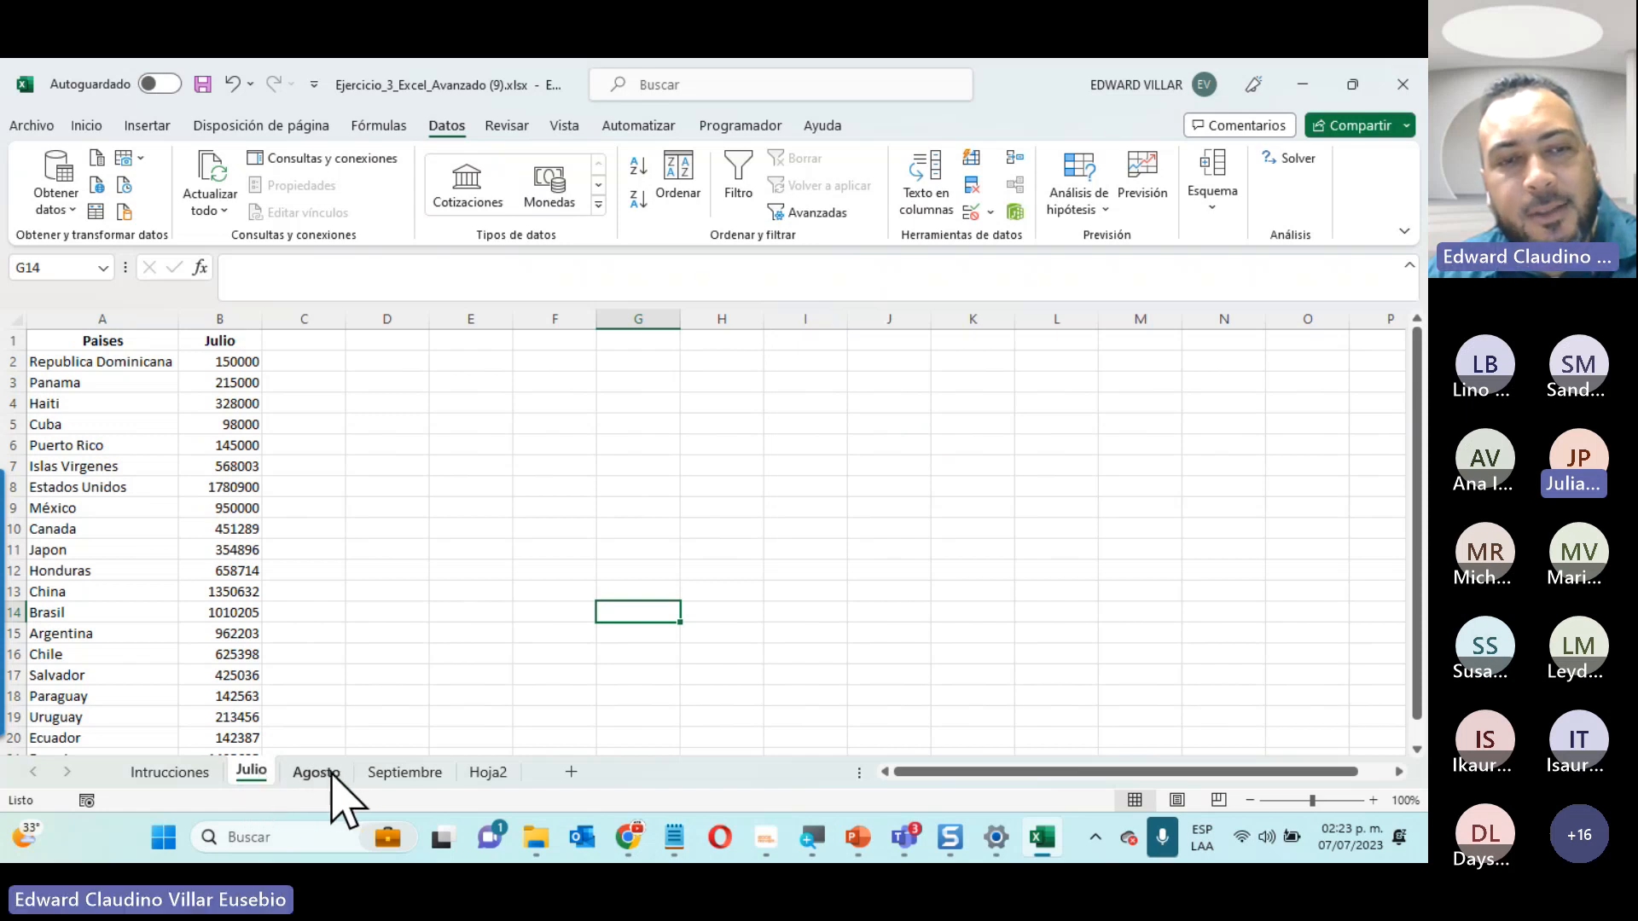
click(834, 551)
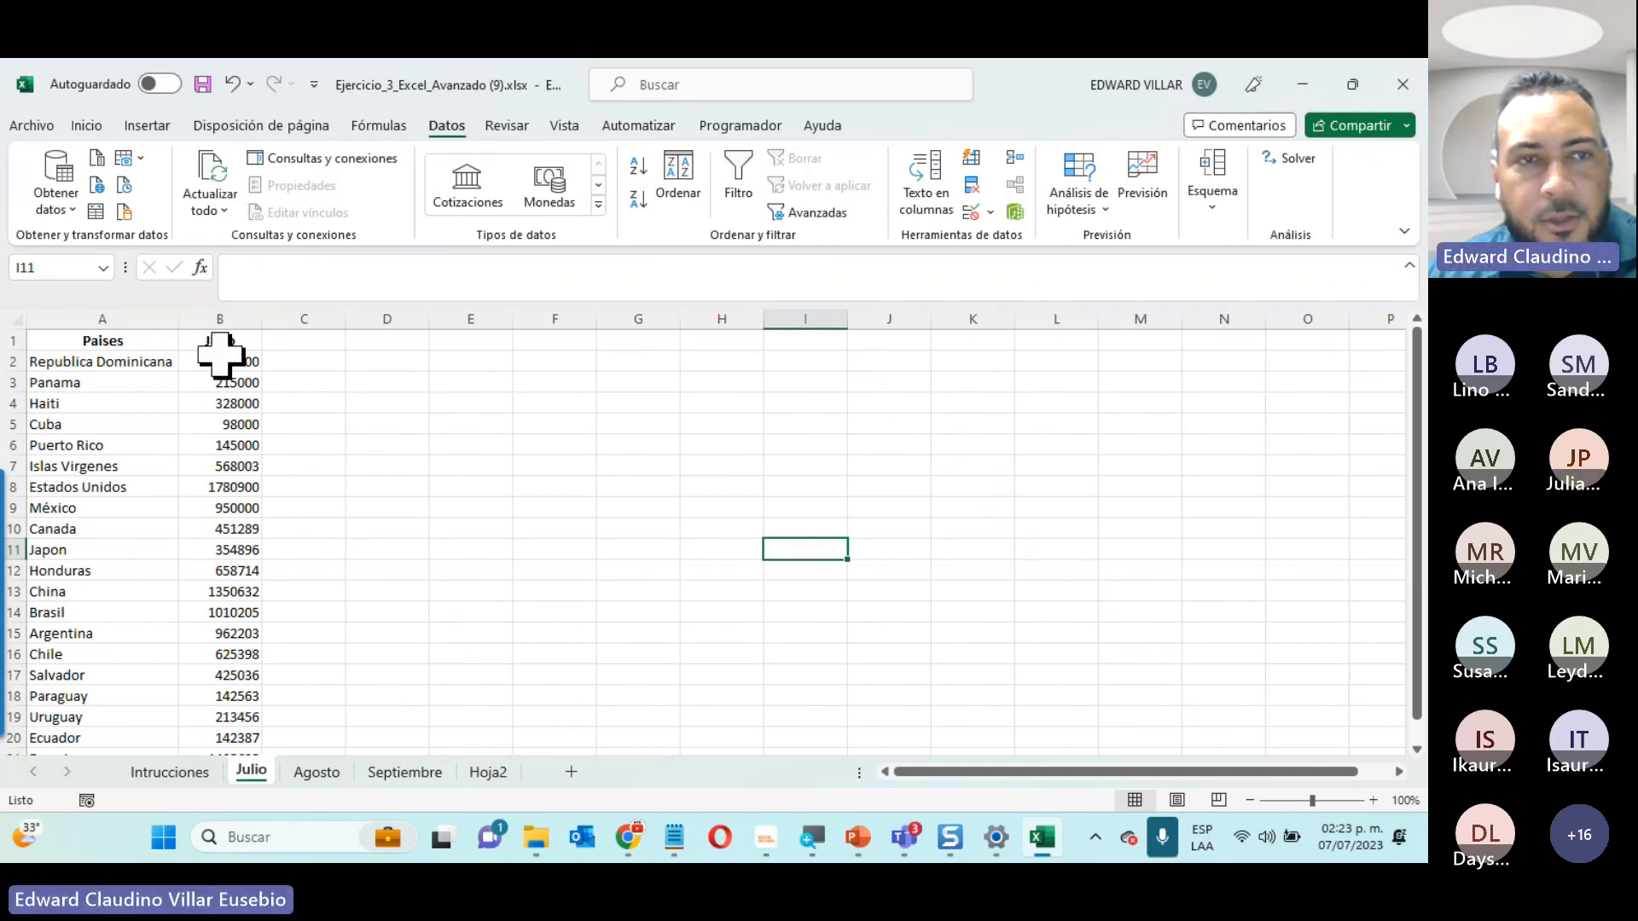
Check the Julio figures and compare how Mexico is spelled on the Julio, Agosto and Septiembre sheets
drag(220, 346, 230, 654)
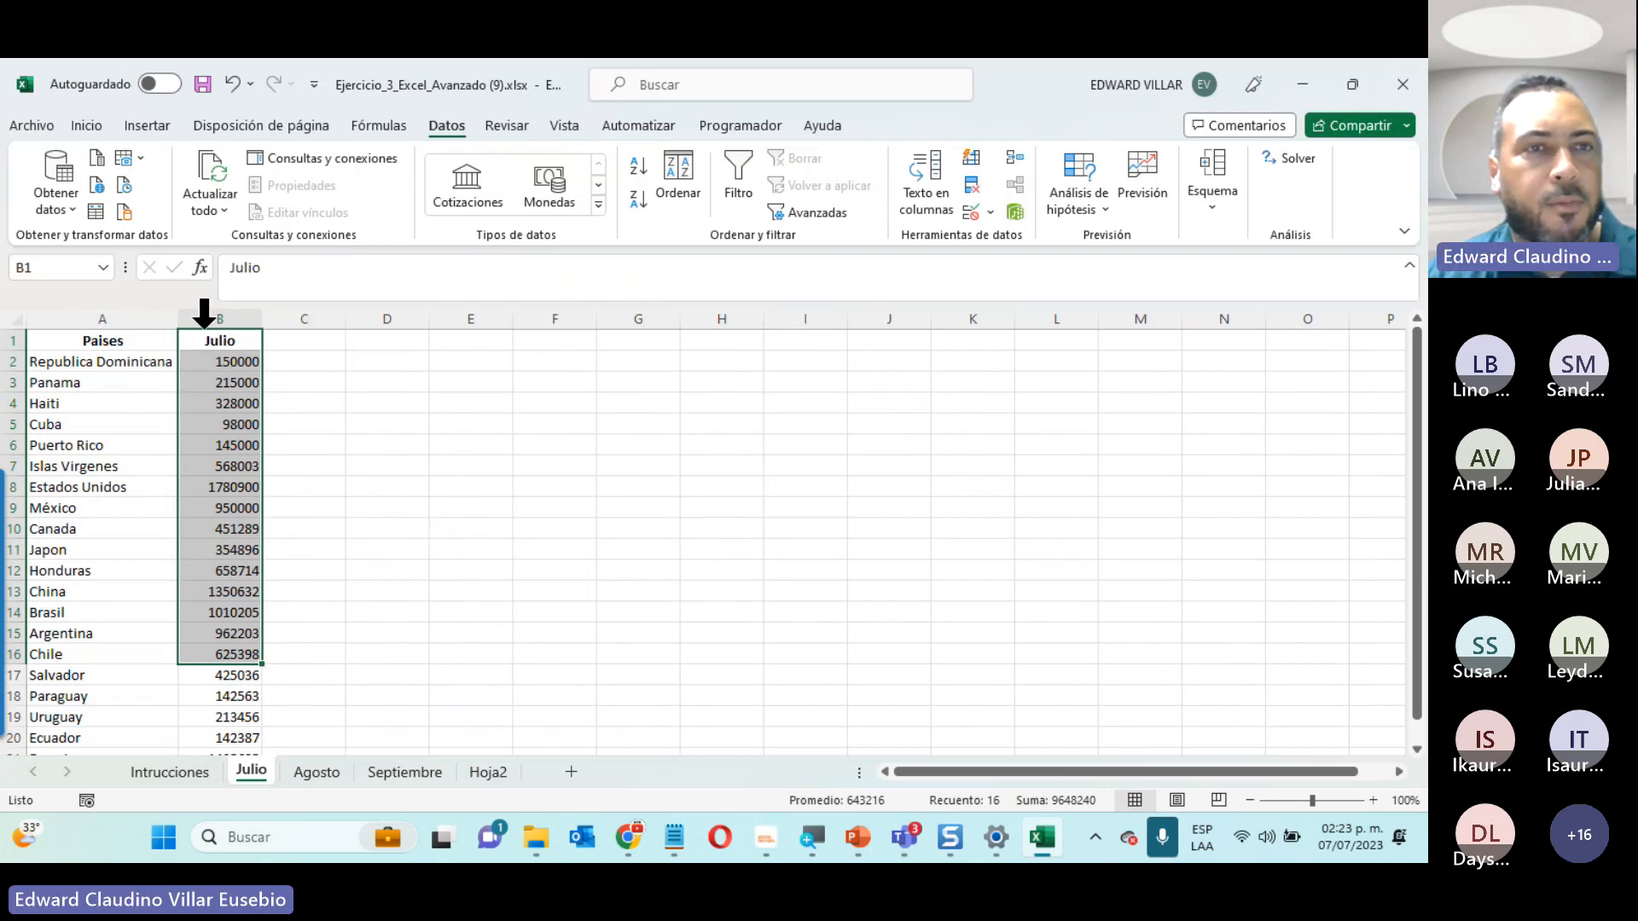
click(364, 478)
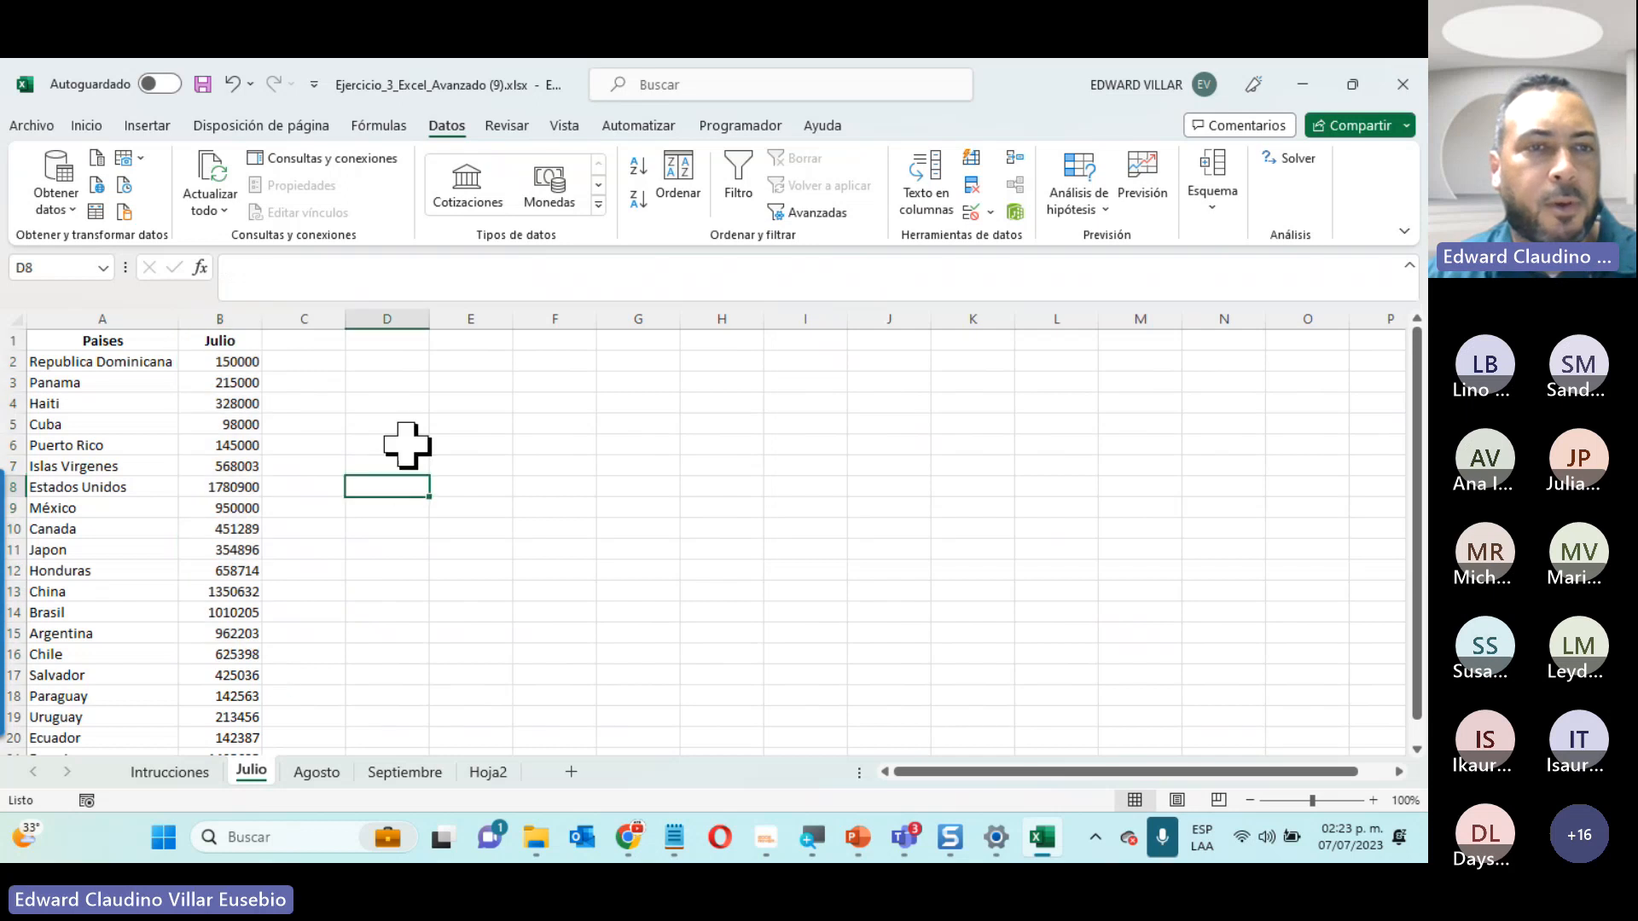
click(498, 772)
click(252, 773)
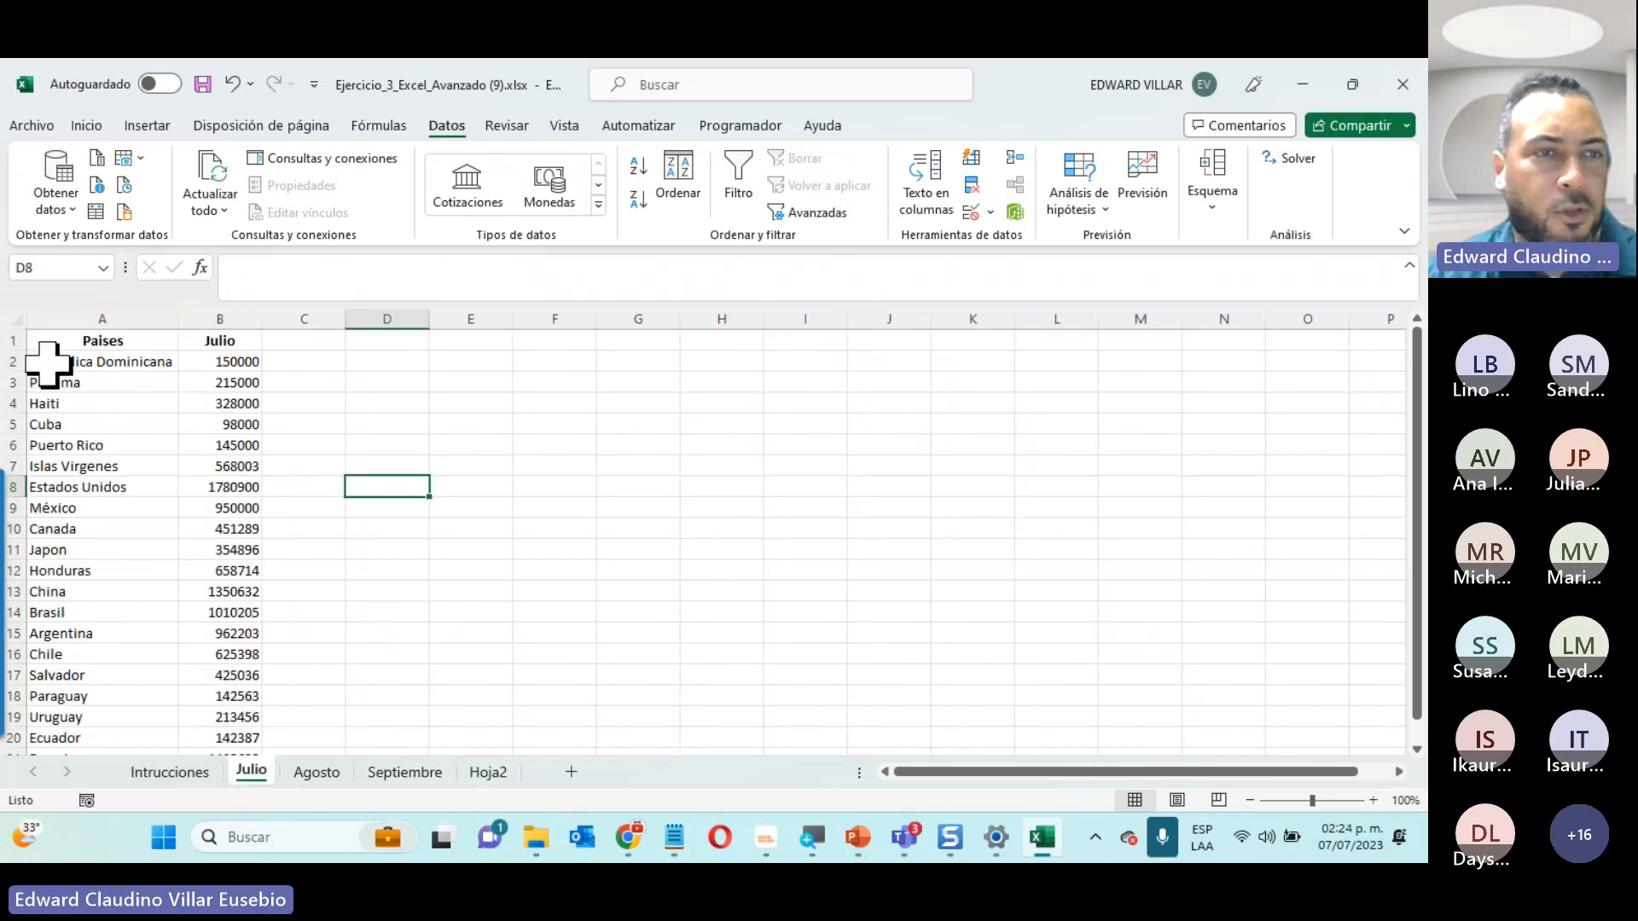
click(51, 508)
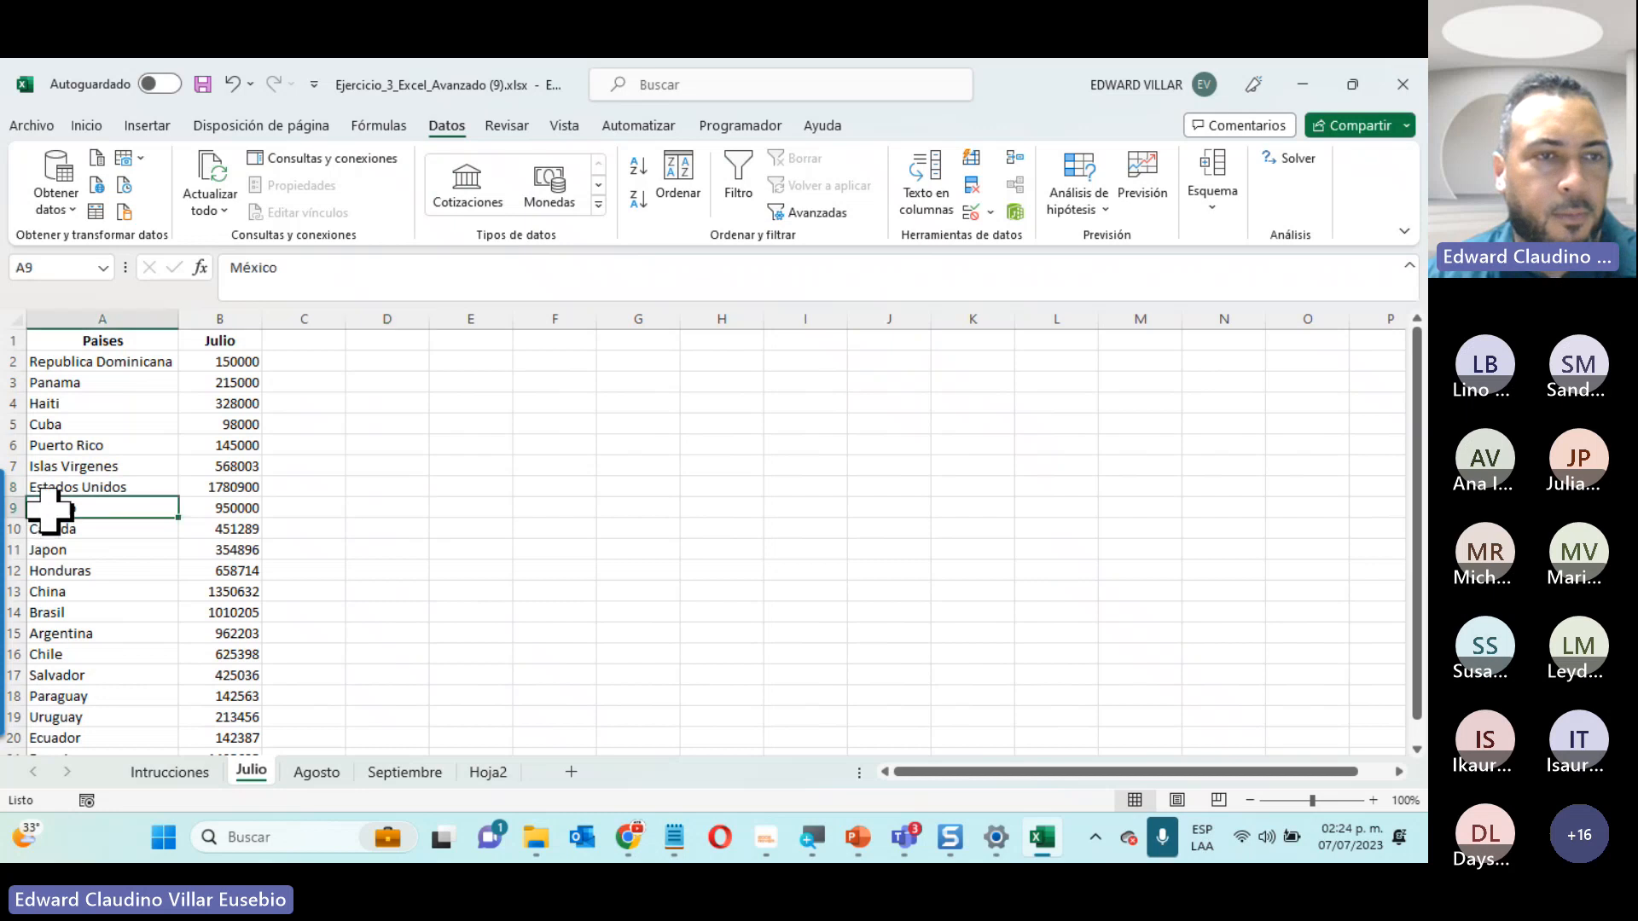
click(322, 768)
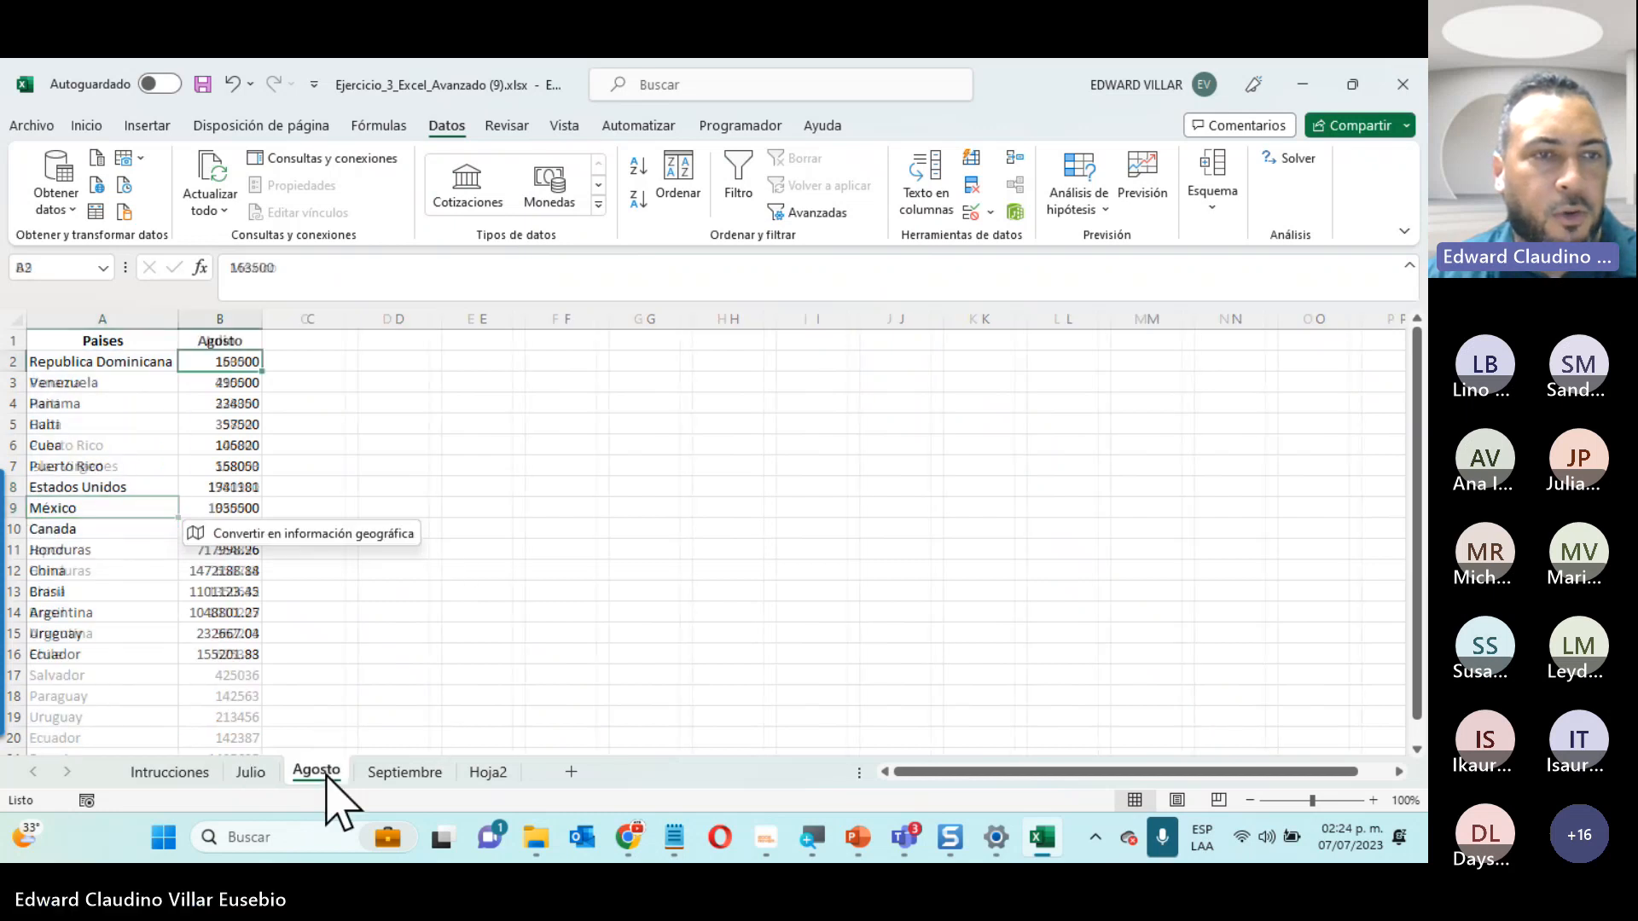
click(426, 777)
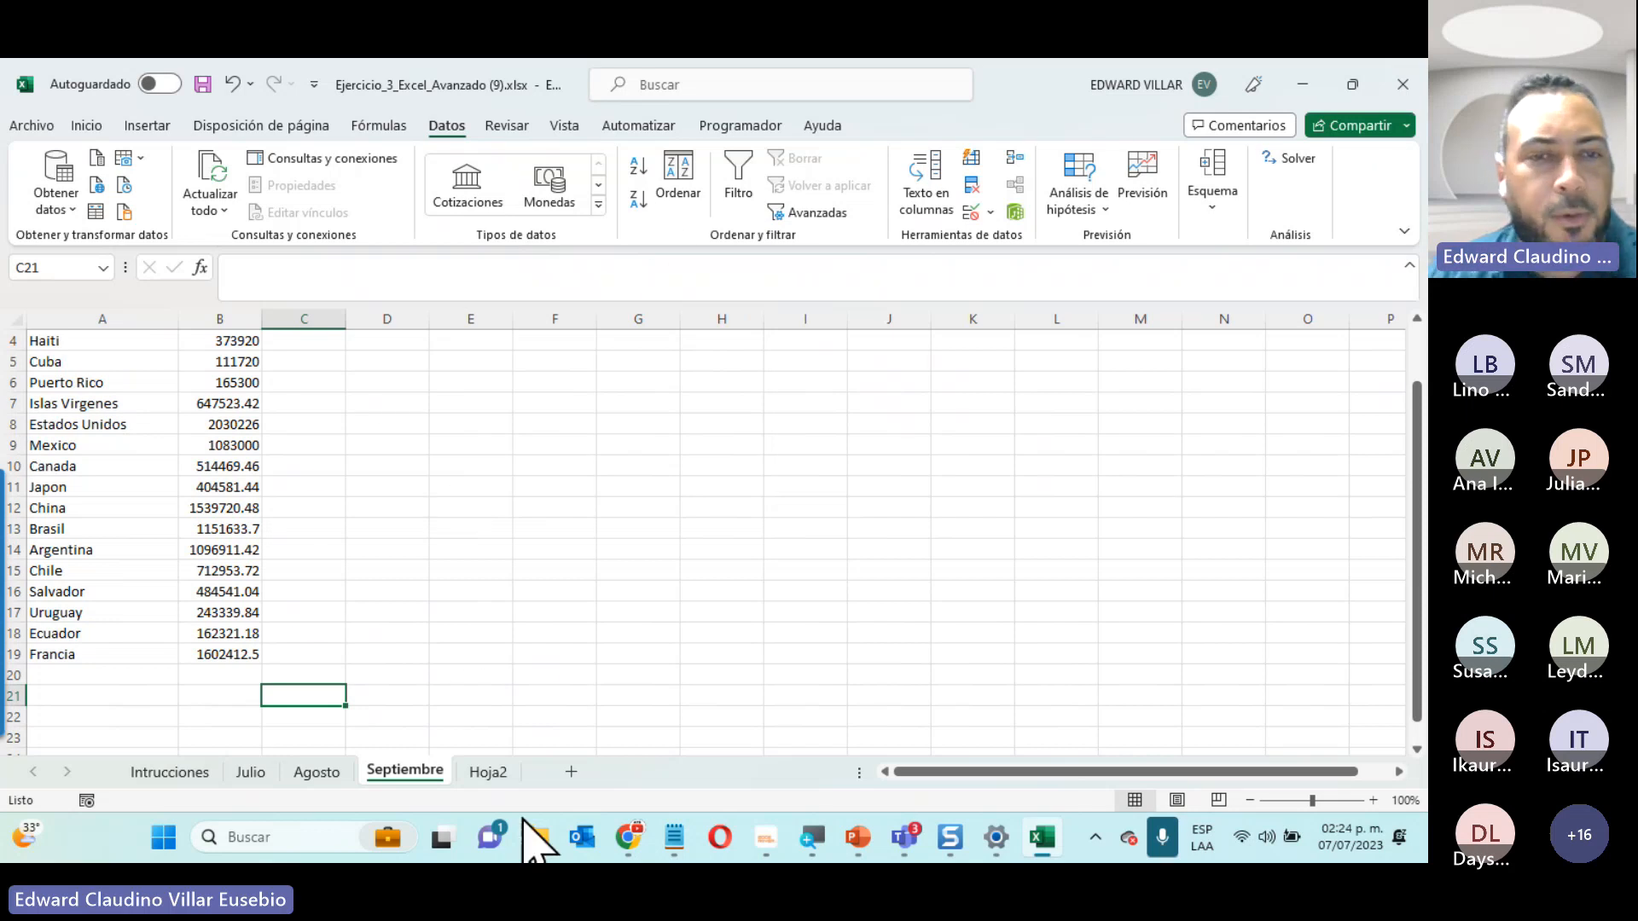
Start a Suma consolidation in cell A1 of Hoja2 and add the range A1:B21 from the Julio sheet as a reference
click(488, 772)
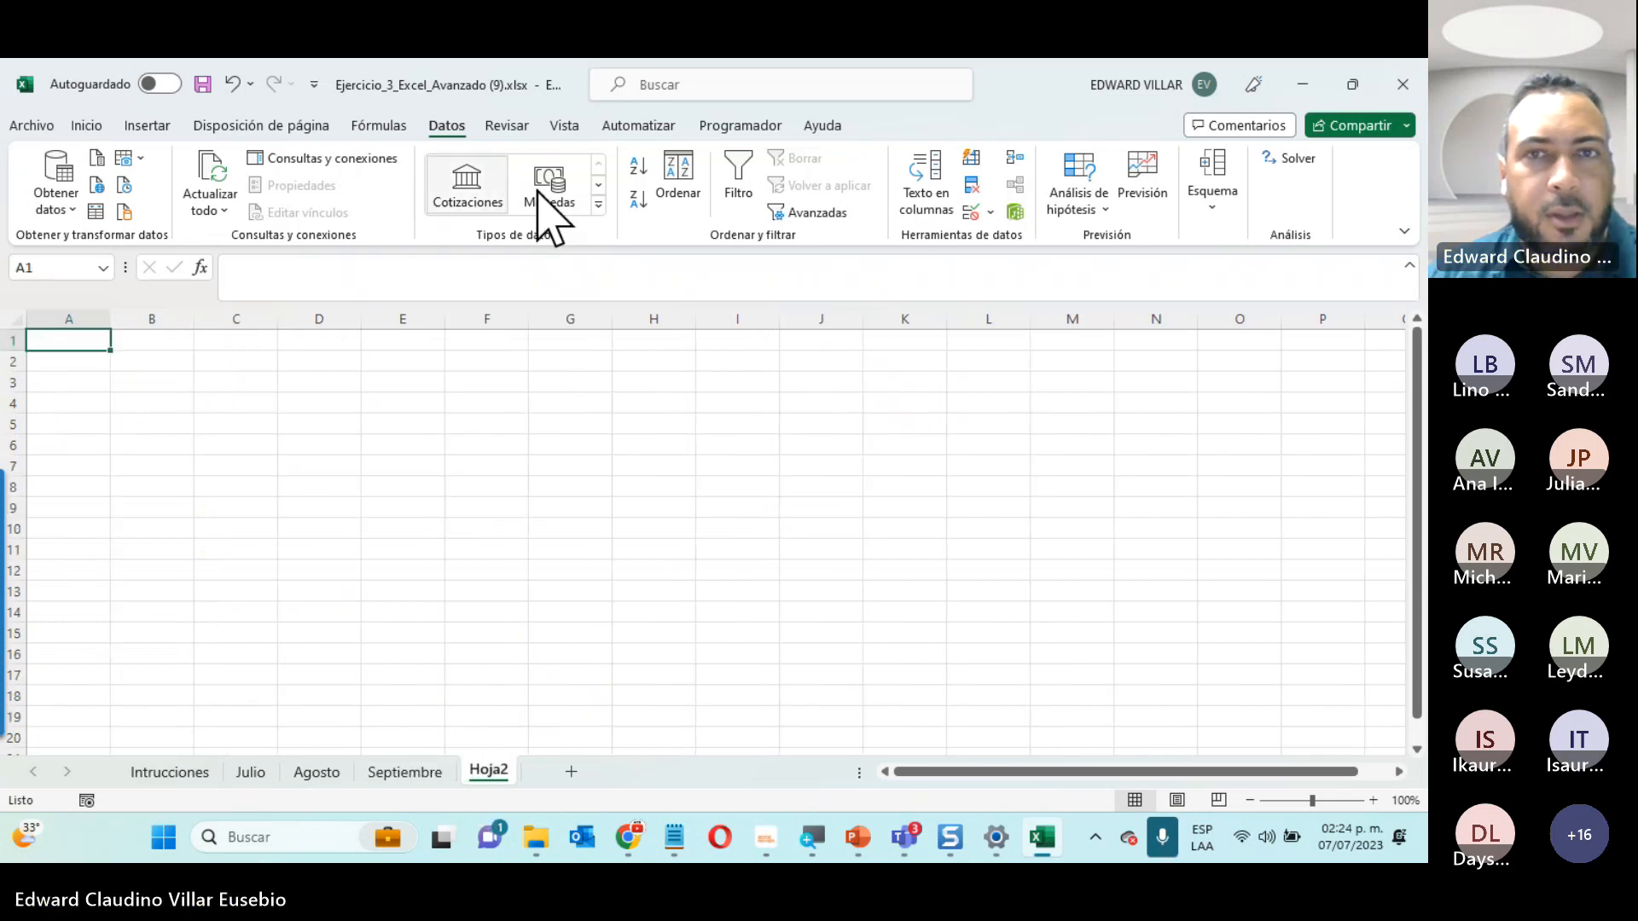
click(1011, 158)
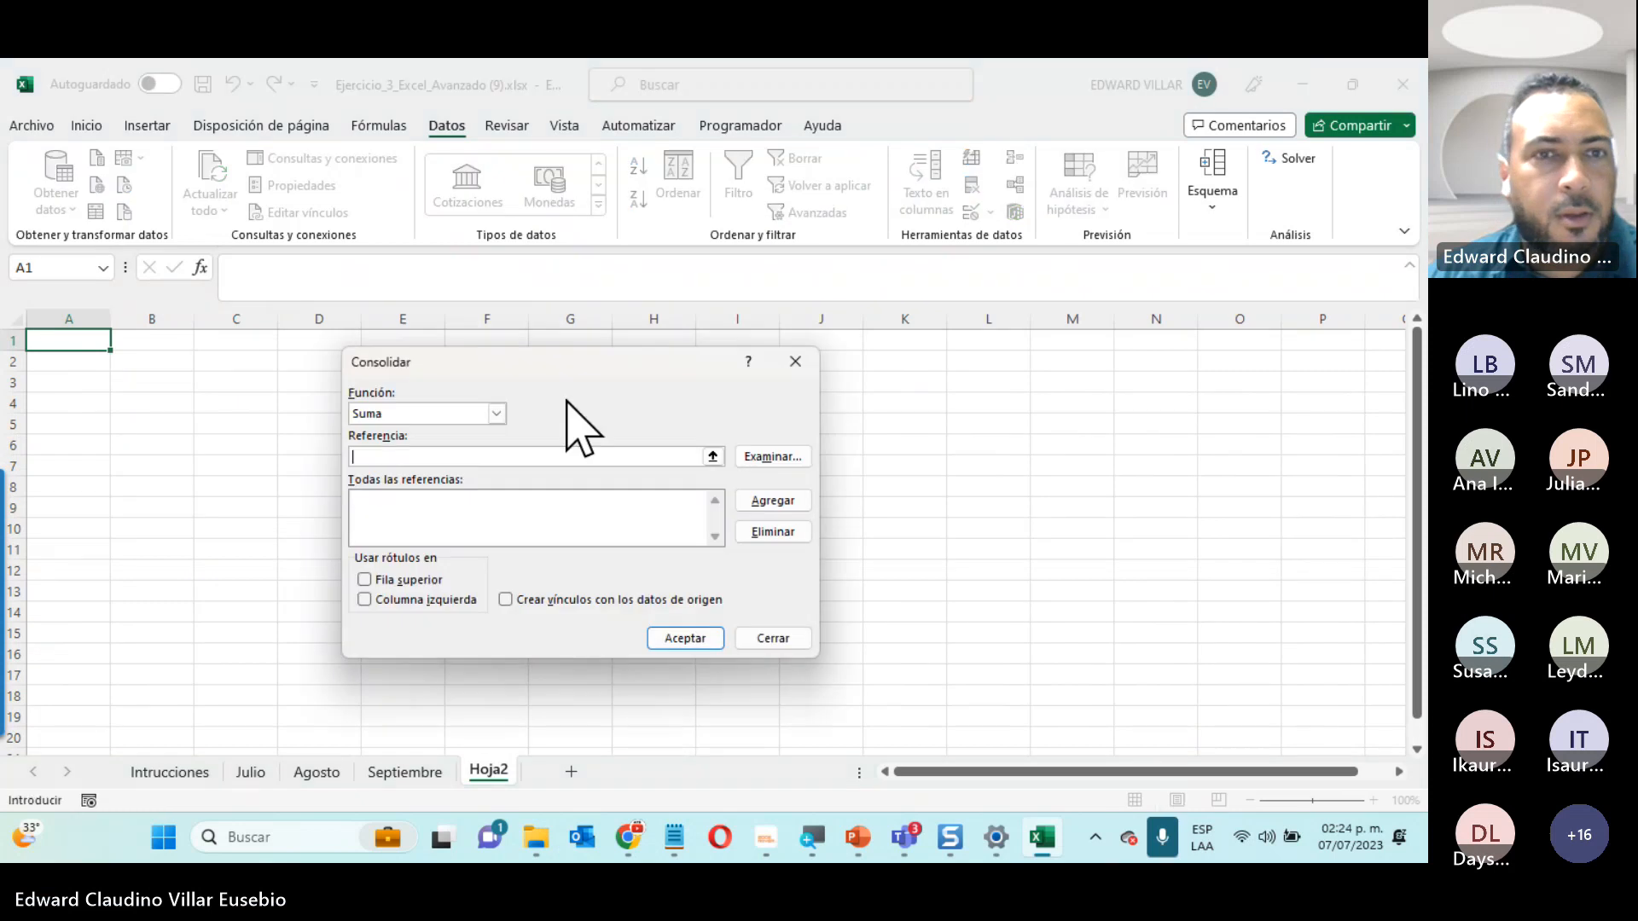
click(238, 770)
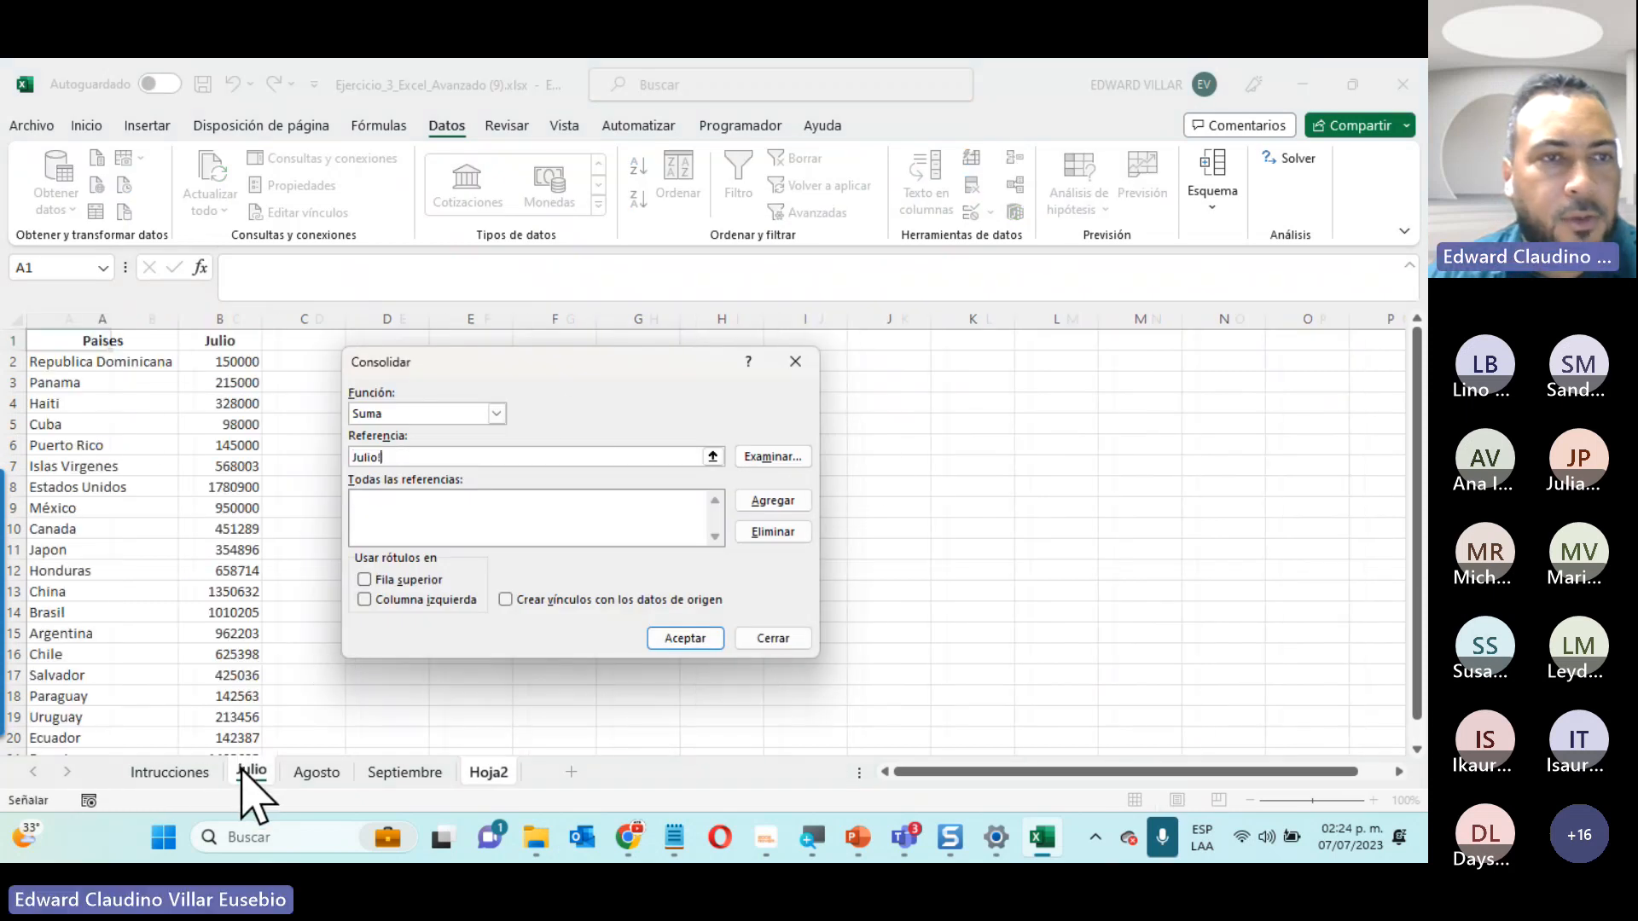
drag(51, 341, 227, 717)
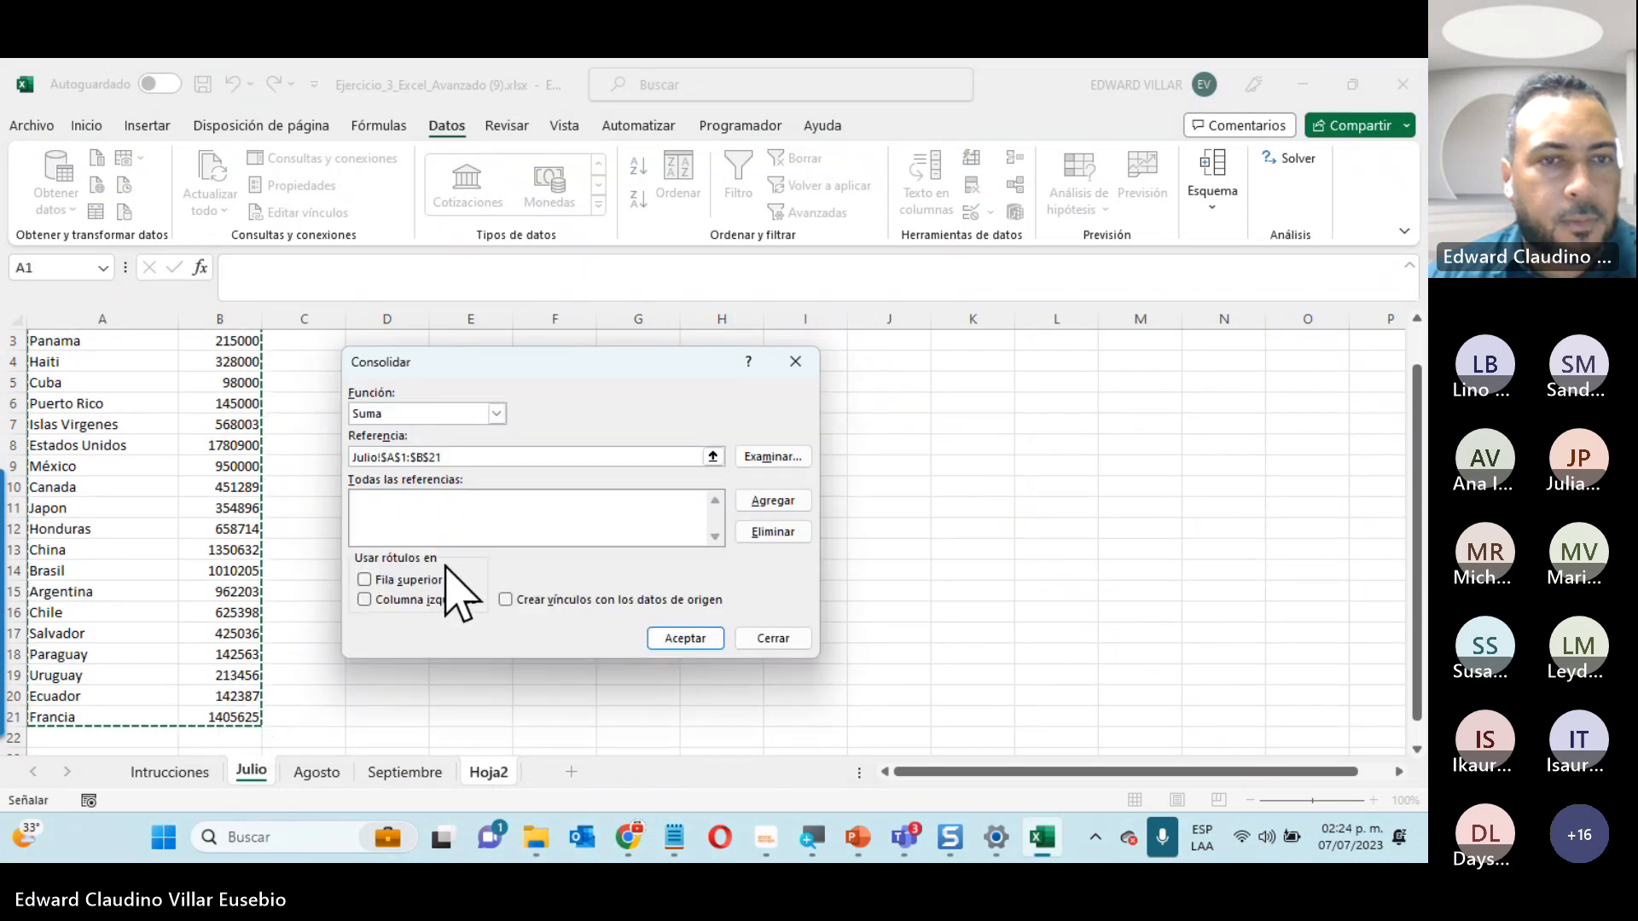
click(748, 499)
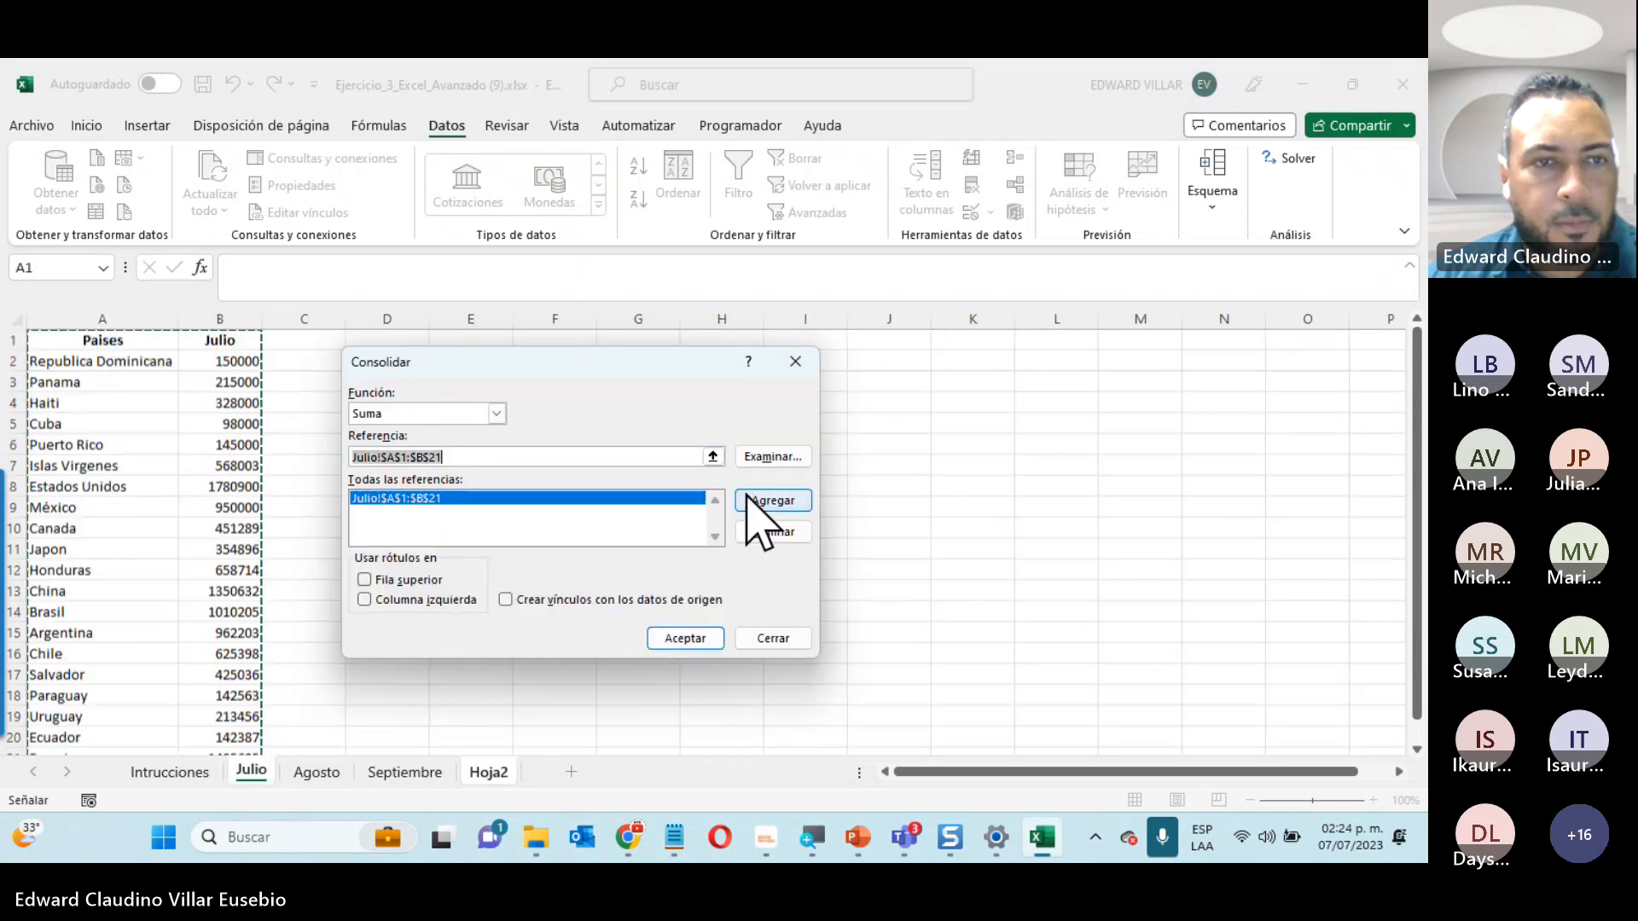
Add the range A1:B16 from the Agosto sheet to the consolidation references
click(321, 771)
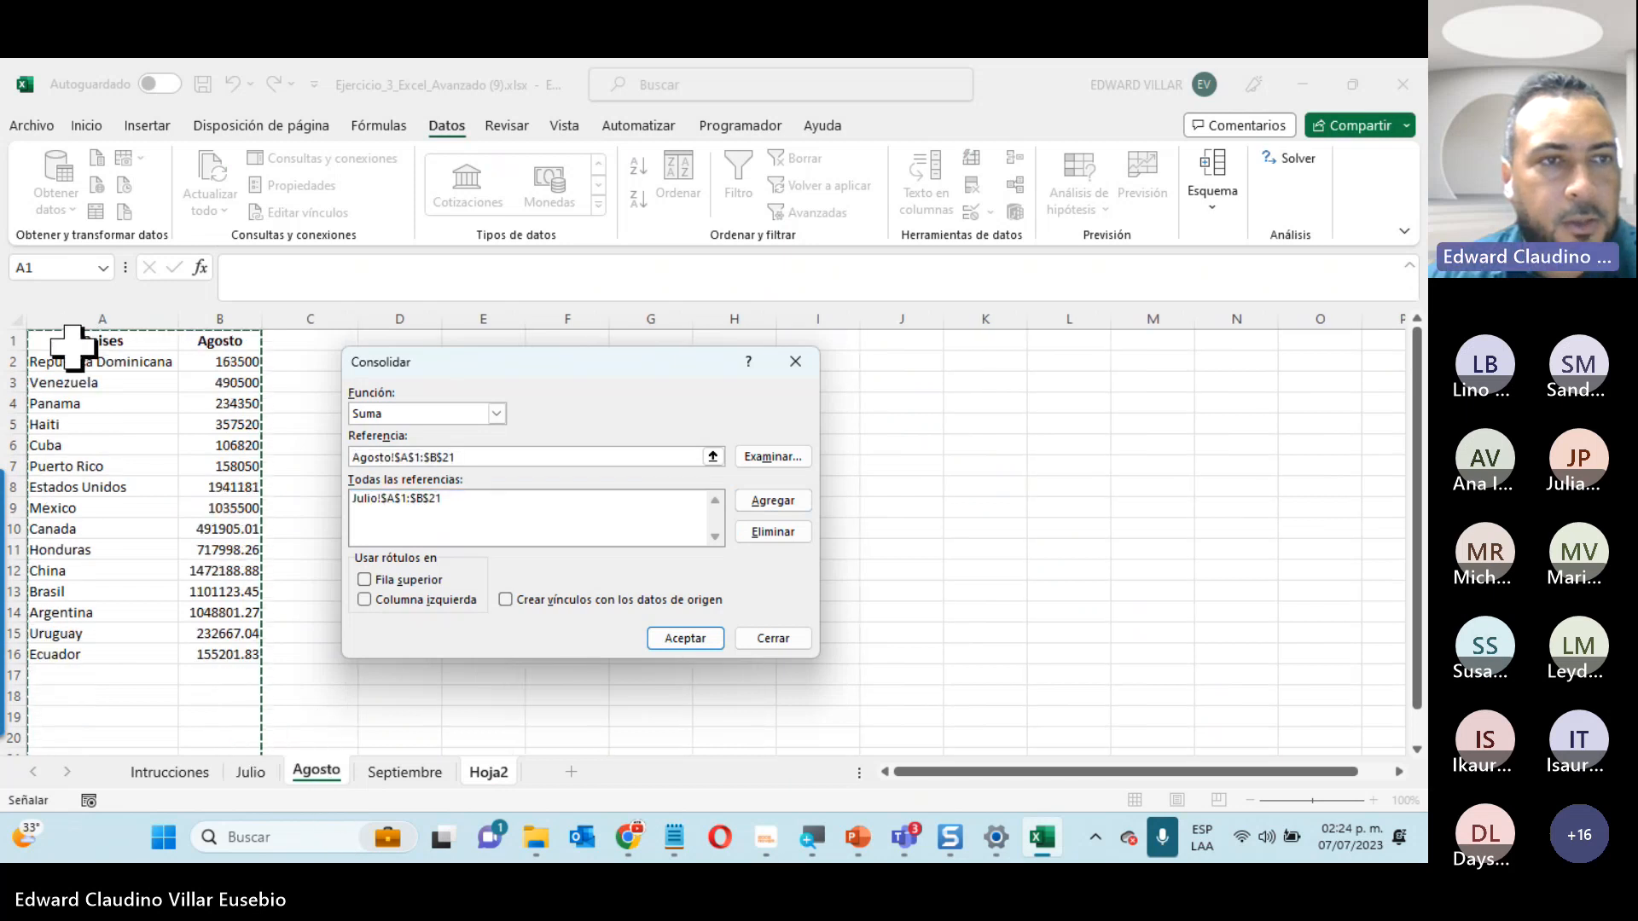
drag(74, 346, 216, 592)
drag(223, 659, 224, 657)
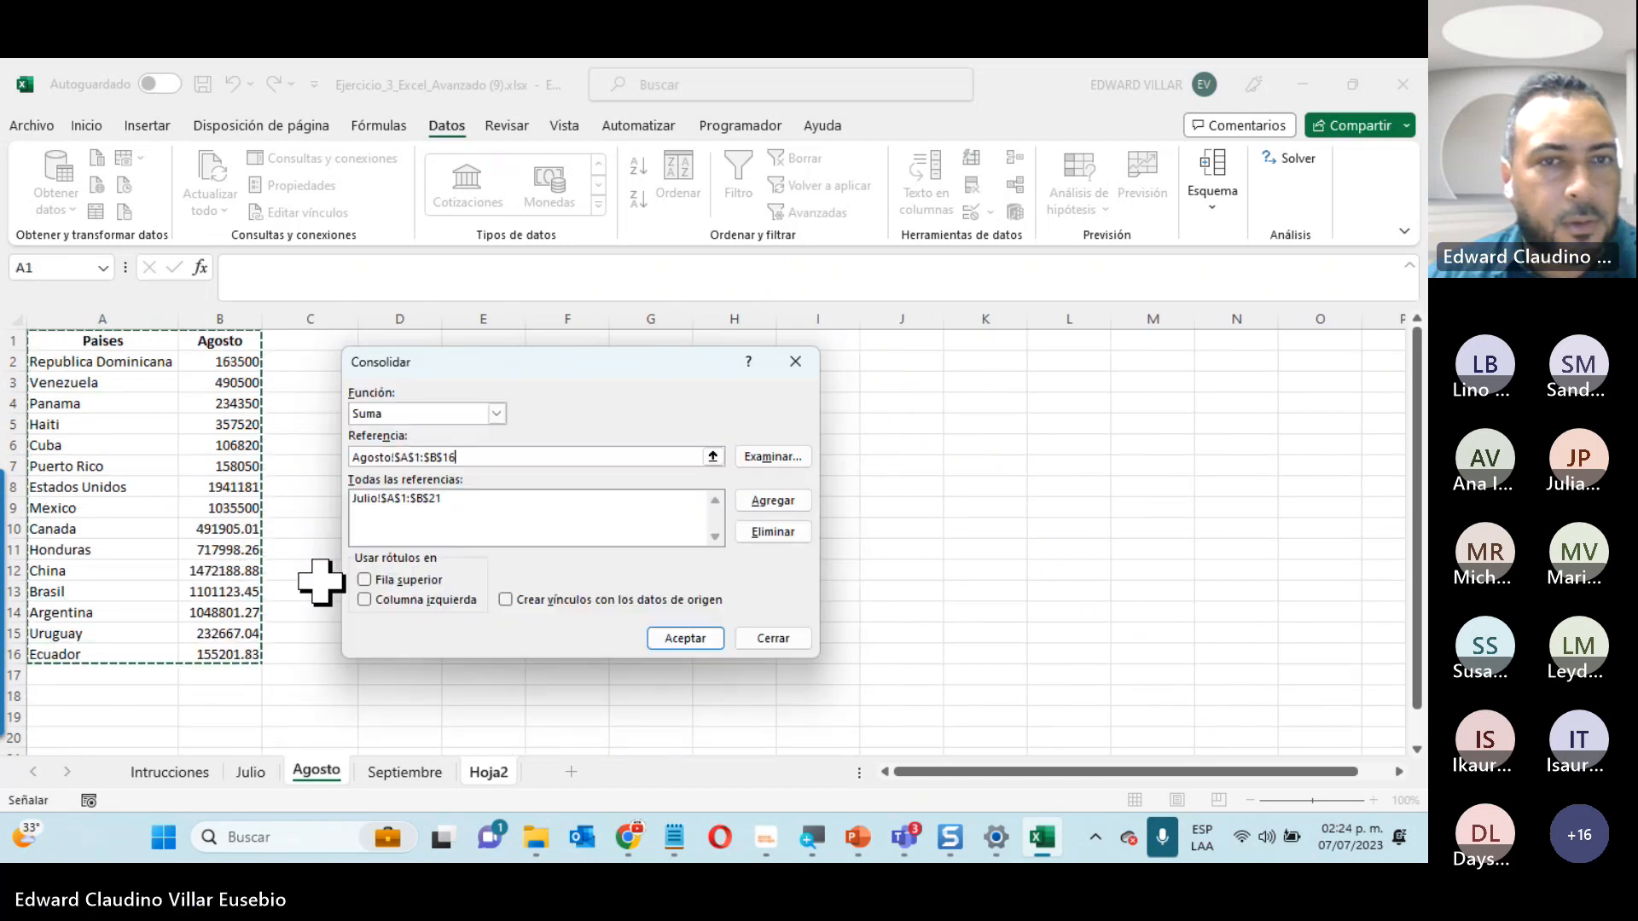
click(773, 504)
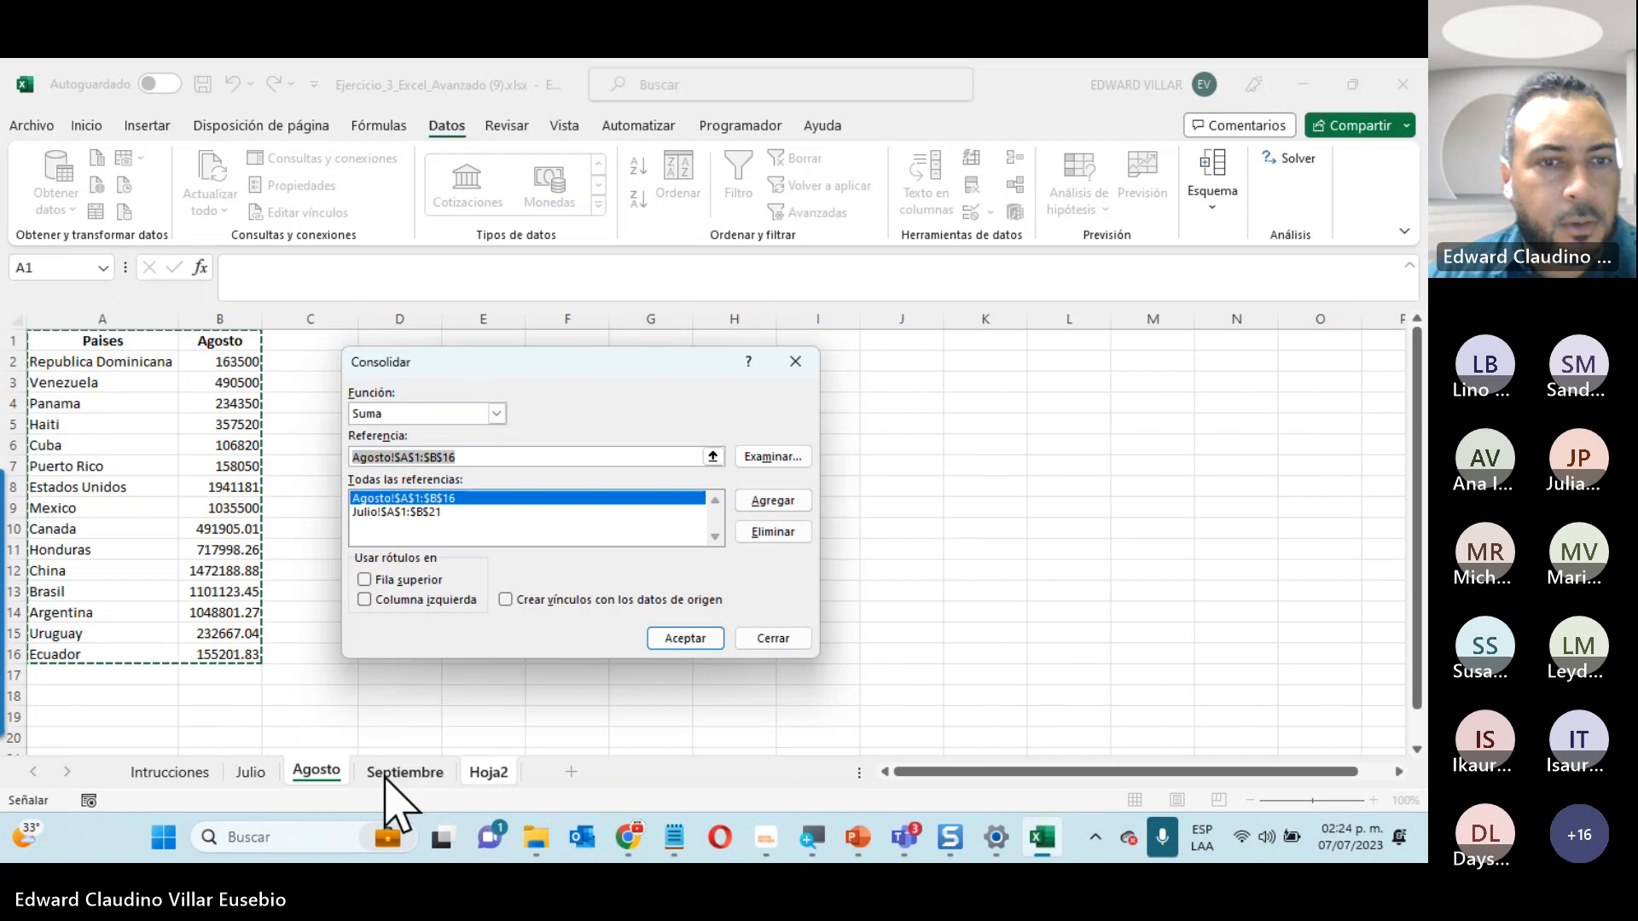
Add the Septiembre range A1:B19 and run the consolidation using labels from the top row and left column
click(385, 771)
scroll(62, 494, up, 1)
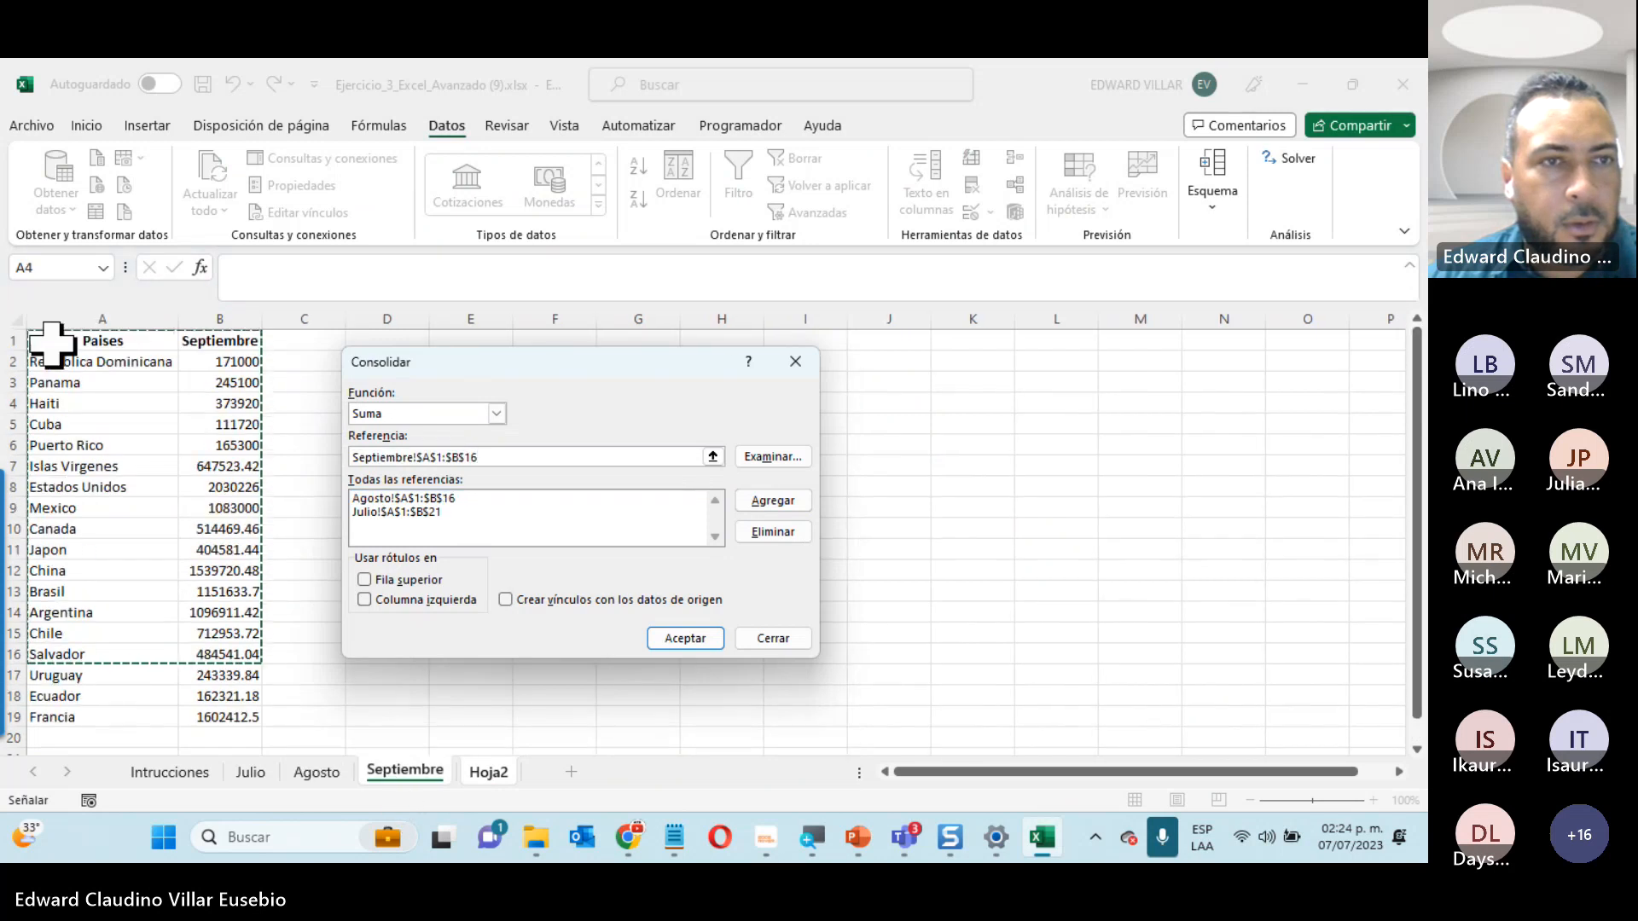
drag(67, 346, 184, 722)
click(418, 581)
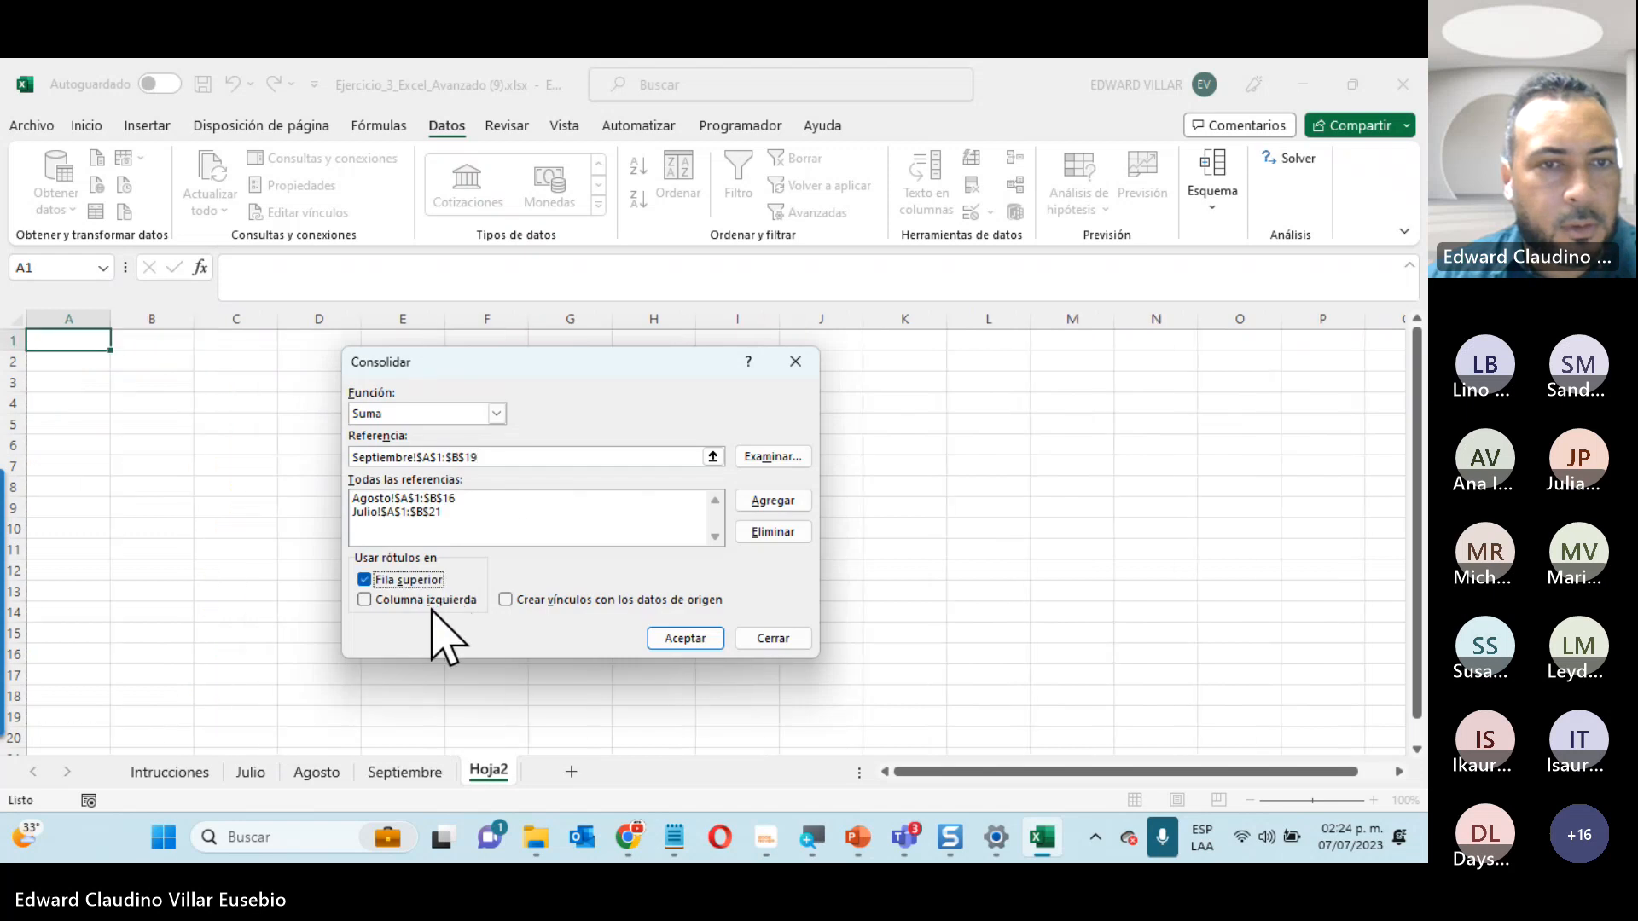
click(429, 602)
click(773, 502)
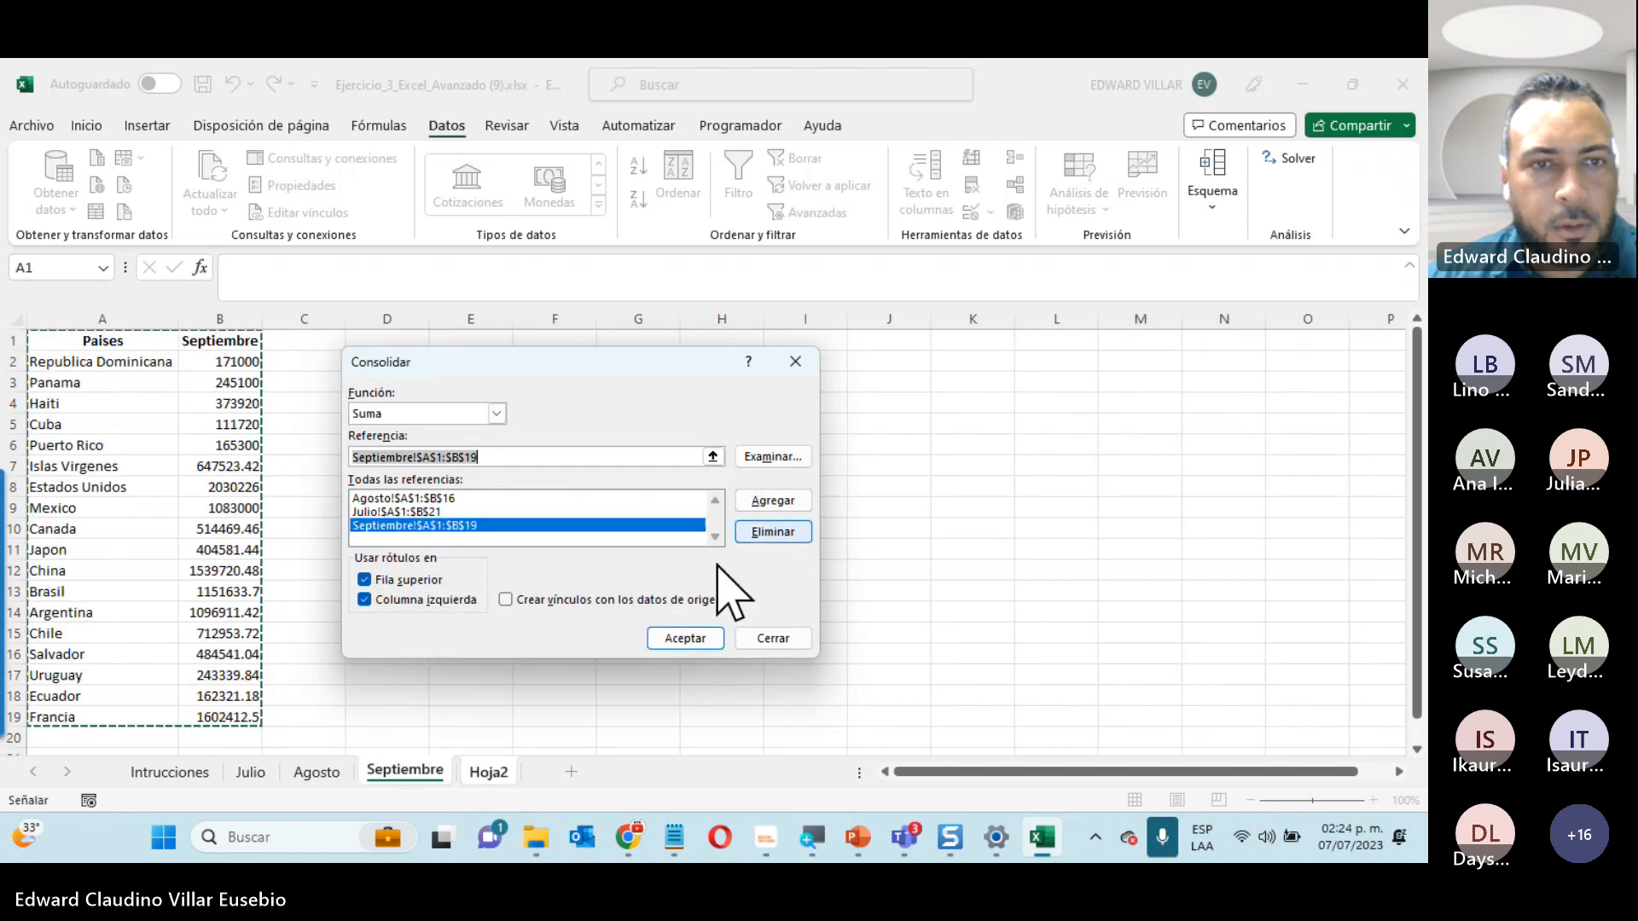
click(701, 638)
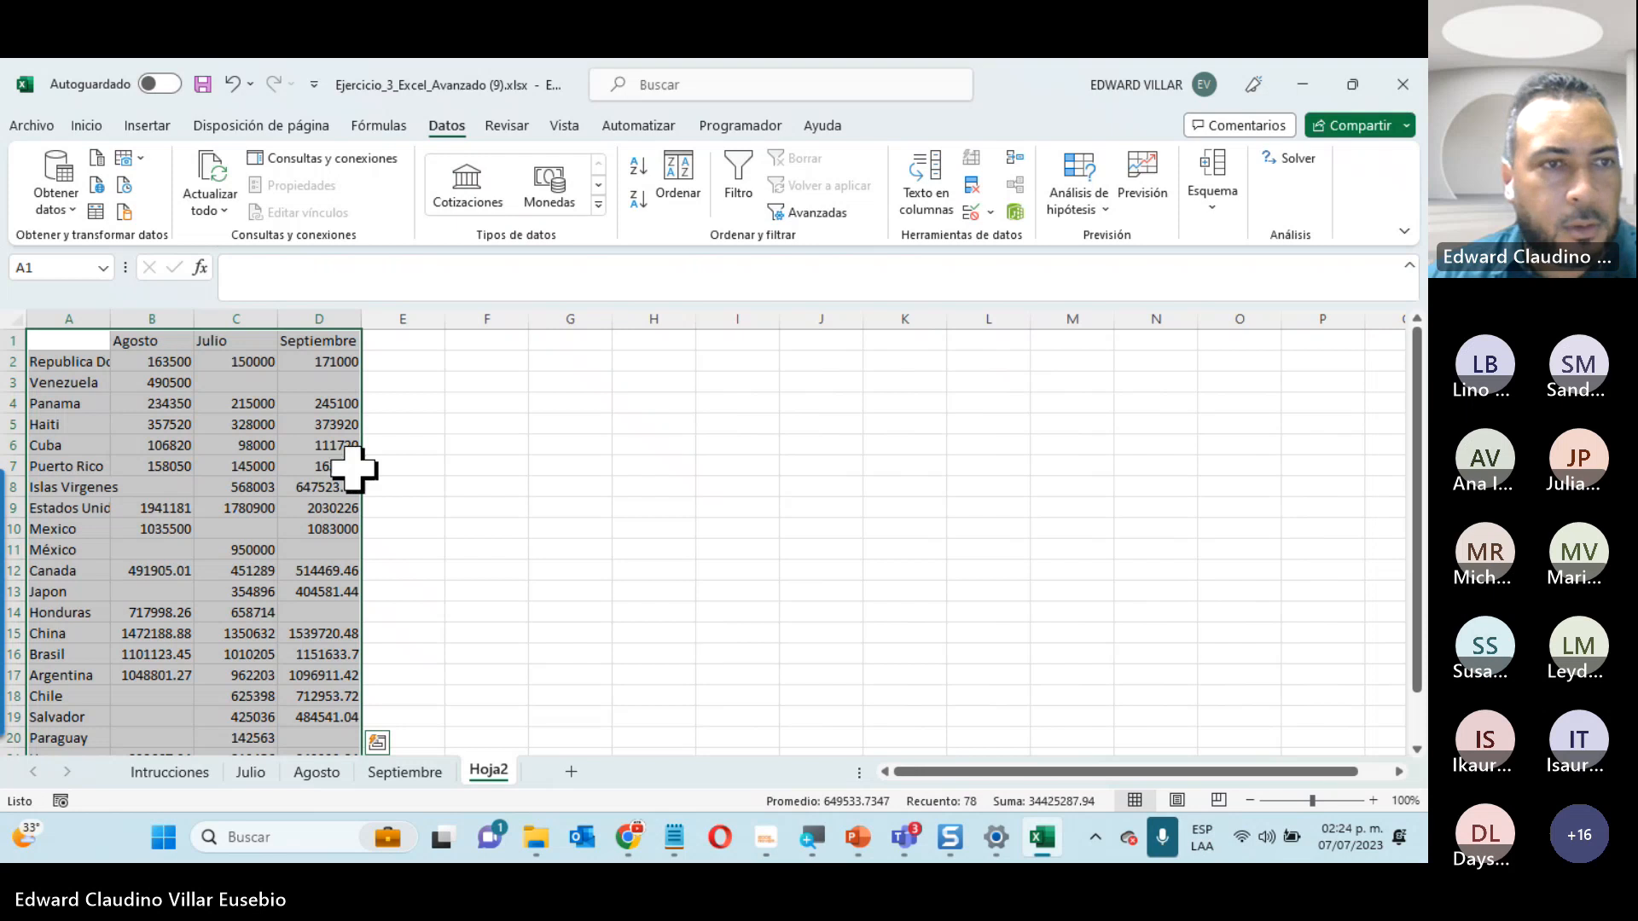
Highlight the Mexico and México rows in the consolidated table and autofit column A to the country names
scroll(354, 467, down, 1)
scroll(321, 529, up, 1)
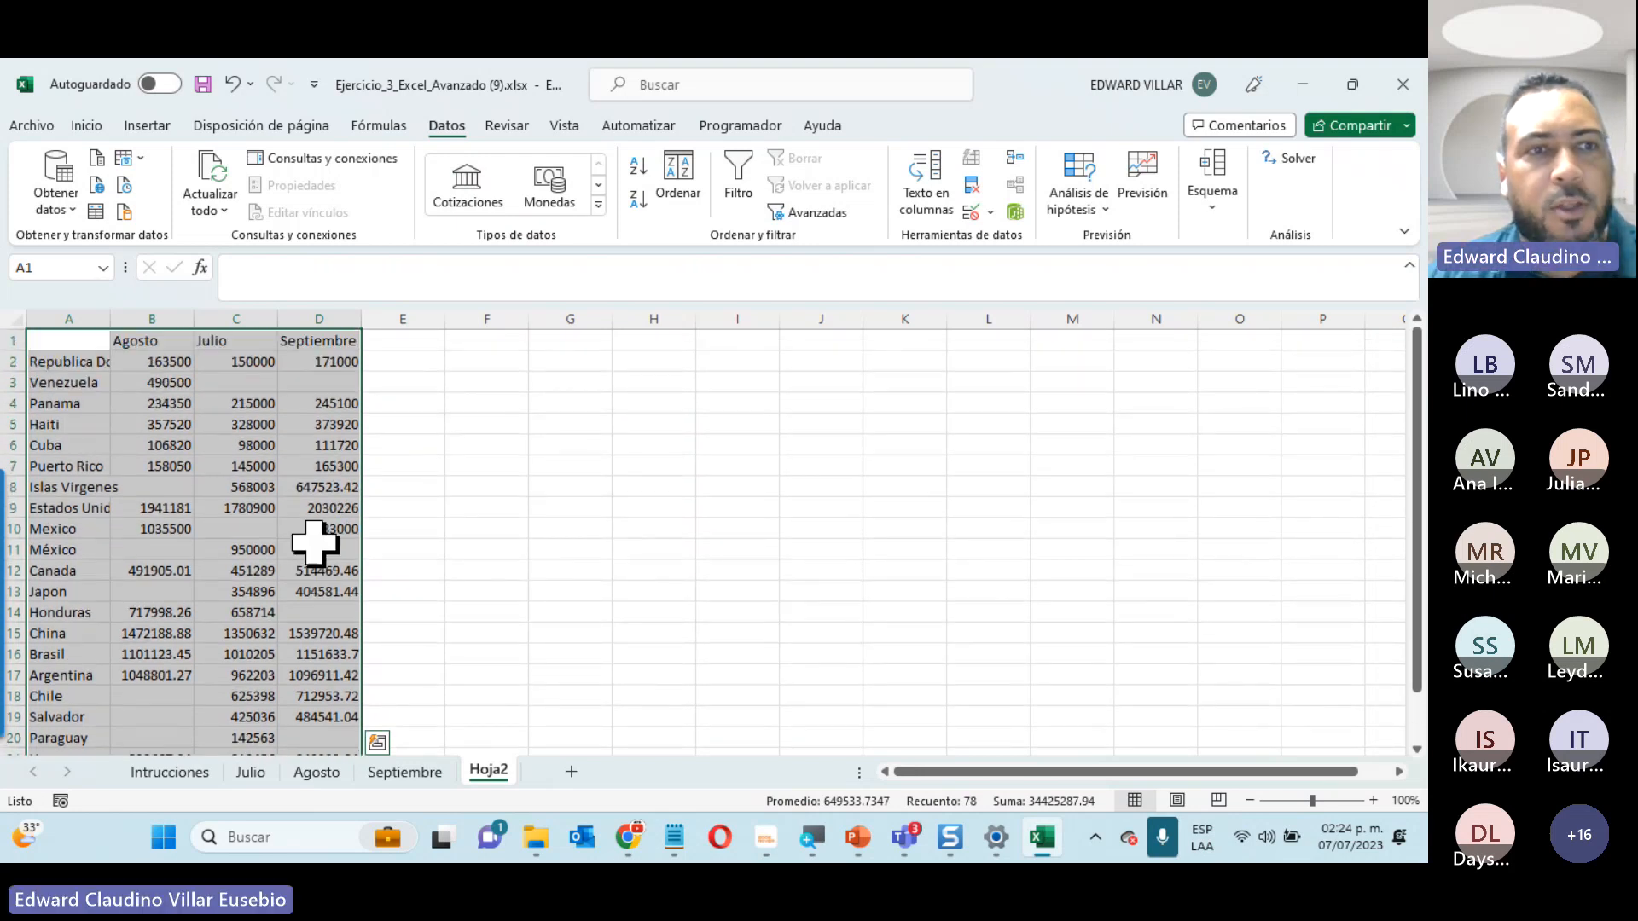
drag(55, 535, 333, 547)
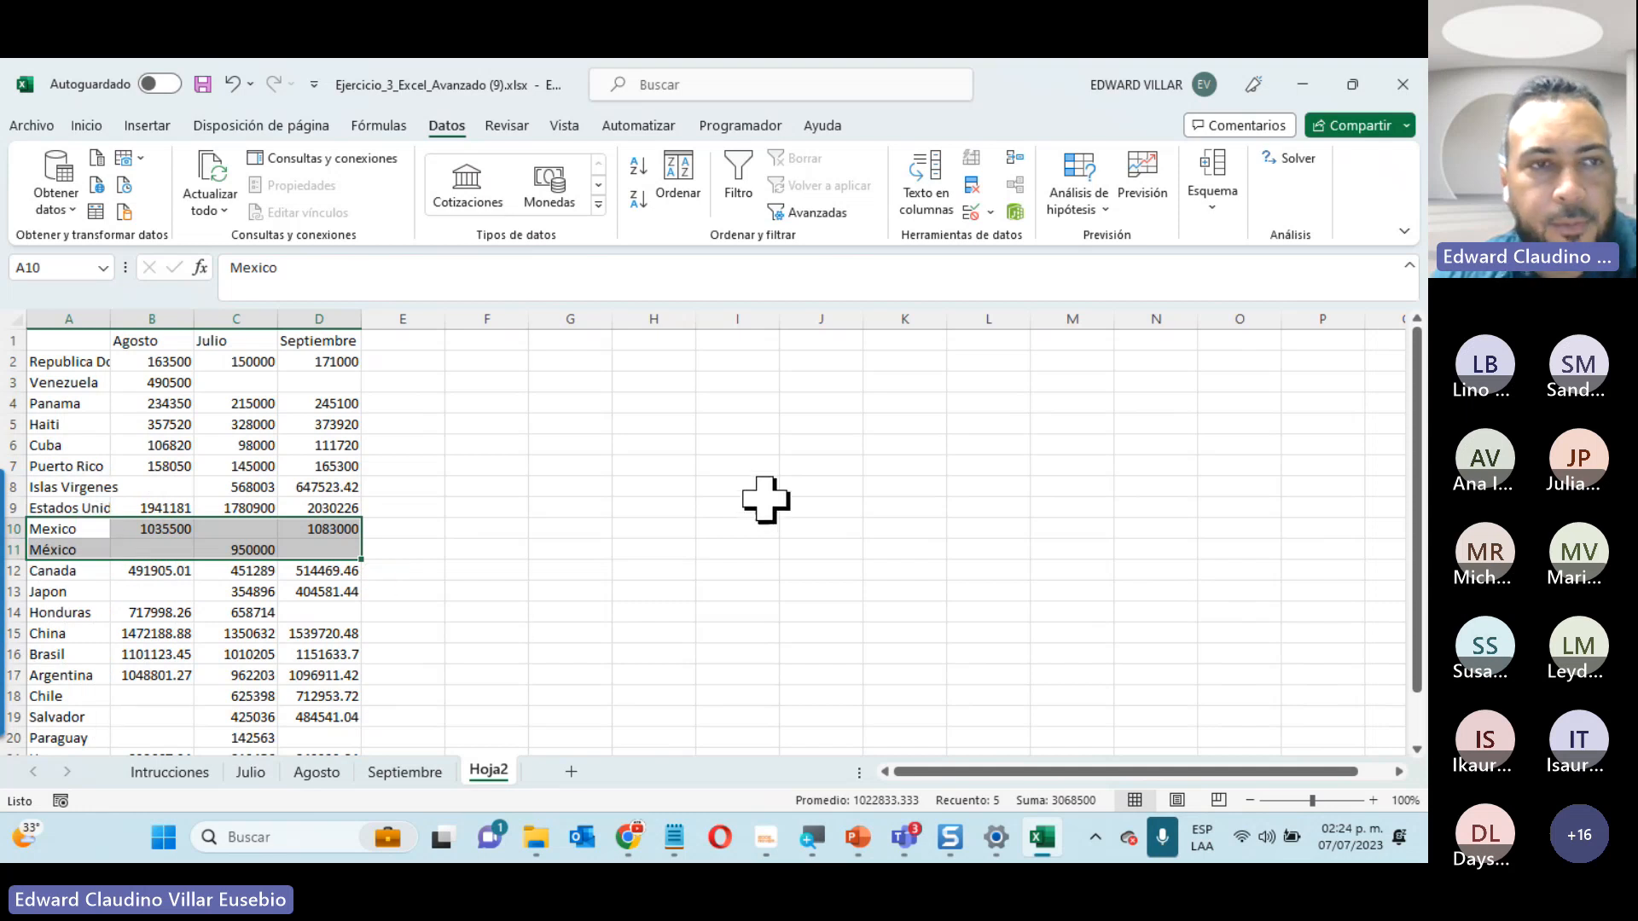
double_click(110, 317)
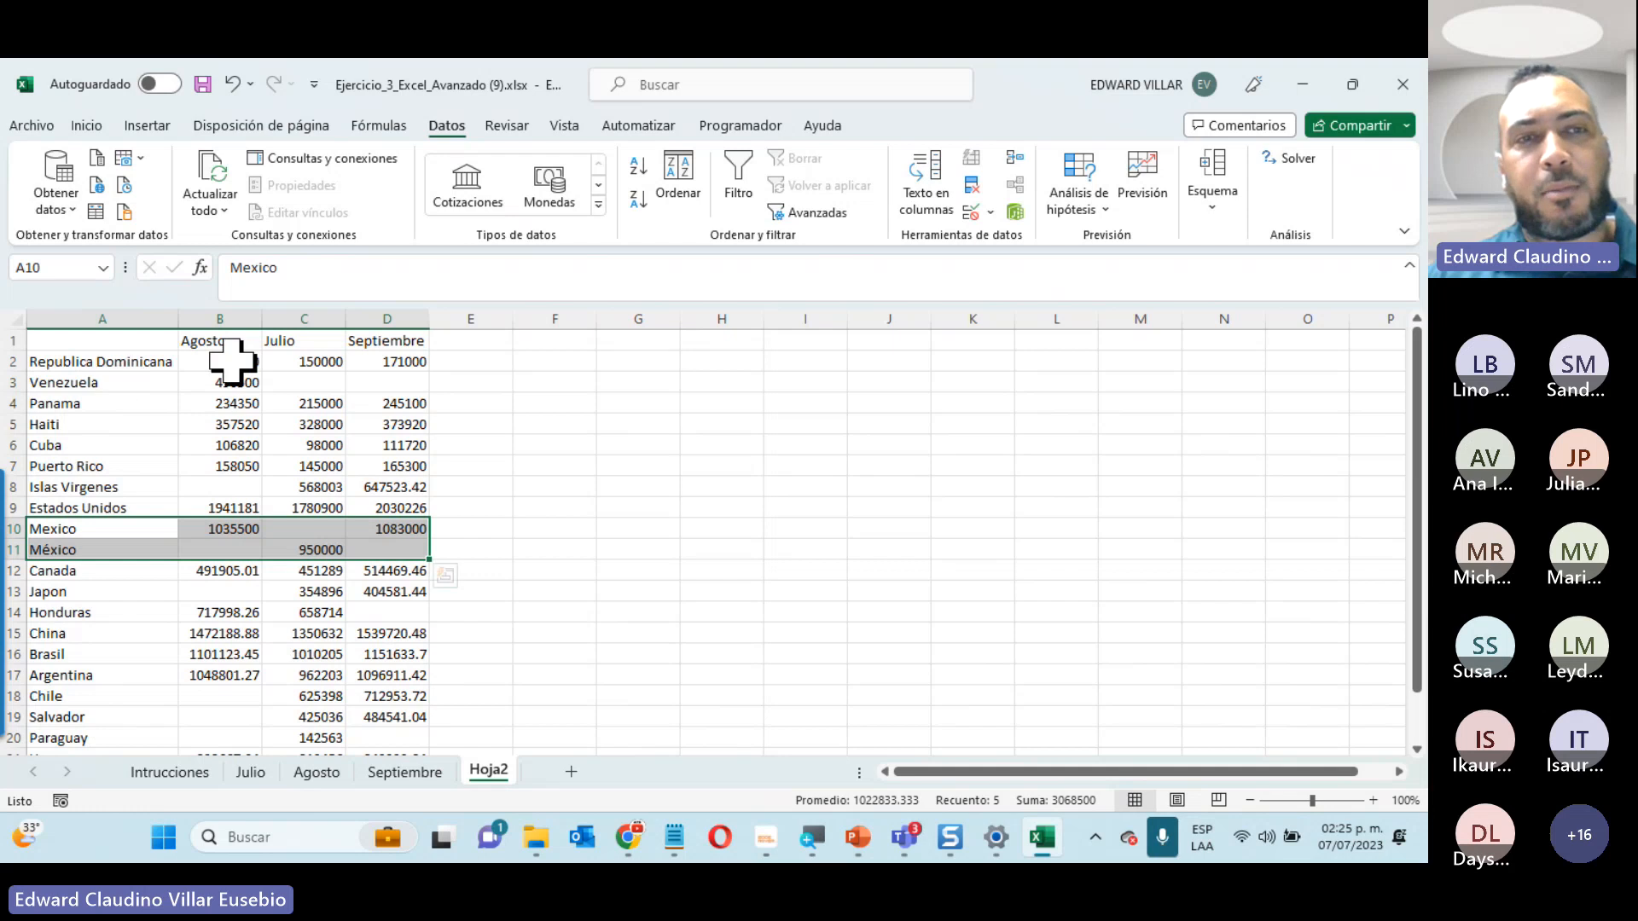
Review the whole consolidated table on Hoja2, from Republica Dominicana down to Francia
scroll(384, 450, down, 3)
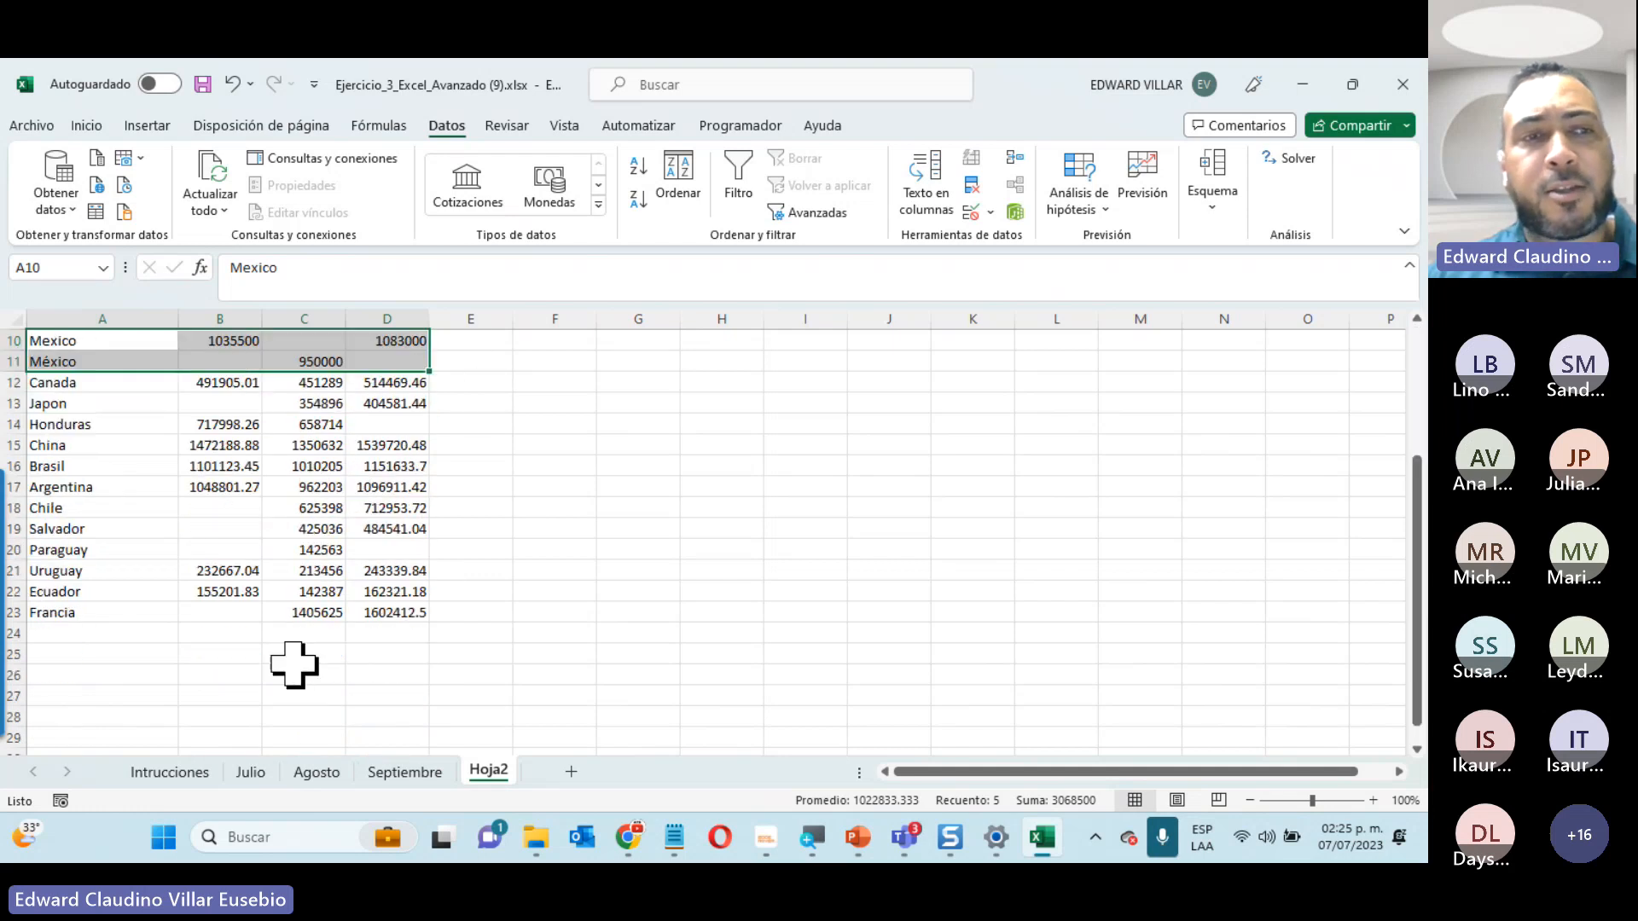
scroll(294, 665, up, 2)
scroll(4, 719, up, 1)
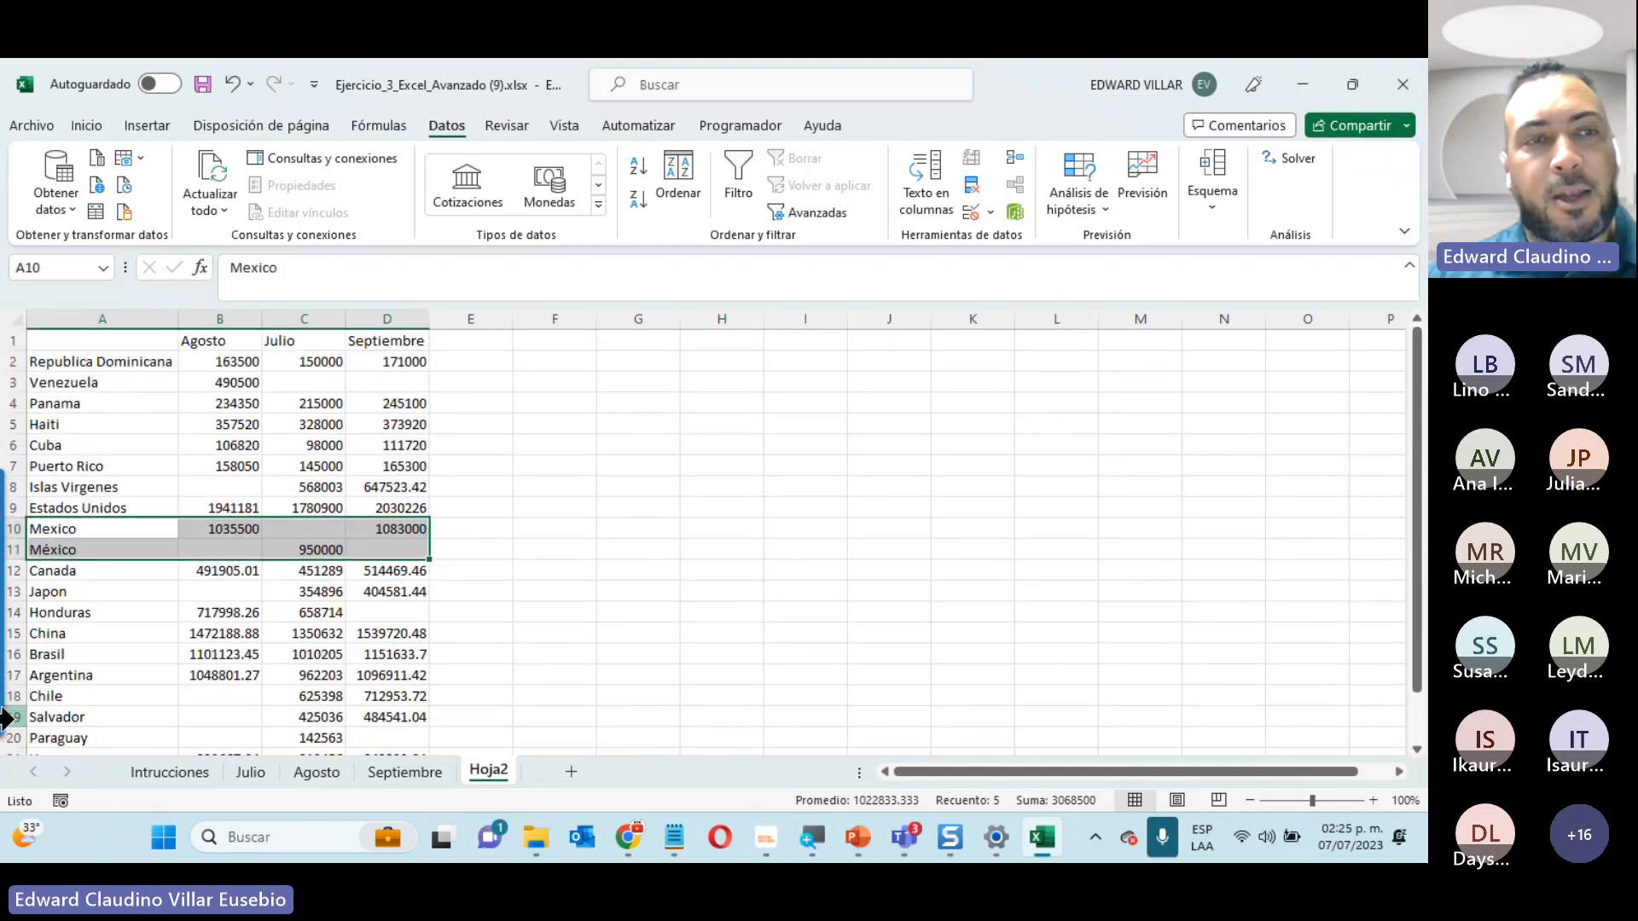
scroll(4, 719, down, 3)
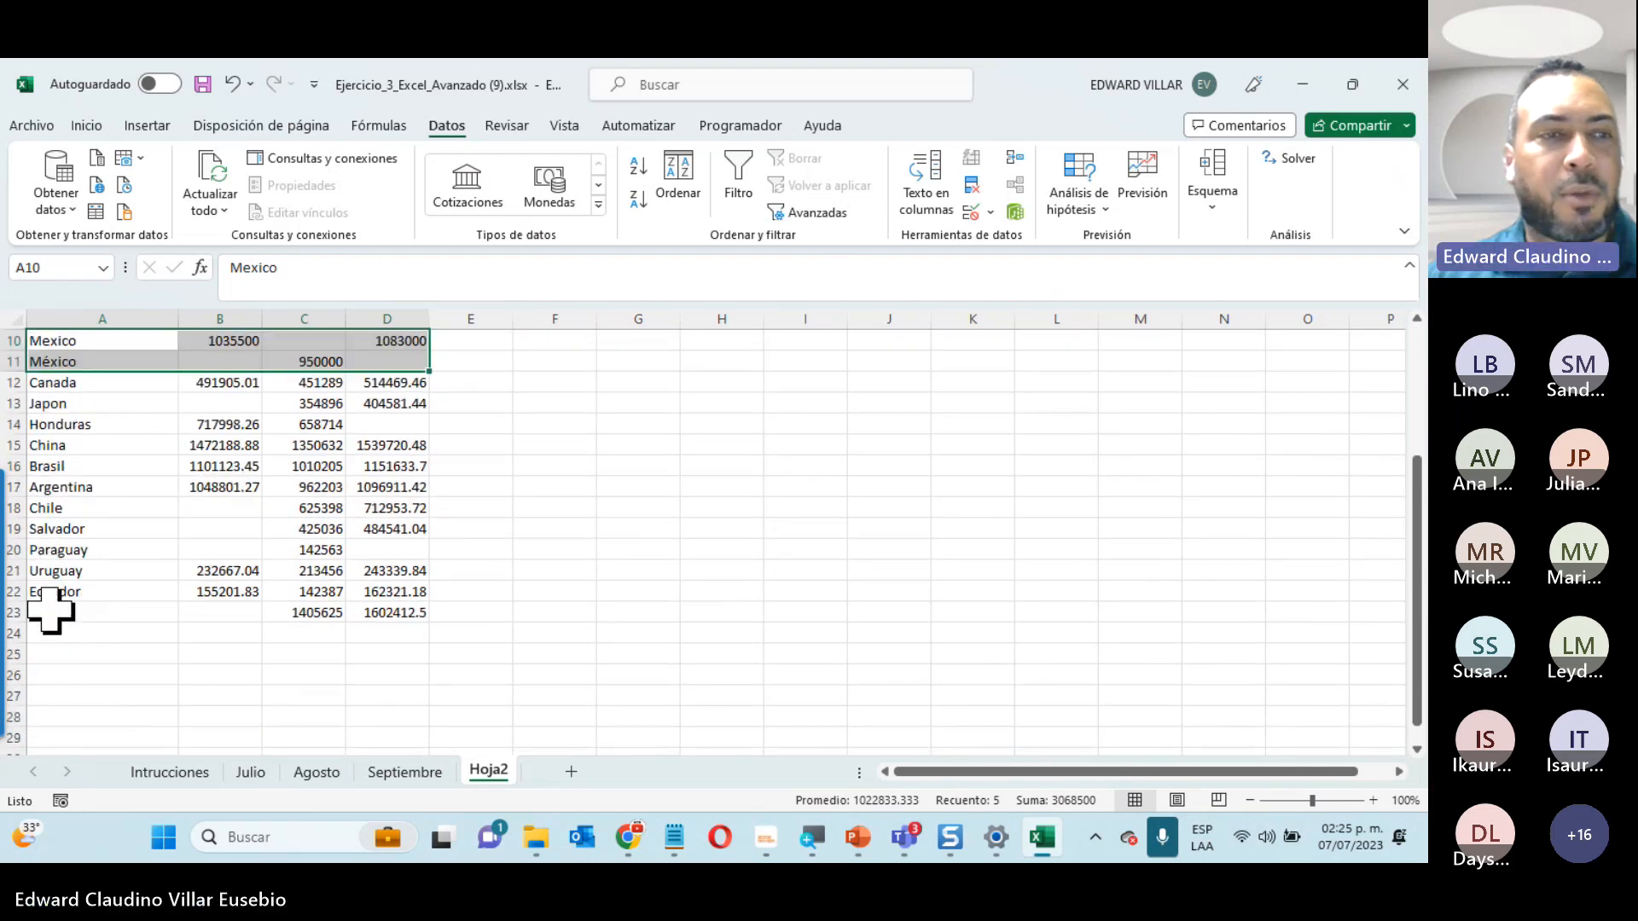
scroll(68, 629, up, 3)
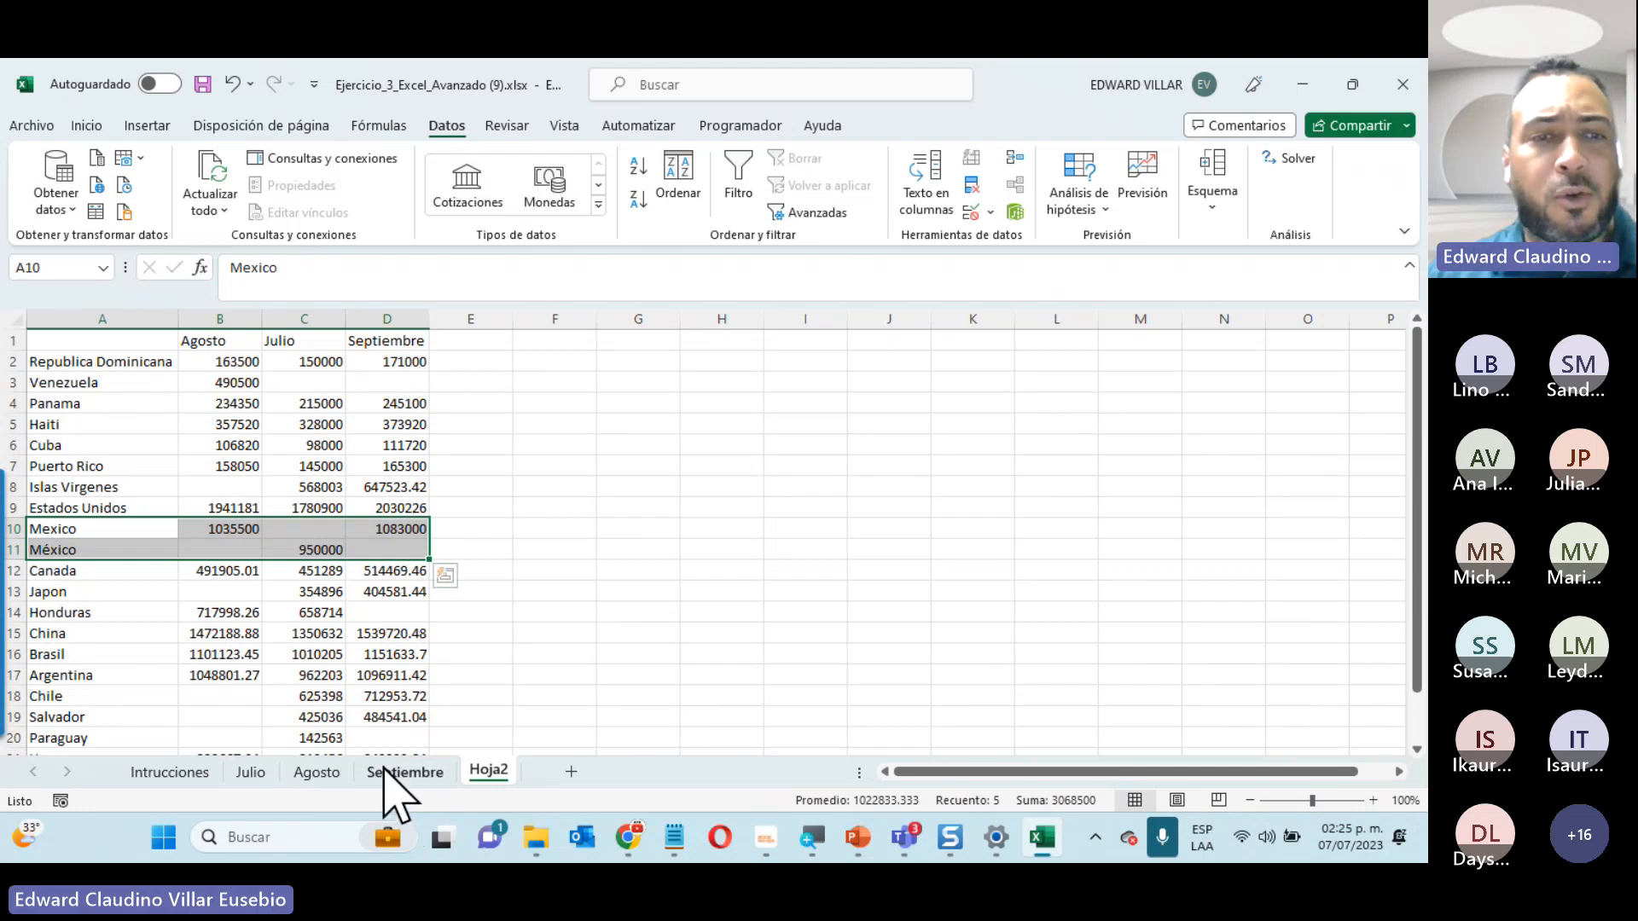
Compare the country lists on the Julio, Agosto and Septiembre sheets with the consolidated table, ending at the México entry in A11 of Hoja2
click(250, 772)
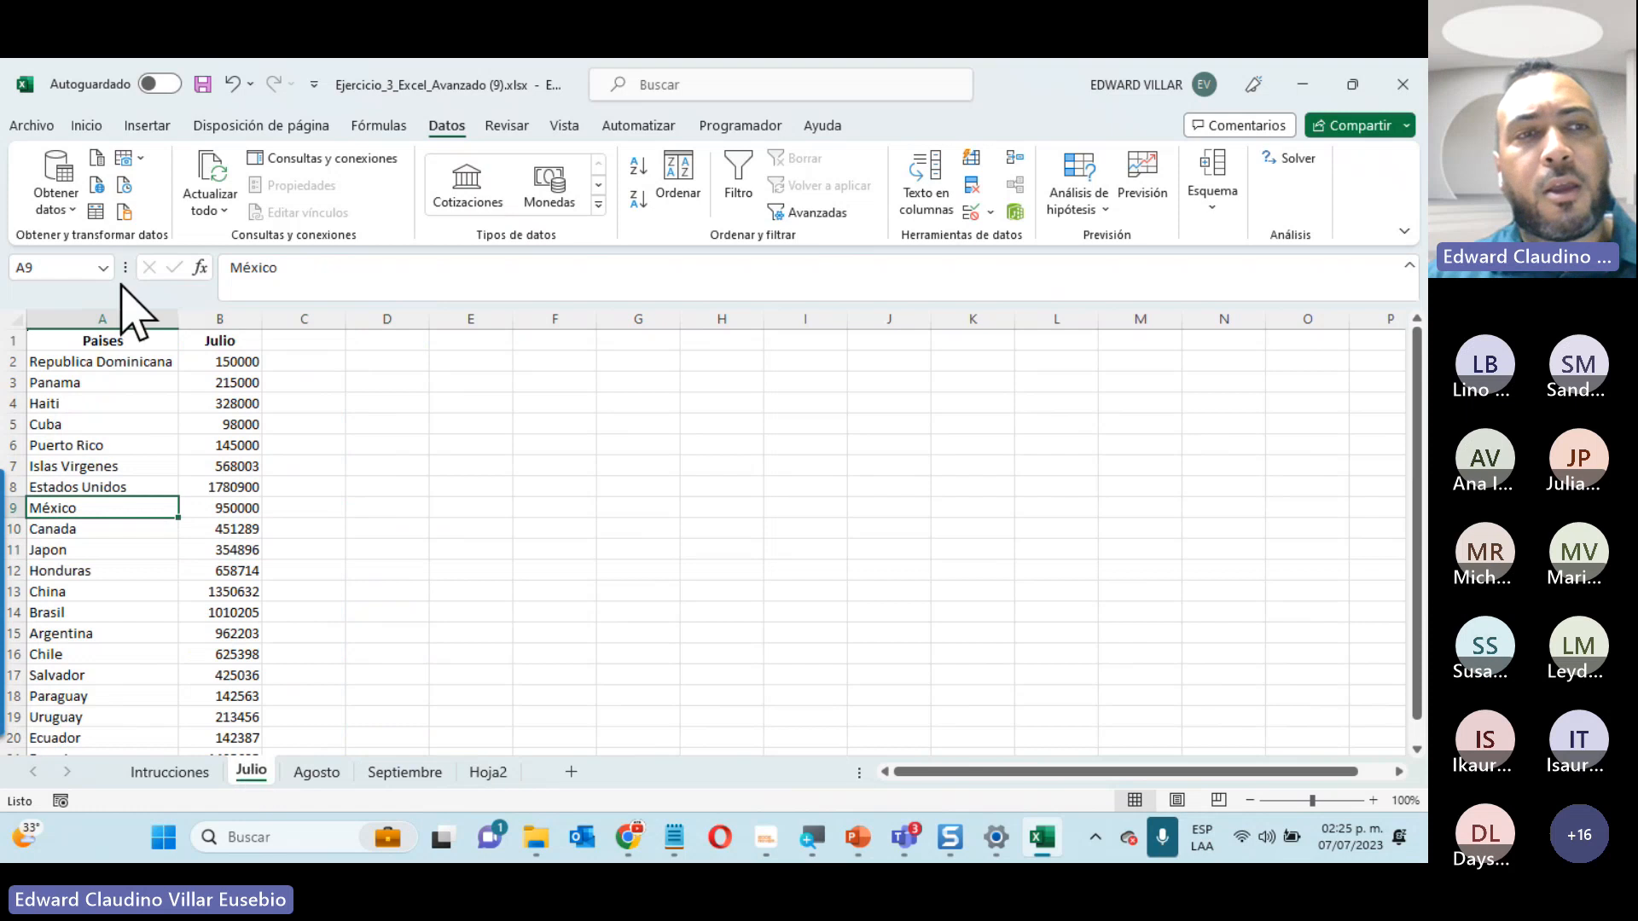
scroll(179, 536, down, 3)
scroll(180, 536, up, 2)
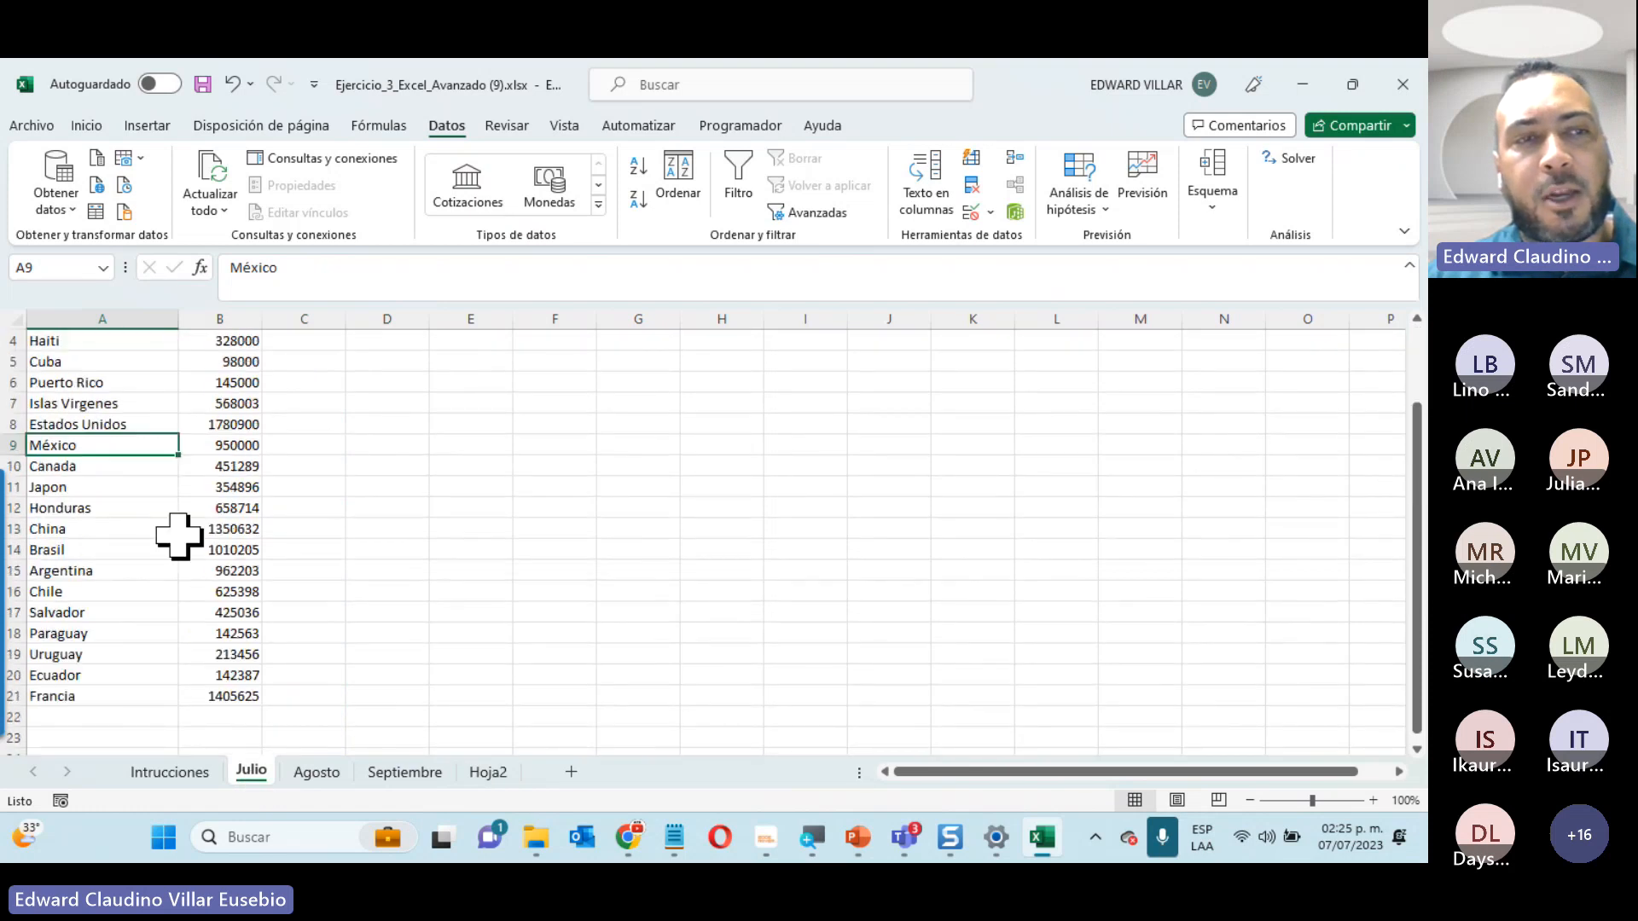
scroll(179, 535, up, 1)
drag(43, 361, 247, 359)
click(328, 770)
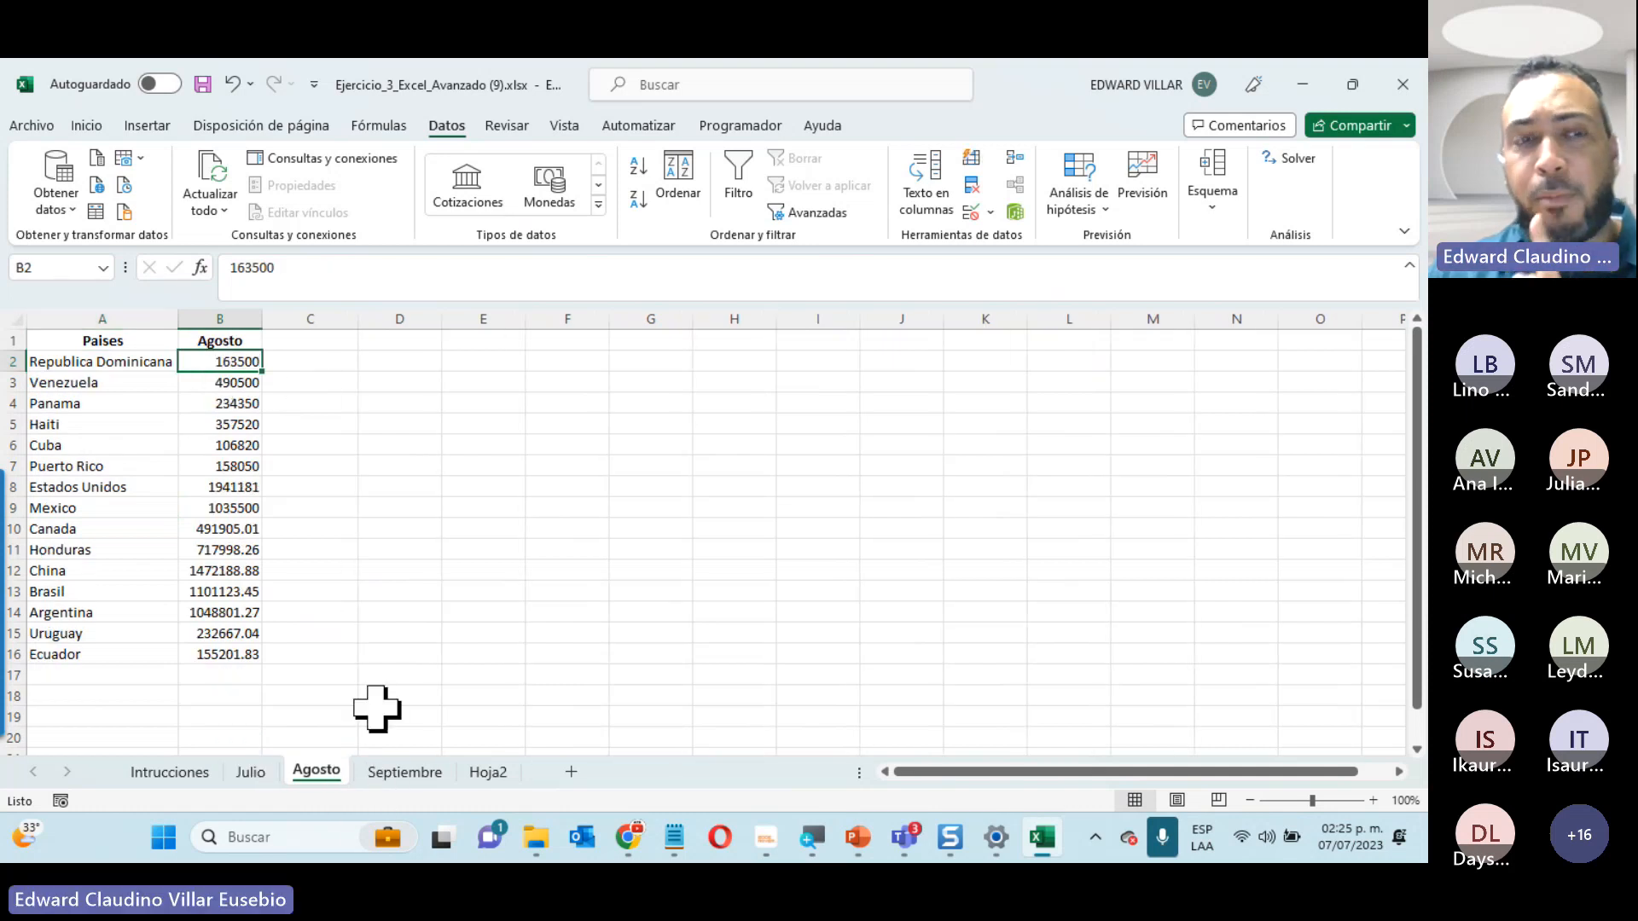
click(413, 773)
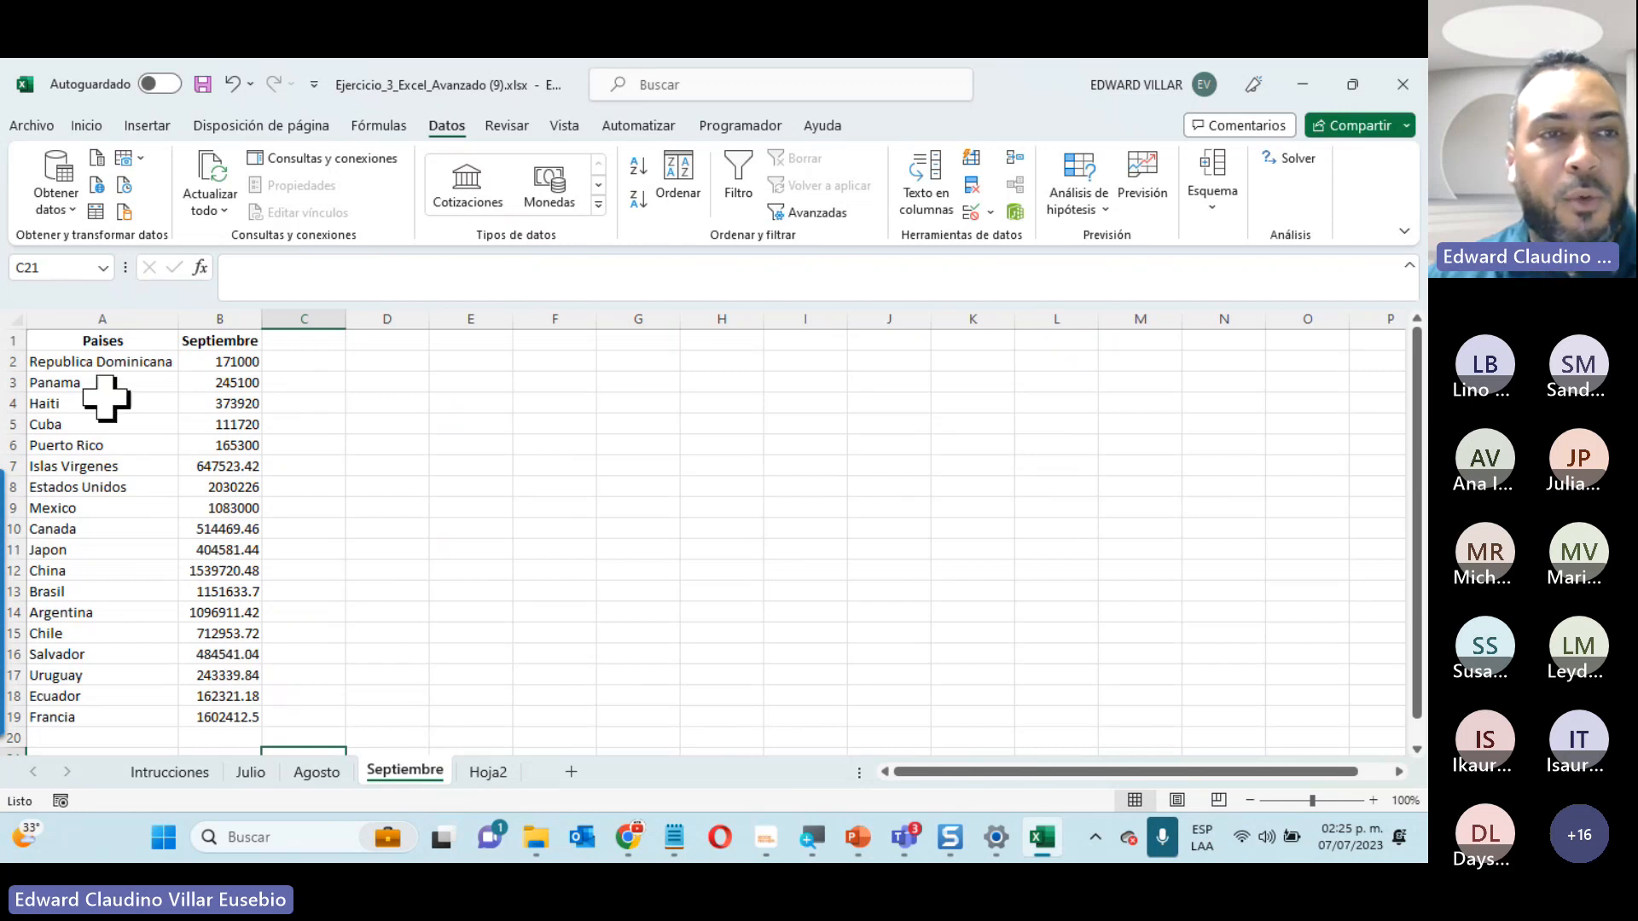
click(51, 362)
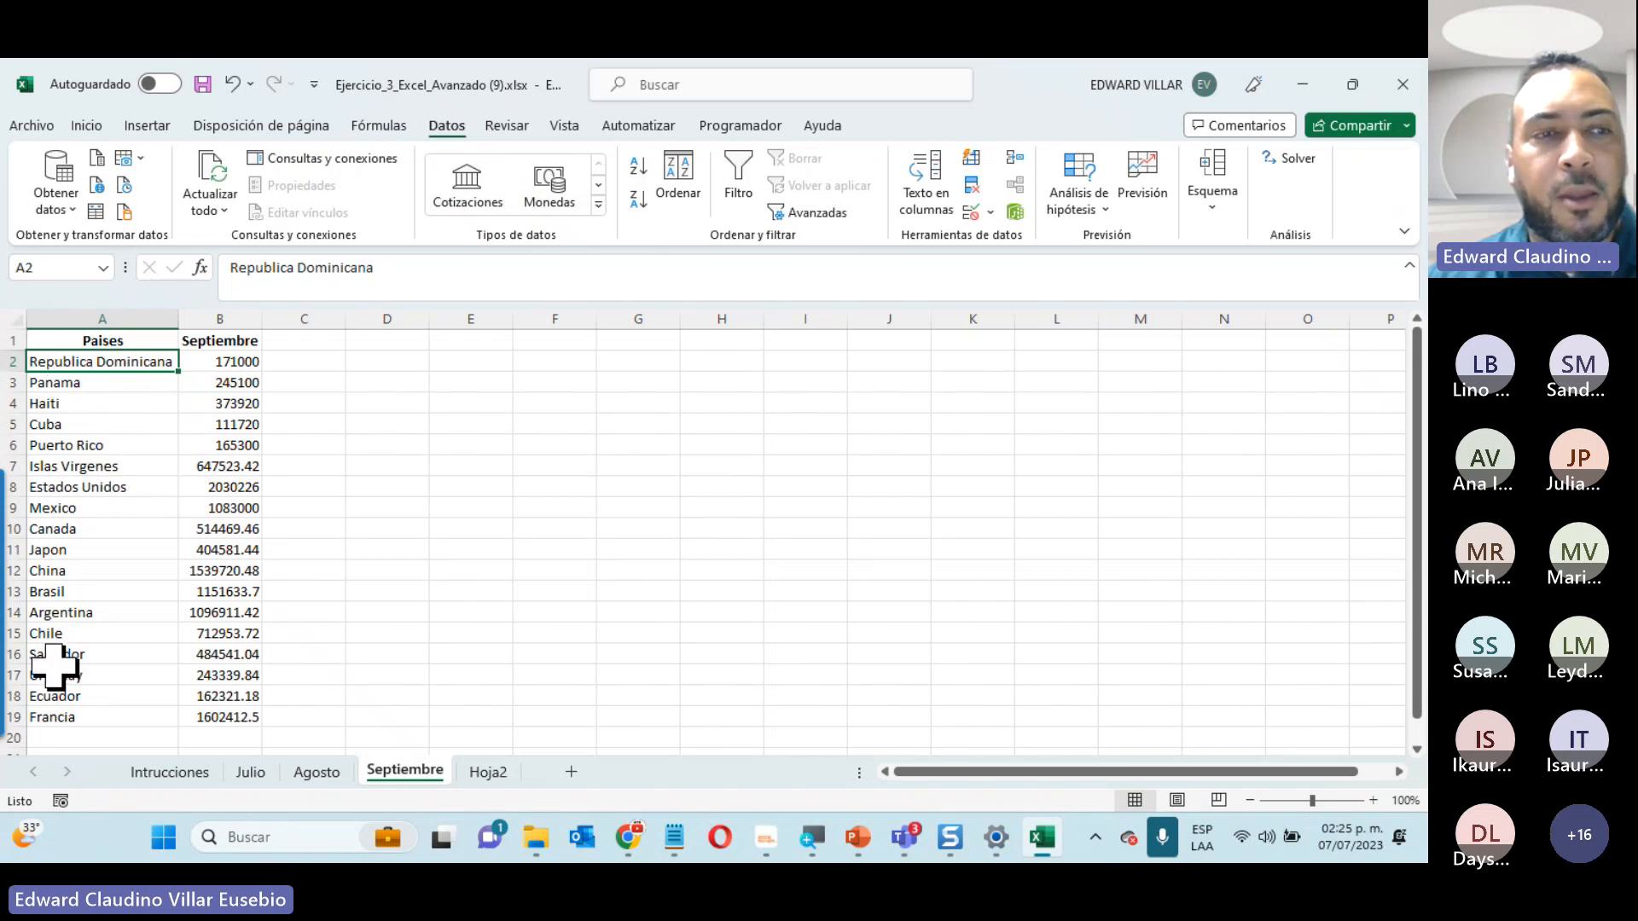
click(317, 773)
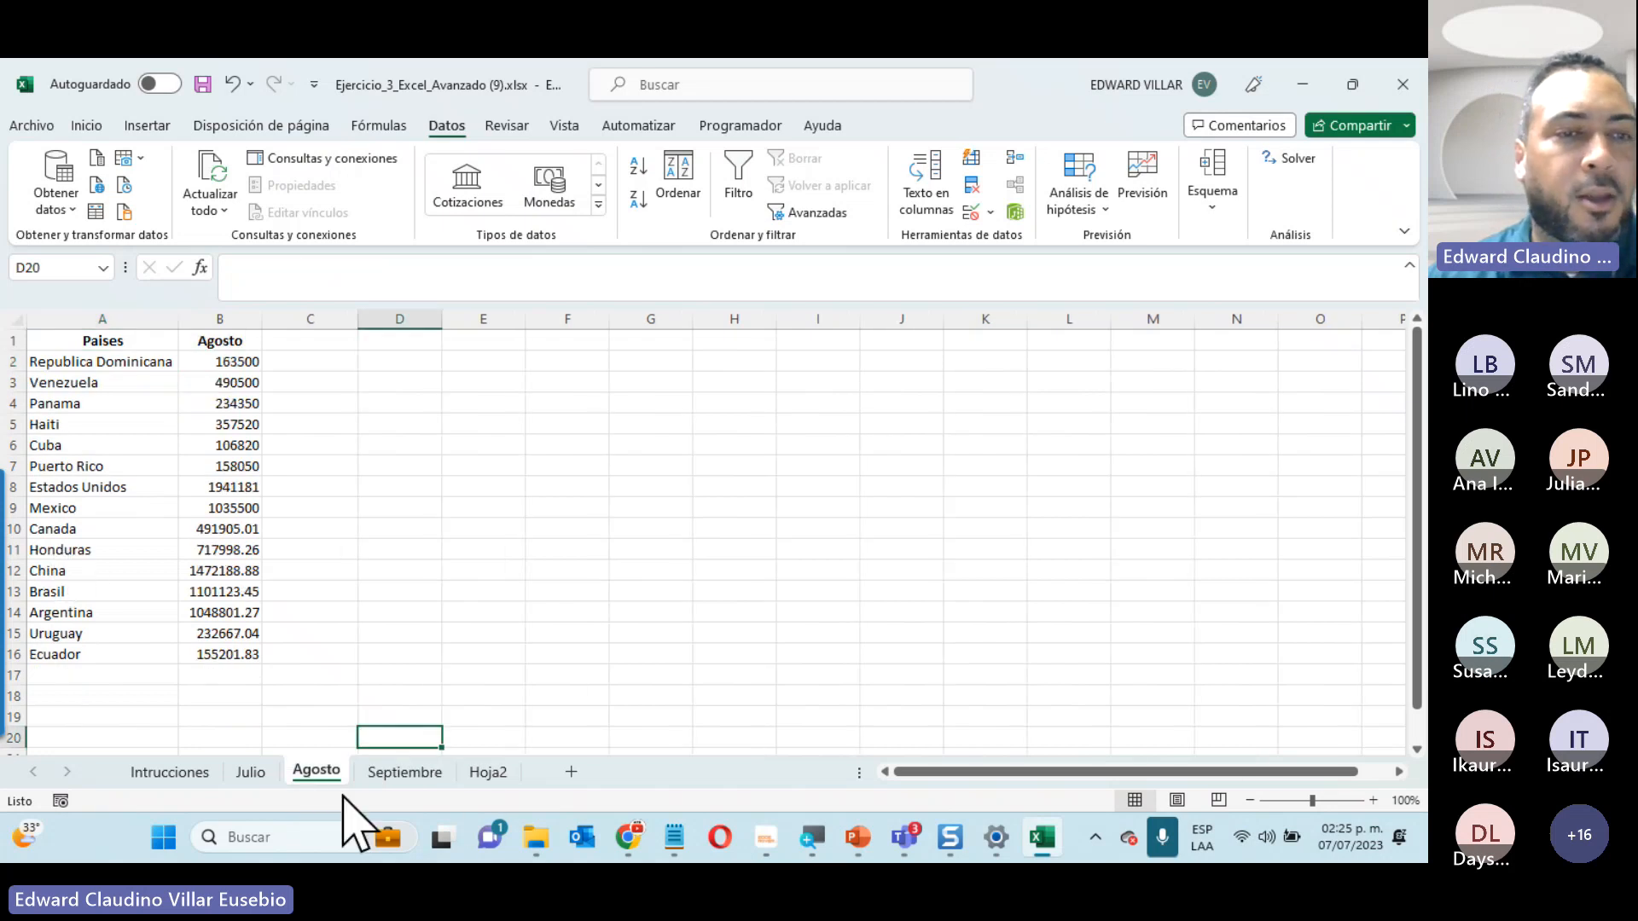
click(266, 771)
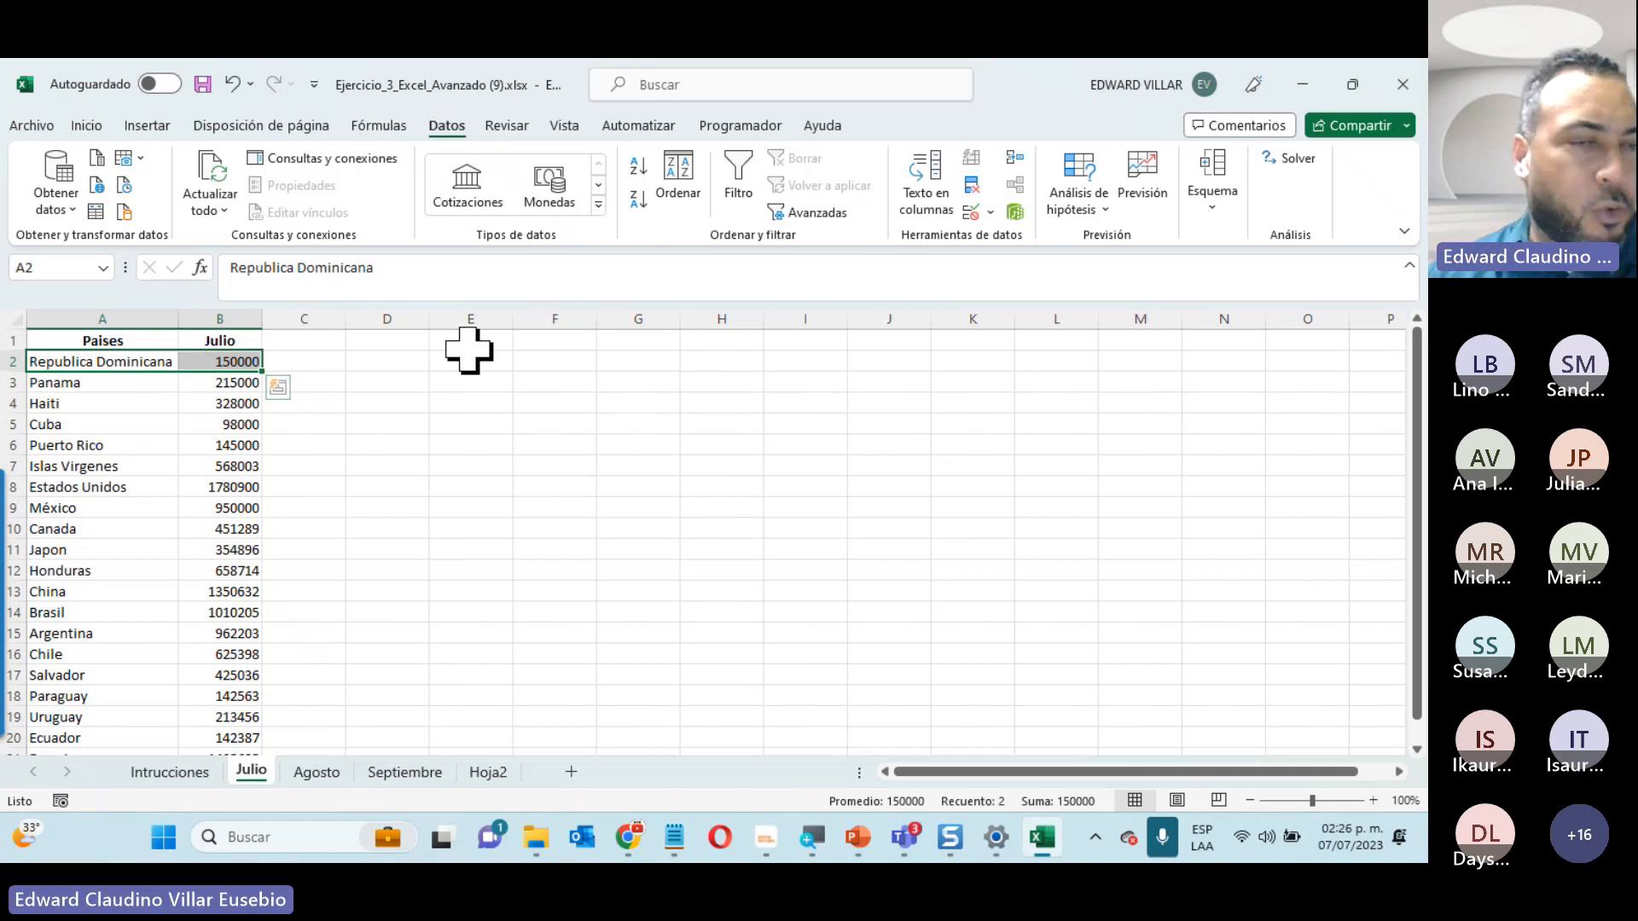
click(323, 777)
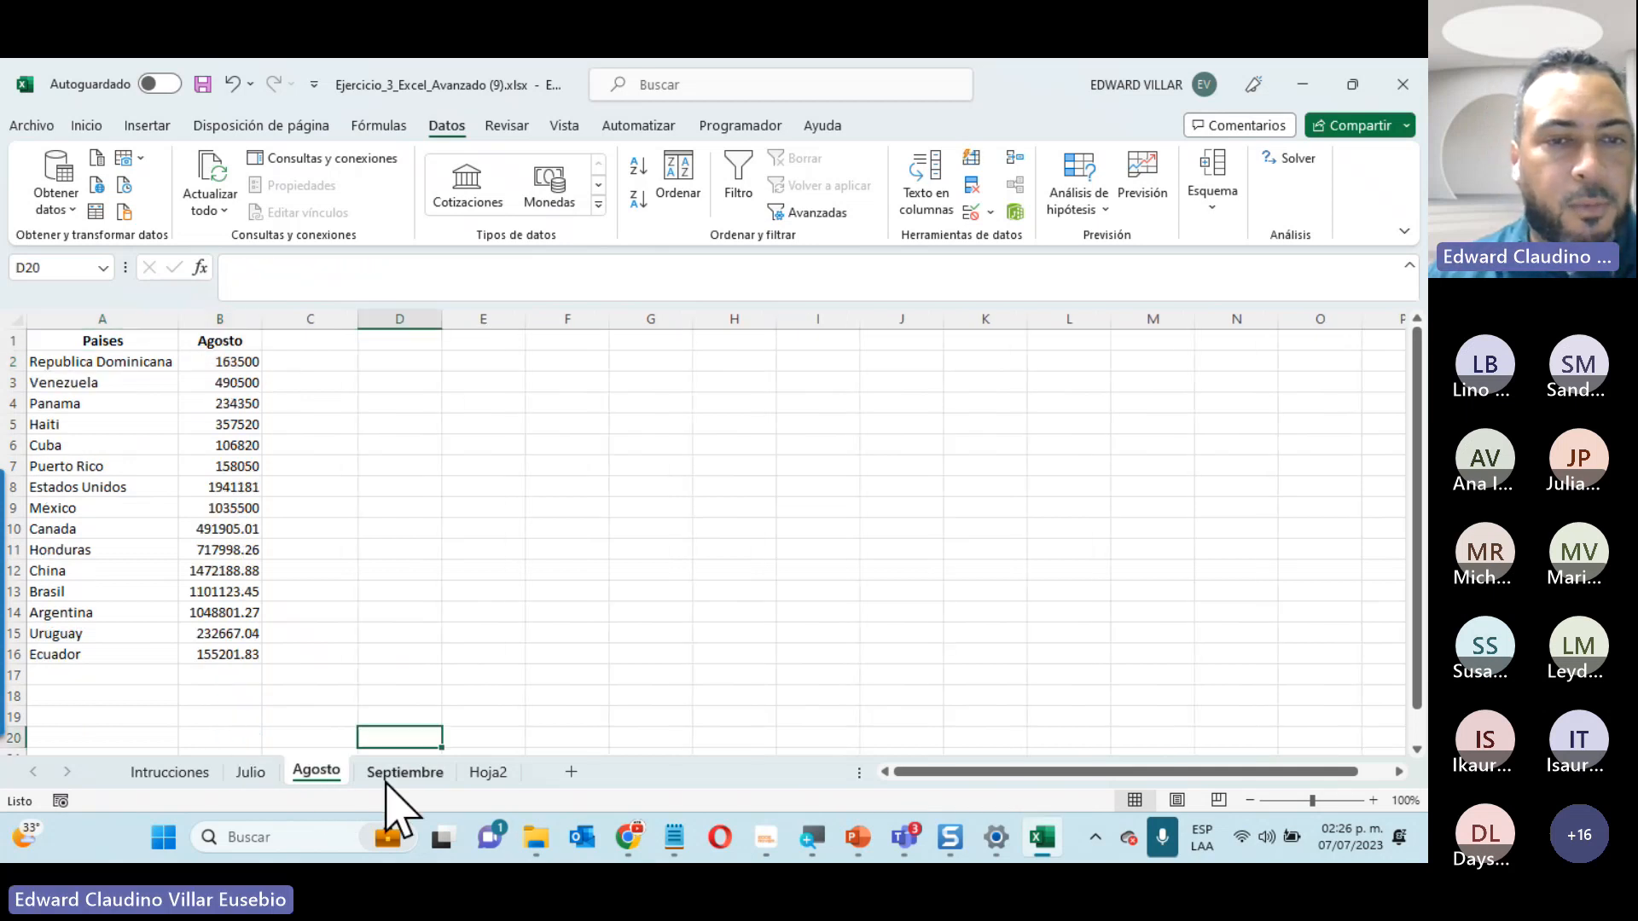
click(491, 776)
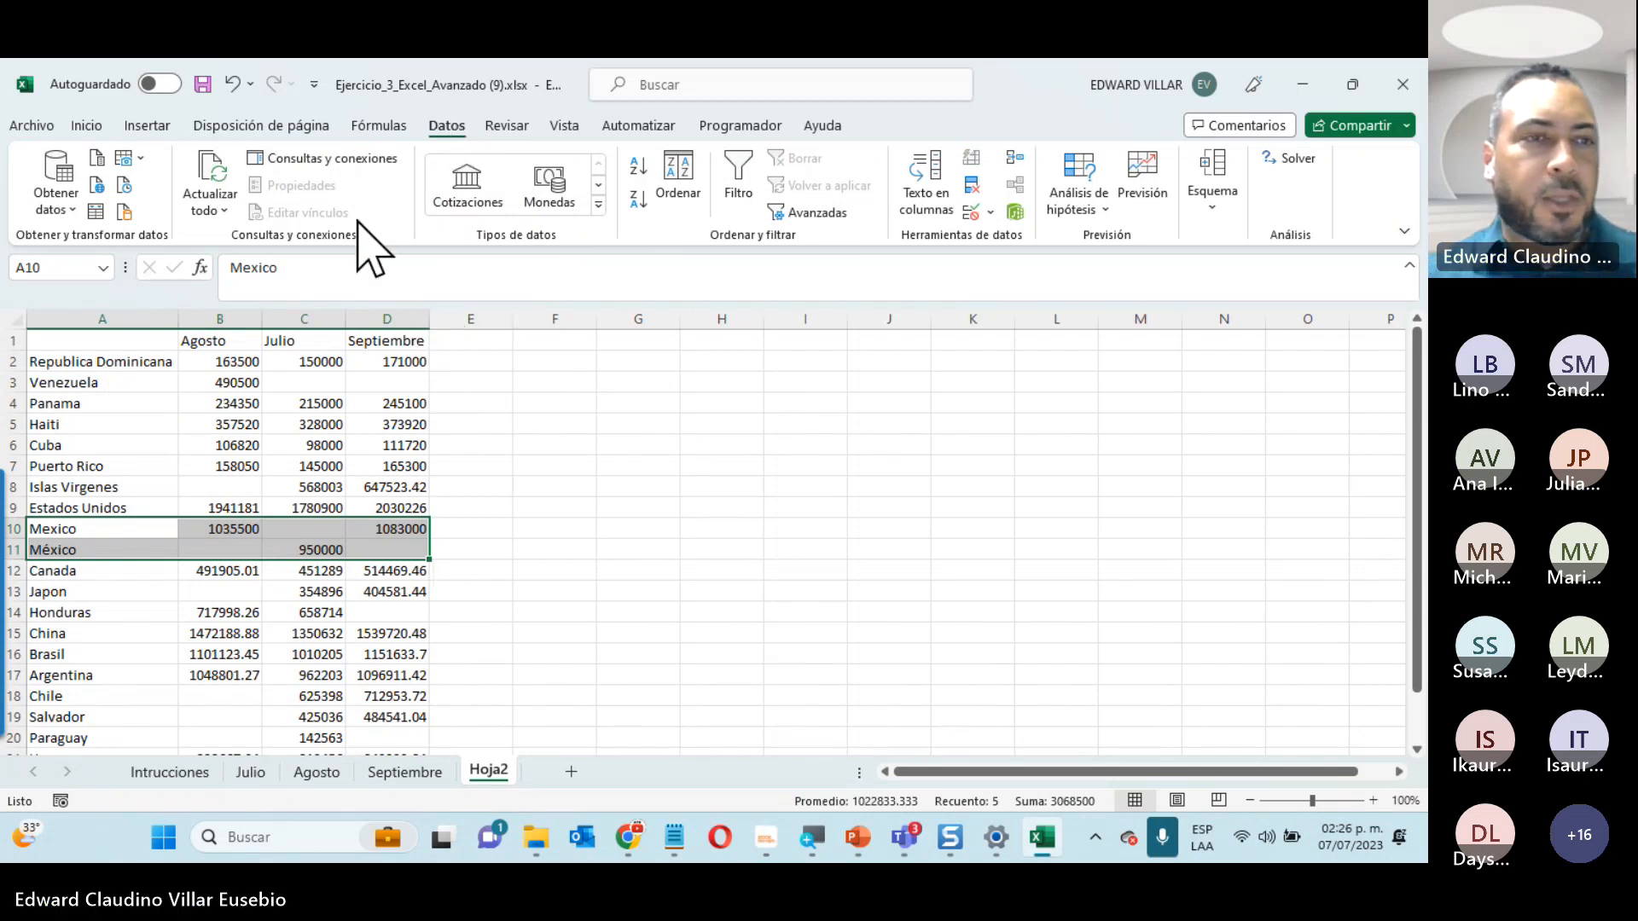
click(119, 548)
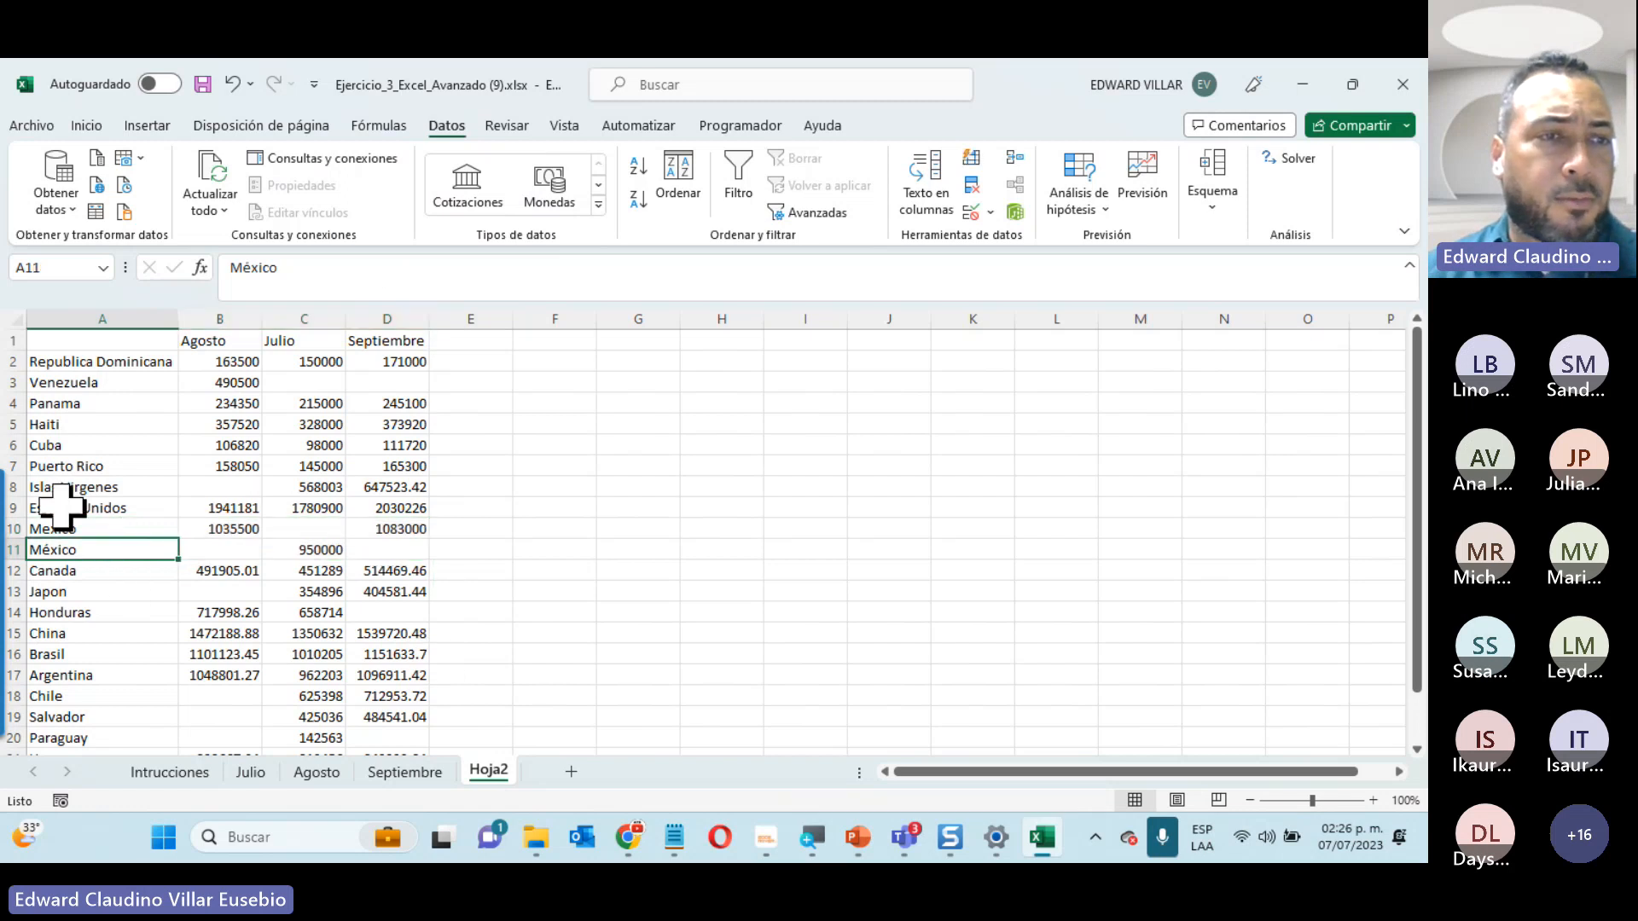
Highlight the Mexico and México rows, A10:D11, on Hoja2 and review the consolidated table down to Francia
drag(68, 530, 392, 546)
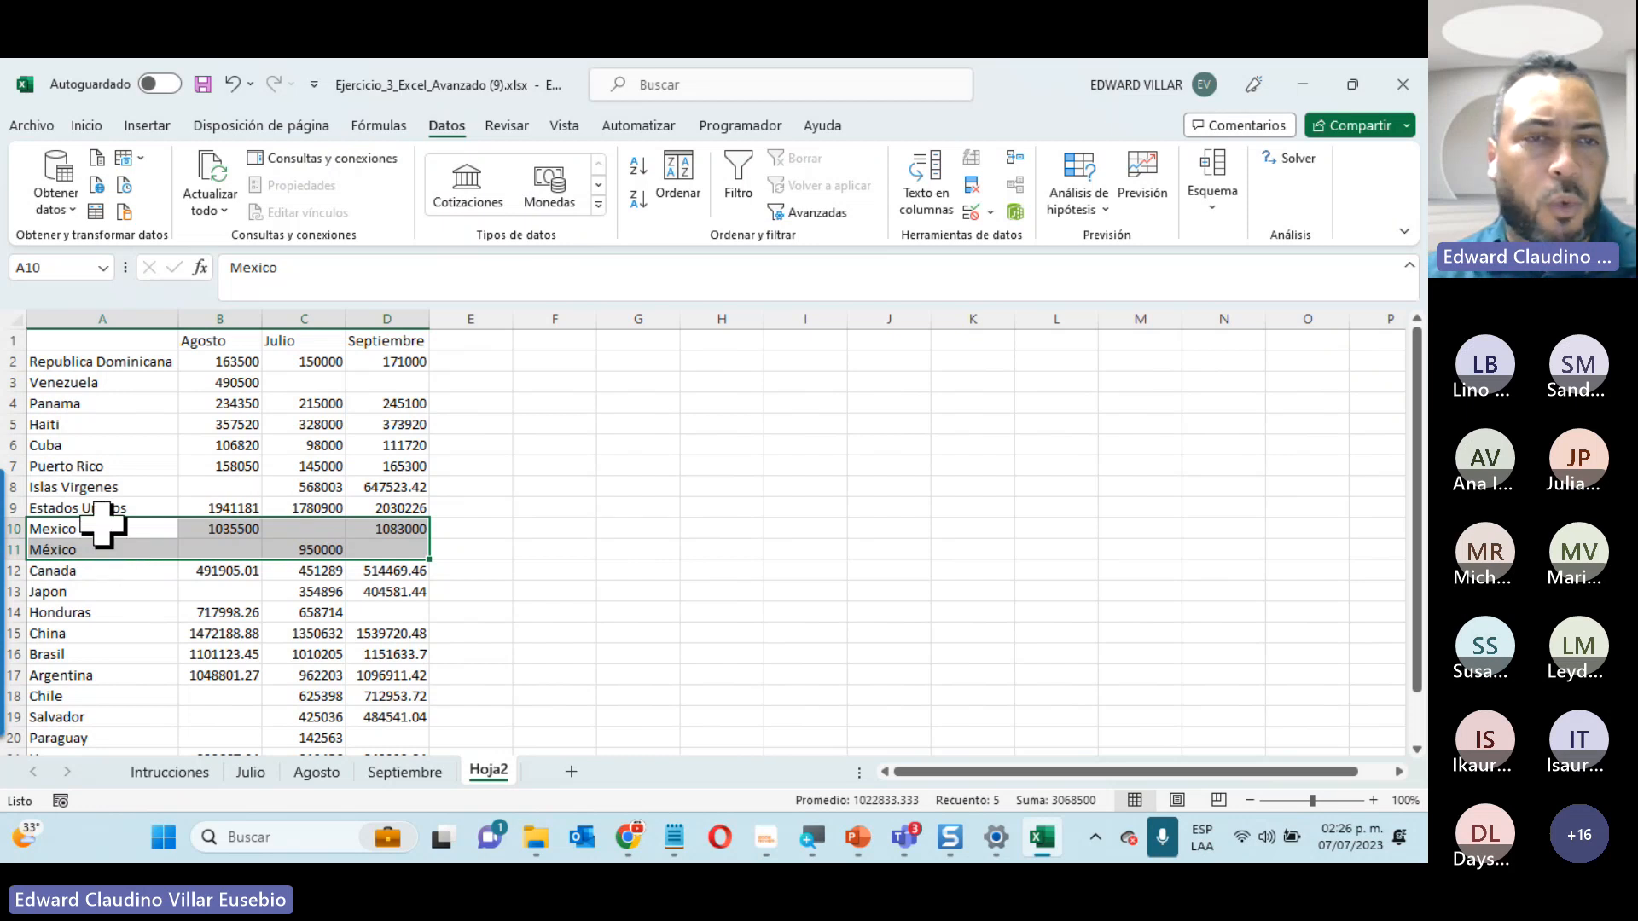
scroll(632, 537, down, 3)
scroll(651, 556, up, 2)
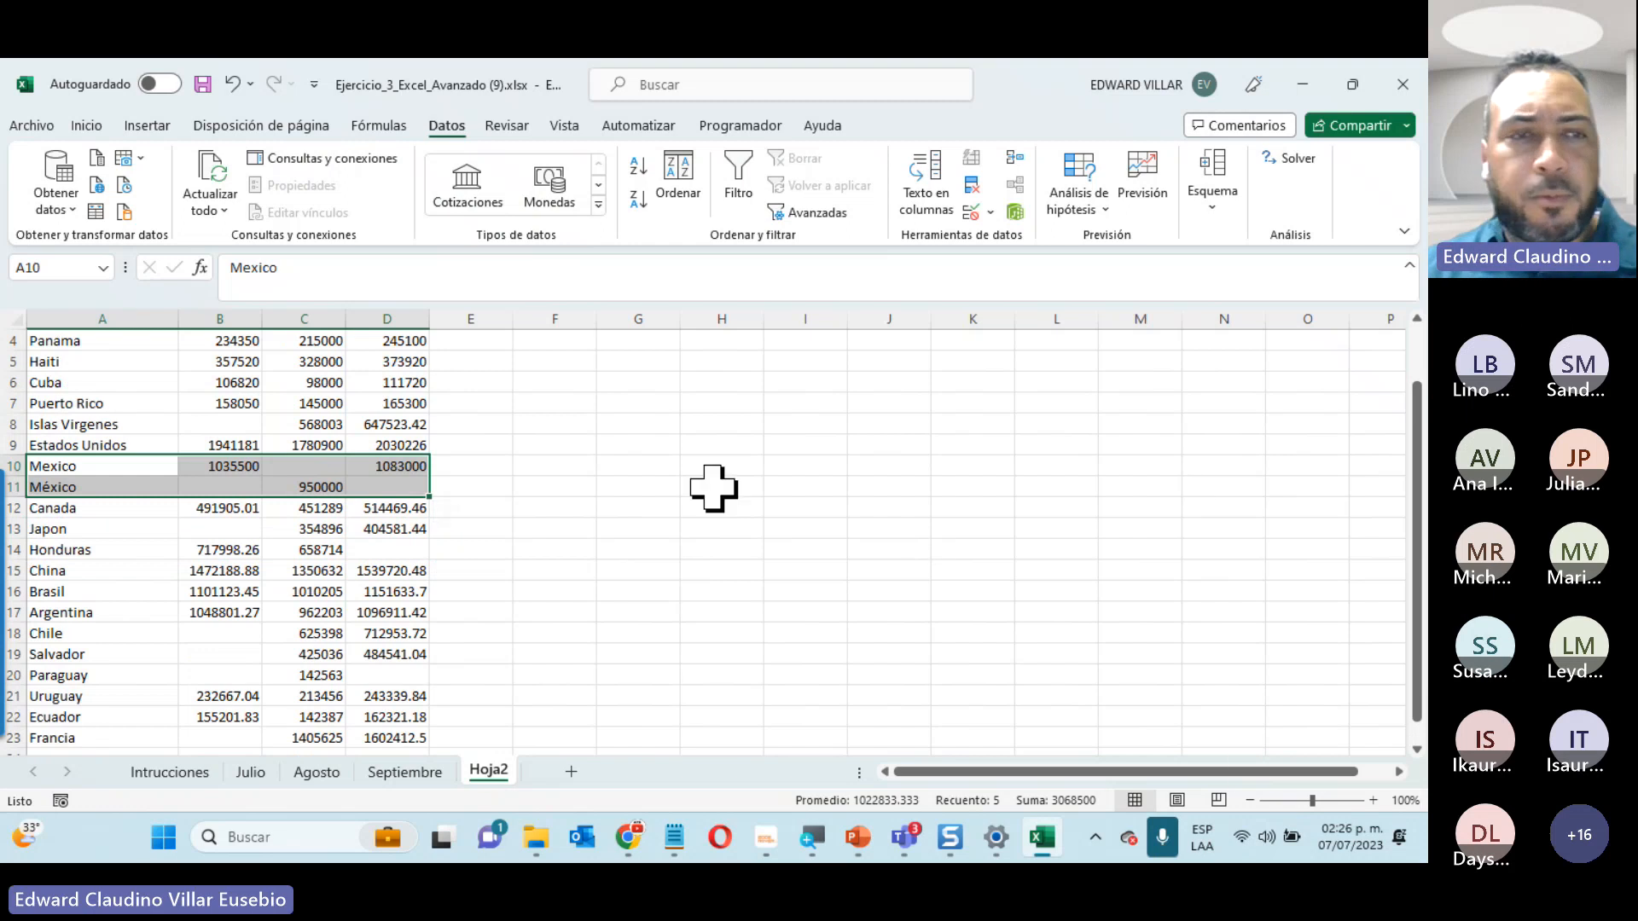
scroll(570, 482, down, 2)
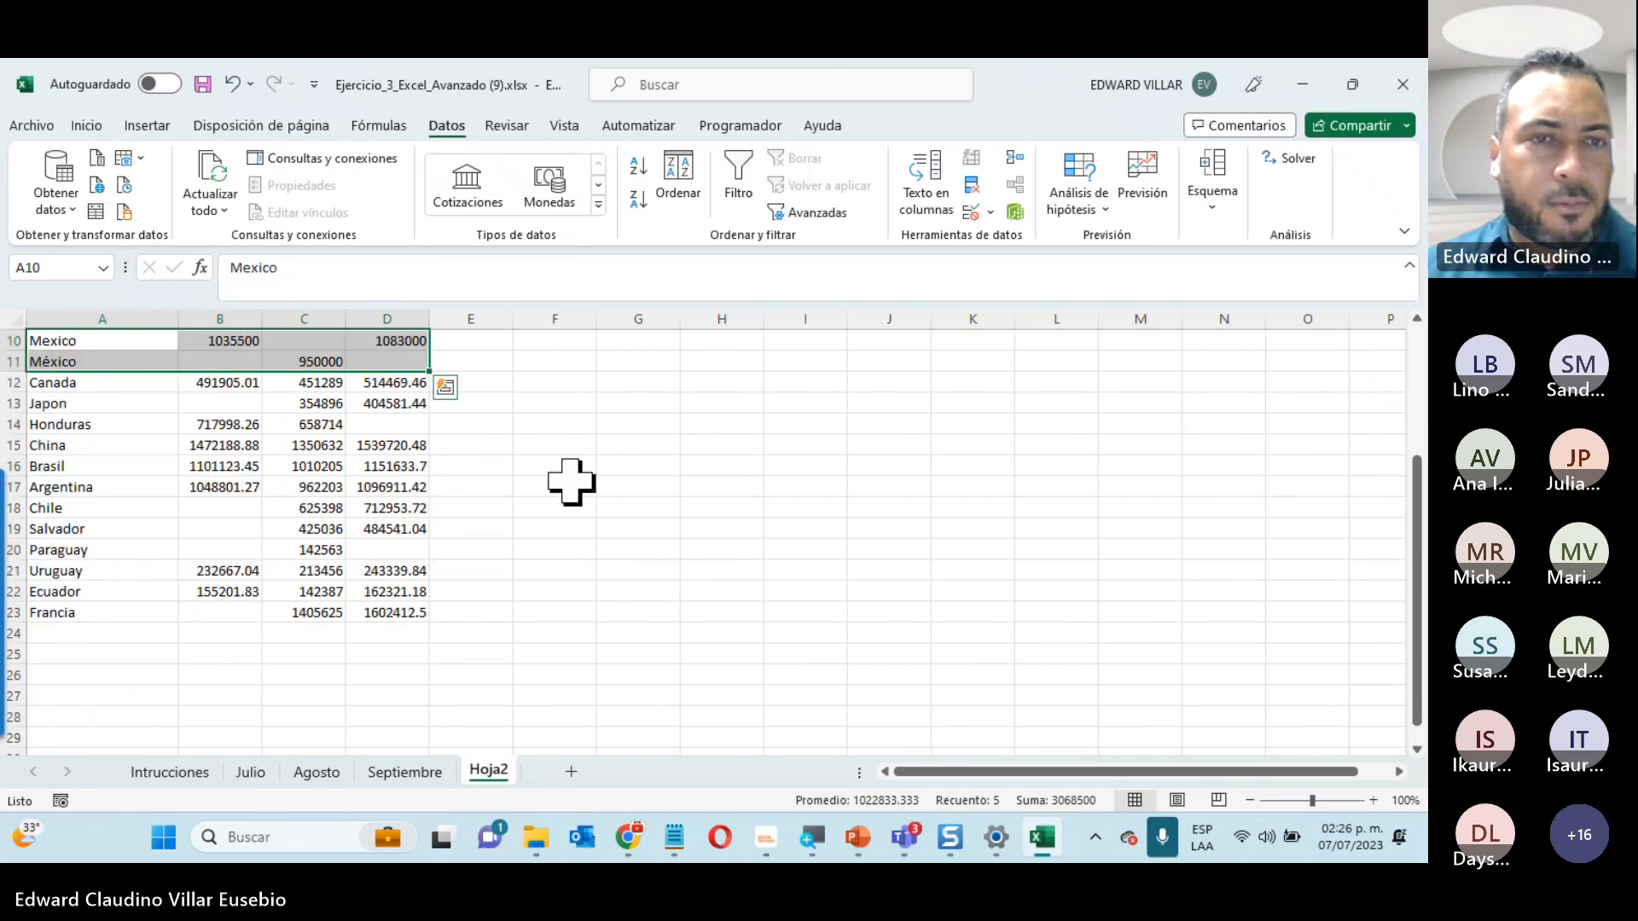
scroll(571, 482, up, 3)
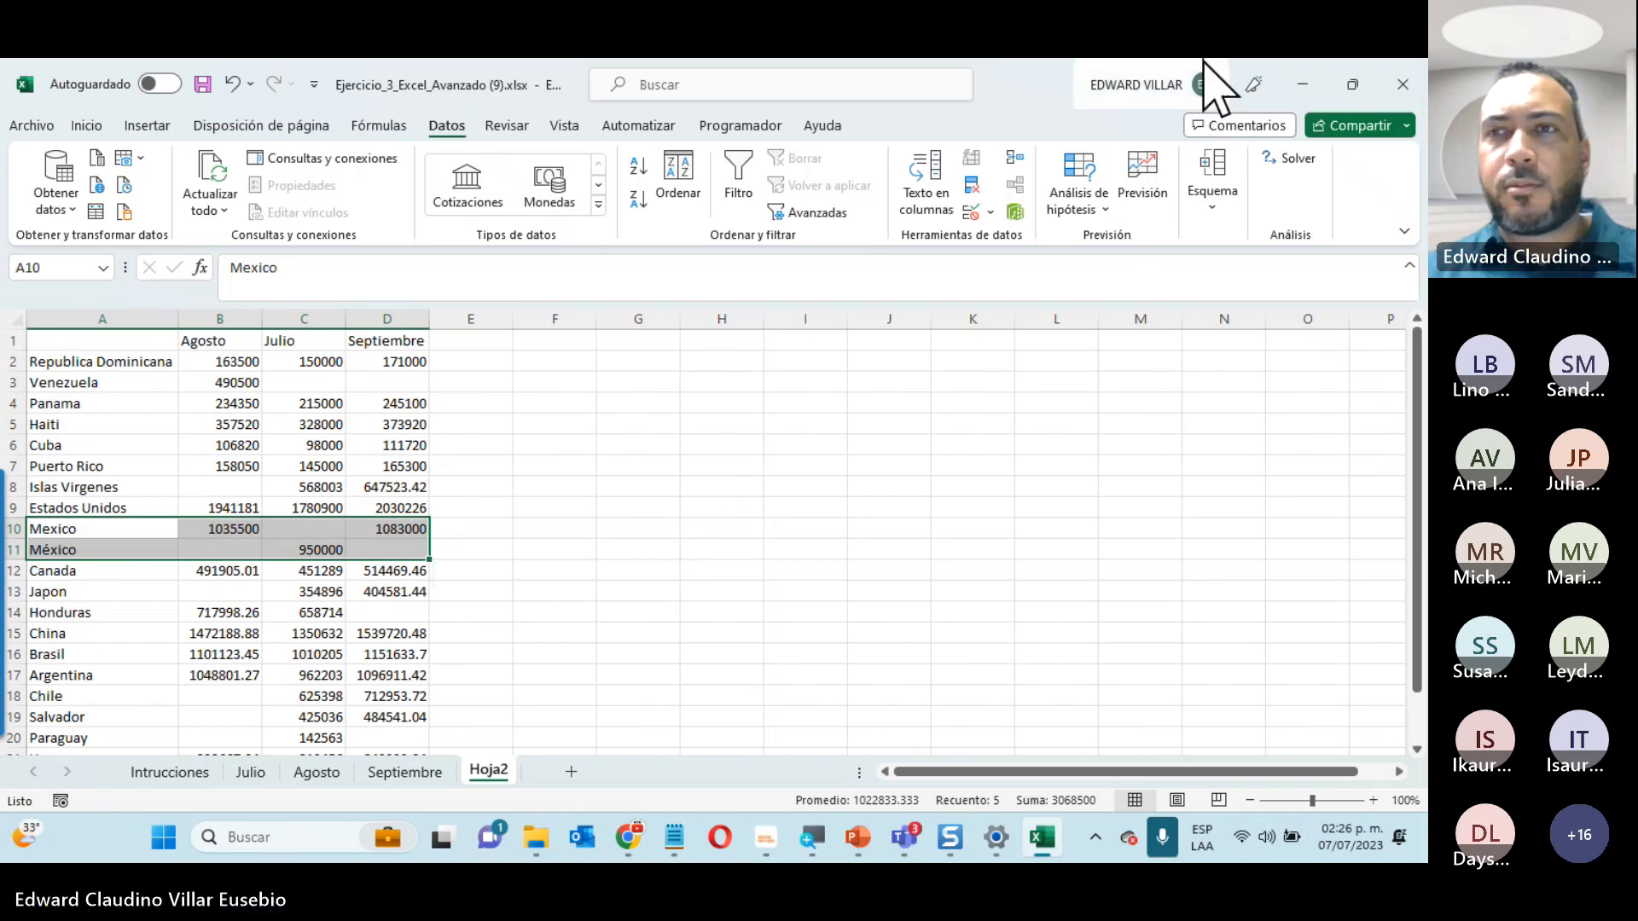
Switch to the browser, open the downloaded Ejercicio_4_Excel_Avanzado (10).xlsx and read its instructions
click(1305, 86)
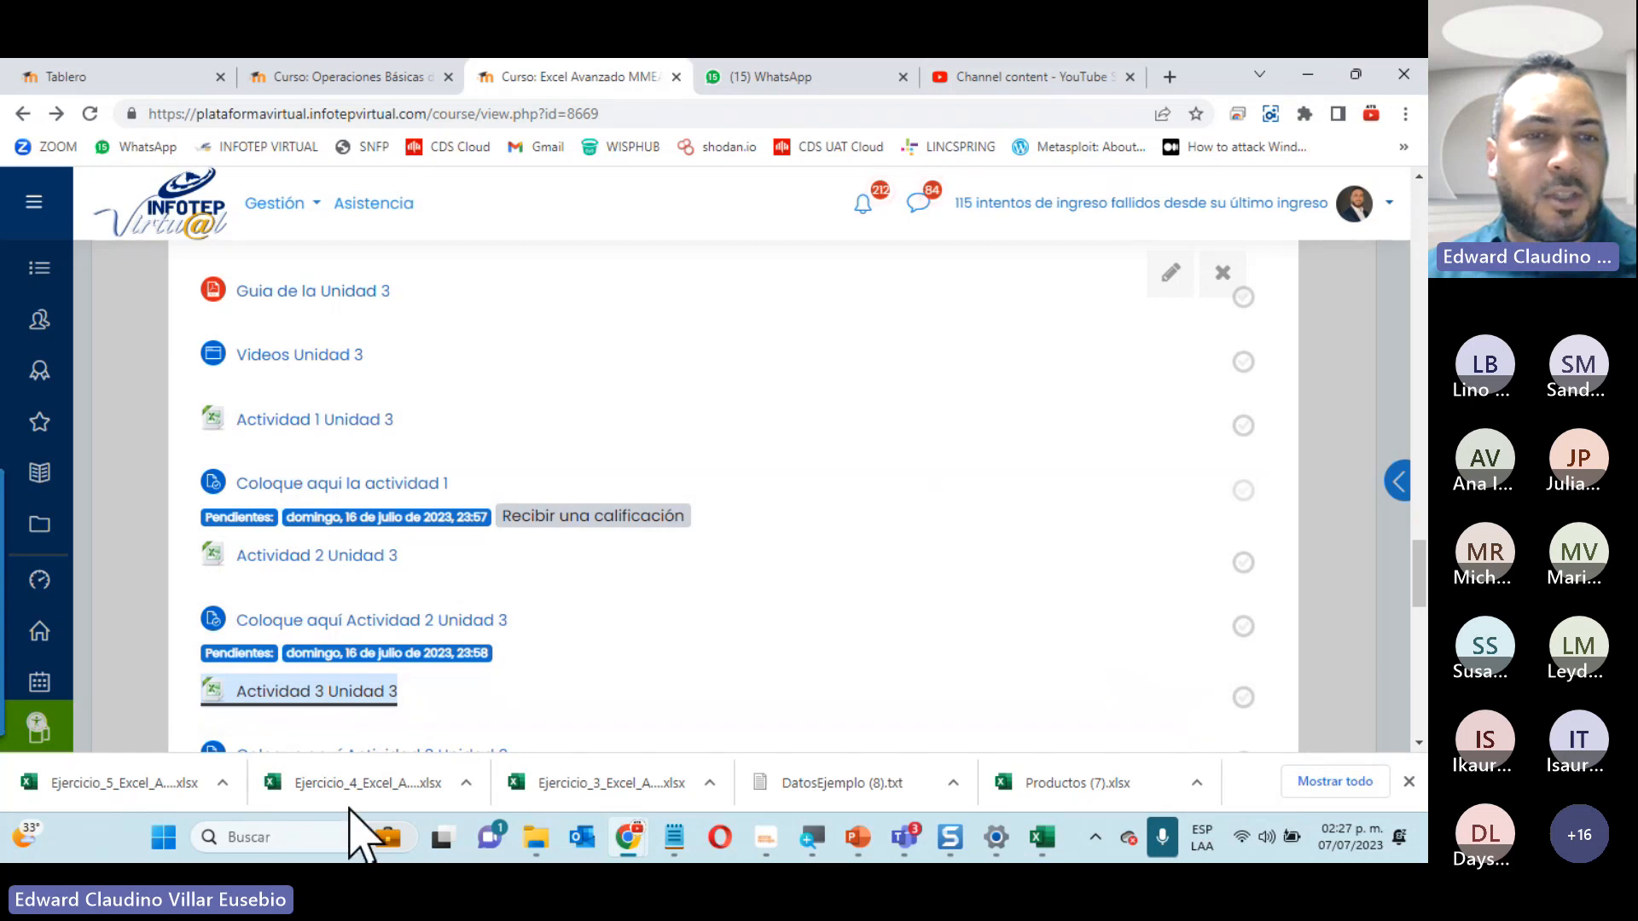
click(388, 784)
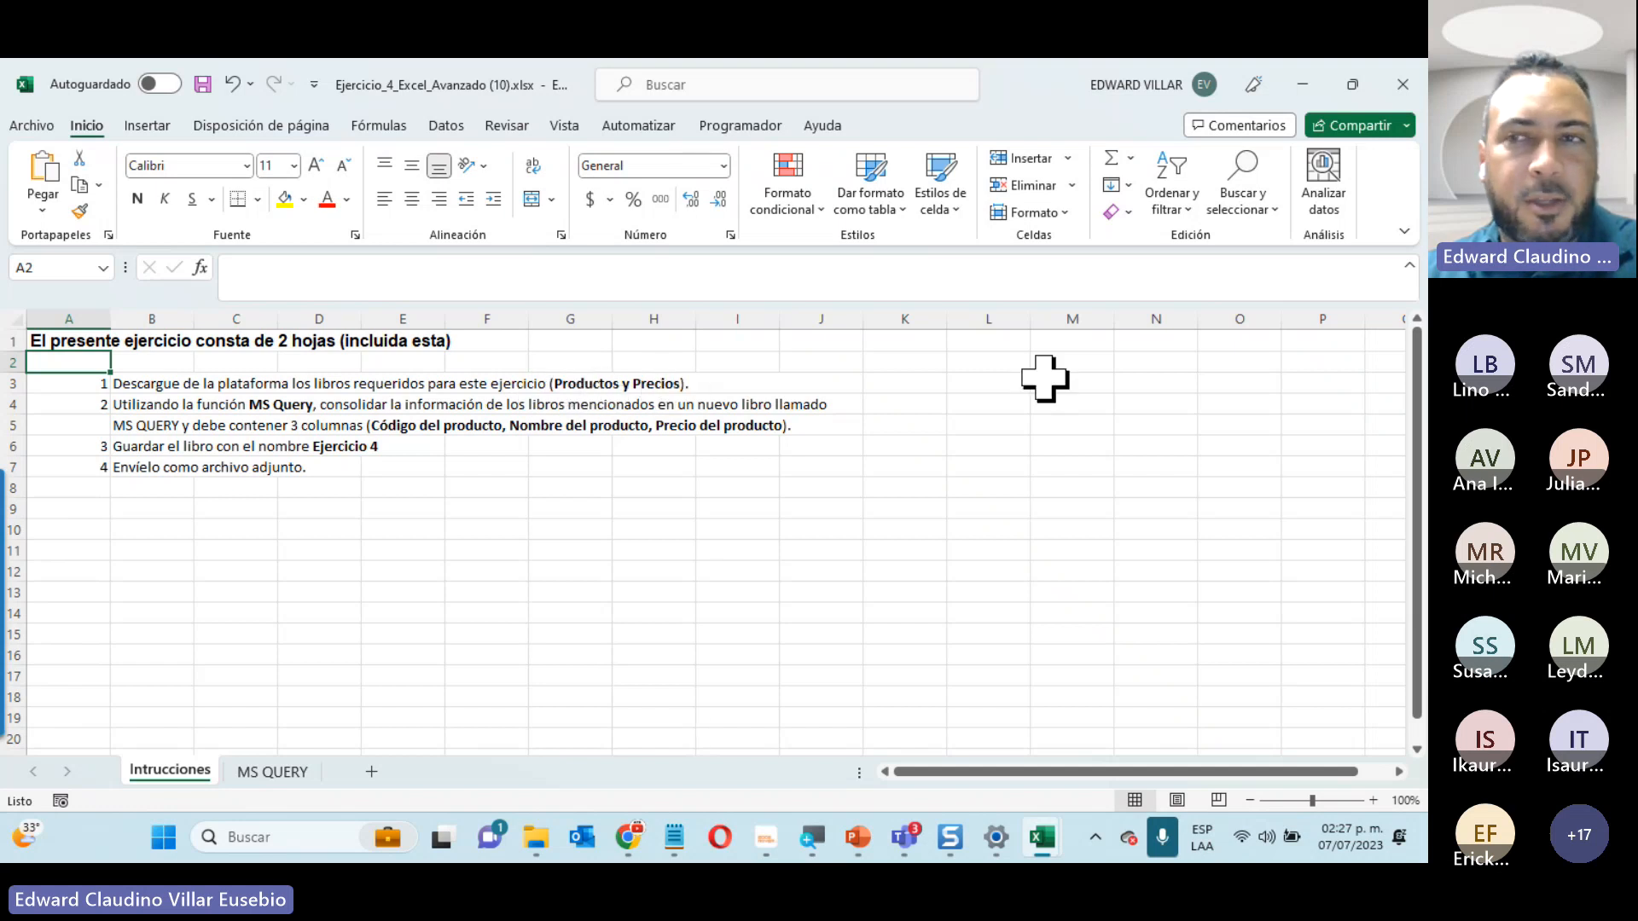
click(1301, 84)
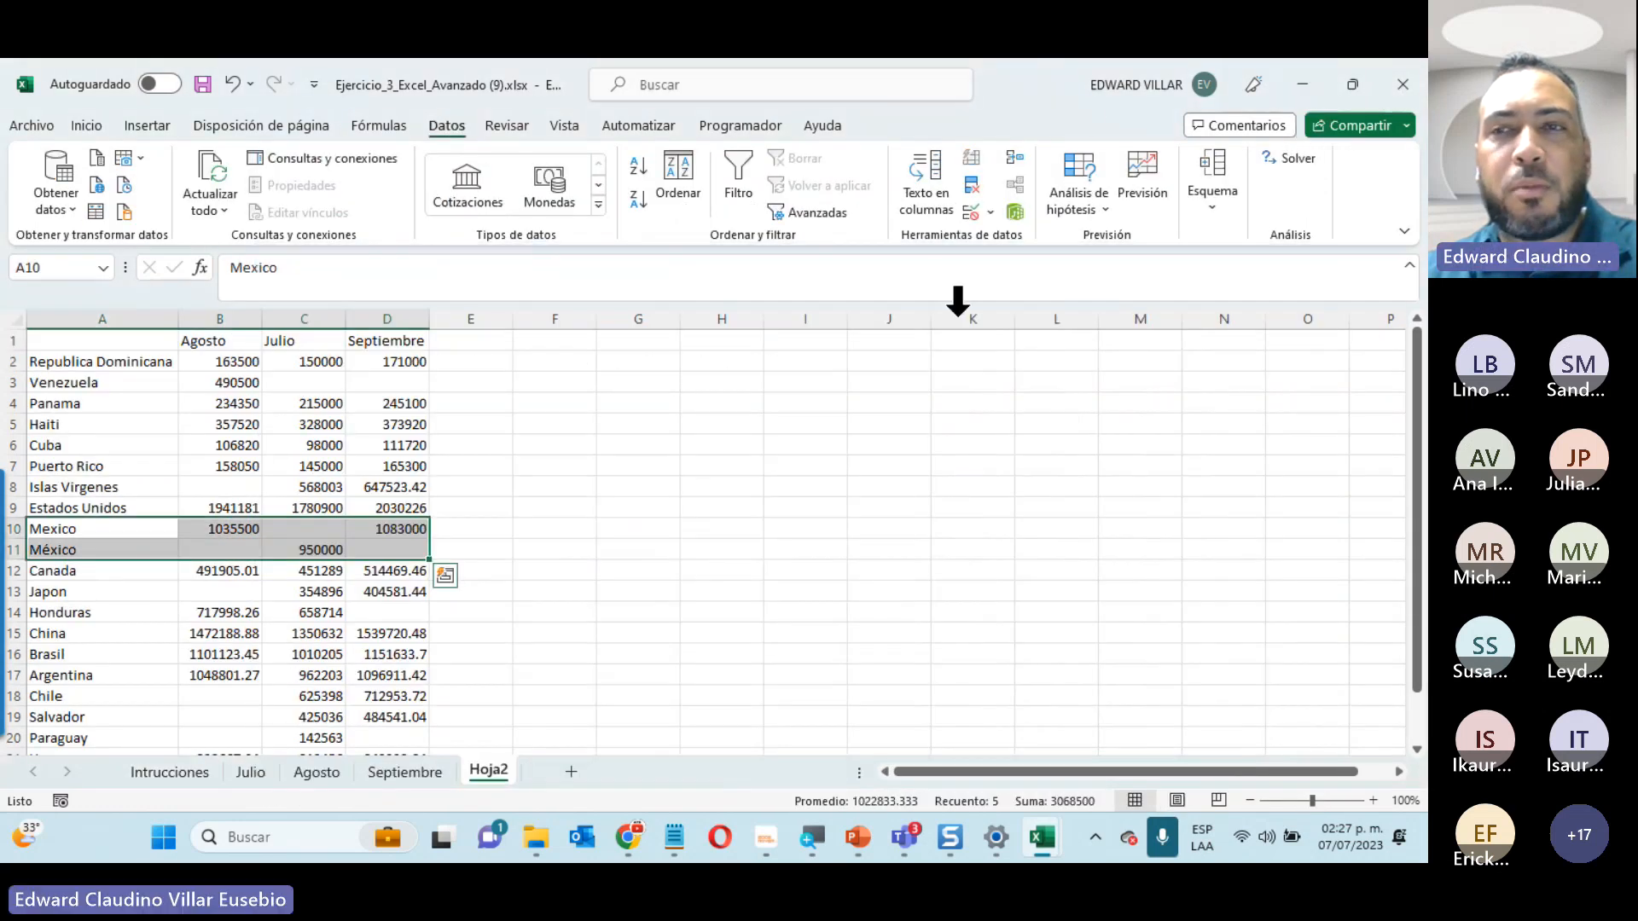
Switch to the Descargas folder in File Explorer and refresh its file list
click(1312, 83)
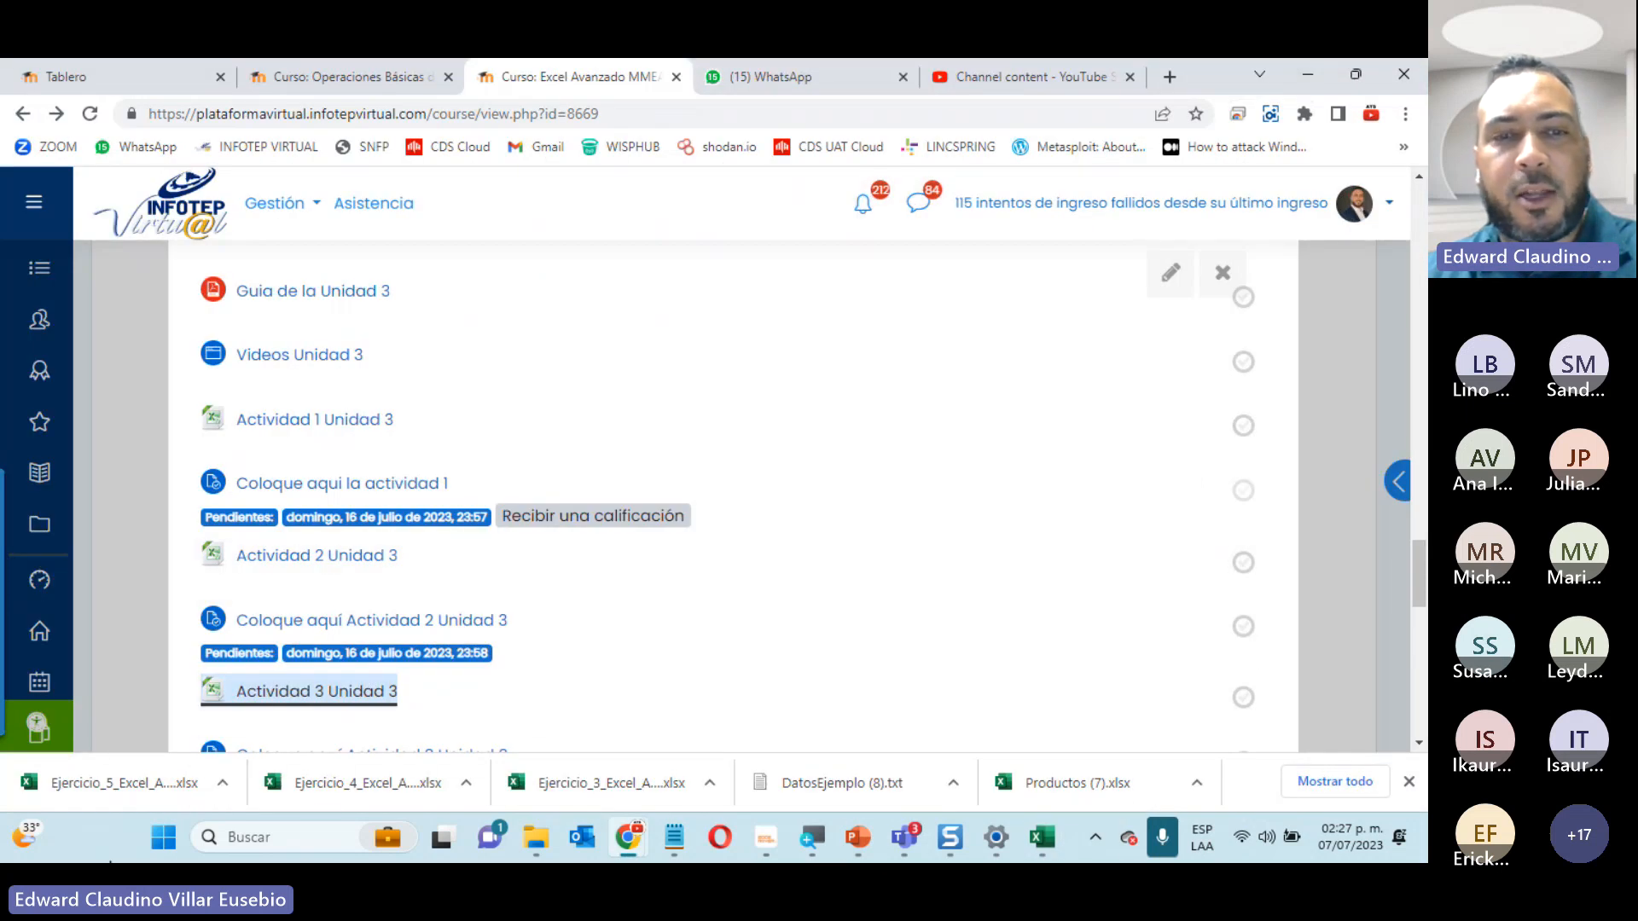
click(536, 838)
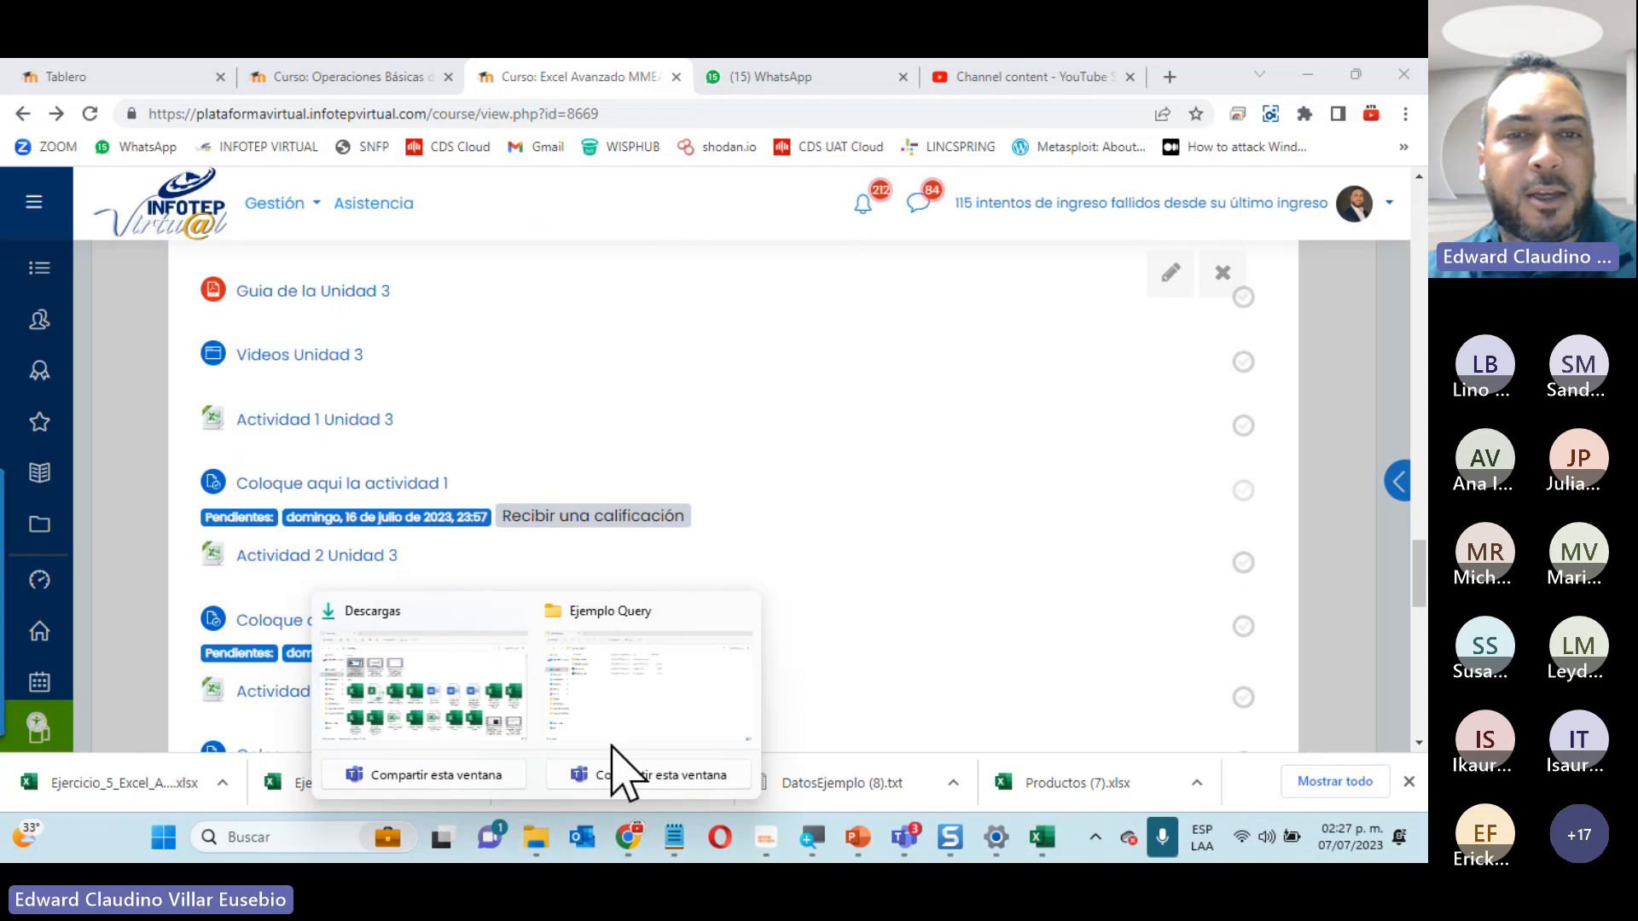
click(440, 669)
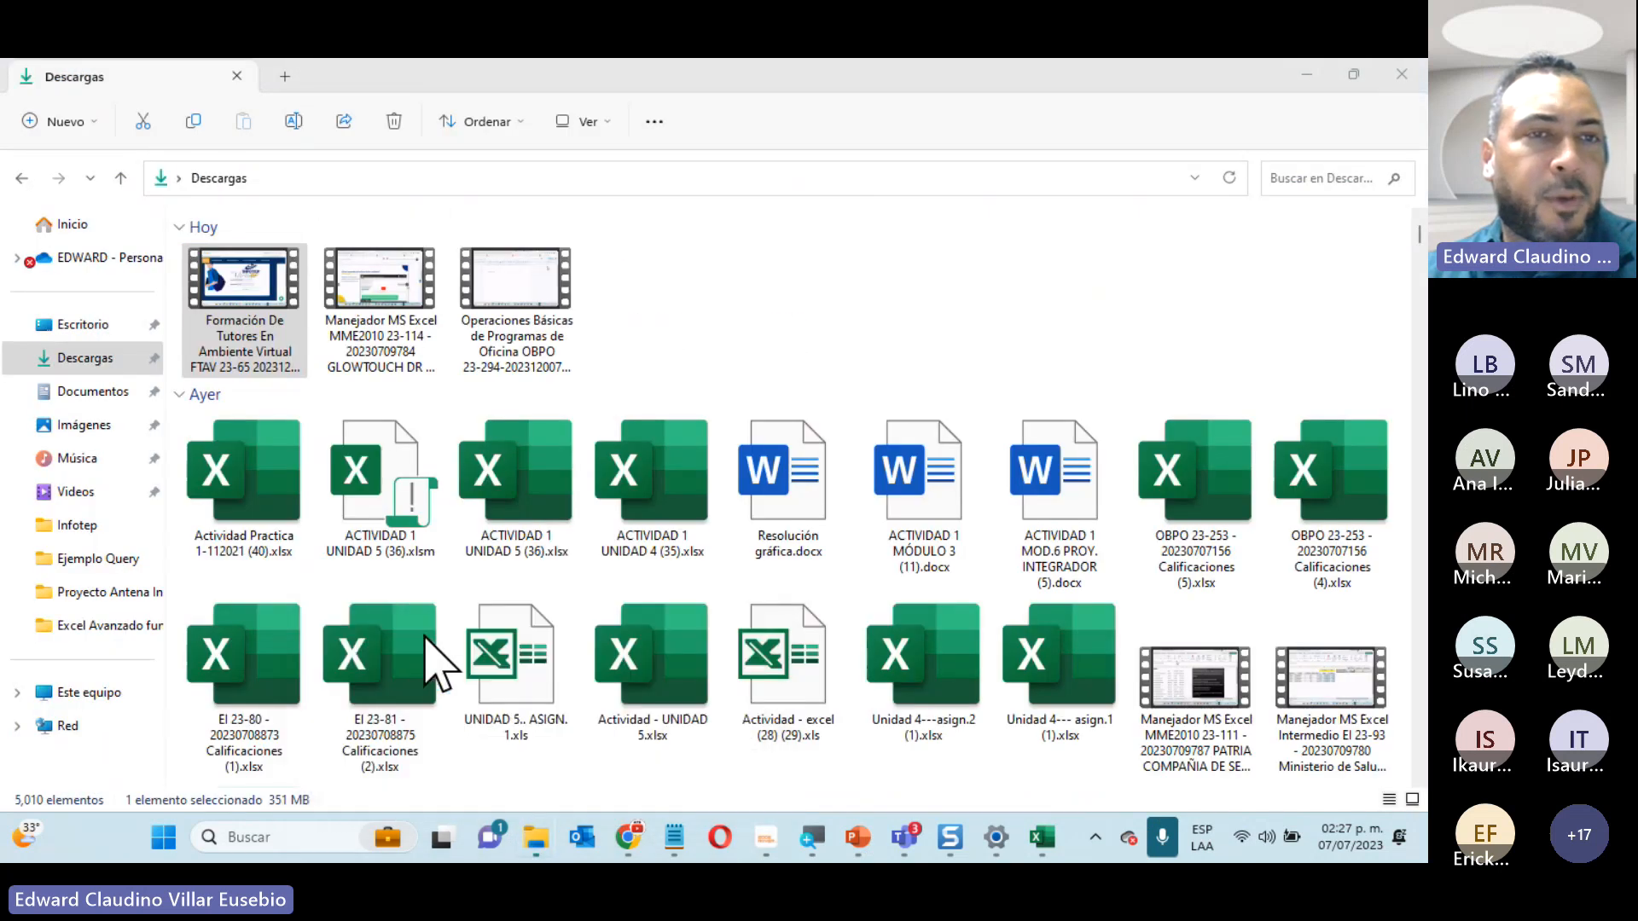
click(1228, 178)
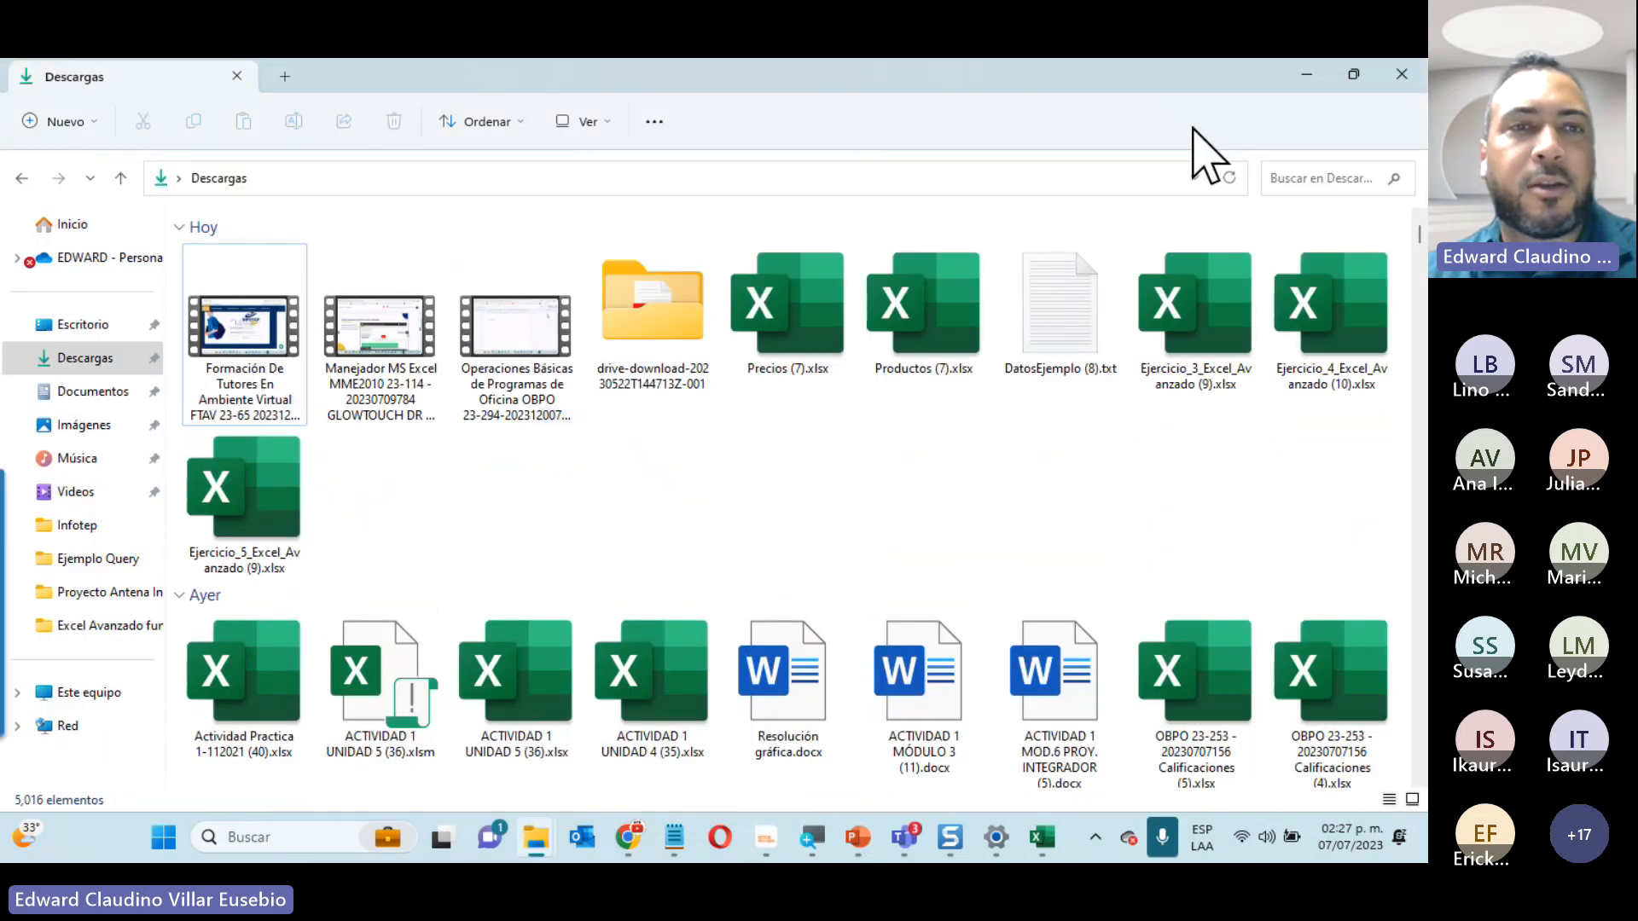
click(1228, 177)
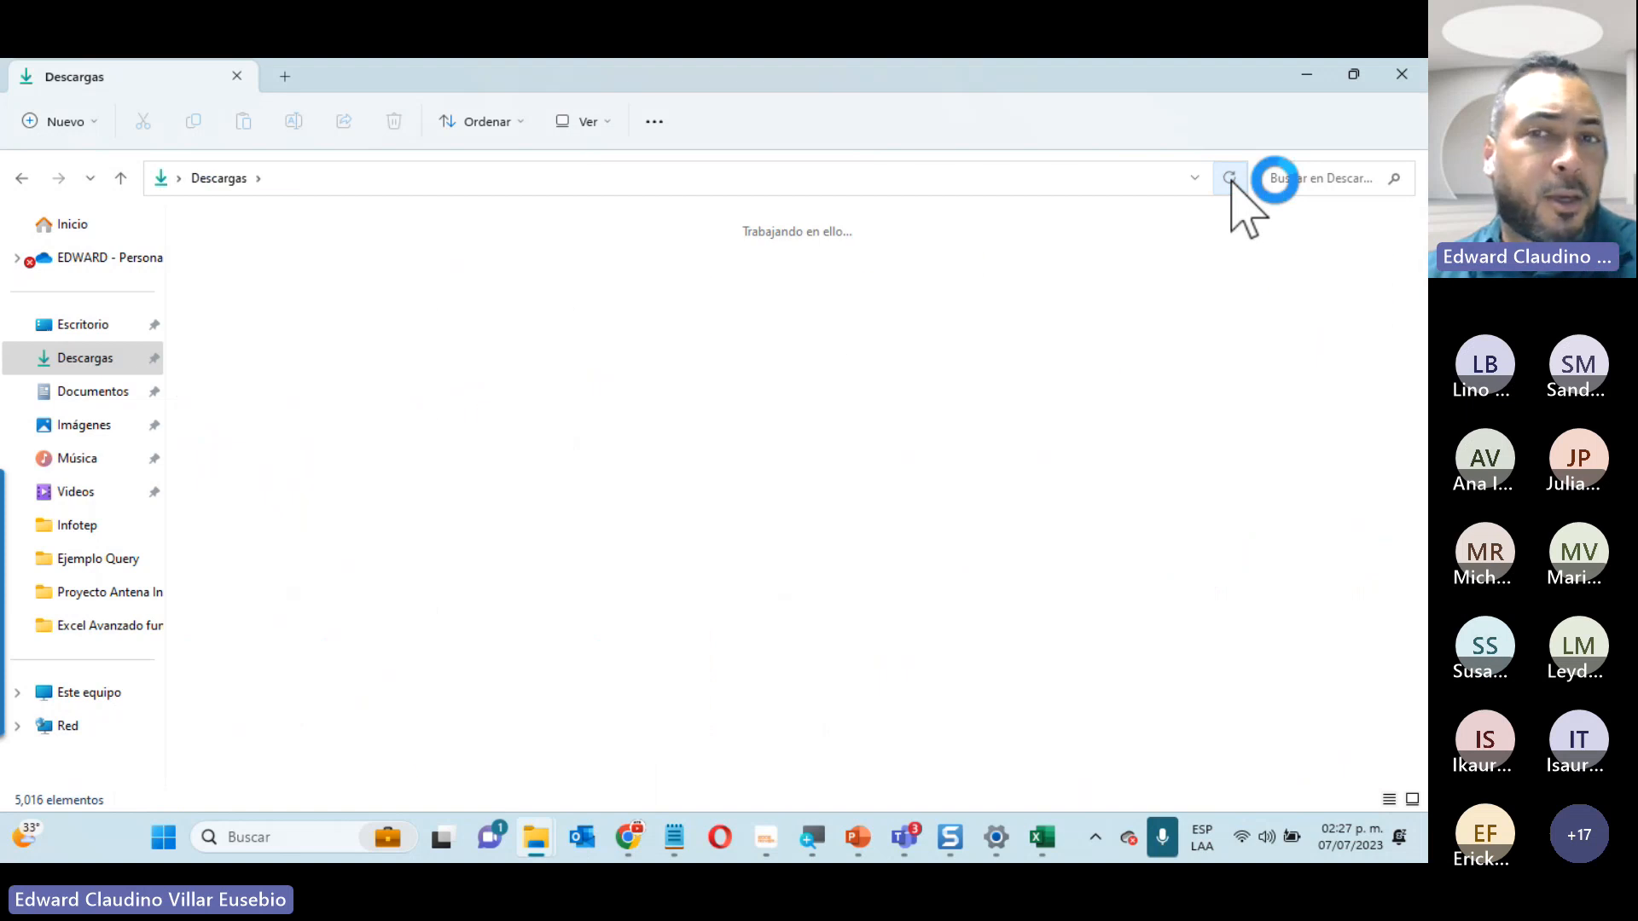
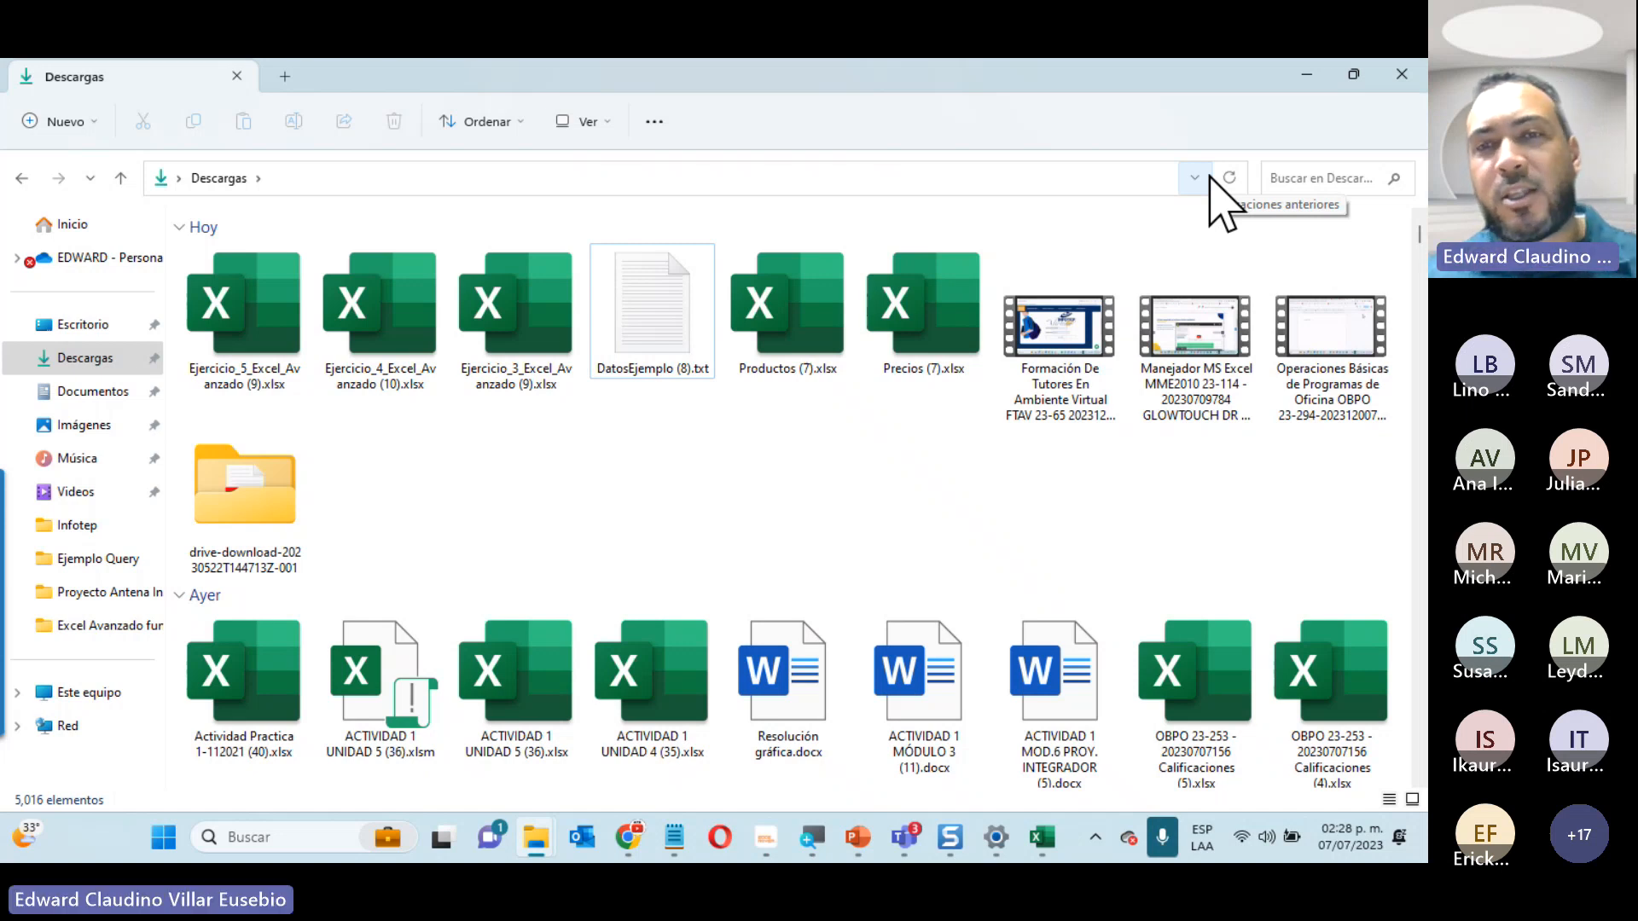
Open Productos (7).xlsx and highlight the ID Productos column from A1 to A16
double_click(806, 336)
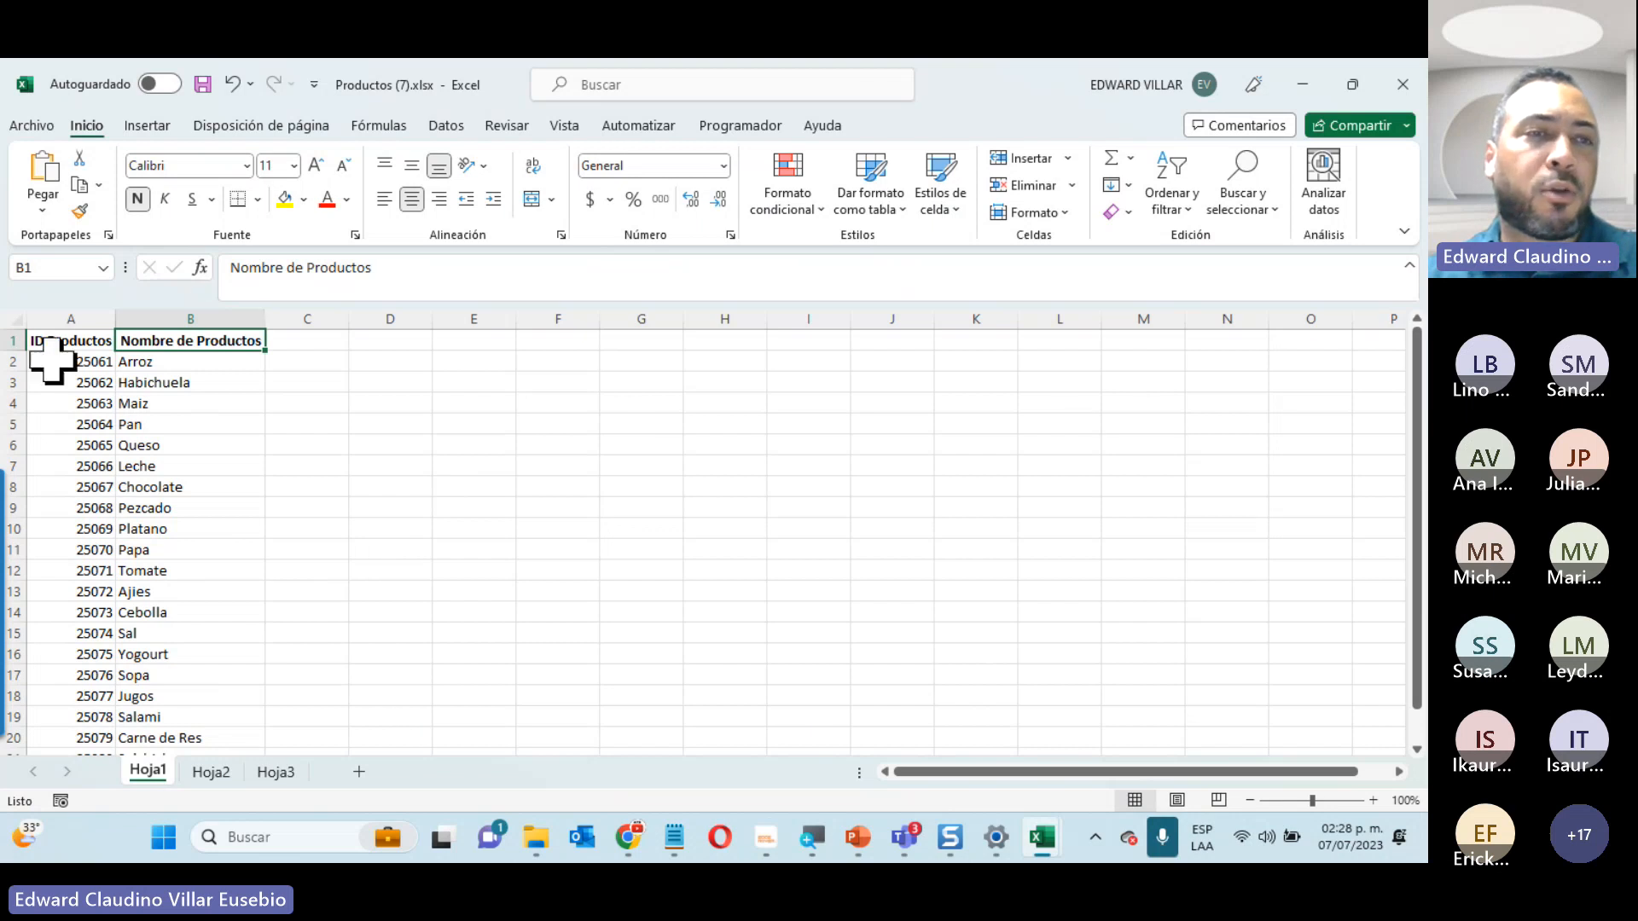
drag(66, 340, 39, 653)
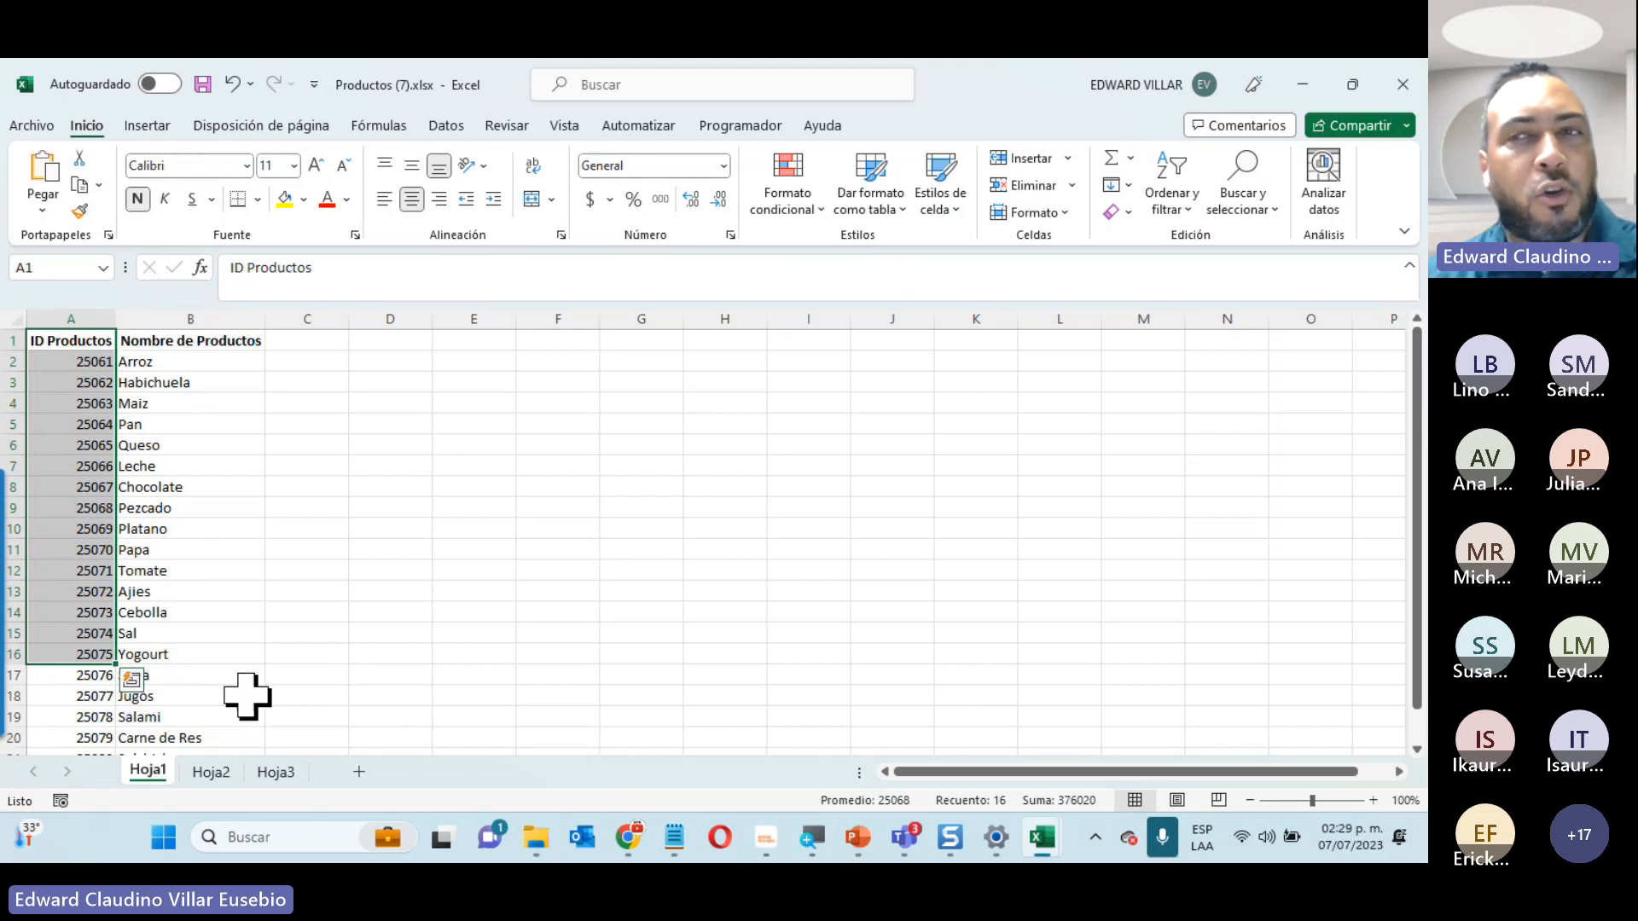
click(1300, 84)
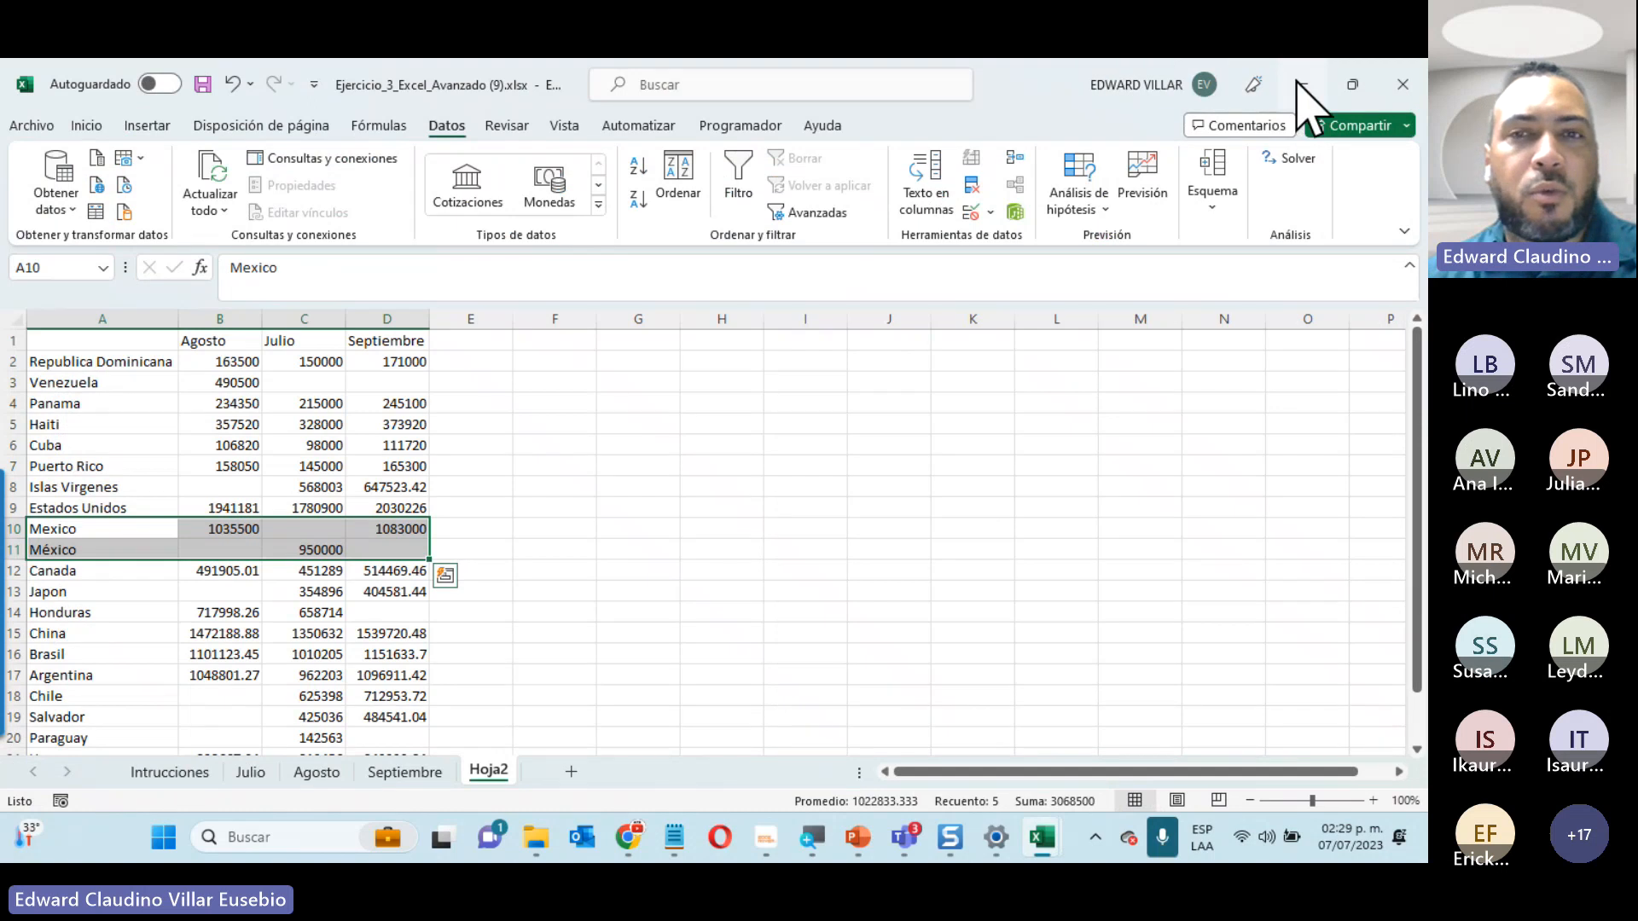
Open Precios (7).xlsx from Descargas and highlight its ID Productos and Precios columns
click(1300, 85)
click(914, 327)
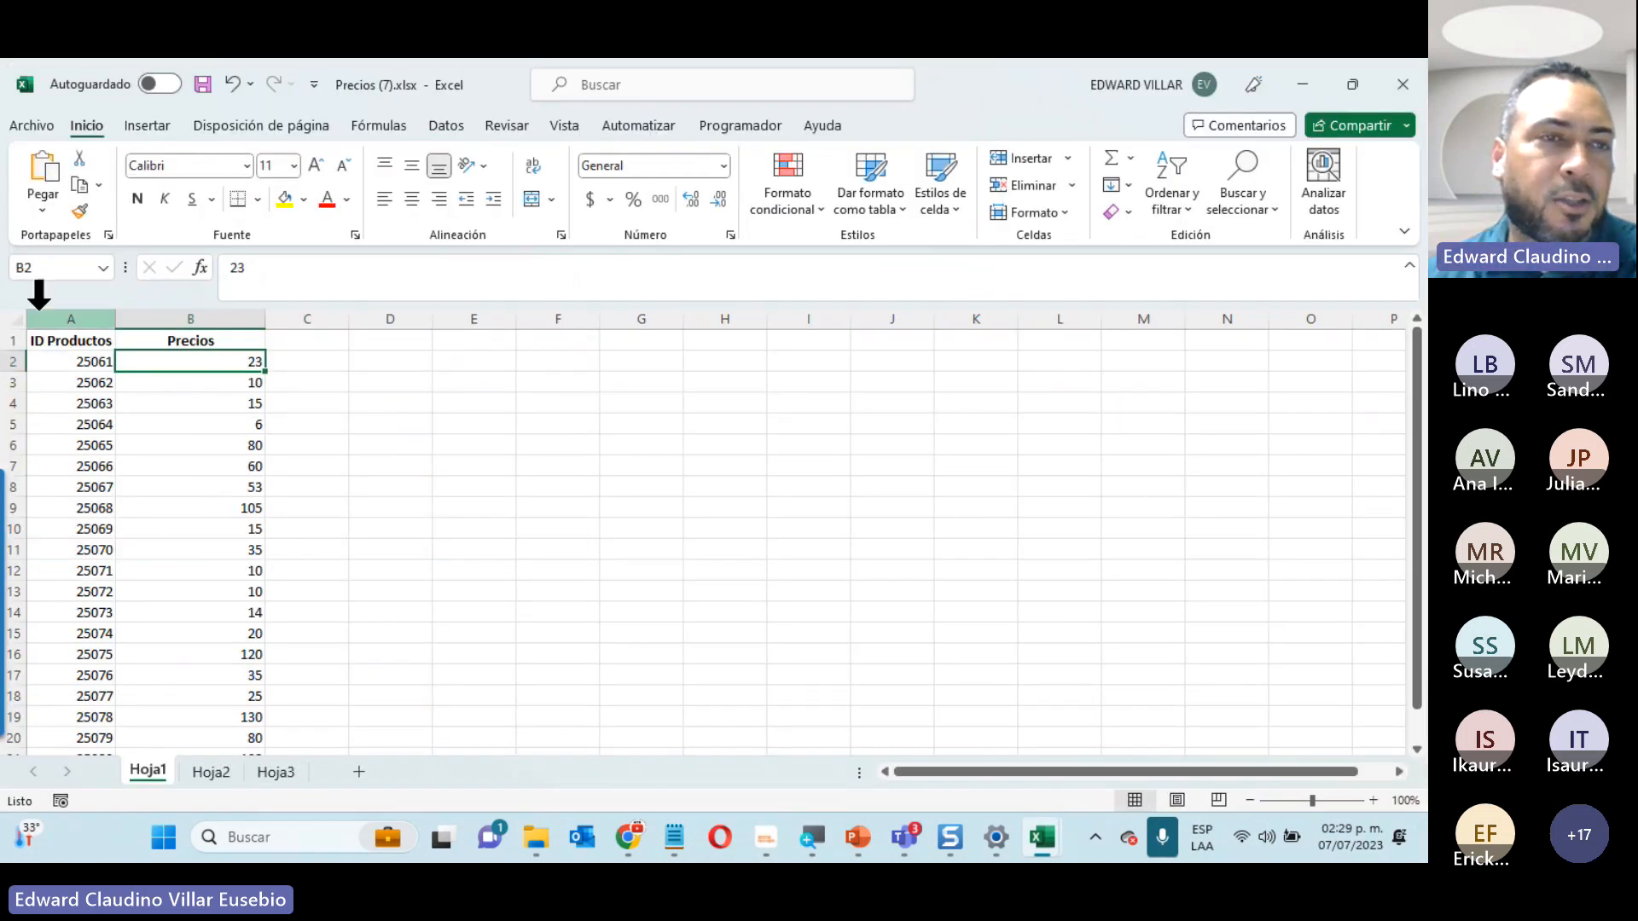
drag(65, 345, 65, 570)
drag(198, 341, 219, 509)
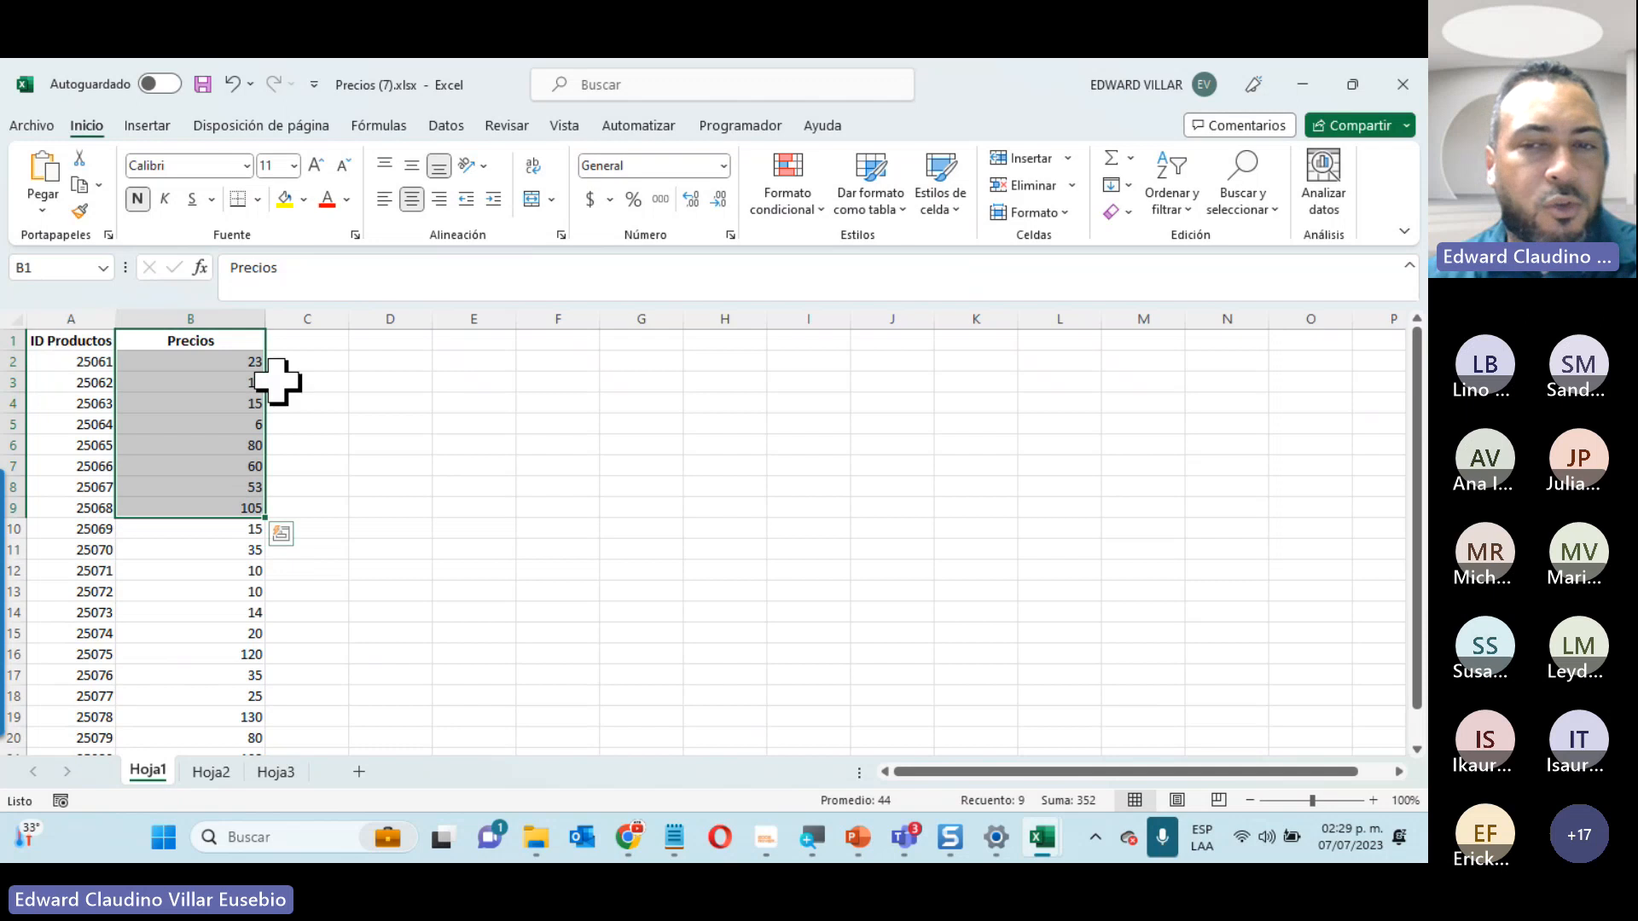
Compare the Productos and Precios workbooks, selecting the product name in B2 of Productos and the matching ID in A2 of Precios
mouse_move(1054, 853)
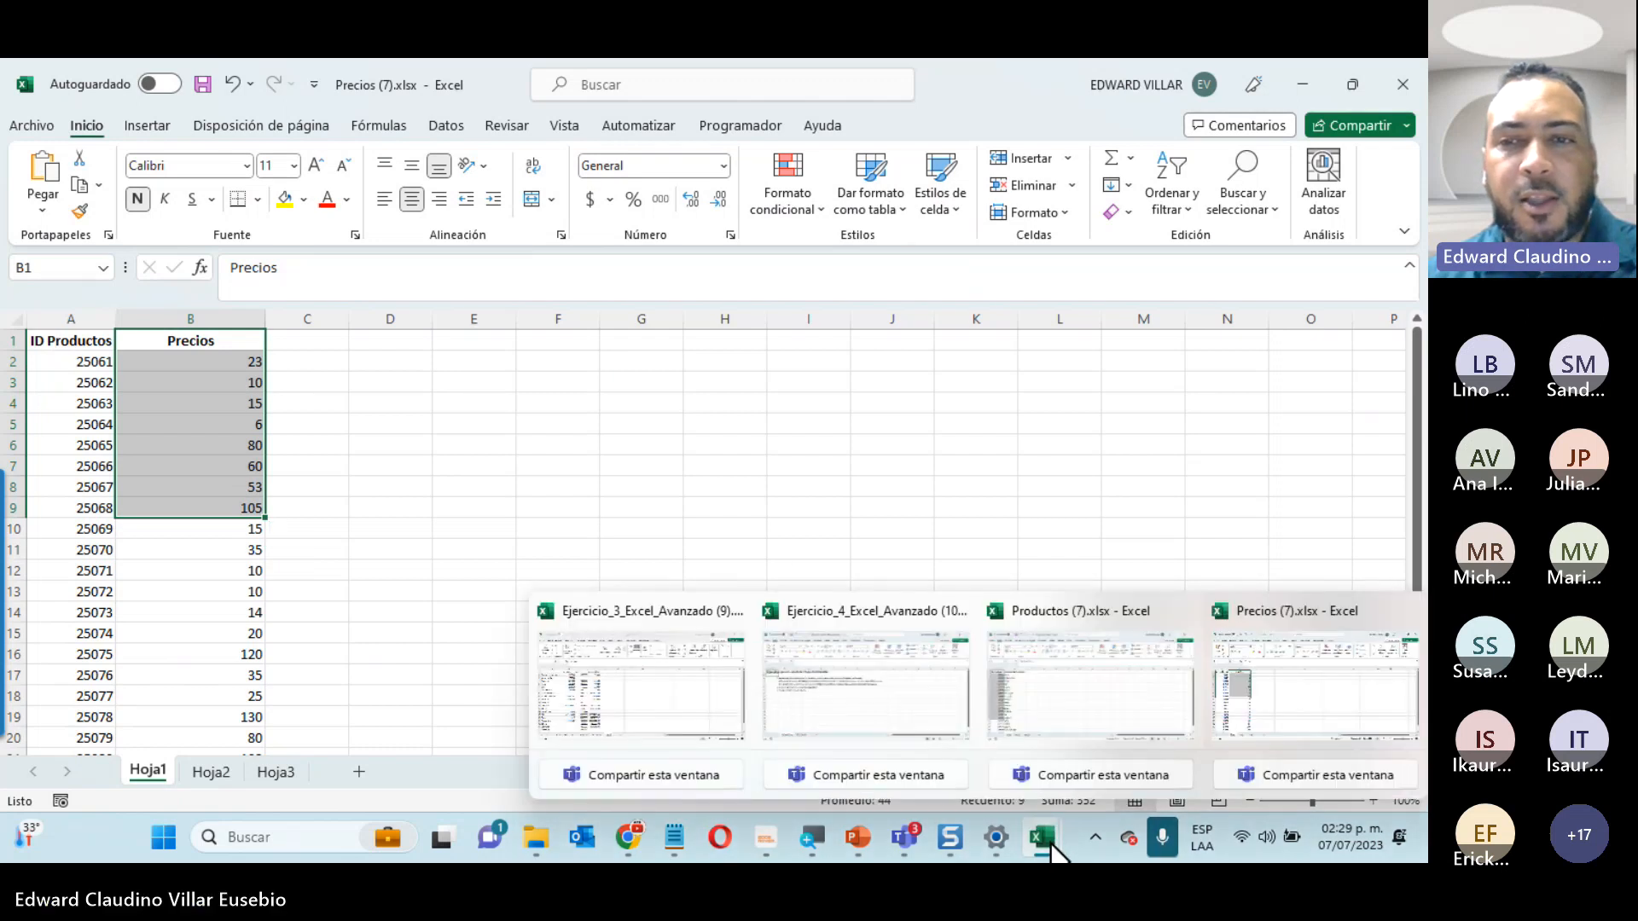
click(1083, 699)
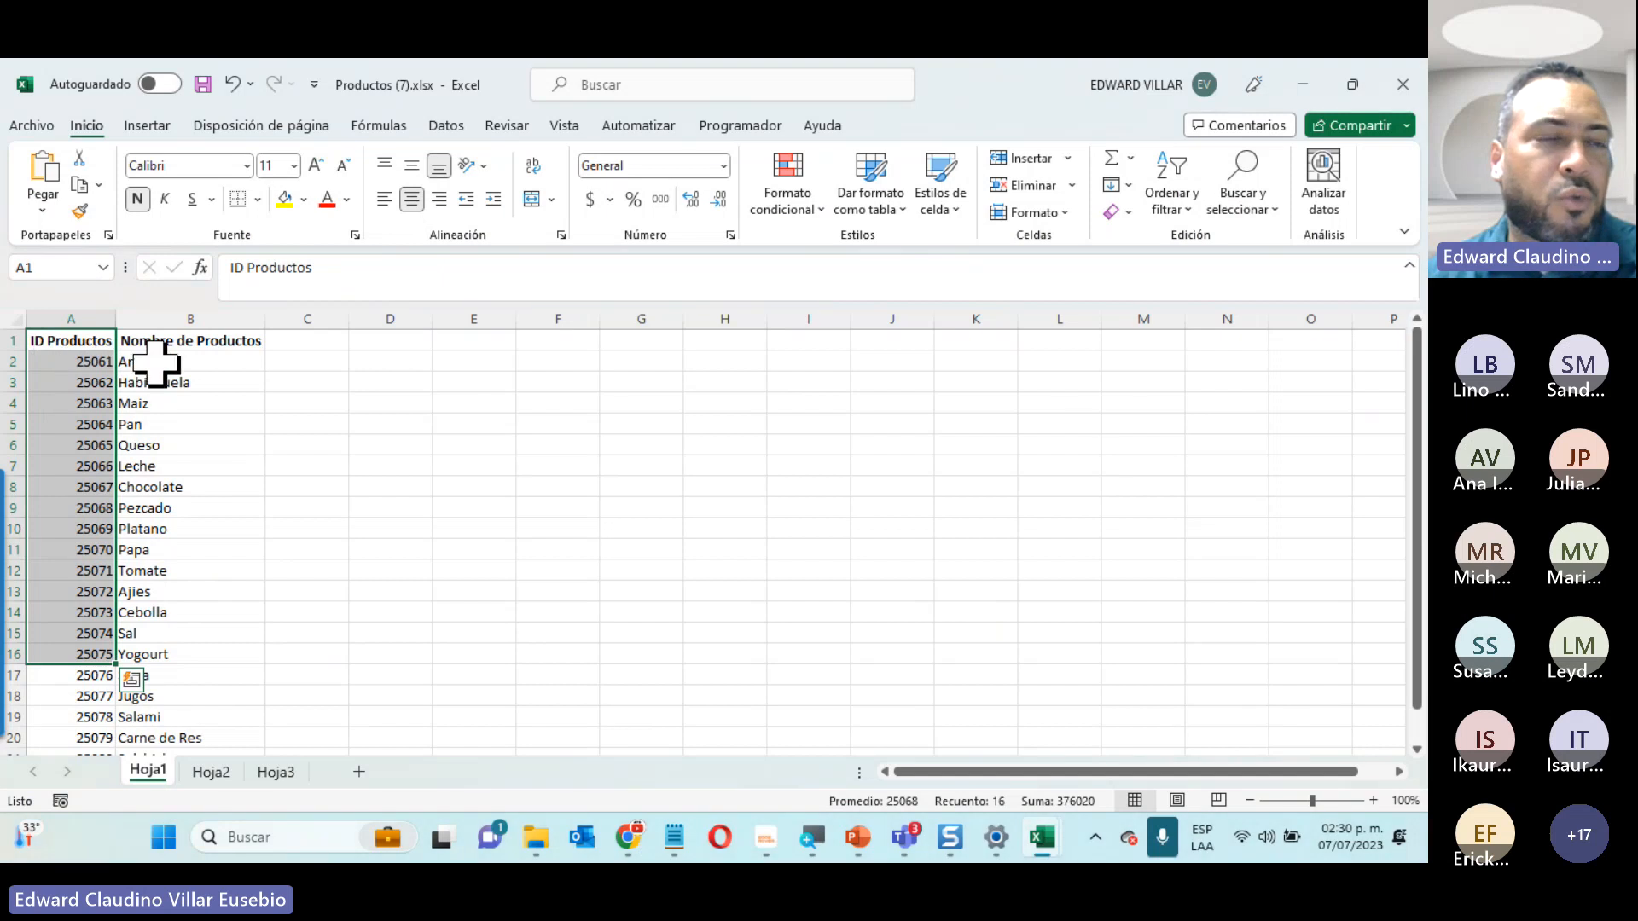
click(245, 362)
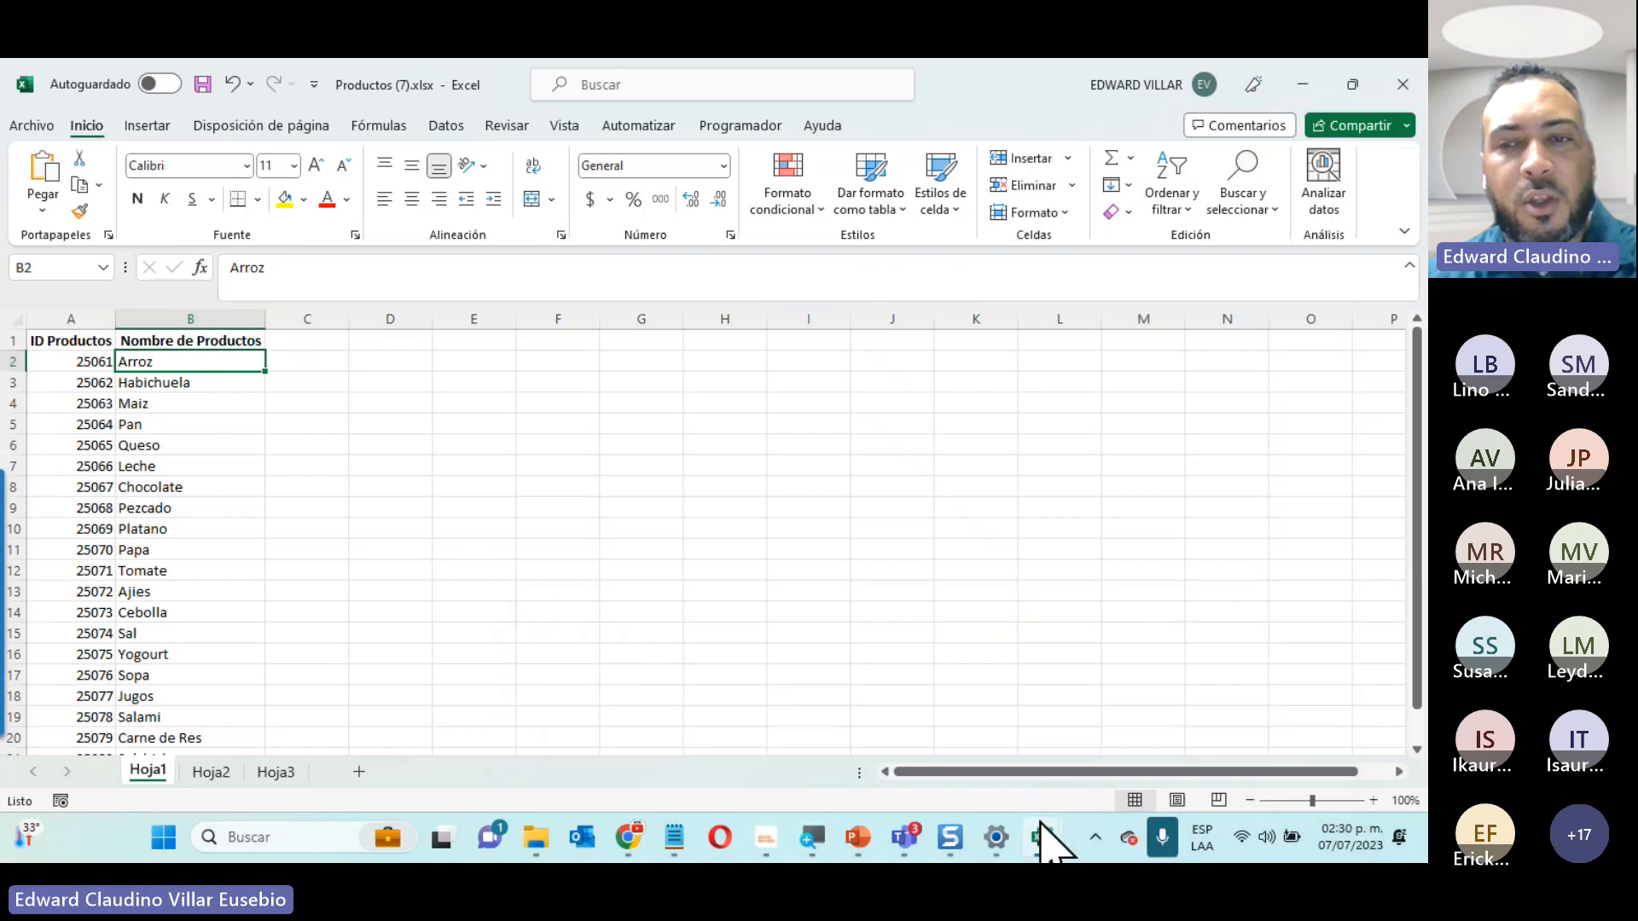
mouse_move(1042, 841)
click(1275, 666)
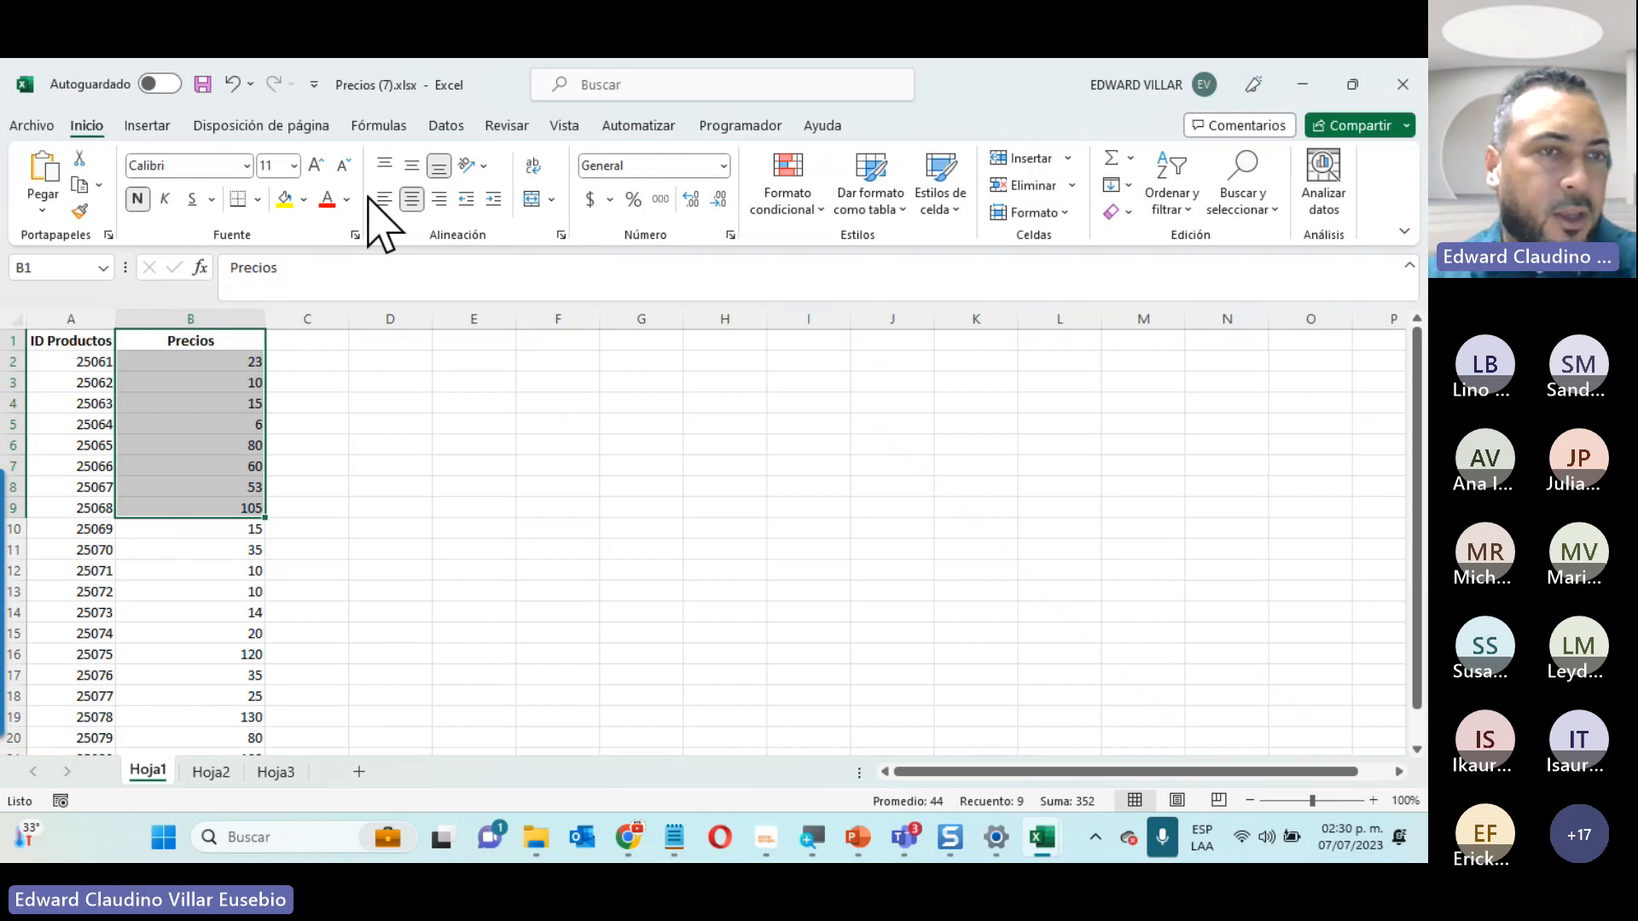
click(53, 368)
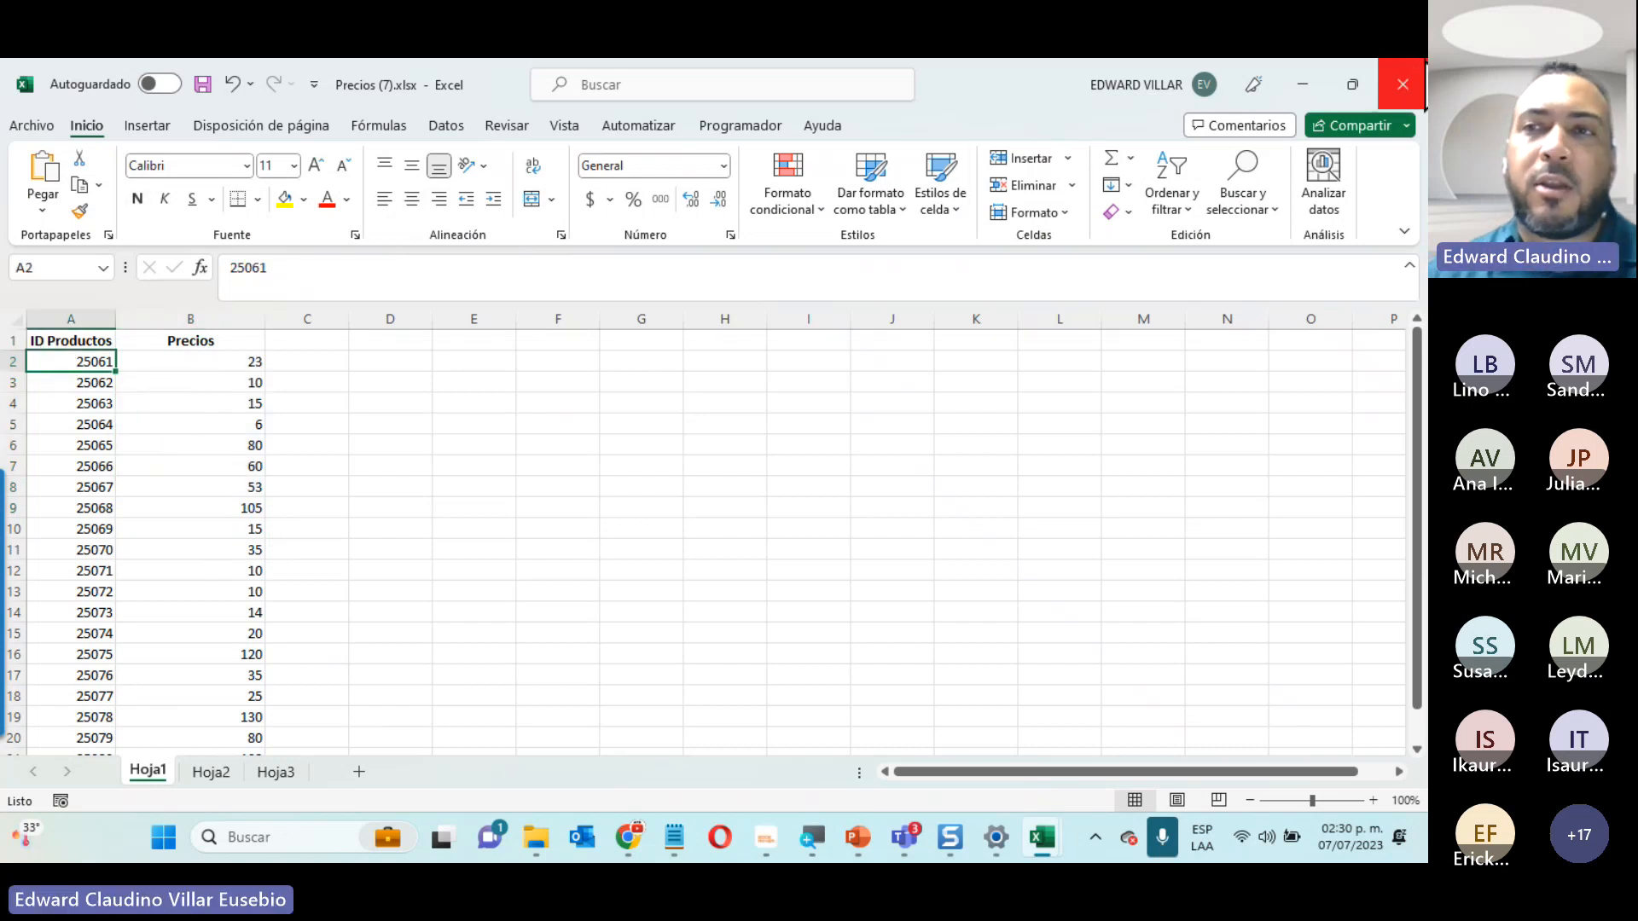
Close the Precios (7).xlsx and Productos (7).xlsx workbooks
click(1403, 85)
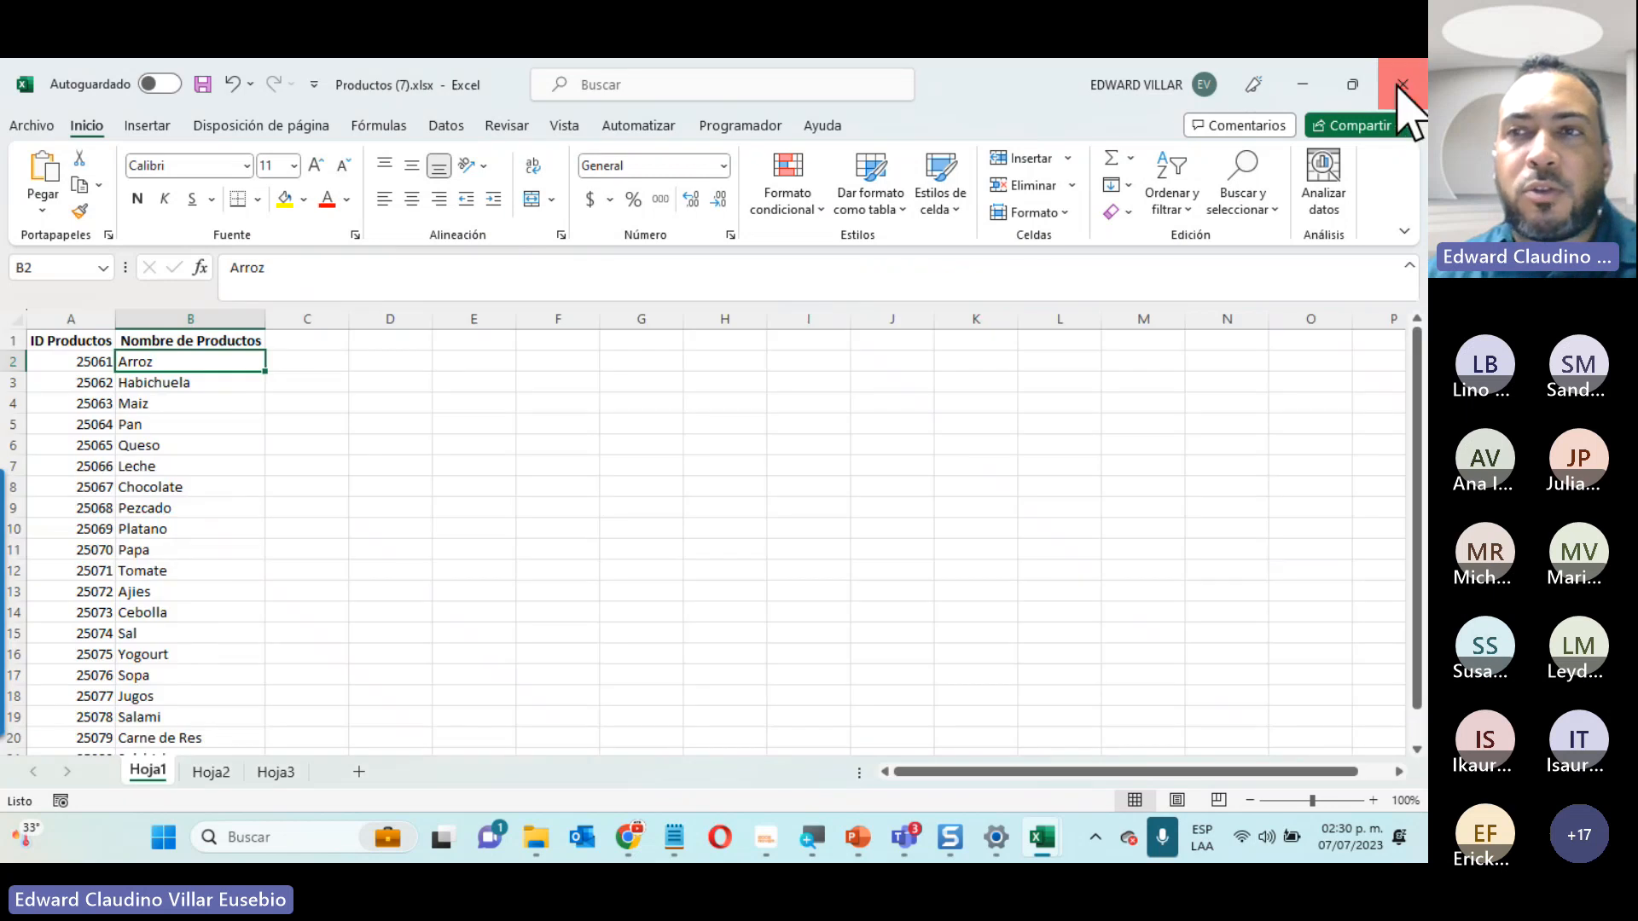
click(1401, 83)
click(1402, 84)
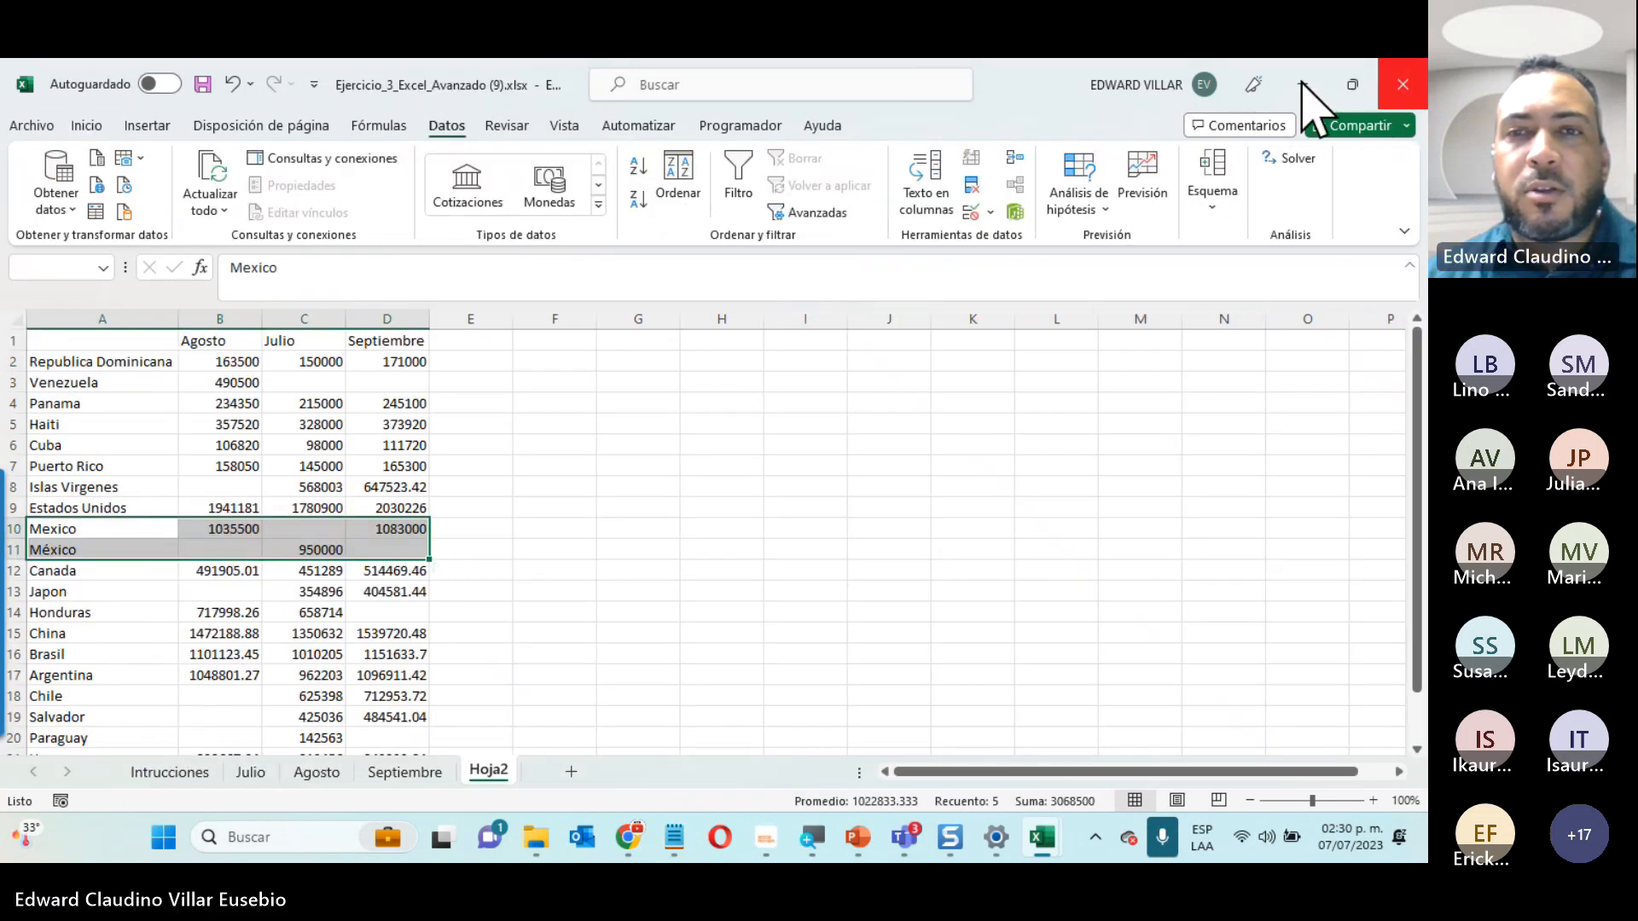
Minimise the Descargas folder and switch back to the Ejercicio_4_Excel_Avanzado (10).xlsx workbook
click(723, 474)
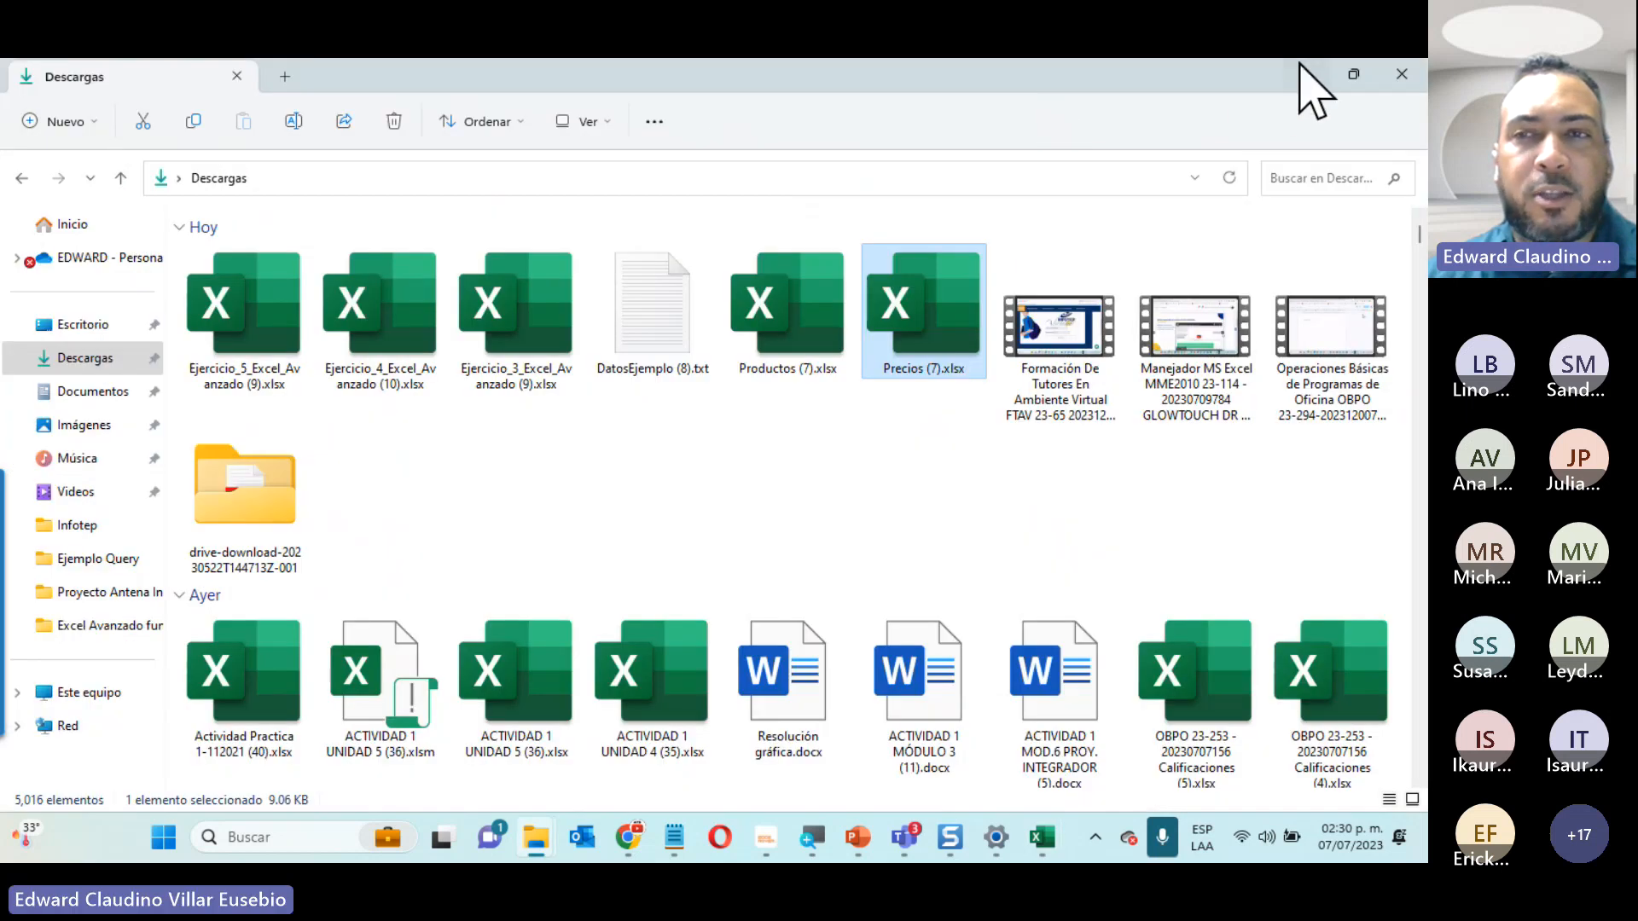
click(1303, 77)
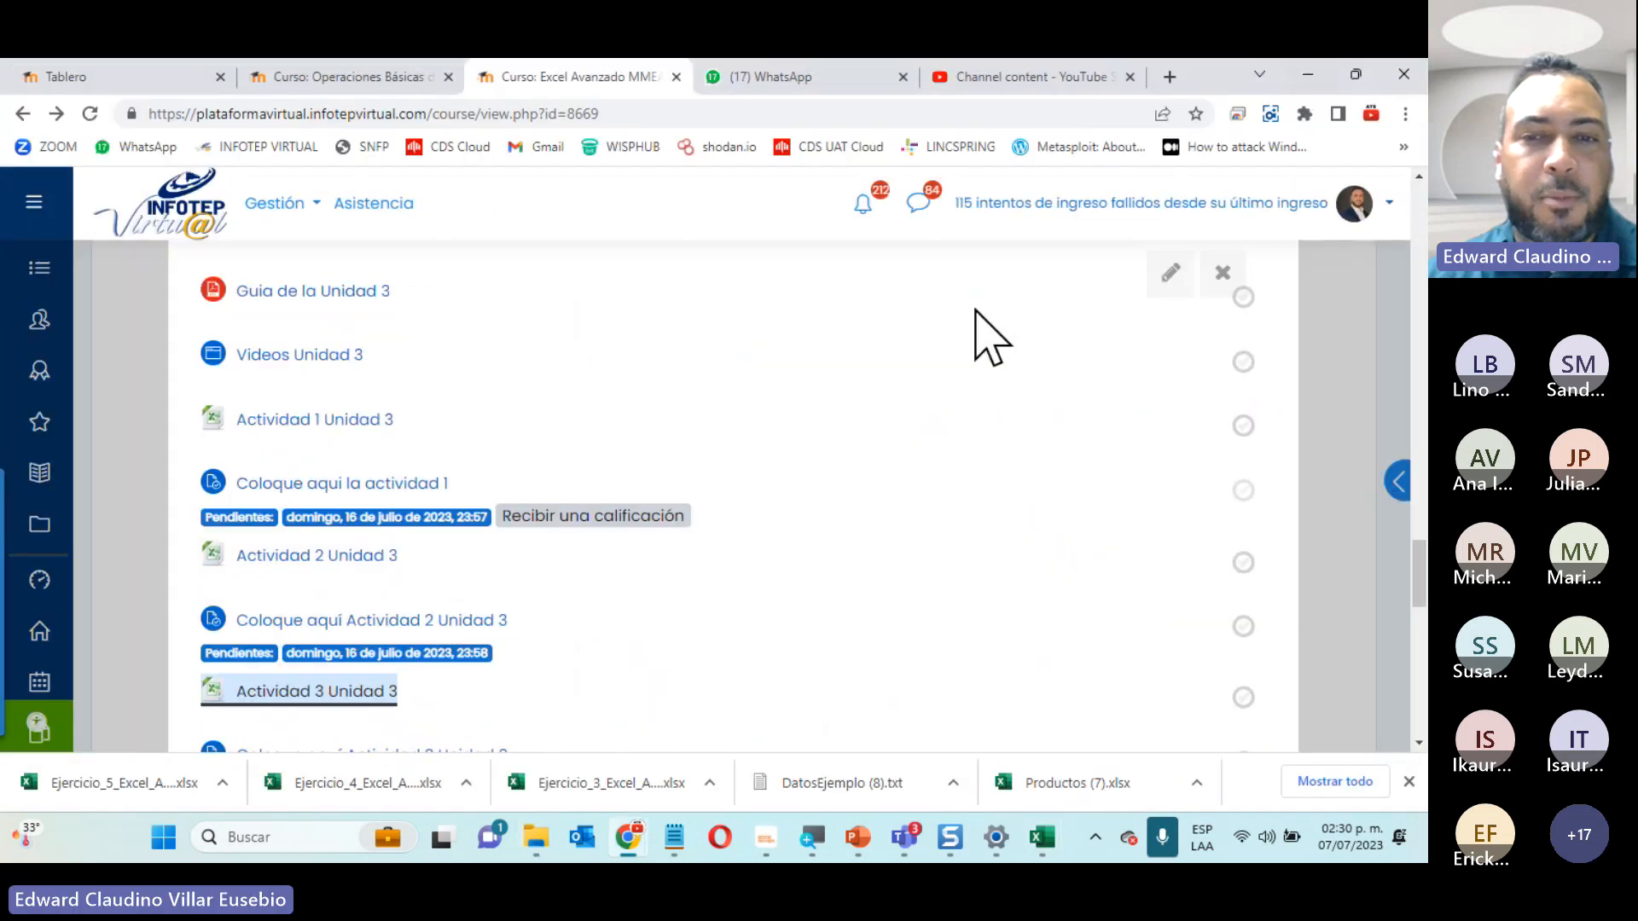
click(1042, 837)
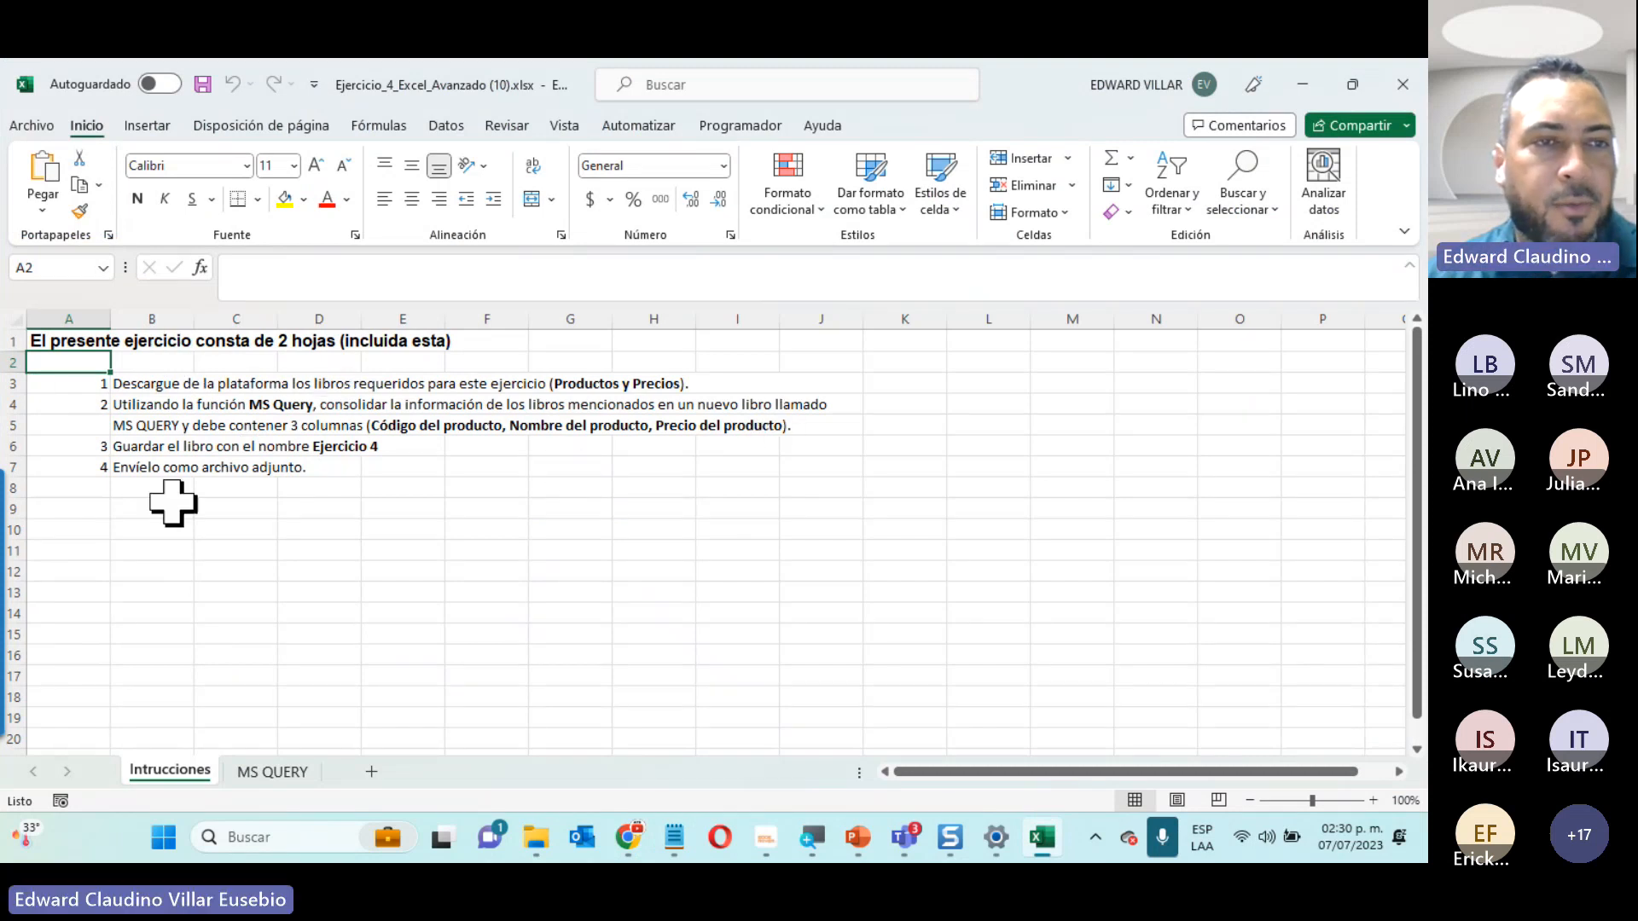
On the MS QUERY sheet, start a data import from Microsoft Query, with cell A1 selected
click(287, 768)
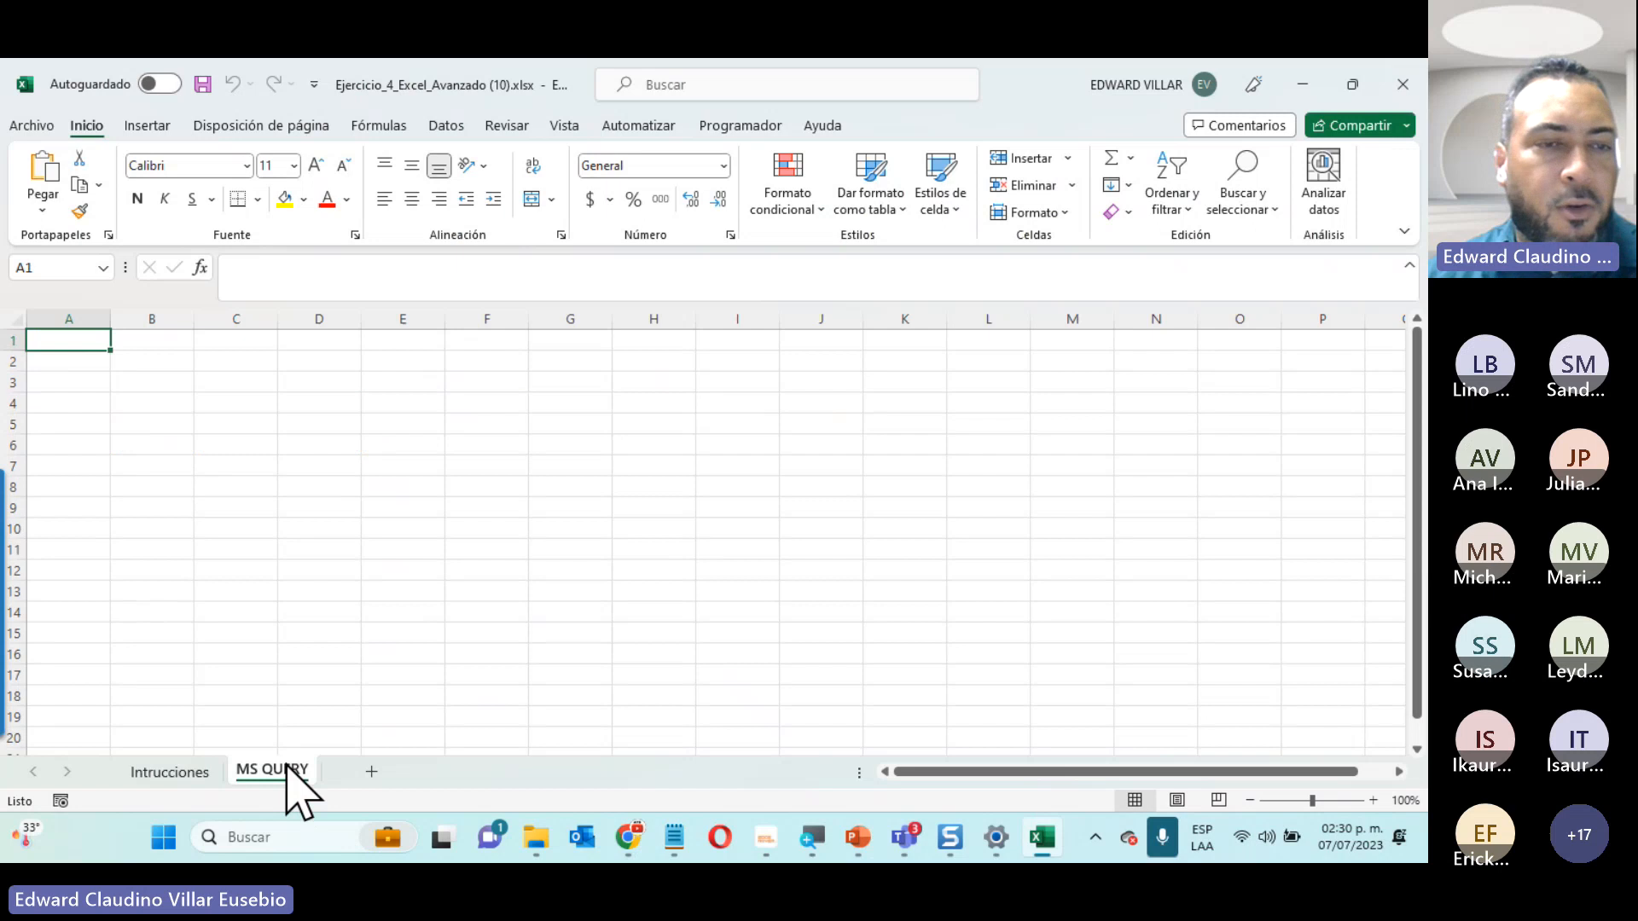
click(440, 128)
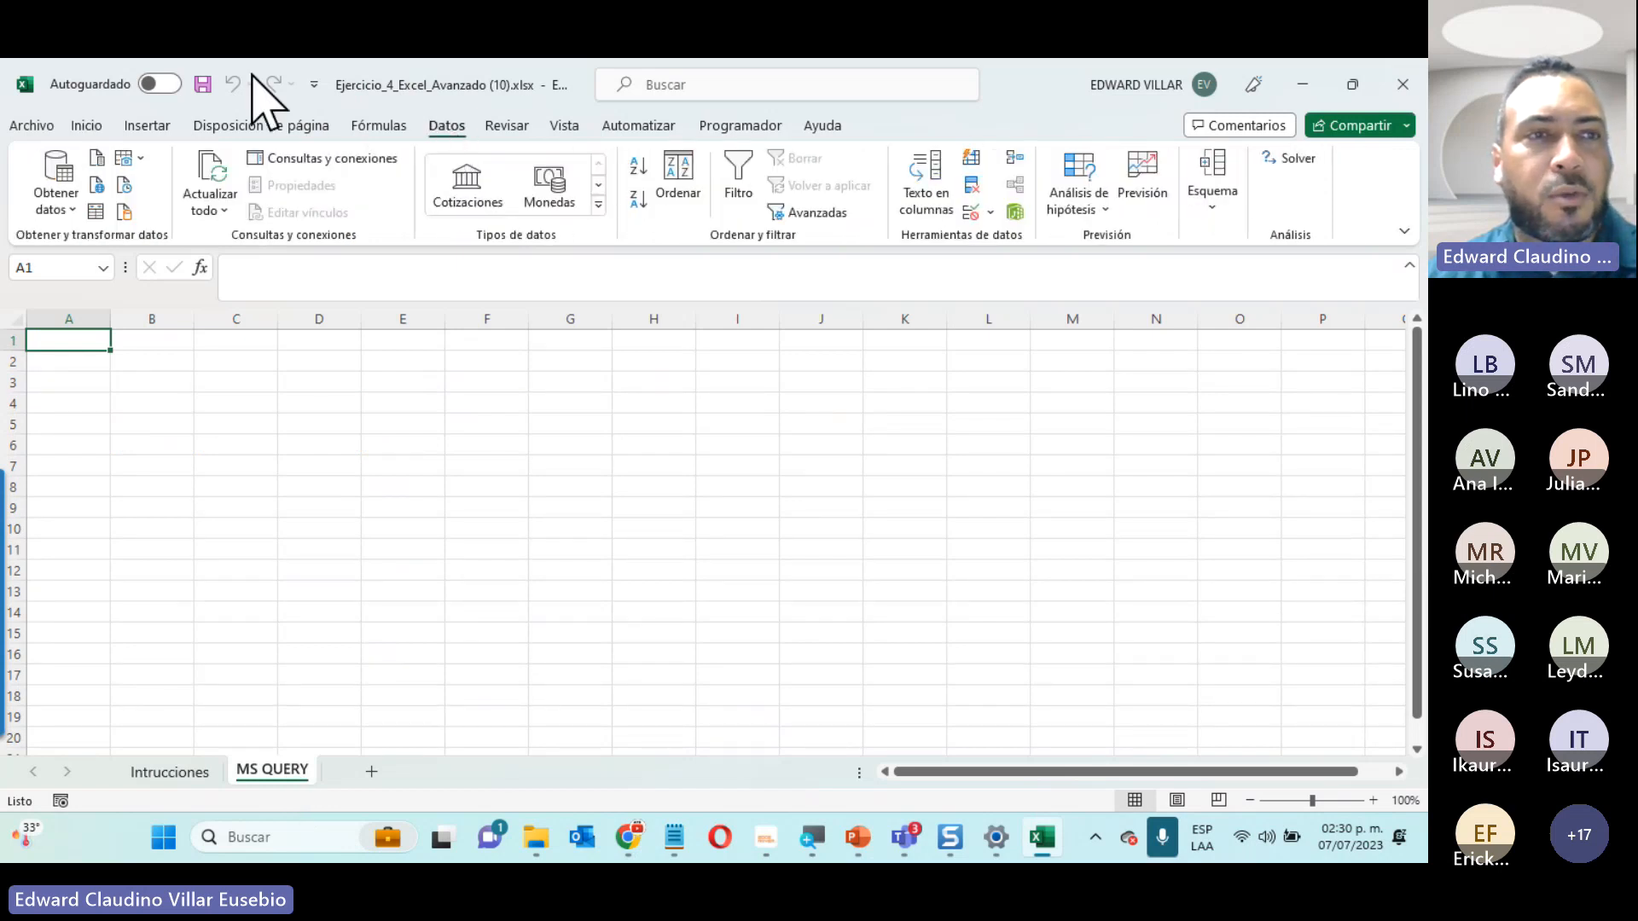
click(54, 212)
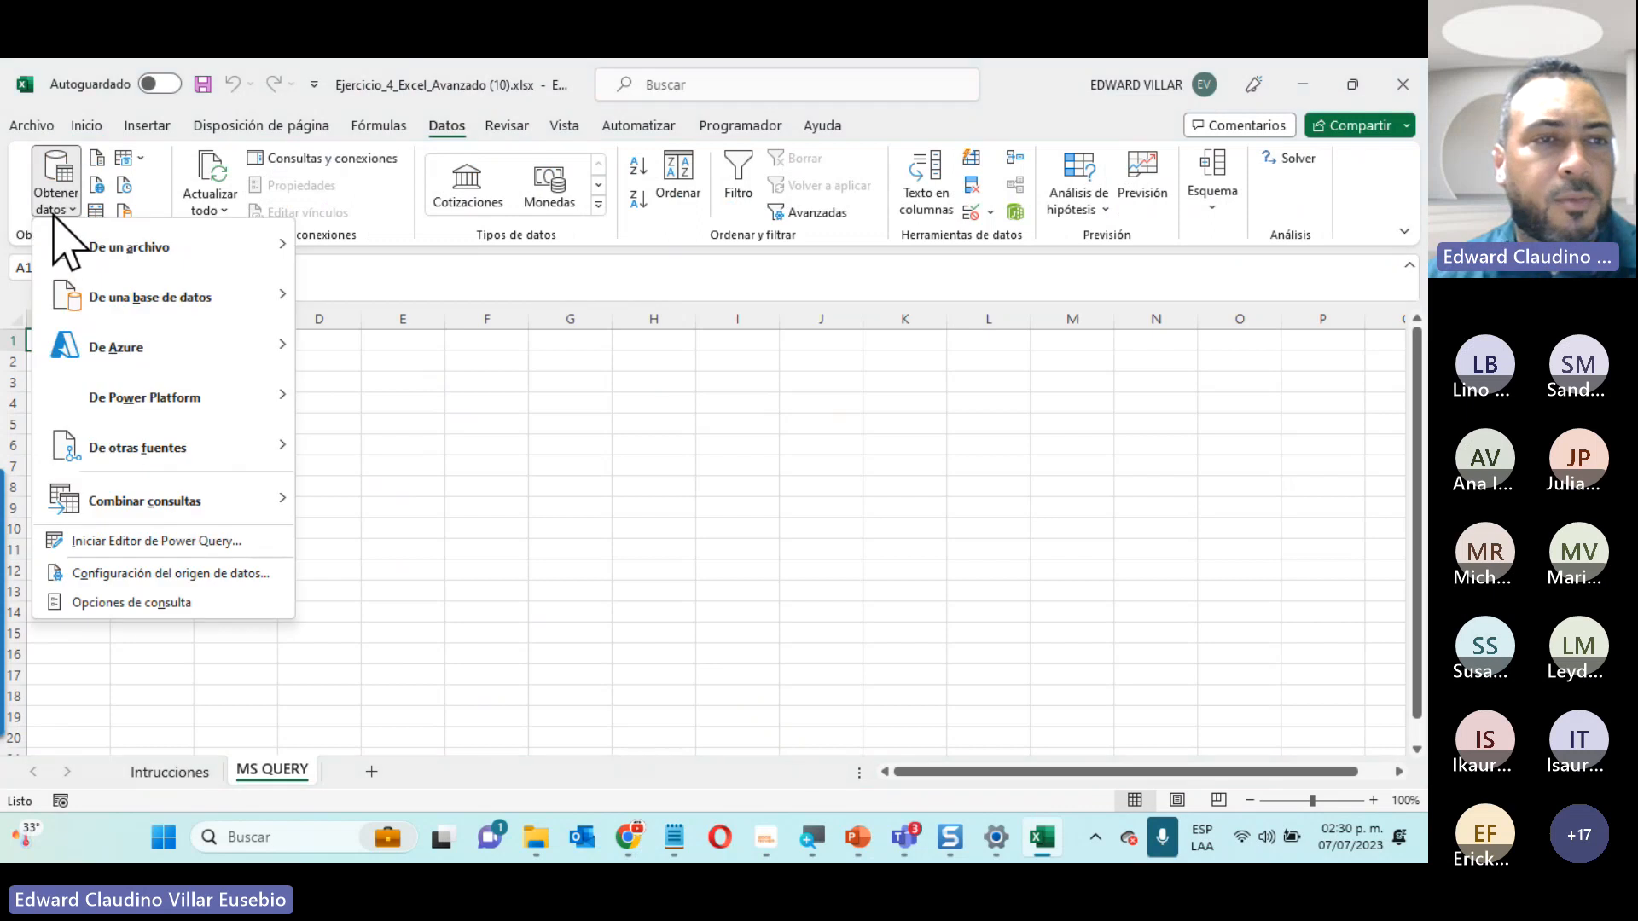
mouse_move(137, 252)
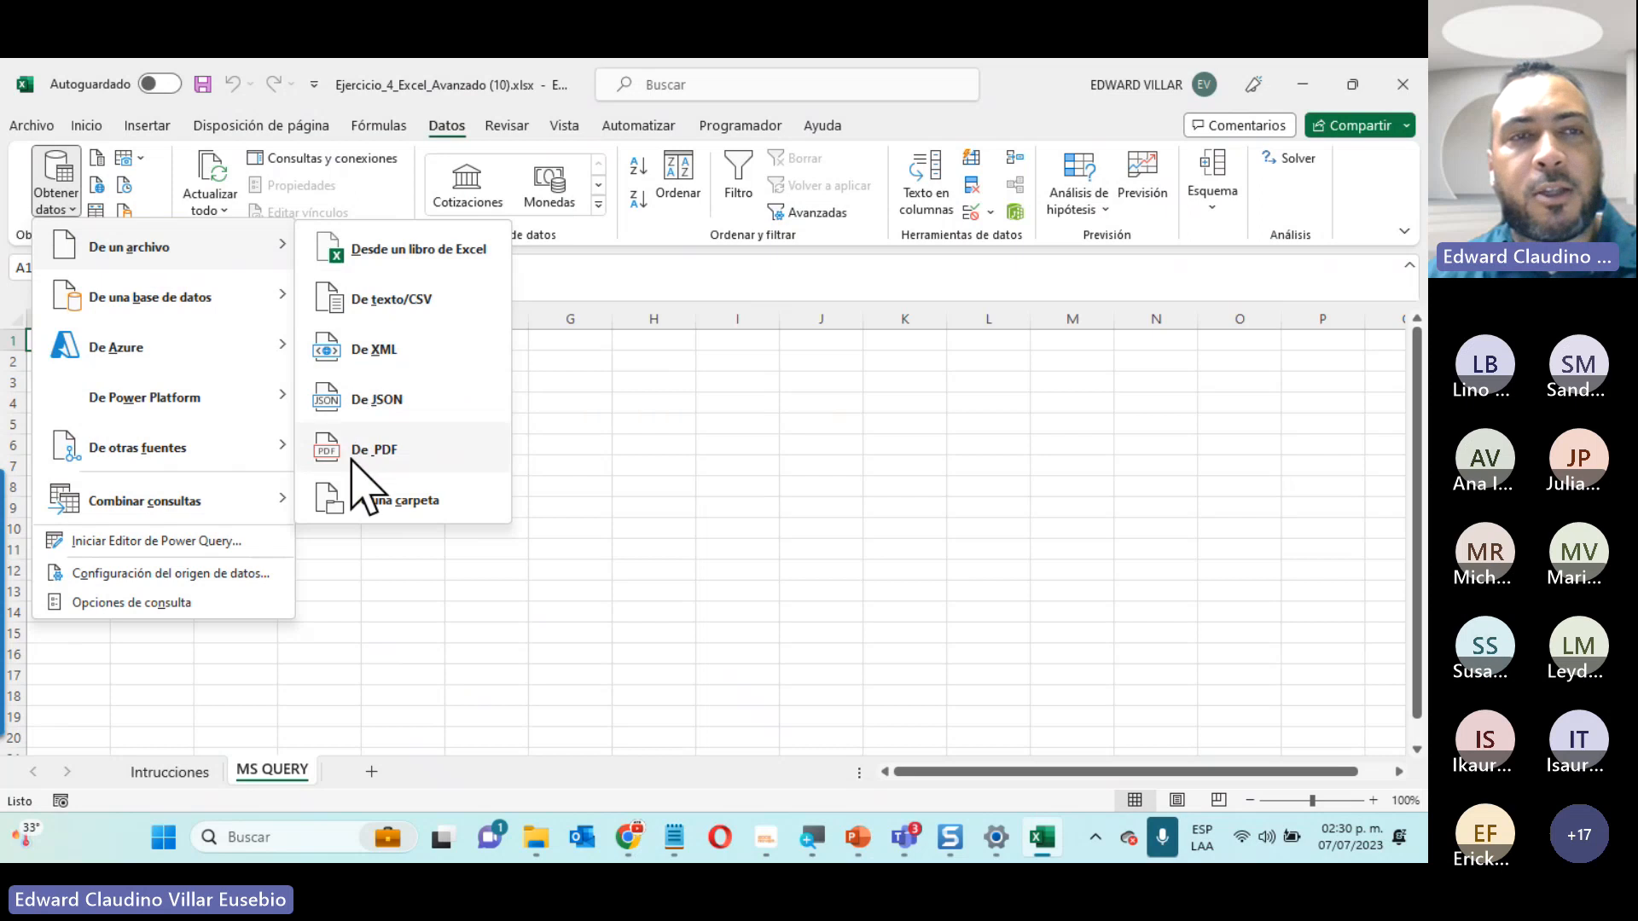
mouse_move(260, 307)
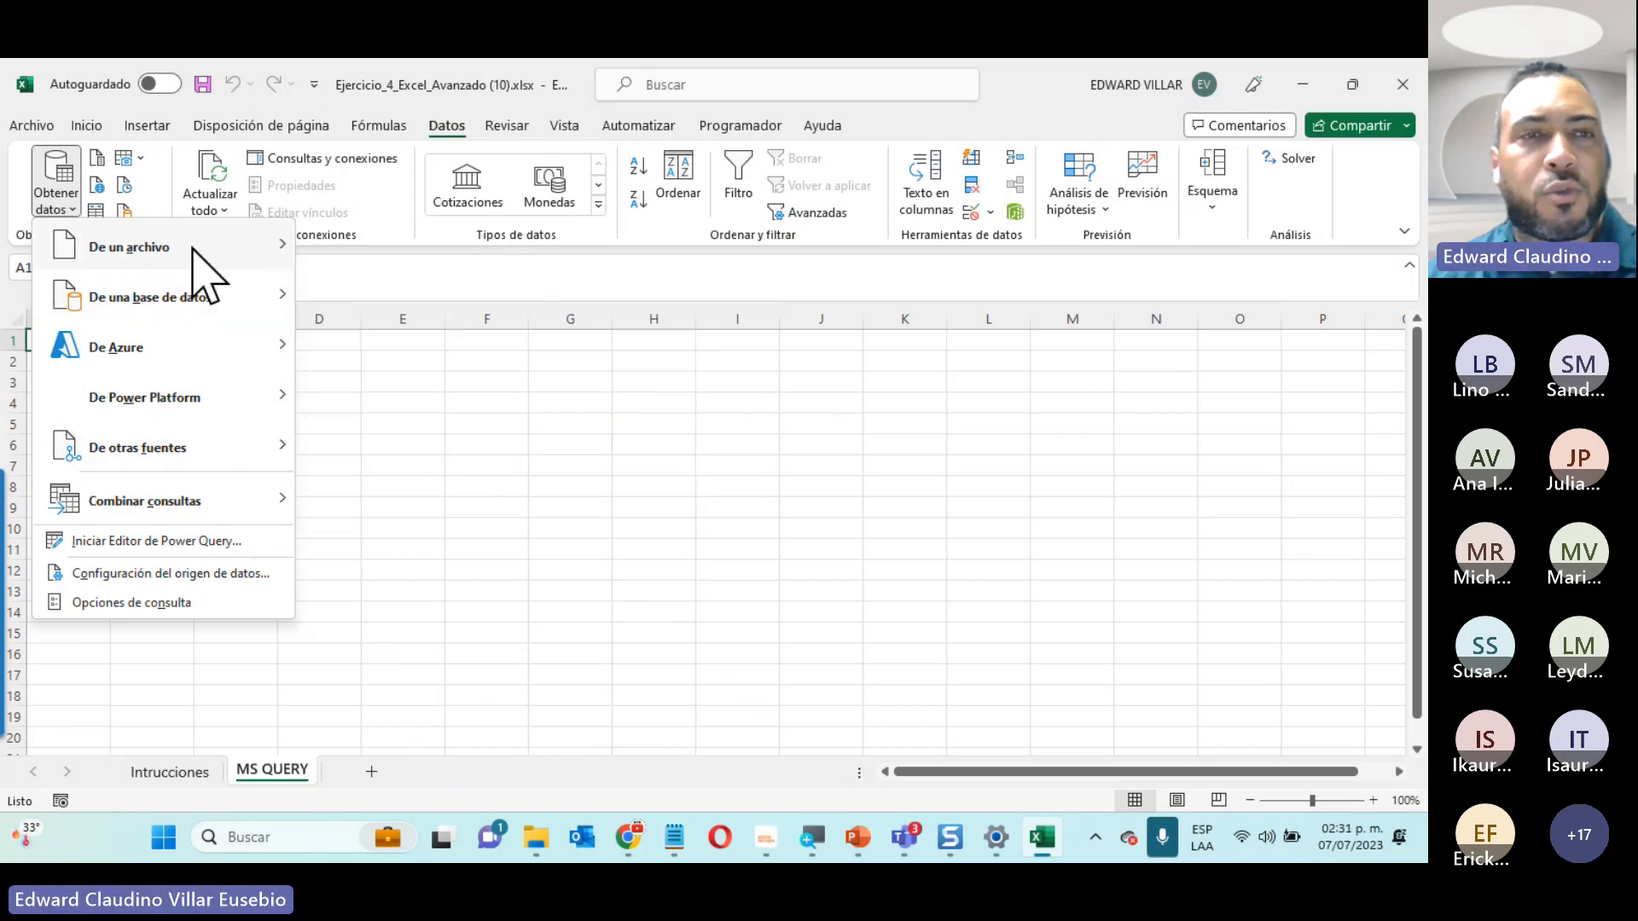
mouse_move(196, 252)
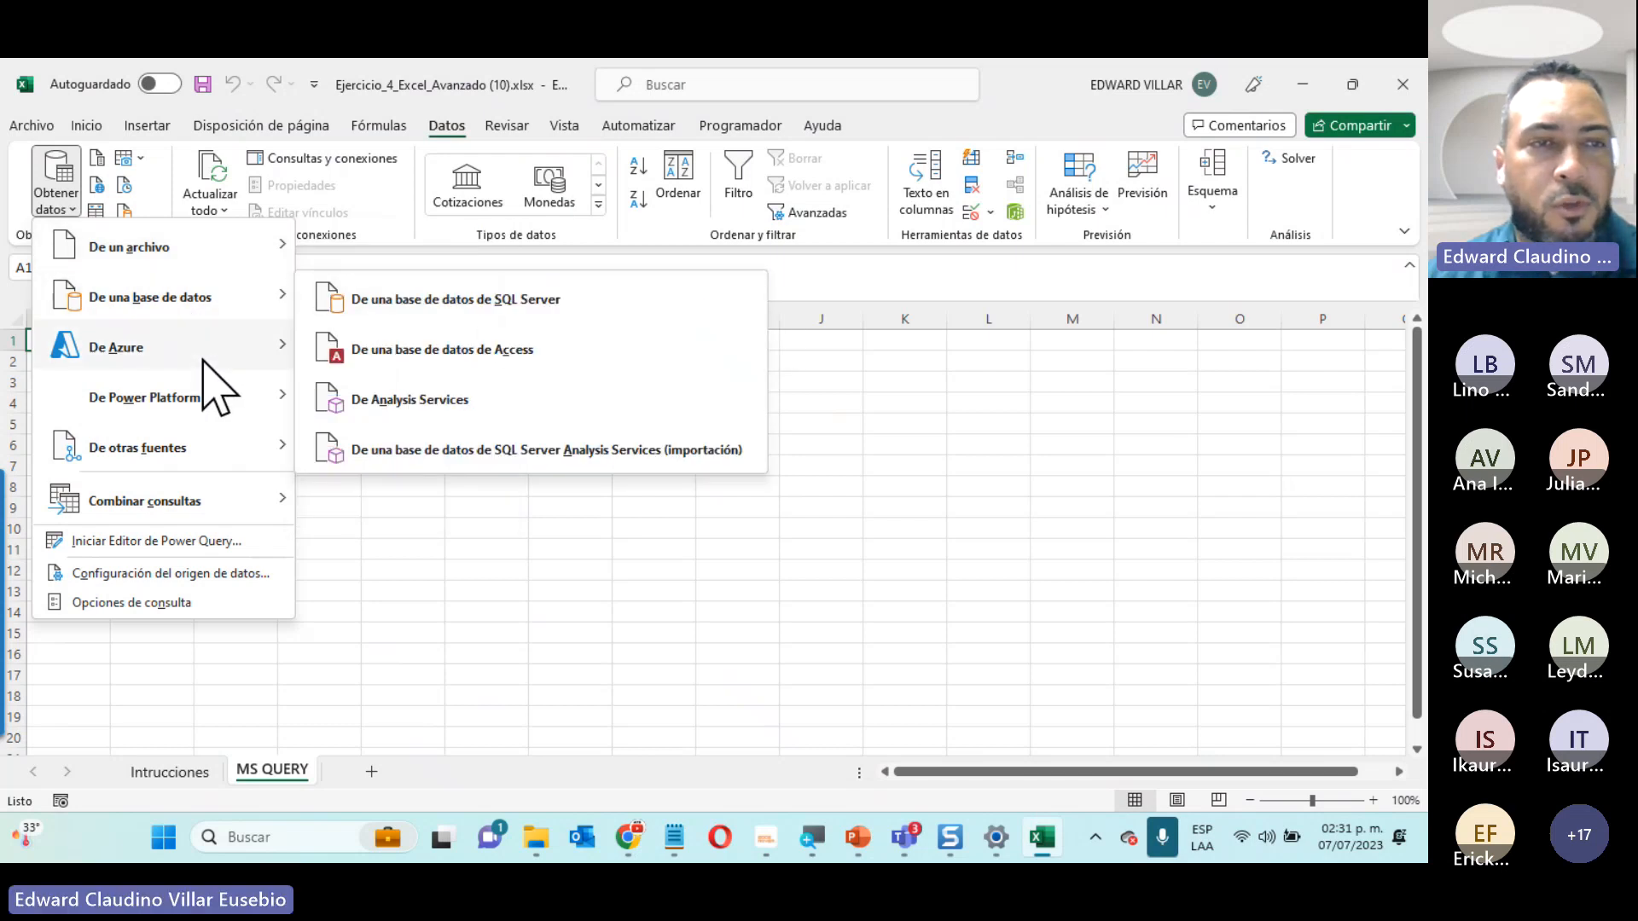
mouse_move(210, 431)
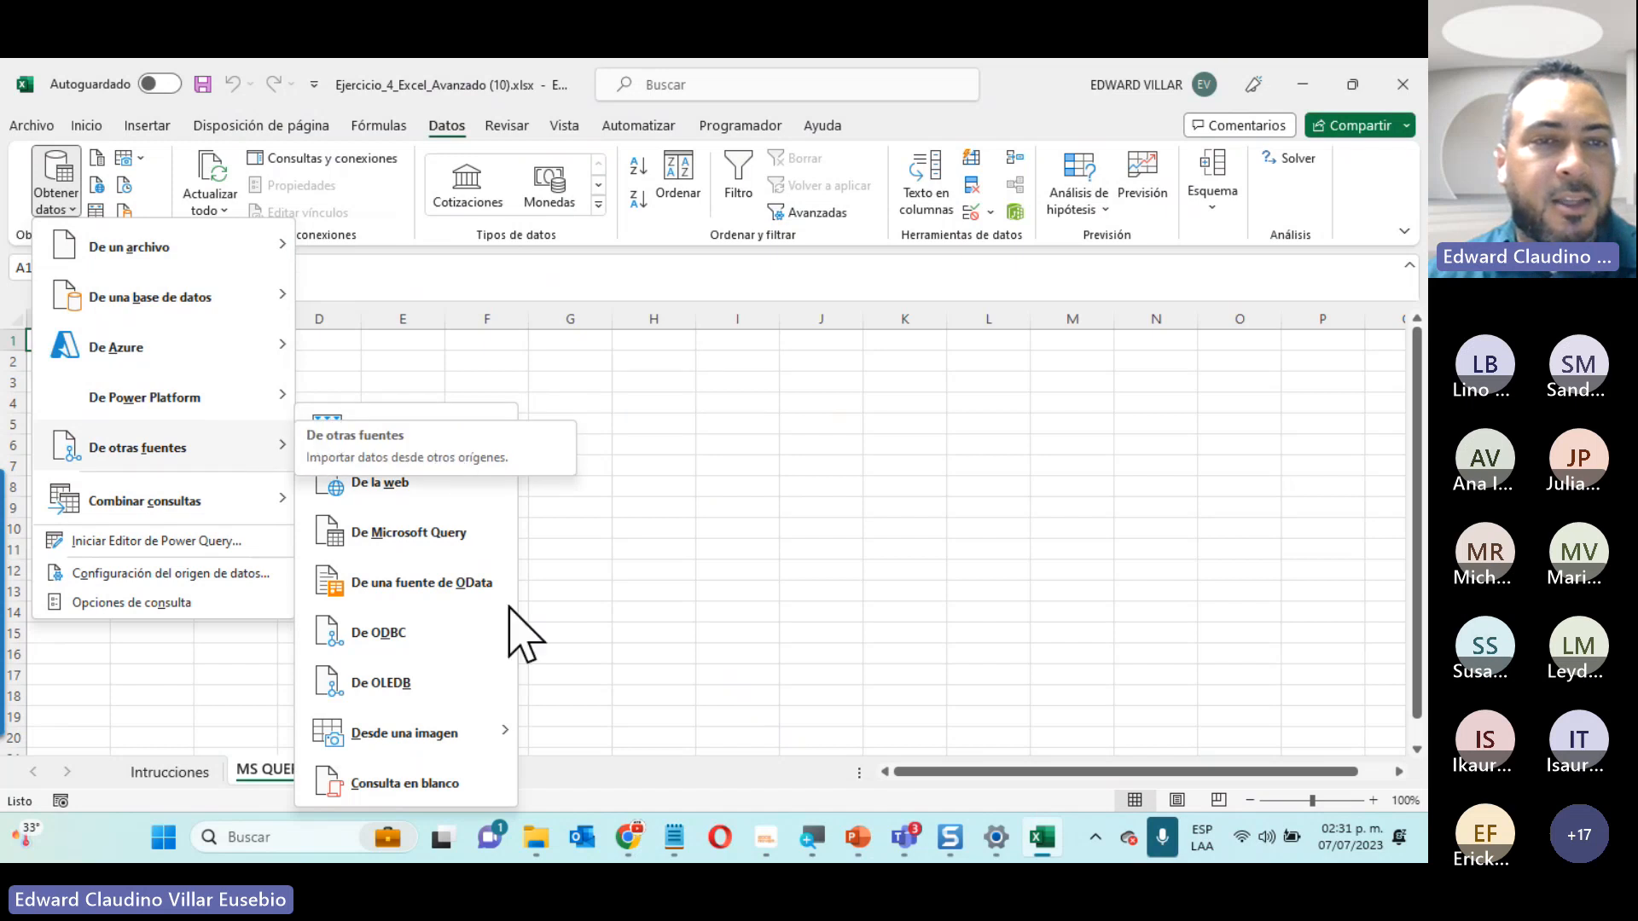
click(401, 534)
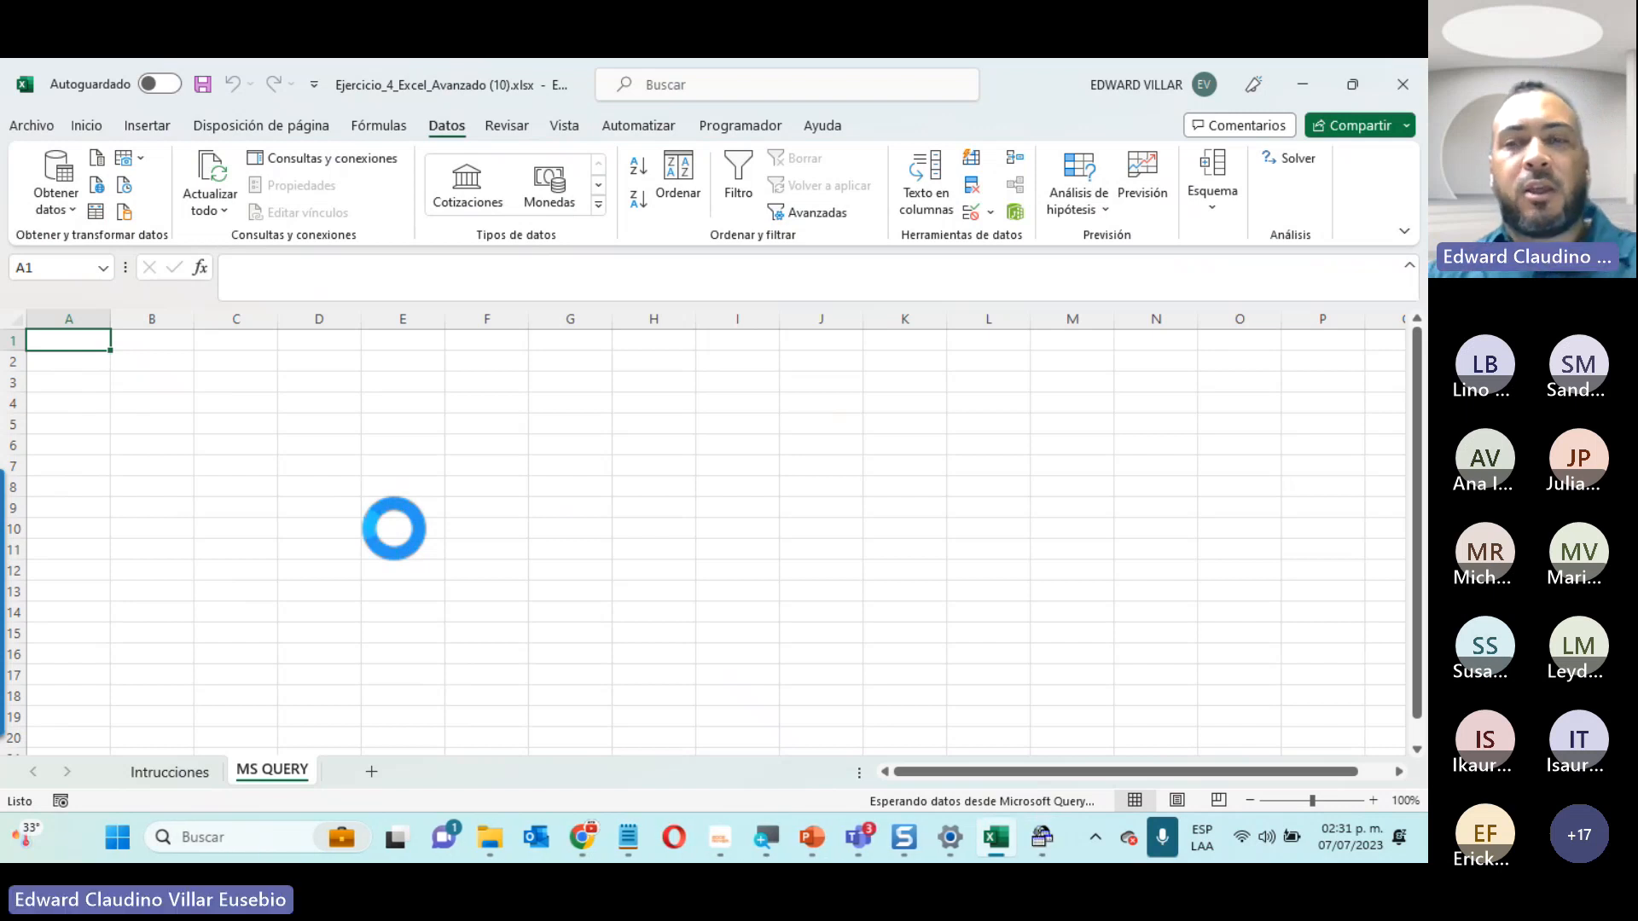
Switch to the Microsoft Query window and choose Excel Files* as the data source, keeping the query wizard enabled
click(1044, 845)
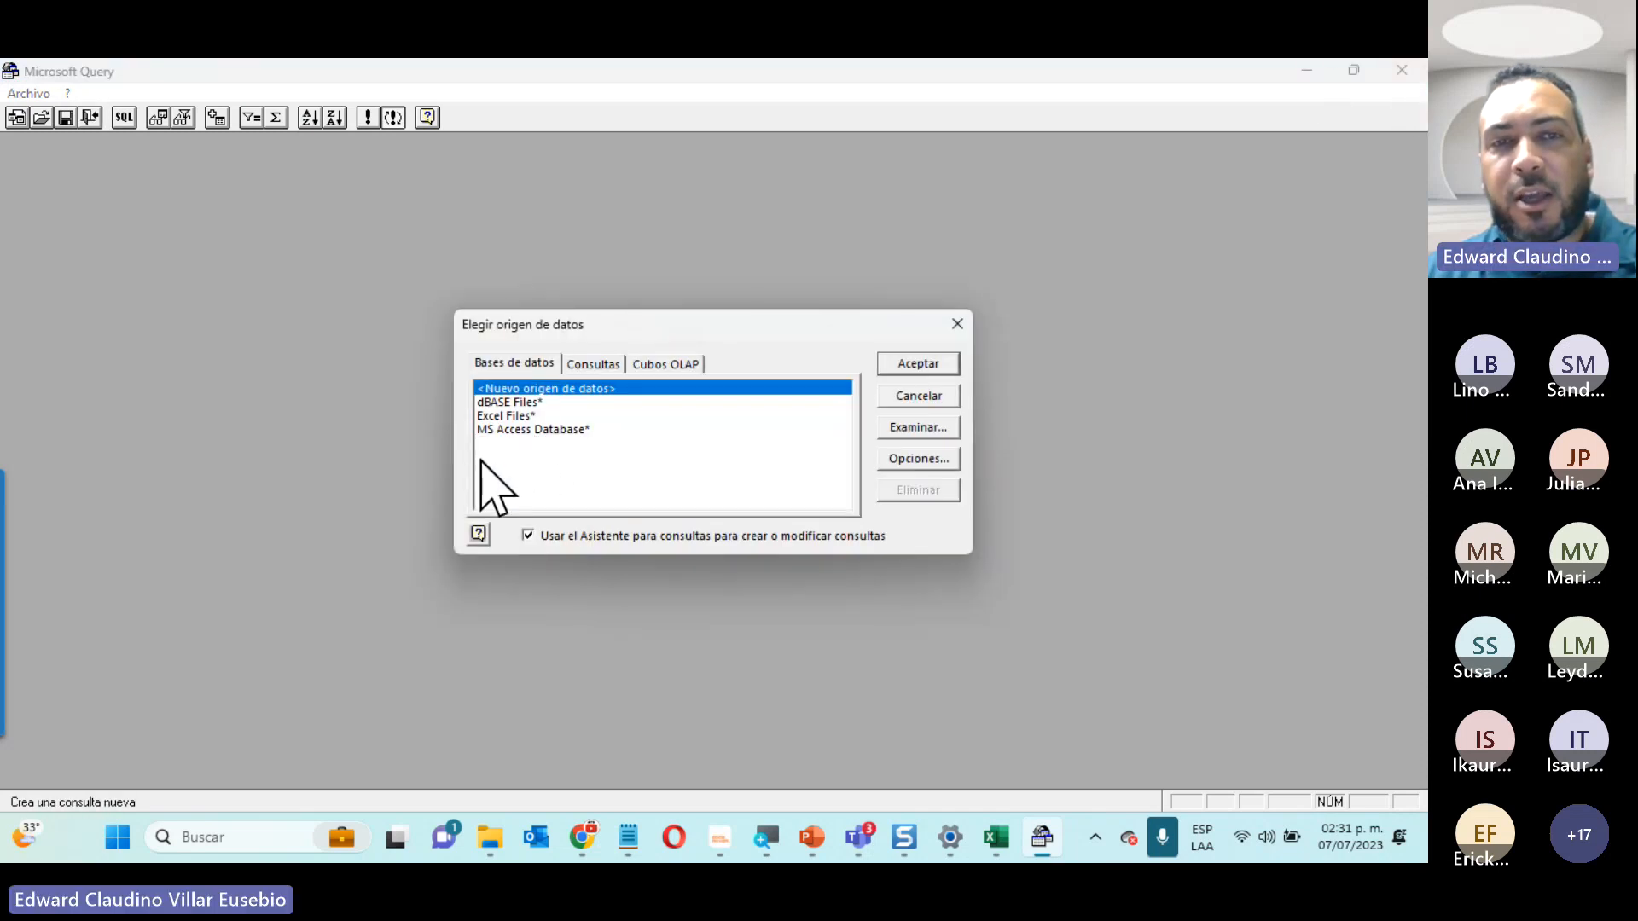
click(521, 417)
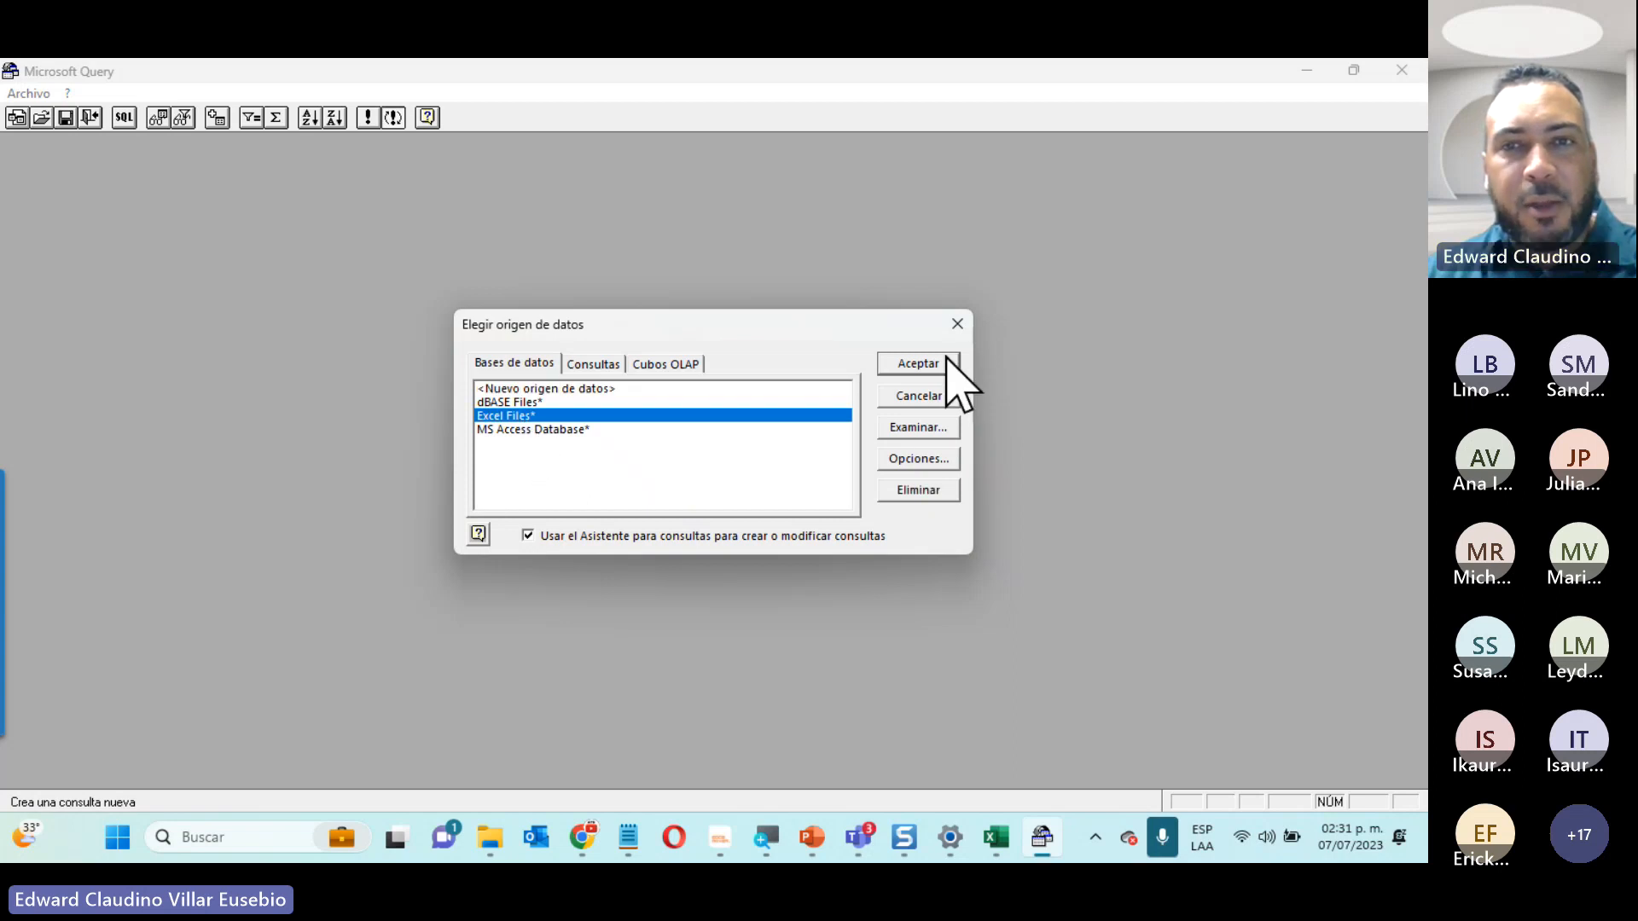
click(925, 372)
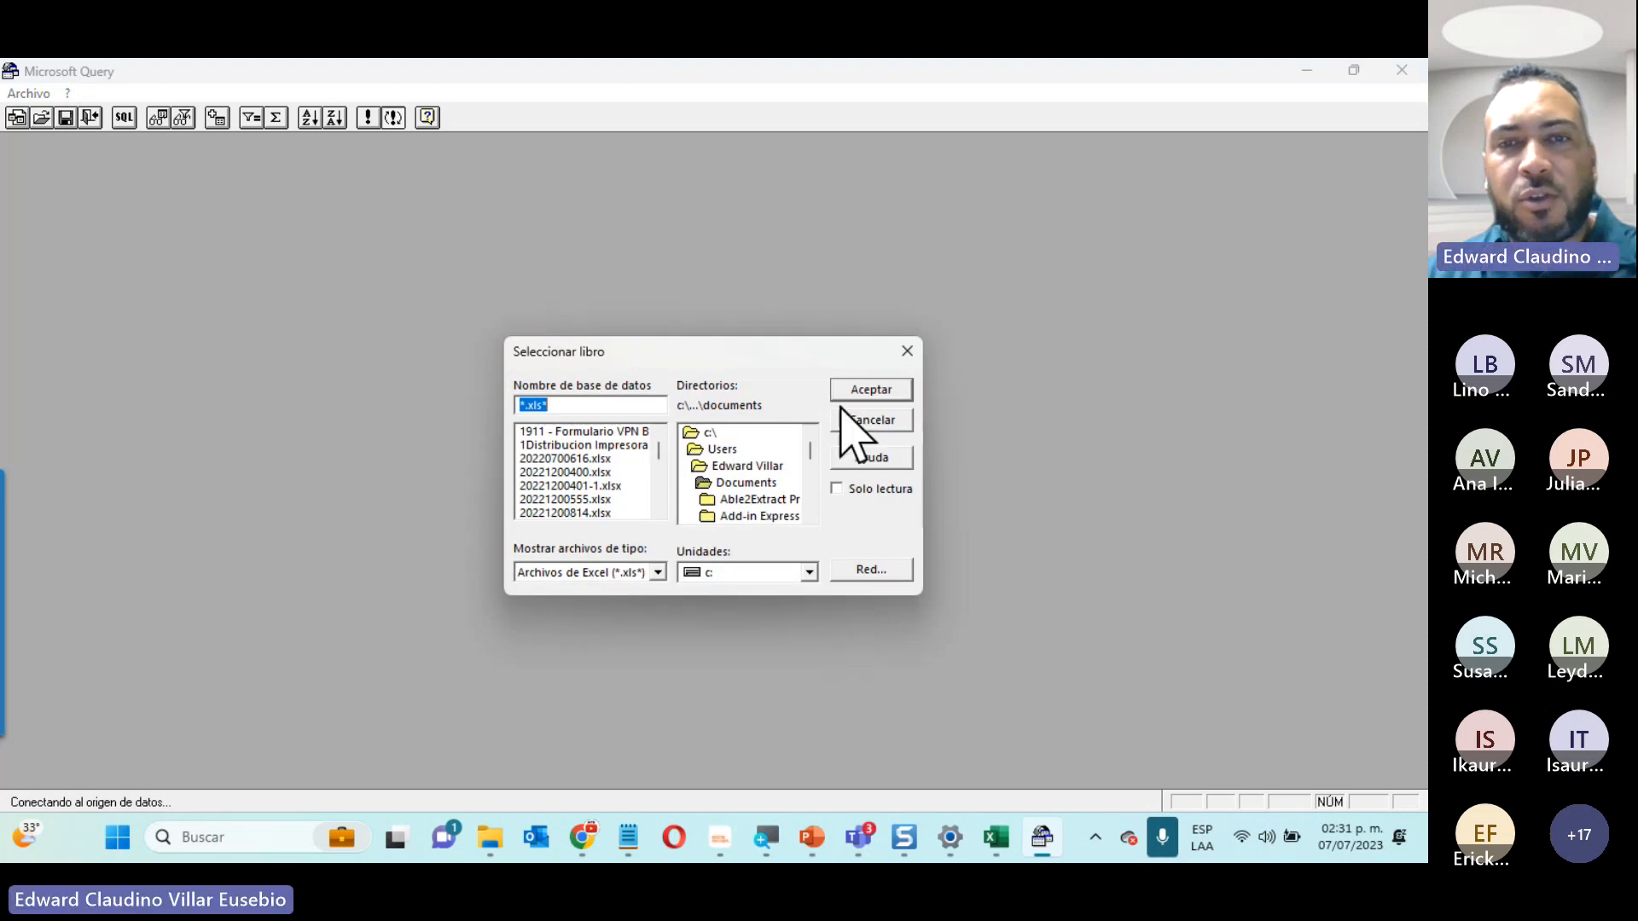
Browse the directories for the source workbook and open the Ejemplo Query folder on the Desktop
scroll(778, 503, down, 1)
scroll(767, 475, down, 4)
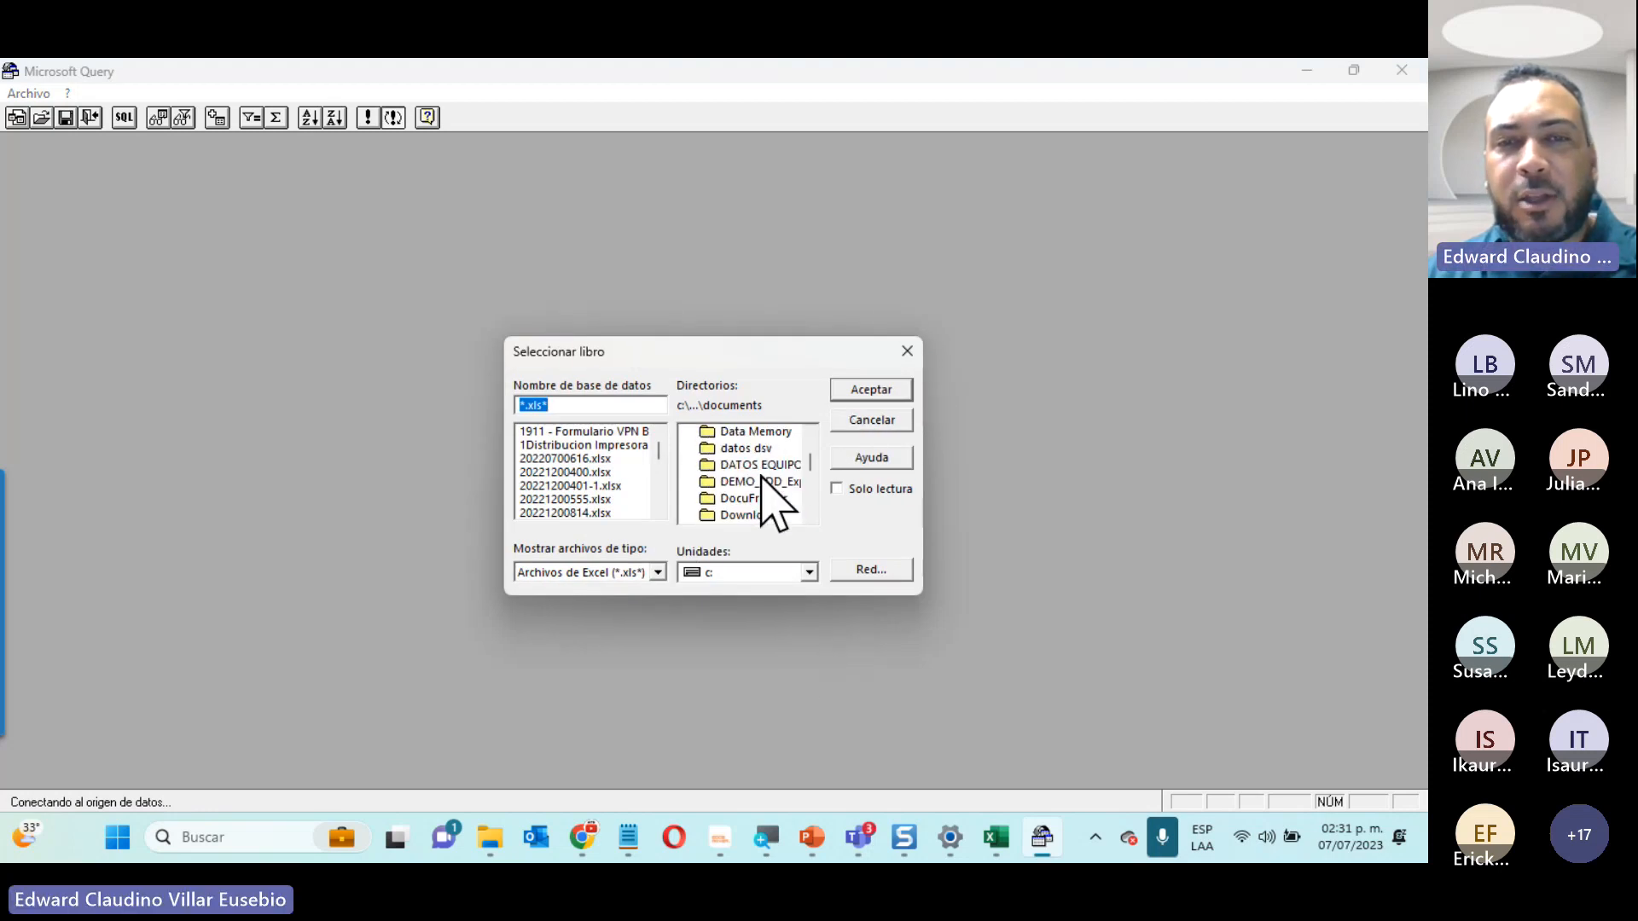
scroll(764, 478, up, 5)
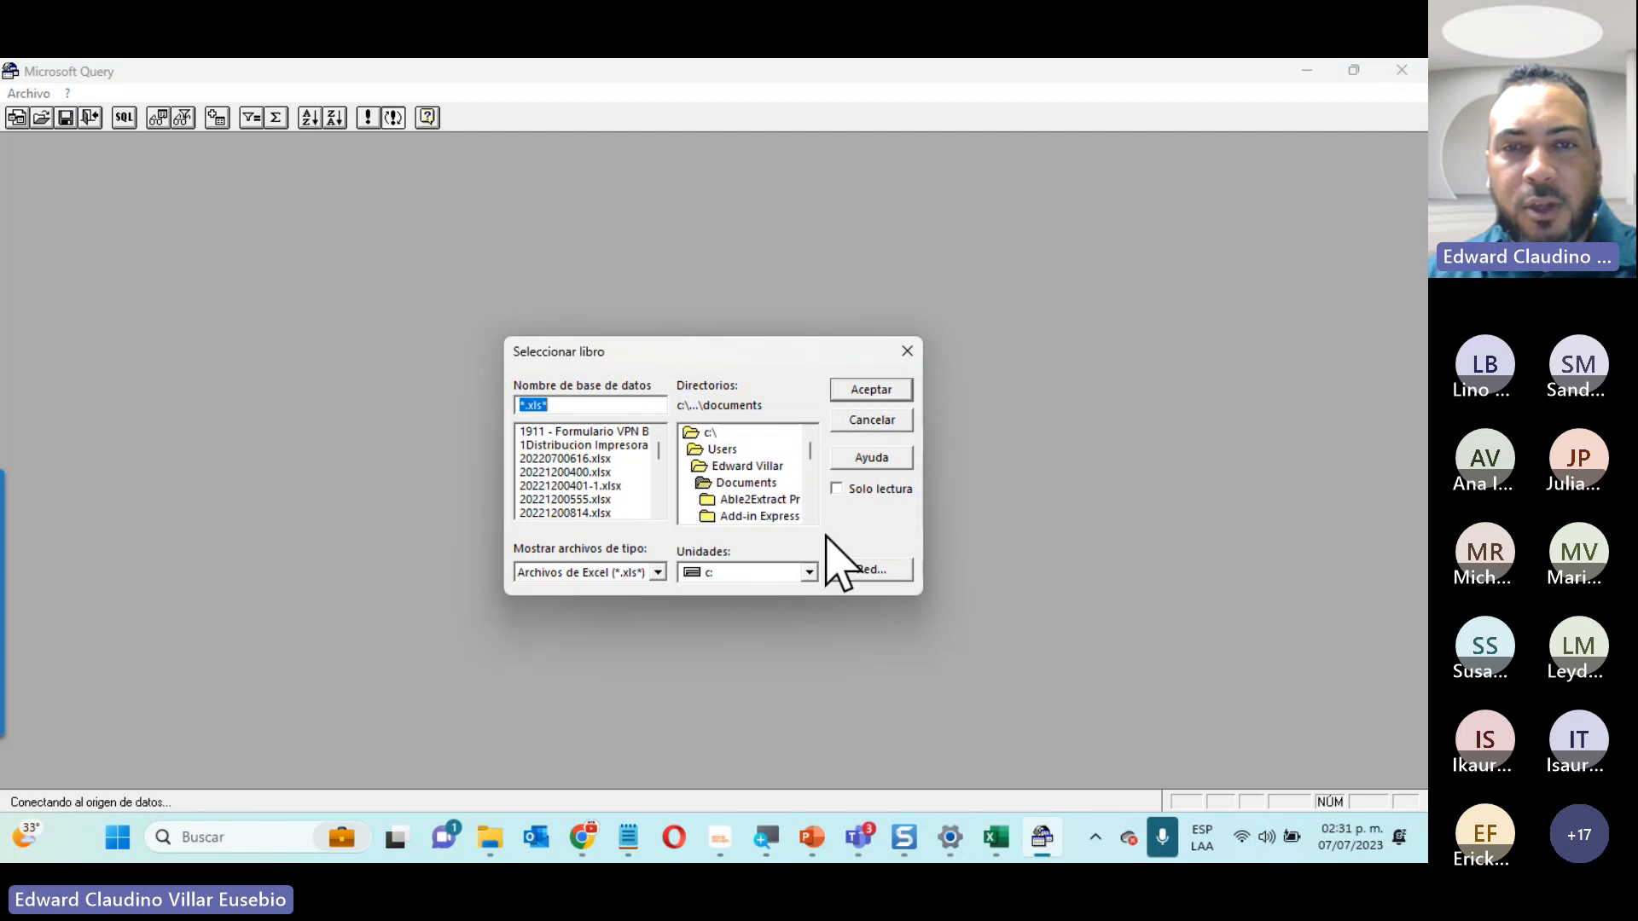
double_click(731, 483)
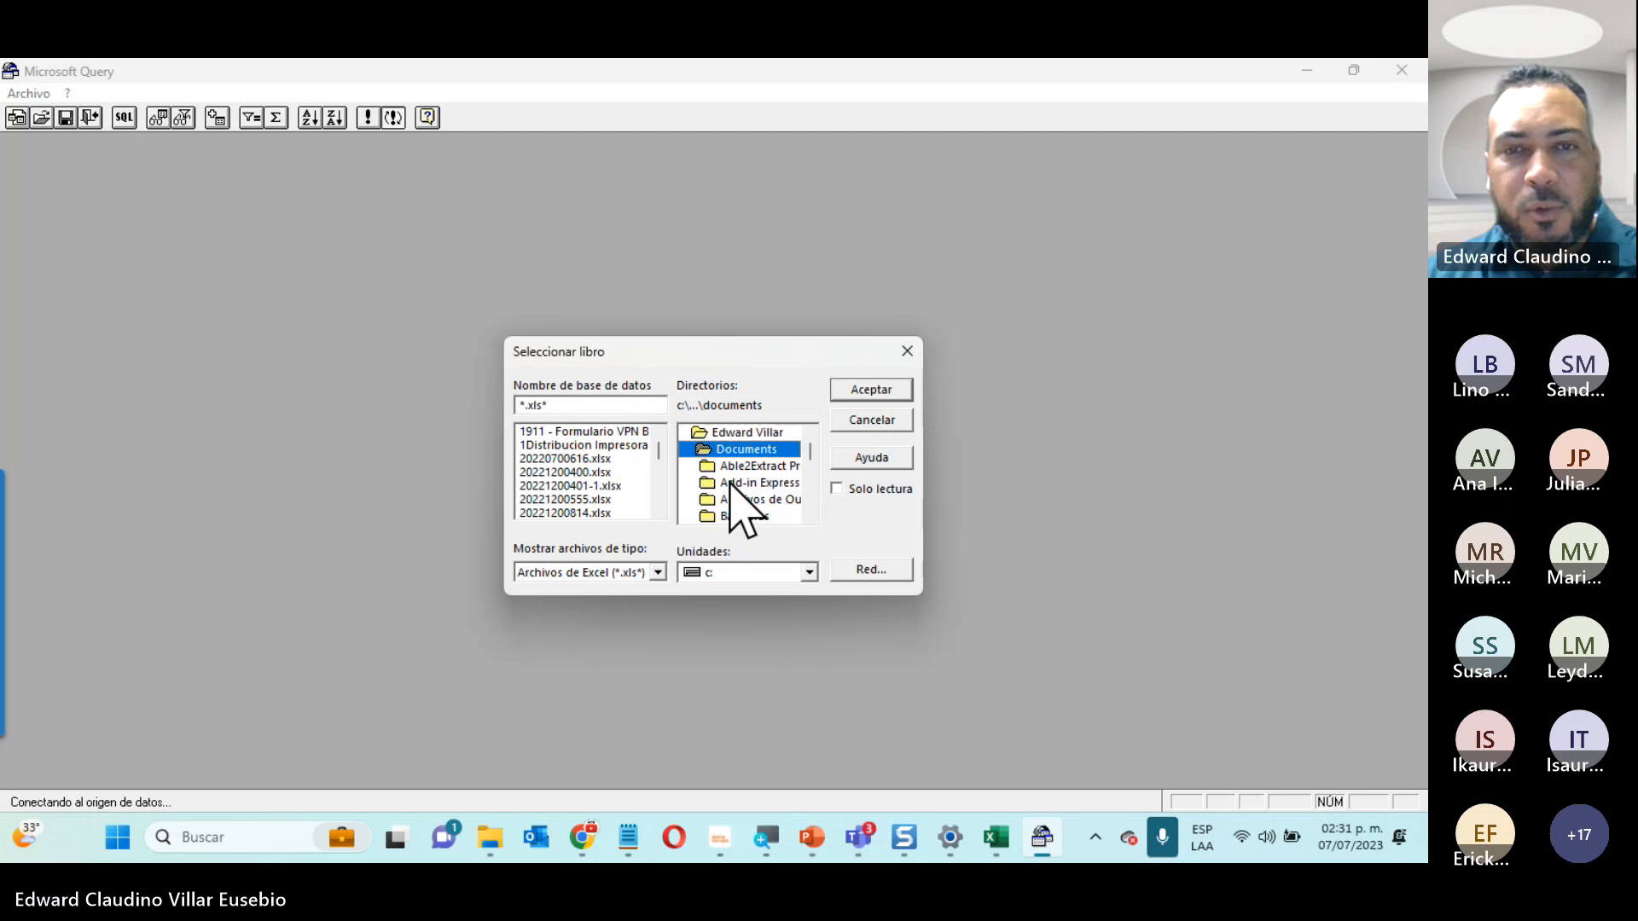
scroll(768, 477, down, 6)
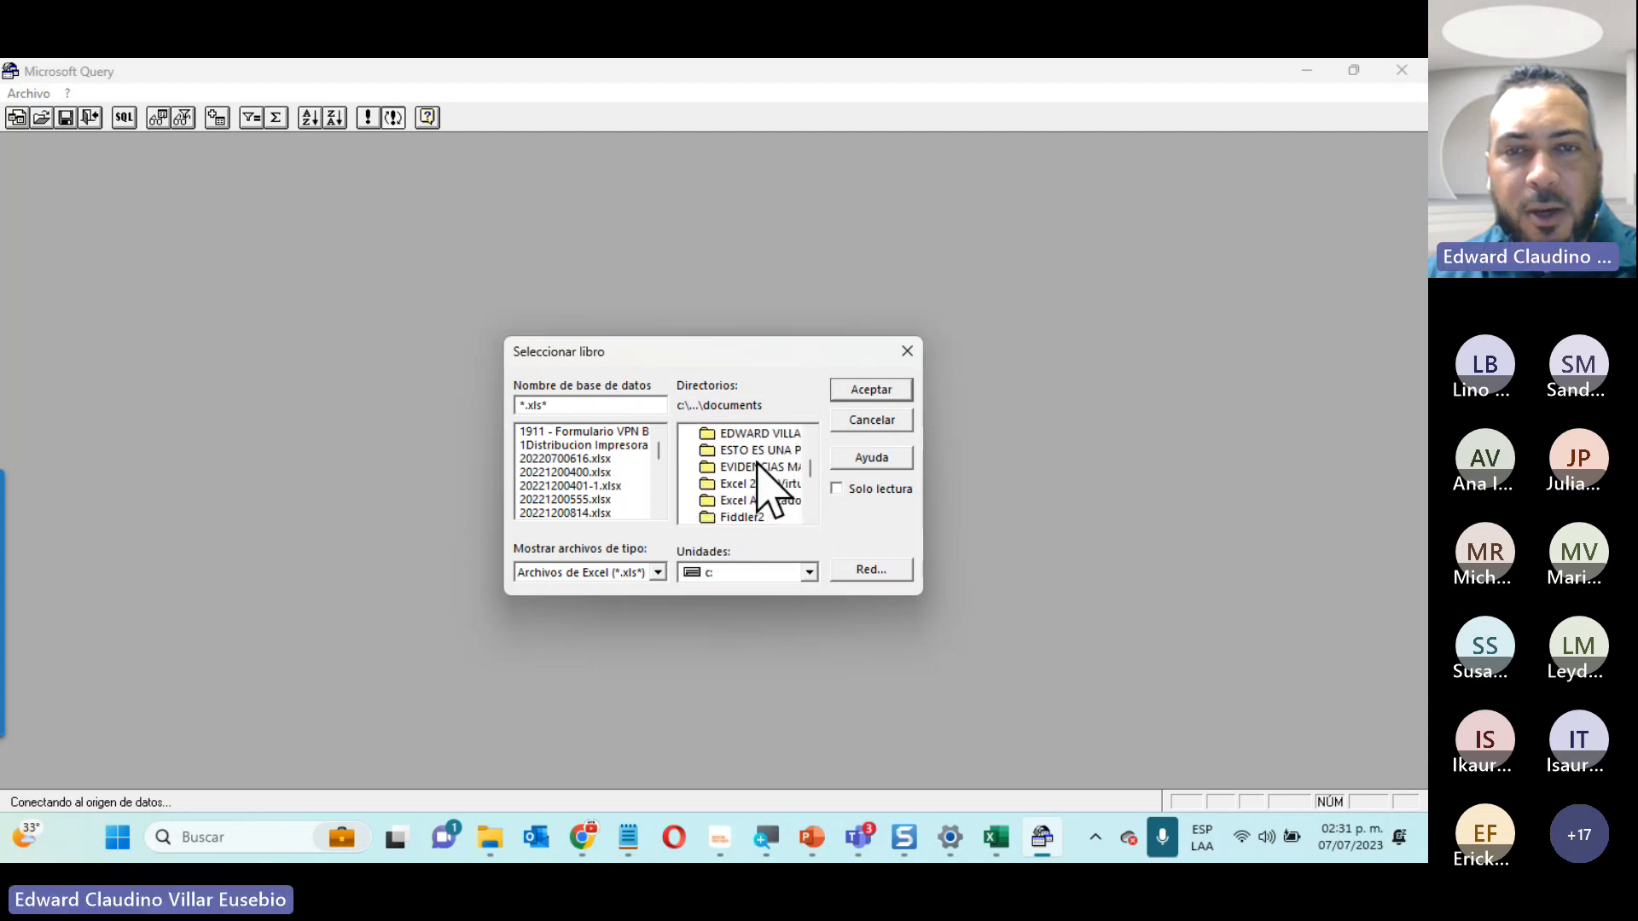
scroll(757, 469, down, 10)
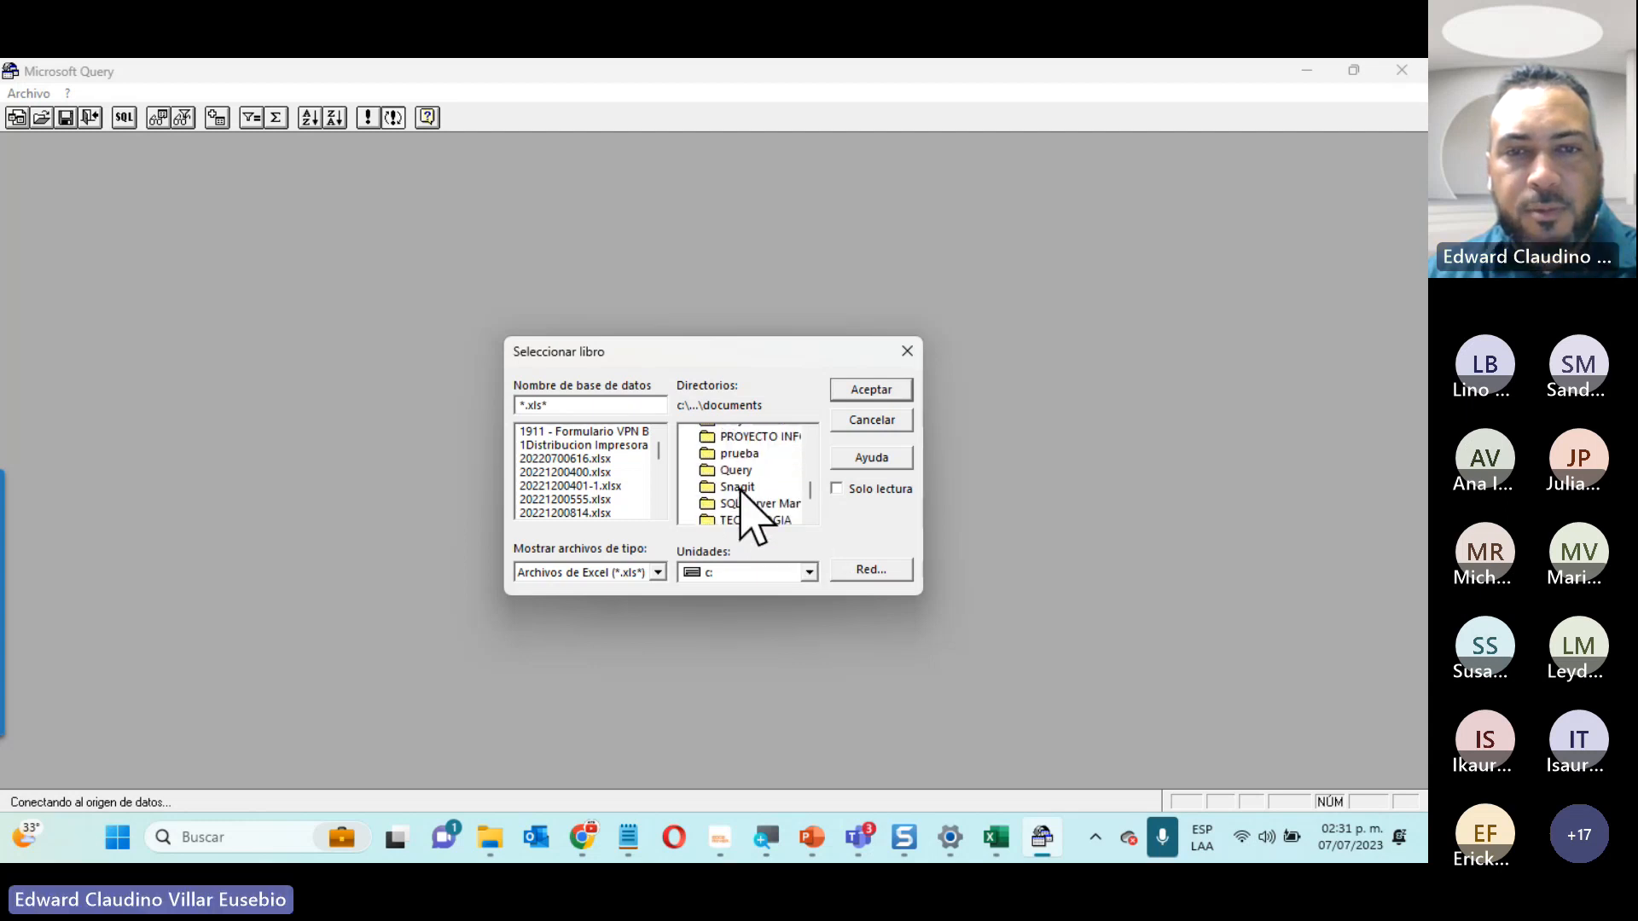
scroll(741, 491, up, 12)
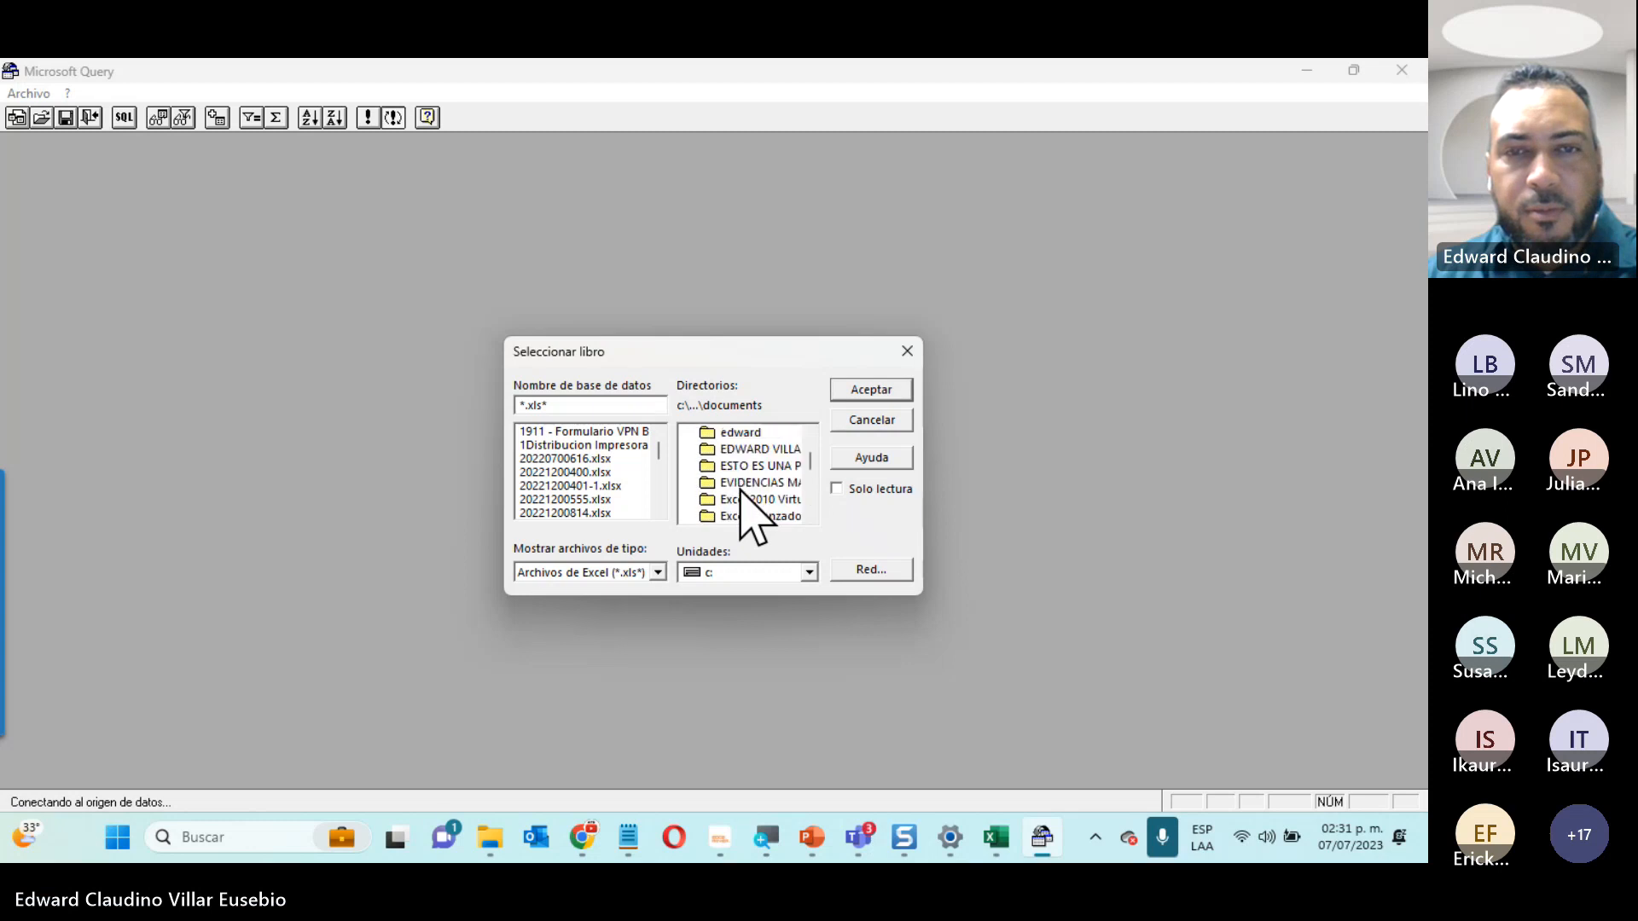
scroll(751, 512, up, 3)
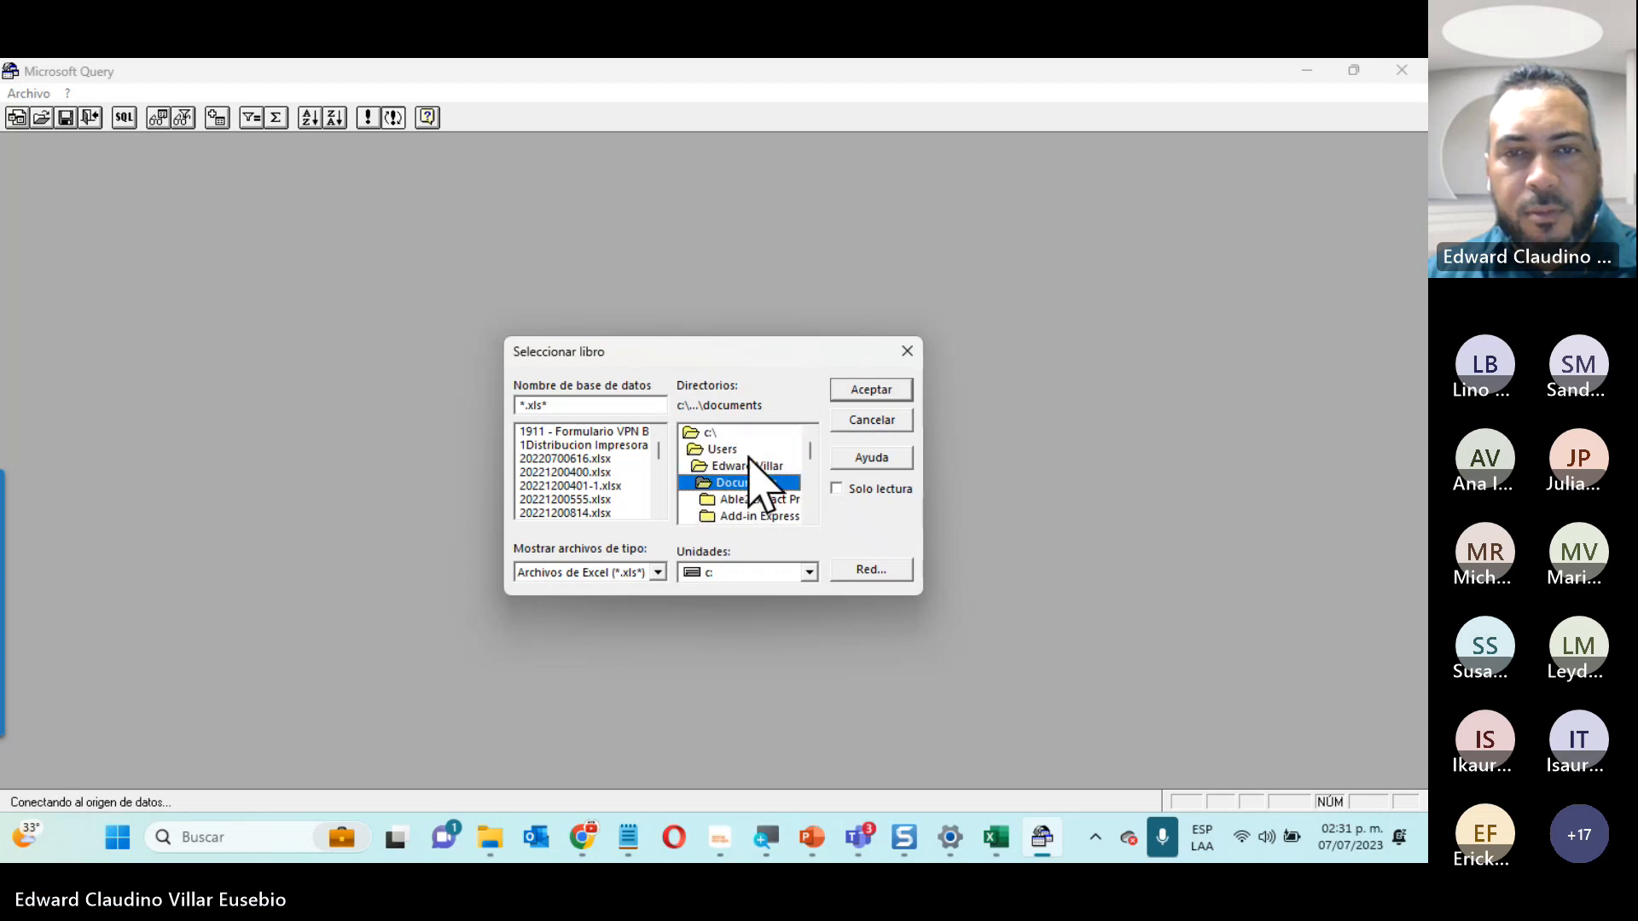
double_click(751, 465)
scroll(790, 501, down, 3)
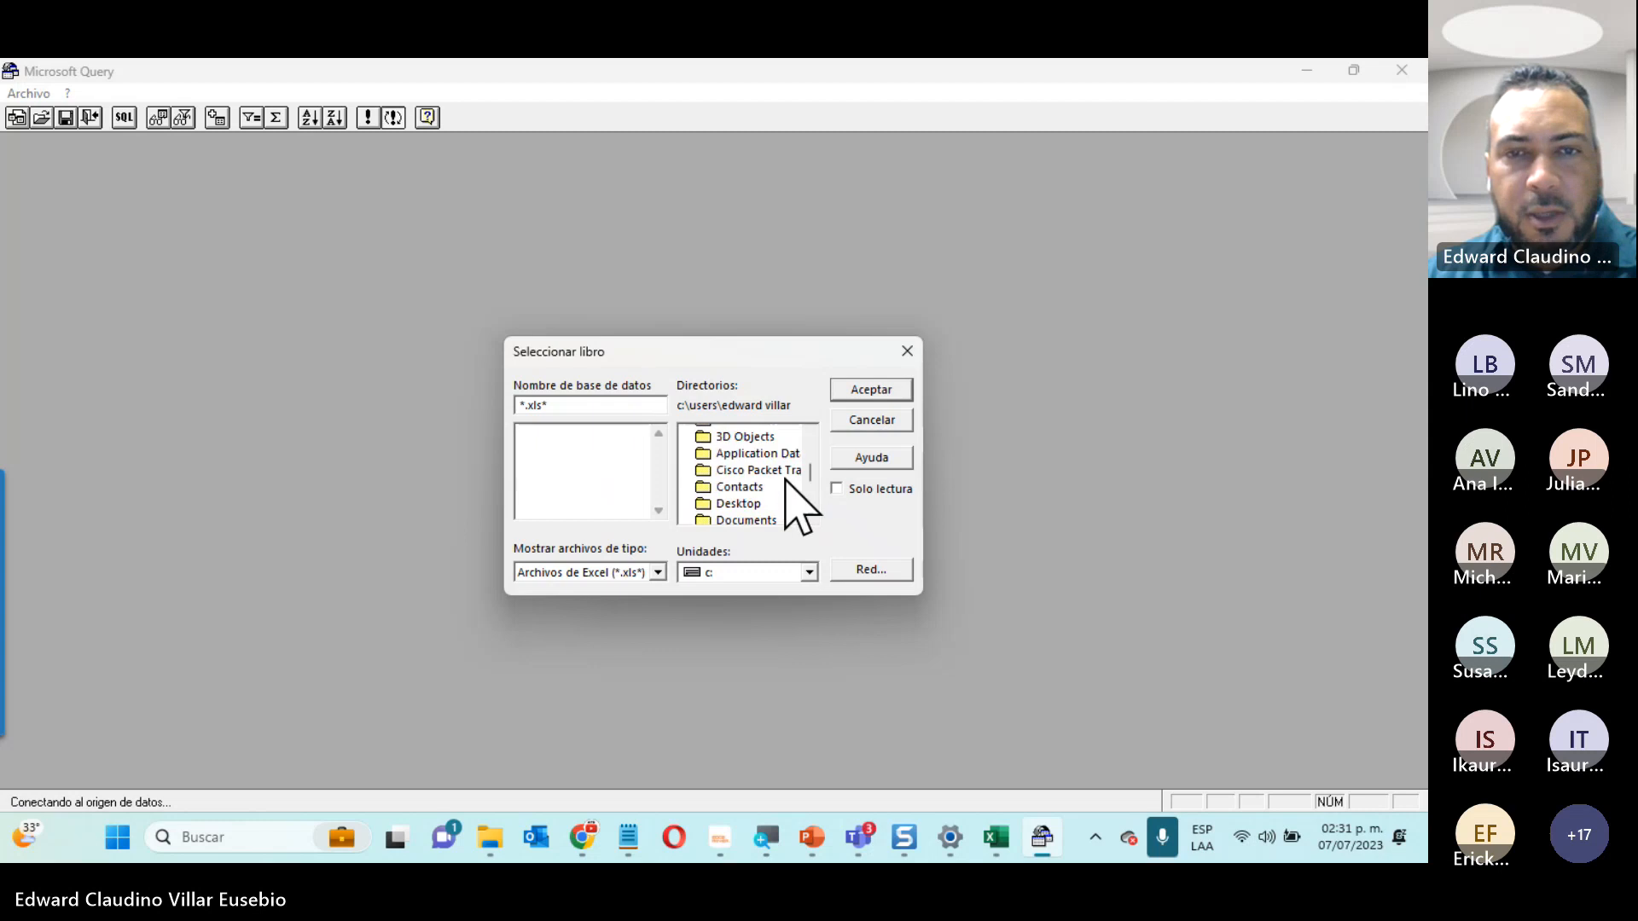
double_click(724, 485)
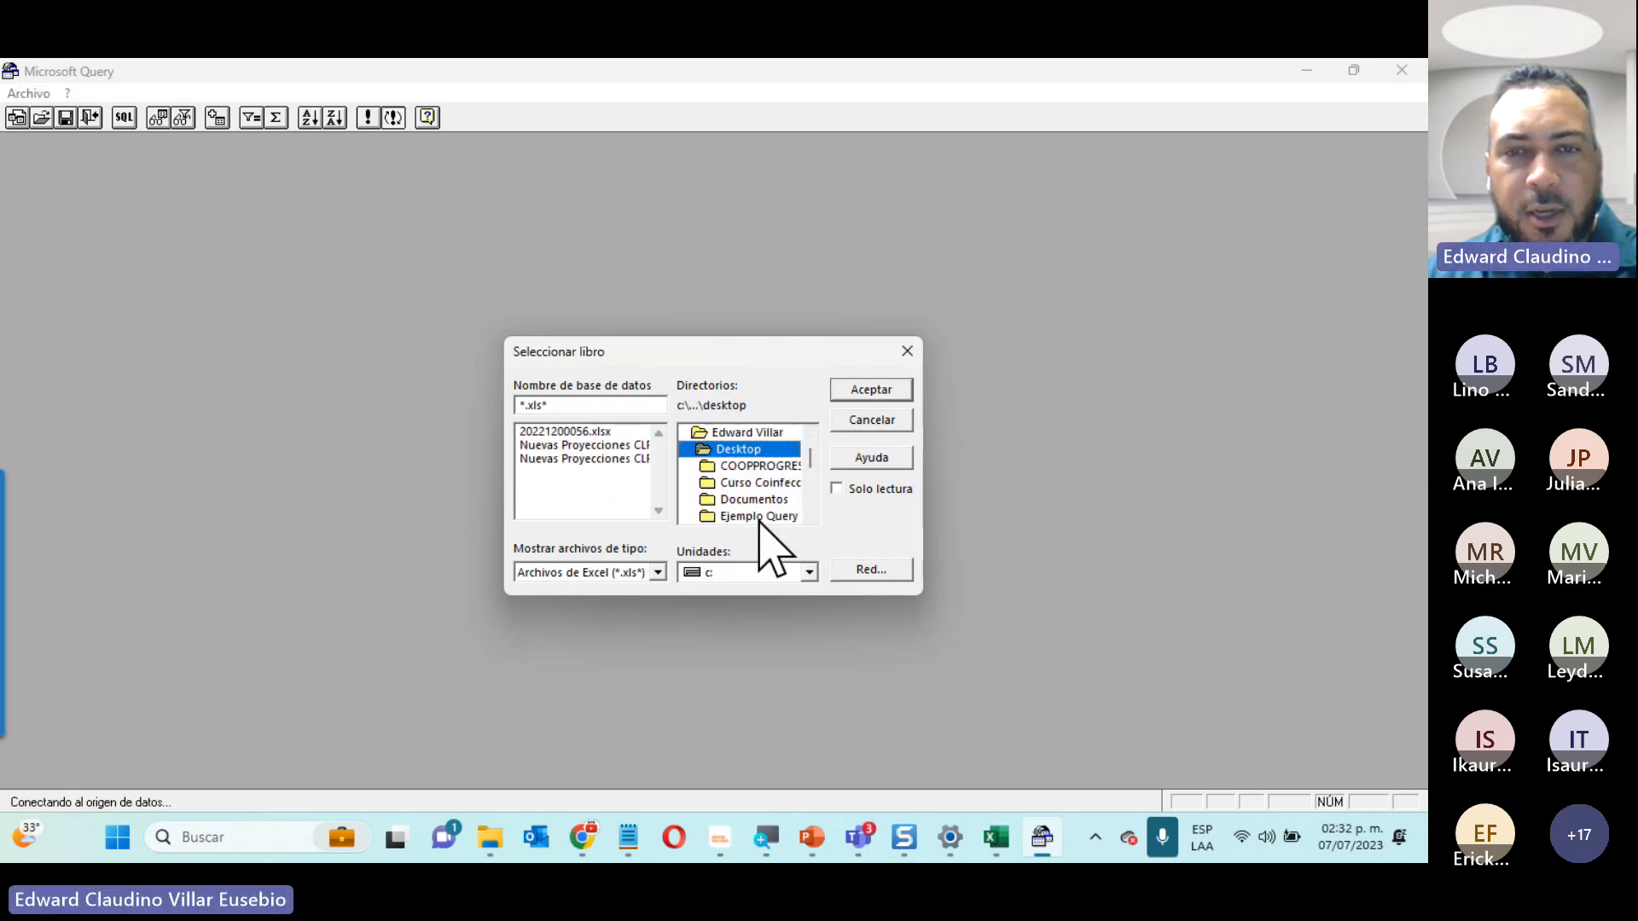
double_click(759, 517)
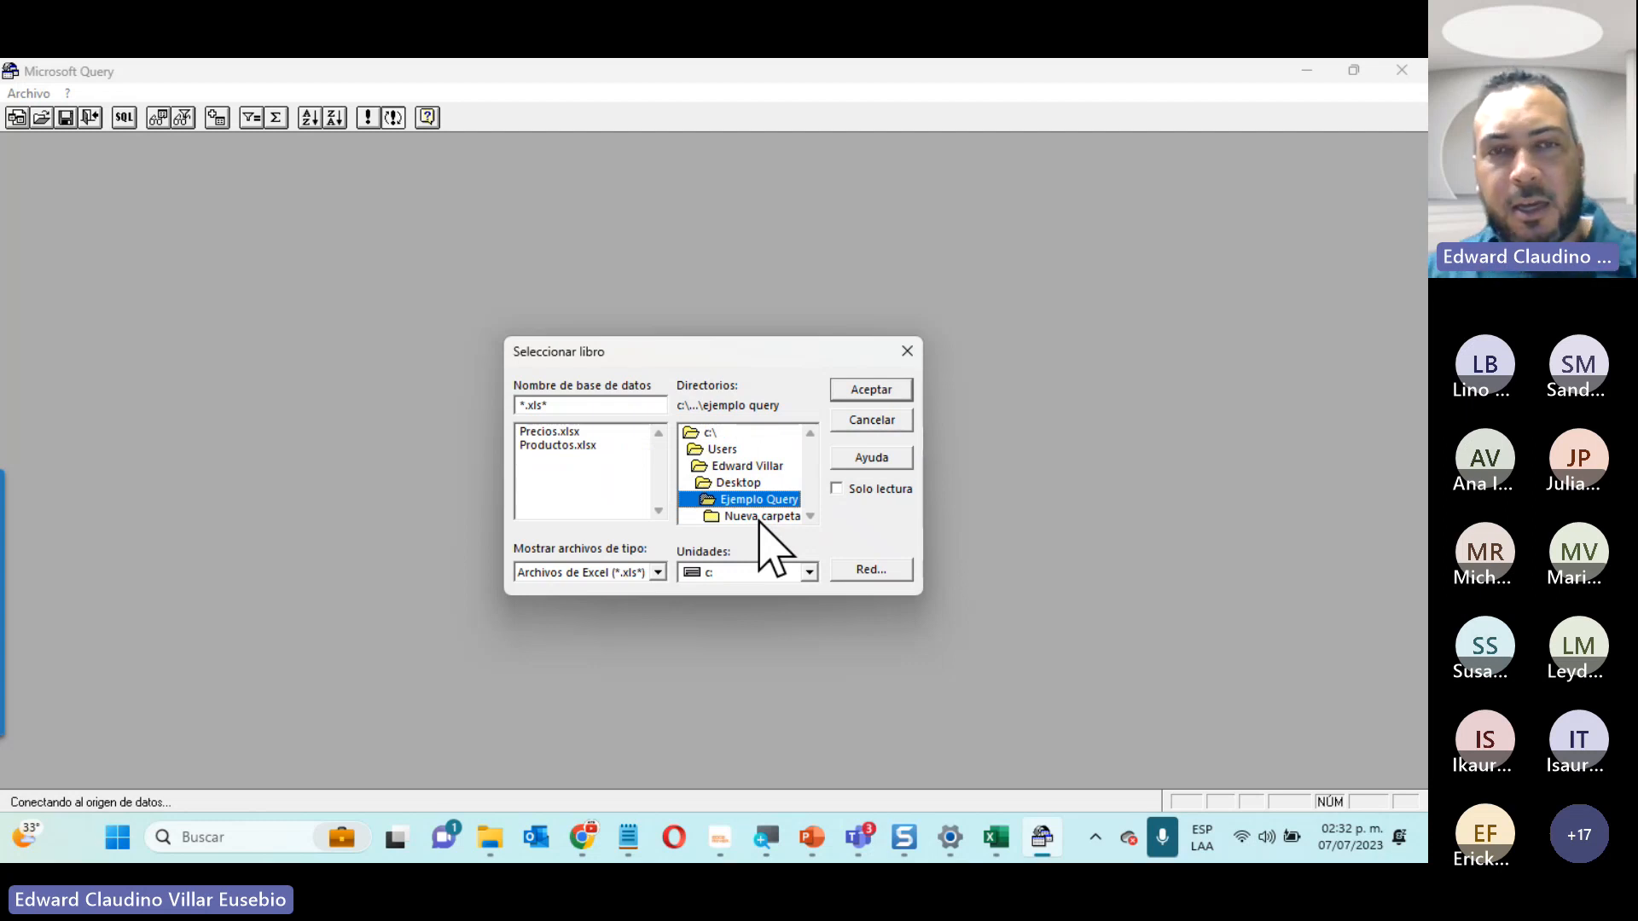
Open the innermost nested Nueva carpeta inside Ejemplo Query and load Productos.xlsx as the query's source workbook
click(540, 447)
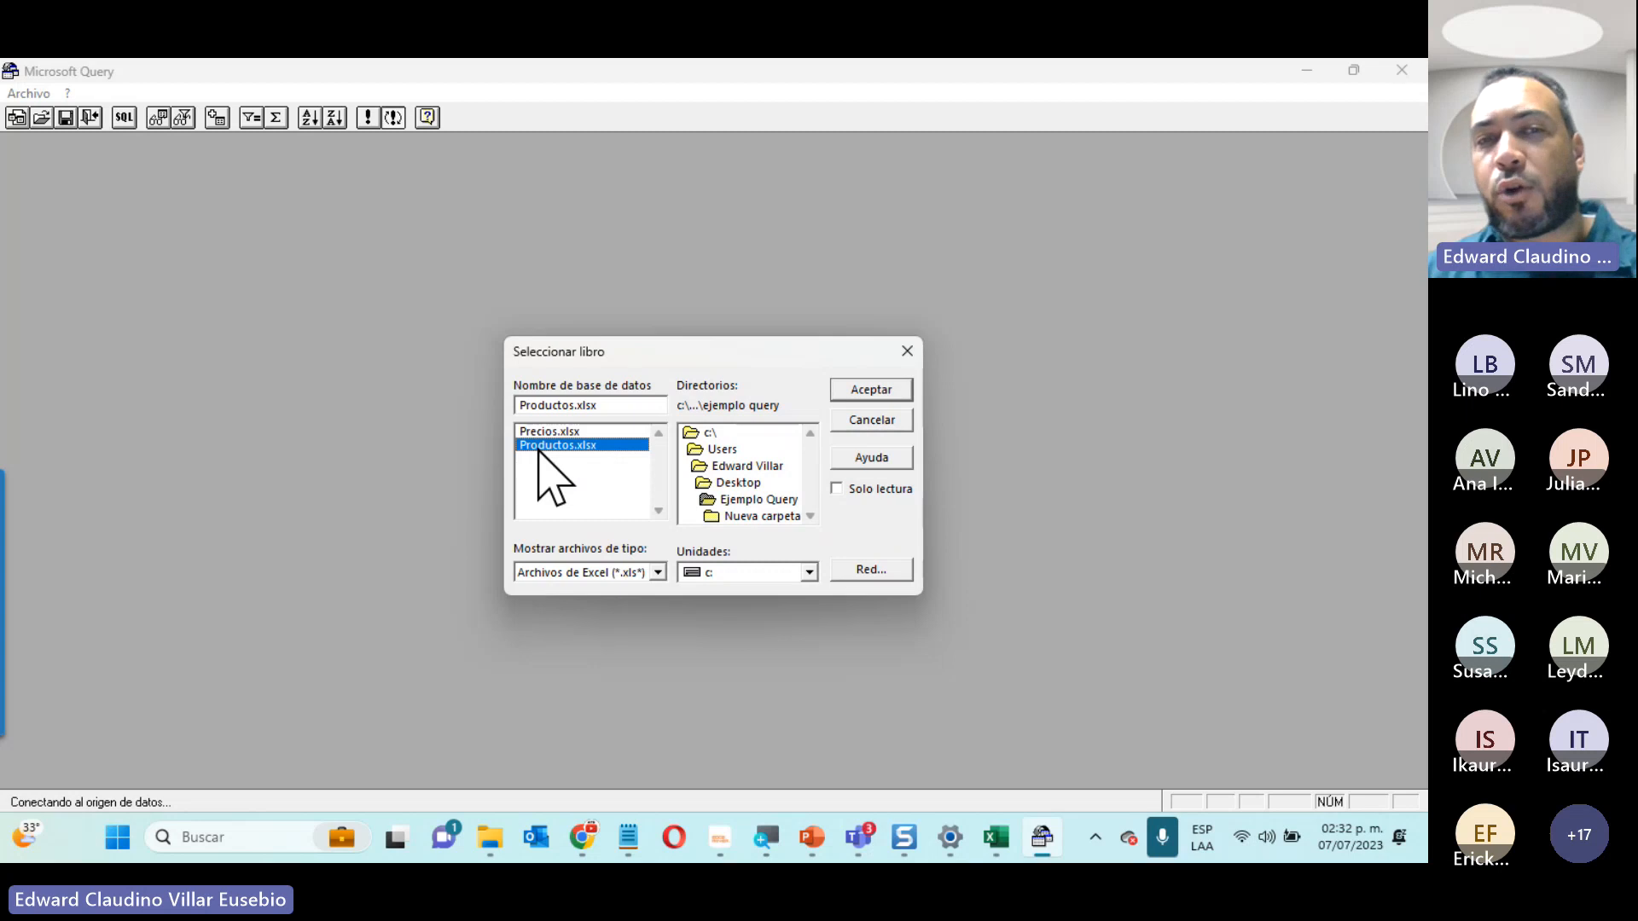
double_click(753, 517)
double_click(752, 517)
double_click(752, 517)
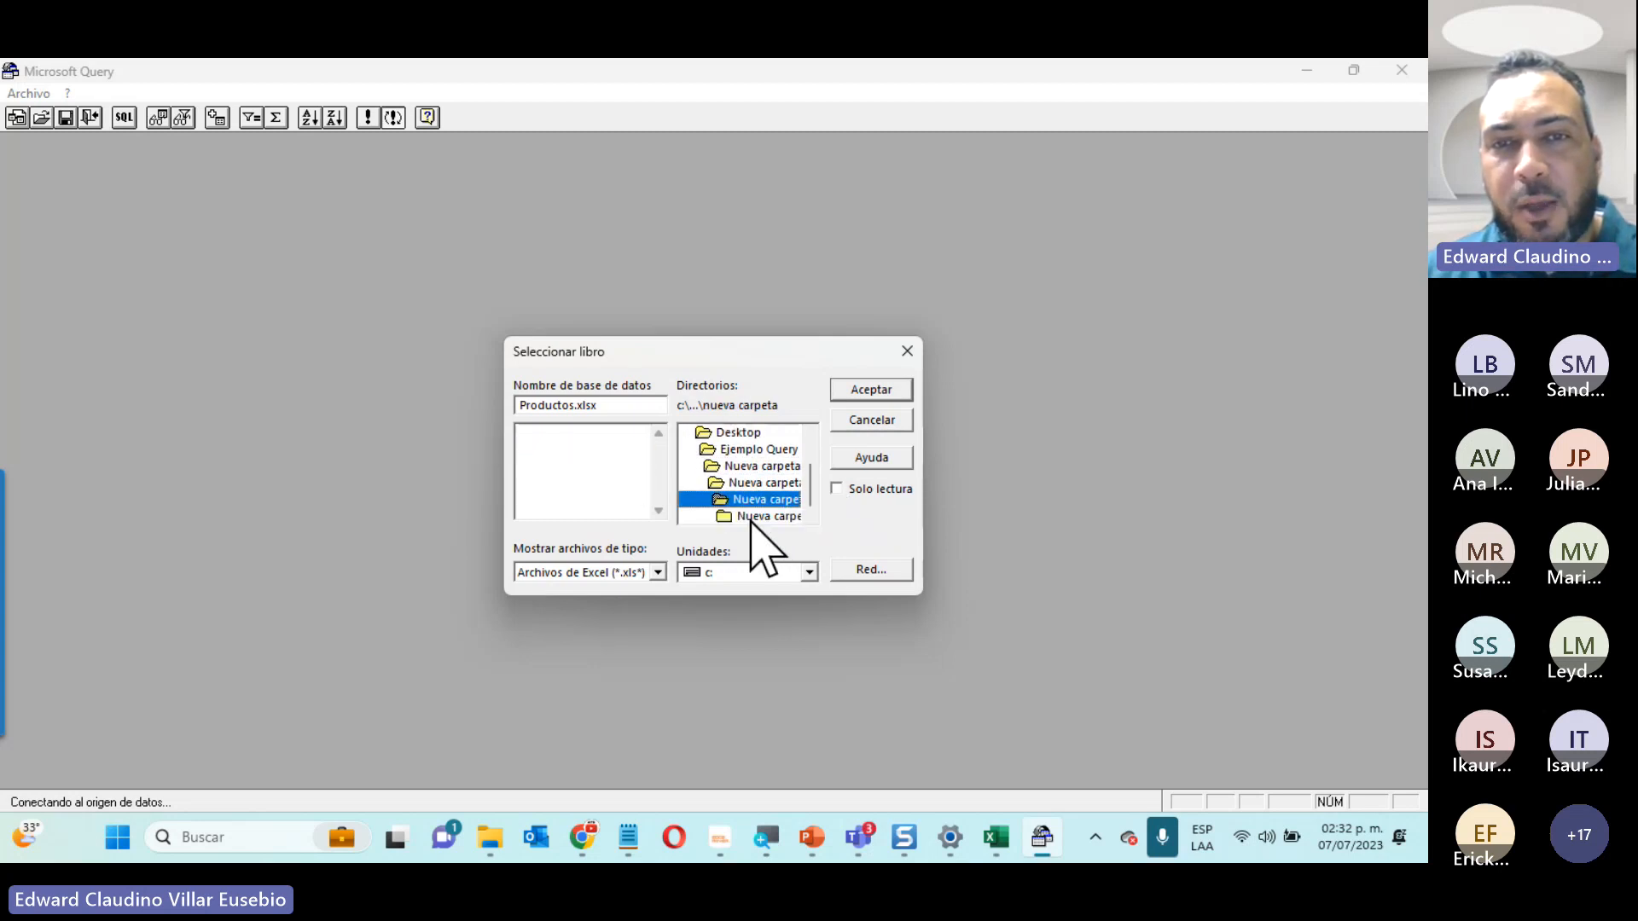
click(753, 517)
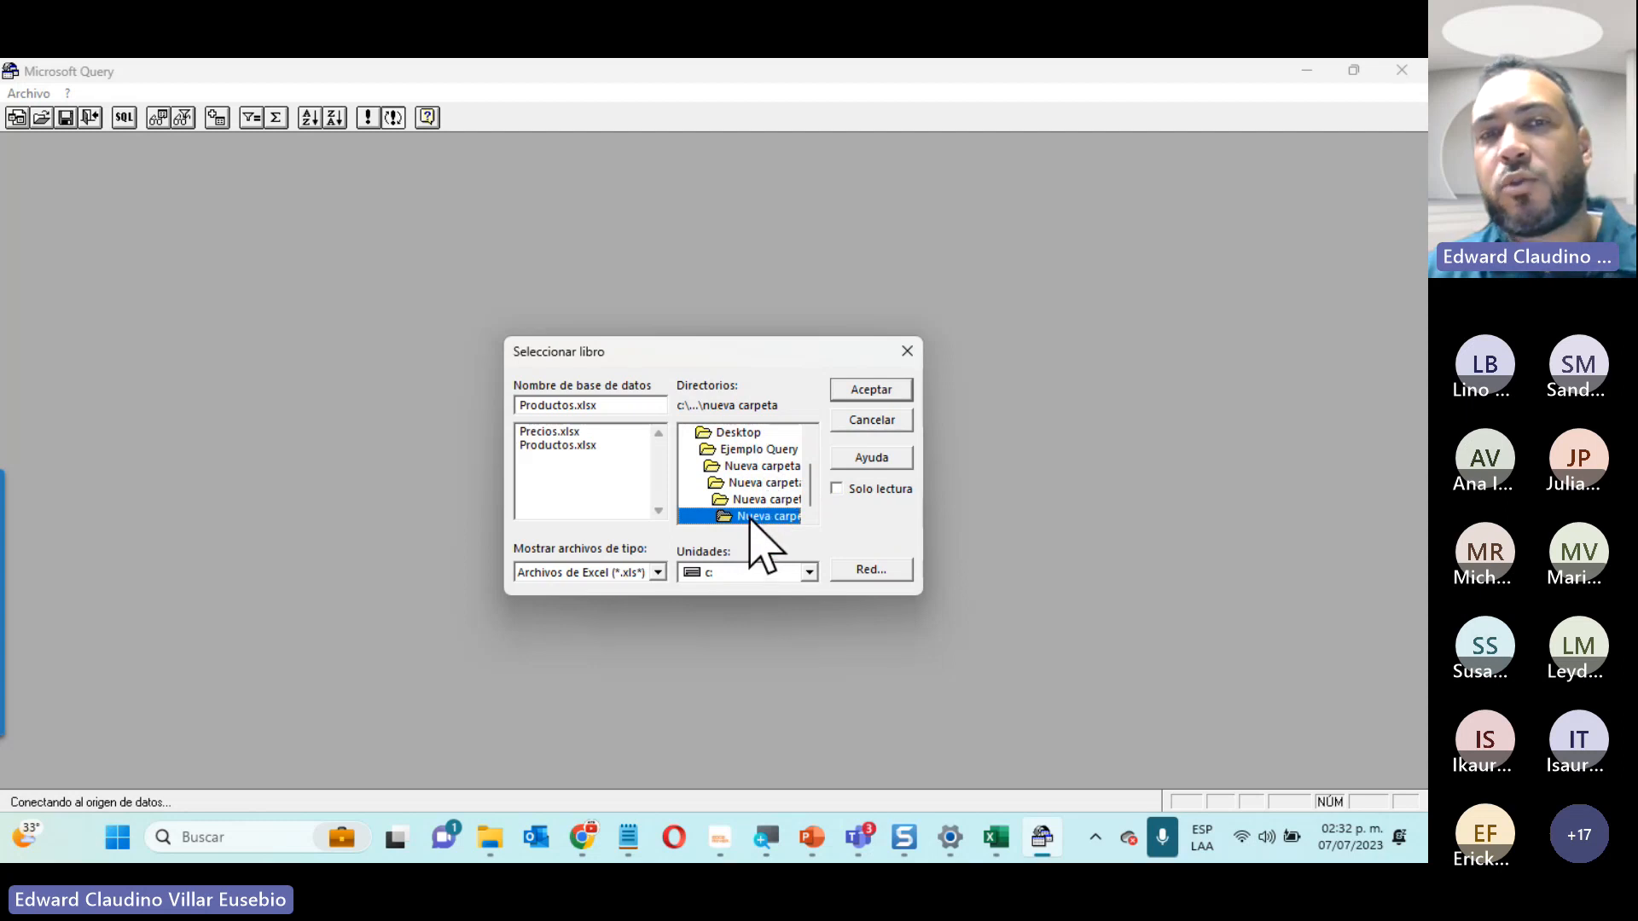
click(591, 445)
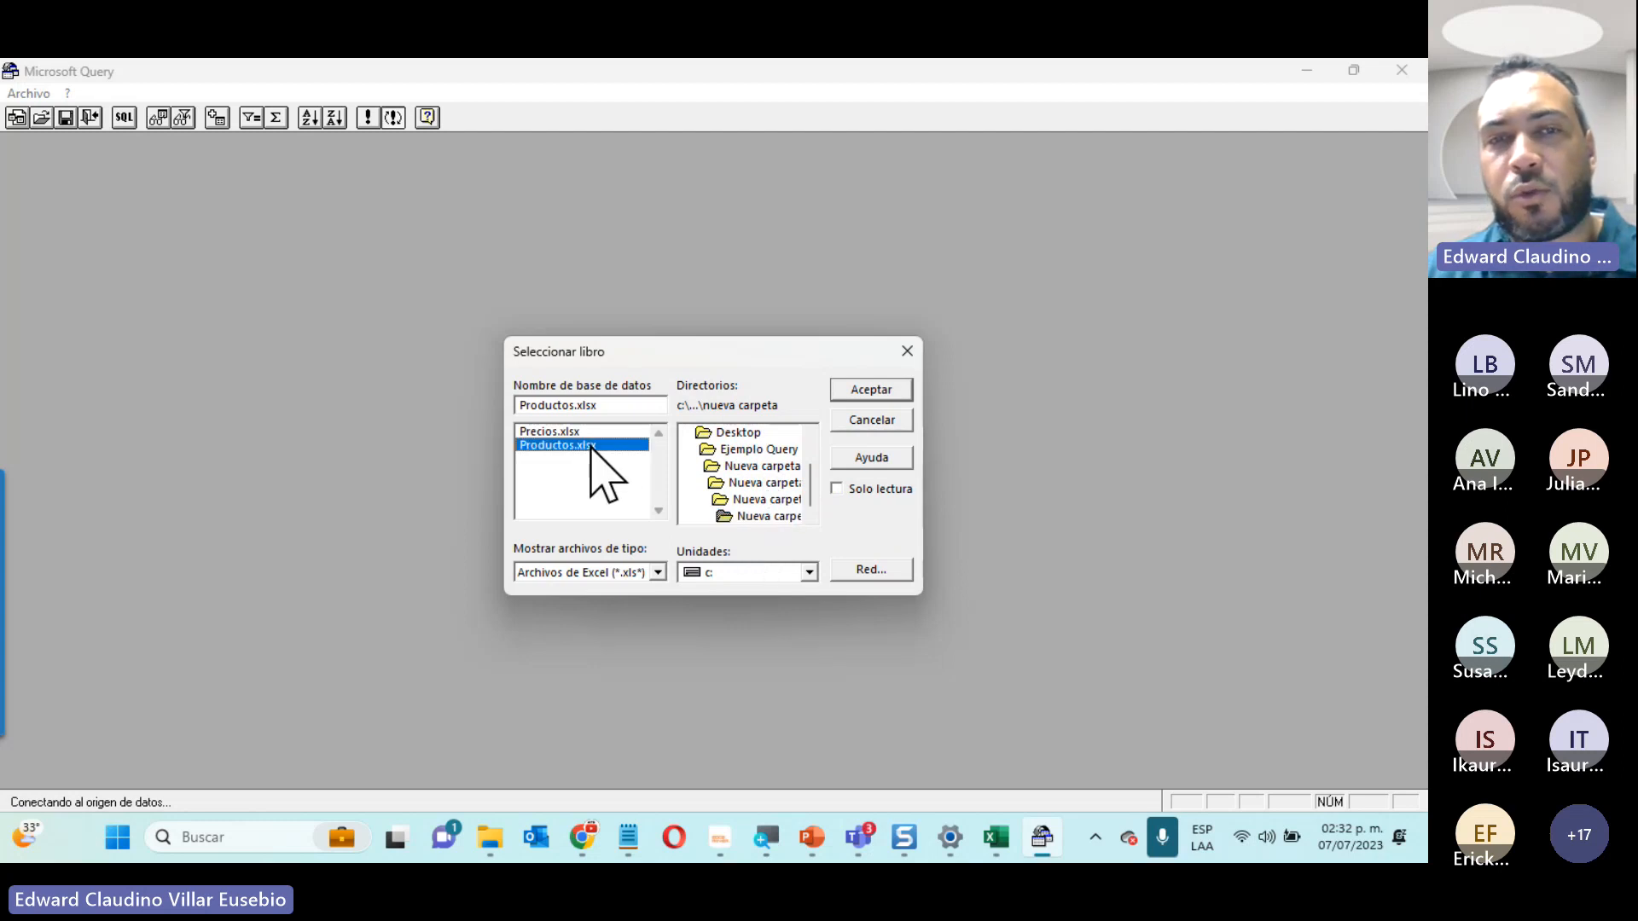
double_click(591, 445)
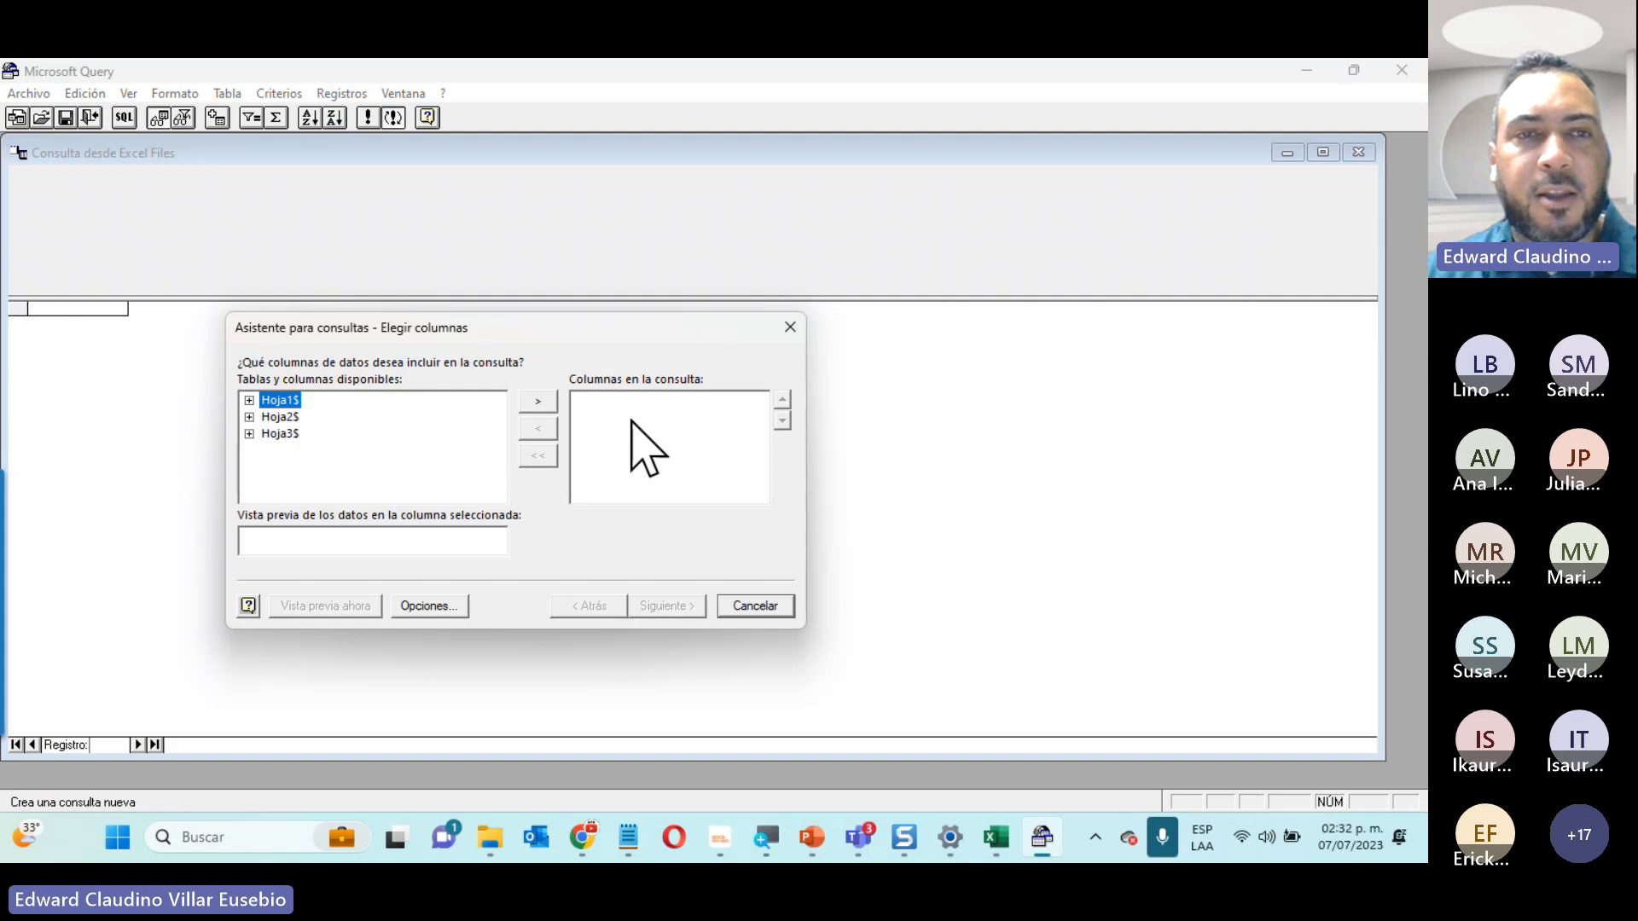
Apply the query wizard's table display options and leave the wizard, choosing to continue modifying the query in Microsoft Query
drag(655, 322, 898, 300)
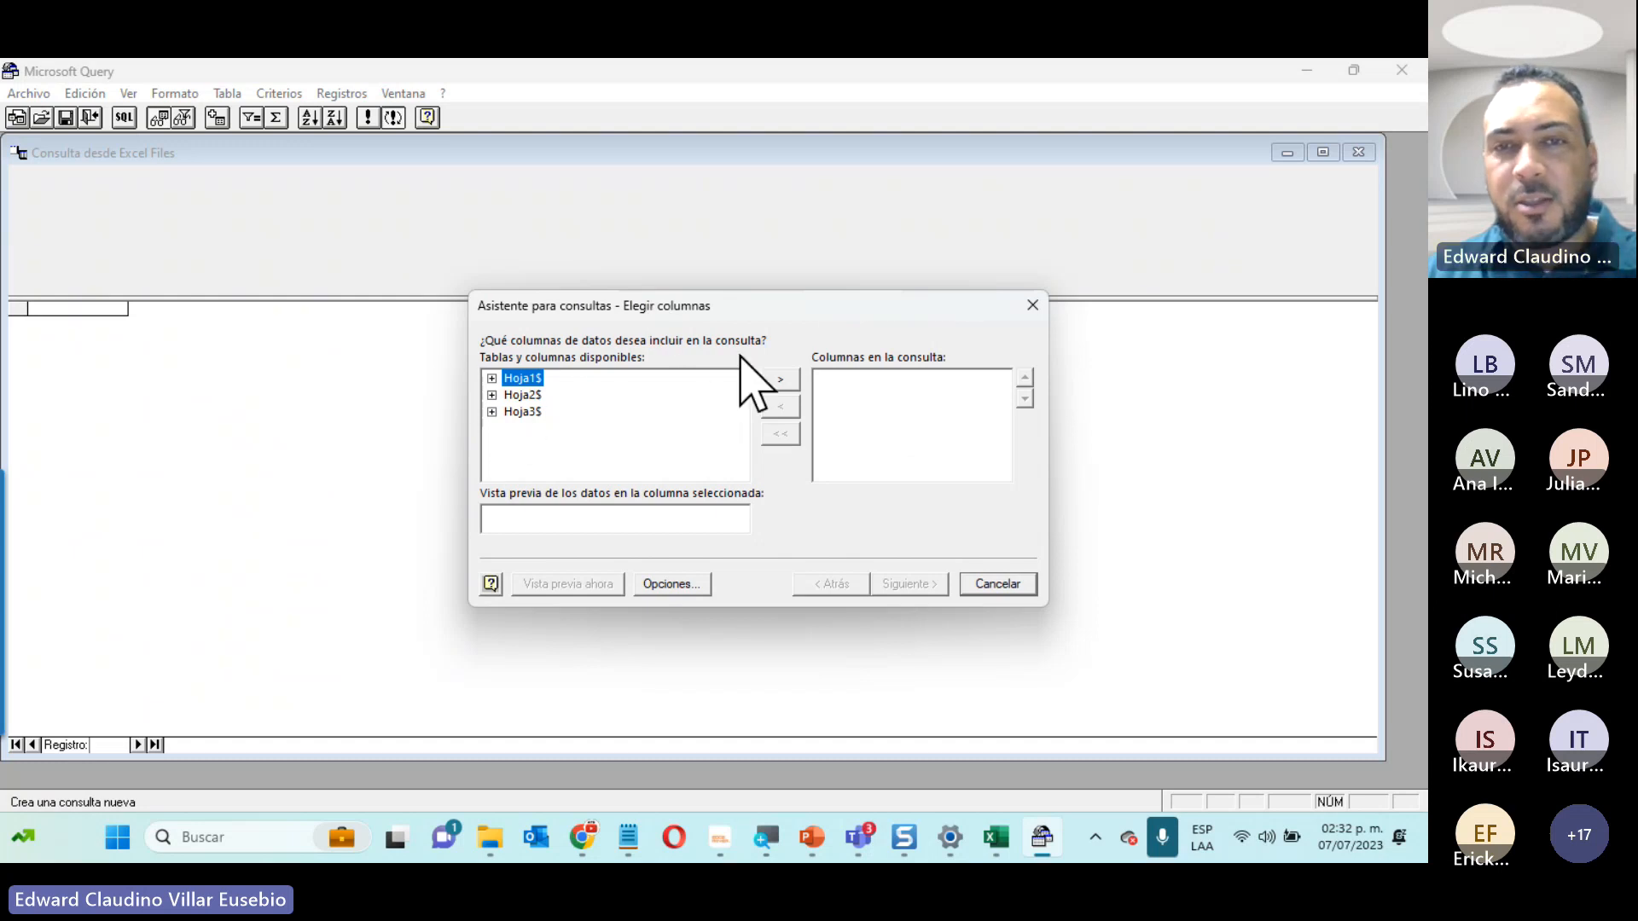
click(673, 585)
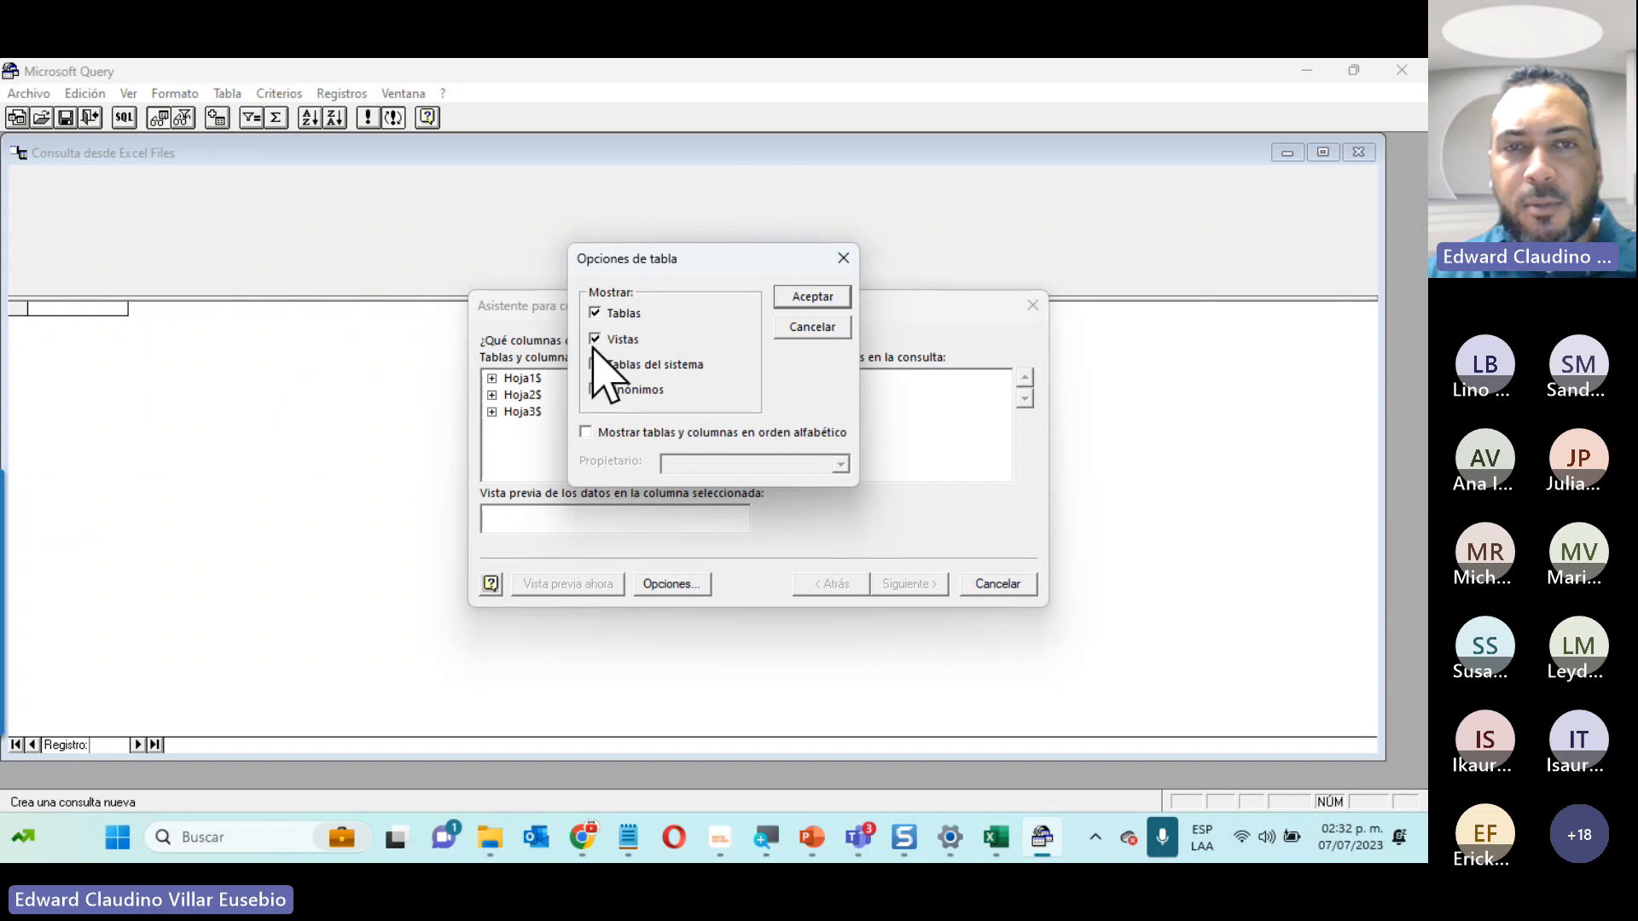
click(793, 299)
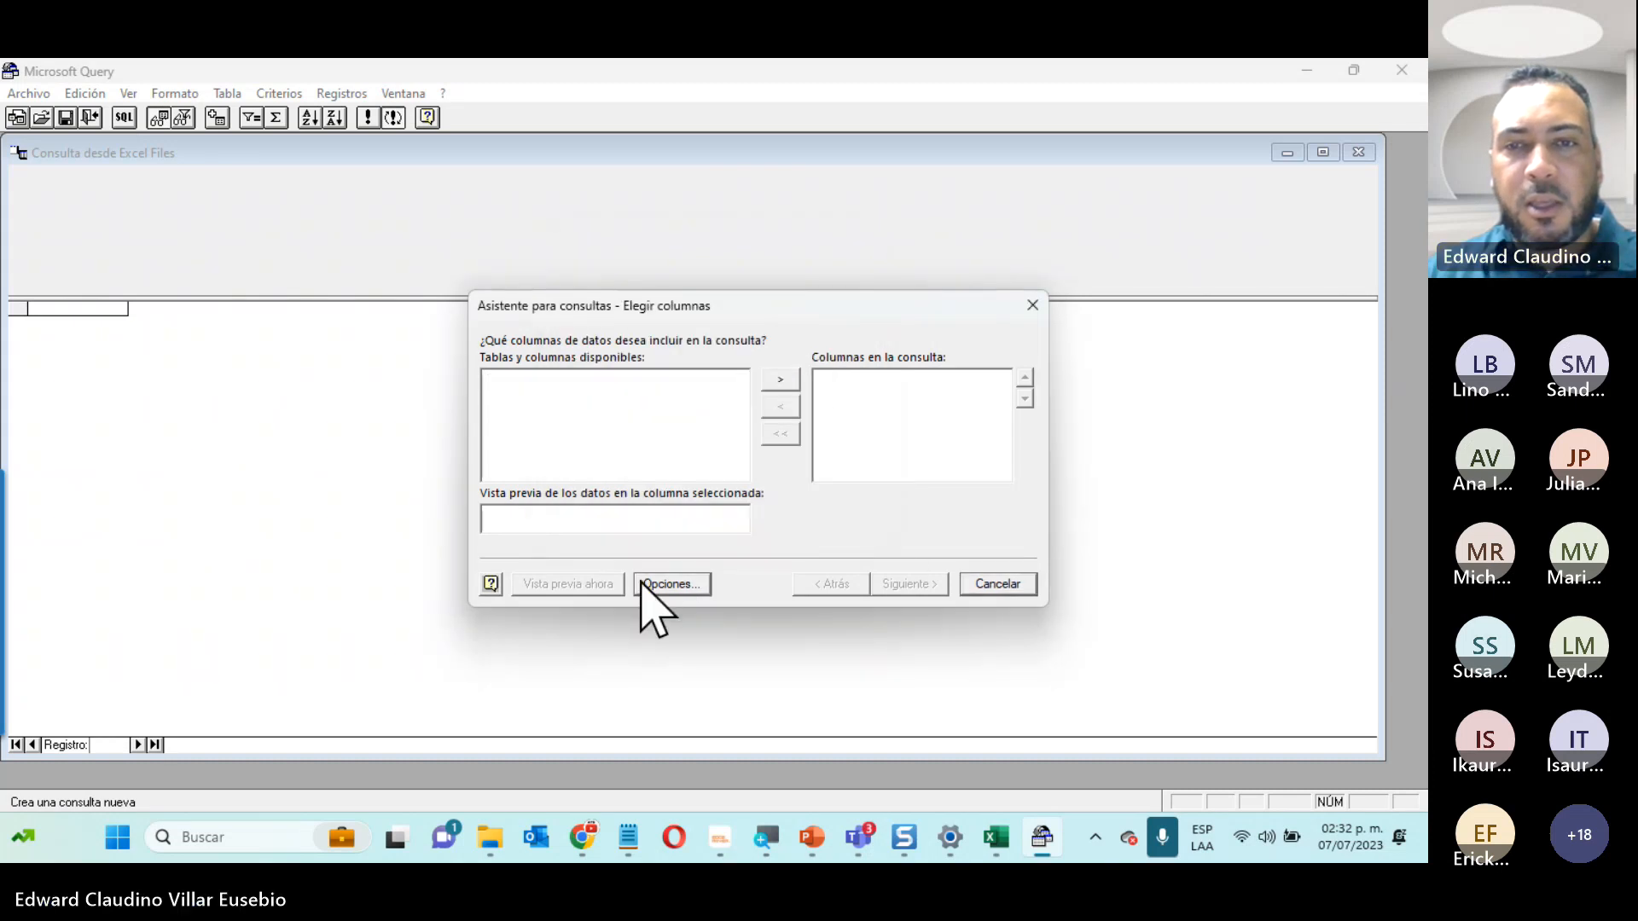
click(999, 584)
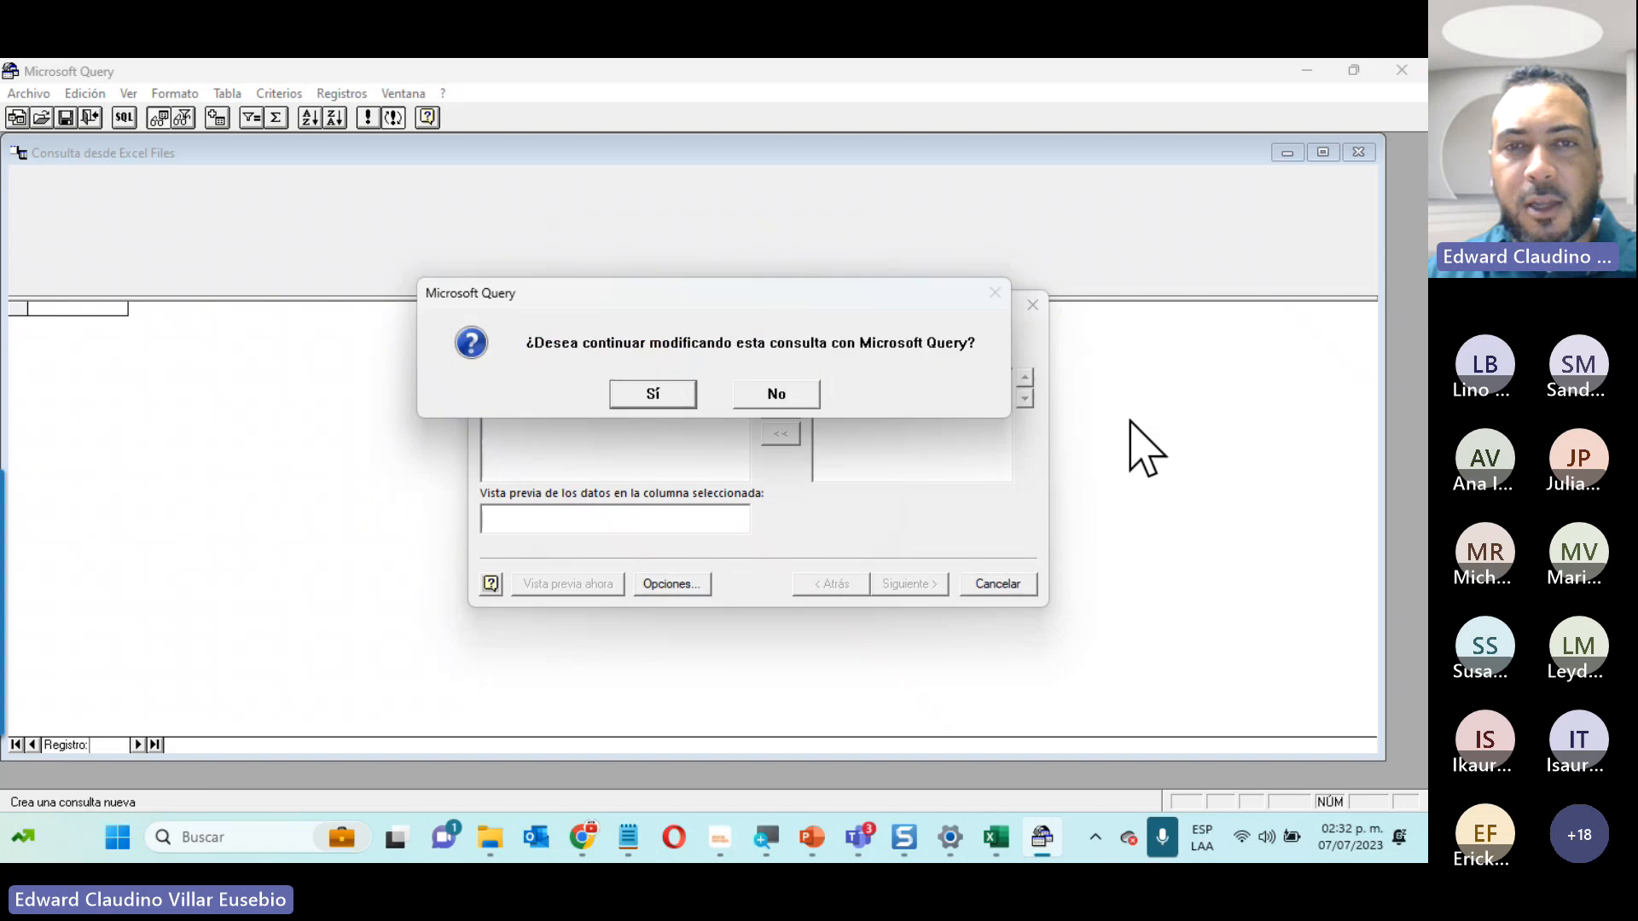
click(682, 399)
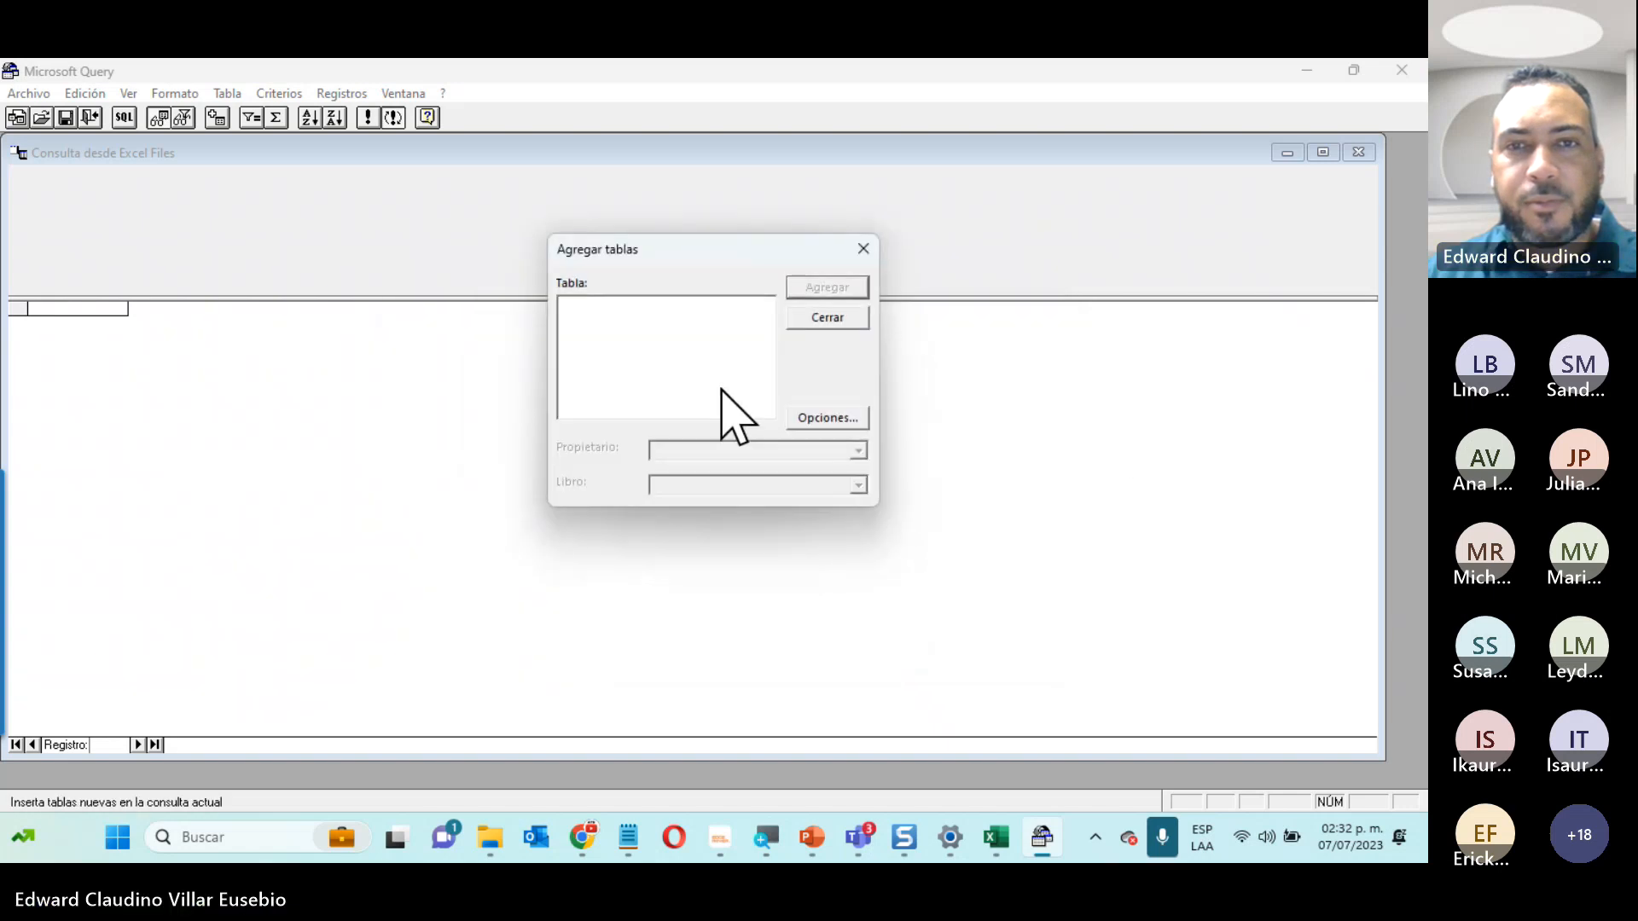
Close the empty table selection and exit Microsoft Query without returning any data to the workbook
click(829, 317)
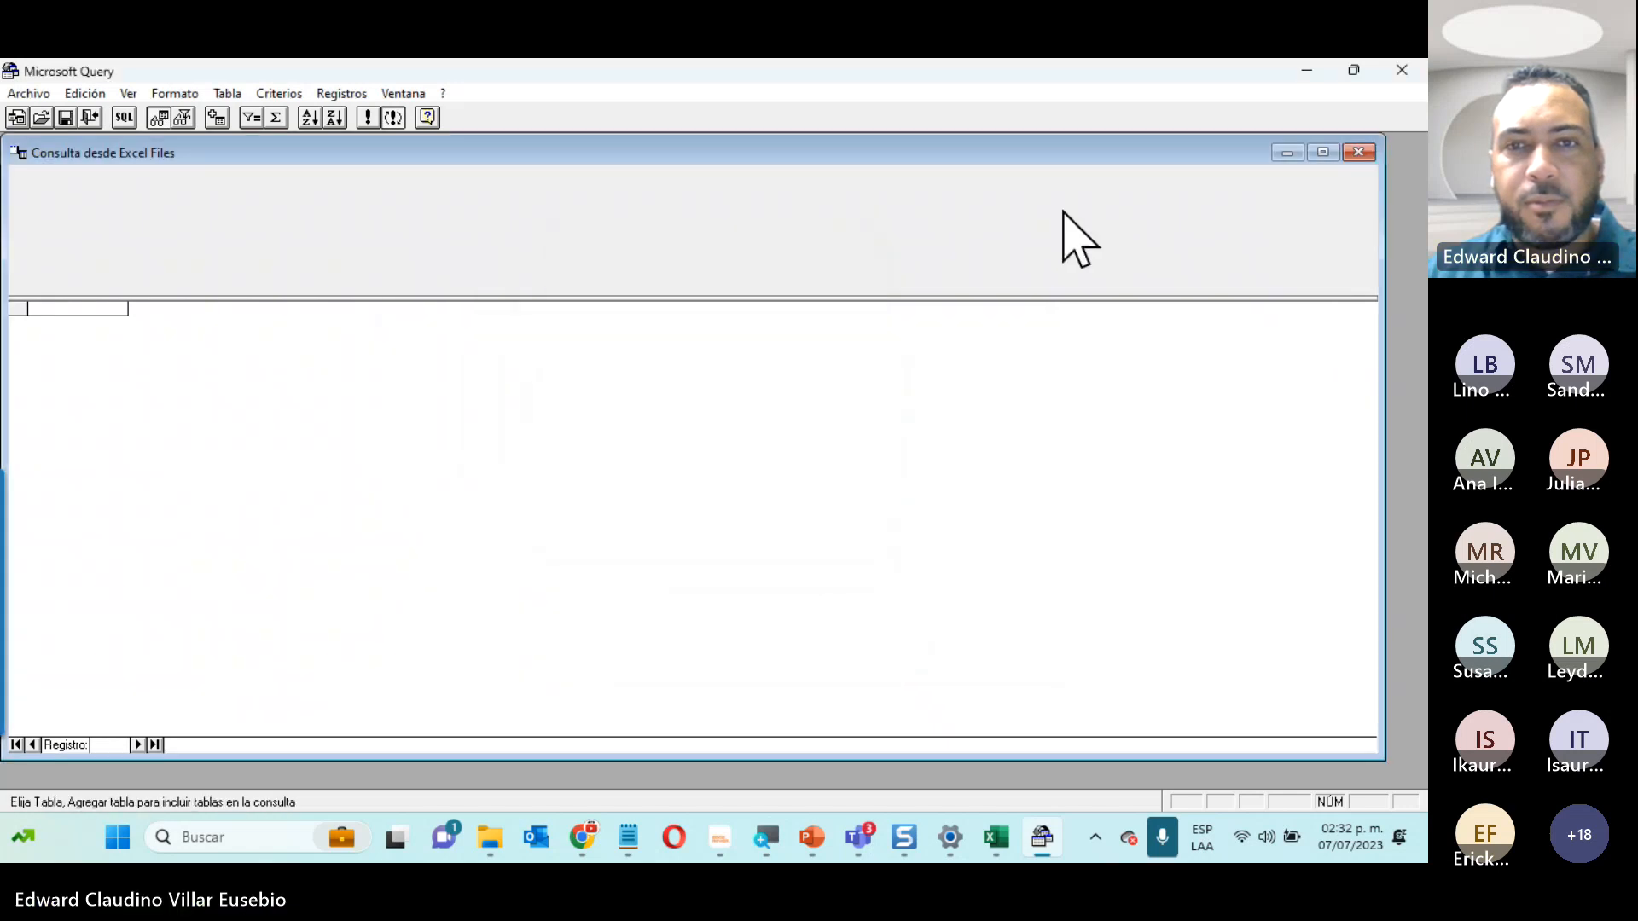
click(1401, 70)
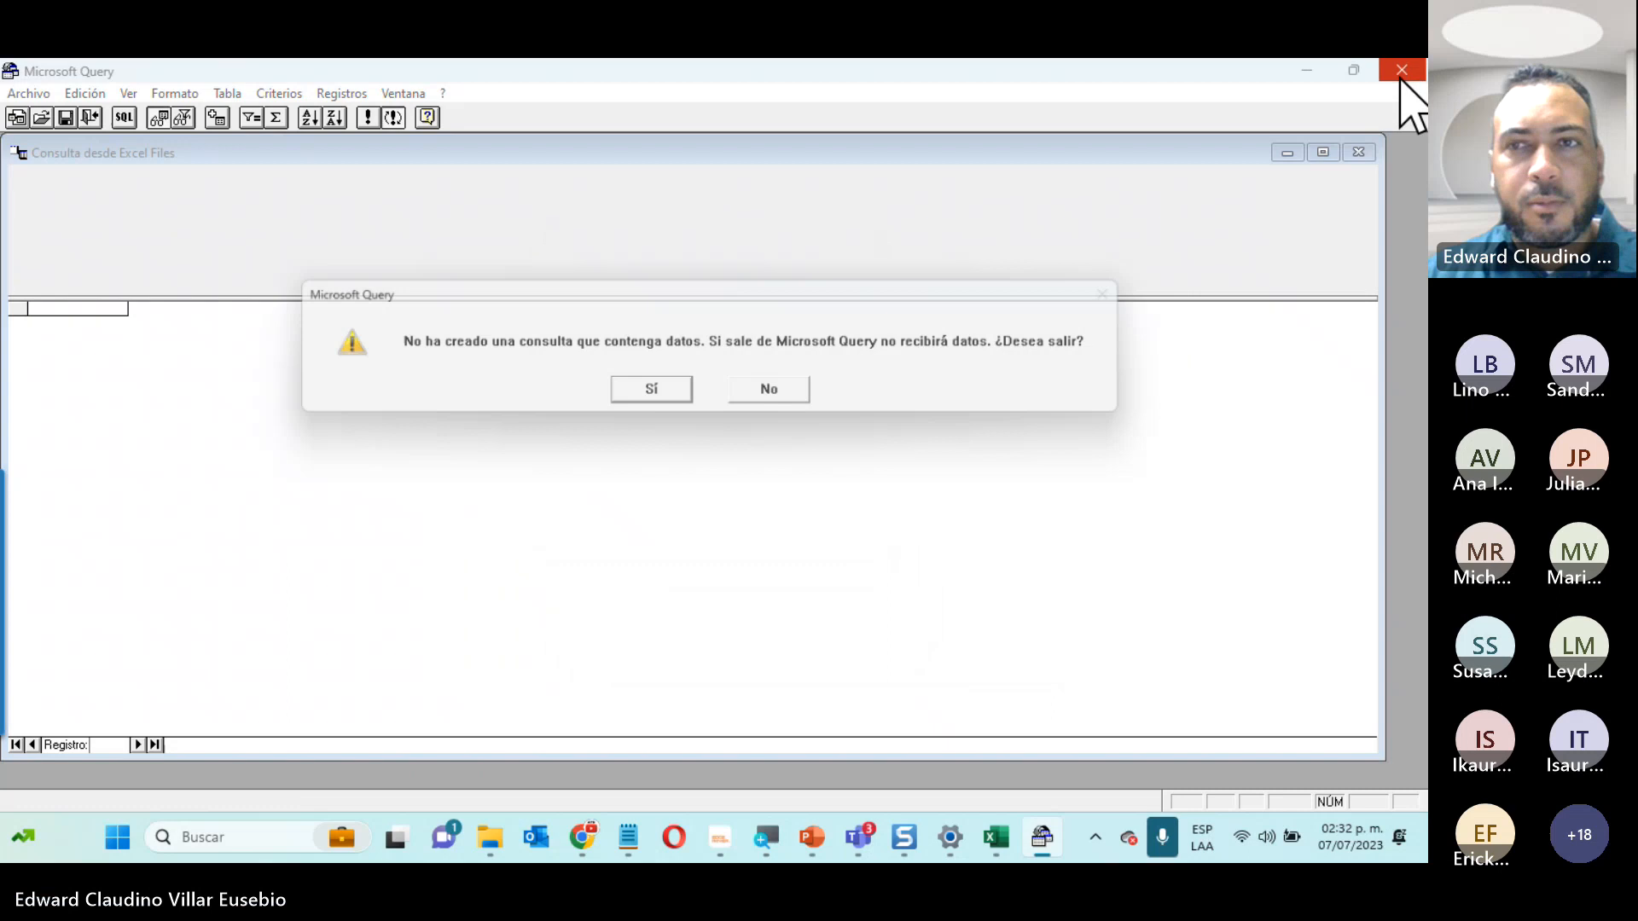
click(650, 395)
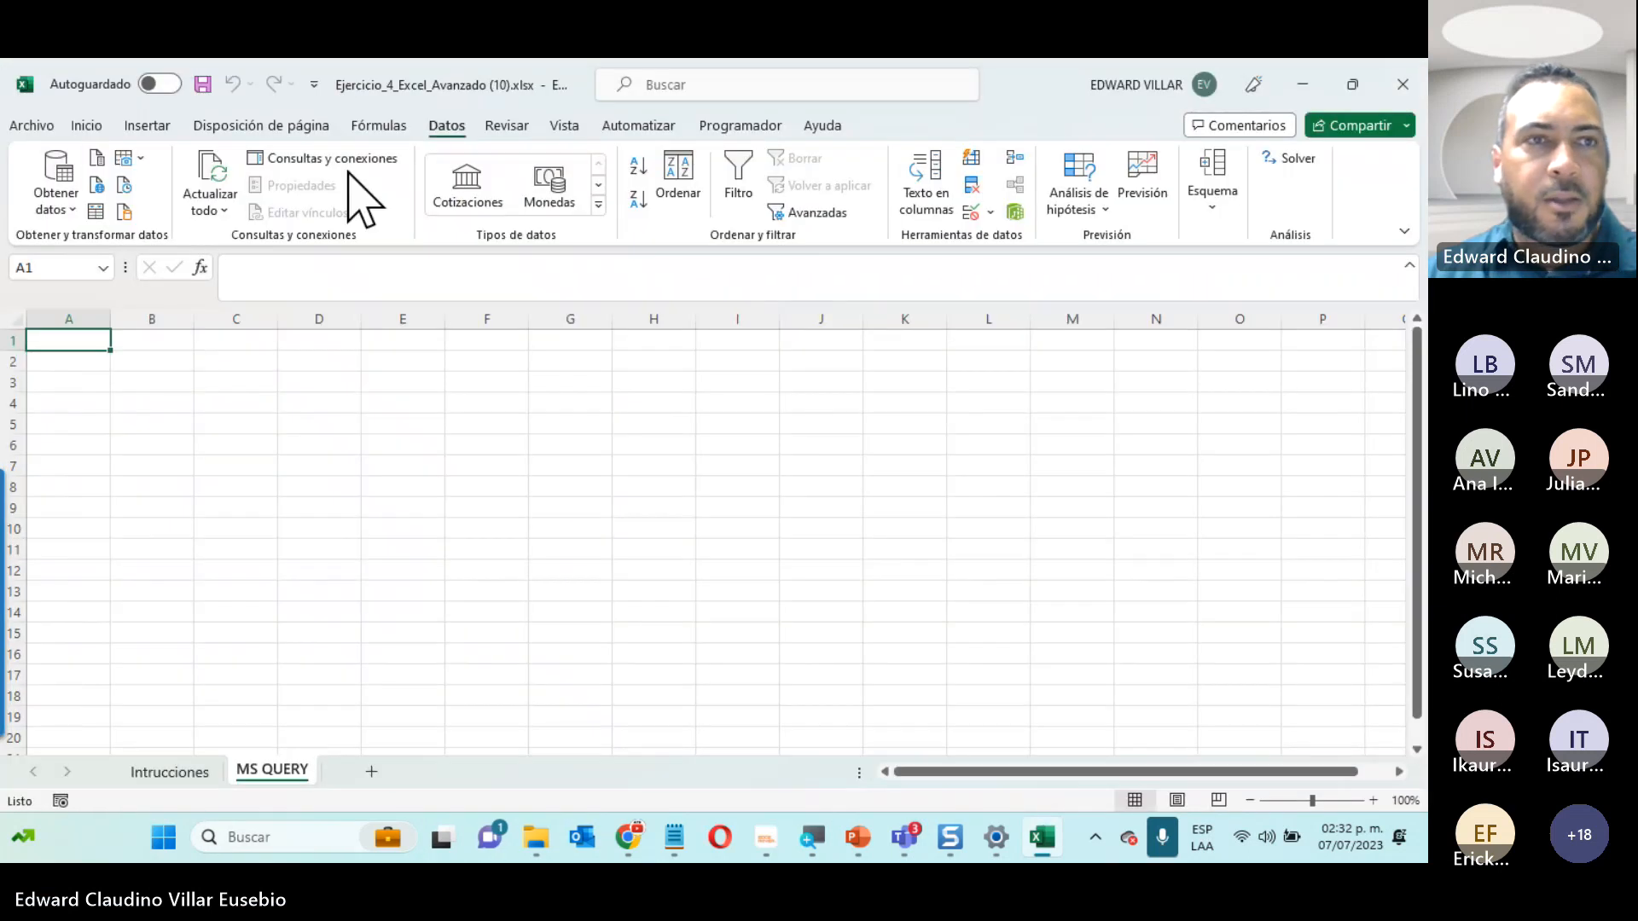
Start a new Microsoft Query import in Excel using Excel Files as the data source
click(73, 202)
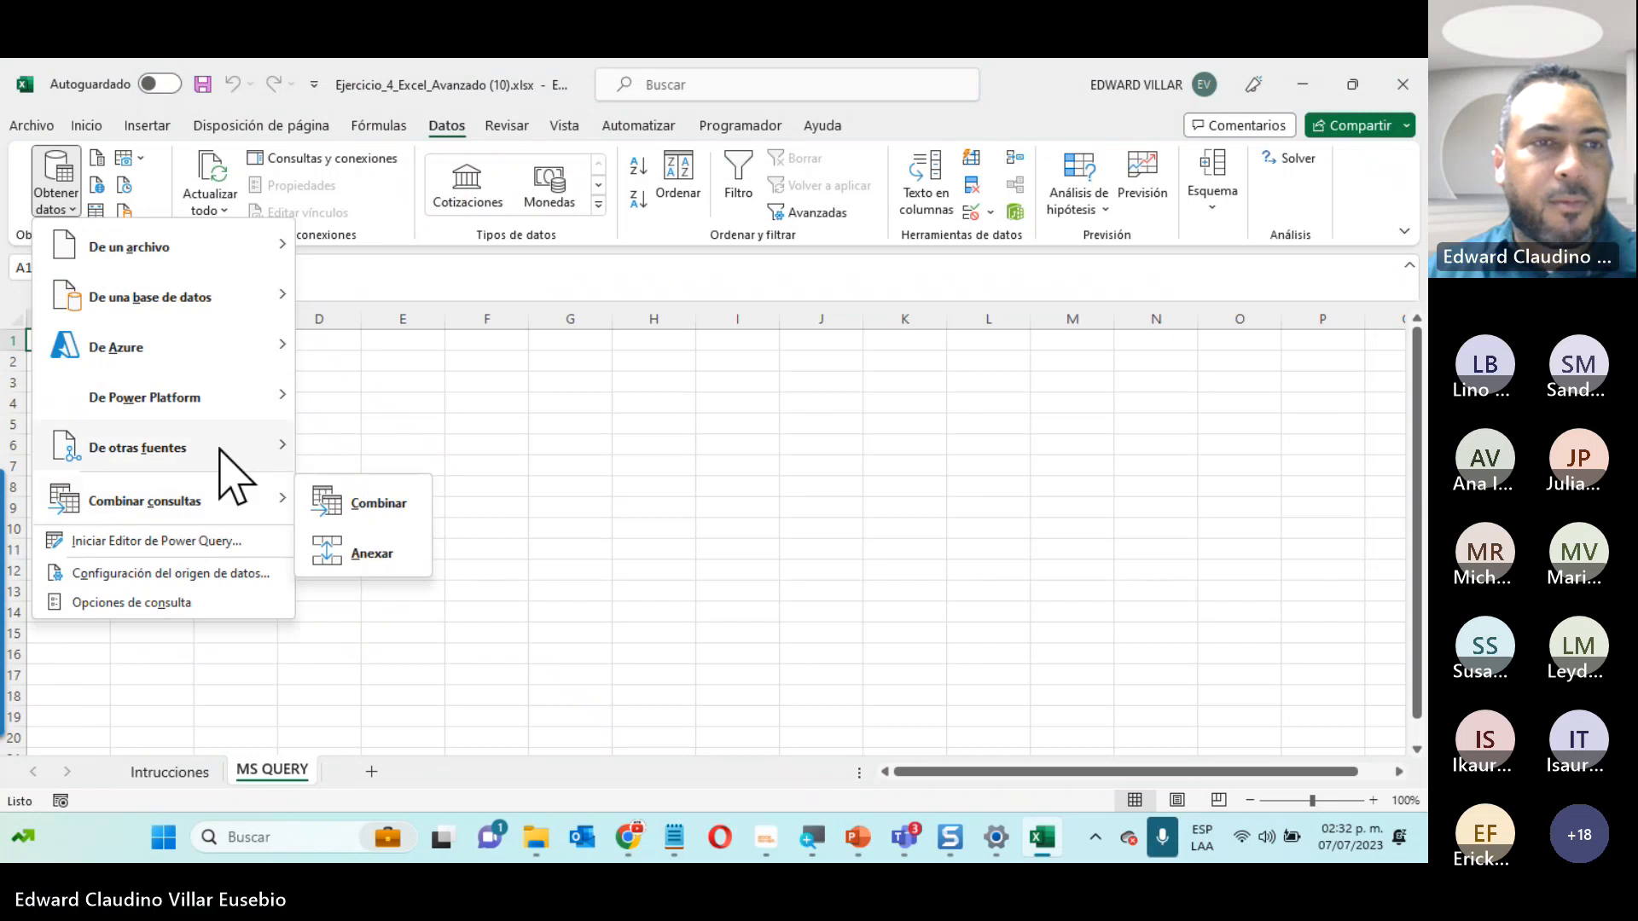
mouse_move(290, 442)
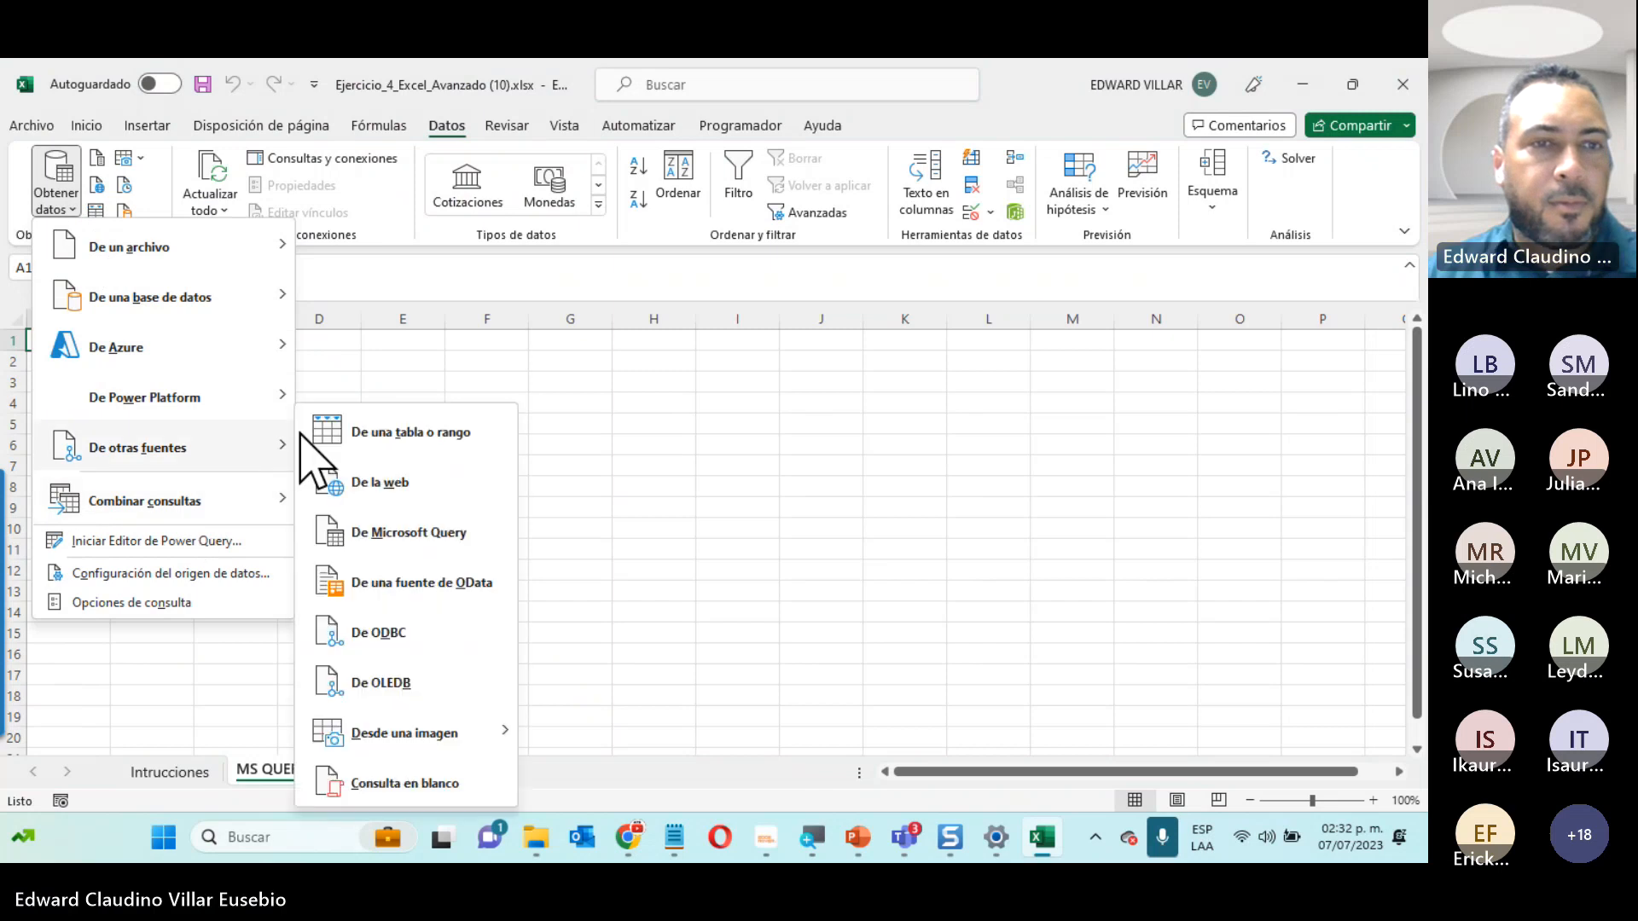
click(425, 538)
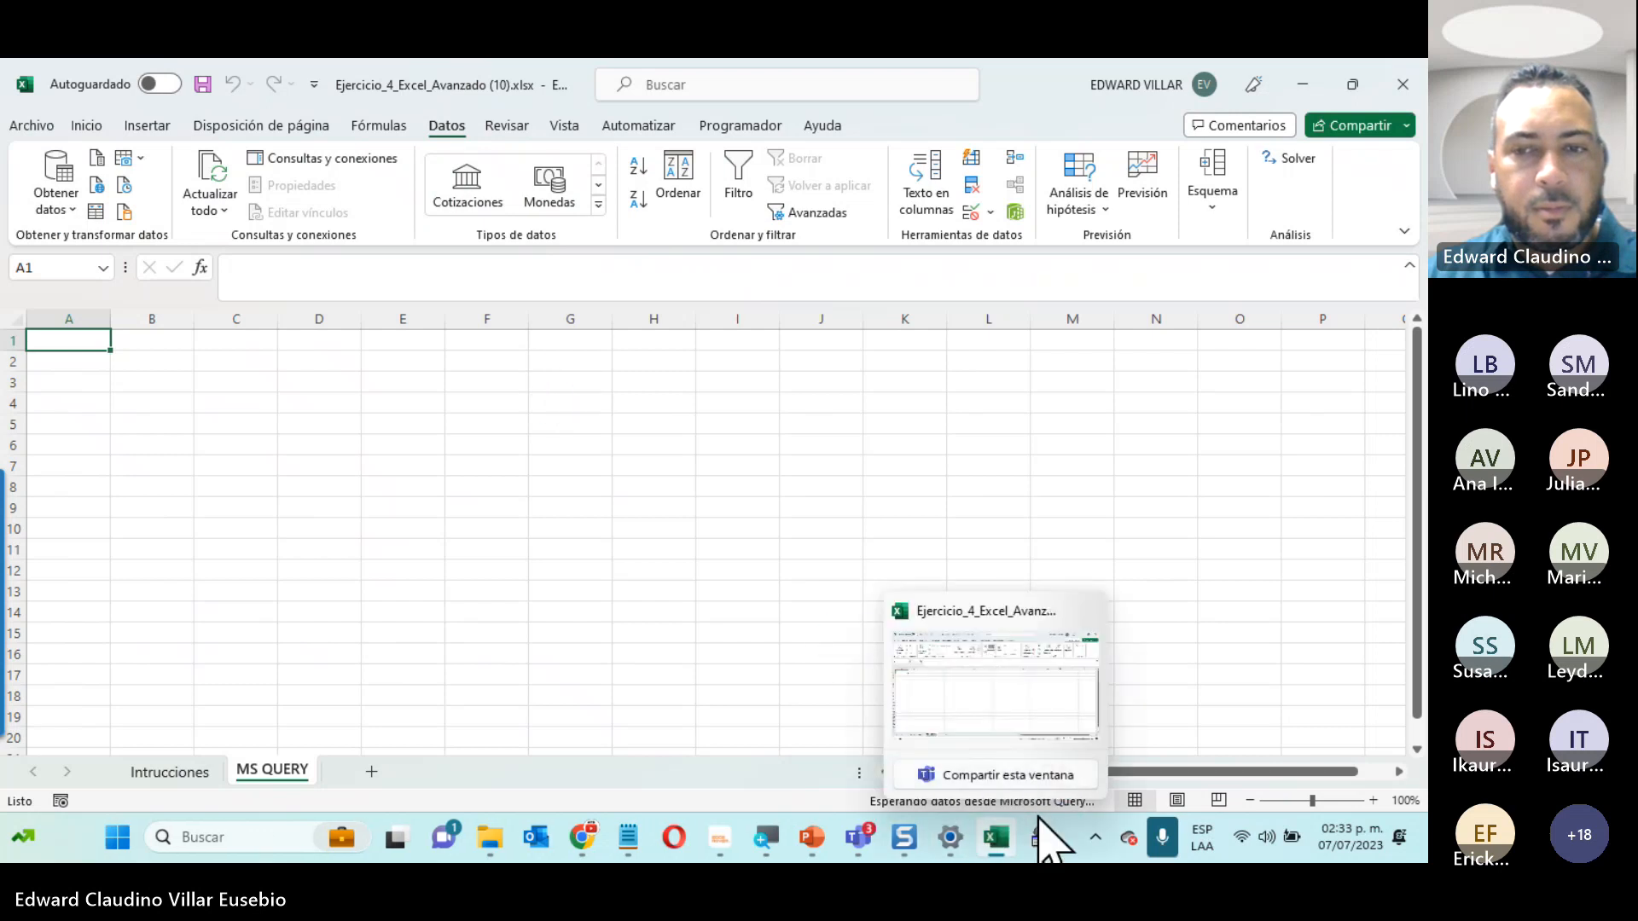
click(1041, 839)
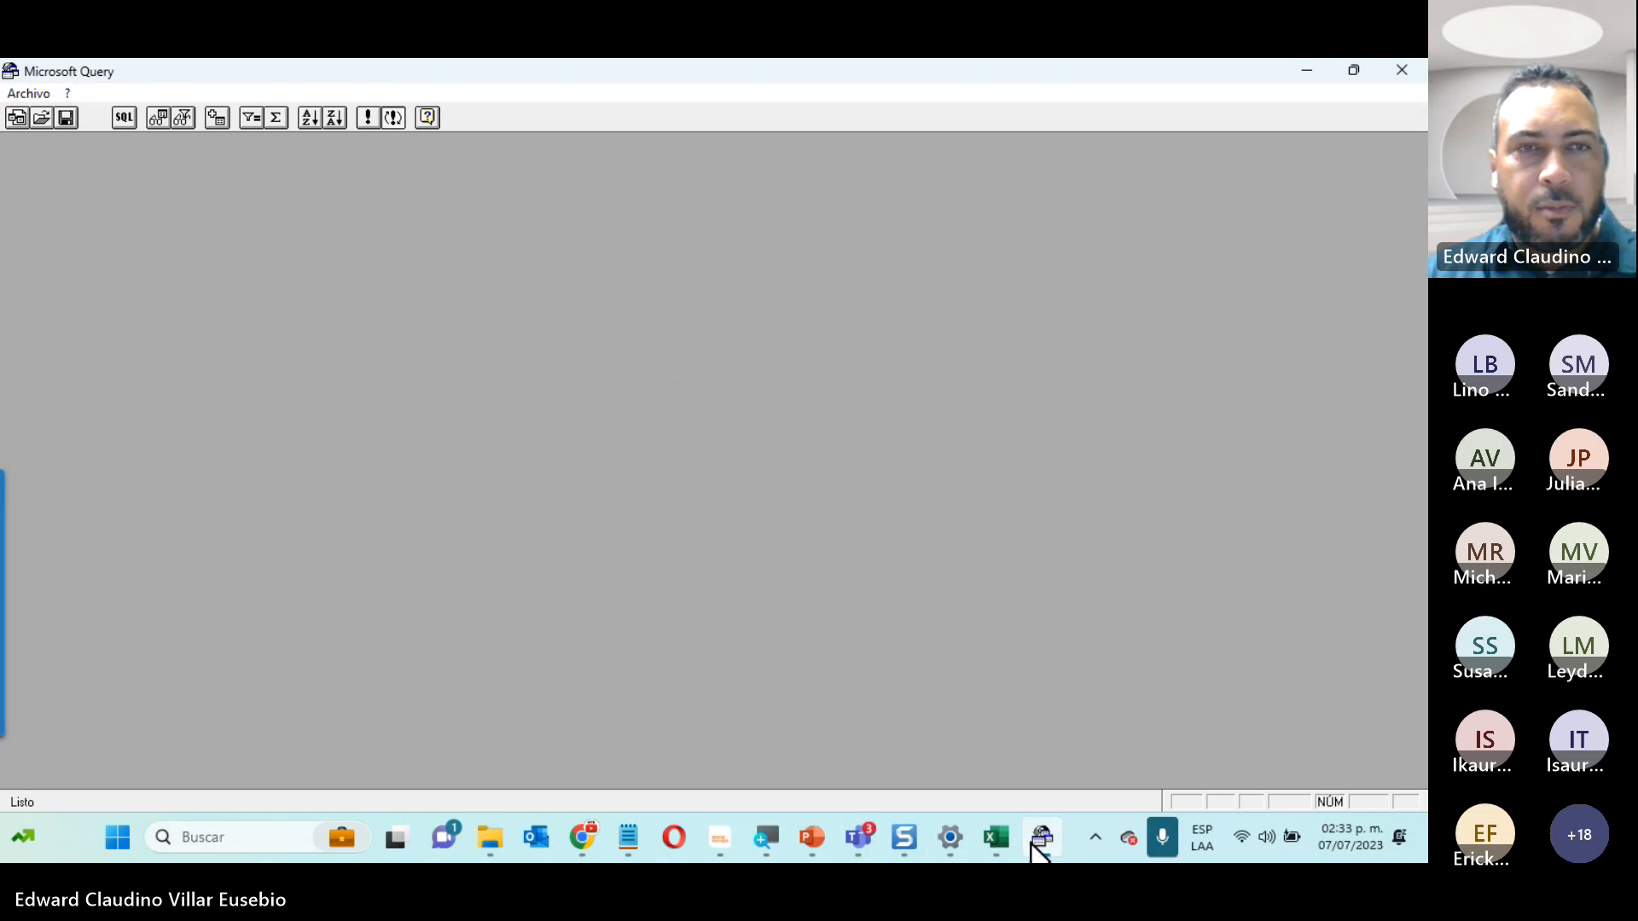
click(493, 416)
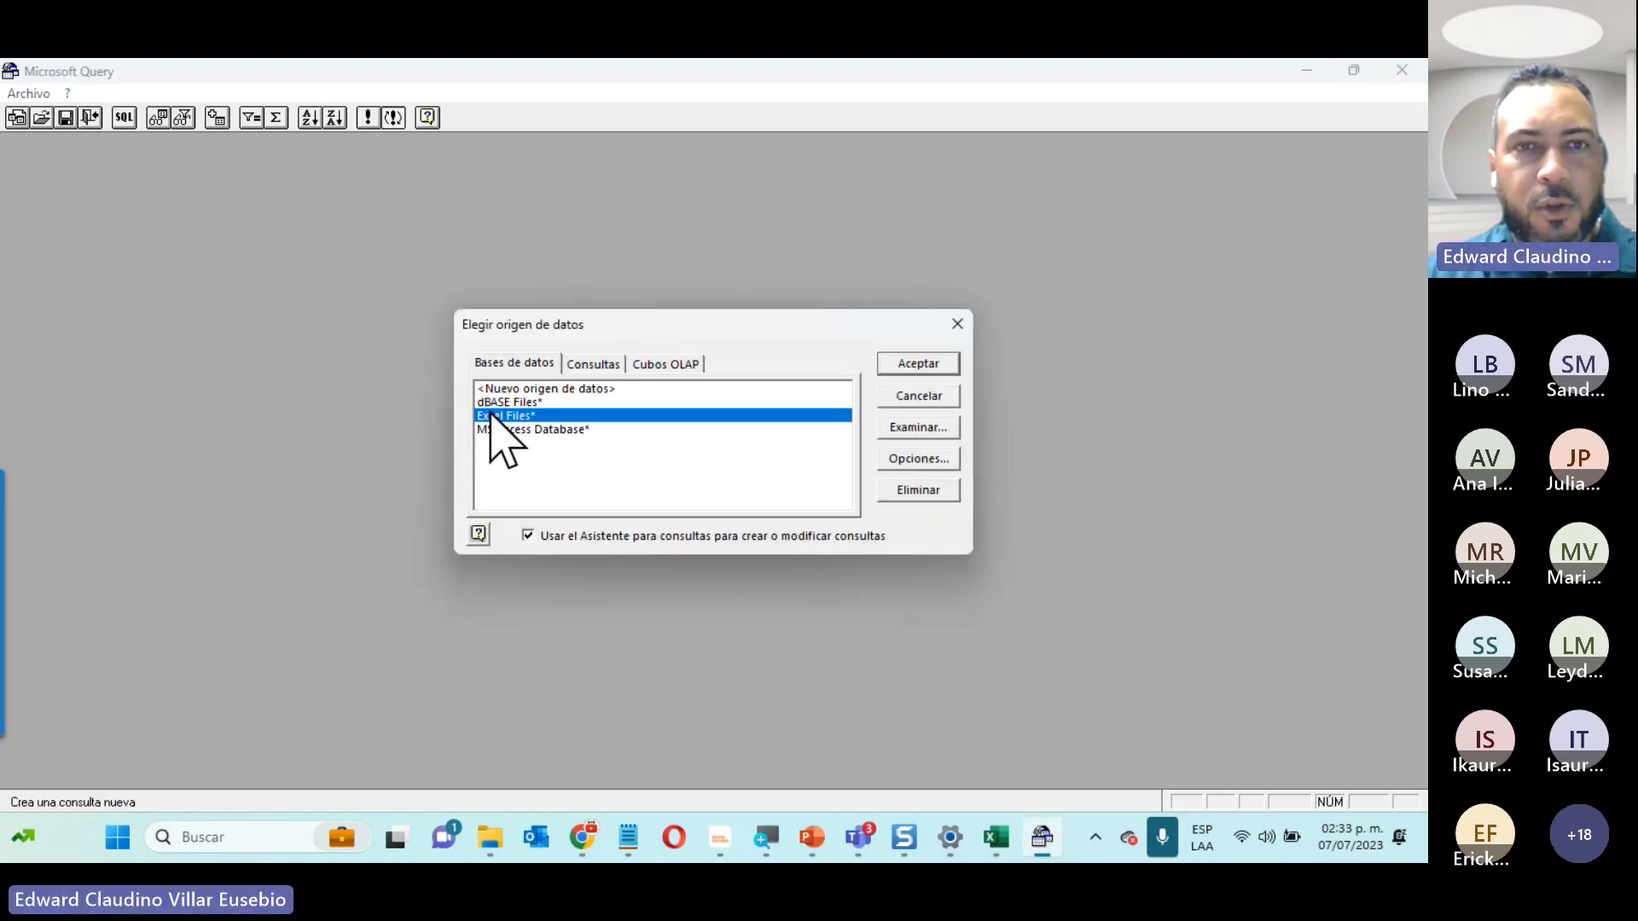
click(928, 363)
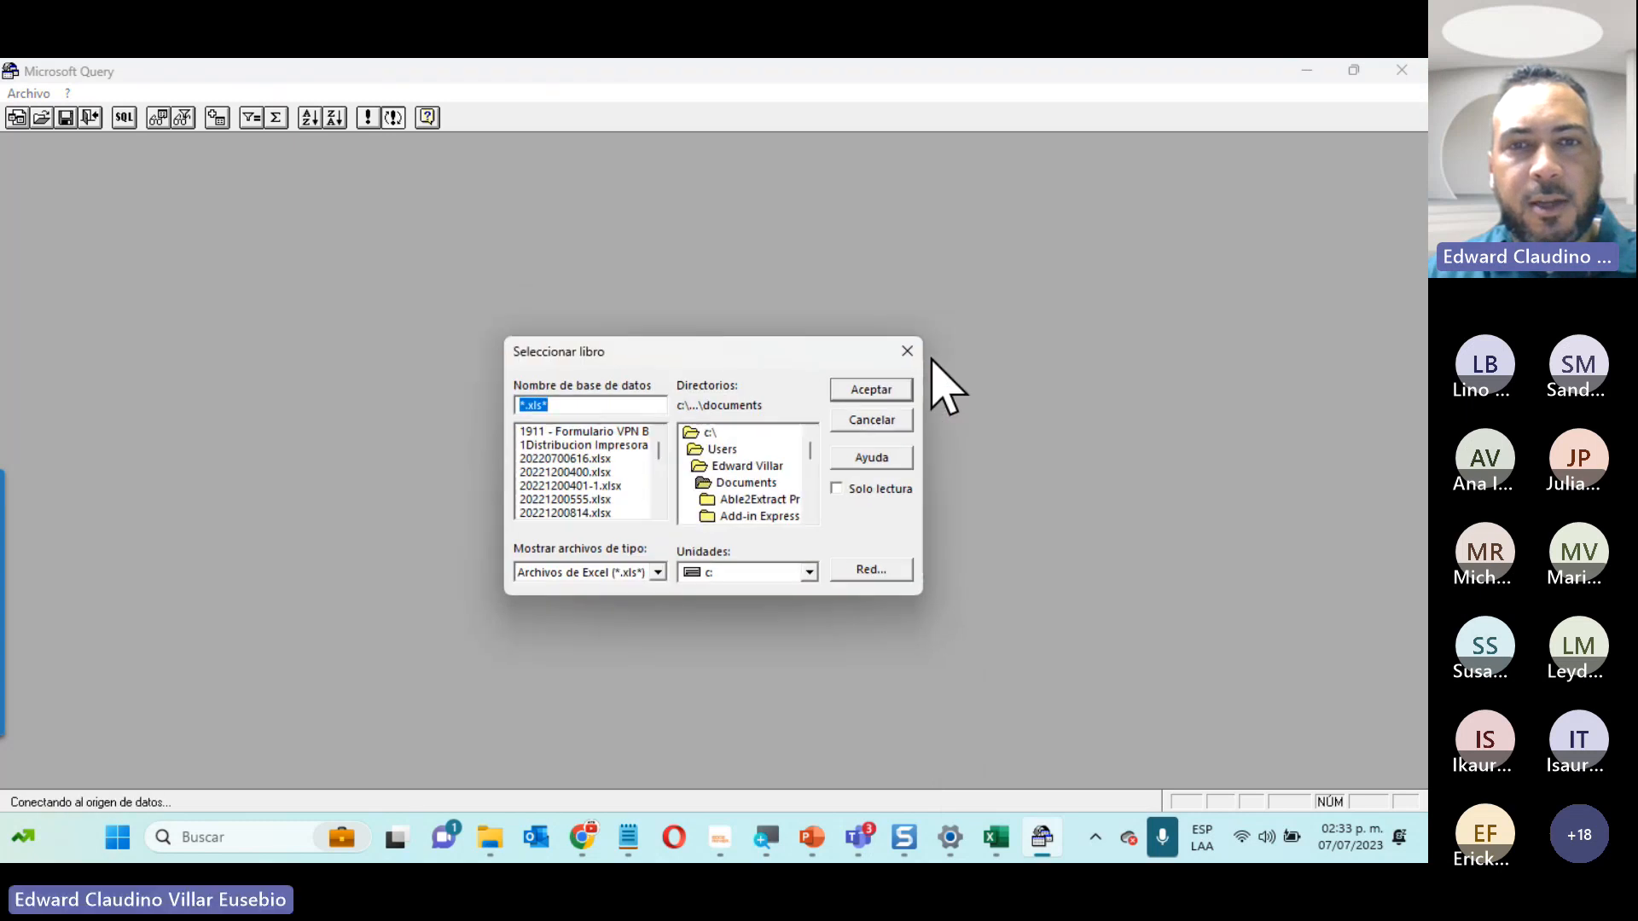
Select the workbook with product IDs and names from the Ejemplo Query folder on the Desktop as the query's source
click(724, 467)
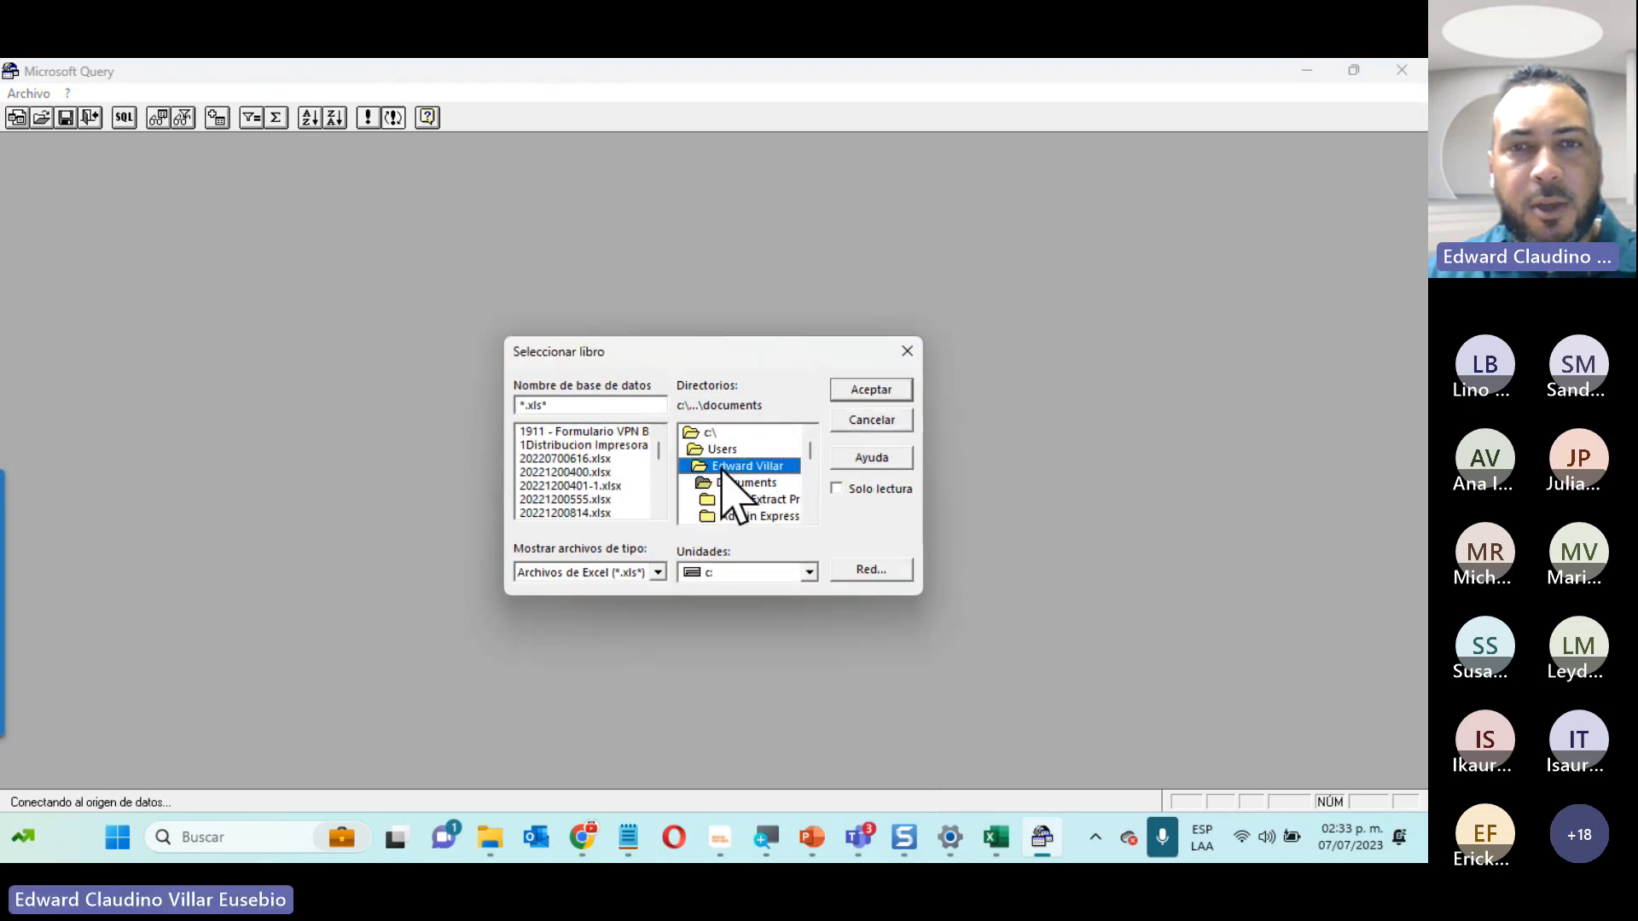
double_click(724, 468)
scroll(751, 520, down, 3)
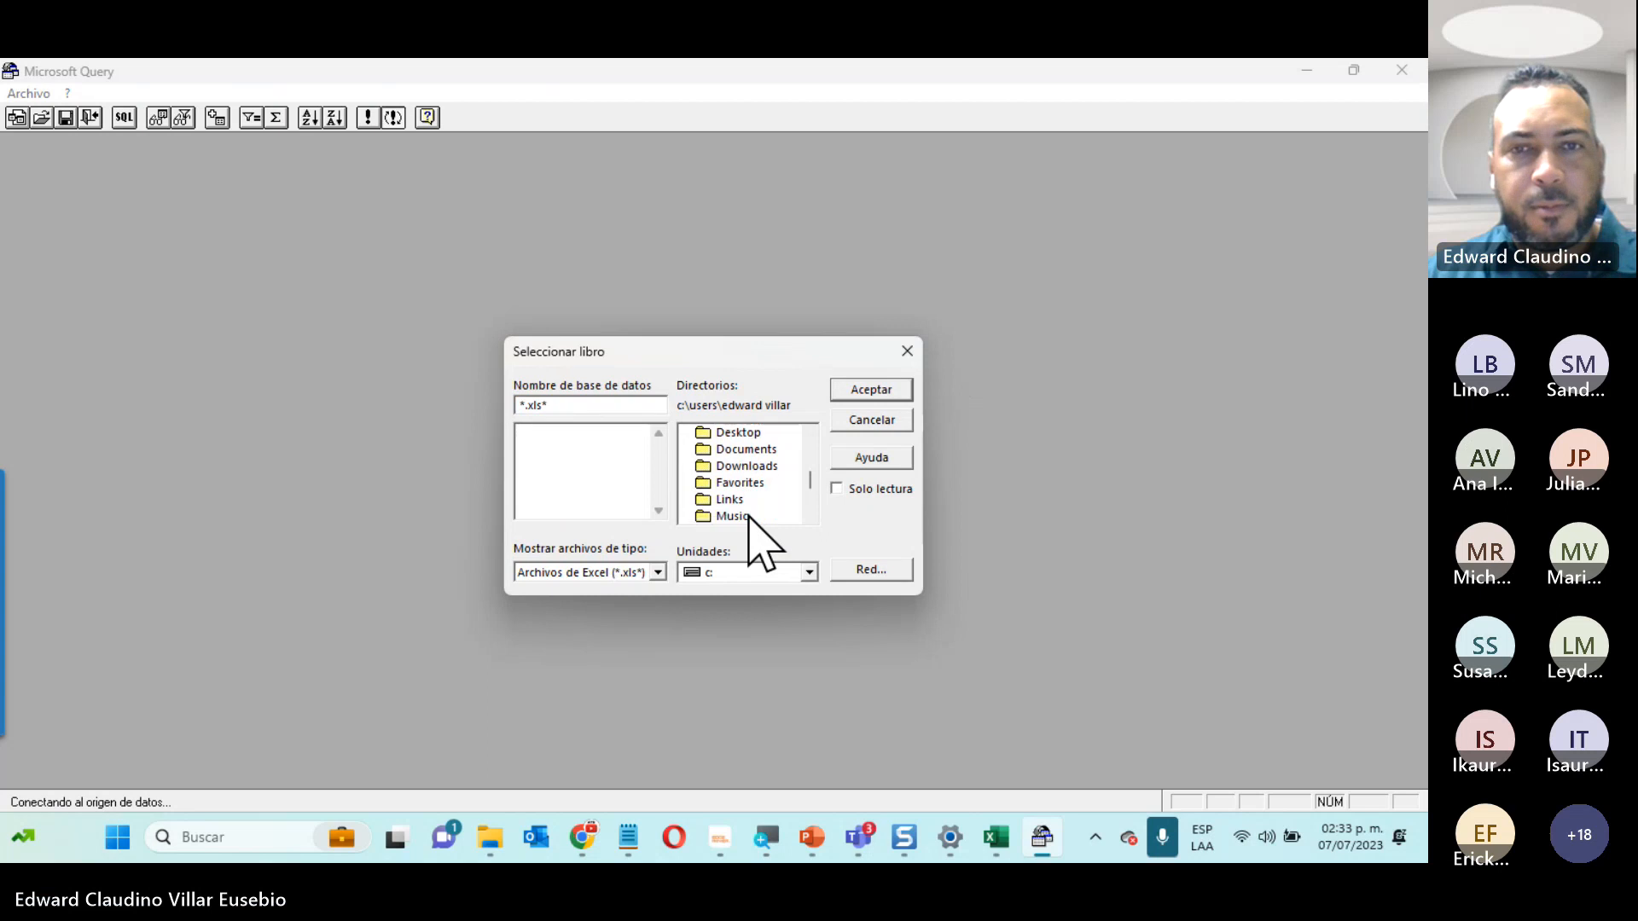
double_click(732, 435)
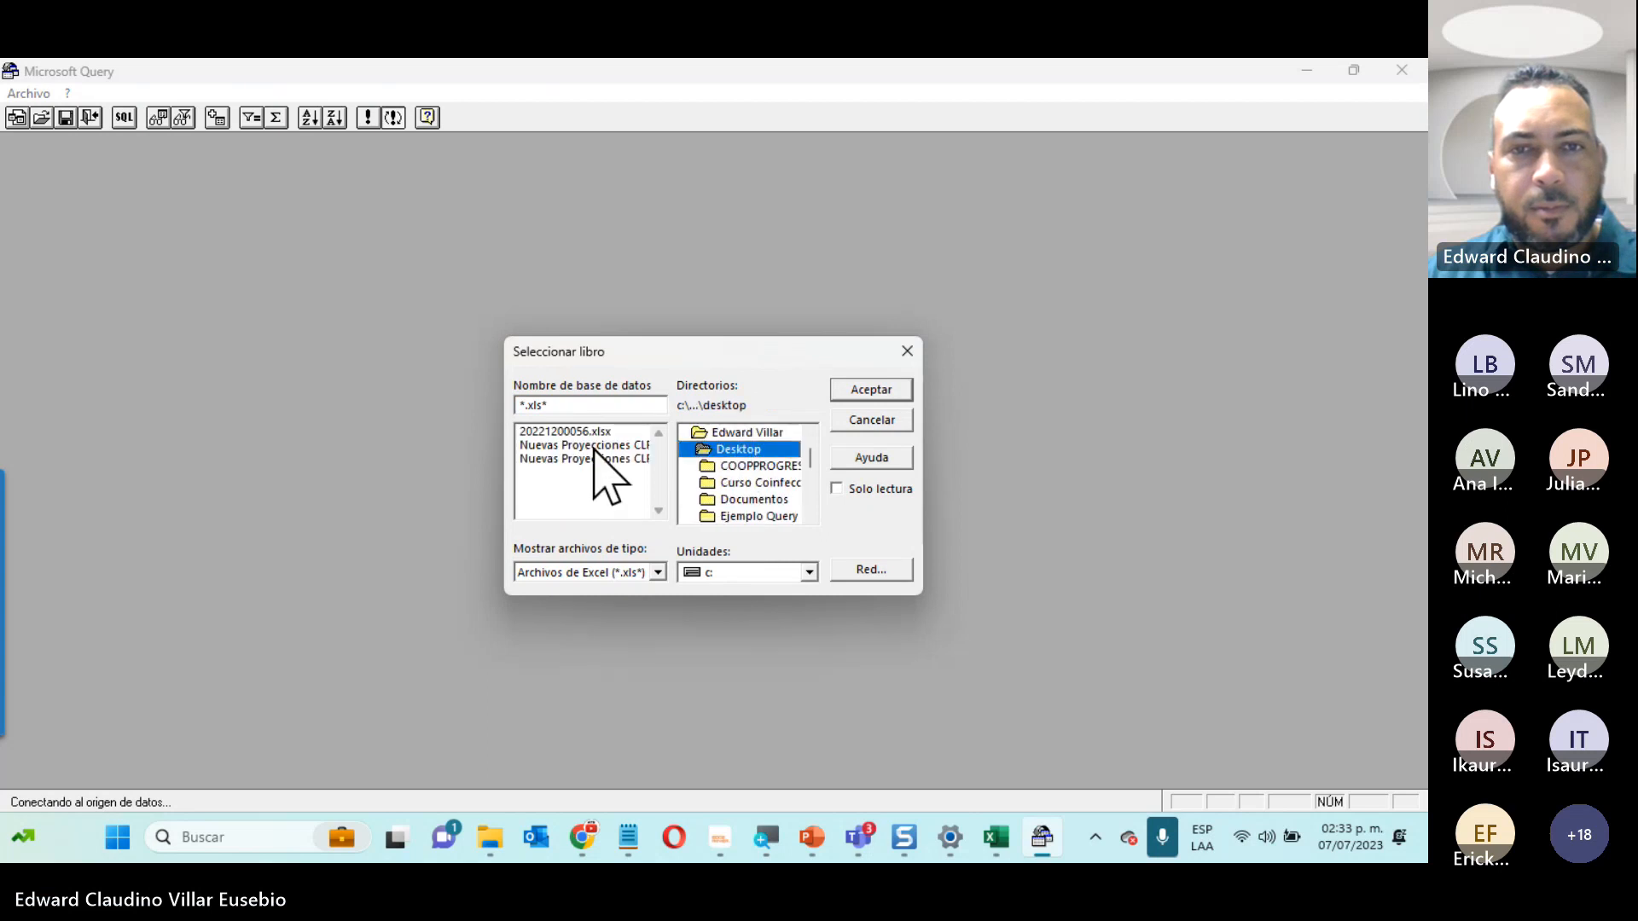
double_click(749, 514)
double_click(569, 447)
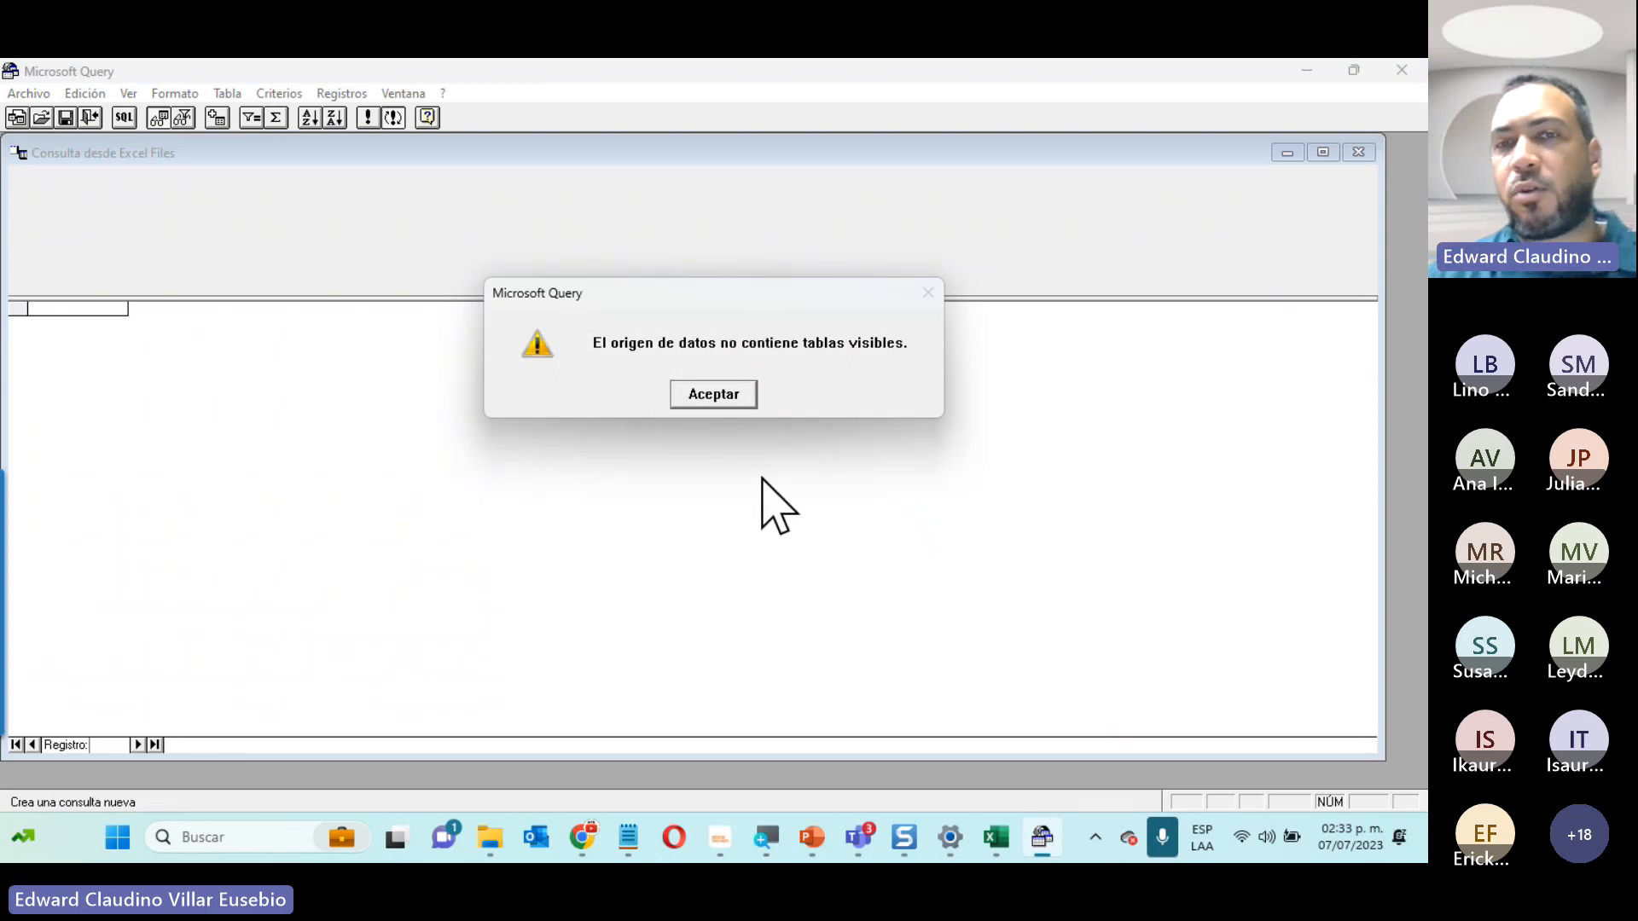
Dismiss the warning and set the table options to show tables, views, system tables and synonyms
click(715, 397)
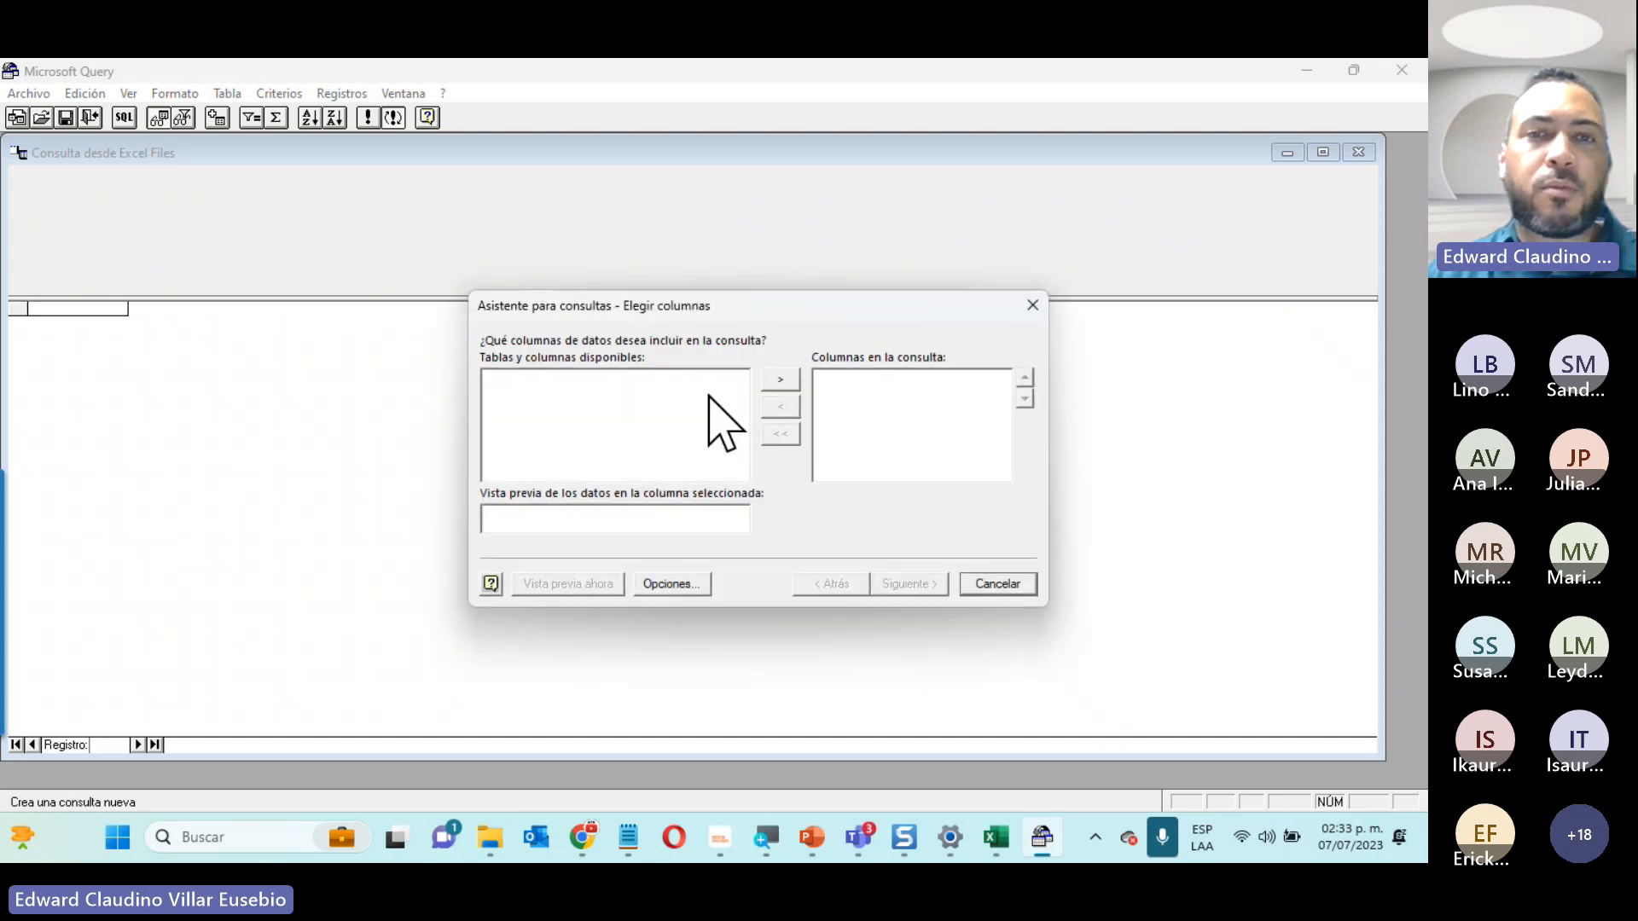
click(677, 585)
click(623, 339)
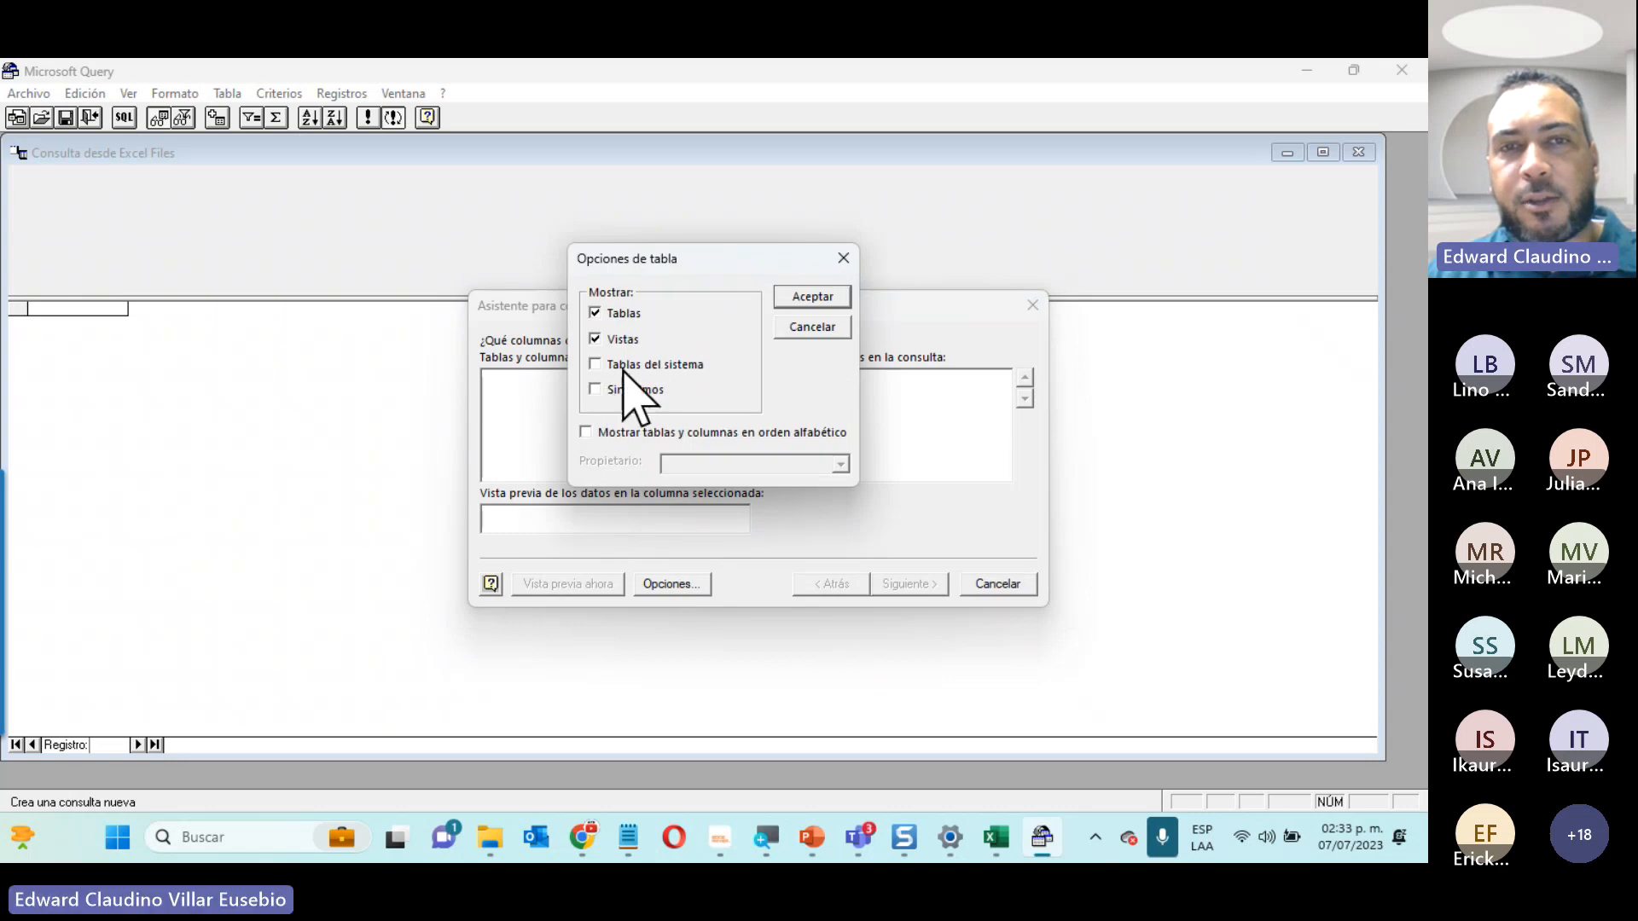
click(624, 366)
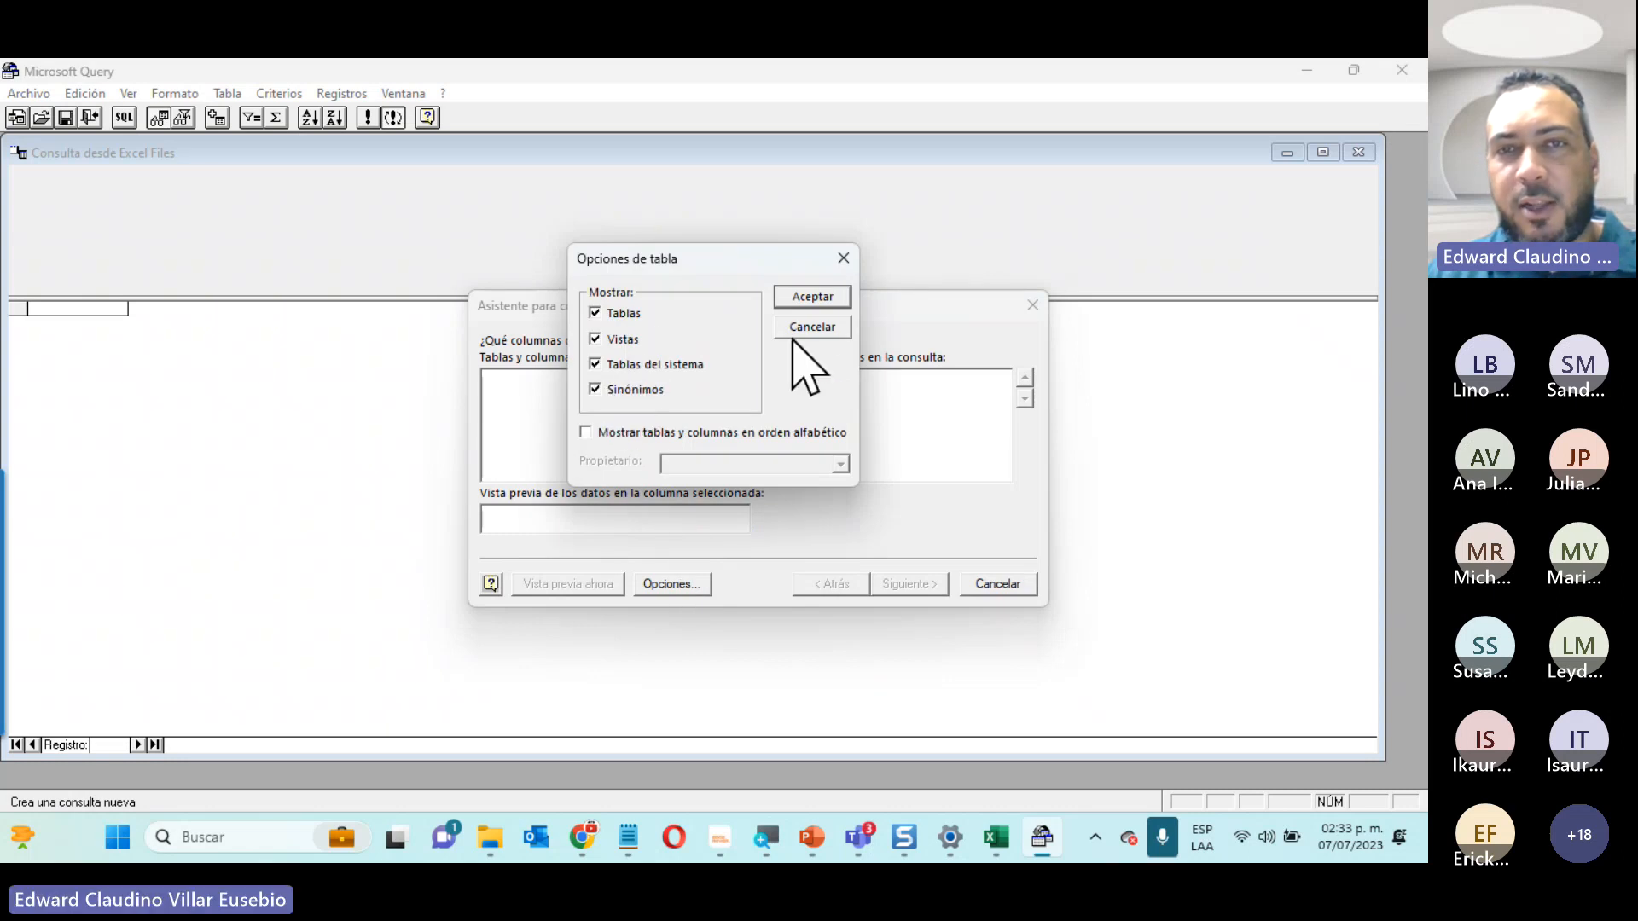
click(813, 296)
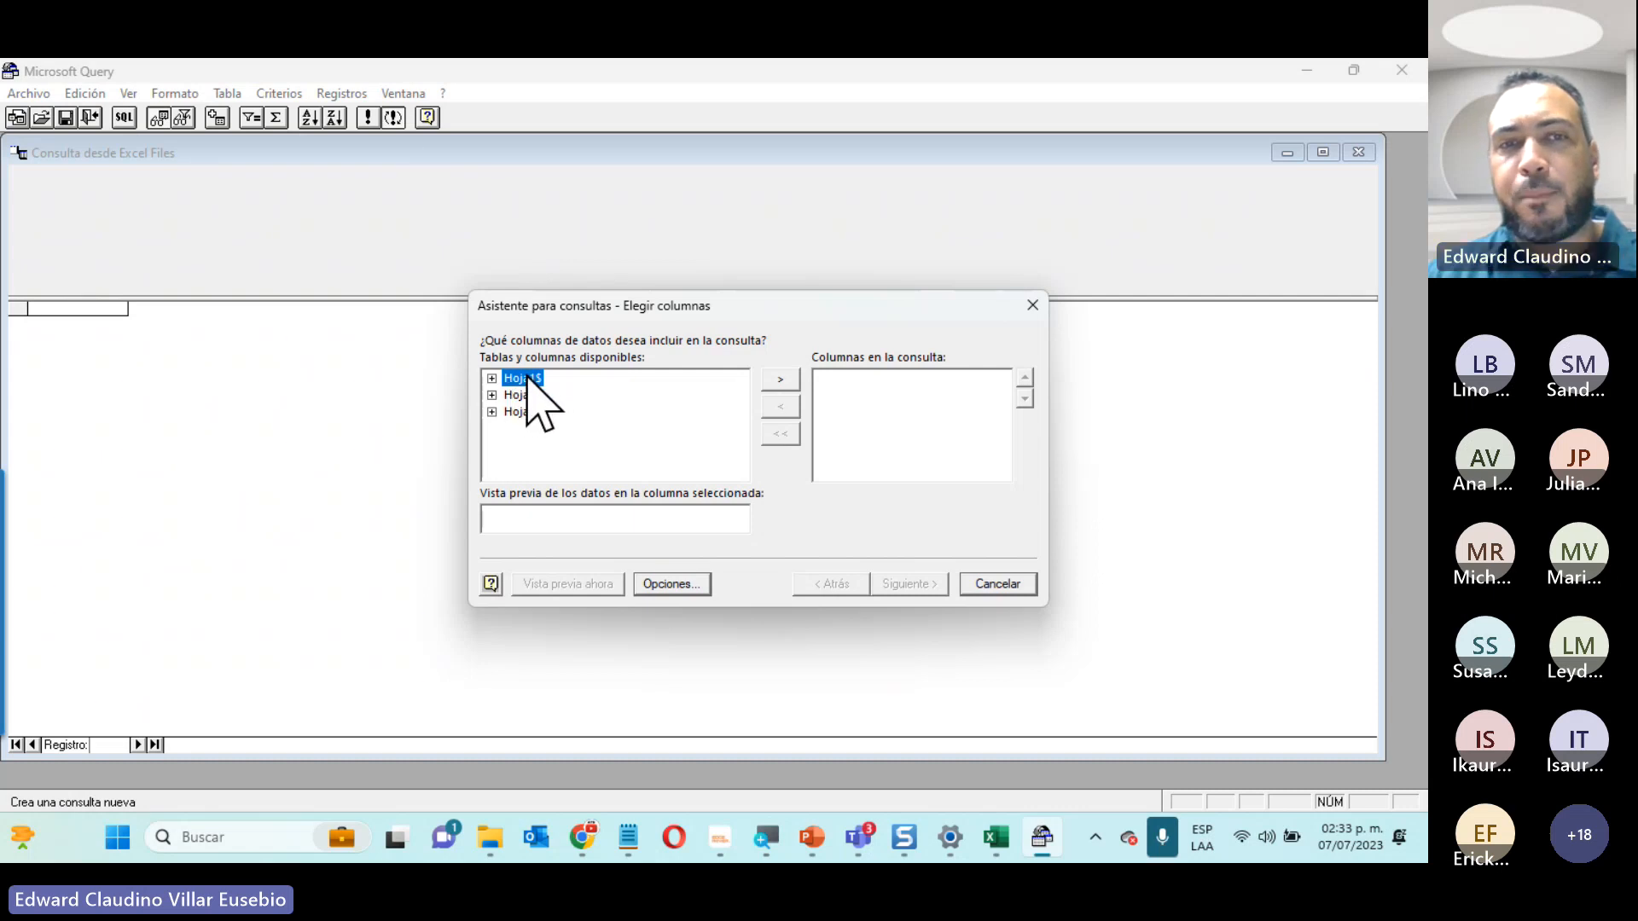
Include all columns of Hoja1$ and finish the query wizard without filter or sorting, viewing the data in Microsoft Query
click(782, 382)
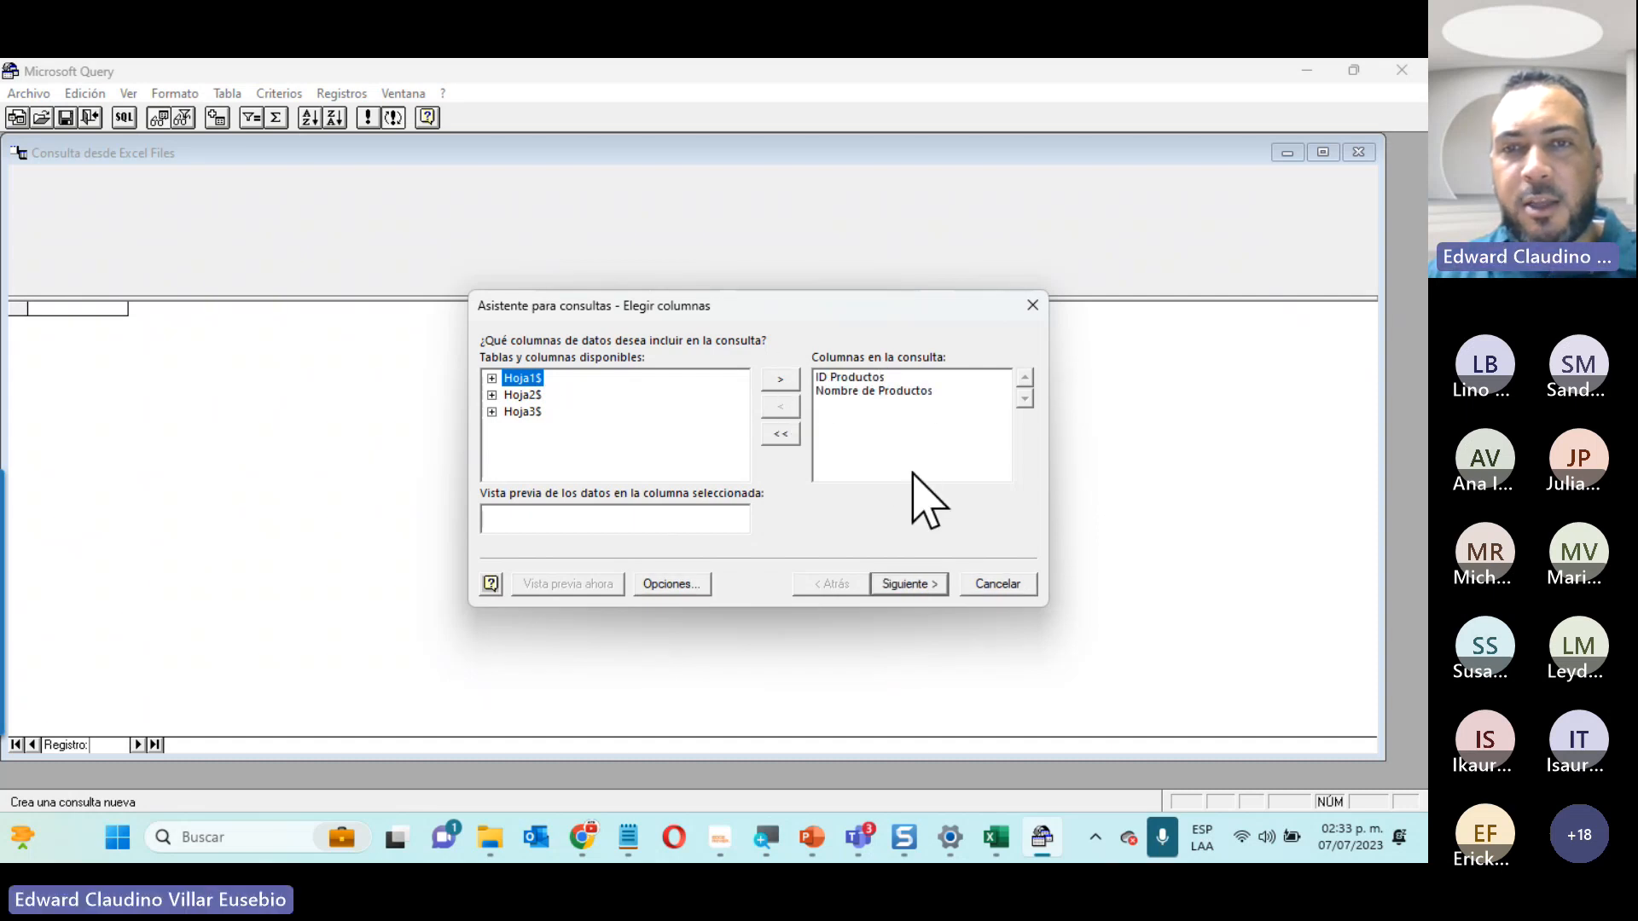
click(911, 585)
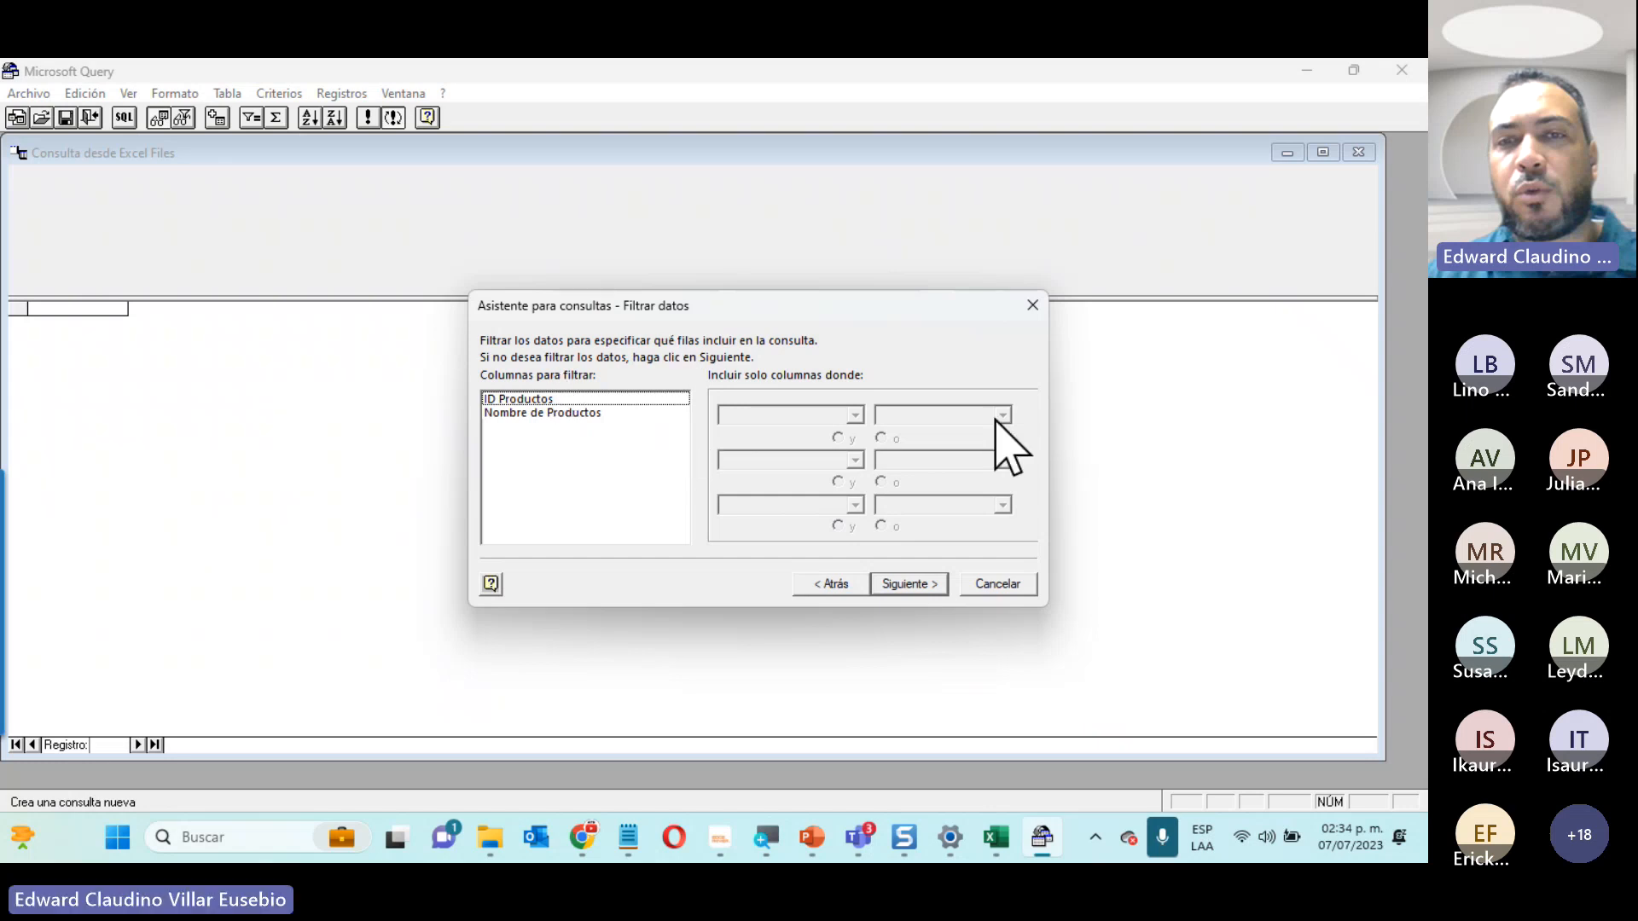
click(893, 588)
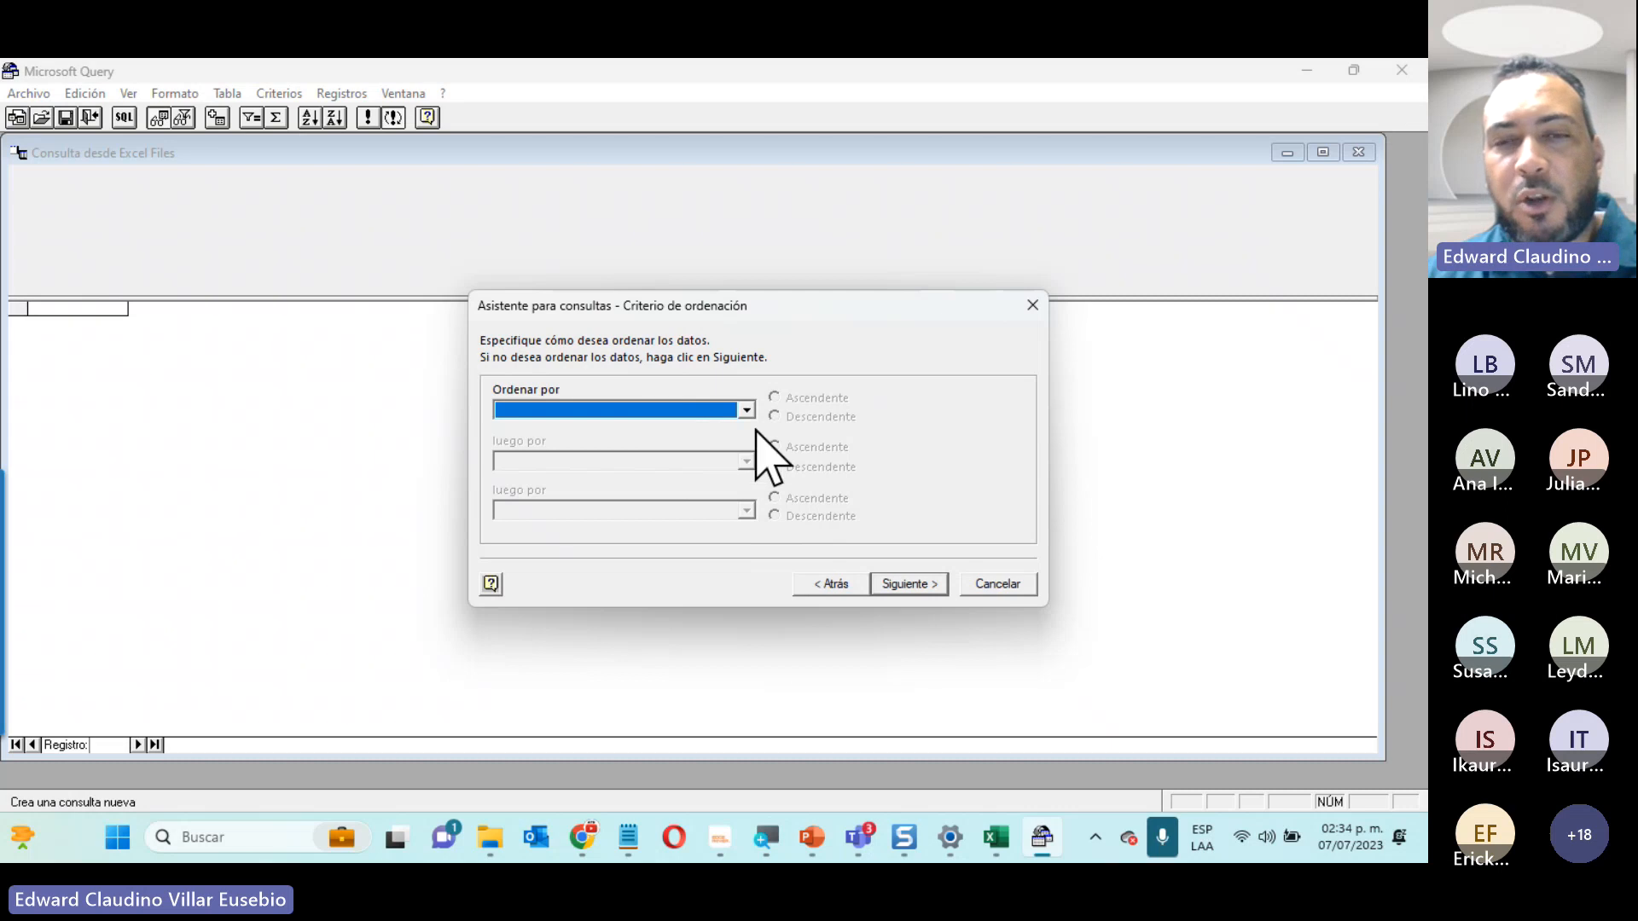
click(911, 588)
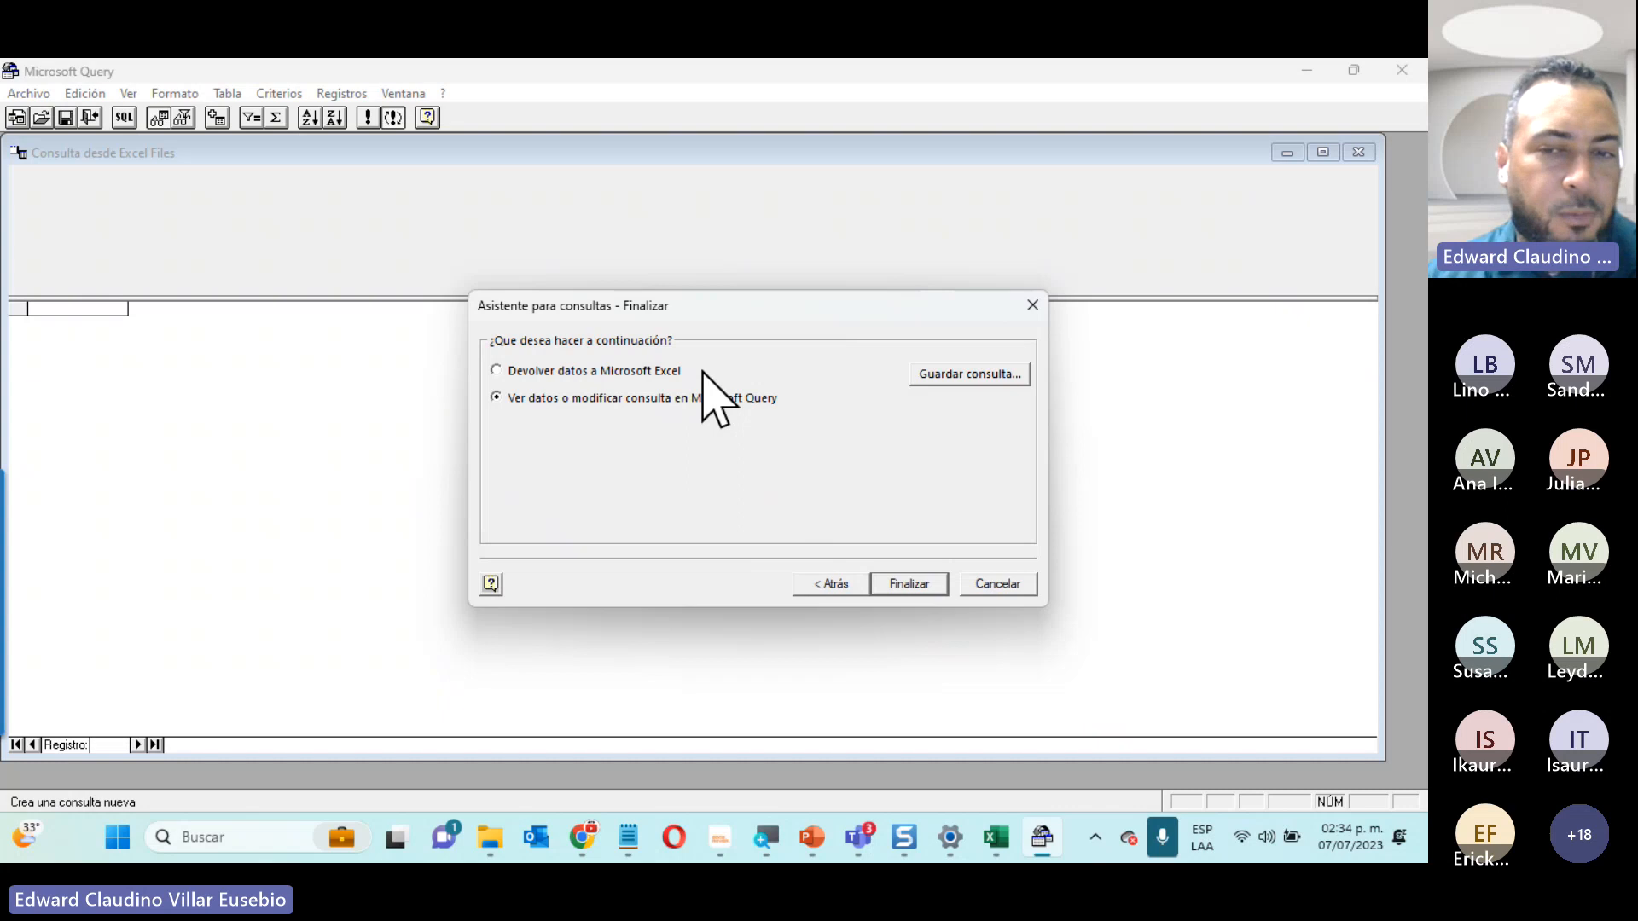
click(906, 585)
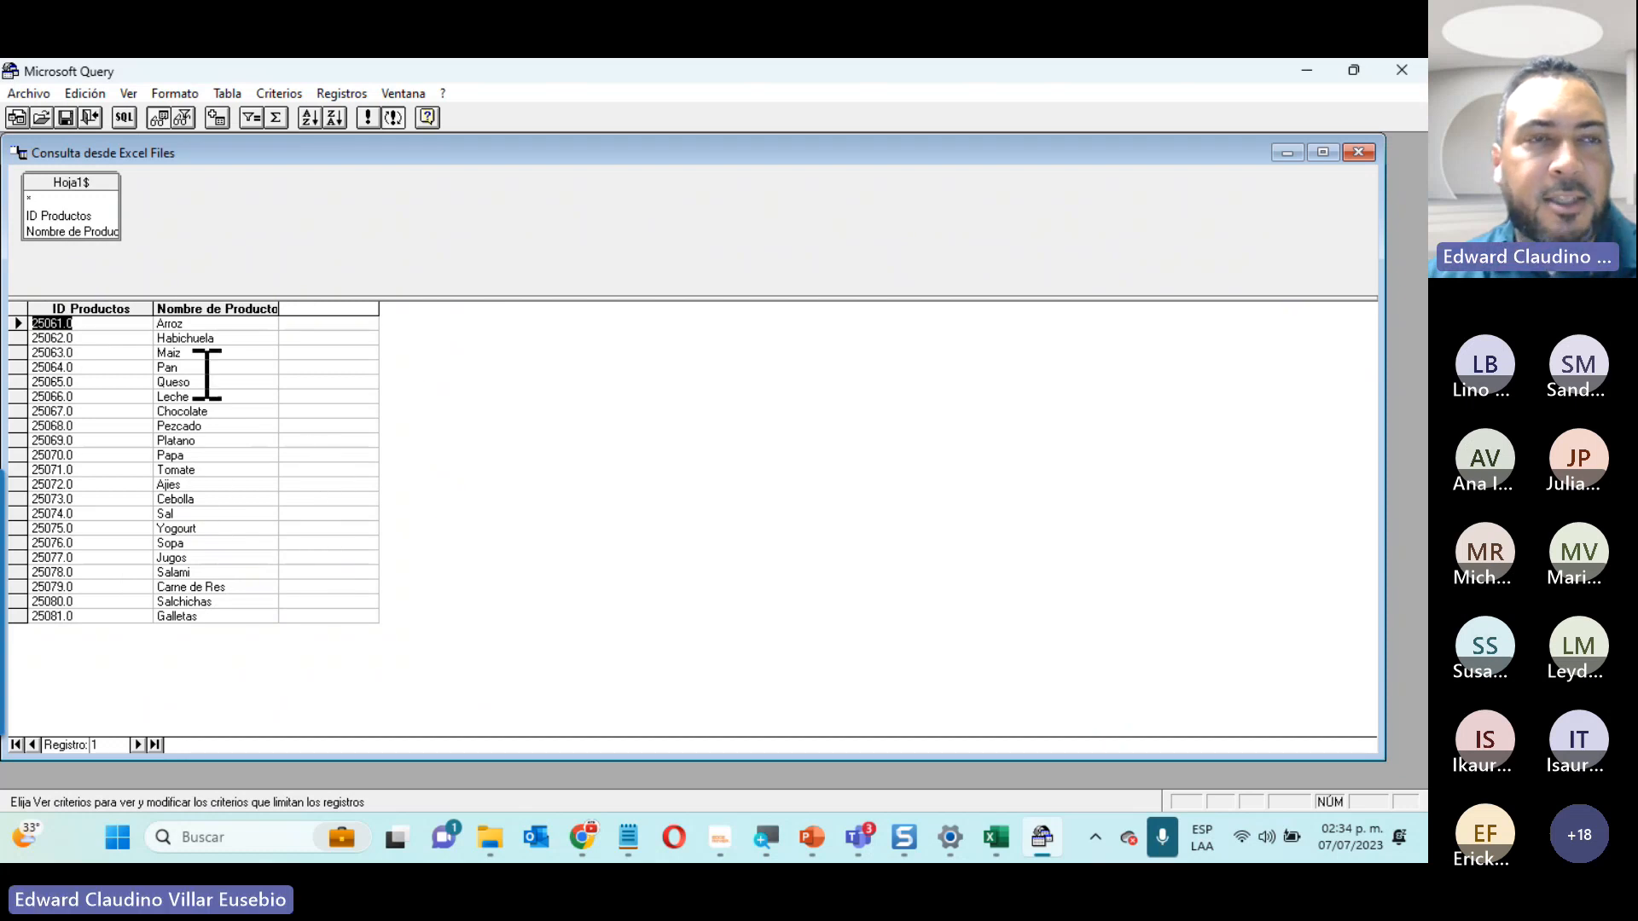
Add the Hoja1$ table from the prices workbook to the query and move it farther away from the first table
click(227, 96)
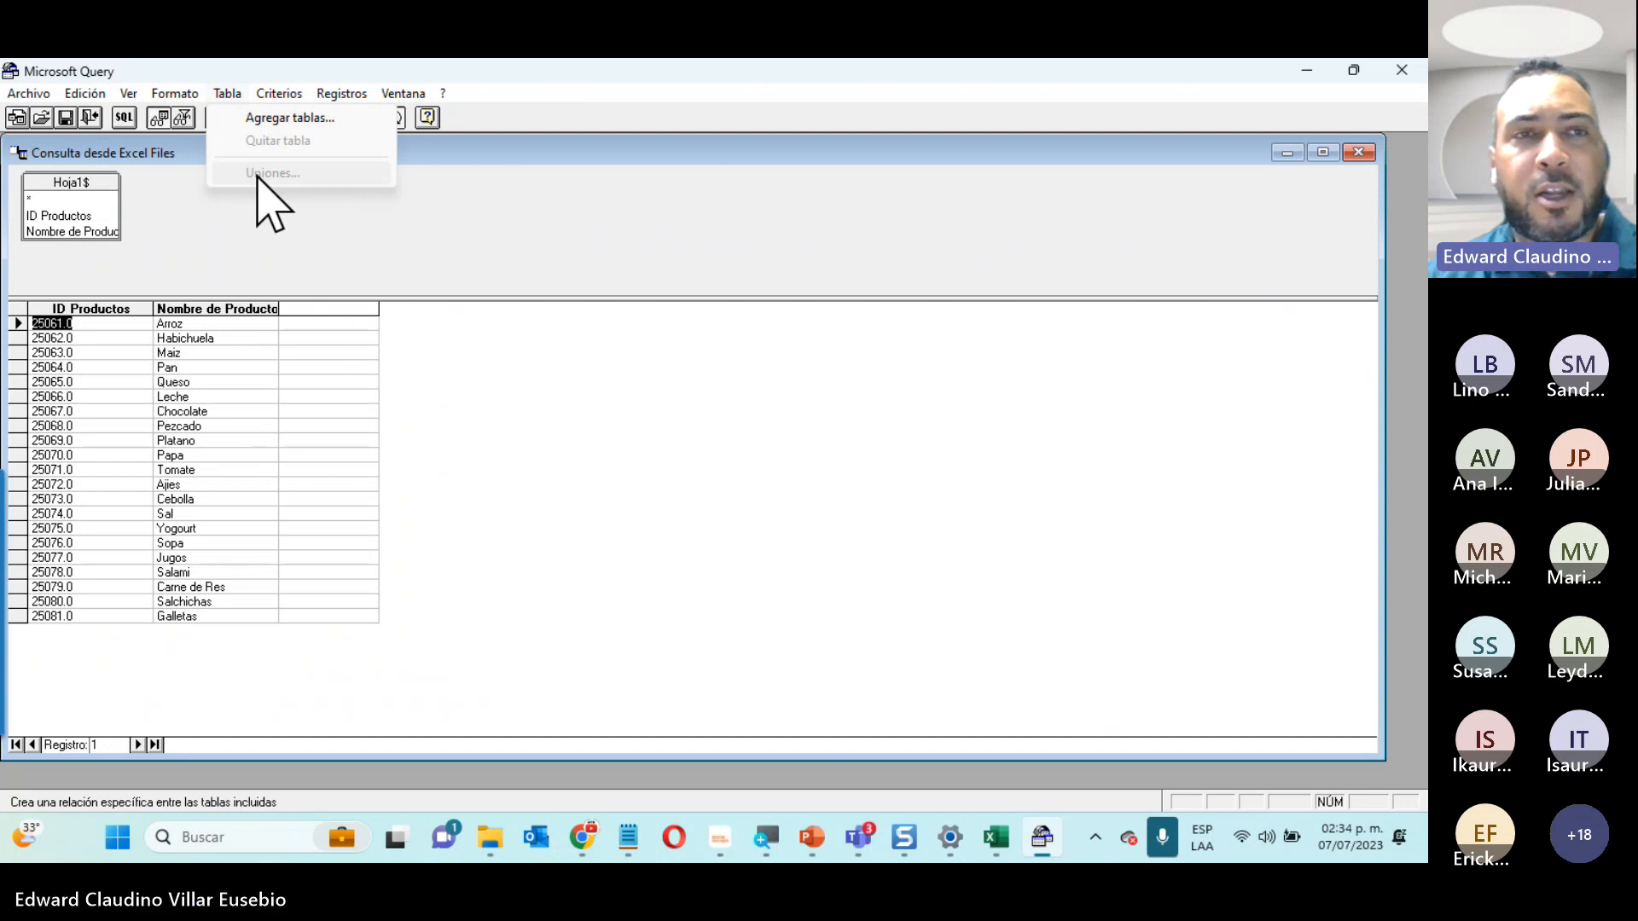
click(277, 120)
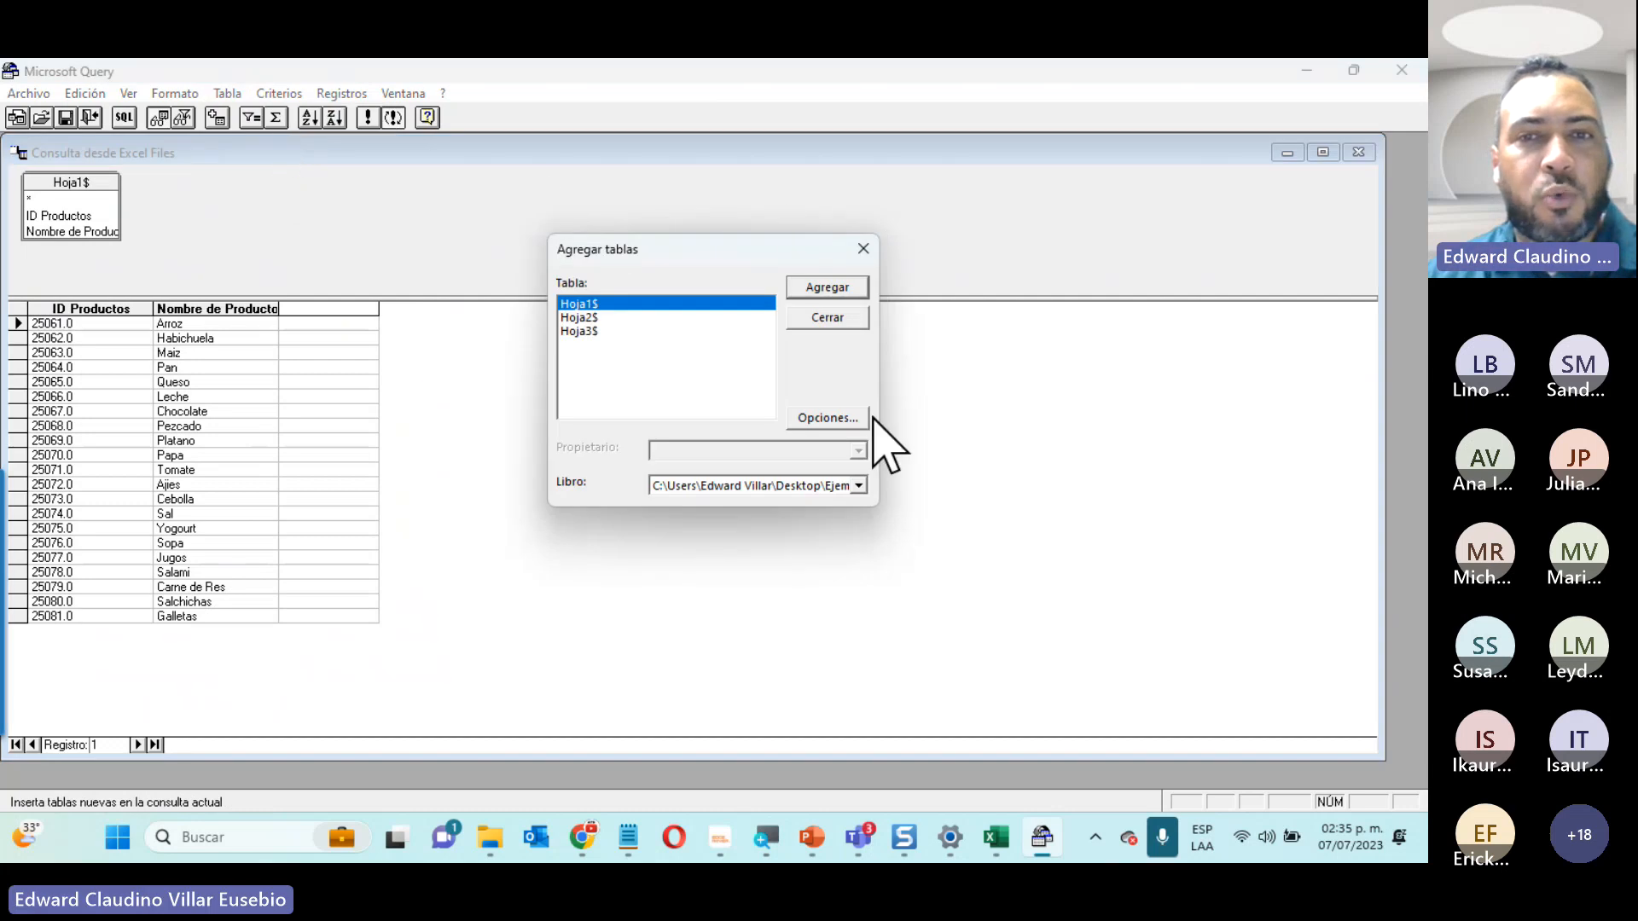
click(744, 485)
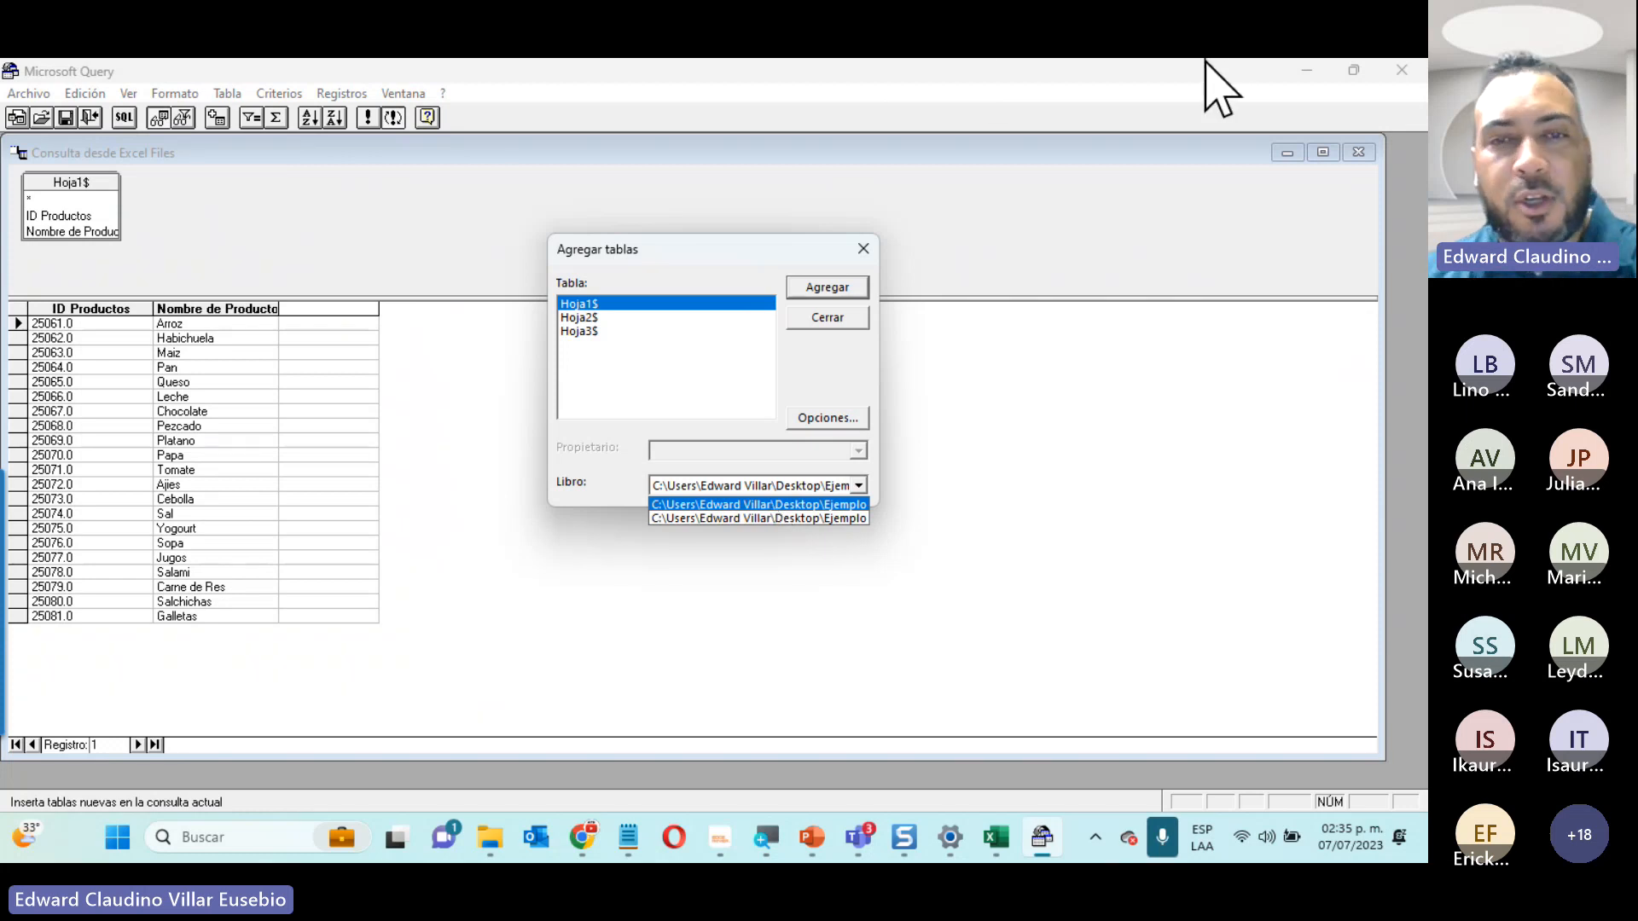
click(786, 505)
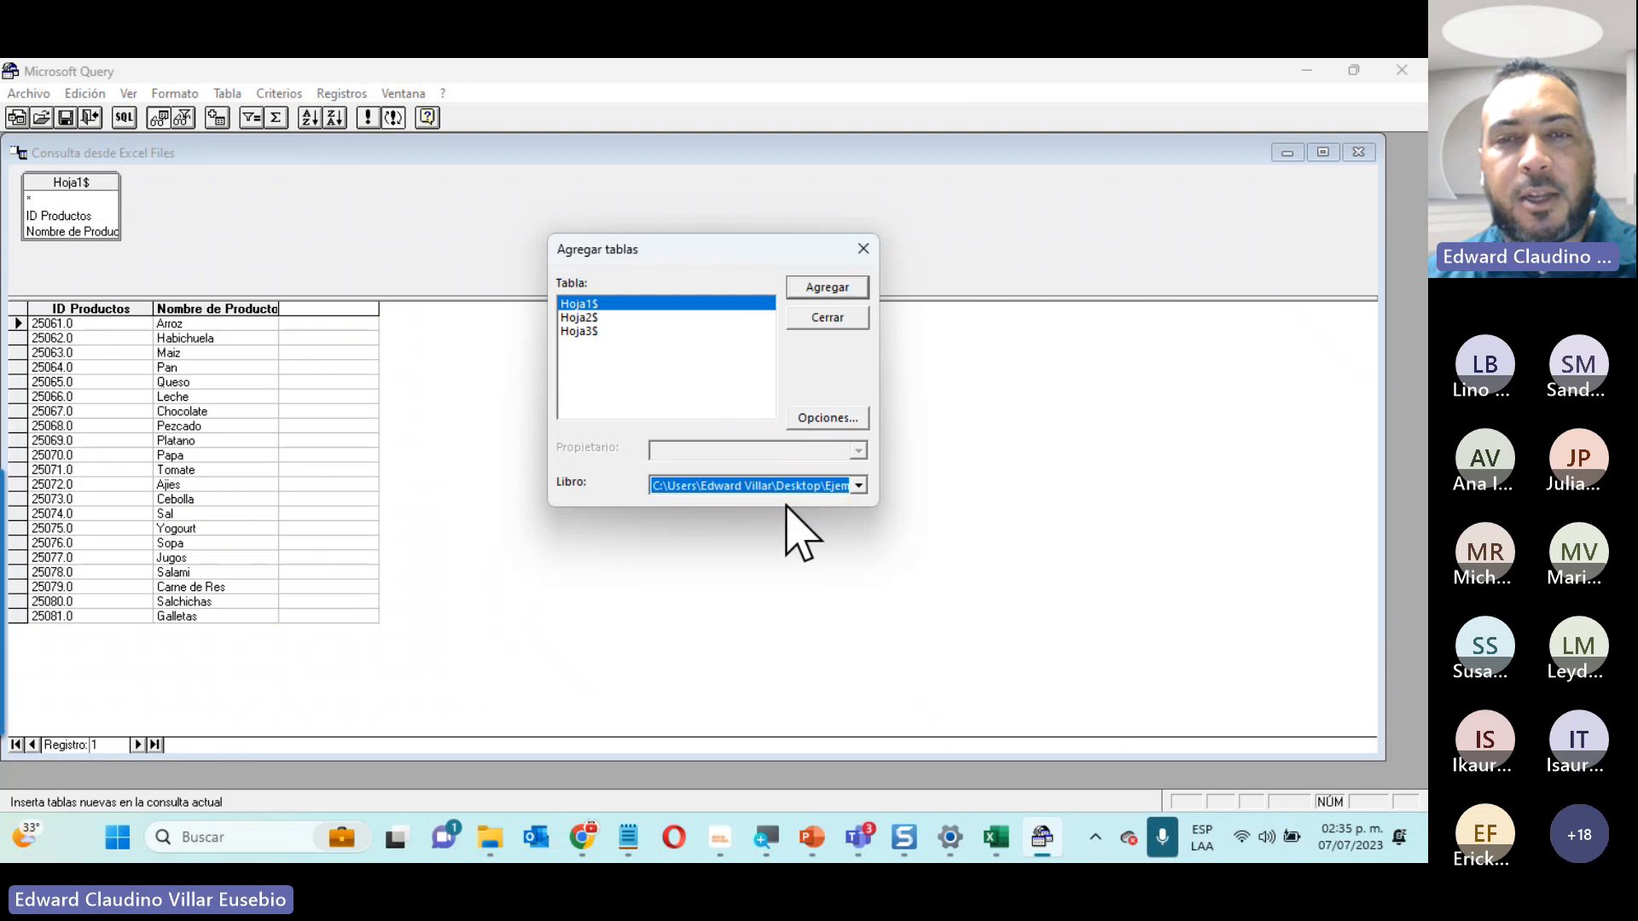
click(825, 290)
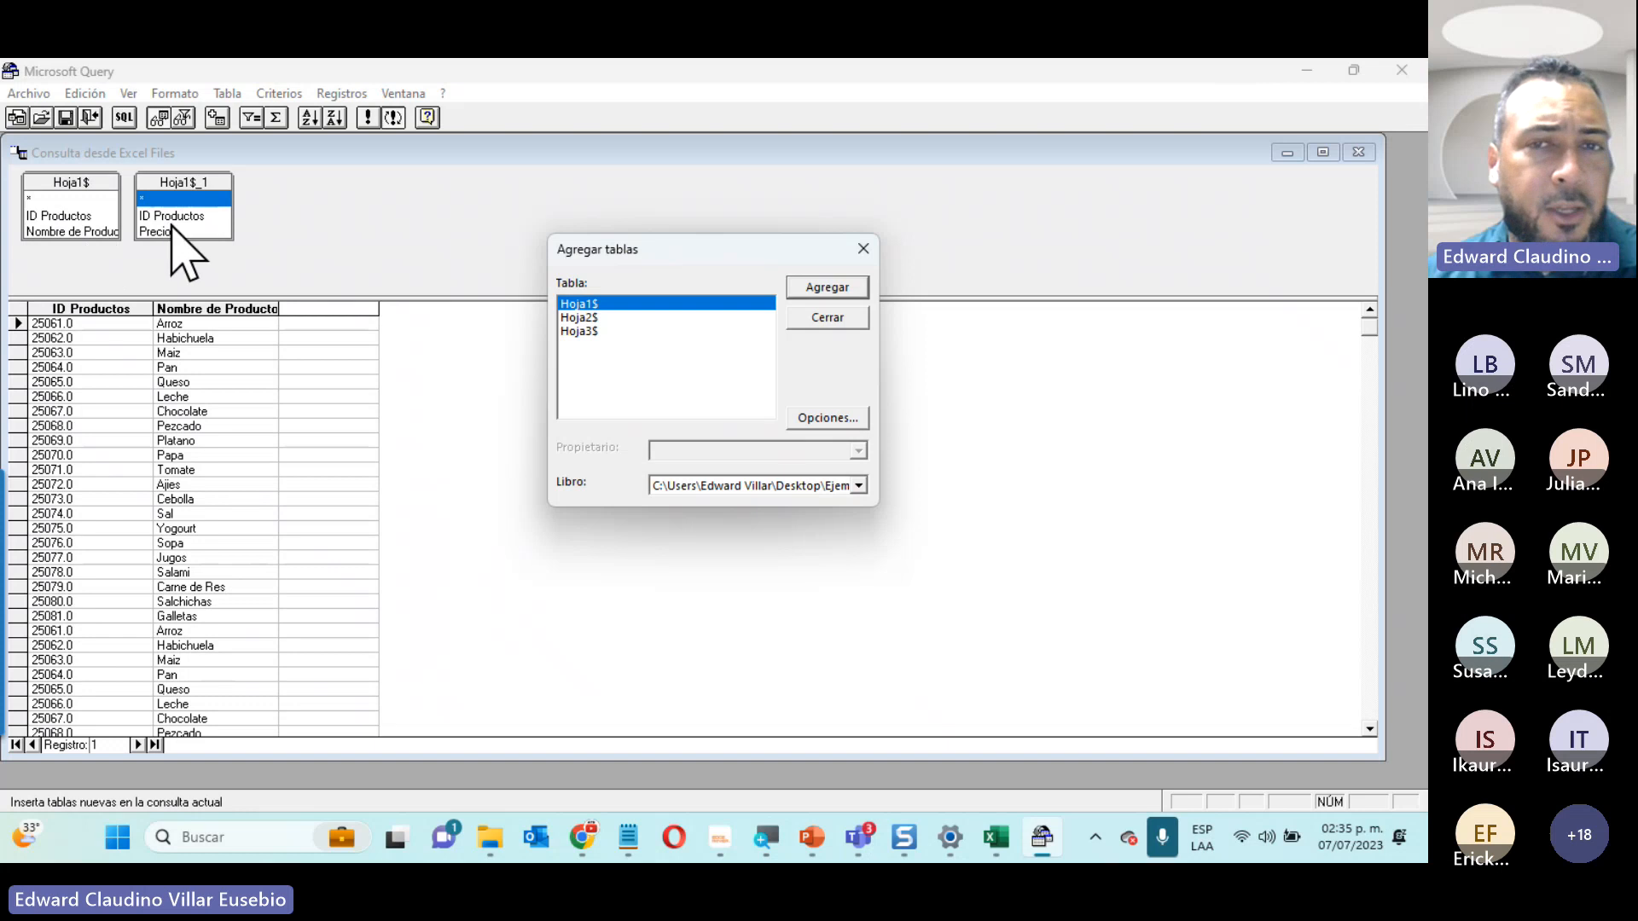
click(859, 321)
drag(204, 182, 304, 180)
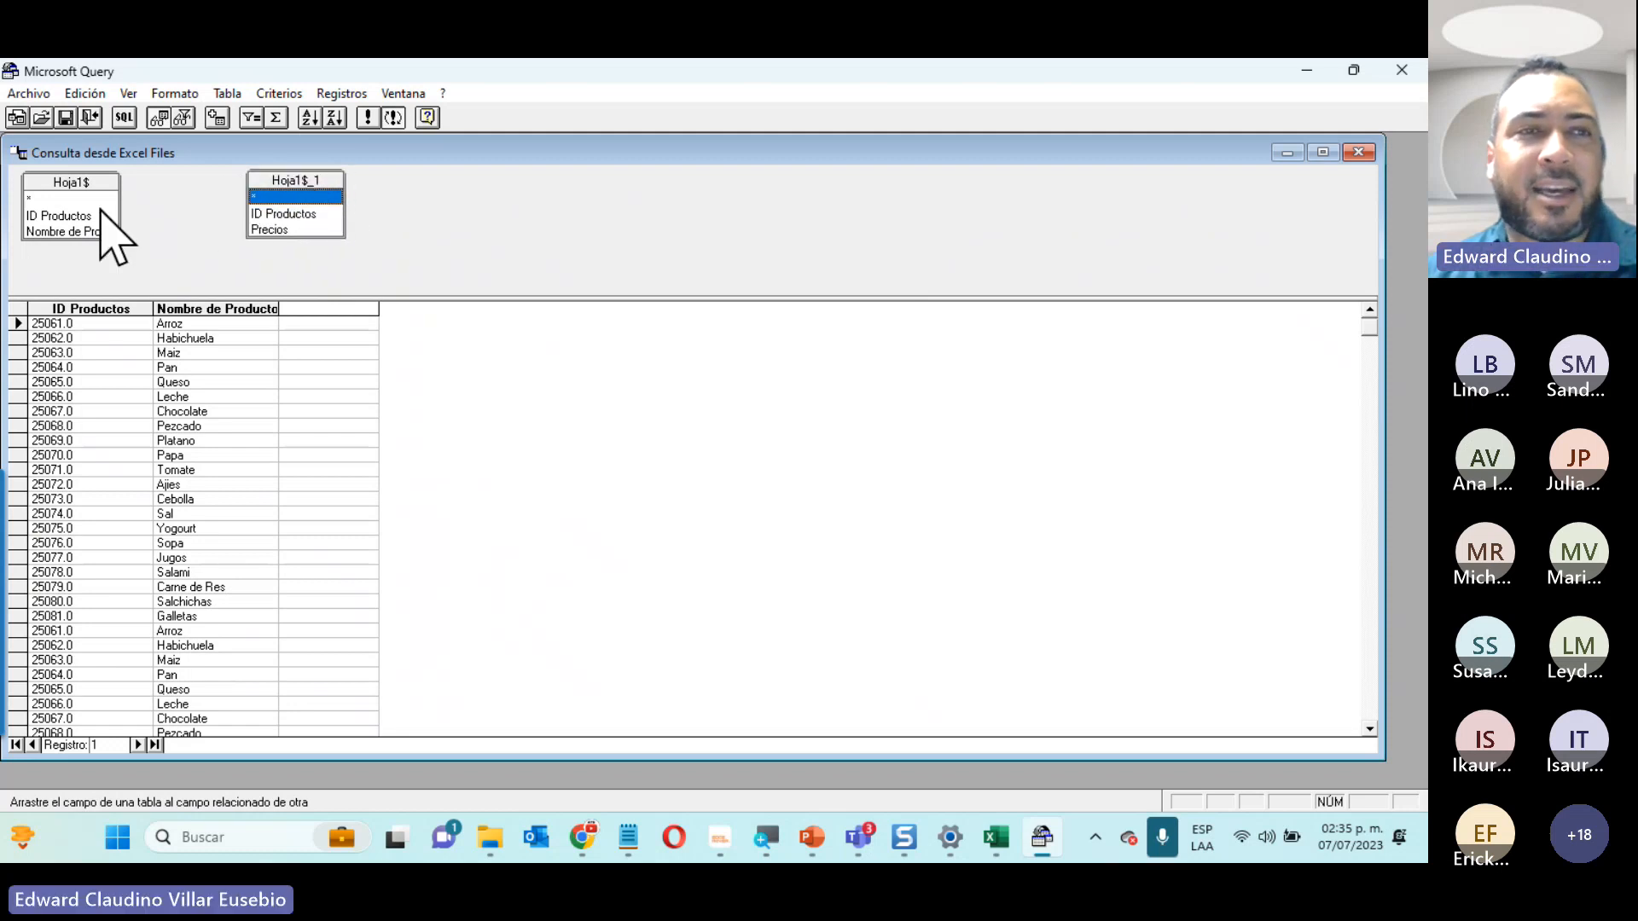
Join the two tables on ID Productos, including all values of Hoja1$ and only the matching records of Hoja1$_1
click(226, 94)
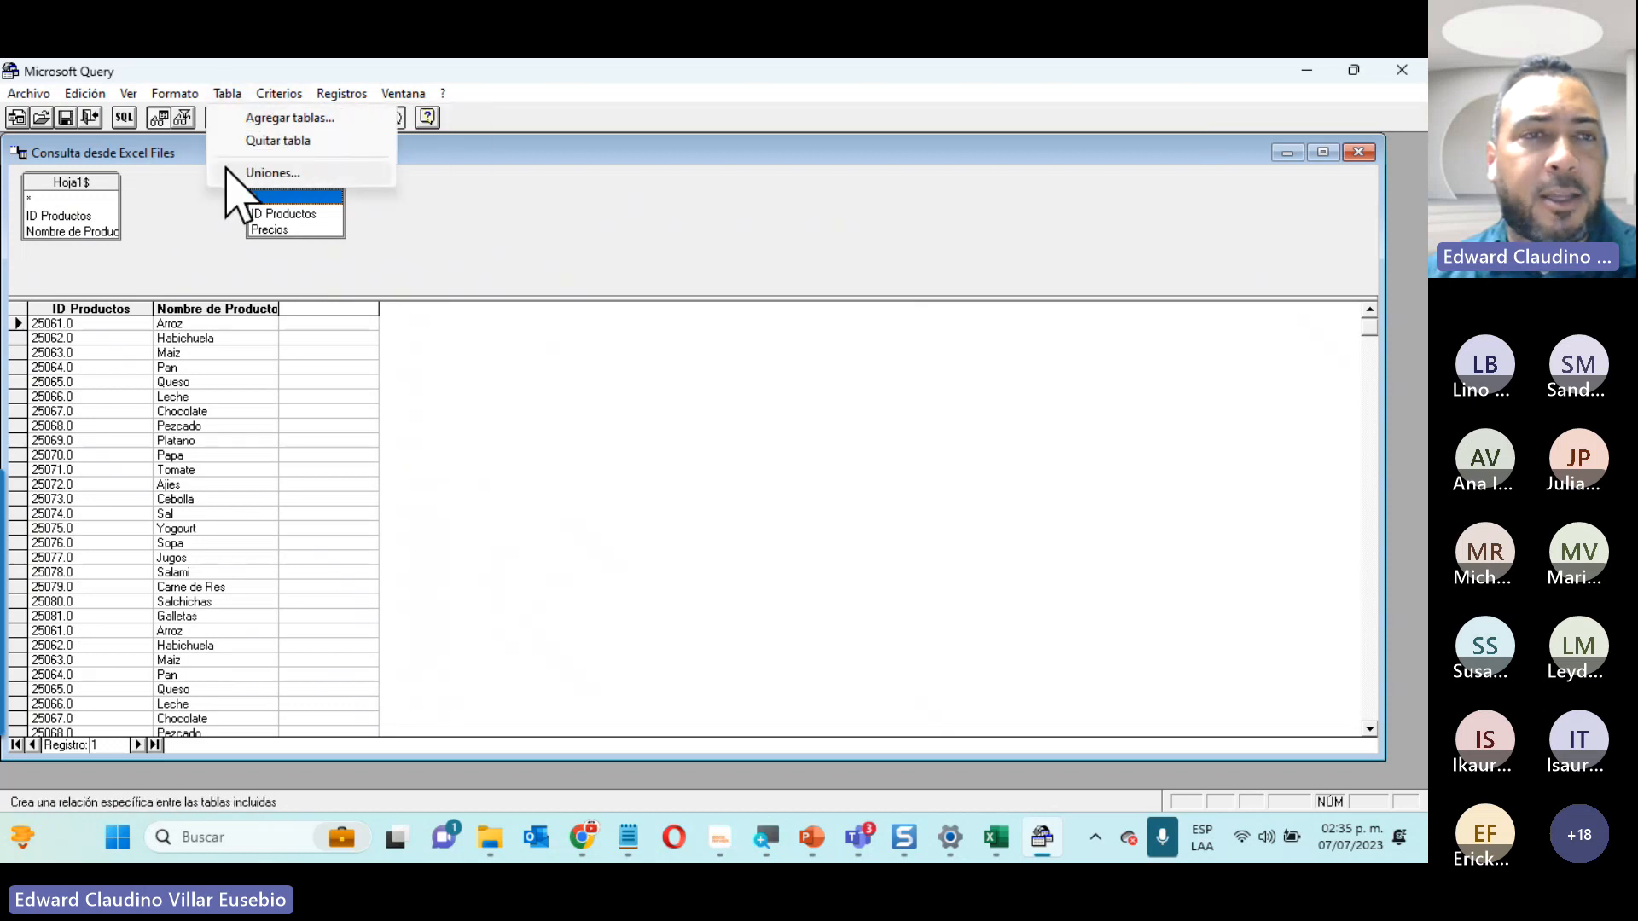
click(256, 173)
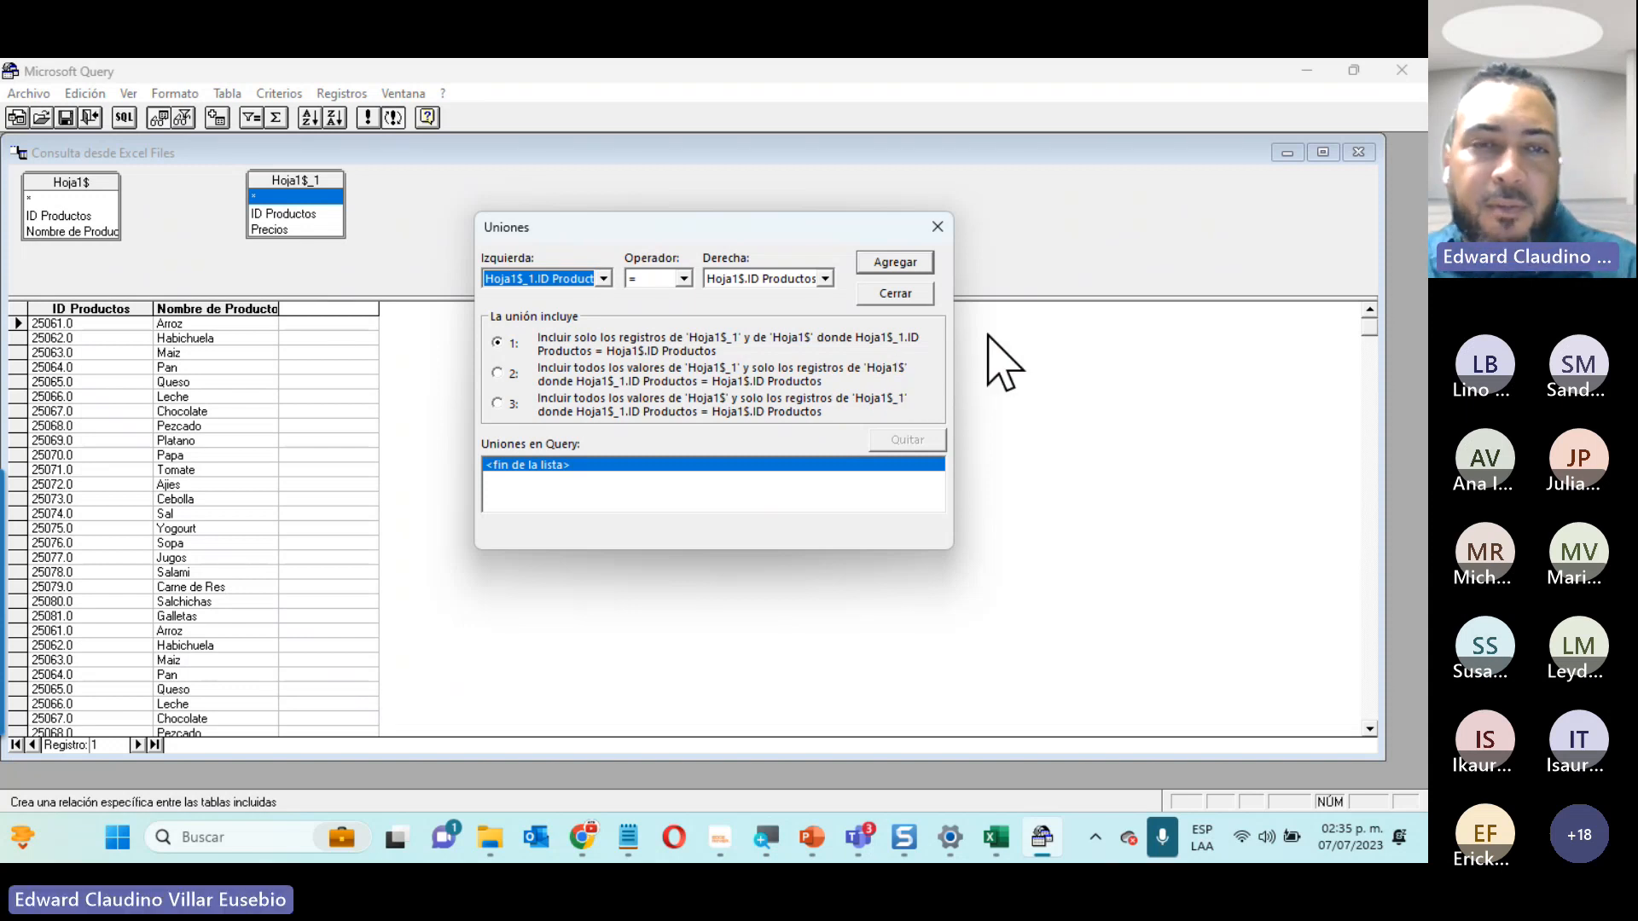
click(500, 403)
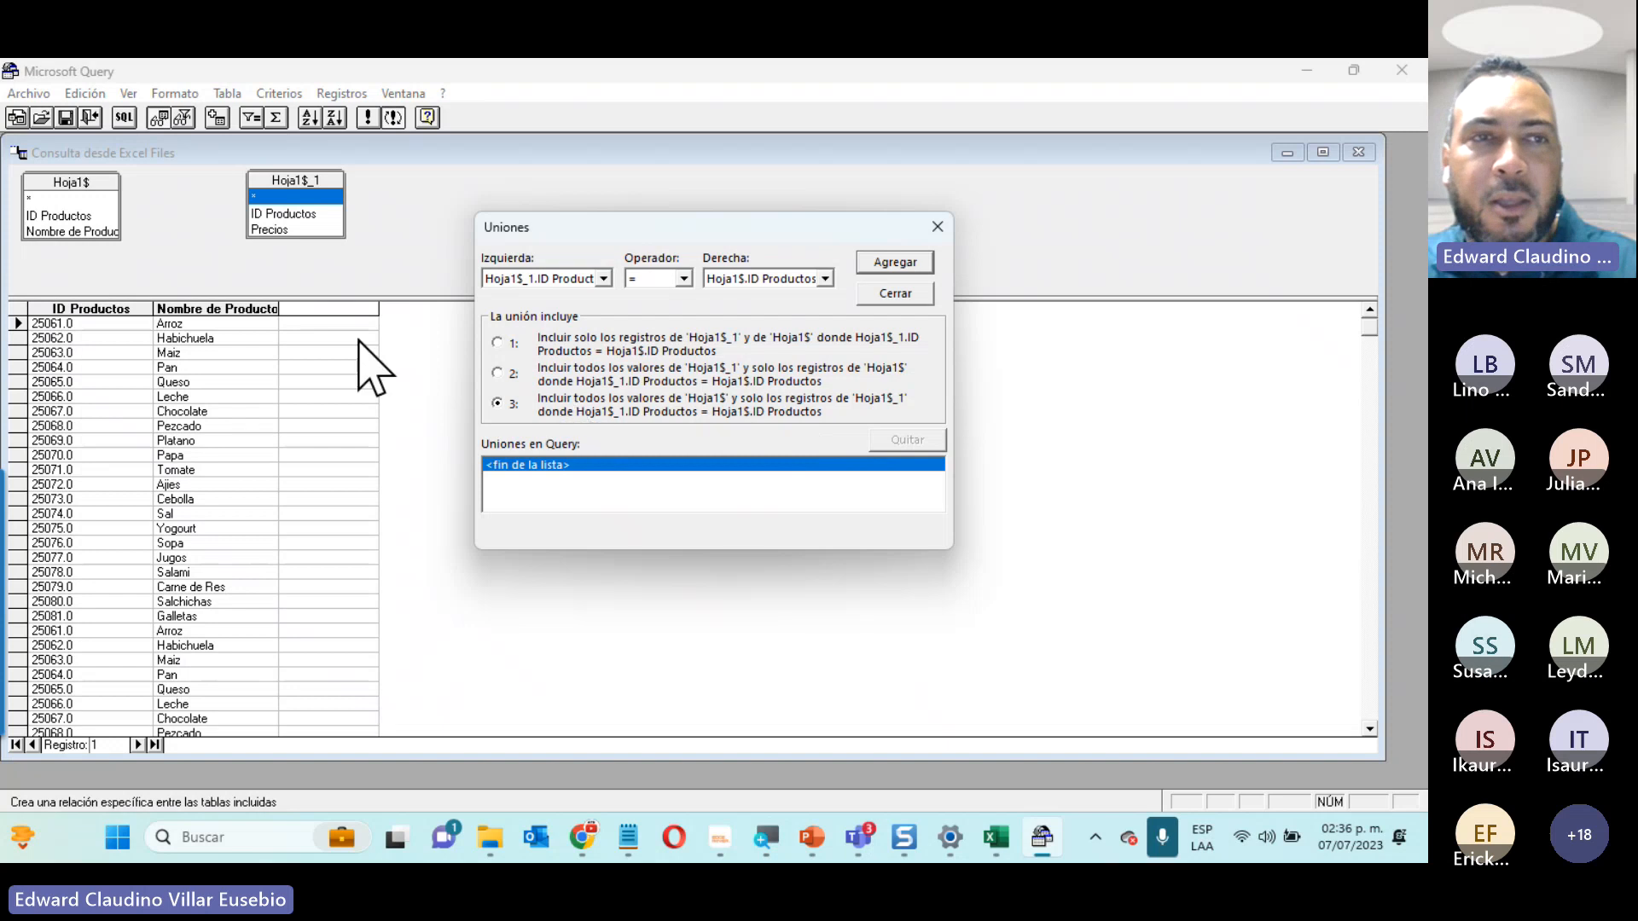
click(889, 266)
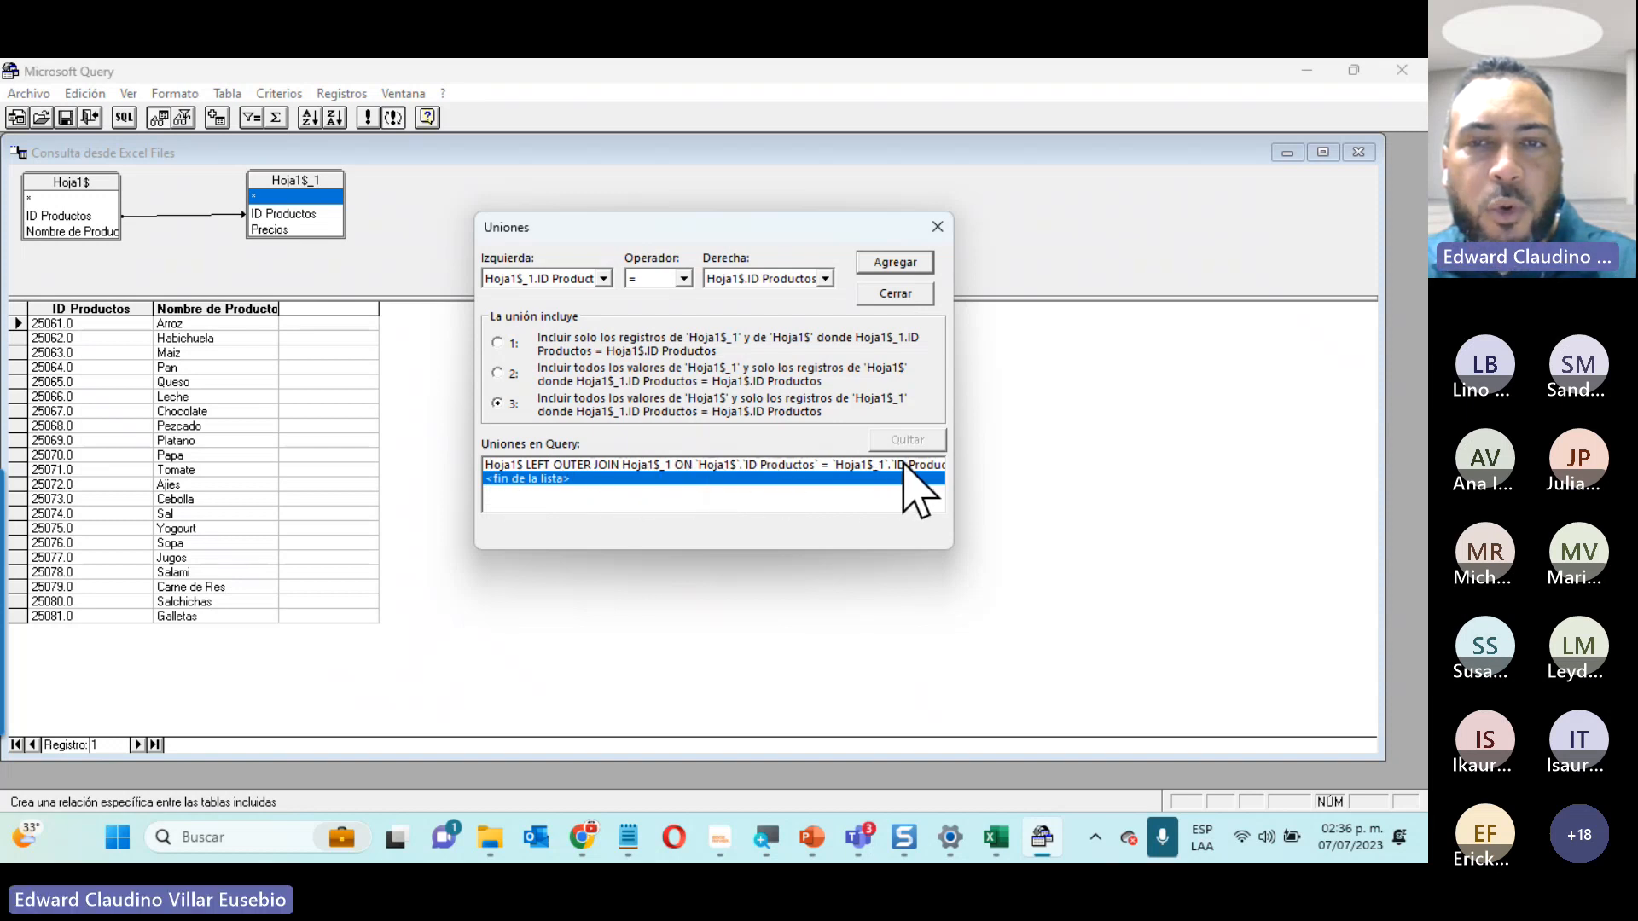
click(906, 293)
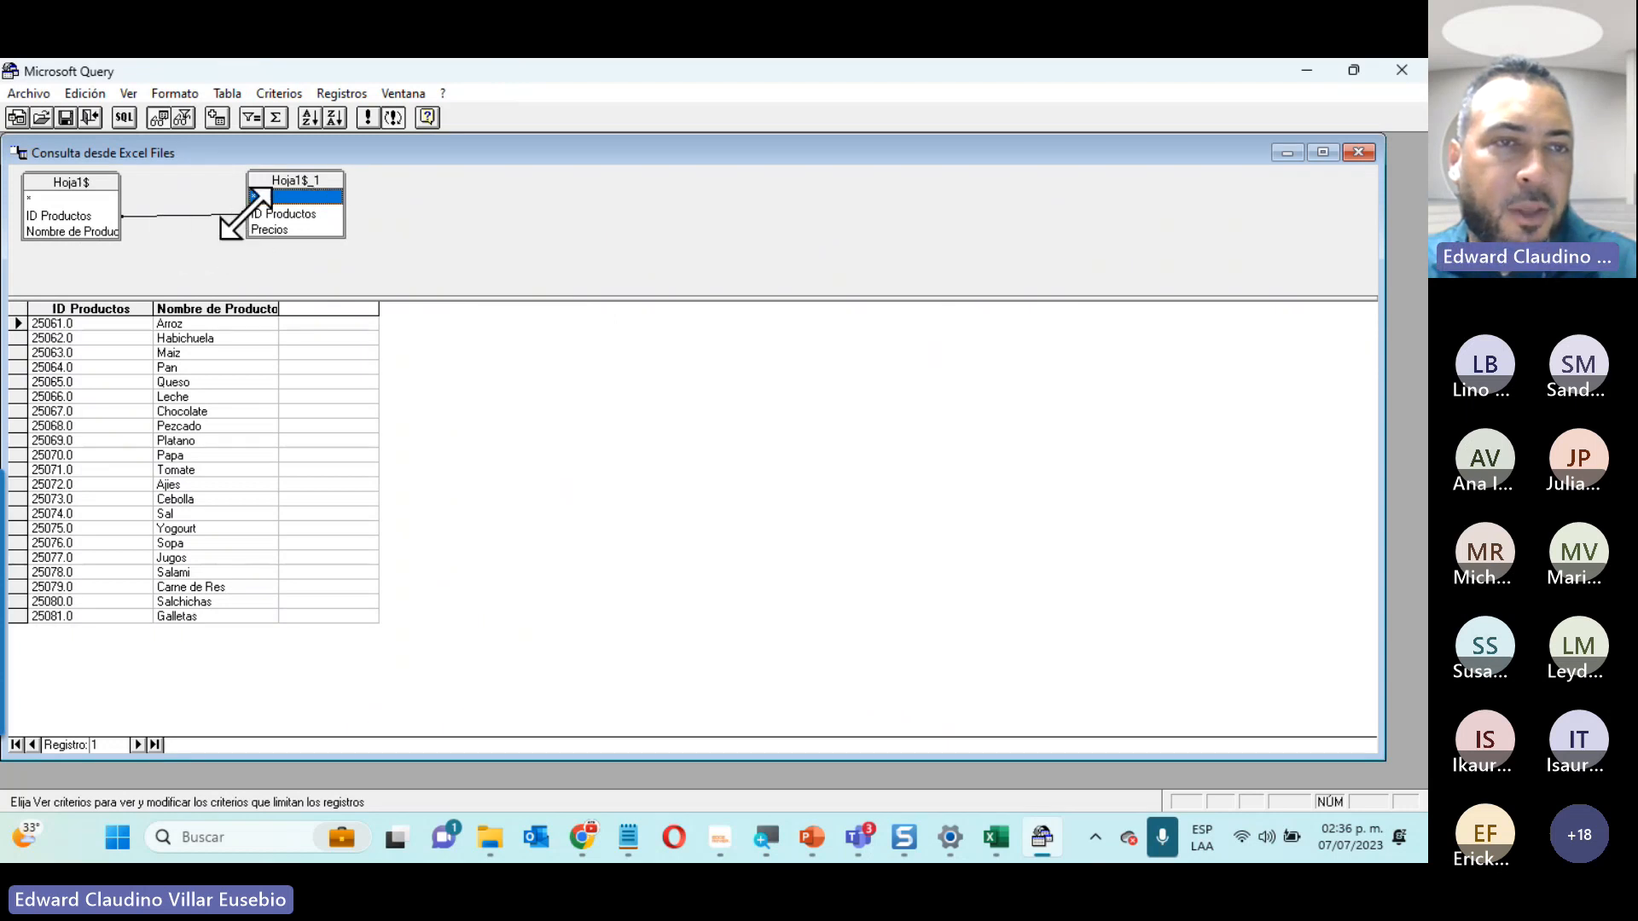
Add the Precios field of Hoja1$_1 as the third column of the query results
click(367, 309)
click(374, 309)
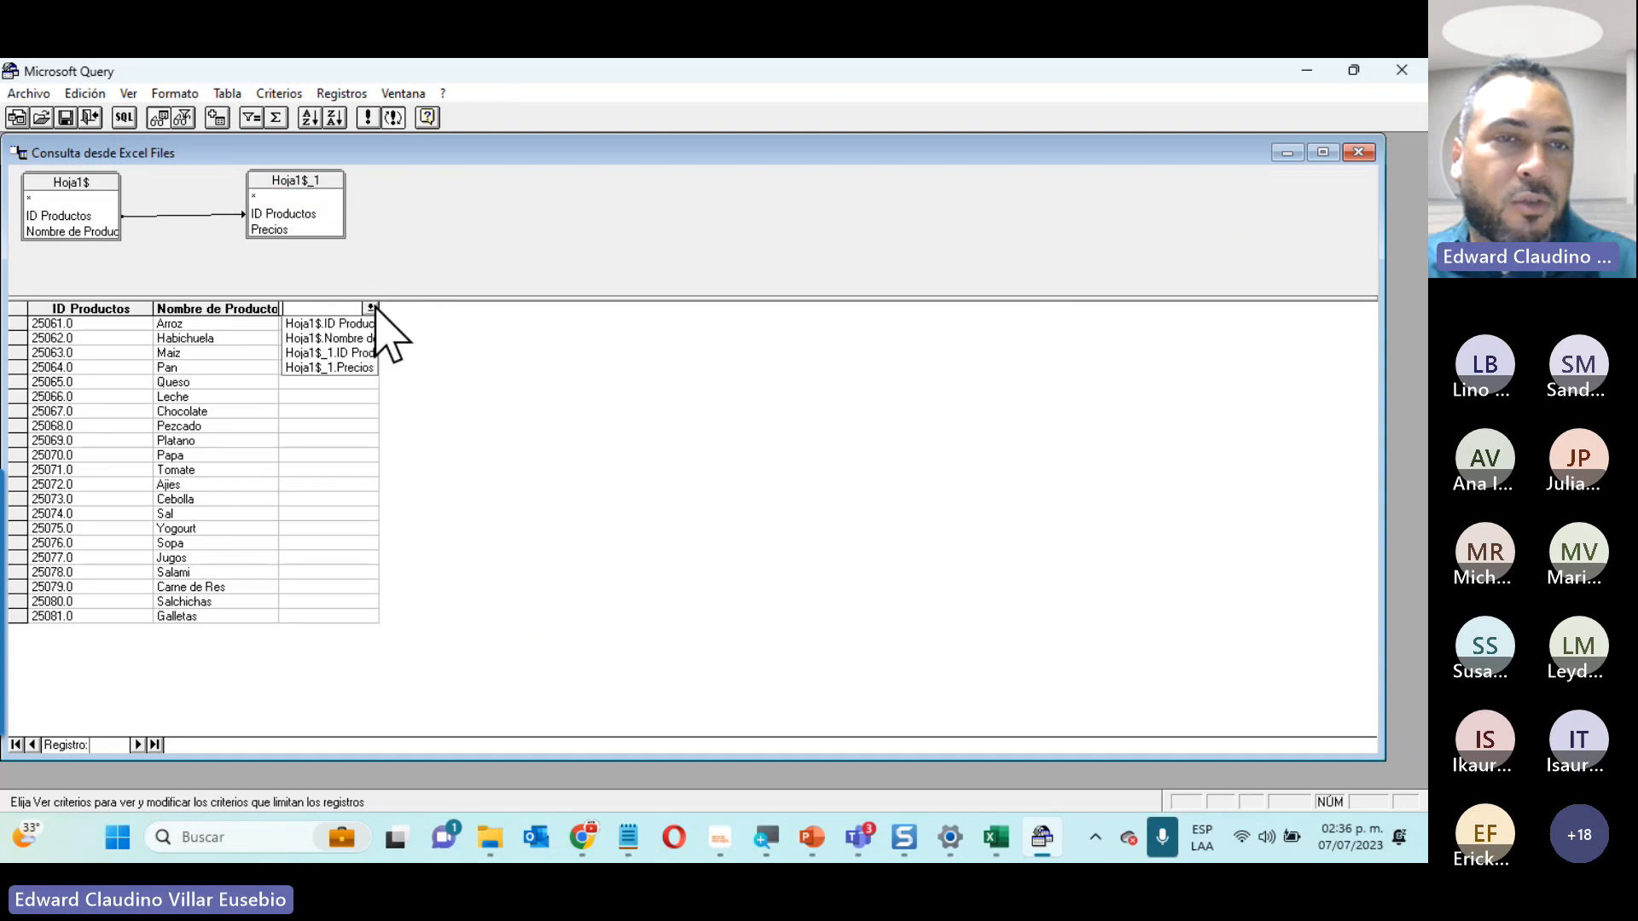
click(367, 368)
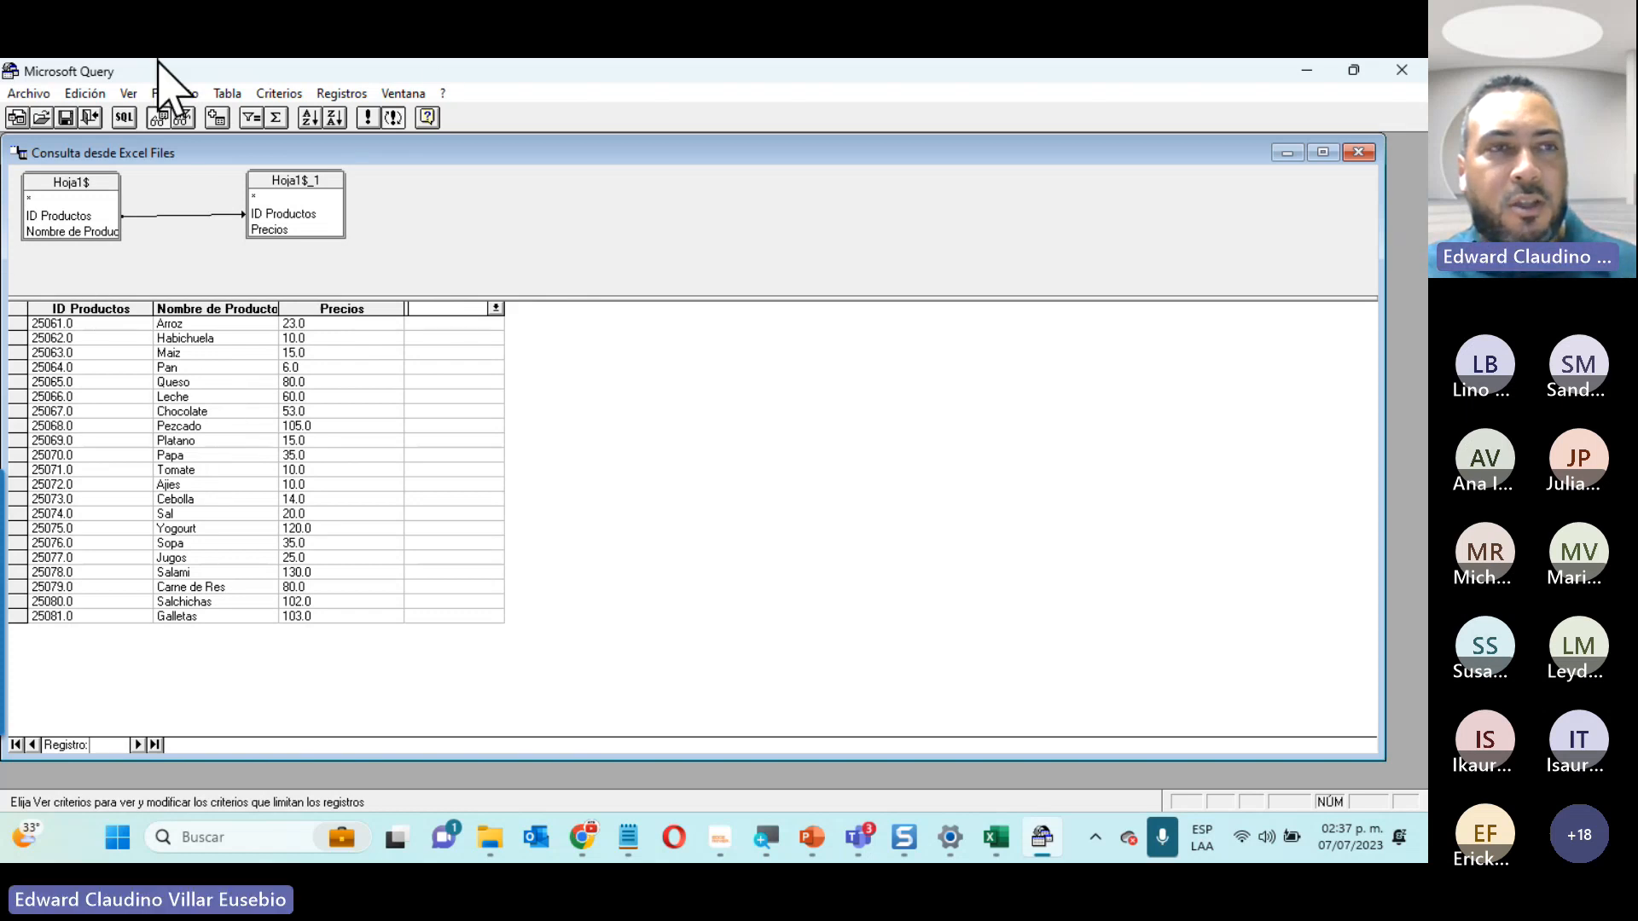
Return the joined query data to Excel as a table at cell A1 of the existing MS QUERY sheet
click(28, 93)
click(28, 93)
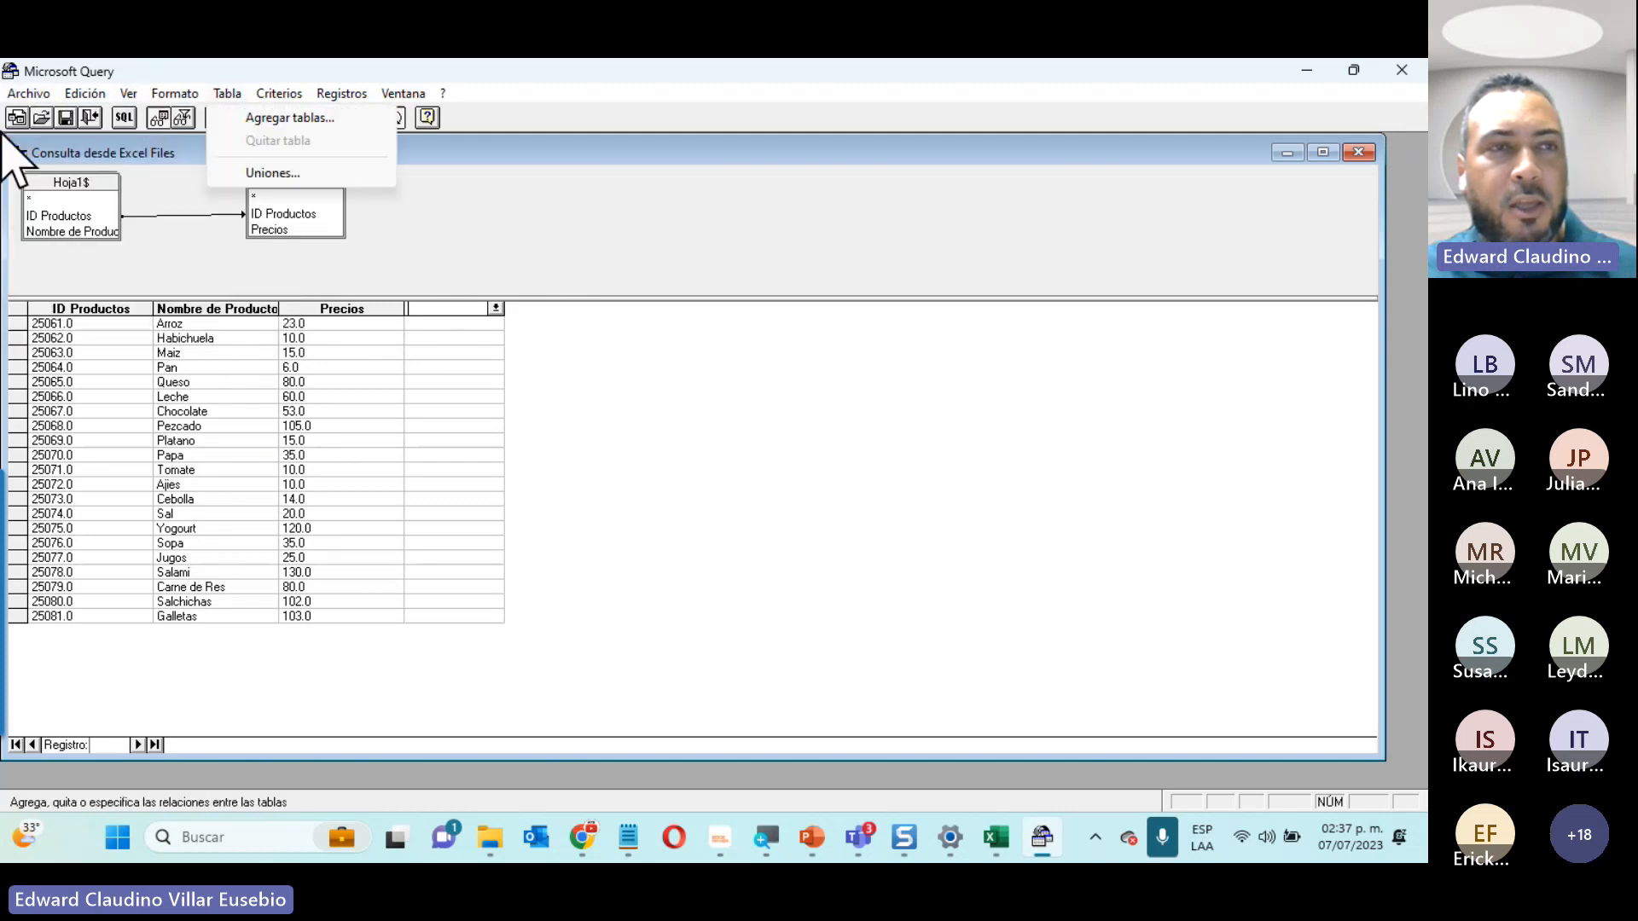
click(28, 93)
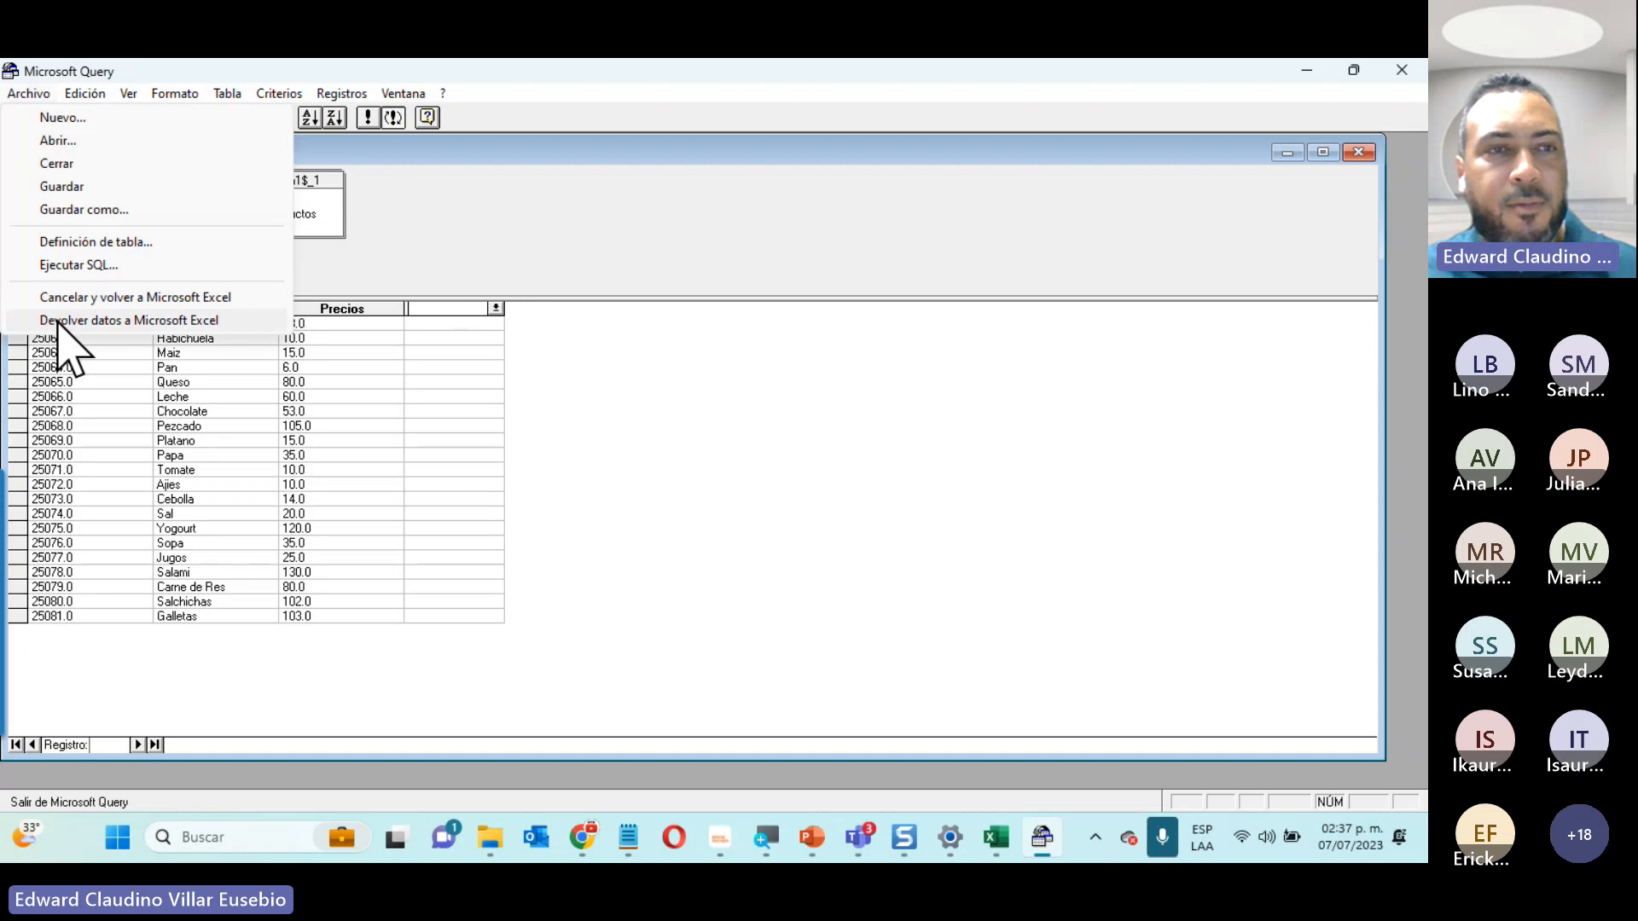
click(56, 323)
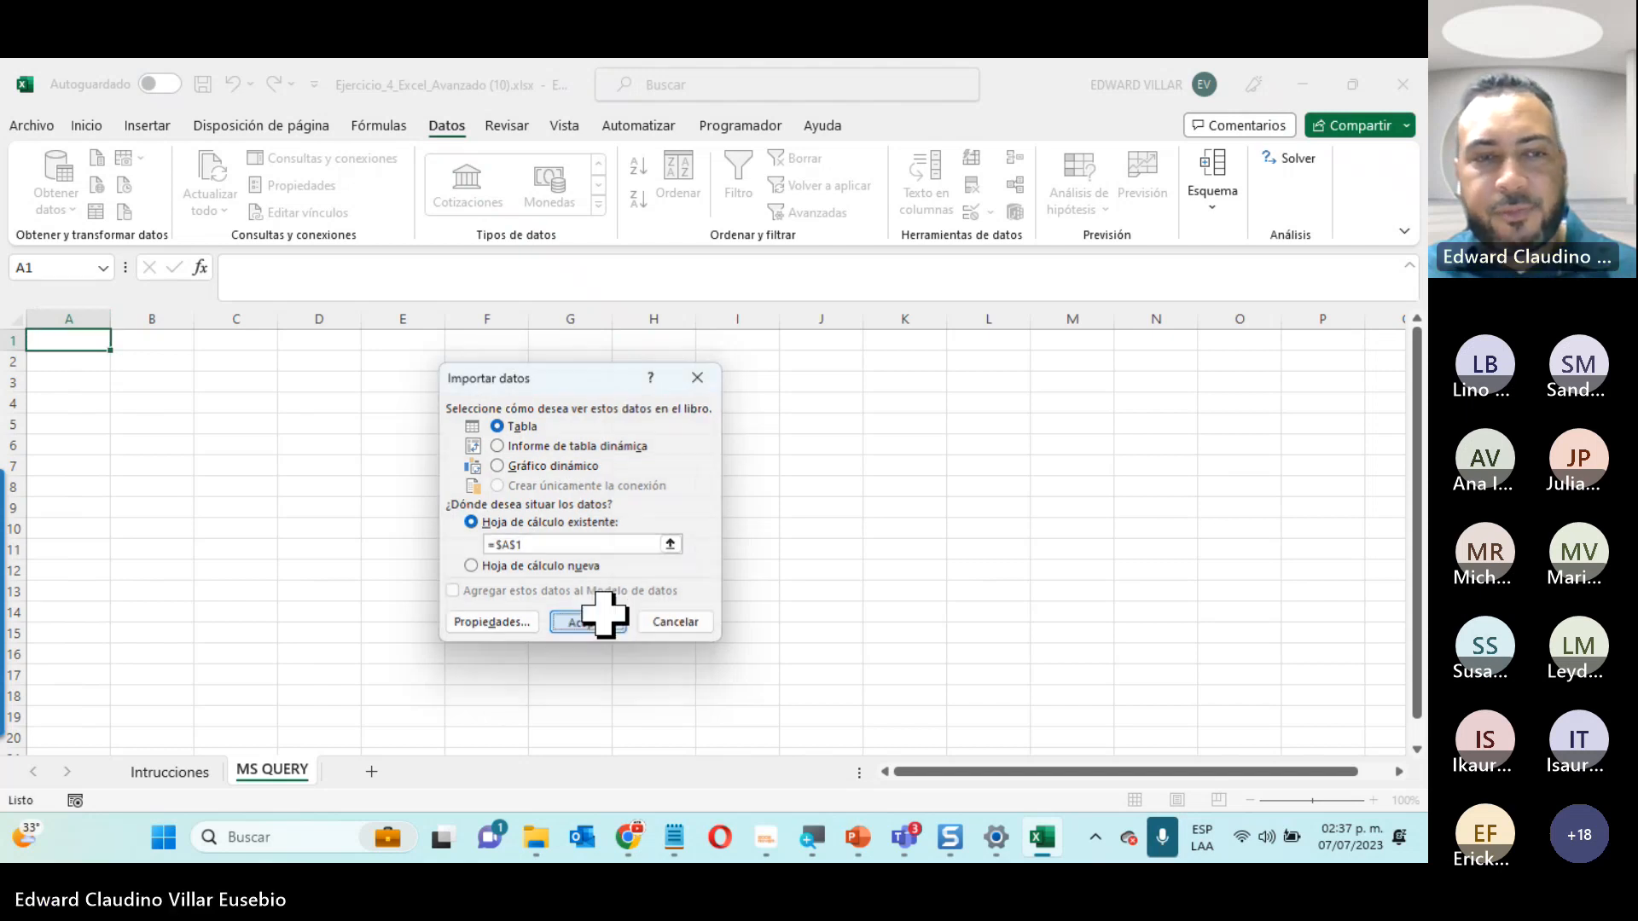
click(601, 621)
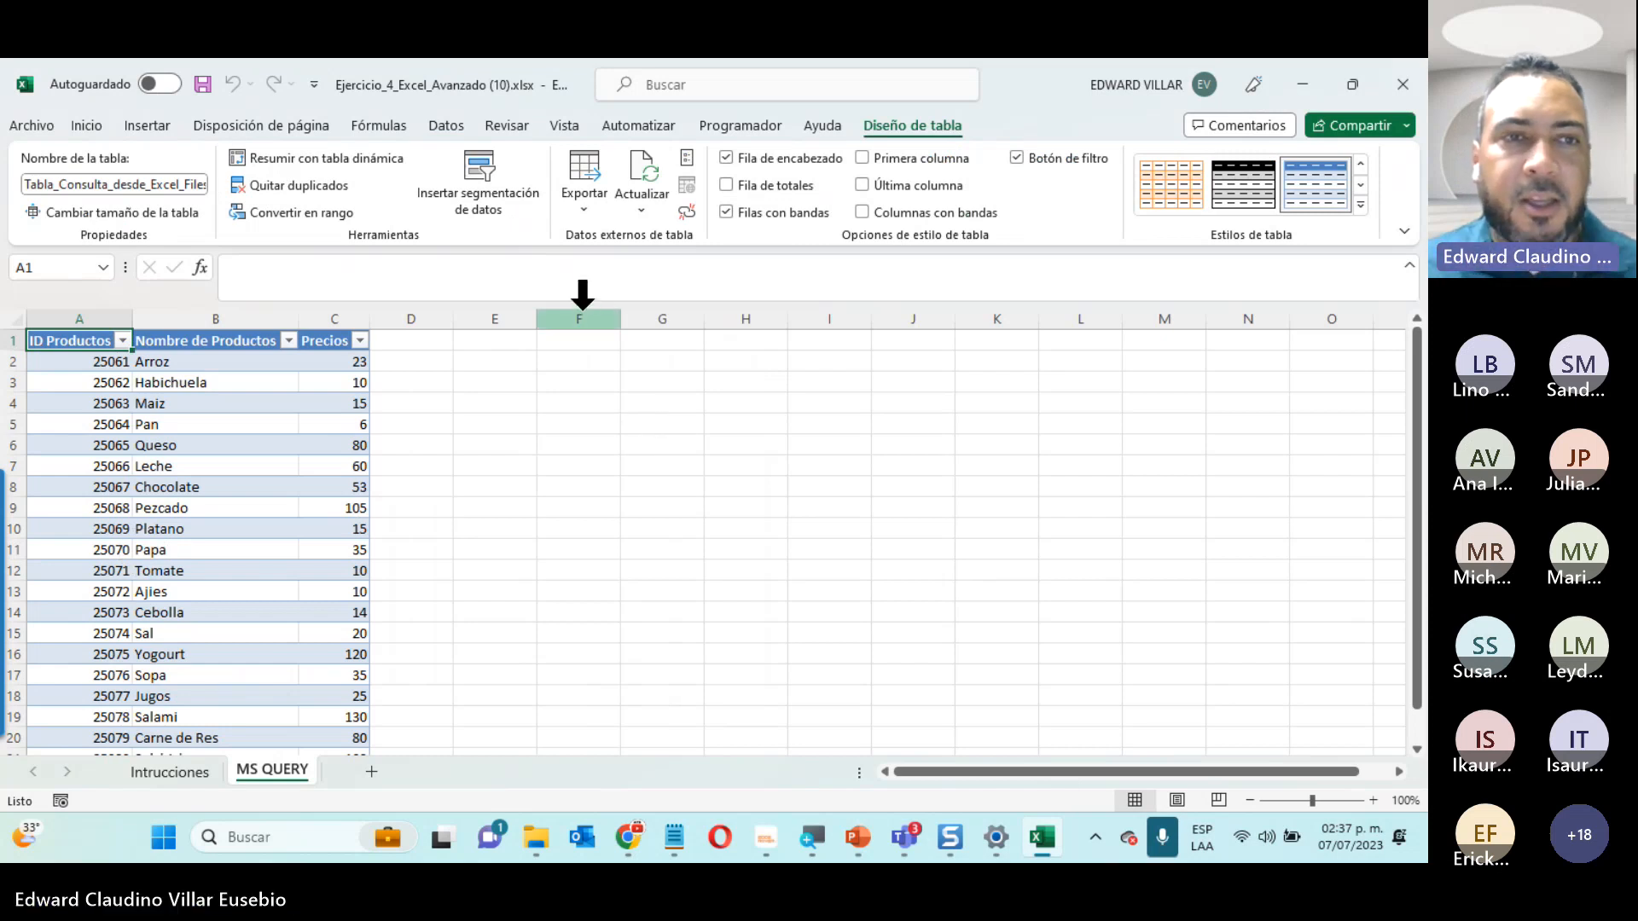
scroll(366, 623, down, 1)
scroll(371, 627, up, 1)
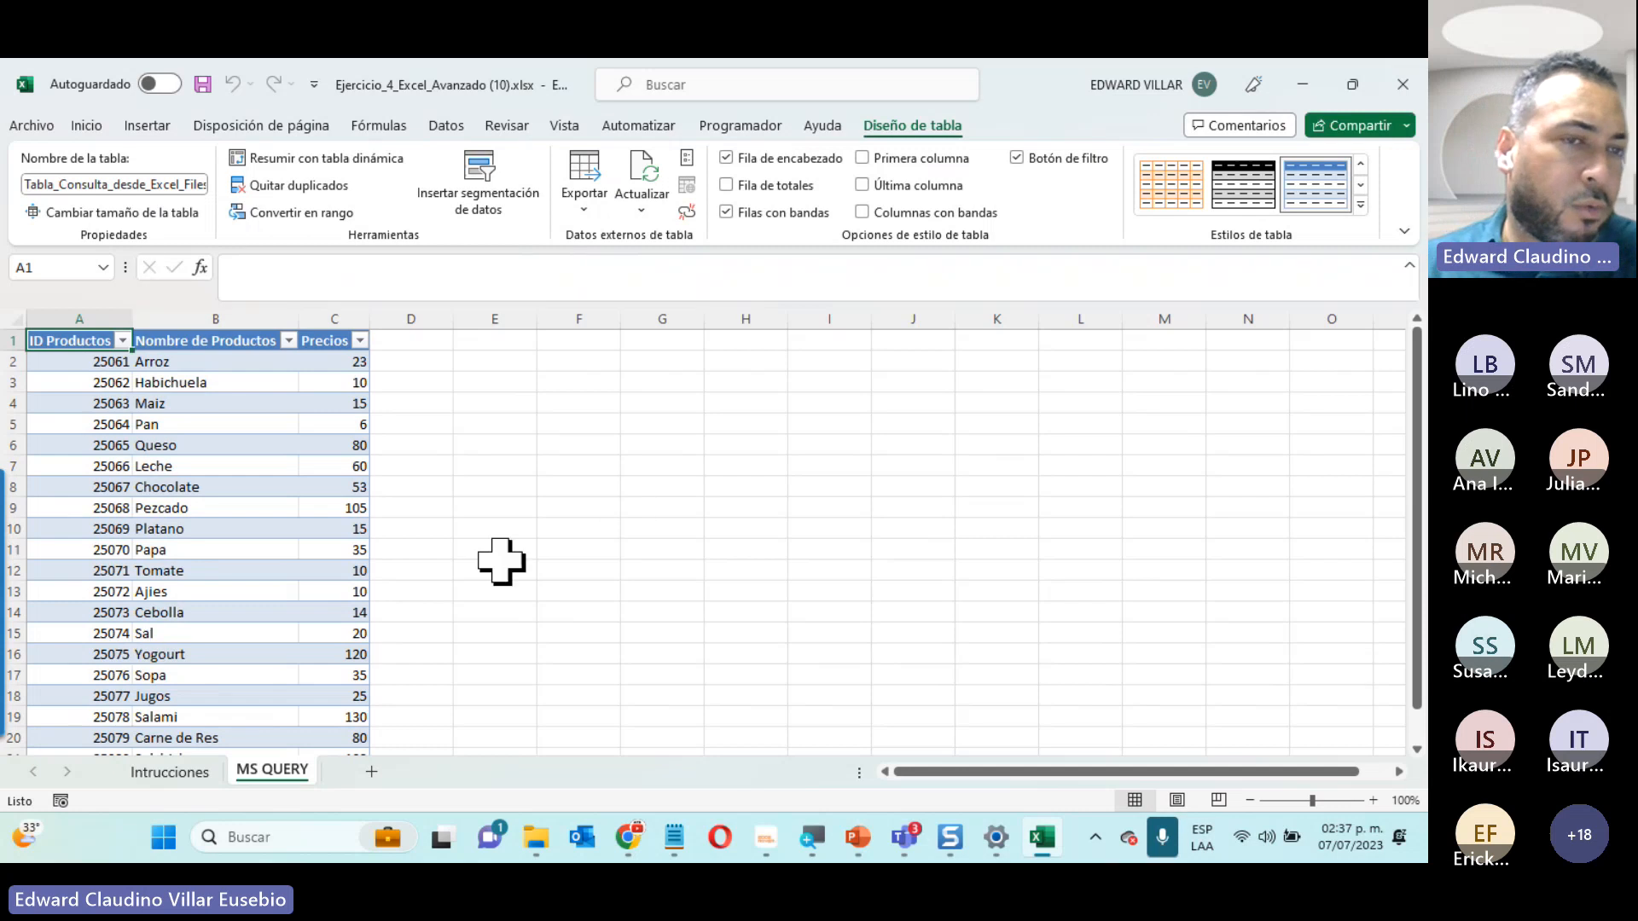
scroll(194, 510, down, 4)
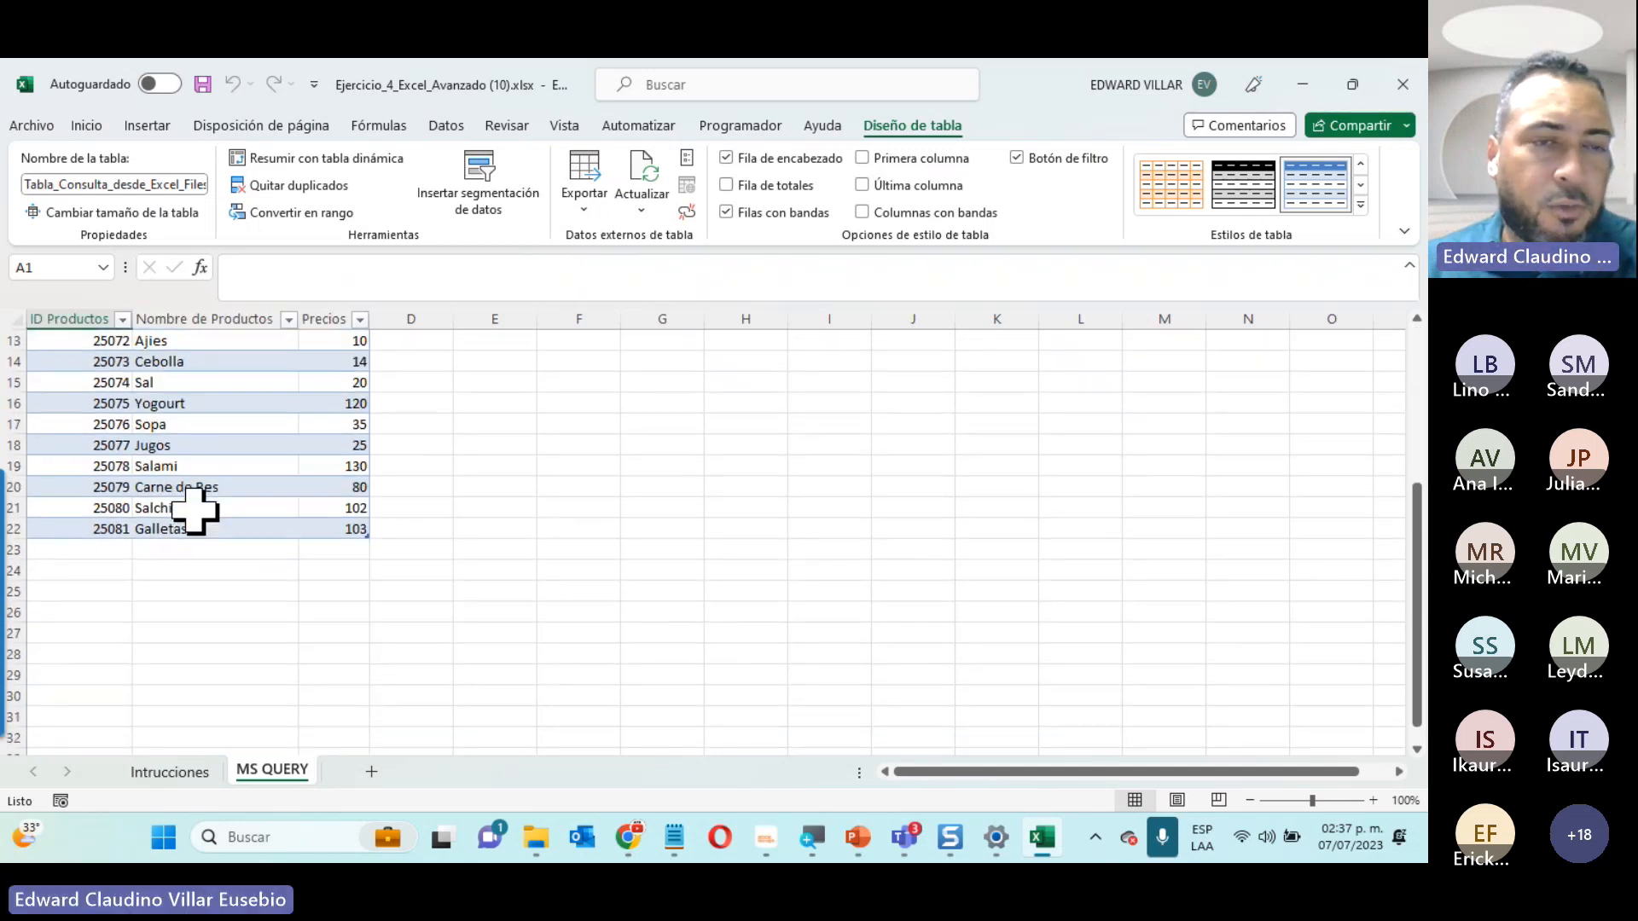
scroll(194, 512, up, 4)
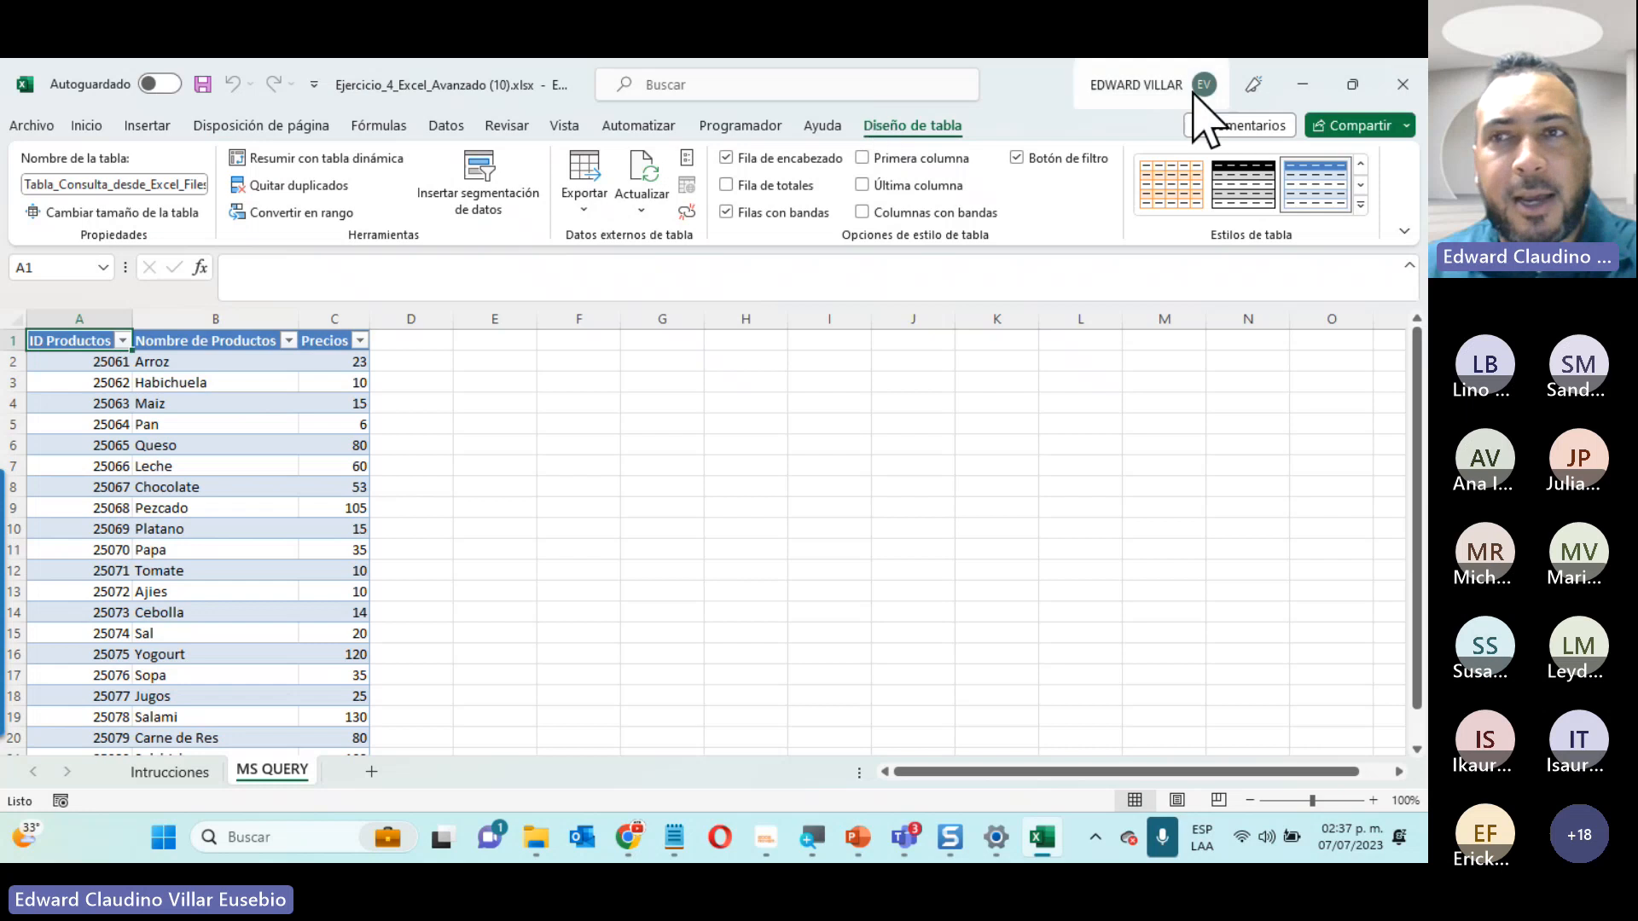
click(1303, 84)
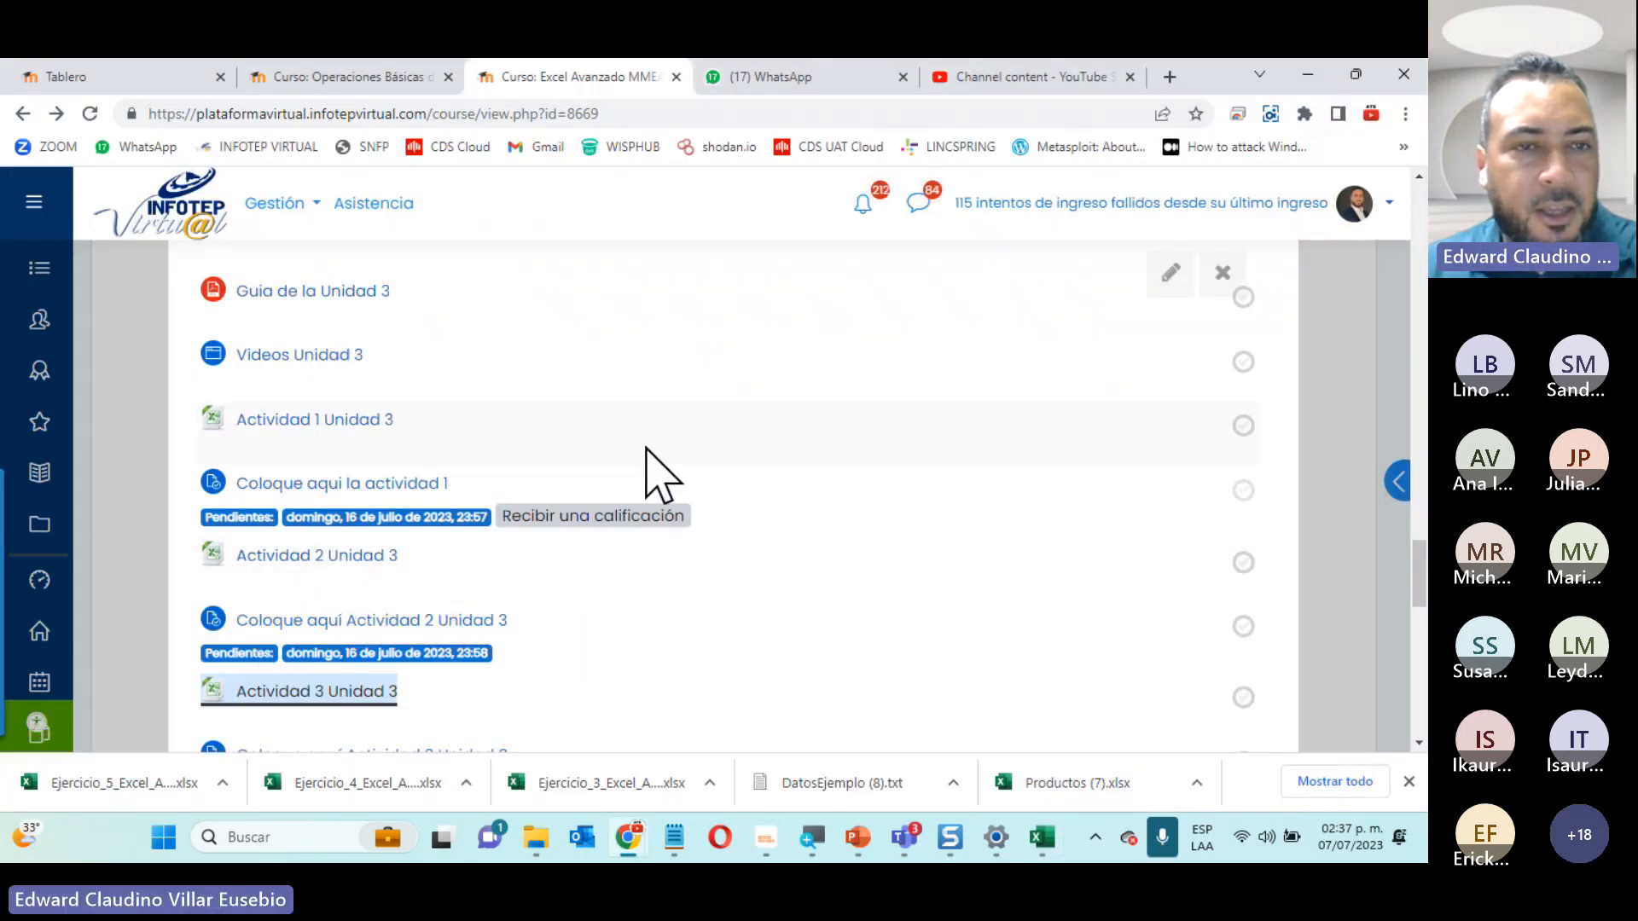
scroll(661, 474, up, 5)
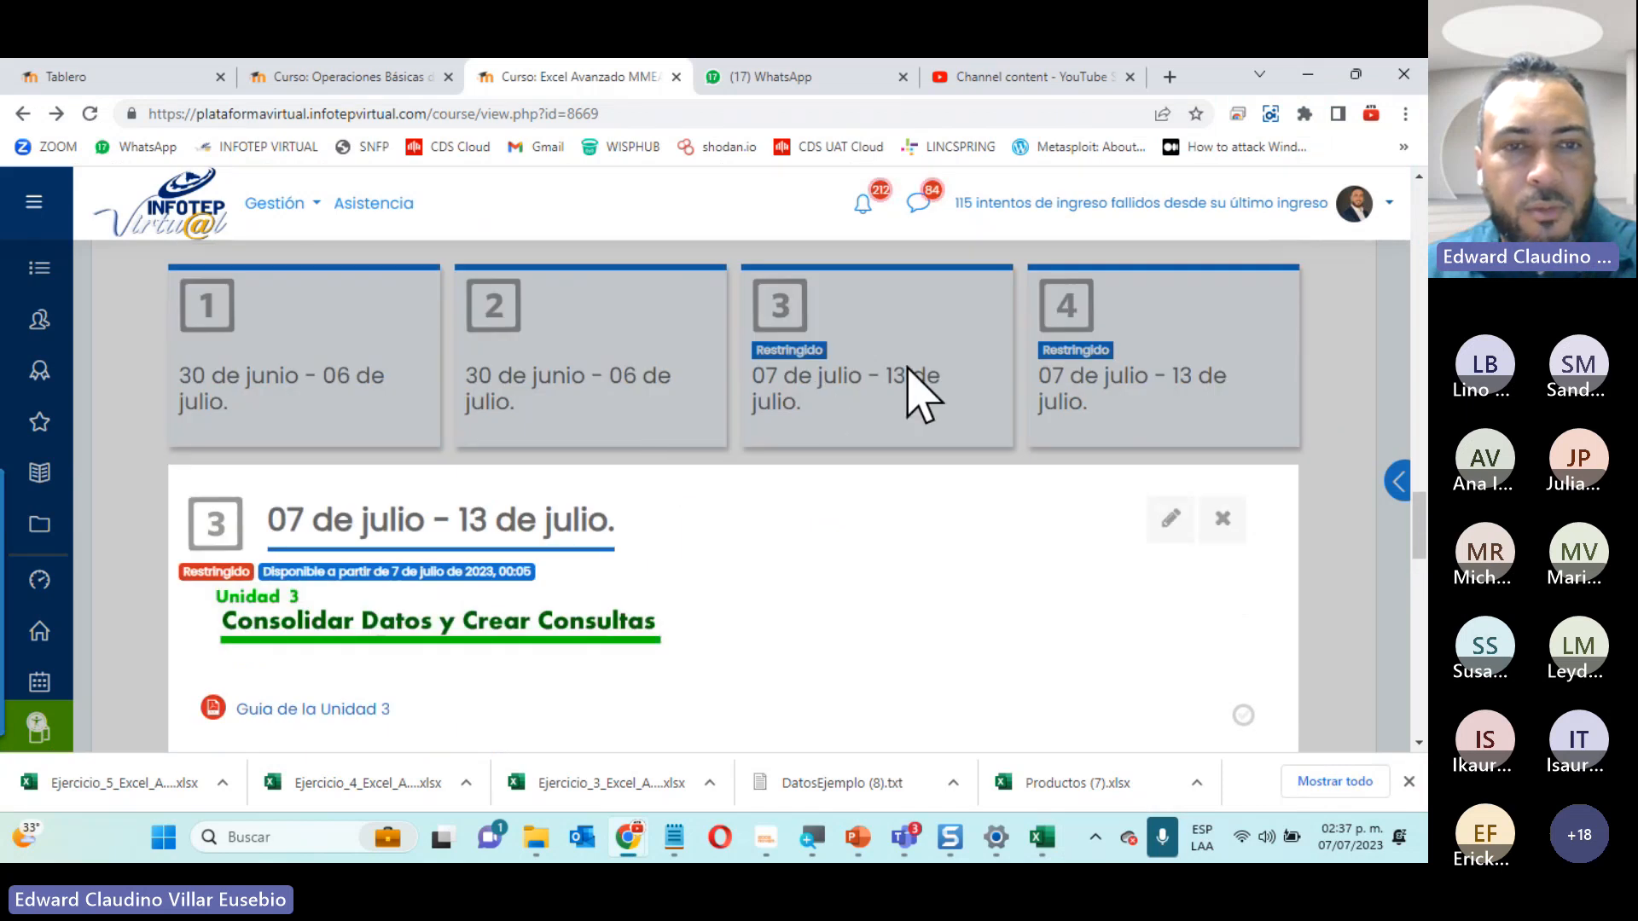
scroll(913, 394, down, 5)
scroll(759, 435, up, 1)
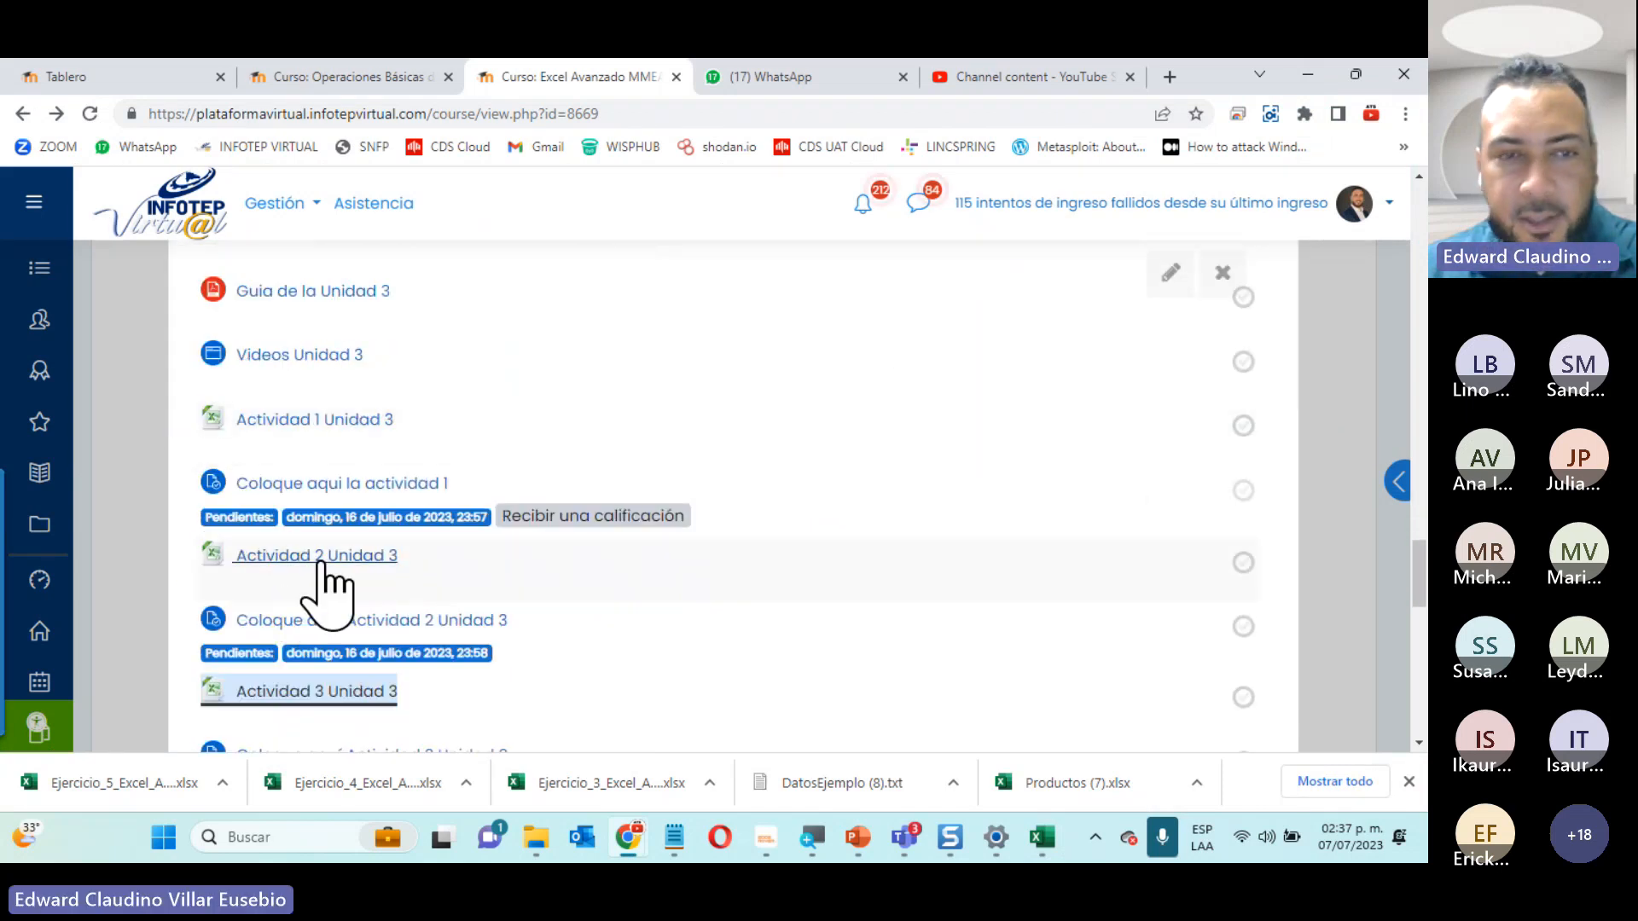
click(1043, 840)
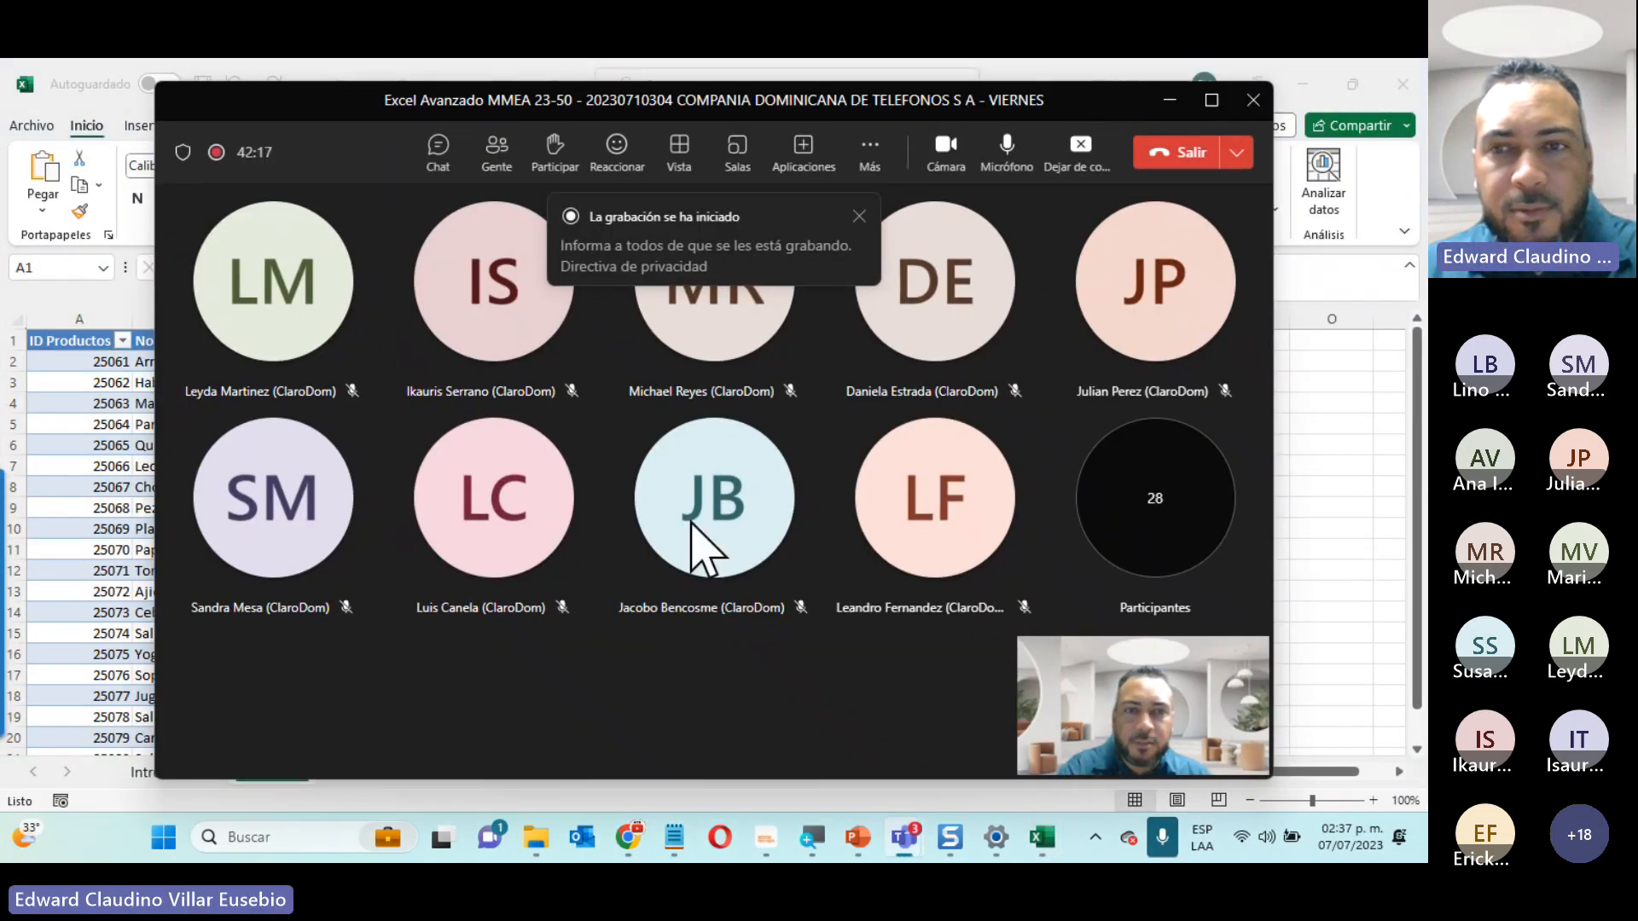
click(496, 157)
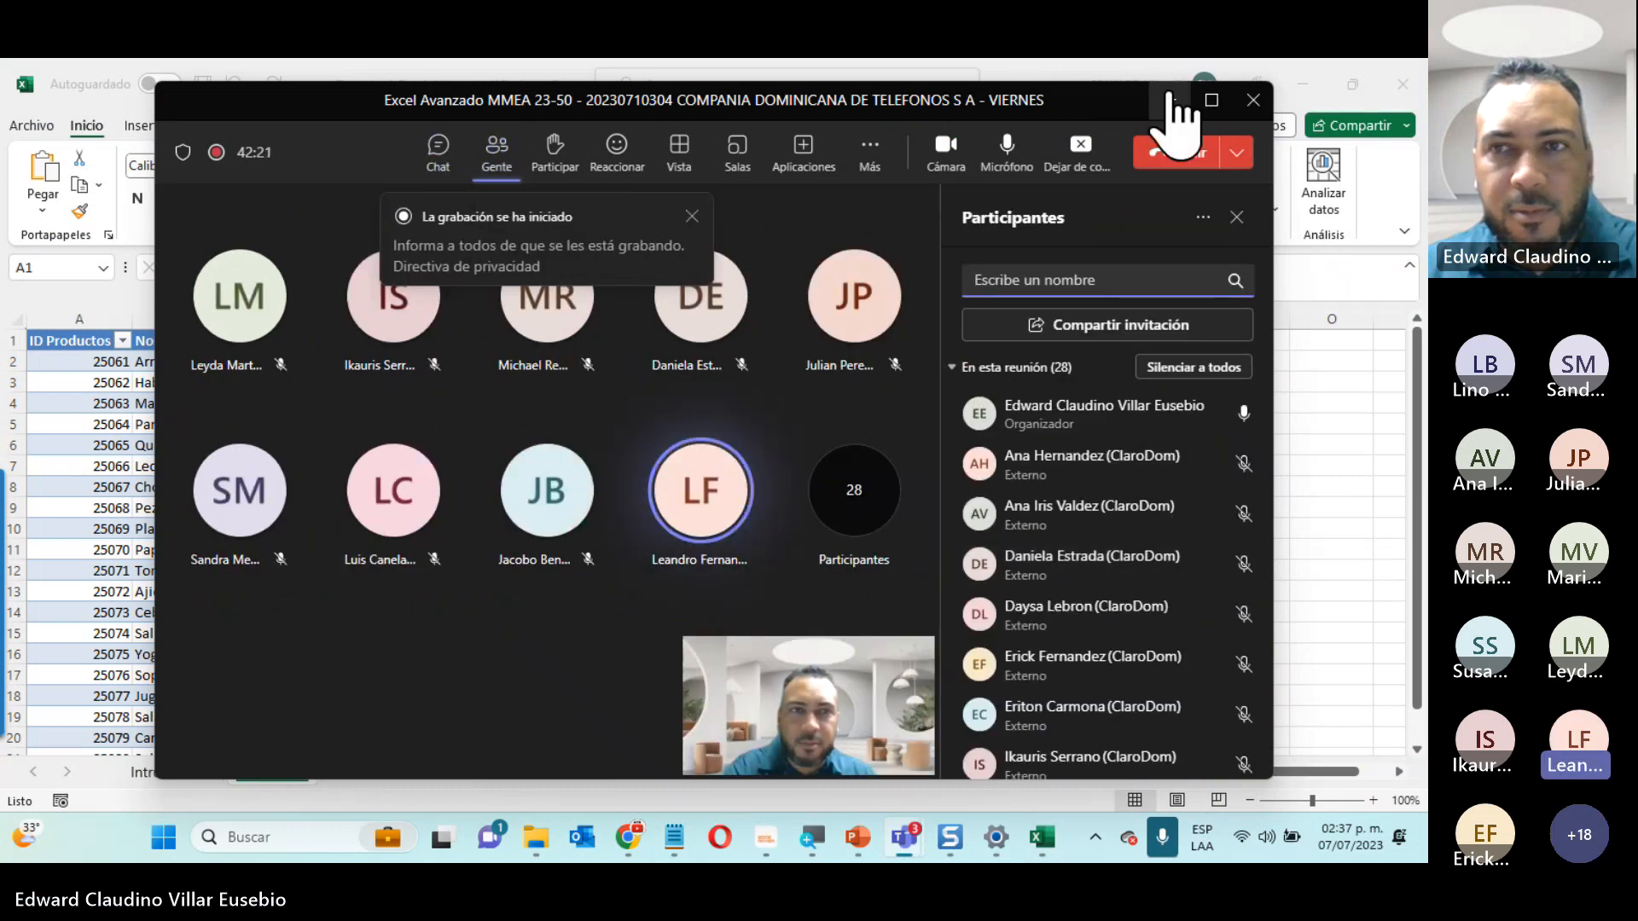
click(1172, 100)
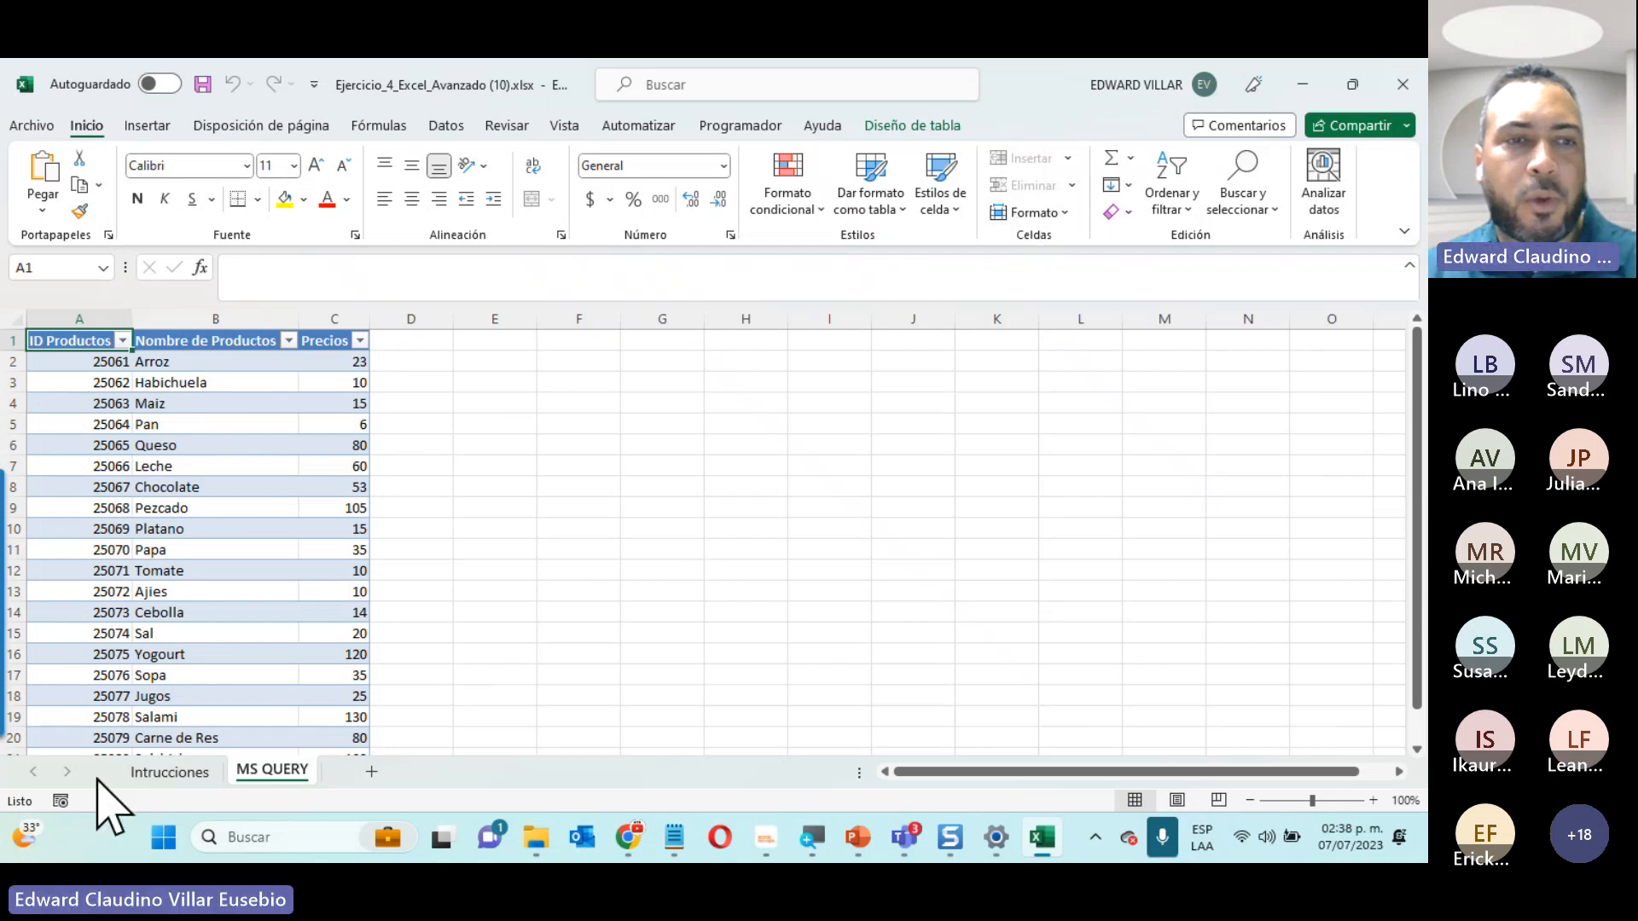
click(371, 771)
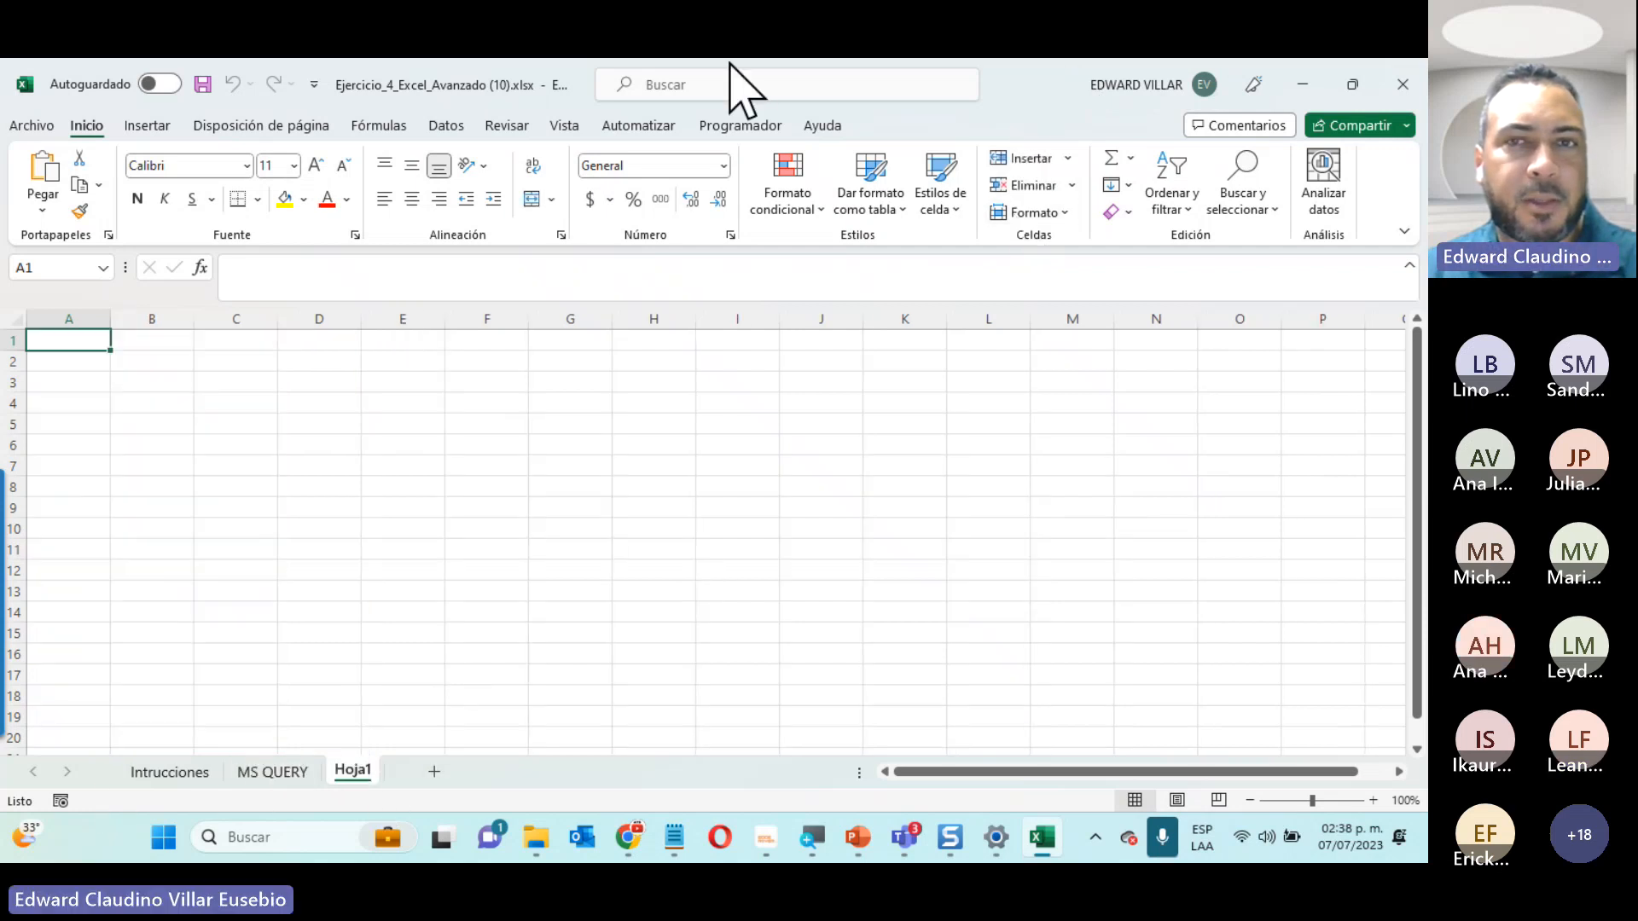
click(446, 126)
click(53, 205)
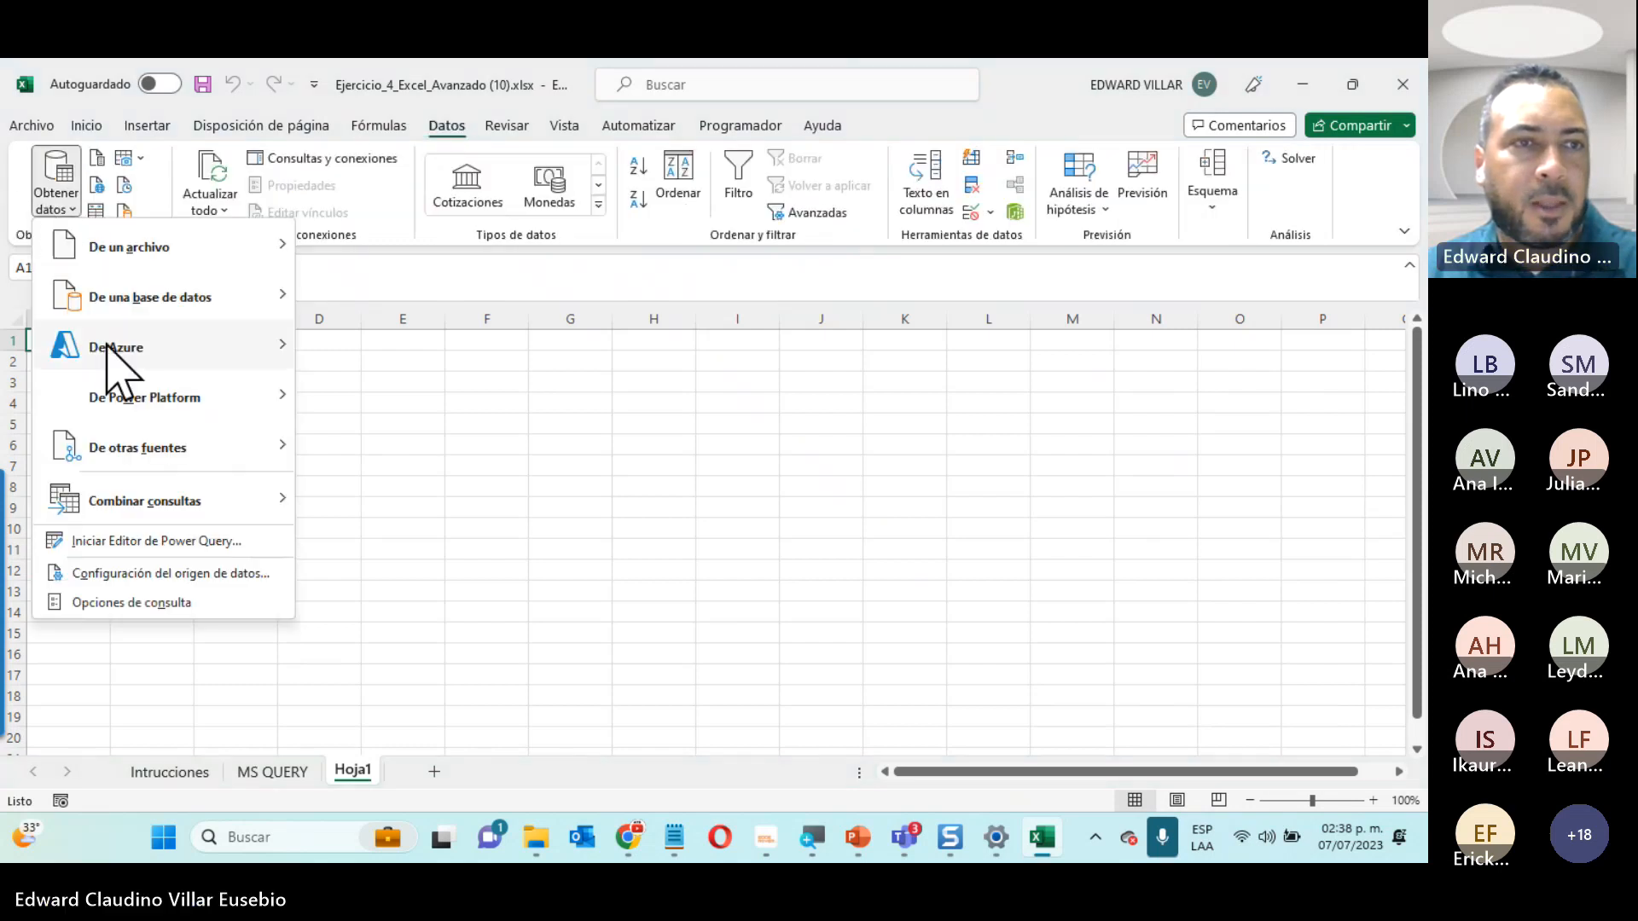
mouse_move(174, 454)
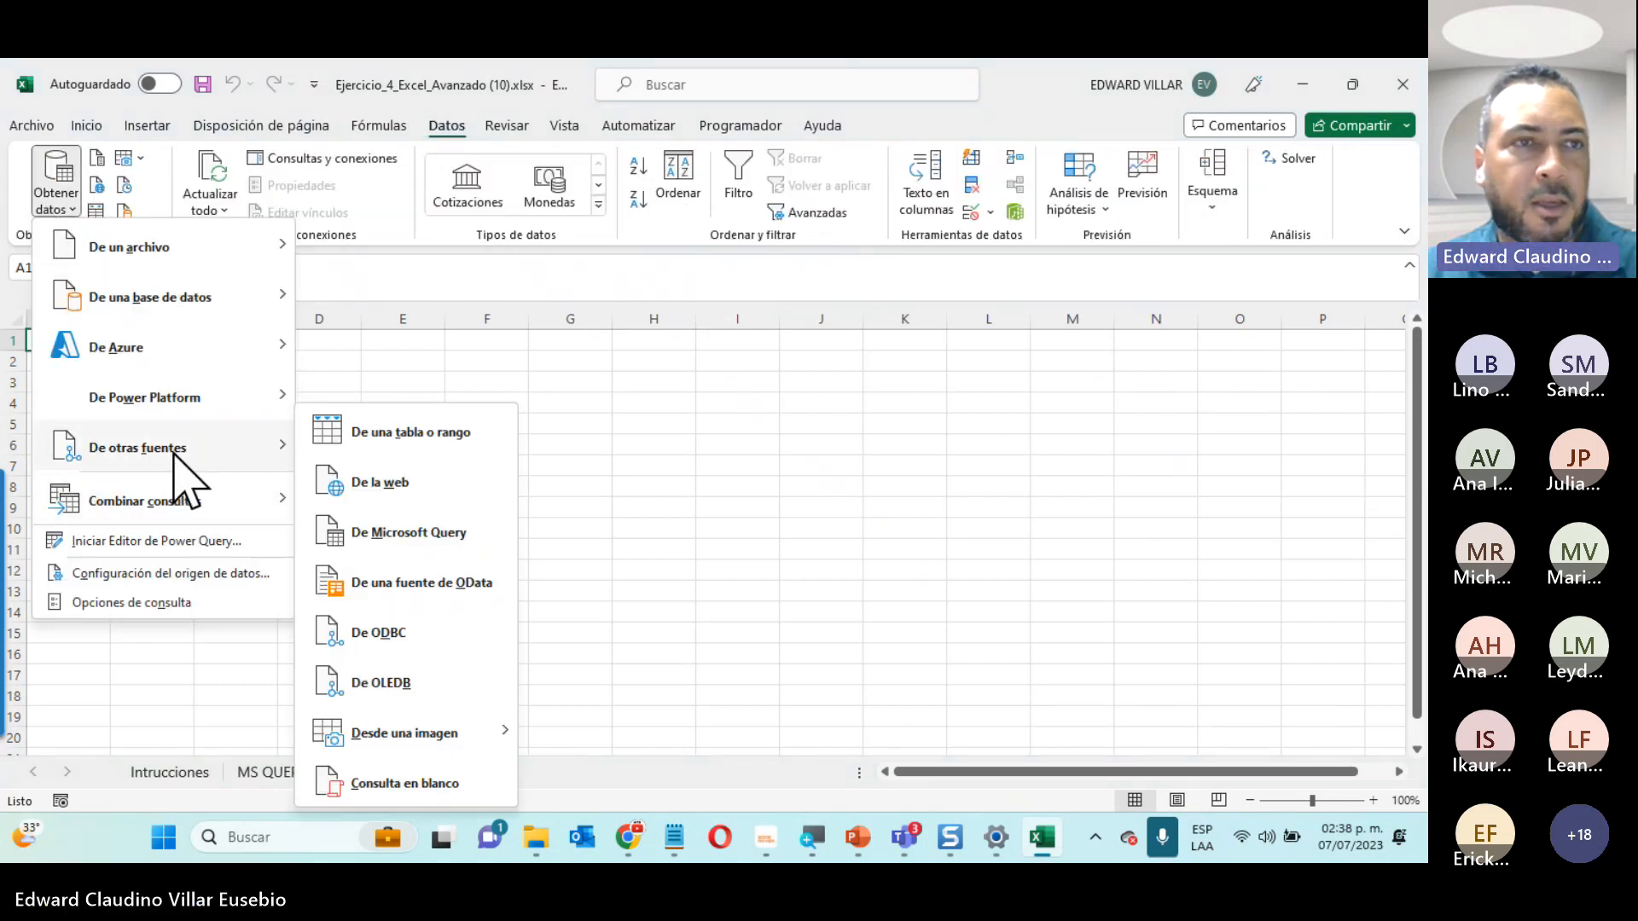
click(394, 533)
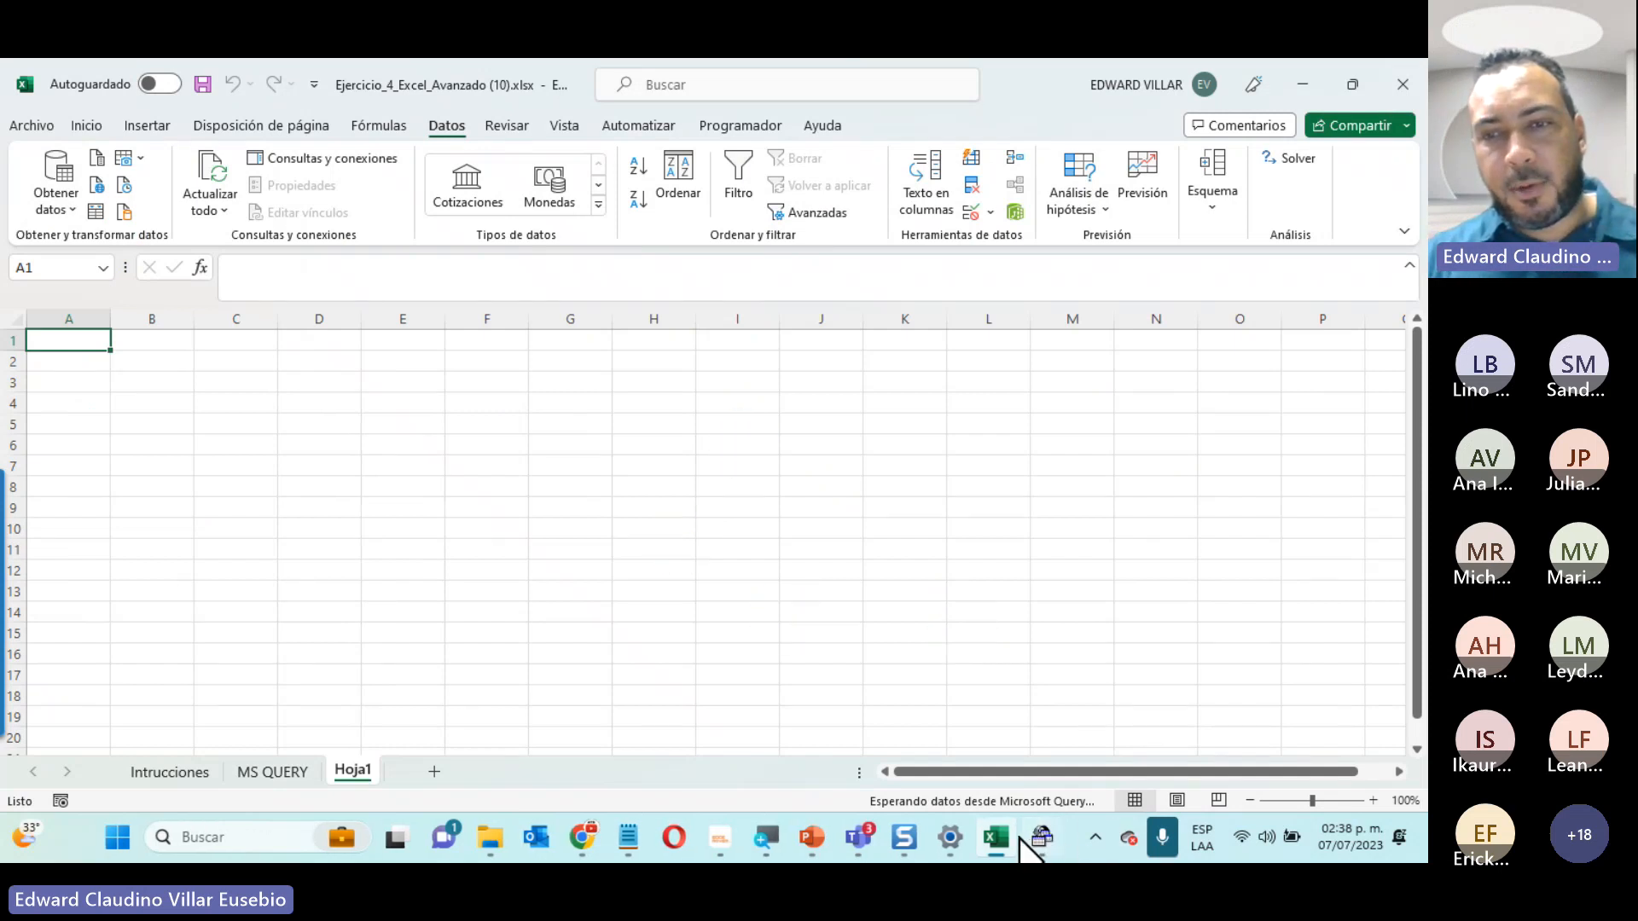
click(1032, 840)
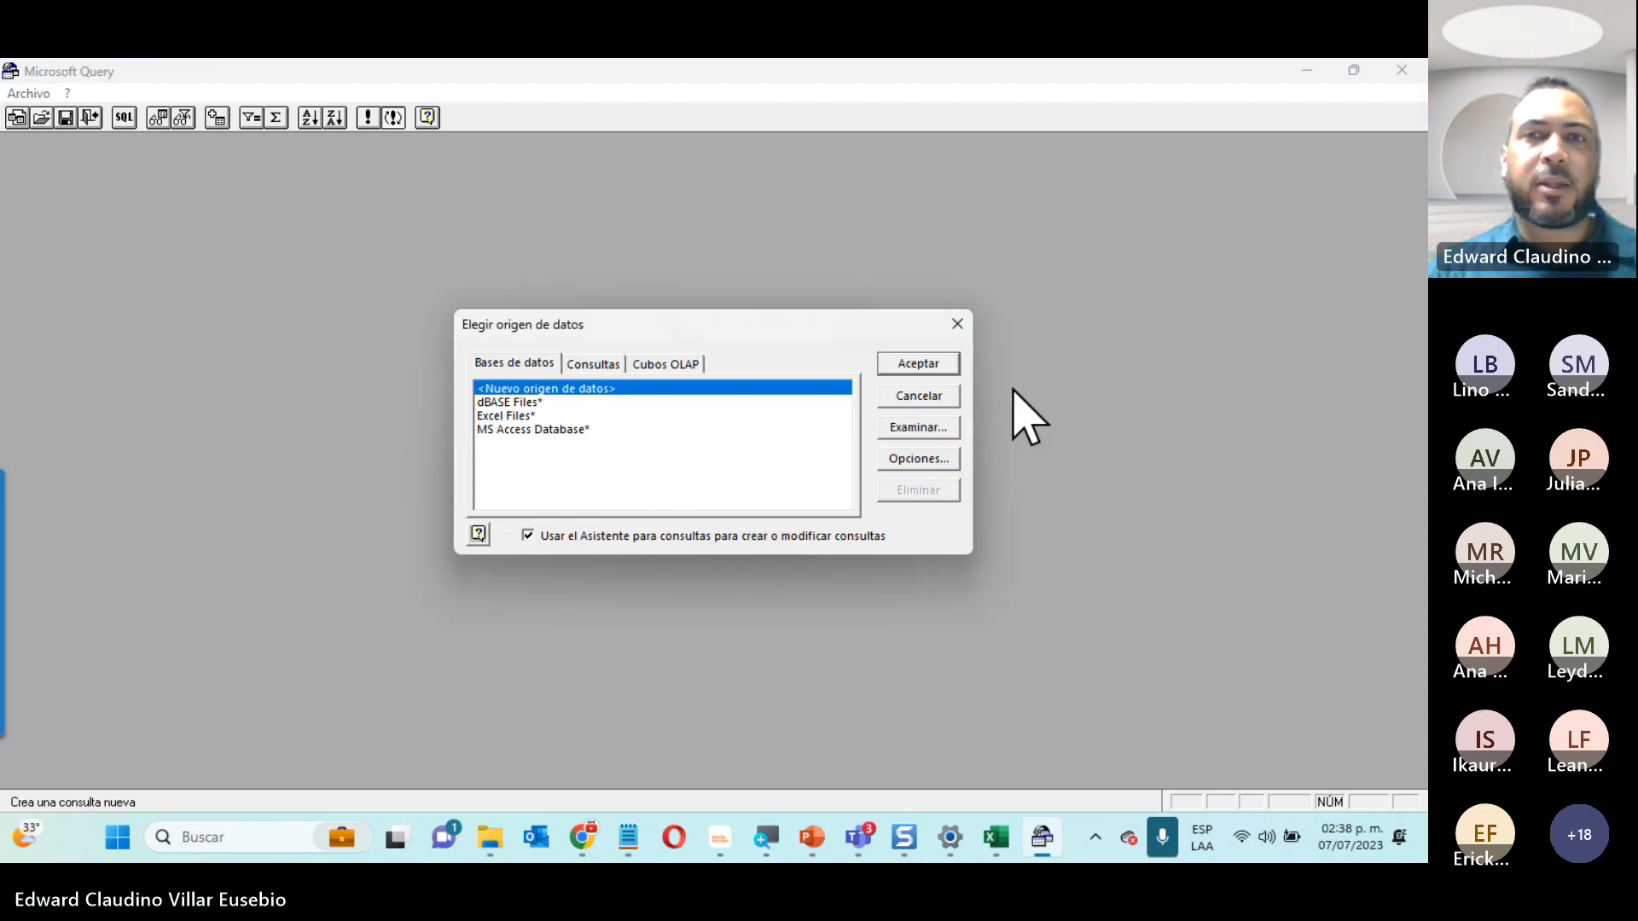
click(914, 394)
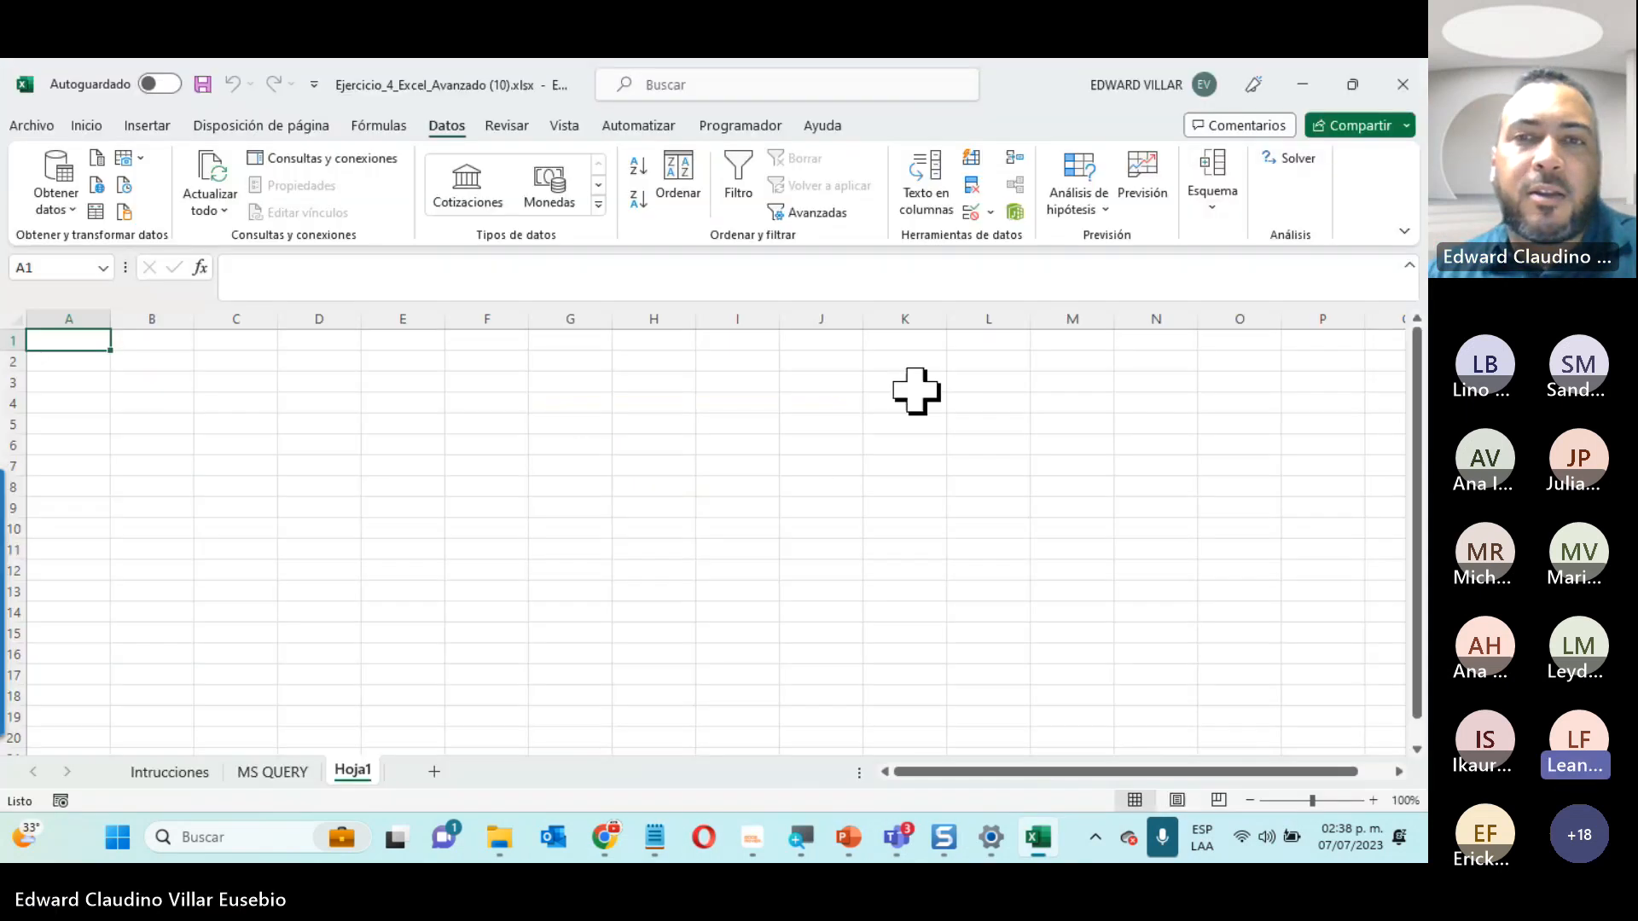
Close the Ejercicio_4 workbook without saving, and download and open the Actividad 3 Unidad 3 workbook from the course page in Chrome
click(1404, 87)
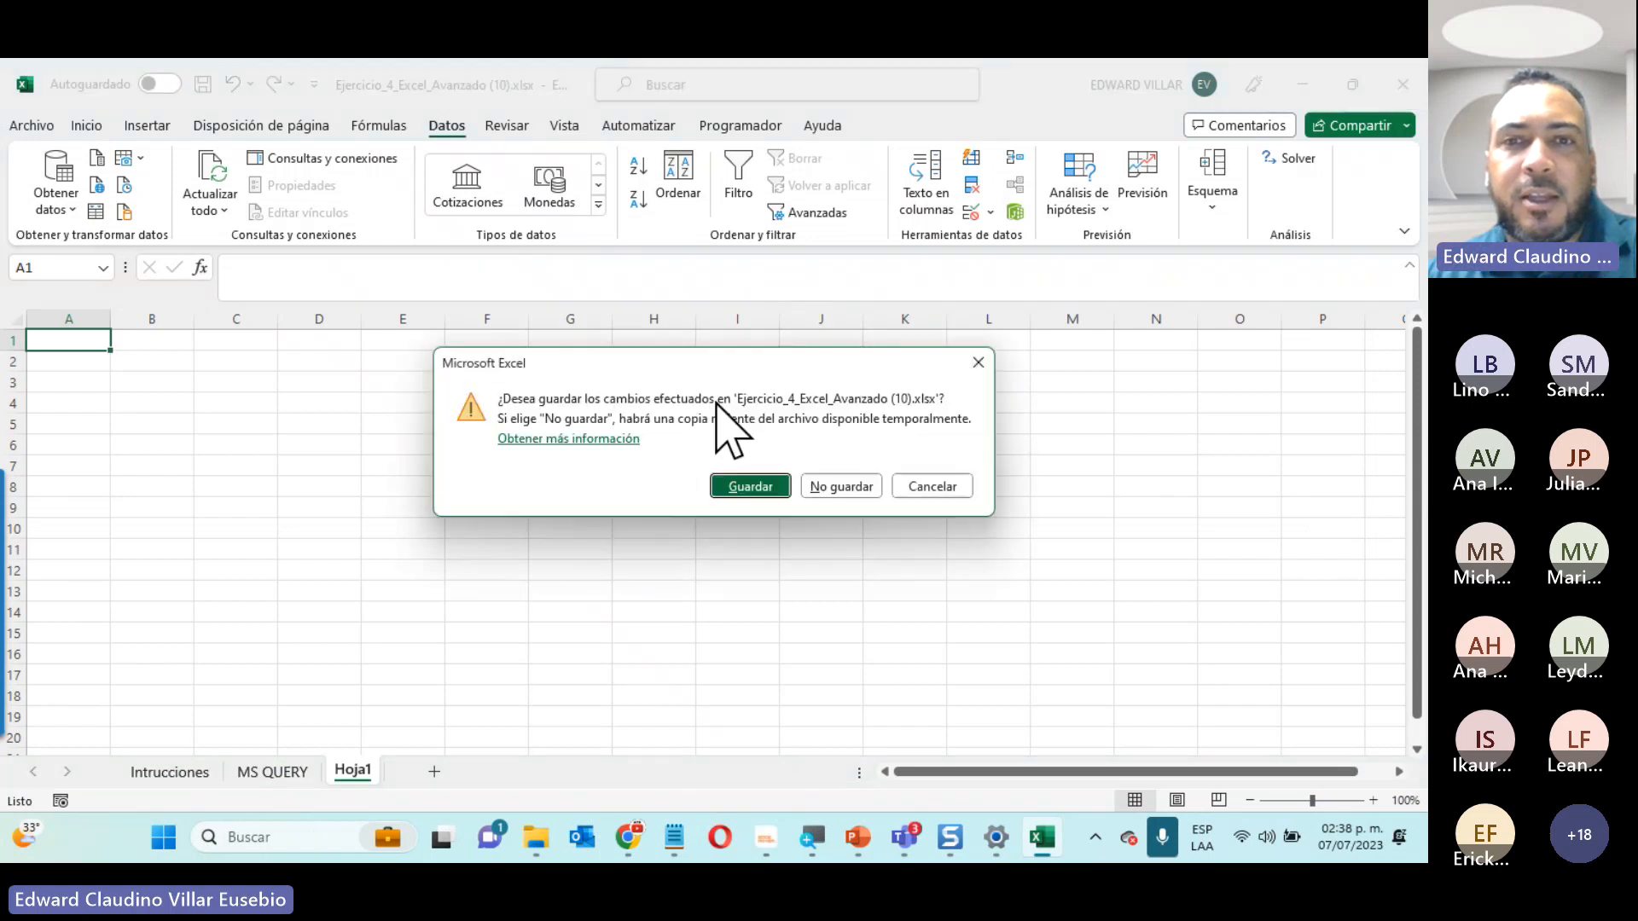
click(833, 485)
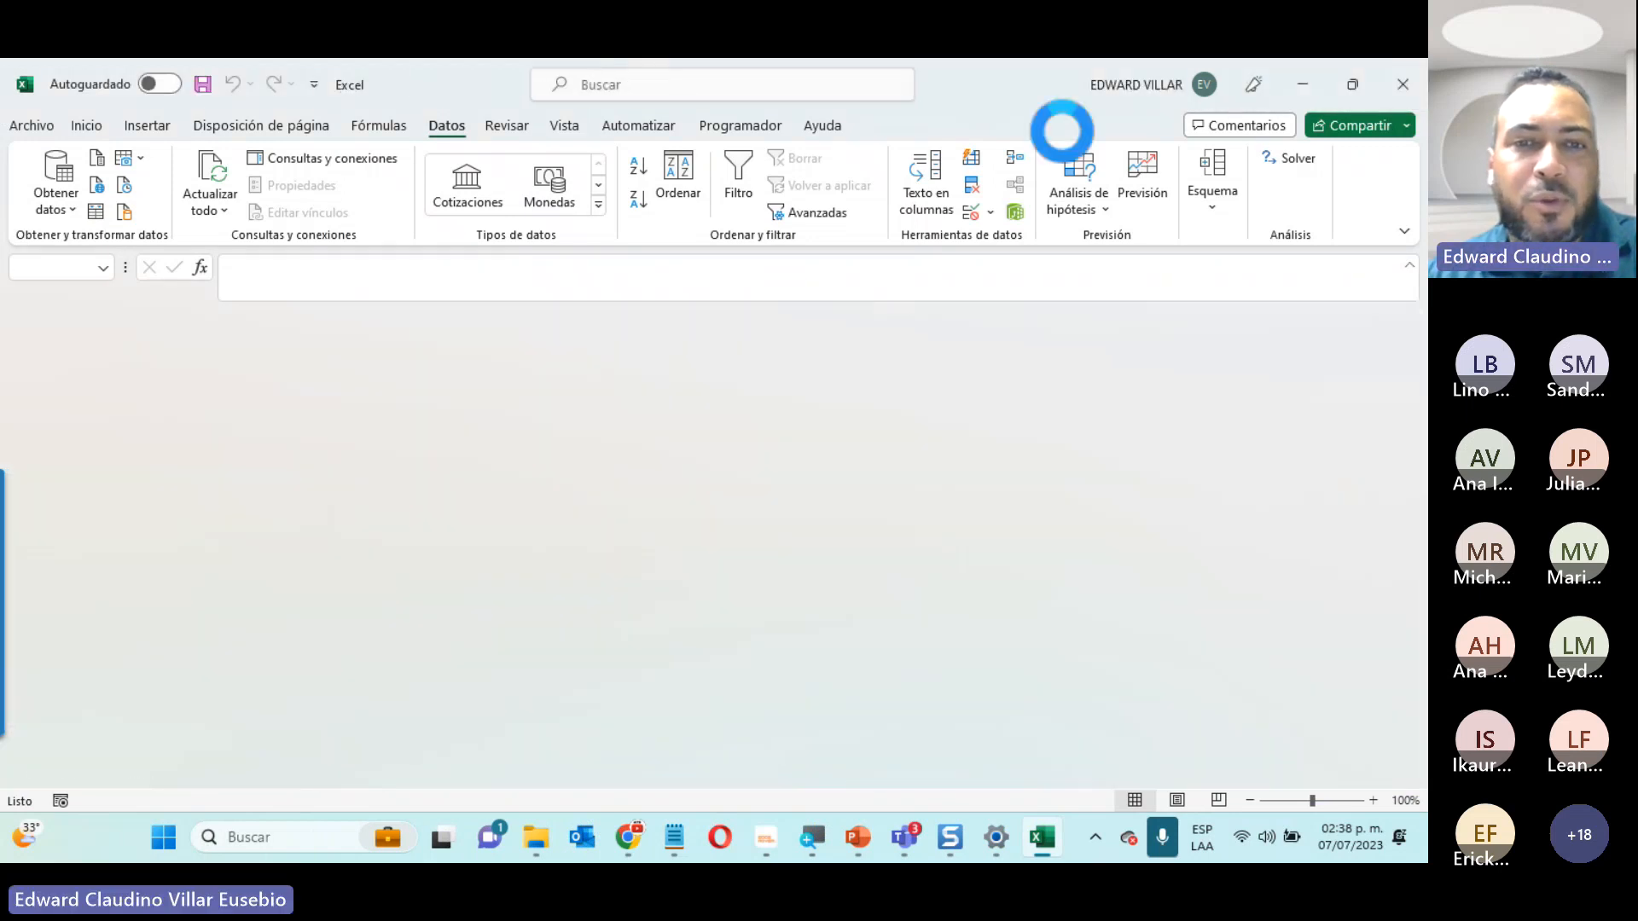
scroll(694, 566, down, 3)
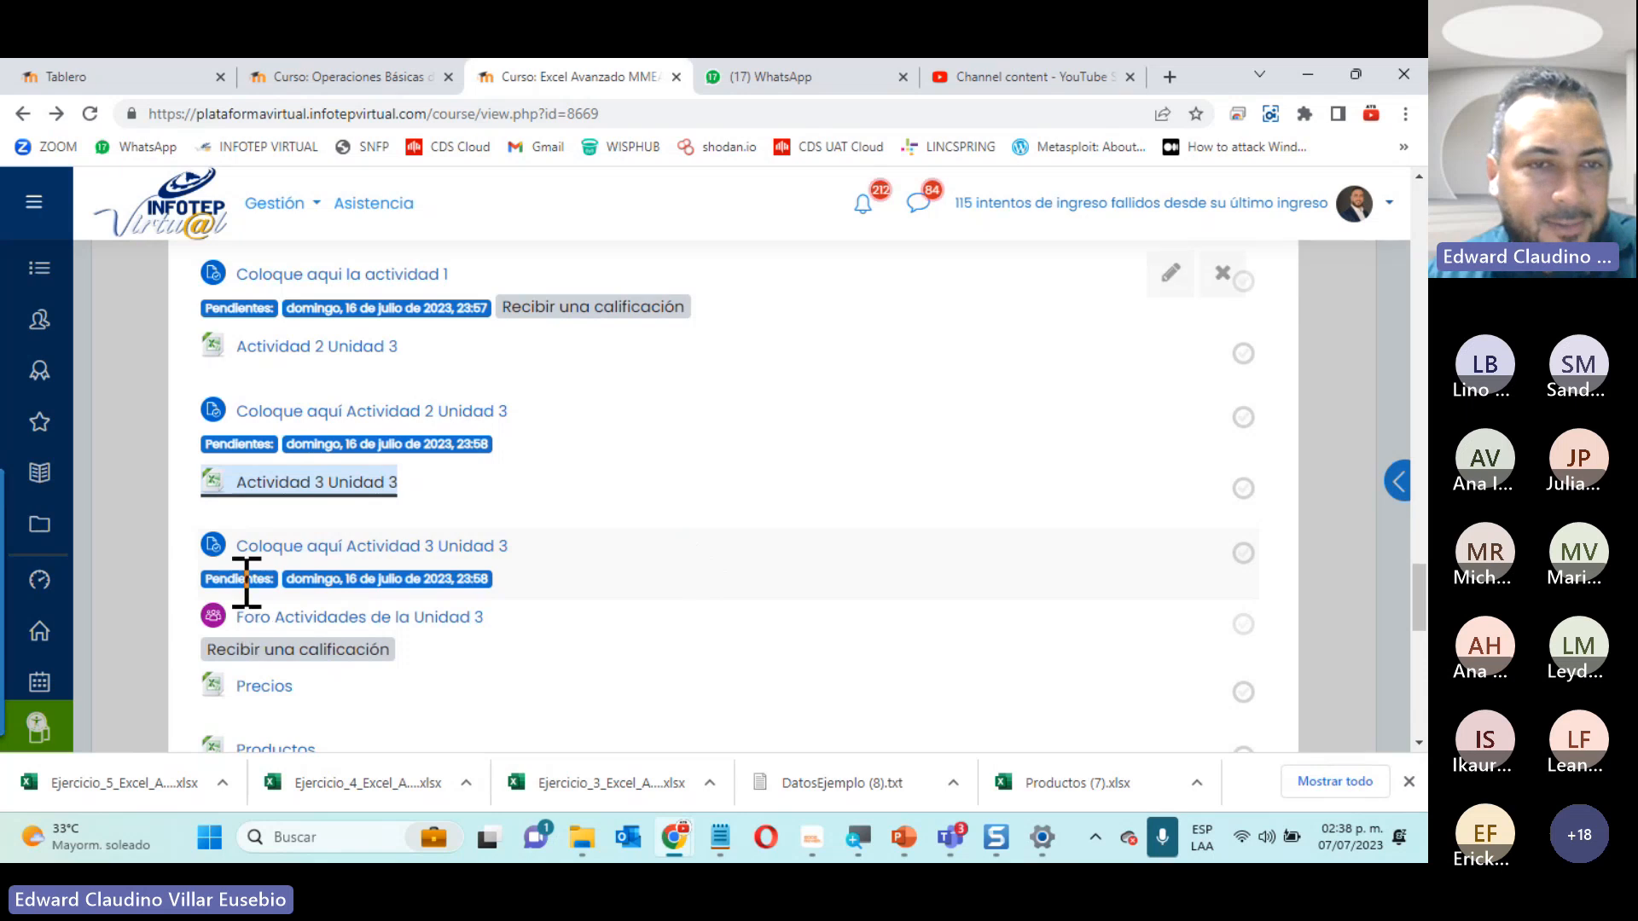
click(285, 482)
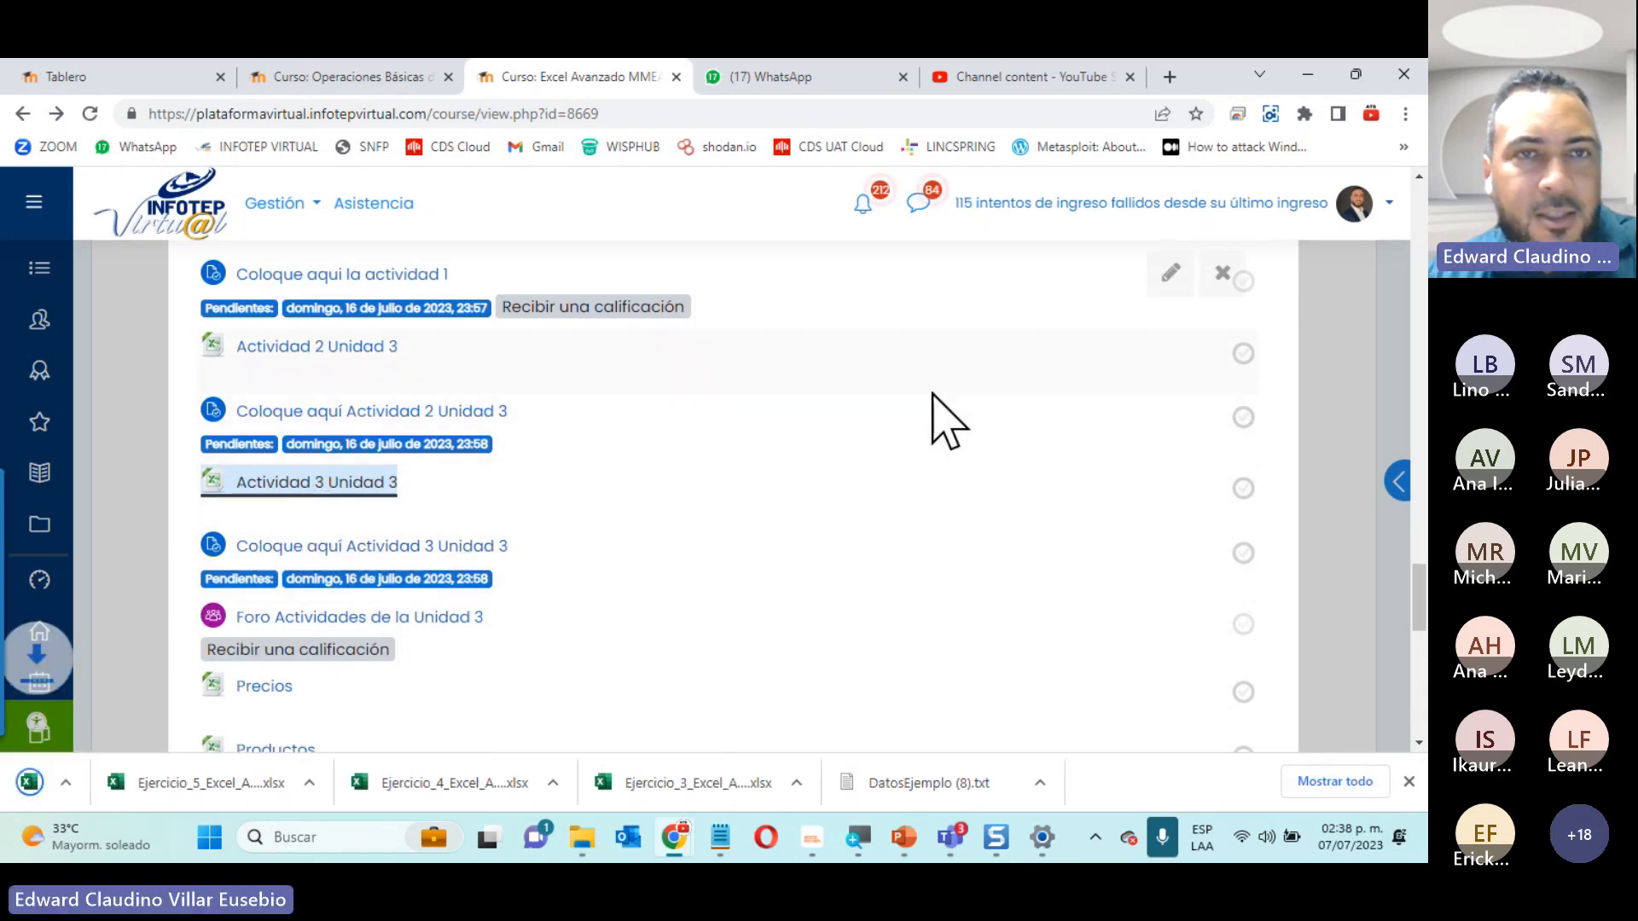
click(132, 786)
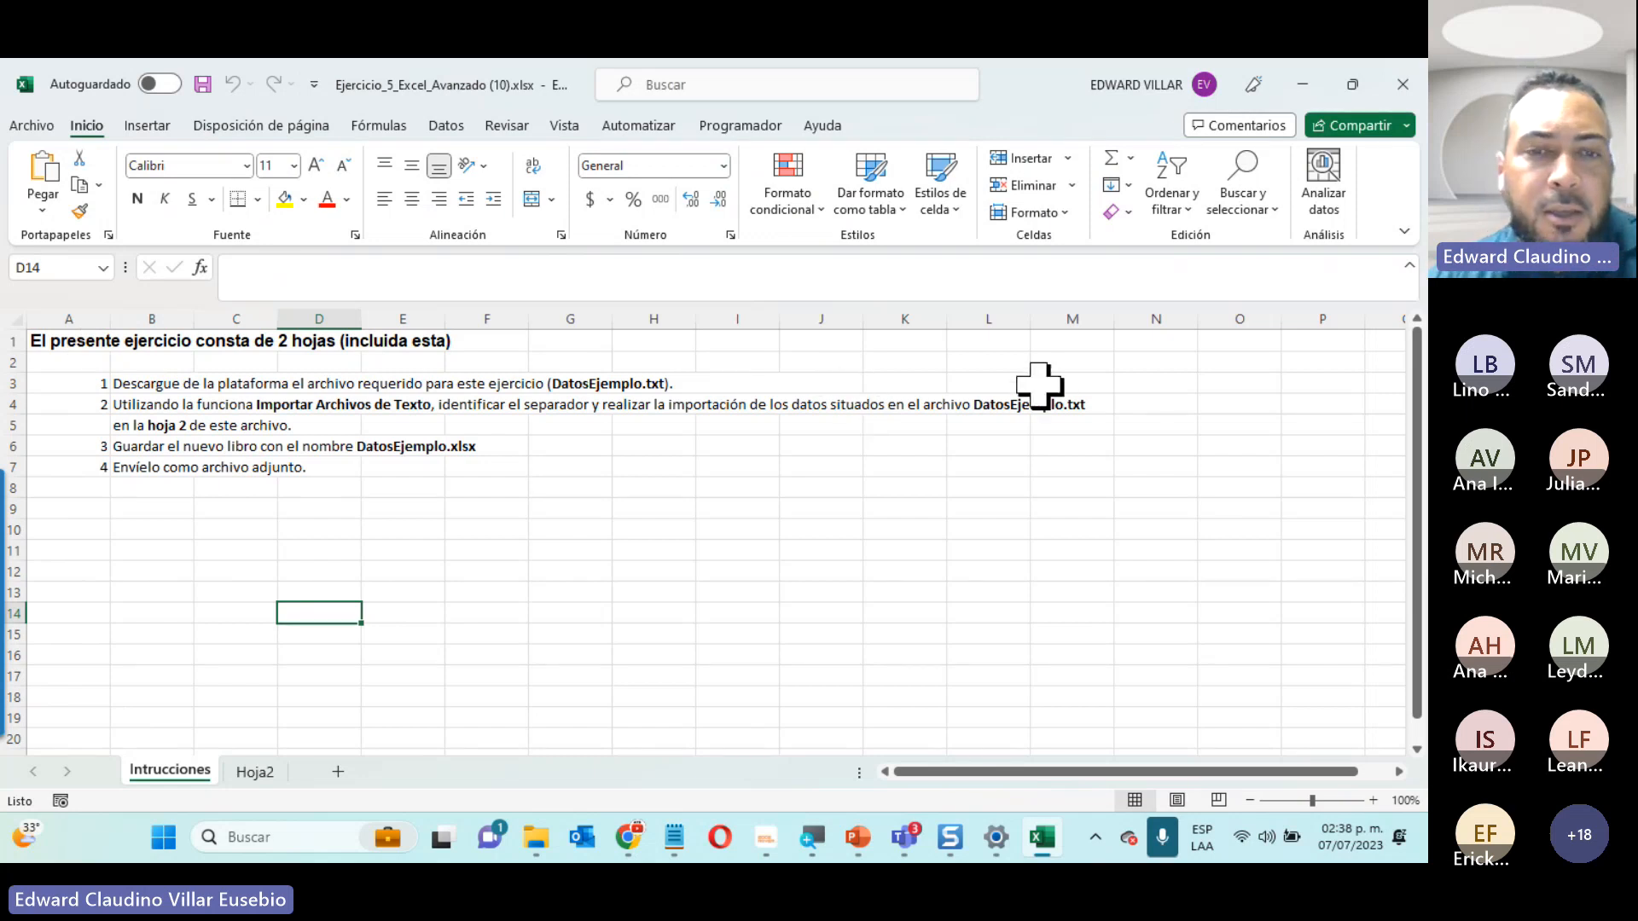
Open DatosEjemplo.txt from the Ejemplo Query folder in Notepad, maximize it and enlarge the text to 350%
click(537, 851)
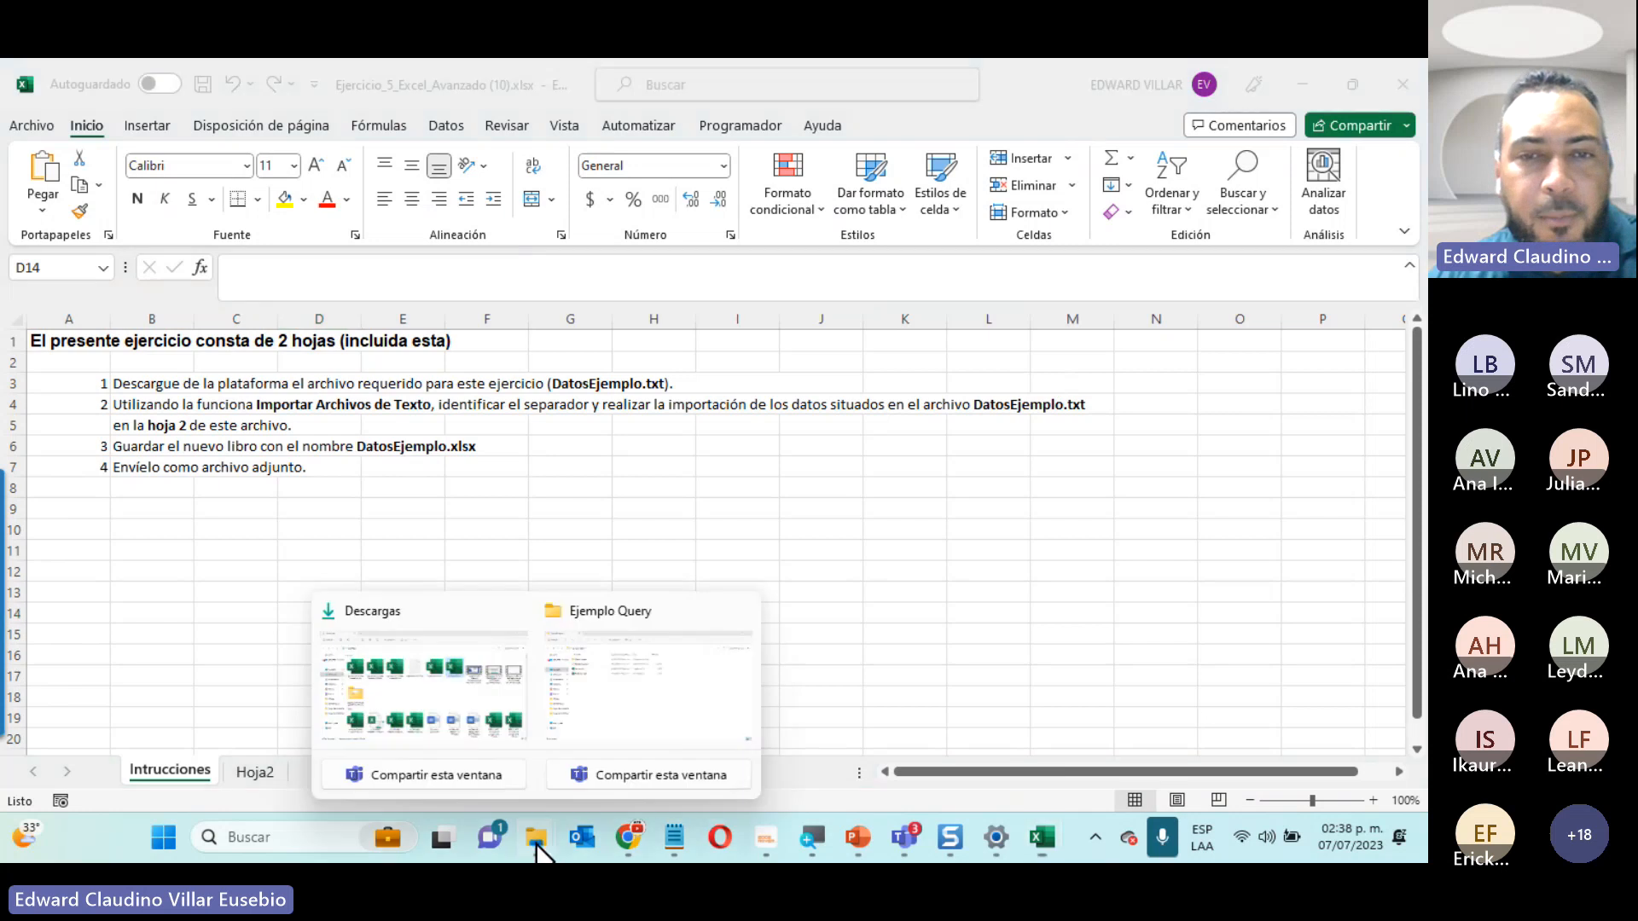
click(714, 692)
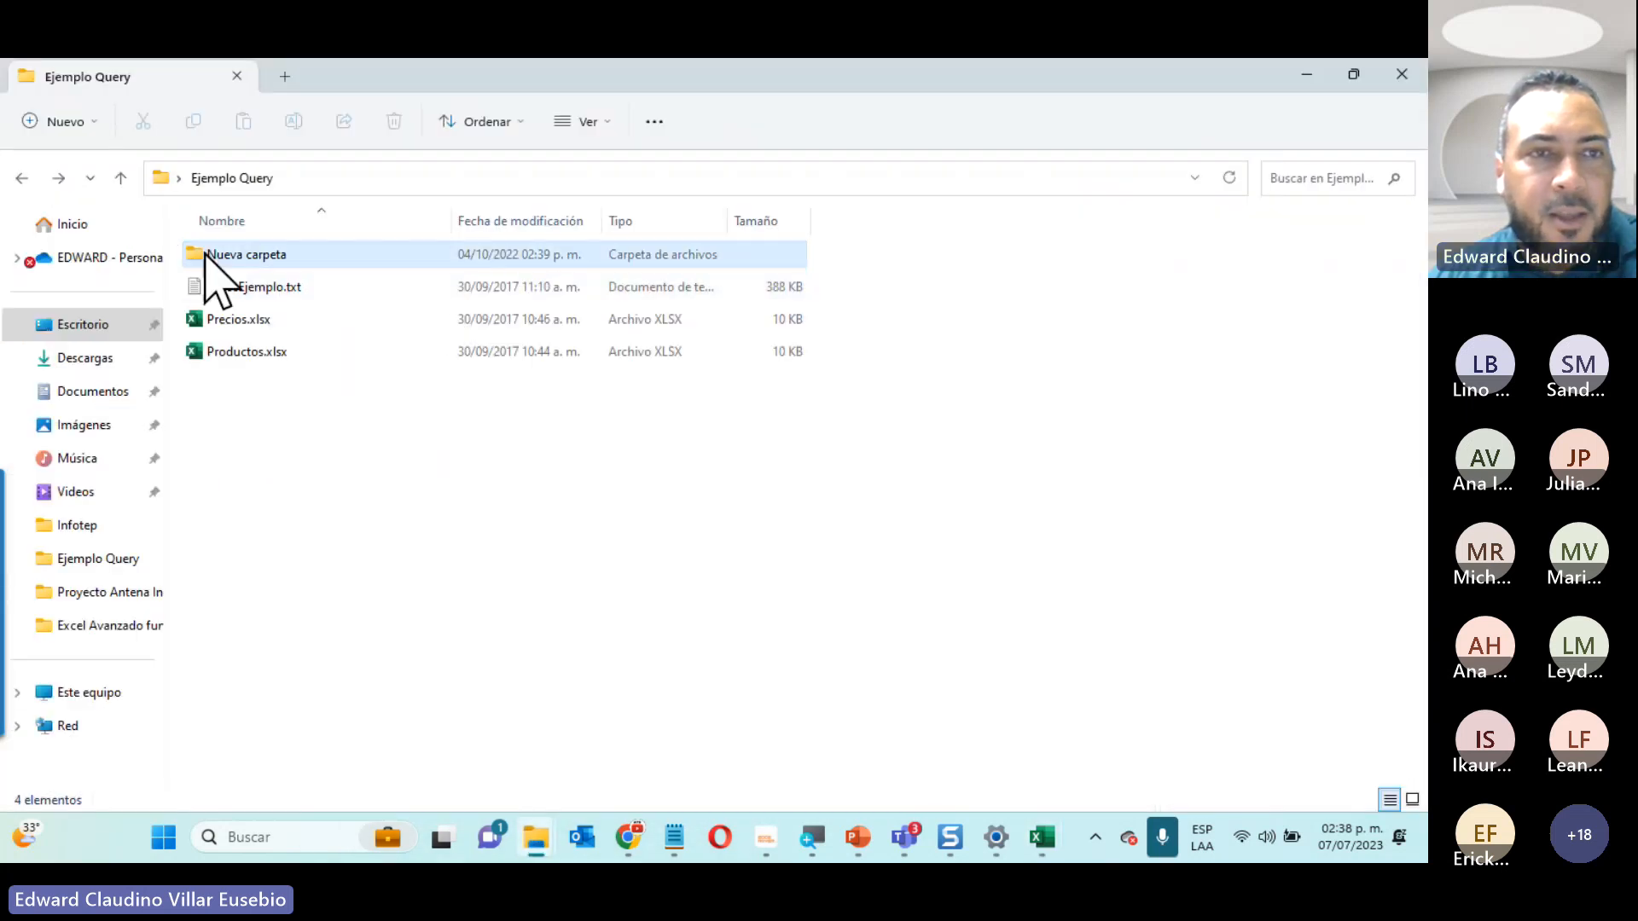
double_click(224, 291)
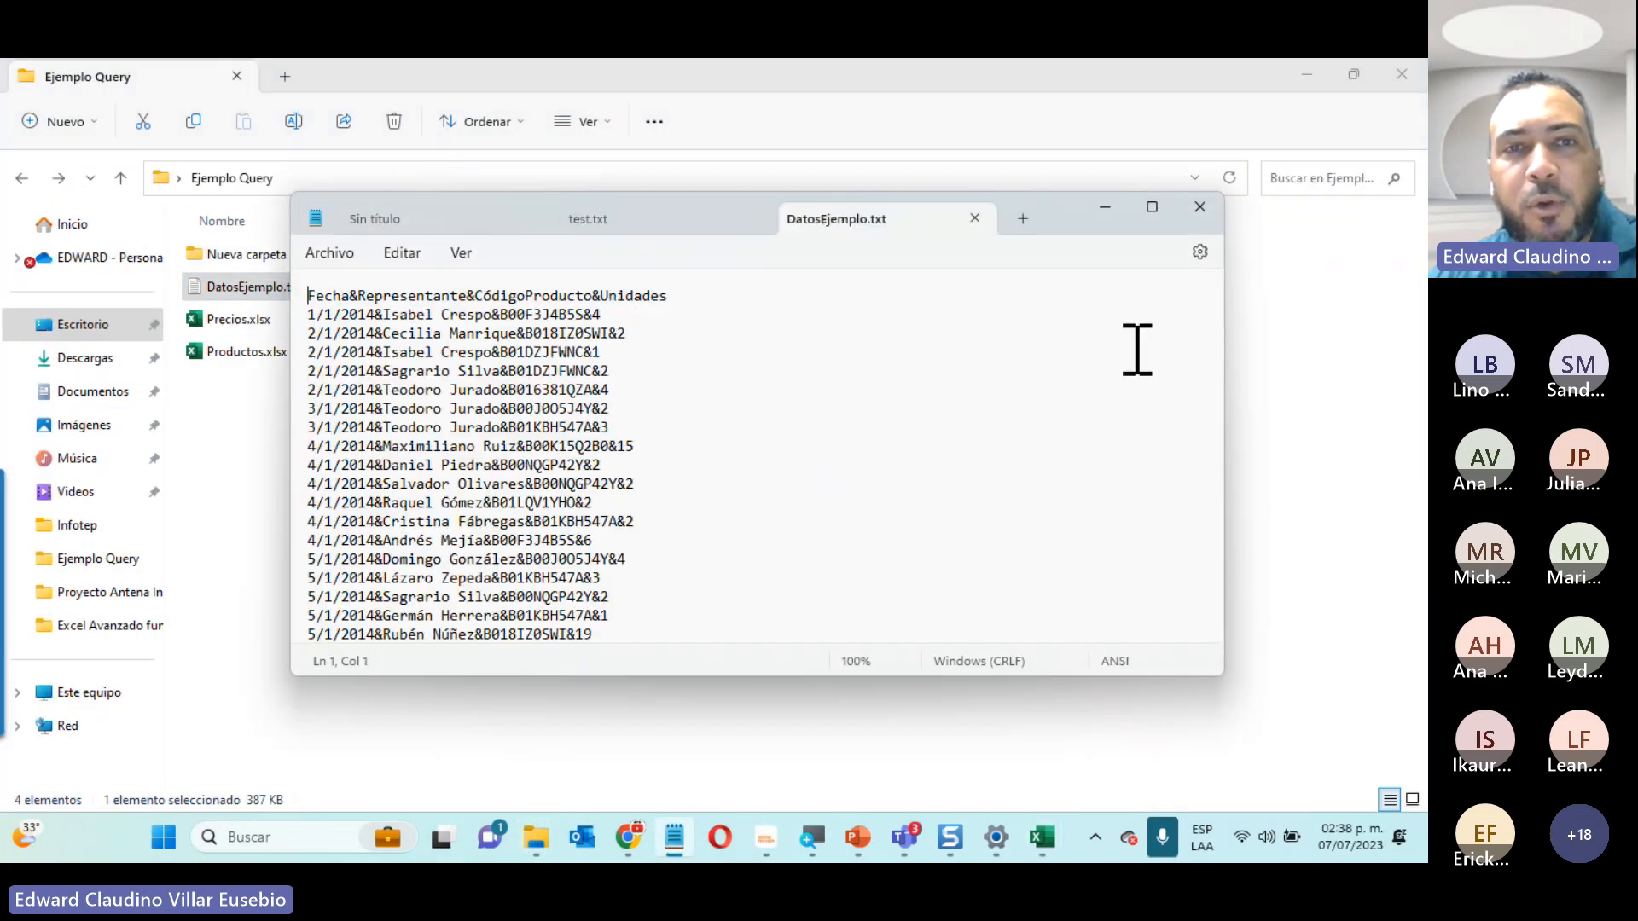
double_click(1068, 215)
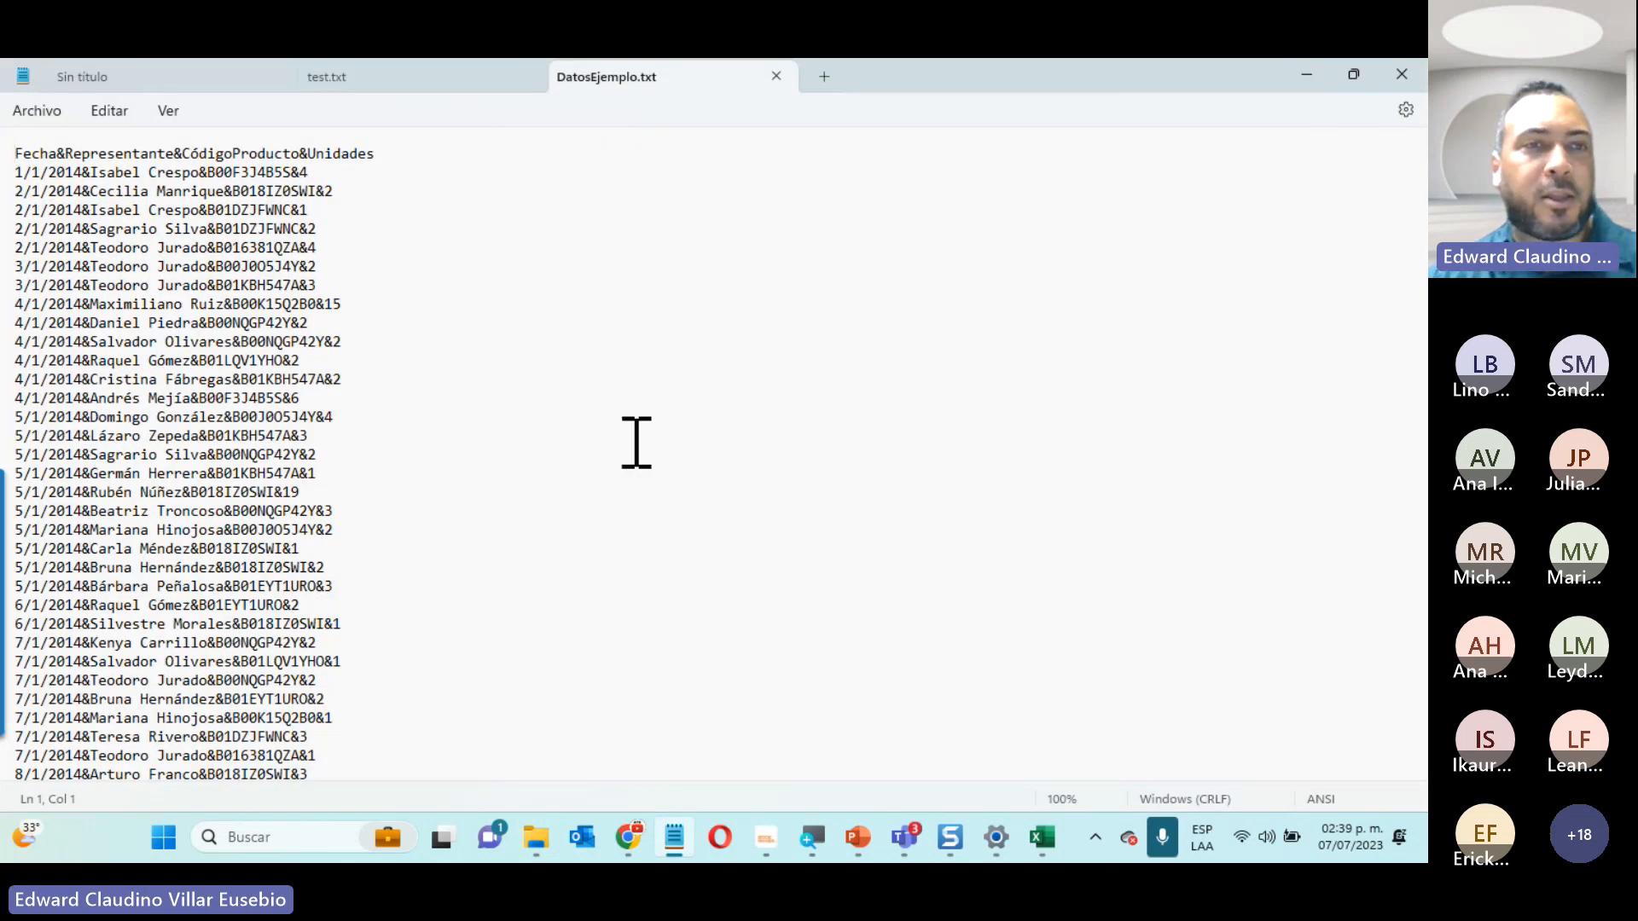
scroll(636, 442, up, 20)
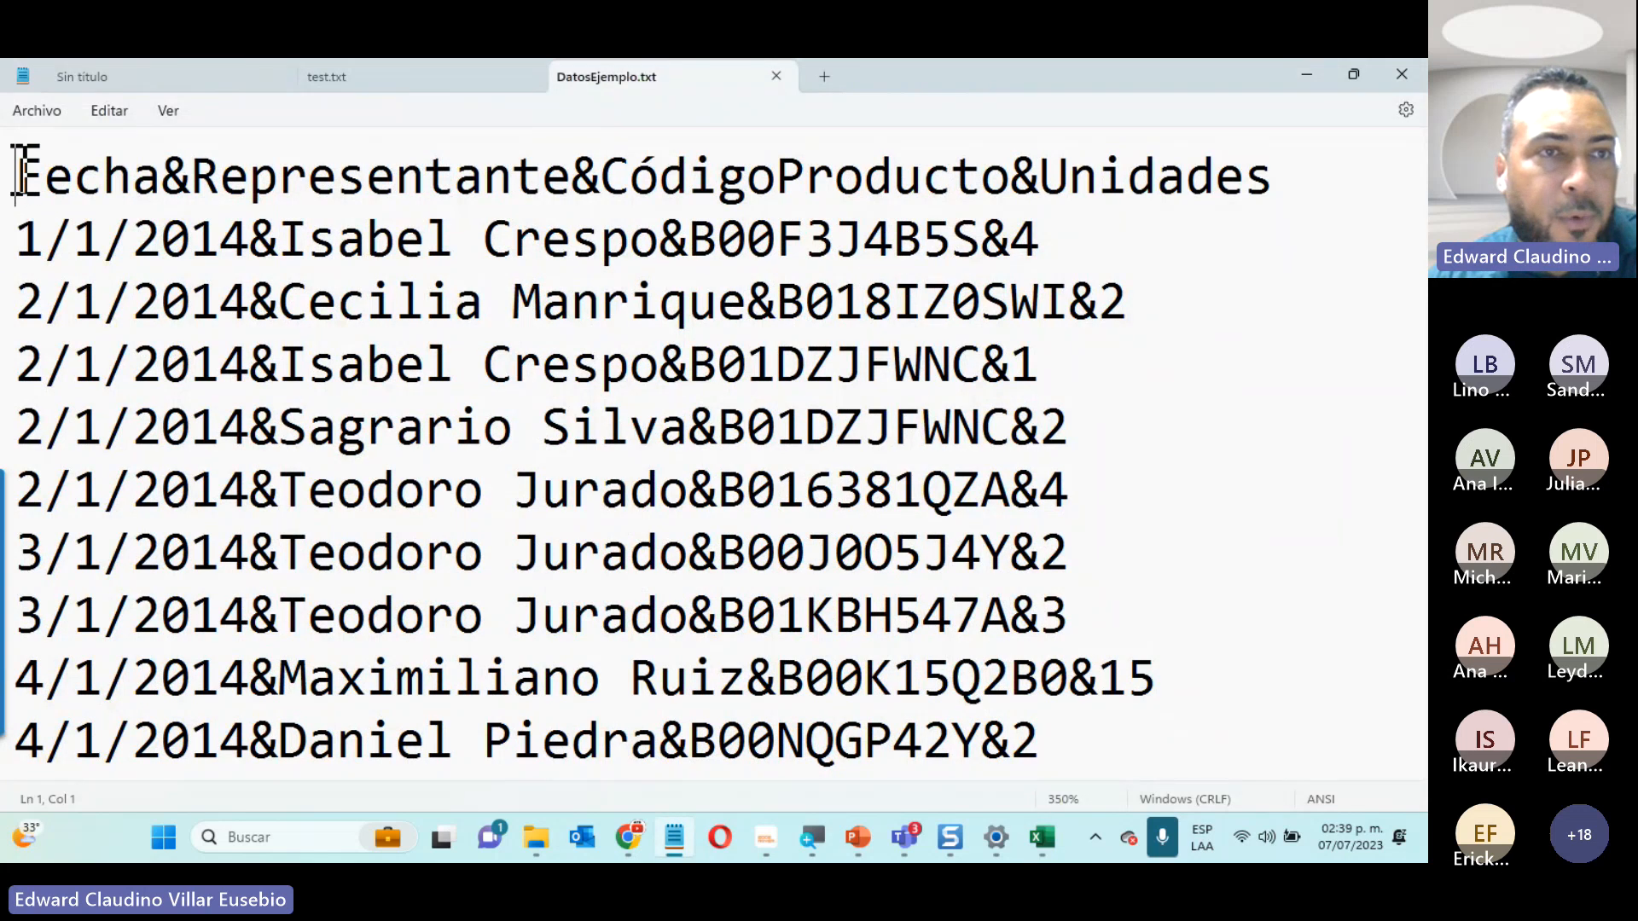
Examine the header and first records of DatosEjemplo.txt to identify the character separating the fields
drag(14, 175, 606, 183)
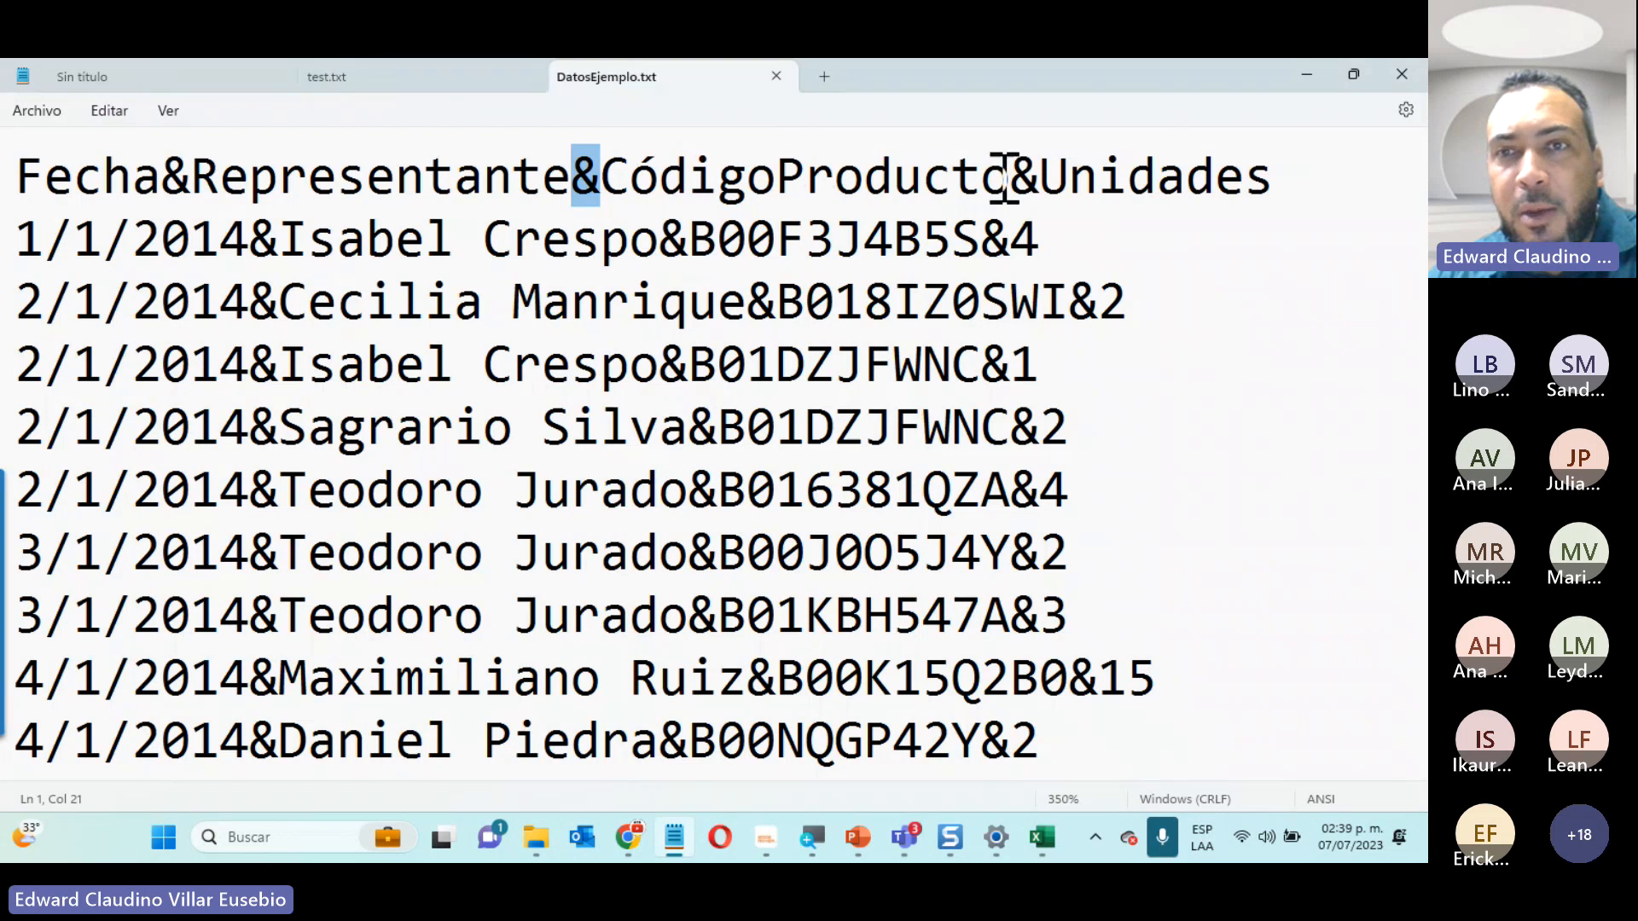
drag(1020, 176, 1051, 177)
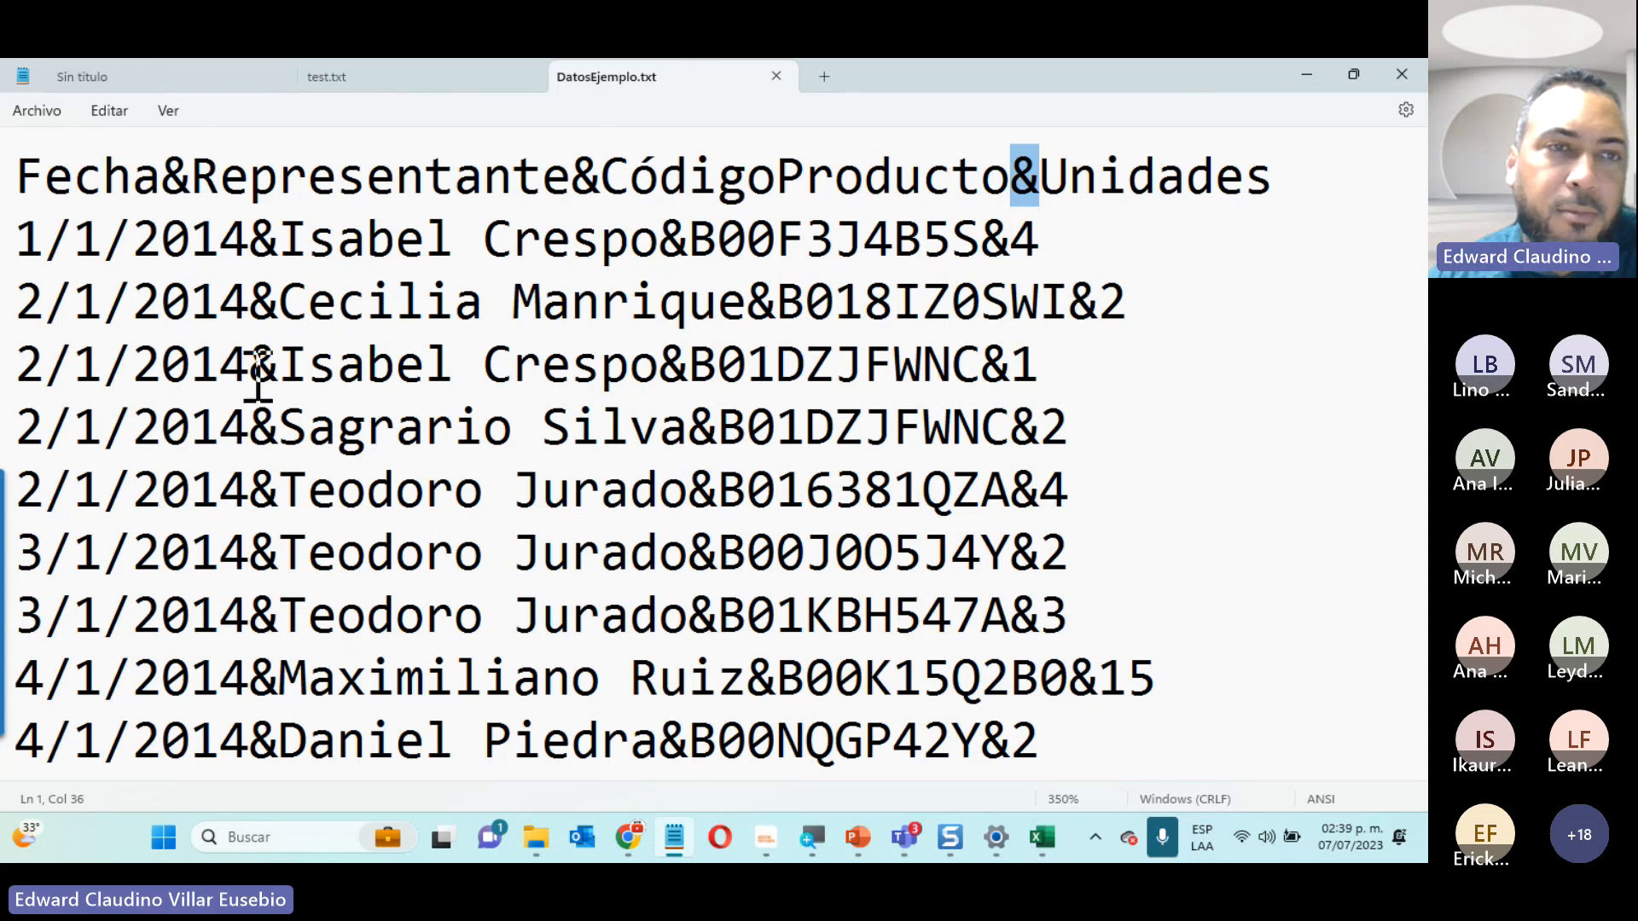
drag(26, 174, 163, 181)
drag(30, 239, 247, 244)
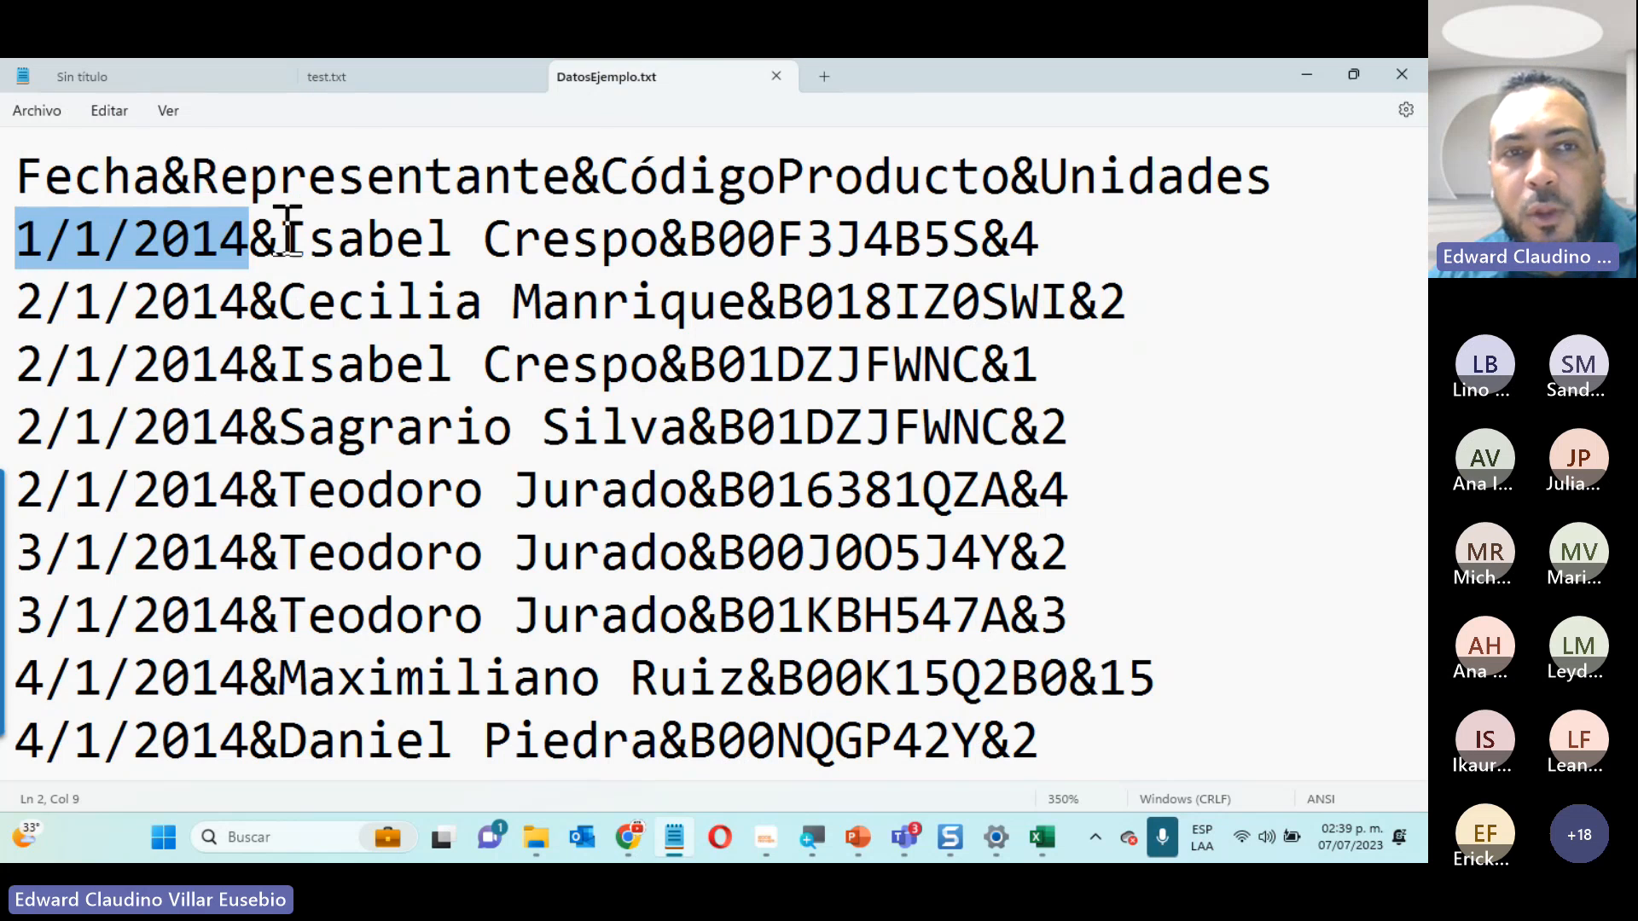
drag(288, 230, 654, 234)
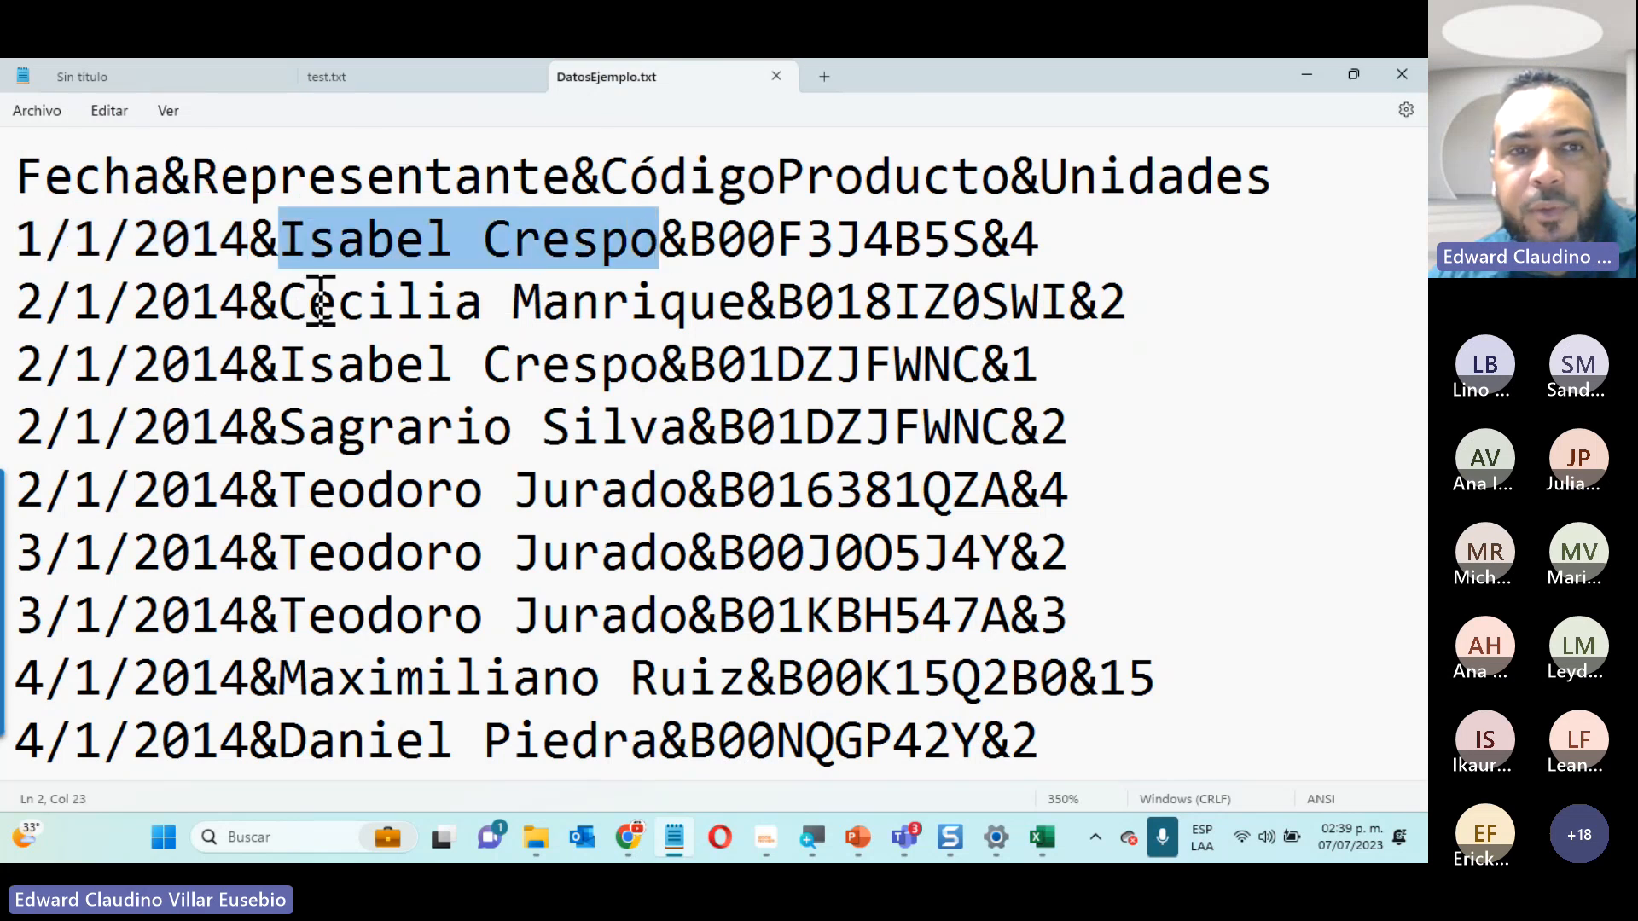
drag(282, 301, 749, 316)
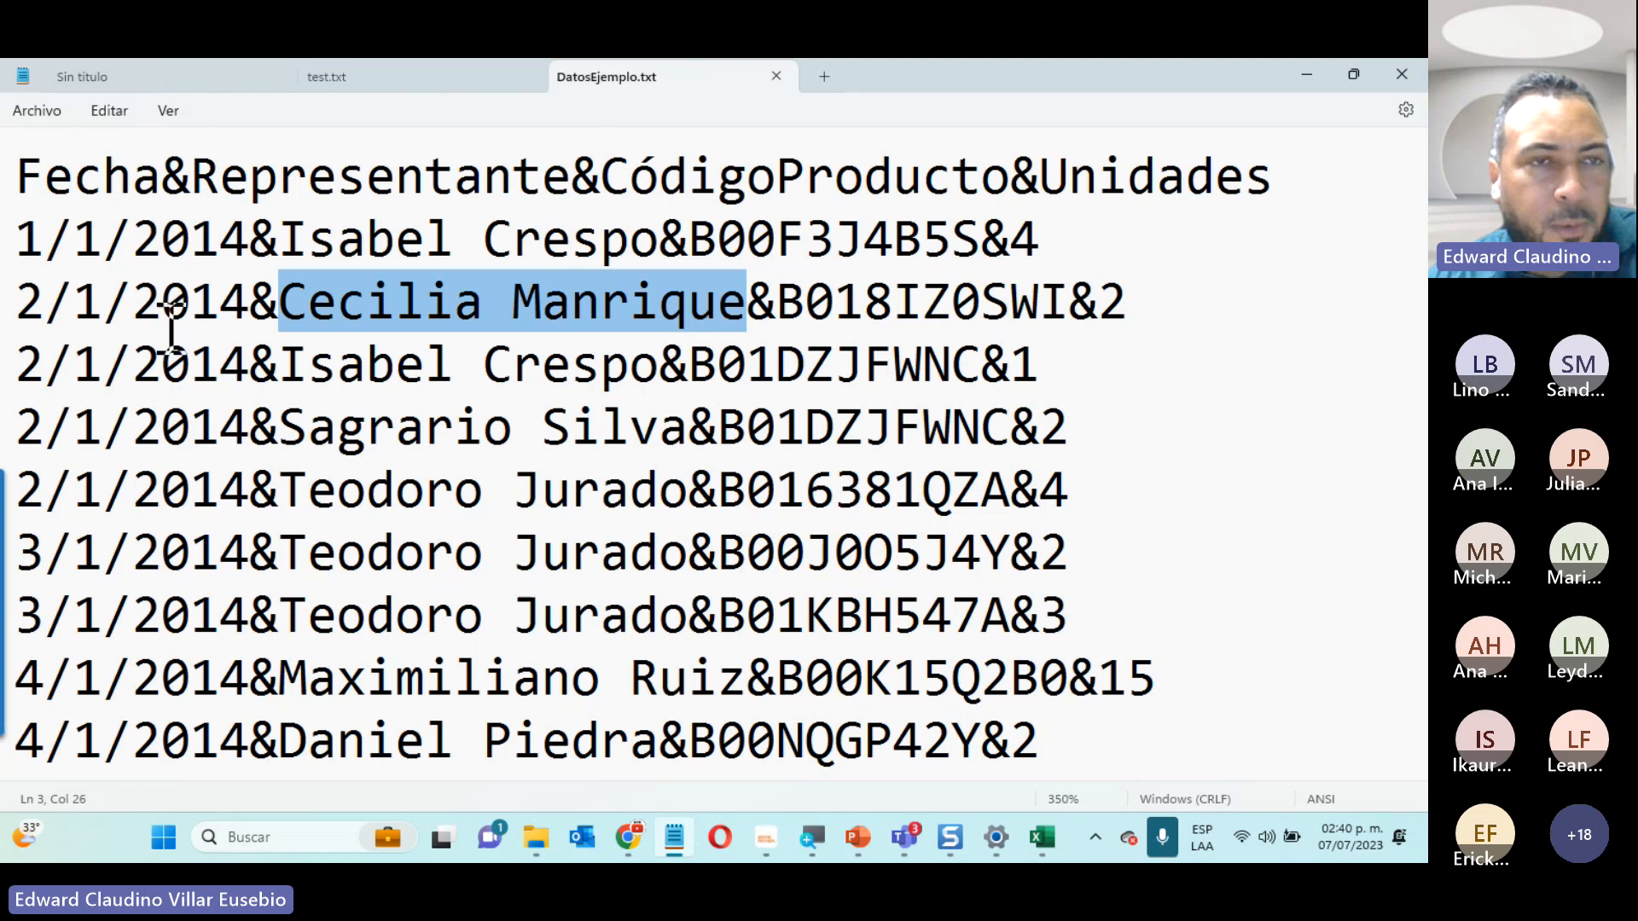
click(758, 299)
click(673, 367)
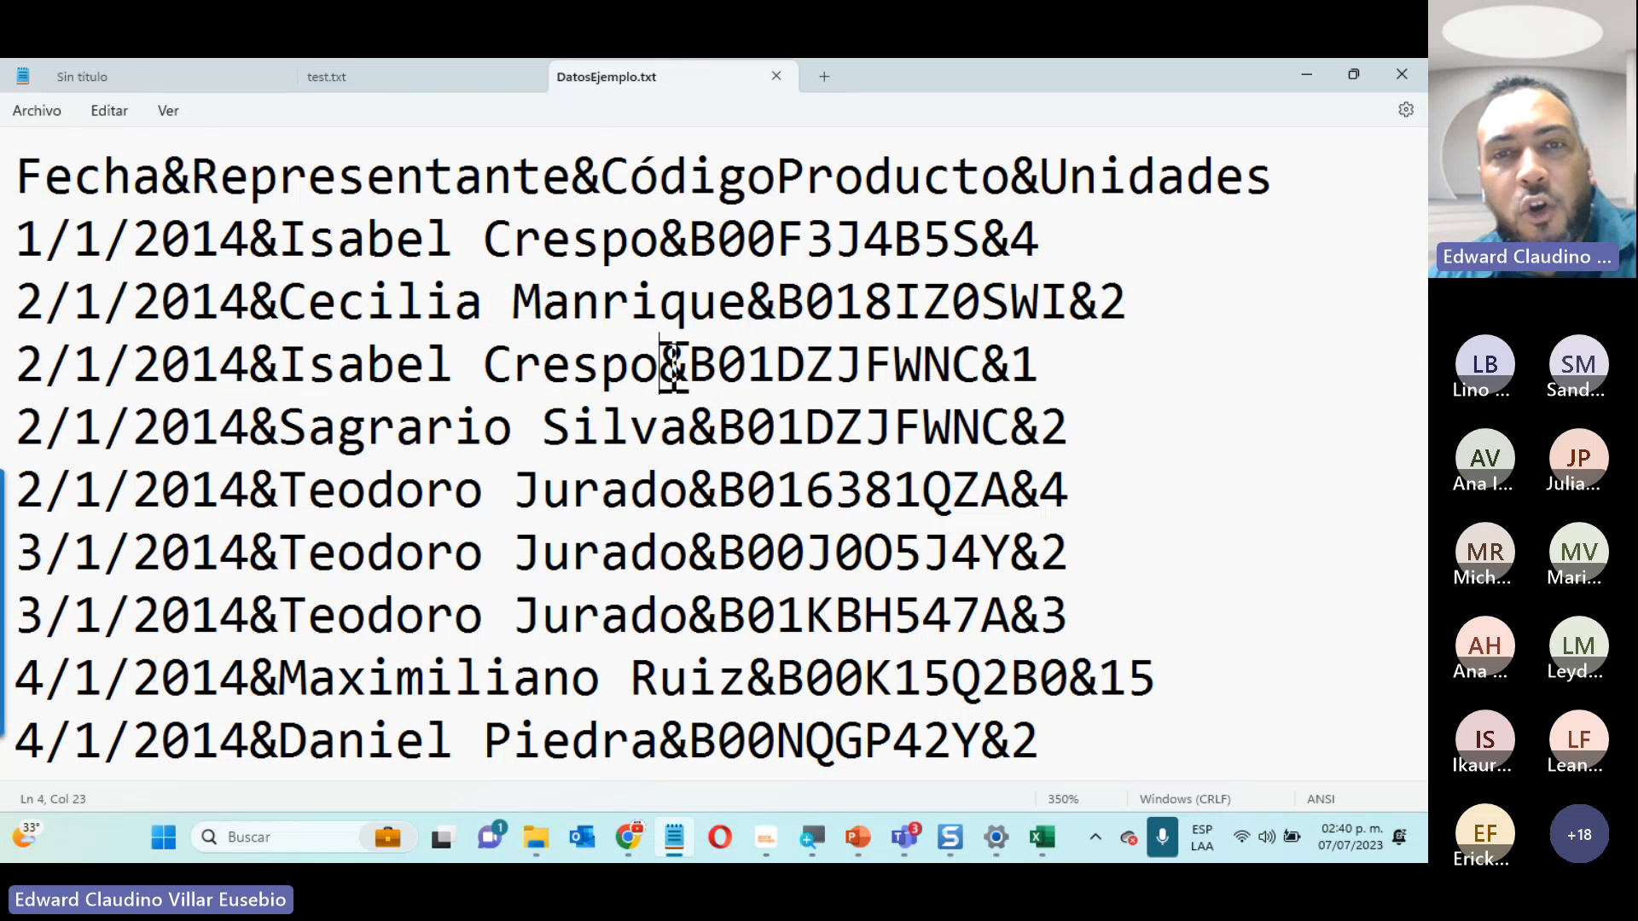
Examine the header fields and further records of DatosEjemplo.txt to verify which separator is used throughout the file
double_click(673, 367)
double_click(702, 427)
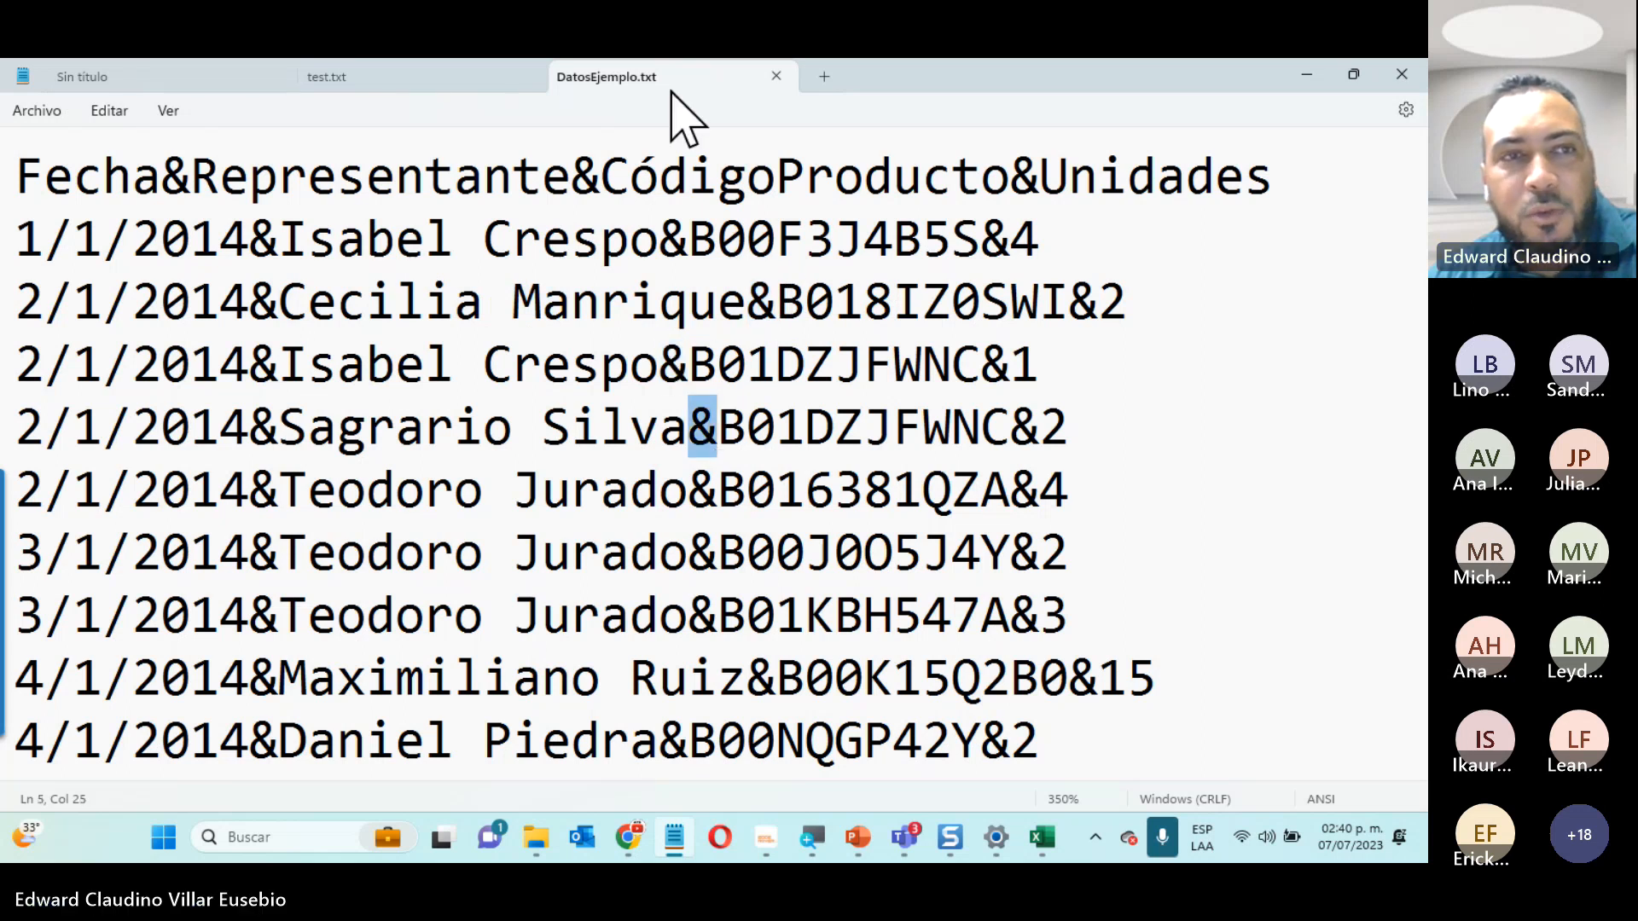
drag(28, 170, 1280, 176)
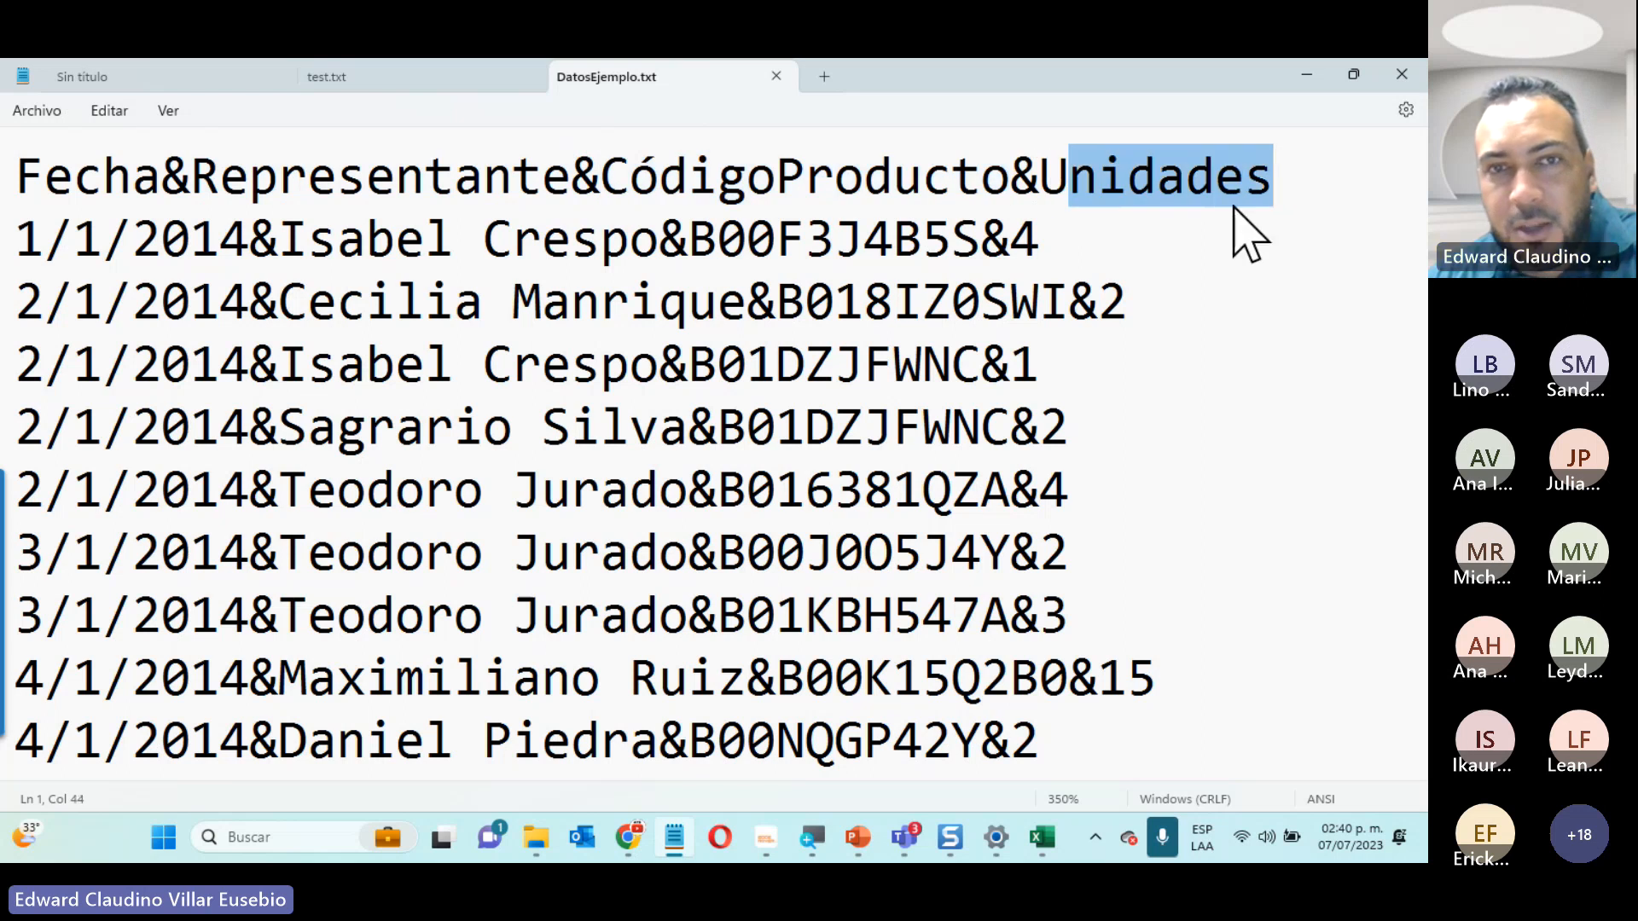
scroll(322, 324, down, 20)
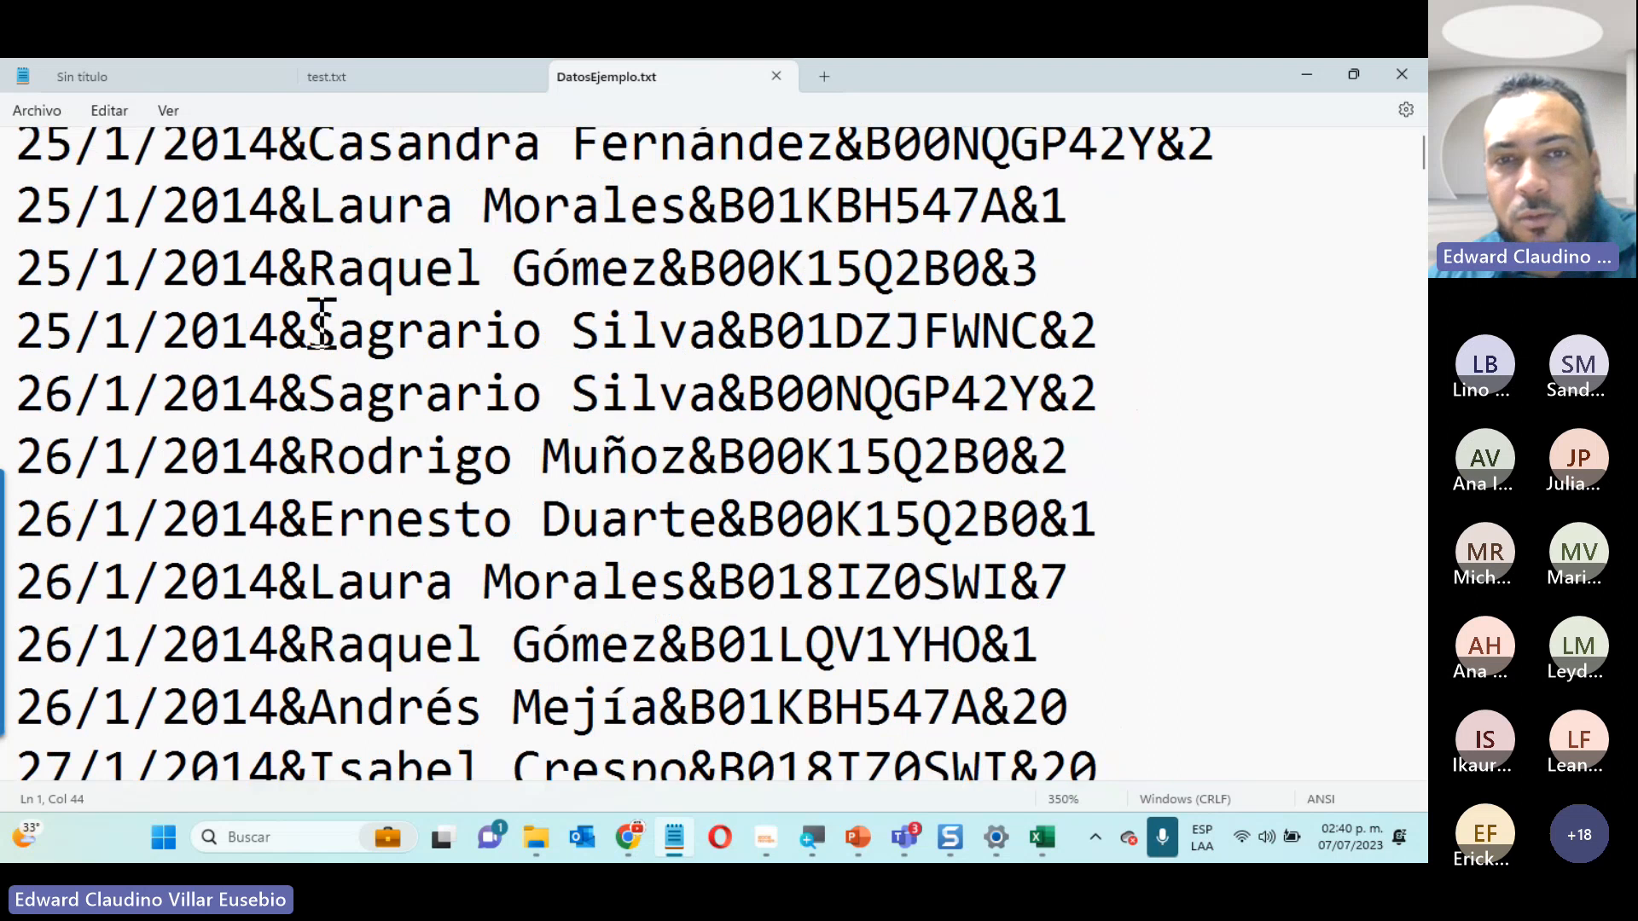
scroll(322, 324, down, 20)
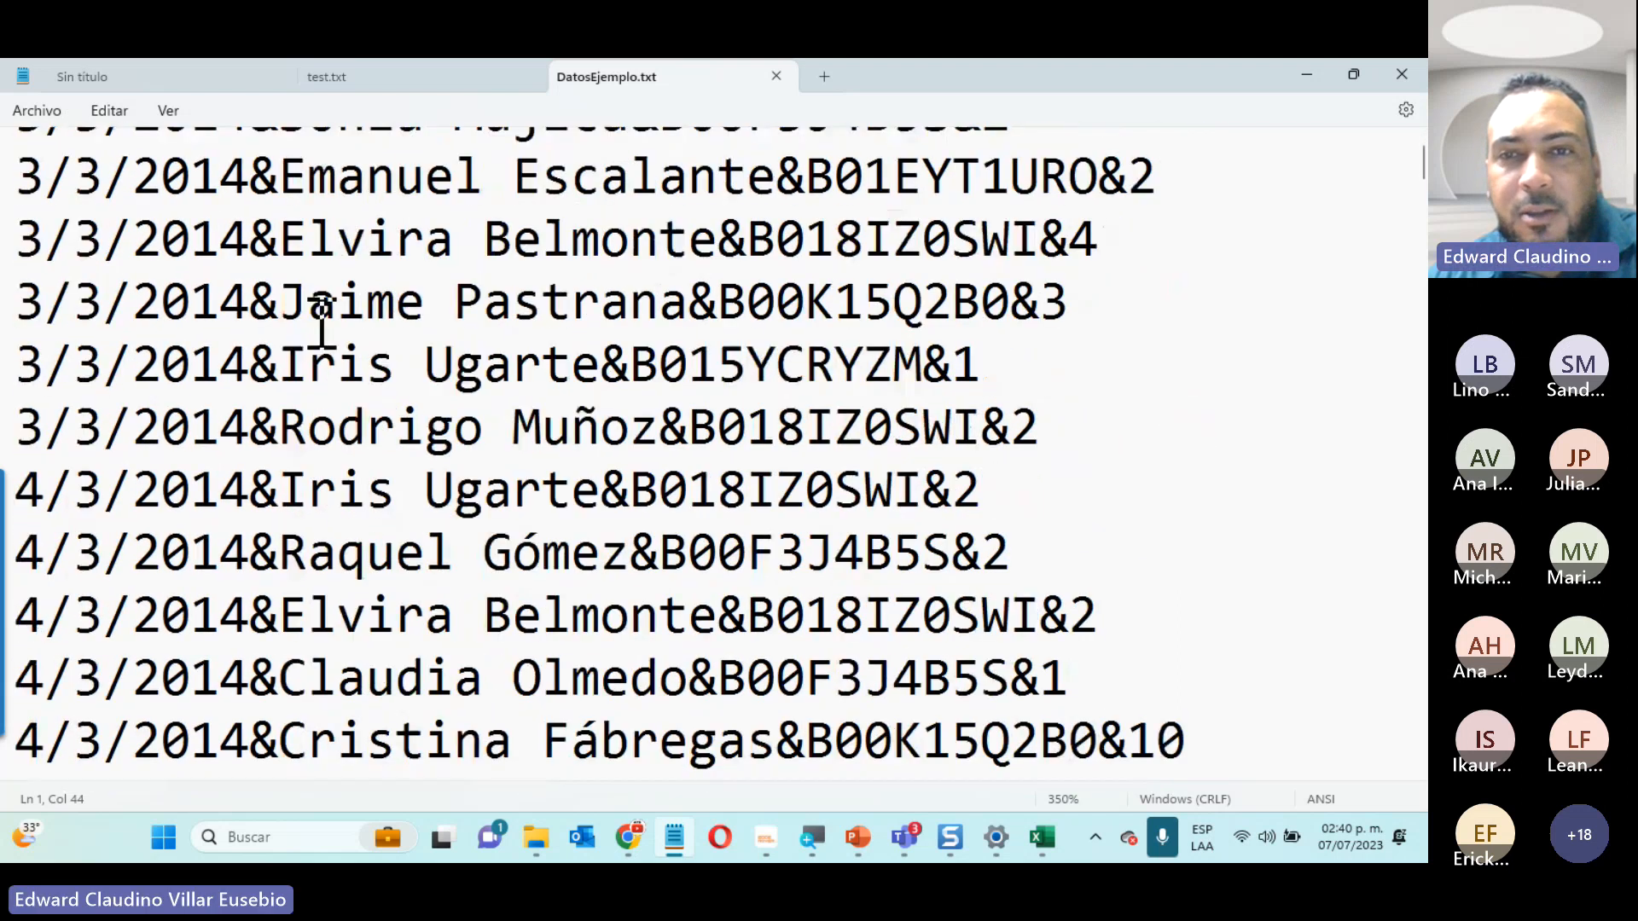
scroll(322, 325, down, 20)
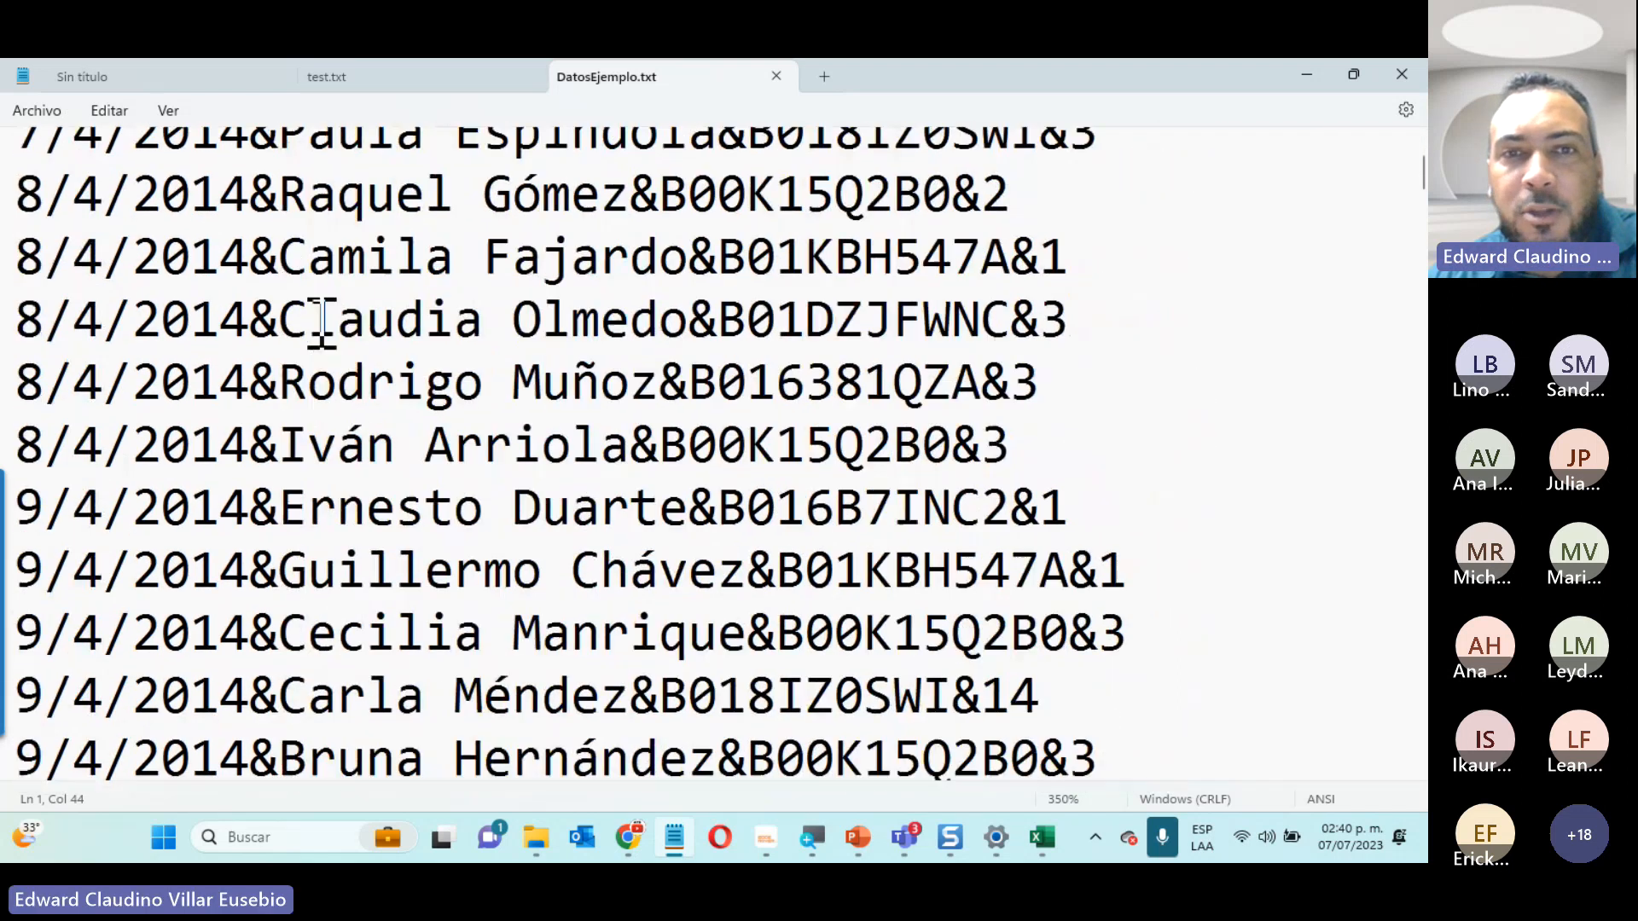
scroll(321, 325, down, 20)
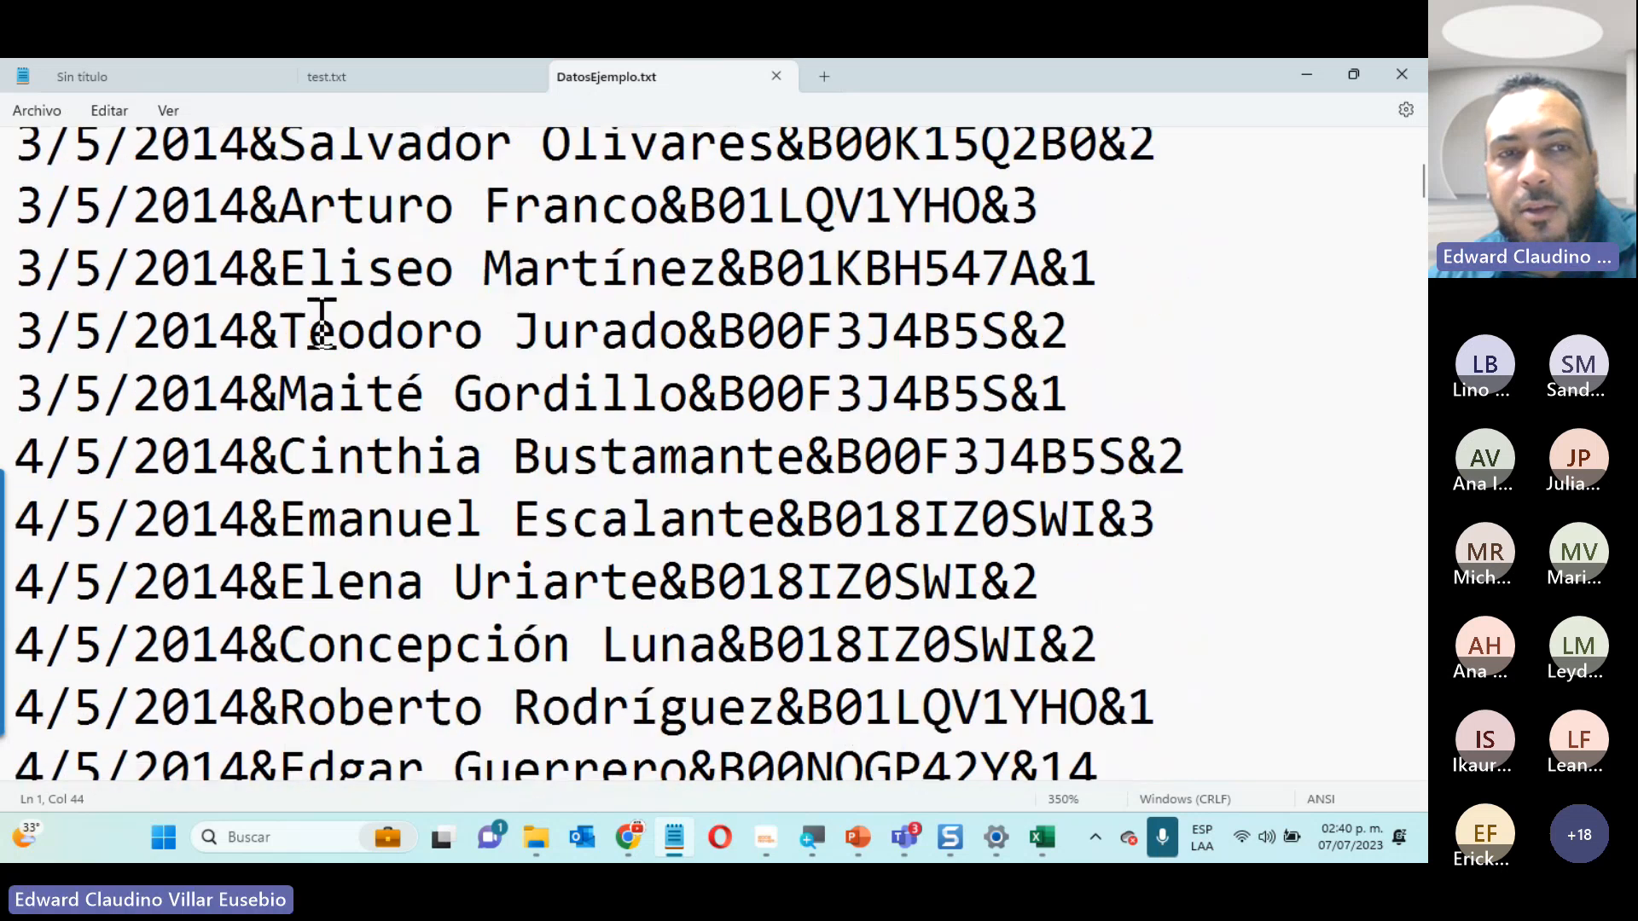
scroll(322, 324, down, 20)
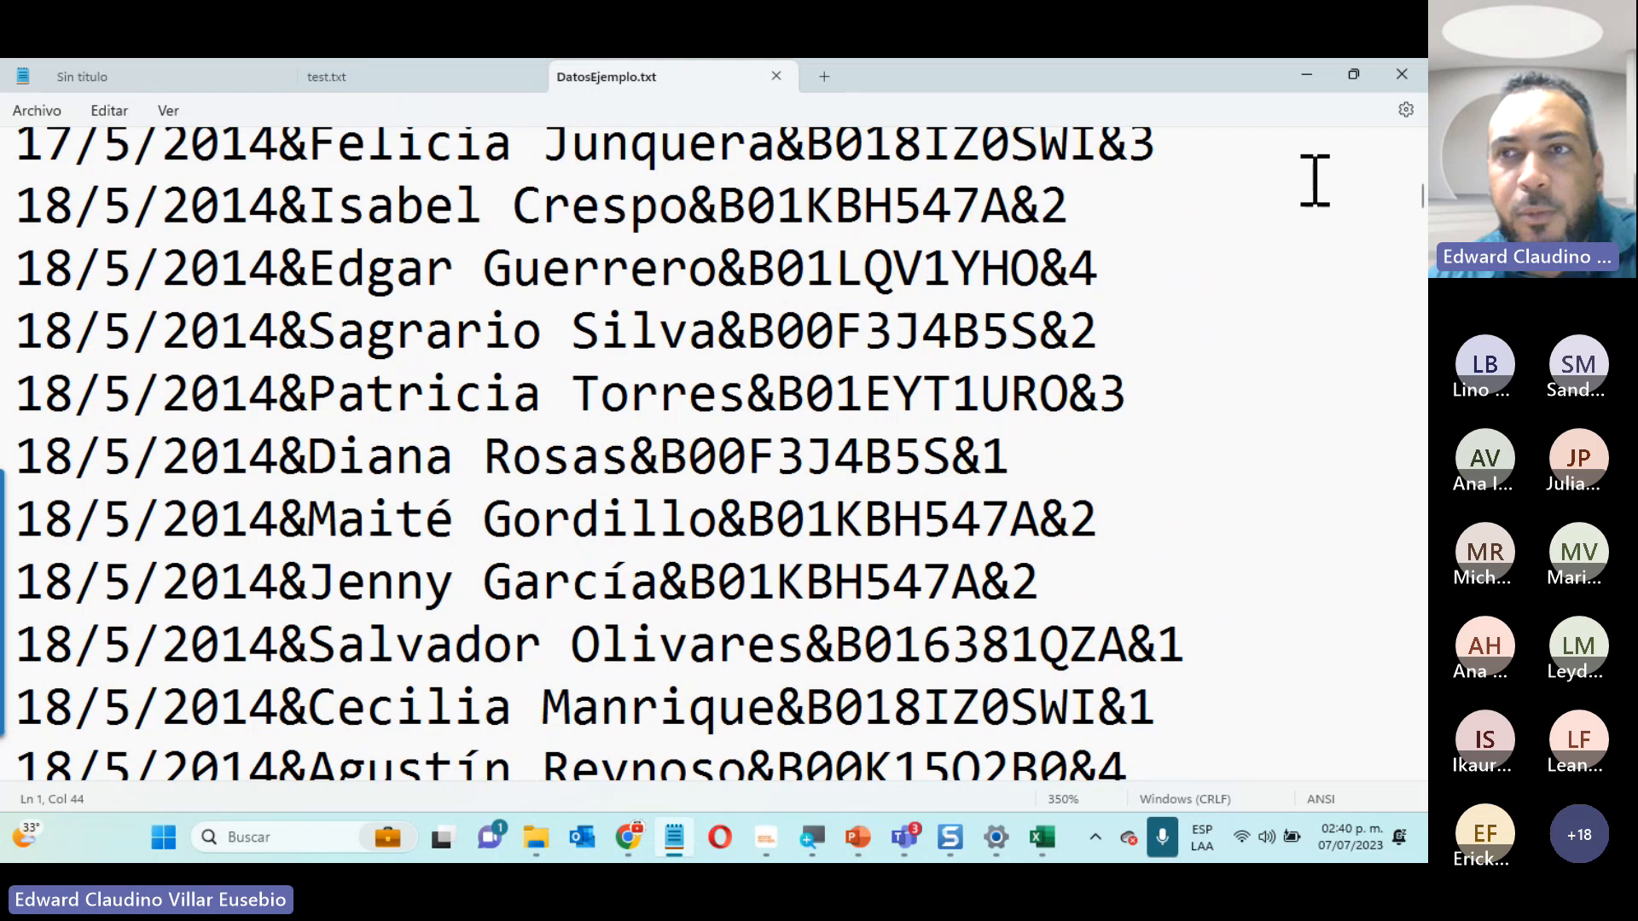
Close the text file, return to the Ejercicio_5 workbook in Excel and display the Hoja2 sheet
click(1413, 73)
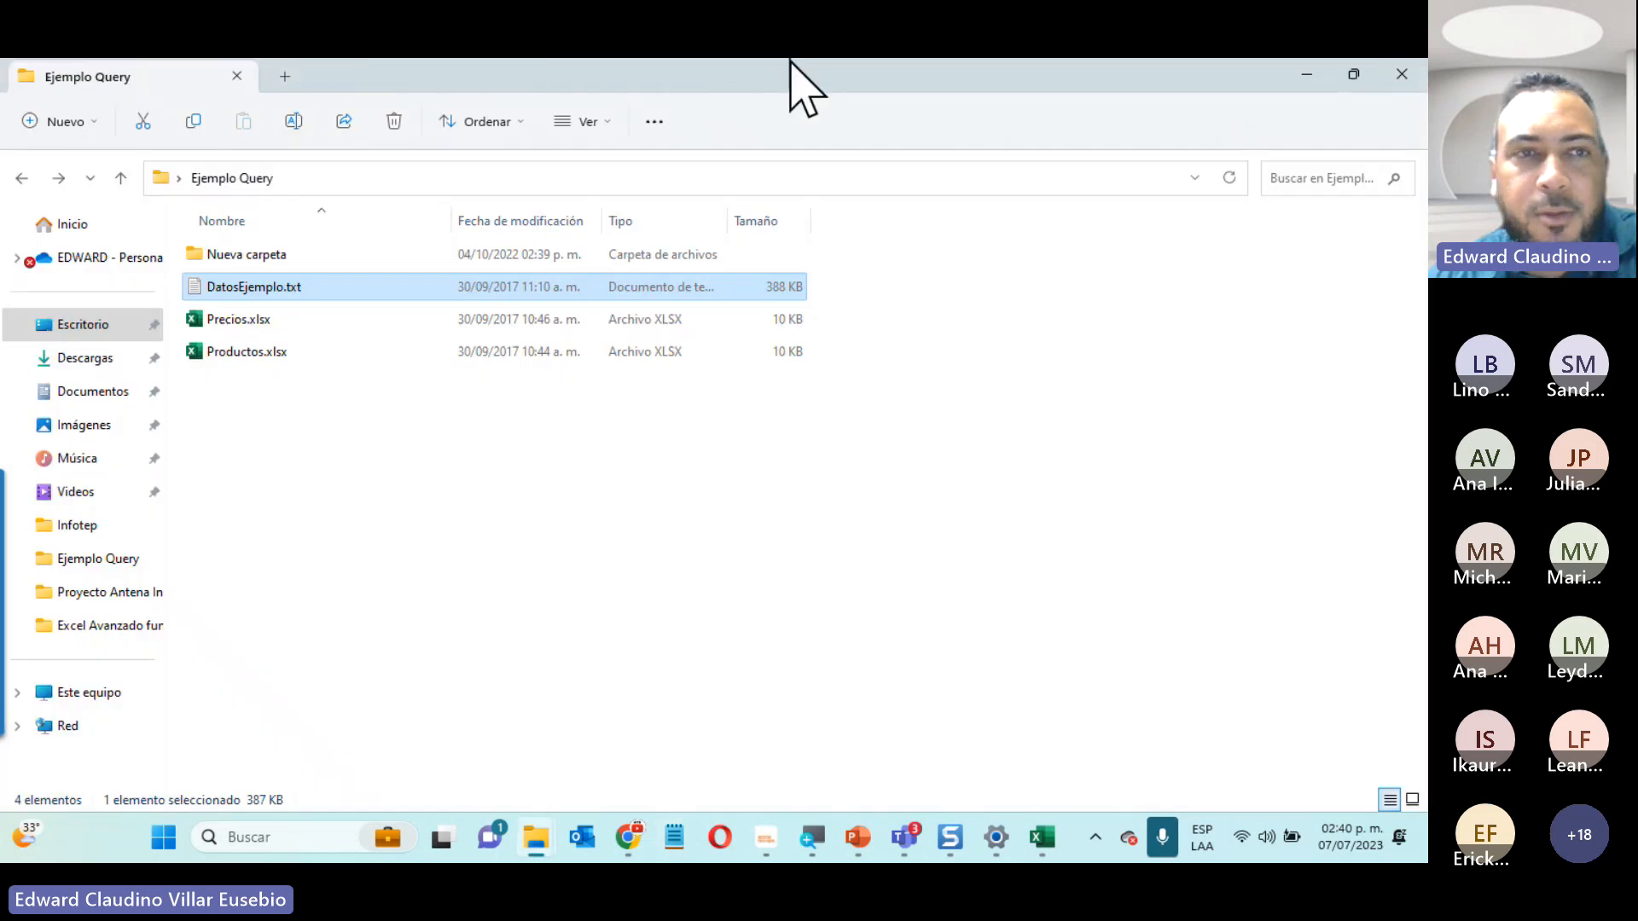
click(1306, 74)
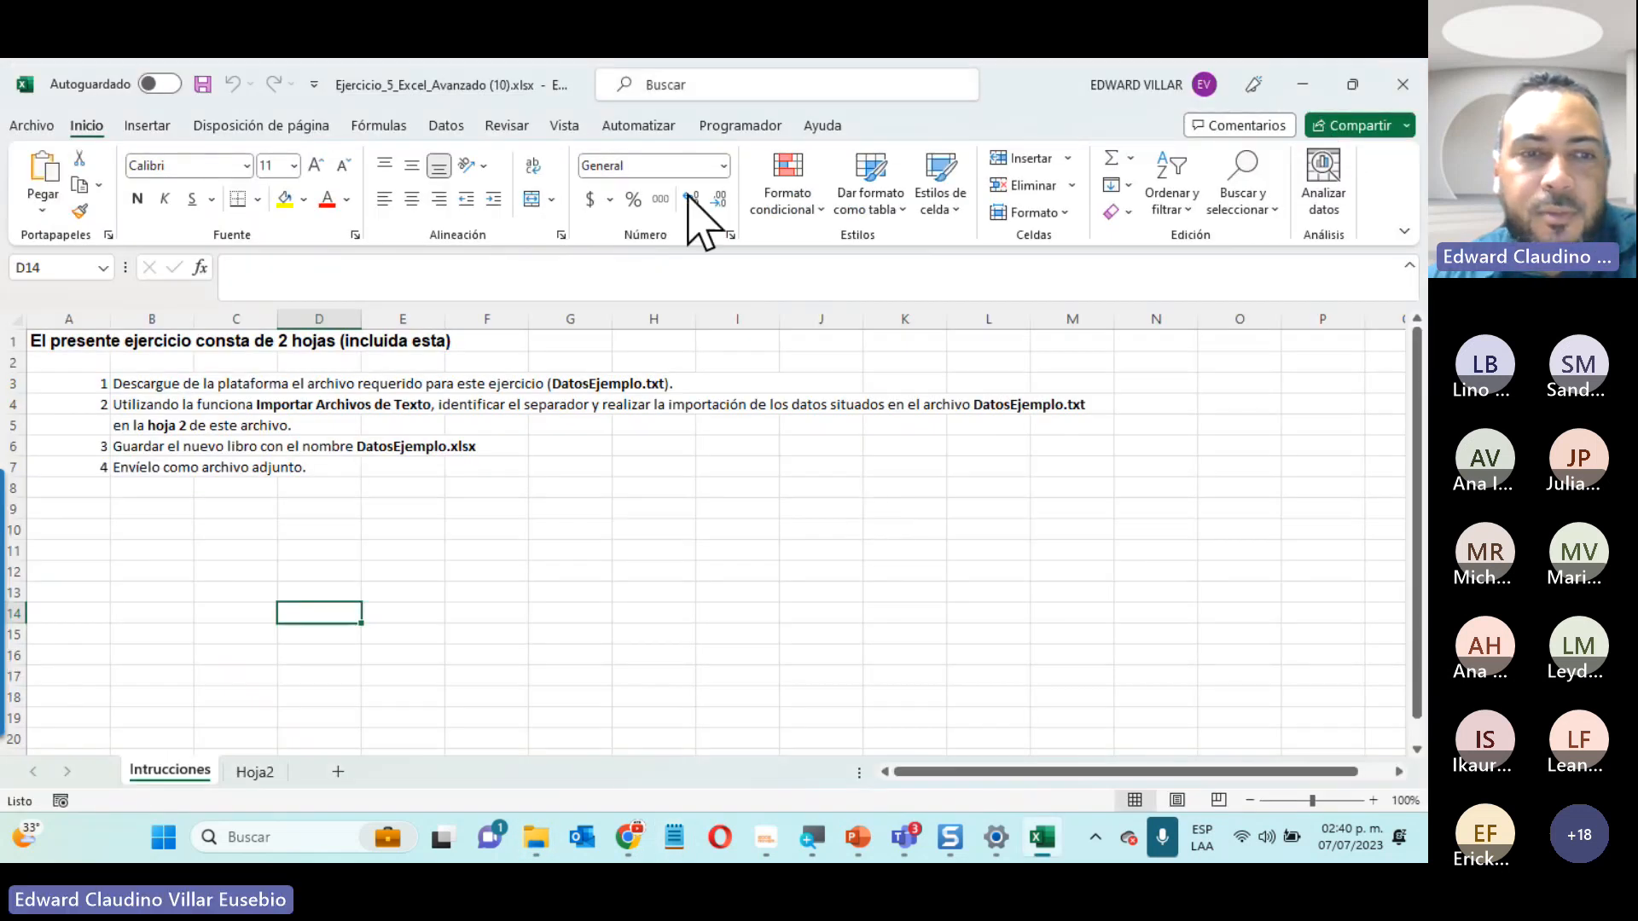
click(255, 771)
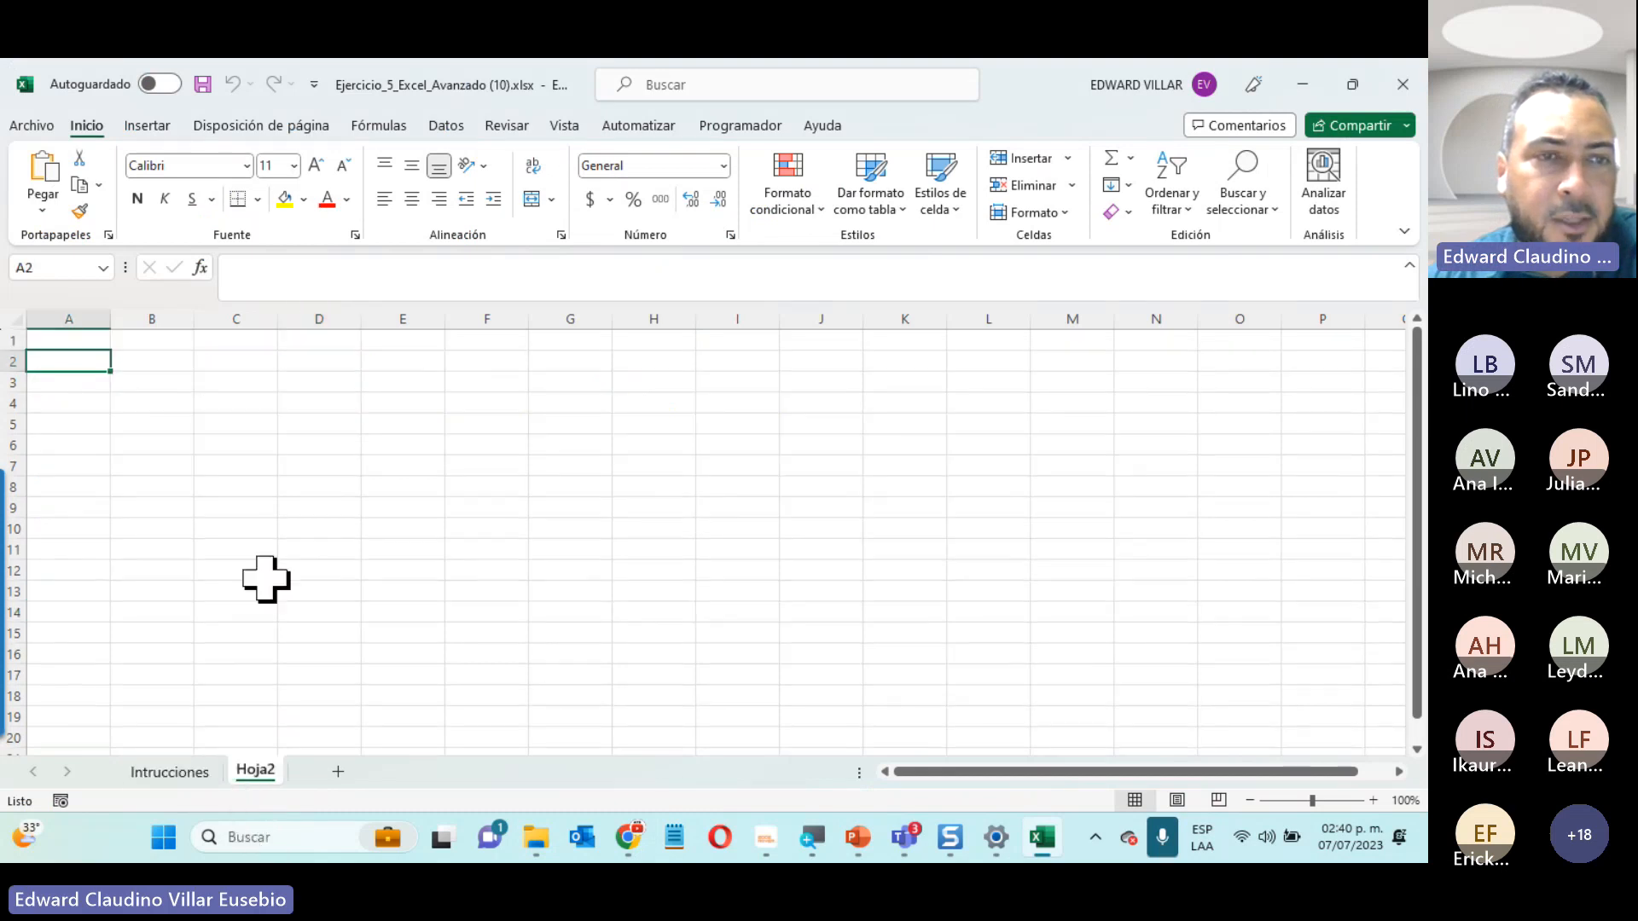
Import DatosEjemplo (8).txt from the Descargas folder as a text/CSV data source
click(450, 127)
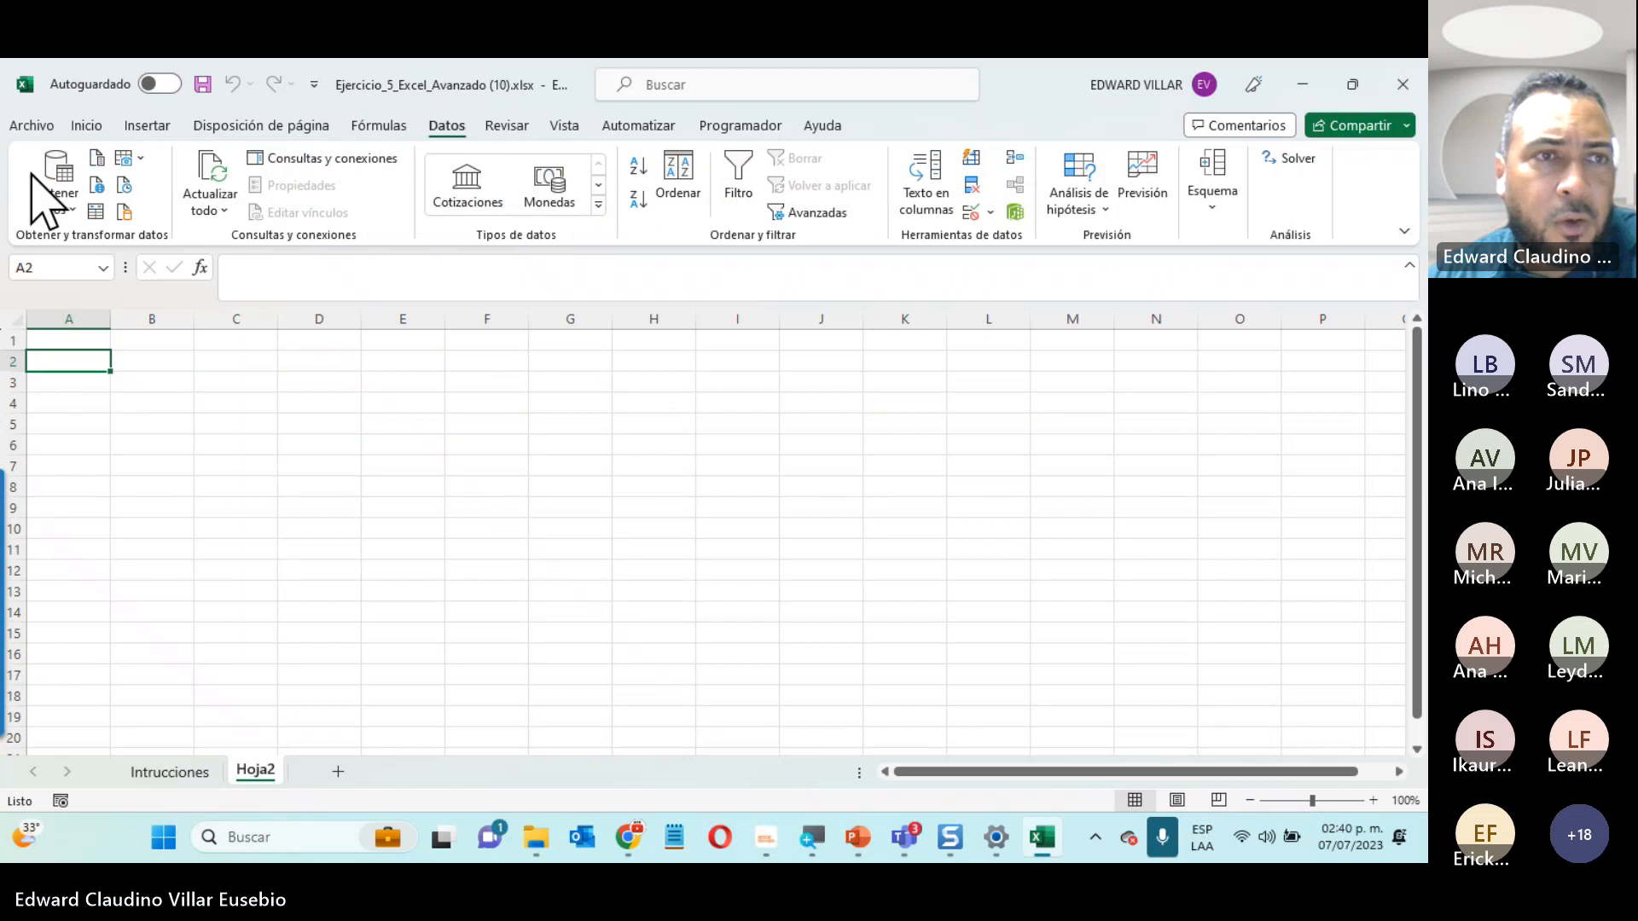
click(51, 198)
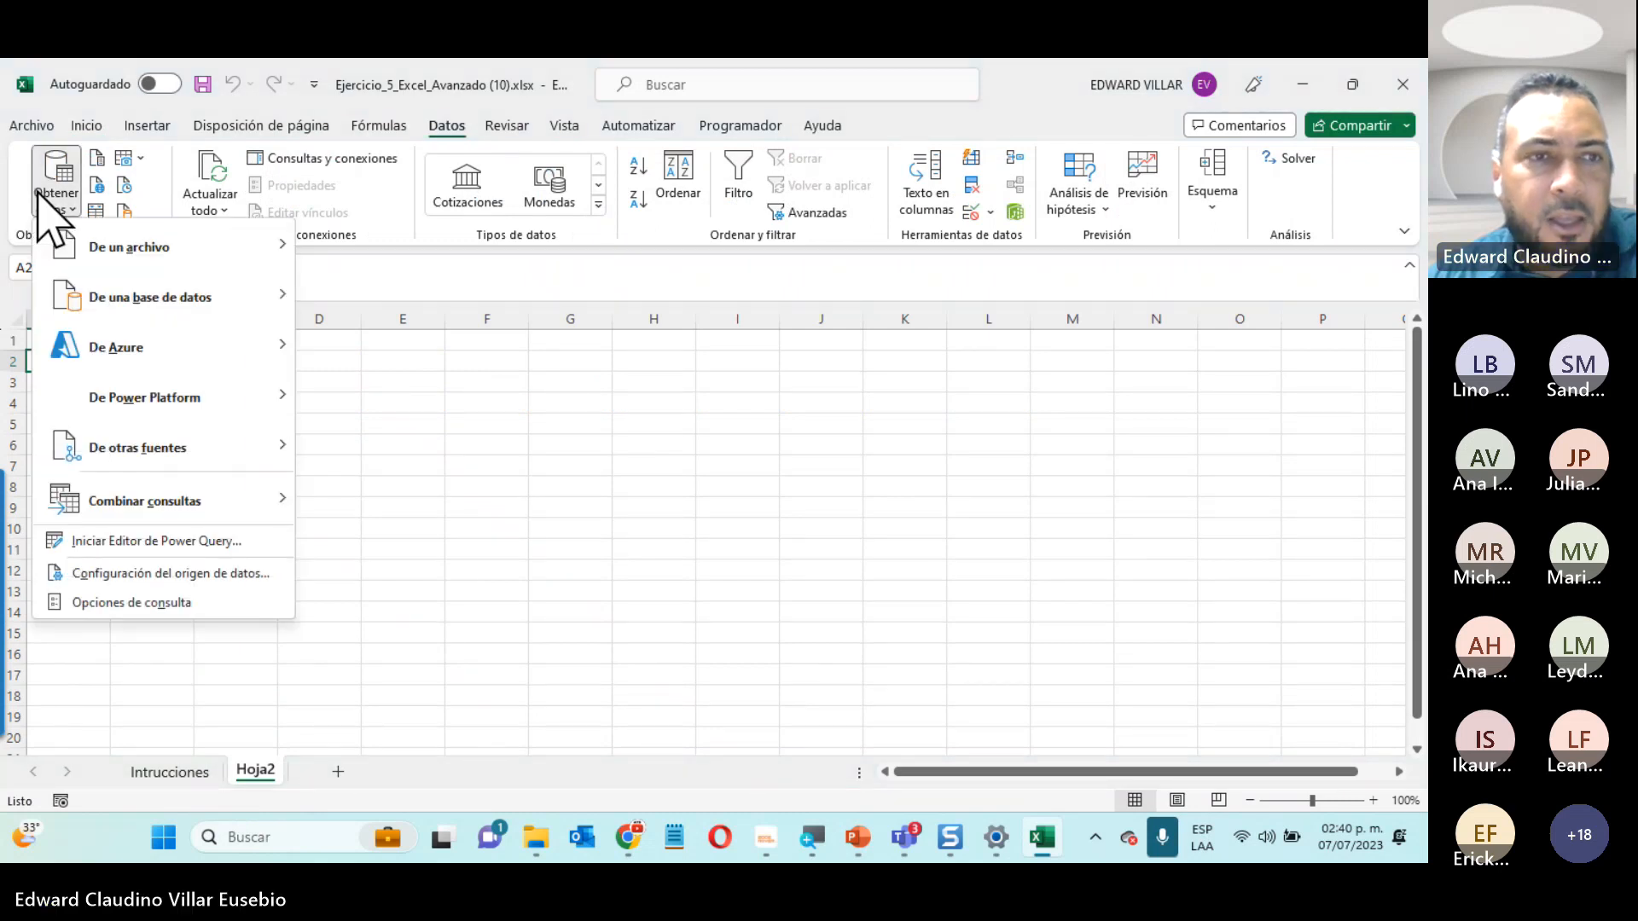
mouse_move(247, 248)
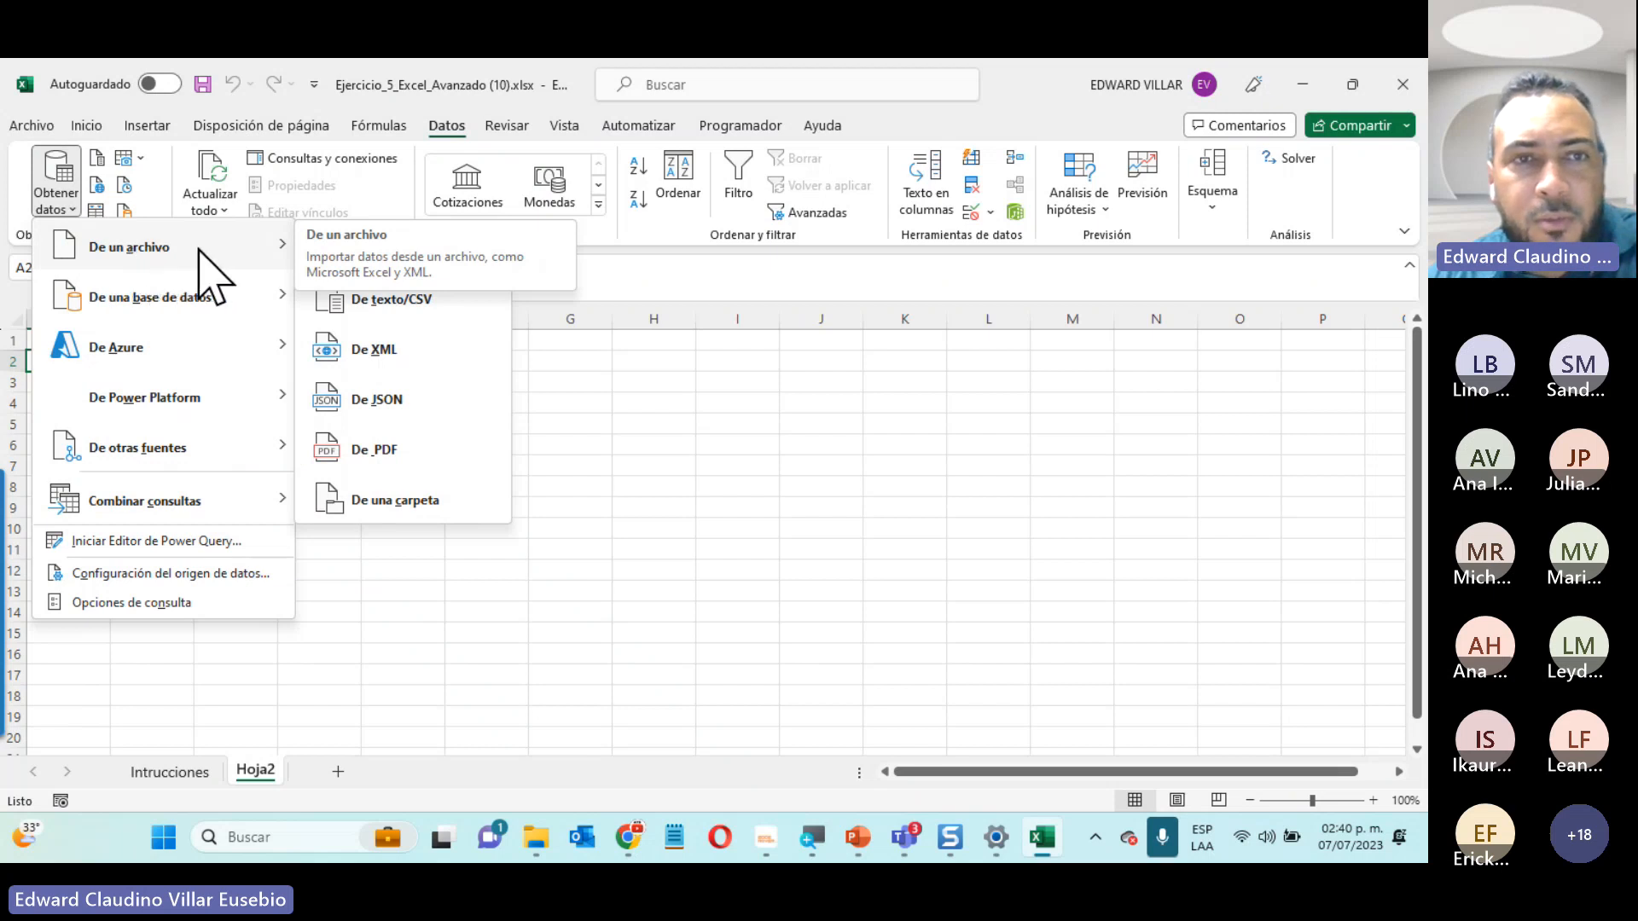
click(427, 300)
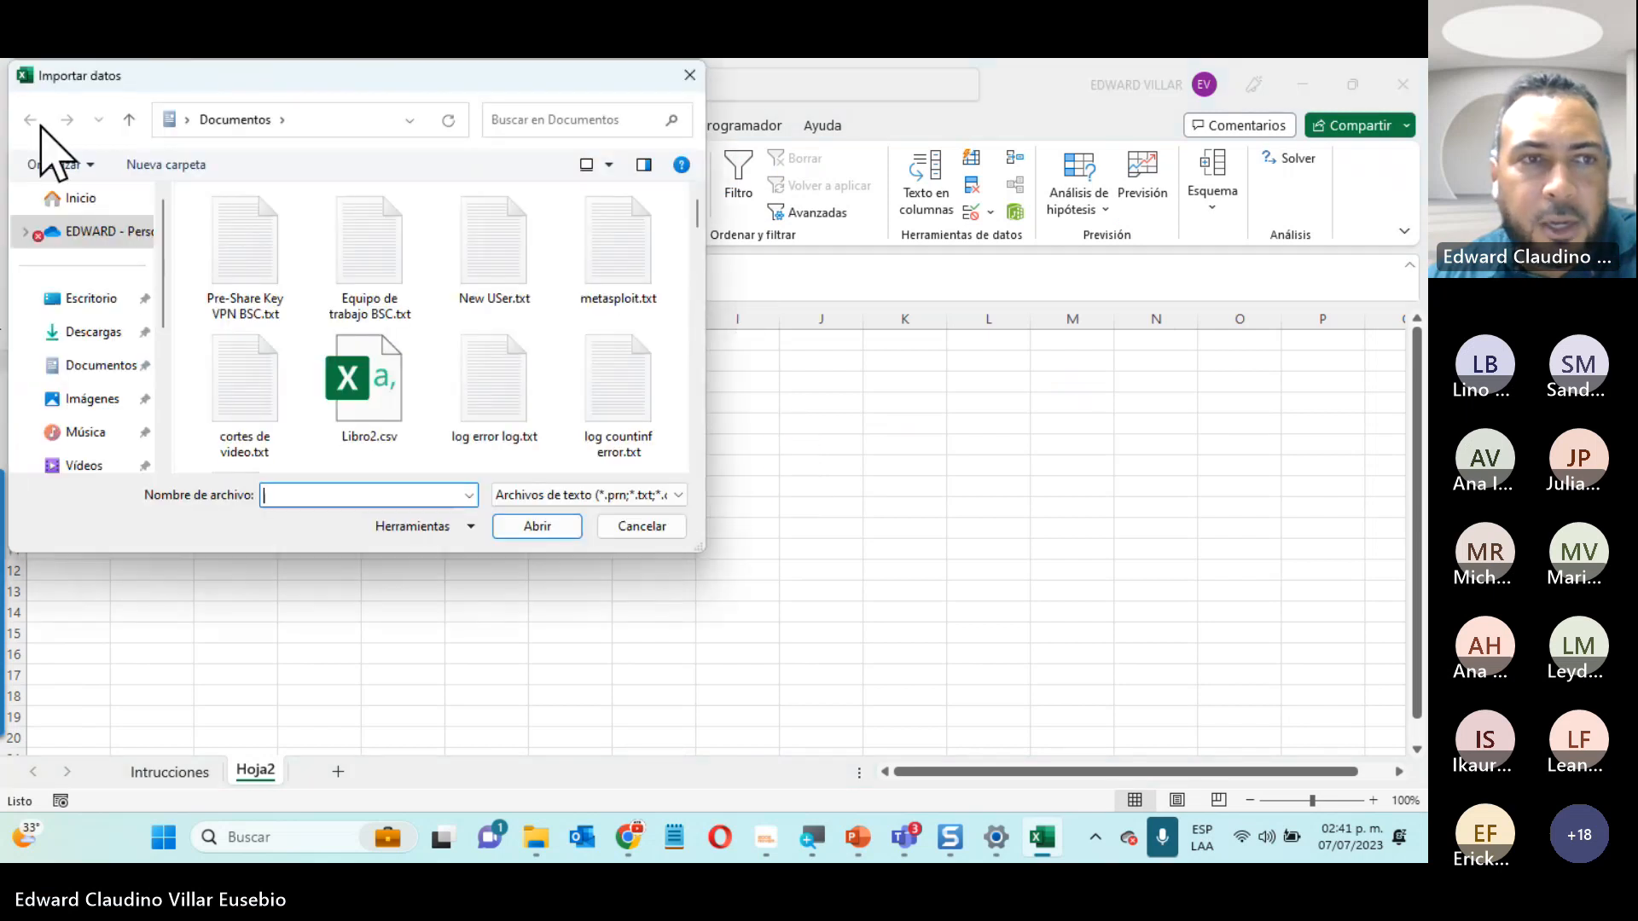
click(81, 333)
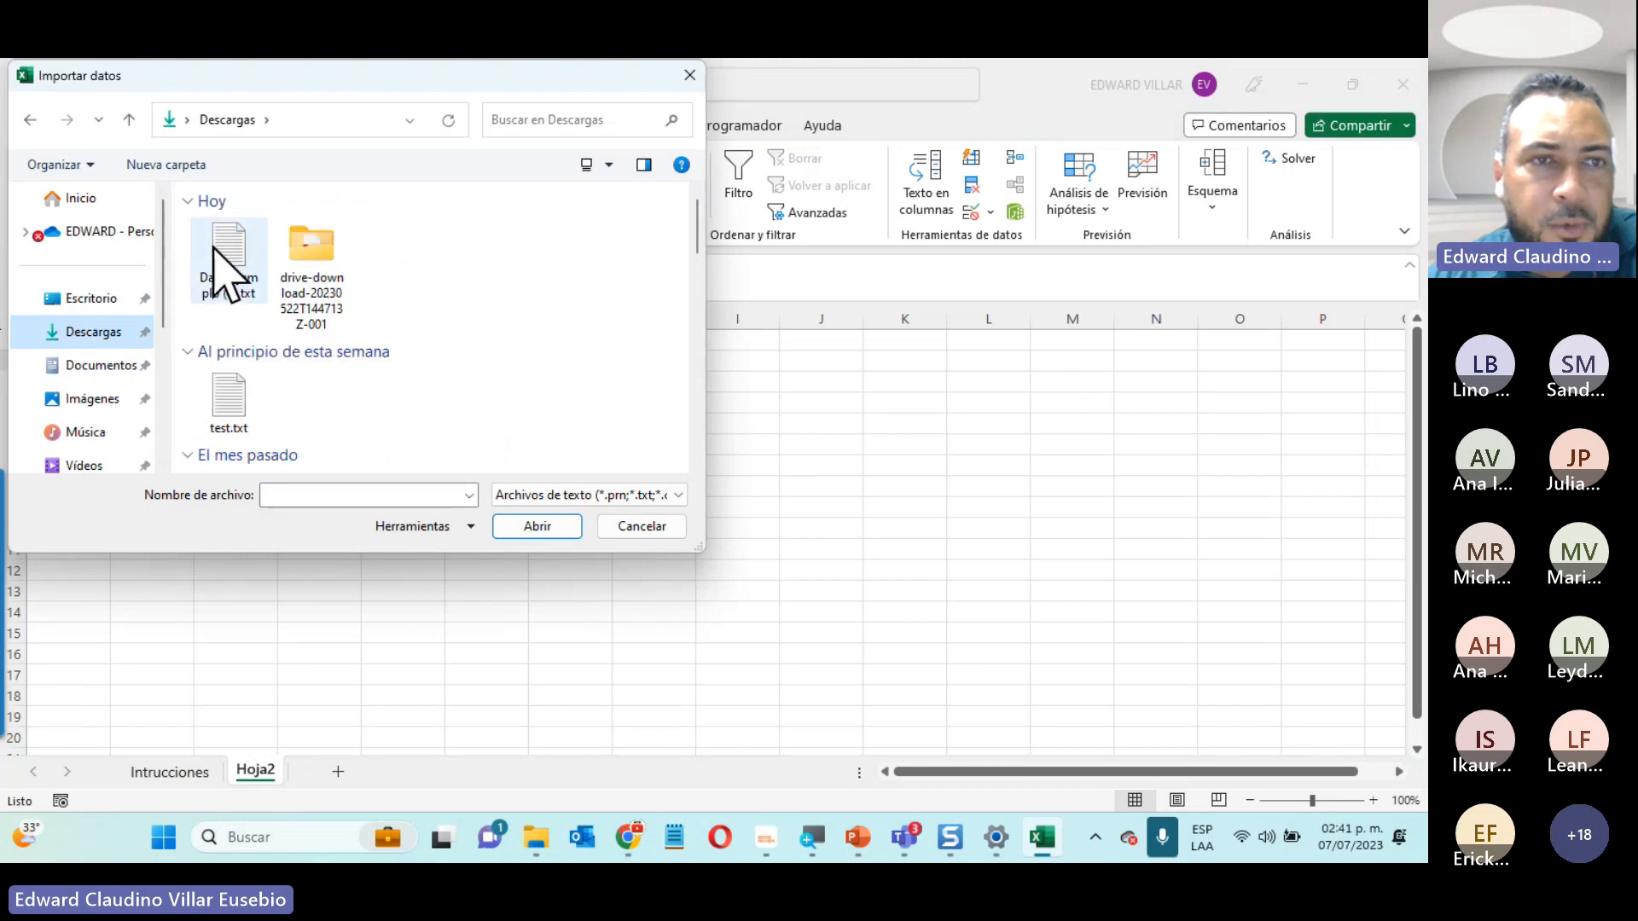
click(237, 273)
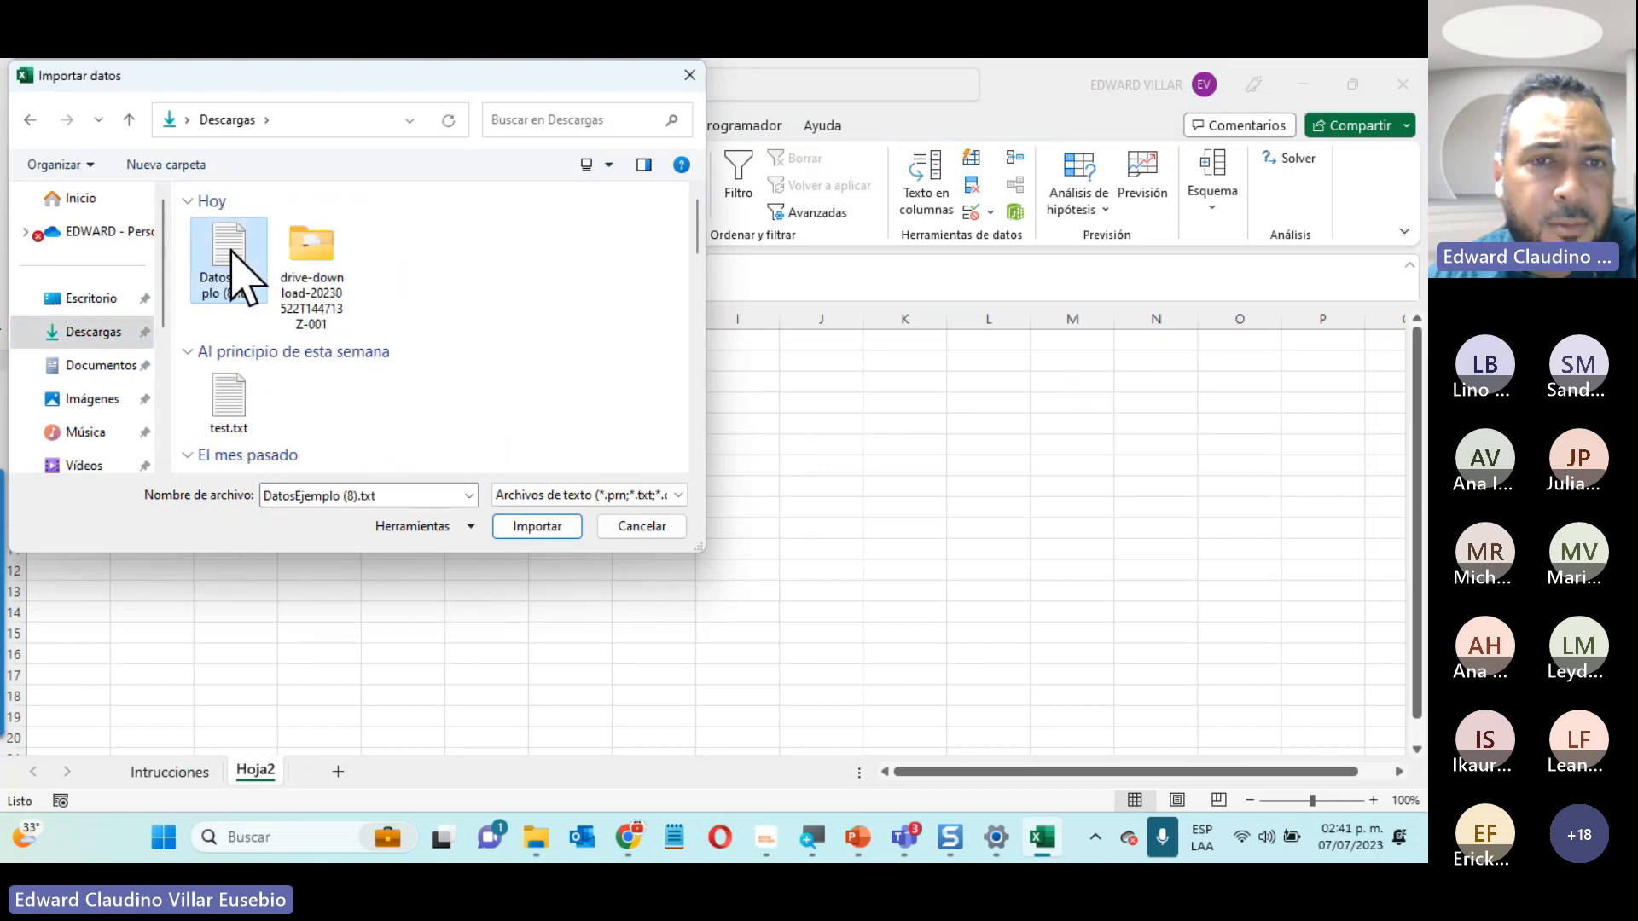
double_click(231, 249)
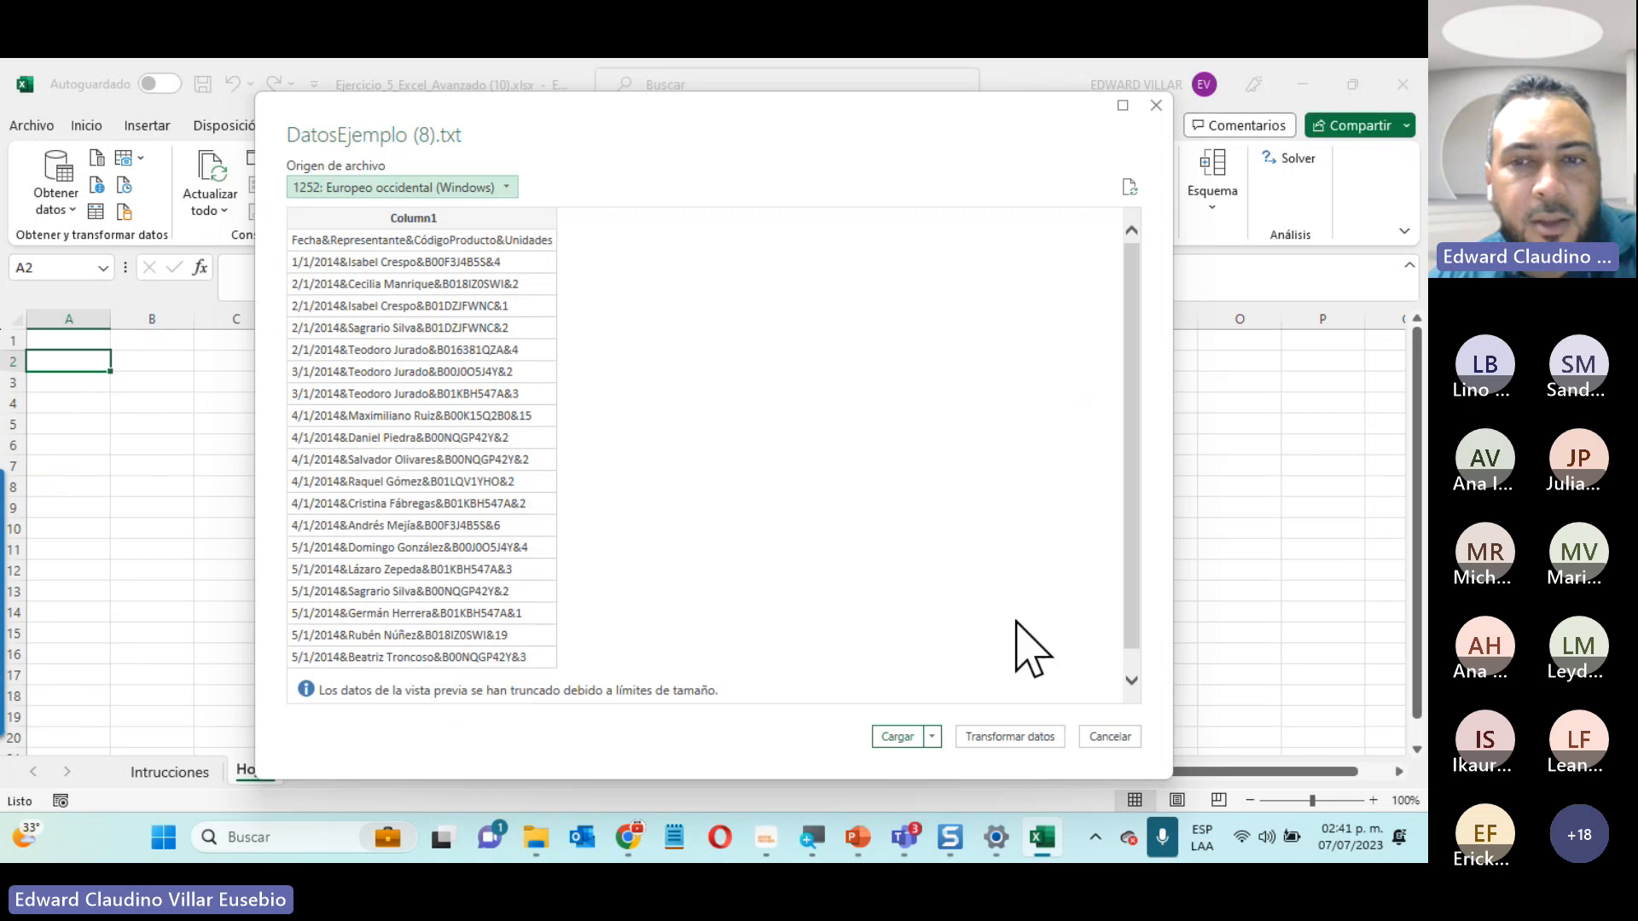
Check the load options for the previewed text data, and open it for transformation in the Power Query Editor
click(932, 737)
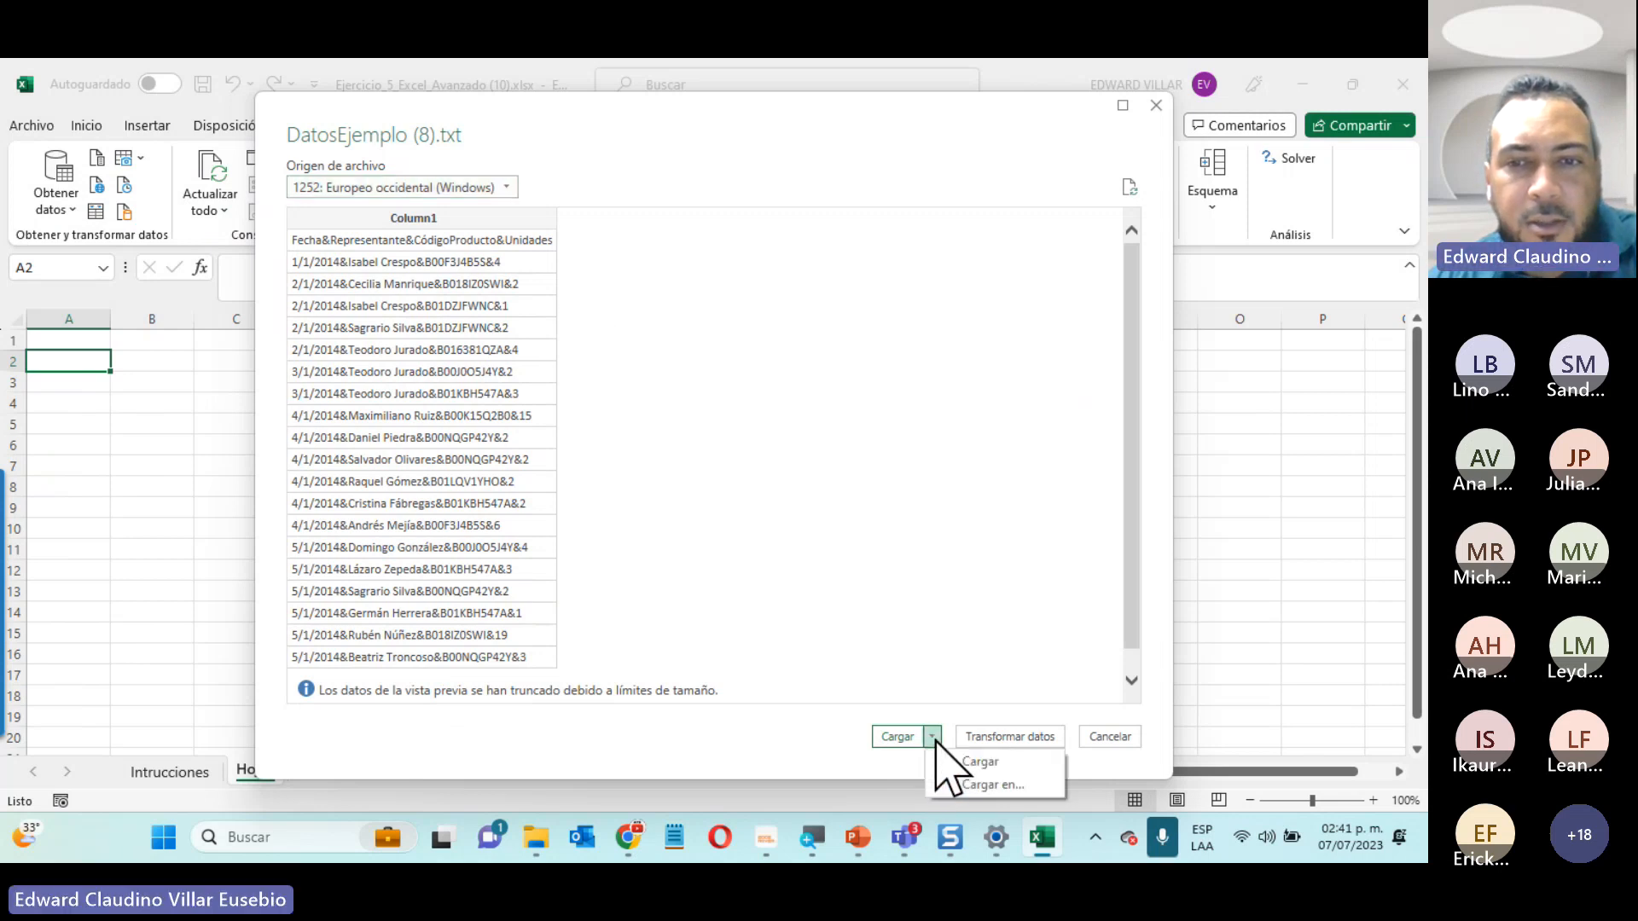
click(1039, 670)
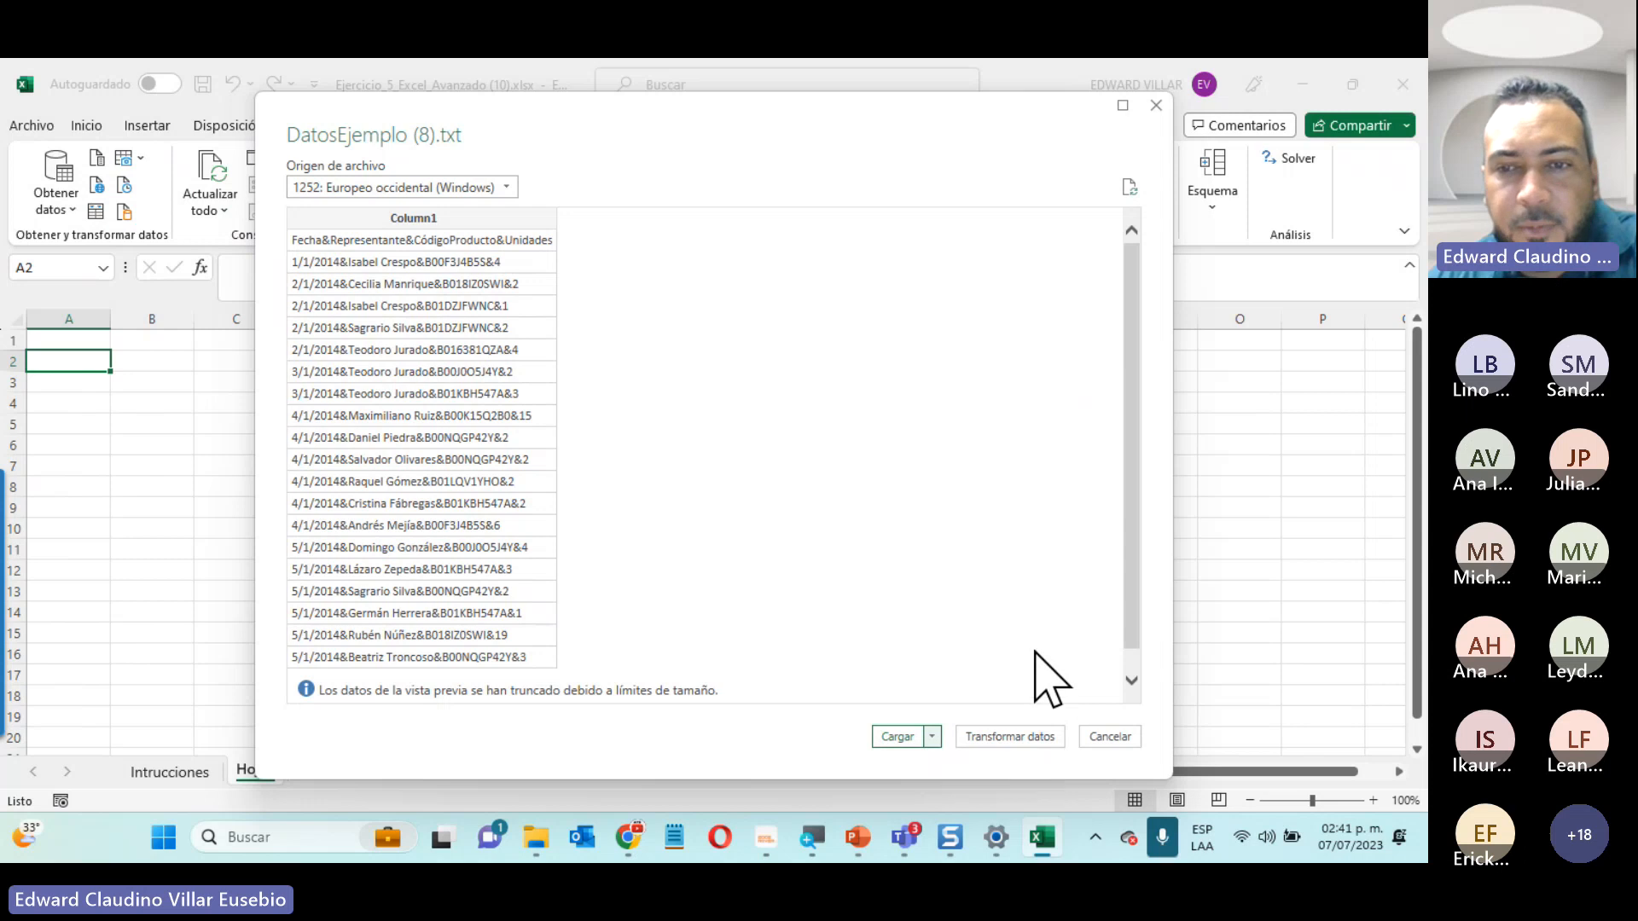
click(994, 739)
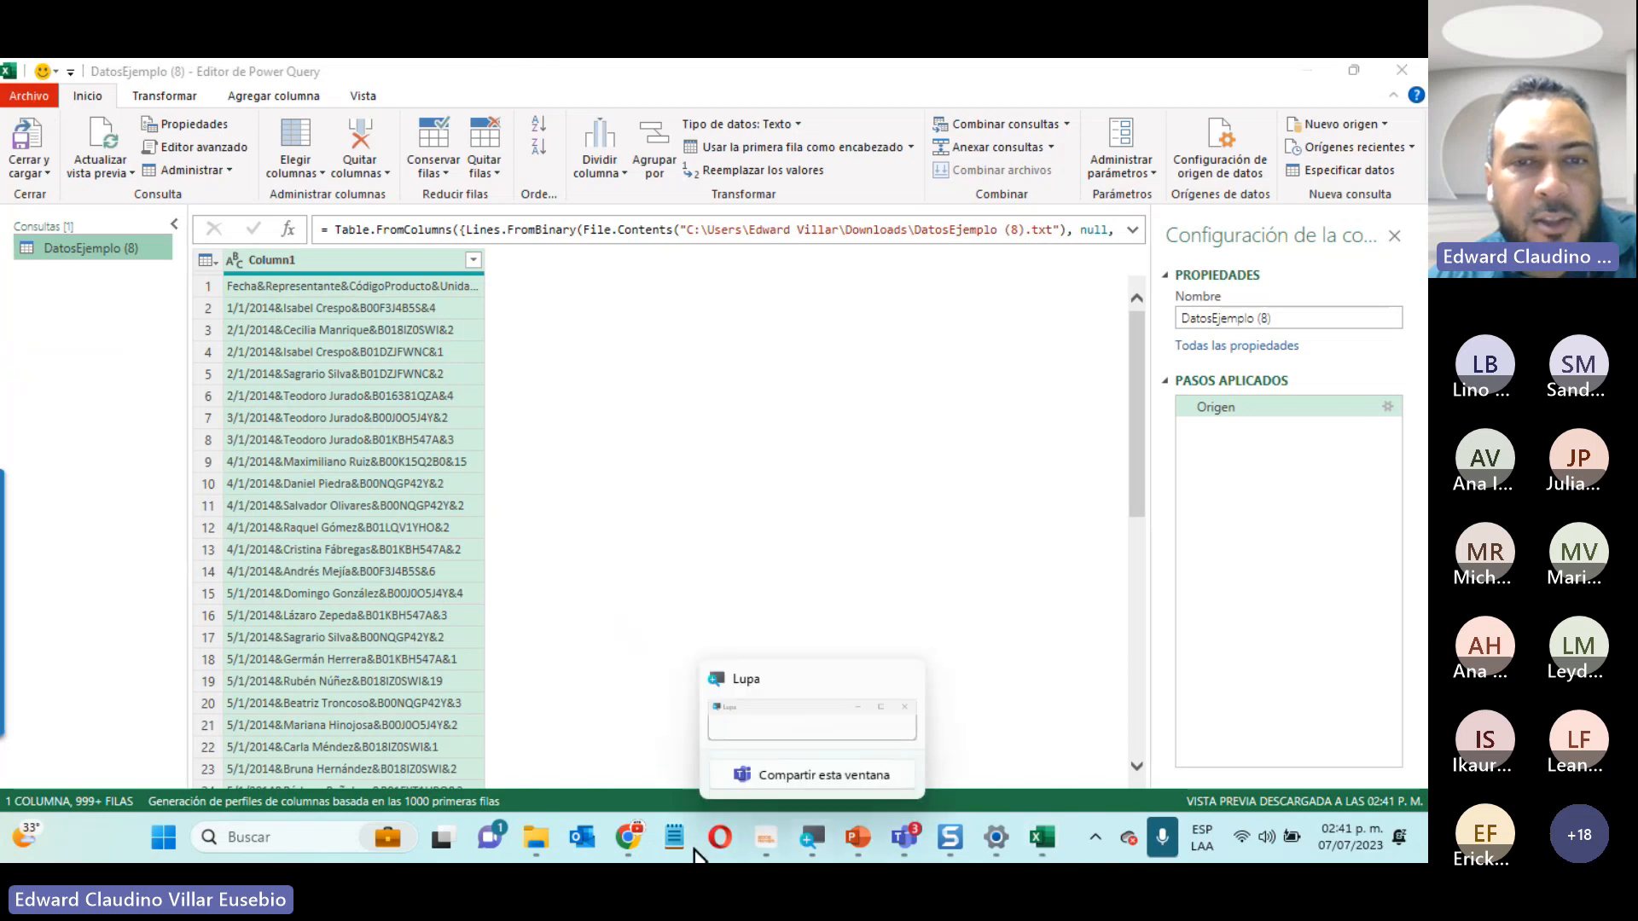
Review the Actividad 3 Unidad 3 section of the course page in Chrome, and return to the Power Query Editor
mouse_move(631, 837)
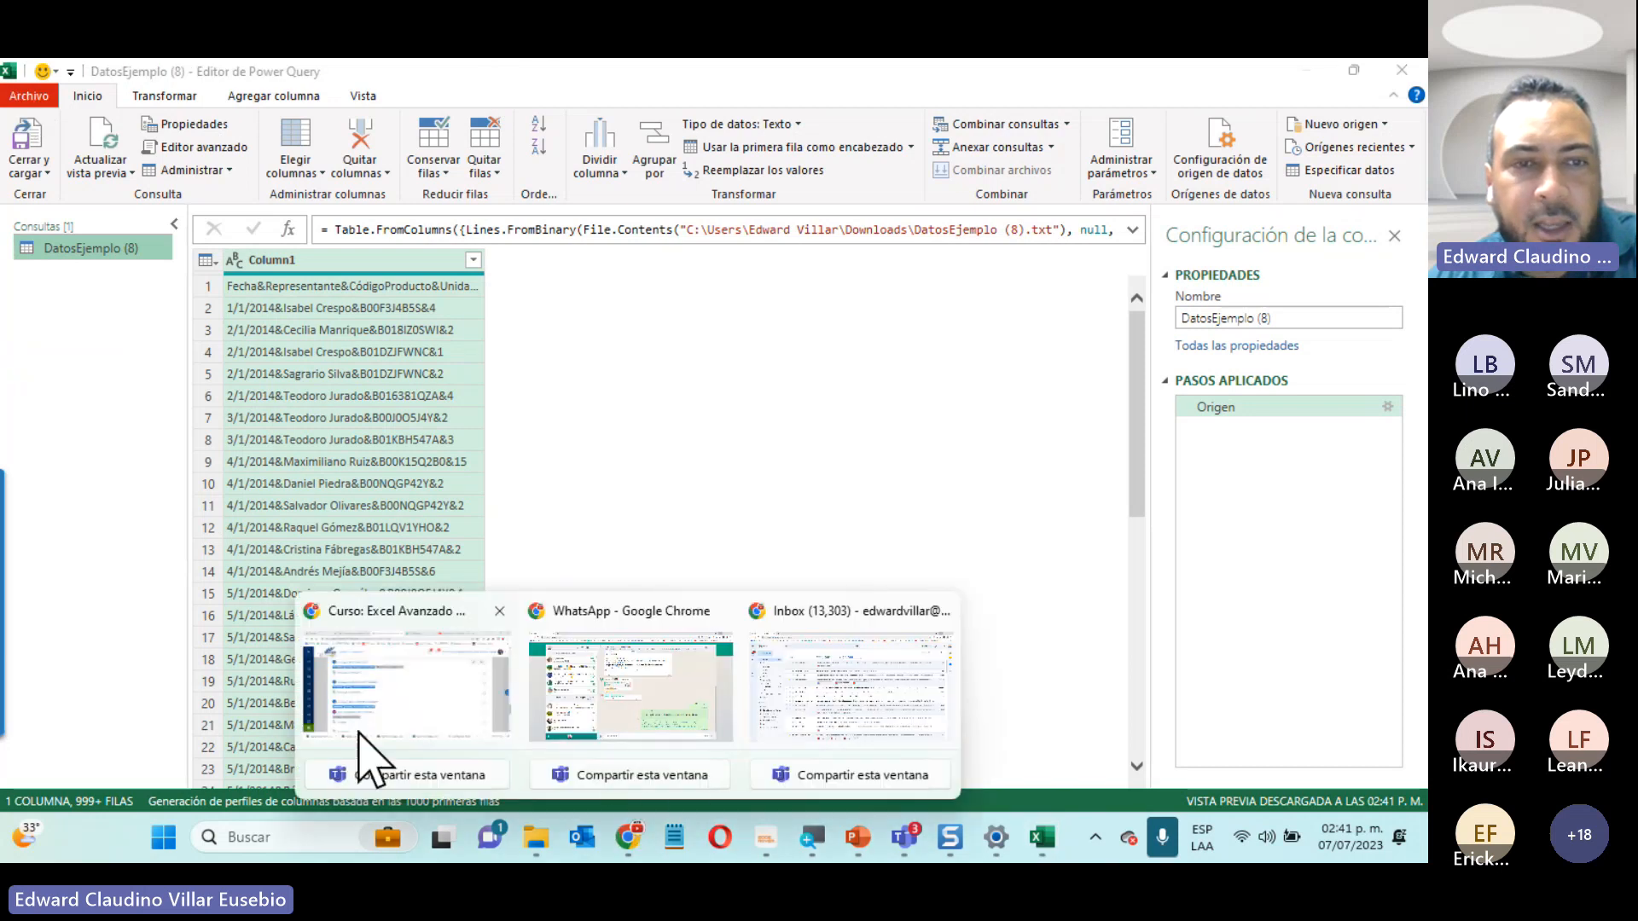
click(395, 731)
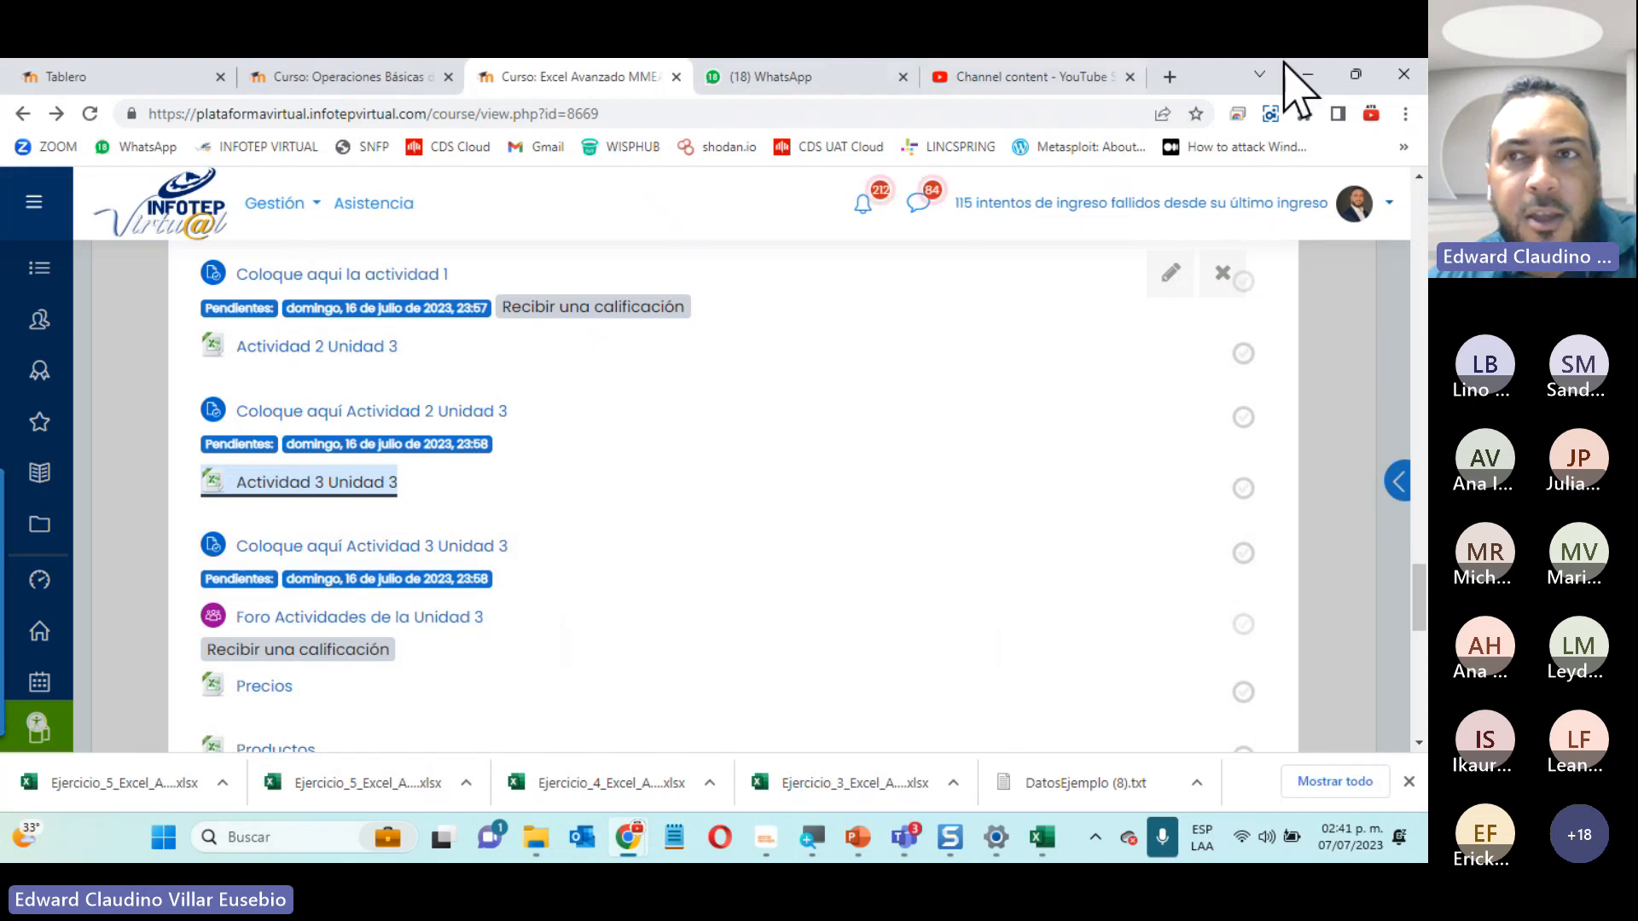
click(1315, 73)
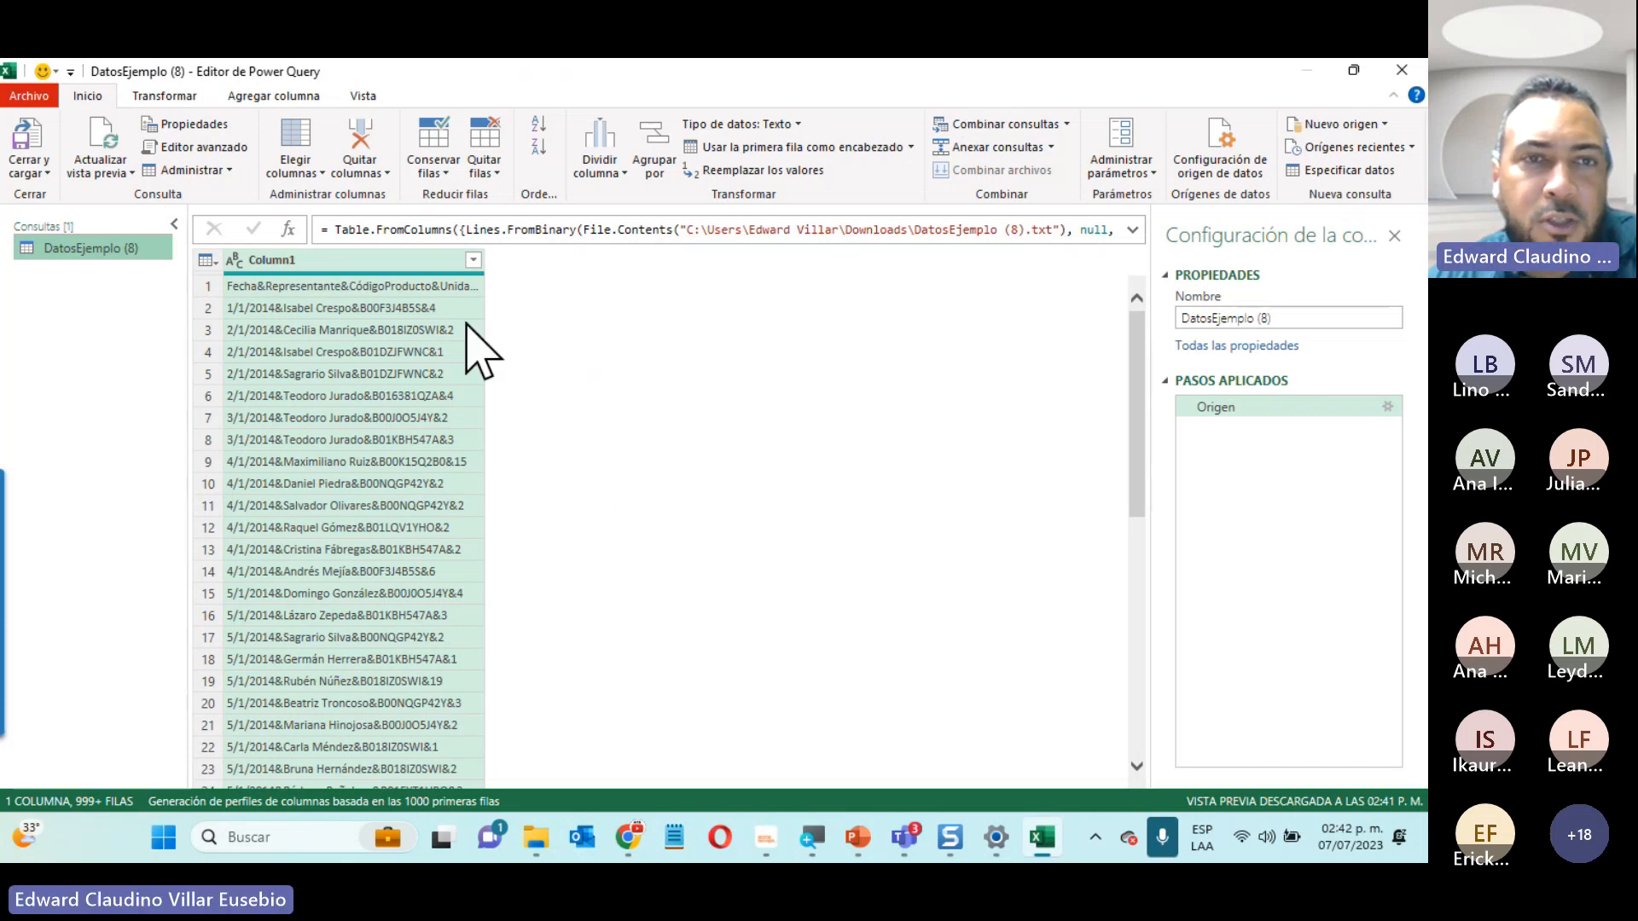
Split Column1 by the custom delimiter & at each occurrence of the delimiter
click(612, 175)
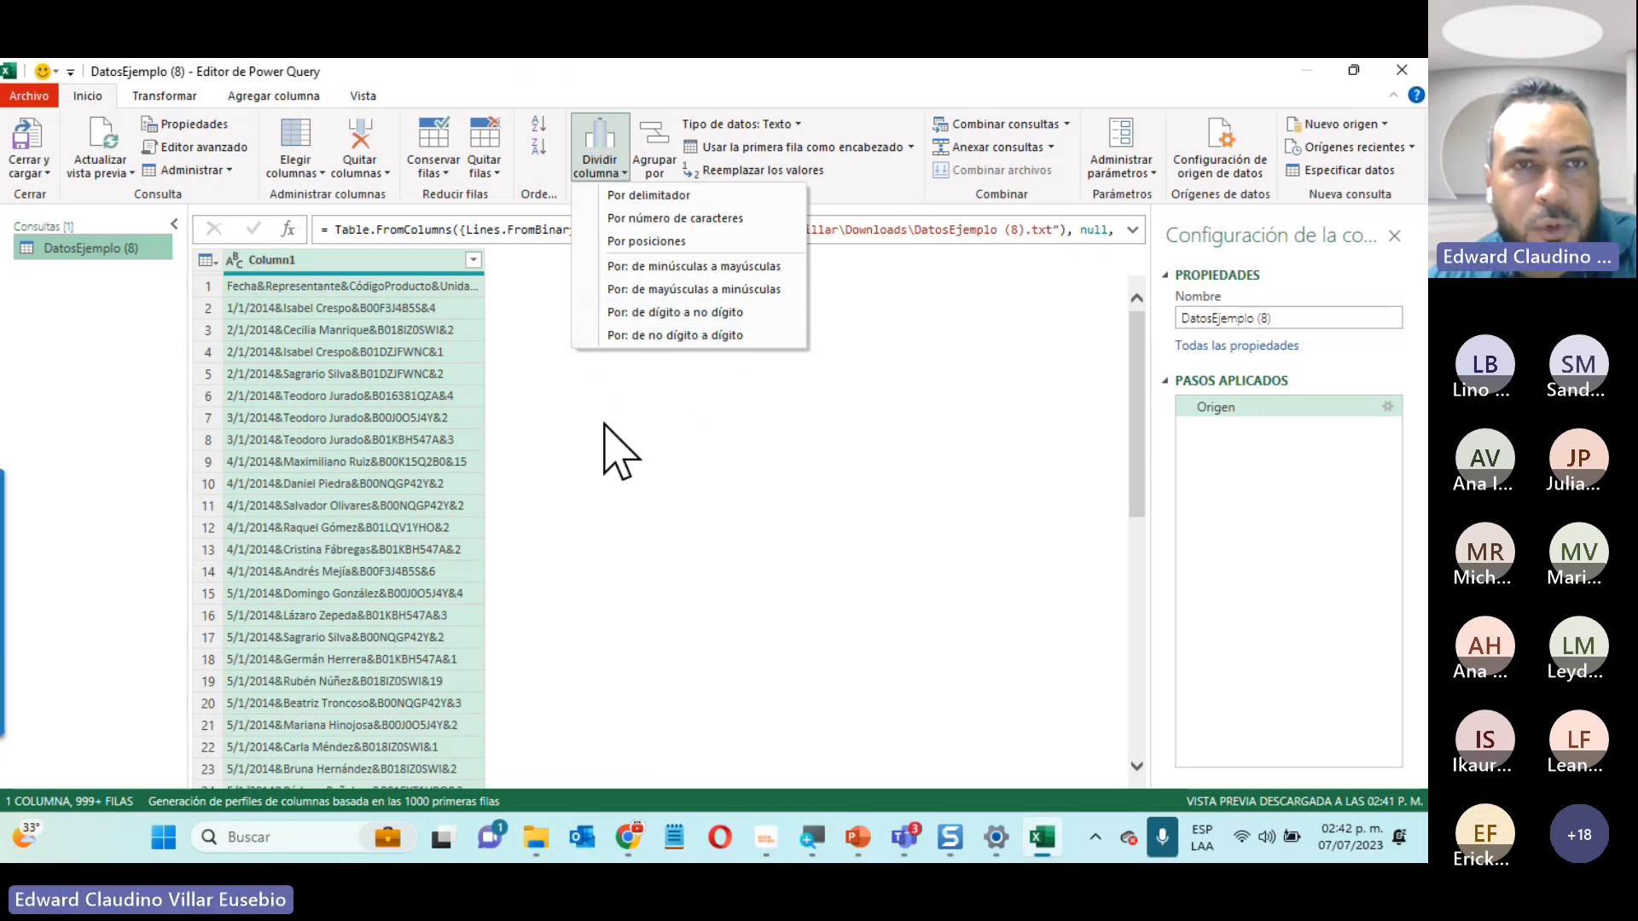
click(621, 197)
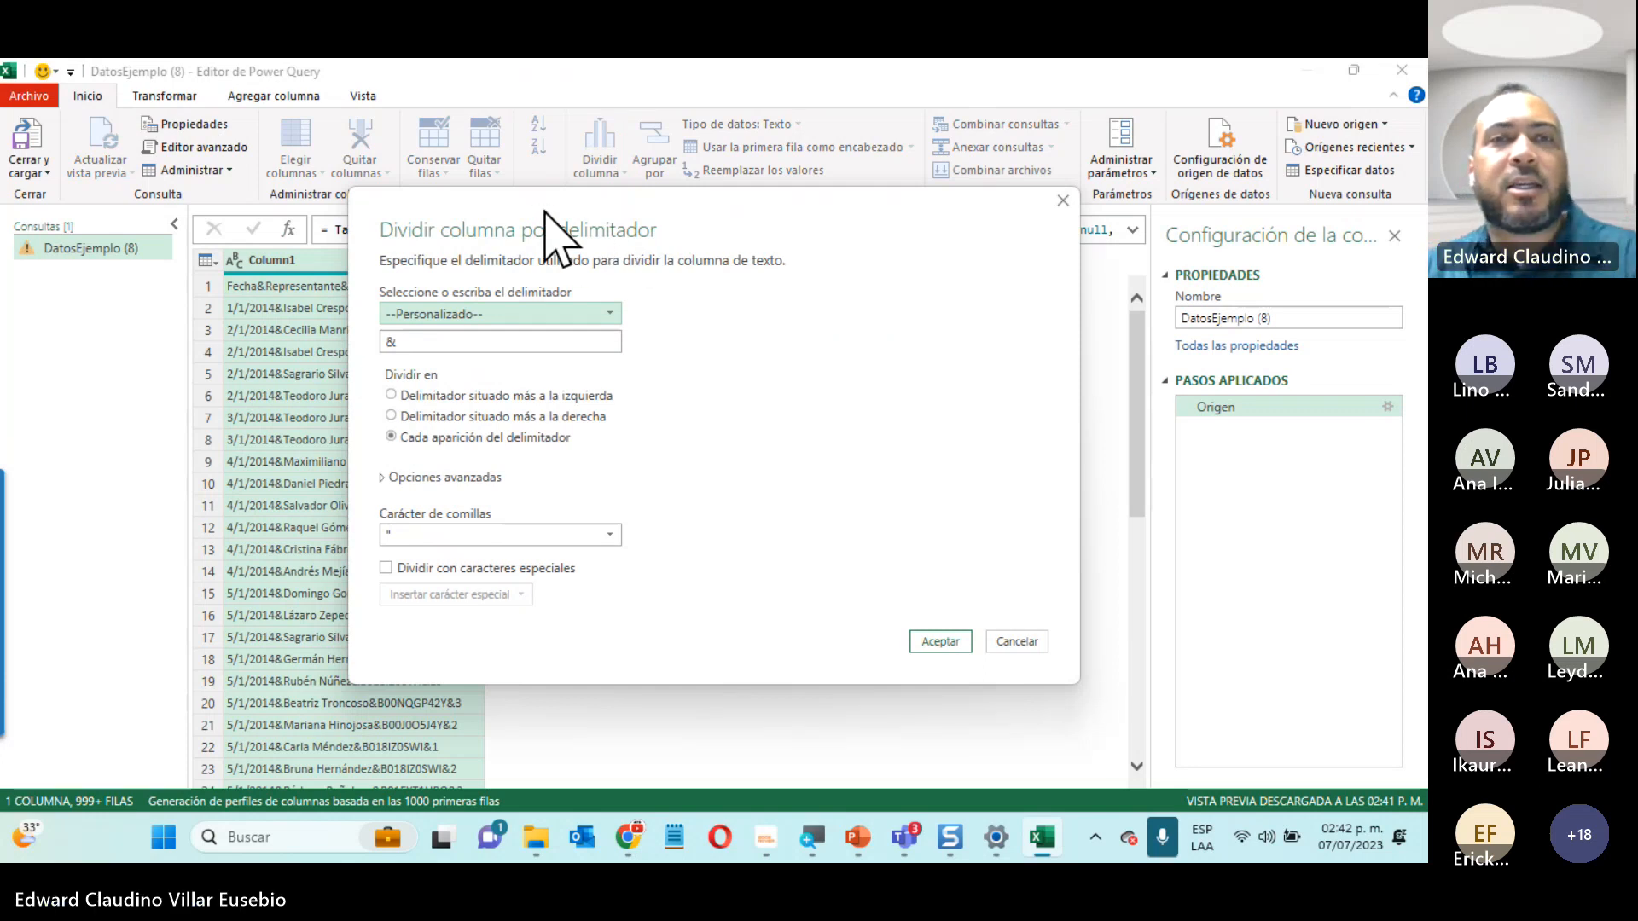
drag(530, 215, 720, 266)
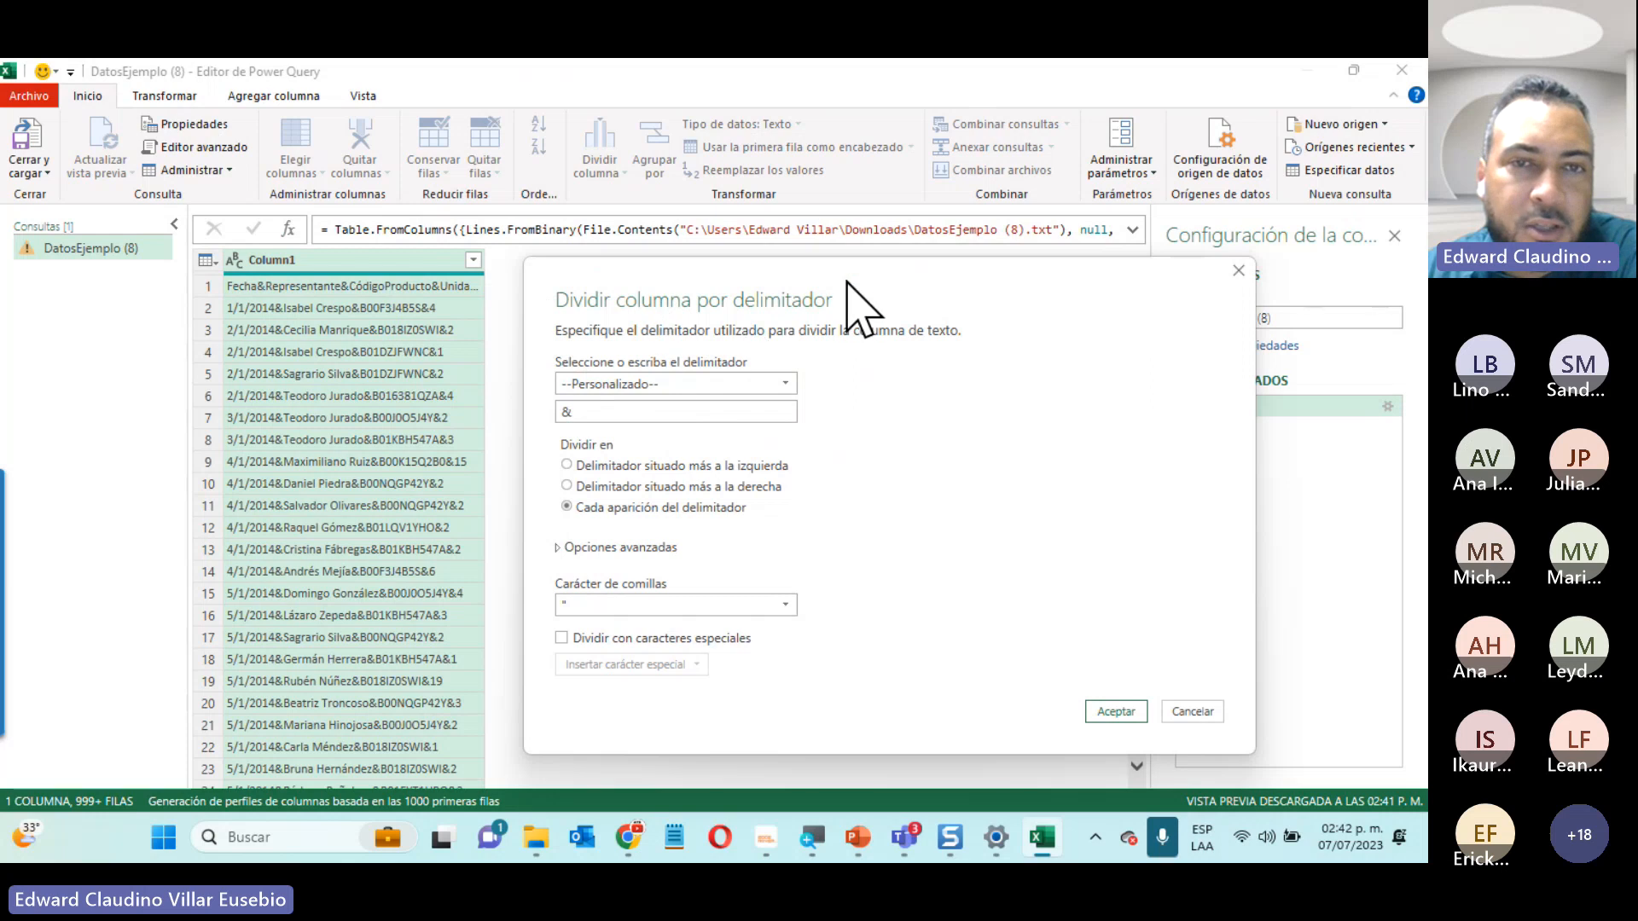
double_click(588, 416)
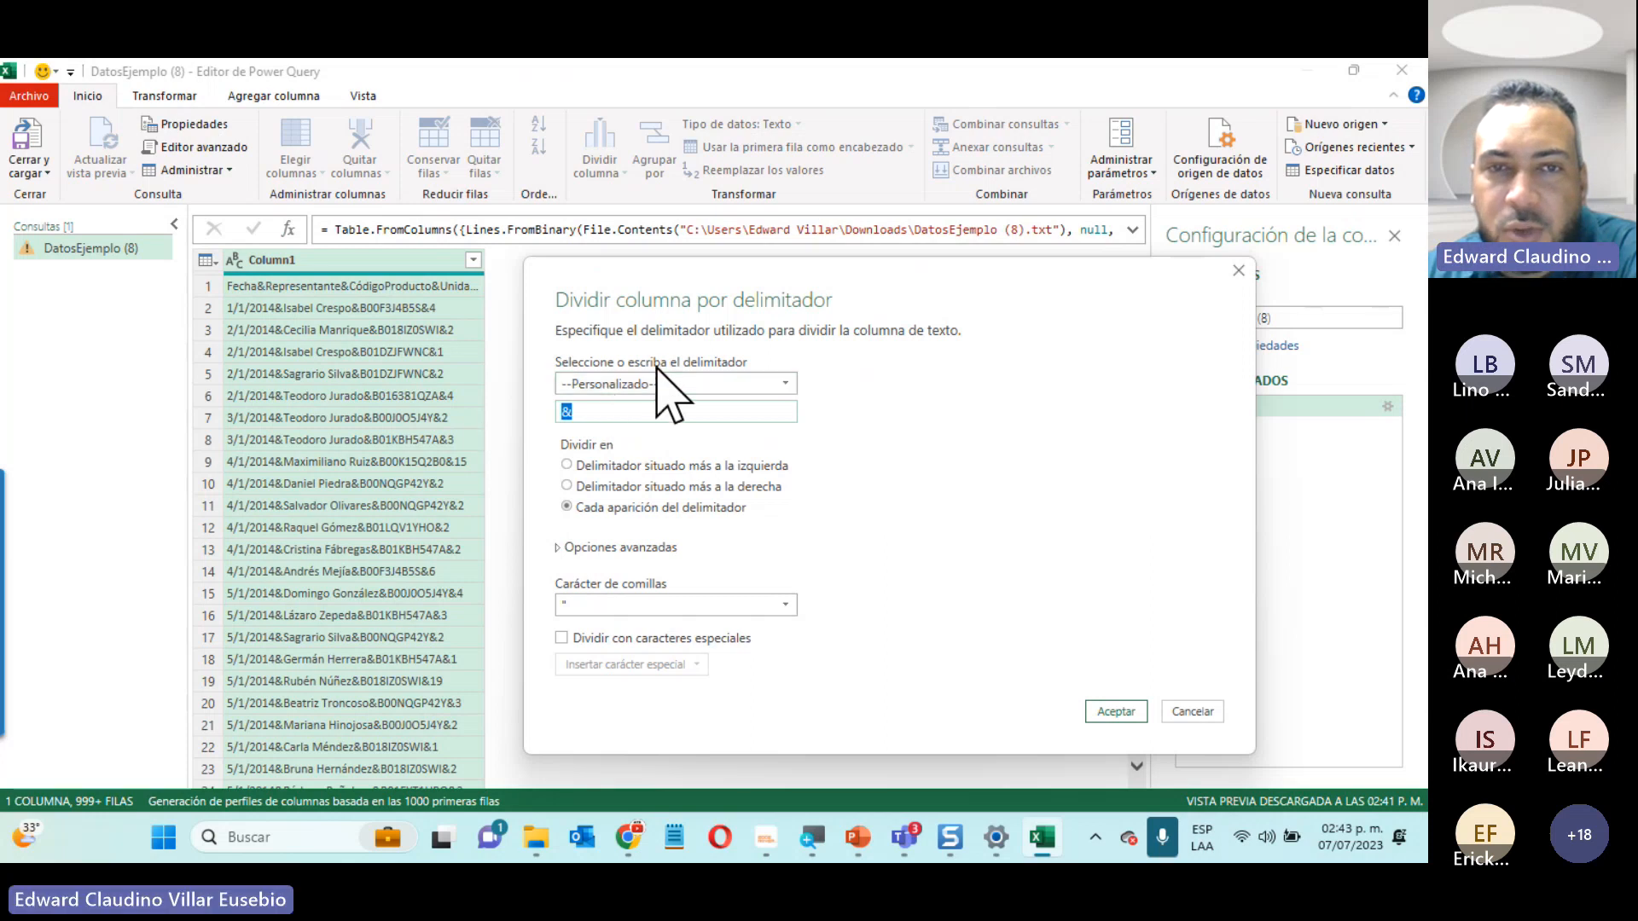
click(685, 385)
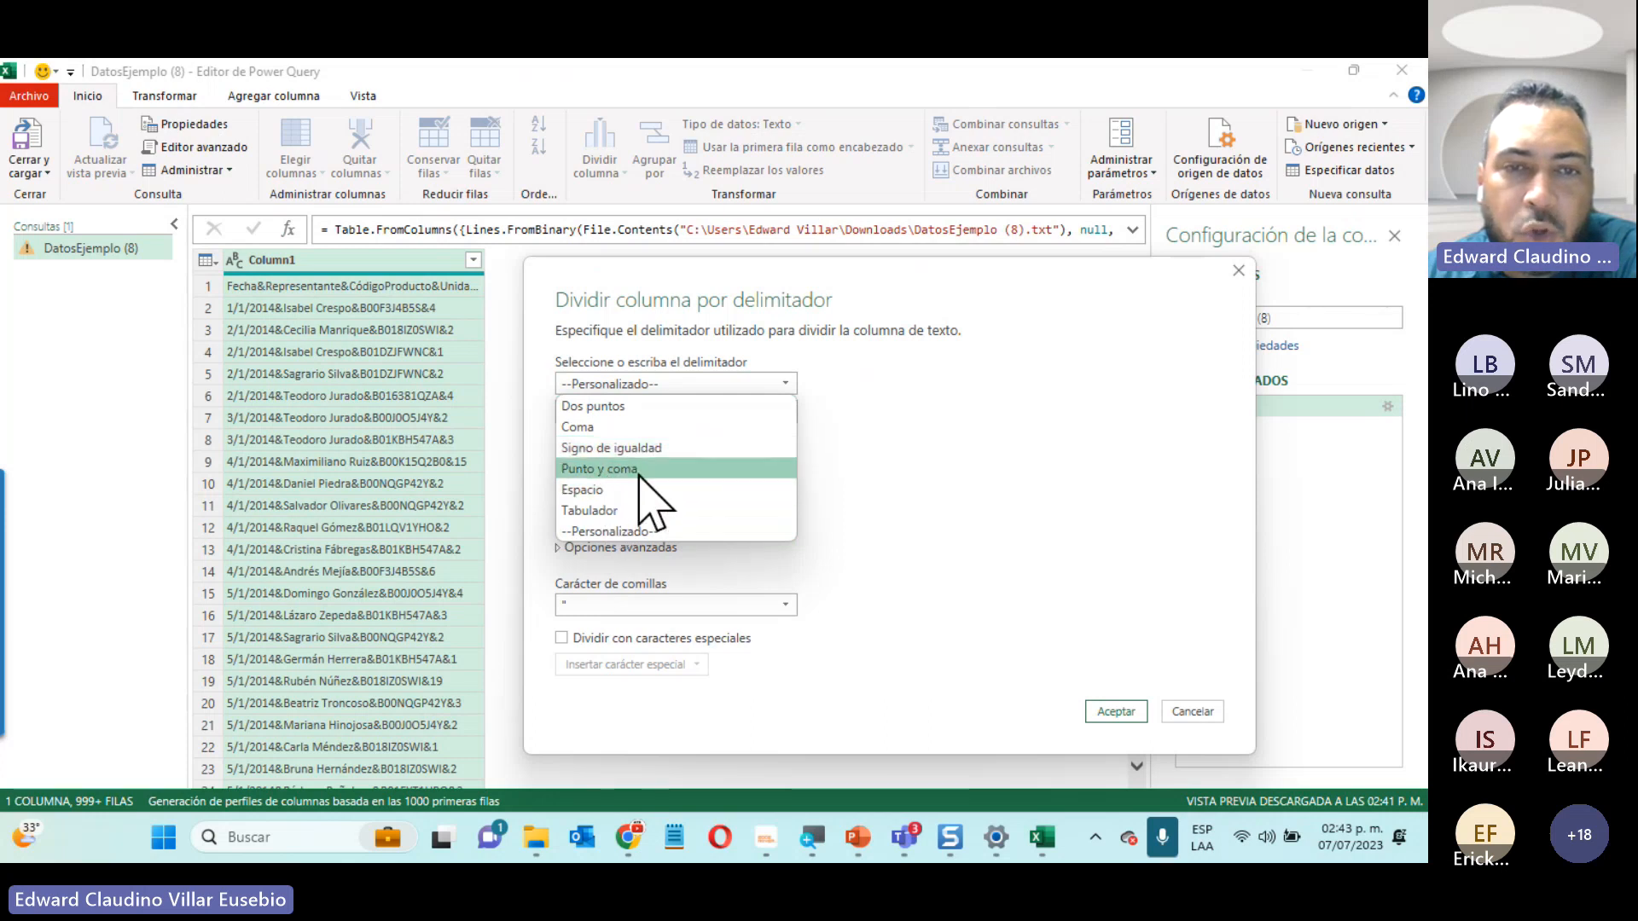
click(1098, 538)
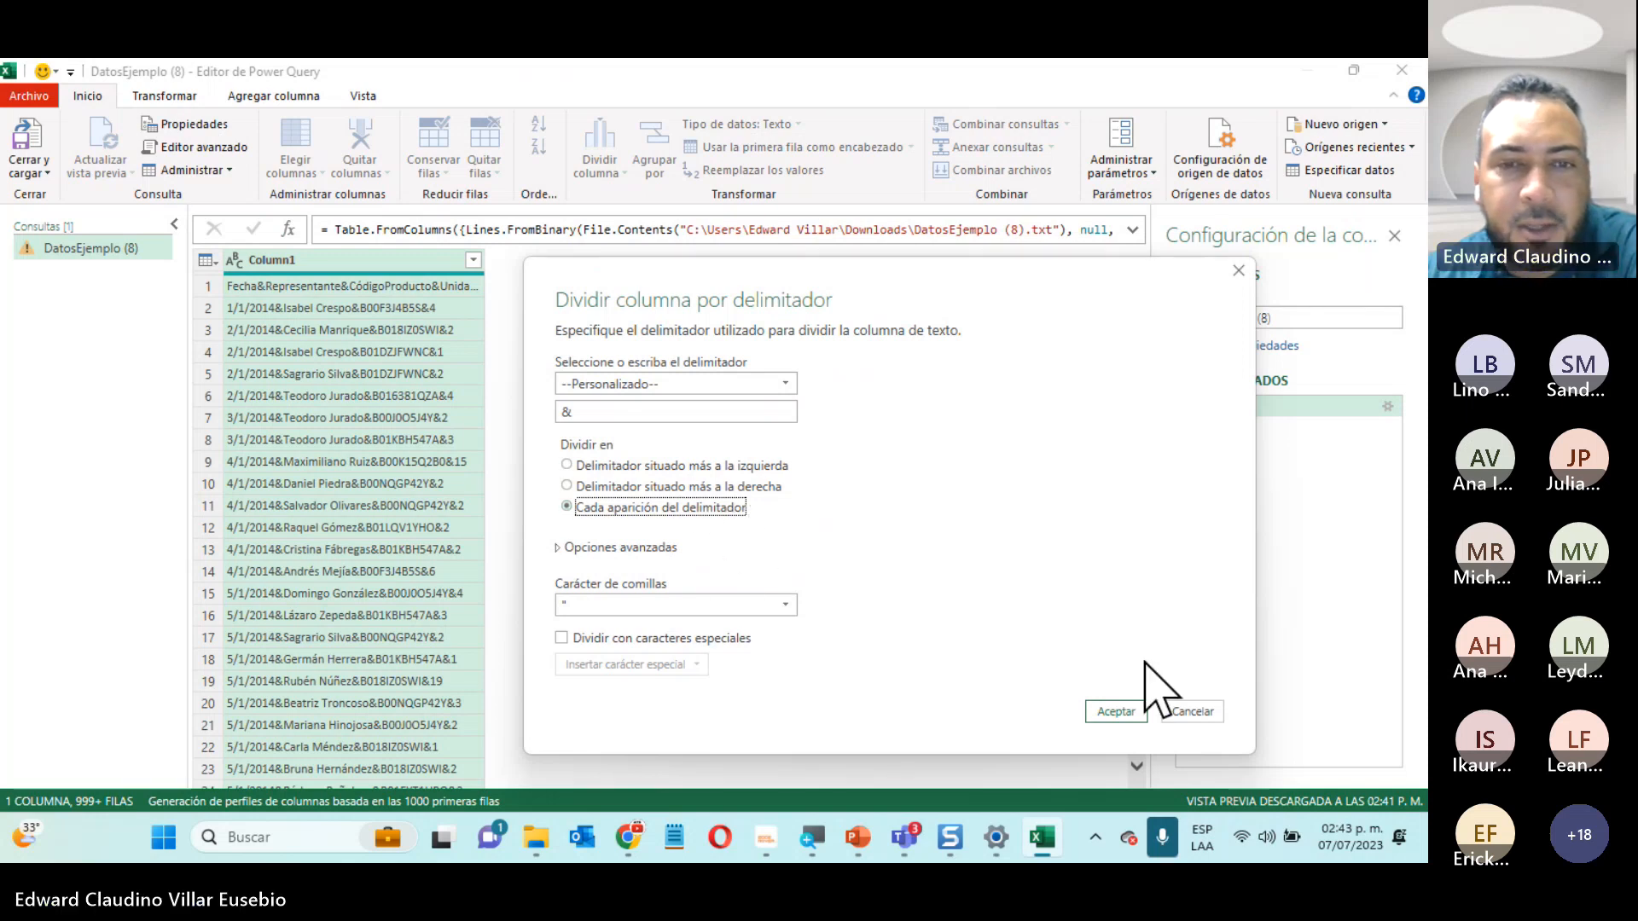
click(1132, 713)
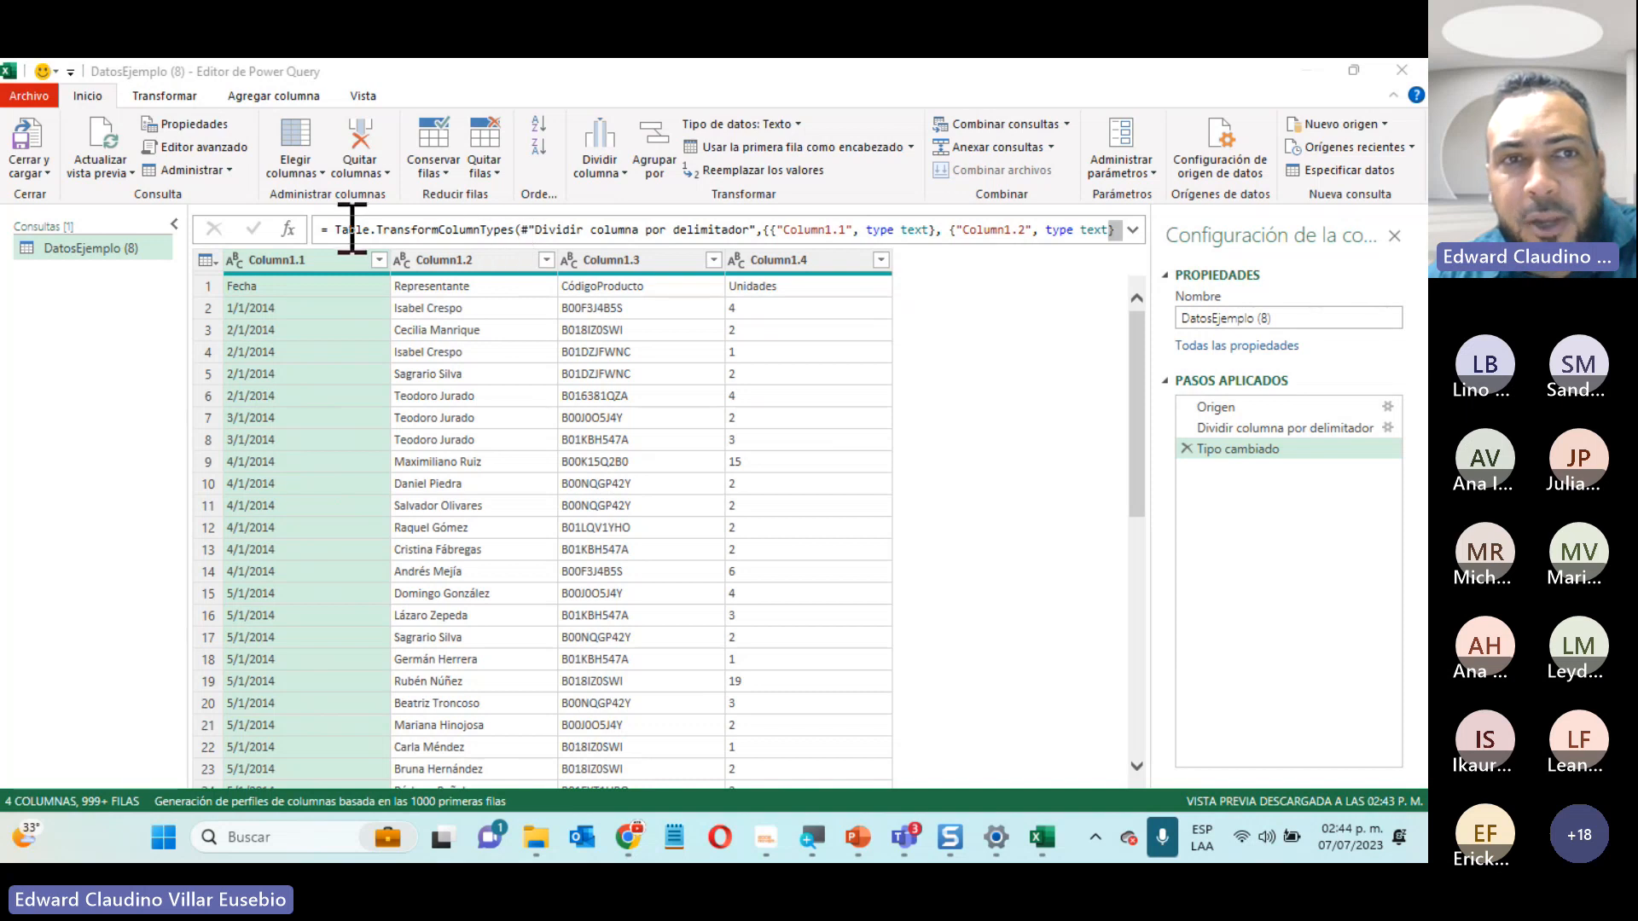
Examine the formula of the Tipo cambiado step and the available options for closing and loading the query
drag(334, 231, 1022, 255)
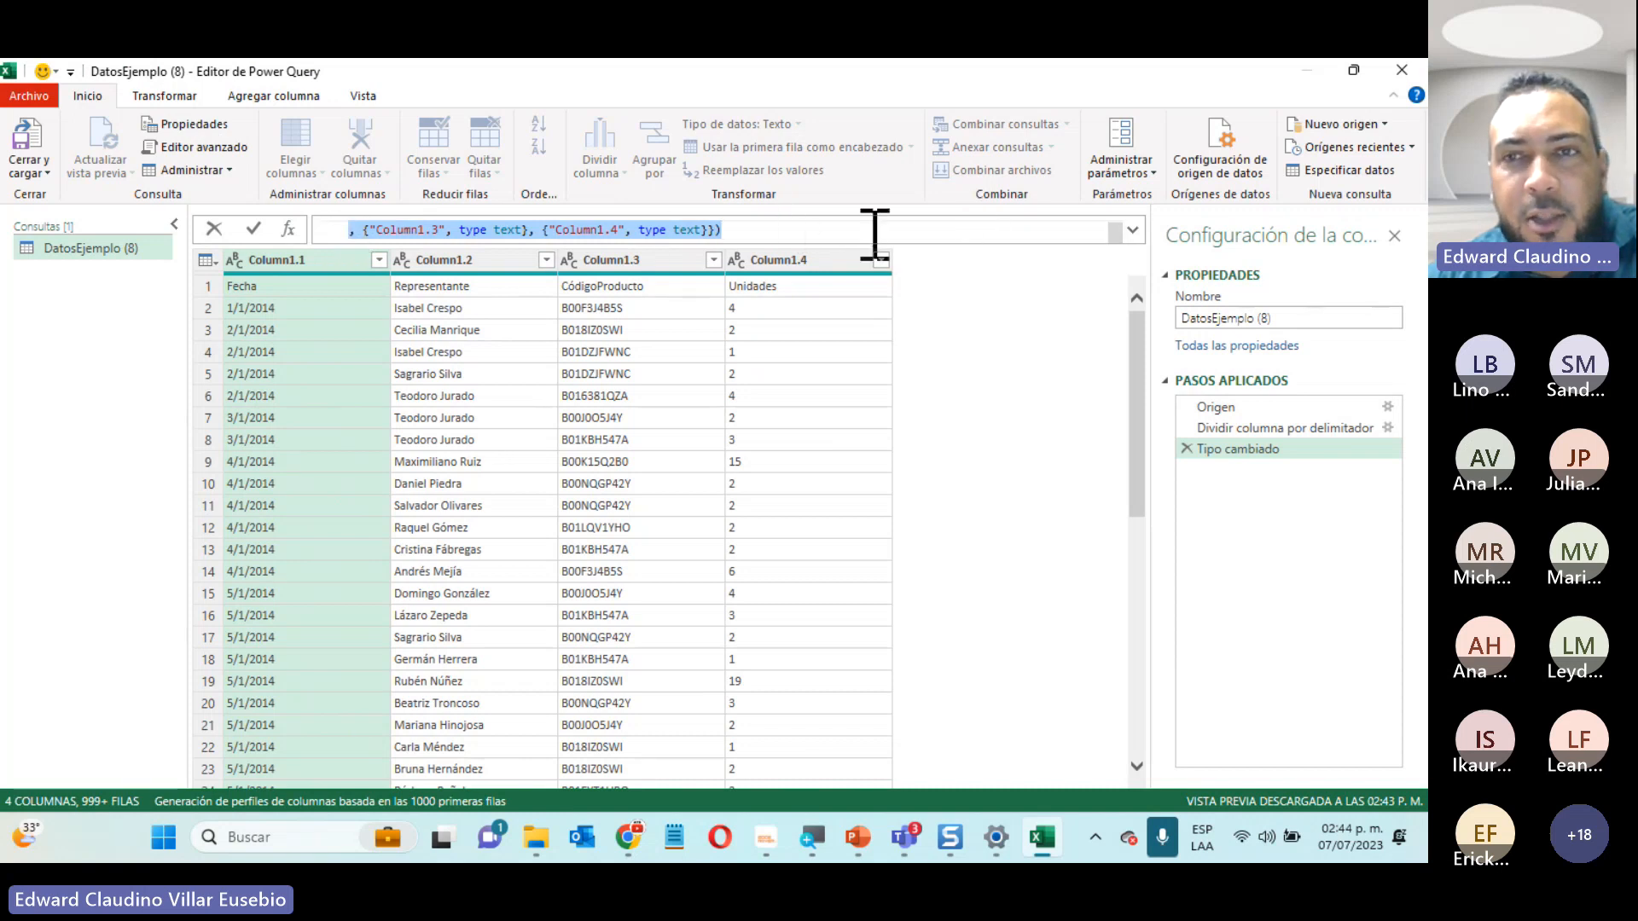
click(1058, 420)
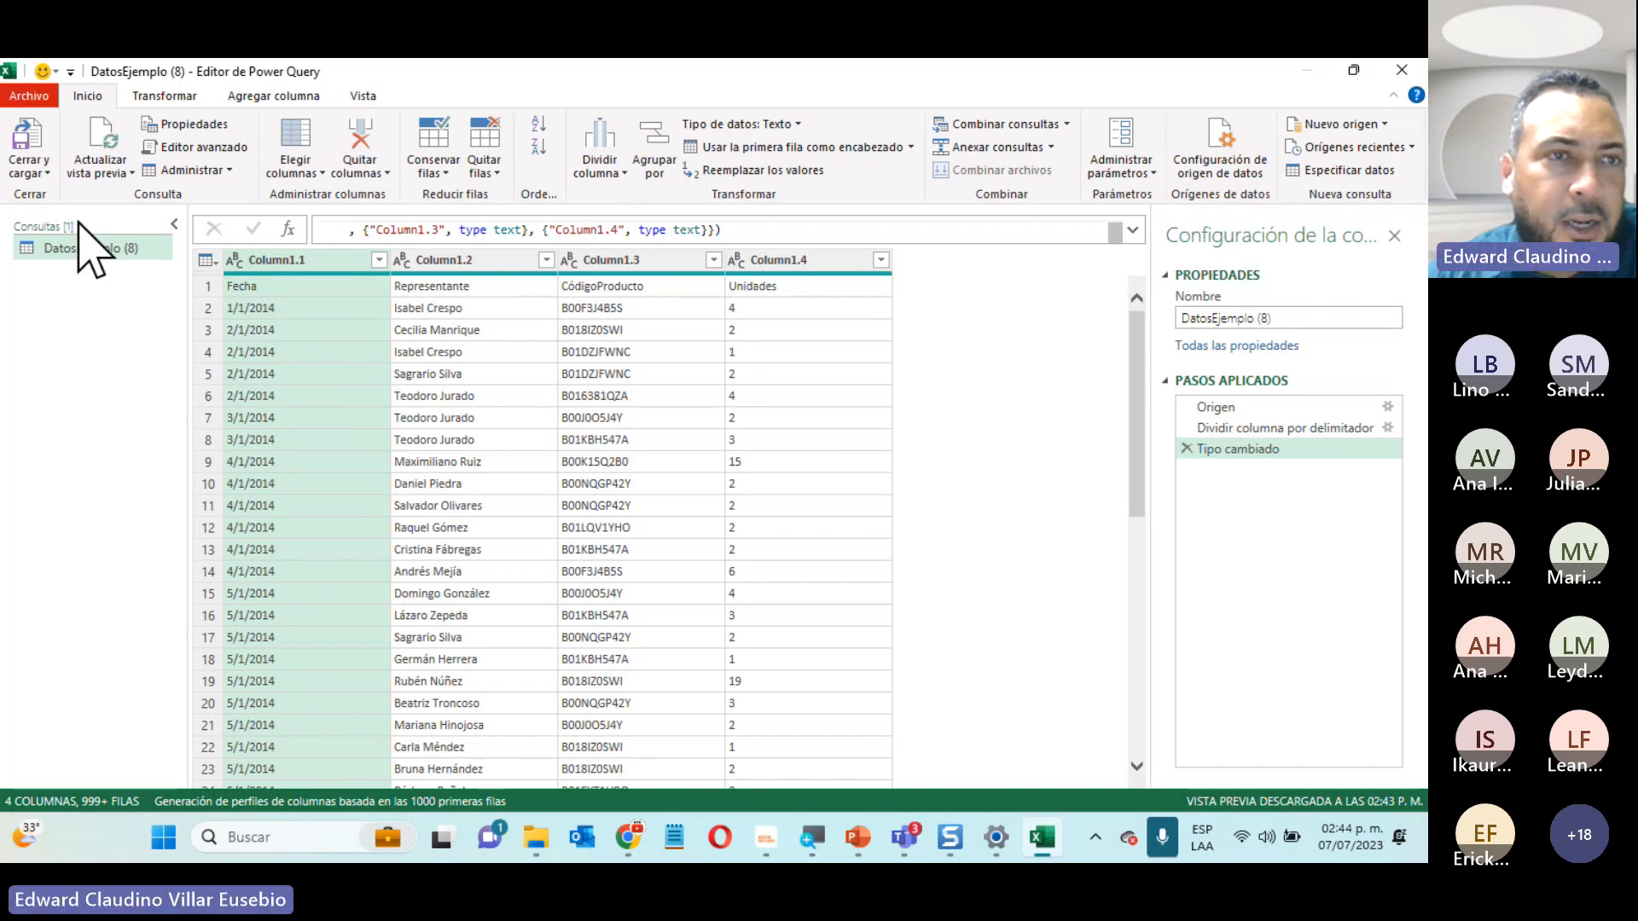
click(34, 171)
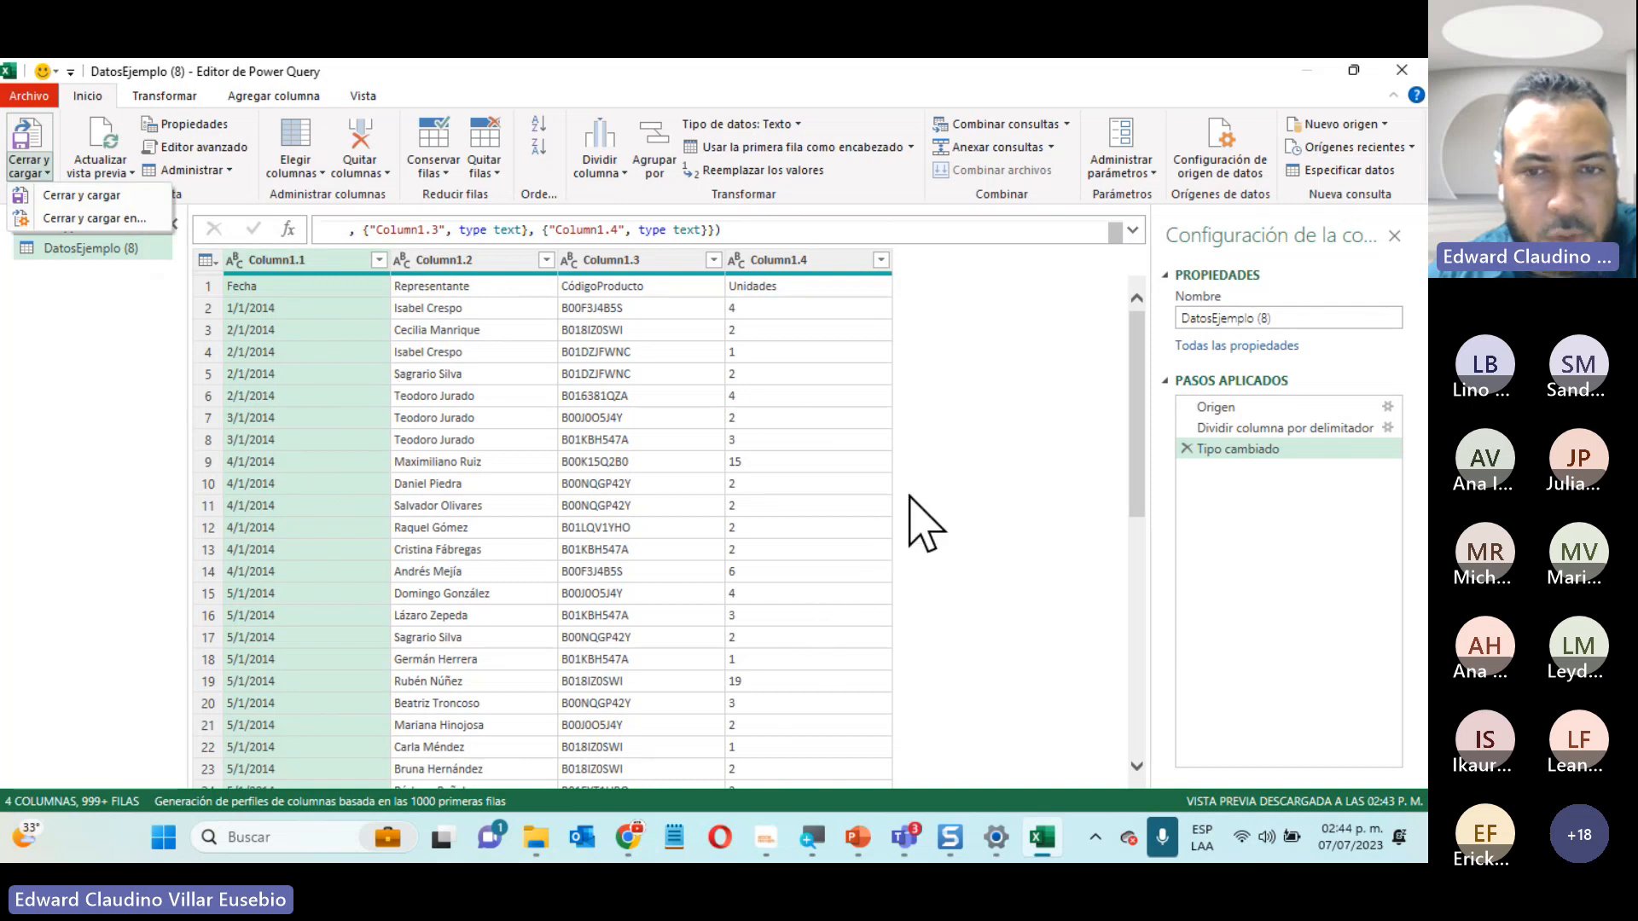
Switch to the Excel Avanzado meeting window in Microsoft Teams to view its participants
click(904, 837)
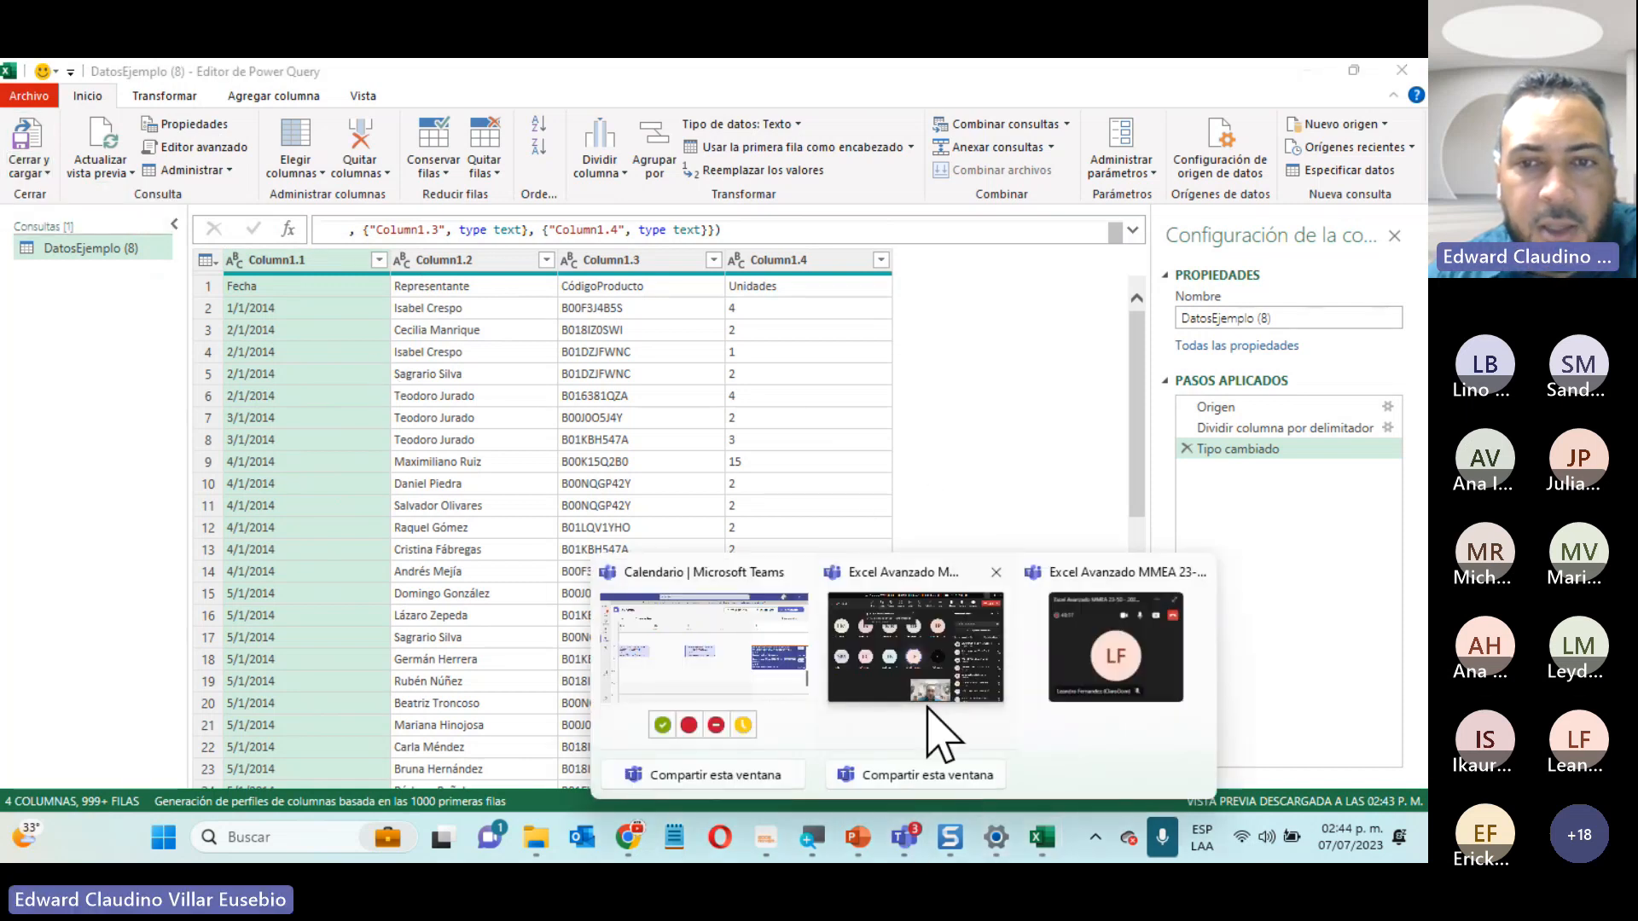
click(939, 687)
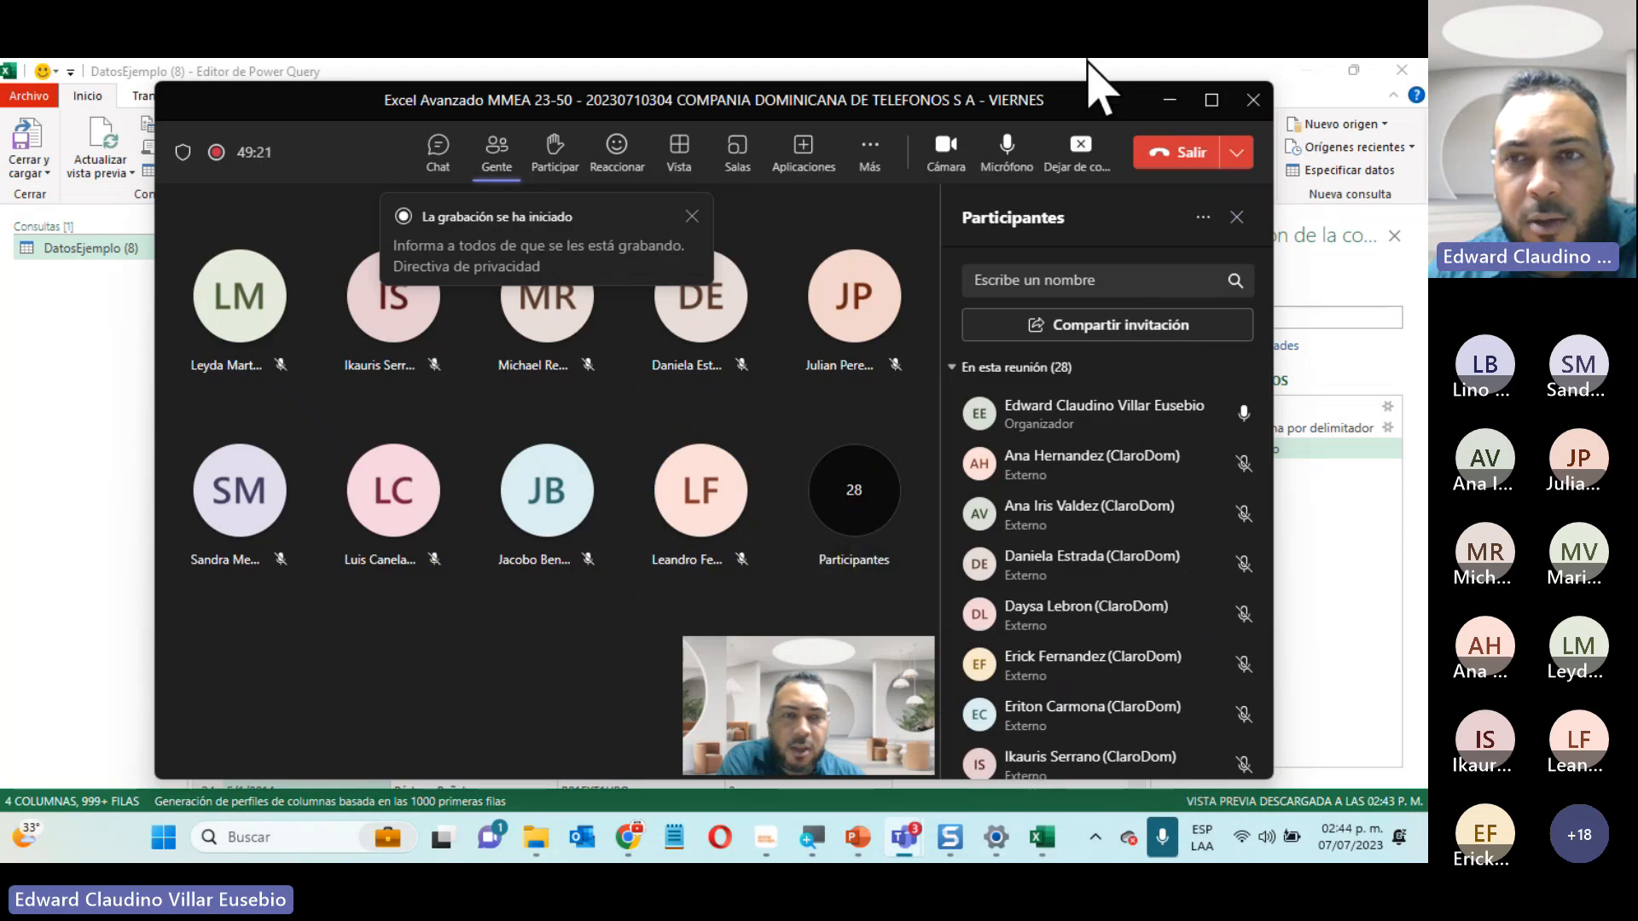
Dismiss the recording notice in the Teams meeting window and return to the Power Query Editor
click(1171, 103)
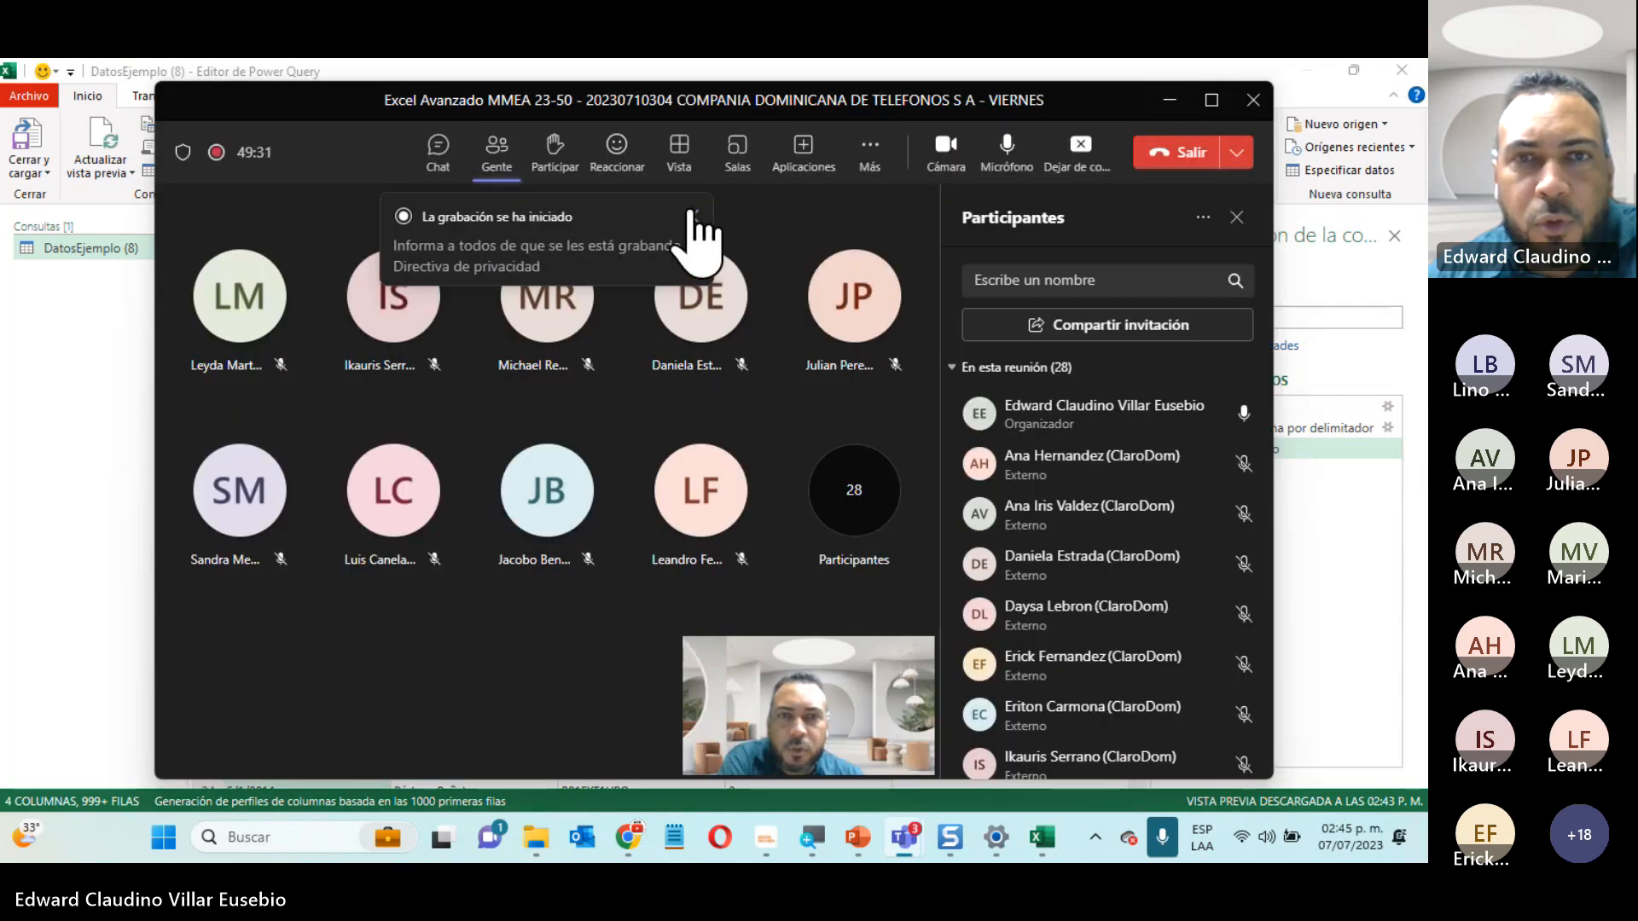
click(694, 216)
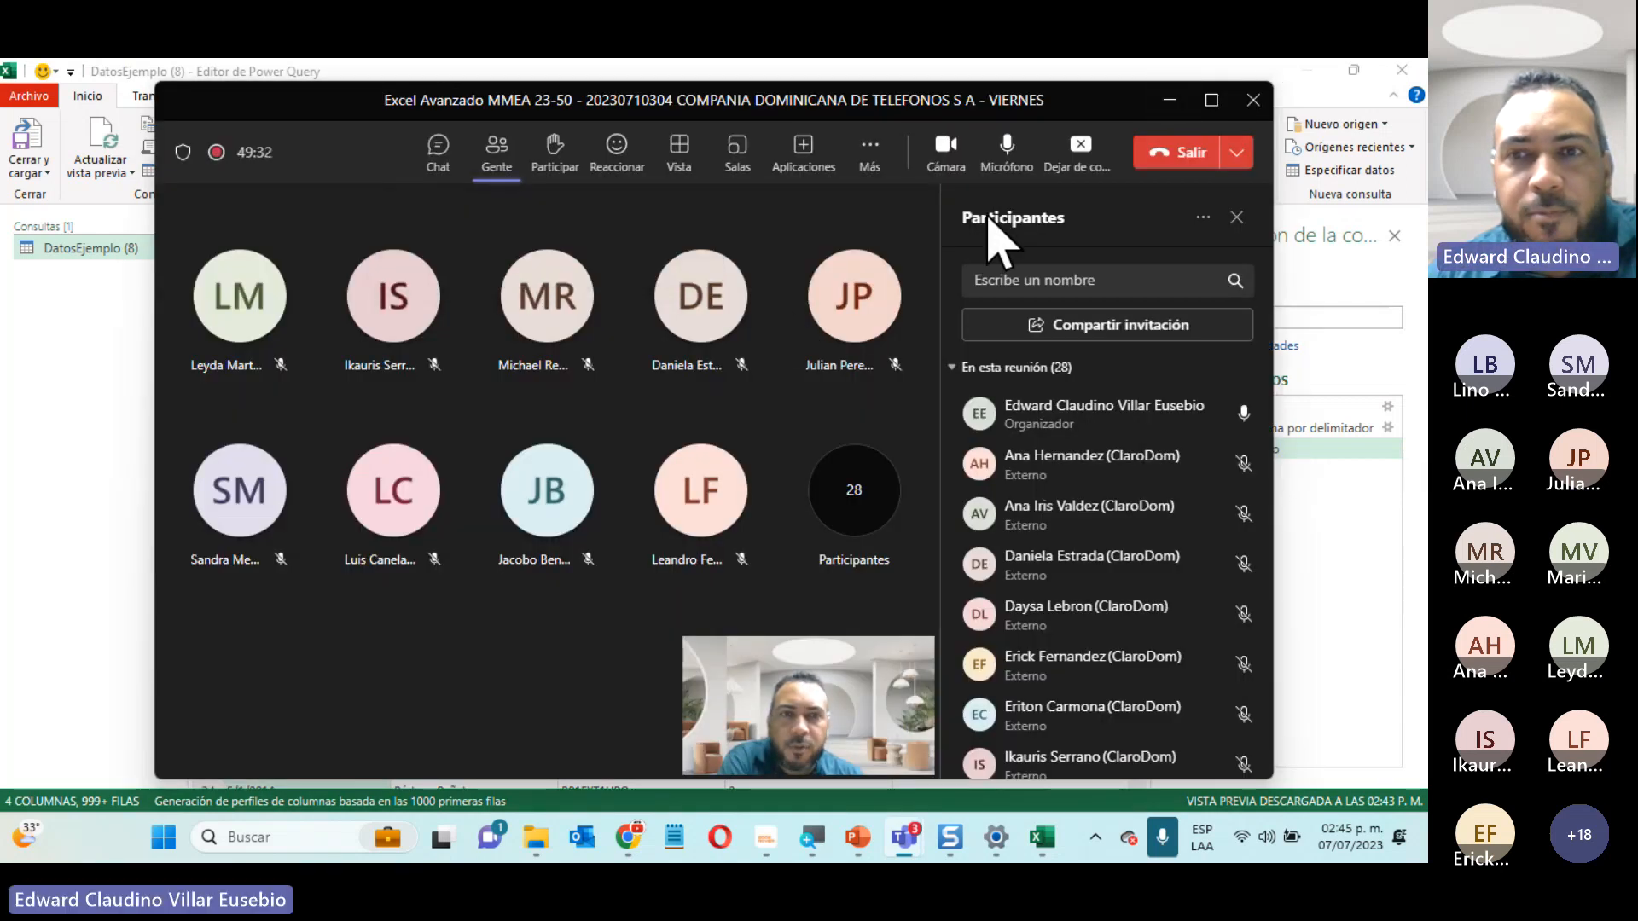
click(1174, 97)
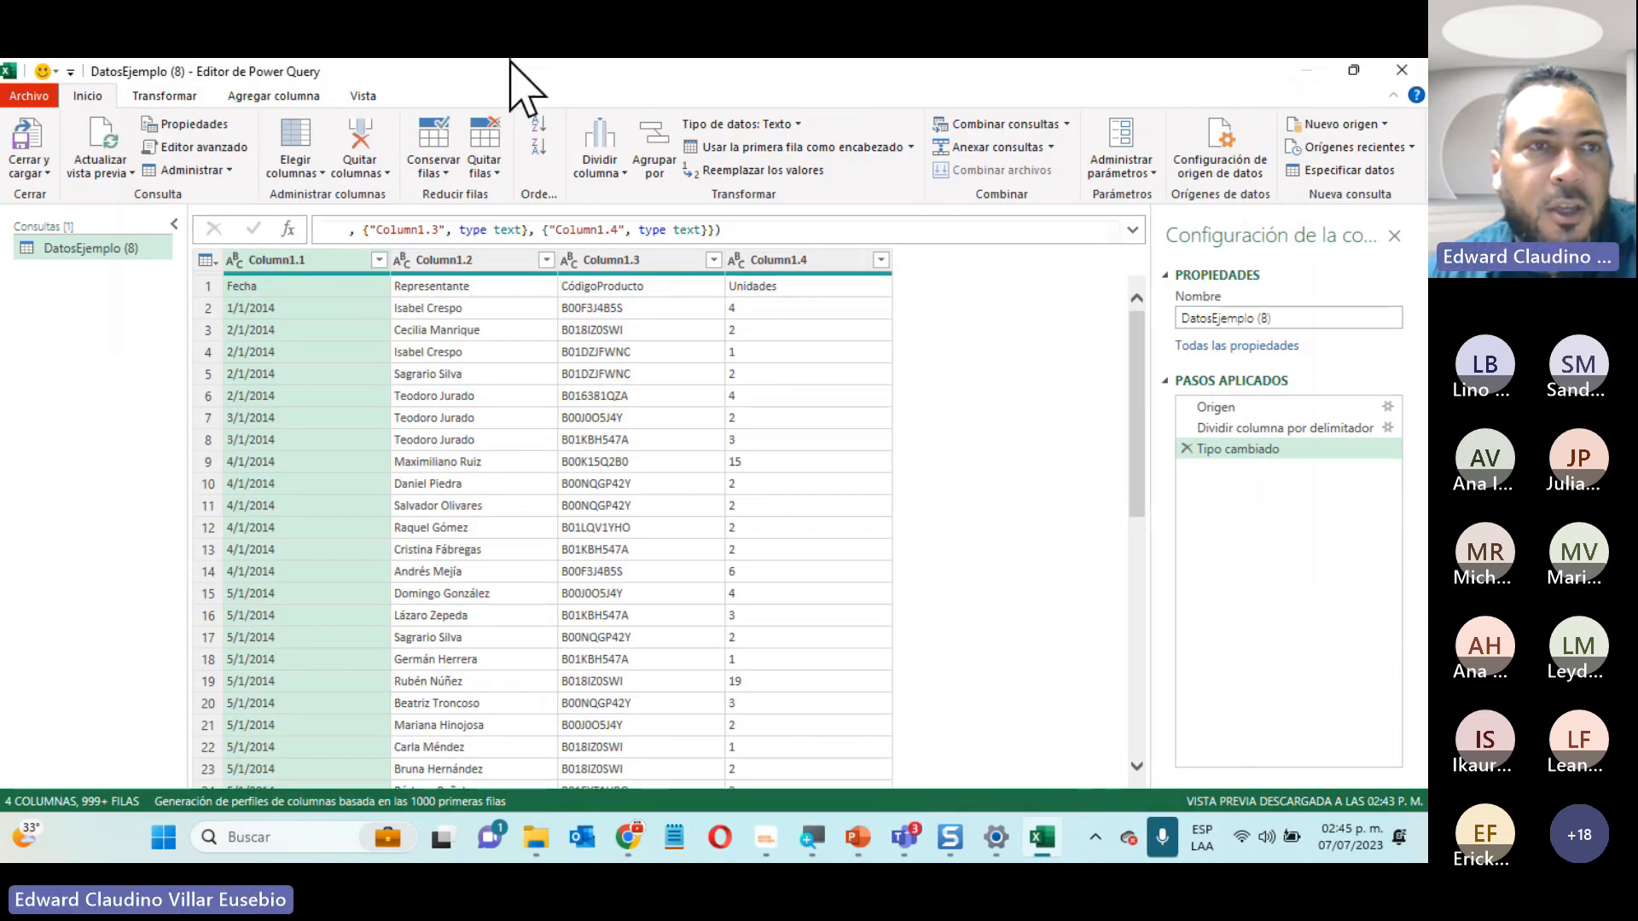
Close and load the query as a table on a new worksheet, and turn off the table's header row
click(28, 172)
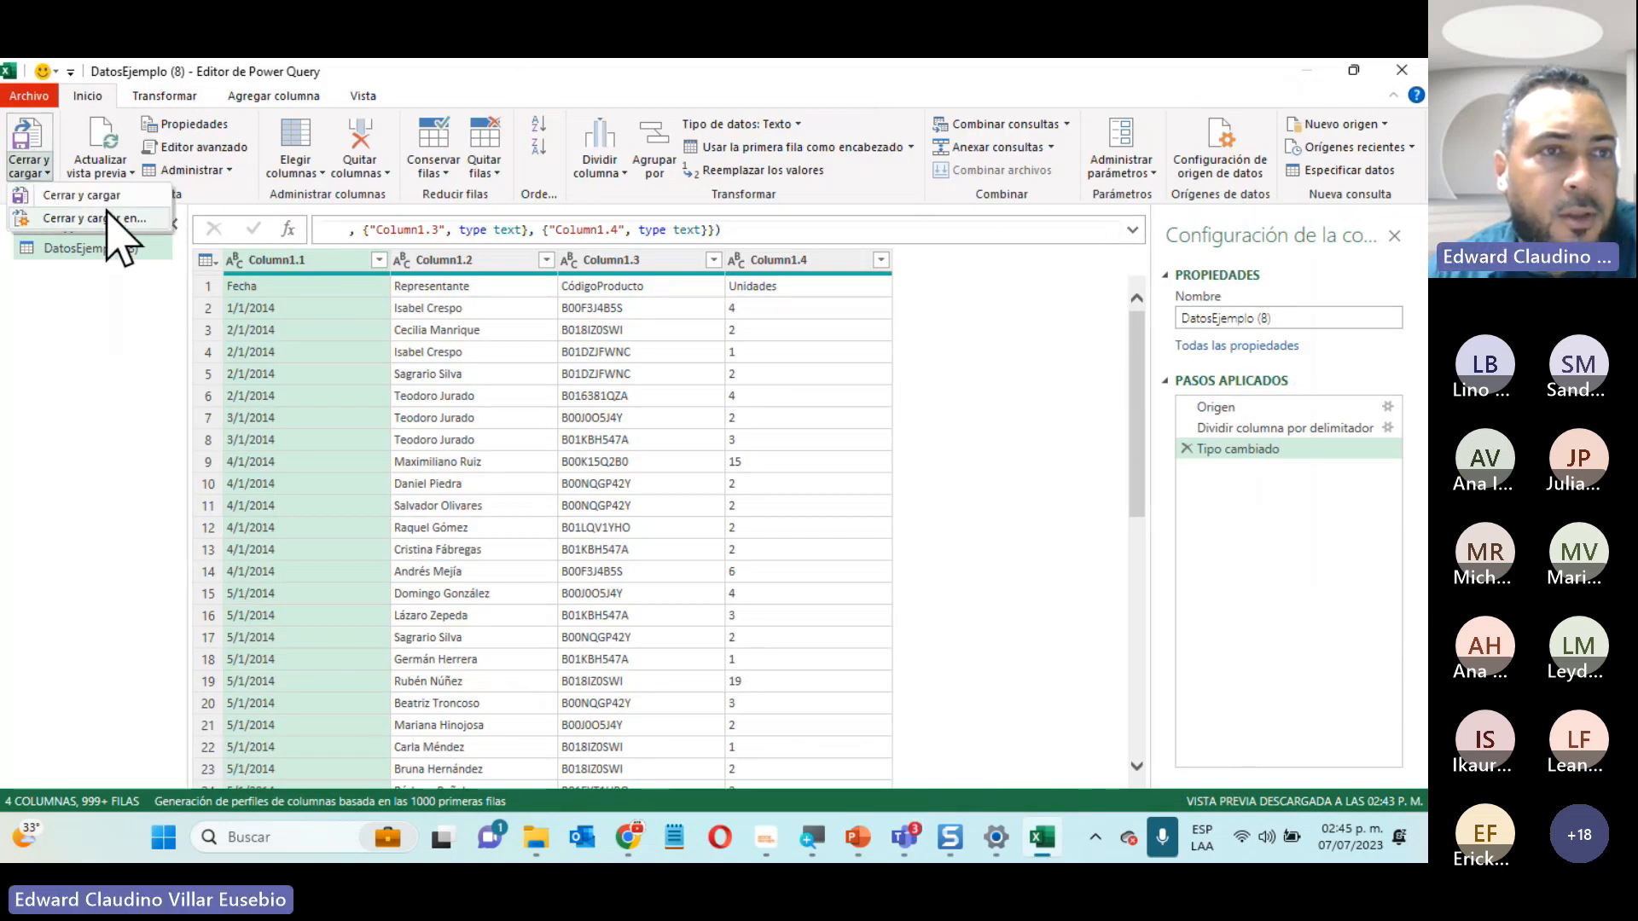
click(66, 217)
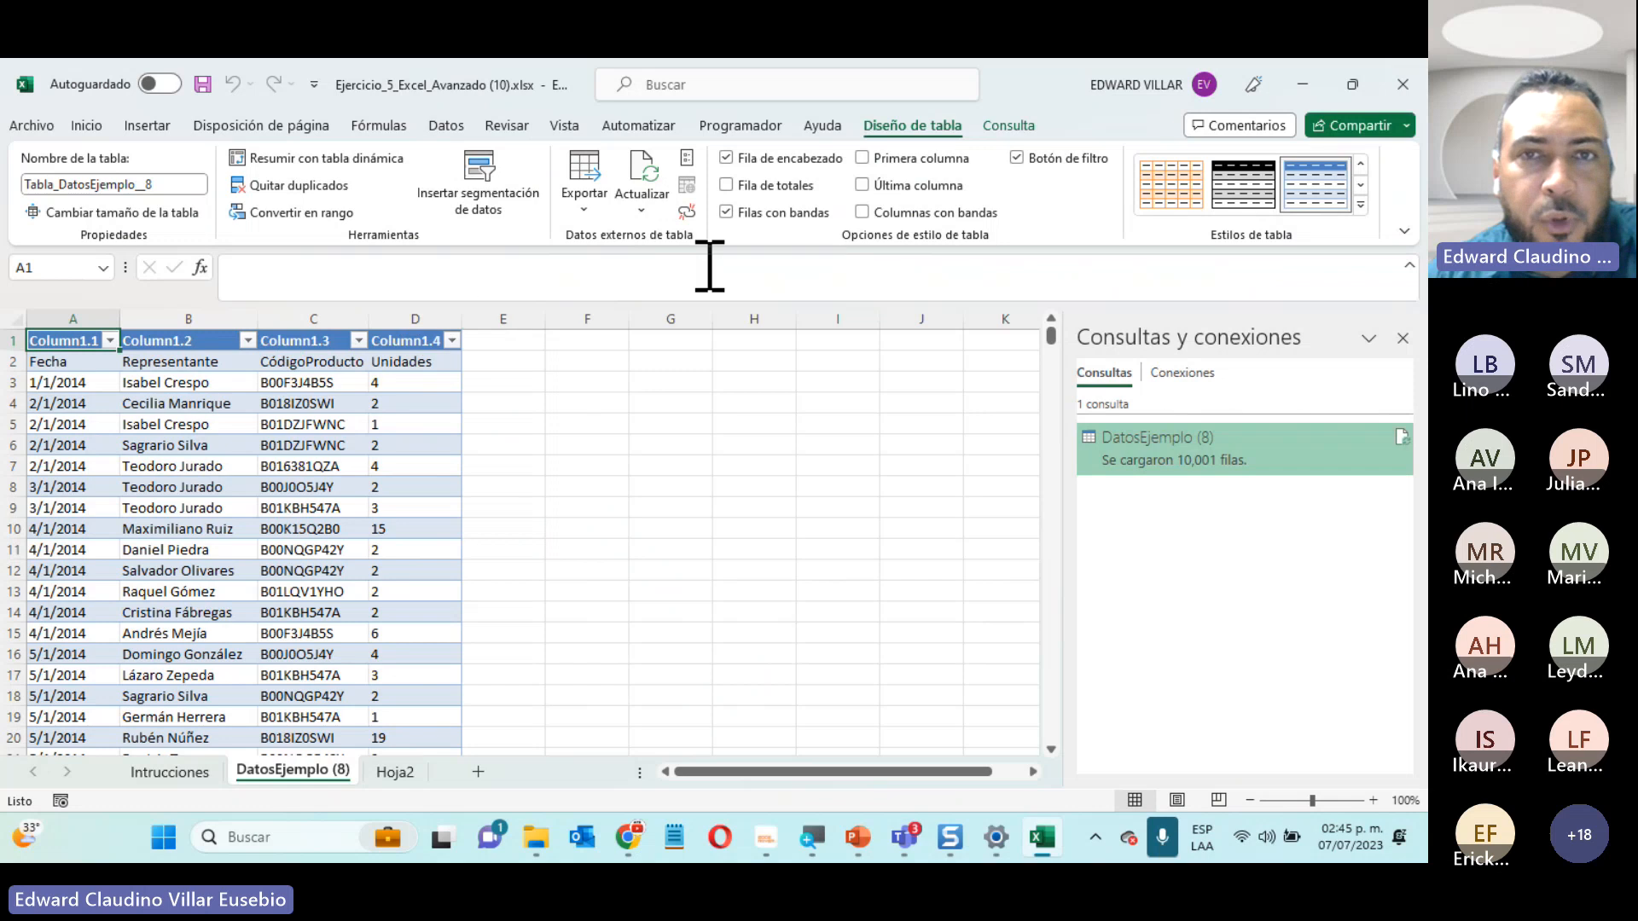
click(727, 158)
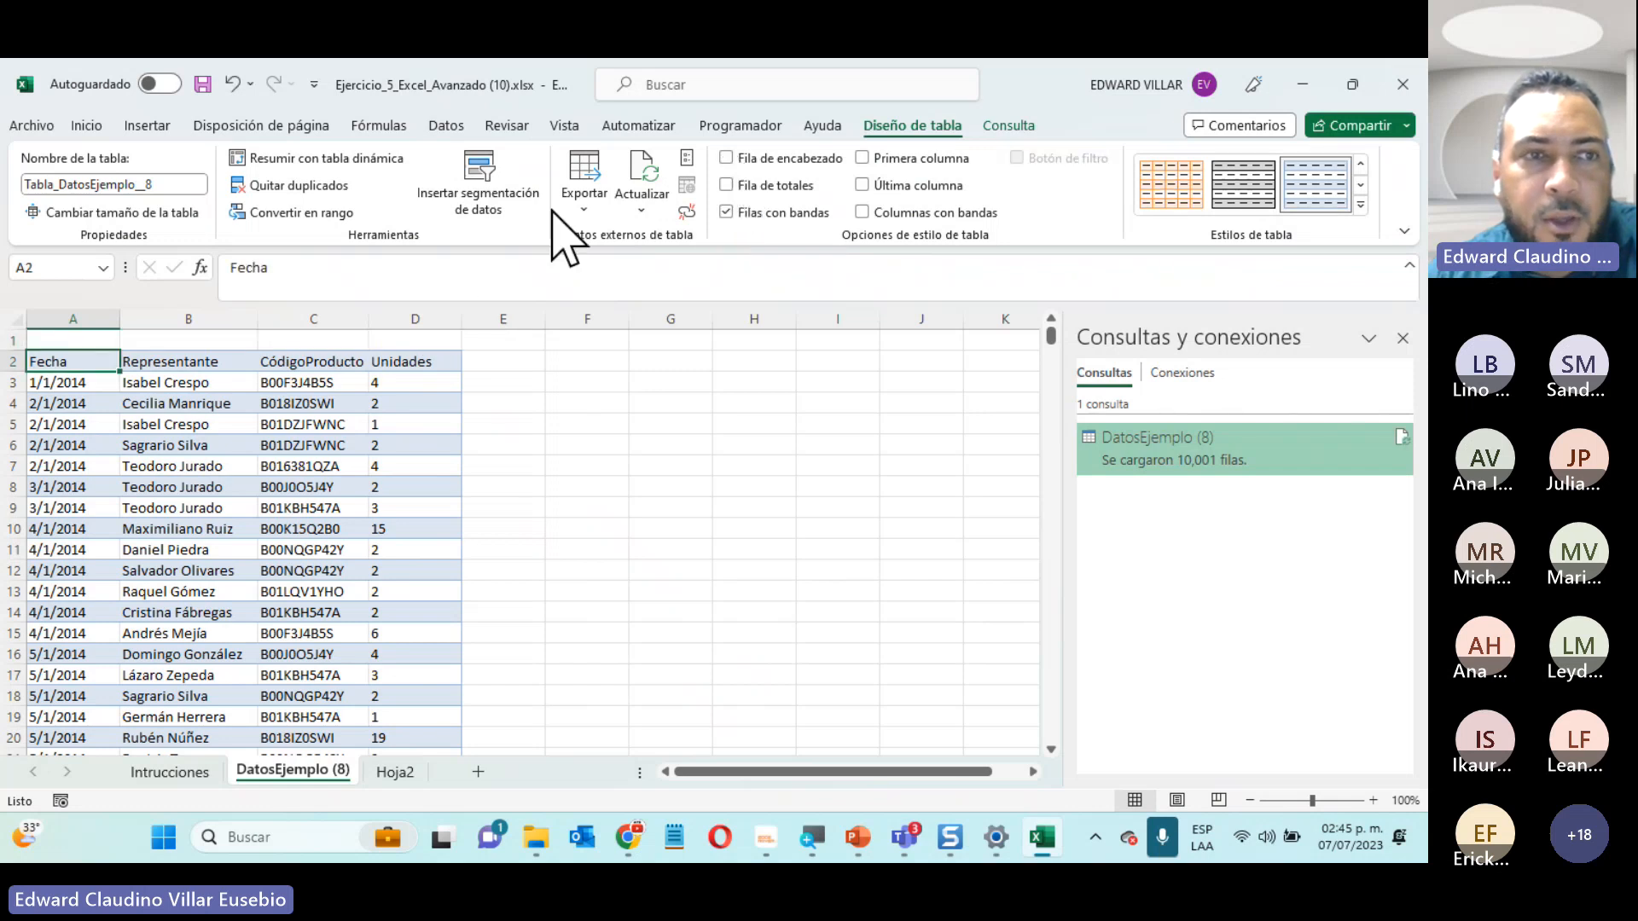
Review the heading cells and rows of the loaded table and the preview details of the DatosEjemplo (8) query
scroll(444, 461, down, 2)
scroll(438, 485, up, 2)
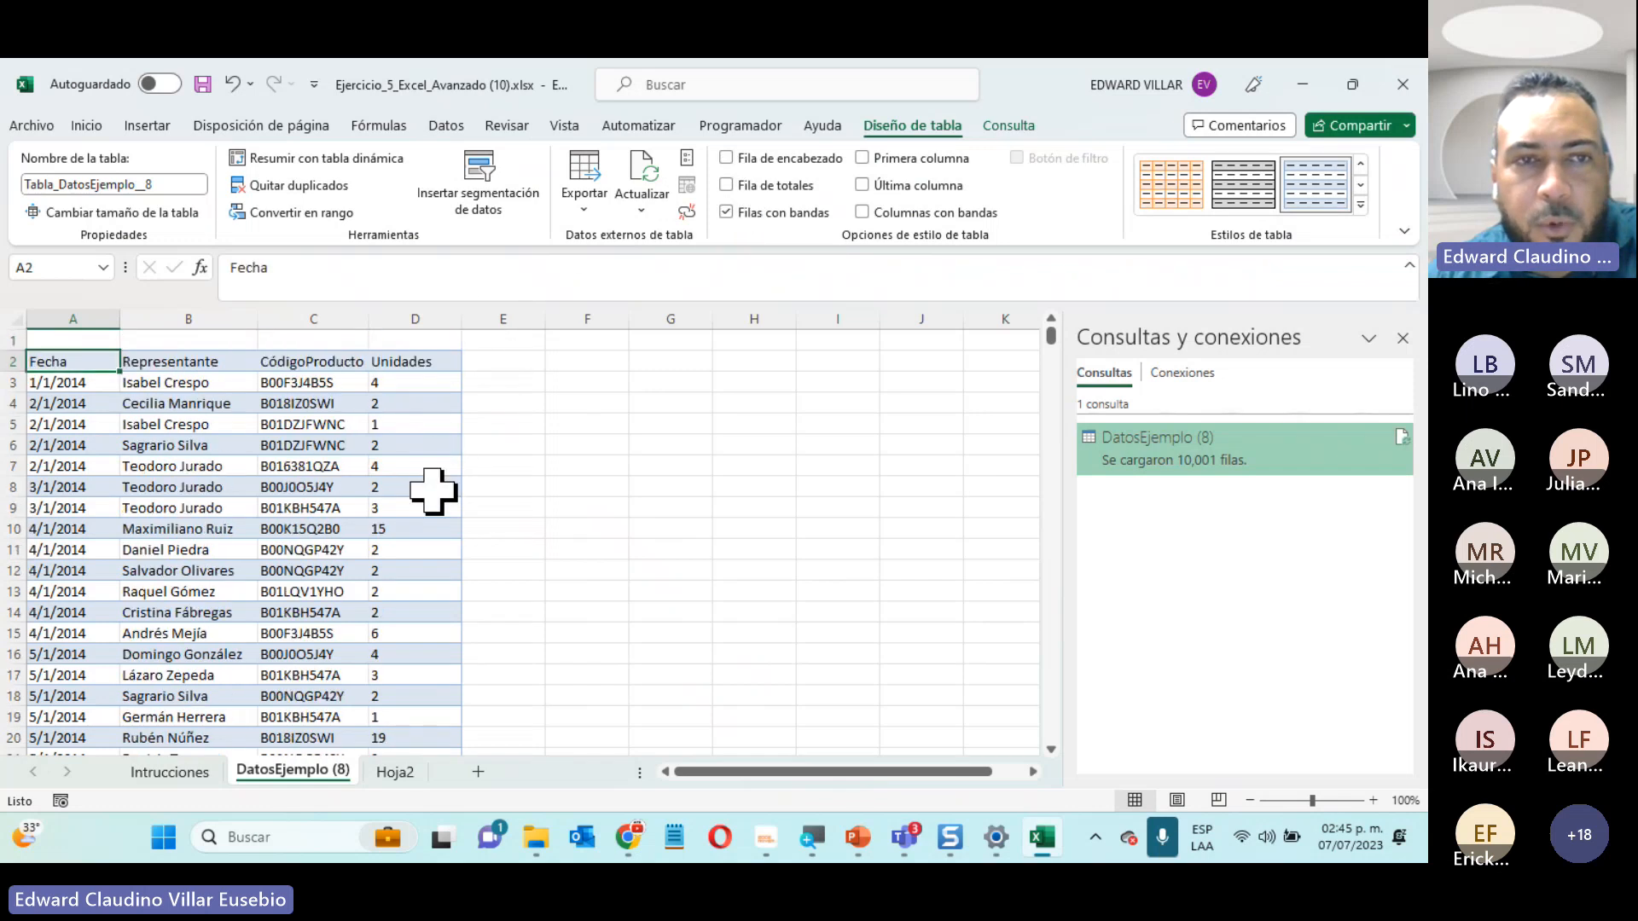
drag(81, 356, 432, 347)
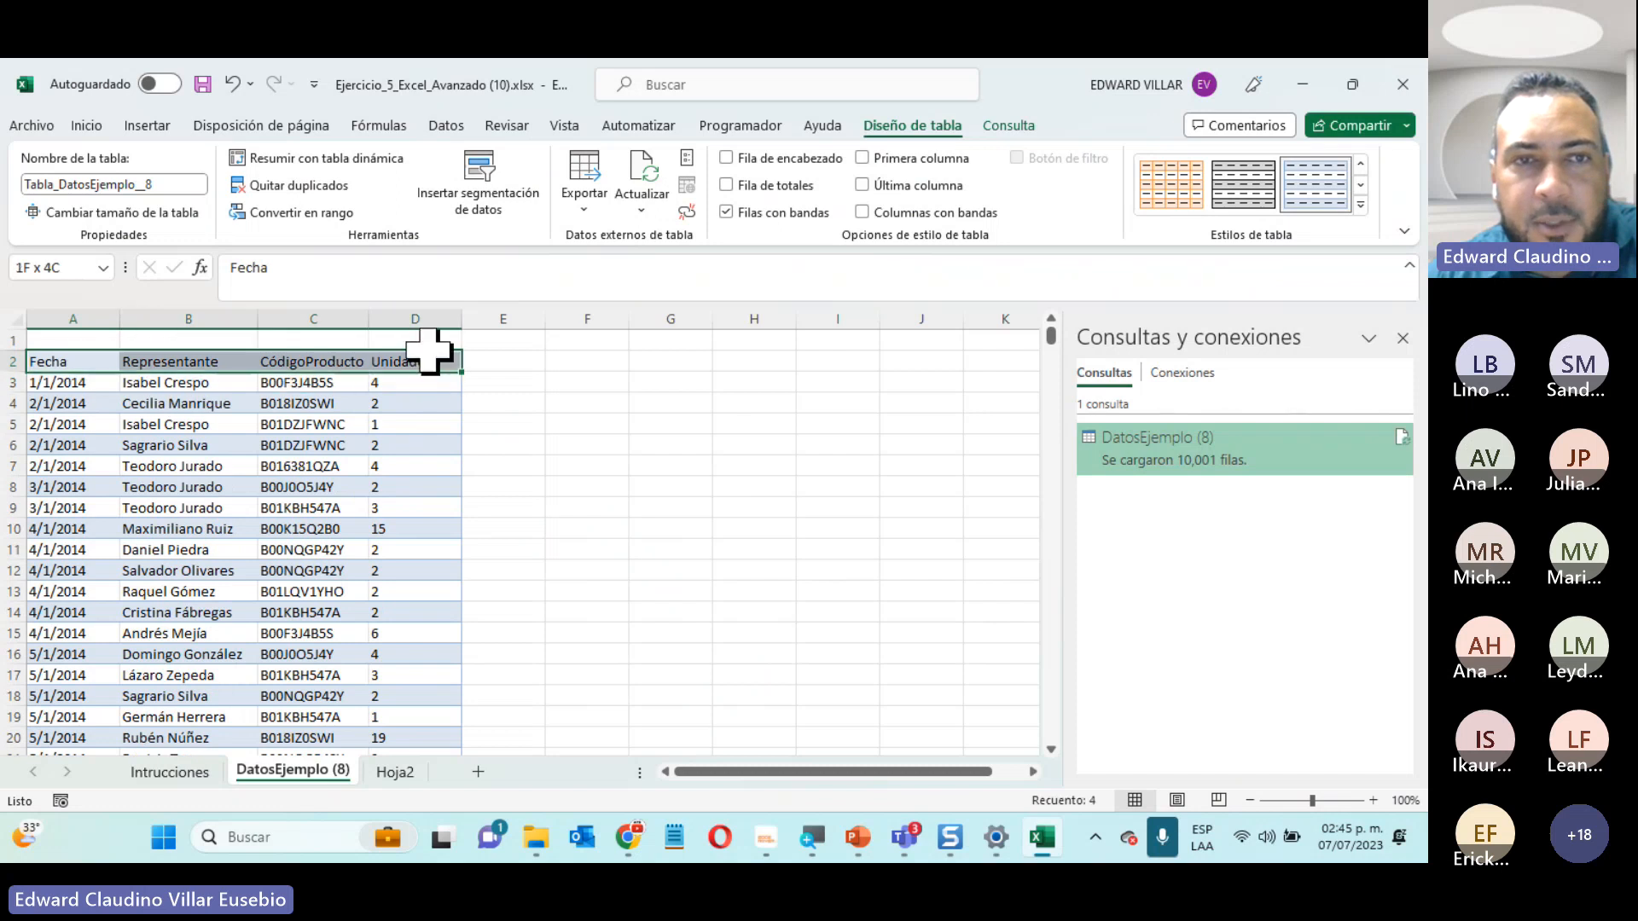
click(594, 515)
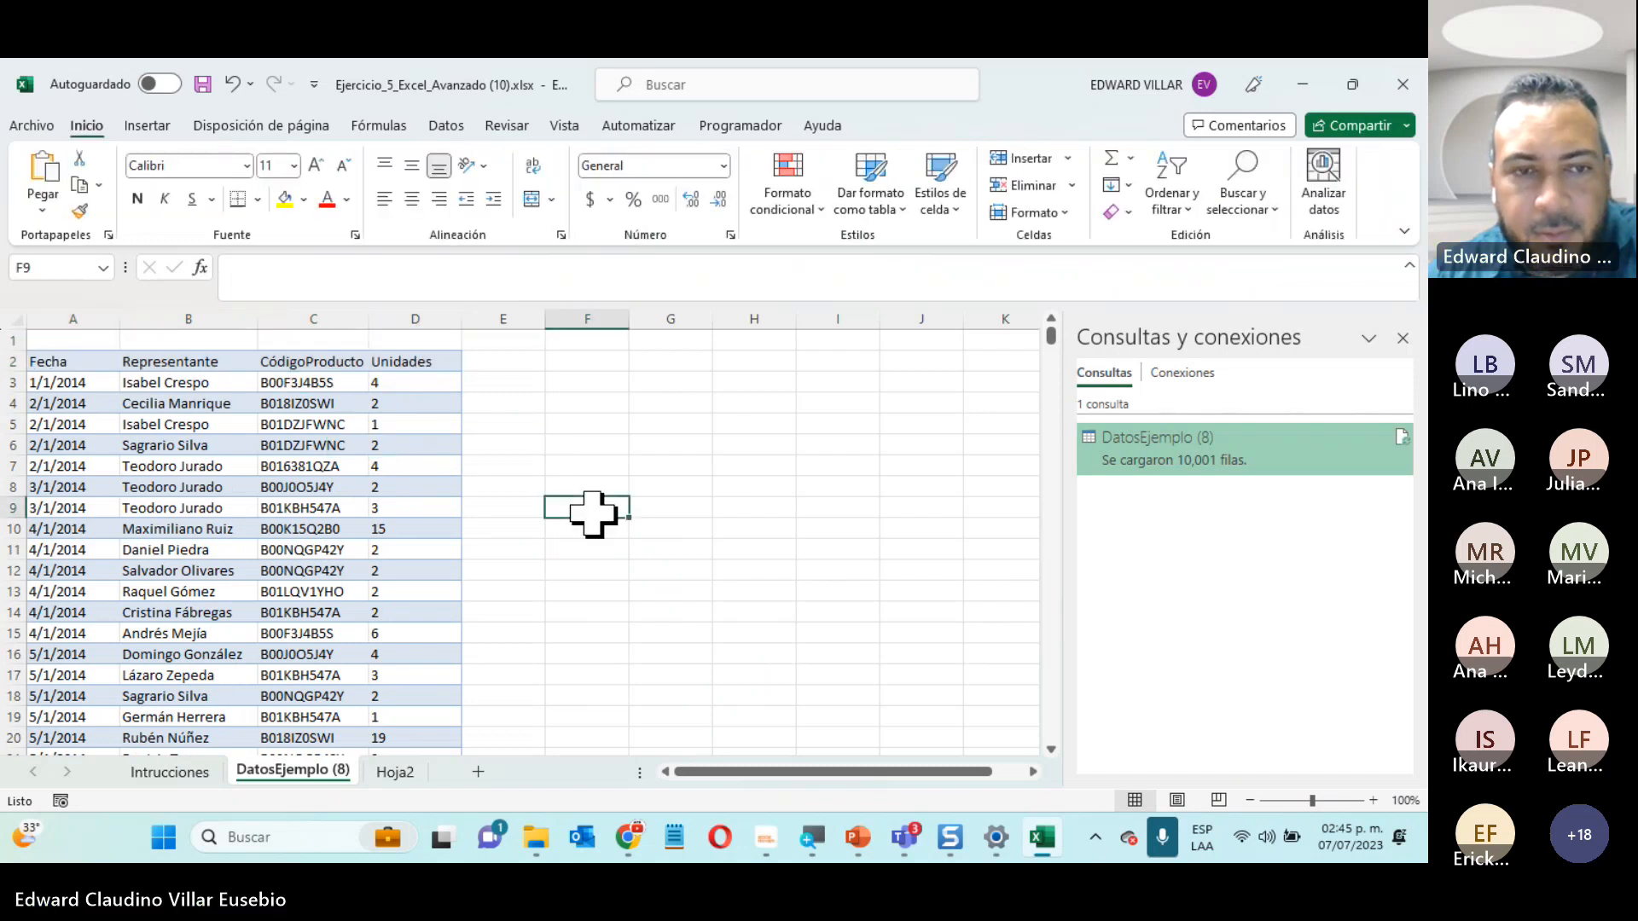
scroll(662, 640, down, 2)
scroll(704, 680, up, 2)
scroll(705, 681, down, 8)
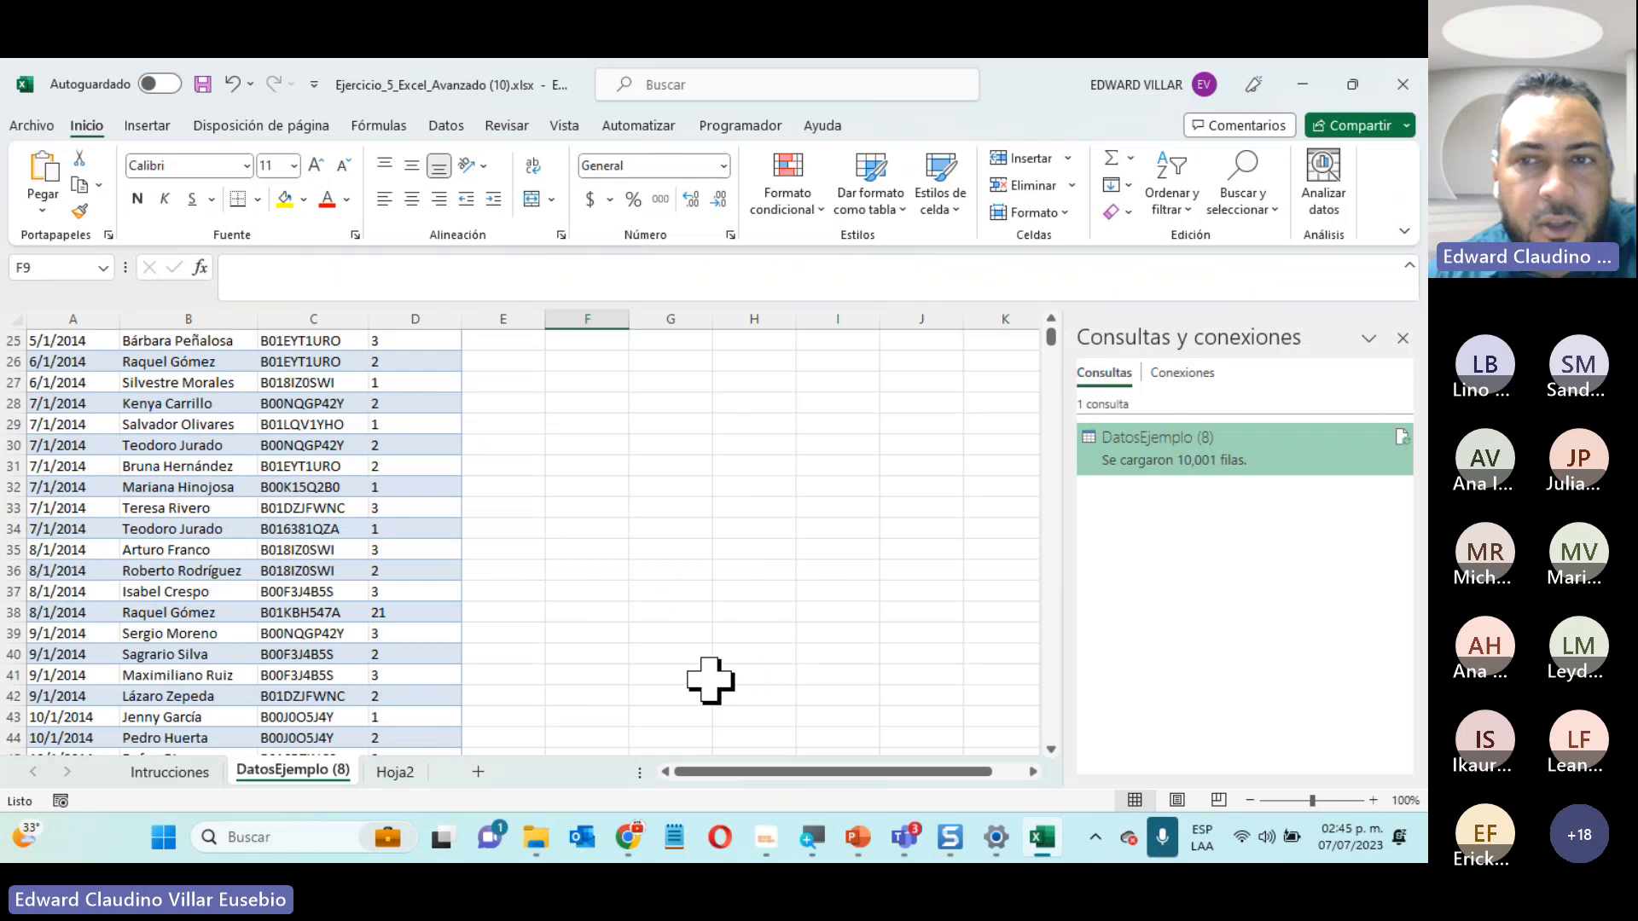
scroll(710, 679, down, 2)
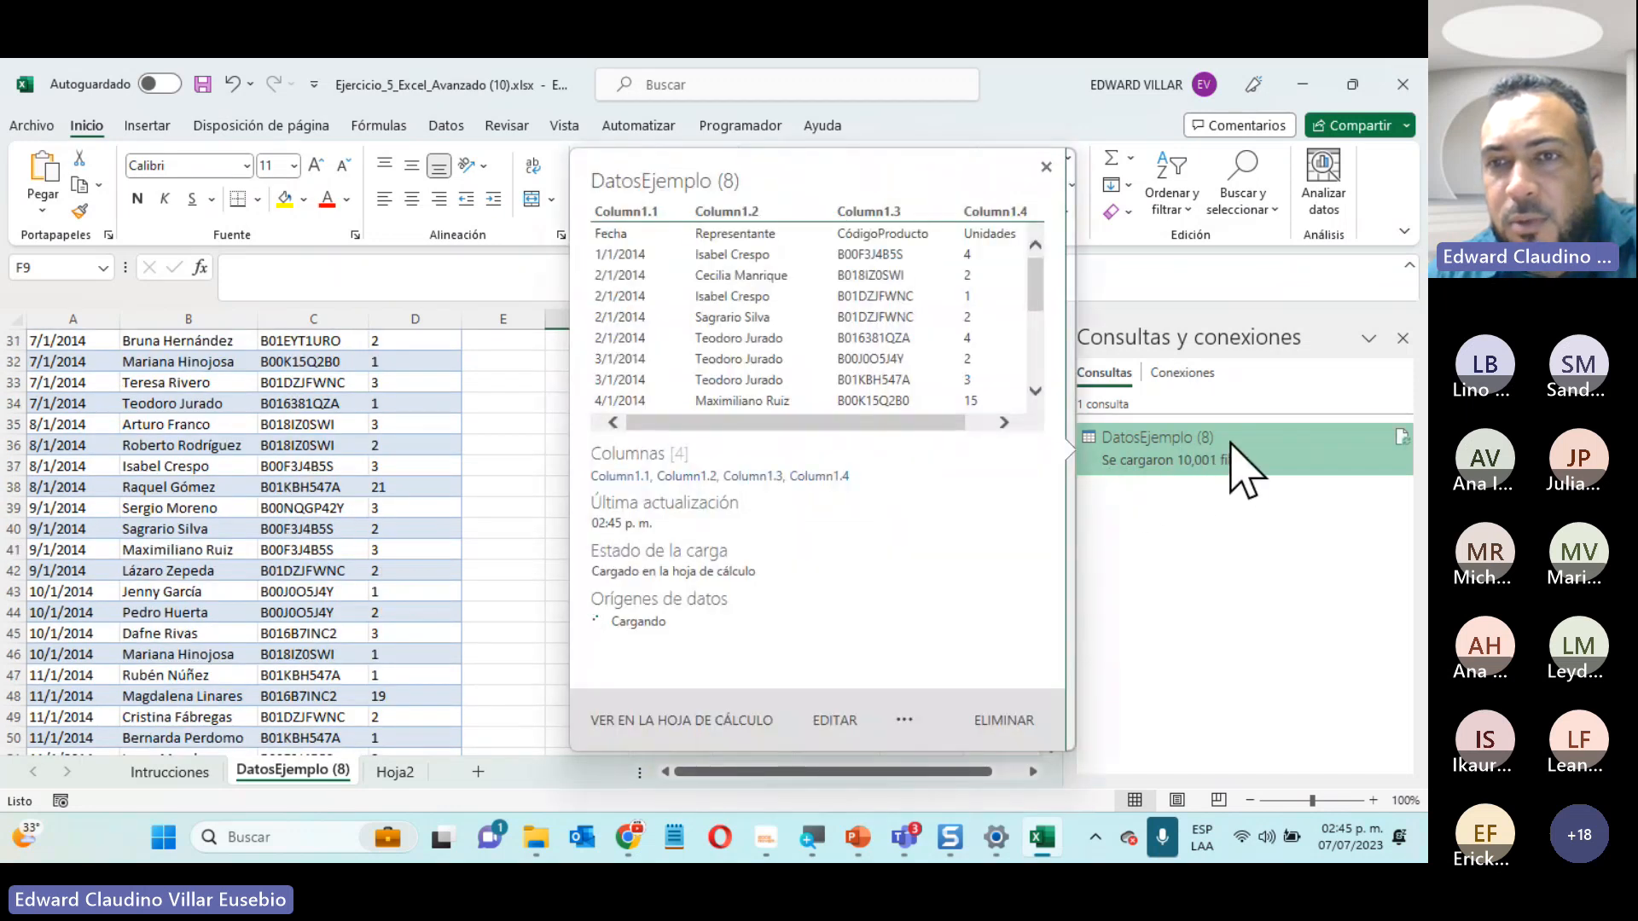
mouse_move(1152, 441)
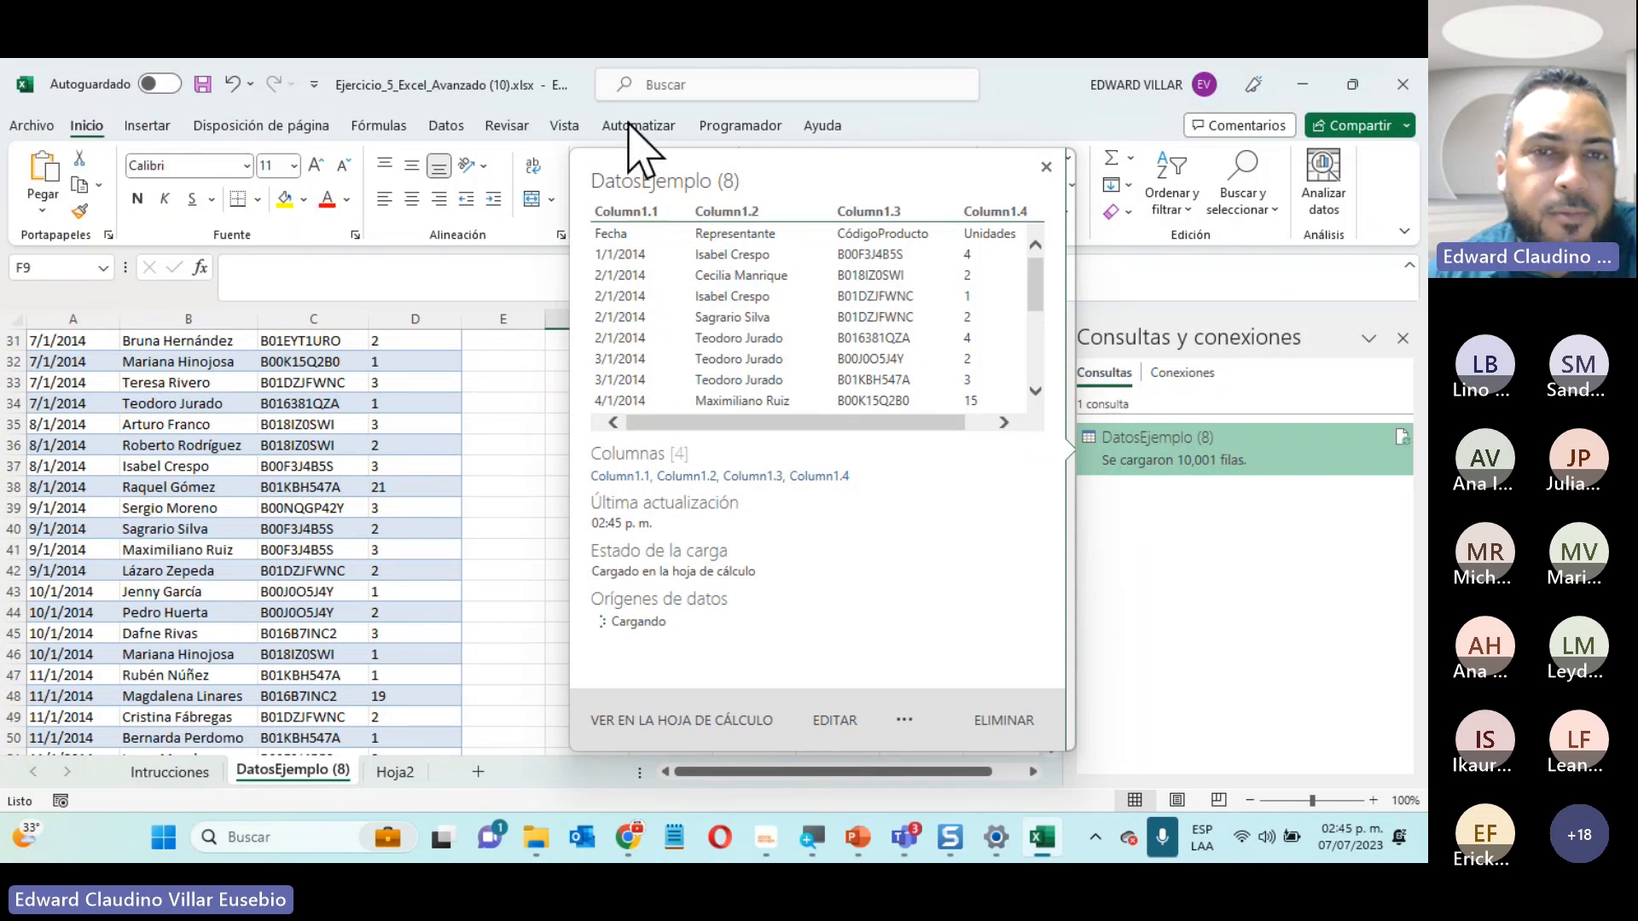
click(539, 425)
scroll(868, 542, up, 3)
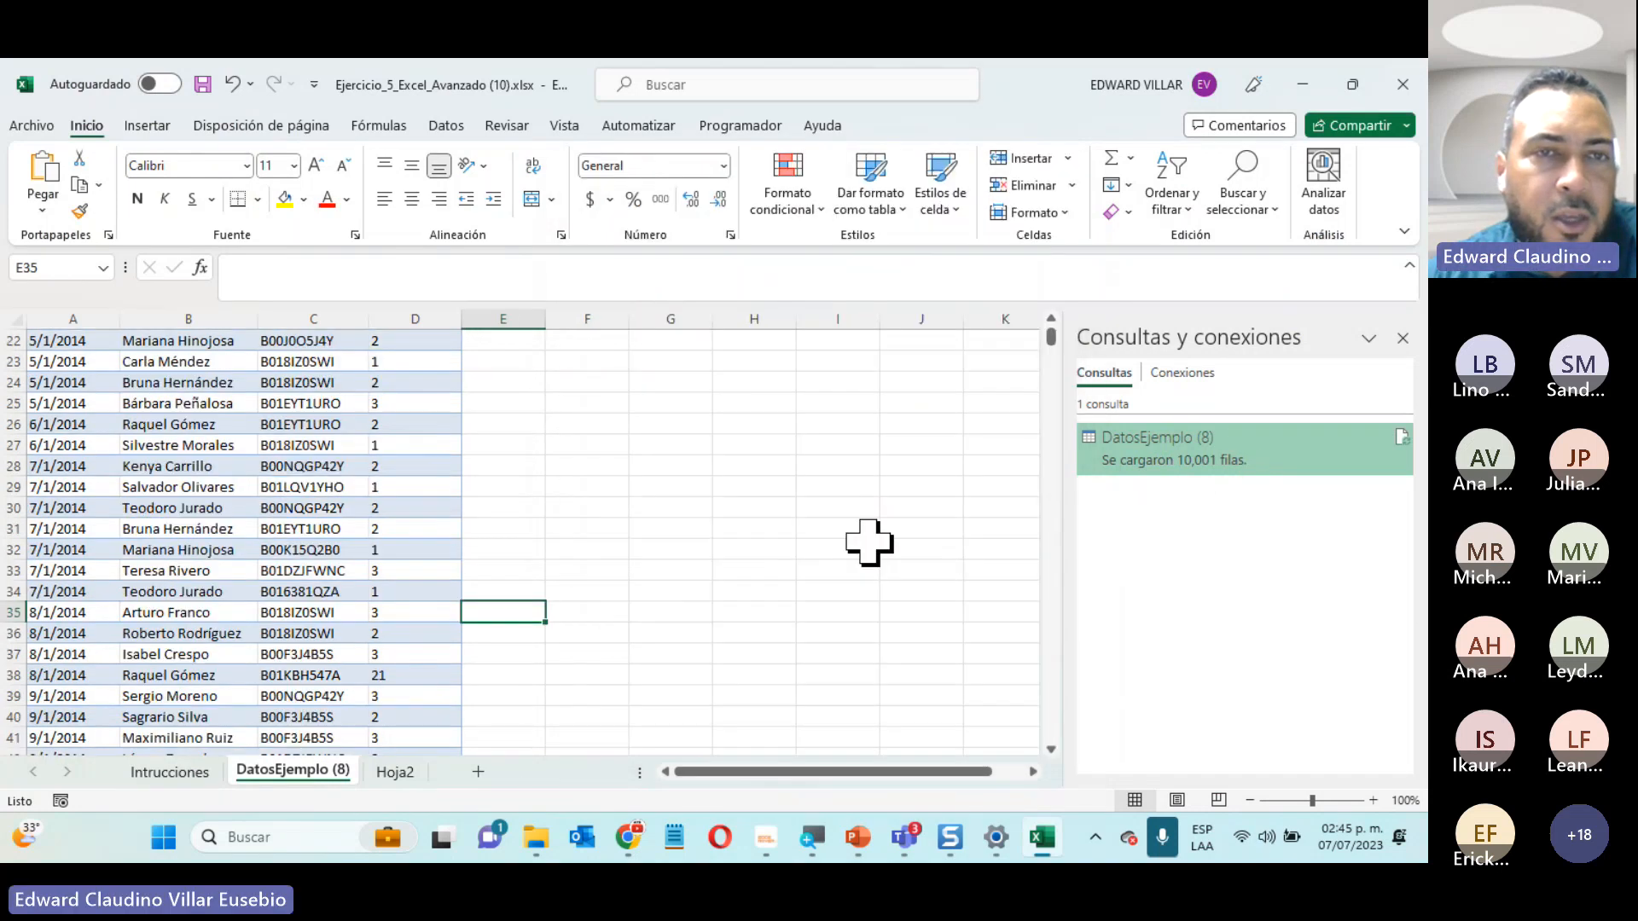
scroll(868, 542, up, 3)
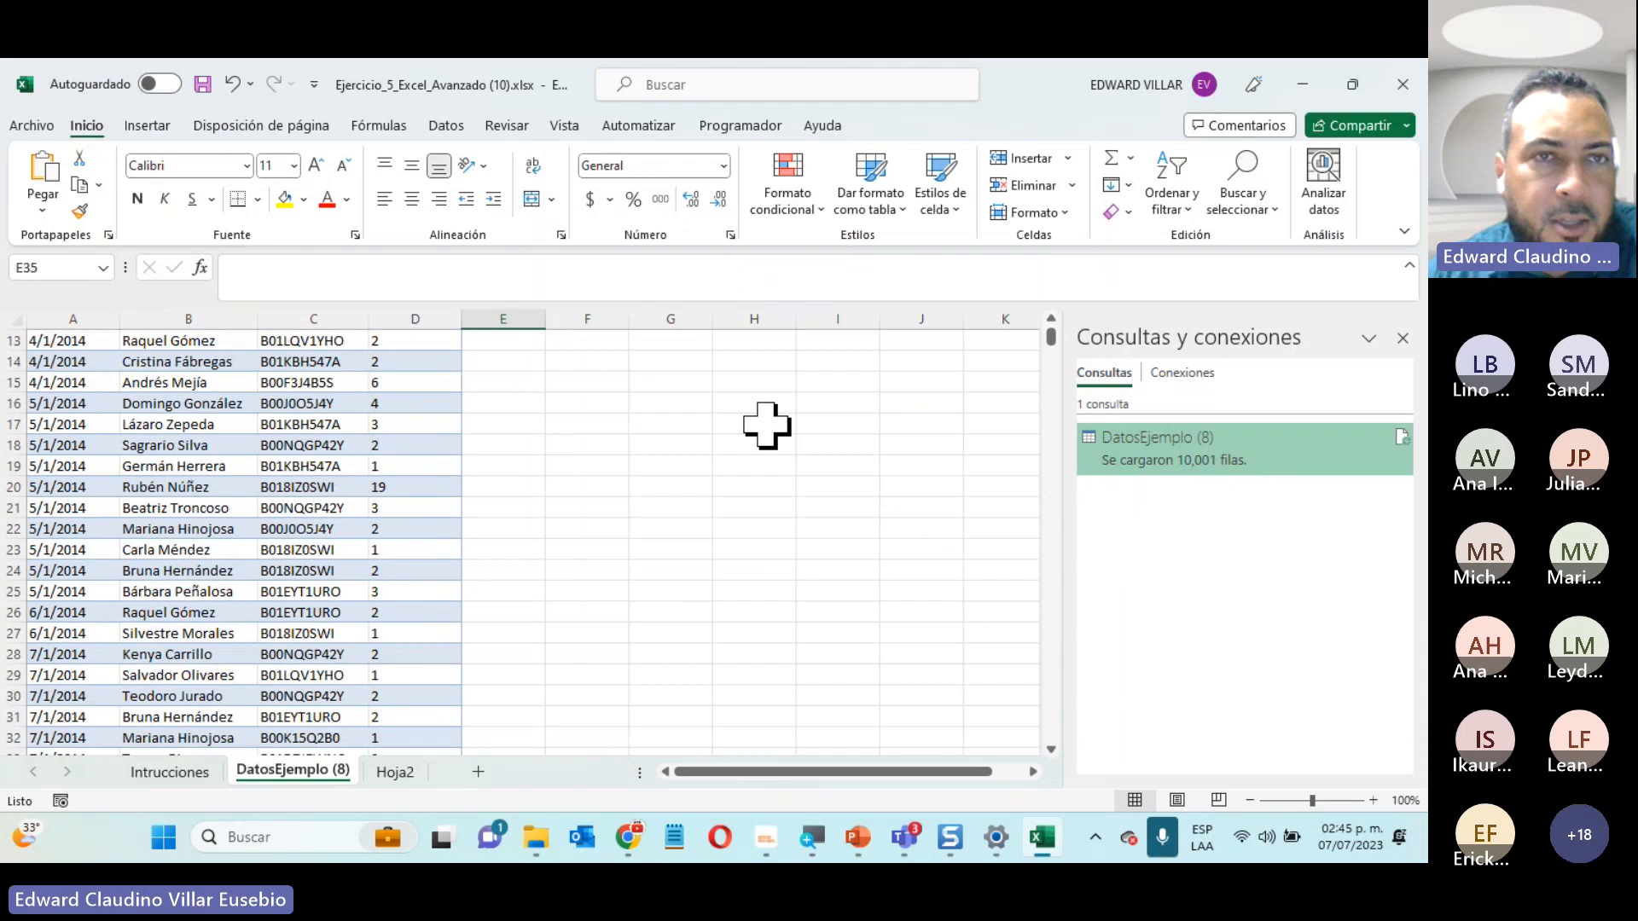
Switch to the Excel Avanzado course page in Chrome and review the Unidad 3 activities
click(1305, 86)
mouse_move(625, 841)
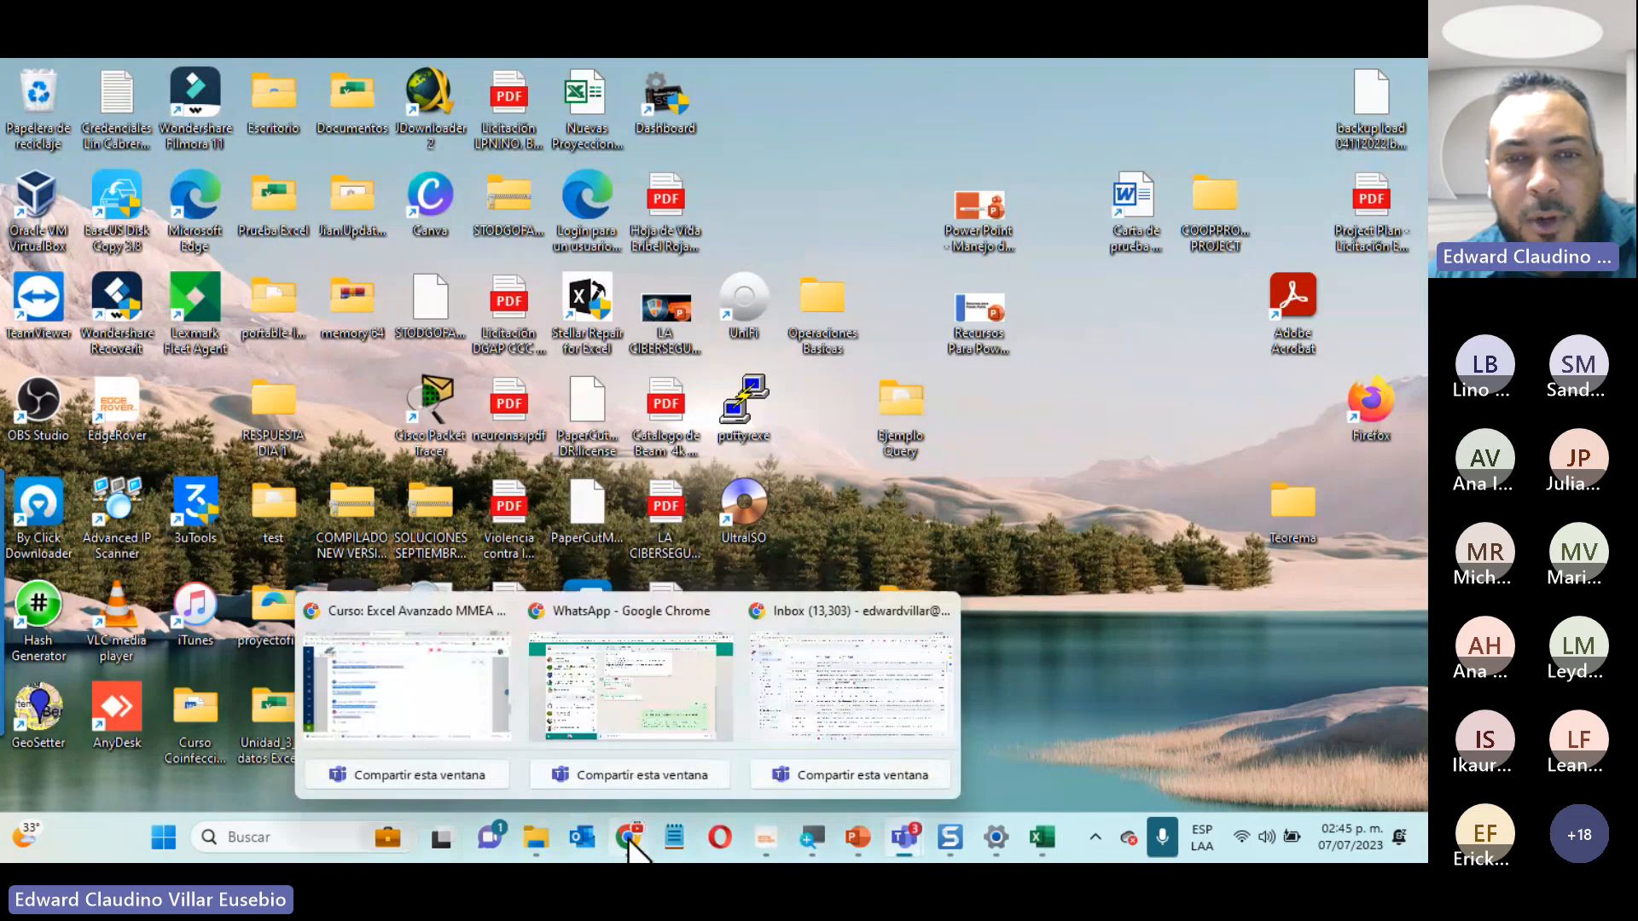
click(410, 695)
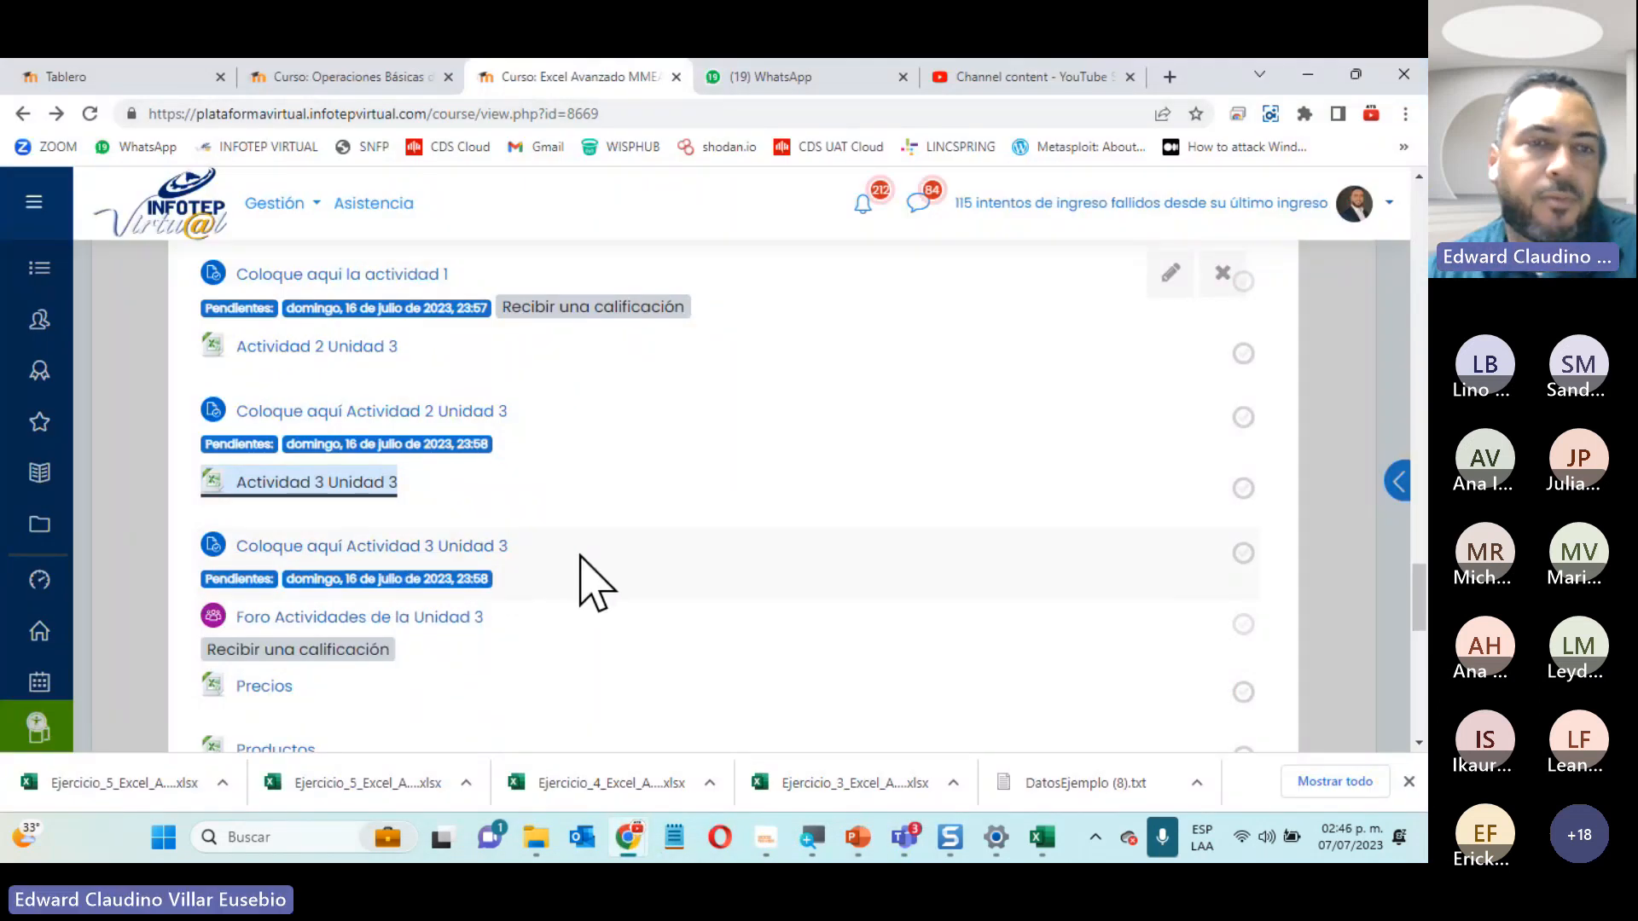
scroll(591, 559, up, 7)
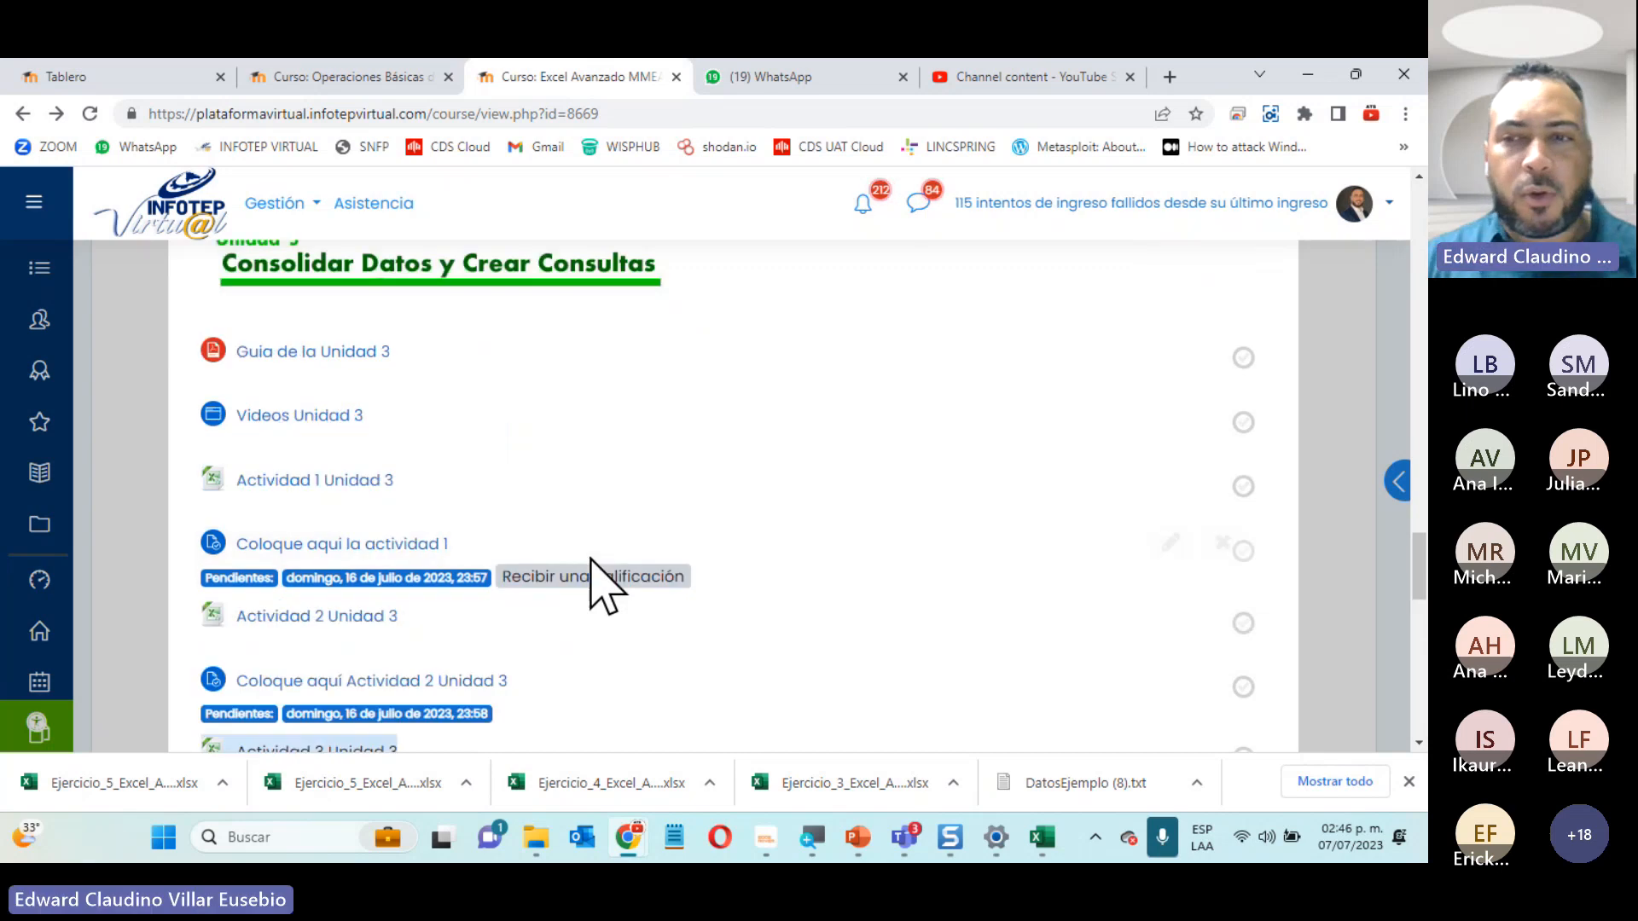
scroll(580, 570, down, 3)
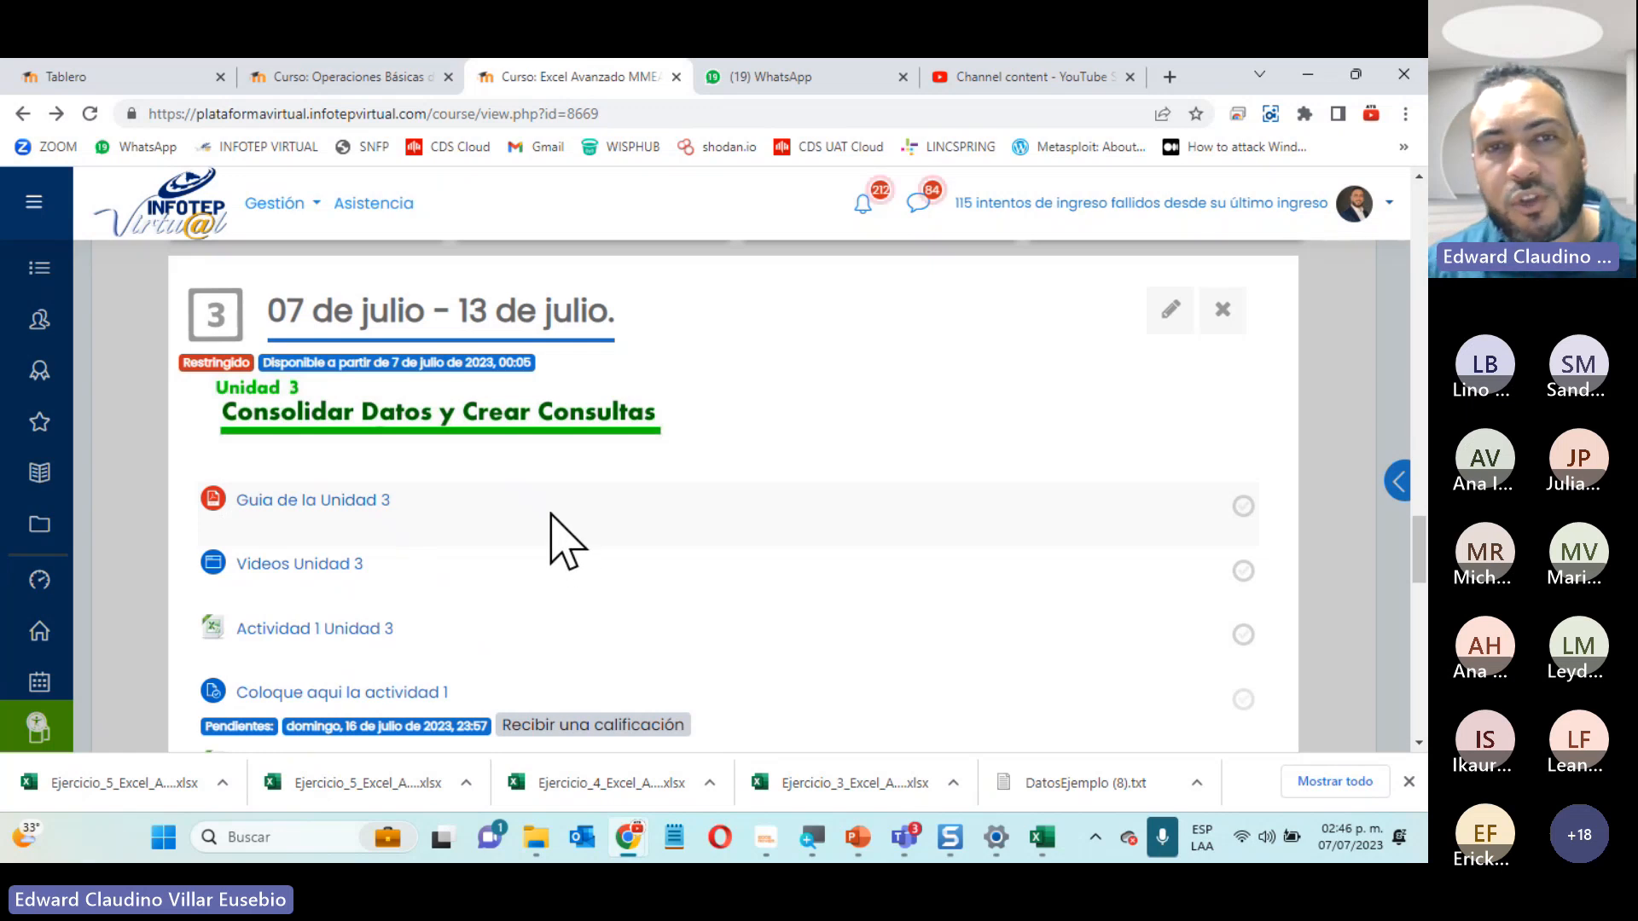
Show the Unidad 4 Macros section of the course and open Guia de la Unidad 4 in a new browser tab
scroll(701, 602, up, 4)
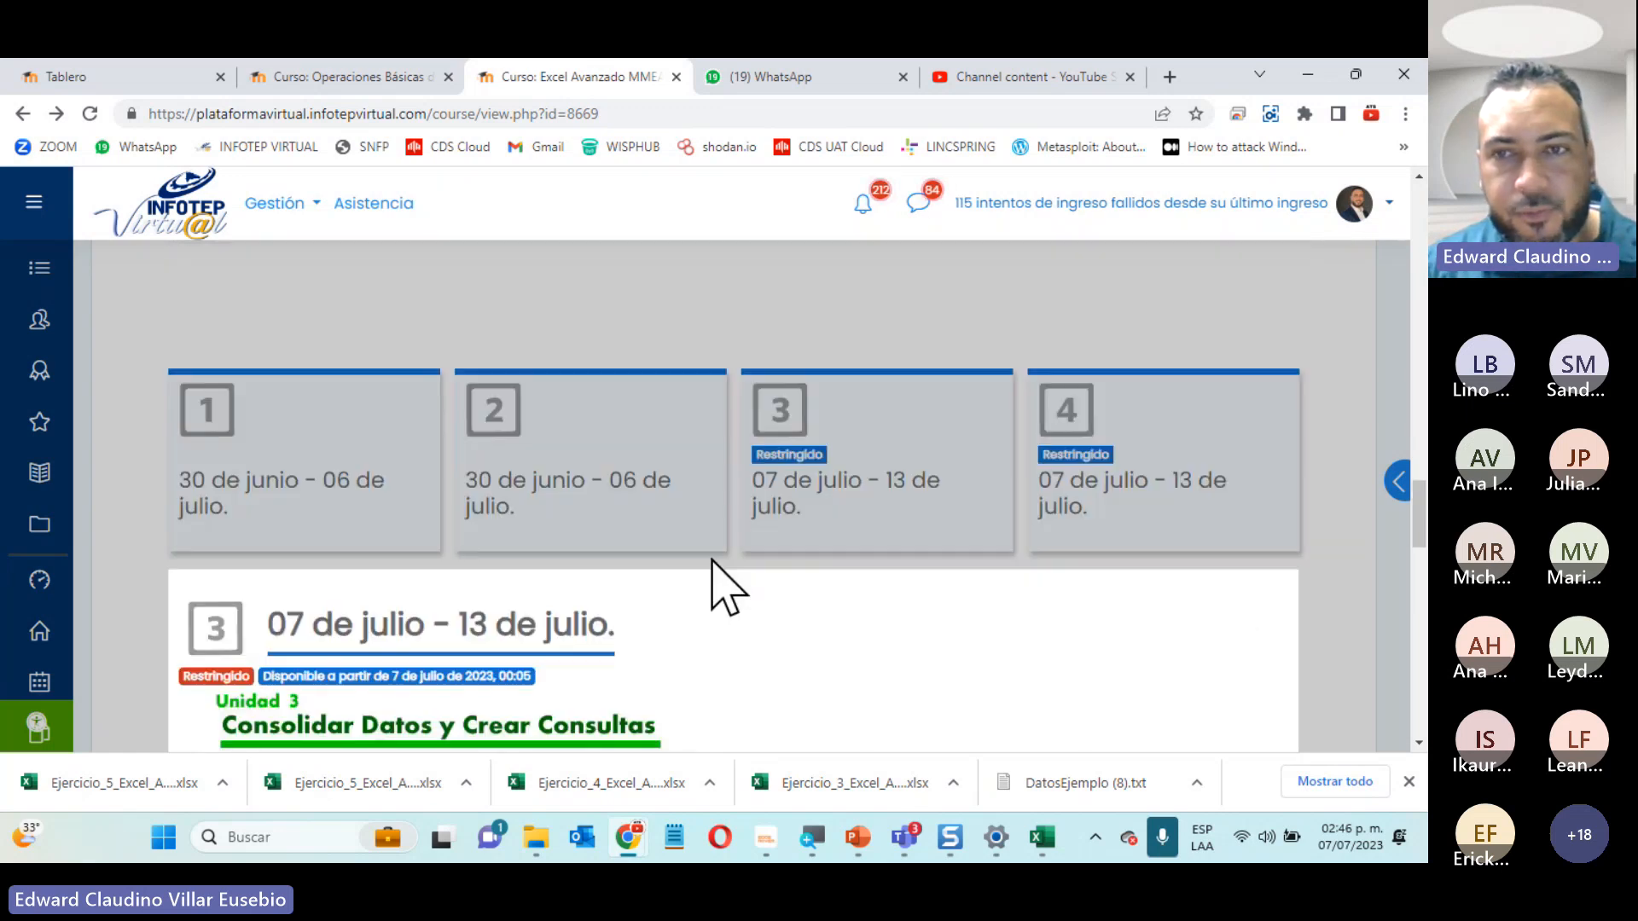
click(1177, 482)
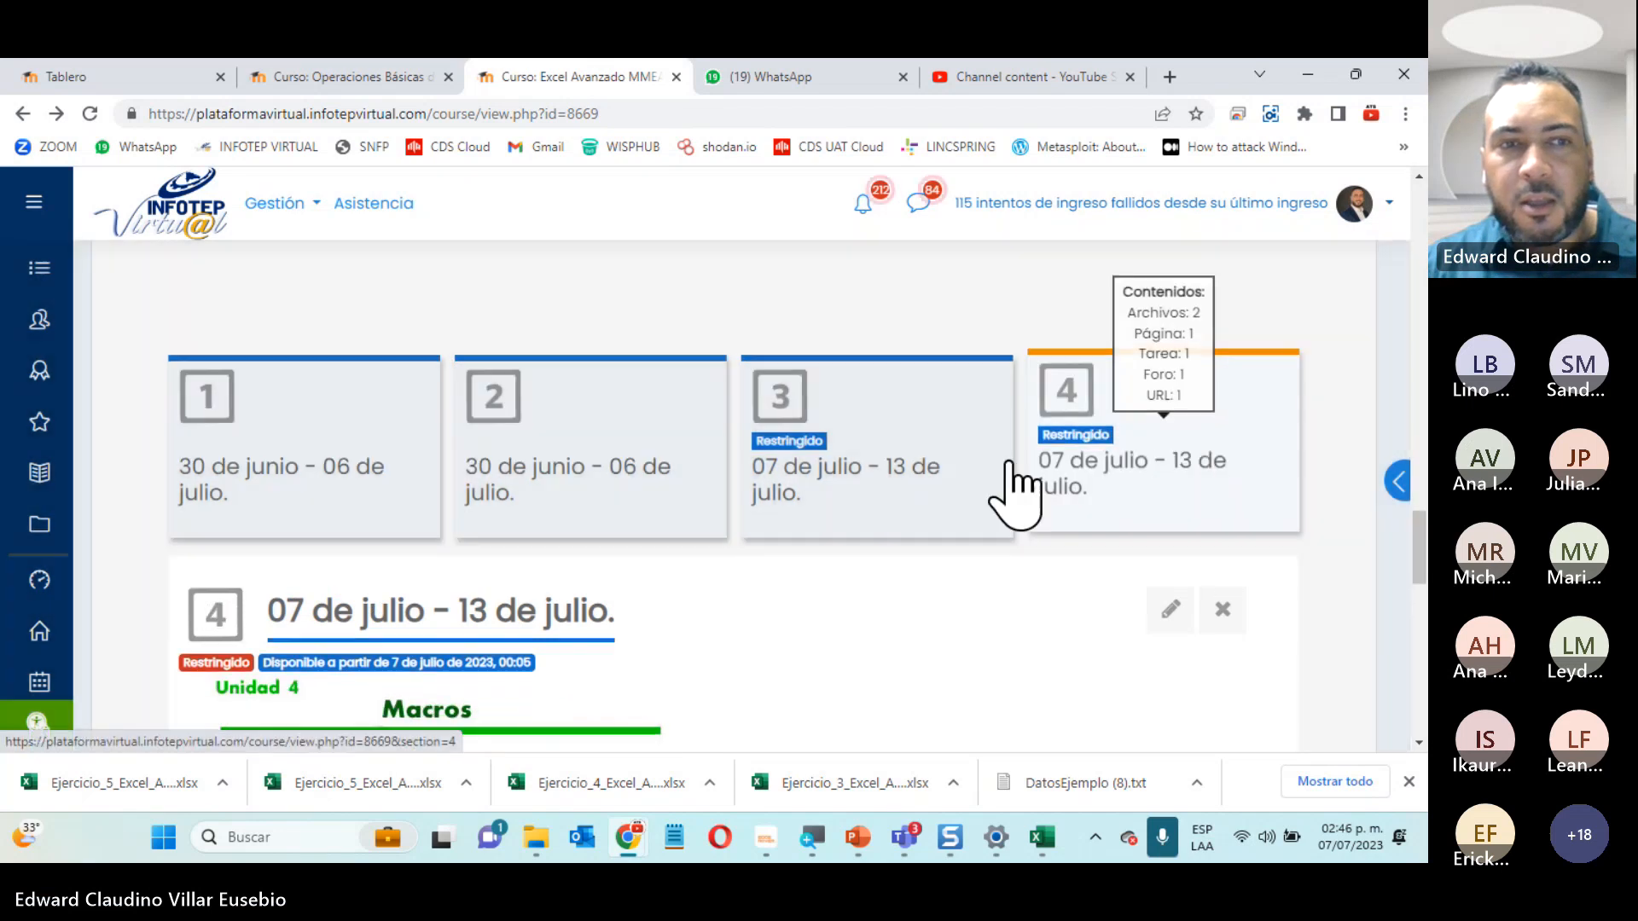
scroll(631, 439, down, 3)
scroll(627, 439, down, 3)
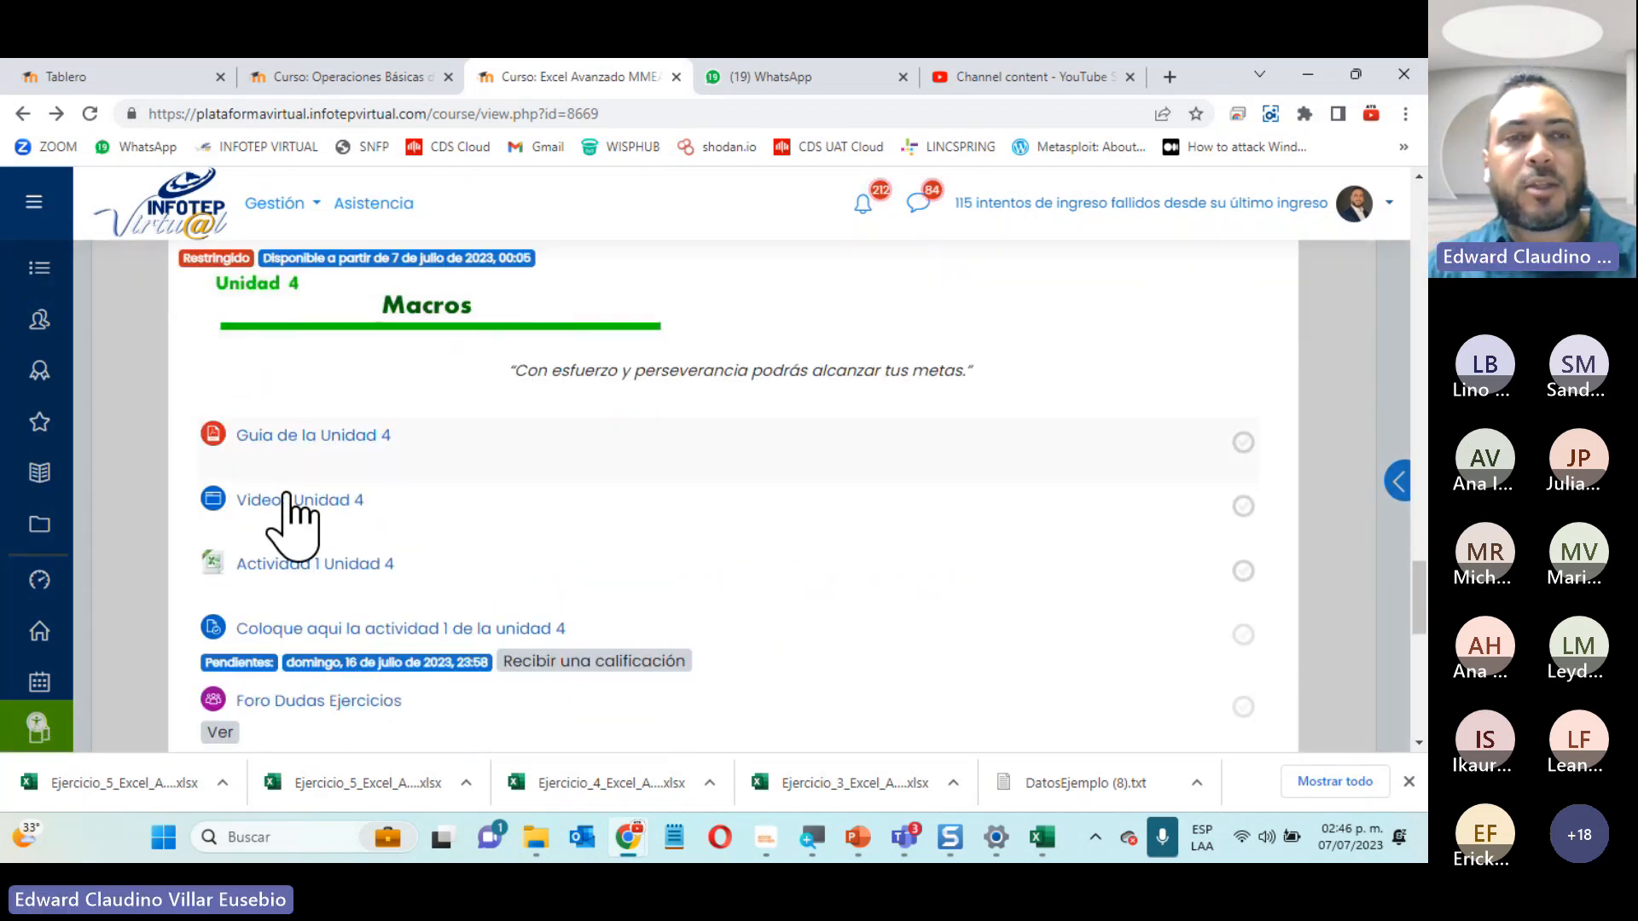
right_click(309, 435)
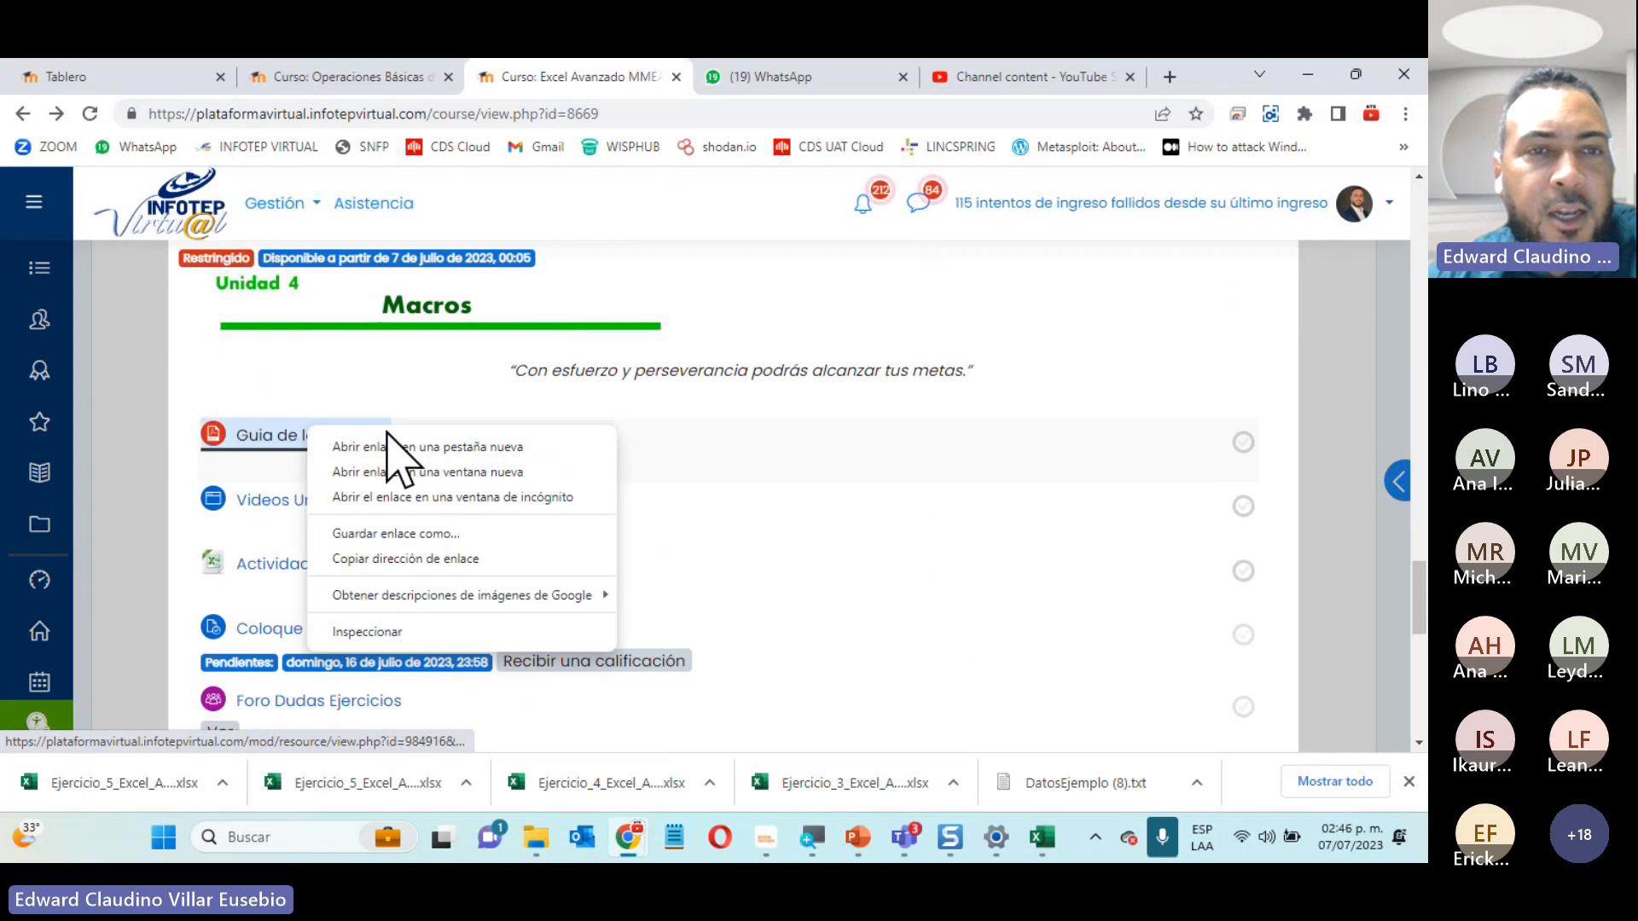
click(409, 447)
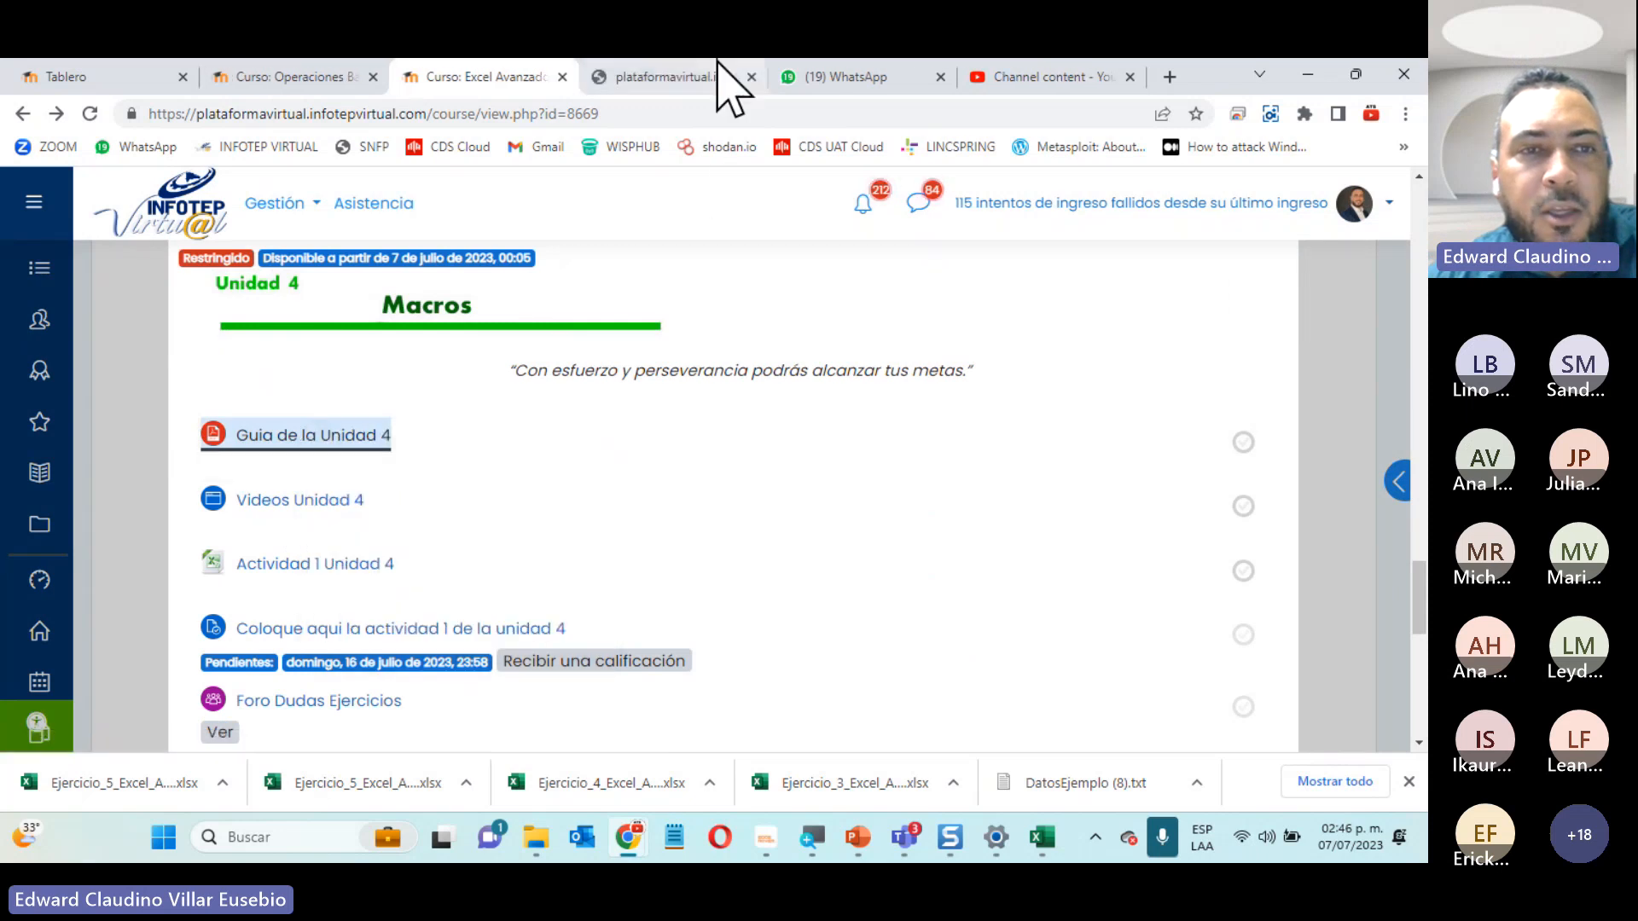
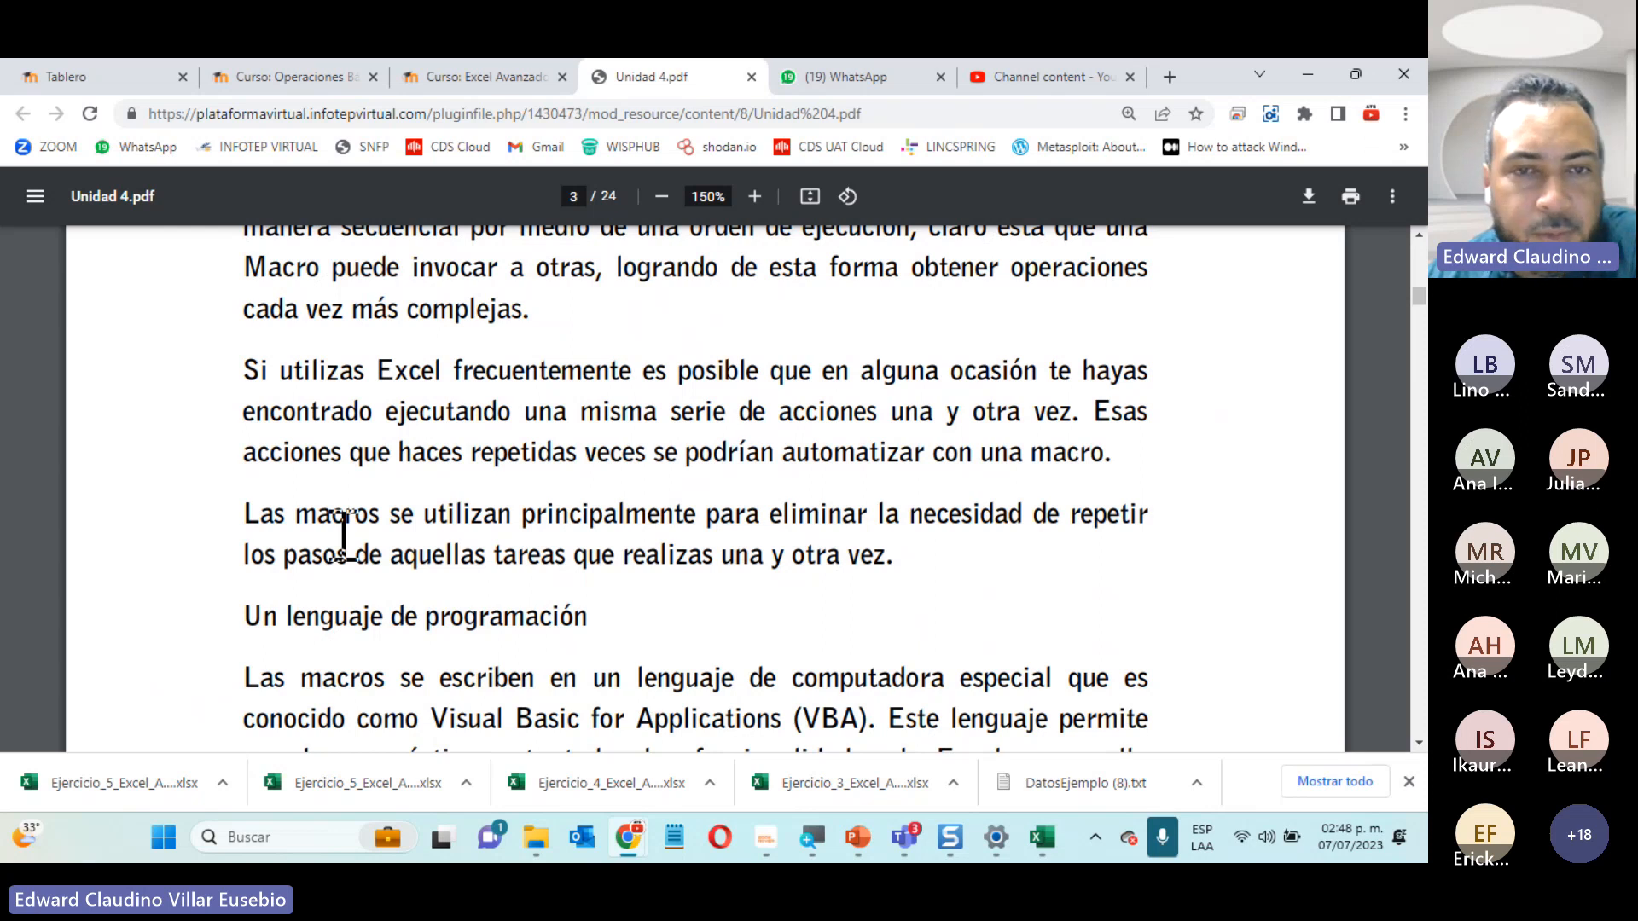
Read the guide's Un lenguaje de programación passage, highlighting the words Visual Basic for Applications (VBA)
scroll(342, 535, down, 1)
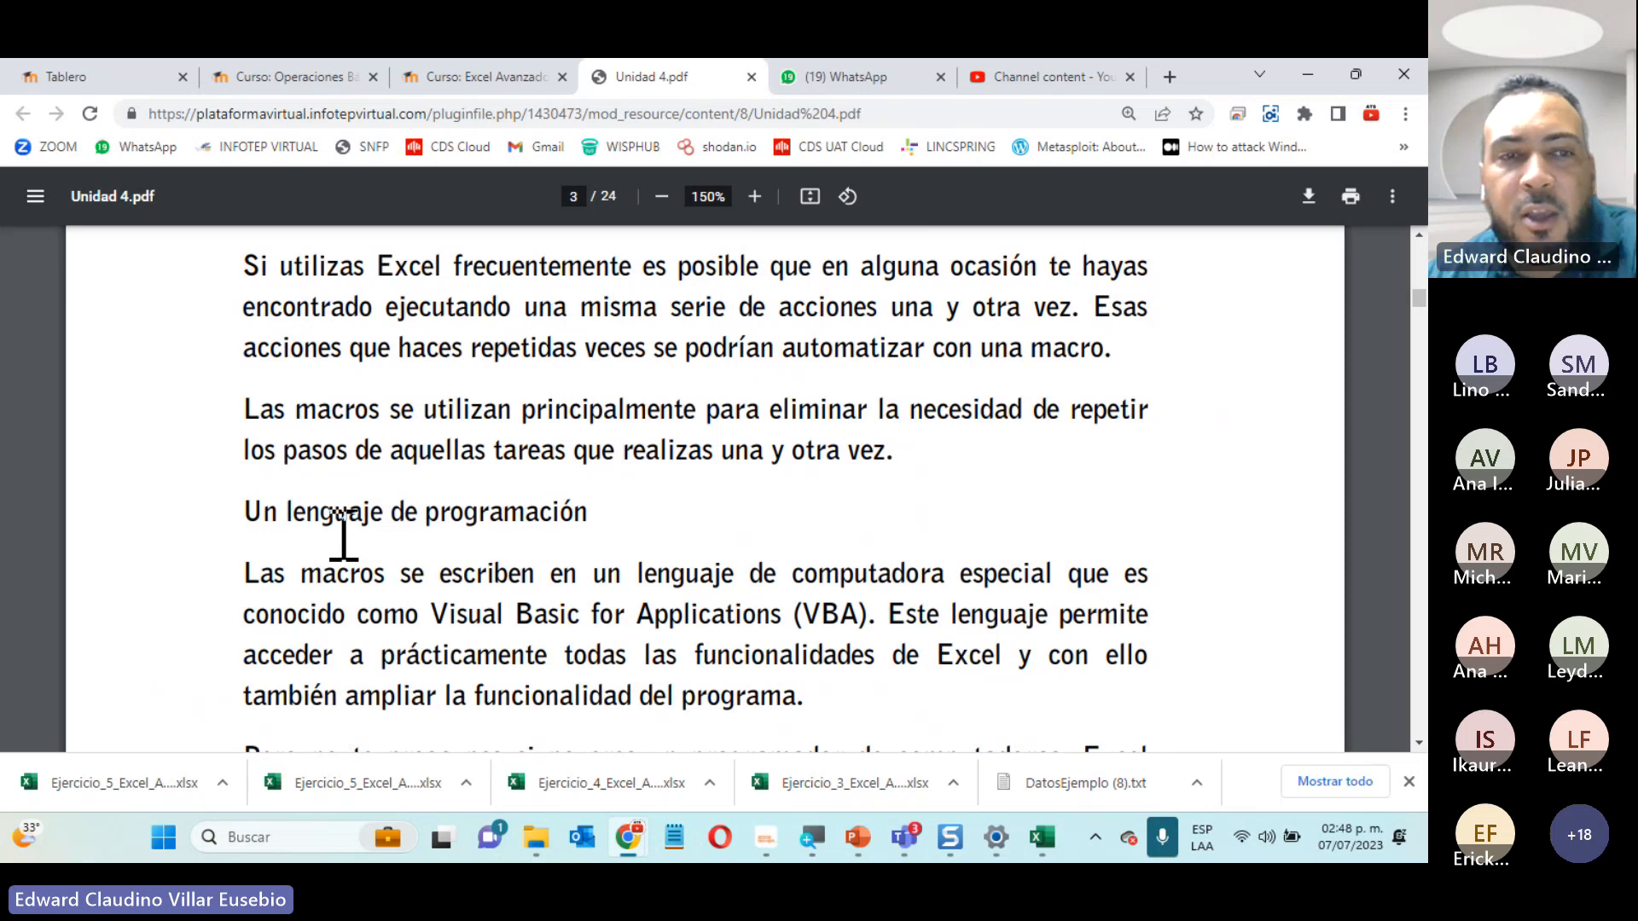
scroll(344, 536, down, 2)
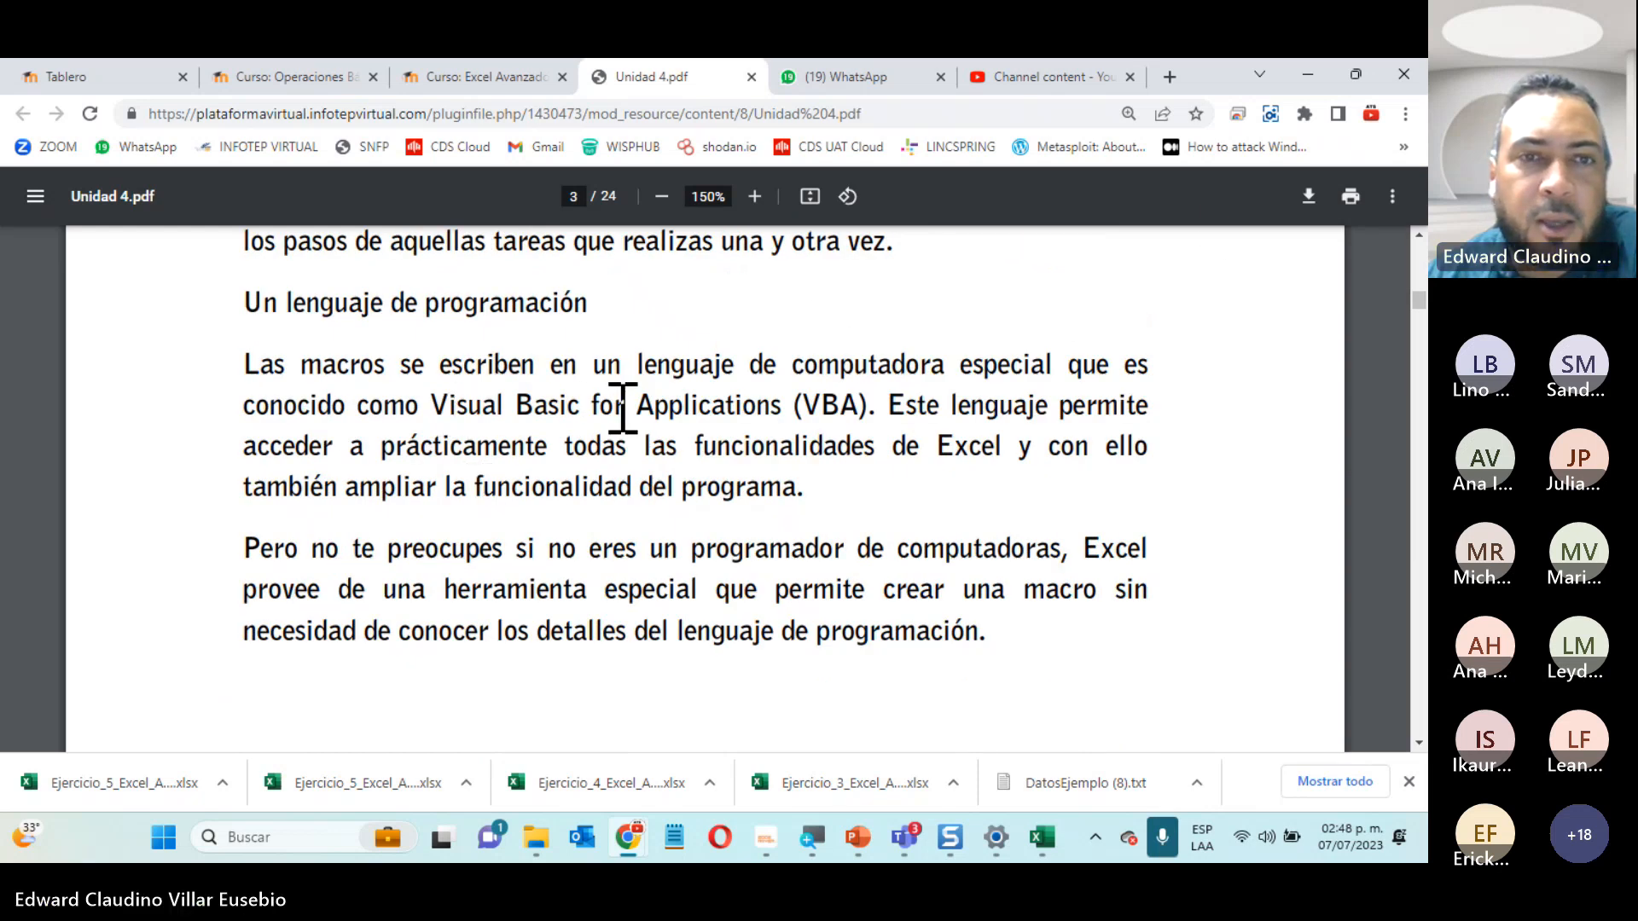
drag(432, 404, 875, 411)
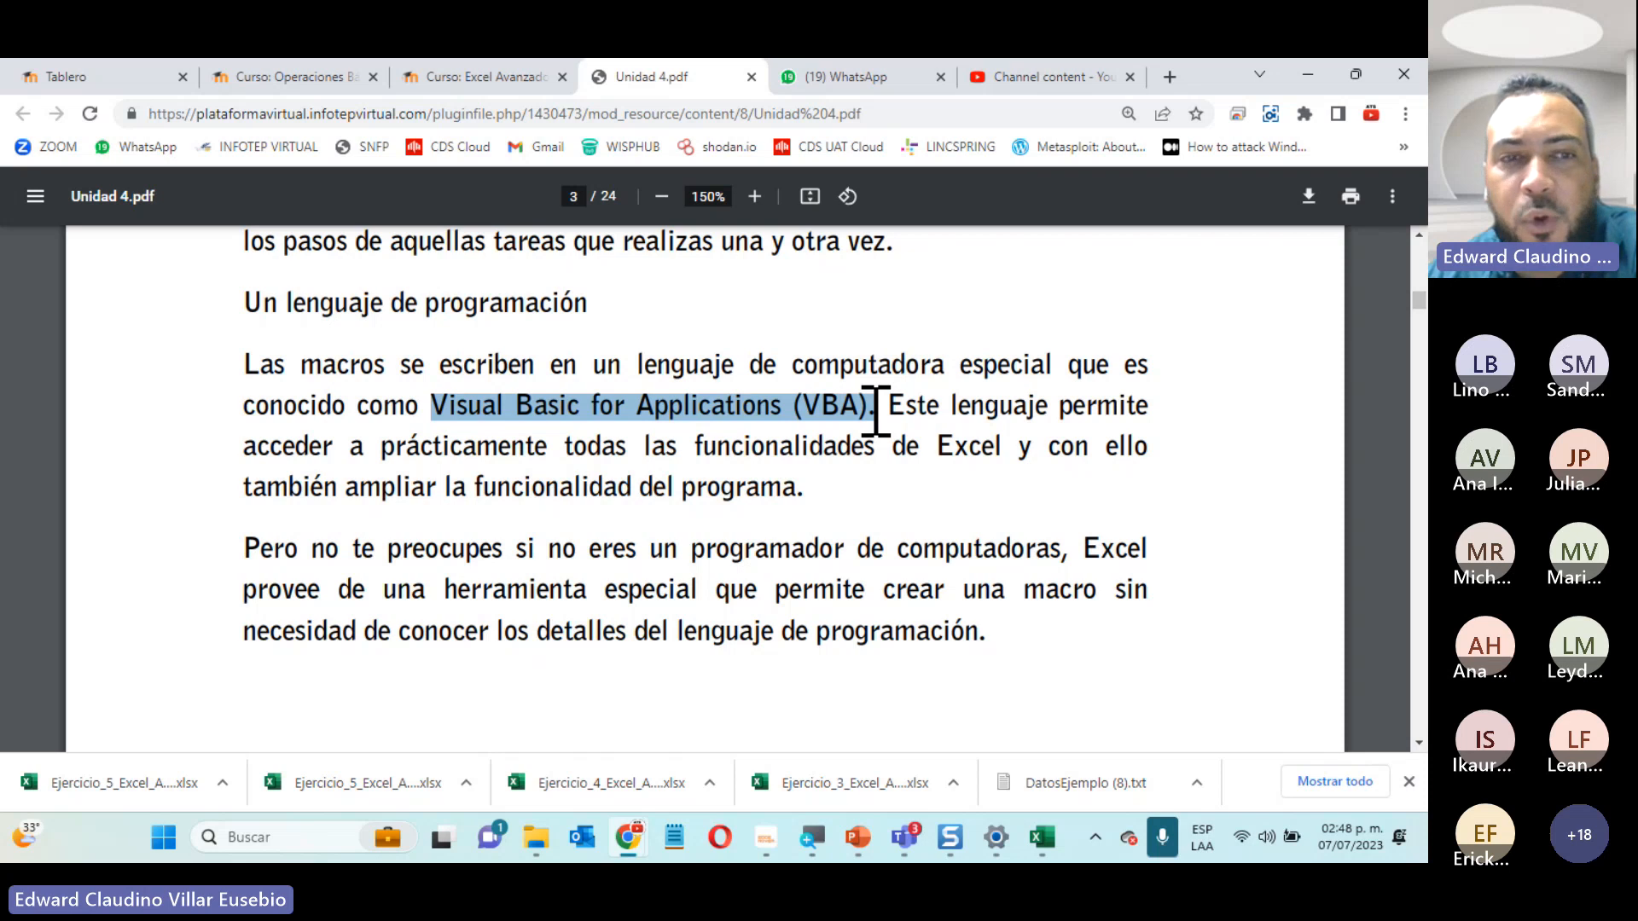
scroll(876, 412, down, 1)
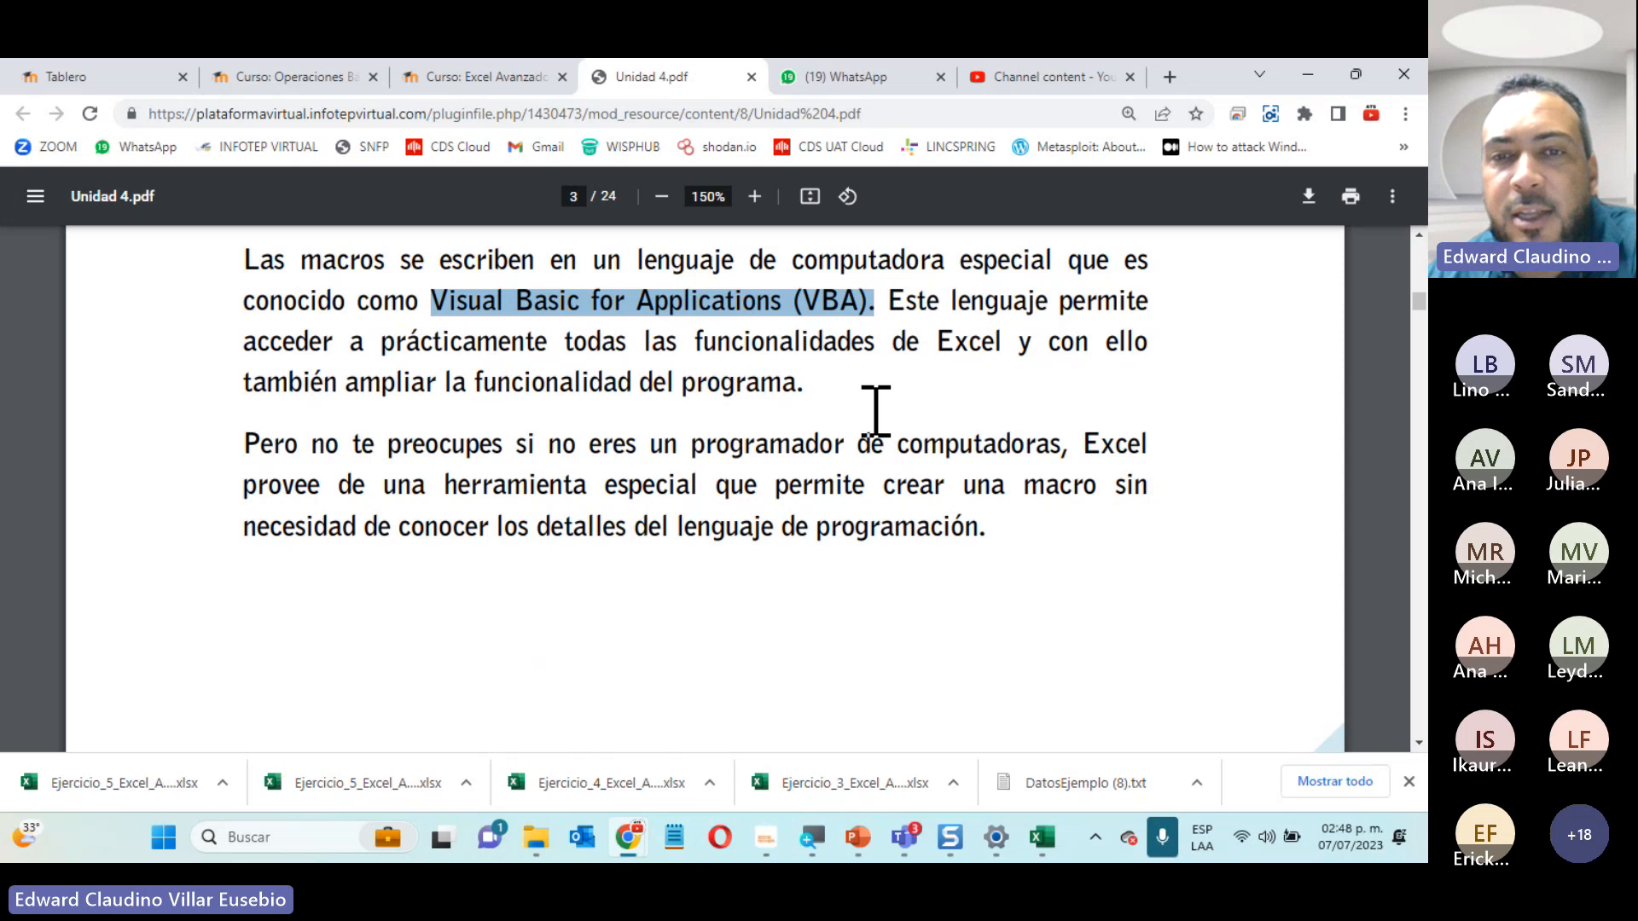
Read section 4.2 Mostrar la Ficha Desarrollador in the Unidad 4 guide, and return to the Ejercicio_5 workbook in Excel
scroll(876, 412, down, 10)
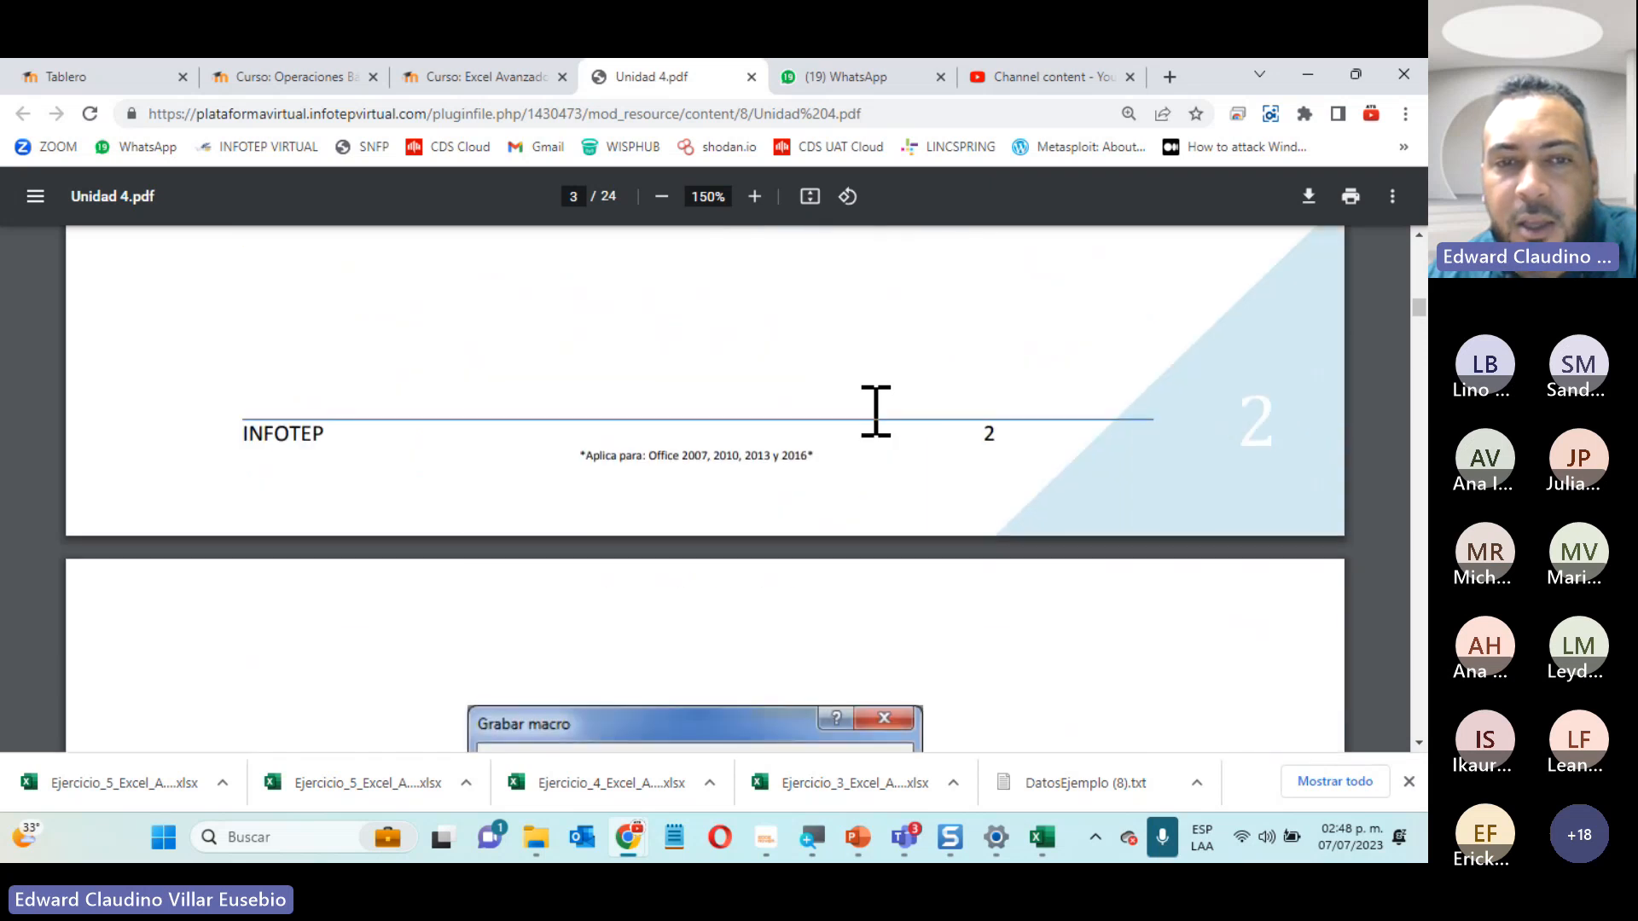
scroll(876, 412, down, 6)
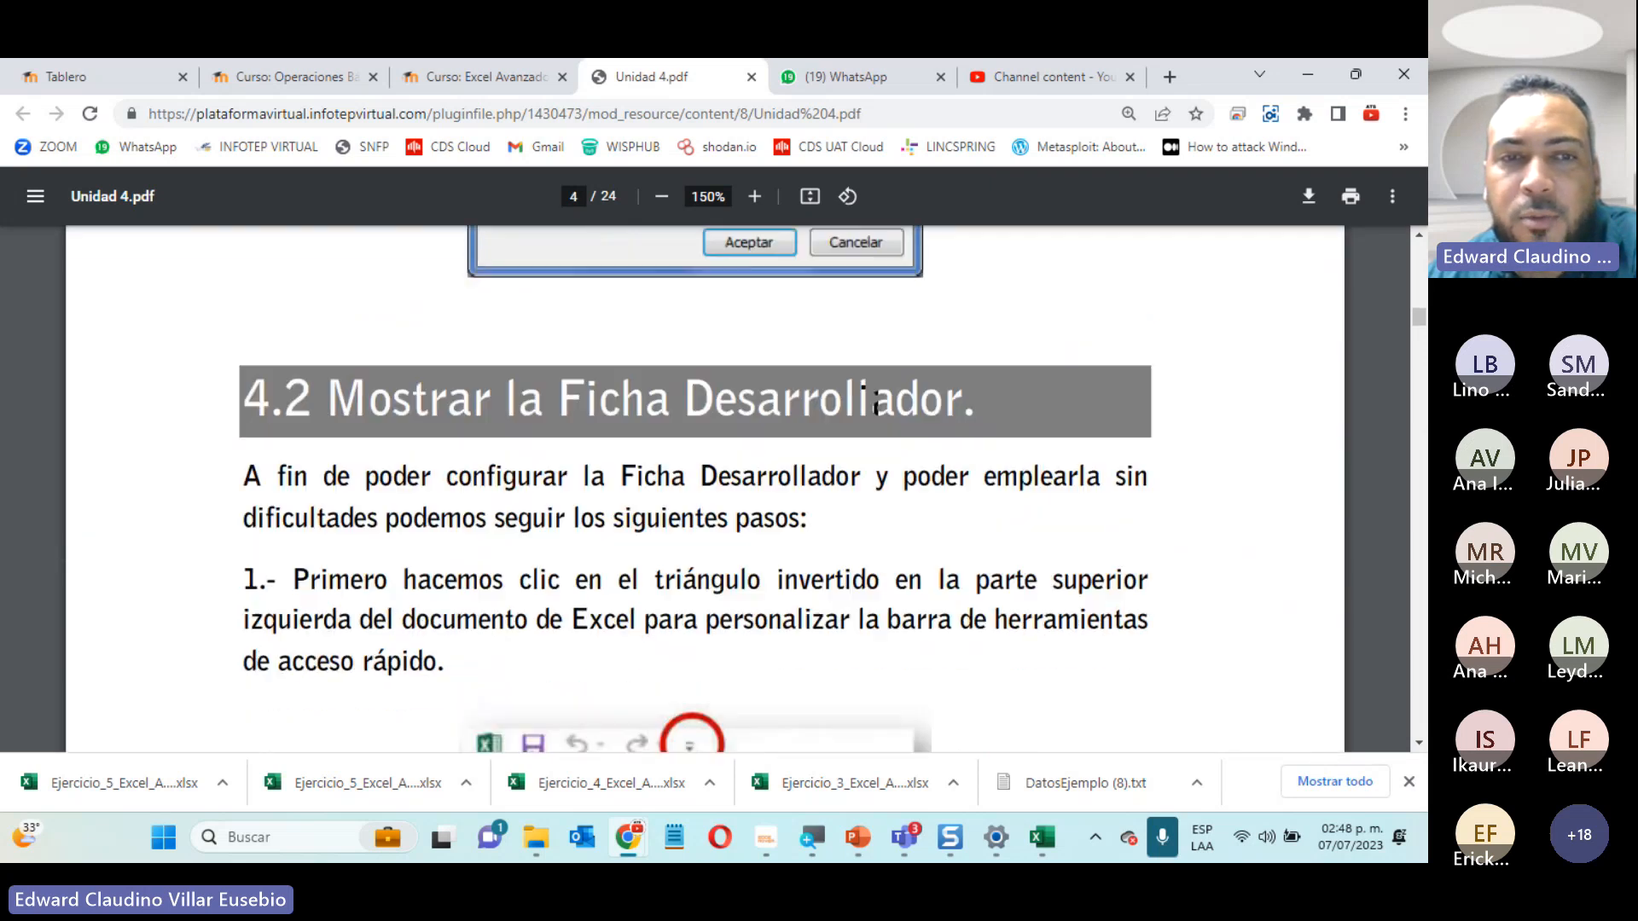
scroll(876, 411, down, 1)
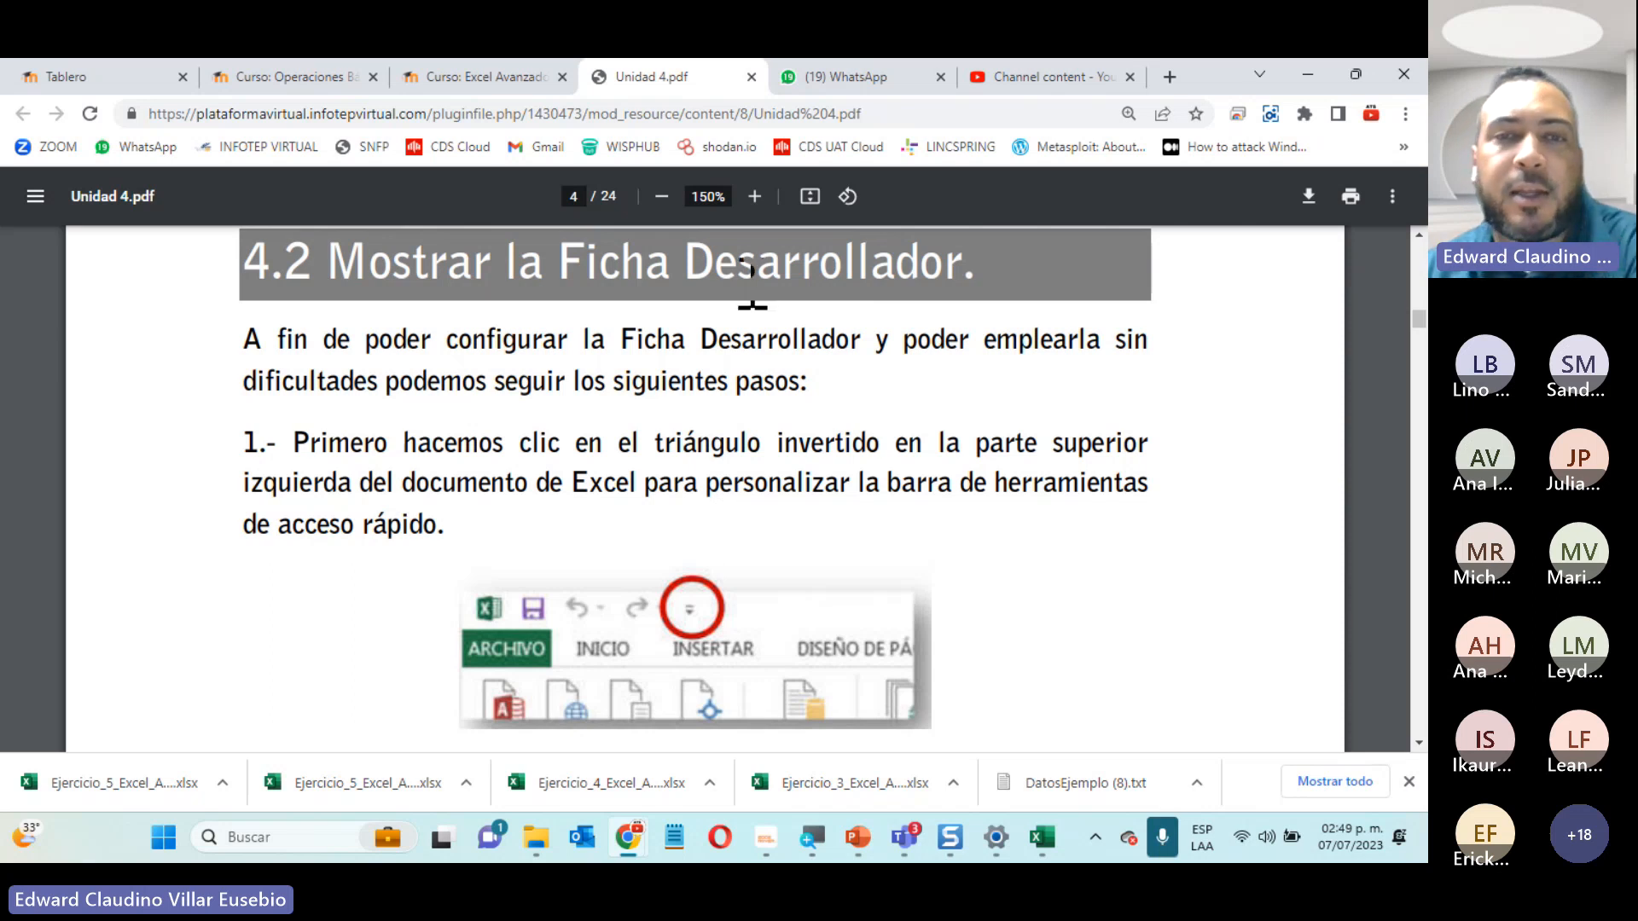
scroll(311, 376, down, 3)
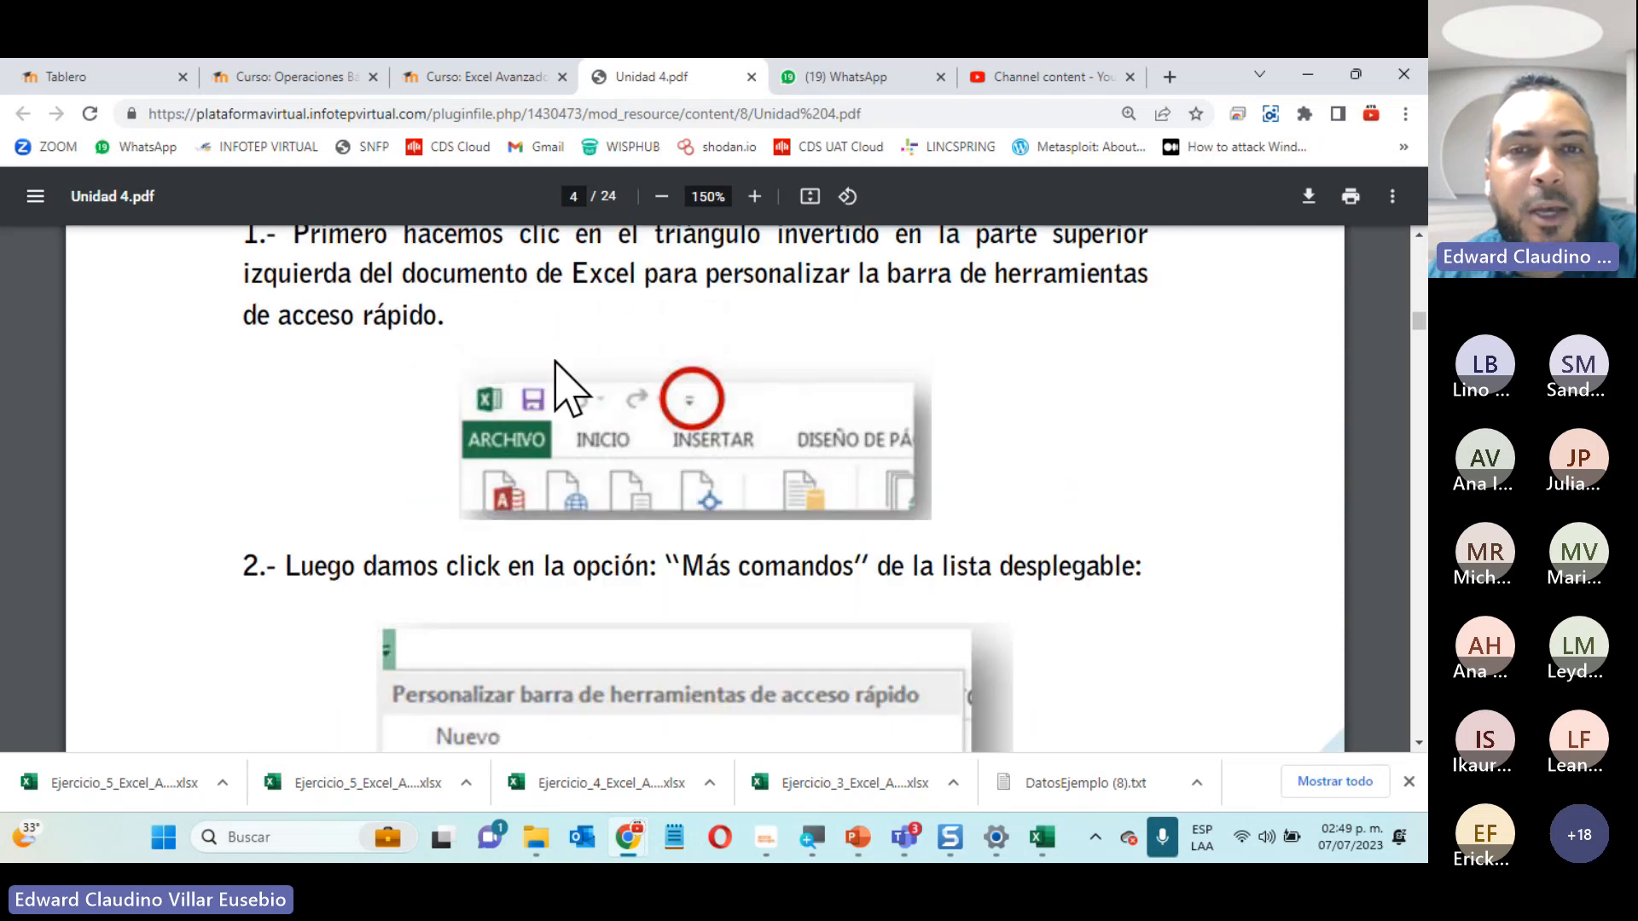
scroll(721, 422, down, 2)
scroll(708, 443, down, 10)
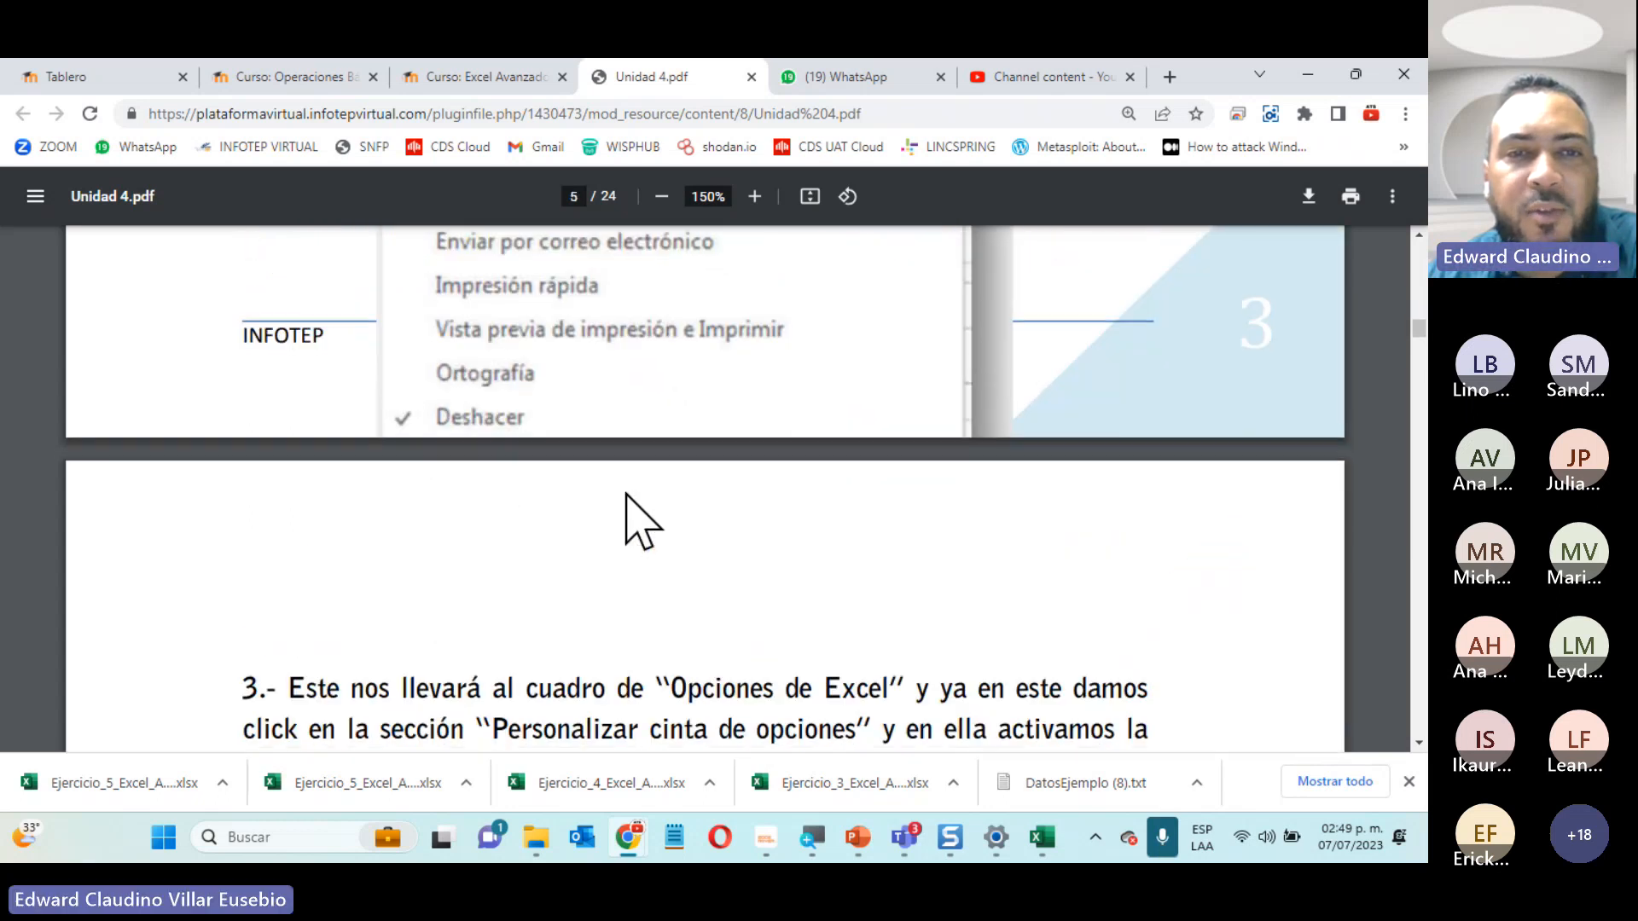
scroll(359, 644, down, 4)
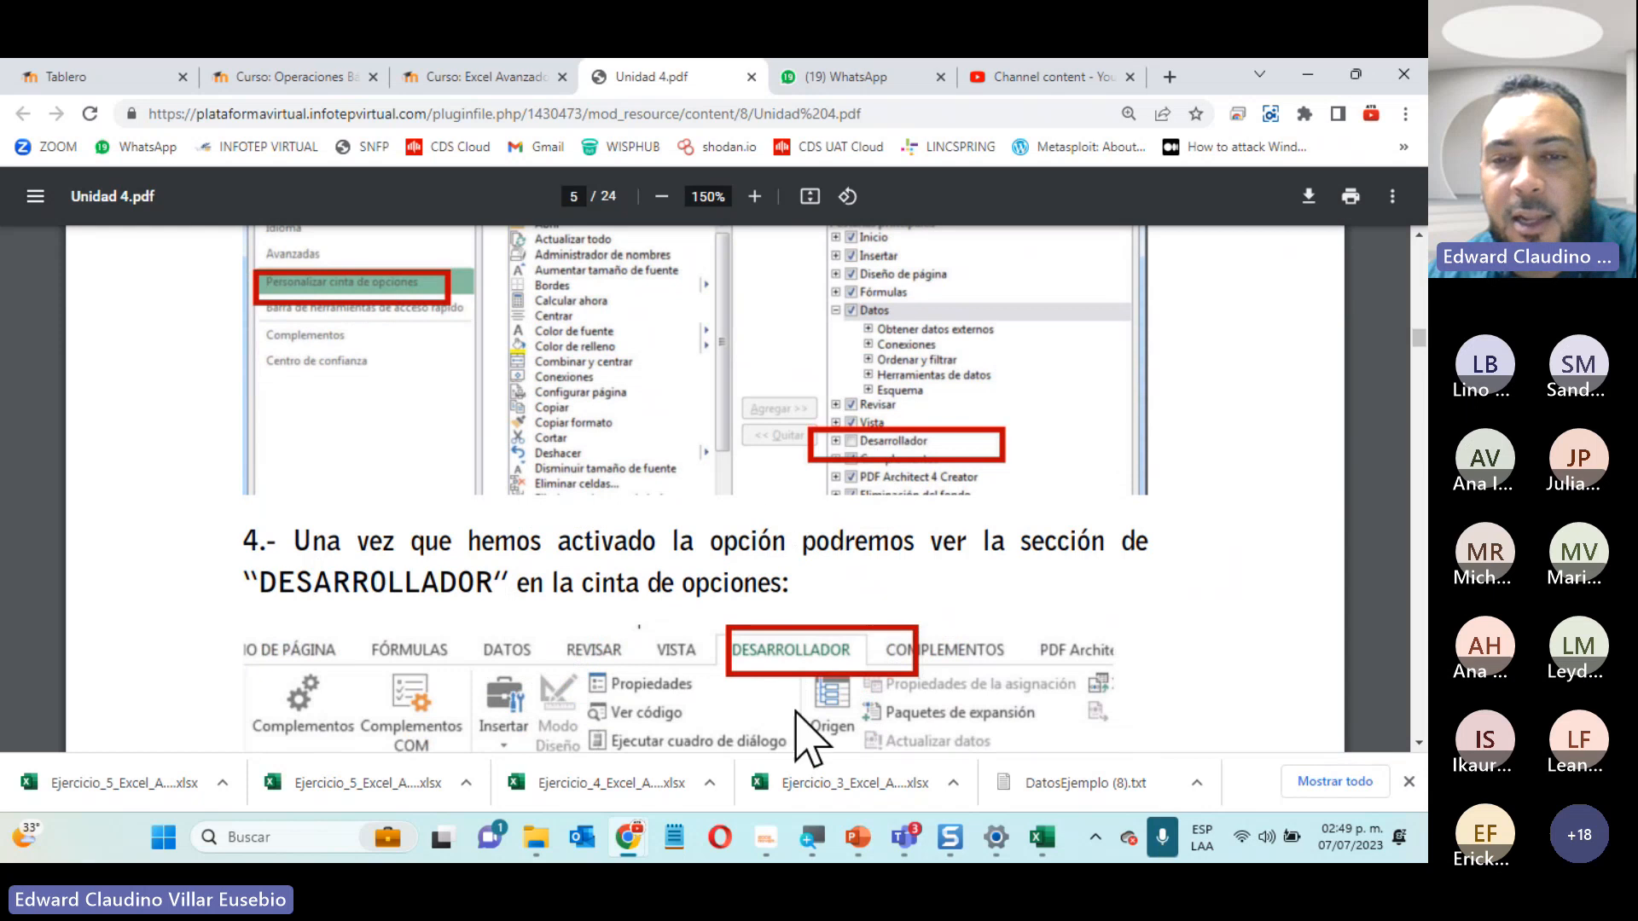
click(1041, 840)
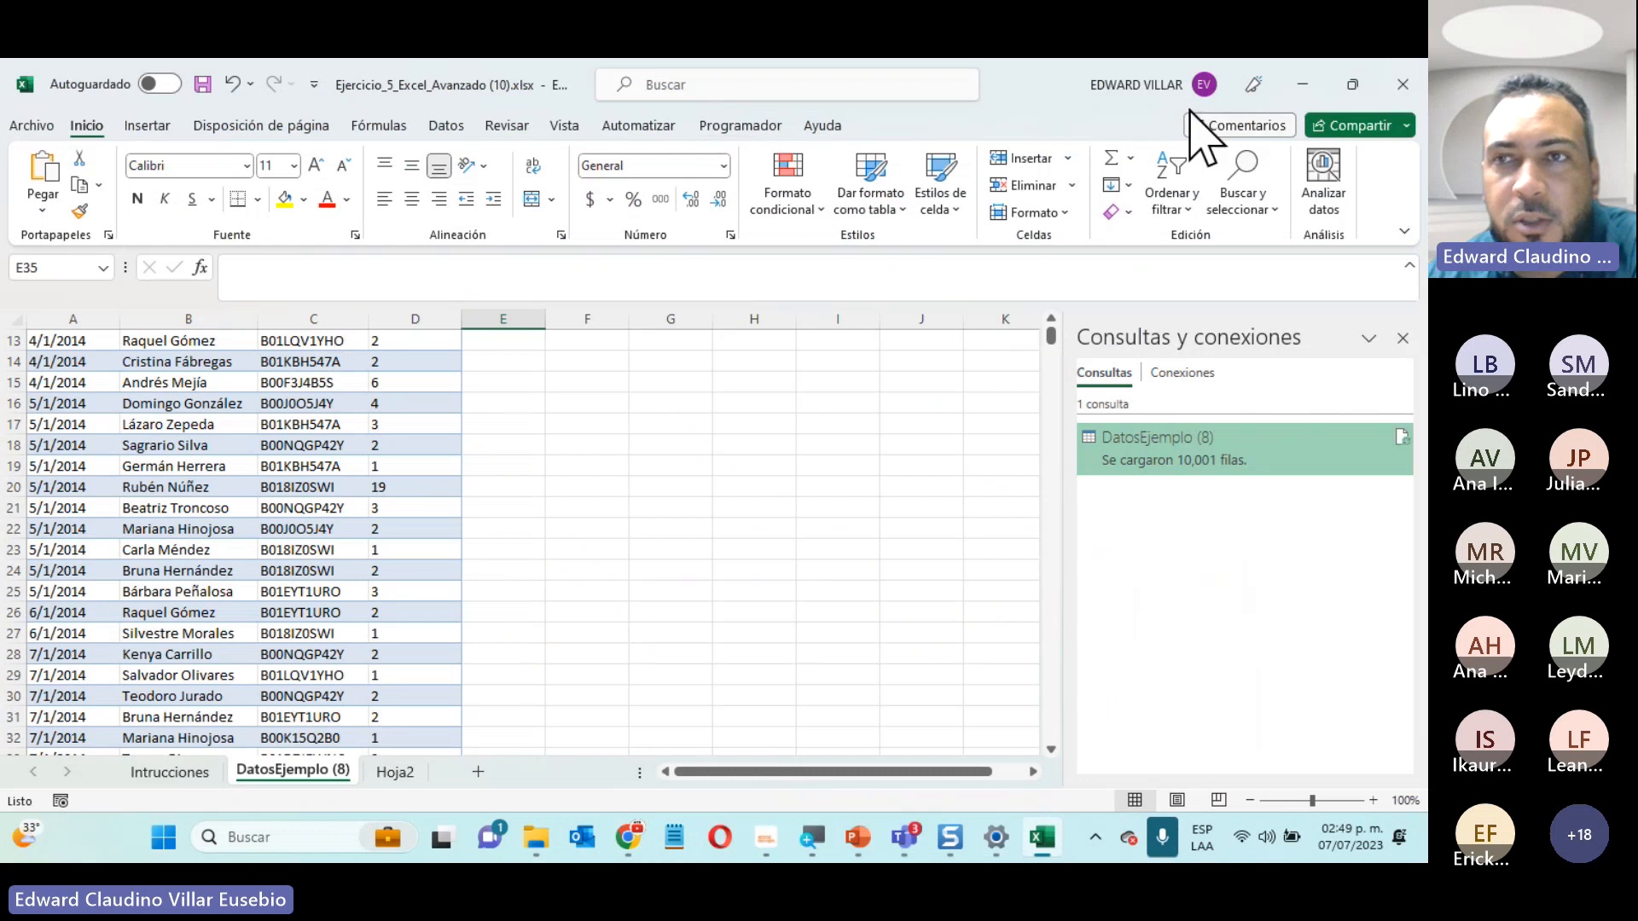
Switch to the Unidad 4 guide in Chrome, review its Desarrollador tab, Programador groups and macro tools sections, and close the guide
click(1303, 84)
scroll(533, 521, up, 3)
scroll(533, 520, down, 7)
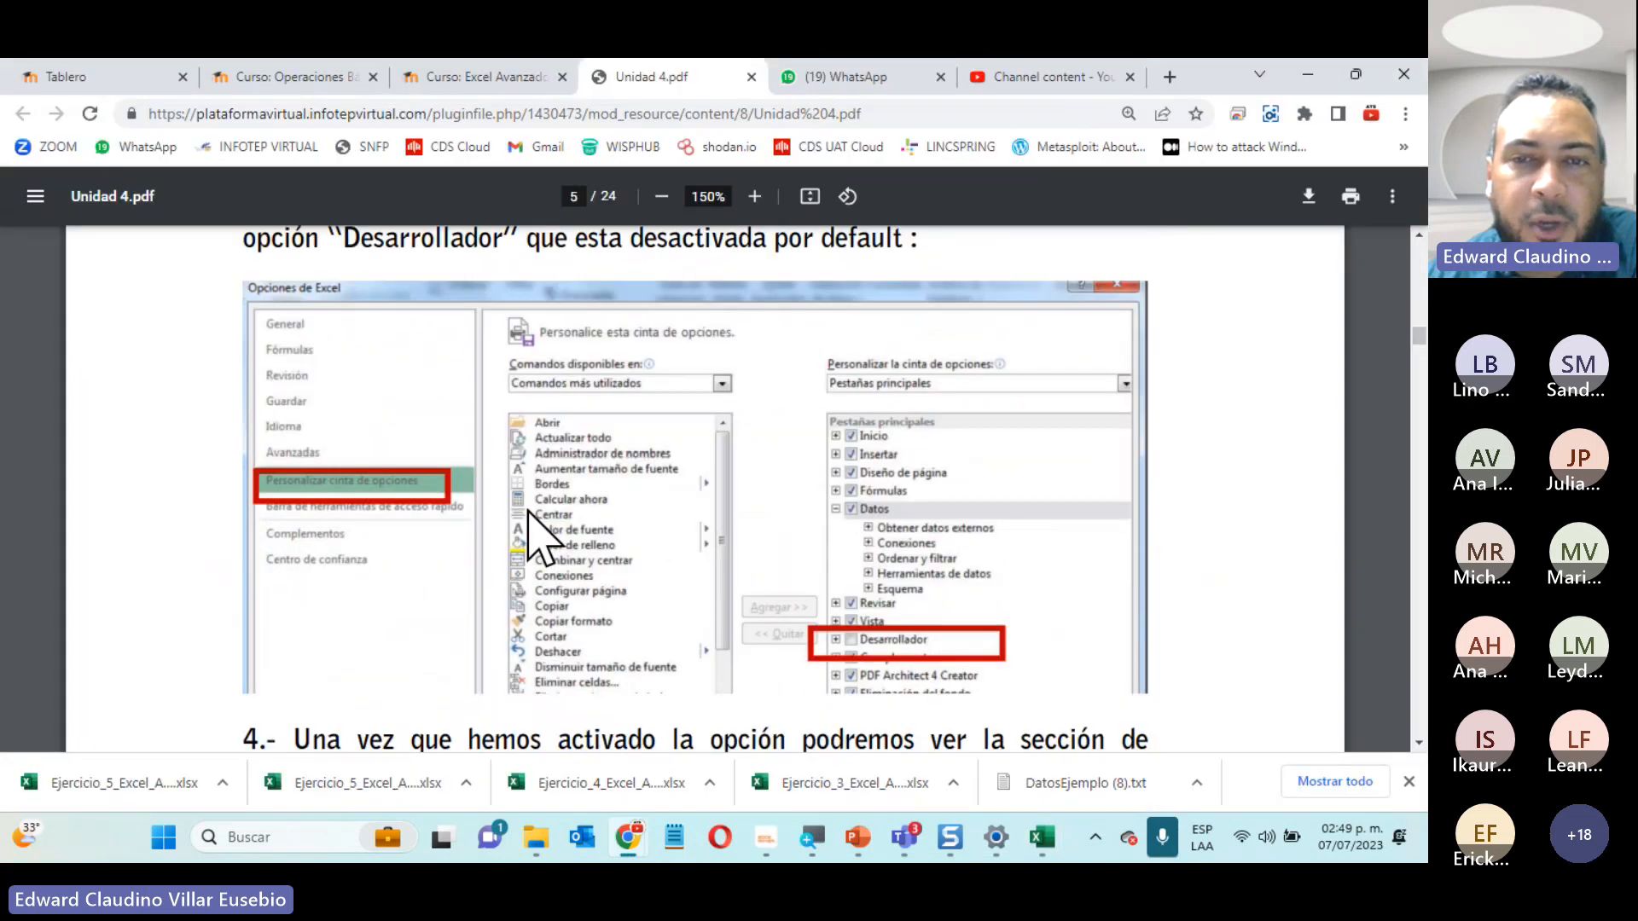
scroll(533, 524, down, 10)
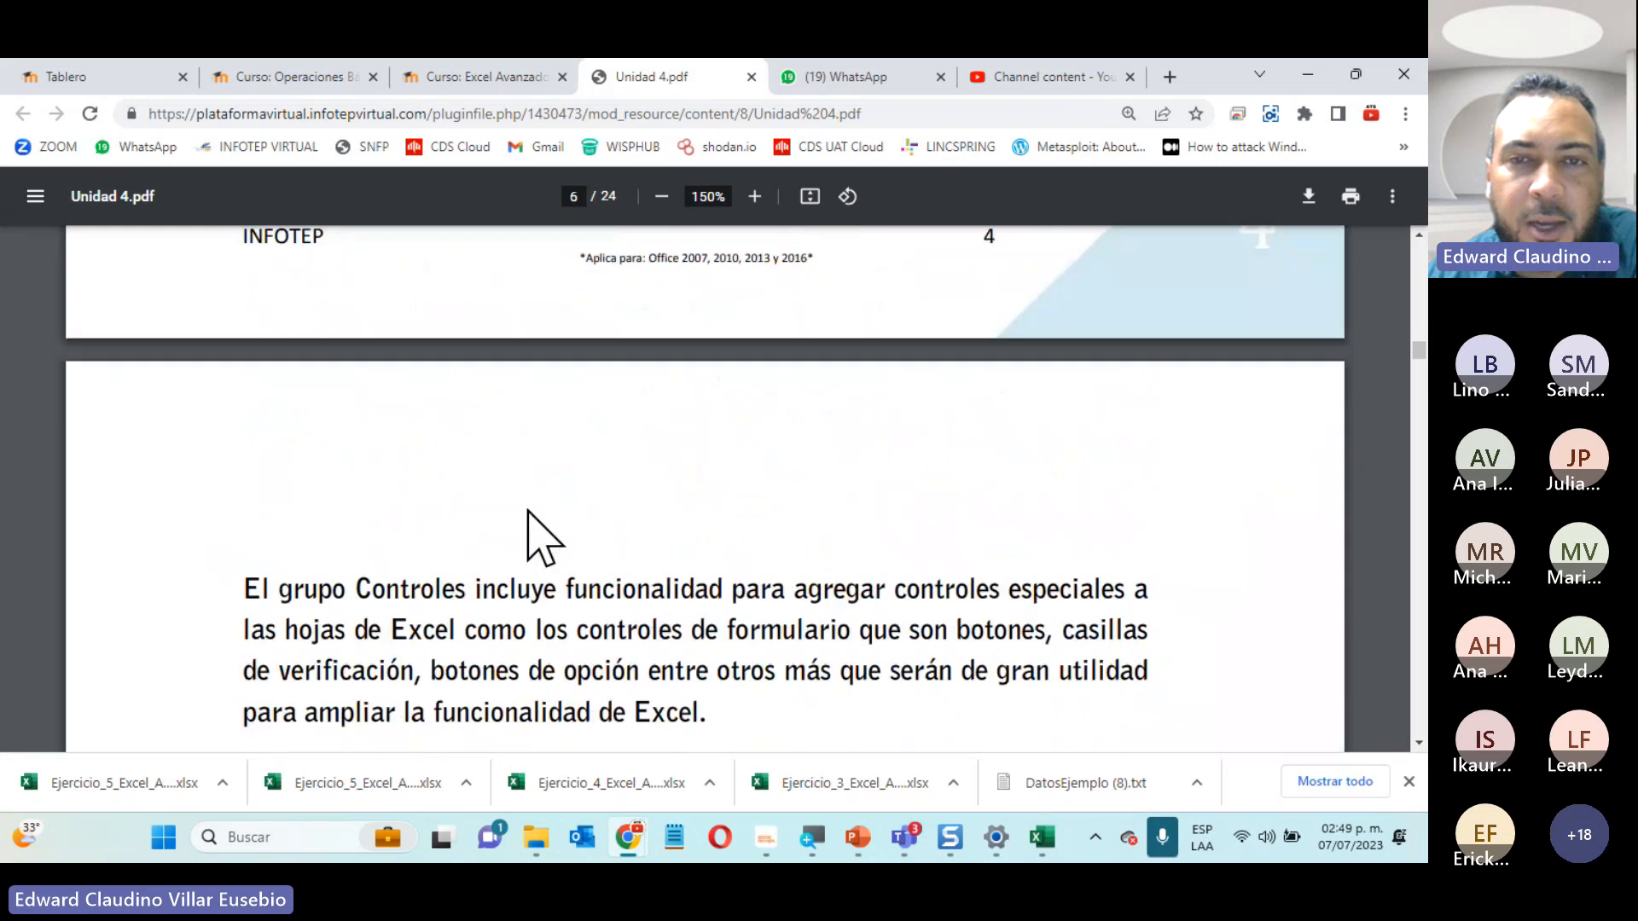
scroll(533, 537, down, 2)
scroll(533, 537, up, 9)
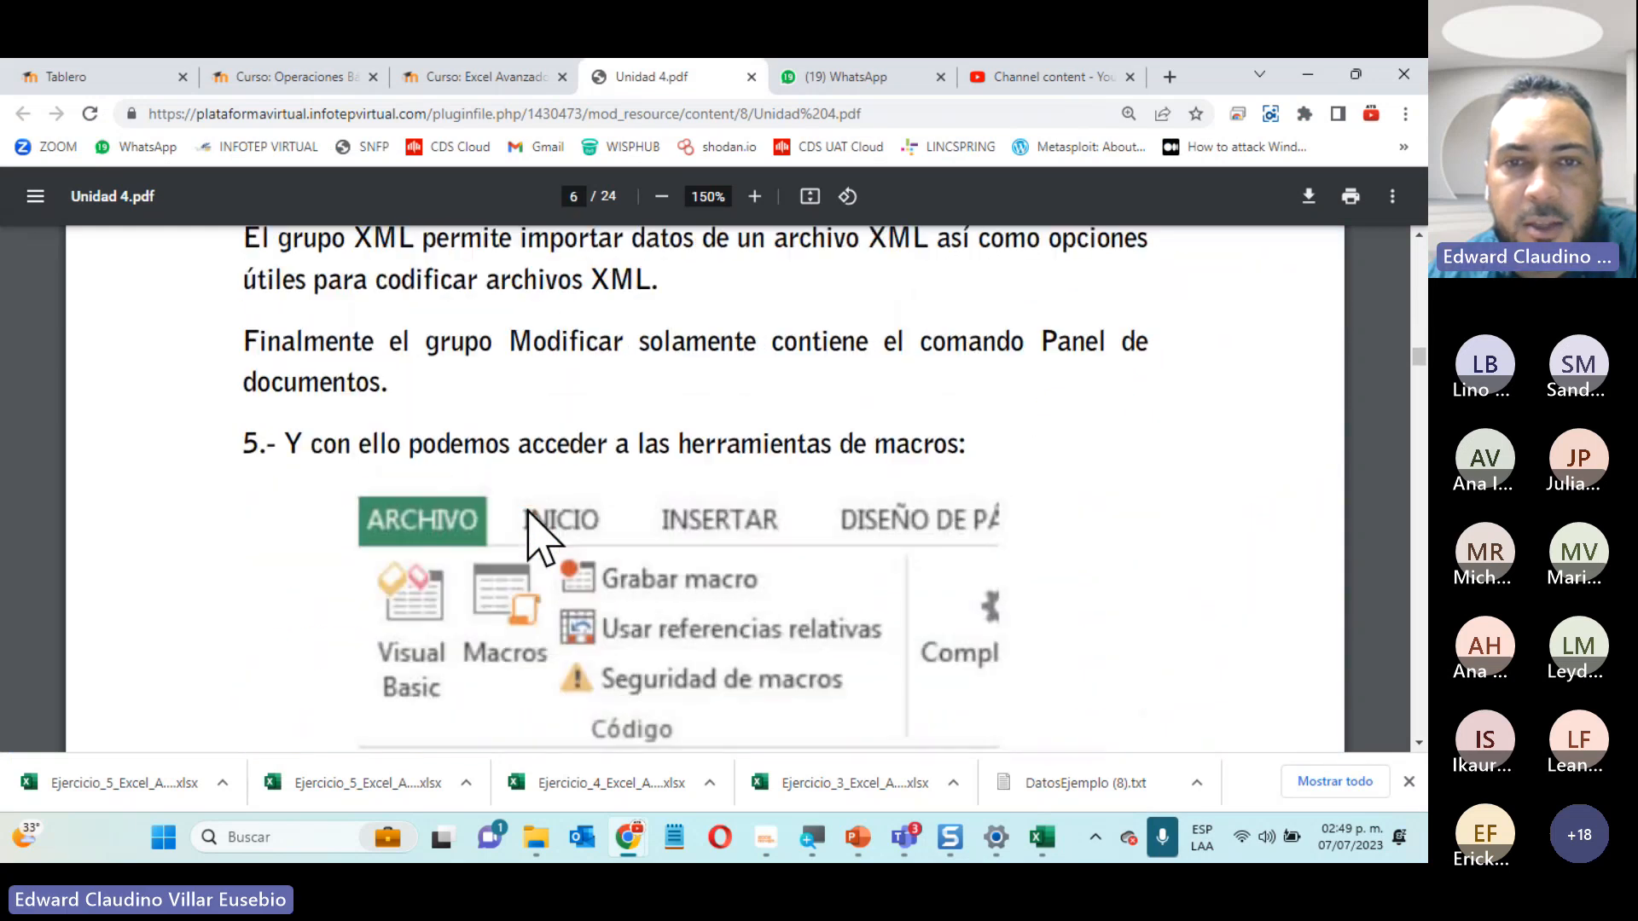
scroll(534, 520, up, 8)
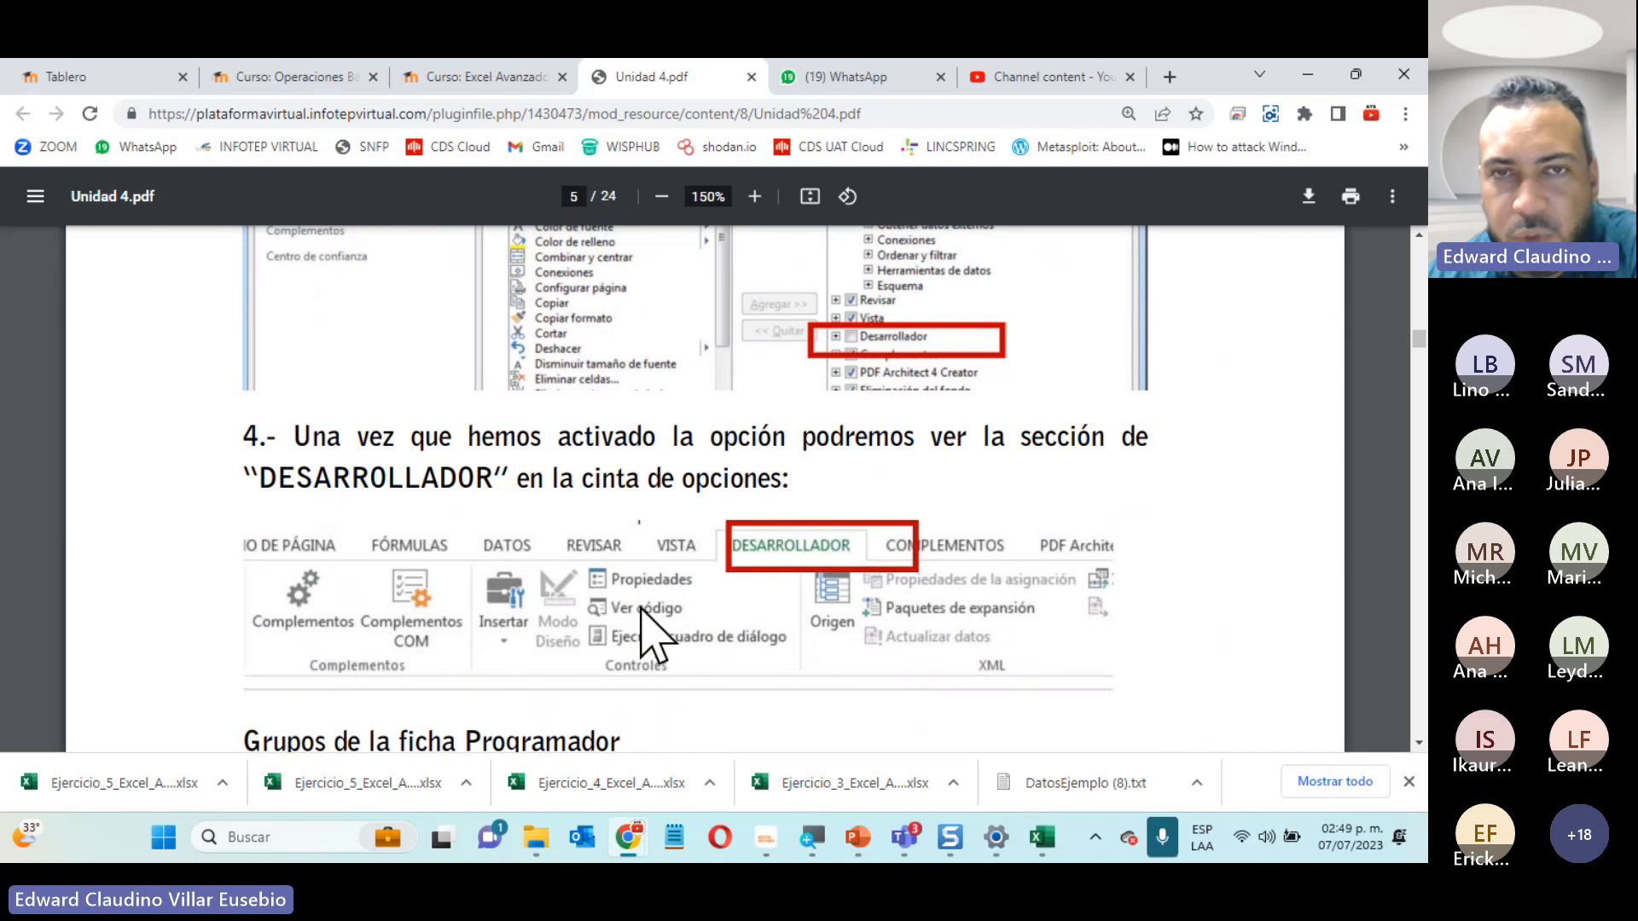
scroll(669, 347, down, 8)
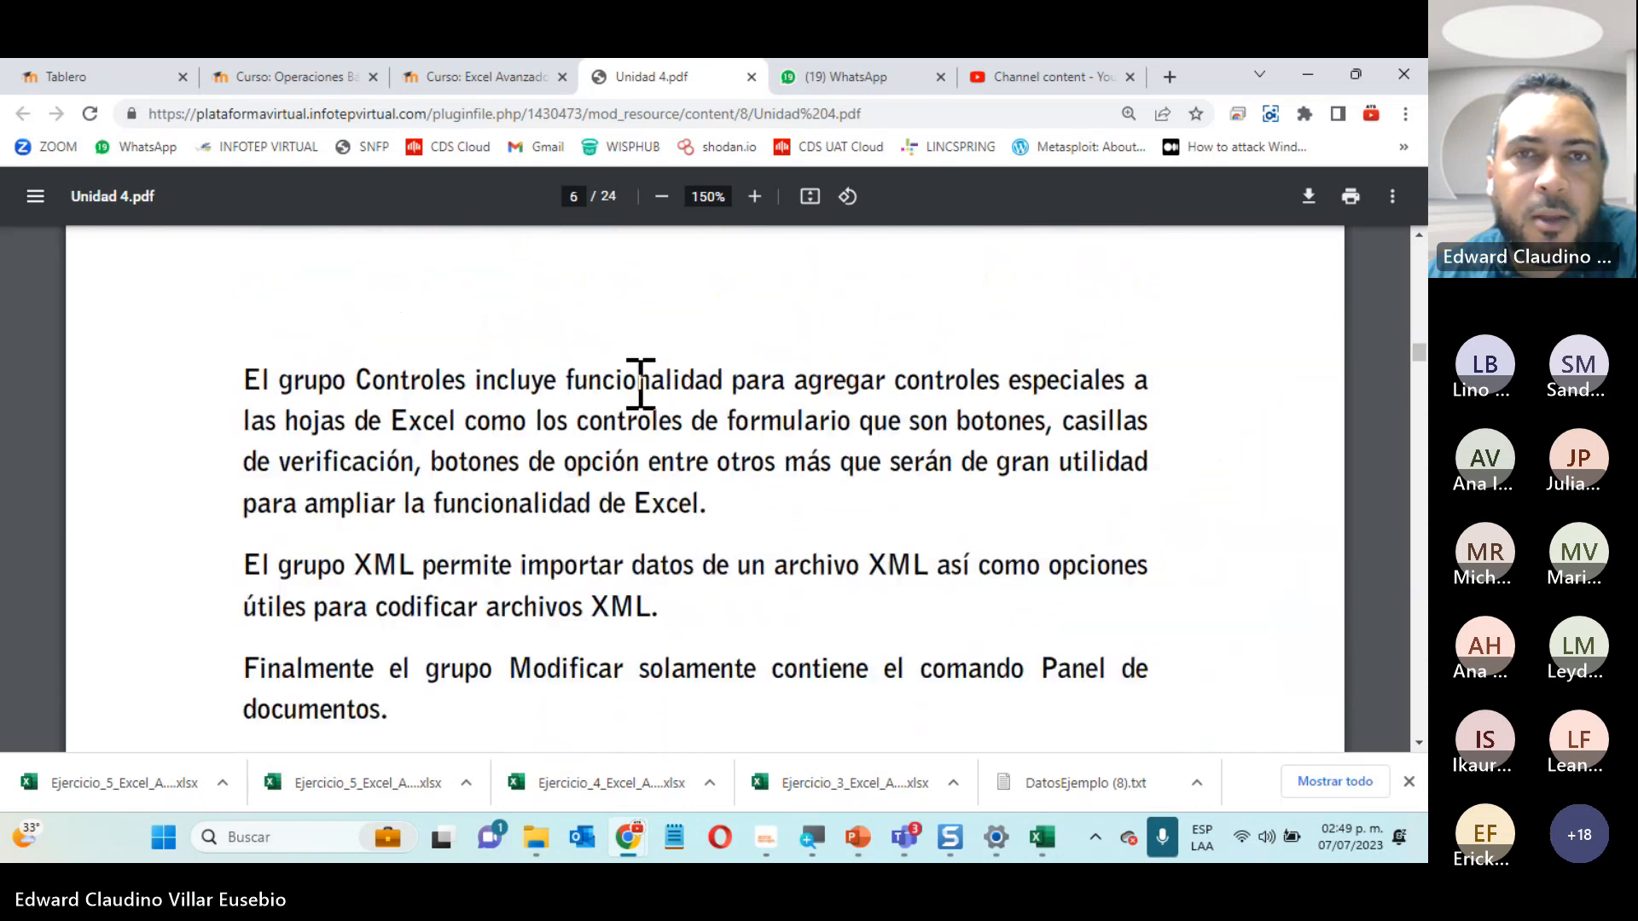
click(751, 77)
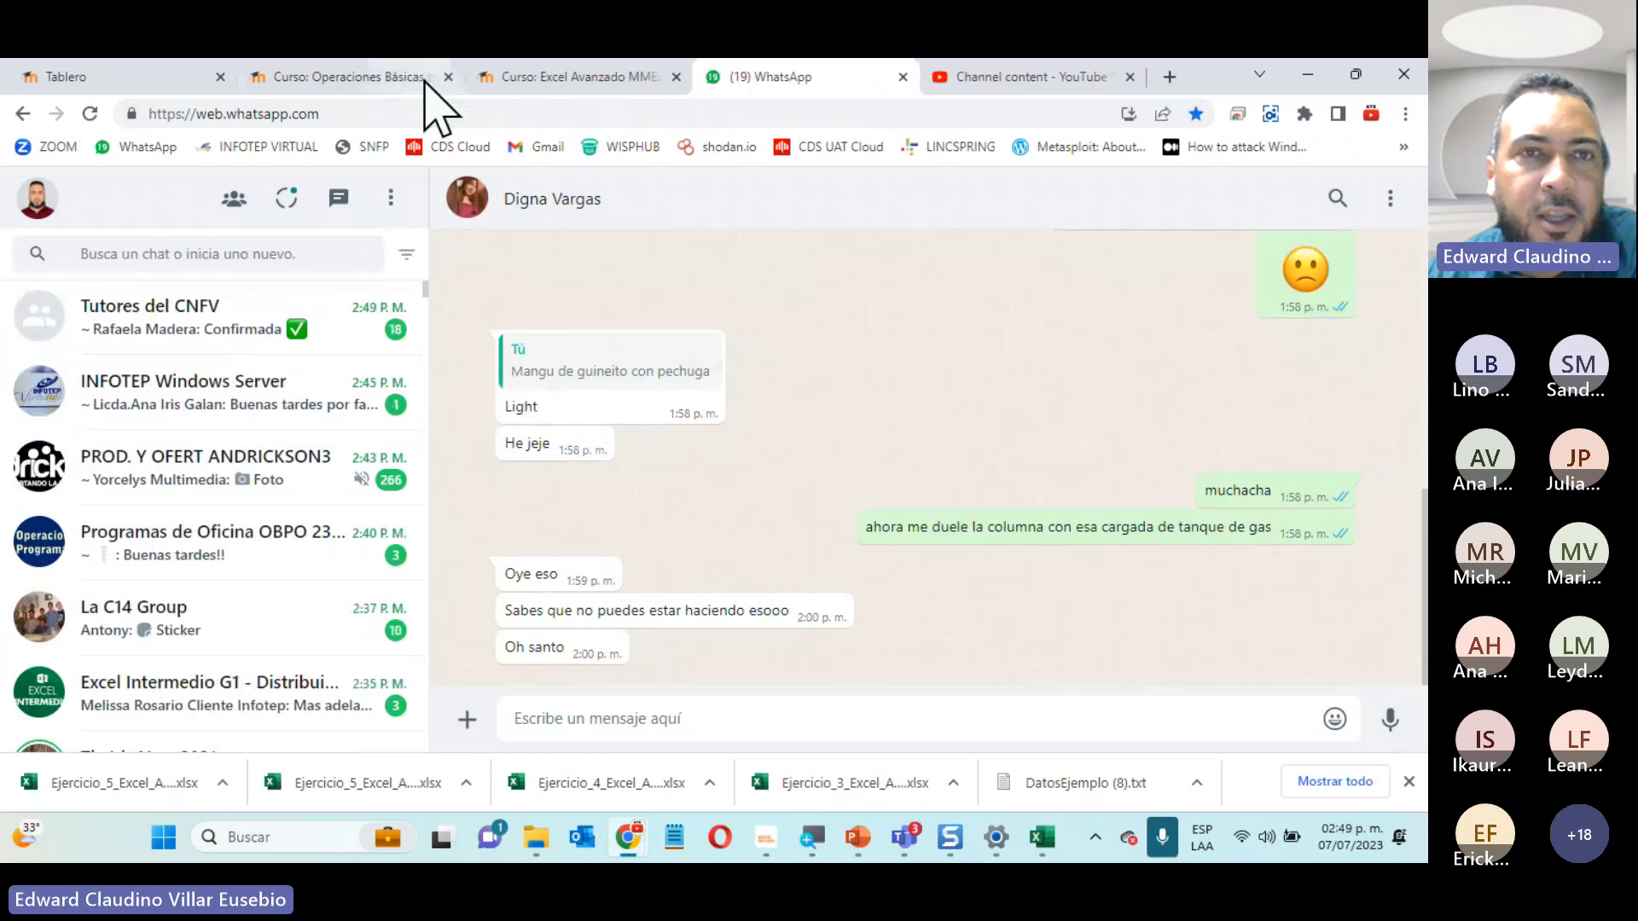
Open Videos Unidad 4 from the Excel Avanzado course page in a new browser tab
click(553, 81)
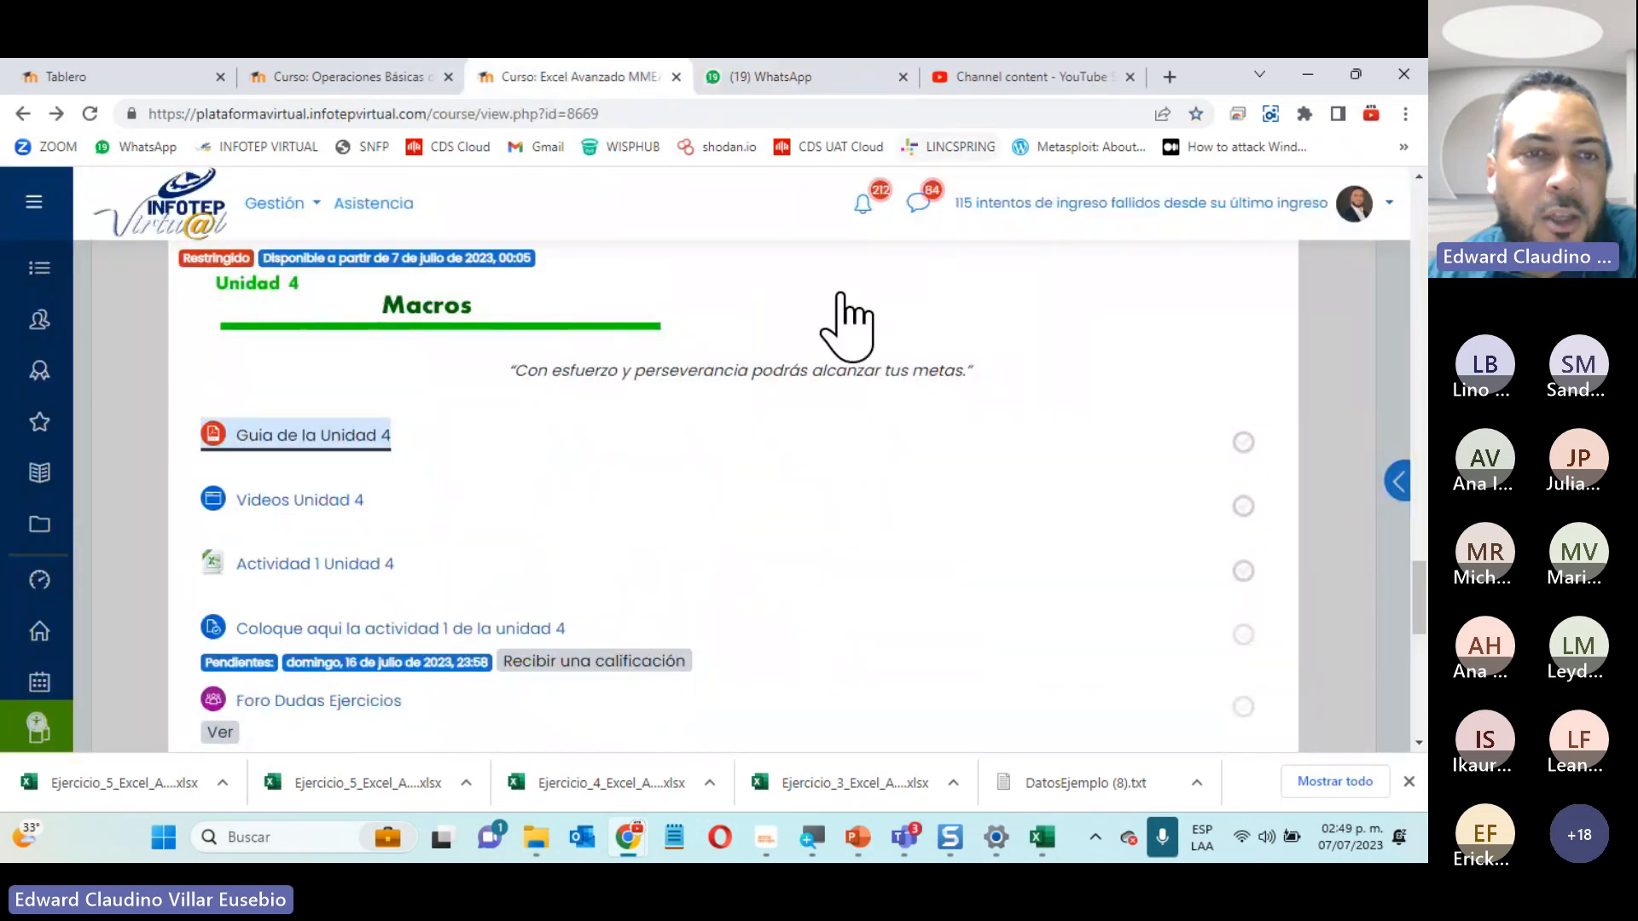
right_click(283, 500)
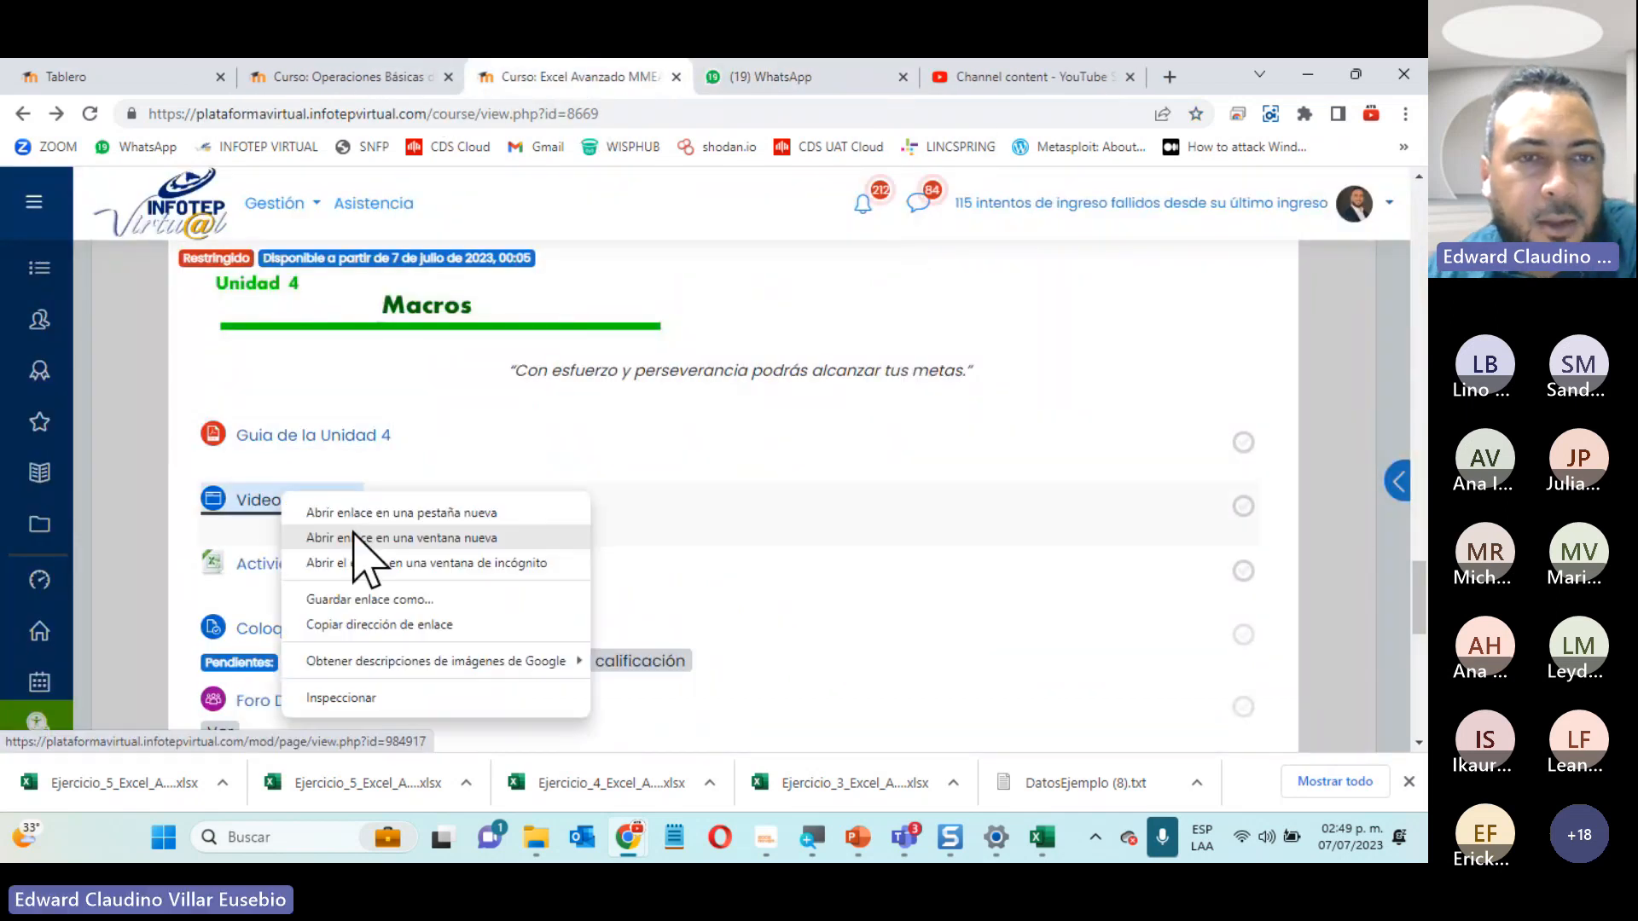
click(408, 512)
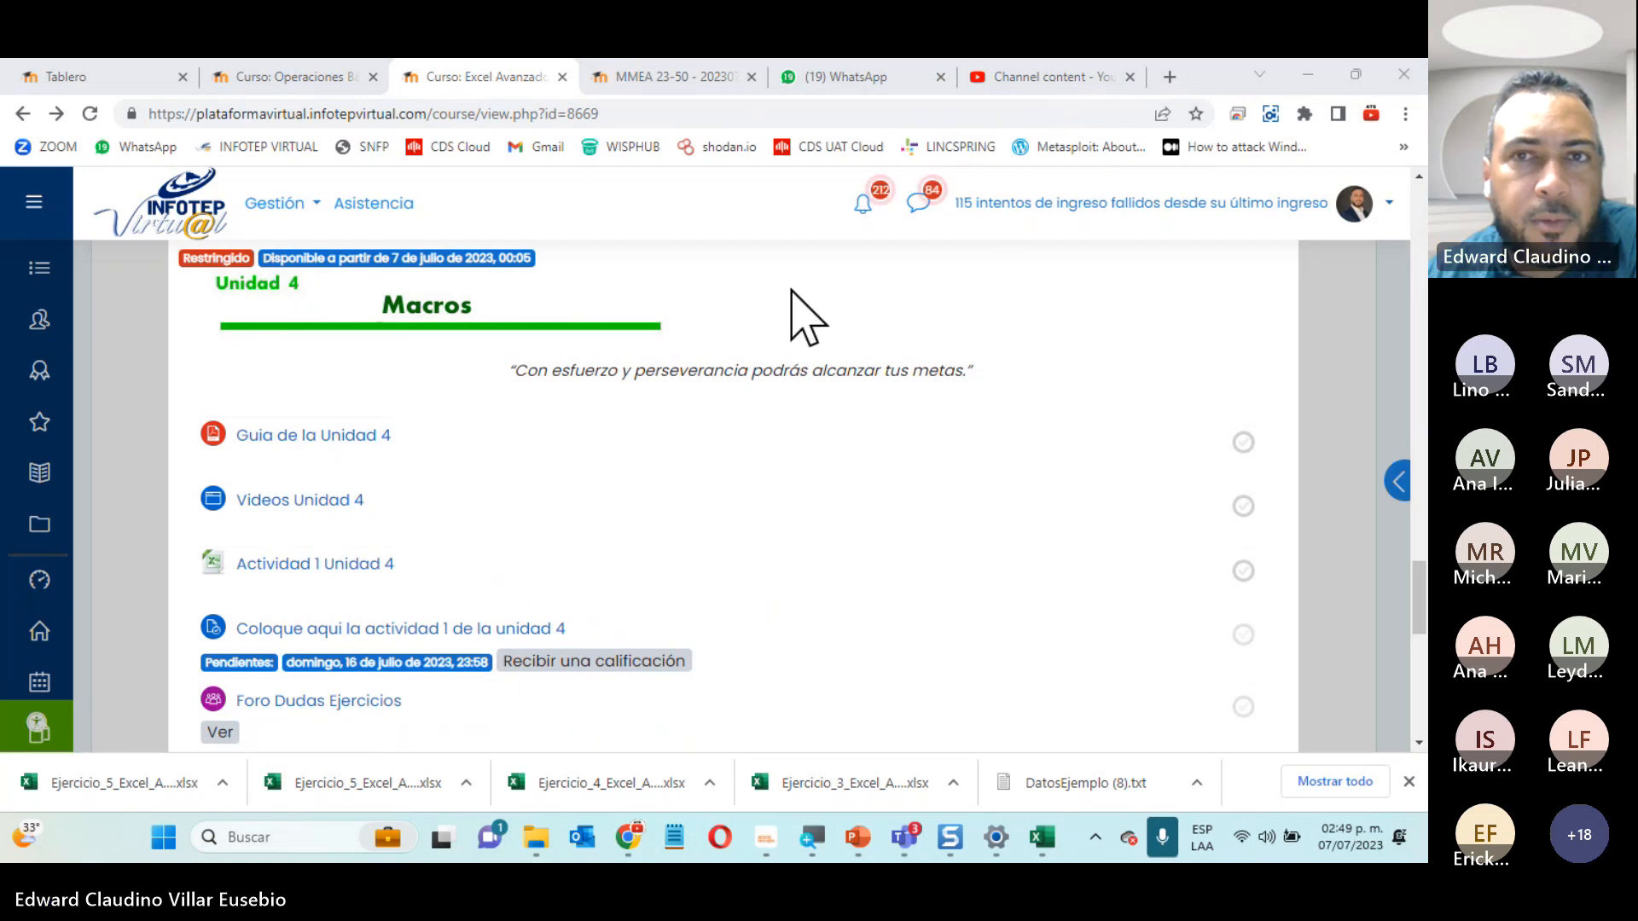
Close the WhatsApp tab and look through the Habilitar la Pestaña de Programador and Macros Grabados videos on the Videos Unidad 4 page
click(791, 370)
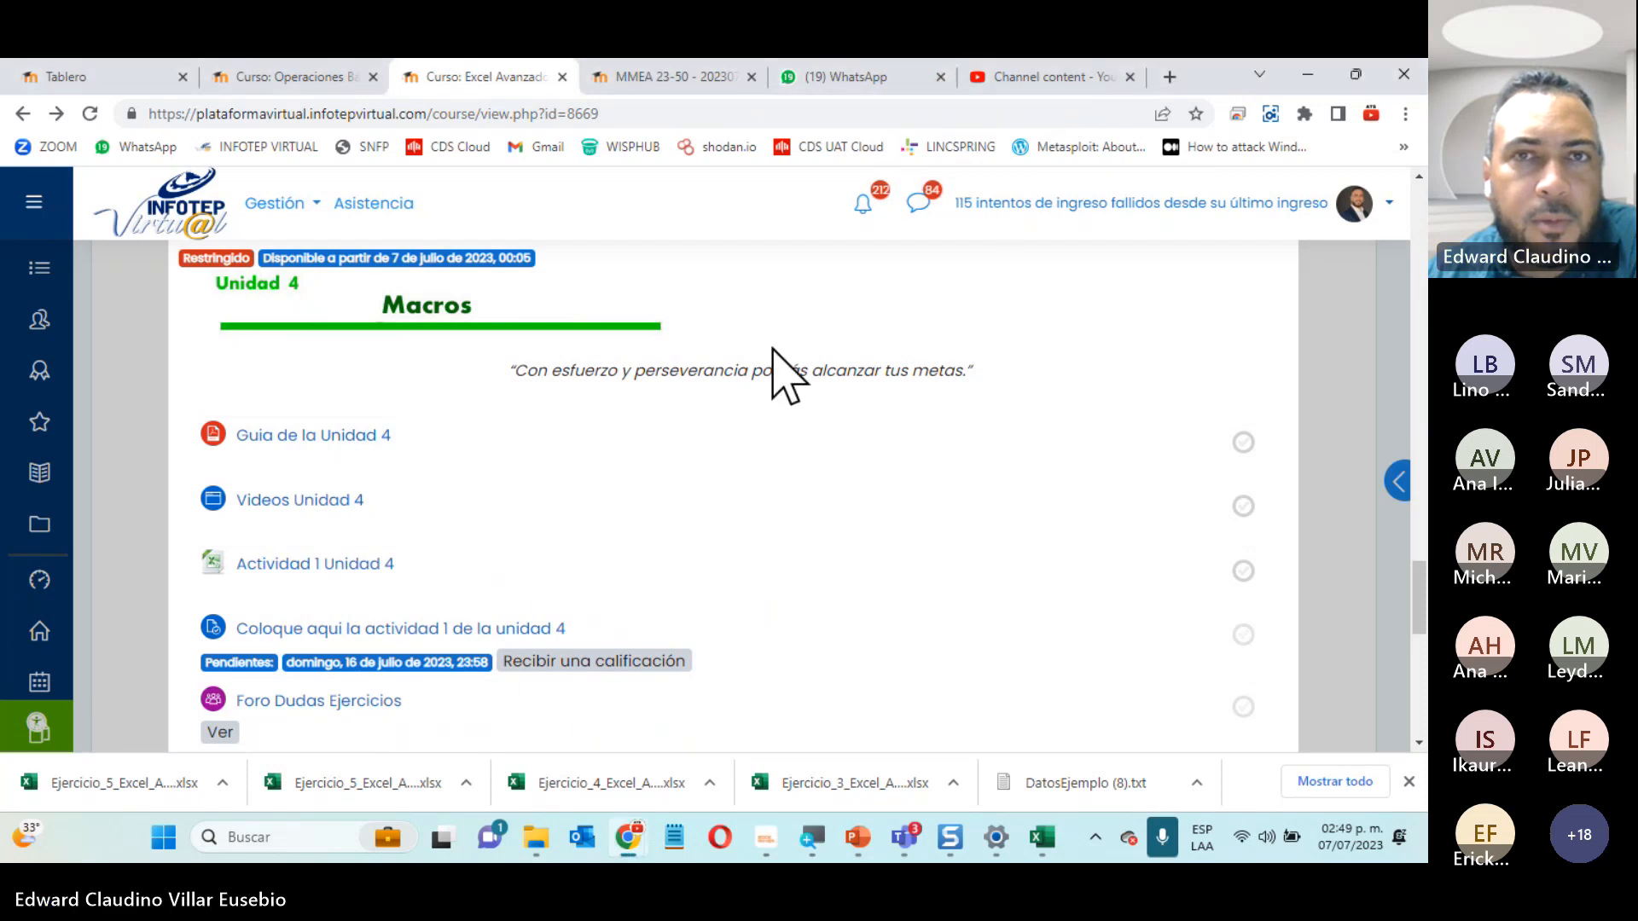
click(942, 77)
click(683, 77)
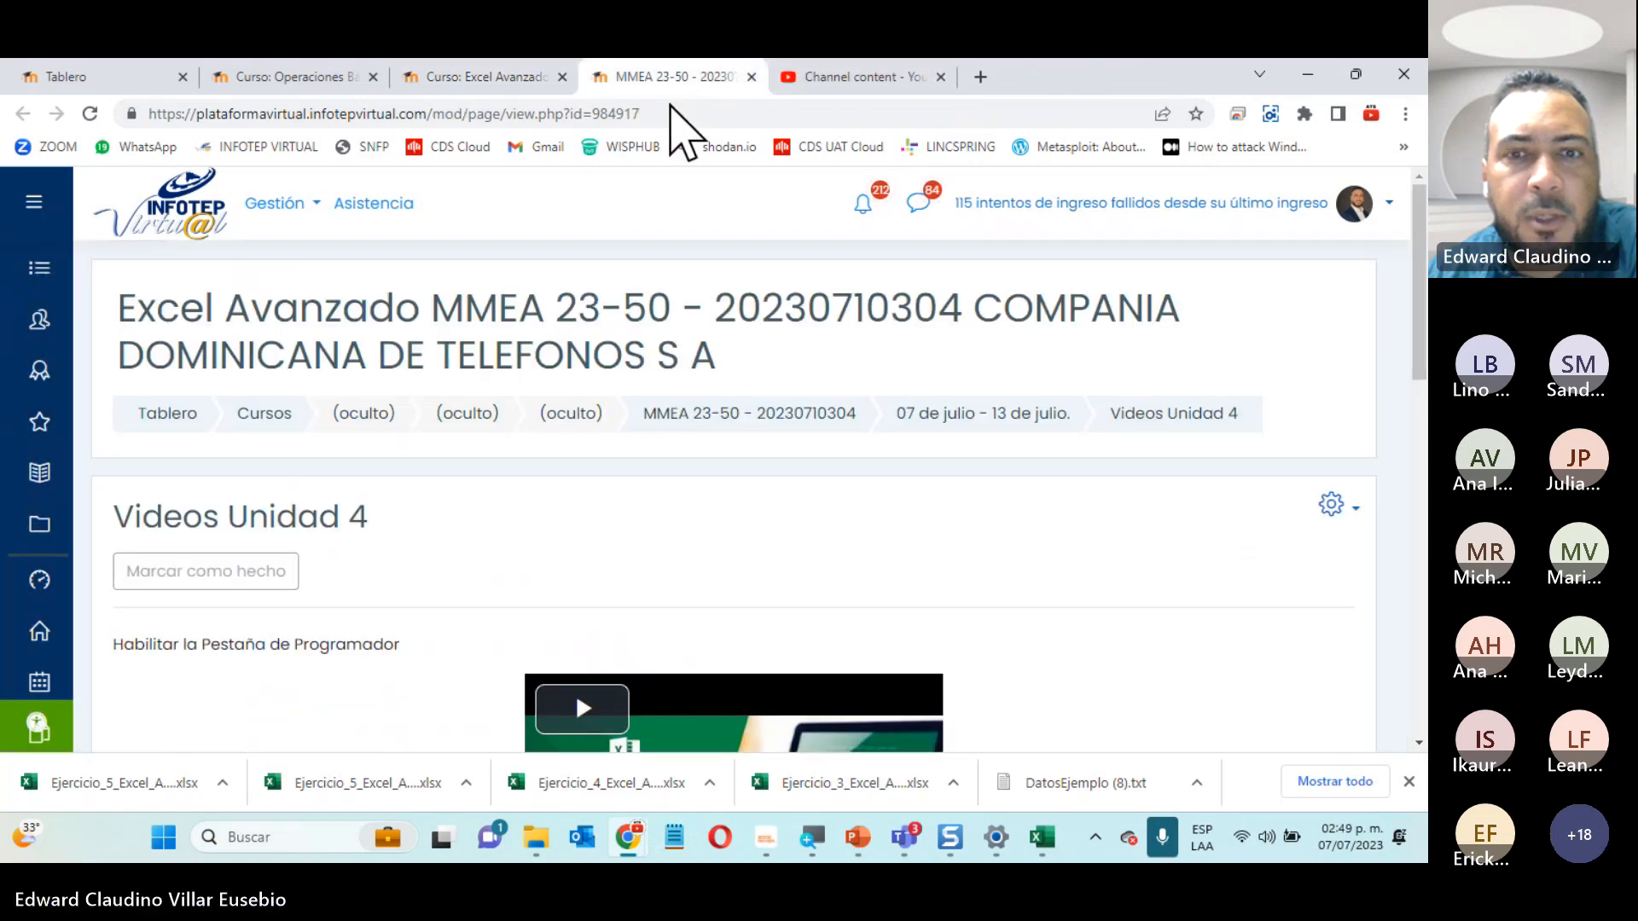
scroll(695, 474, down, 3)
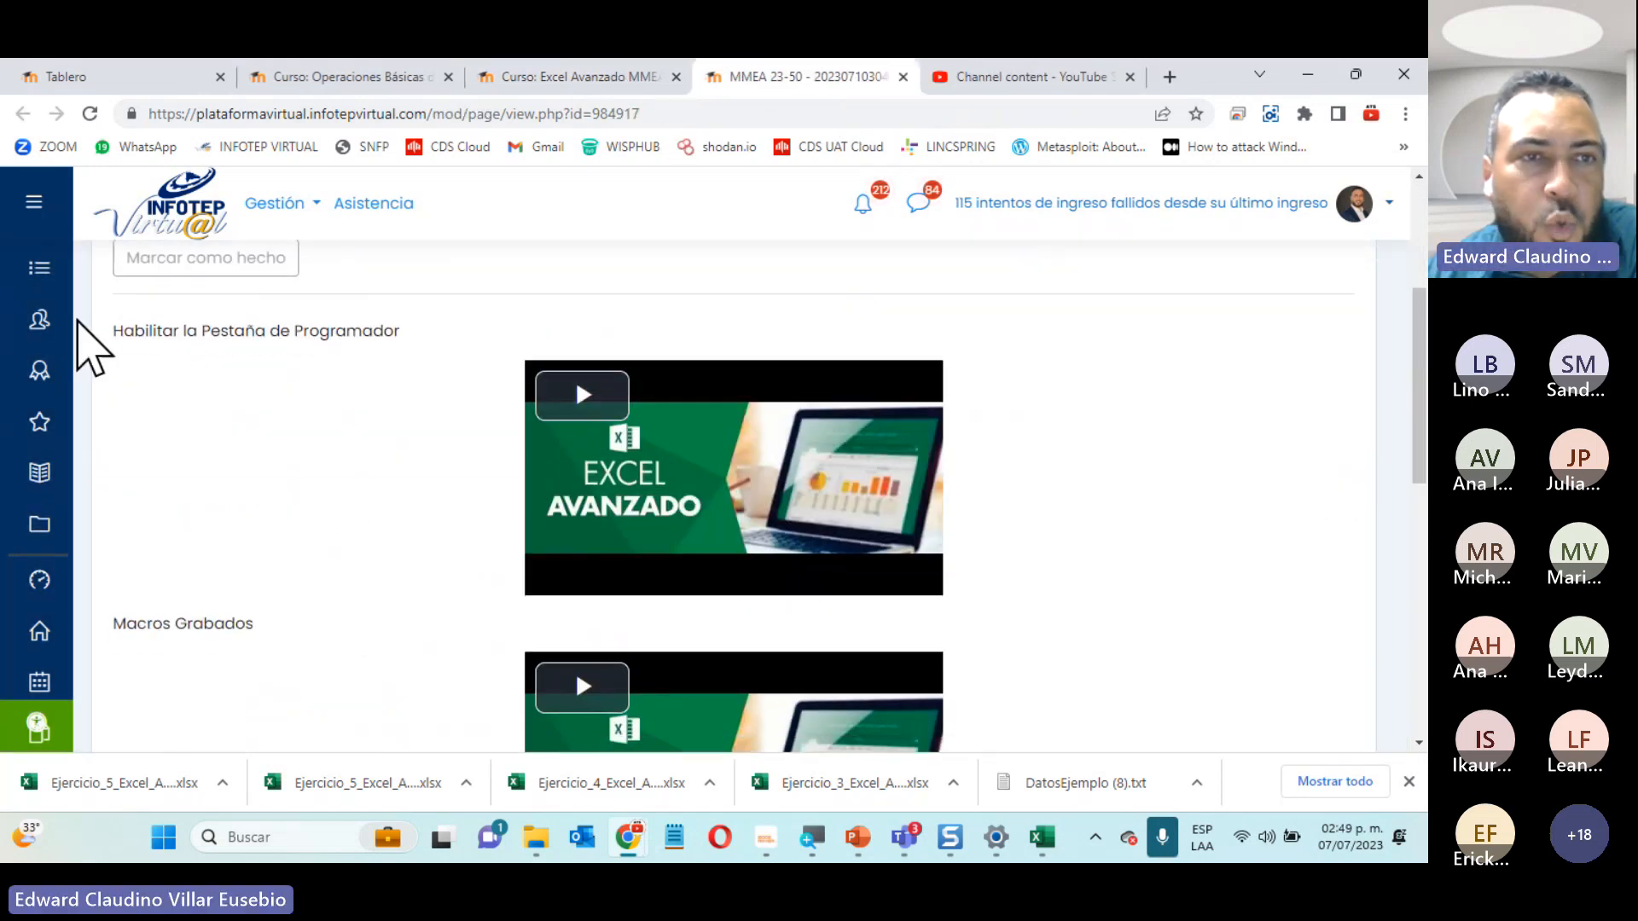
scroll(556, 504, down, 2)
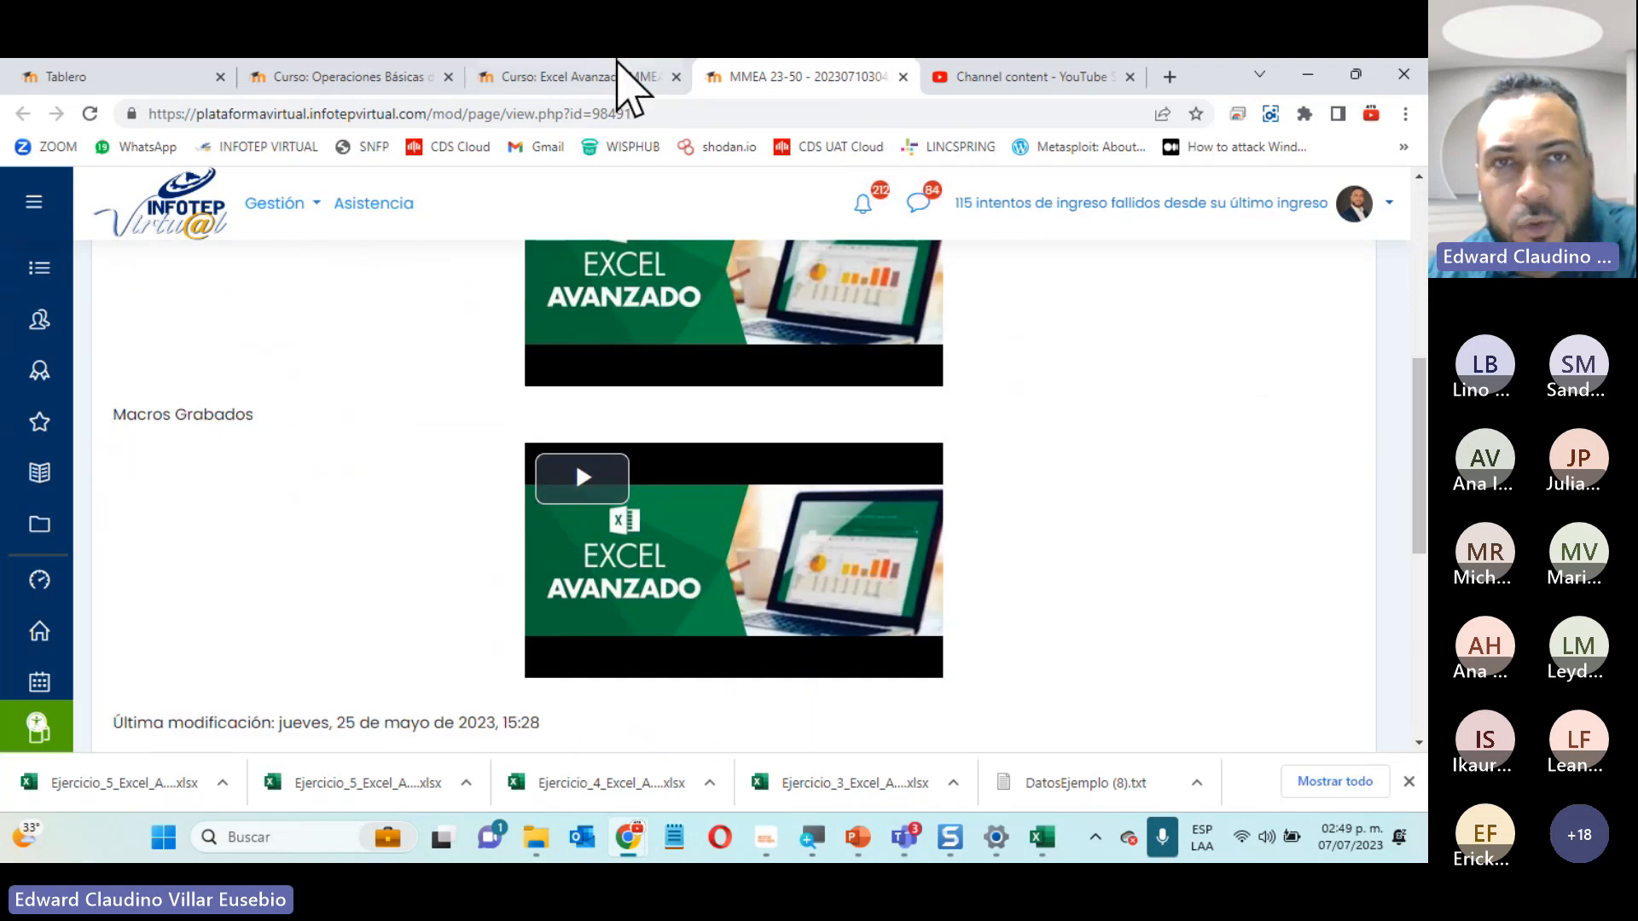
Download Actividad 1 Unidad 4 from the course page and open the Ejercicio_6 workbook in Excel
click(571, 85)
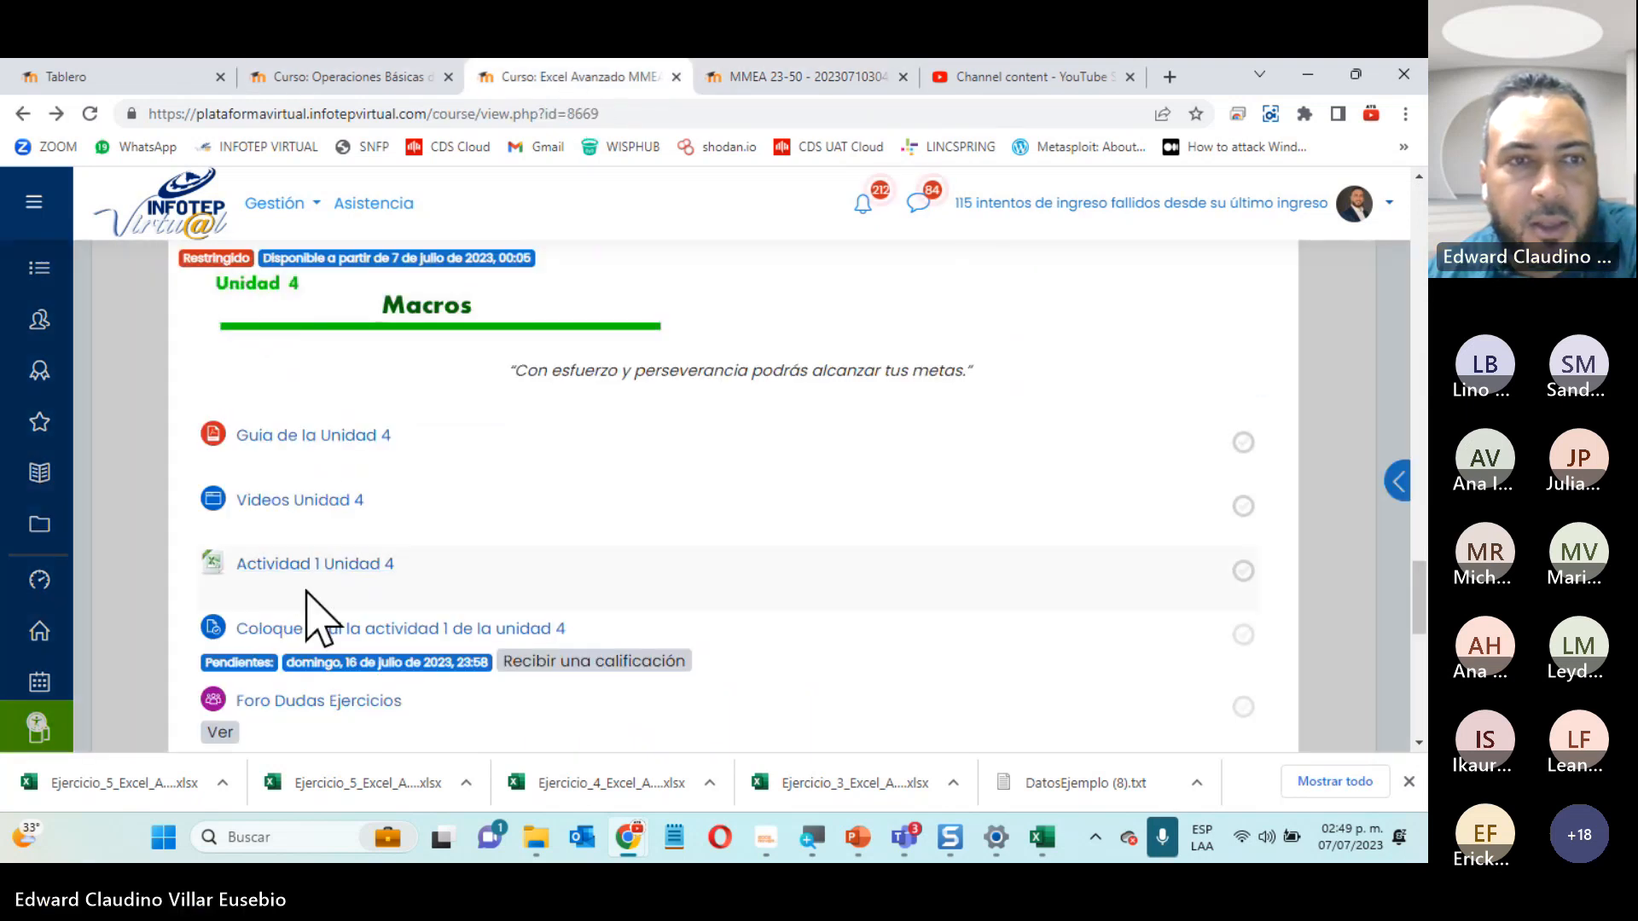
click(308, 563)
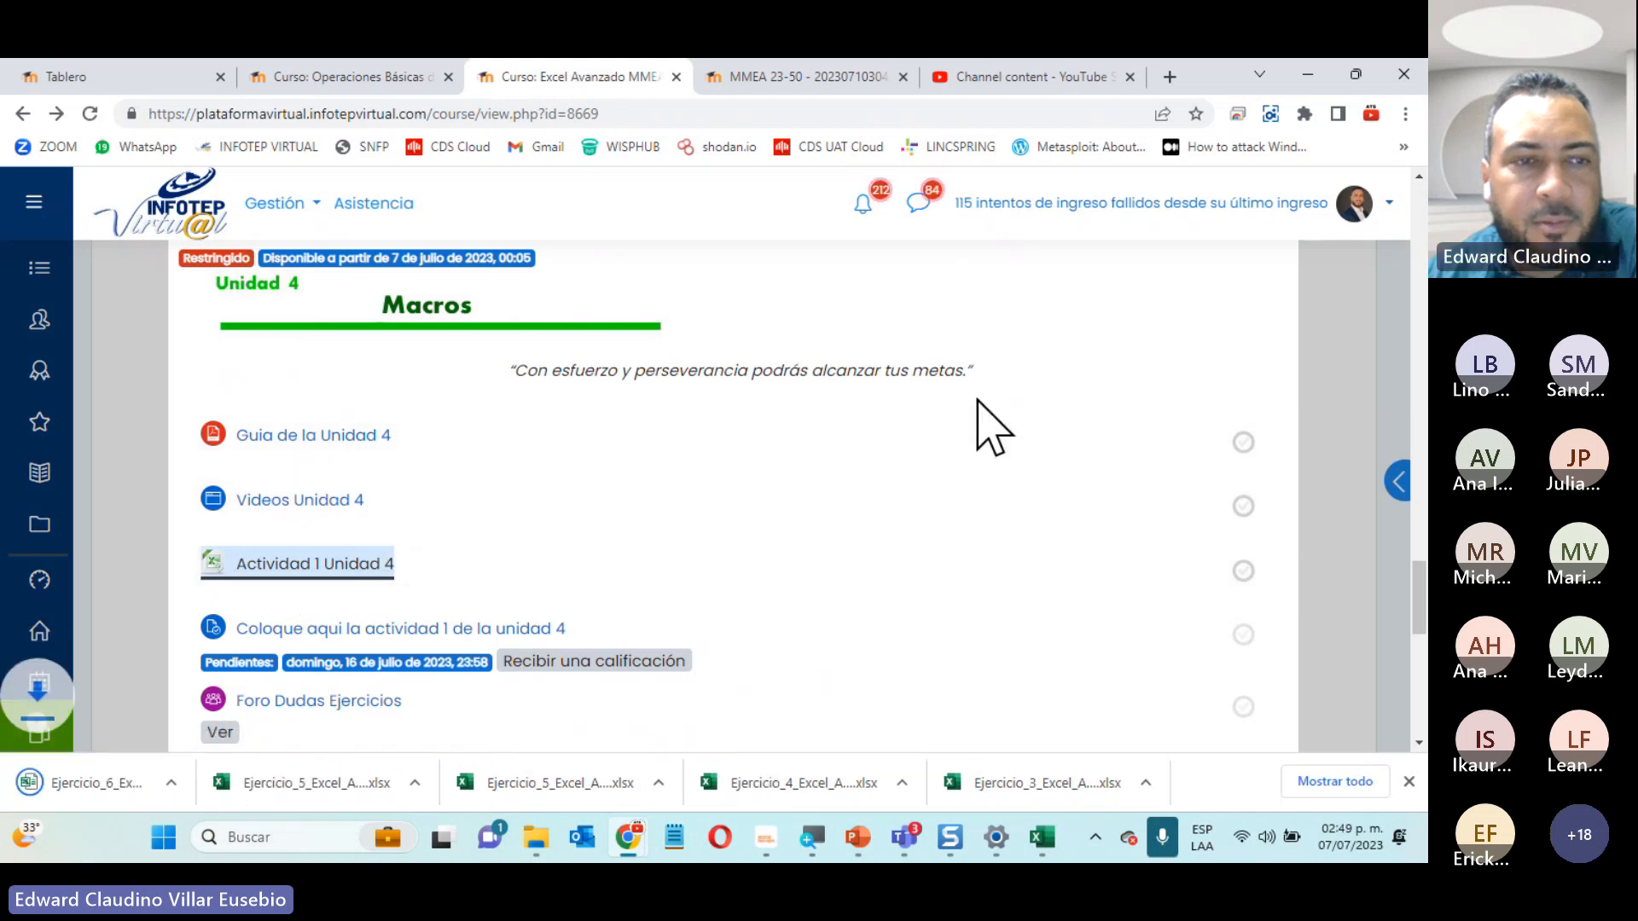
click(109, 787)
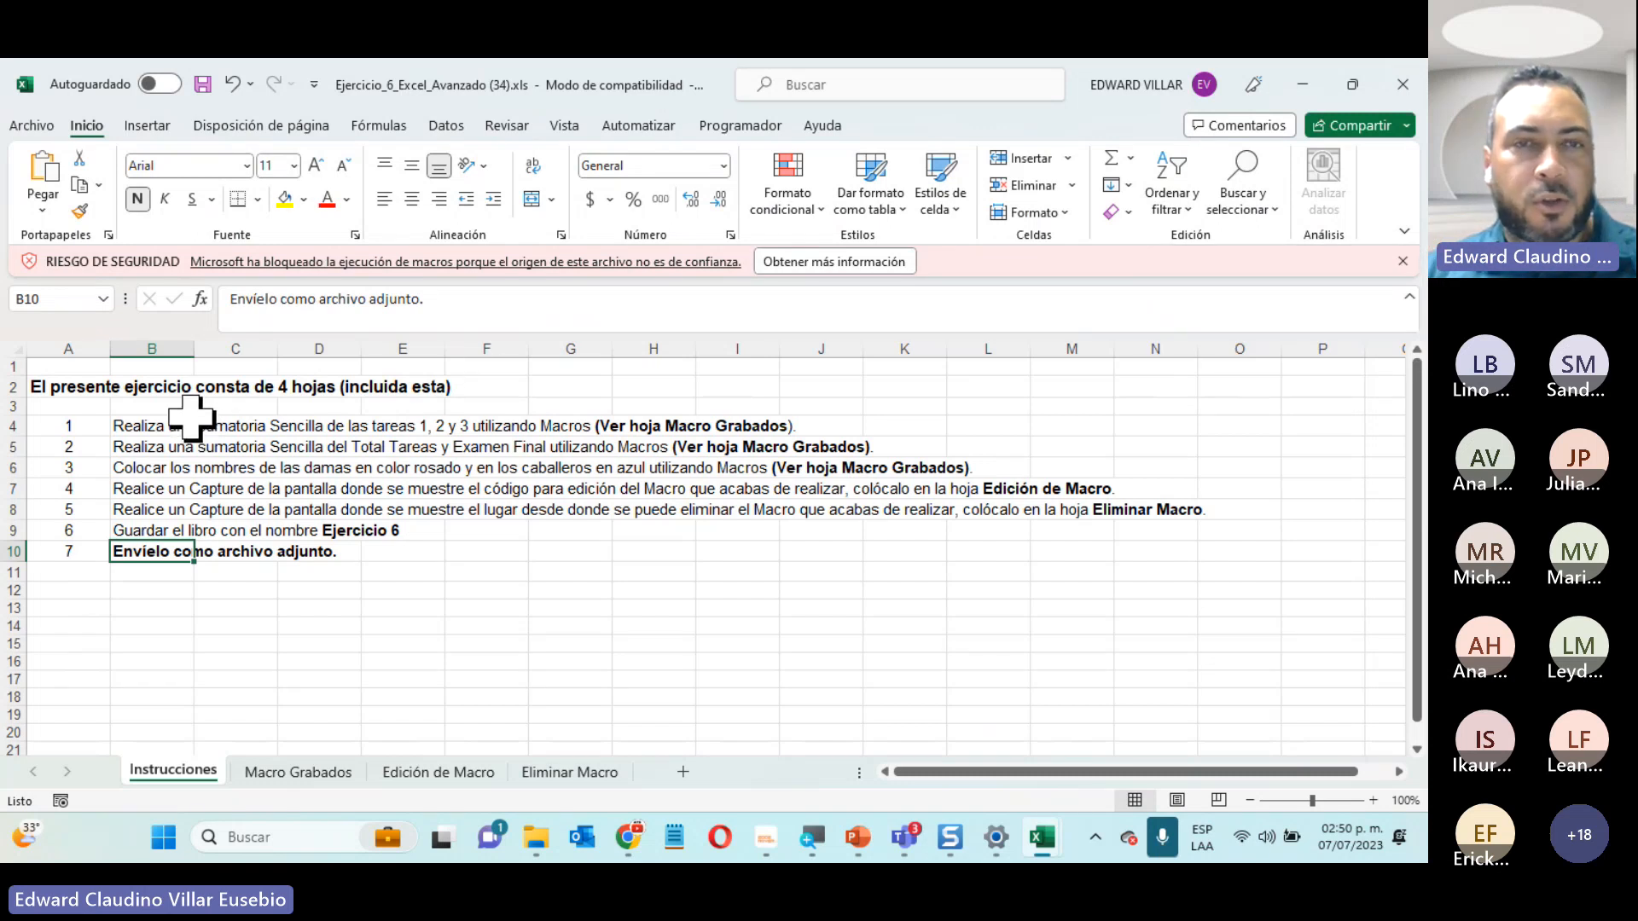
Close the Ejercicio_6 and Ejercicio_5 workbooks without saving the Ejercicio_5 changes
click(1404, 84)
click(1403, 83)
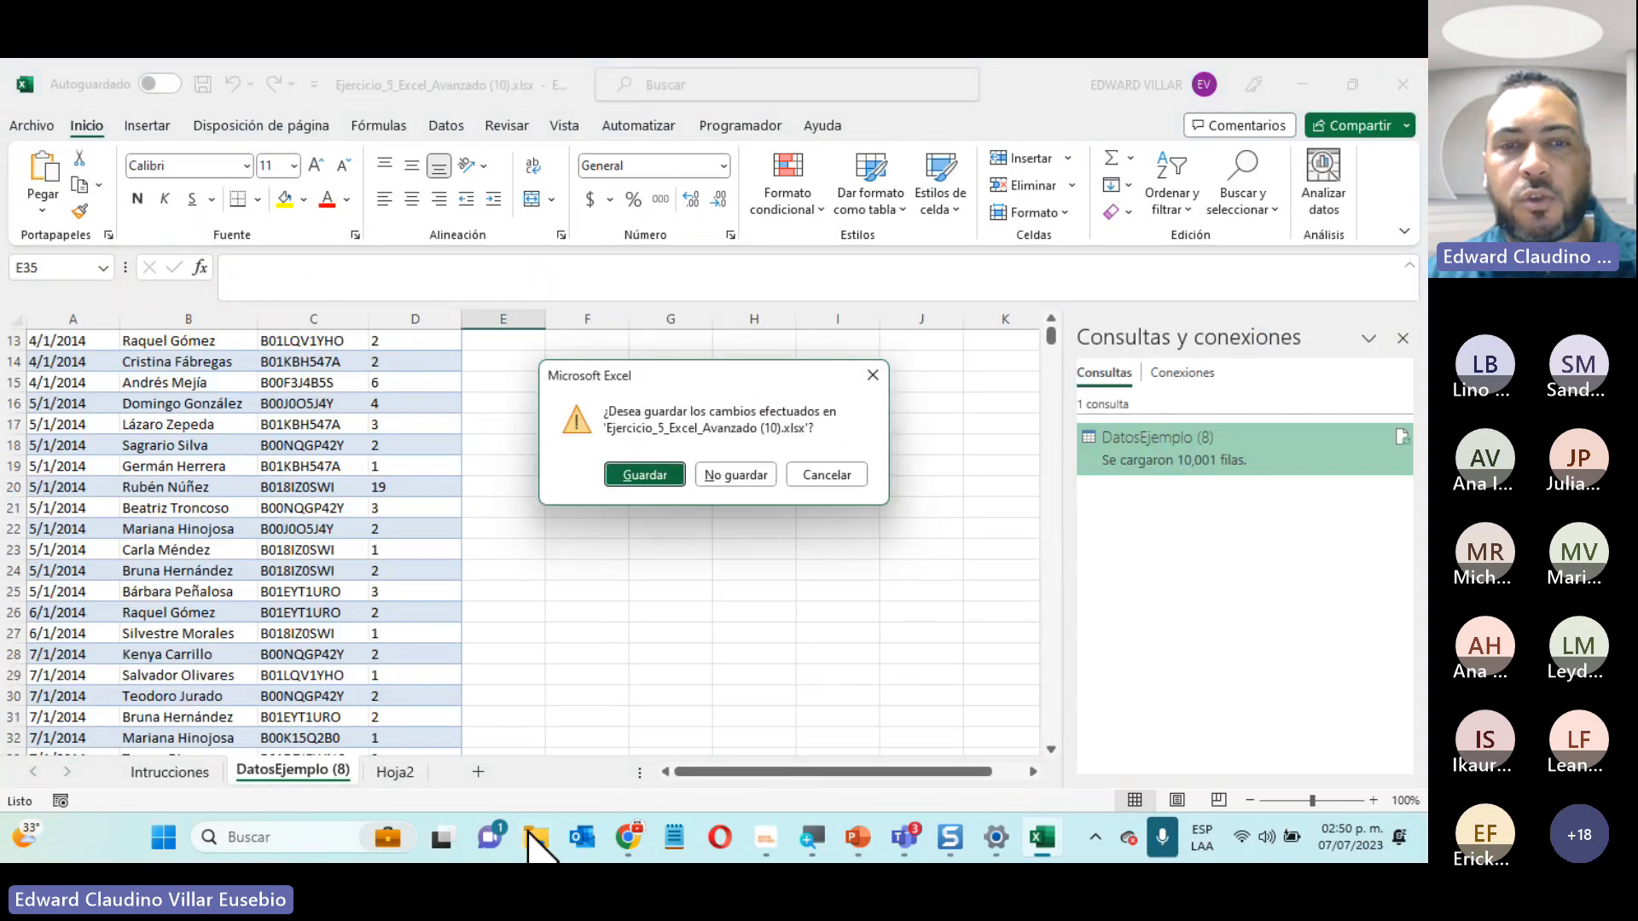
click(739, 475)
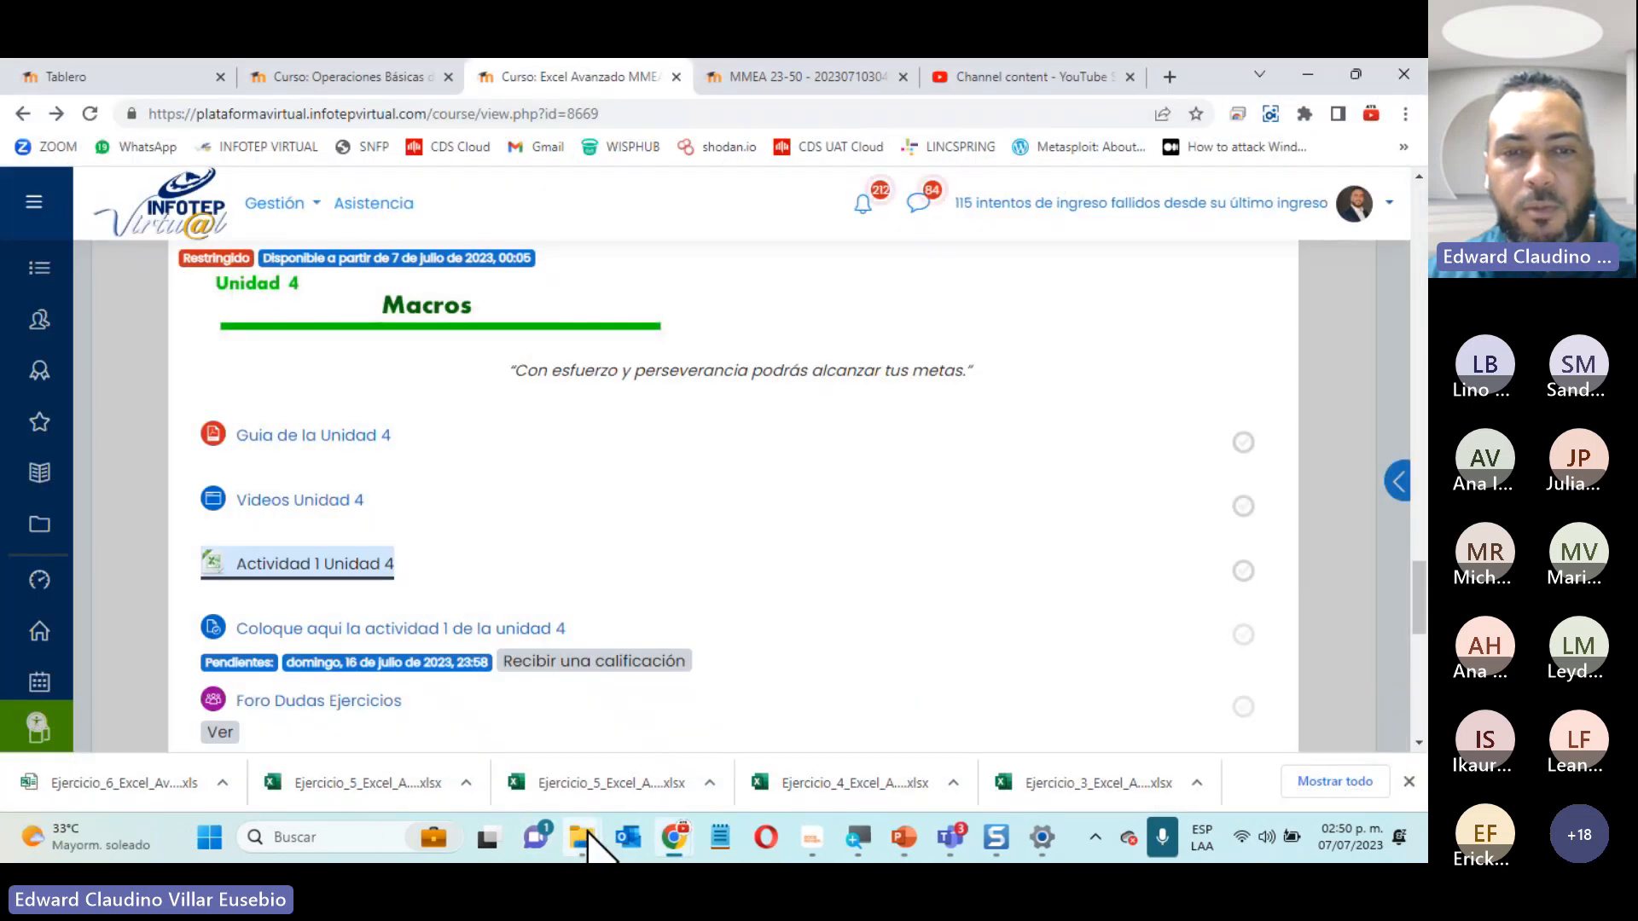
Switch to the Descargas folder in File Explorer and refresh its file list
mouse_move(589, 844)
click(484, 646)
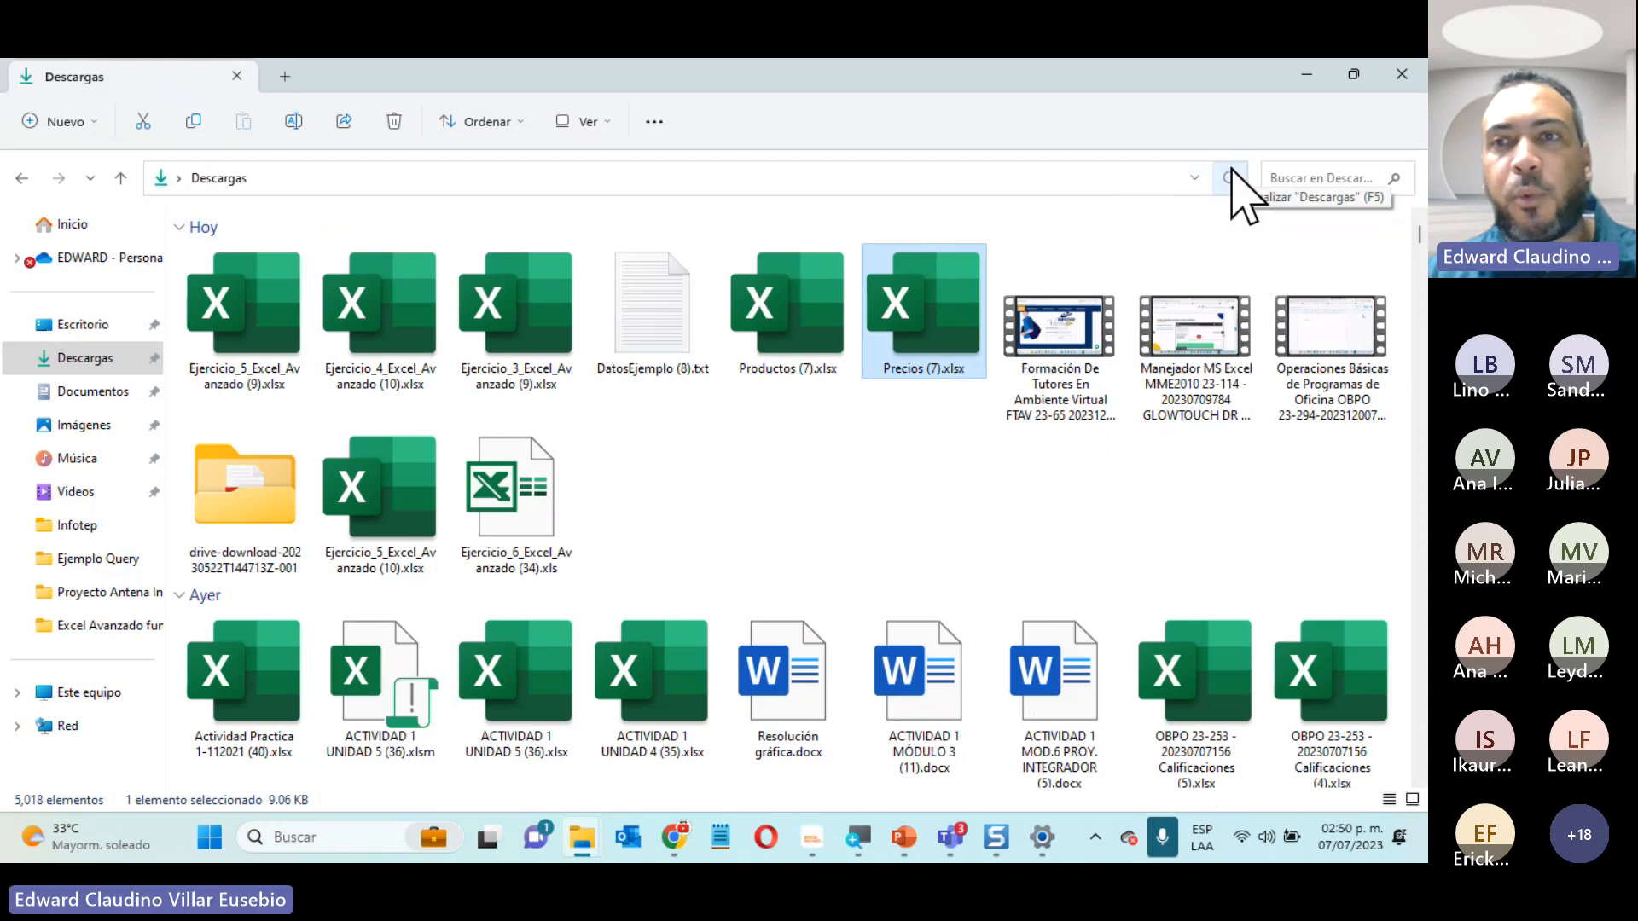
click(1231, 171)
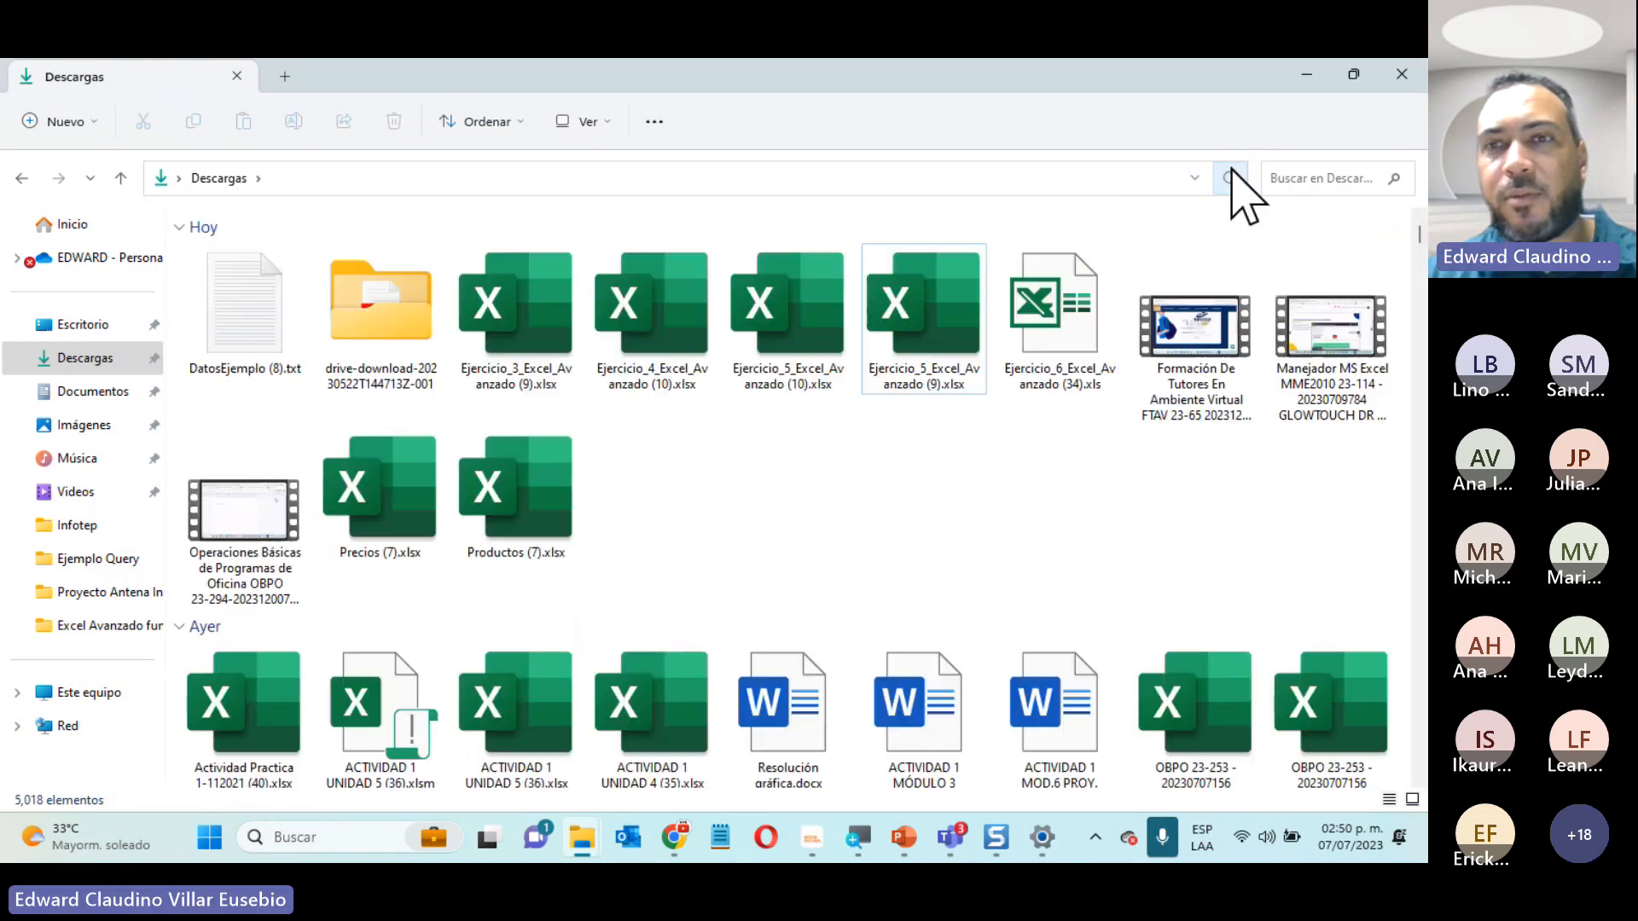
click(1231, 171)
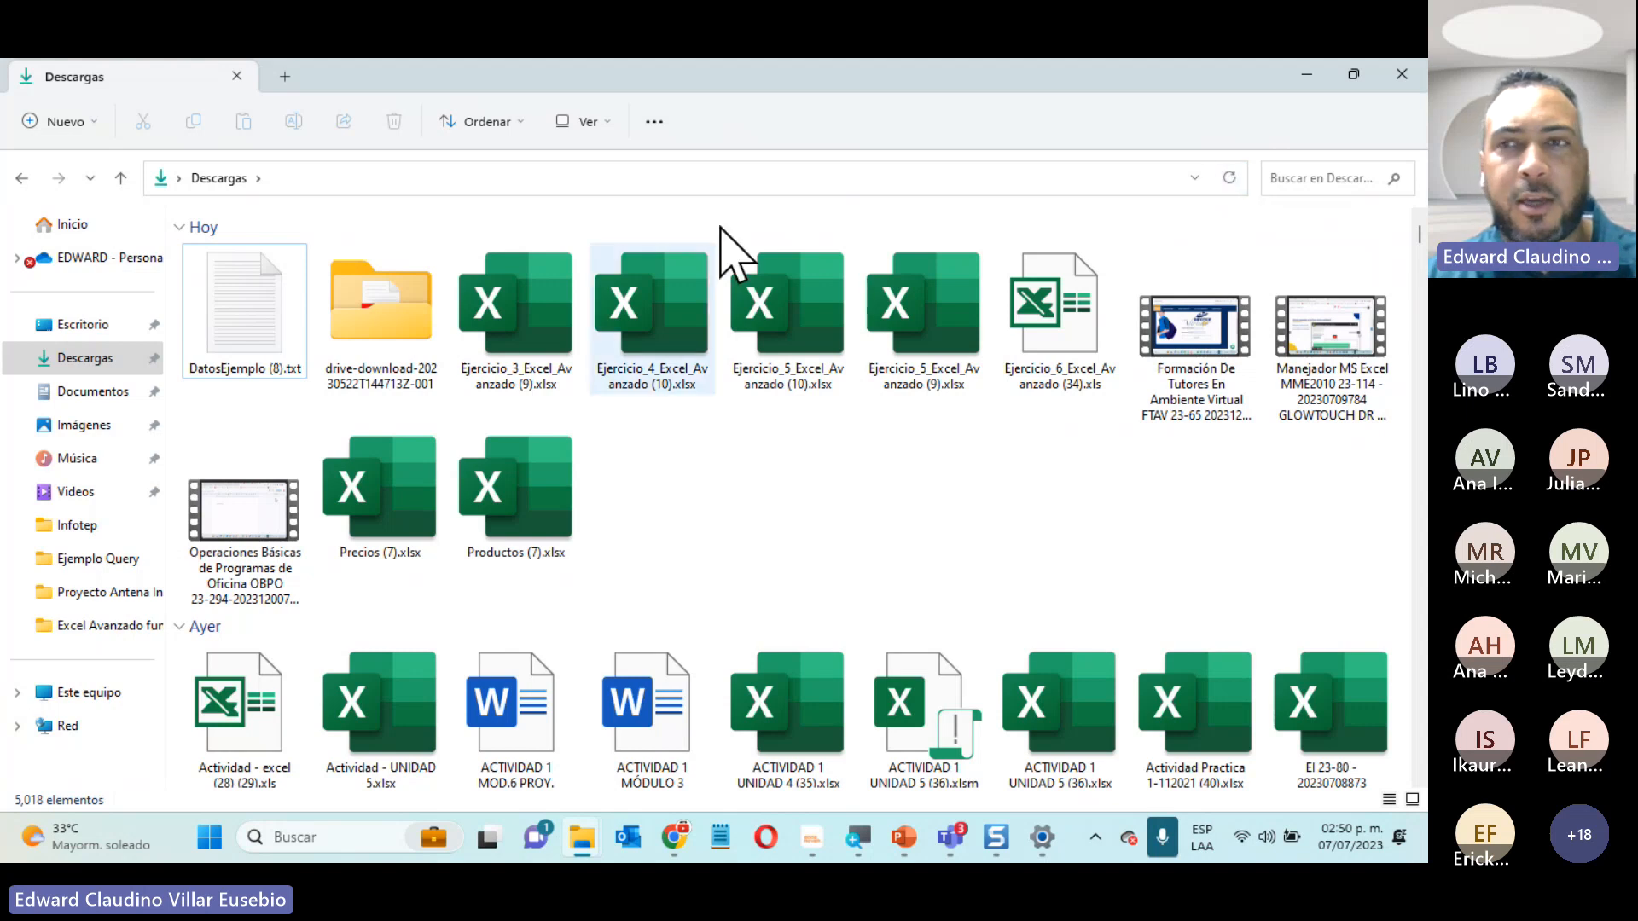
Download Actividad 1 Unidad 4 again from the course page and show the new file in the refreshed Descargas folder
click(1306, 74)
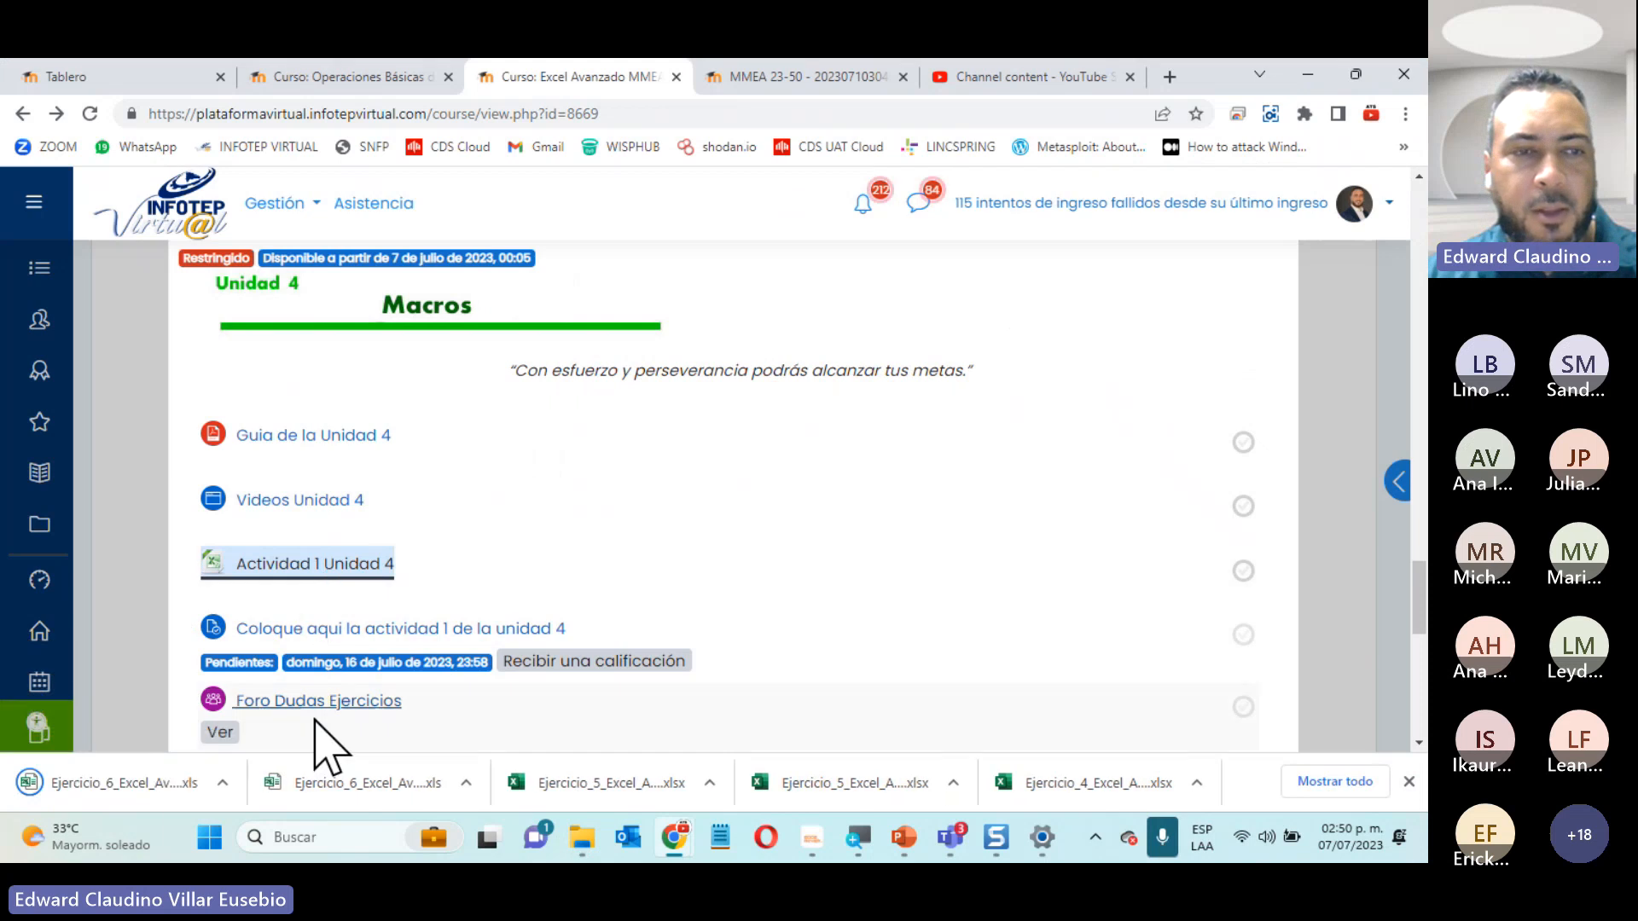
mouse_move(583, 839)
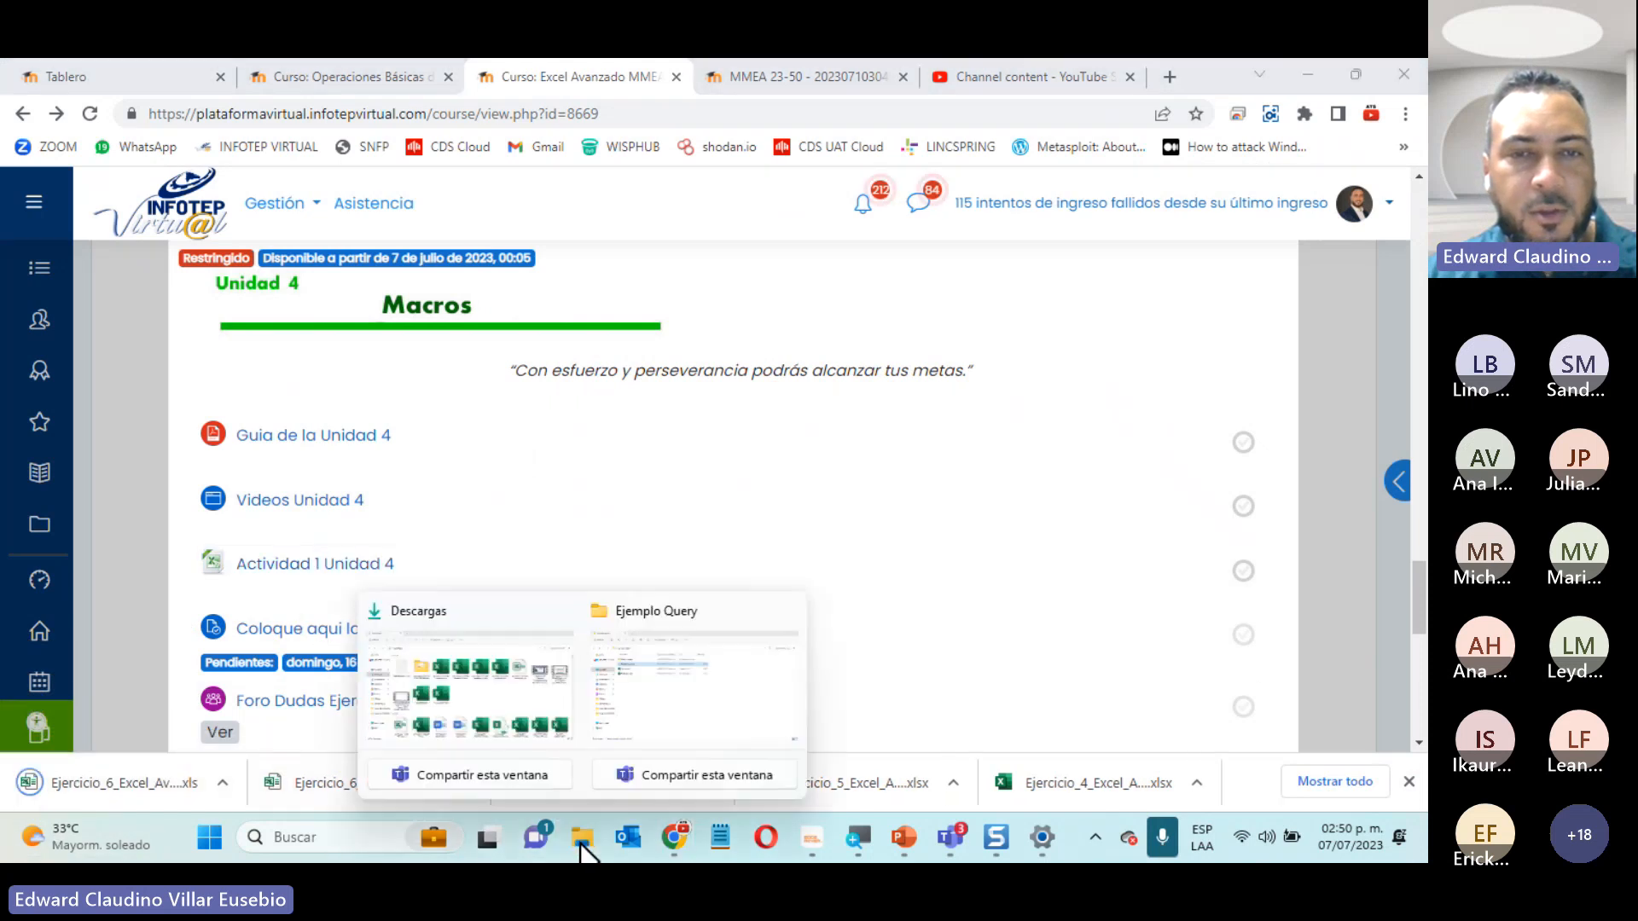
click(512, 723)
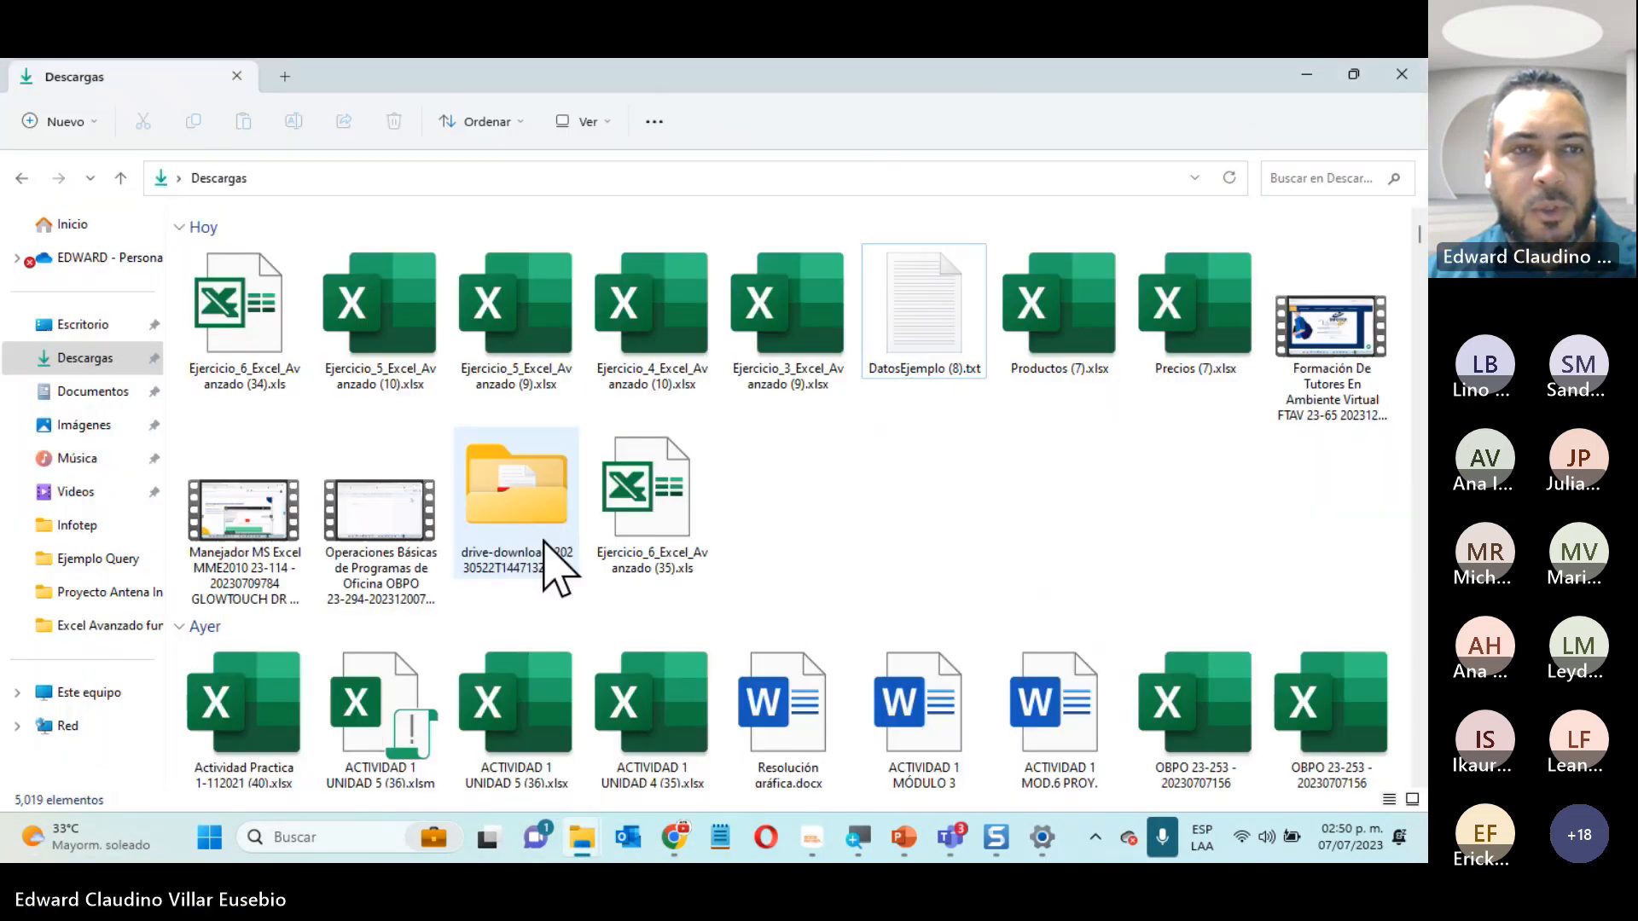
click(1229, 177)
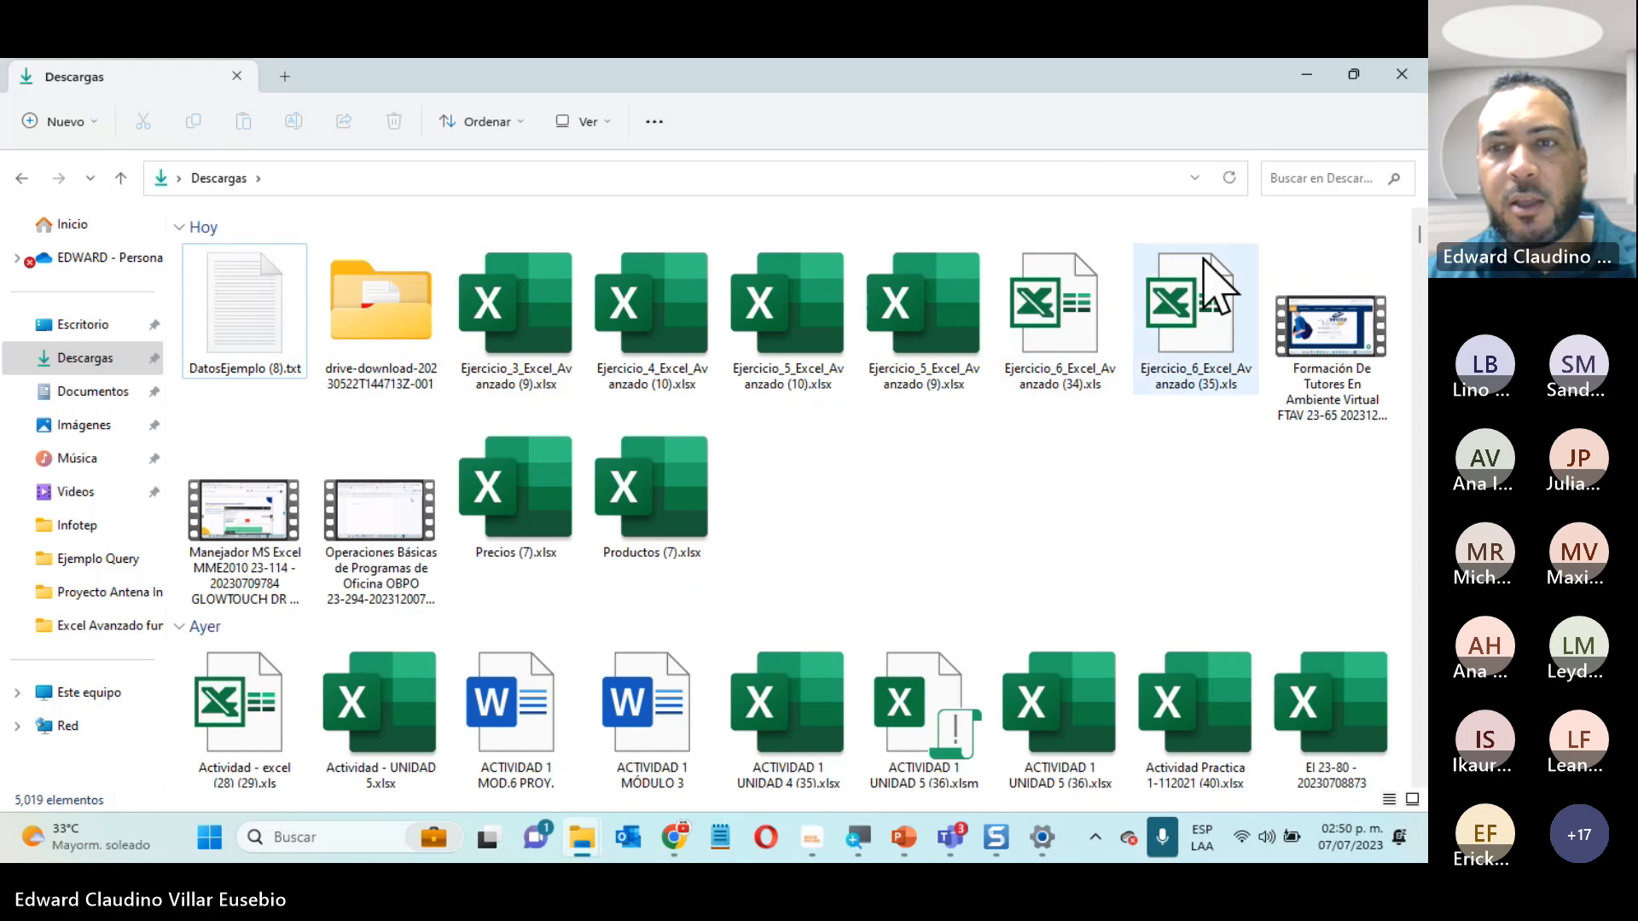
Unblock Ejercicio_6_Excel_Avanzado (35).xls through its file properties and apply the change
click(1198, 289)
right_click(1198, 289)
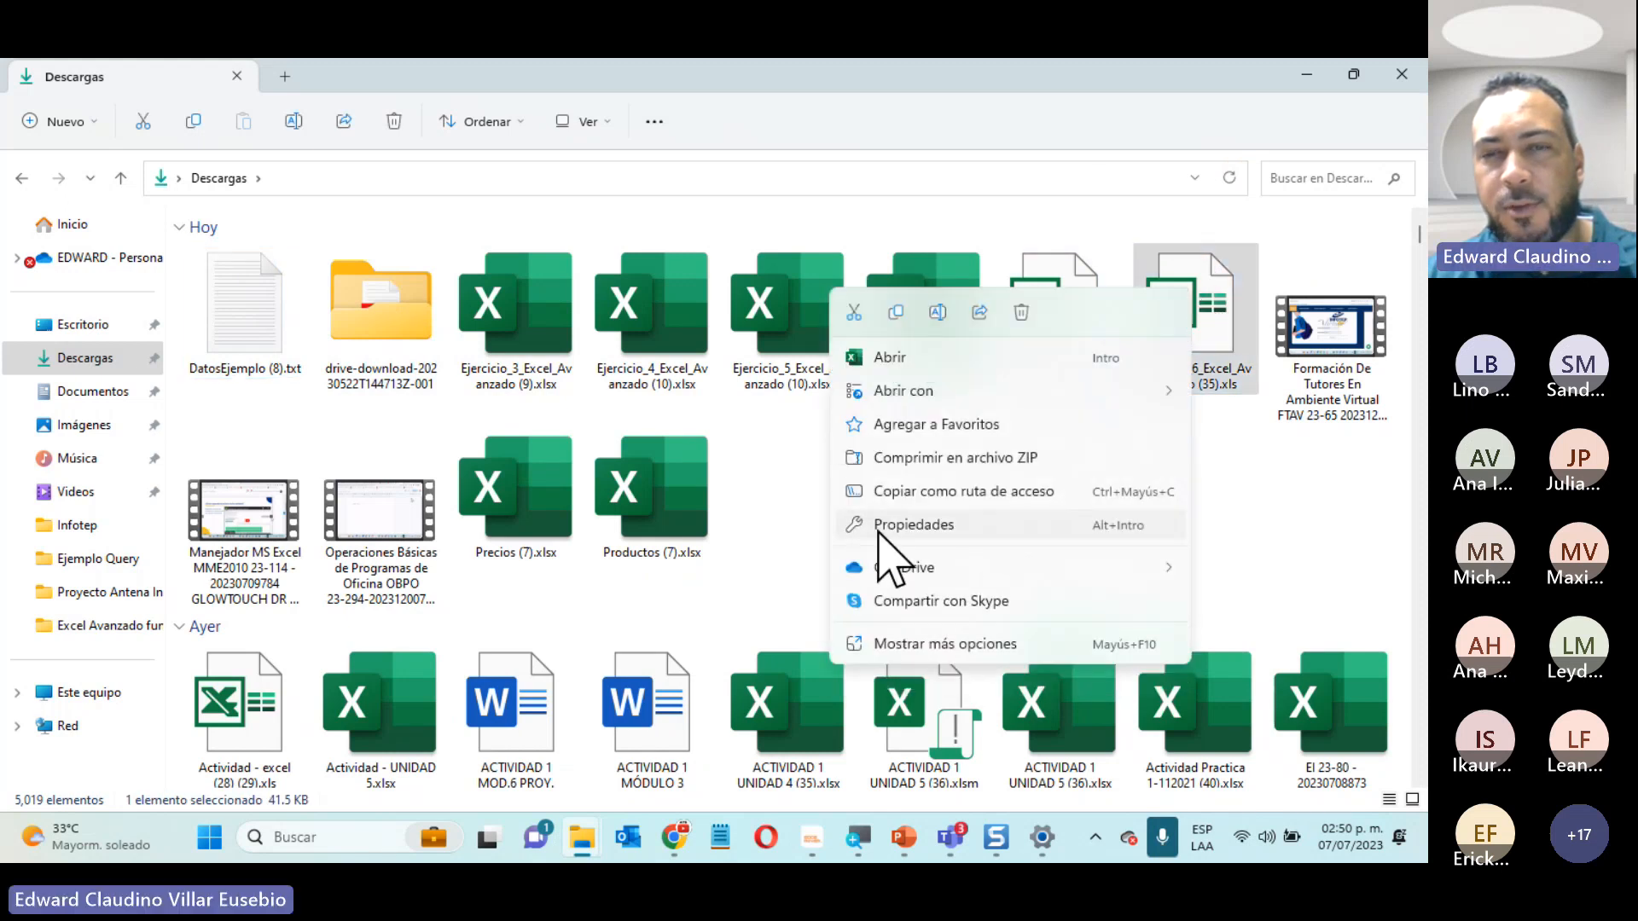
click(913, 524)
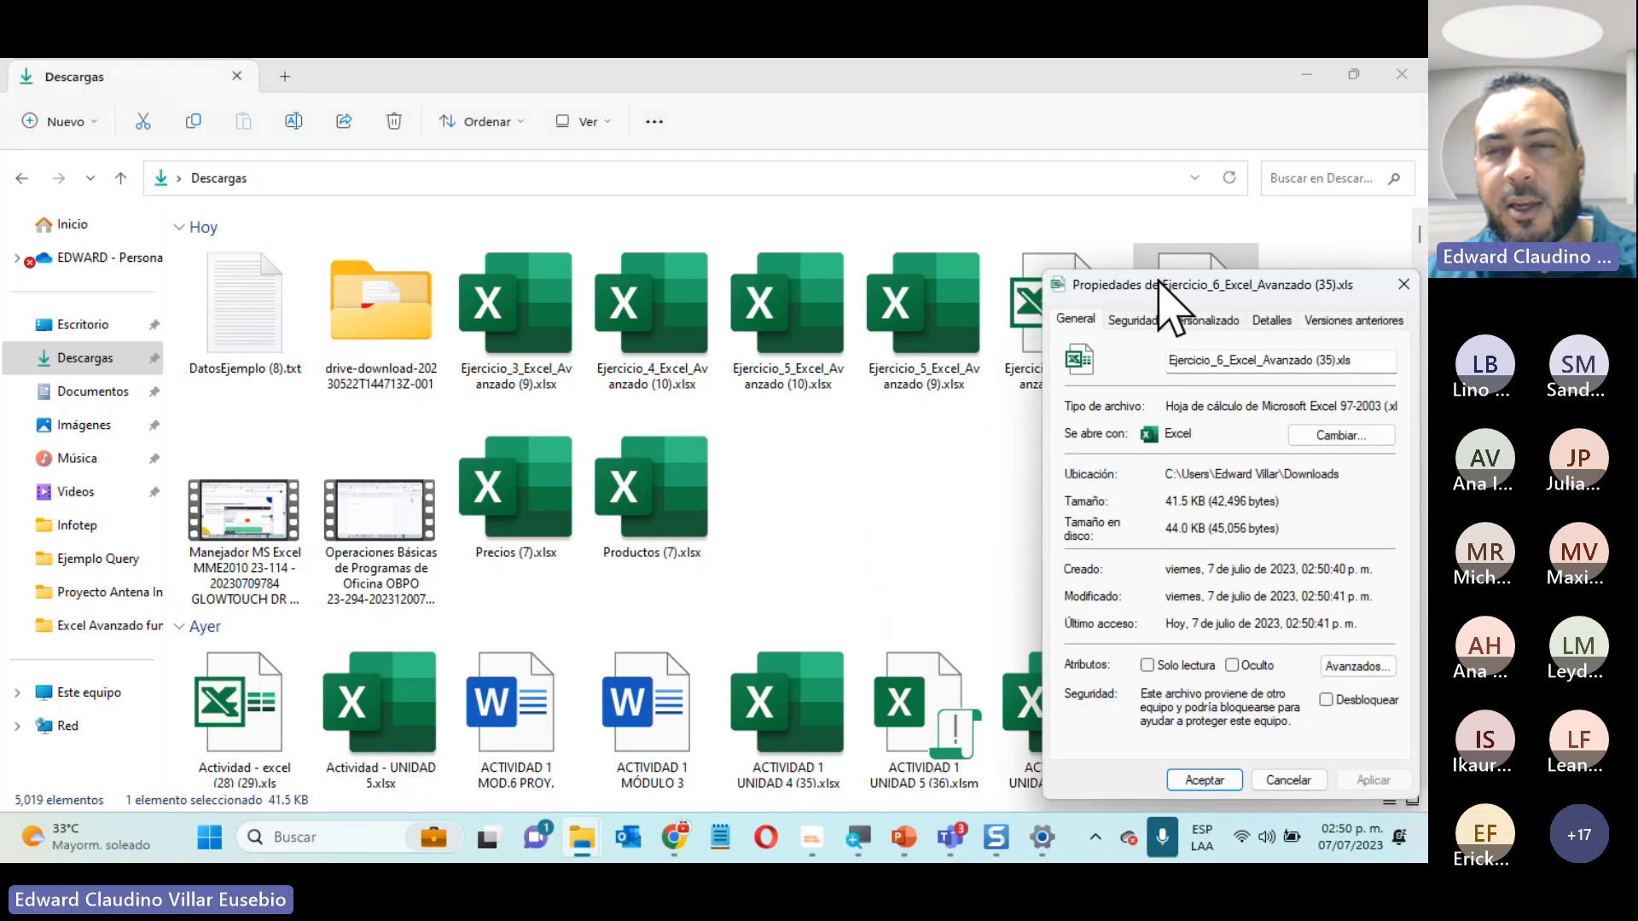
drag(1161, 283, 597, 252)
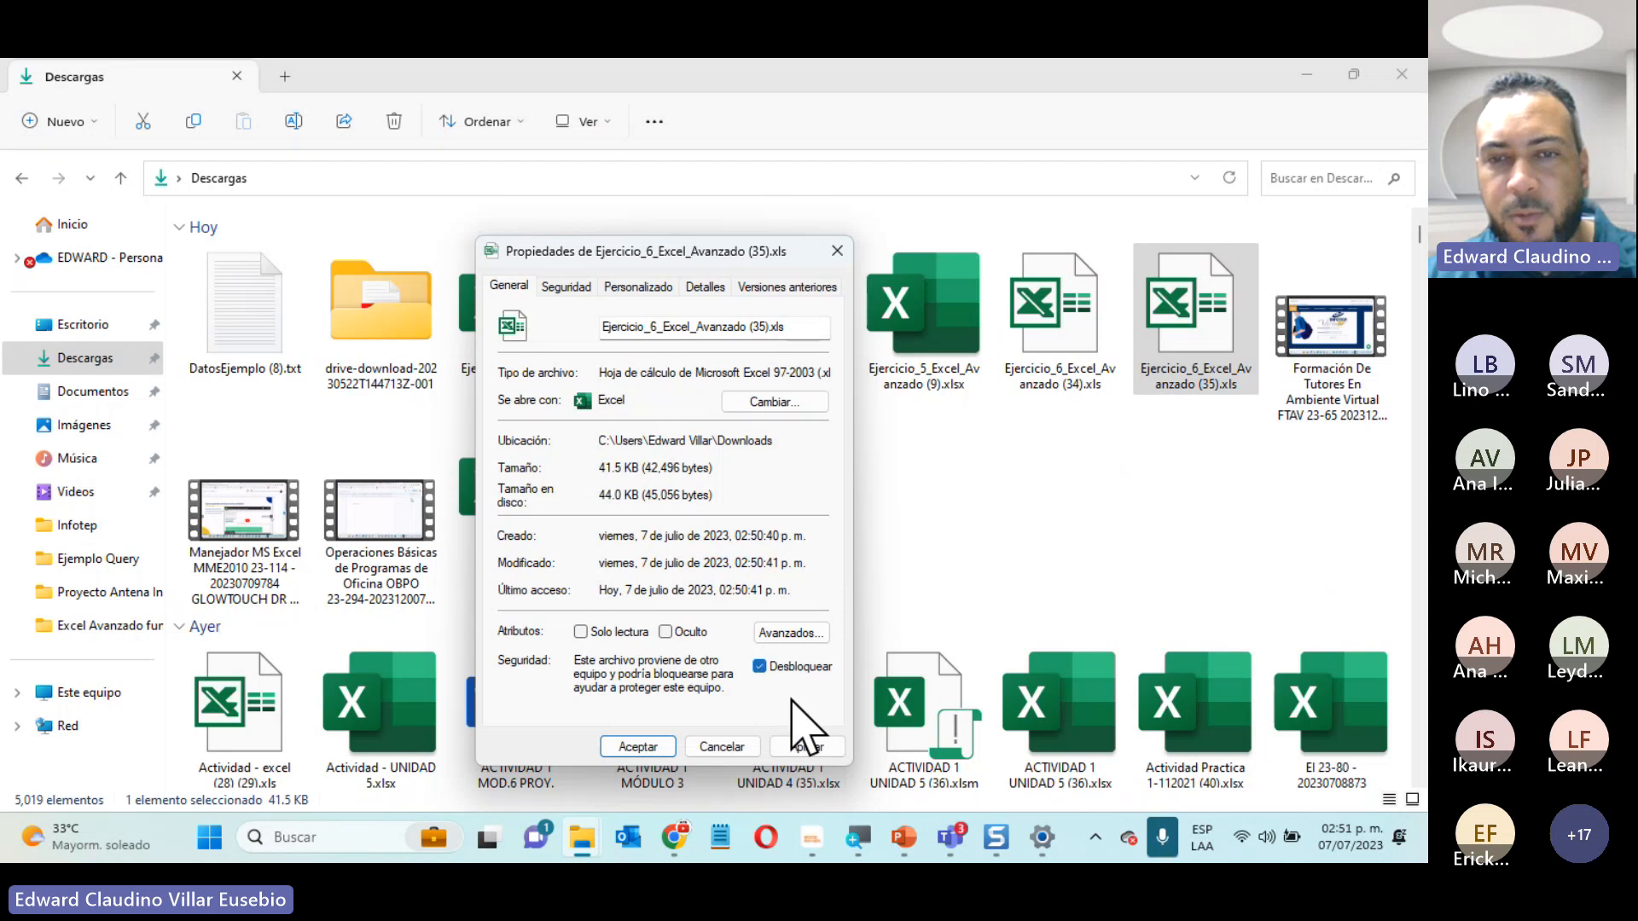
click(806, 746)
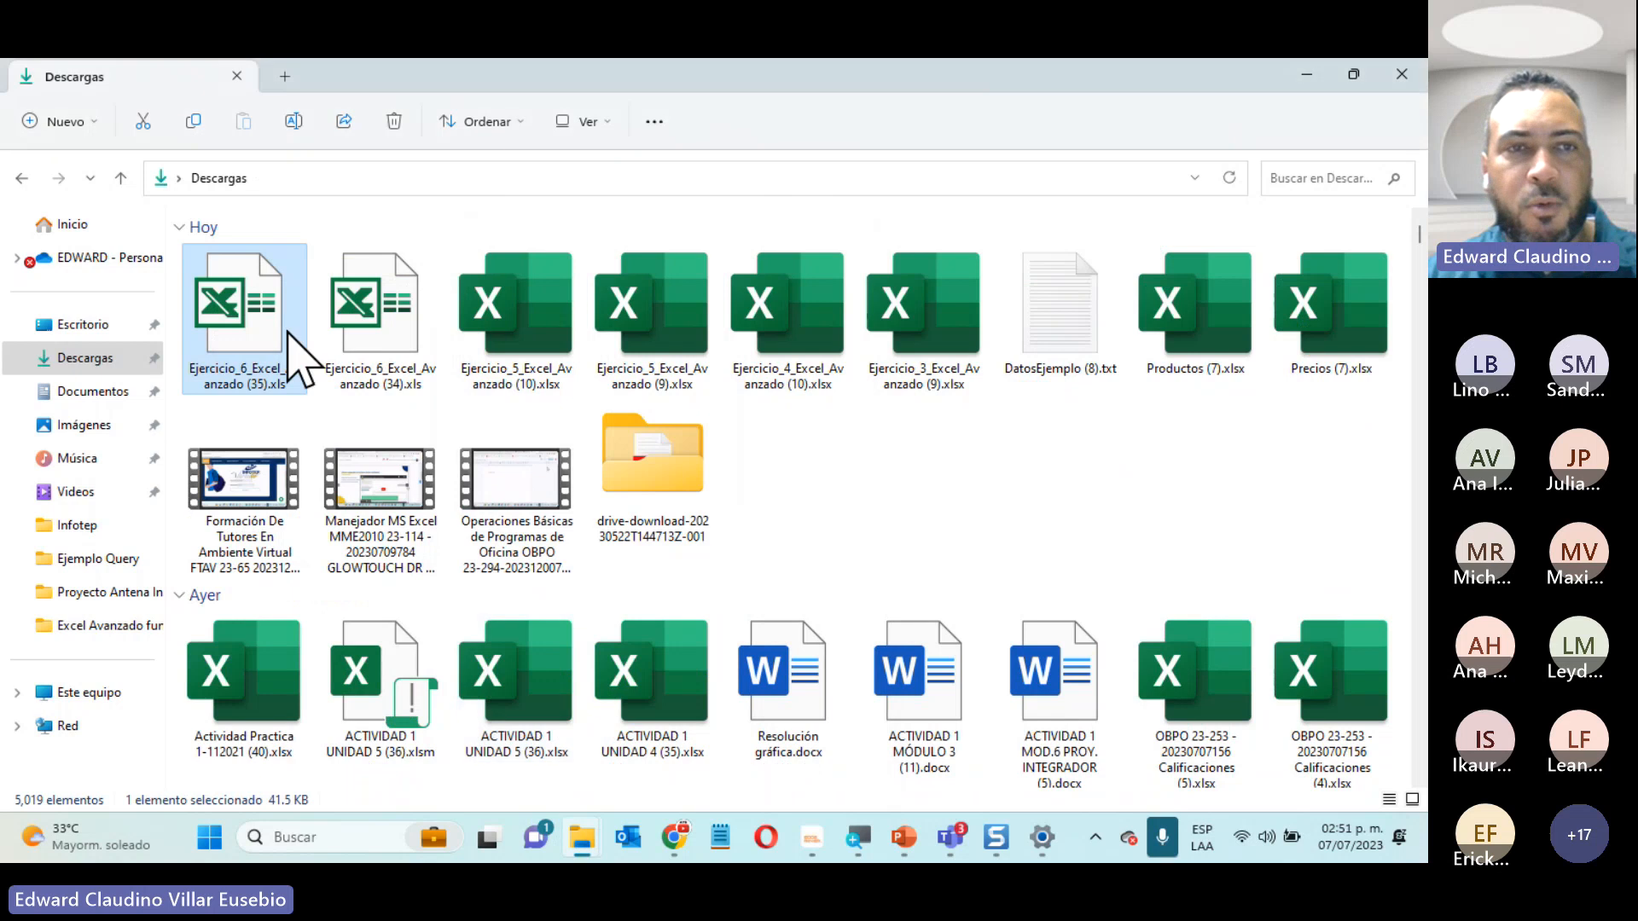
Open the unblocked Ejercicio_6 workbook and point out the task and exam cells of row 8 on the Macro Grabados sheet
double_click(237, 311)
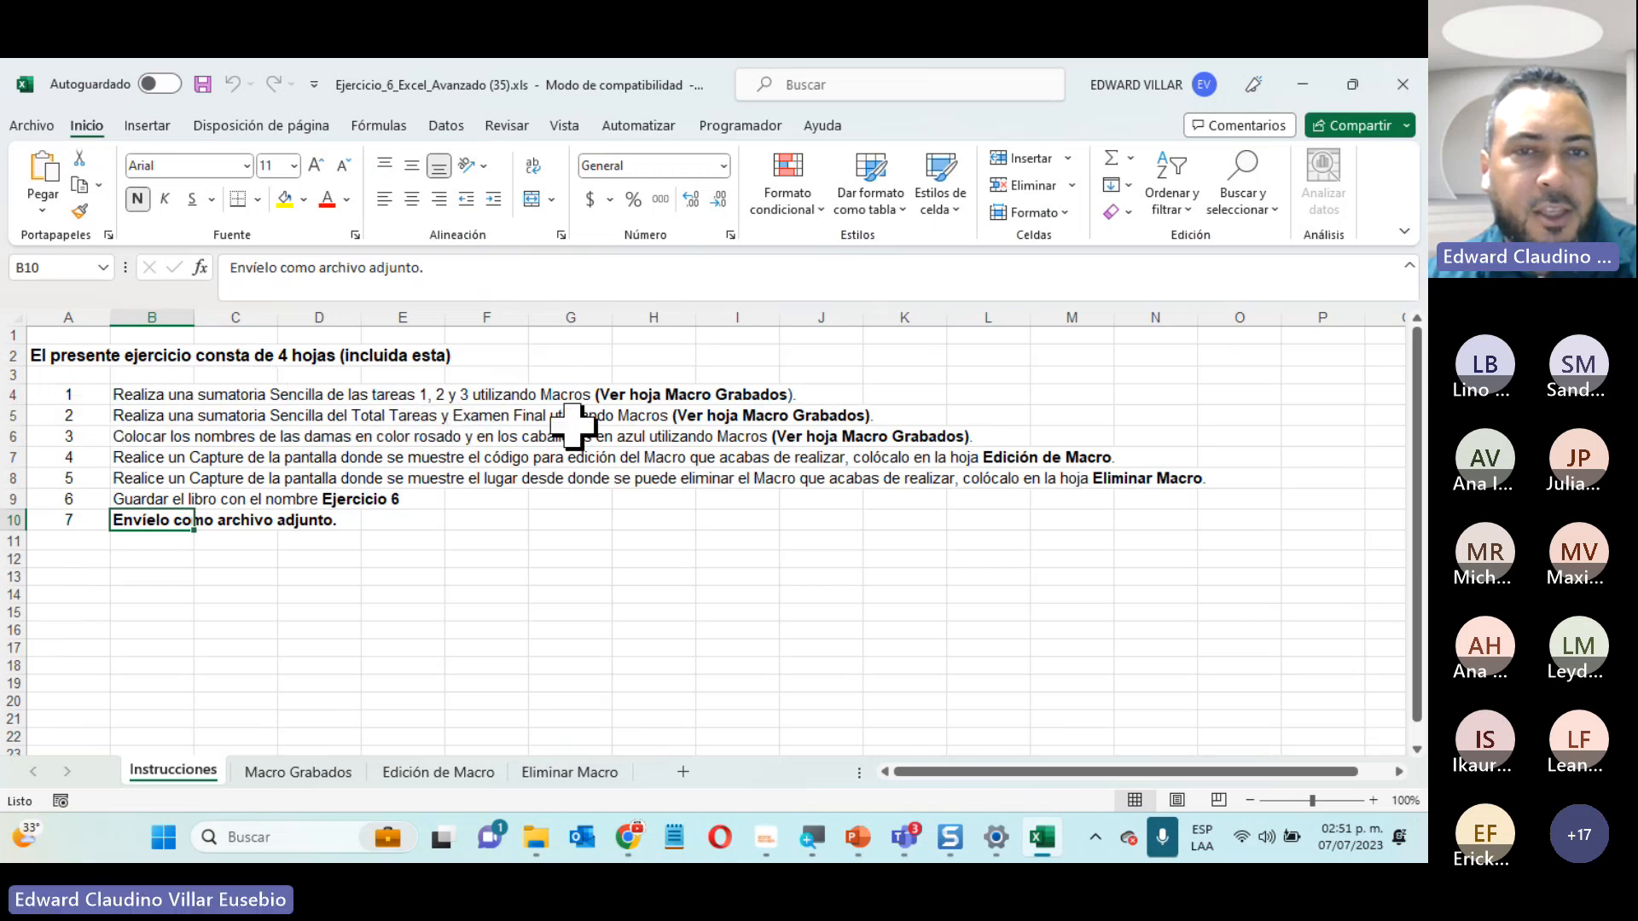
click(297, 772)
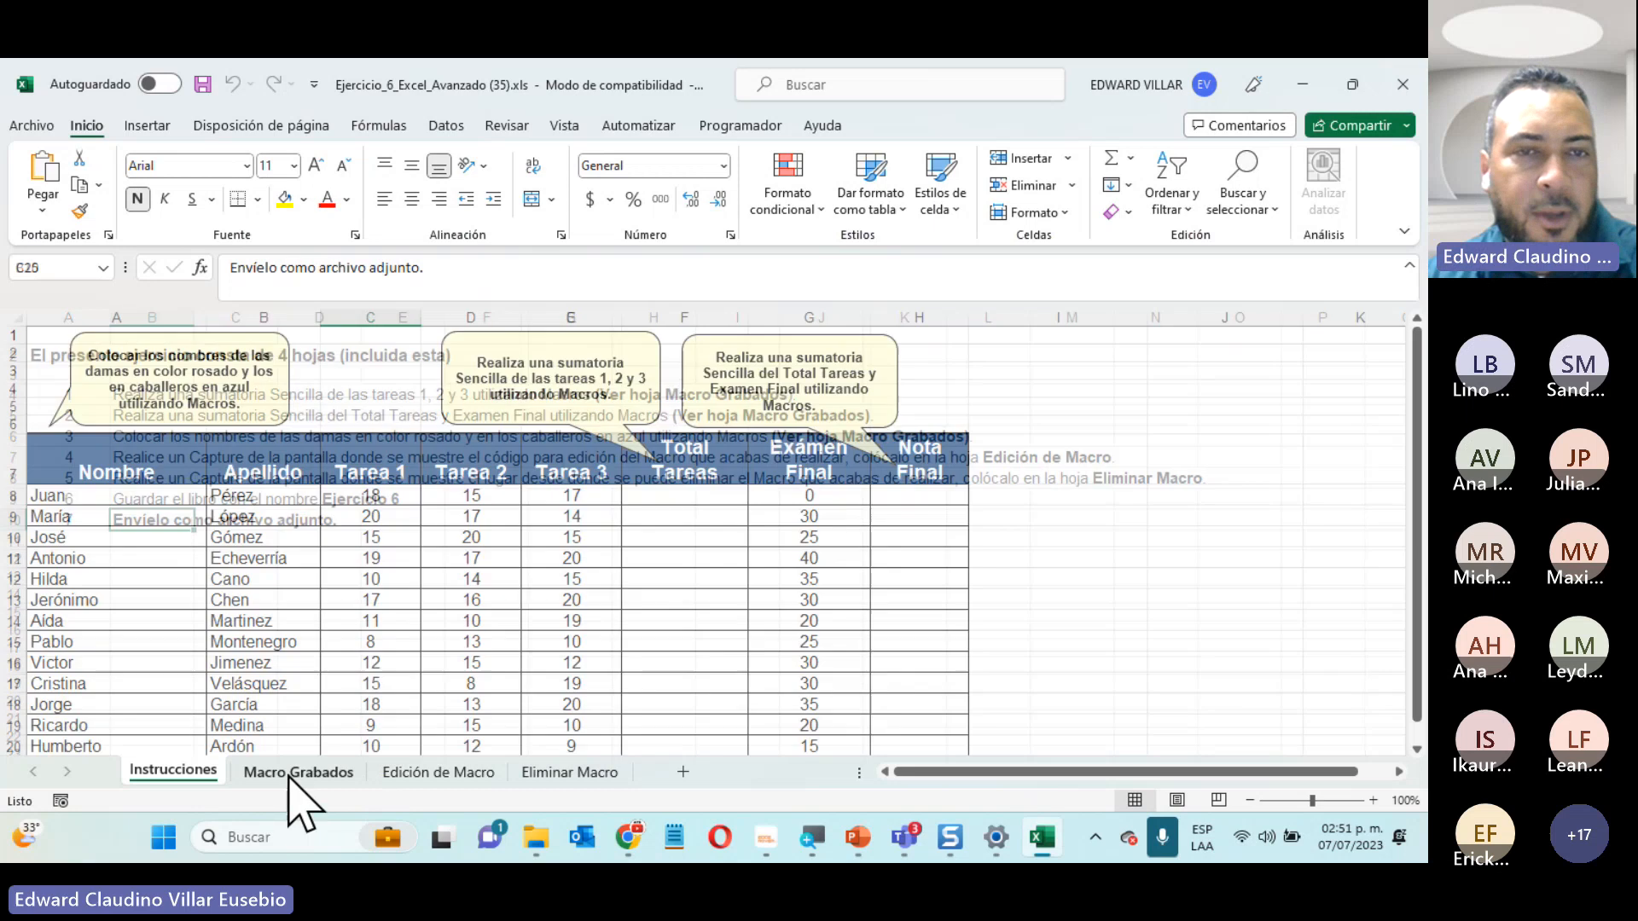
drag(369, 496, 638, 490)
drag(794, 495, 904, 488)
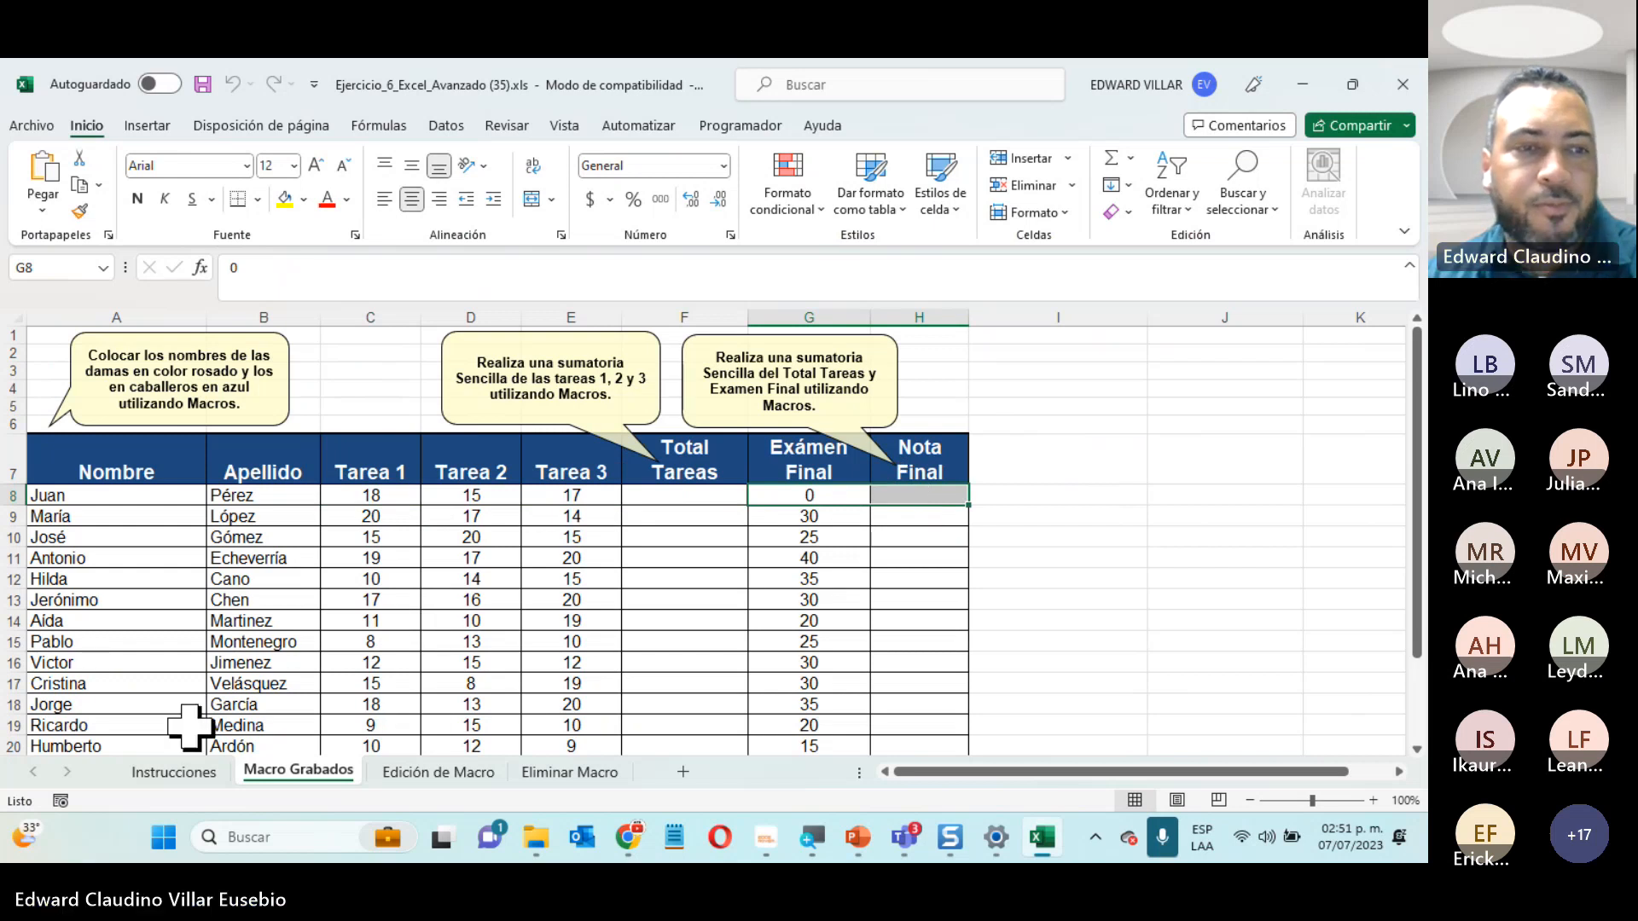
Reread the exercise tasks on the Instrucciones sheet and review the full student table on Macro Grabados
click(159, 770)
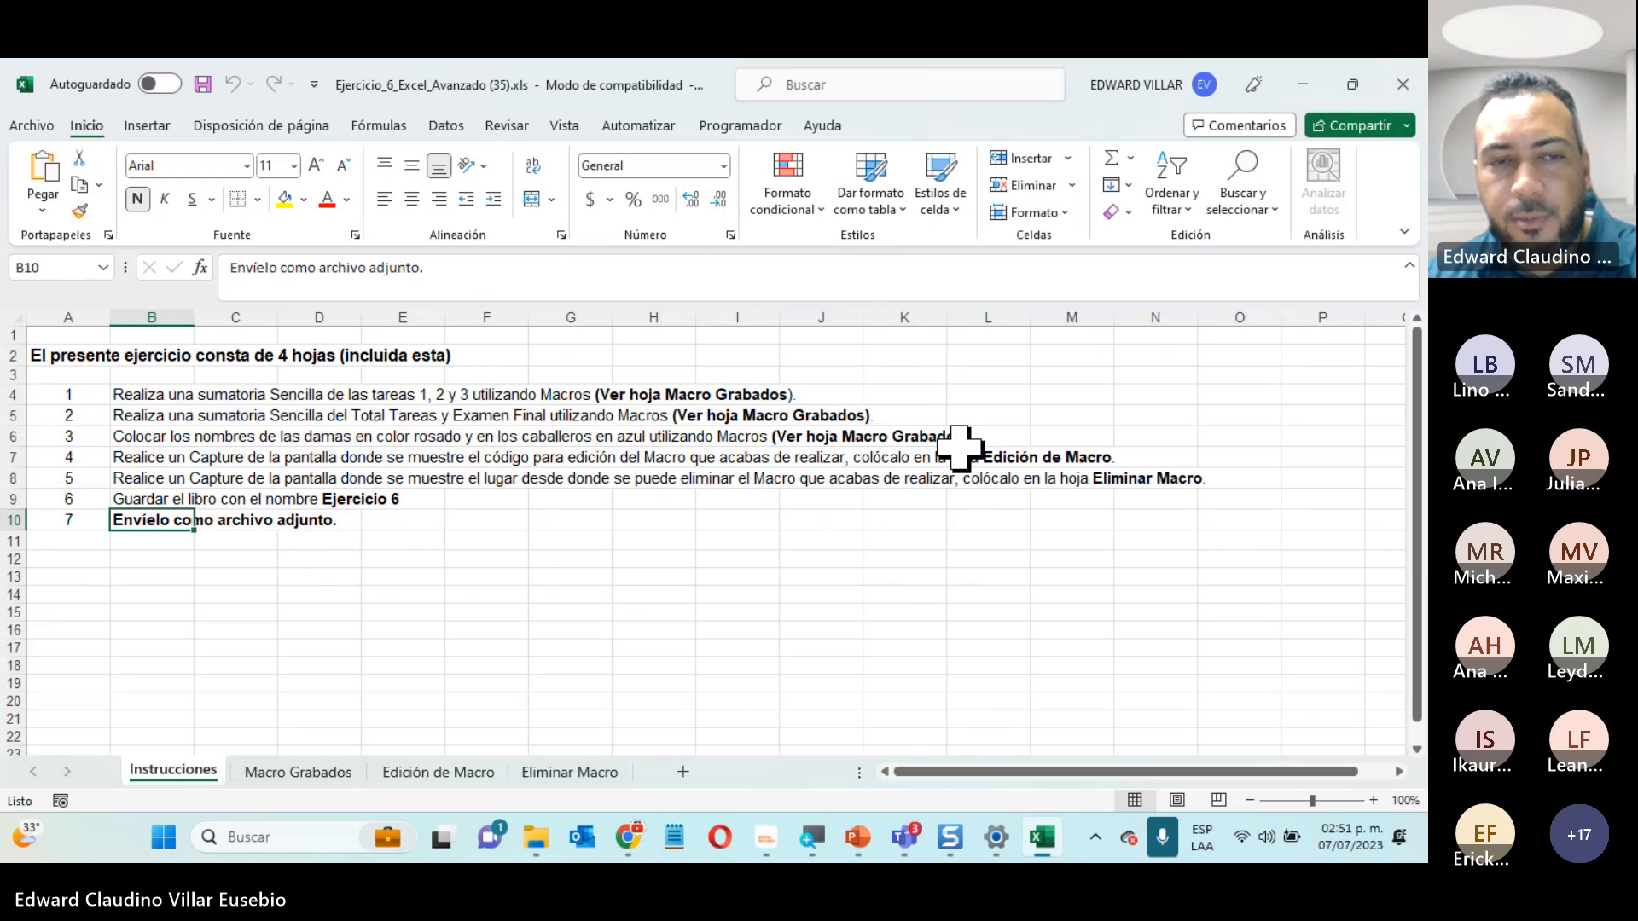
click(286, 777)
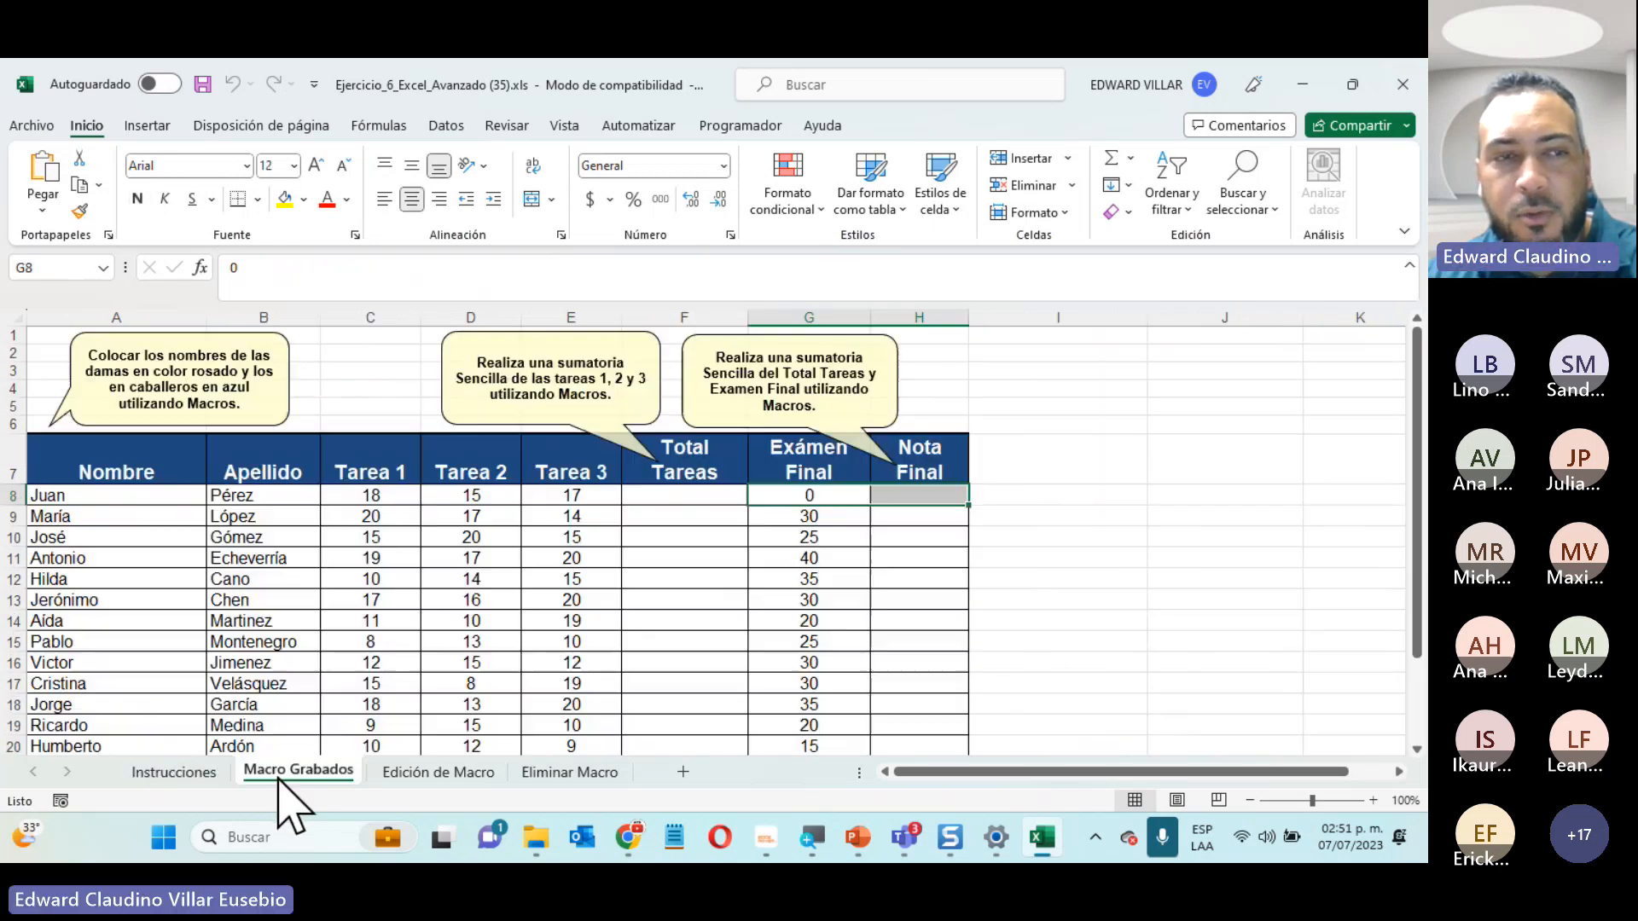
scroll(85, 507, down, 3)
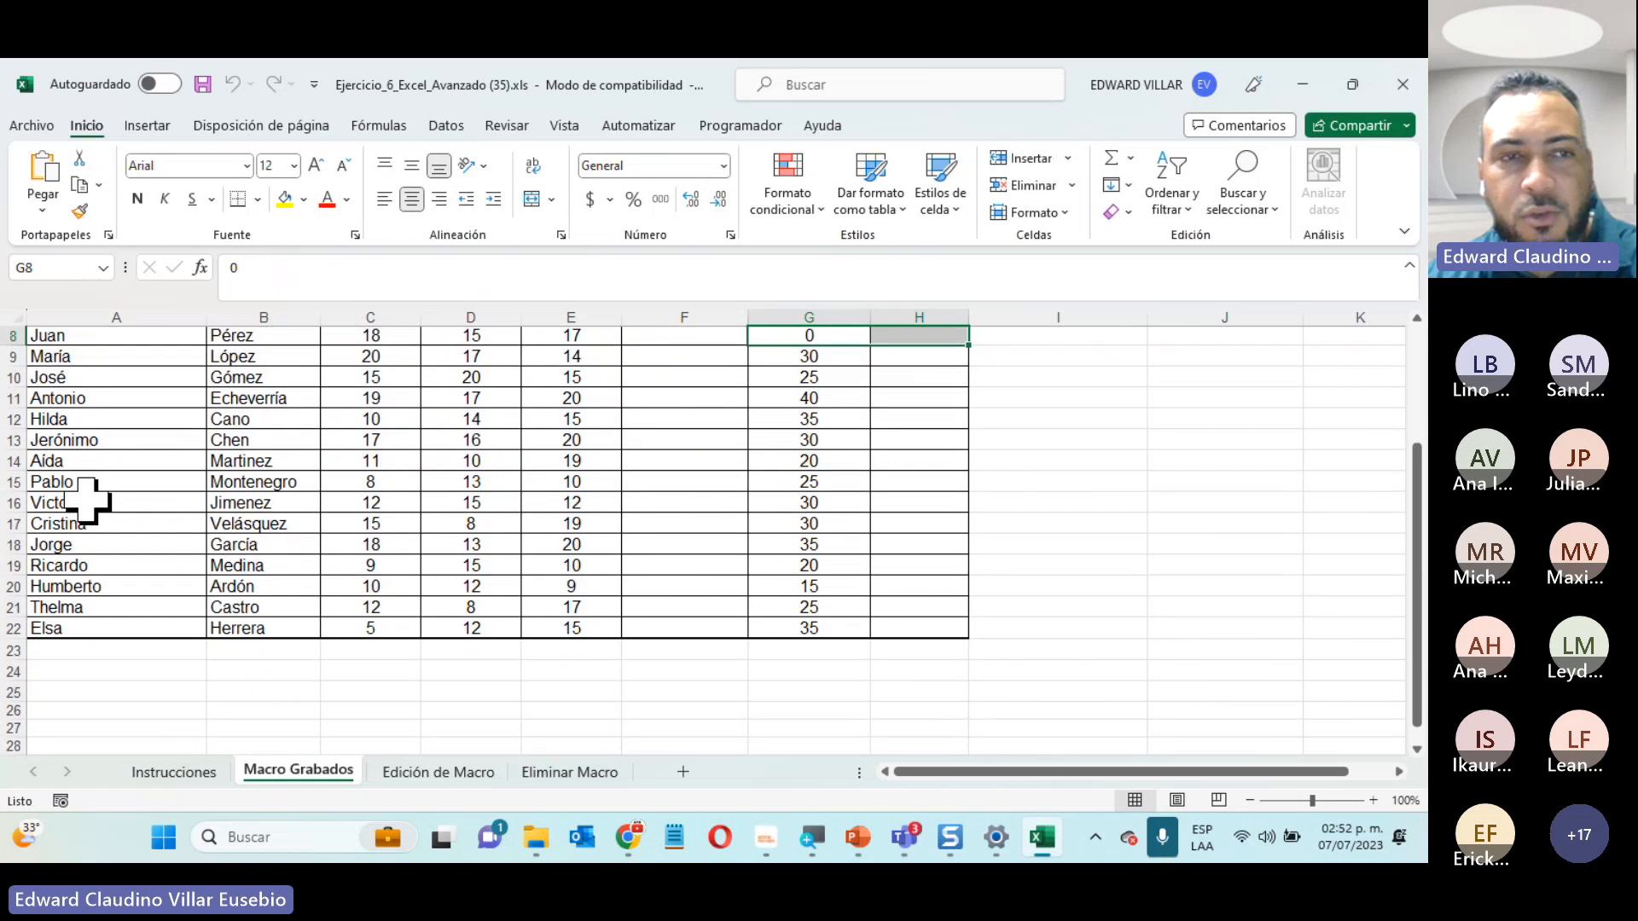
Recheck the macro tasks listed on the Instrucciones sheet, then return to the student table on Macro Grabados
scroll(80, 512, up, 2)
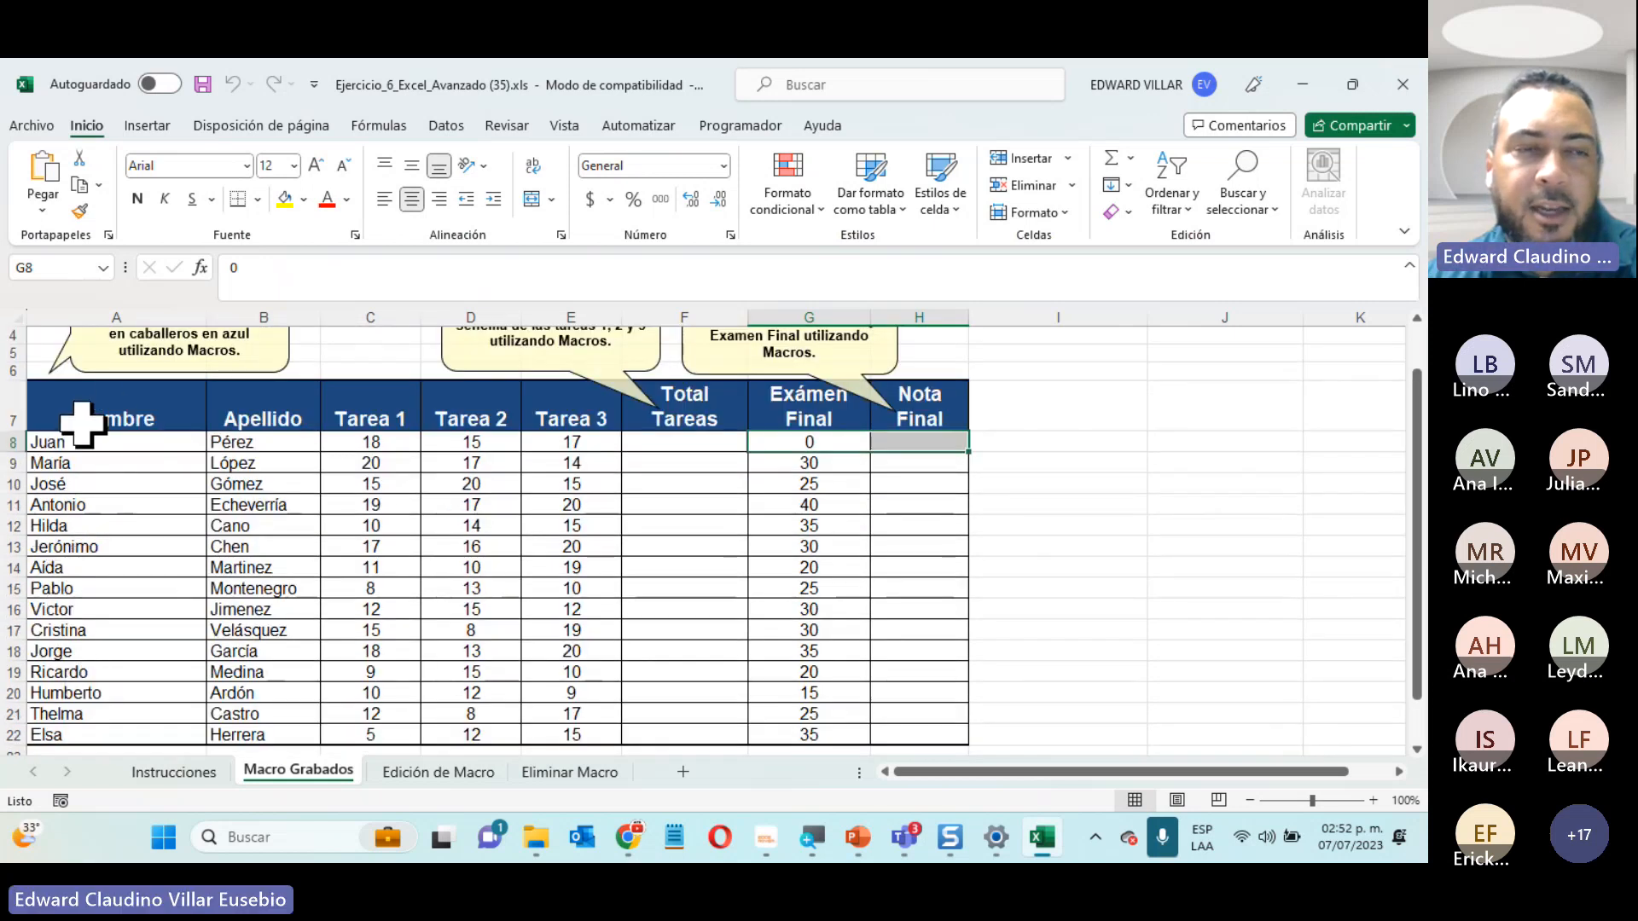
click(1302, 83)
click(1292, 83)
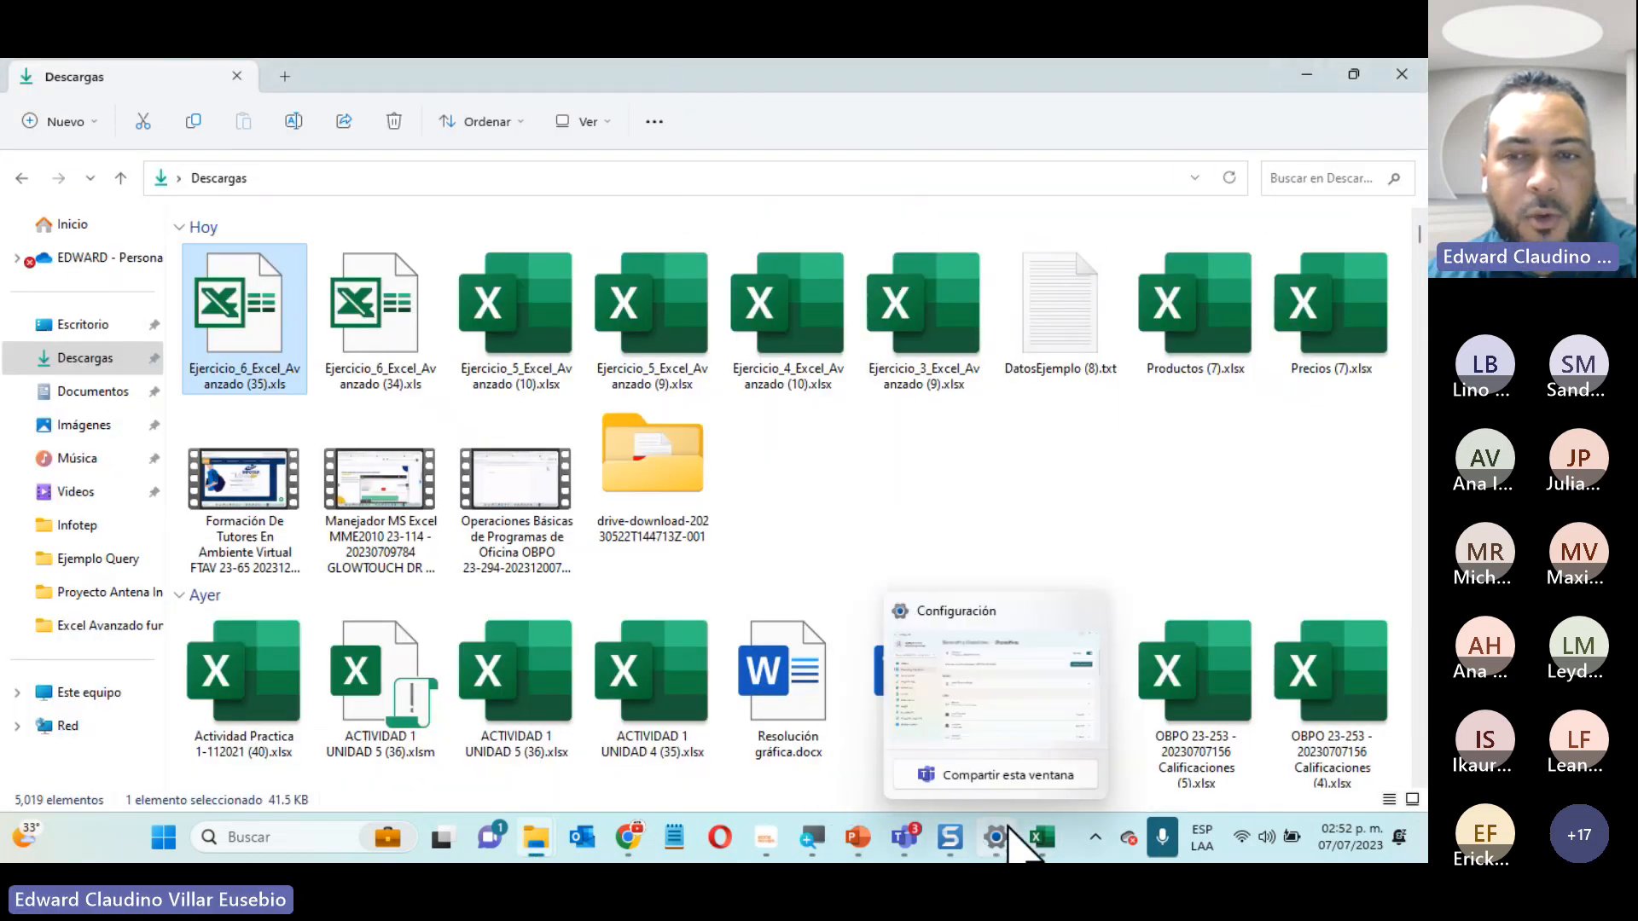
mouse_move(1039, 849)
click(1051, 755)
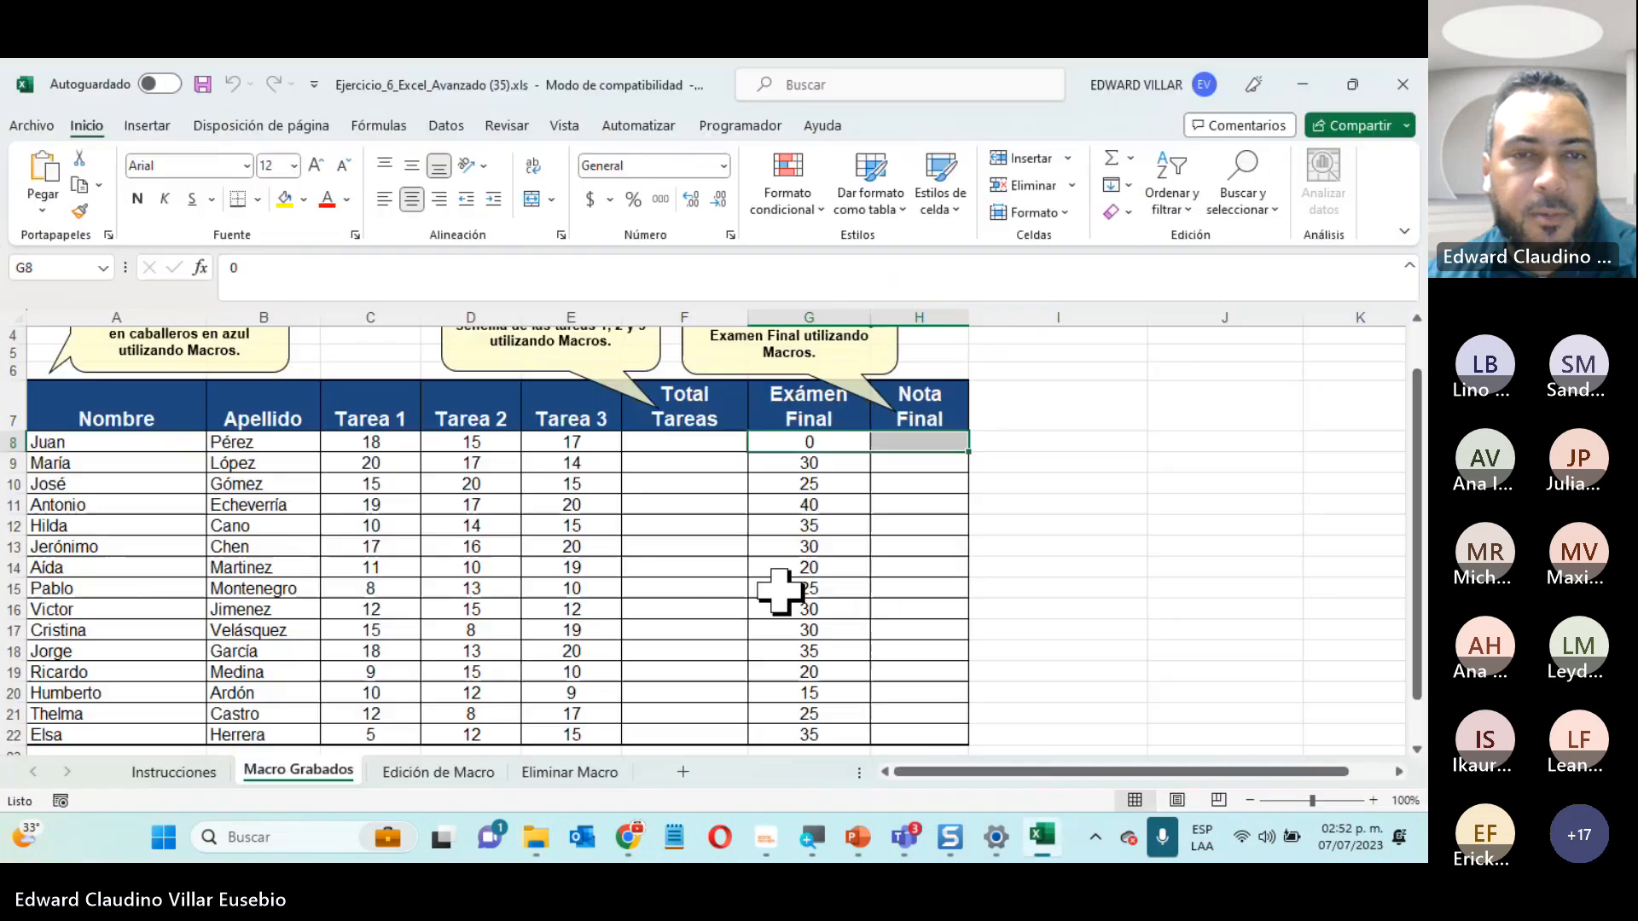
click(186, 770)
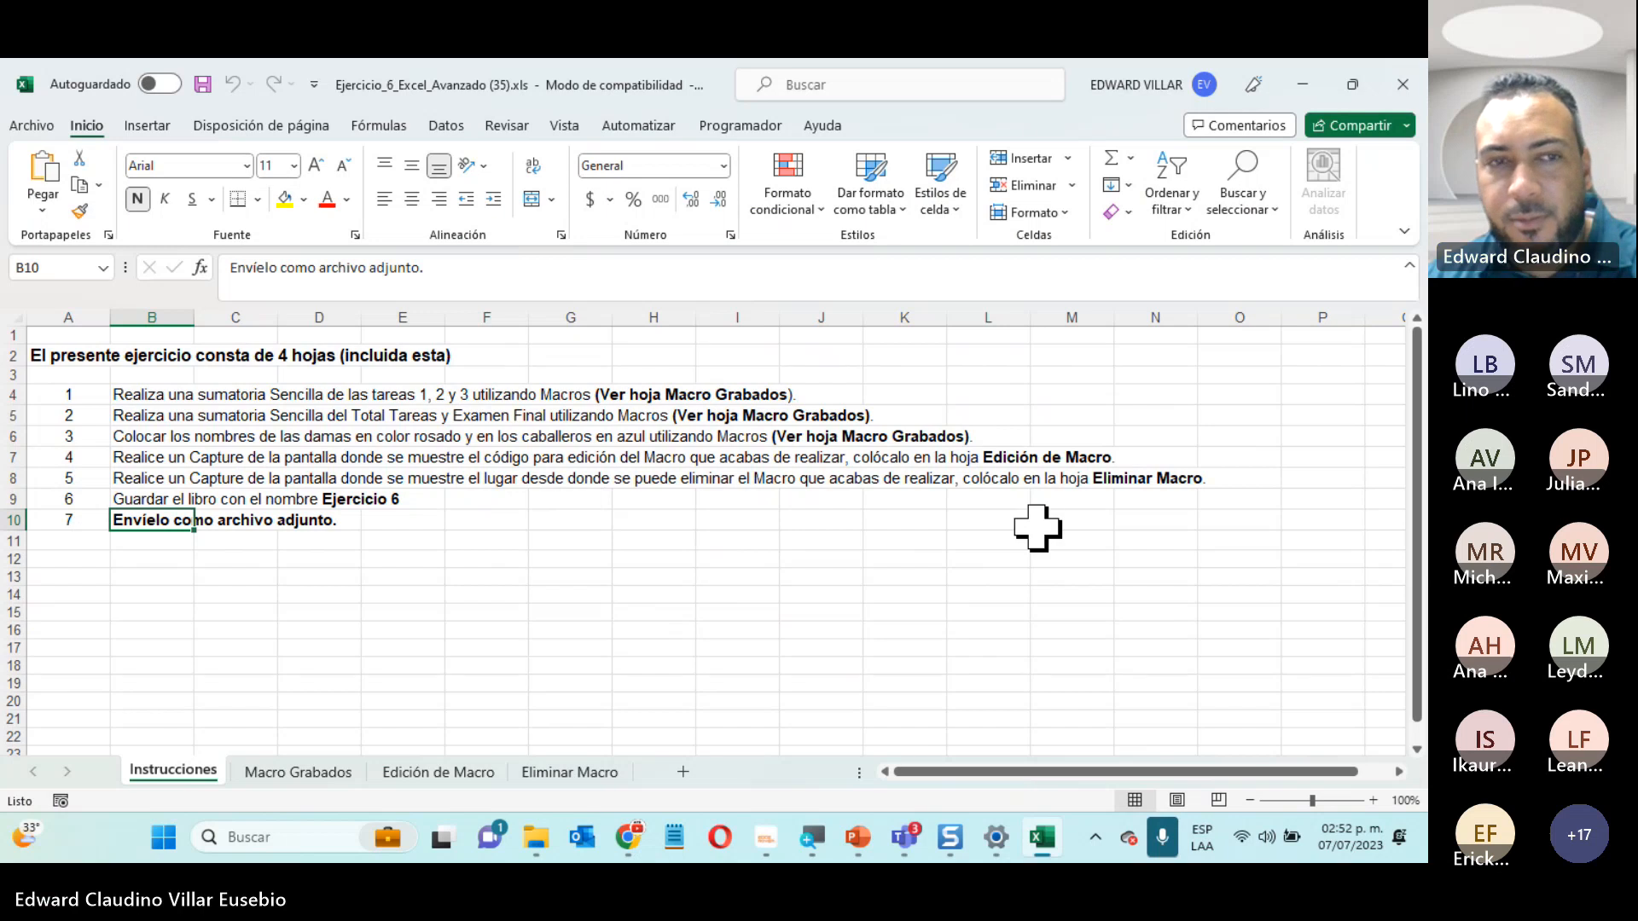
click(295, 777)
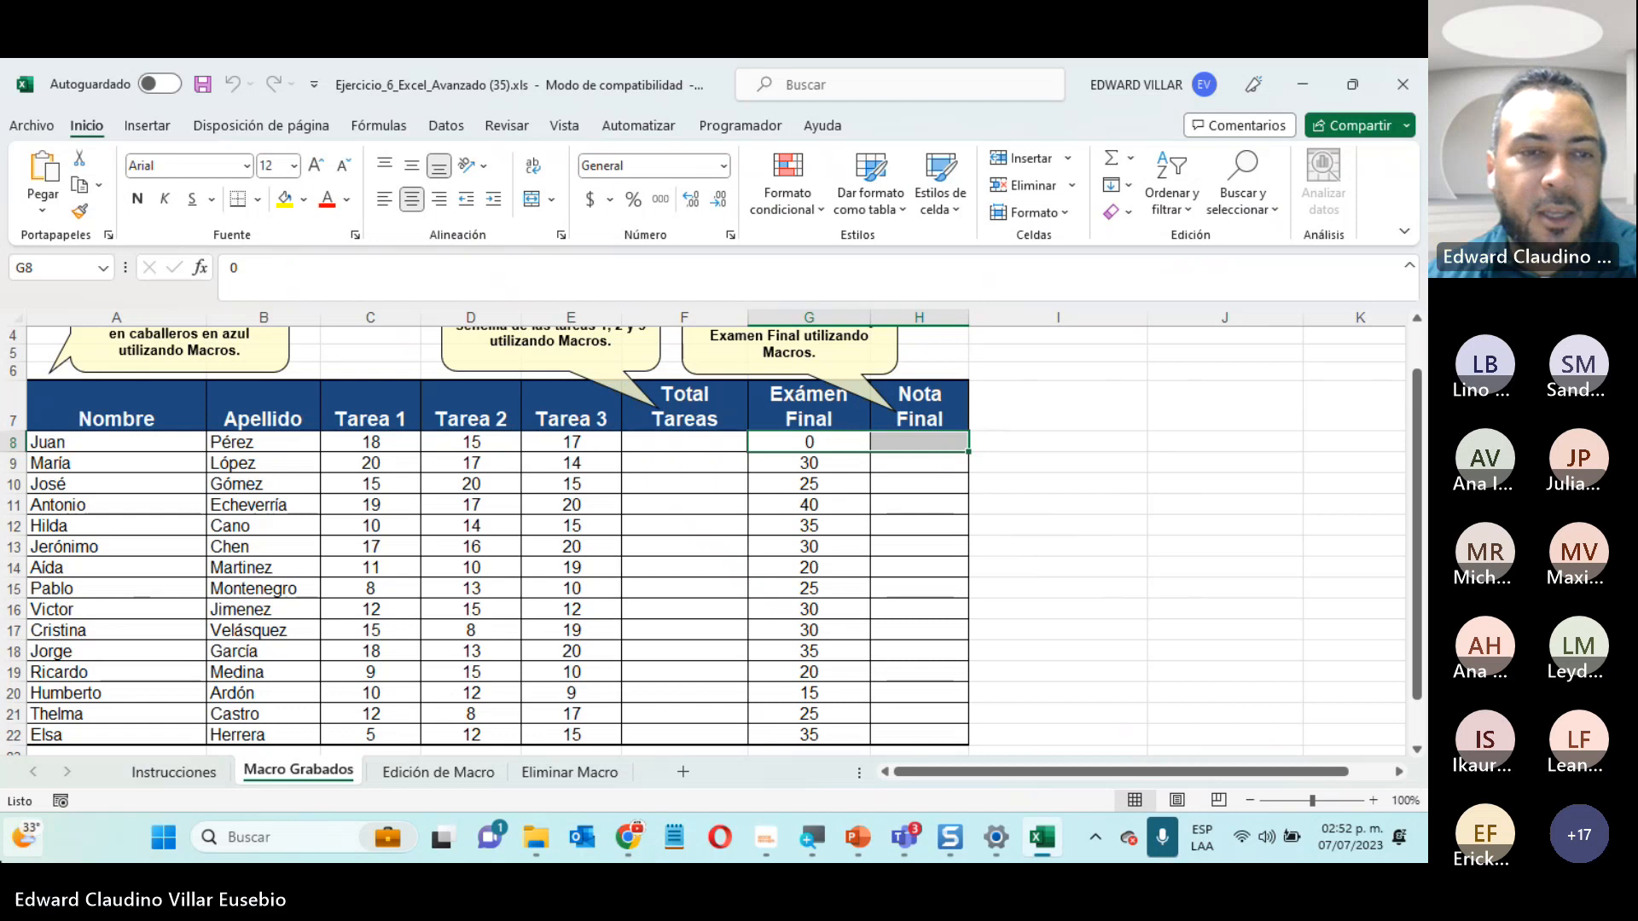
Try to start recording a macro named "Calculo de Calificaciones" from the Macro Grabados sheet
click(717, 128)
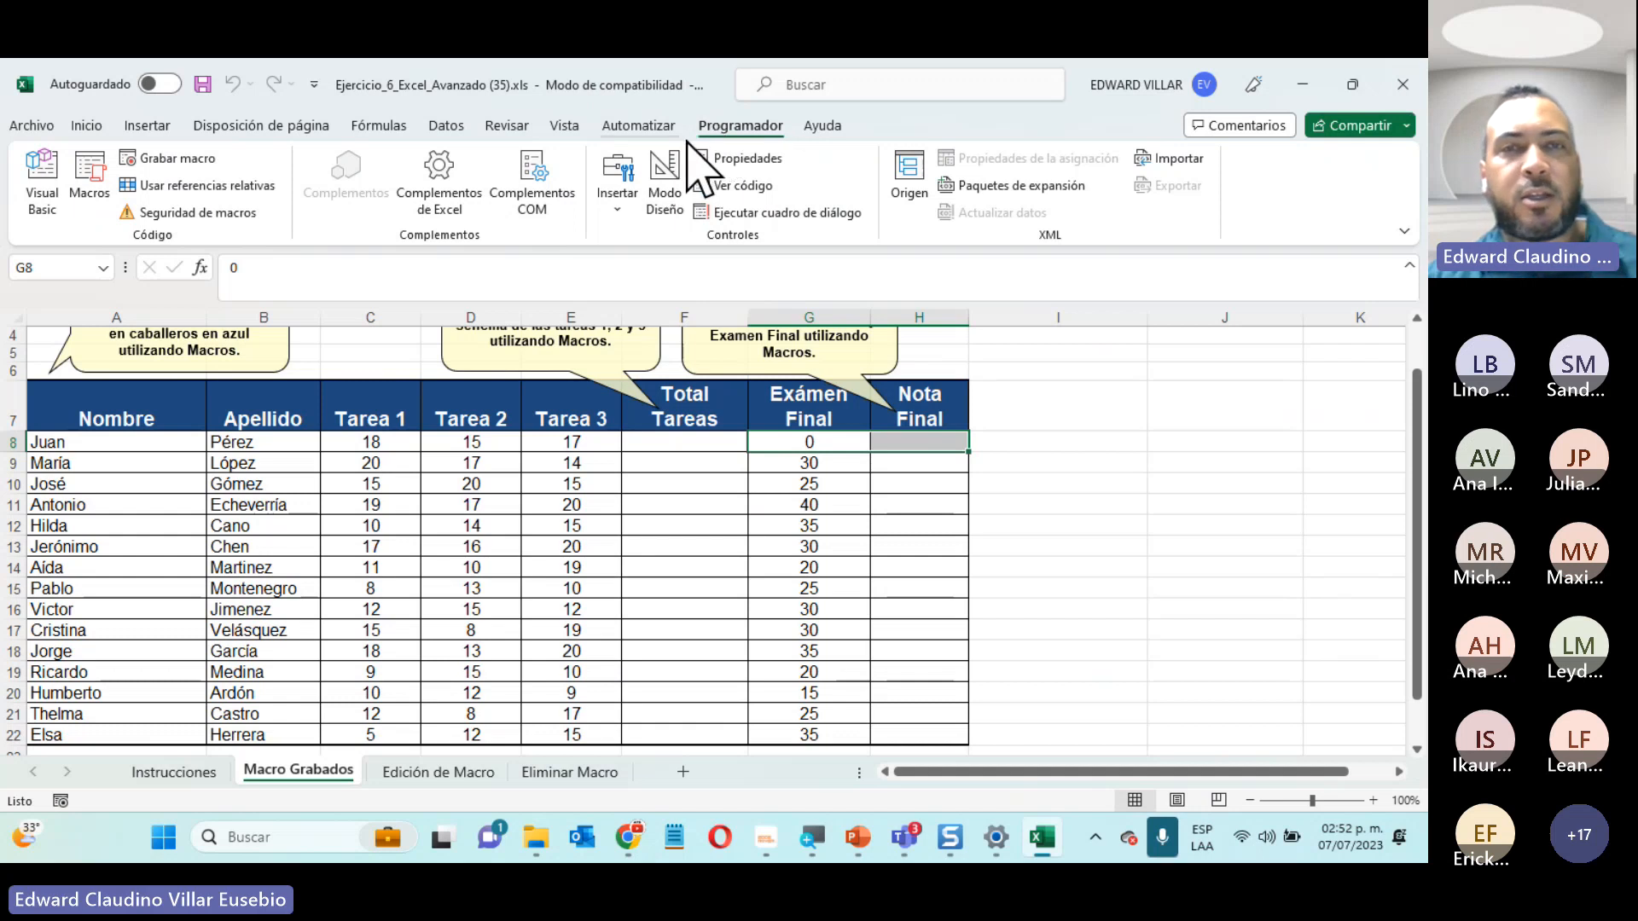
click(175, 160)
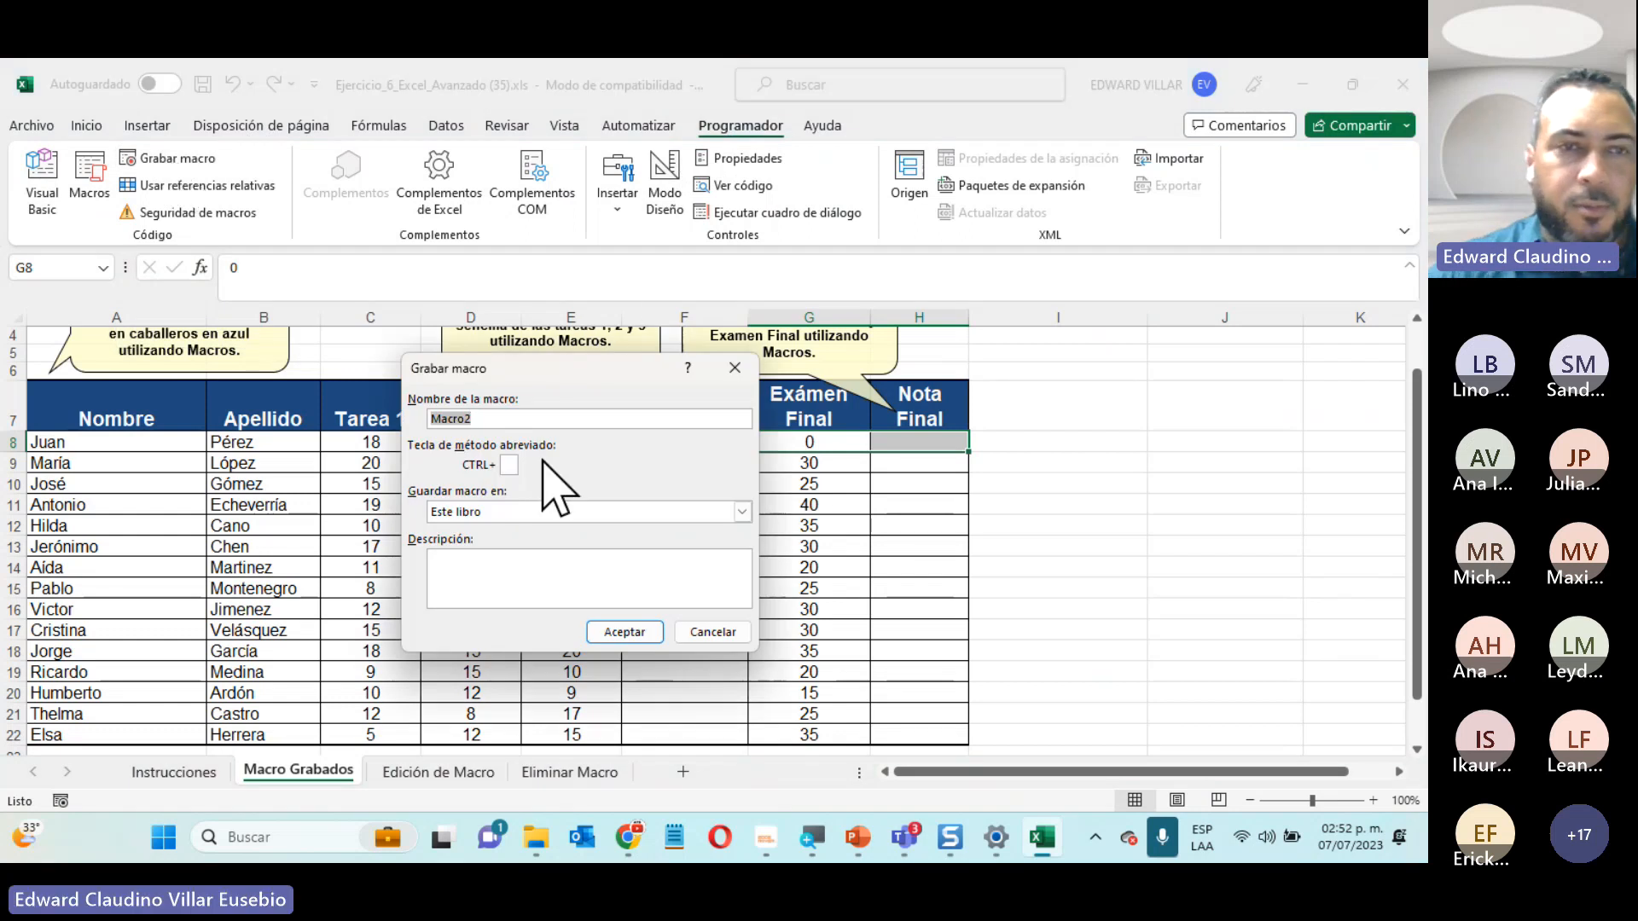
text(c)
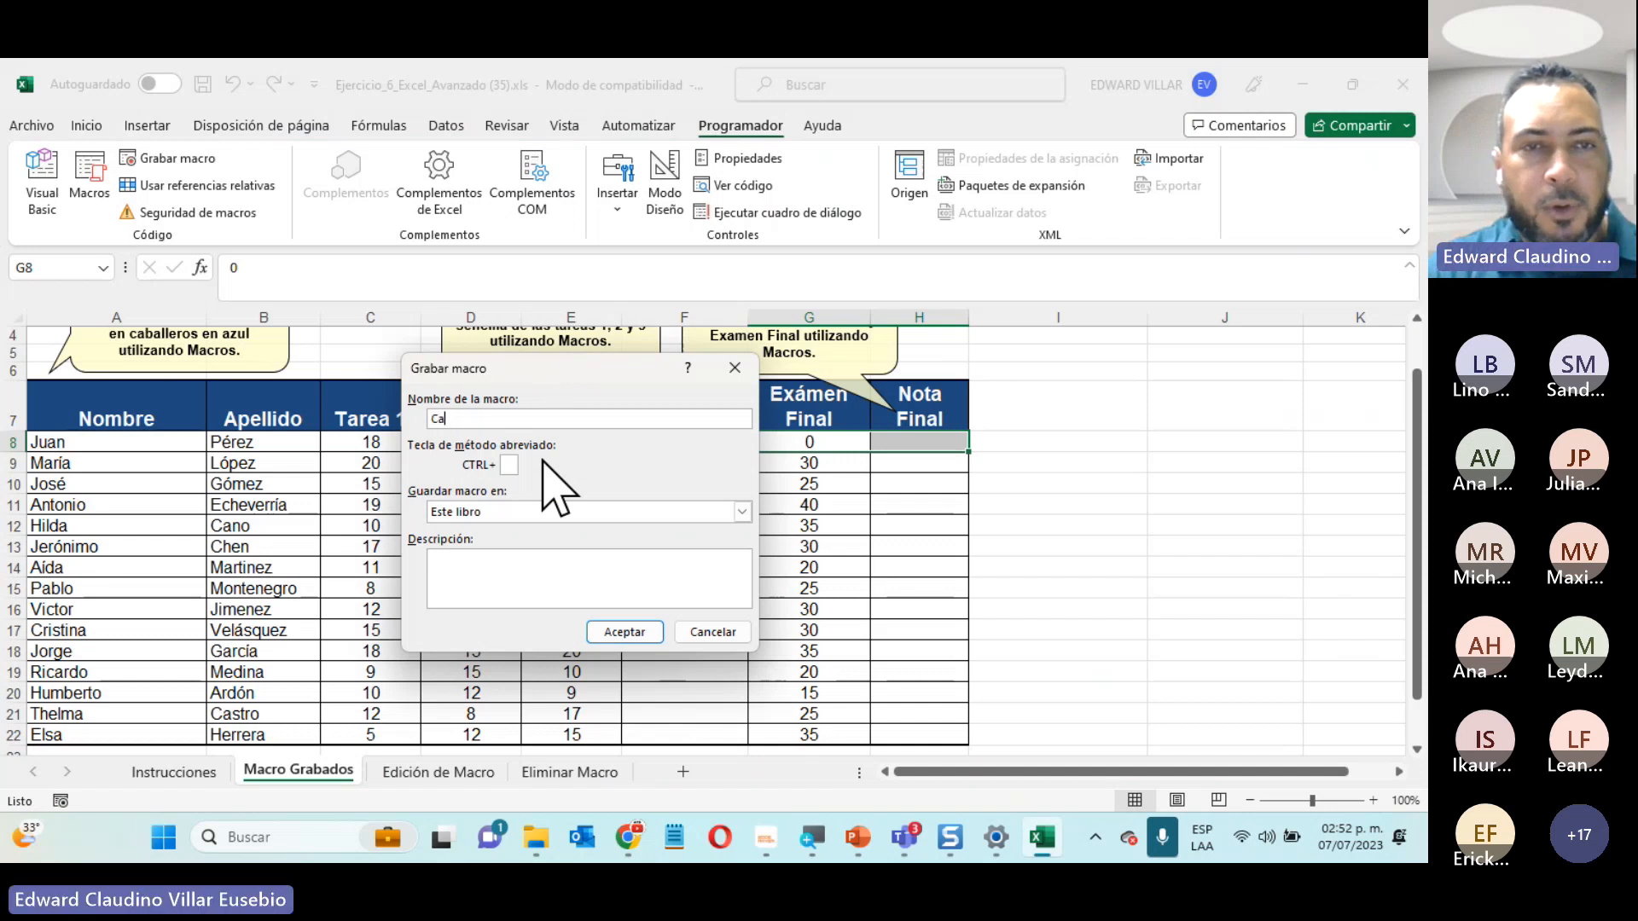
text(alculo )
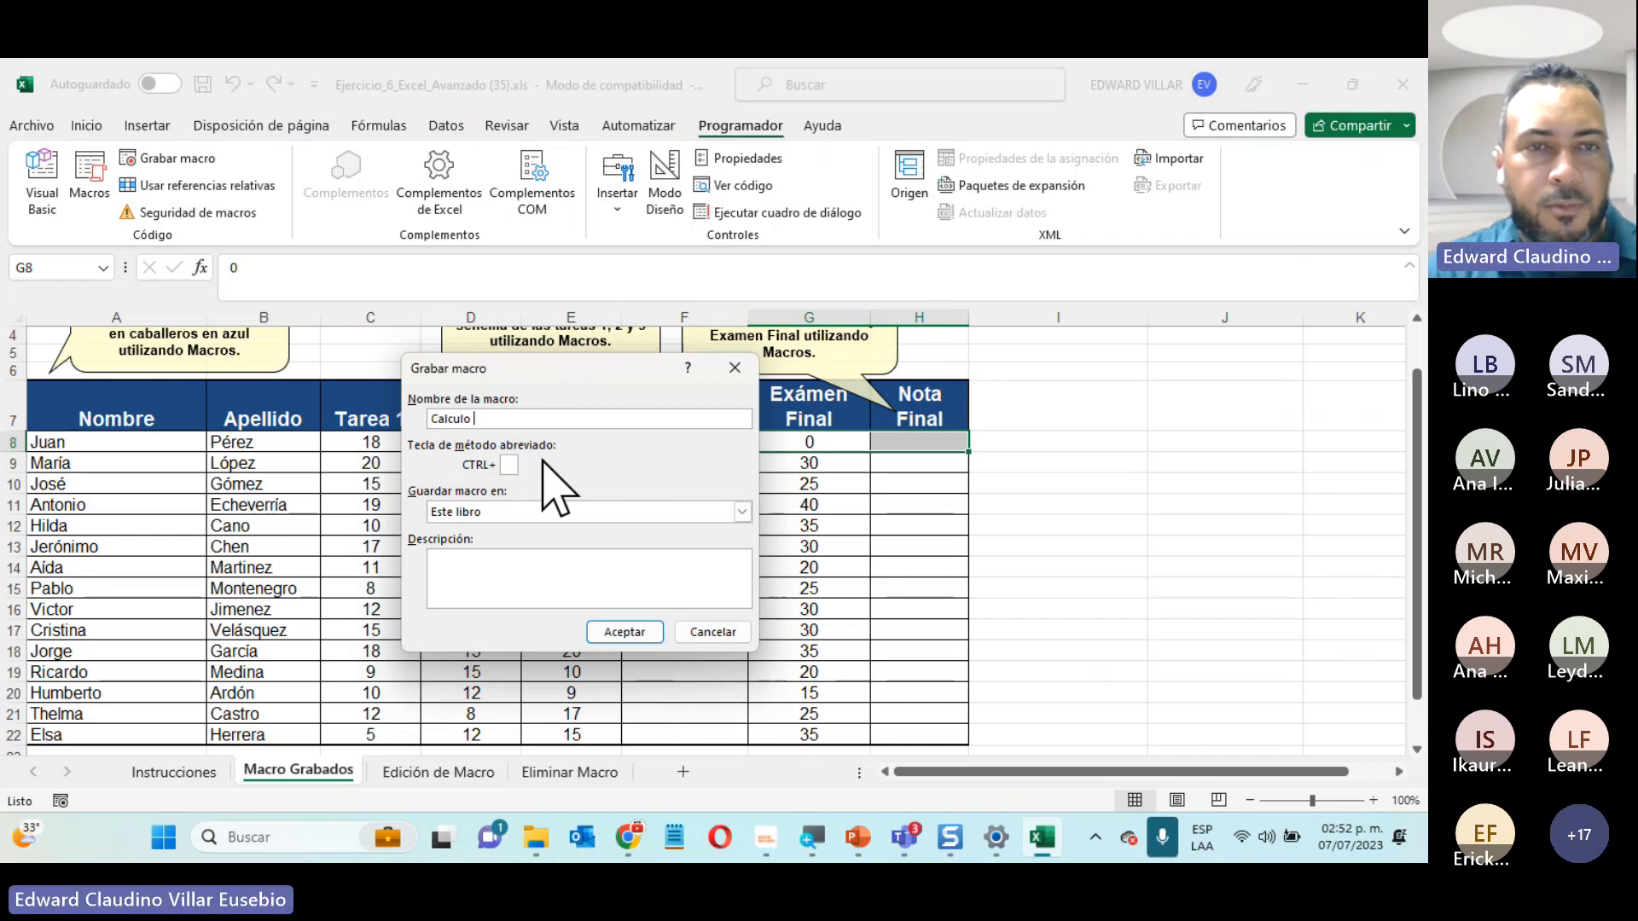
text(de Calificaciones)
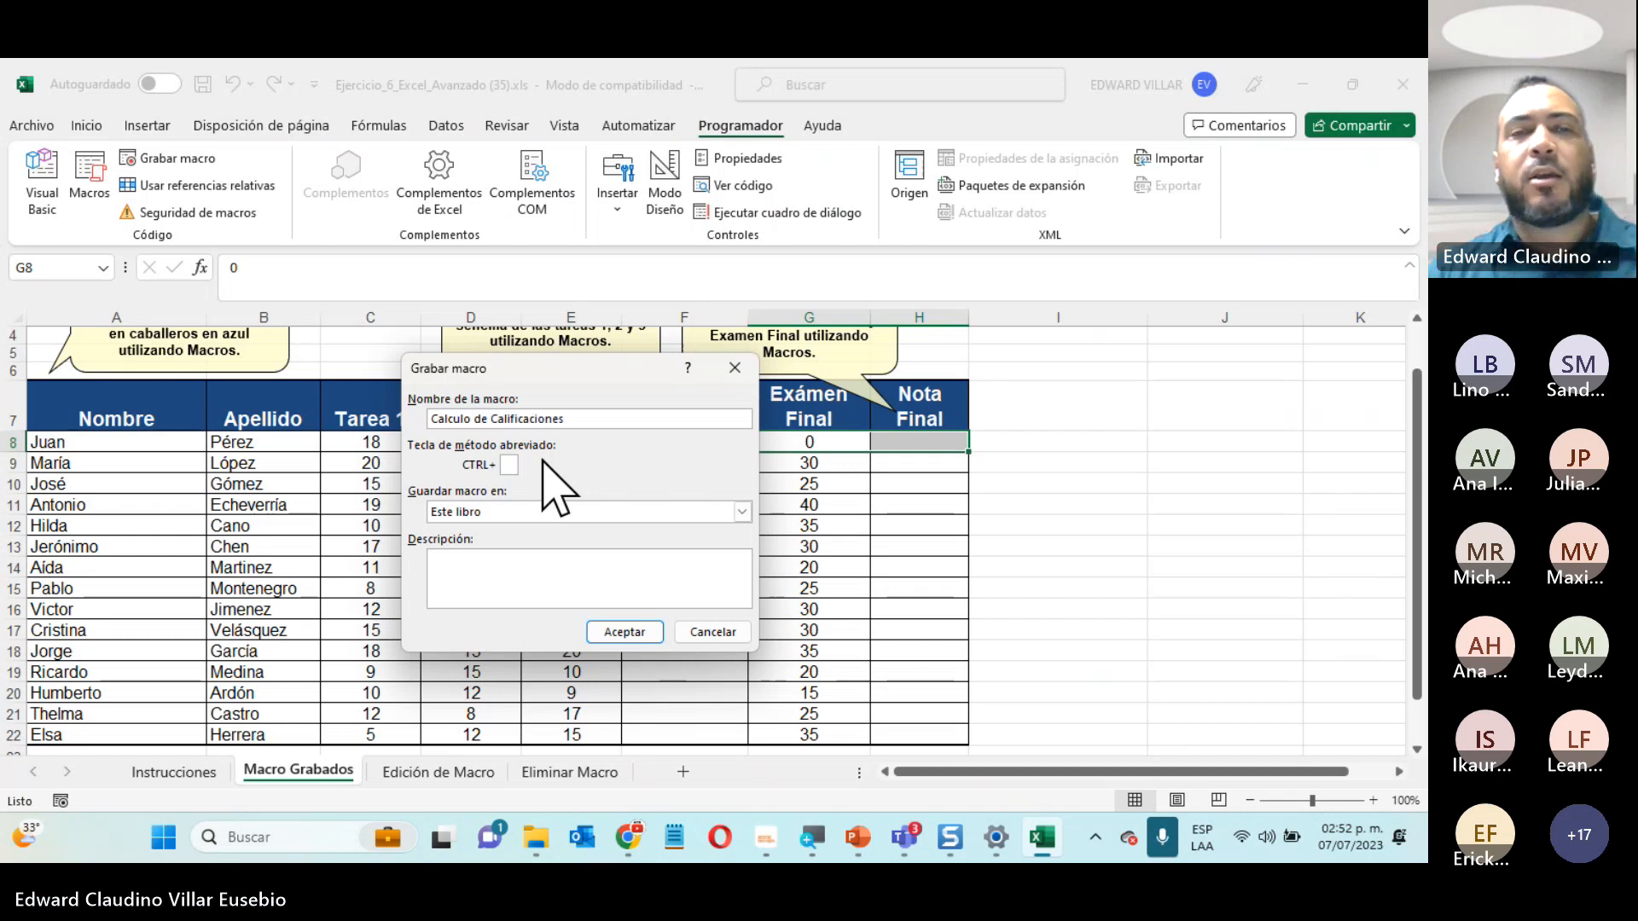
click(627, 632)
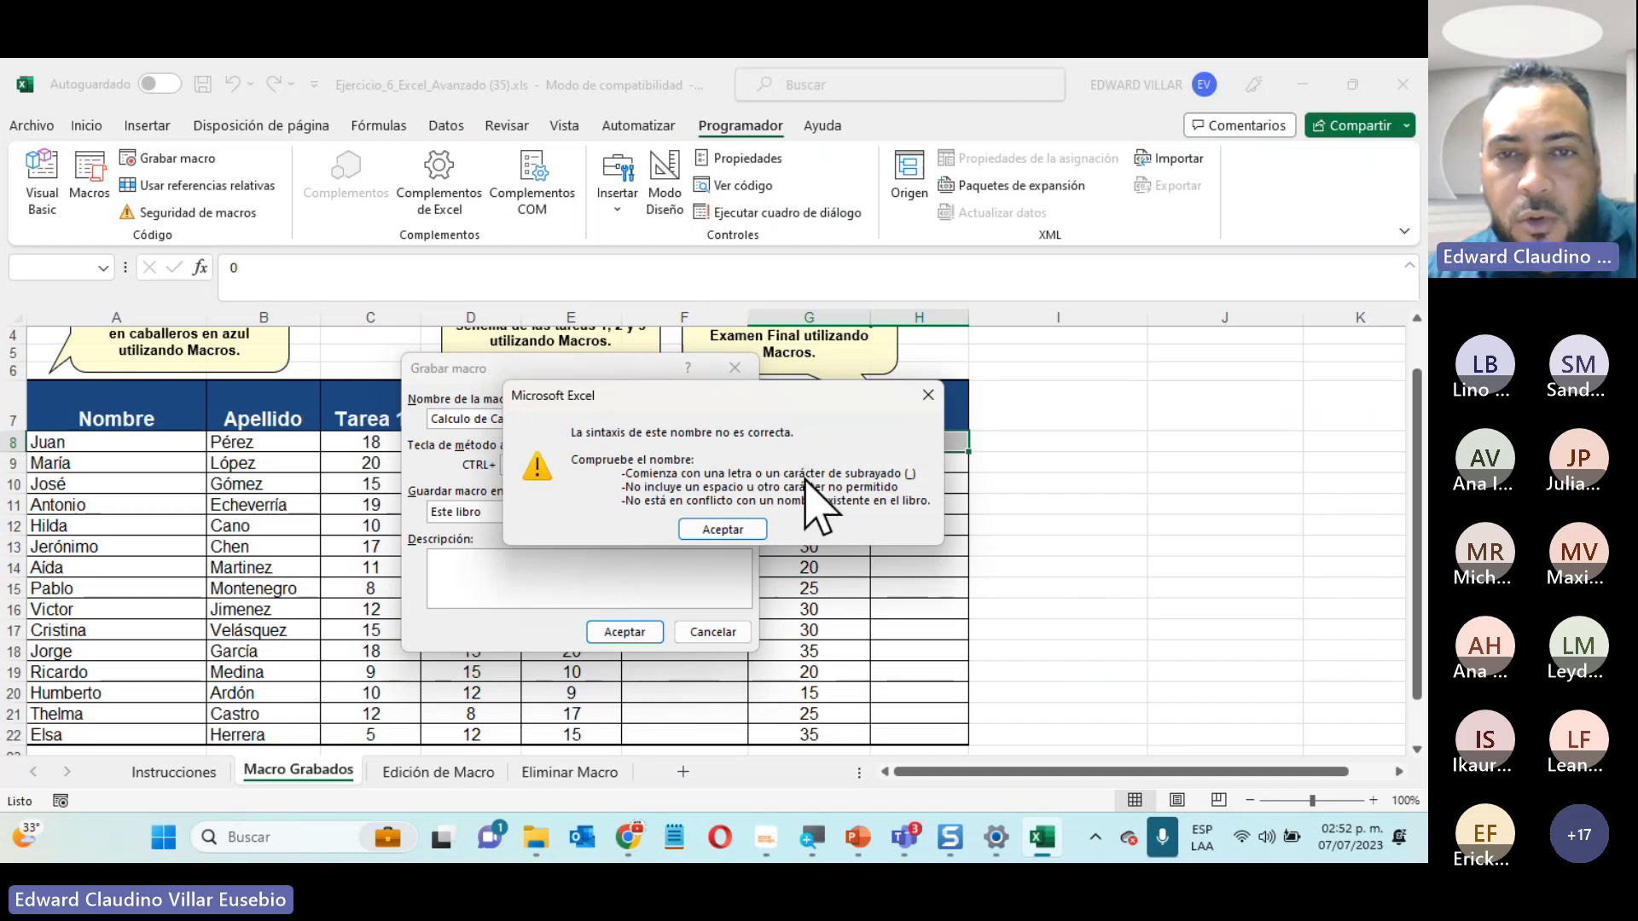
click(742, 529)
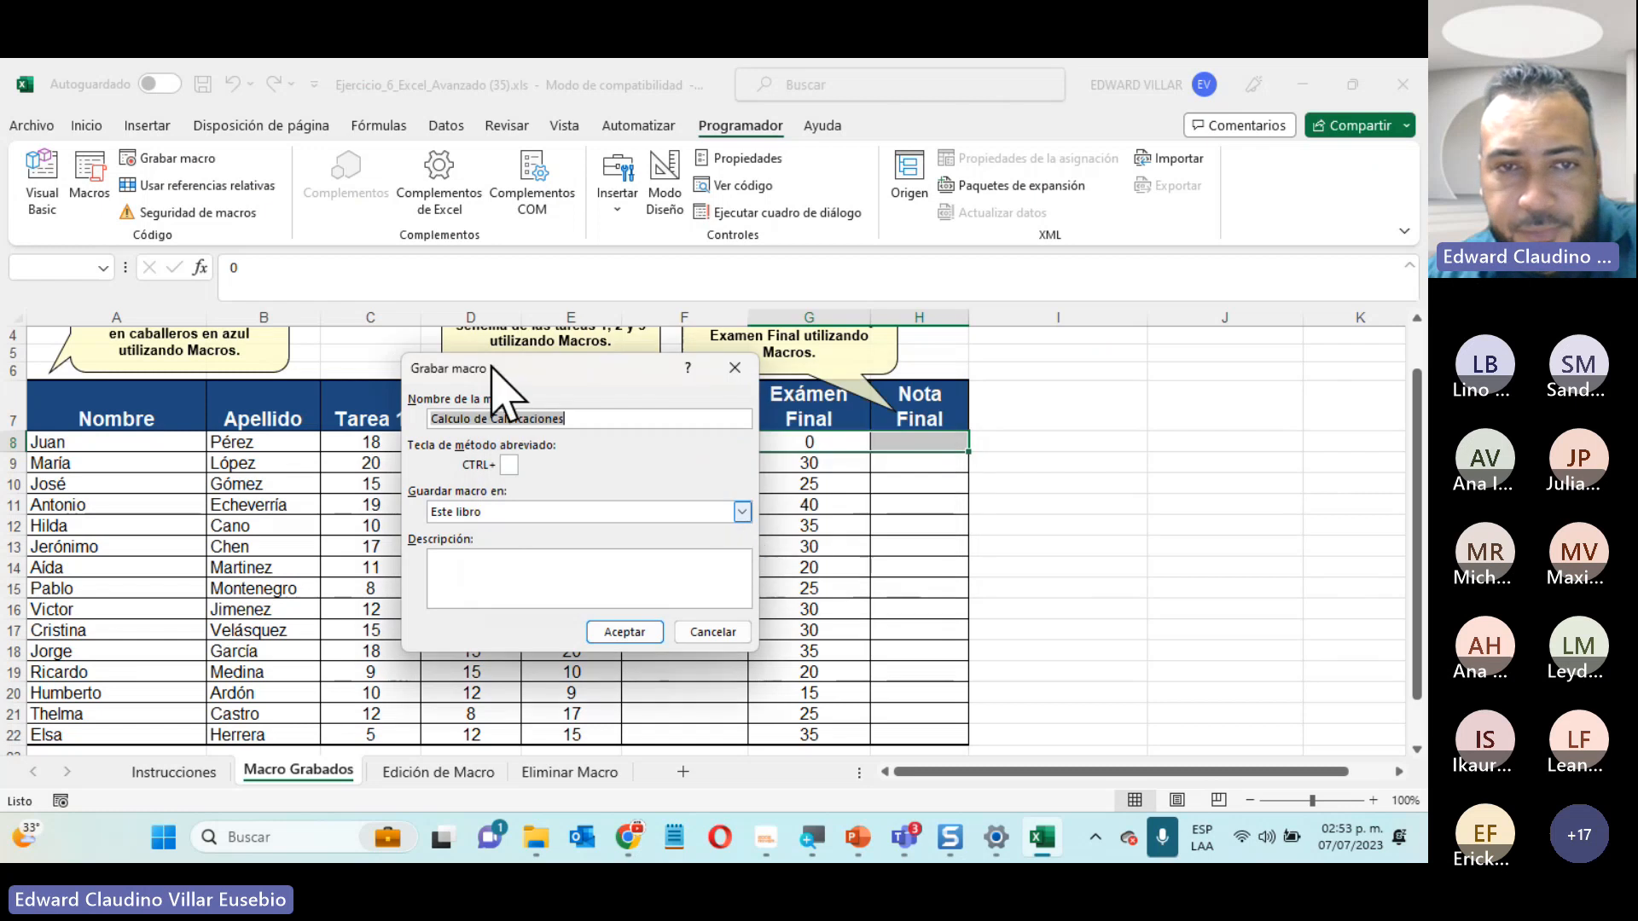
Correct the macro name to Calculo_de_Calificaciones and assign it the shortcut letter e
click(472, 418)
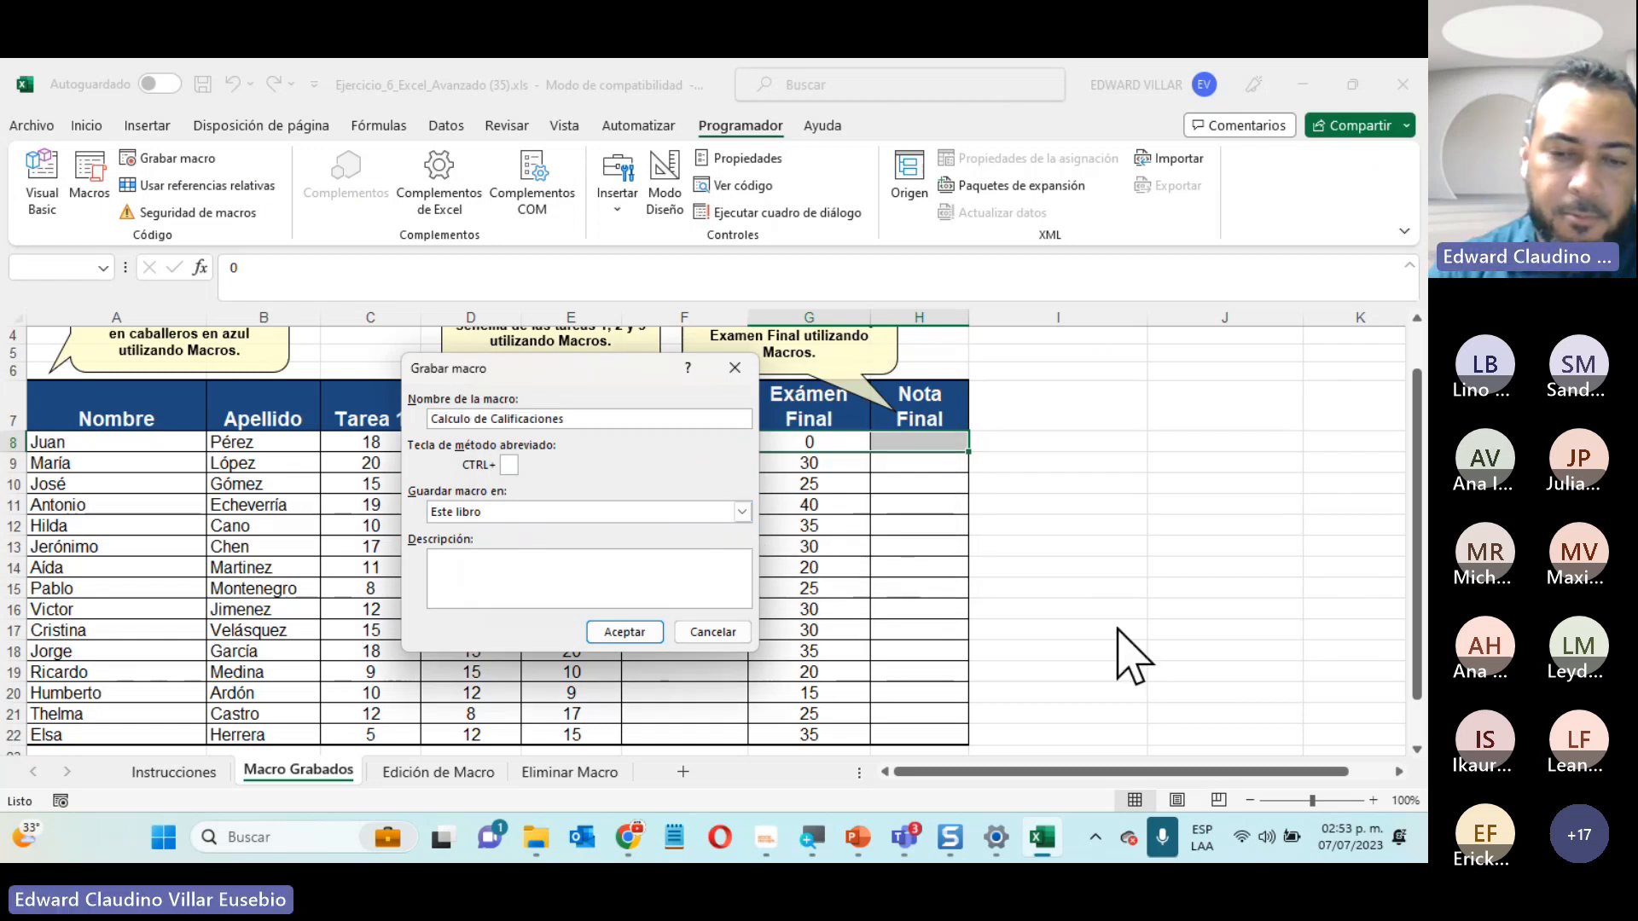
key(Delete)
text(_)
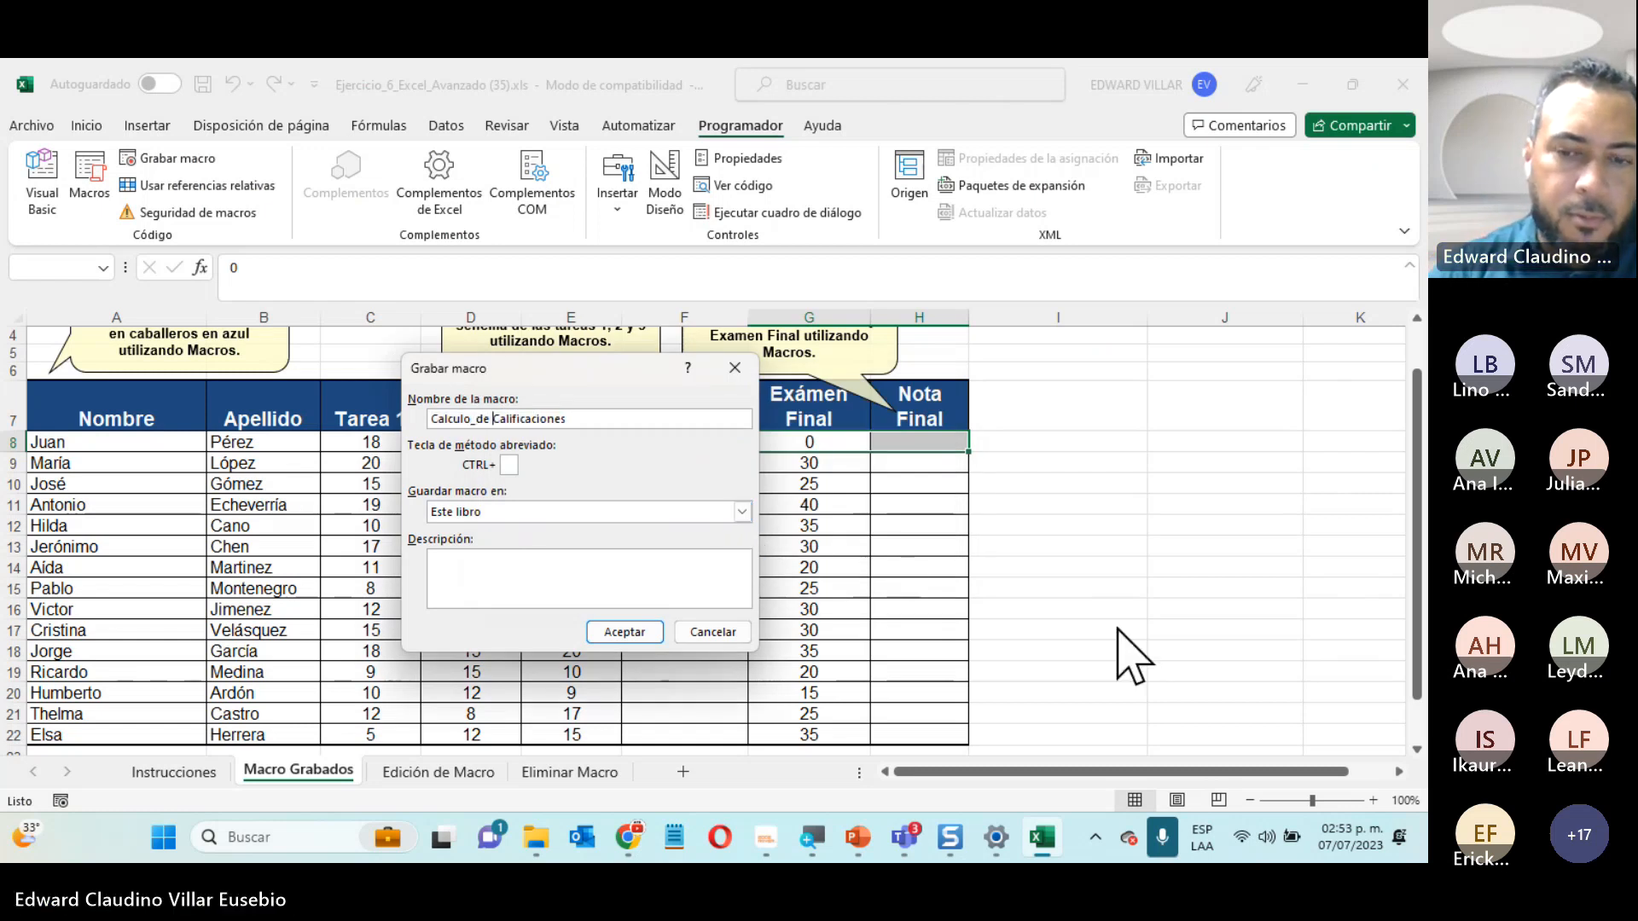
key(BackSpace)
text(_)
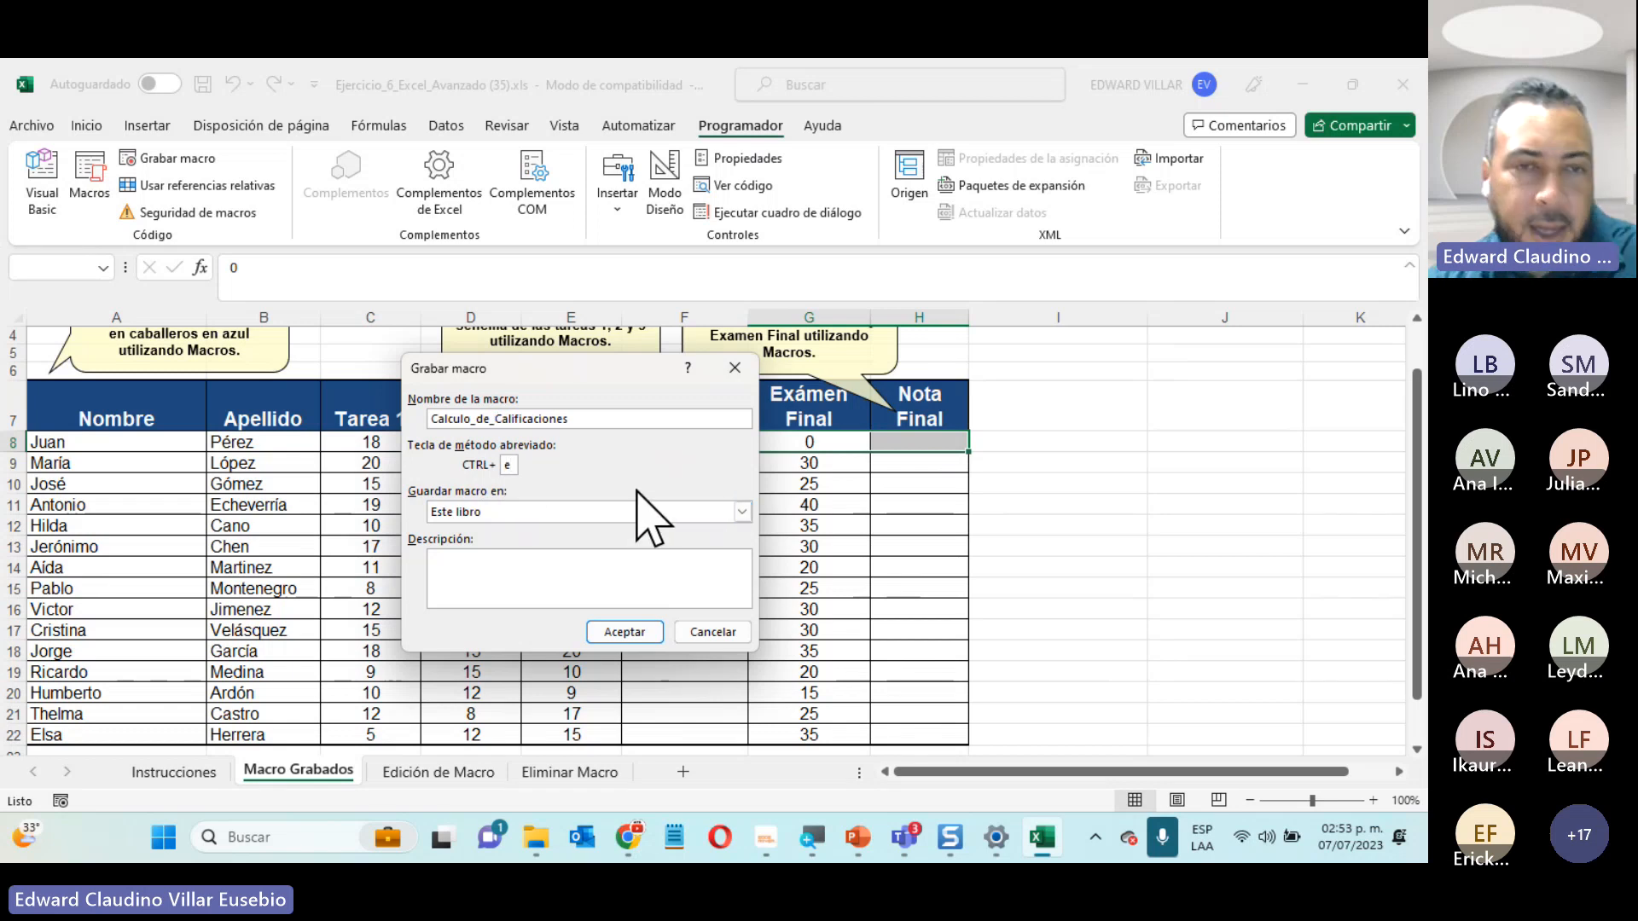
Store the macro in Este libro, describe it as "Macro utilizado para realizar el calculo de las calificaciones.", and start recording
click(499, 512)
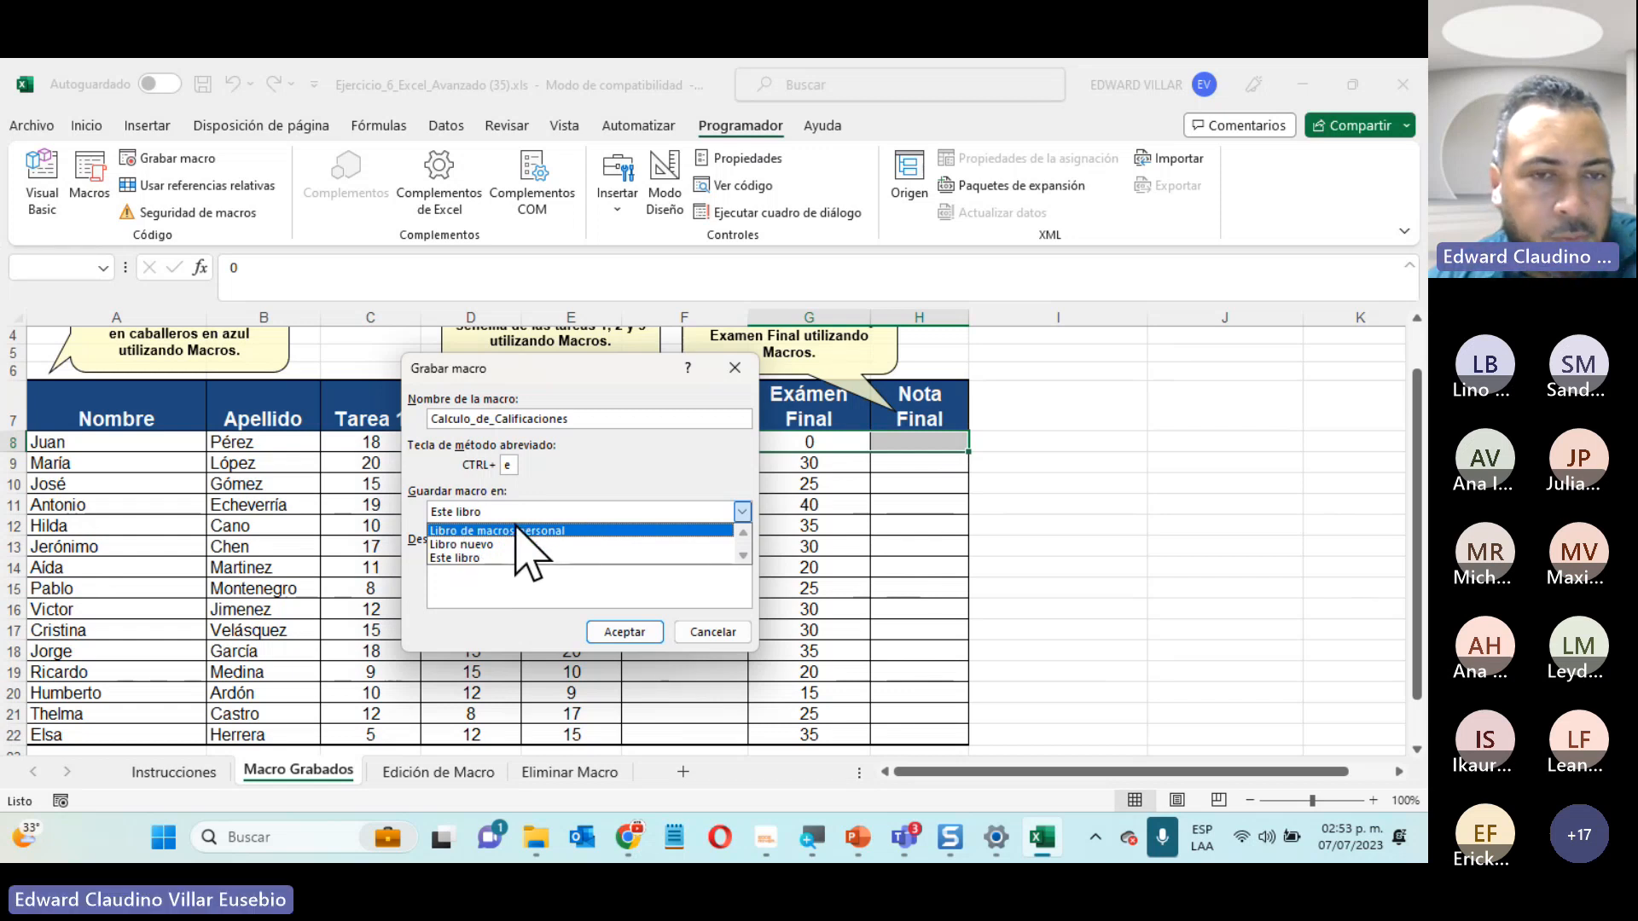
click(455, 558)
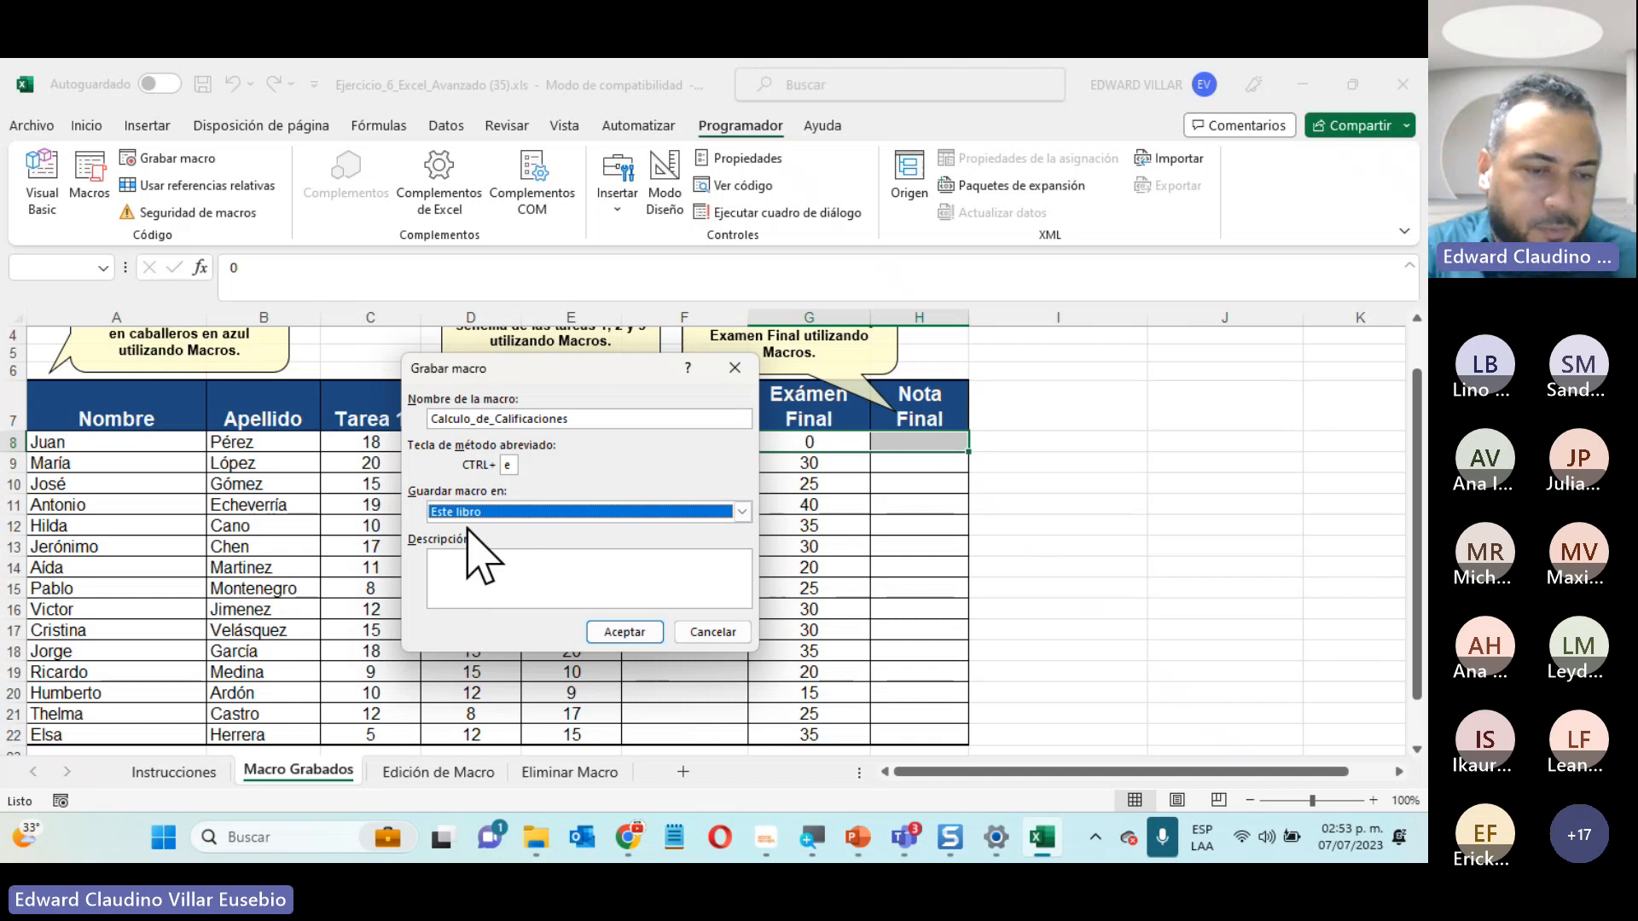
key(Tab)
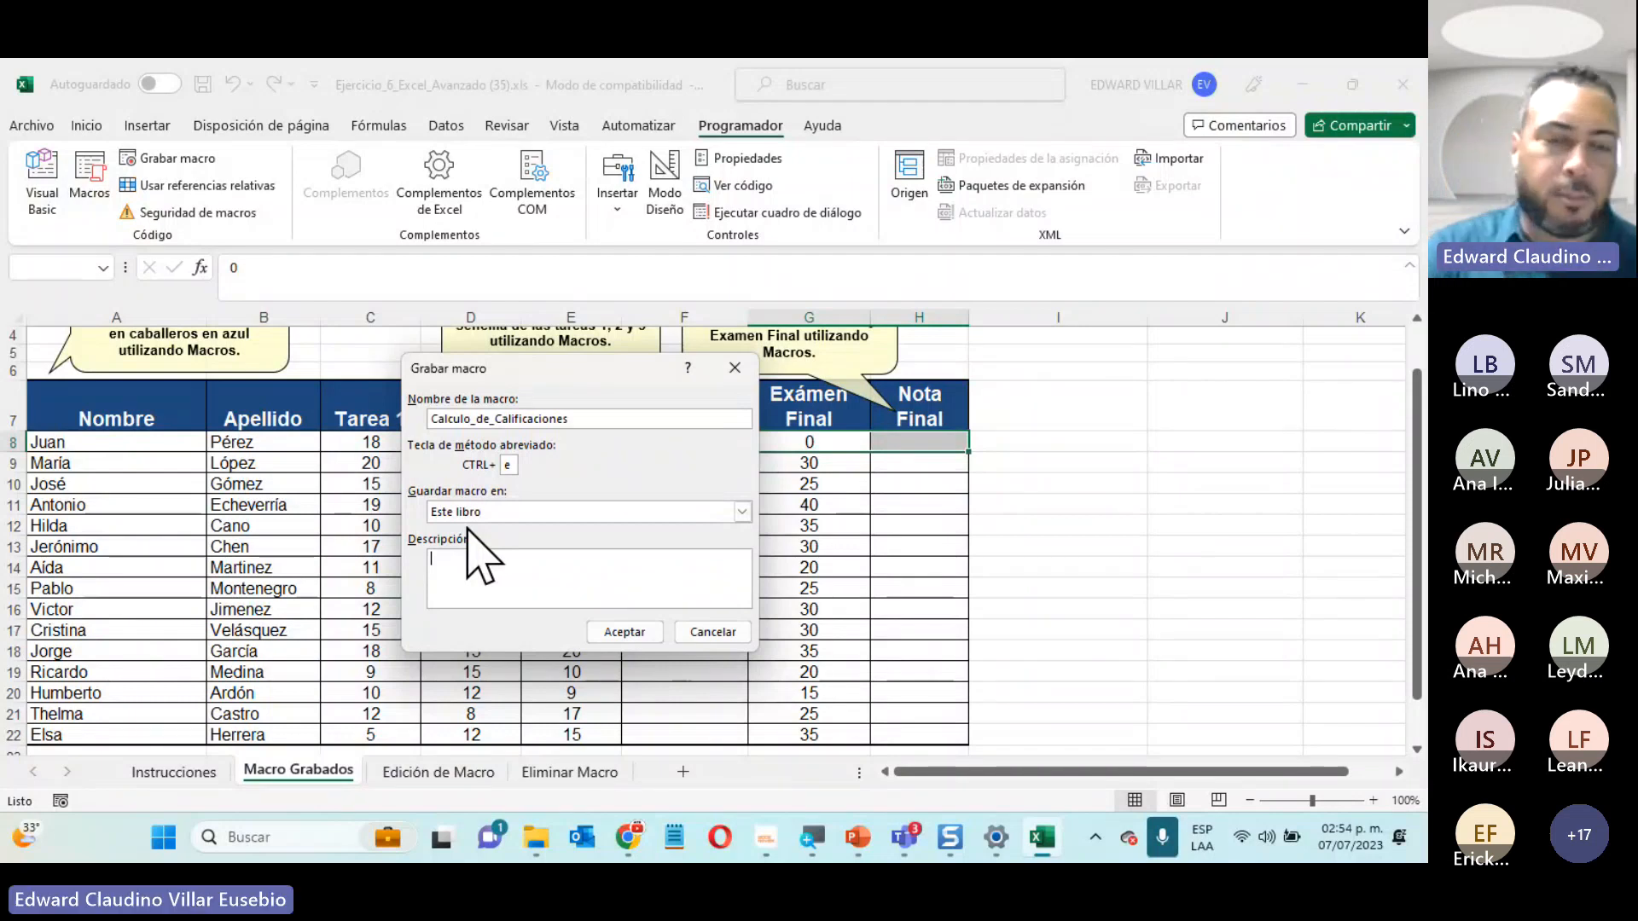
text(Ma)
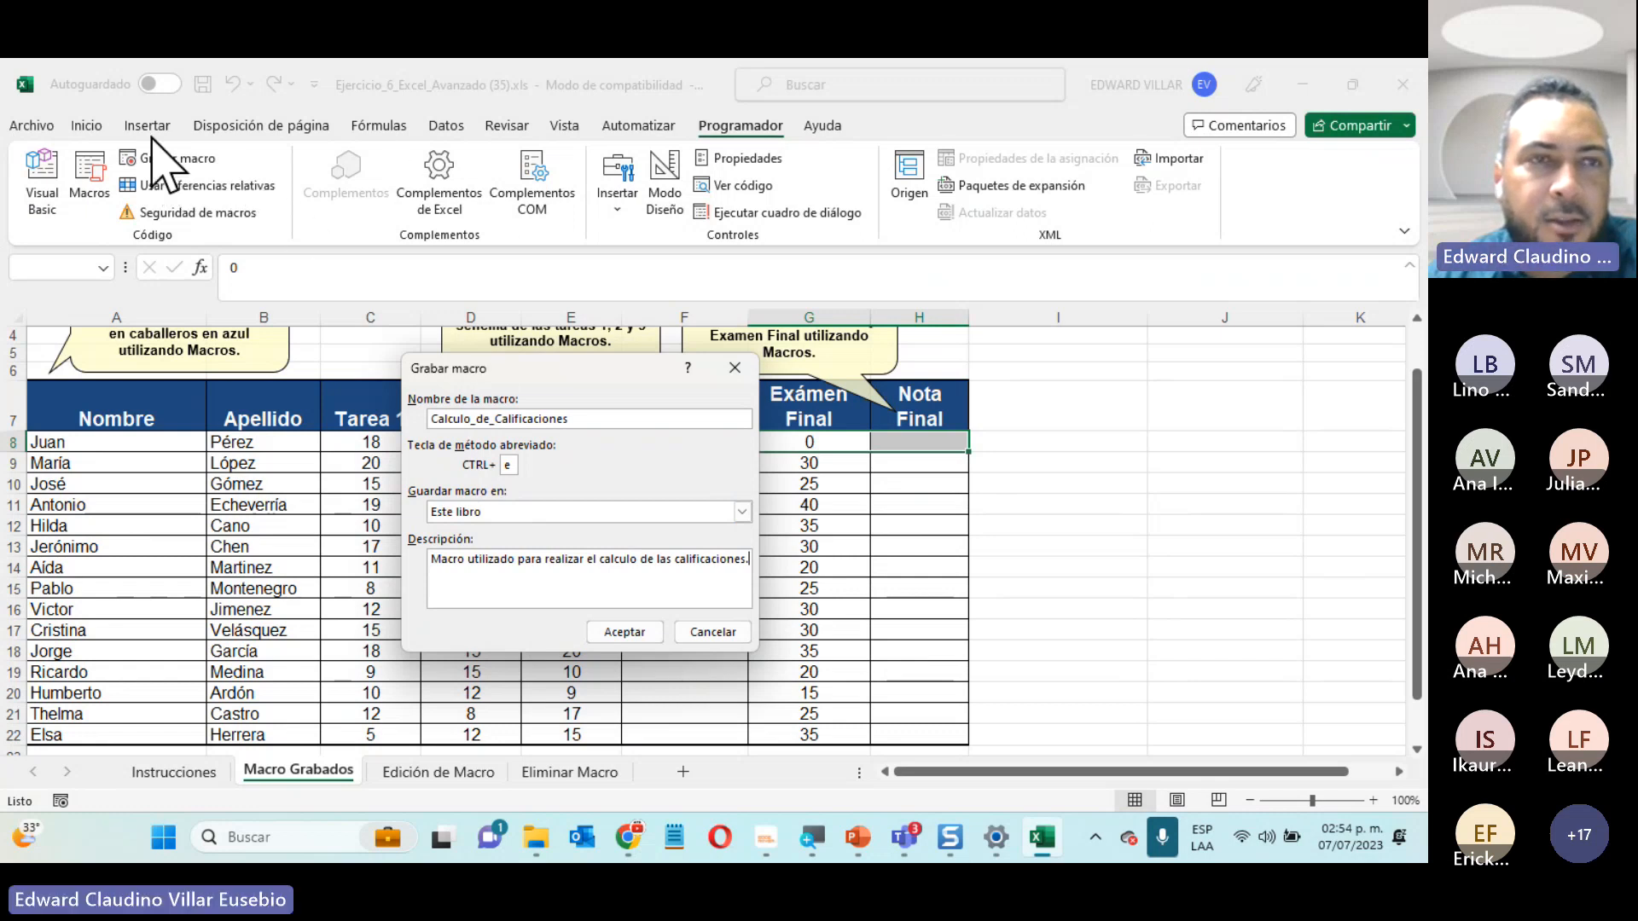
click(620, 631)
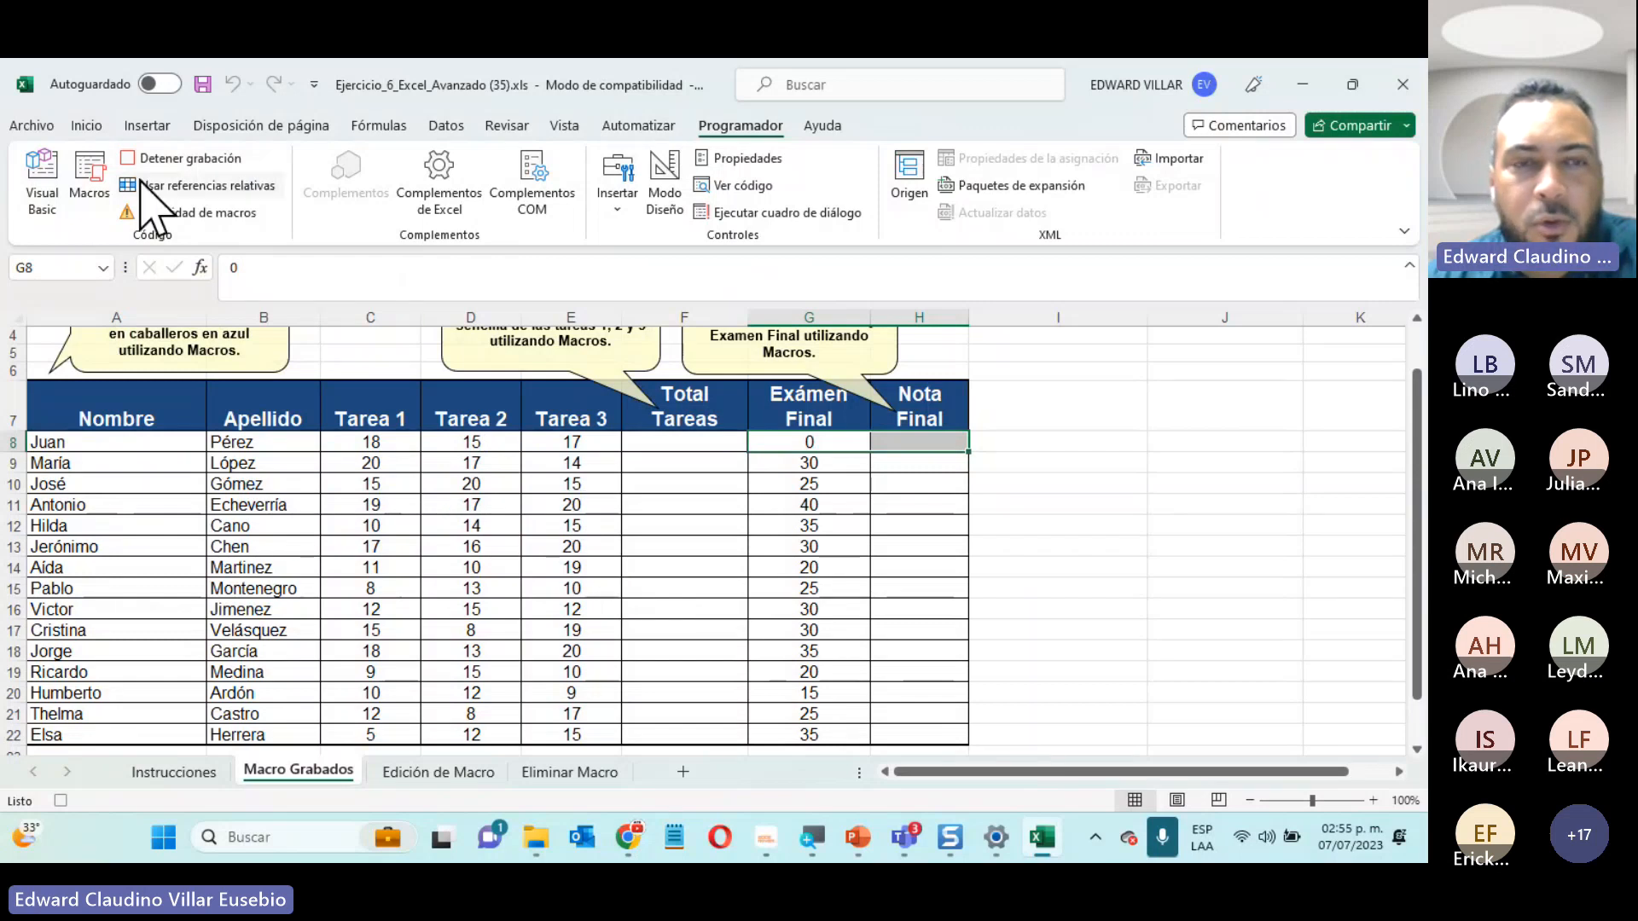
Sum Tarea 1 to Tarea 3 into Total Tareas for row 8 and fill the formula down to row 22
drag(365, 443, 648, 448)
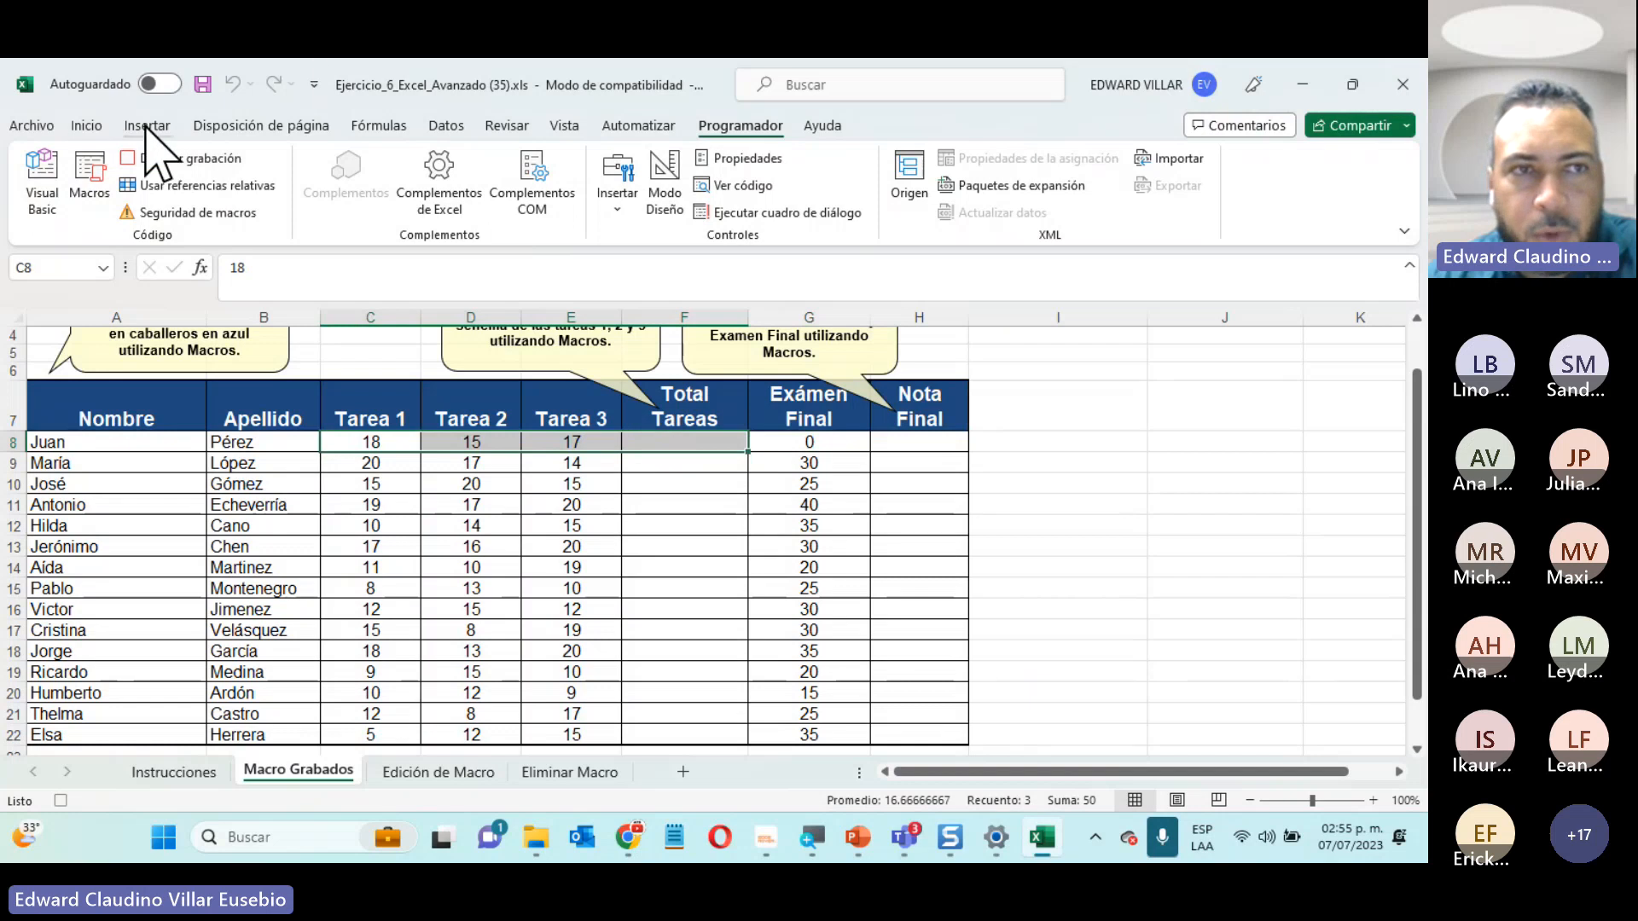
click(89, 125)
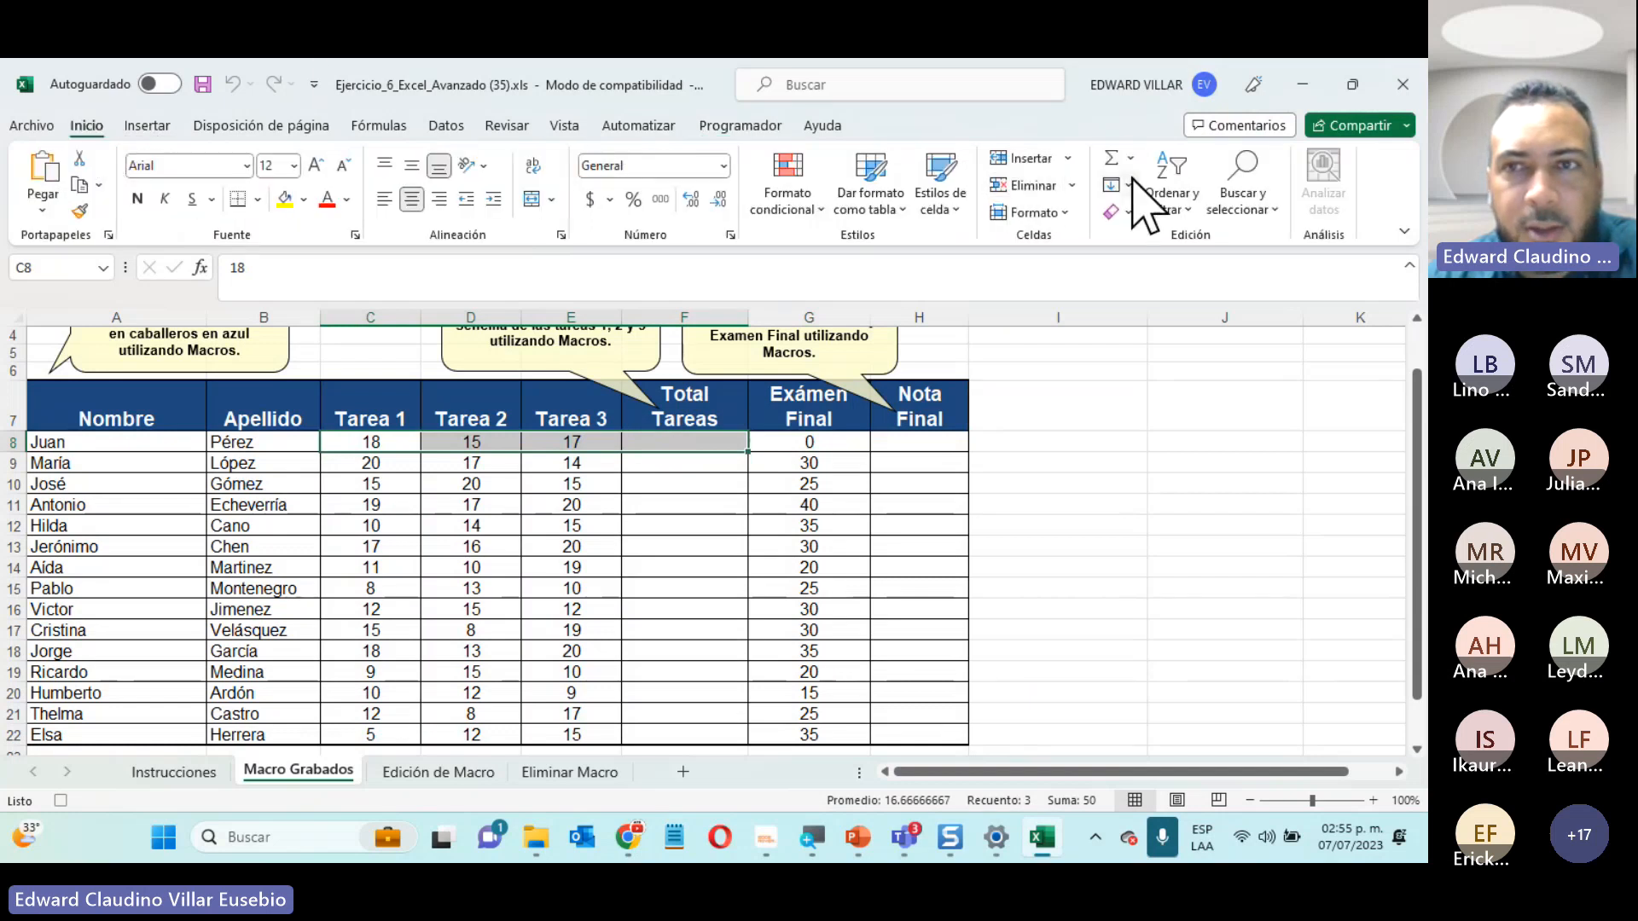
click(1109, 162)
click(723, 440)
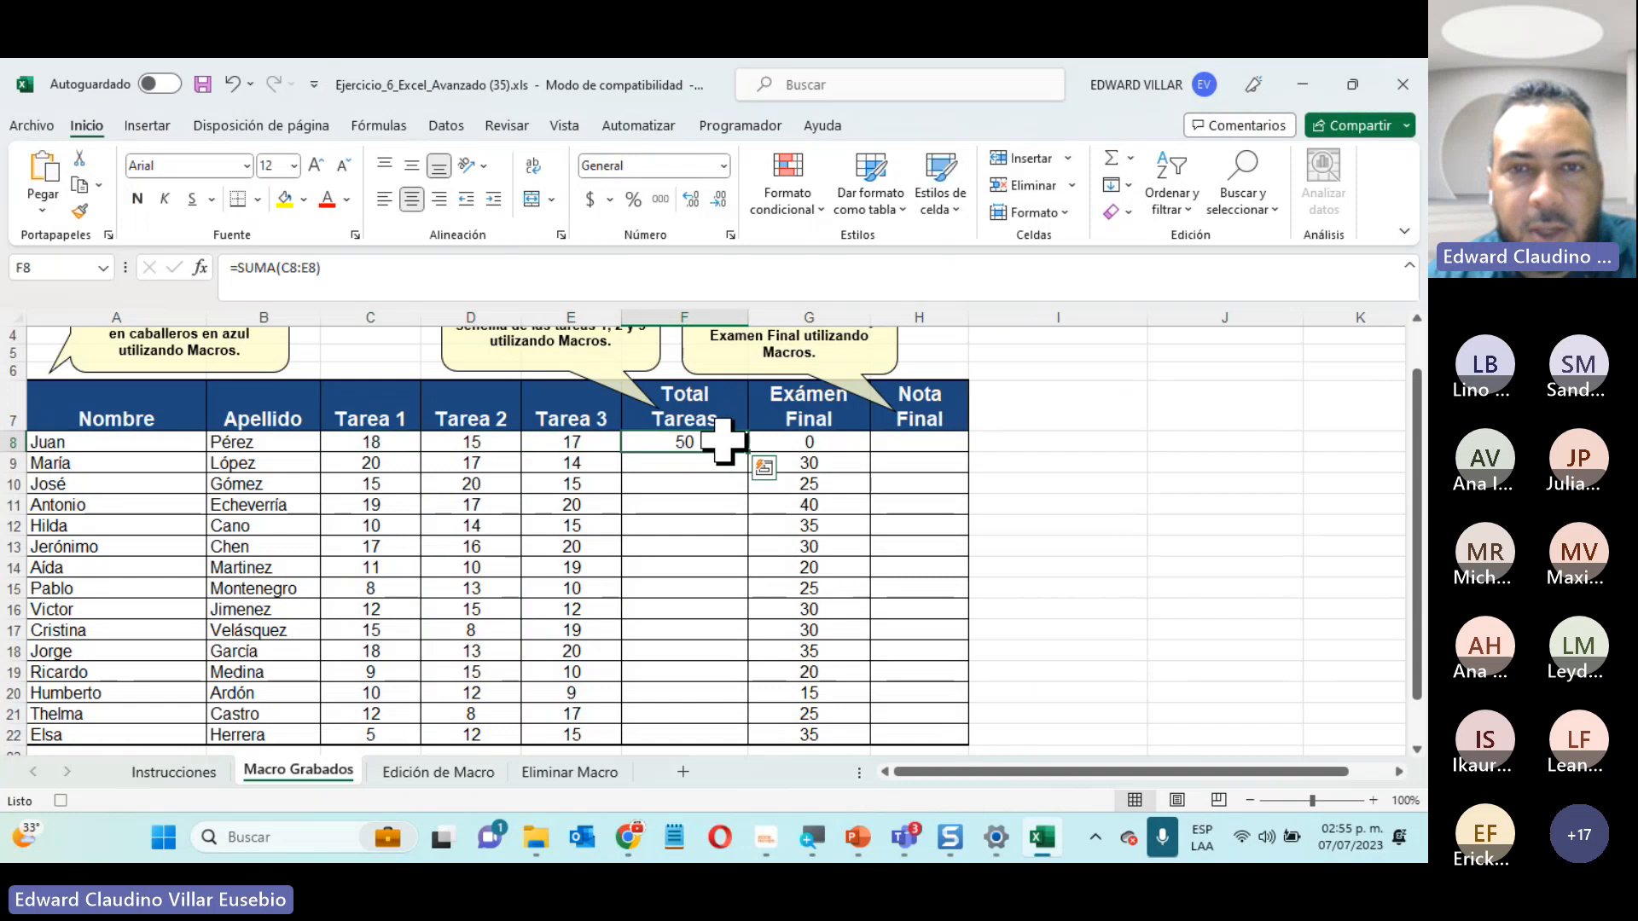
drag(749, 450, 742, 736)
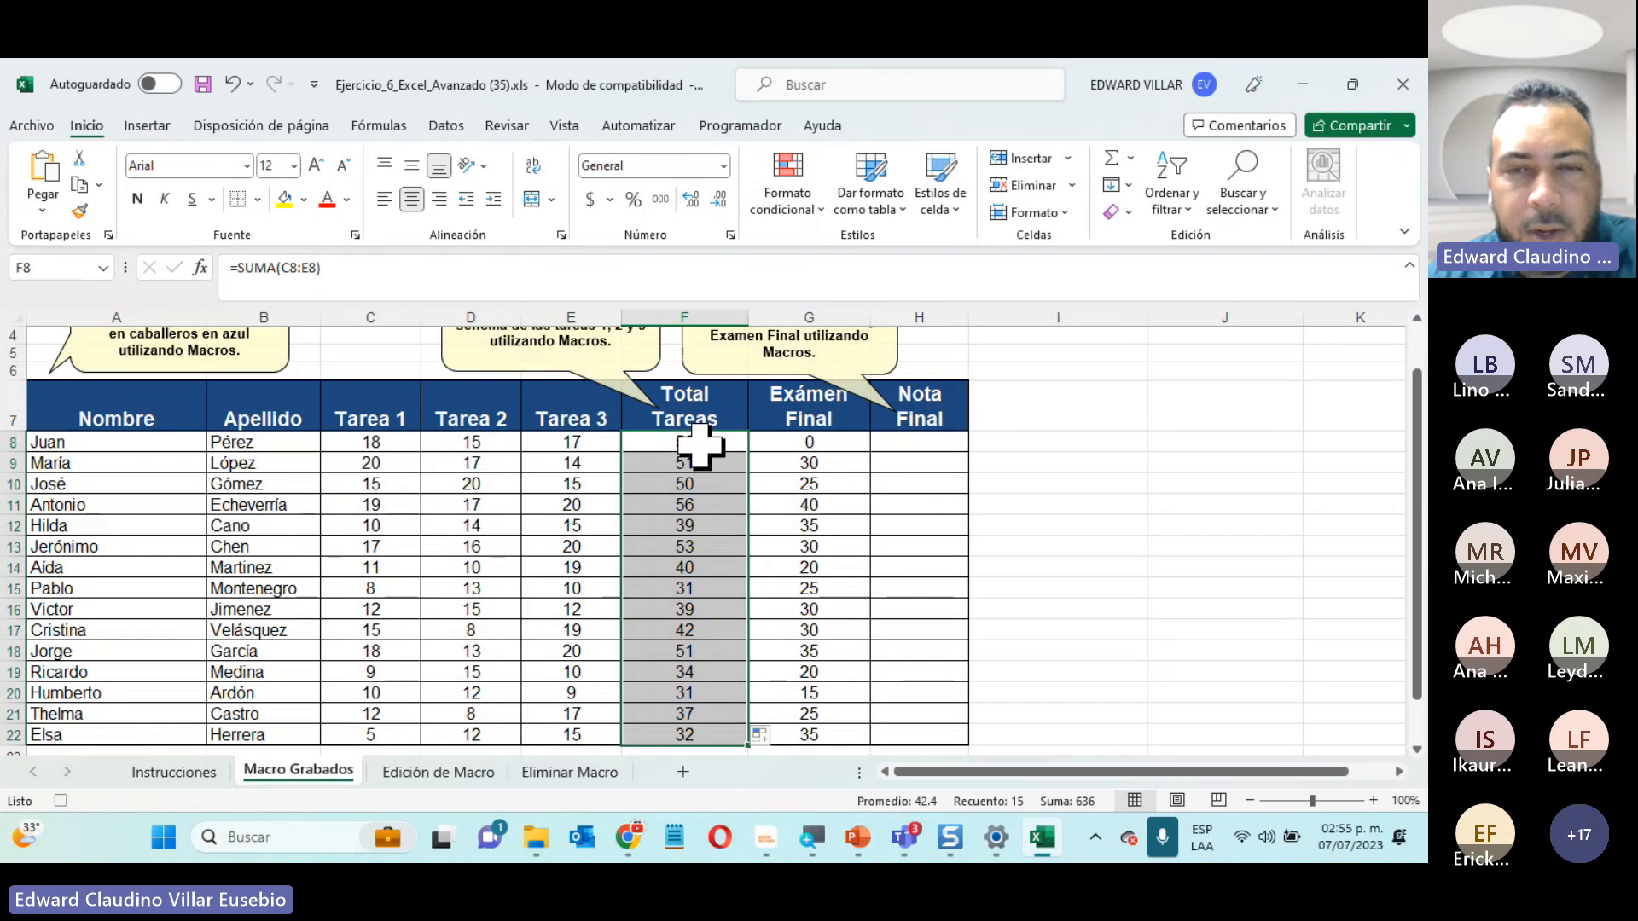
Sum Total Tareas and Exámen Final into Nota Final for row 8 and fill the formula down to row 22
drag(700, 445, 913, 442)
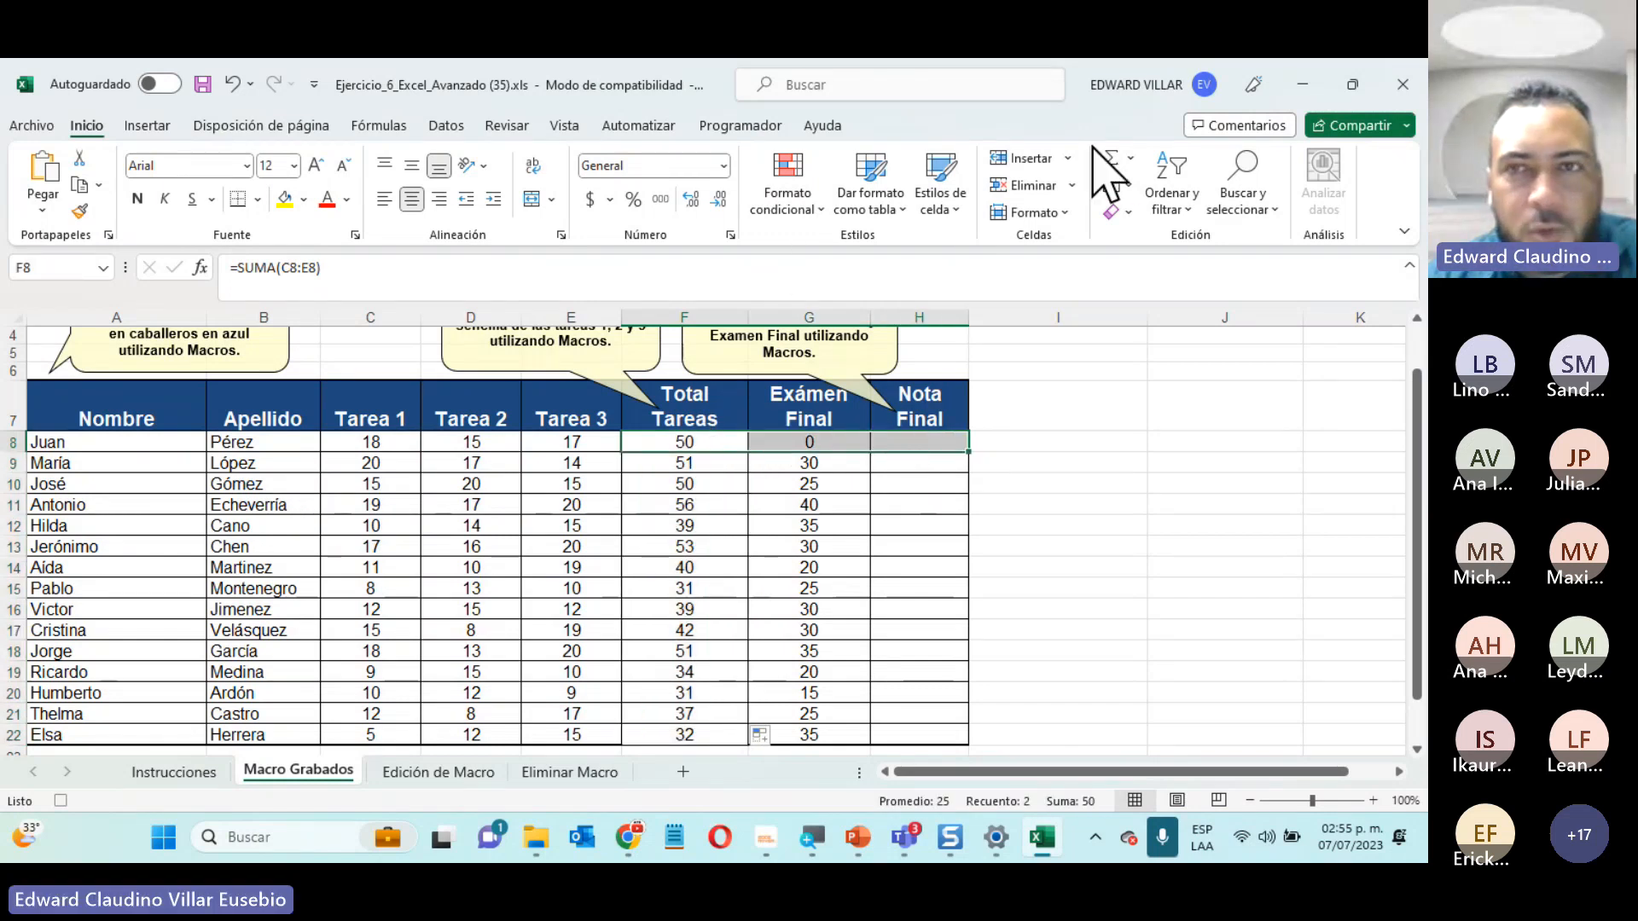
click(1112, 158)
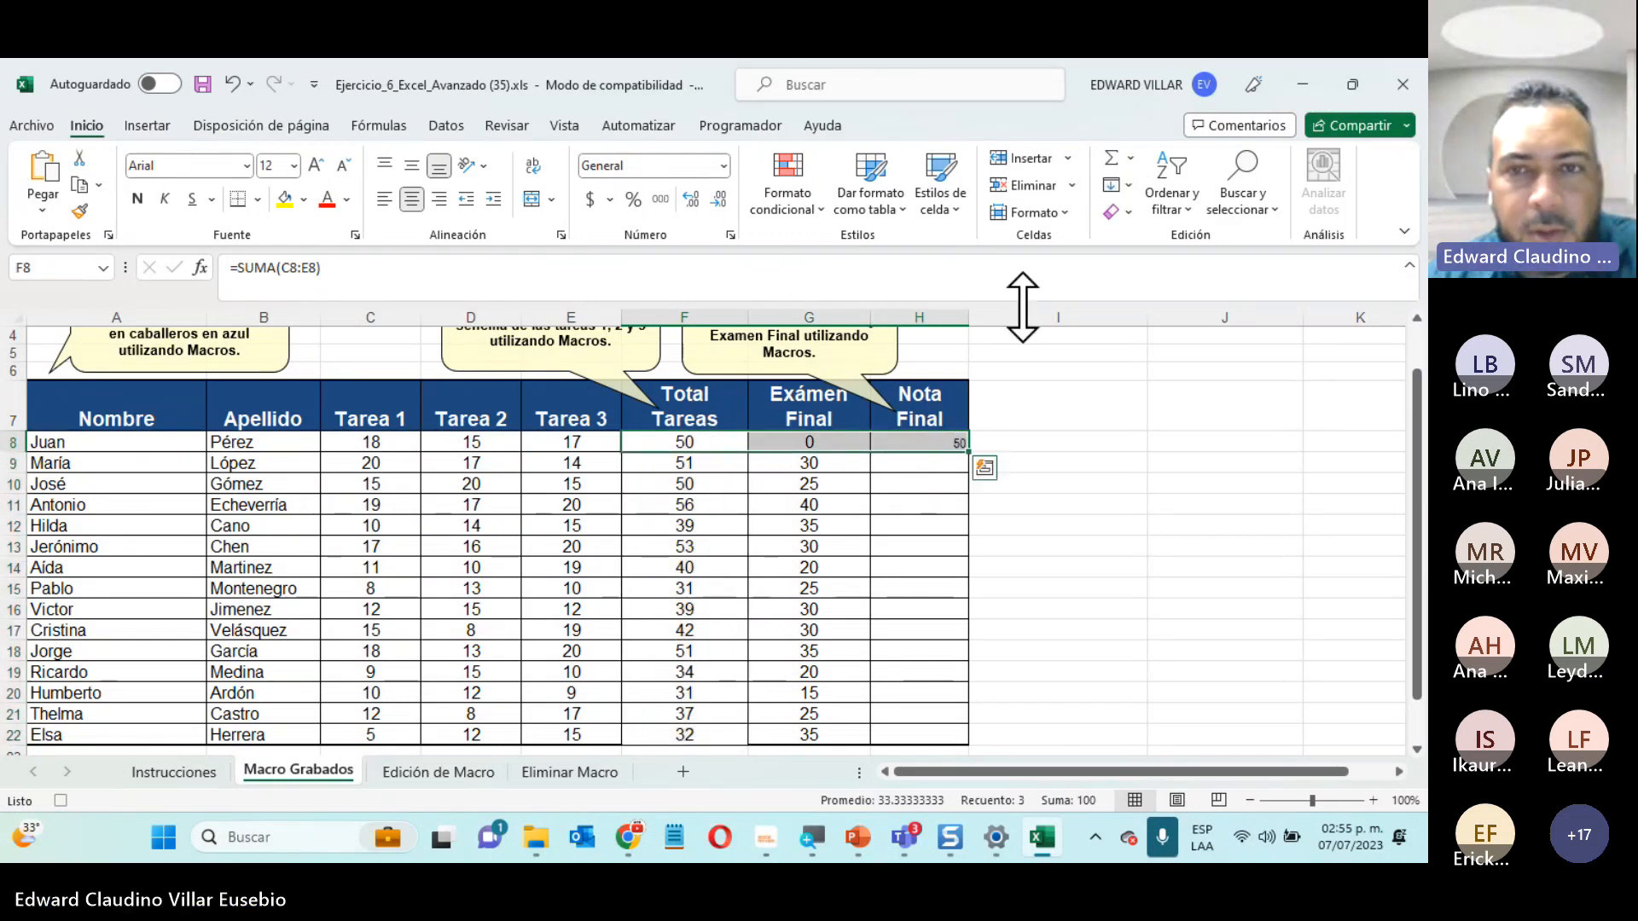
click(943, 441)
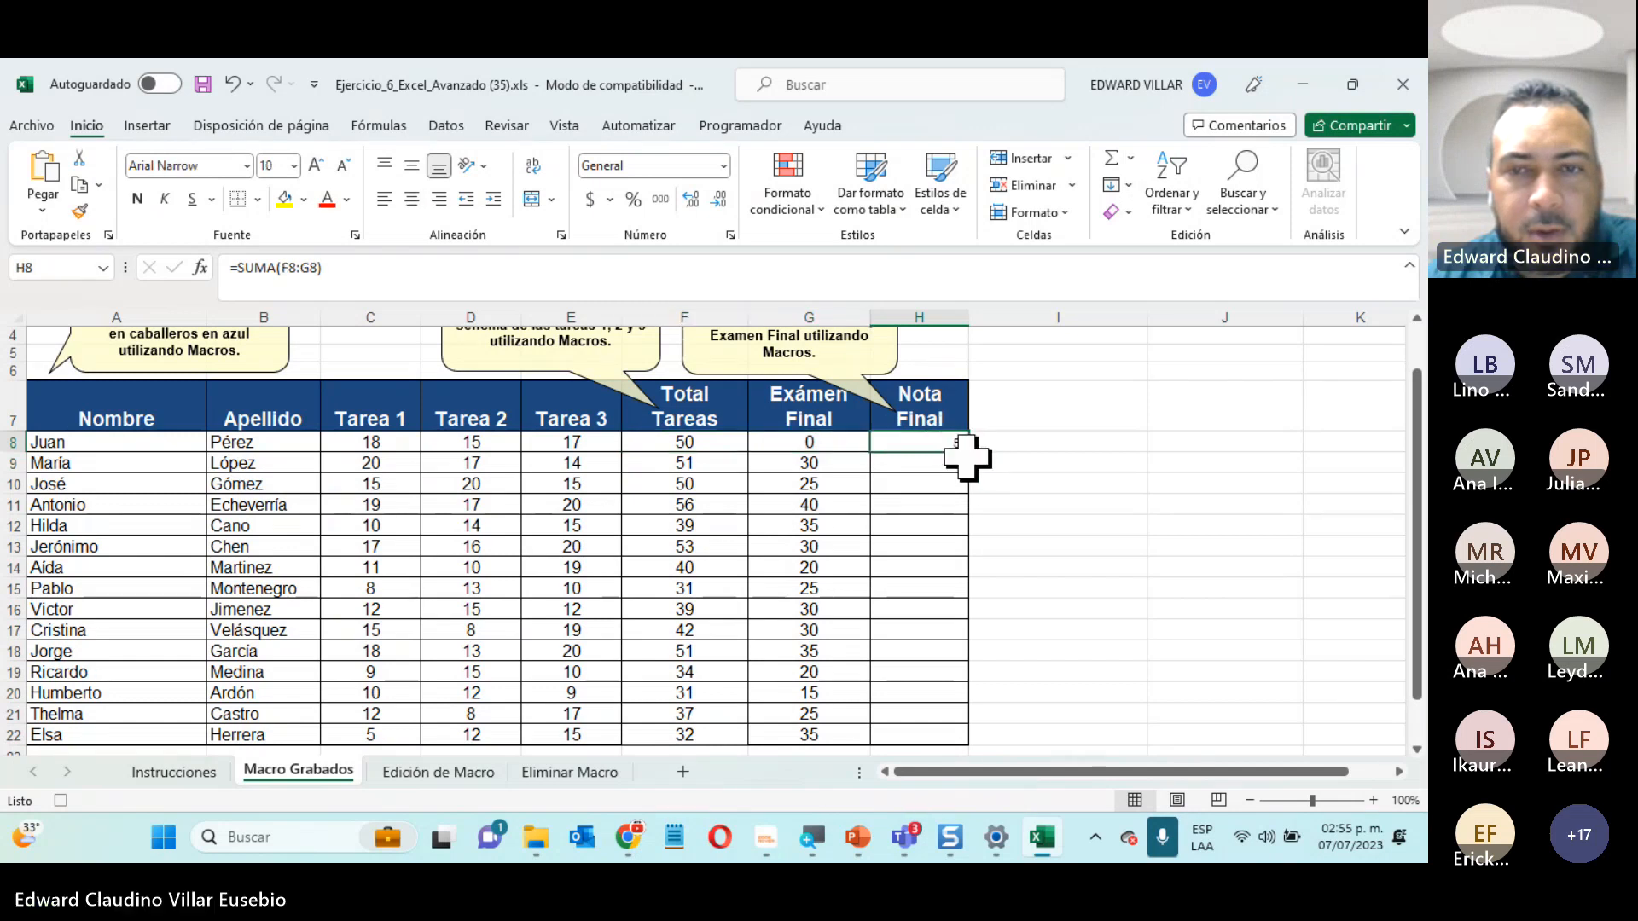
drag(967, 452, 953, 748)
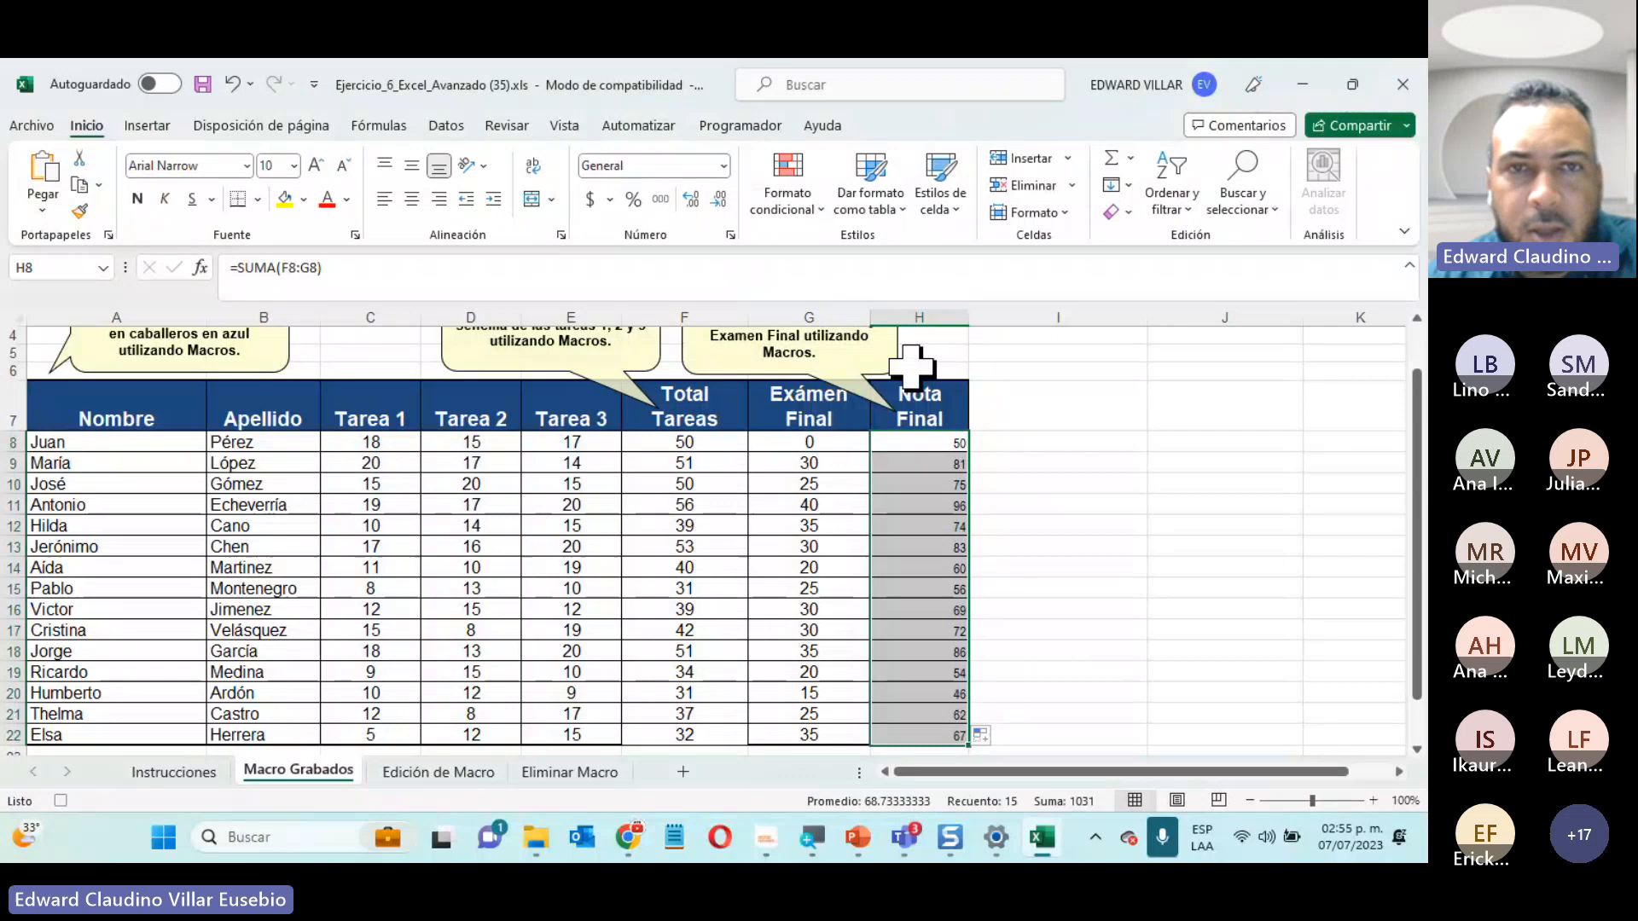
Format the Nota Final values in H8:H22 as centred, bold, 16-point text
click(411, 199)
click(294, 165)
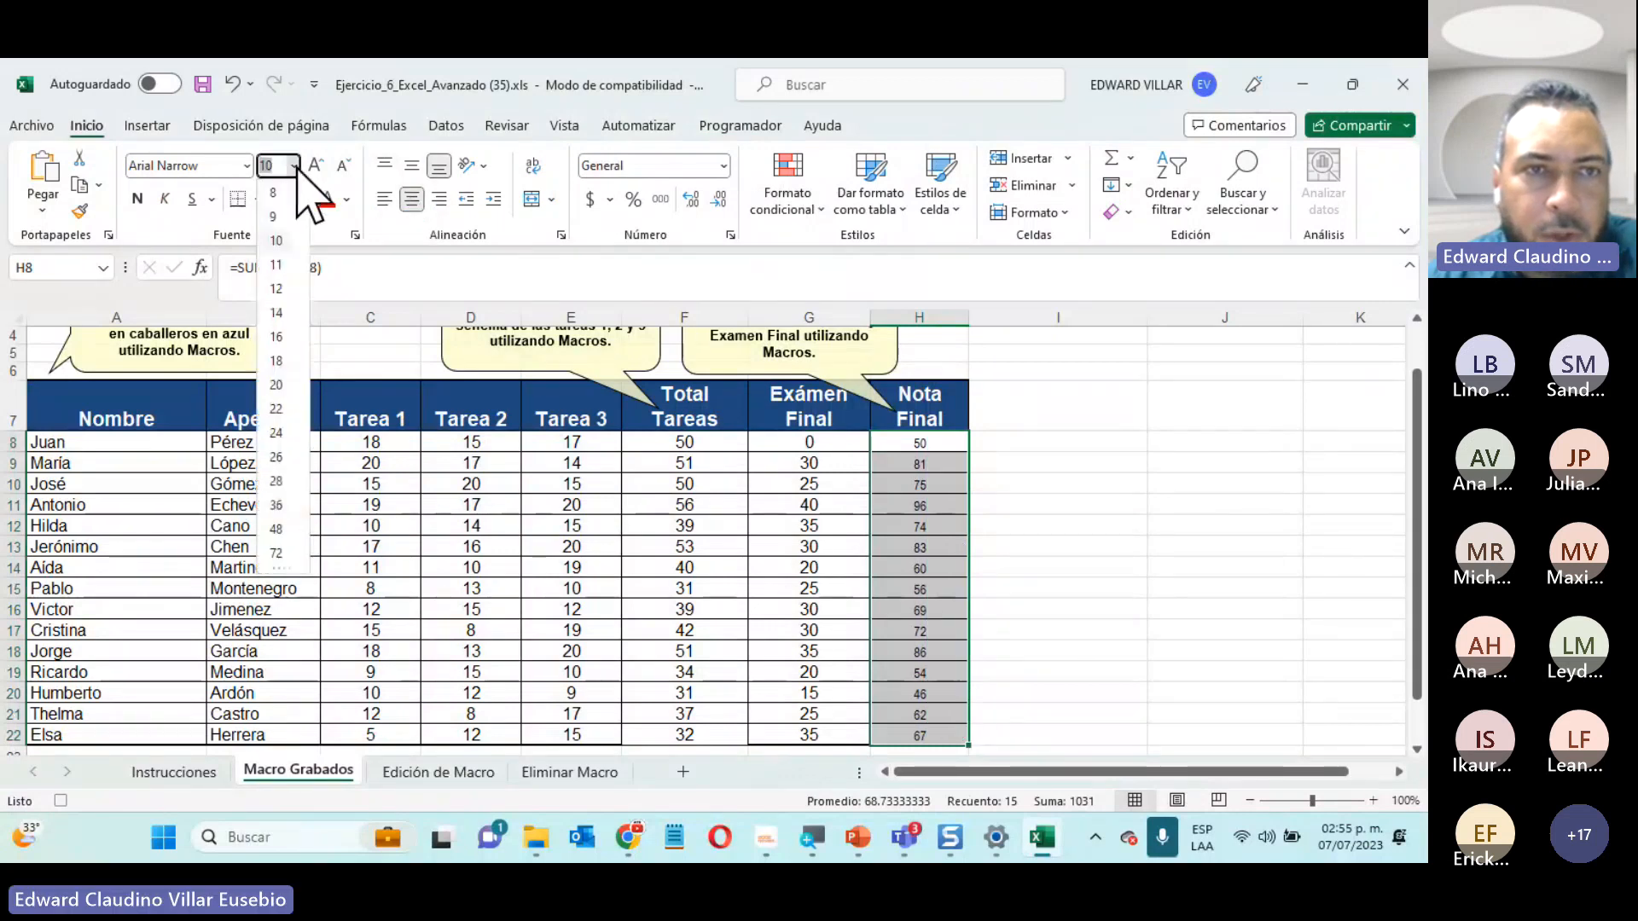
click(280, 339)
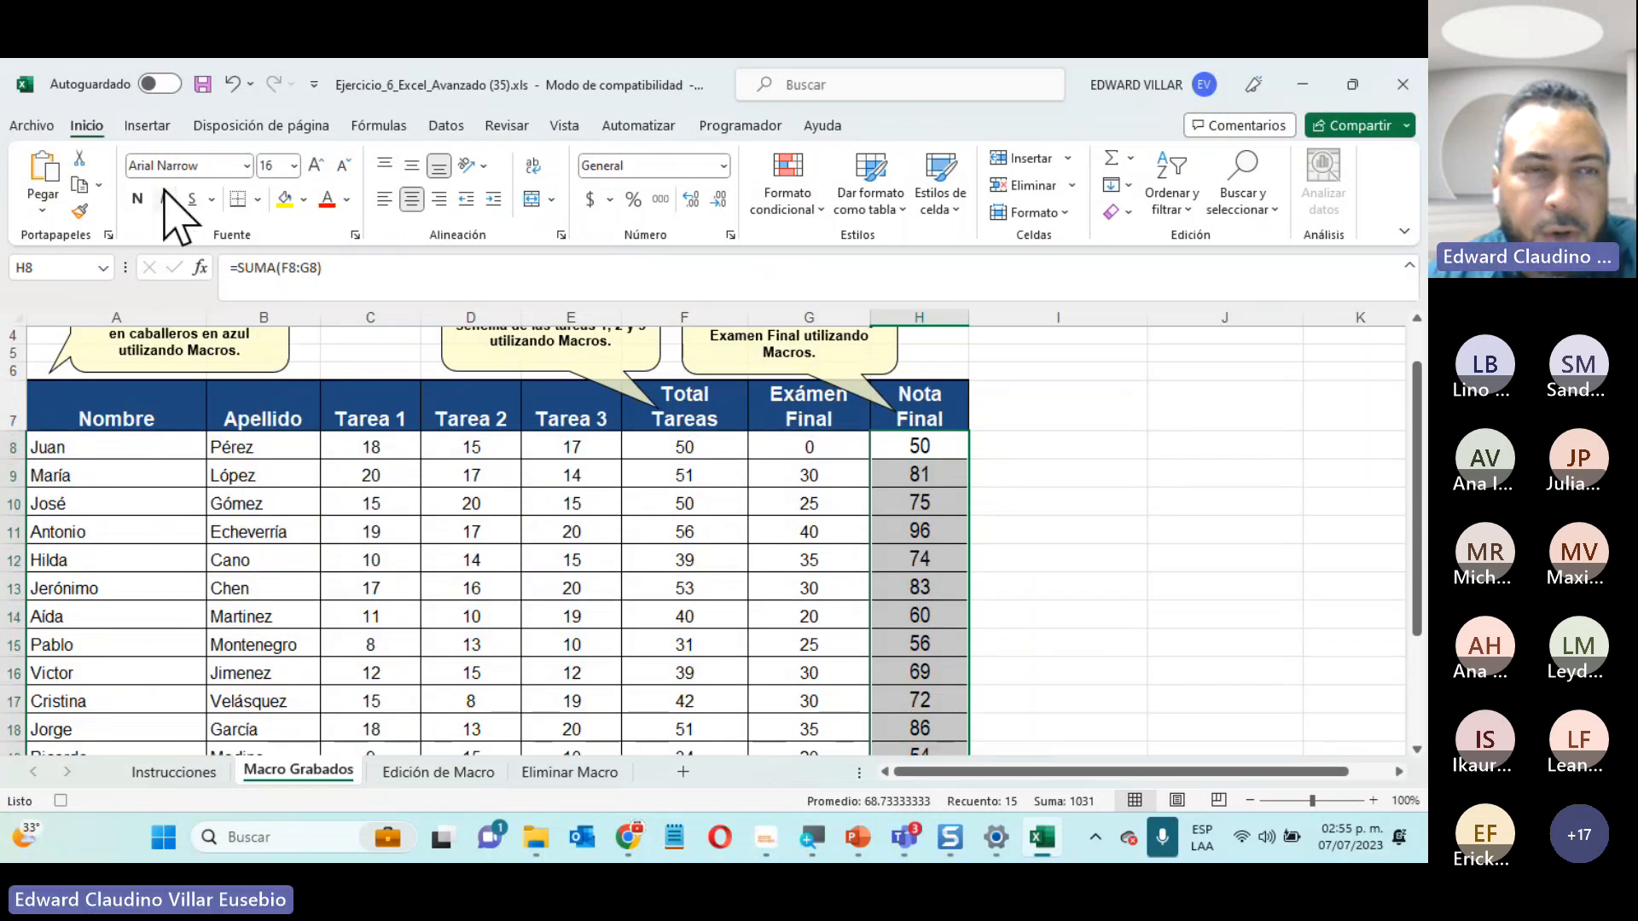
click(137, 199)
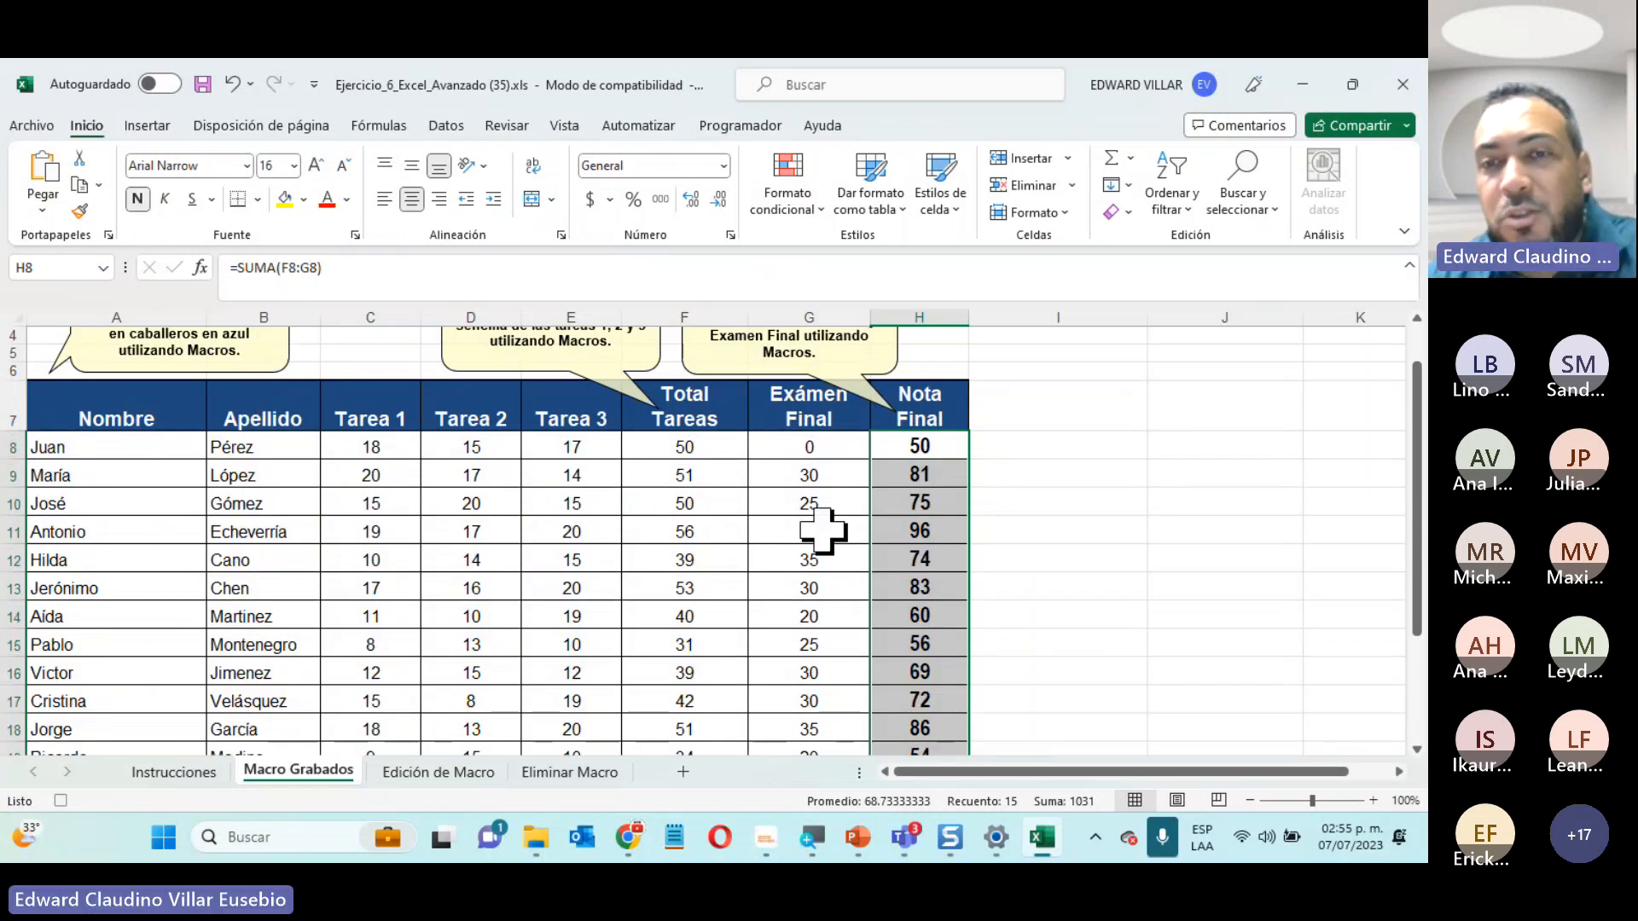
Review the student table's Total Tareas and Nota Final columns from the header to the last student
scroll(802, 525, down, 2)
scroll(794, 529, up, 1)
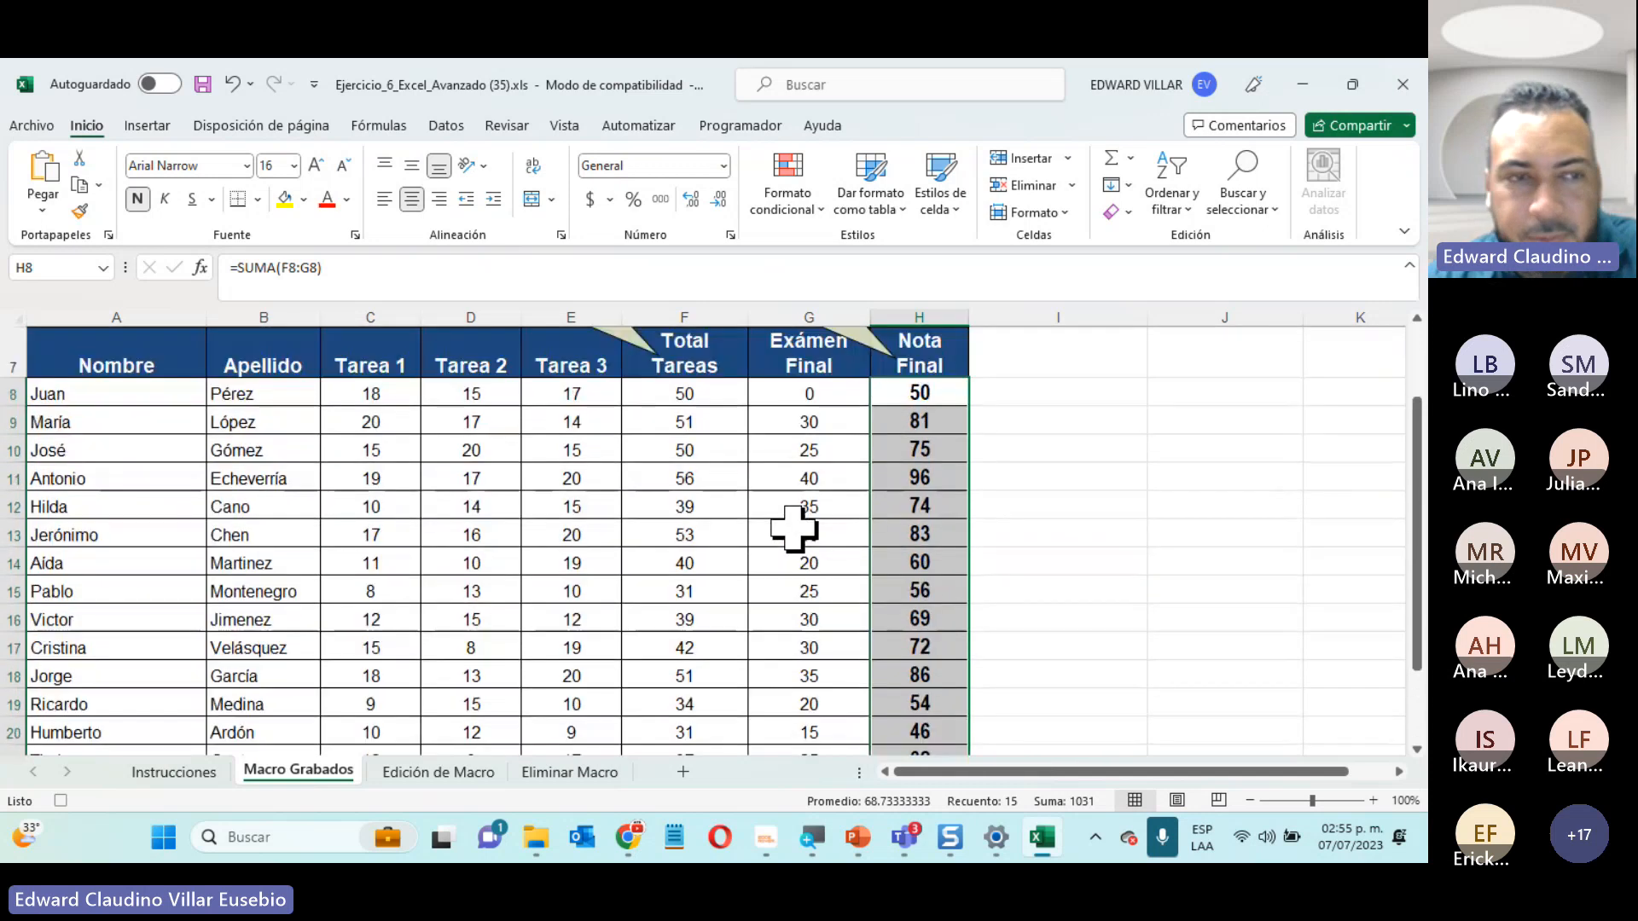
scroll(793, 529, down, 1)
scroll(794, 529, up, 1)
scroll(793, 529, down, 1)
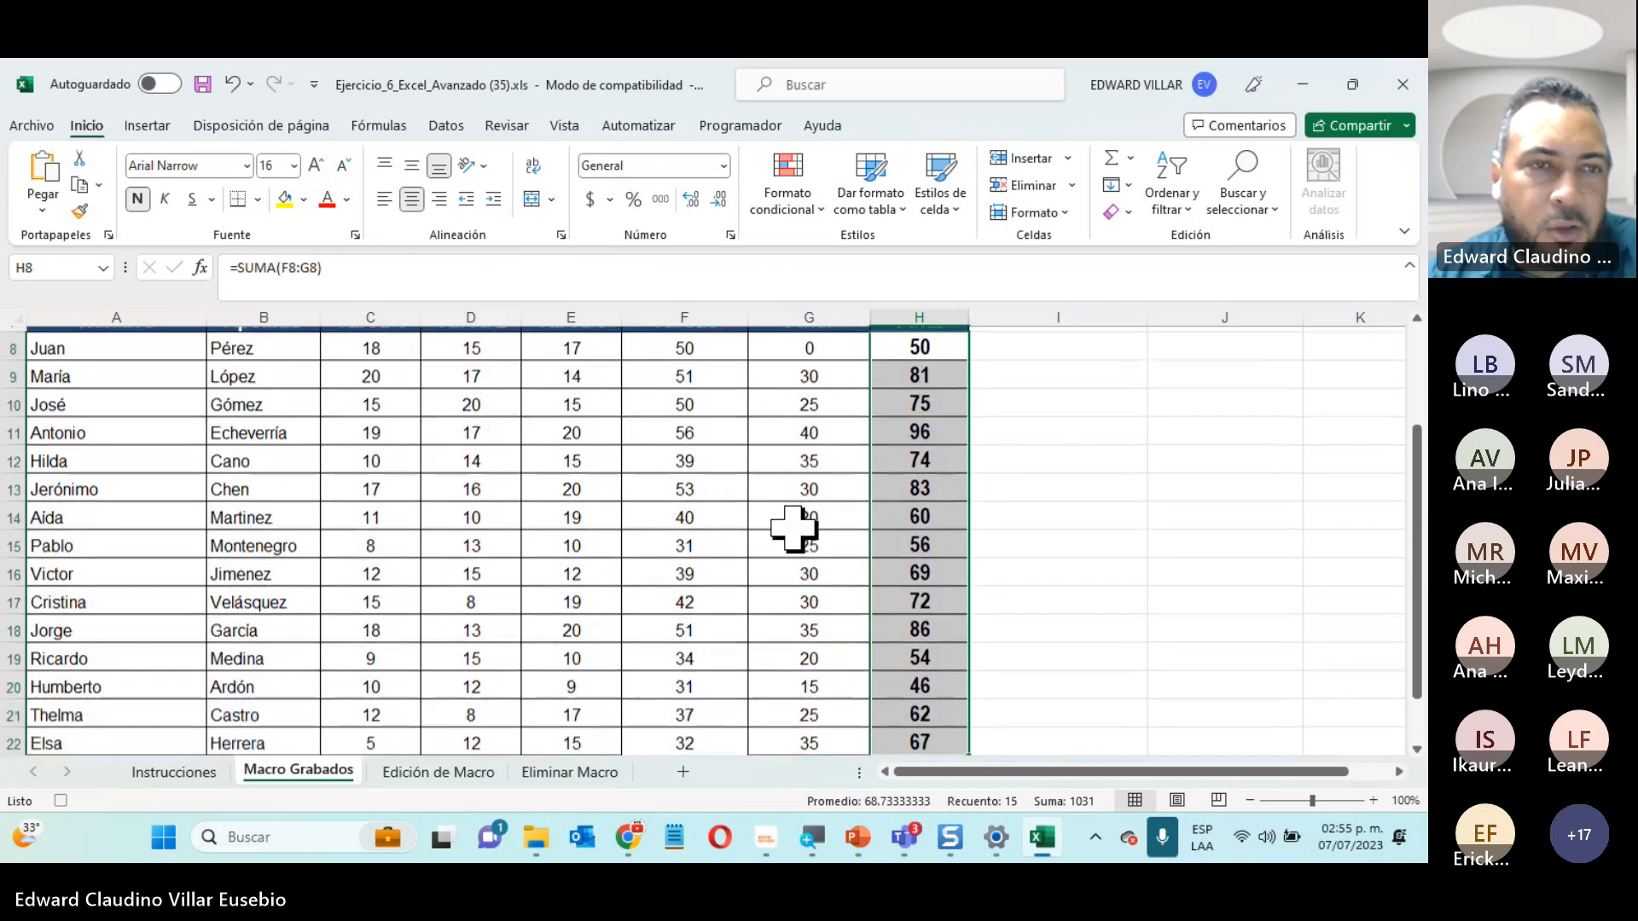
scroll(792, 523, up, 1)
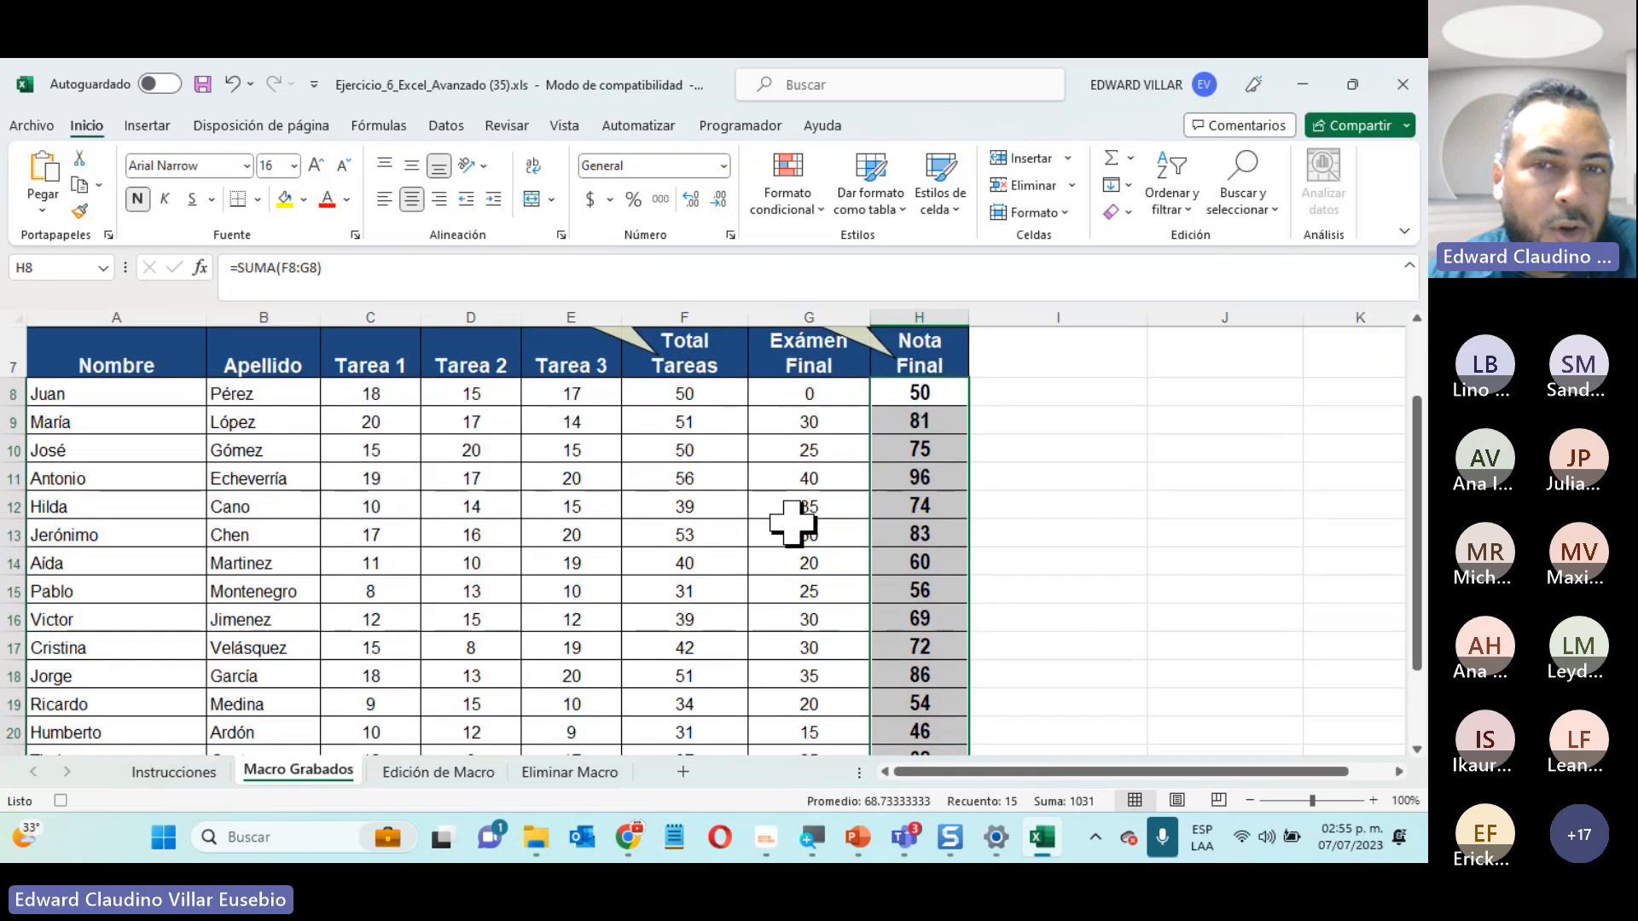
scroll(793, 523, down, 1)
scroll(785, 512, up, 1)
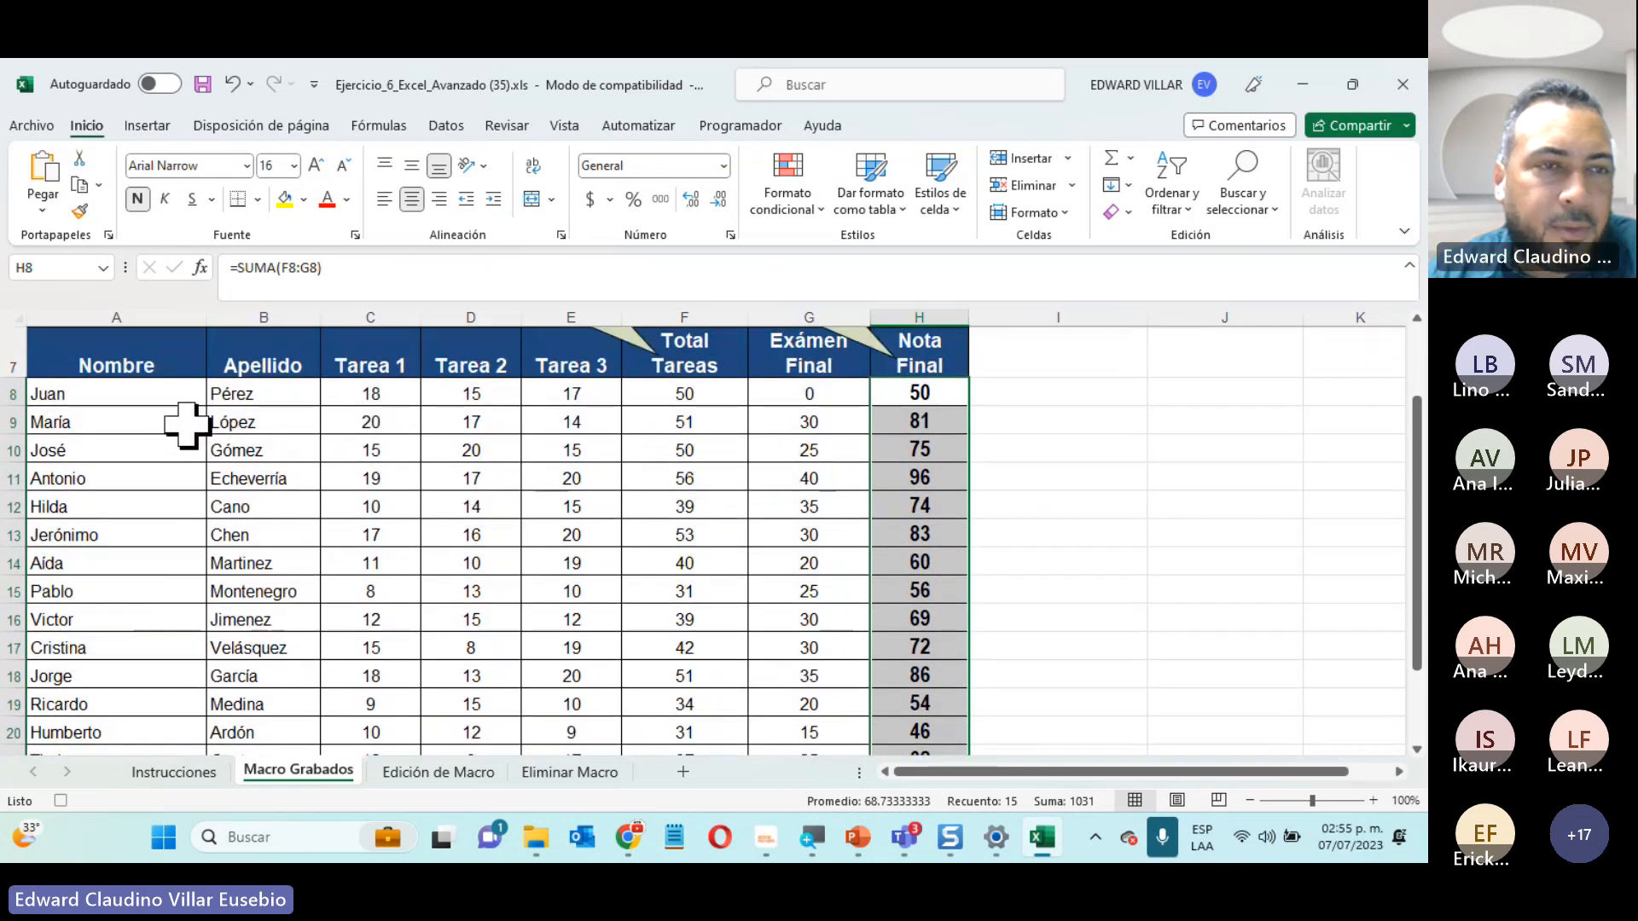
Start a conditional formatting rule for the Nombre cells A8:A22 that formats only cells that contain a given condition
drag(184, 394, 80, 720)
scroll(102, 742, up, 2)
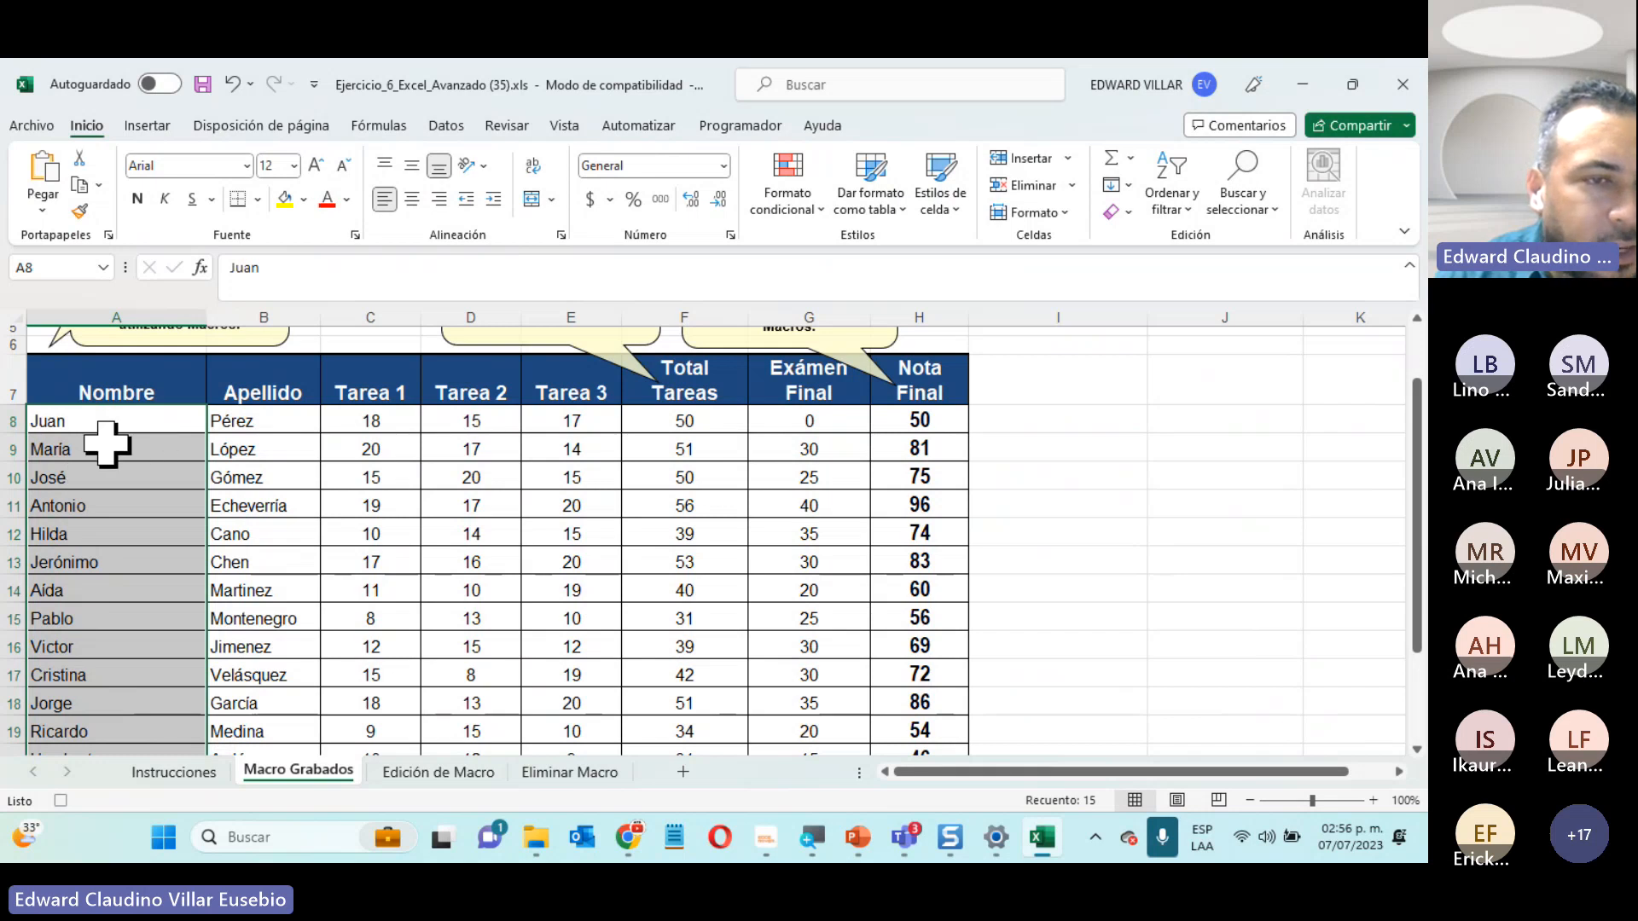
scroll(151, 571, down, 1)
scroll(151, 571, down, 1)
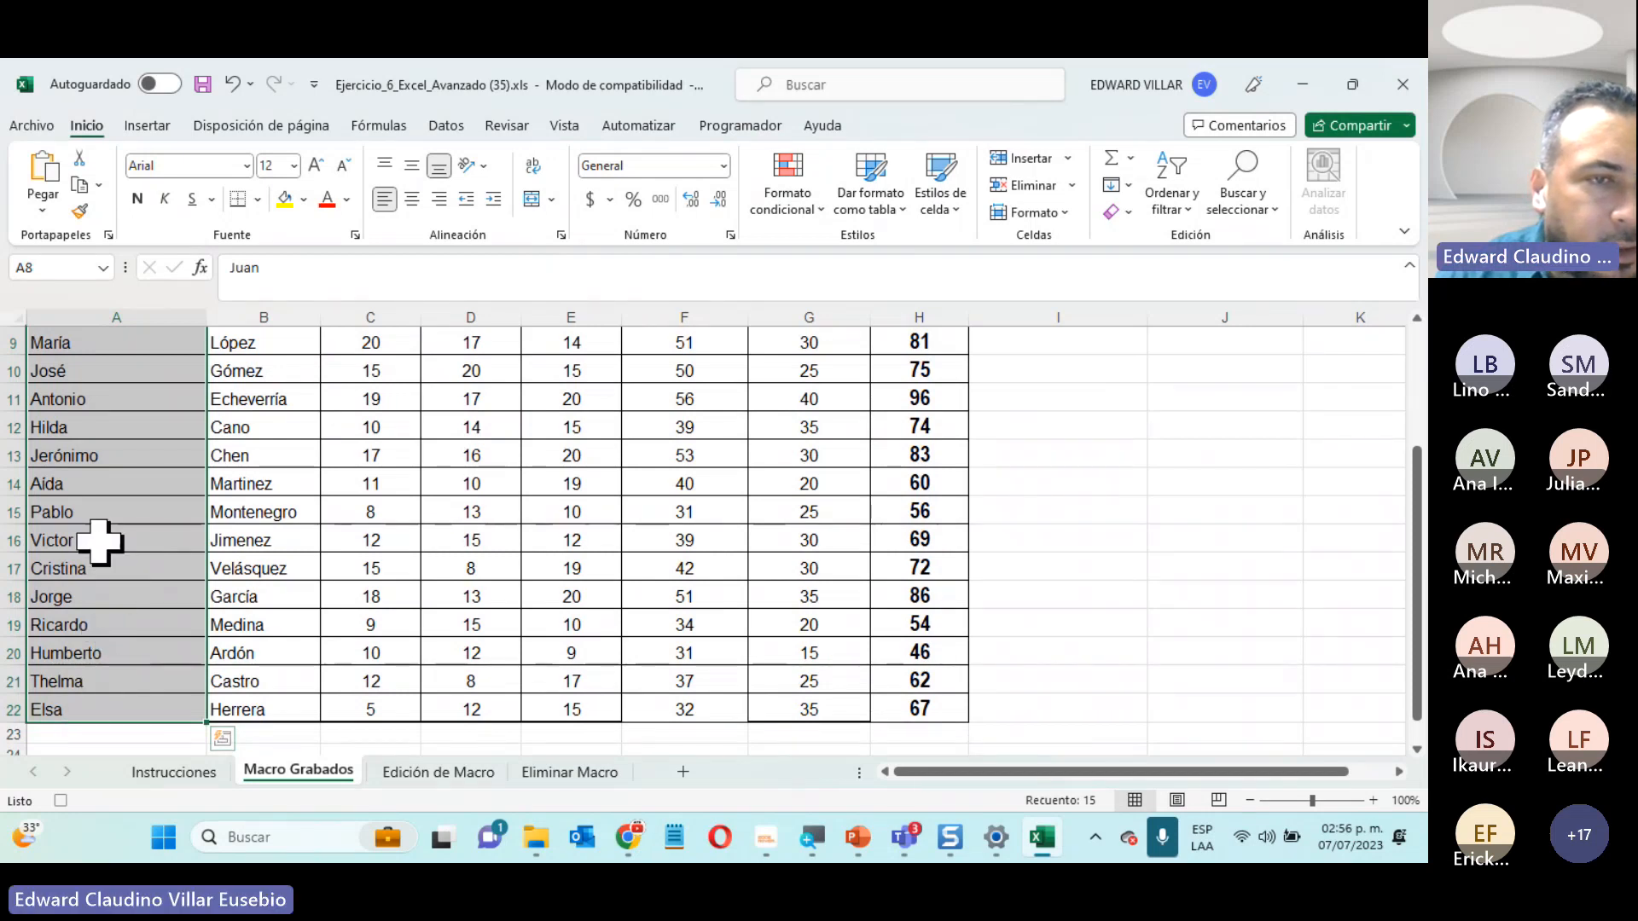
scroll(77, 487, up, 2)
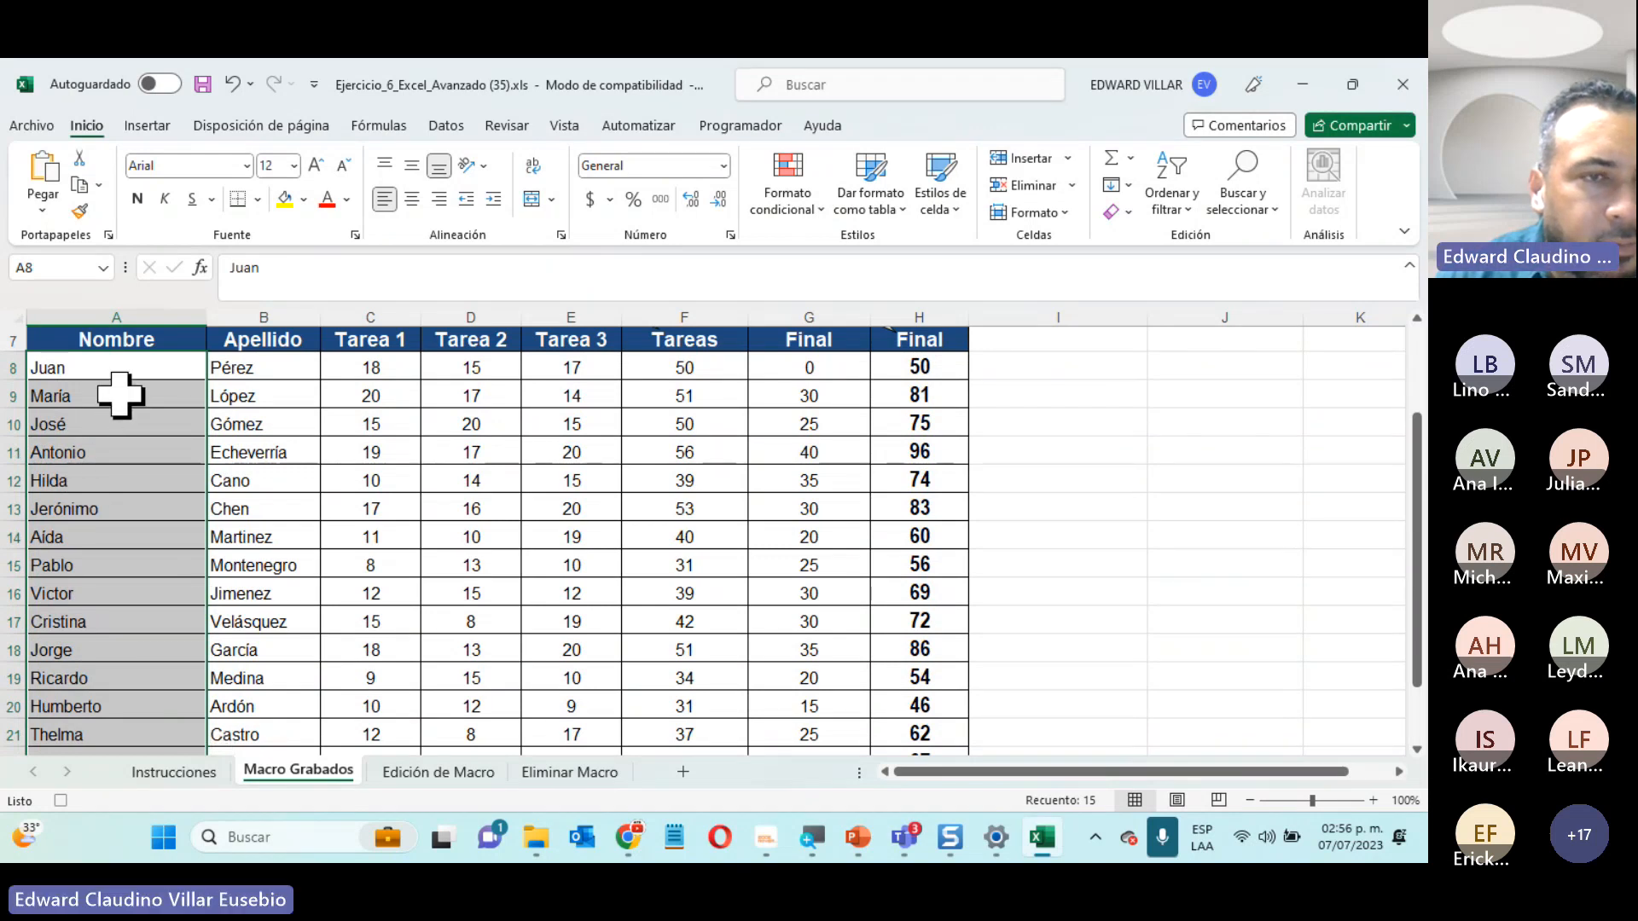
click(790, 205)
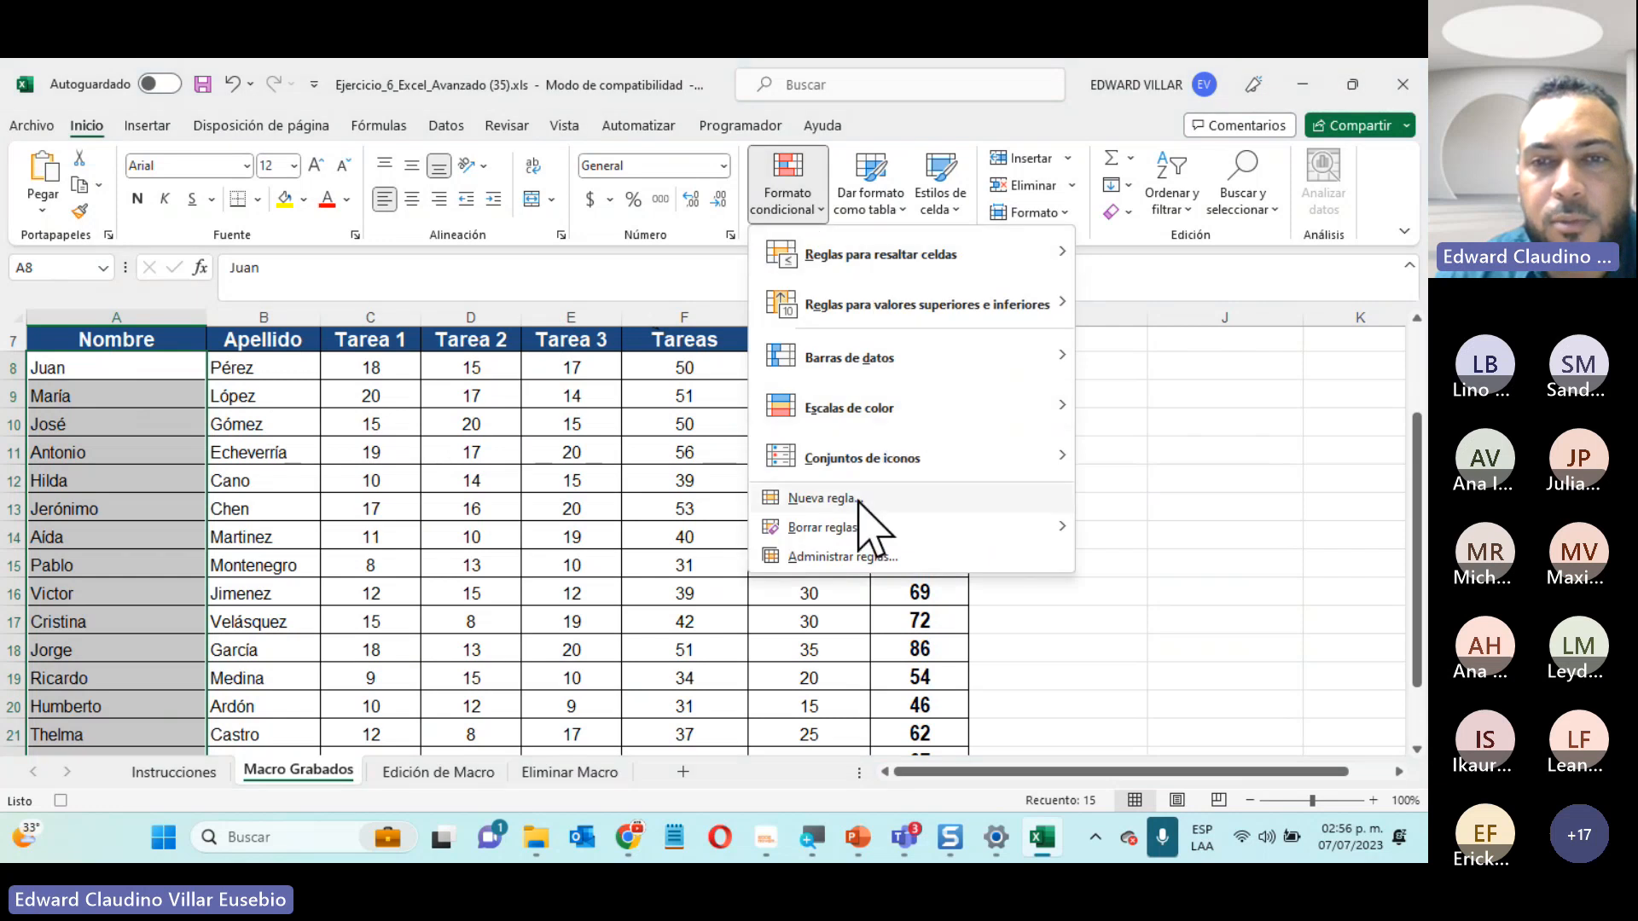
click(841, 502)
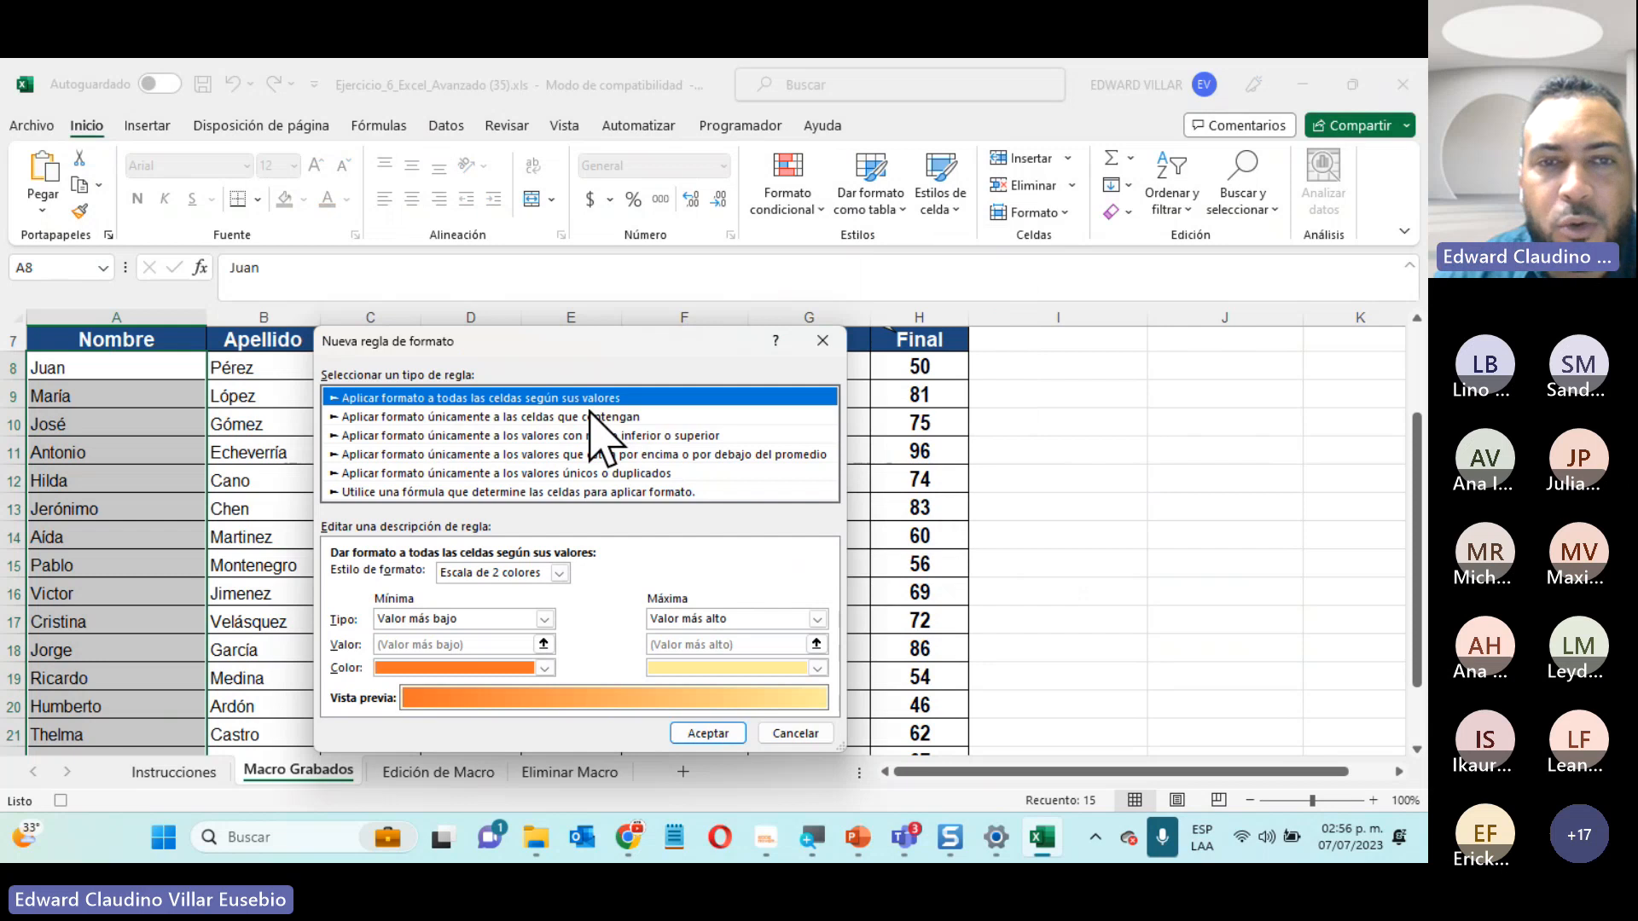
click(590, 416)
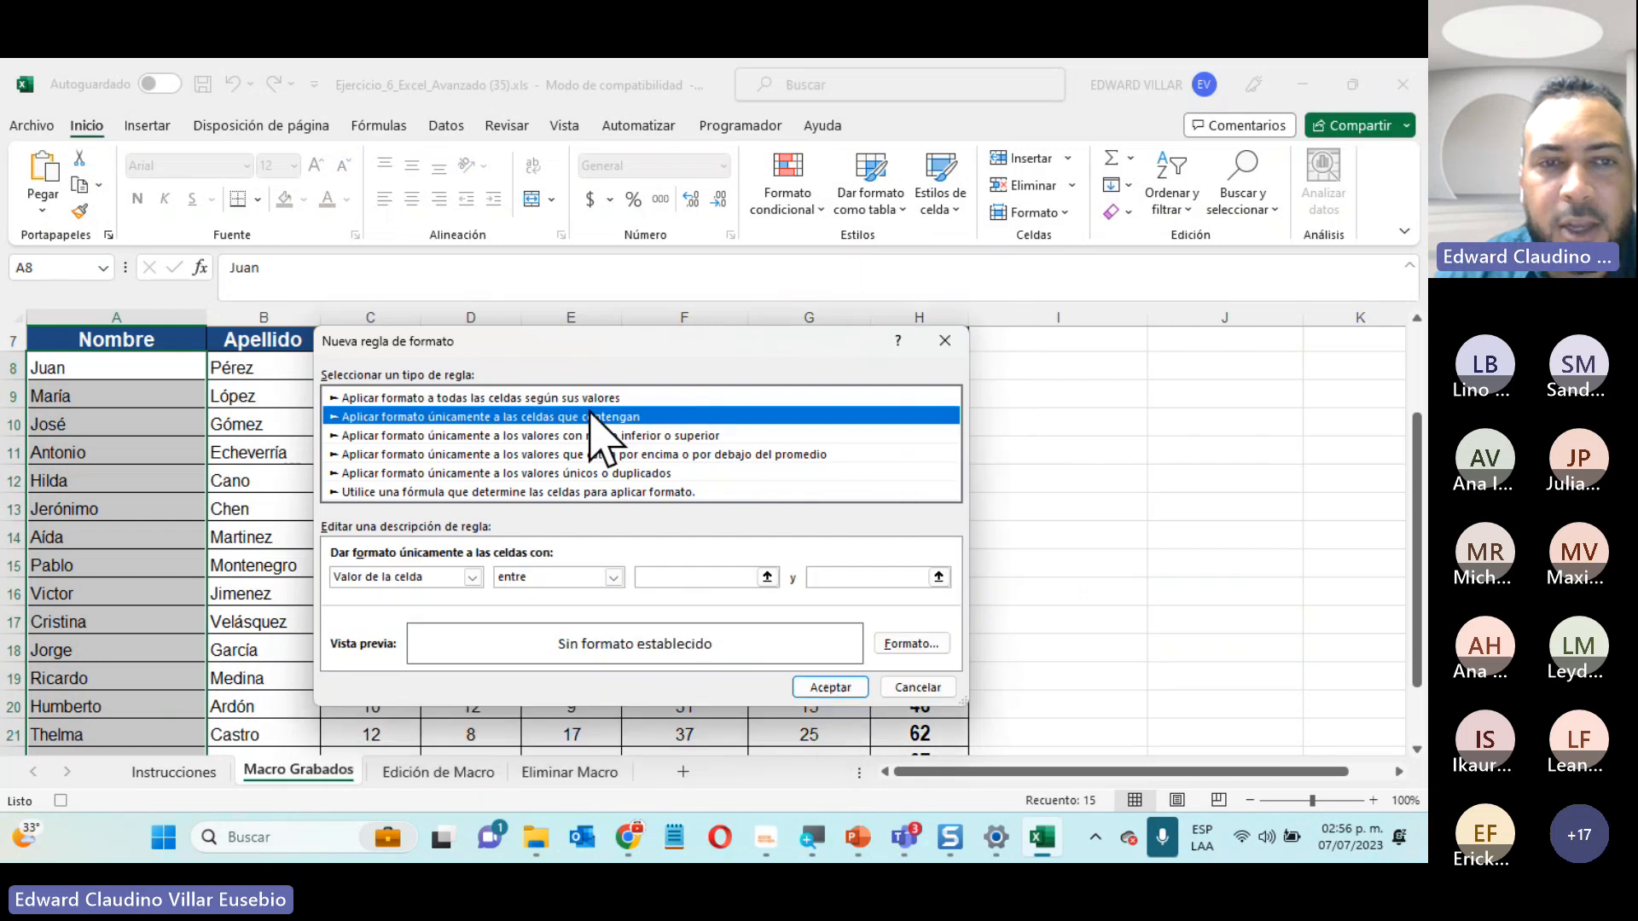
Set the rule's condition to specific text ending with "a"
click(474, 579)
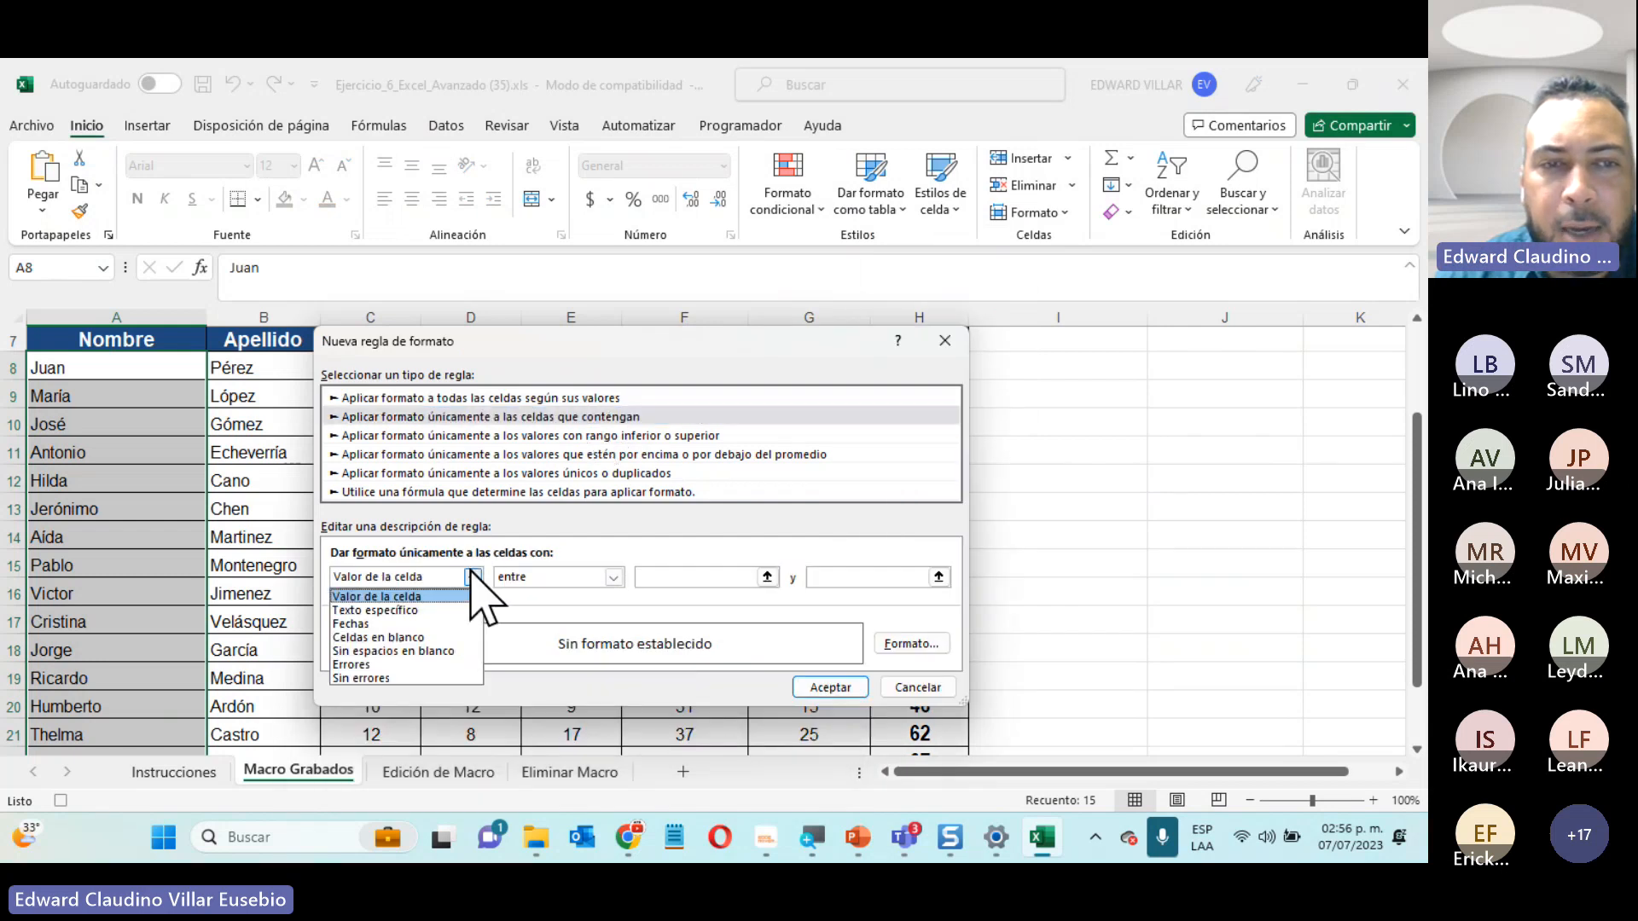
click(427, 610)
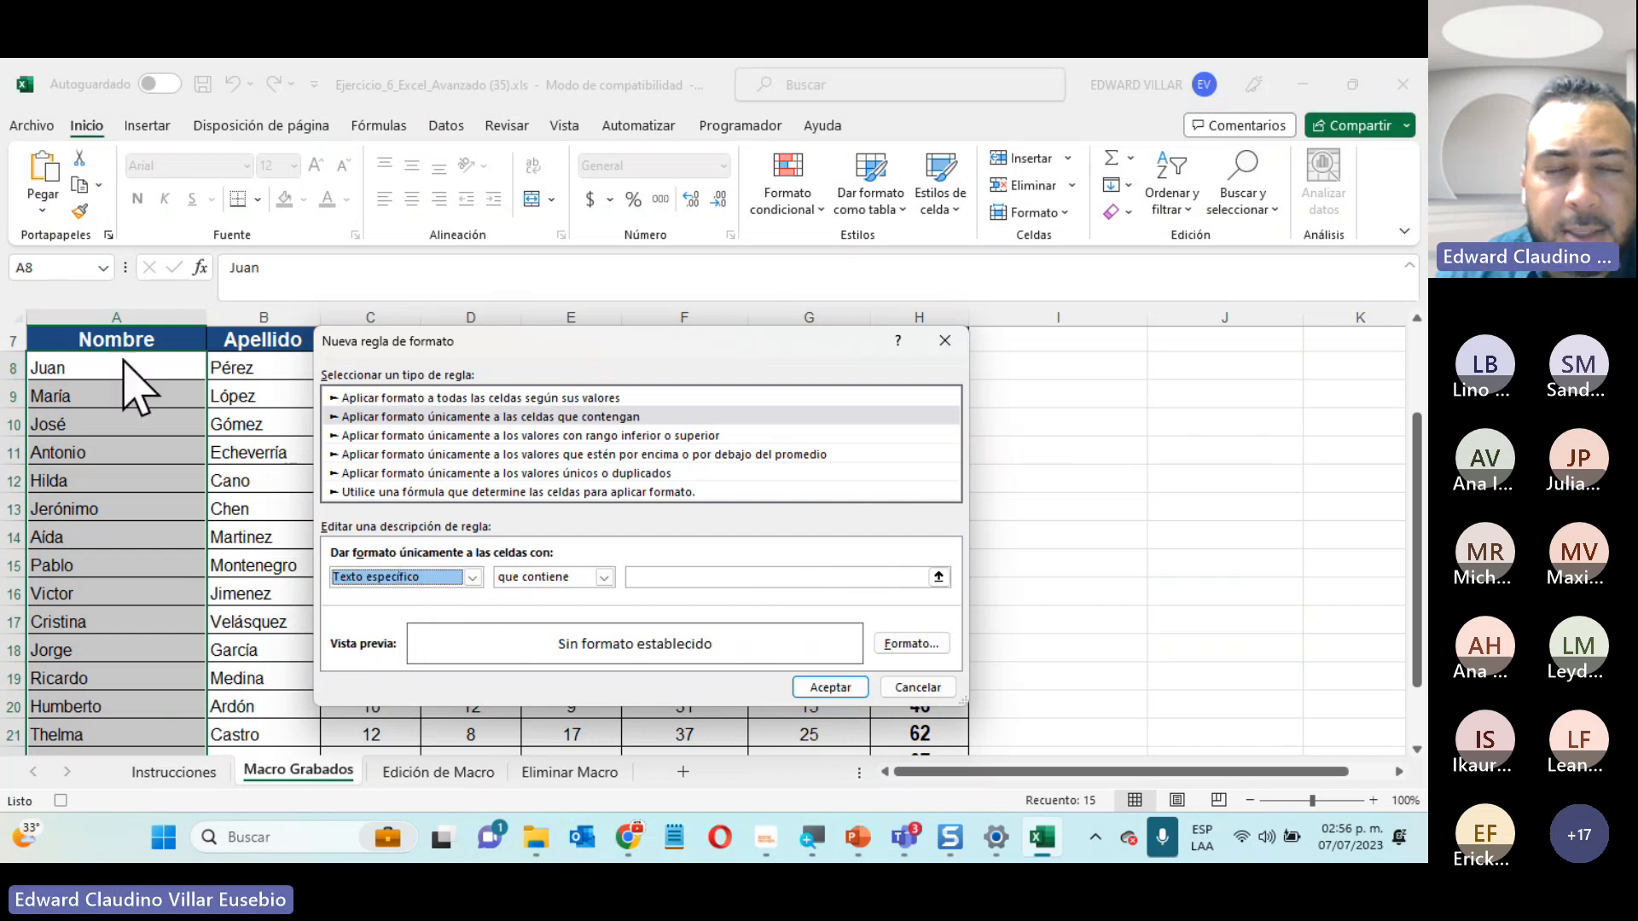
click(539, 578)
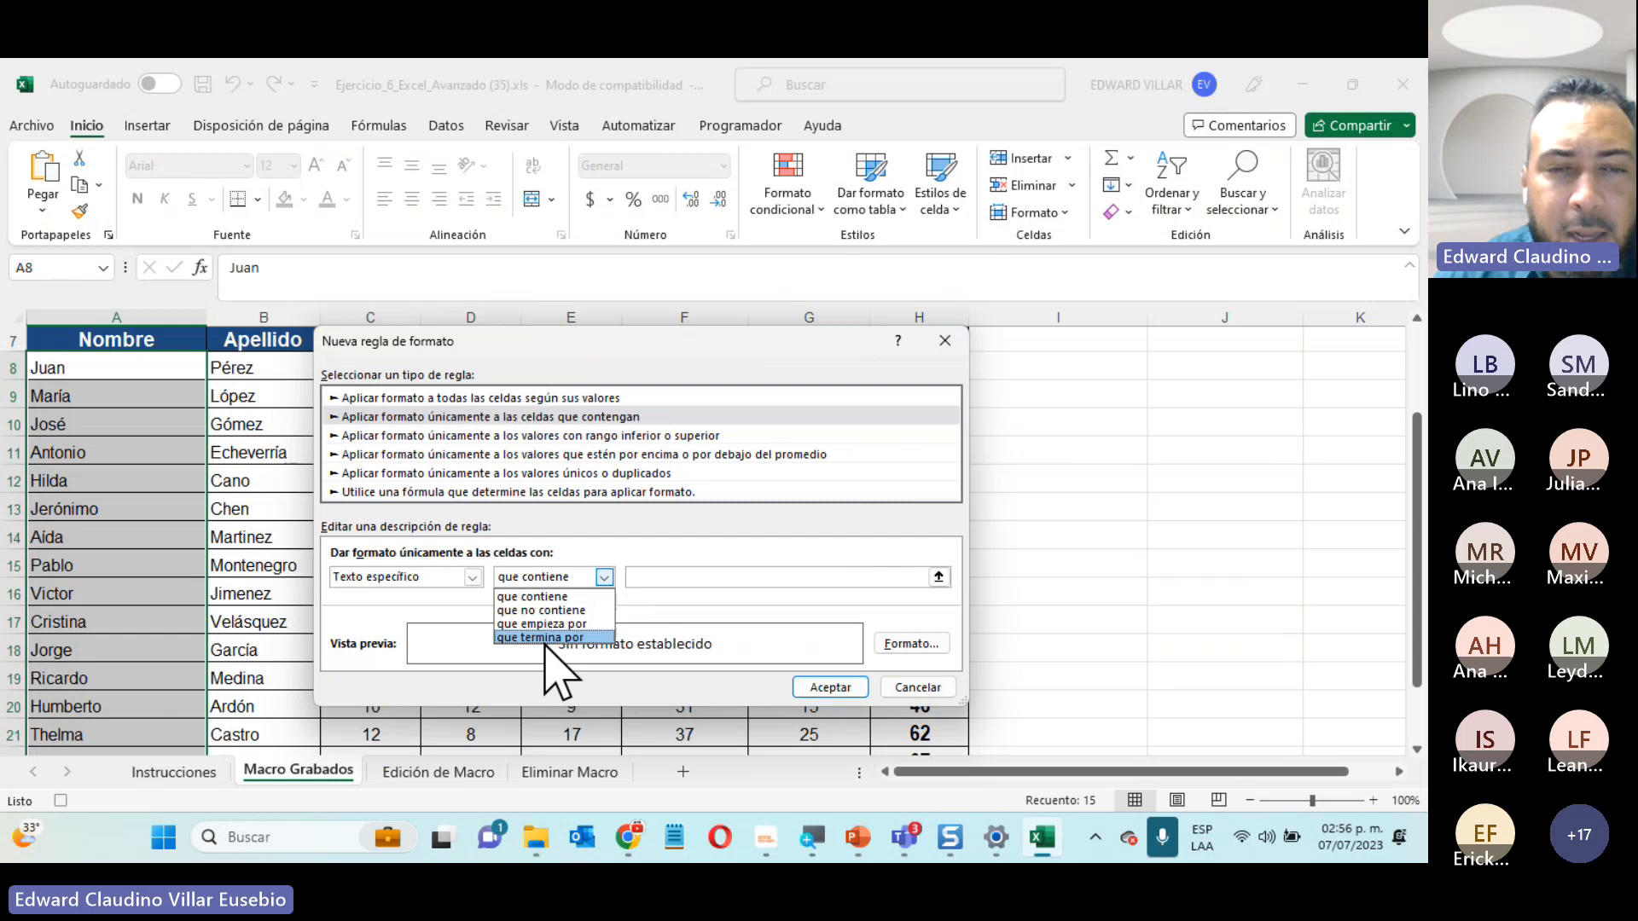
click(567, 638)
click(649, 579)
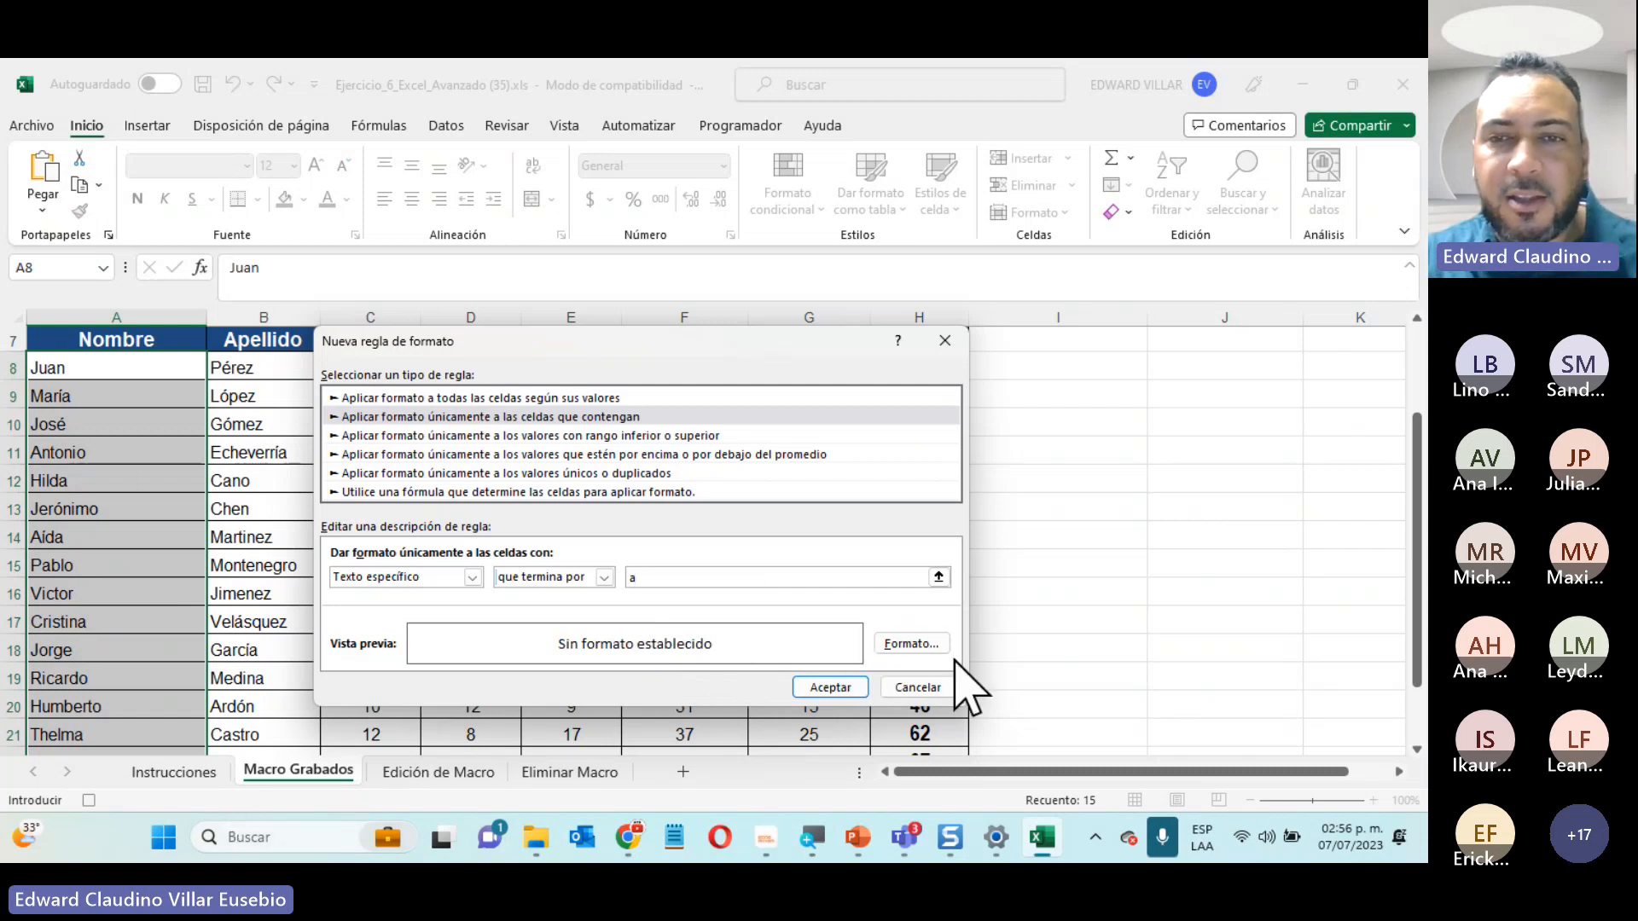
Give the rule for names ending in "a" a red fill and apply it to the Nombre cells
click(933, 646)
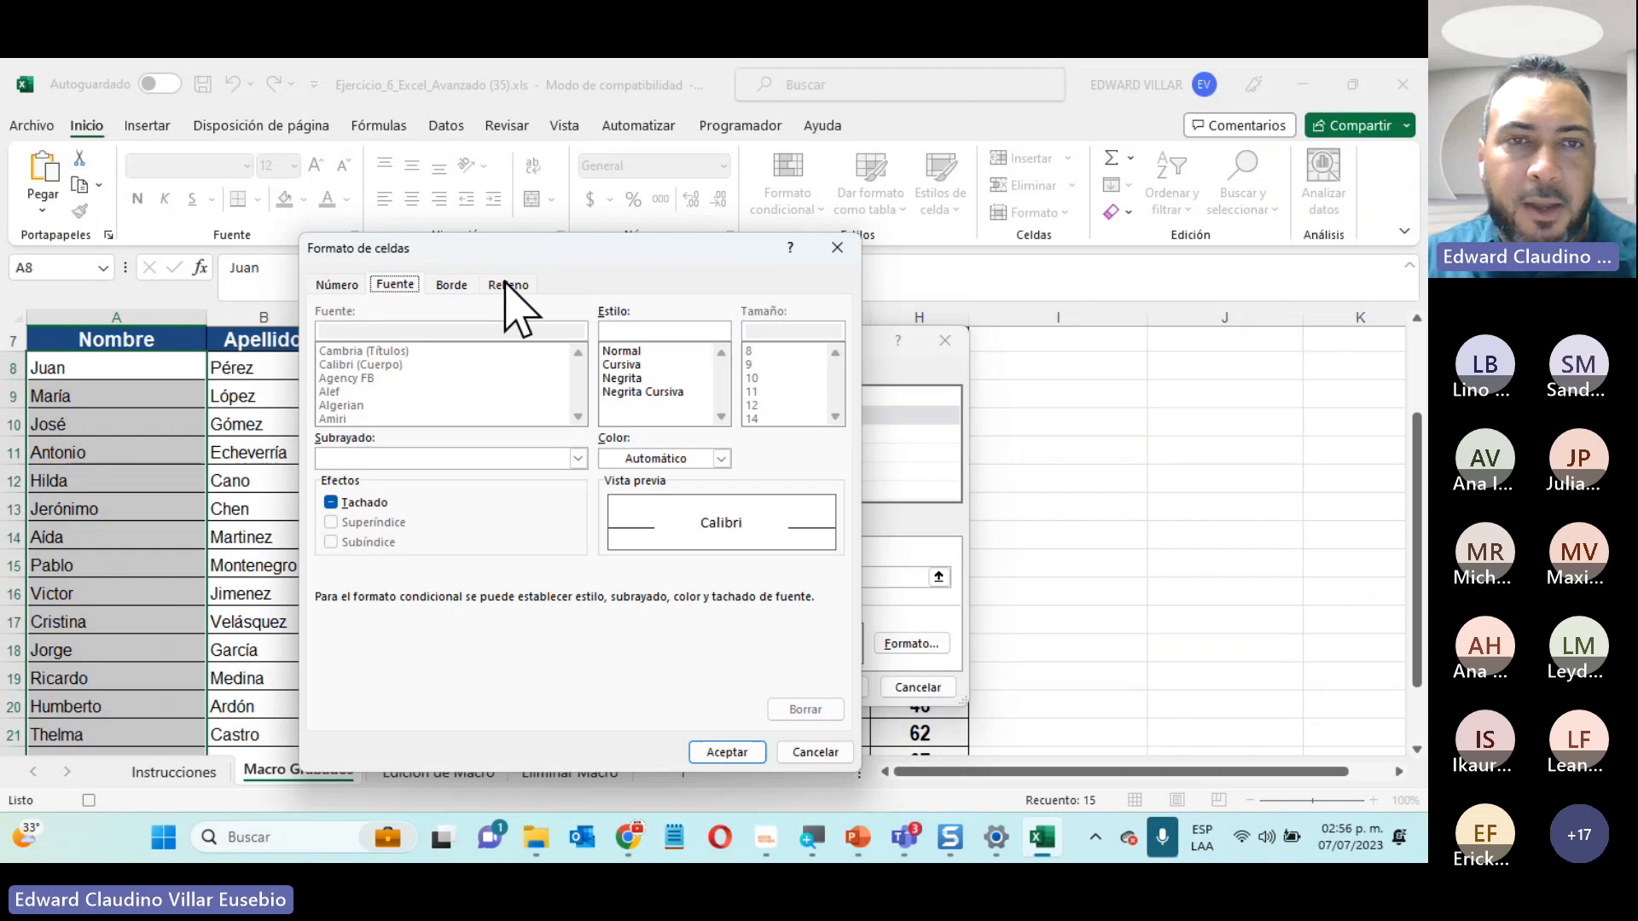
click(510, 286)
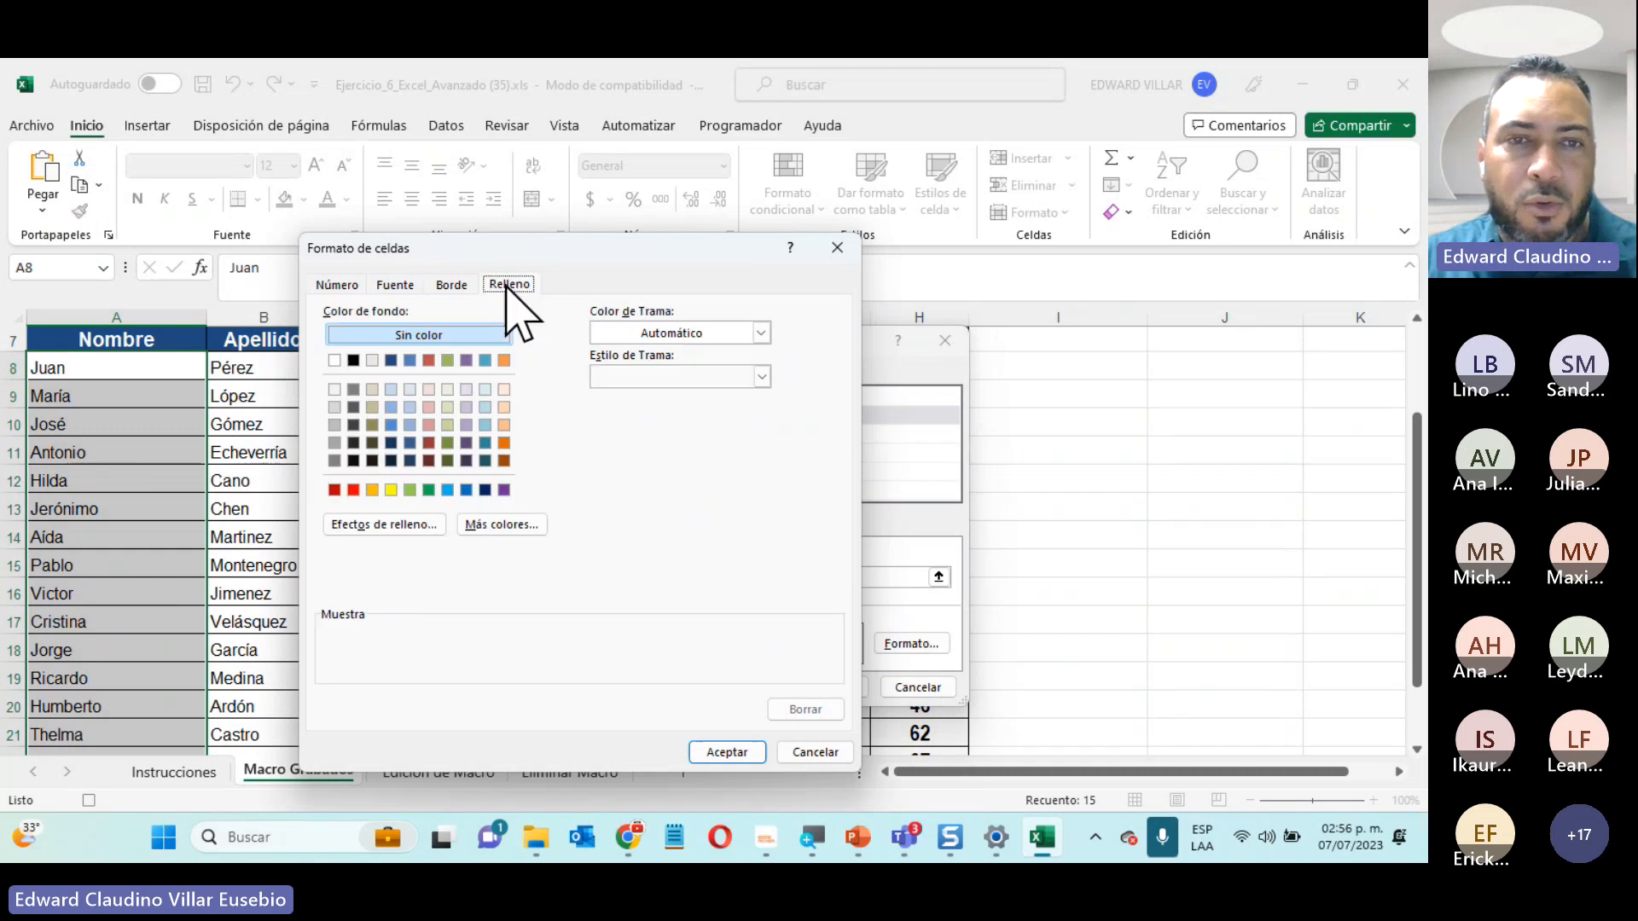
click(428, 360)
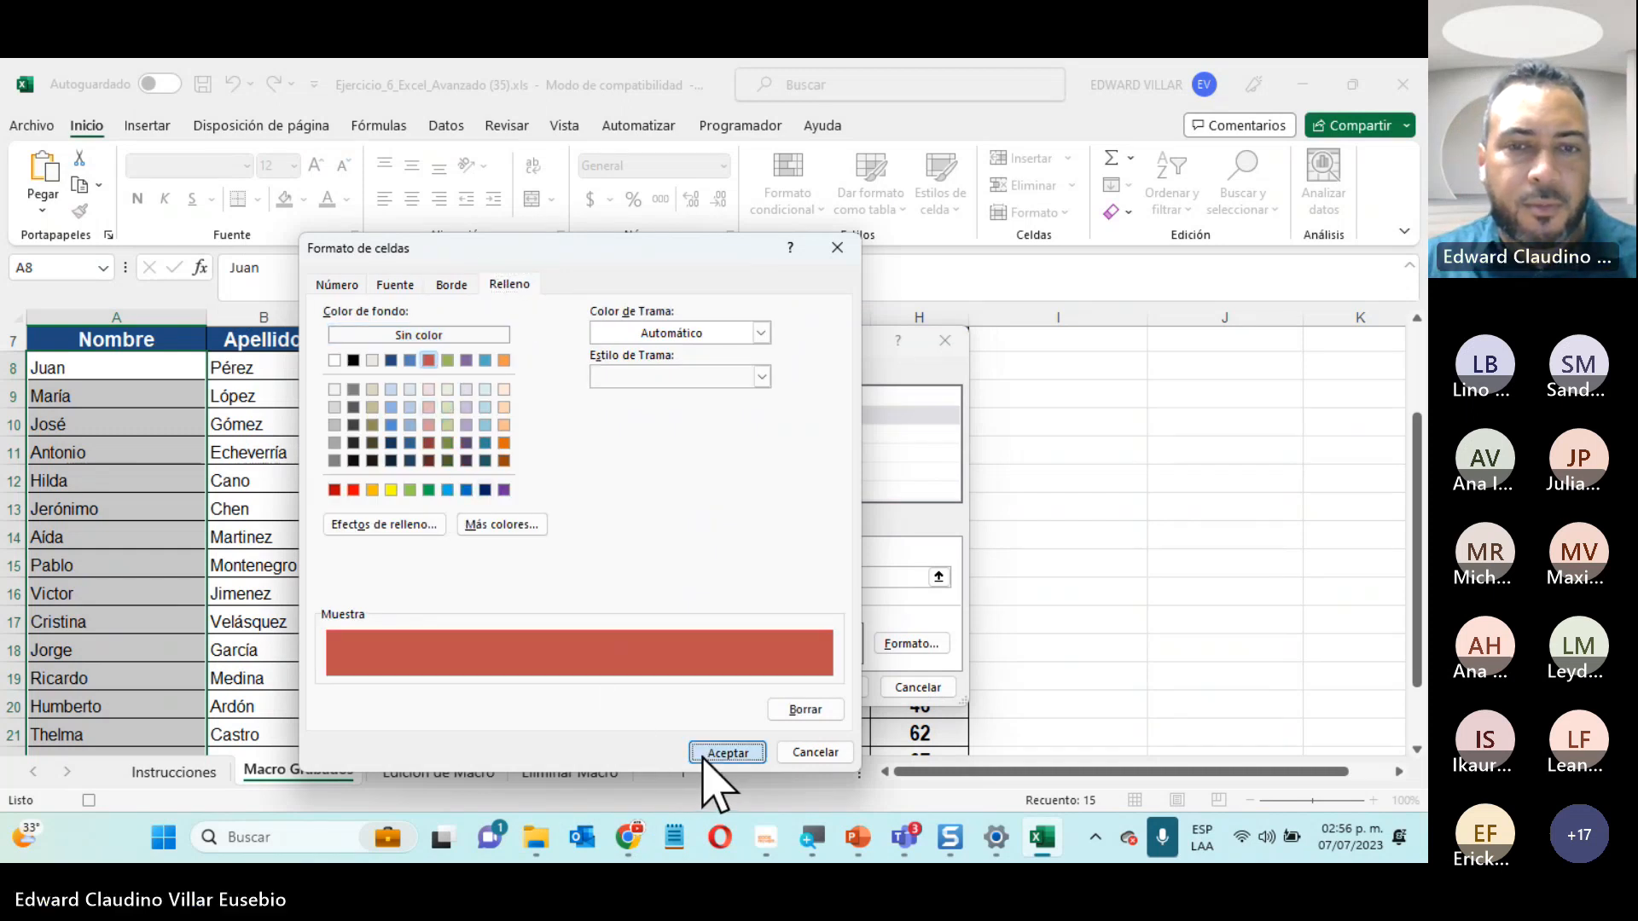
click(727, 753)
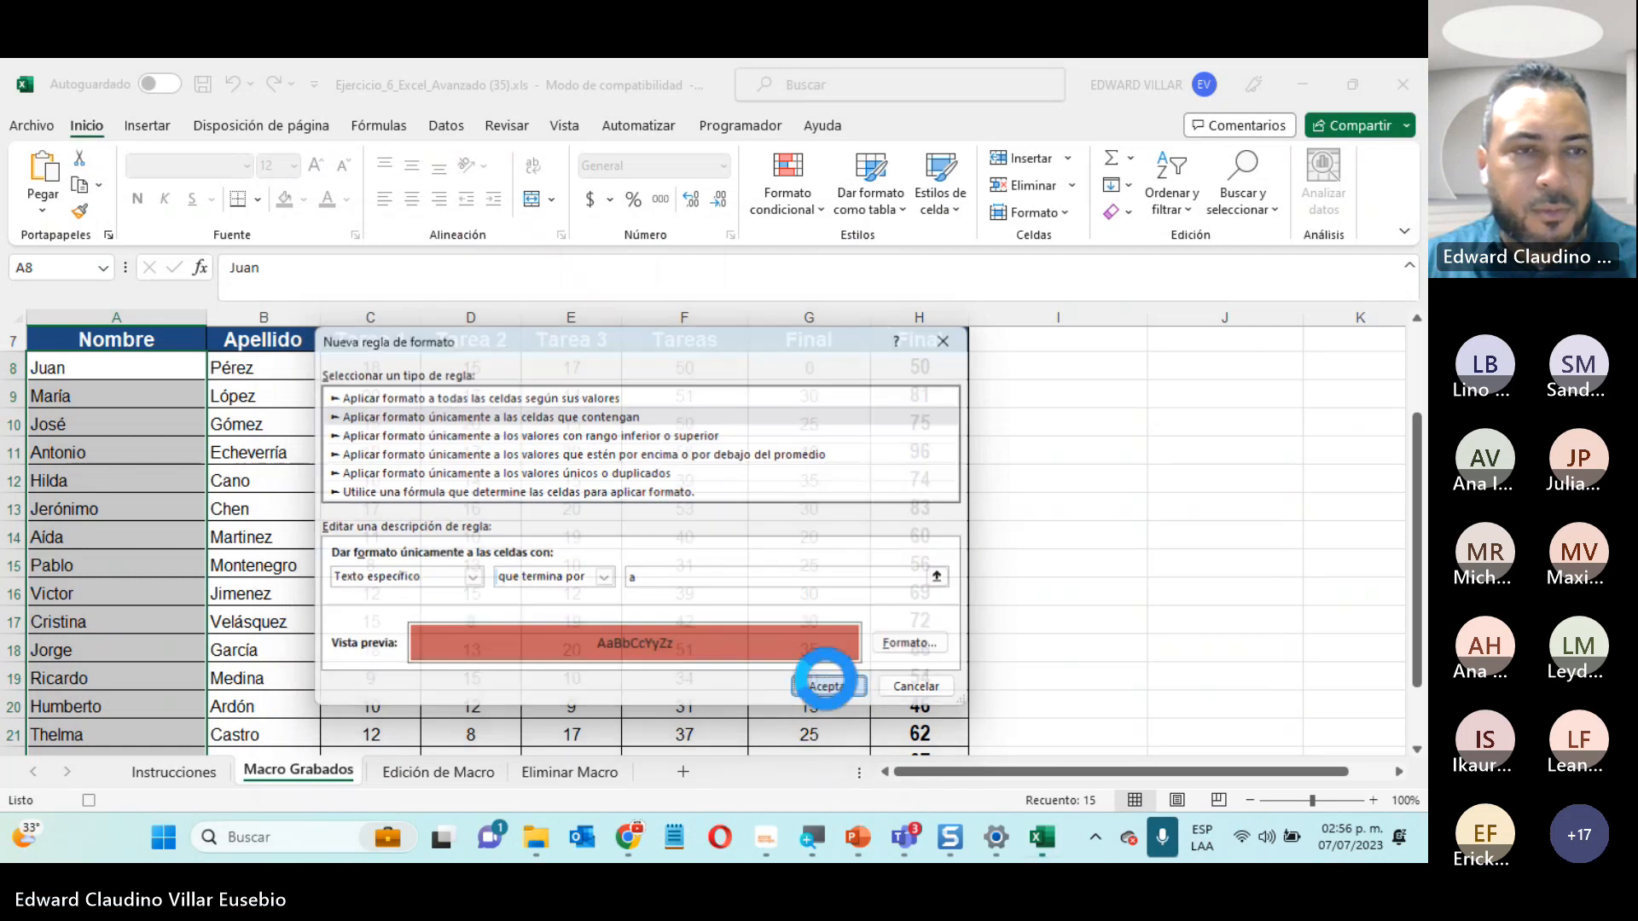
click(829, 688)
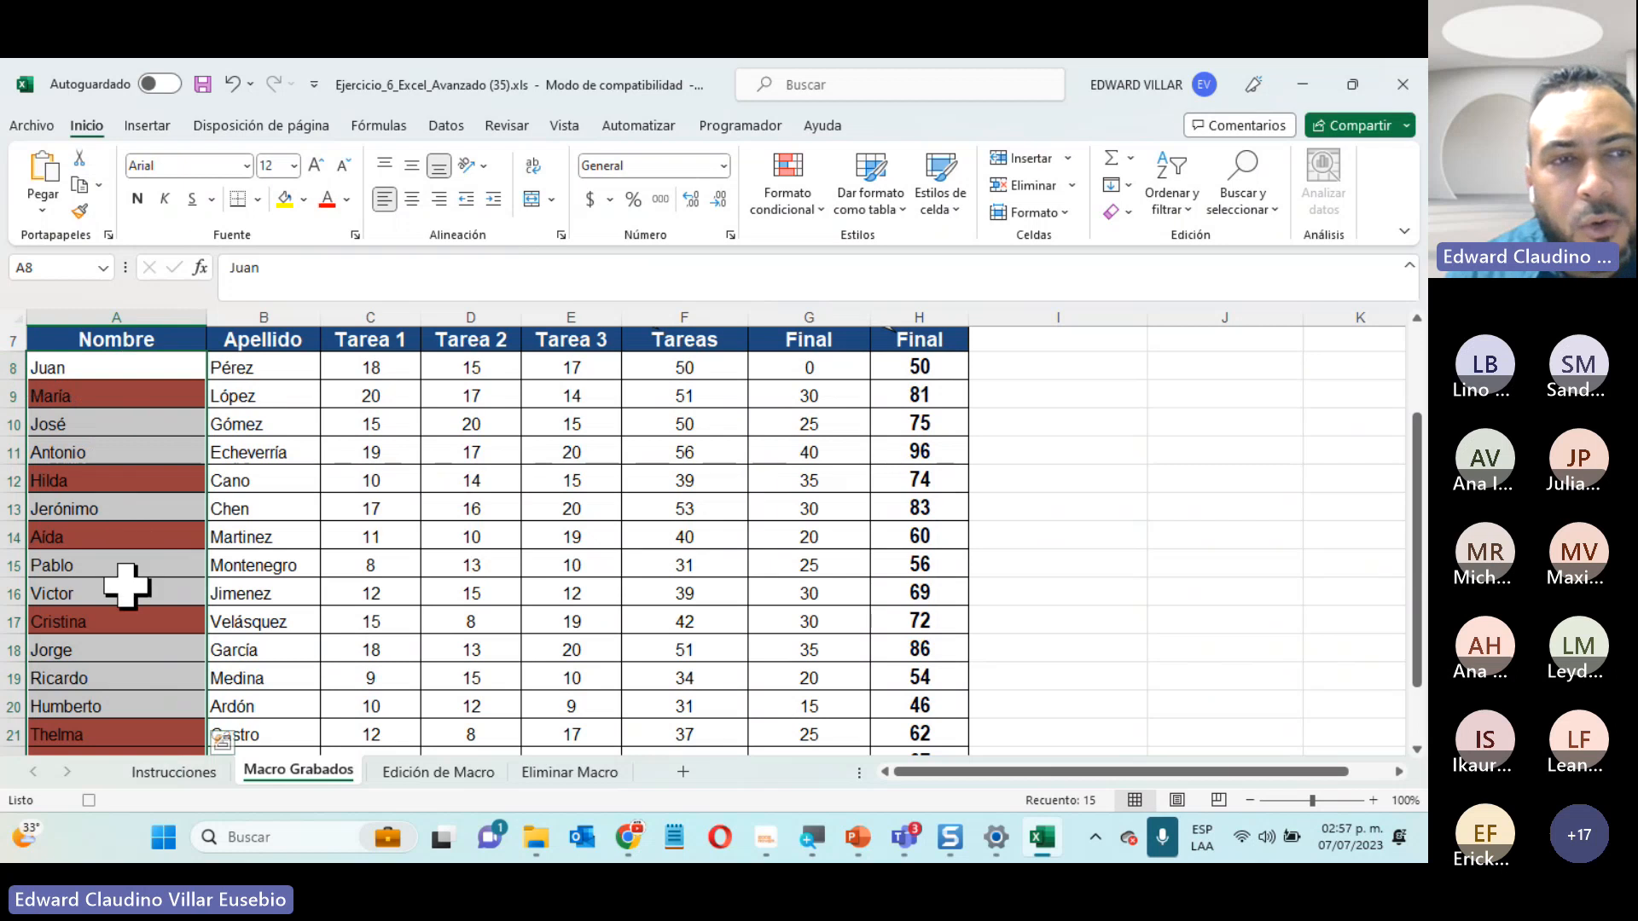
Start a second conditional formatting rule for A8:A22 of the type that formats only cells that contain a given condition
scroll(455, 420, down, 2)
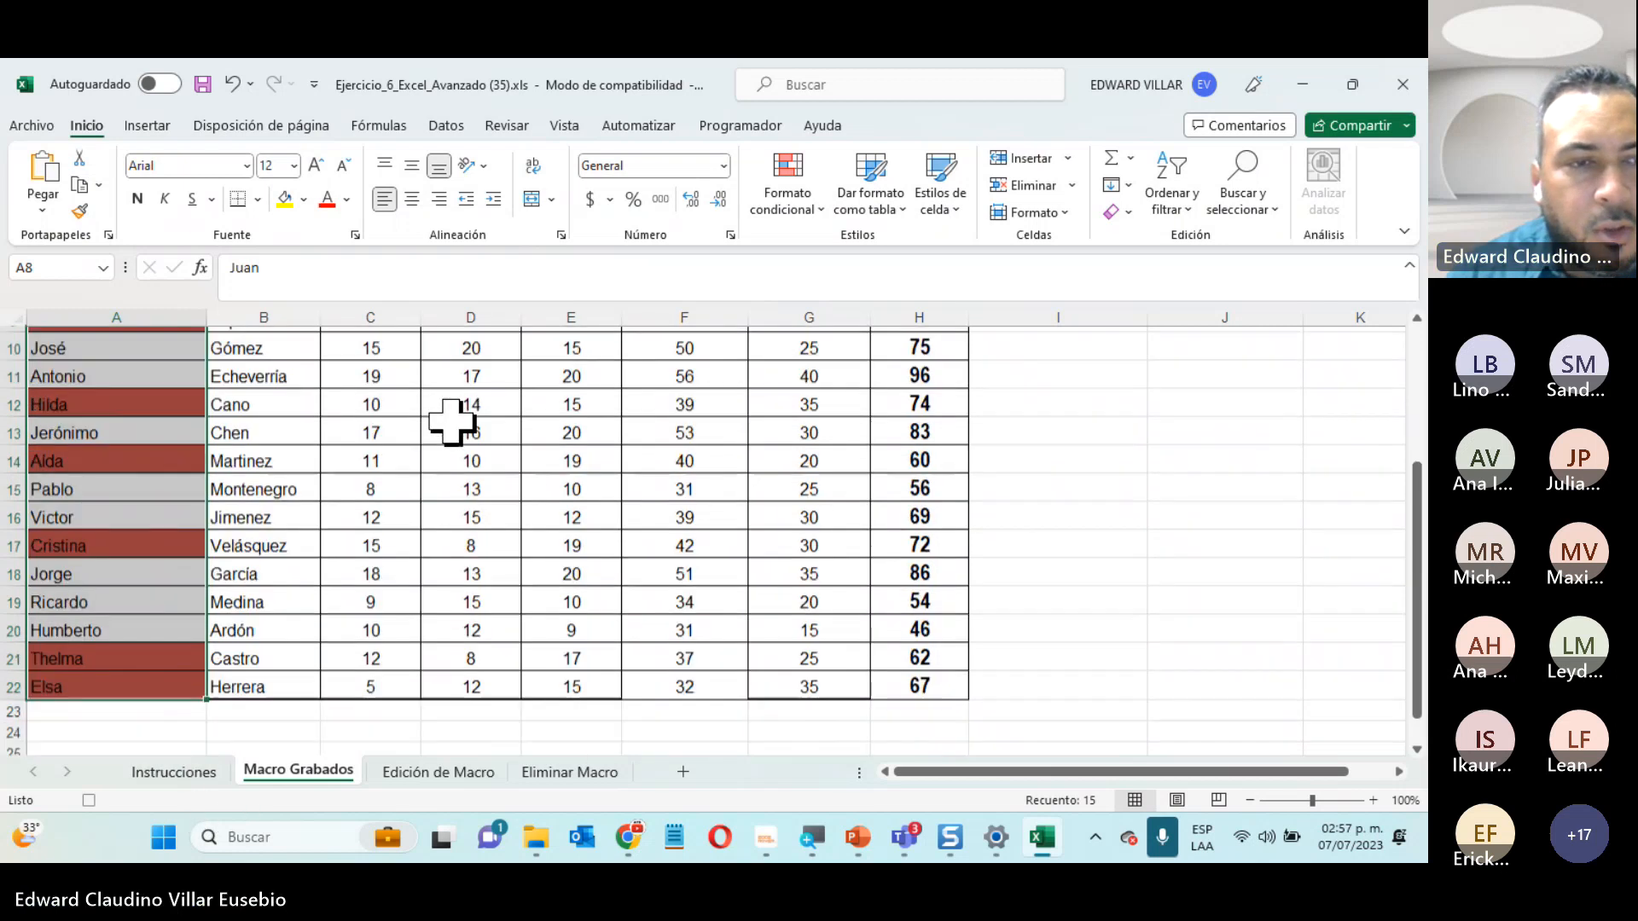
scroll(450, 433, up, 3)
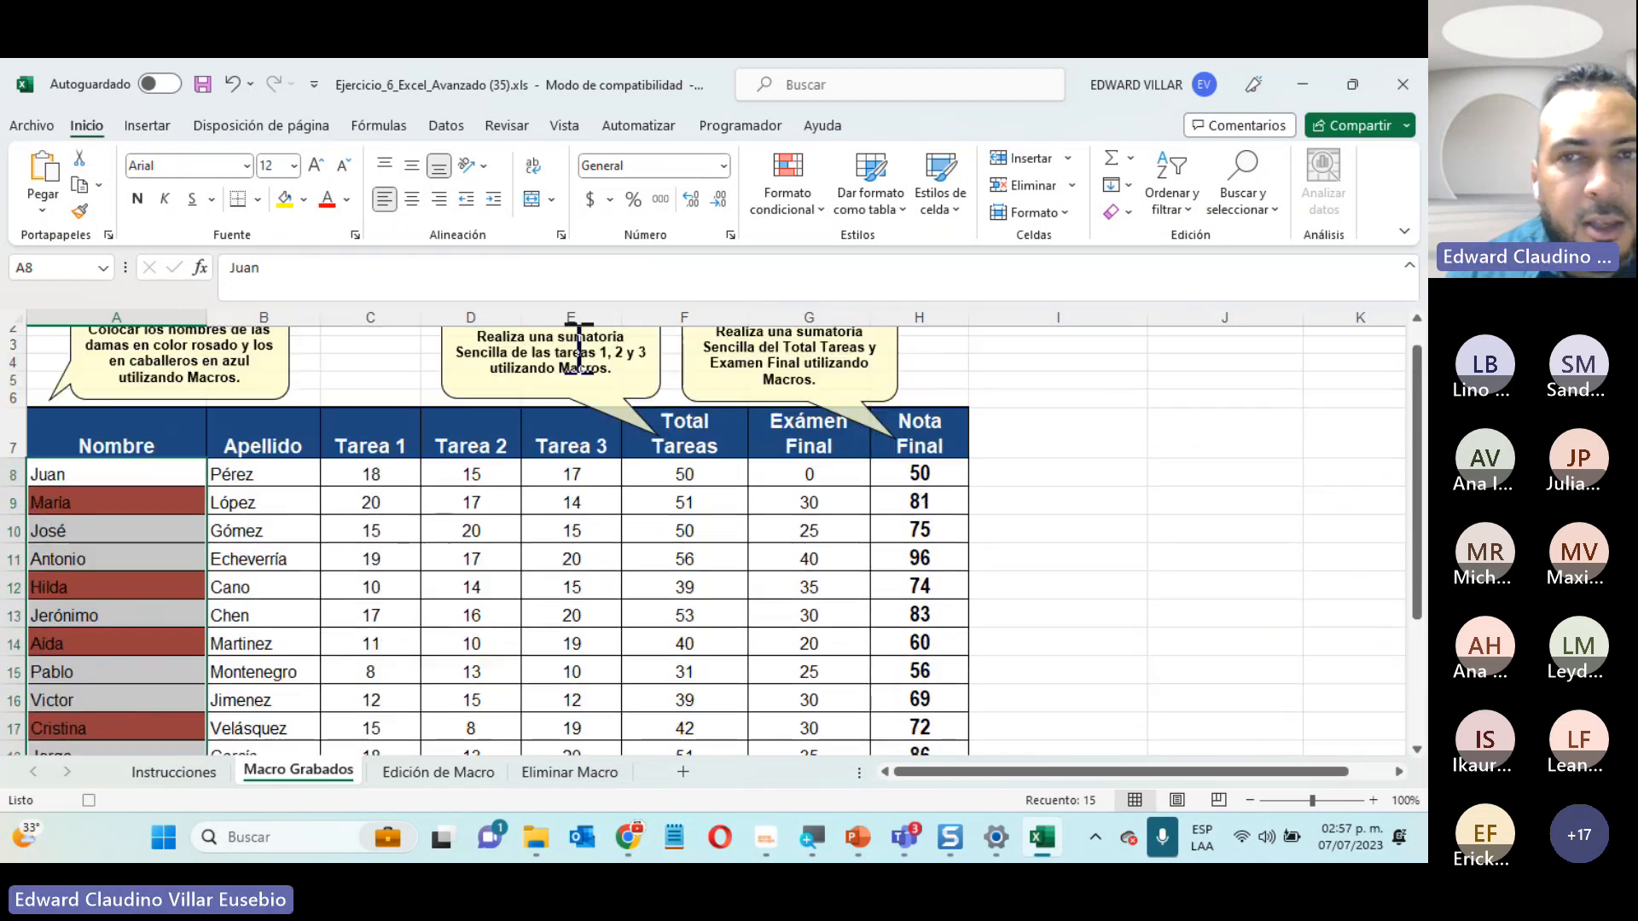
click(798, 205)
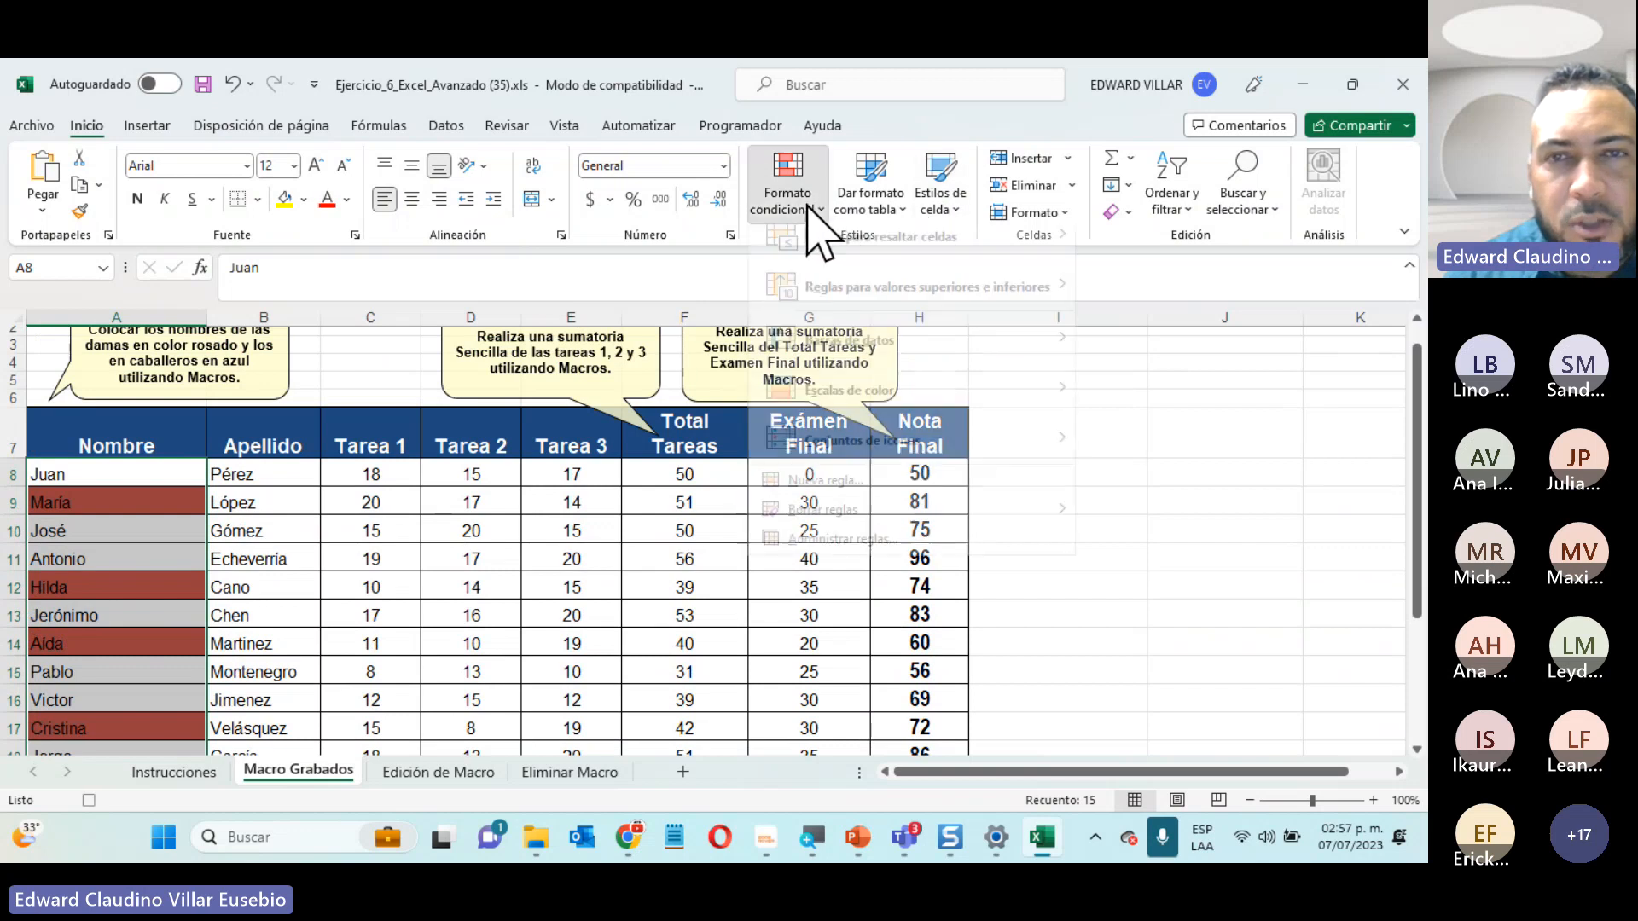
click(841, 499)
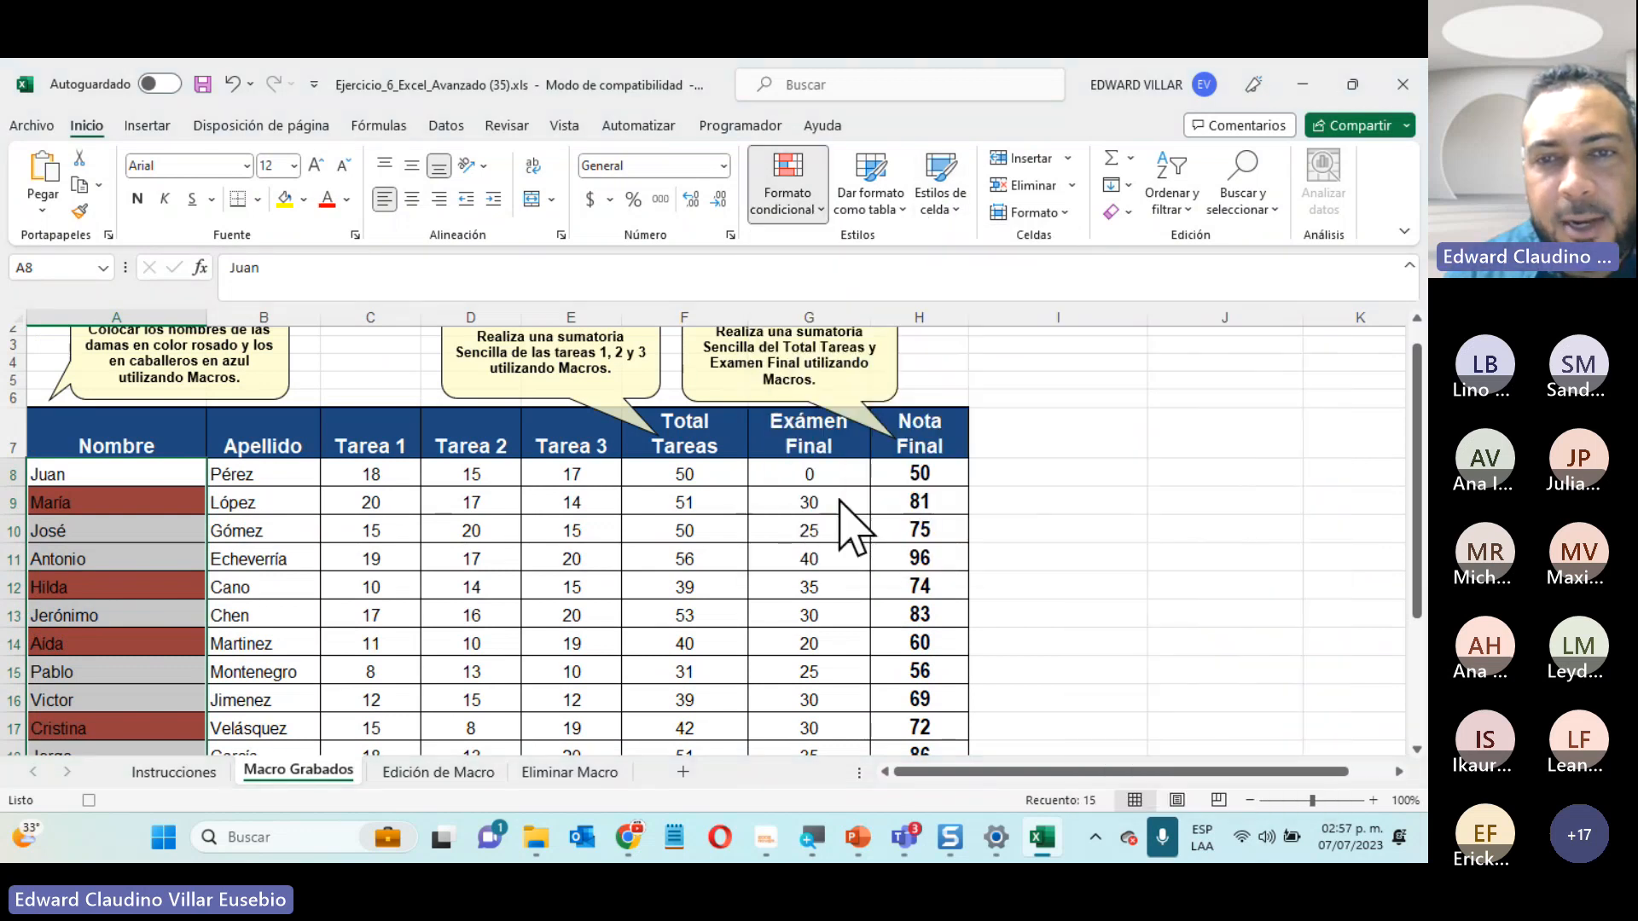
click(567, 394)
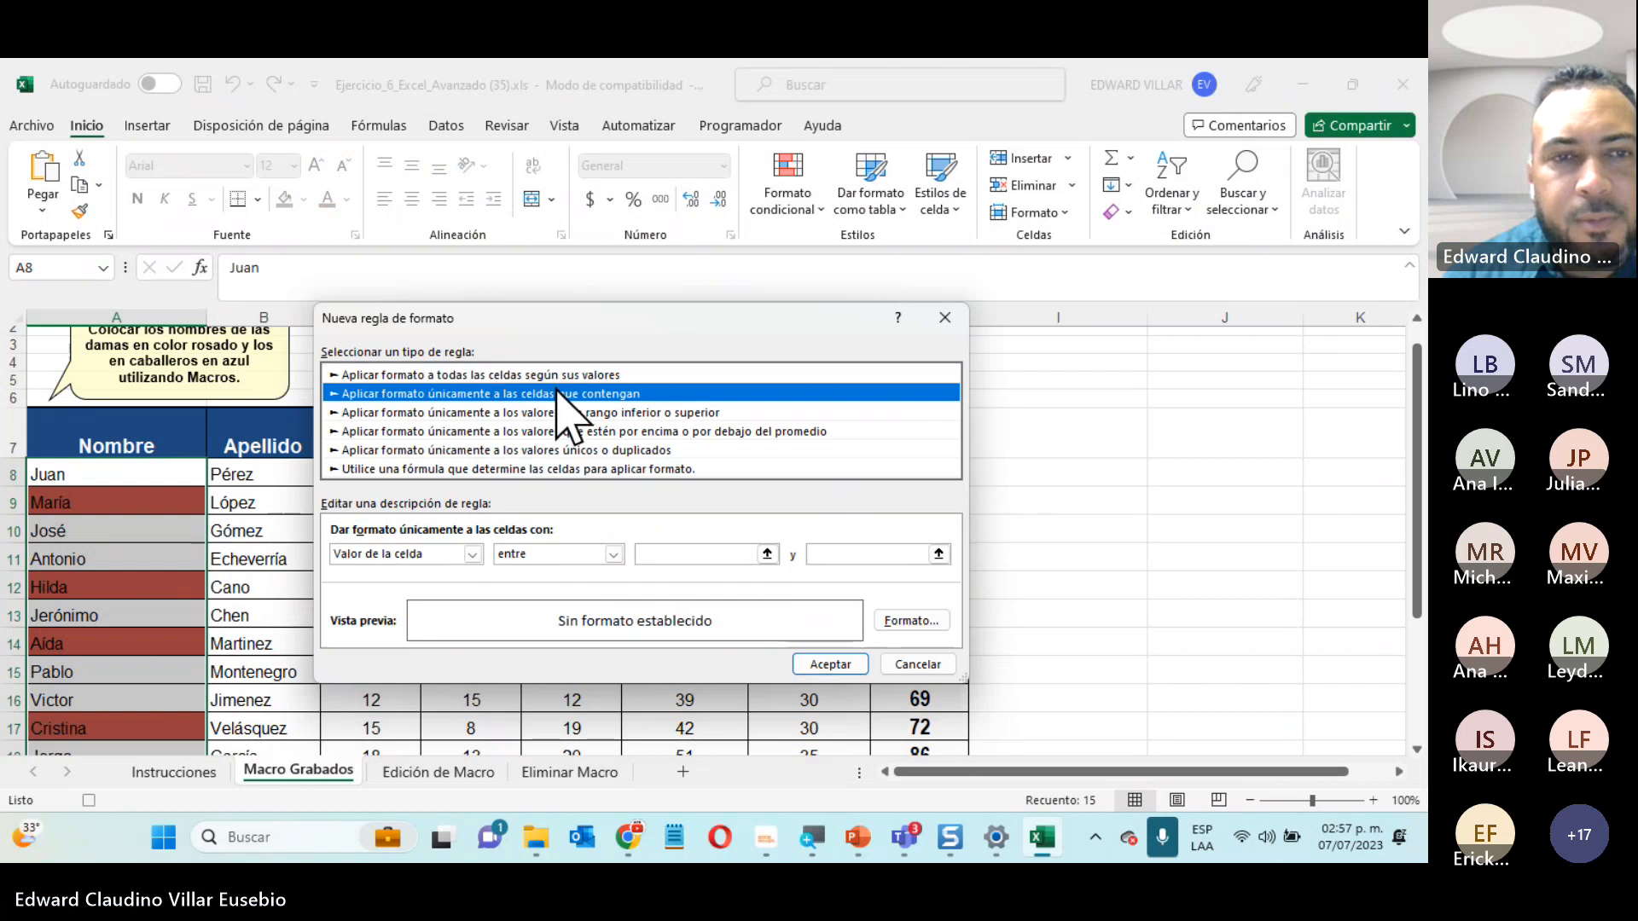
click(471, 554)
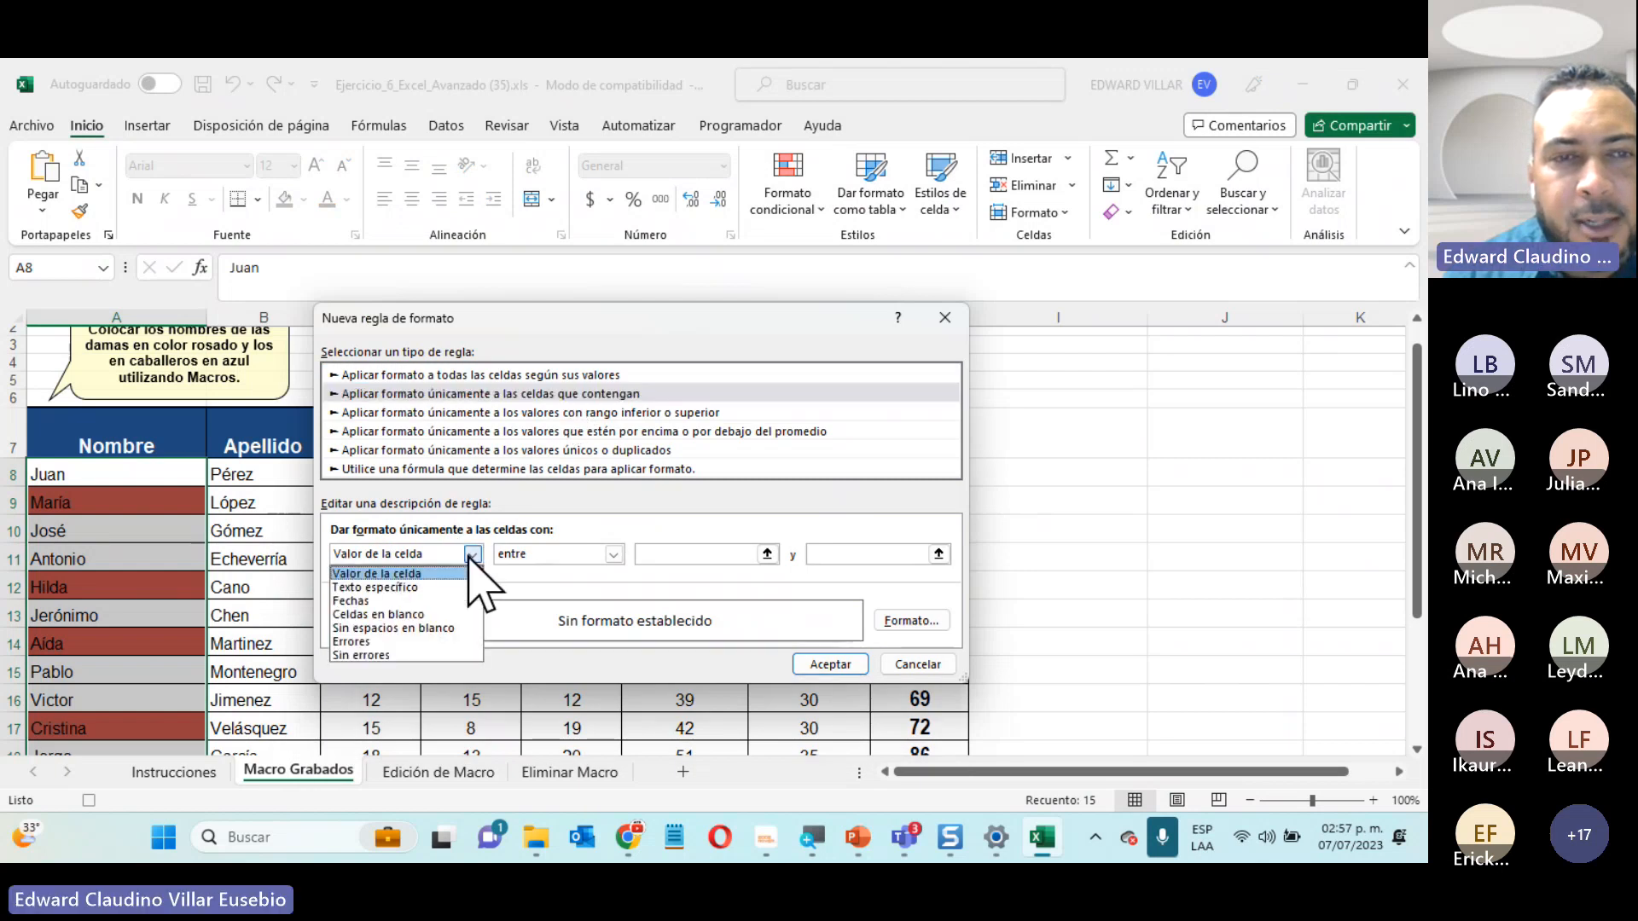
click(388, 588)
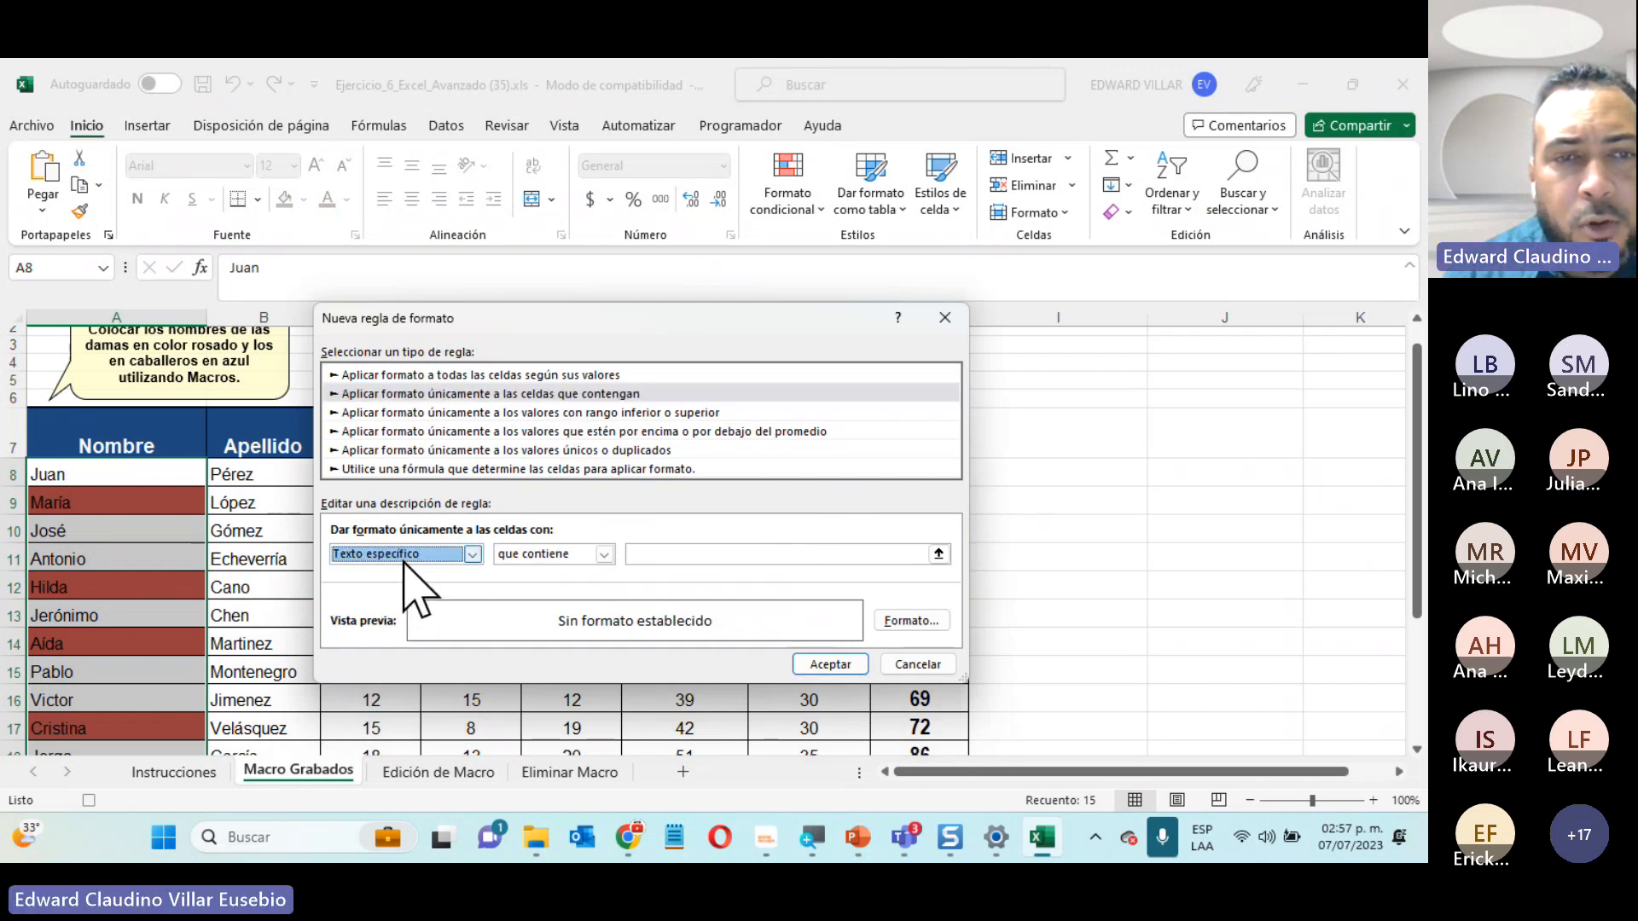
click(406, 554)
click(403, 576)
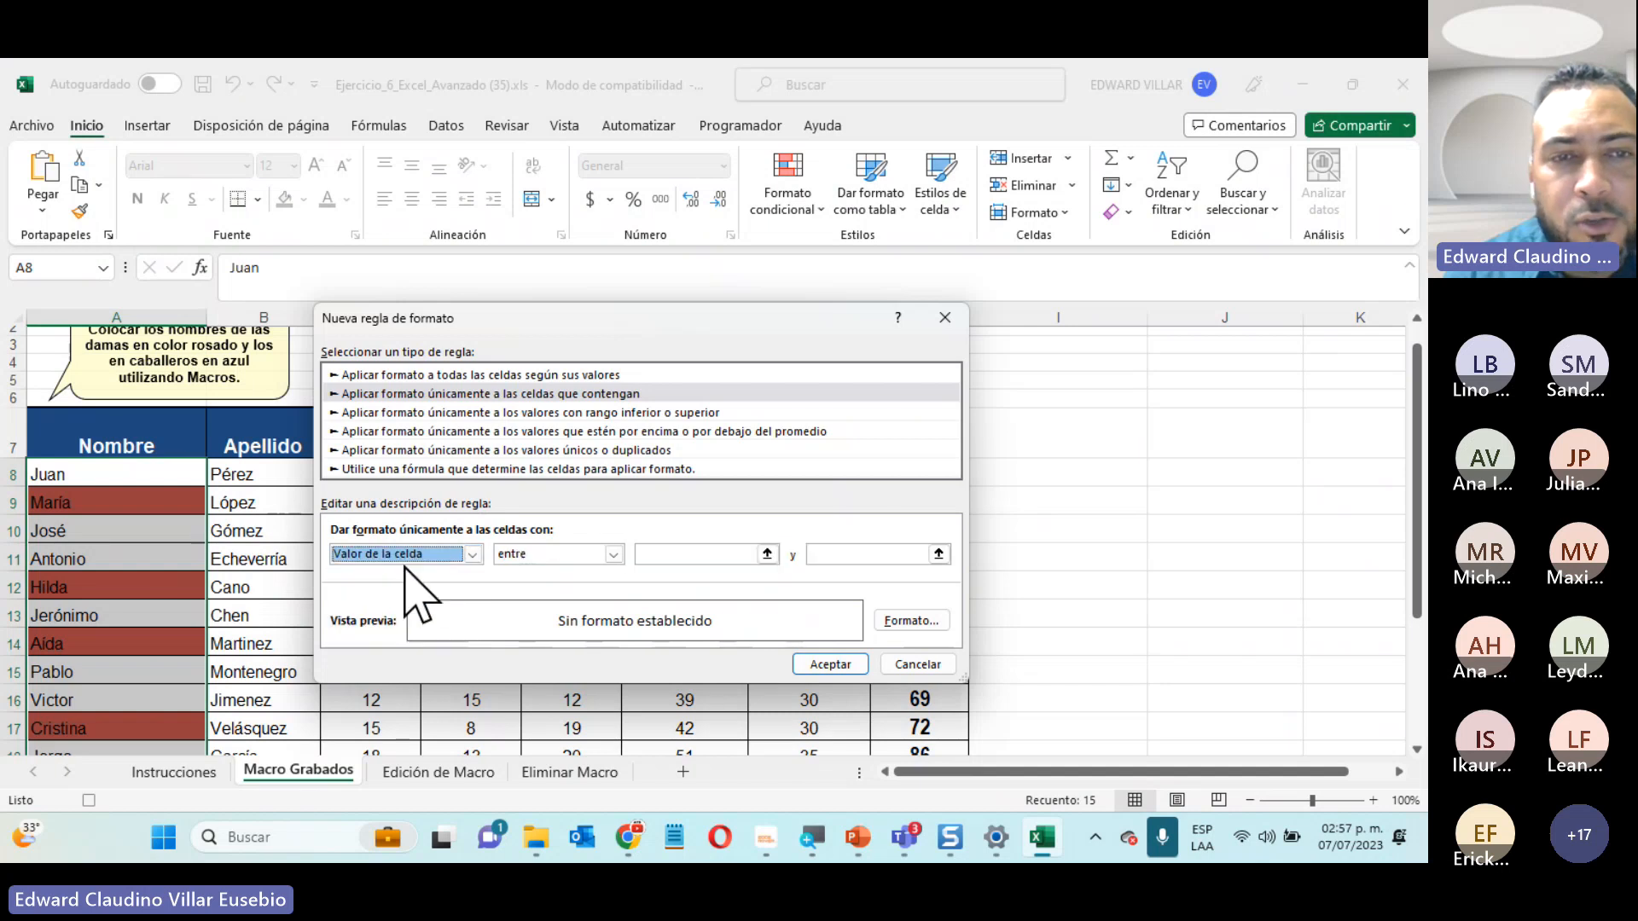
click(550, 557)
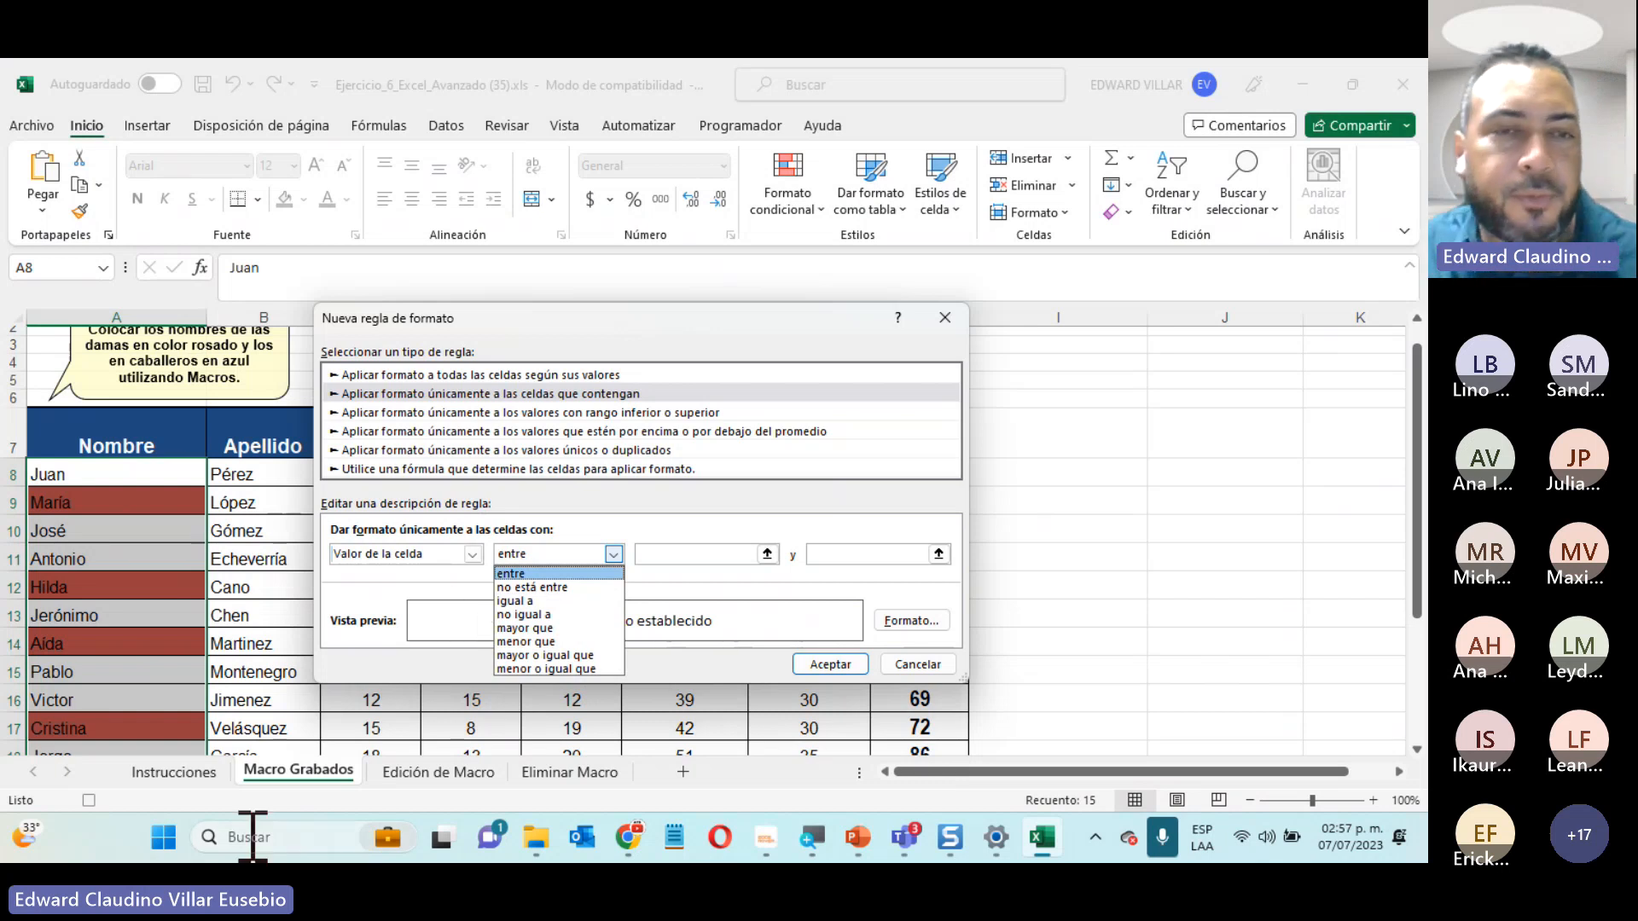
click(413, 556)
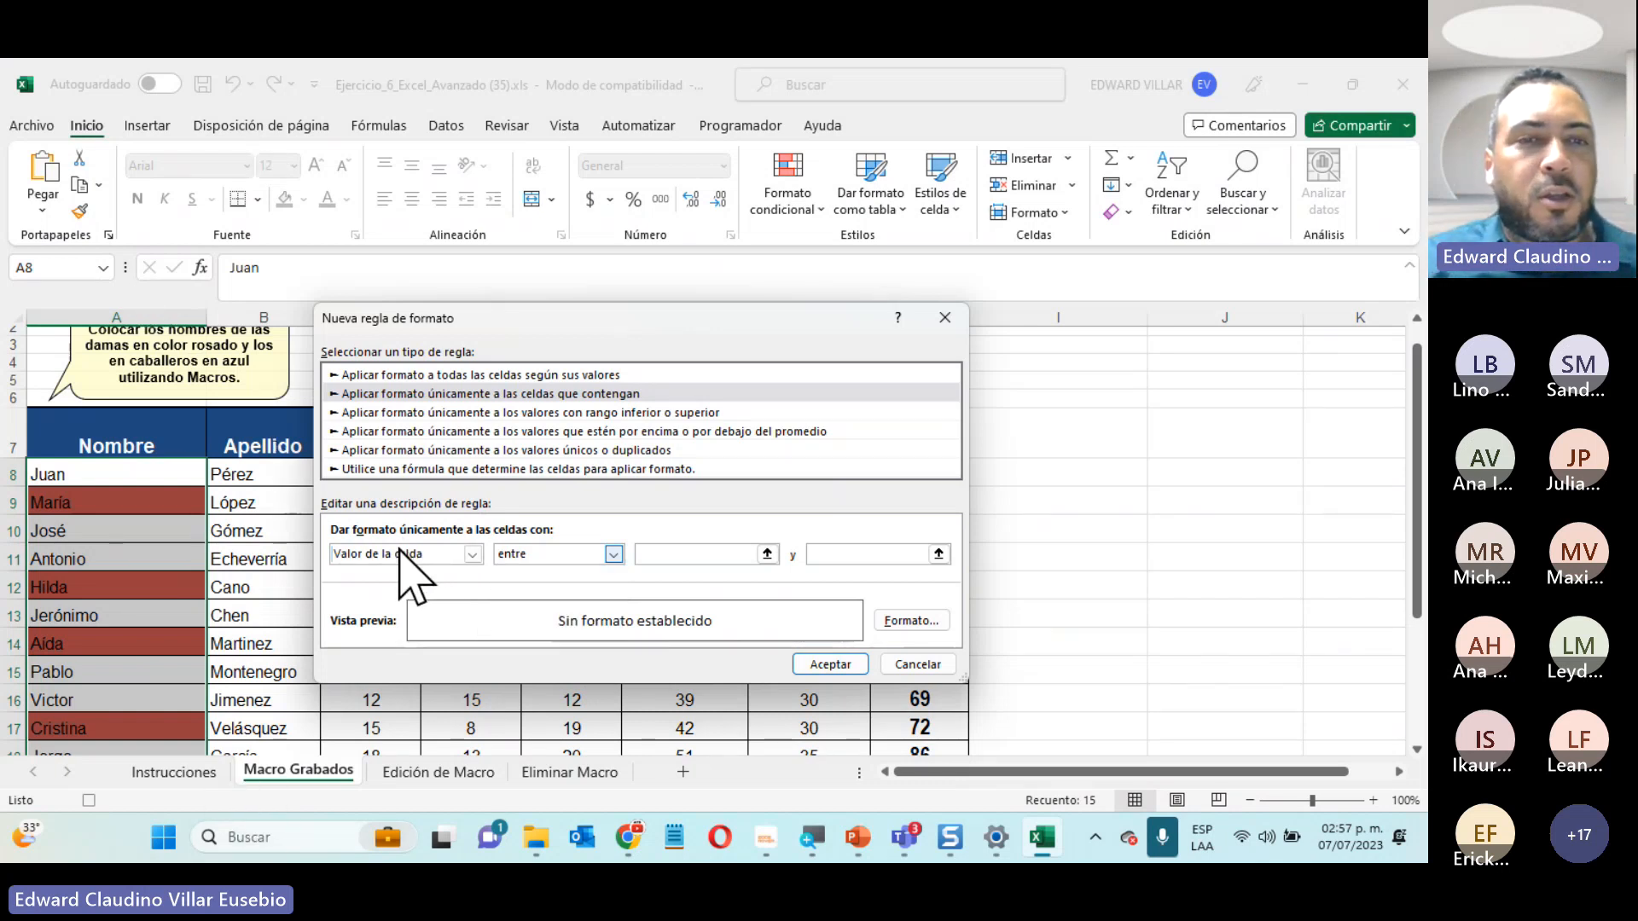
Set the second rule's condition to specific text containing "o"
click(408, 559)
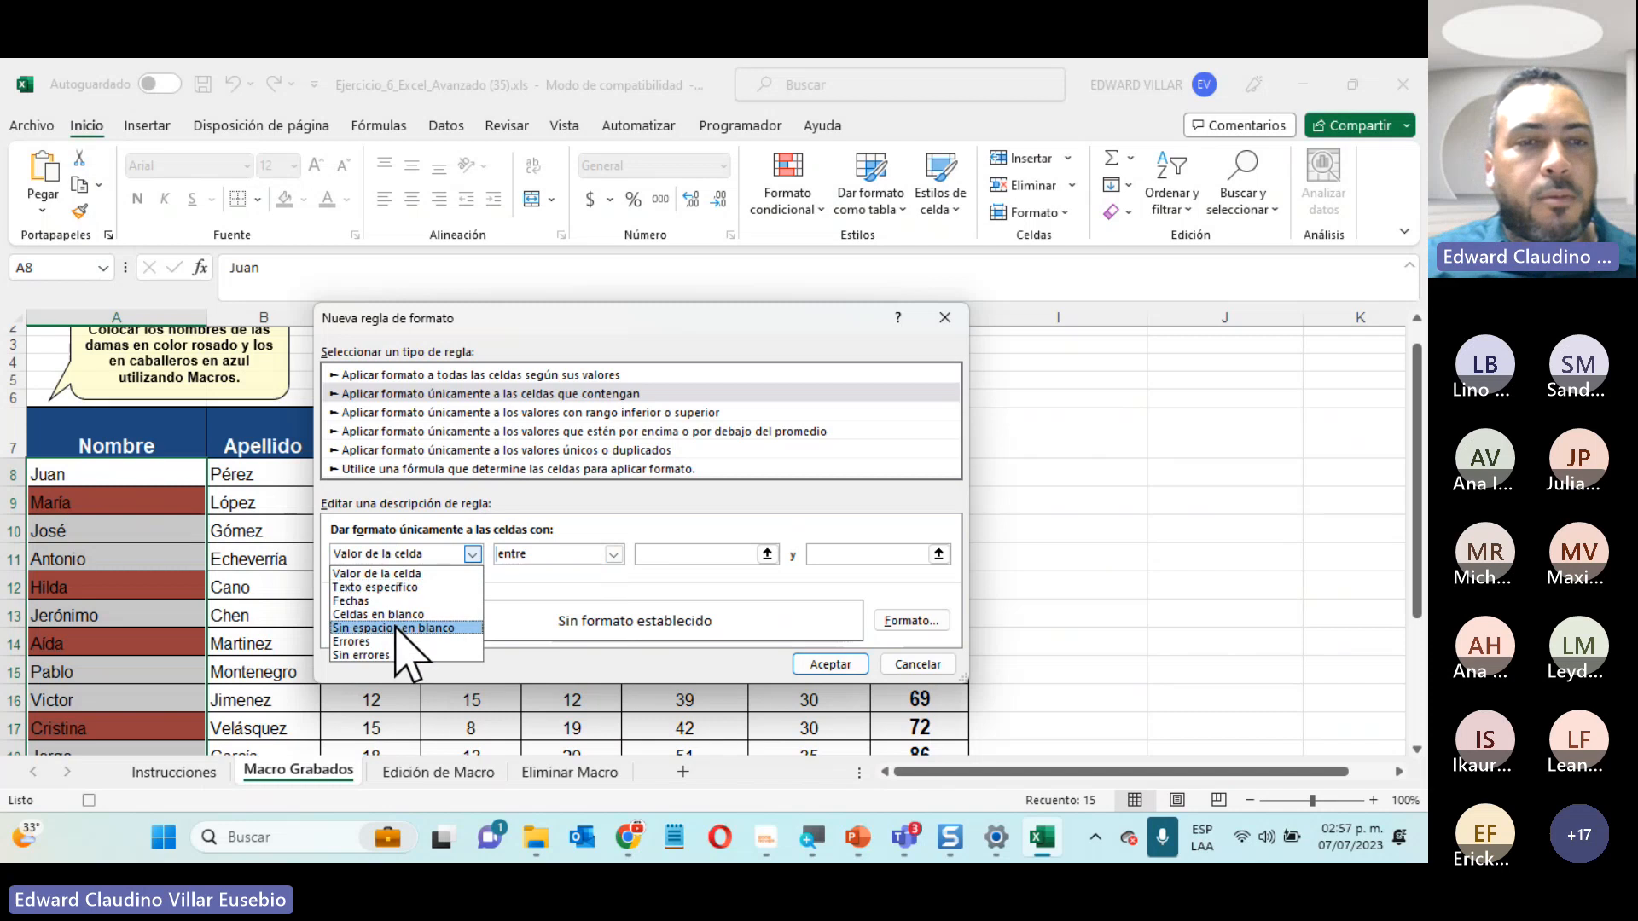
click(393, 587)
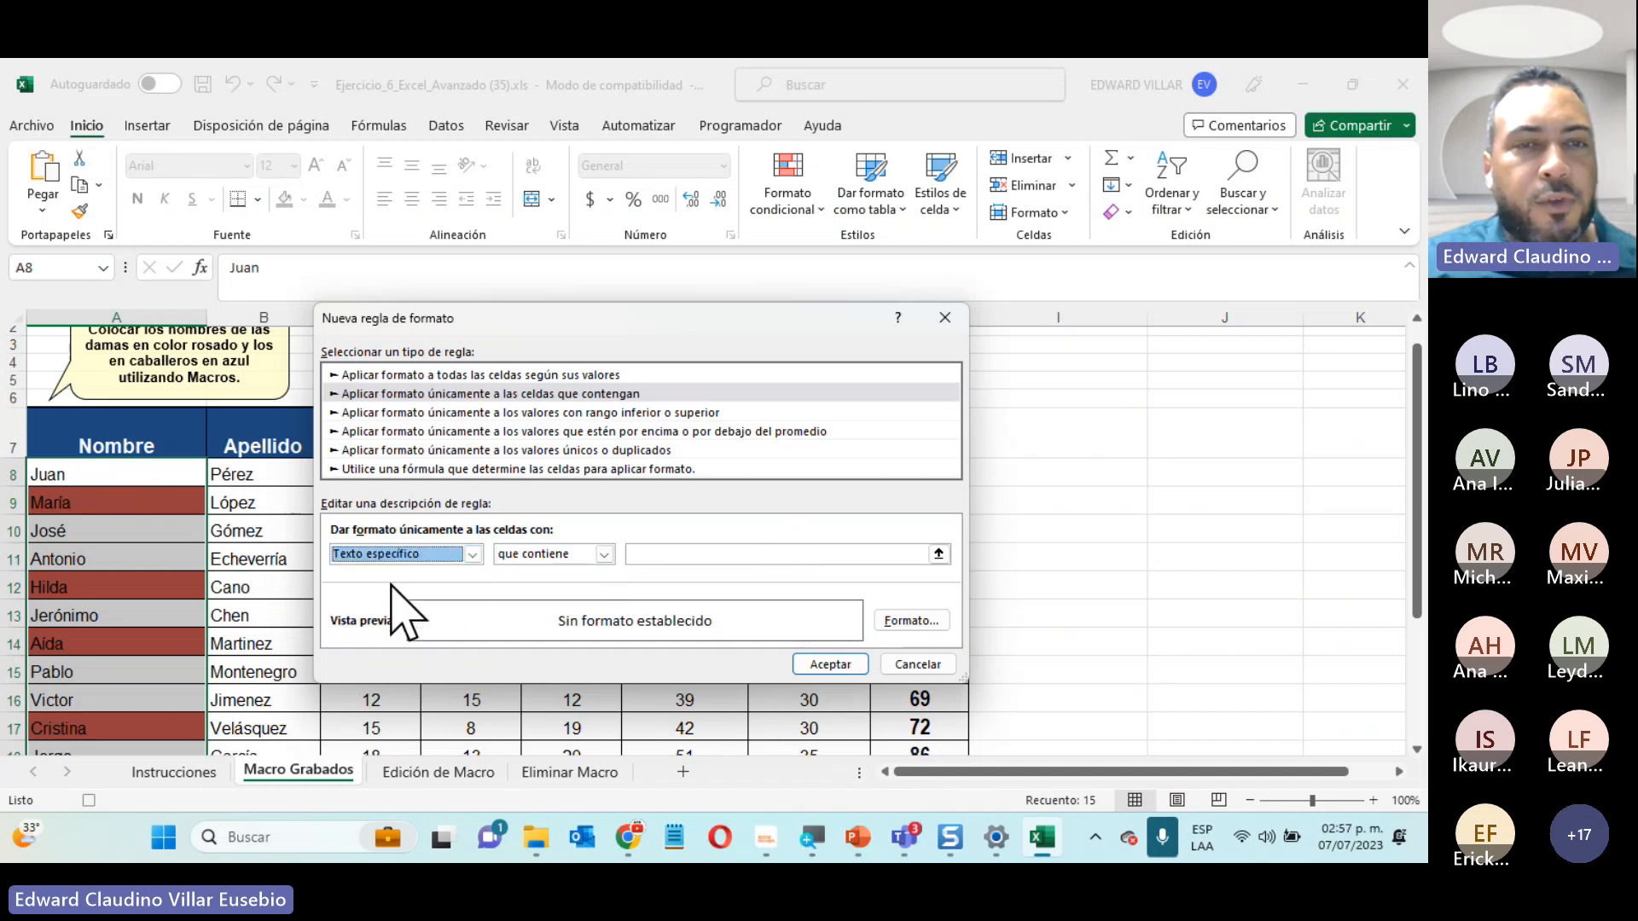
click(675, 557)
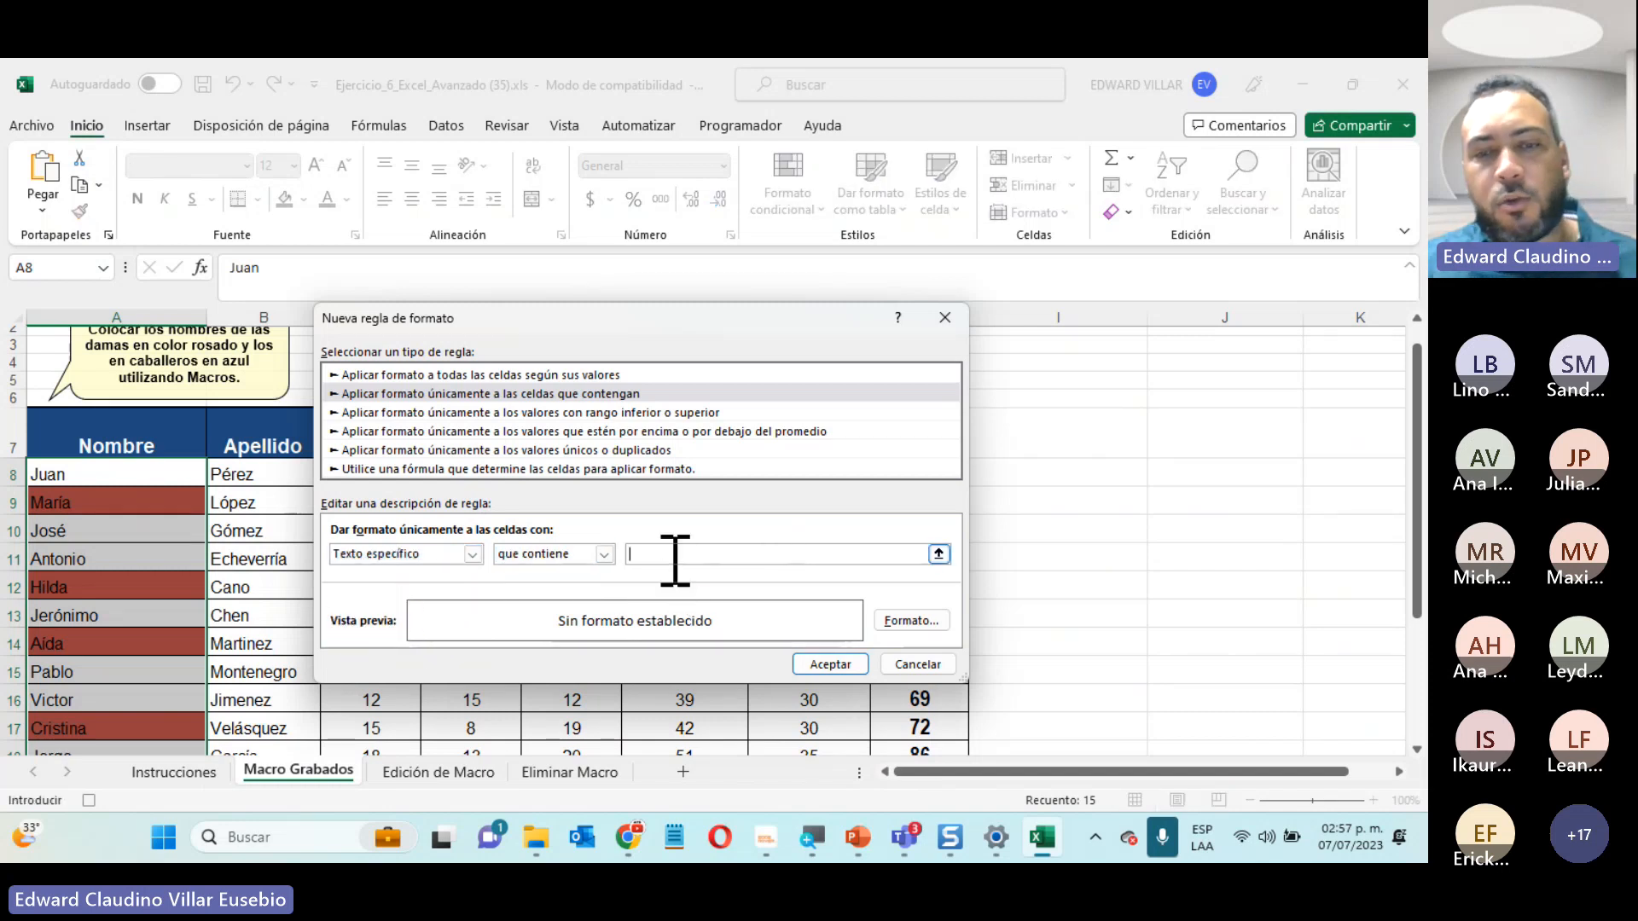
text(o)
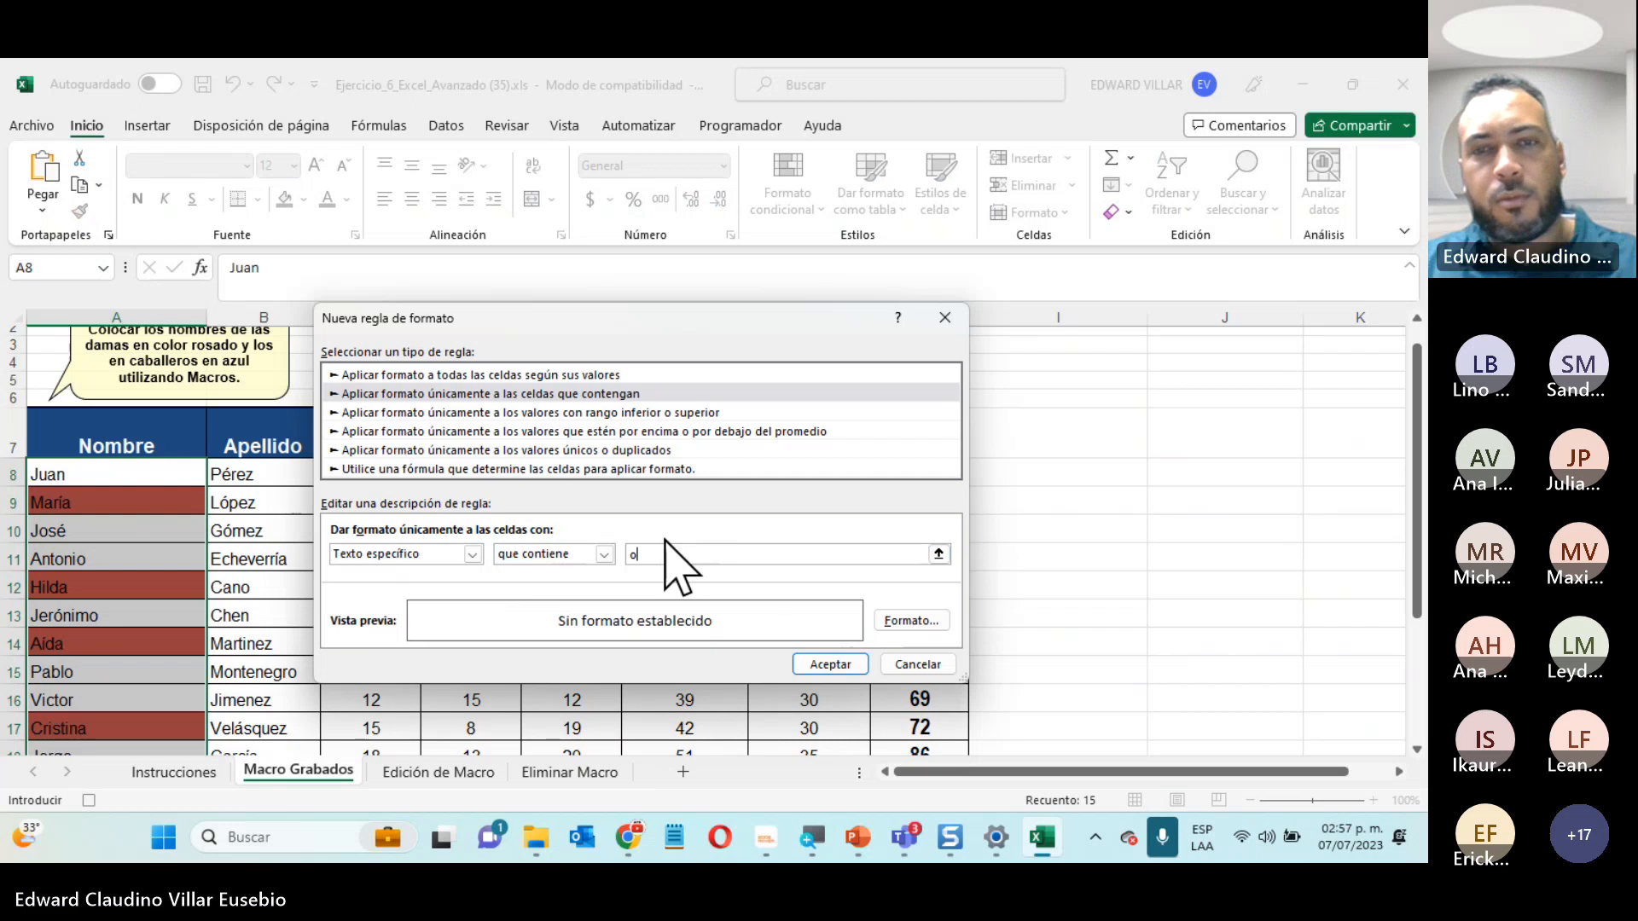
Give the rule for names containing "o" a dark blue fill, apply it, and check the Nombre column's colours
click(935, 620)
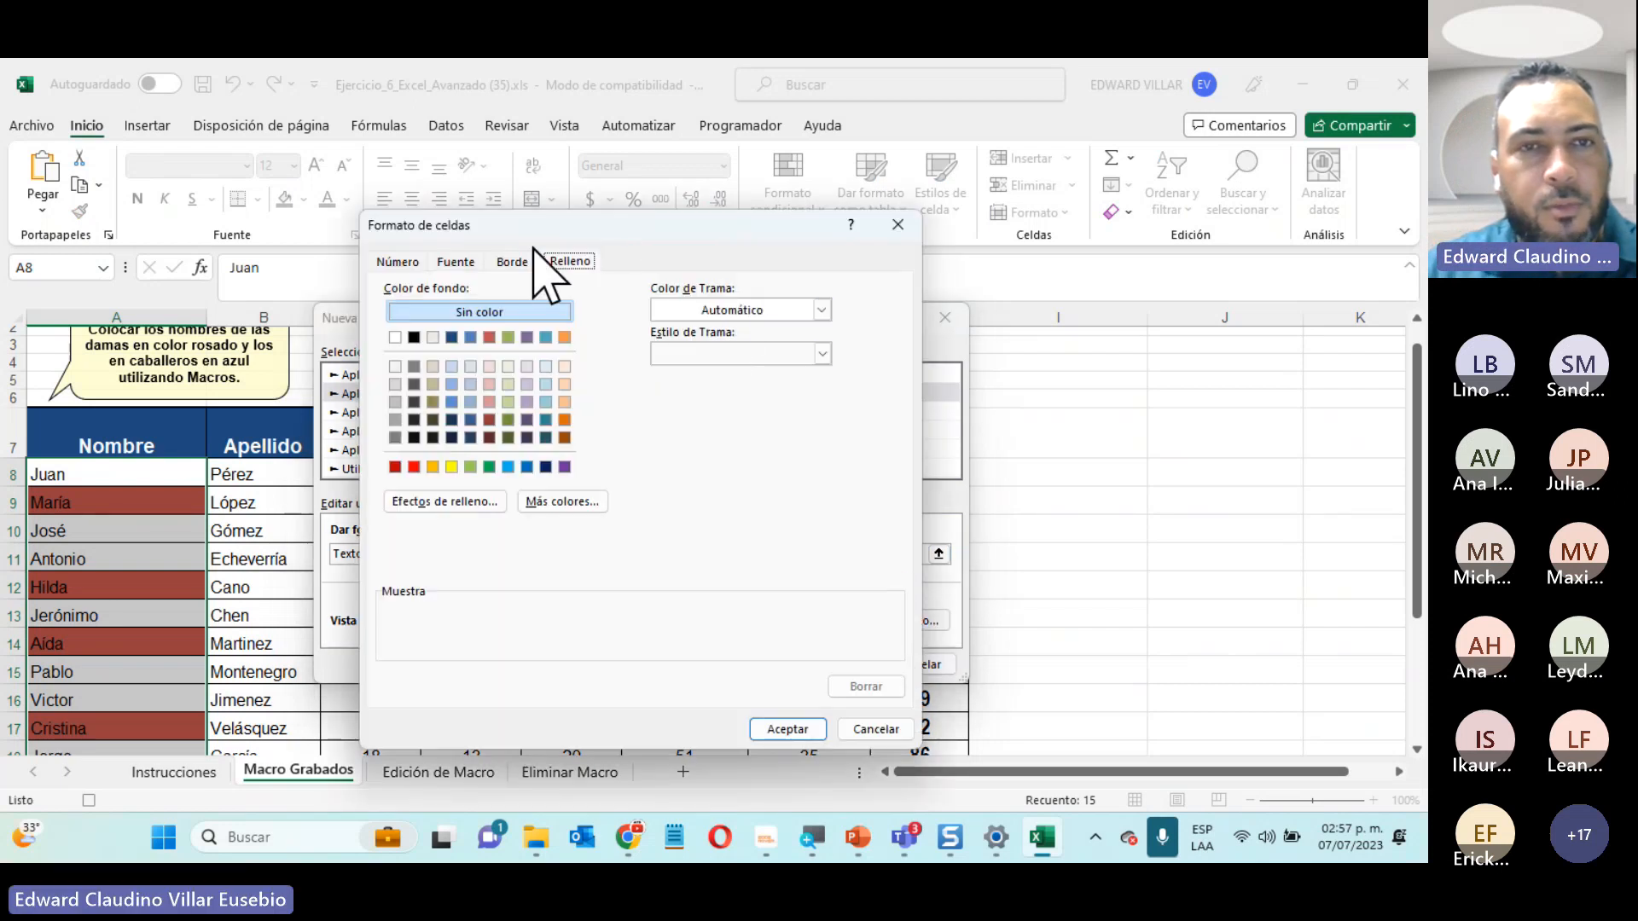
click(451, 336)
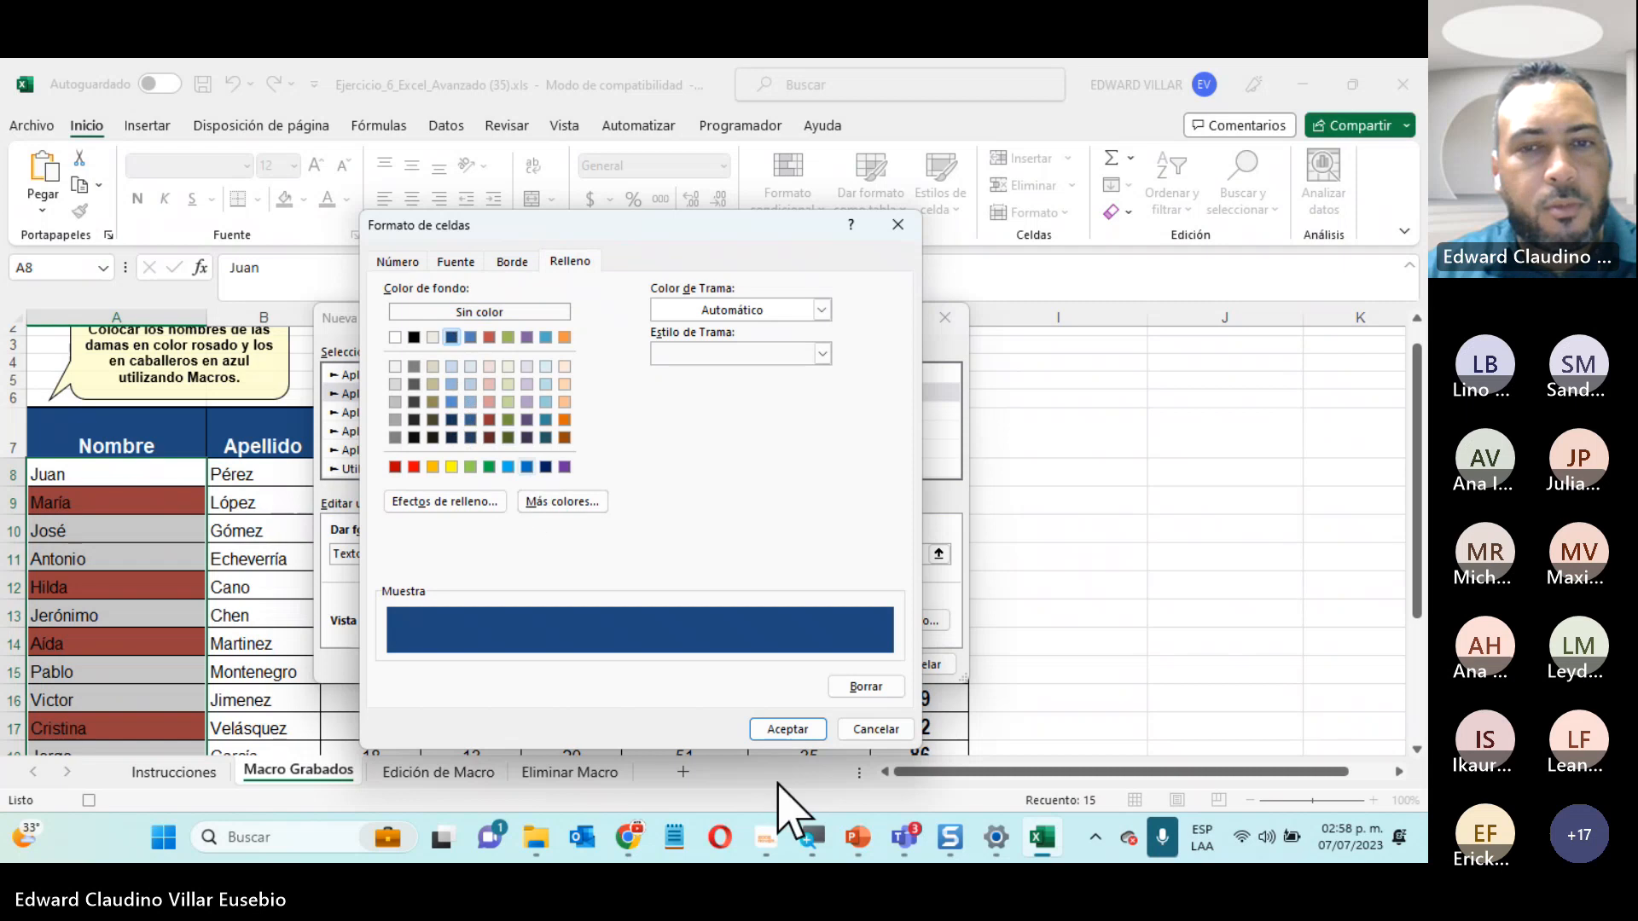
click(783, 729)
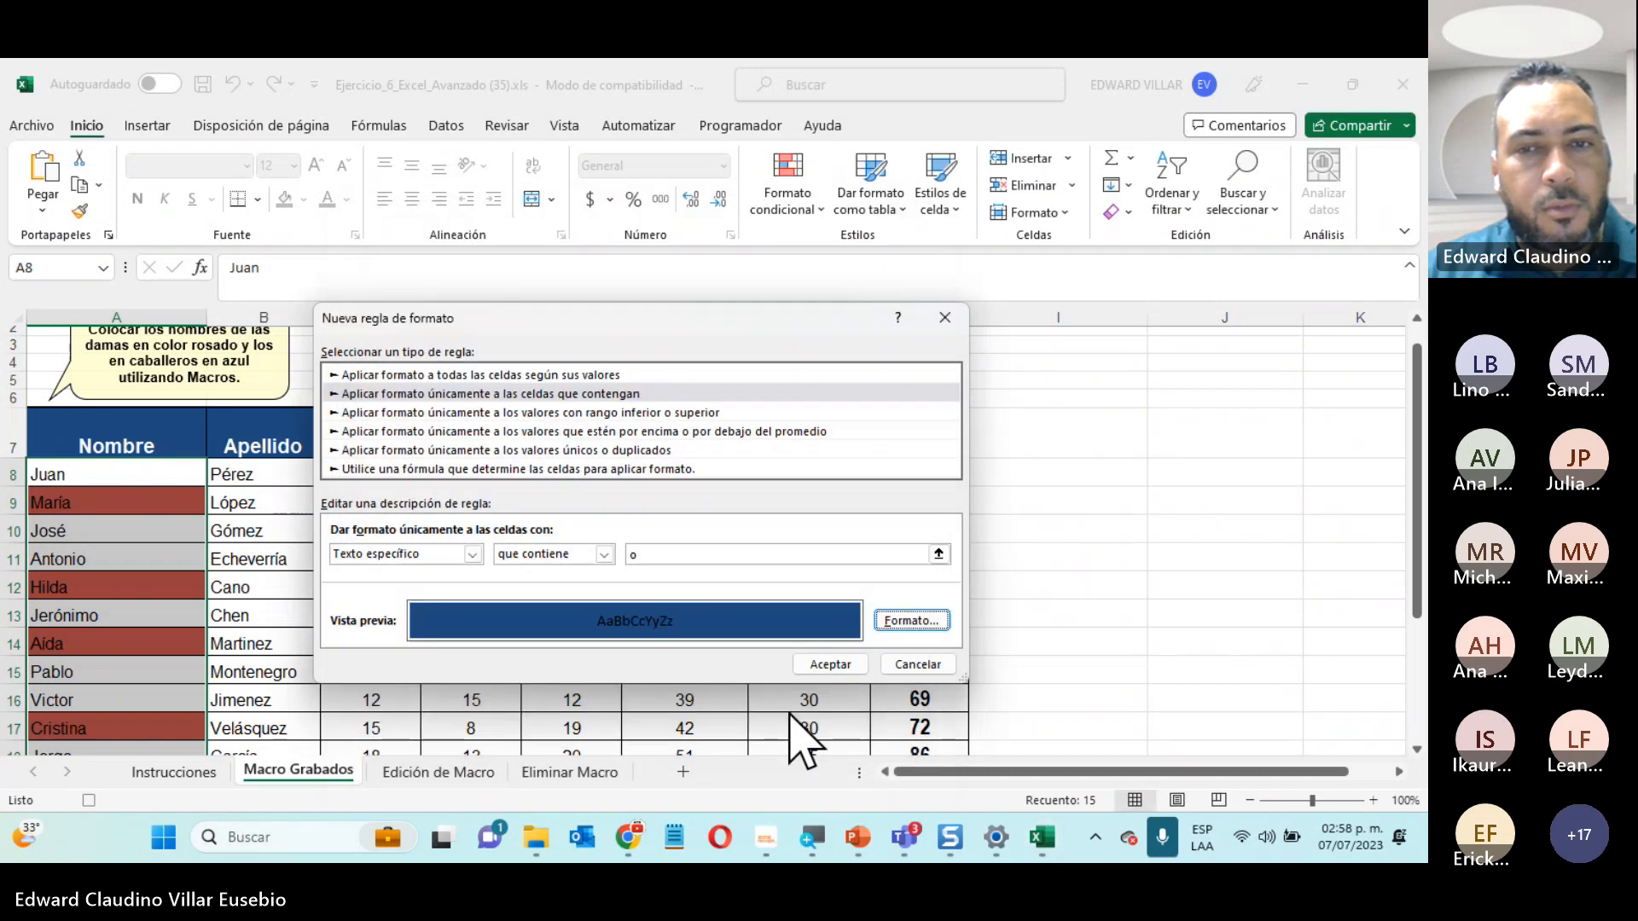
click(821, 666)
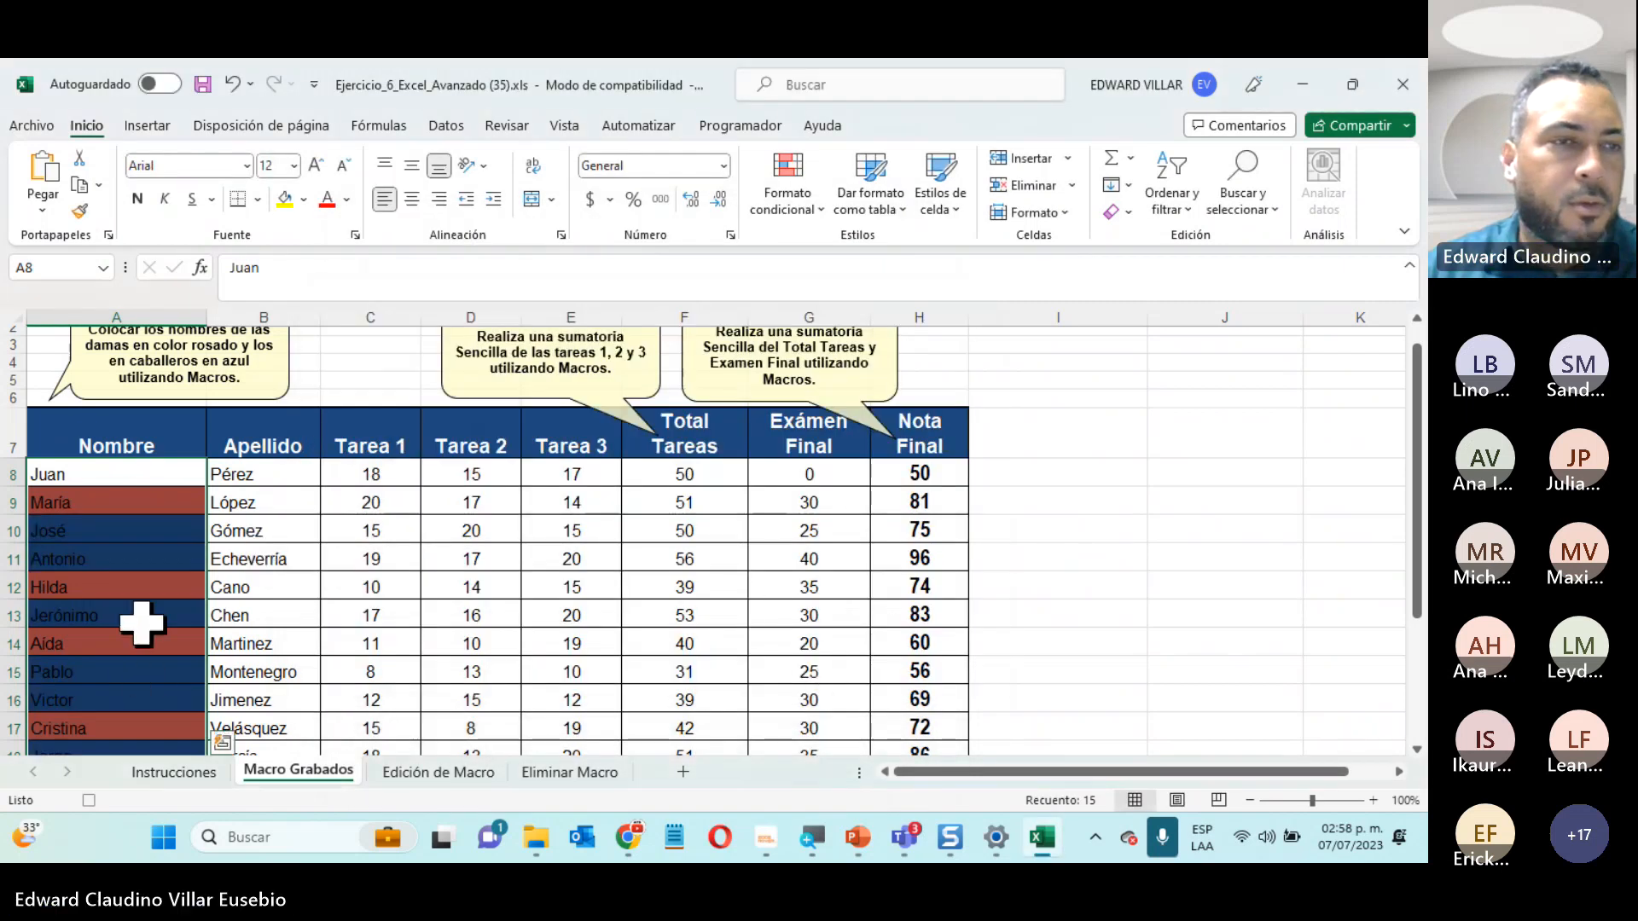
scroll(114, 662, down, 3)
scroll(113, 662, up, 3)
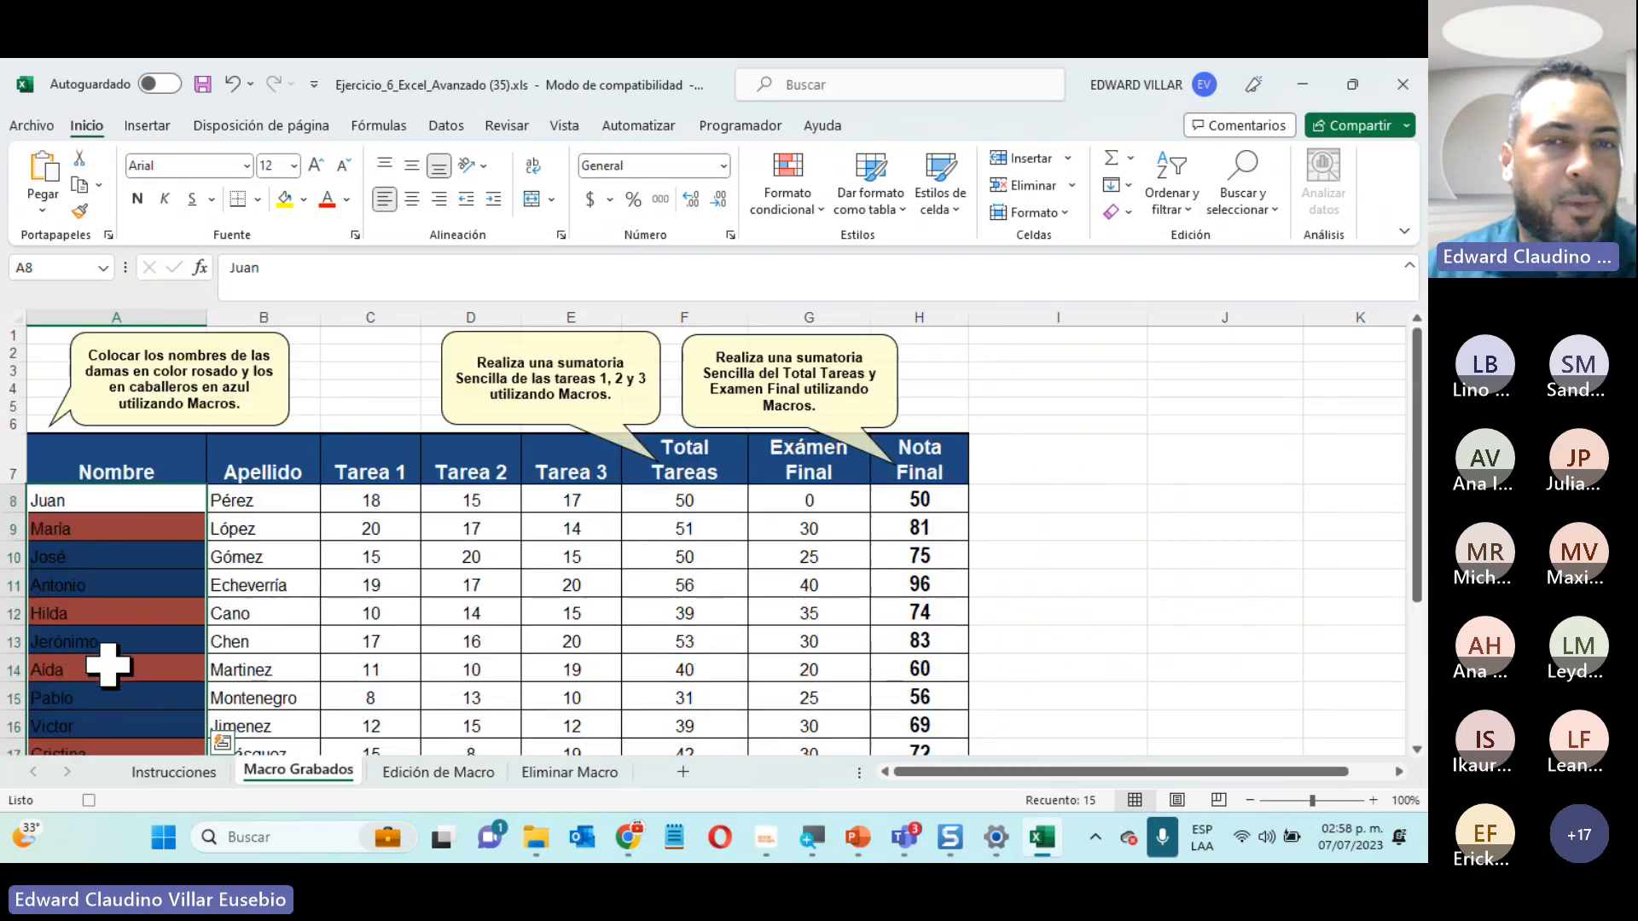
scroll(109, 665, down, 2)
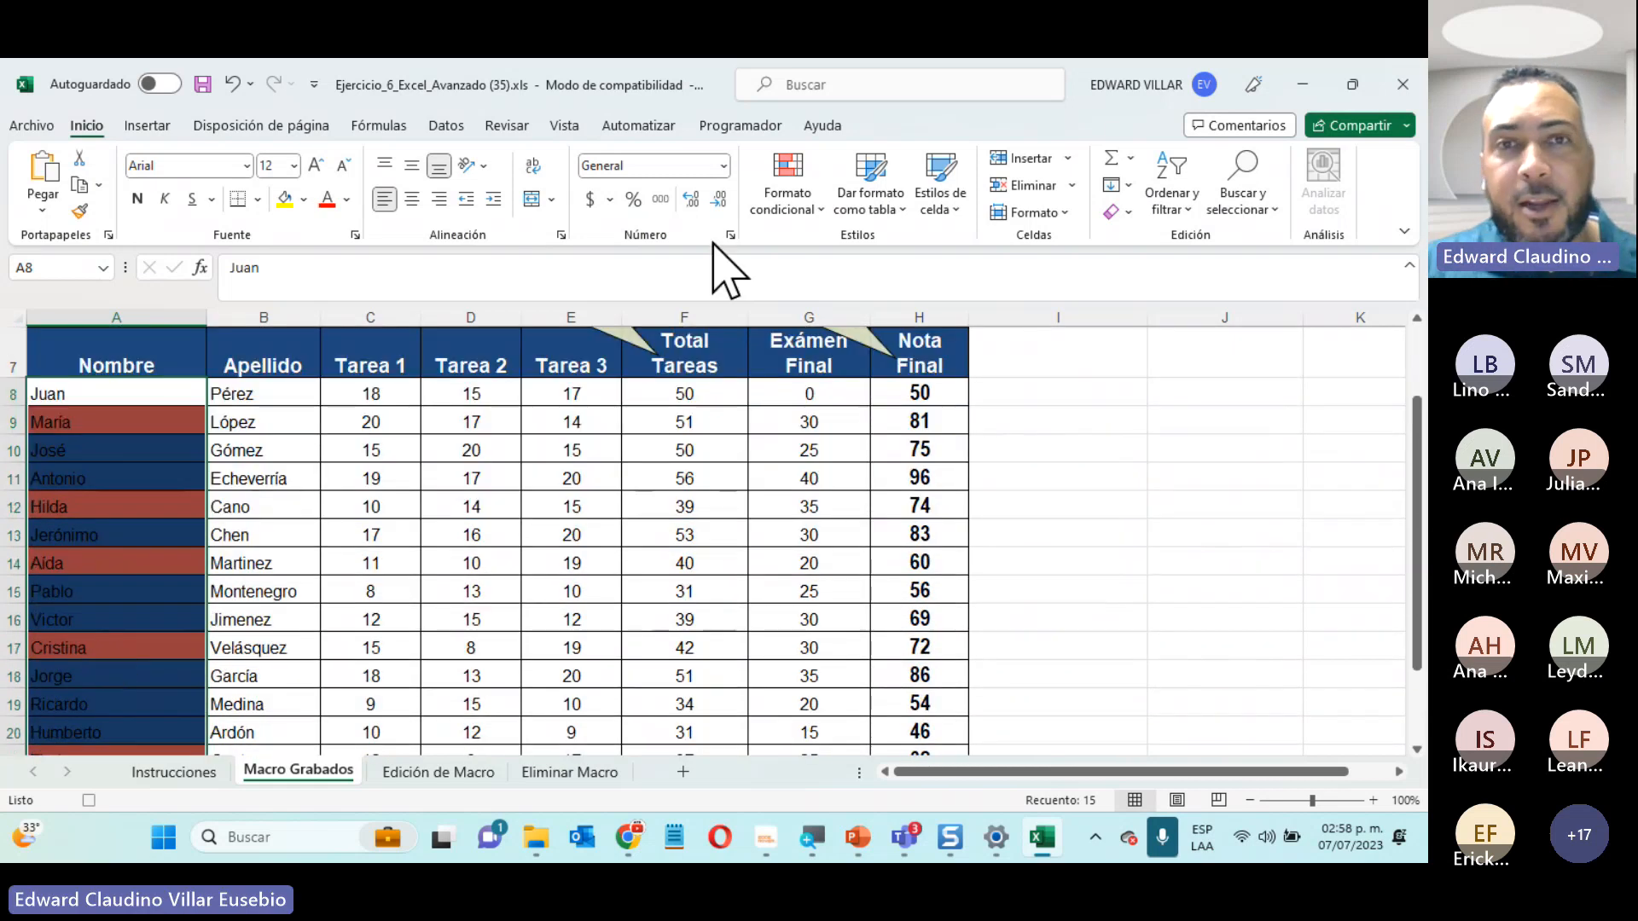
Stop recording the macro and clear the Total Tareas and Nota Final cells in F8:F22 and H8:H22
click(740, 127)
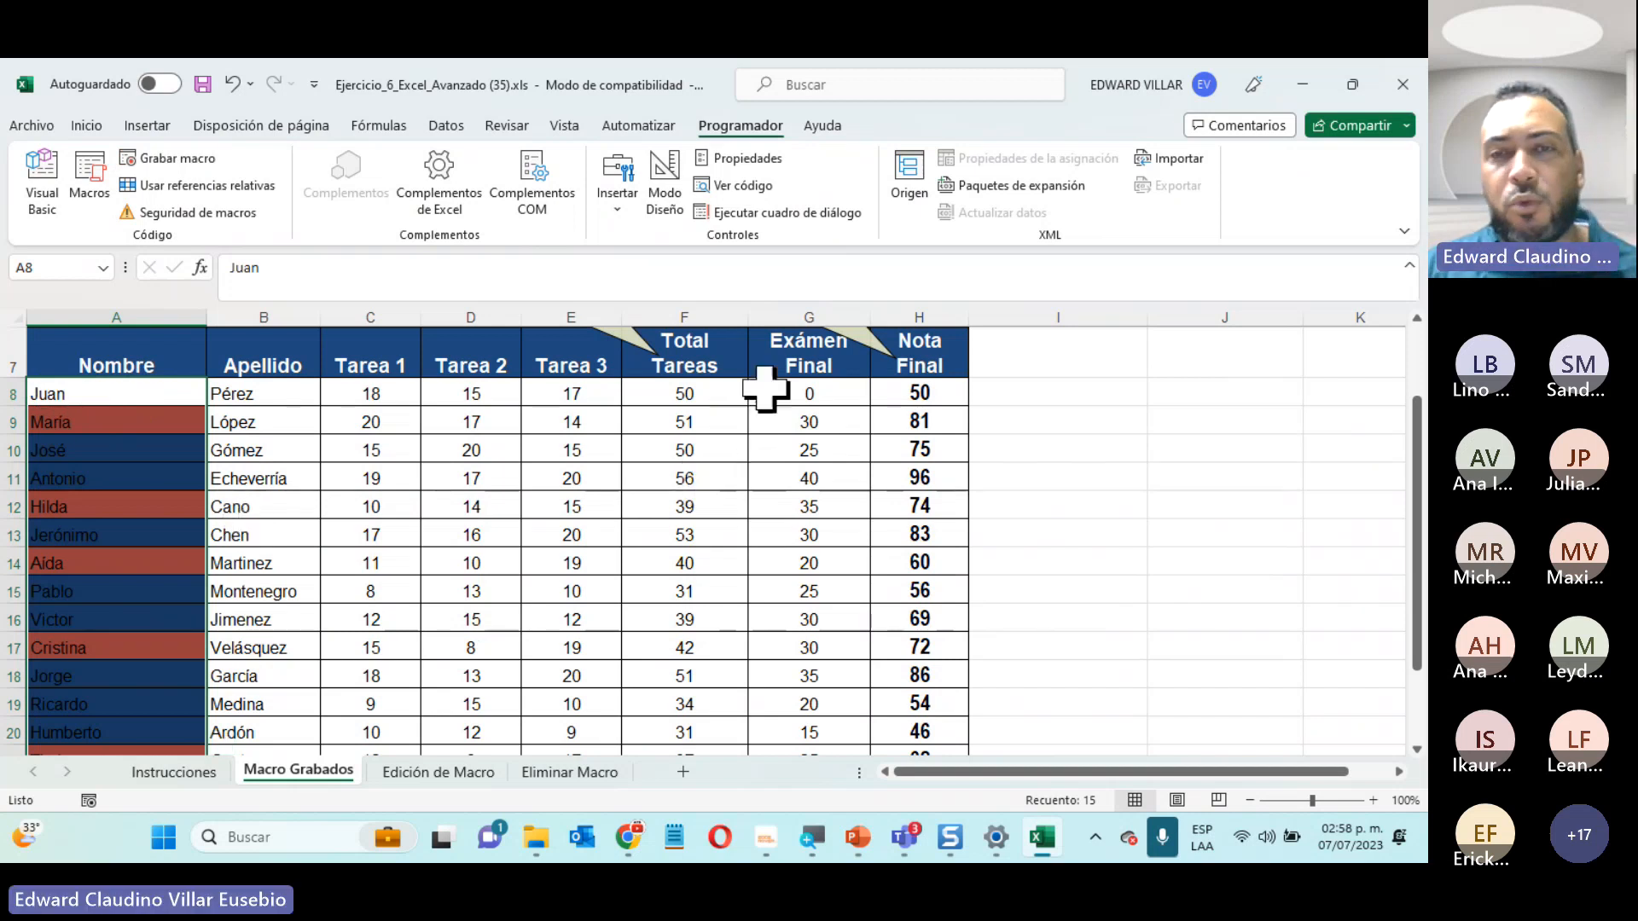
drag(683, 395, 680, 713)
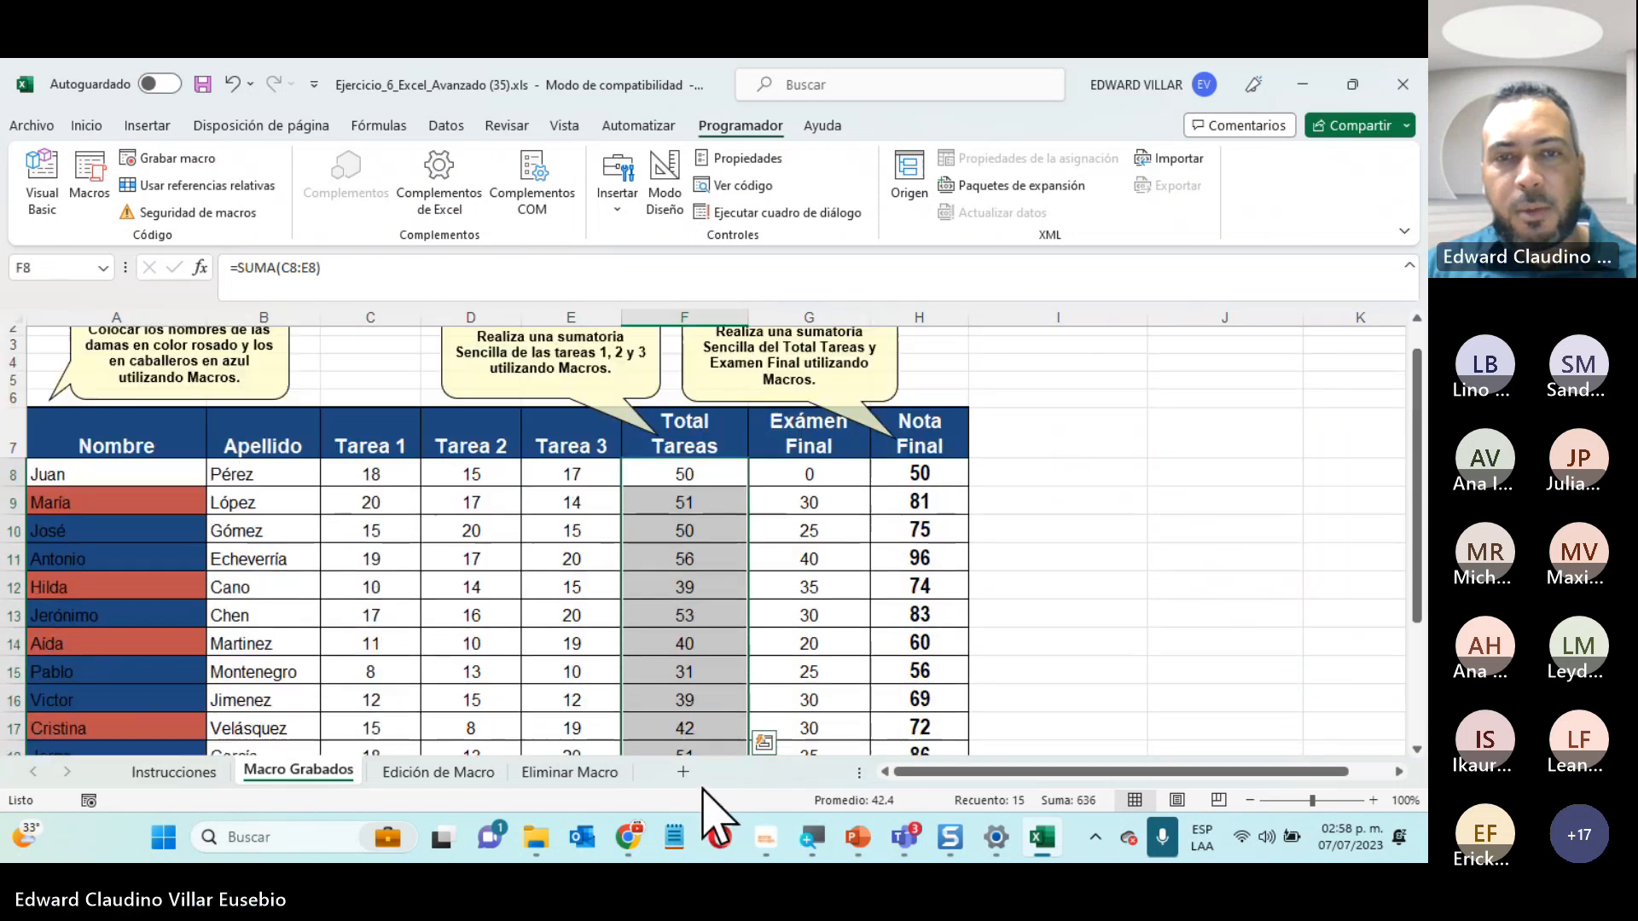
scroll(682, 597, up, 2)
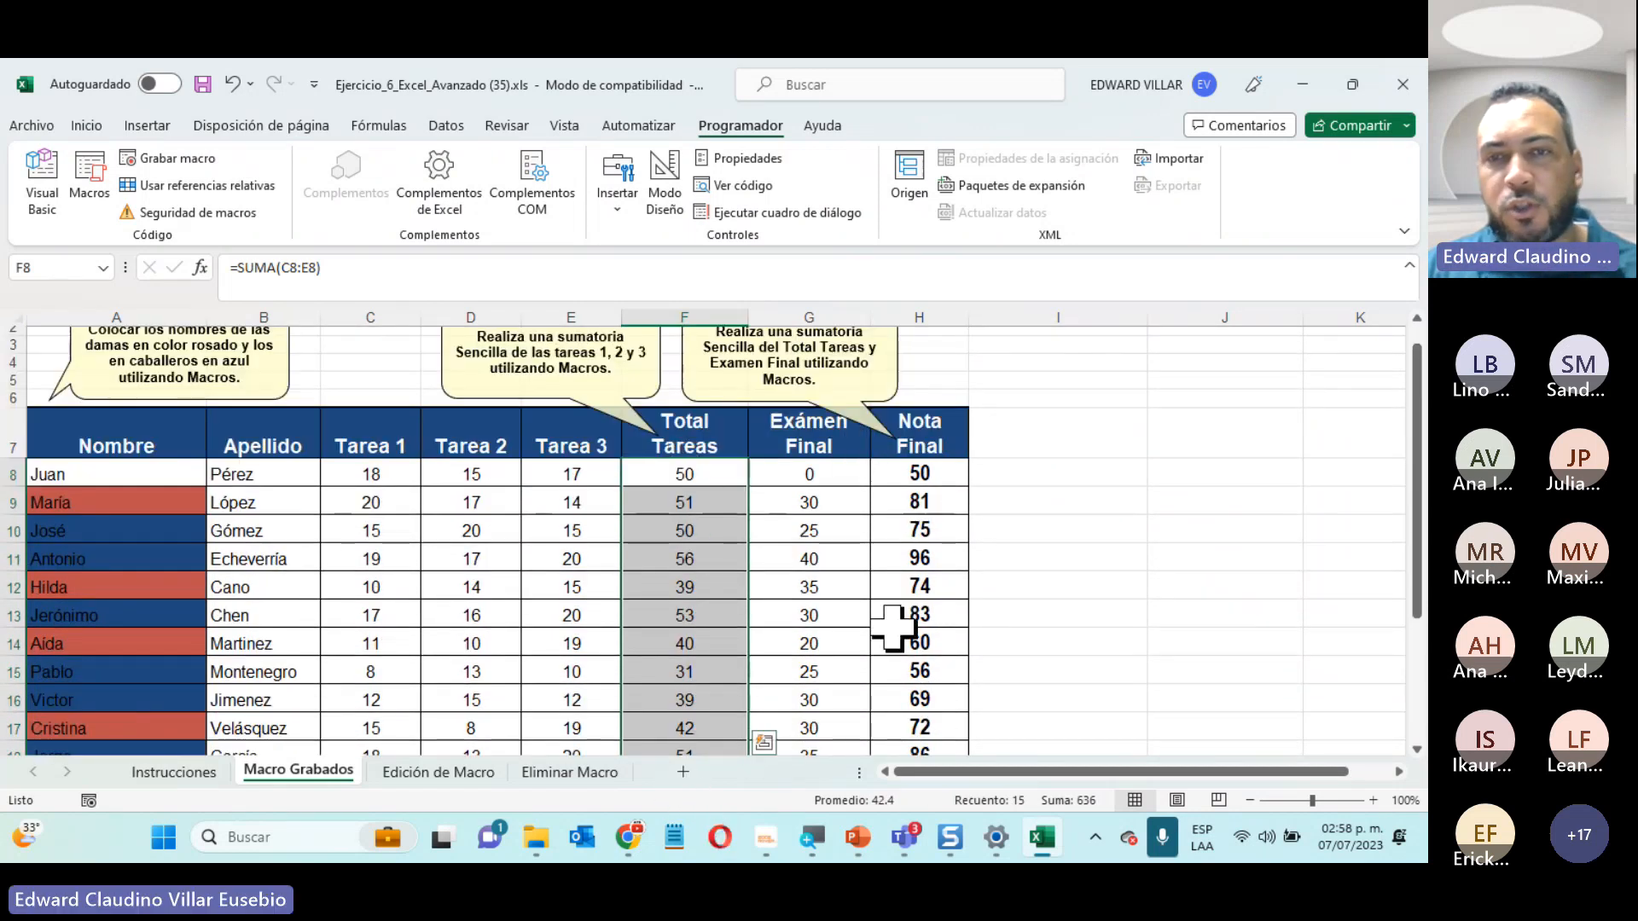
key(Delete)
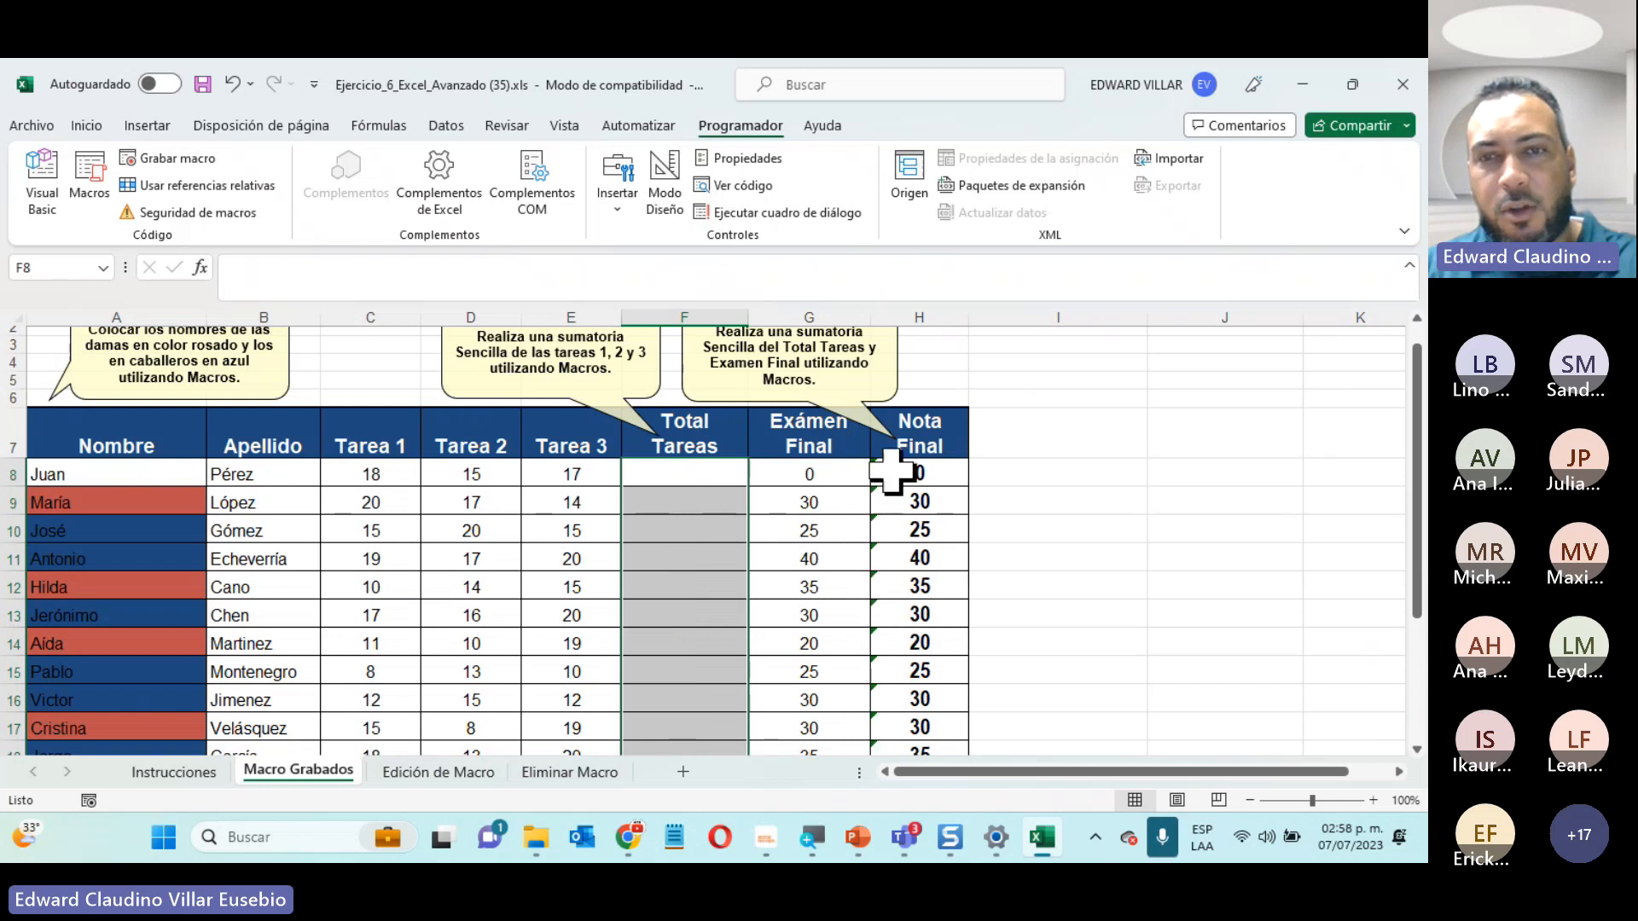
drag(891, 472, 900, 742)
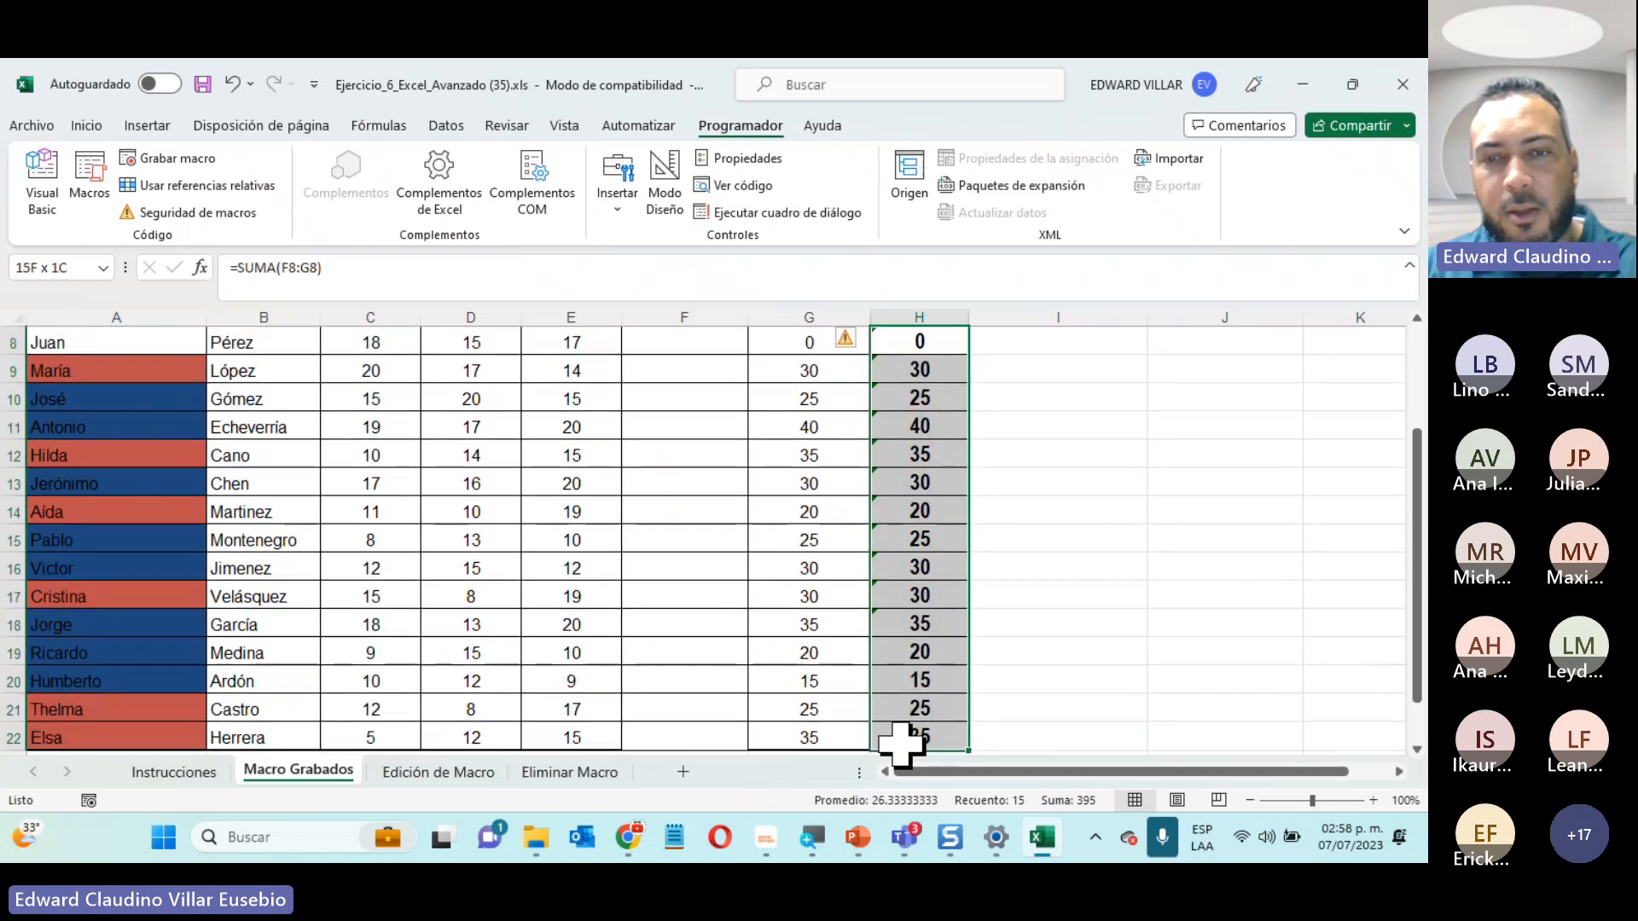
key(Delete)
scroll(26, 432, up, 3)
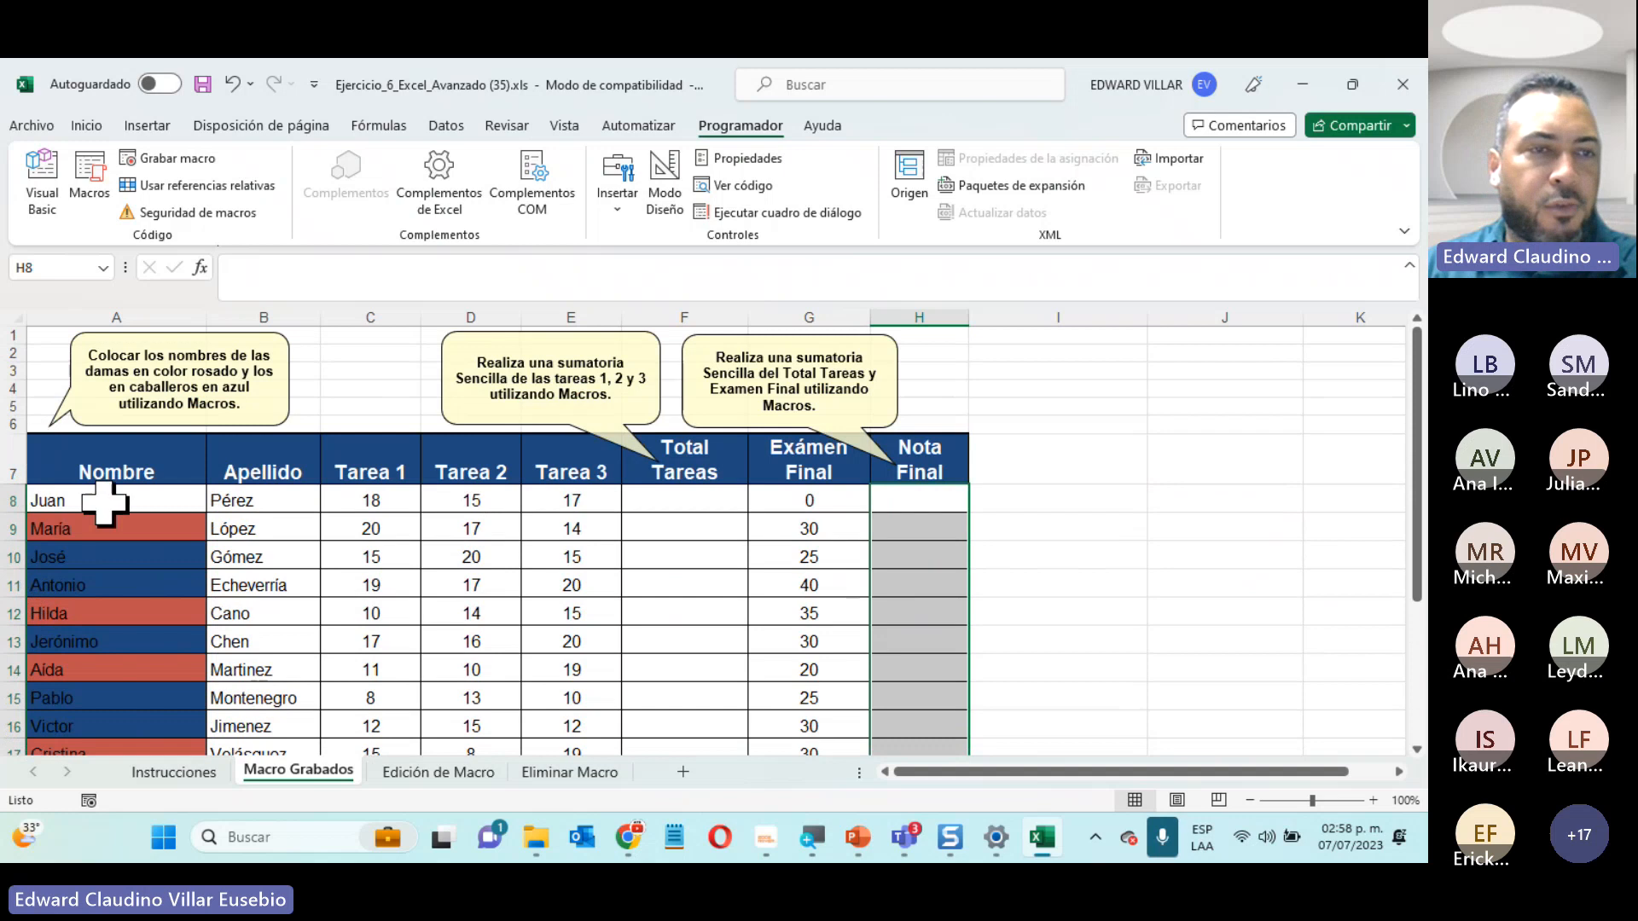
Clear the conditional formatting rules from the Nombre cells A8:A22 only
drag(104, 503, 94, 751)
click(86, 126)
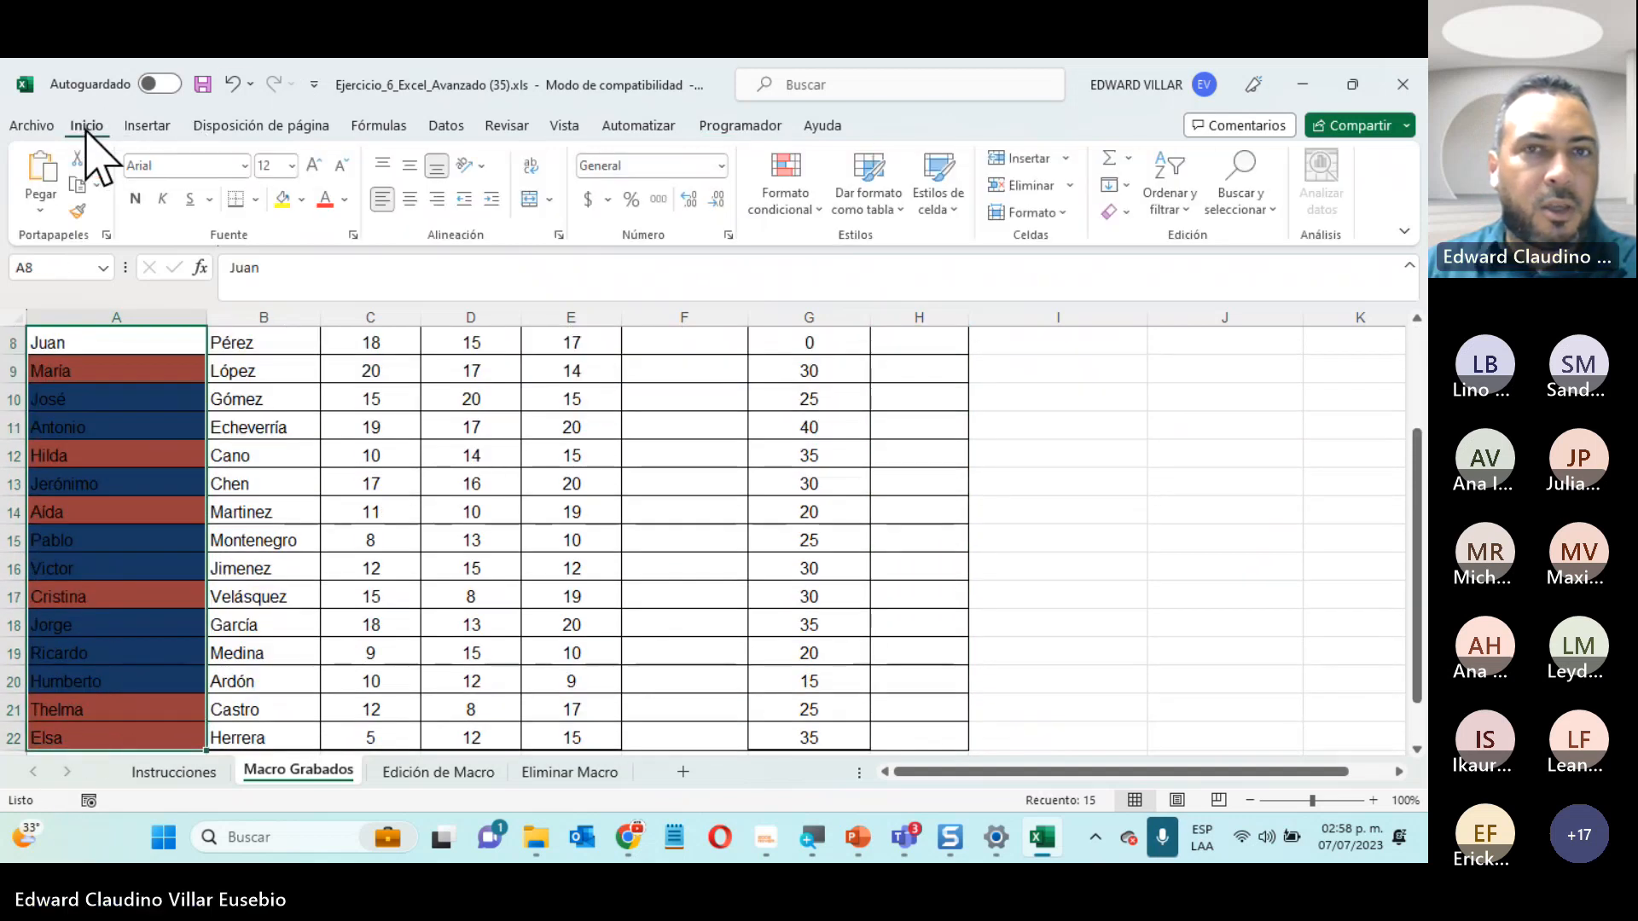
click(785, 180)
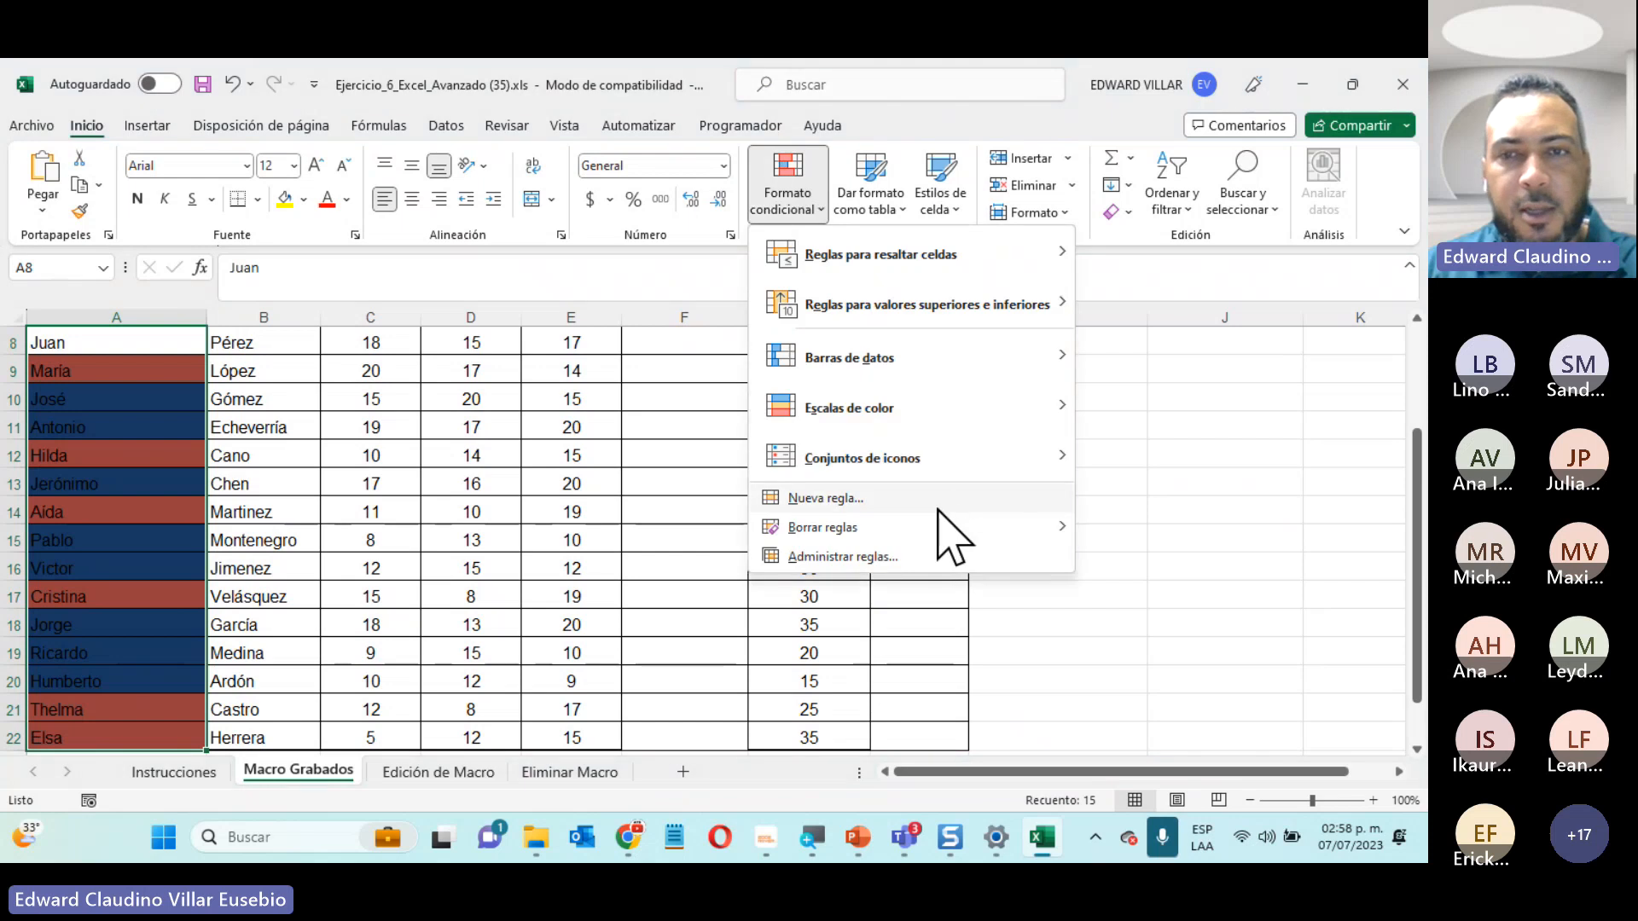
mouse_move(938, 529)
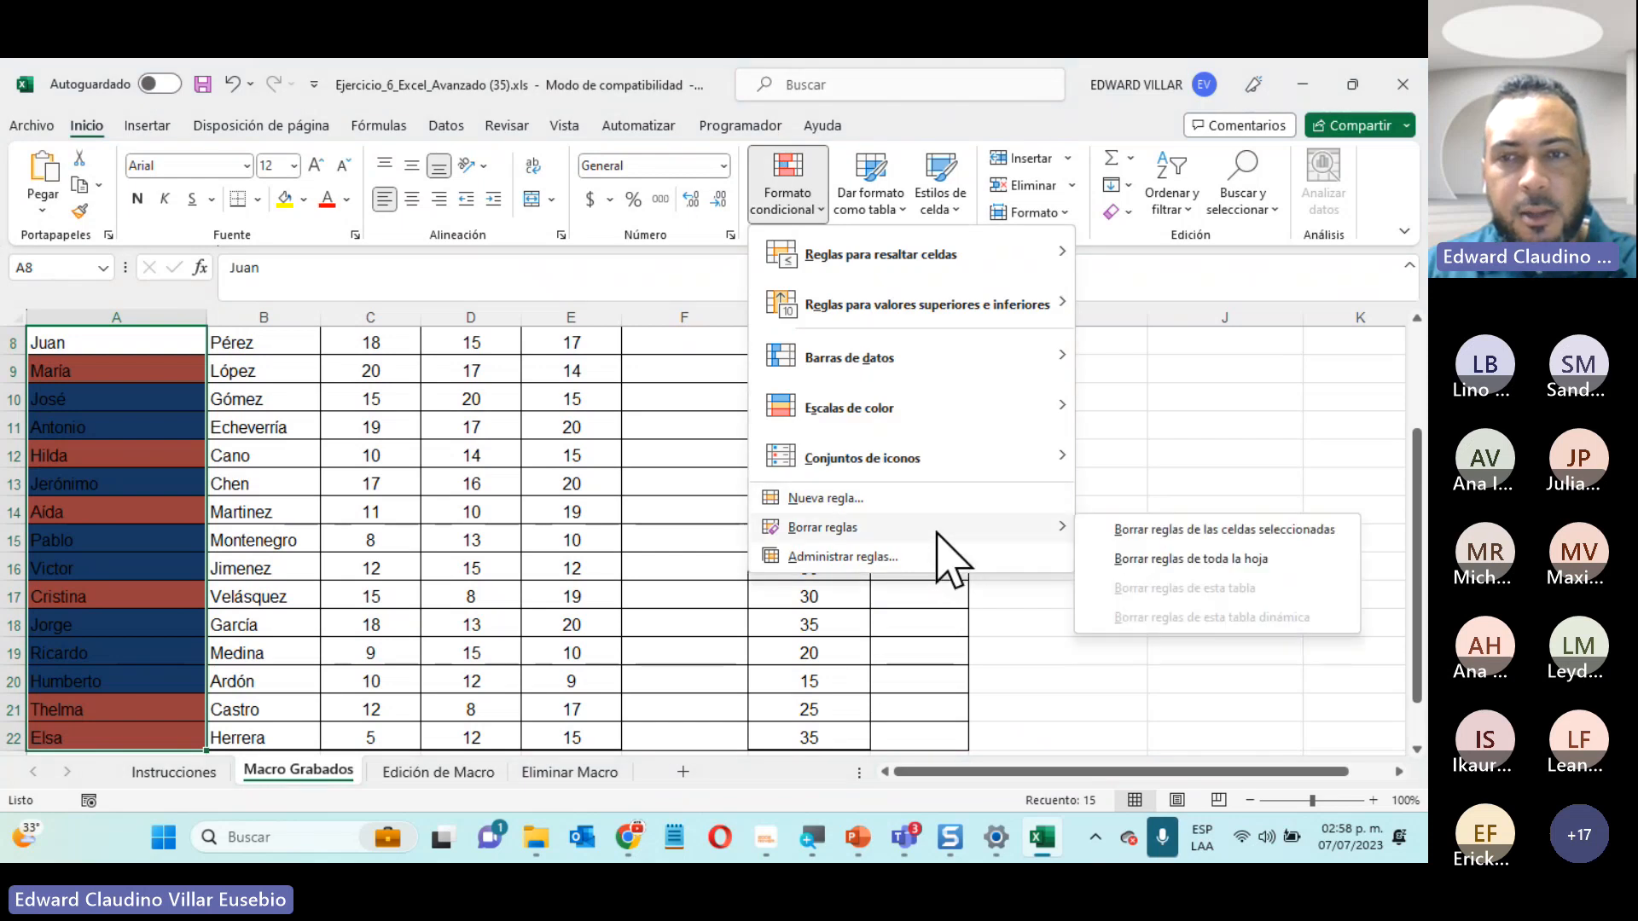
click(1192, 531)
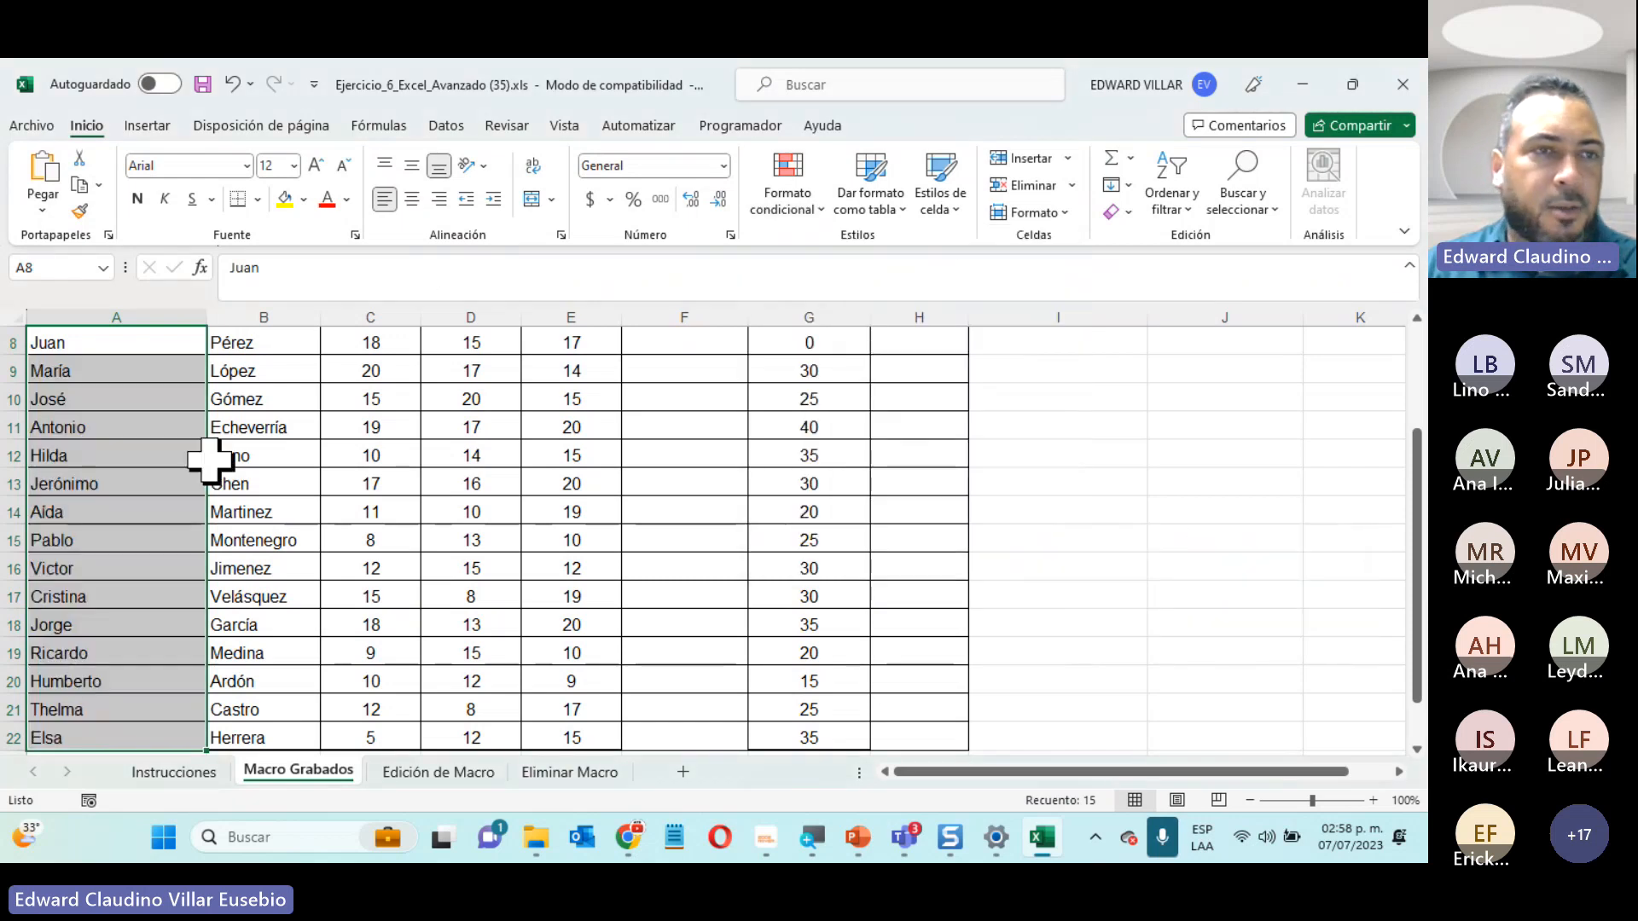
click(491, 589)
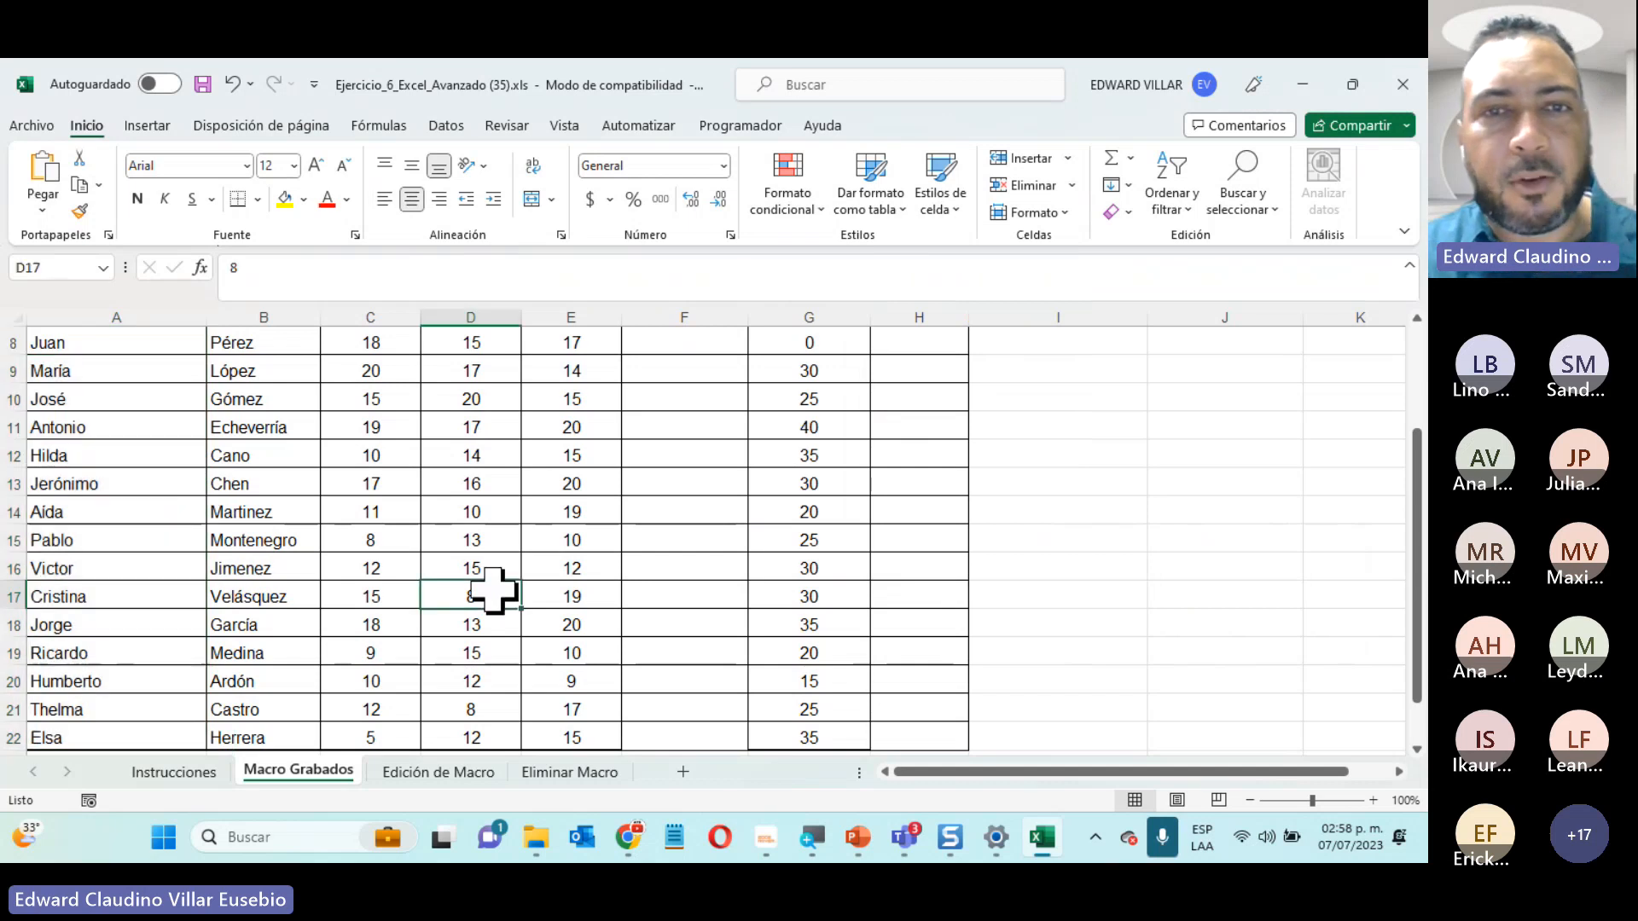
Set the Exámen Final grades in G8 and G9 to 40
scroll(529, 578, up, 2)
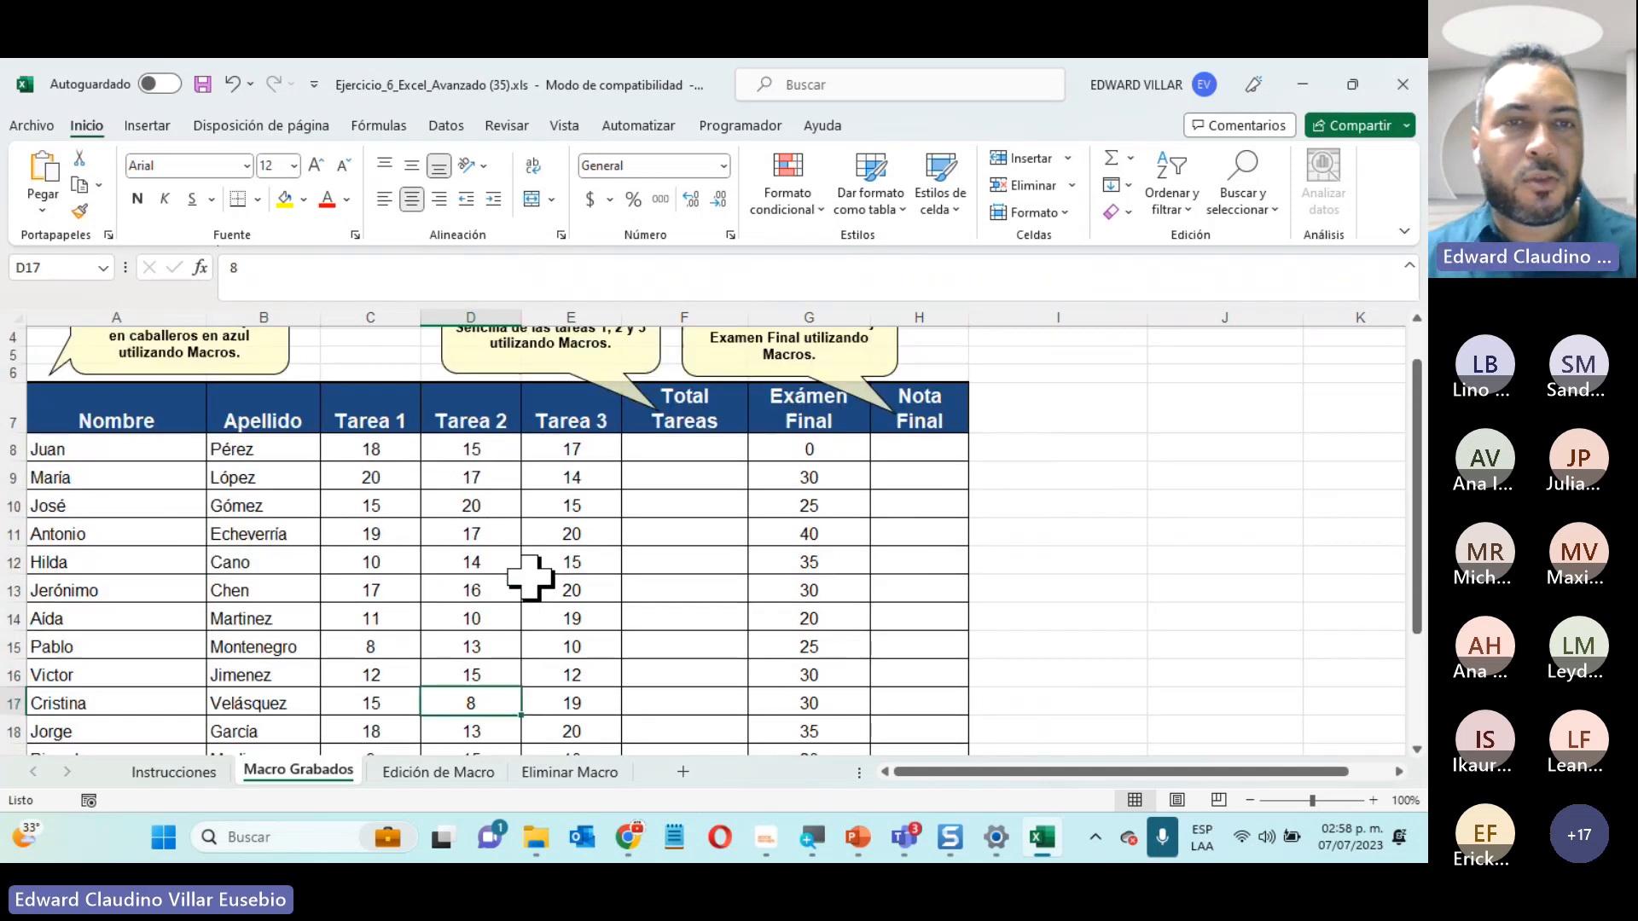
click(763, 449)
text(40)
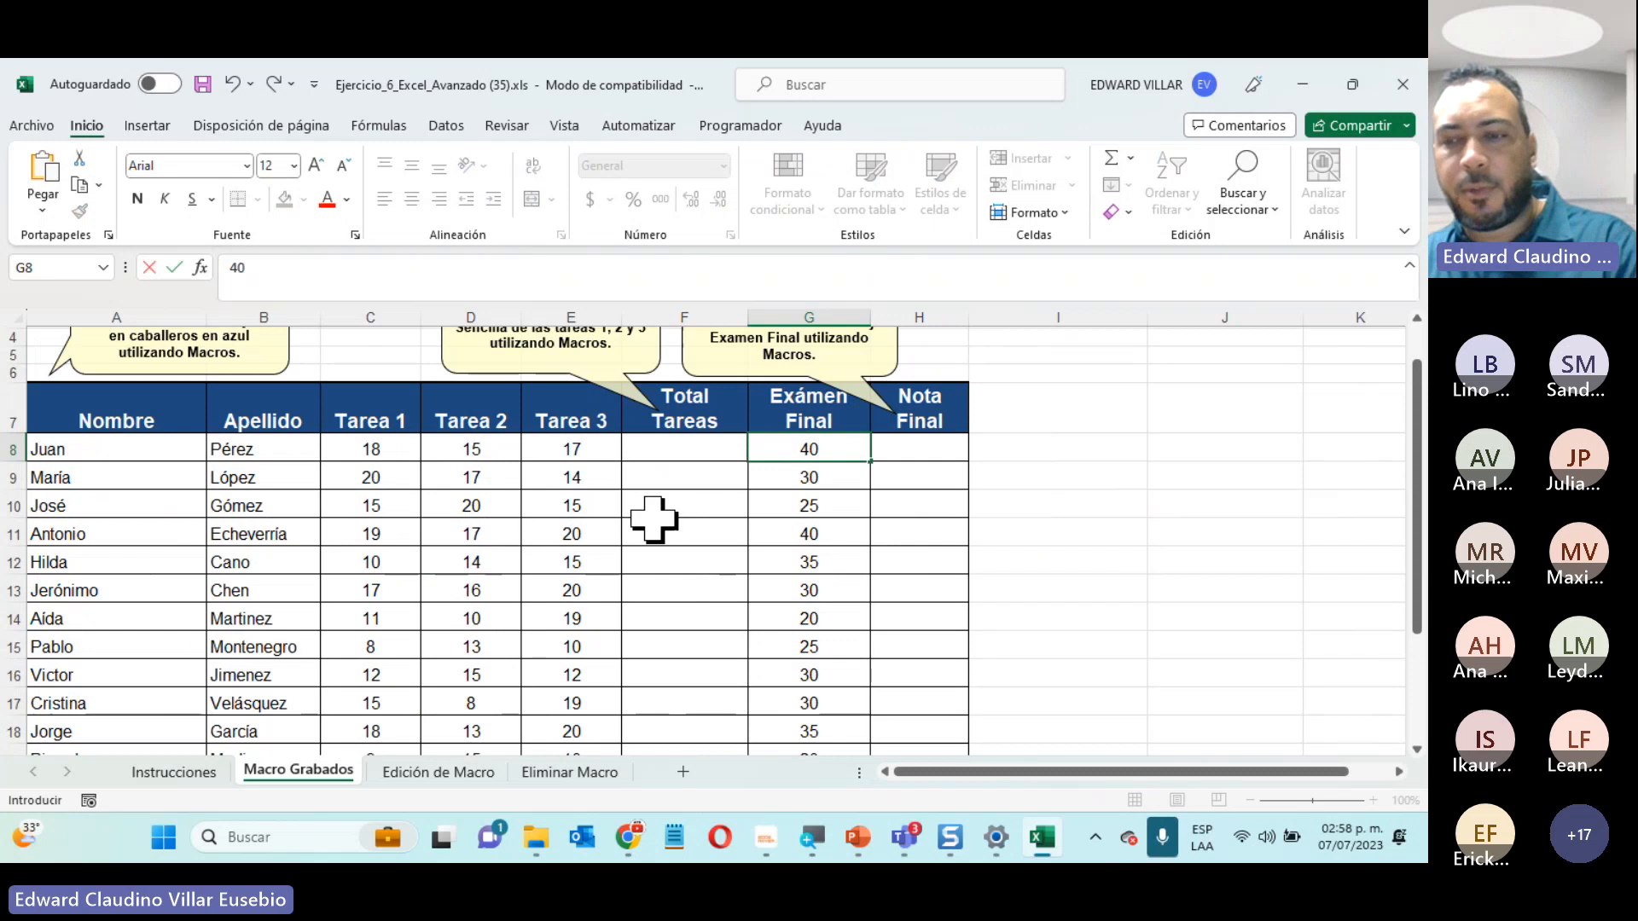
key(Return)
text(40)
key(Return)
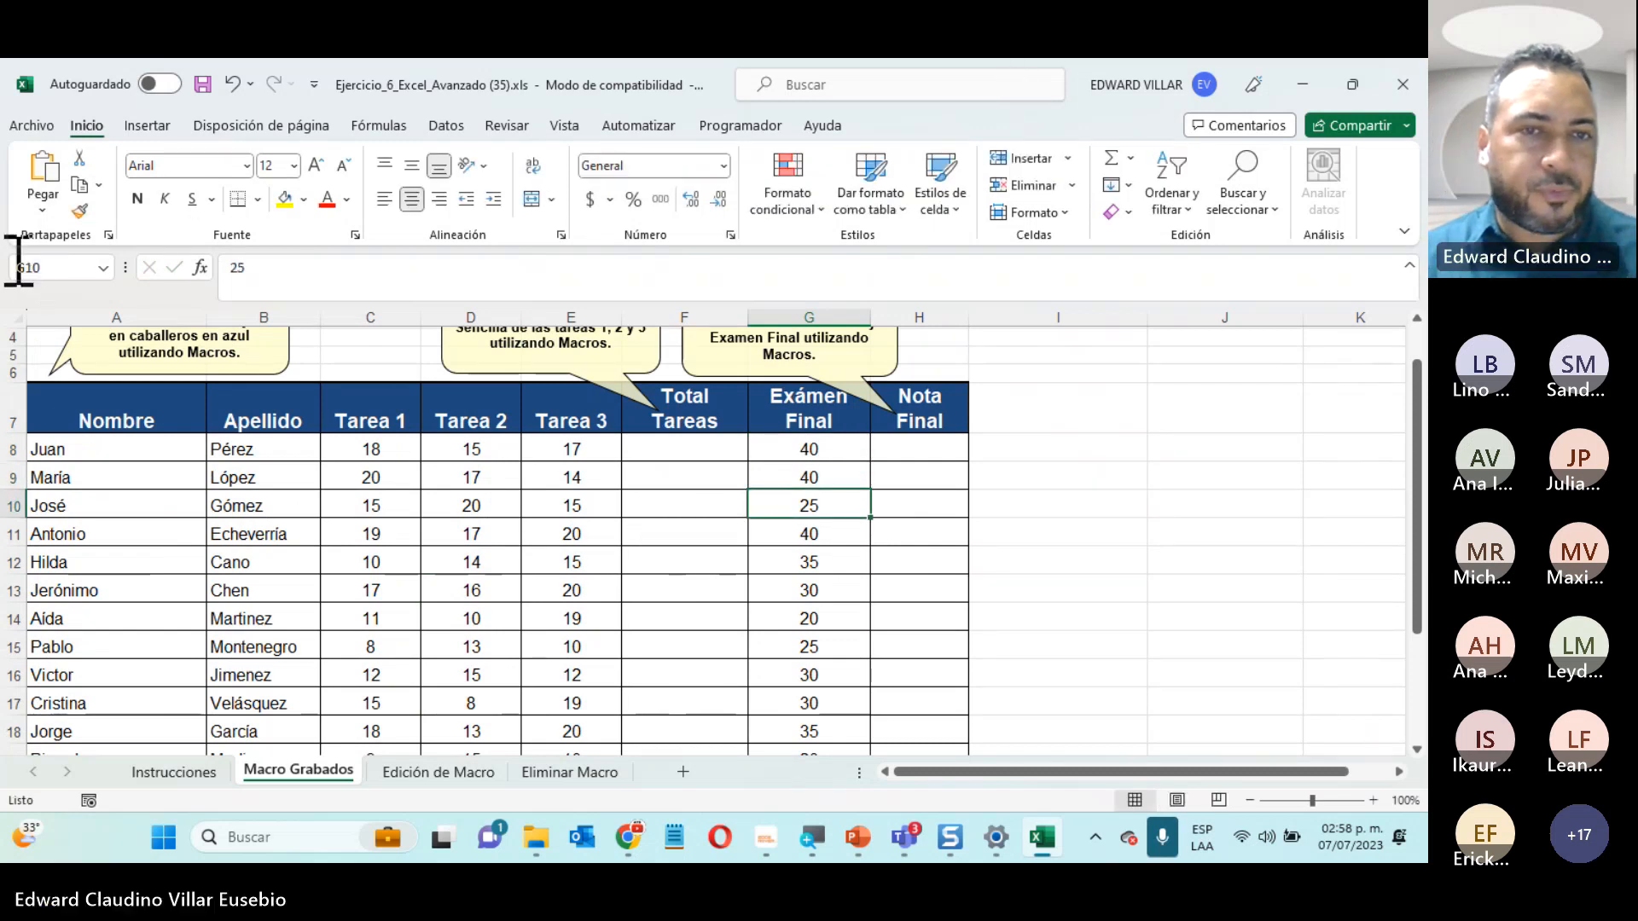
Change the first name in A9 to its masculine form ending in "o" and the one in A8 to its feminine form ending in "a"
click(93, 482)
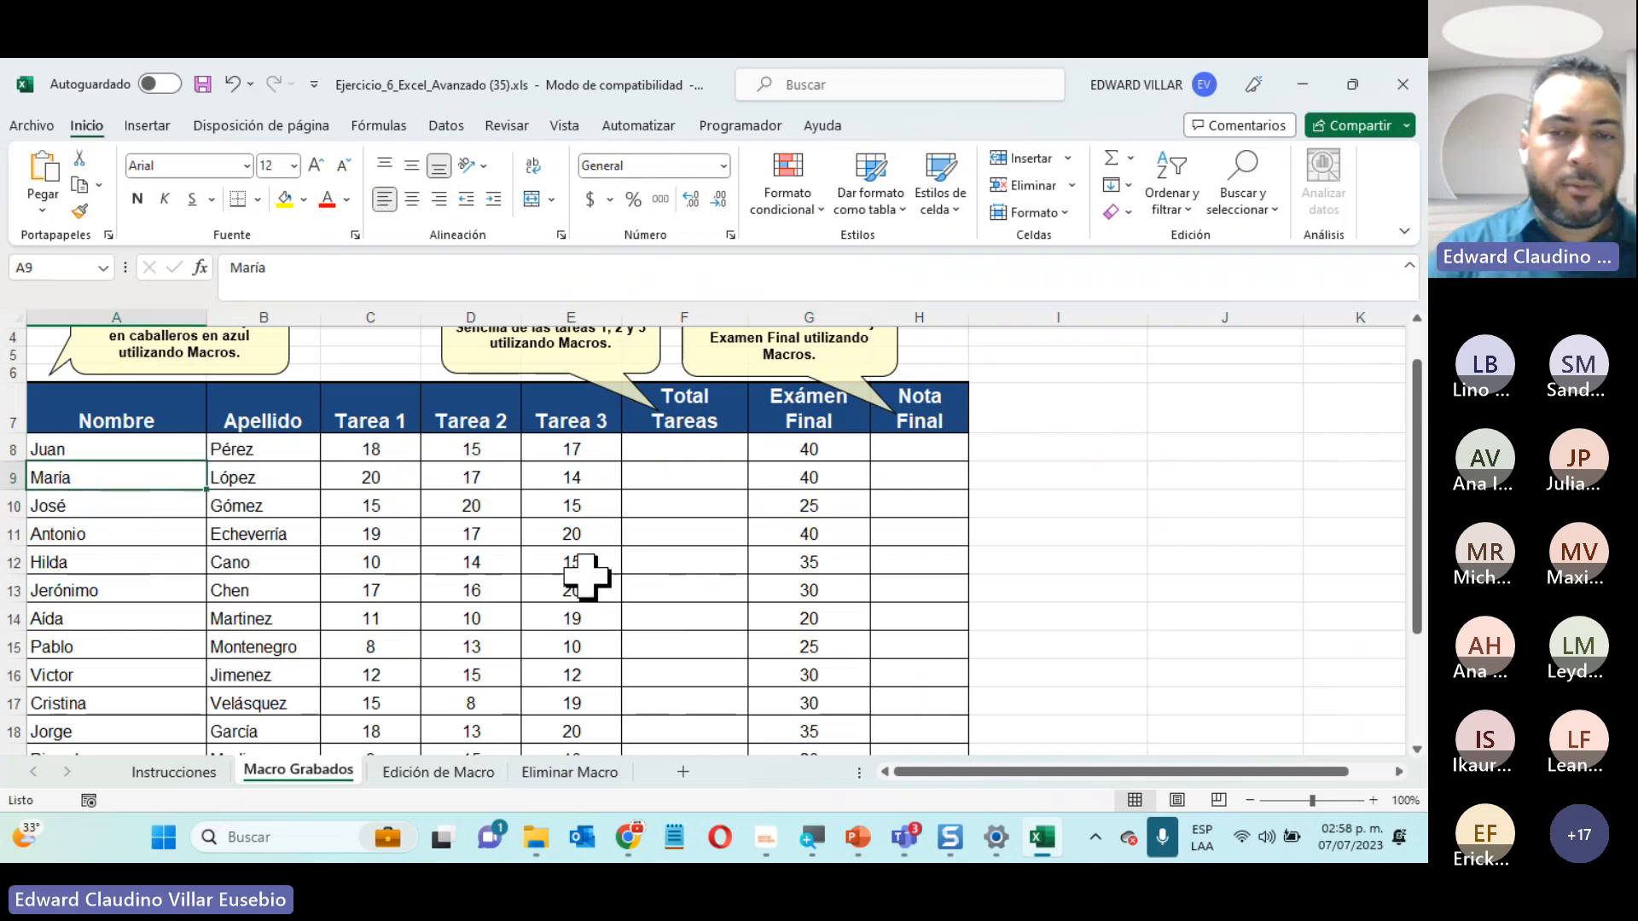
text(M)
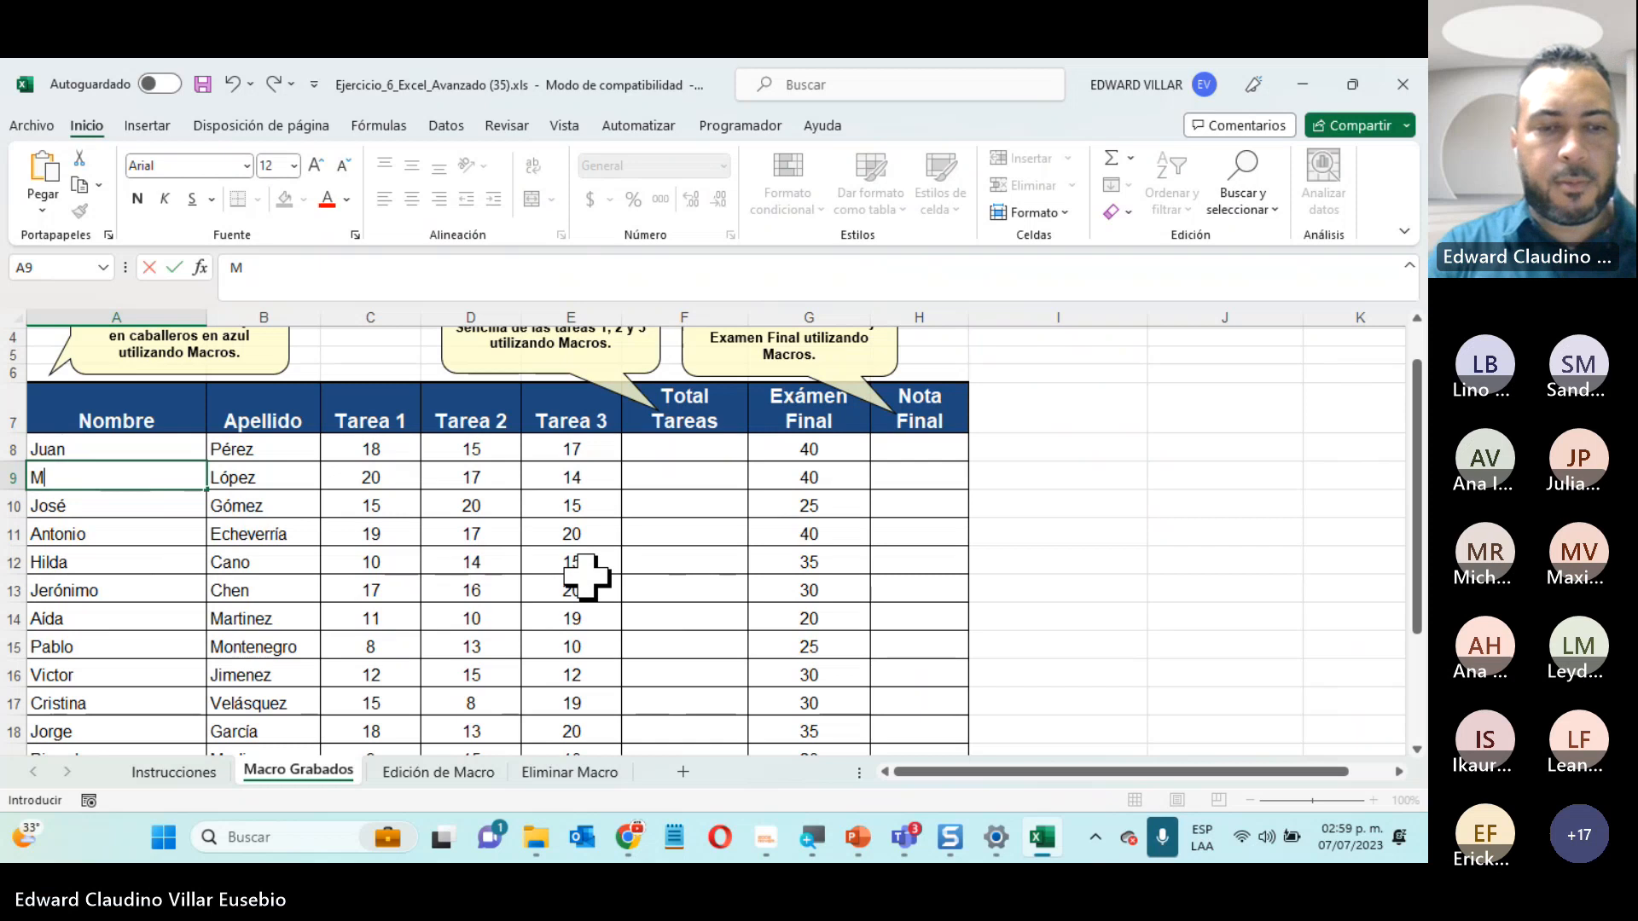
key(Return)
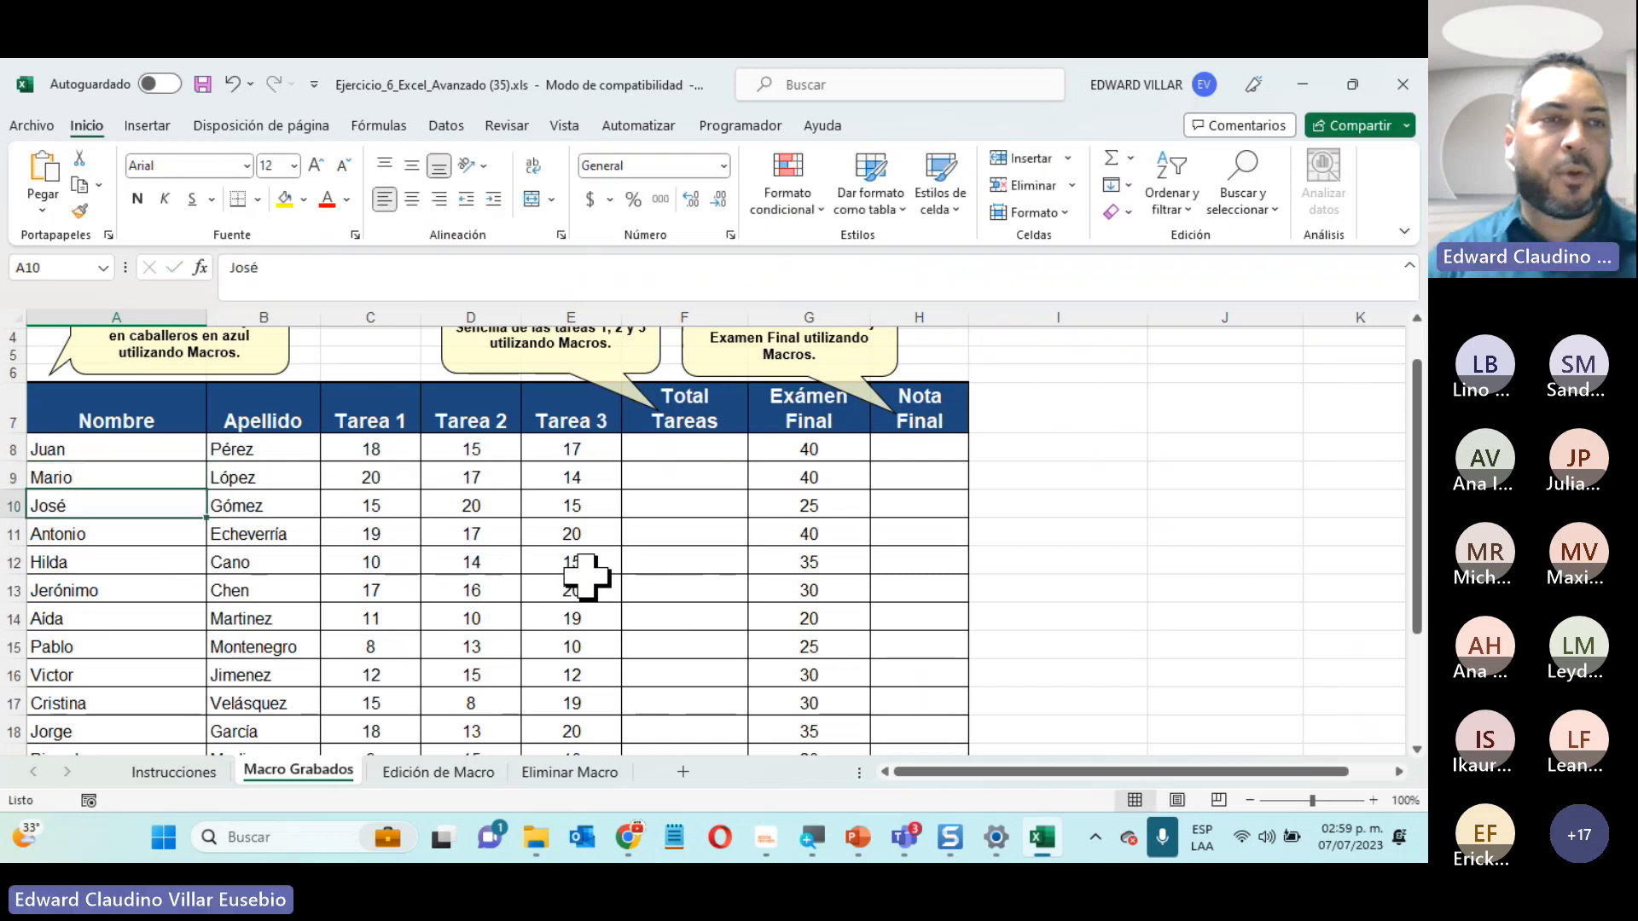
click(98, 458)
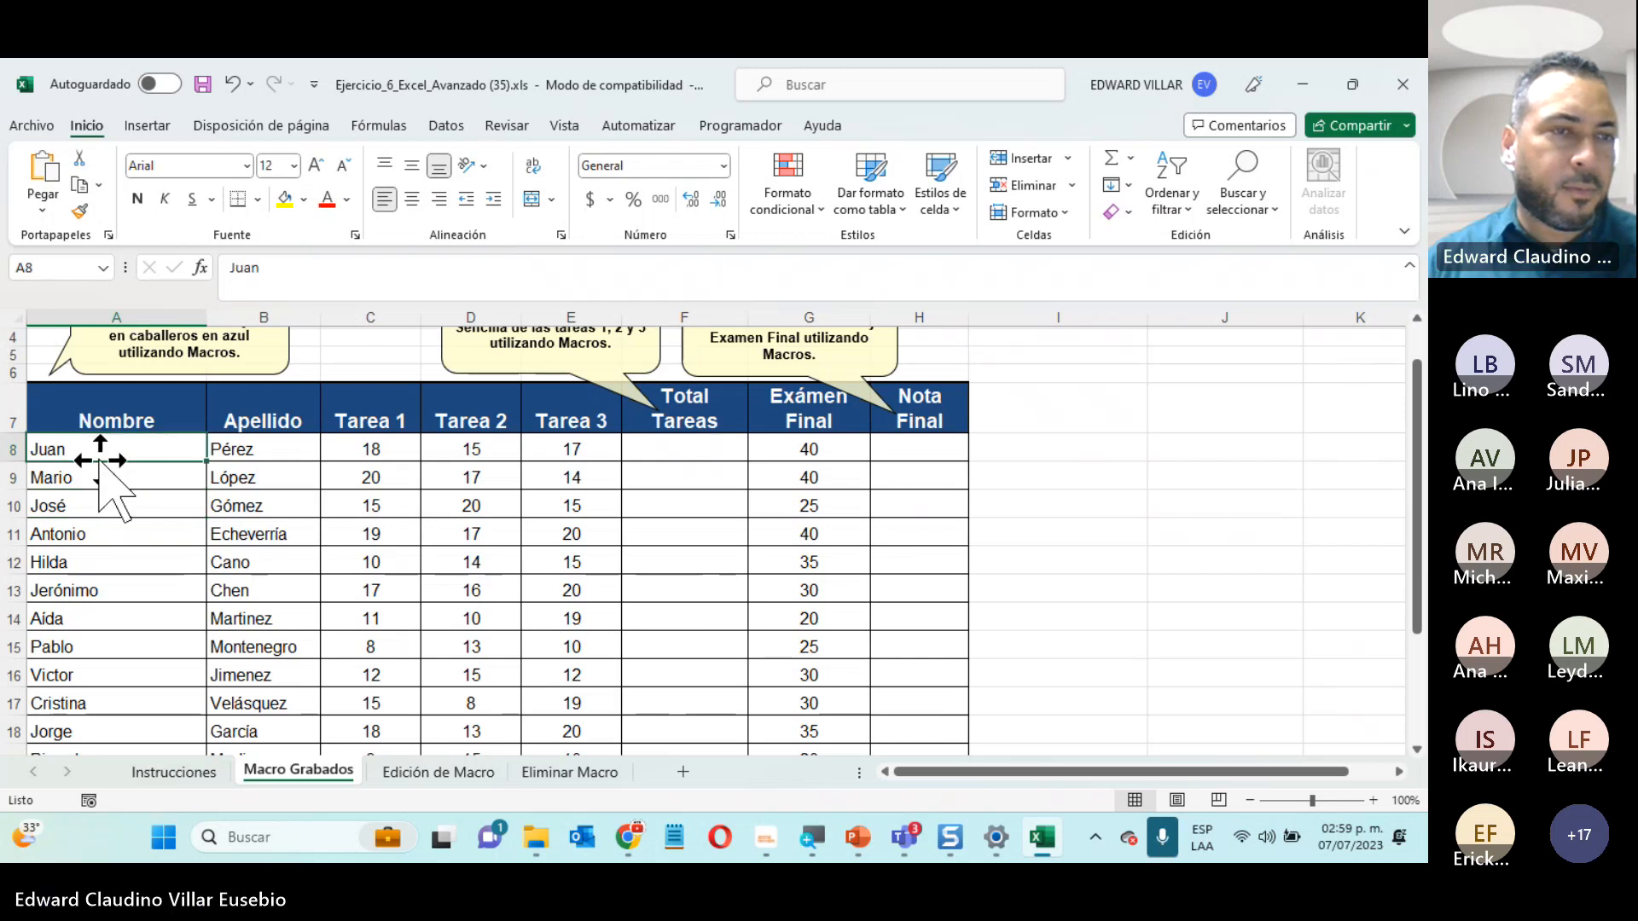
click(352, 272)
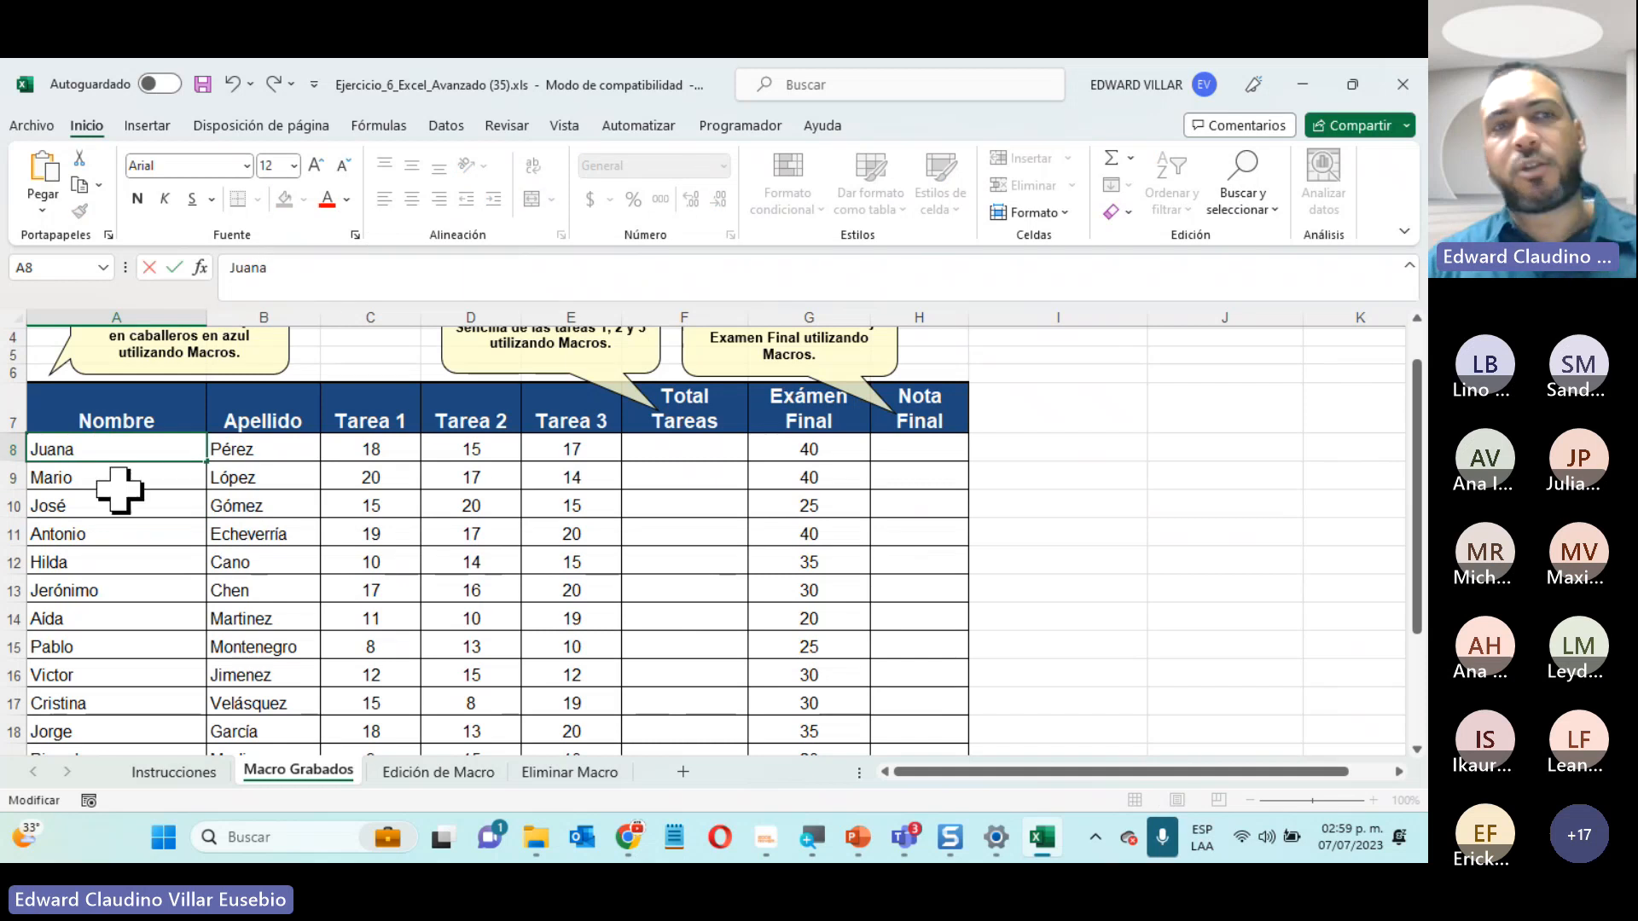
click(229, 508)
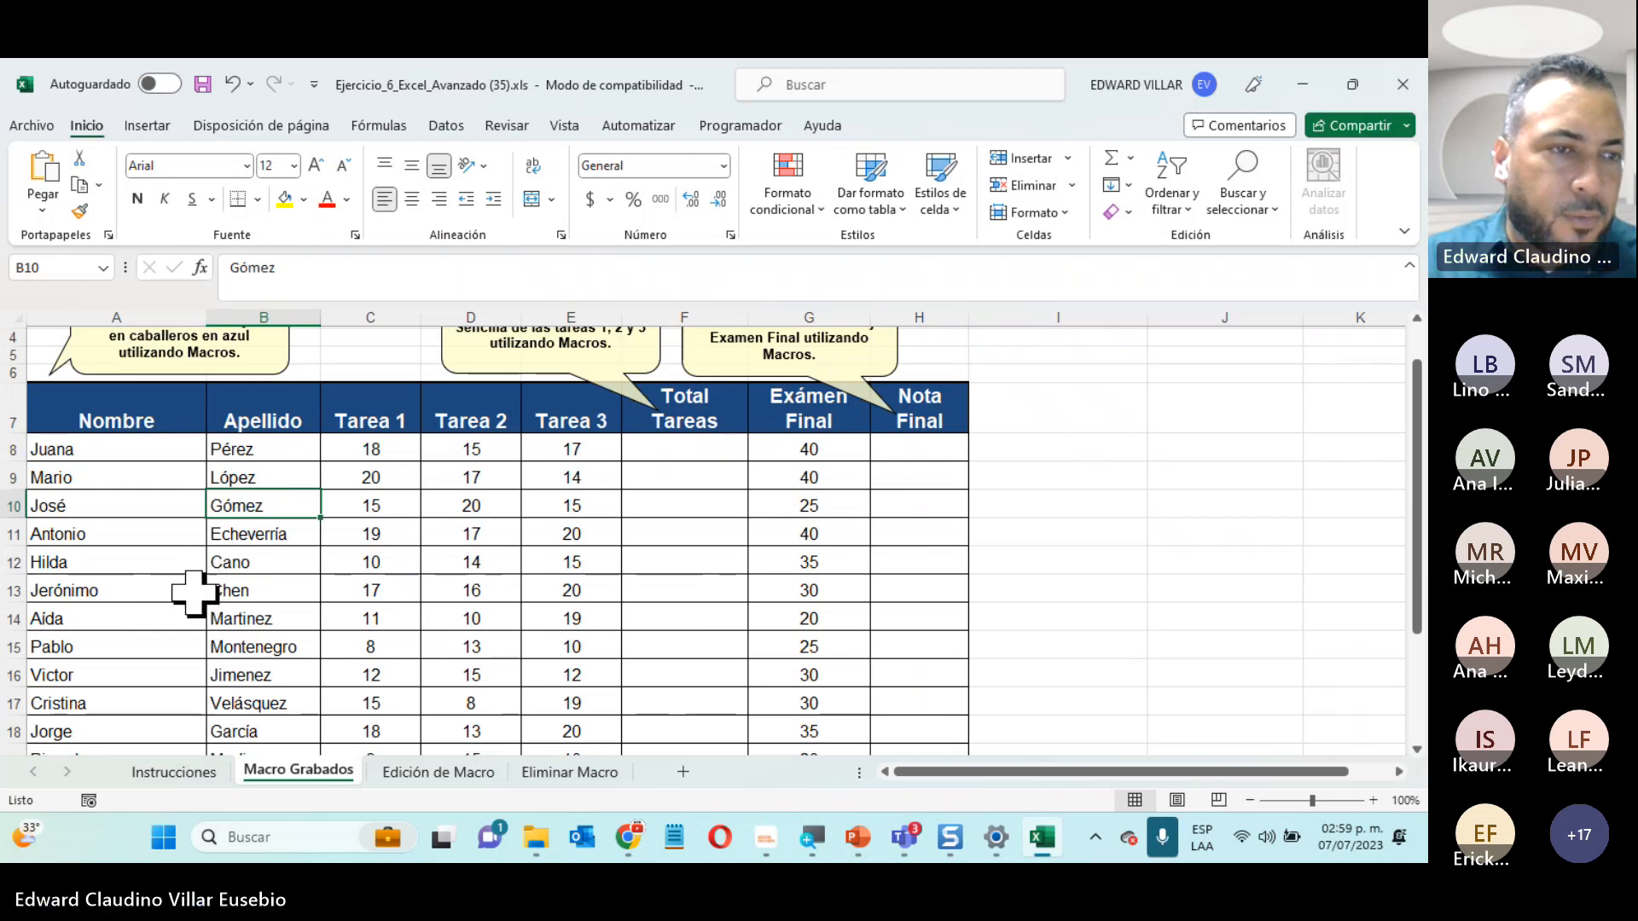
Insert a form control button beside the table's header across columns I and J and assign it the Calculo_de_Calificaciones macro
scroll(195, 592, down, 1)
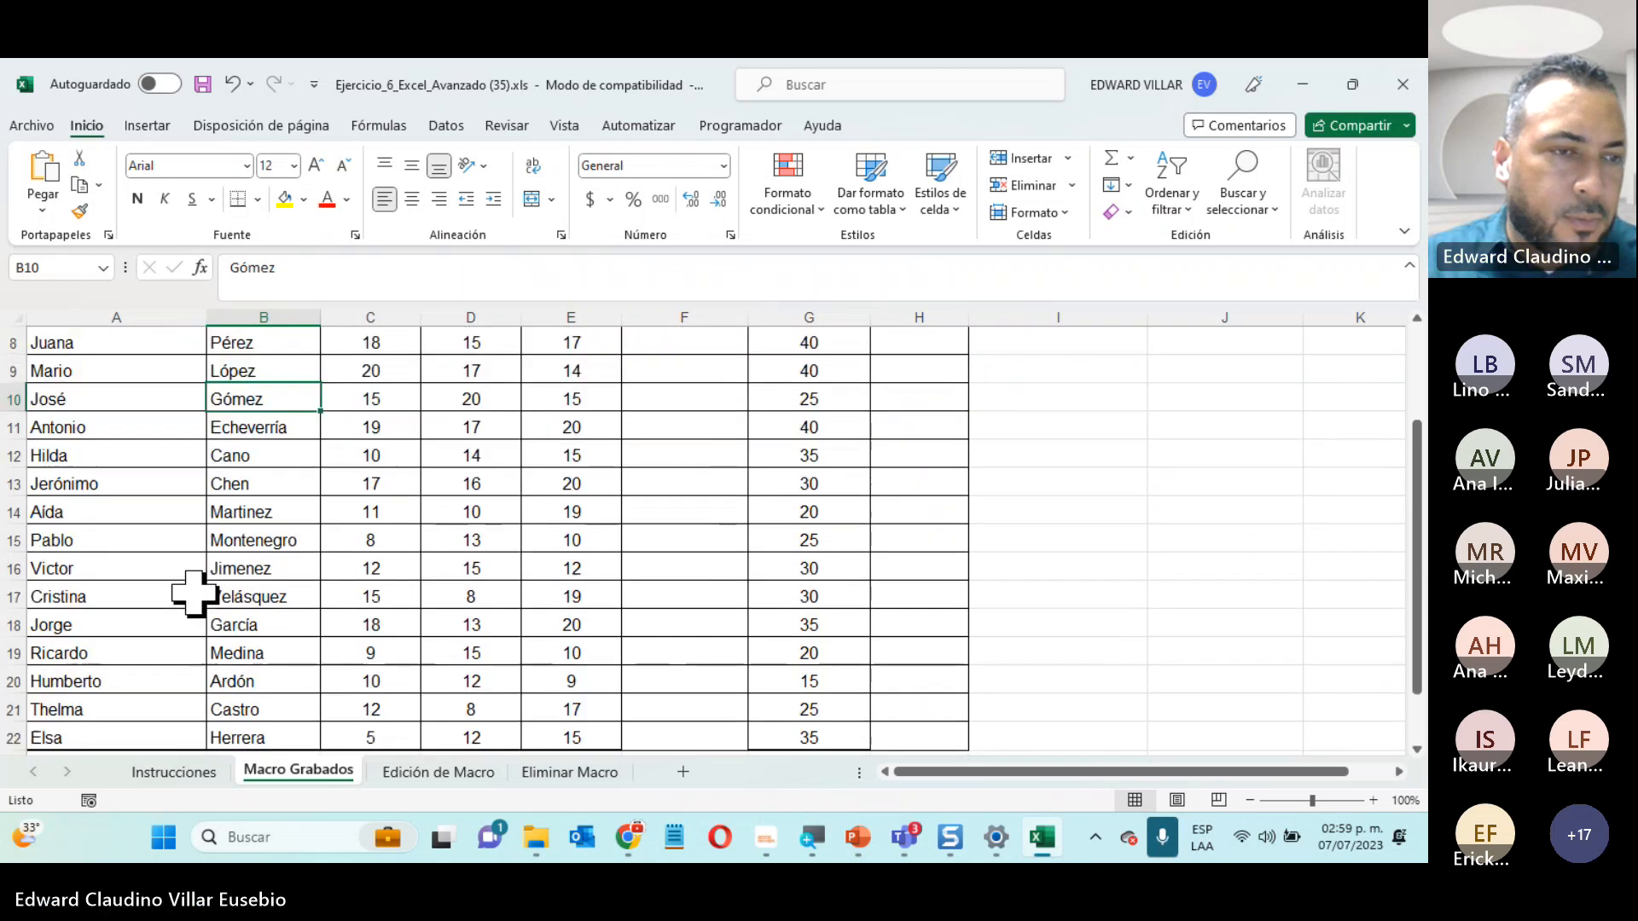
scroll(194, 591, up, 3)
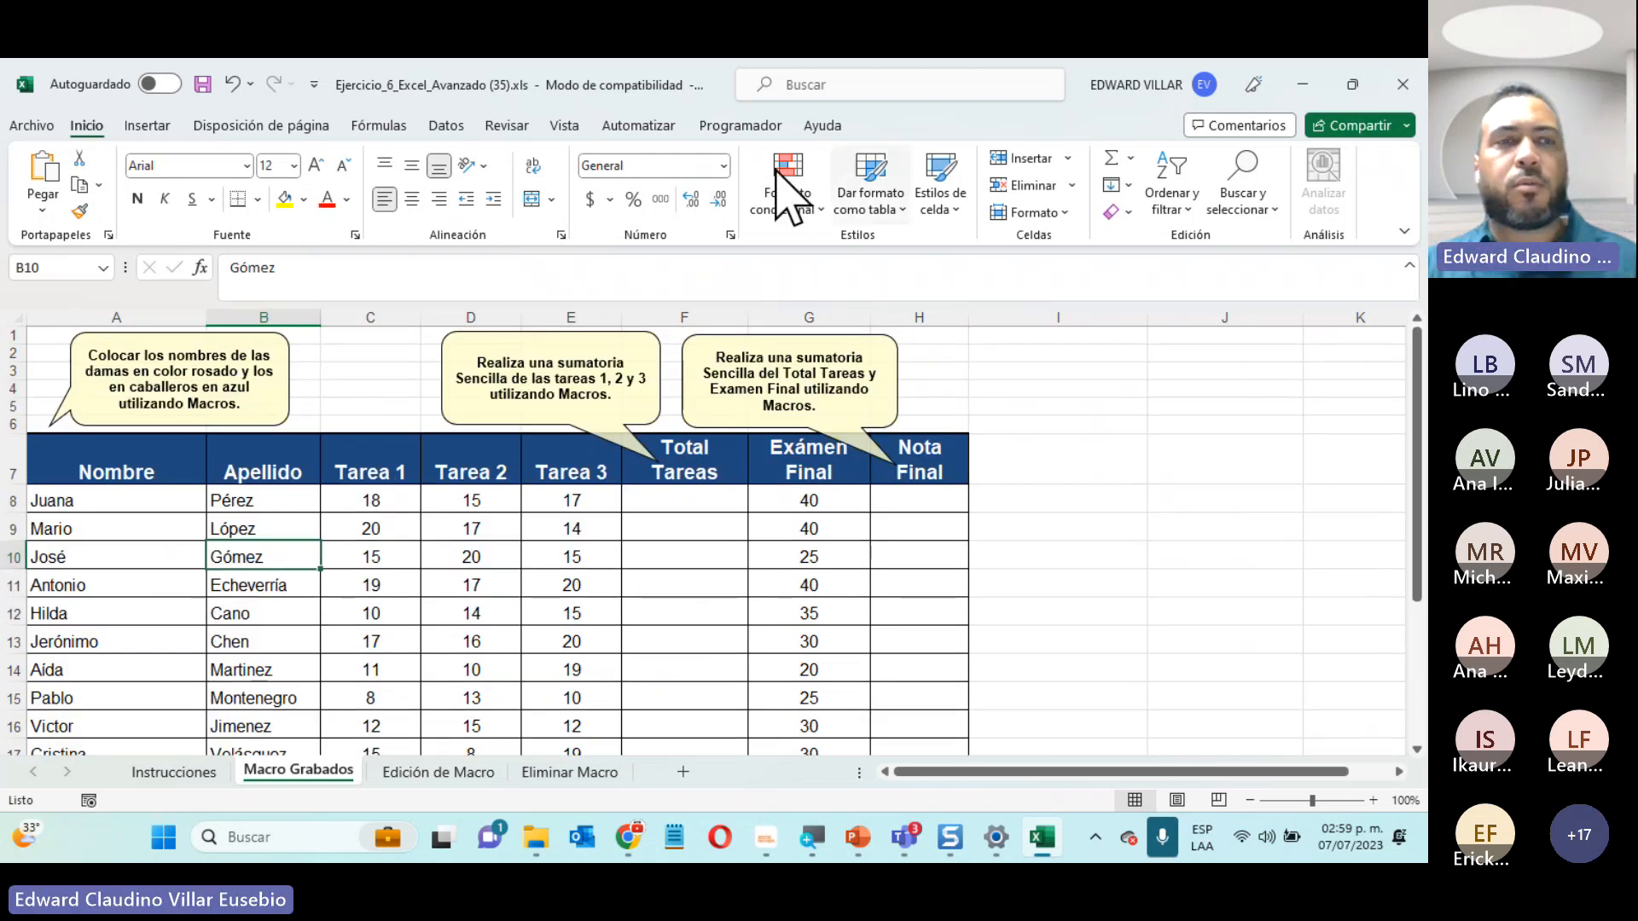
scroll(937, 377, down, 2)
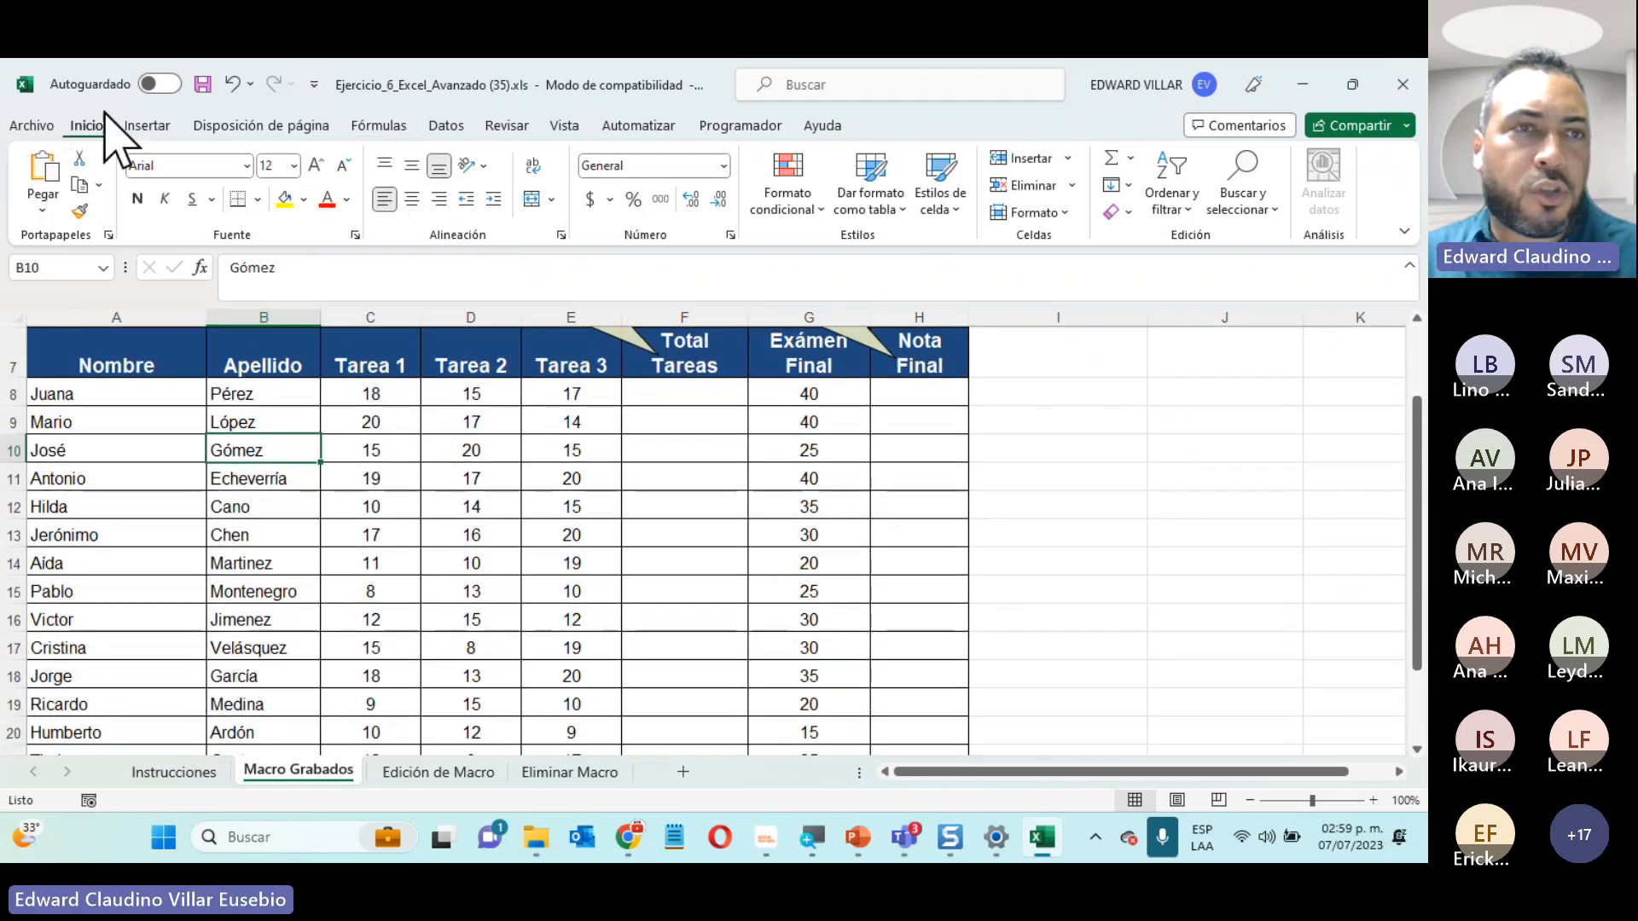
click(734, 125)
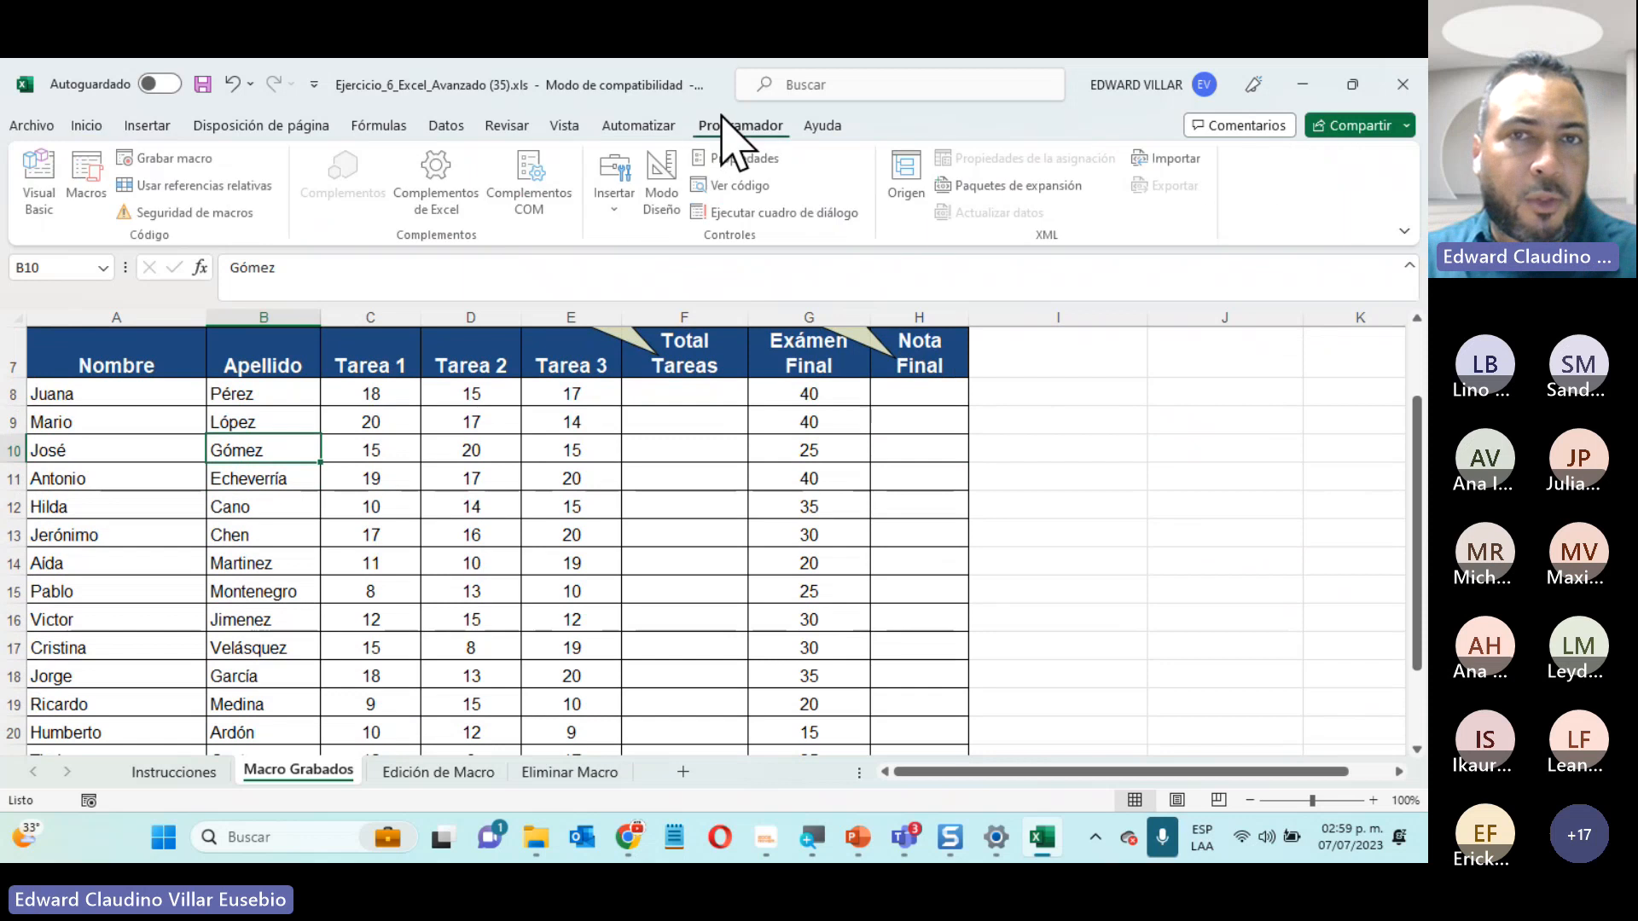
click(617, 201)
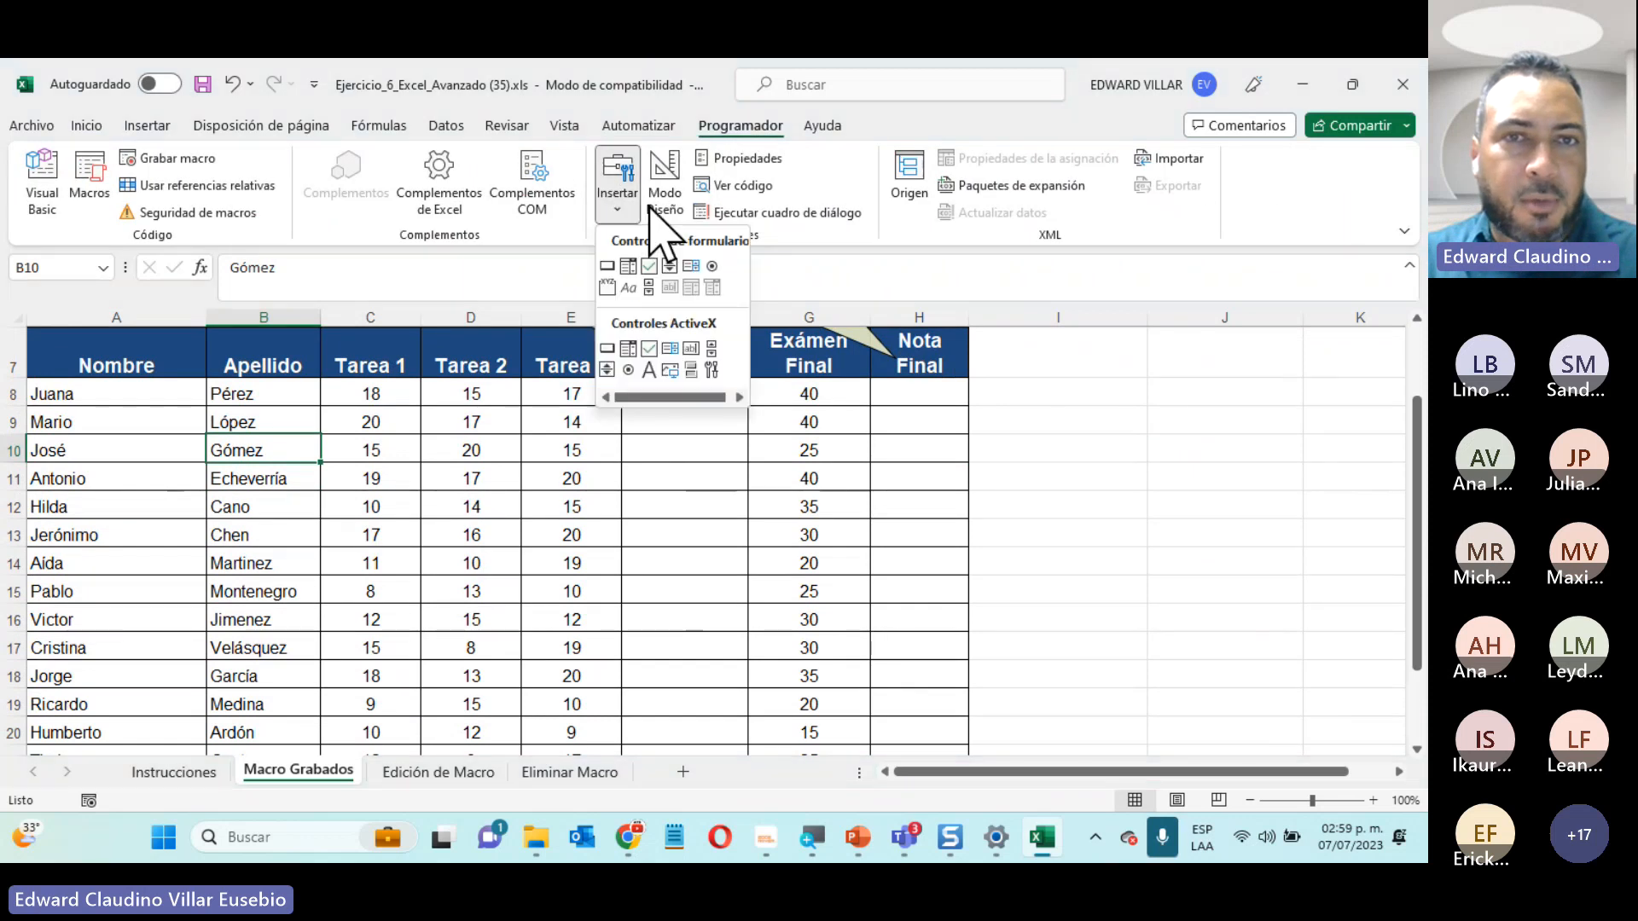
click(607, 266)
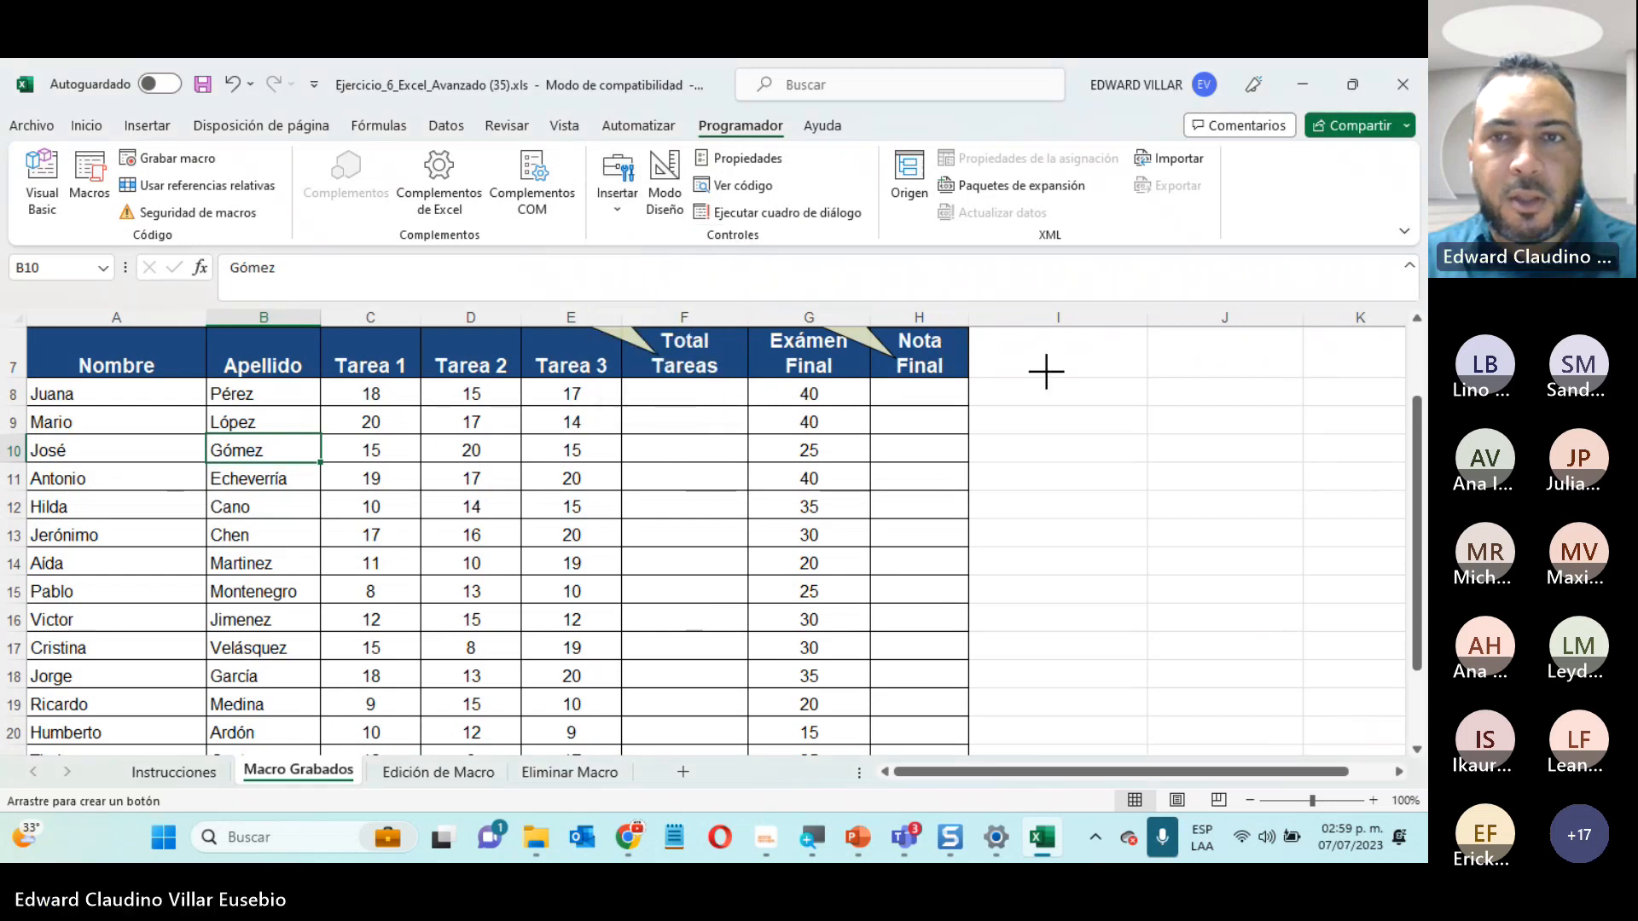
drag(989, 342, 1302, 411)
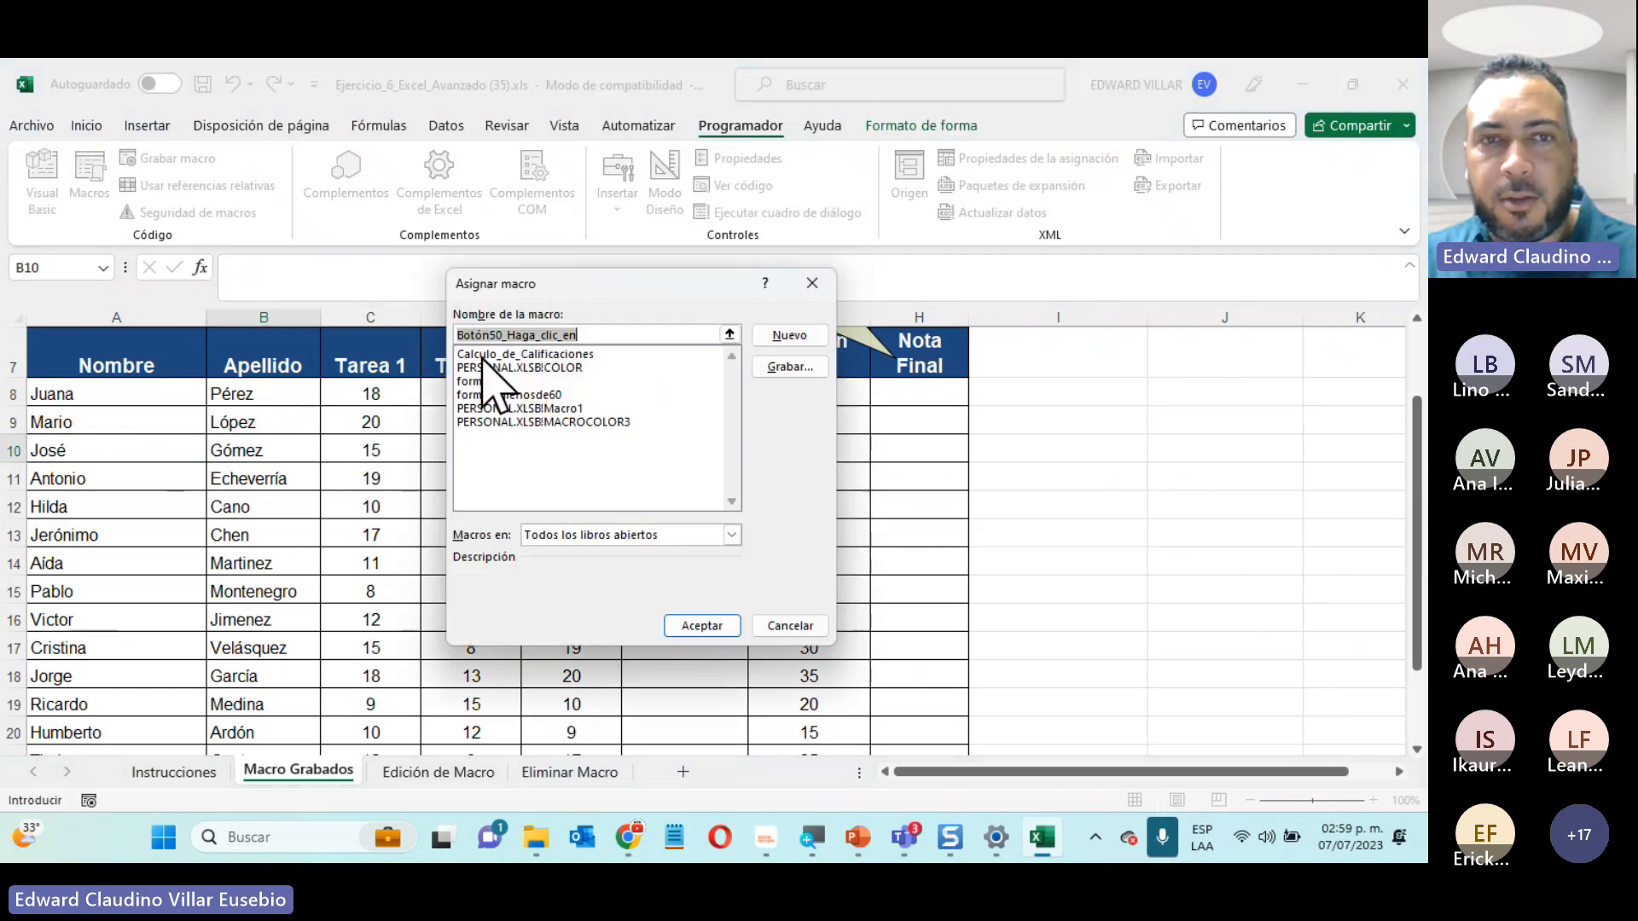
click(495, 353)
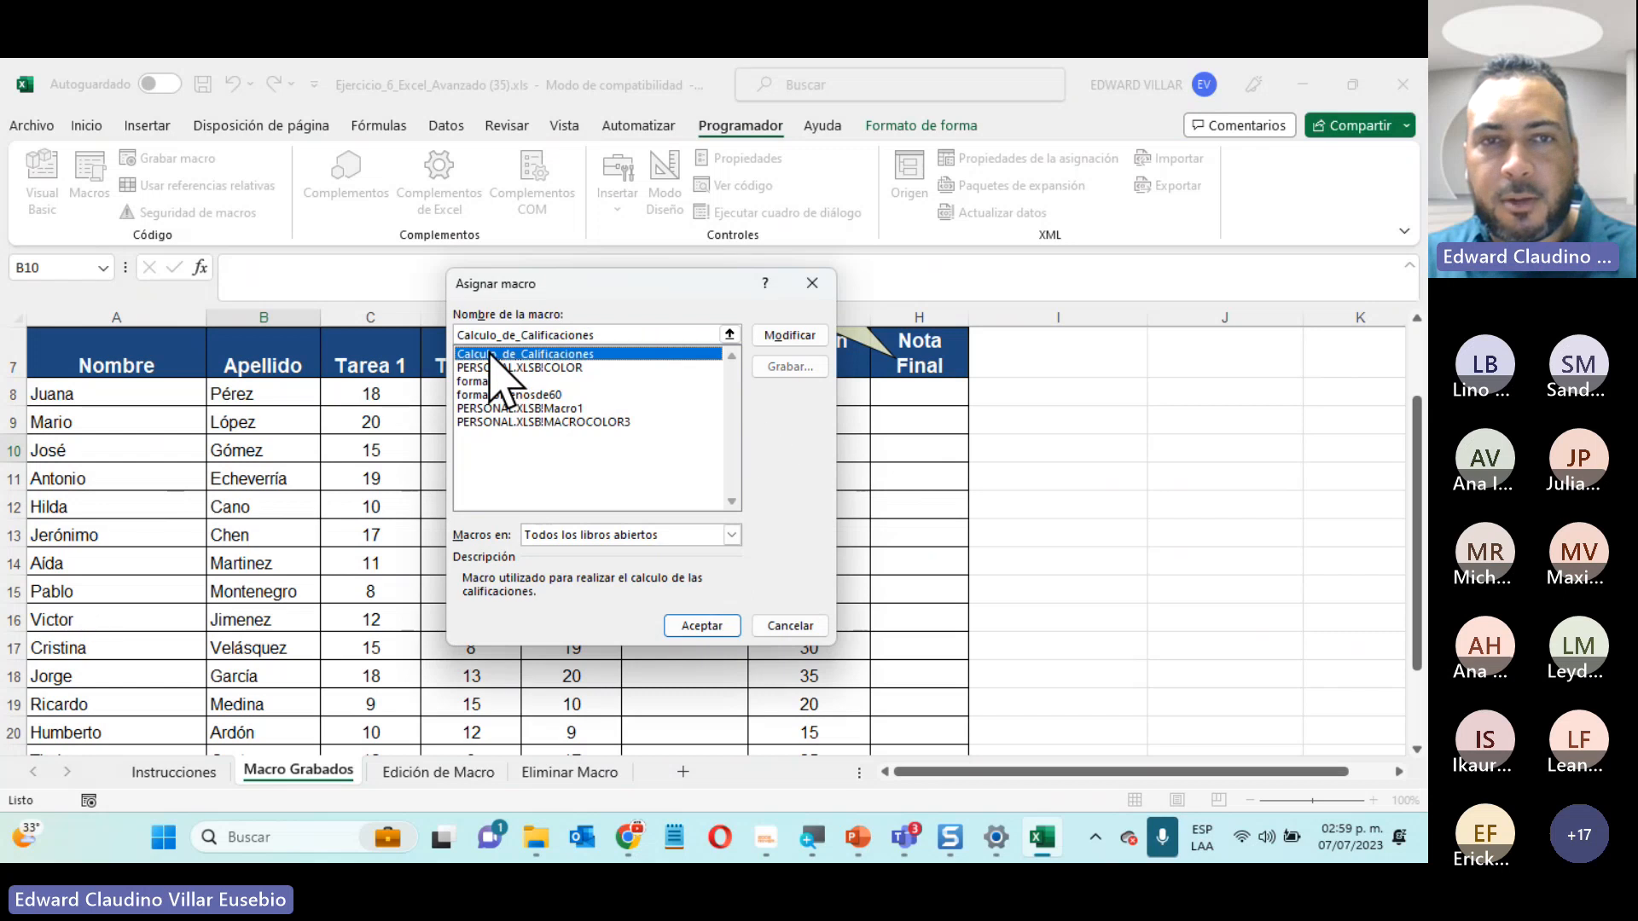
click(724, 624)
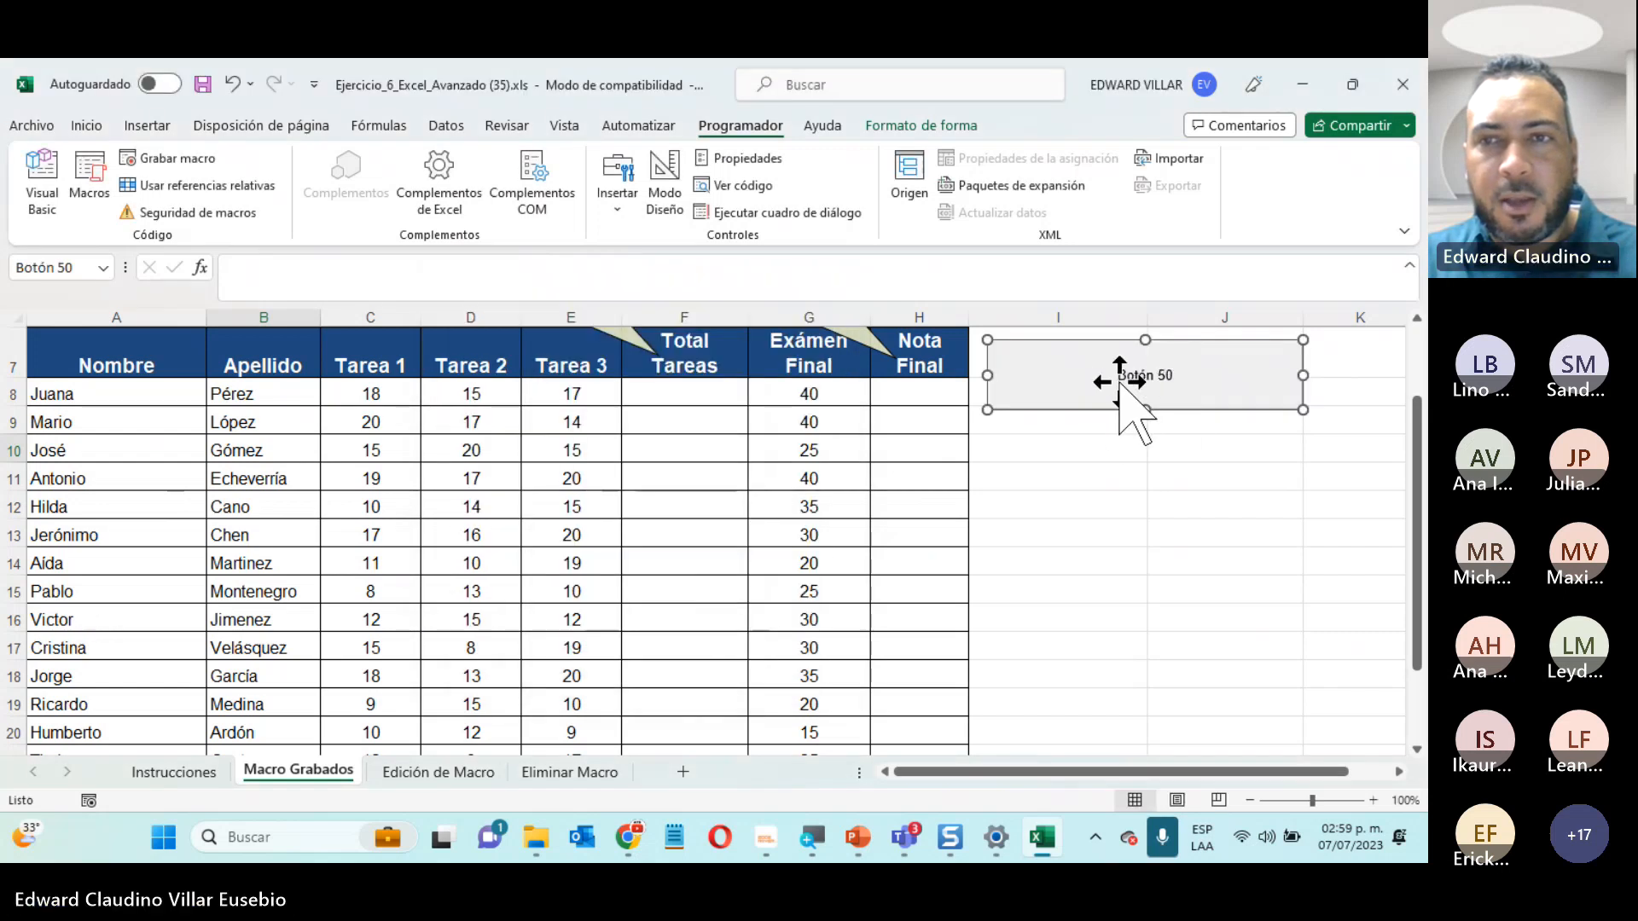
Replace the new button's label with "Calculo de Calificaciones"
click(1123, 375)
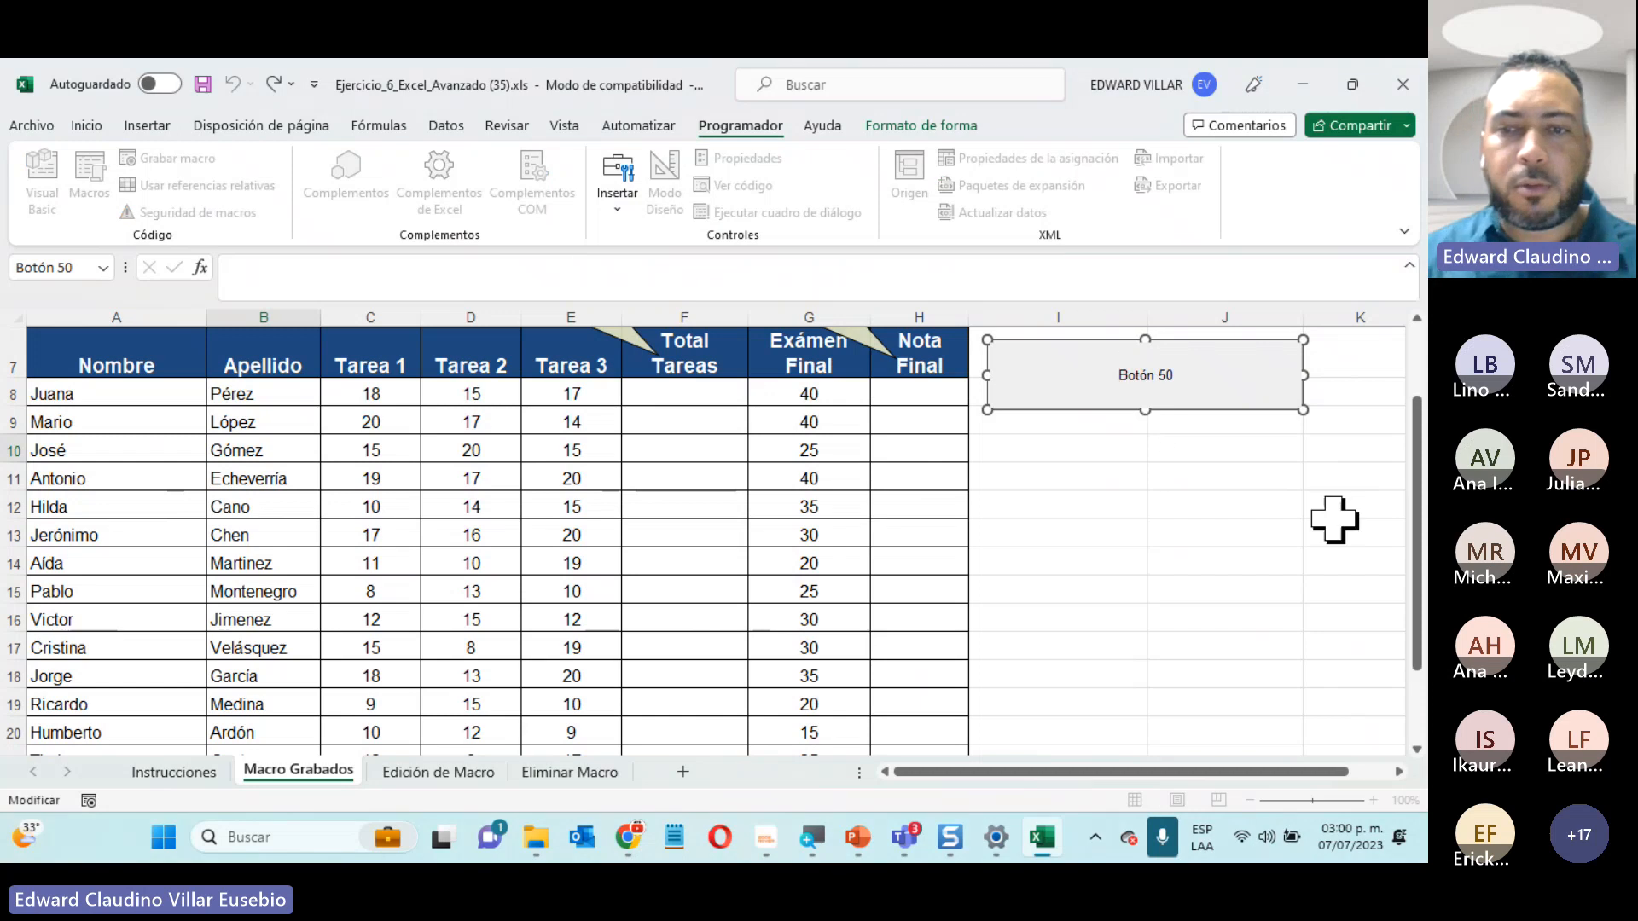
key(Delete)
key(Delete)
key(Delete)
key(Delete)
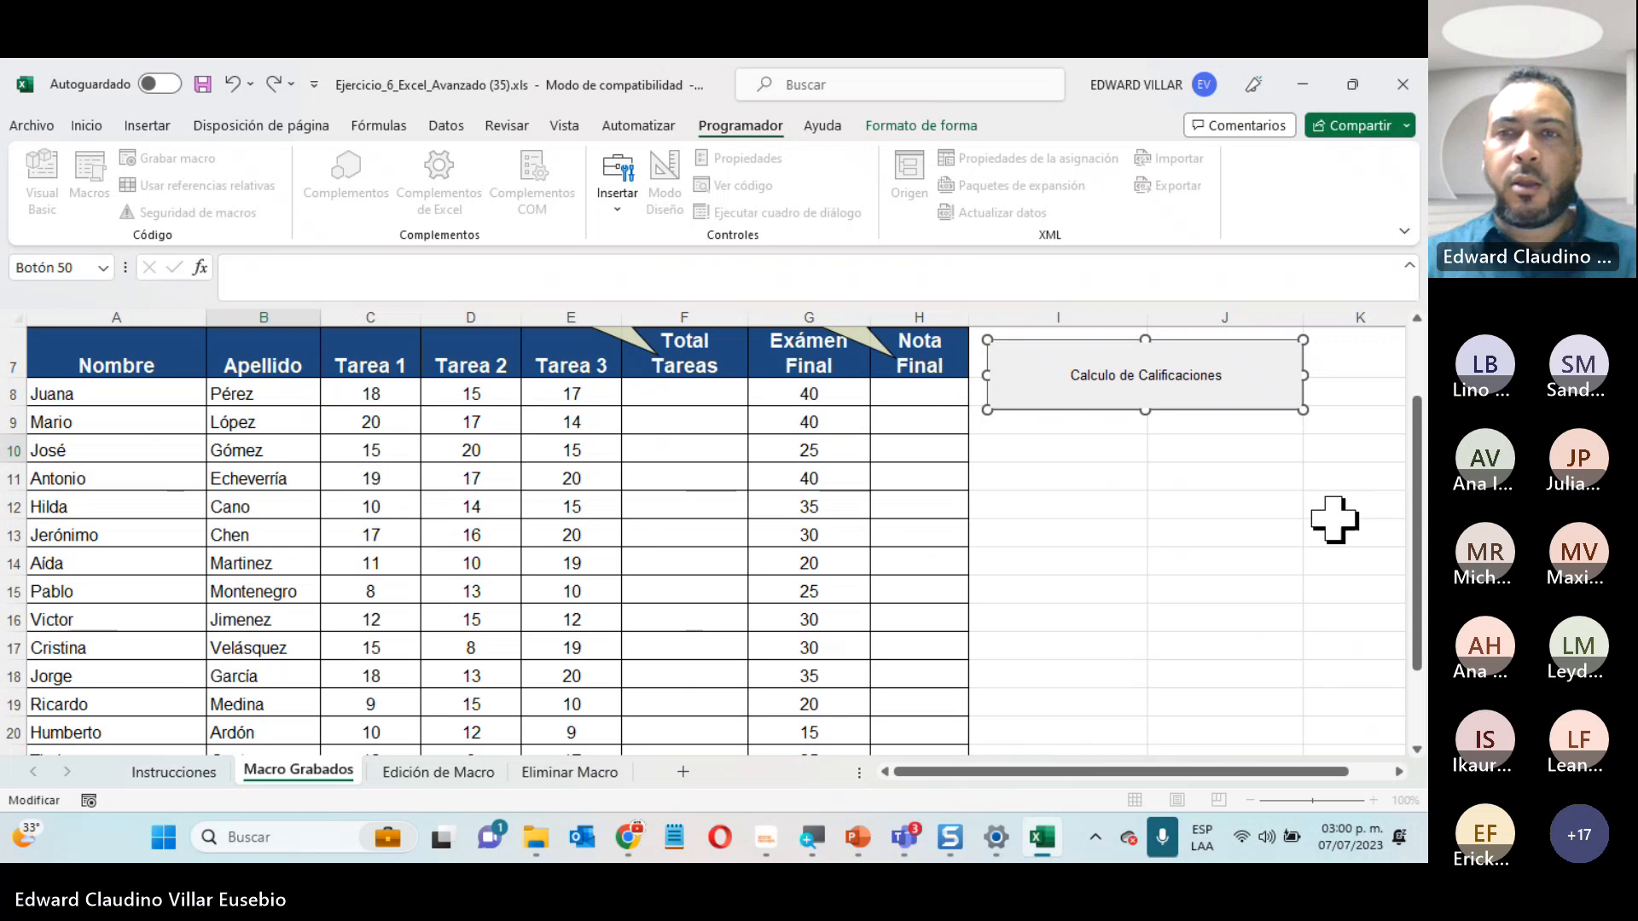
click(1199, 476)
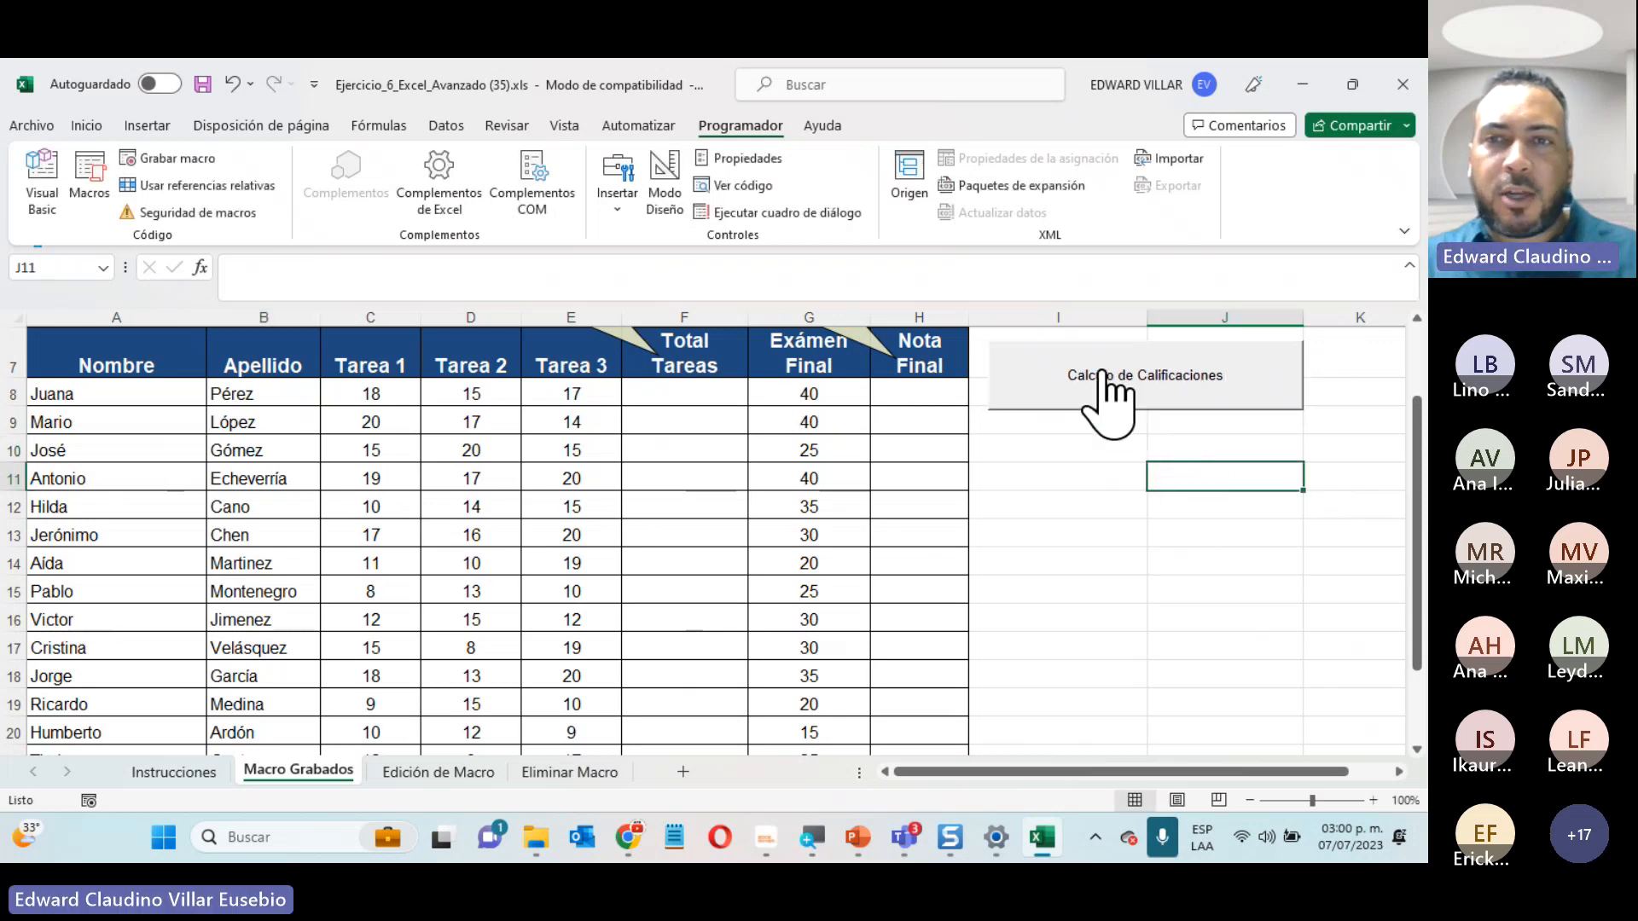
Run the macro from the Calculo de Calificaciones button and check the totals and the Nombre column's colours down the table
click(1095, 397)
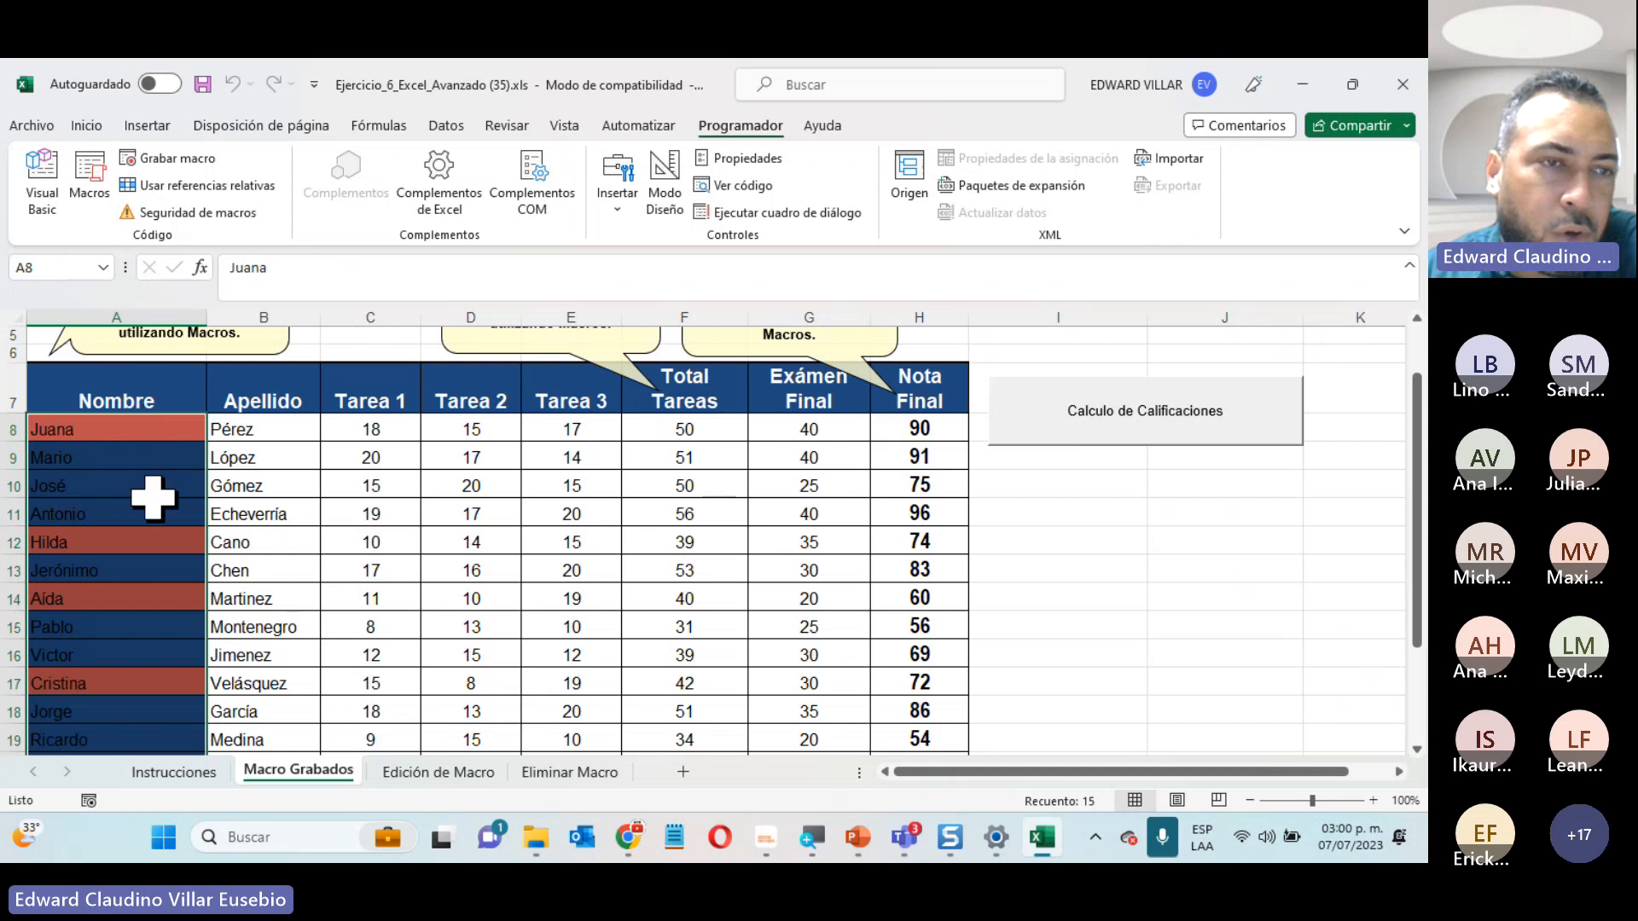
click(89, 458)
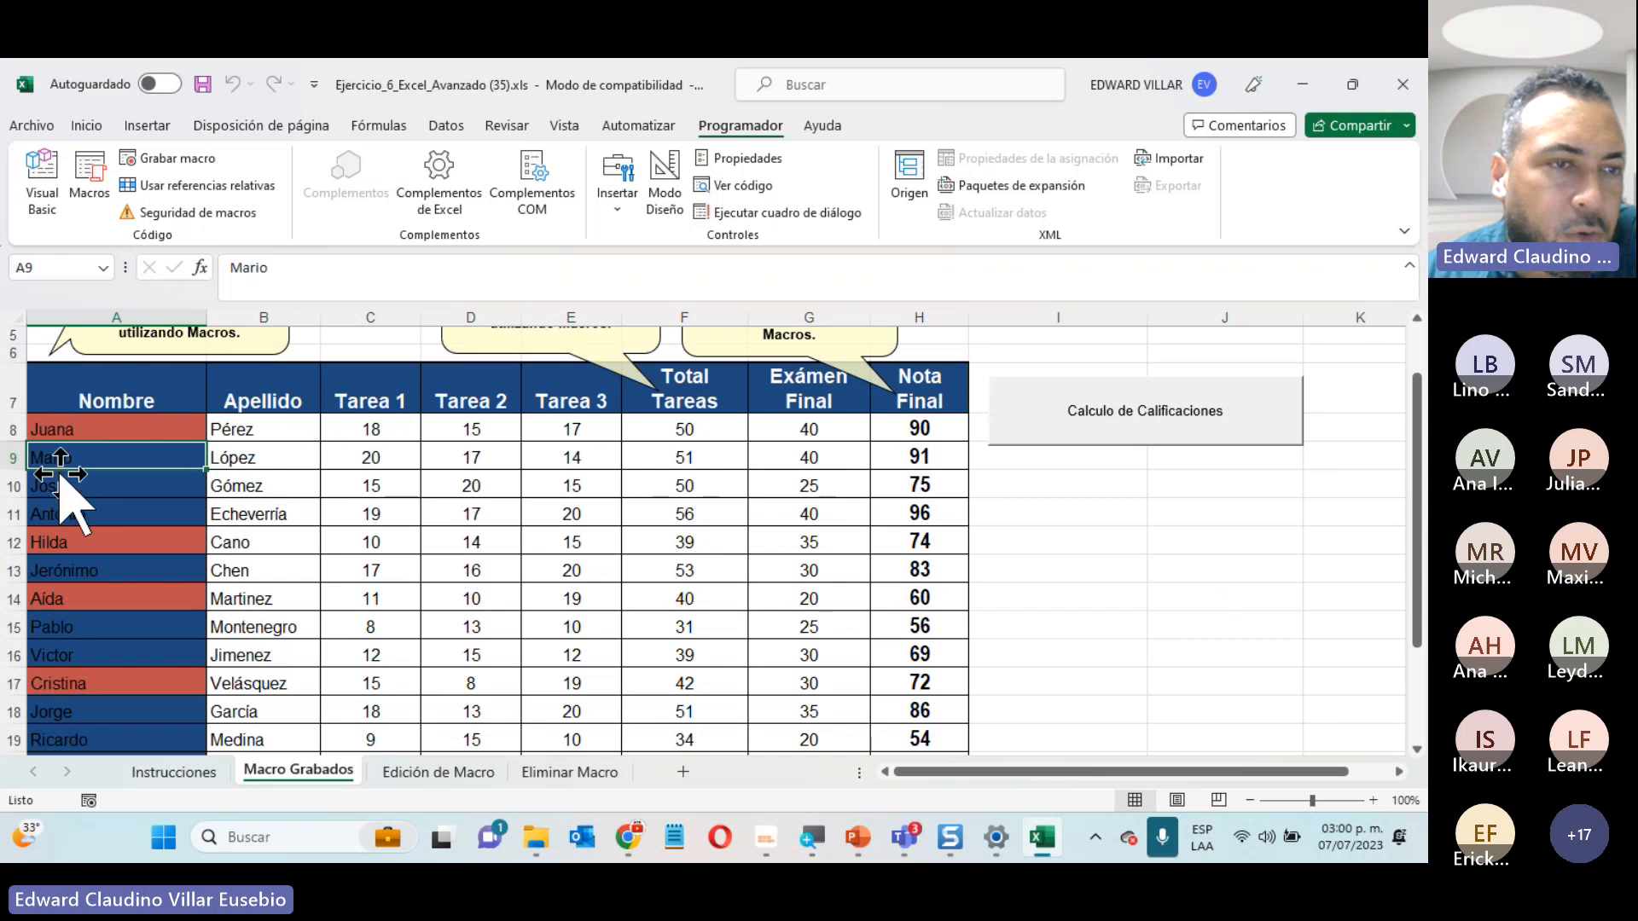
scroll(234, 478, down, 2)
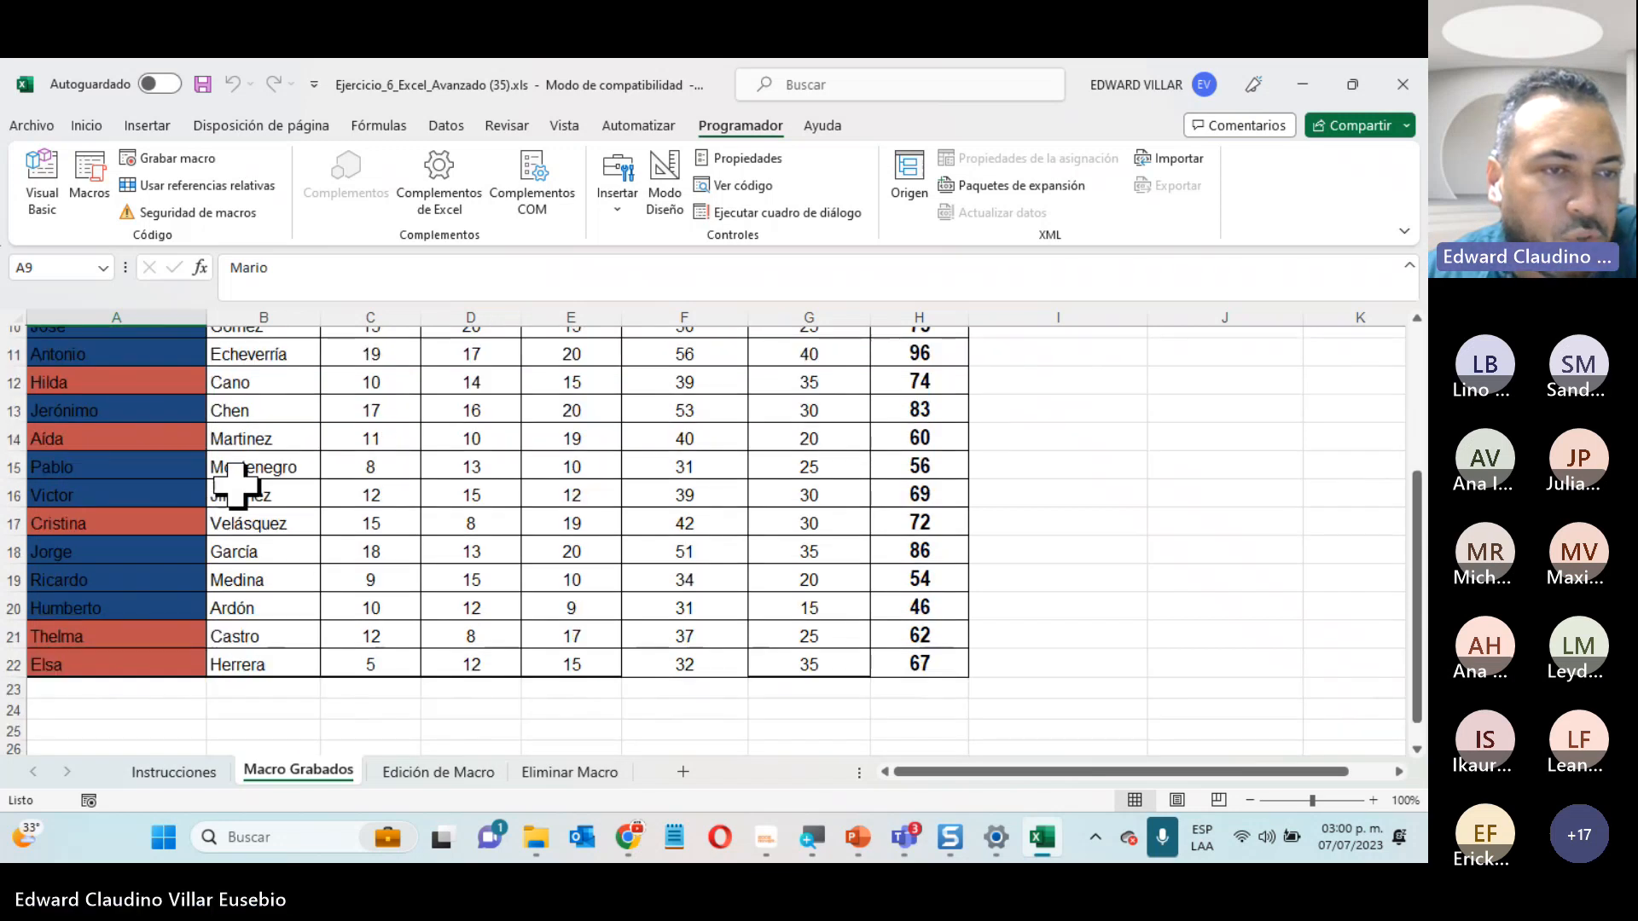
scroll(234, 479, up, 3)
scroll(235, 485, down, 3)
scroll(236, 484, up, 2)
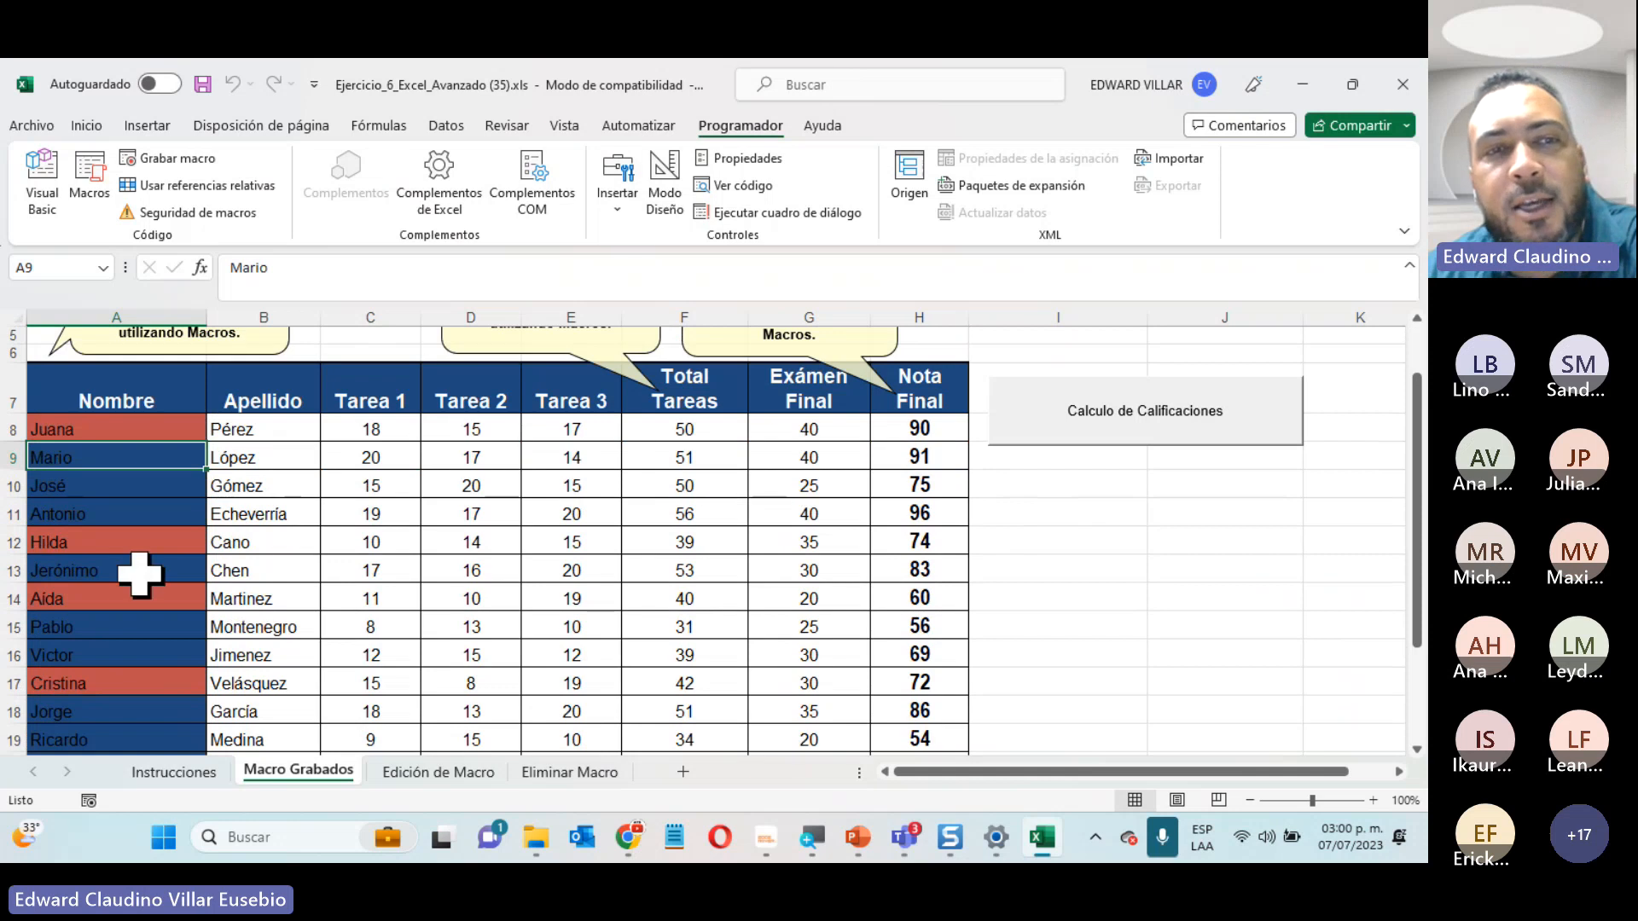
scroll(176, 538, down, 1)
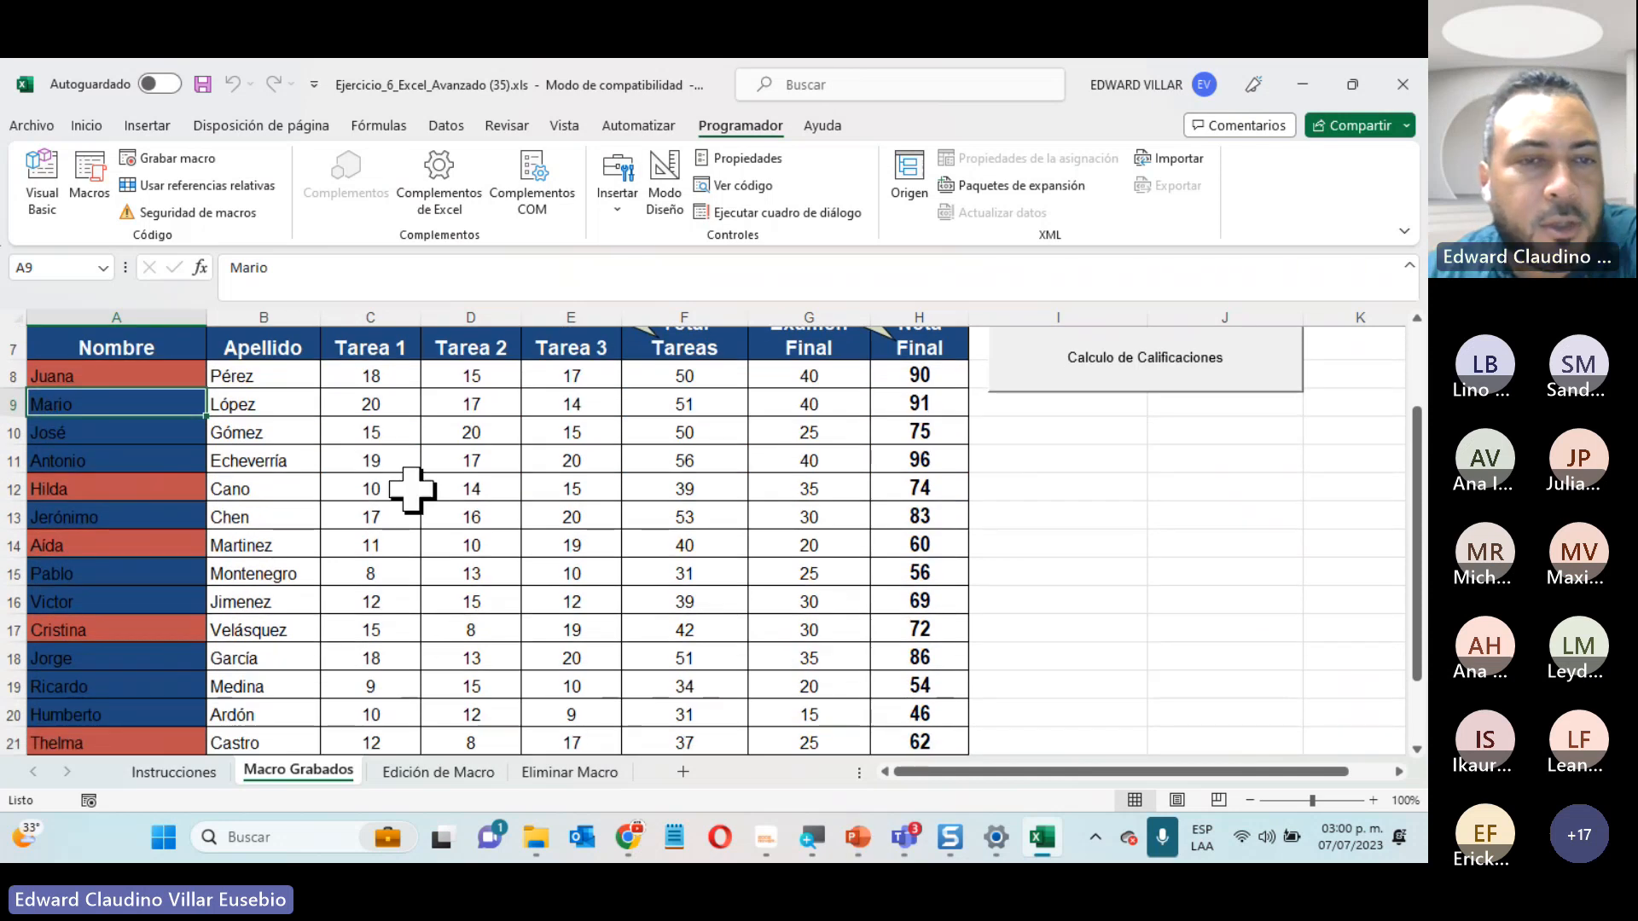
scroll(433, 438, down, 2)
scroll(435, 439, up, 2)
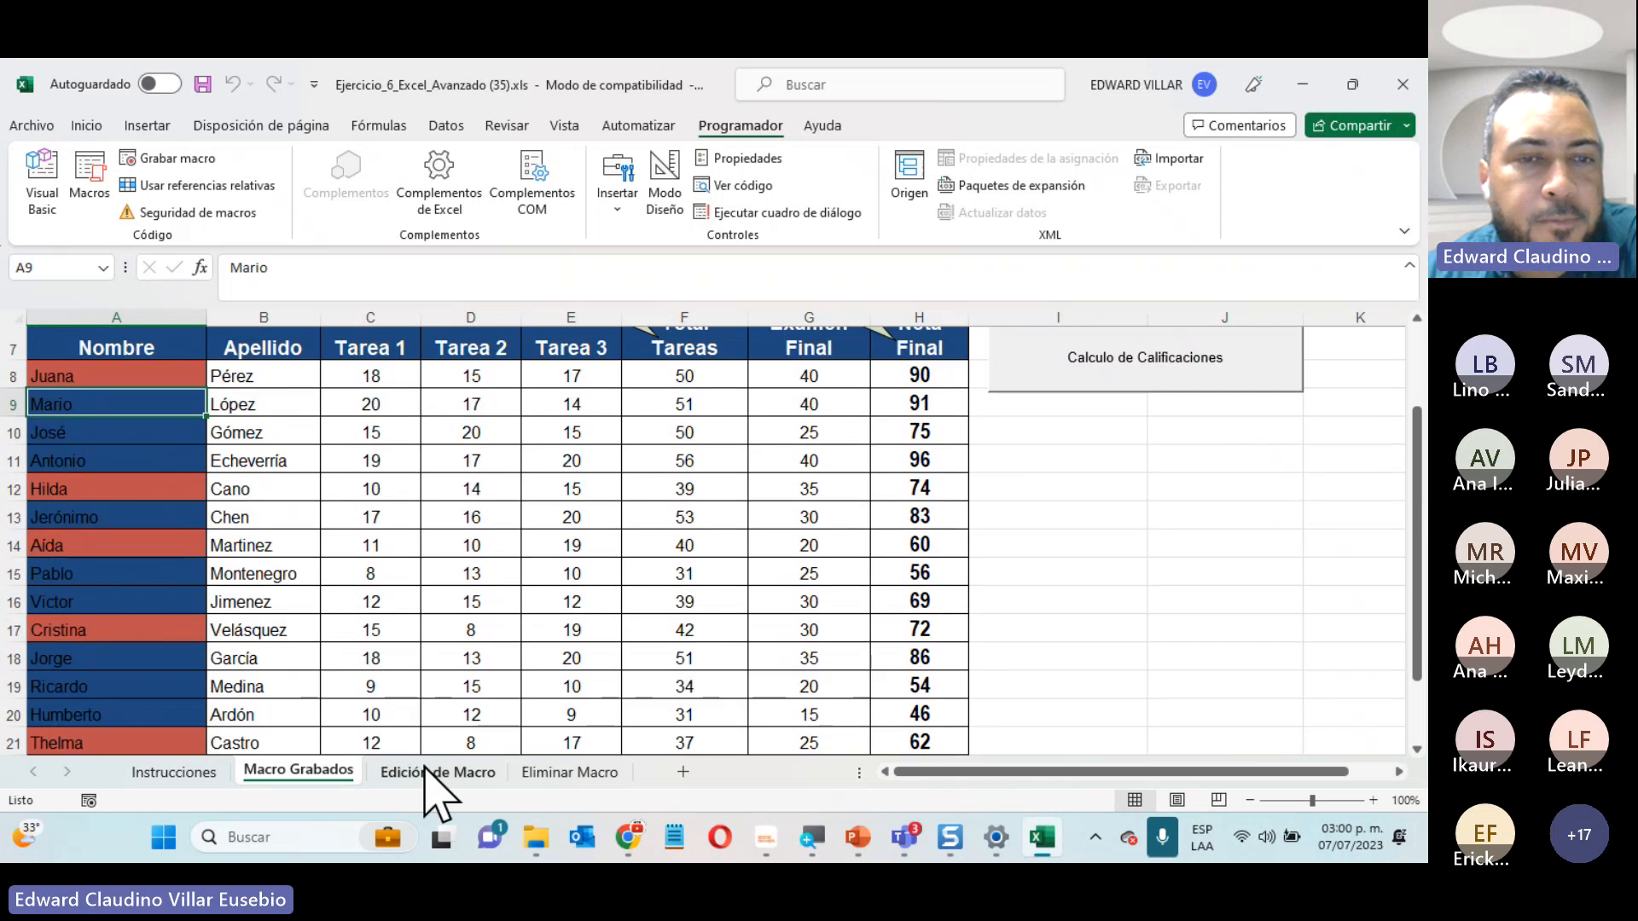
From the Edición de Macro sheet, open the Calculo_de_Calificaciones macro's code for modification
click(438, 772)
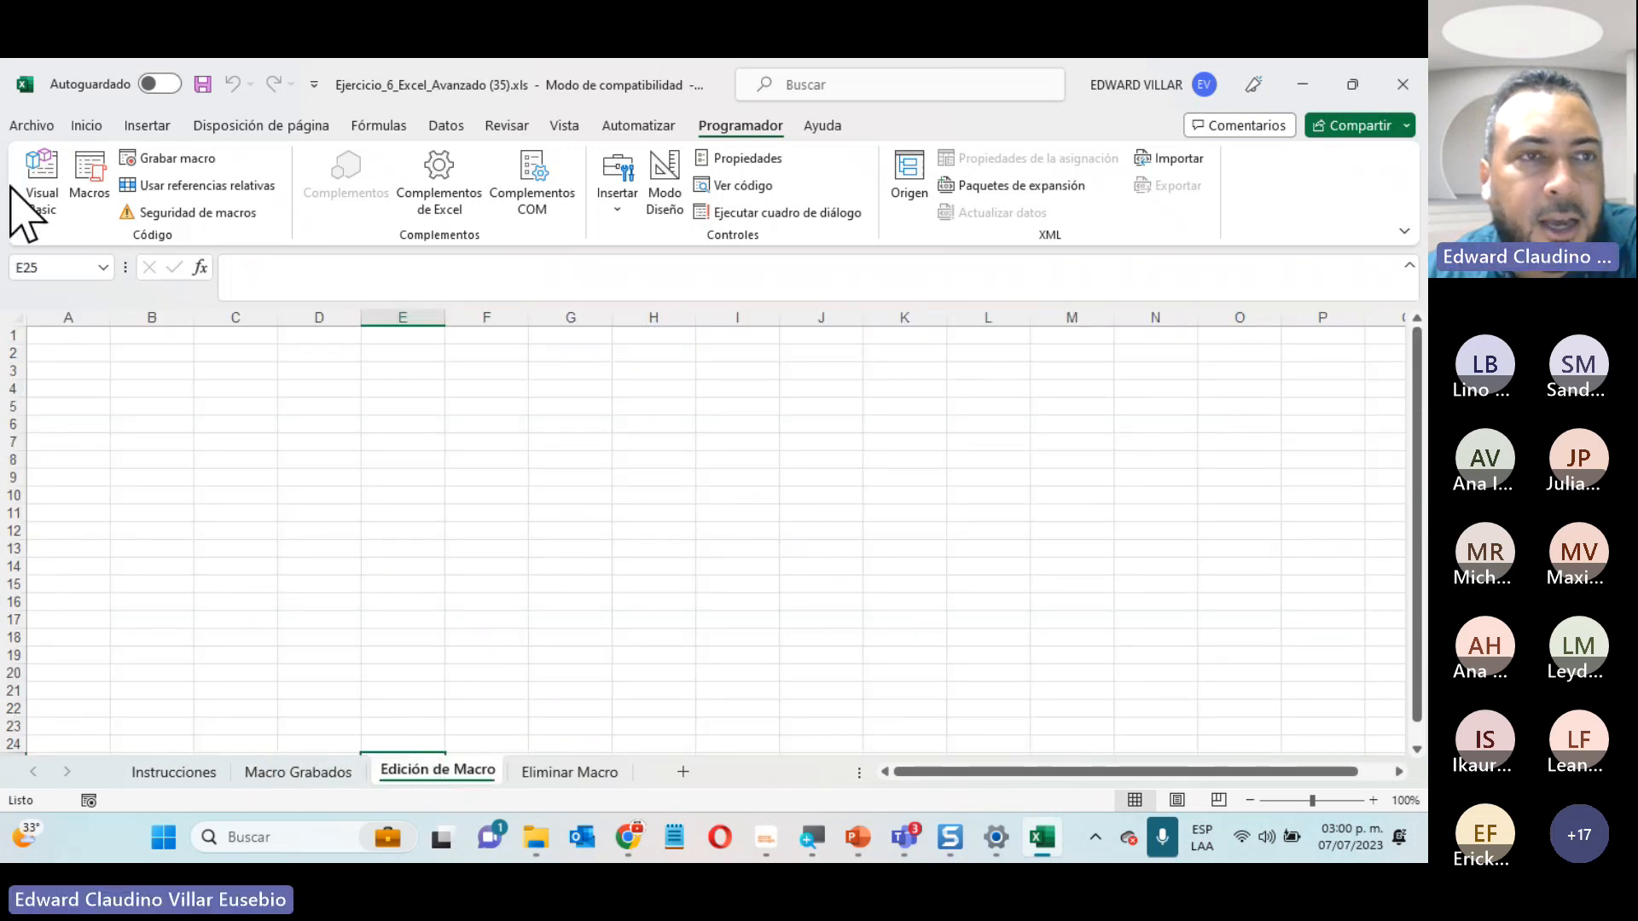
click(81, 192)
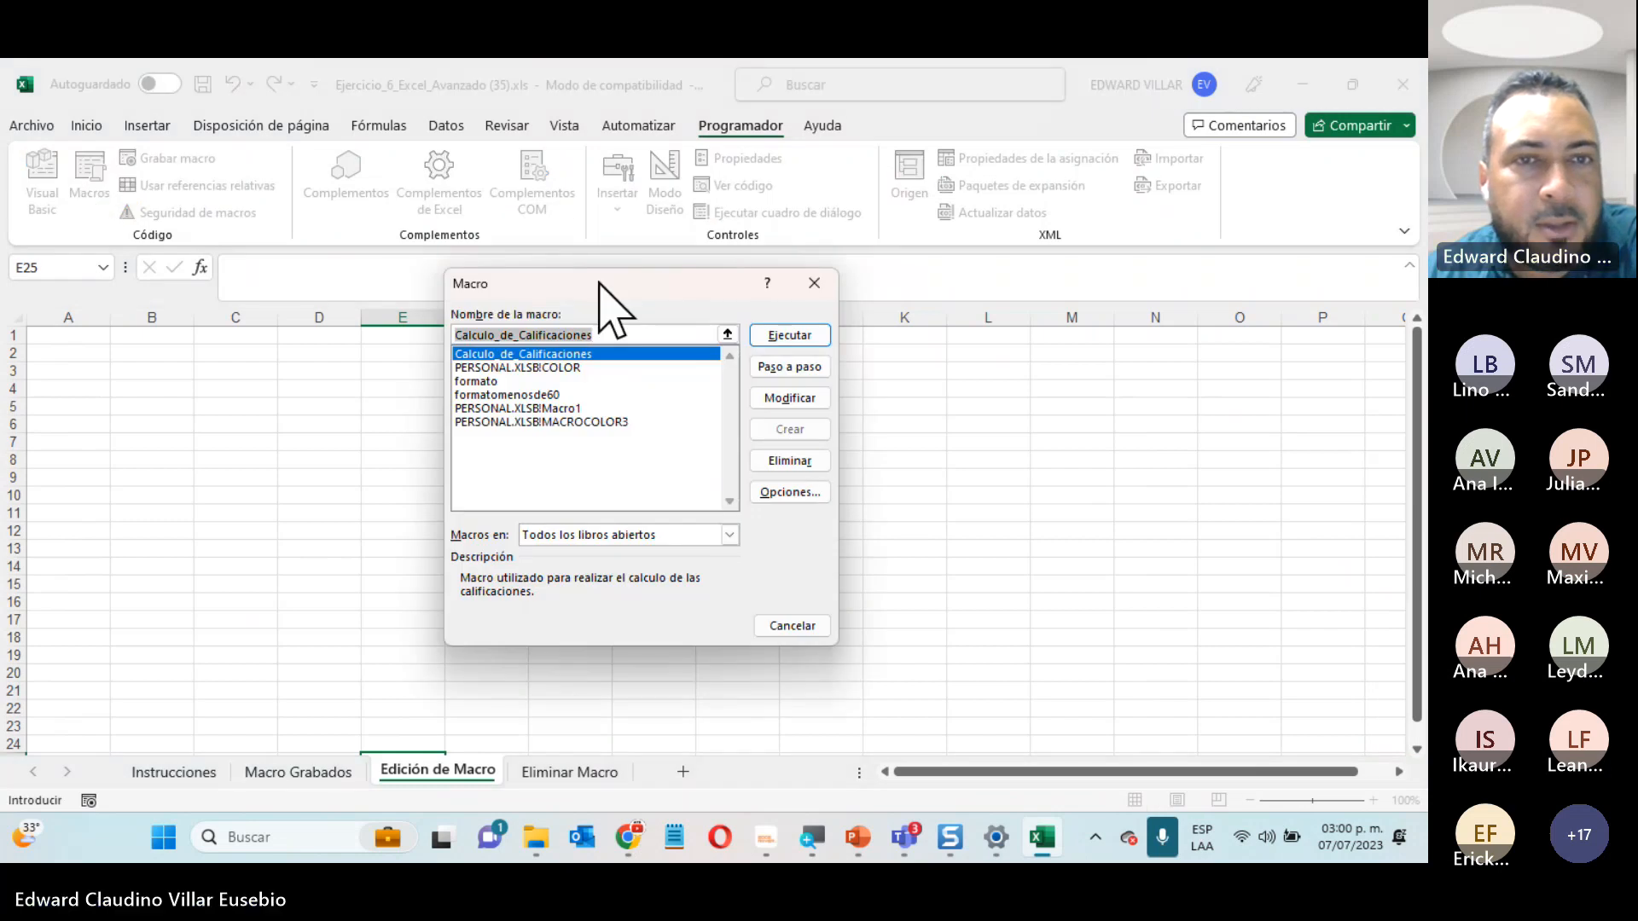
click(786, 399)
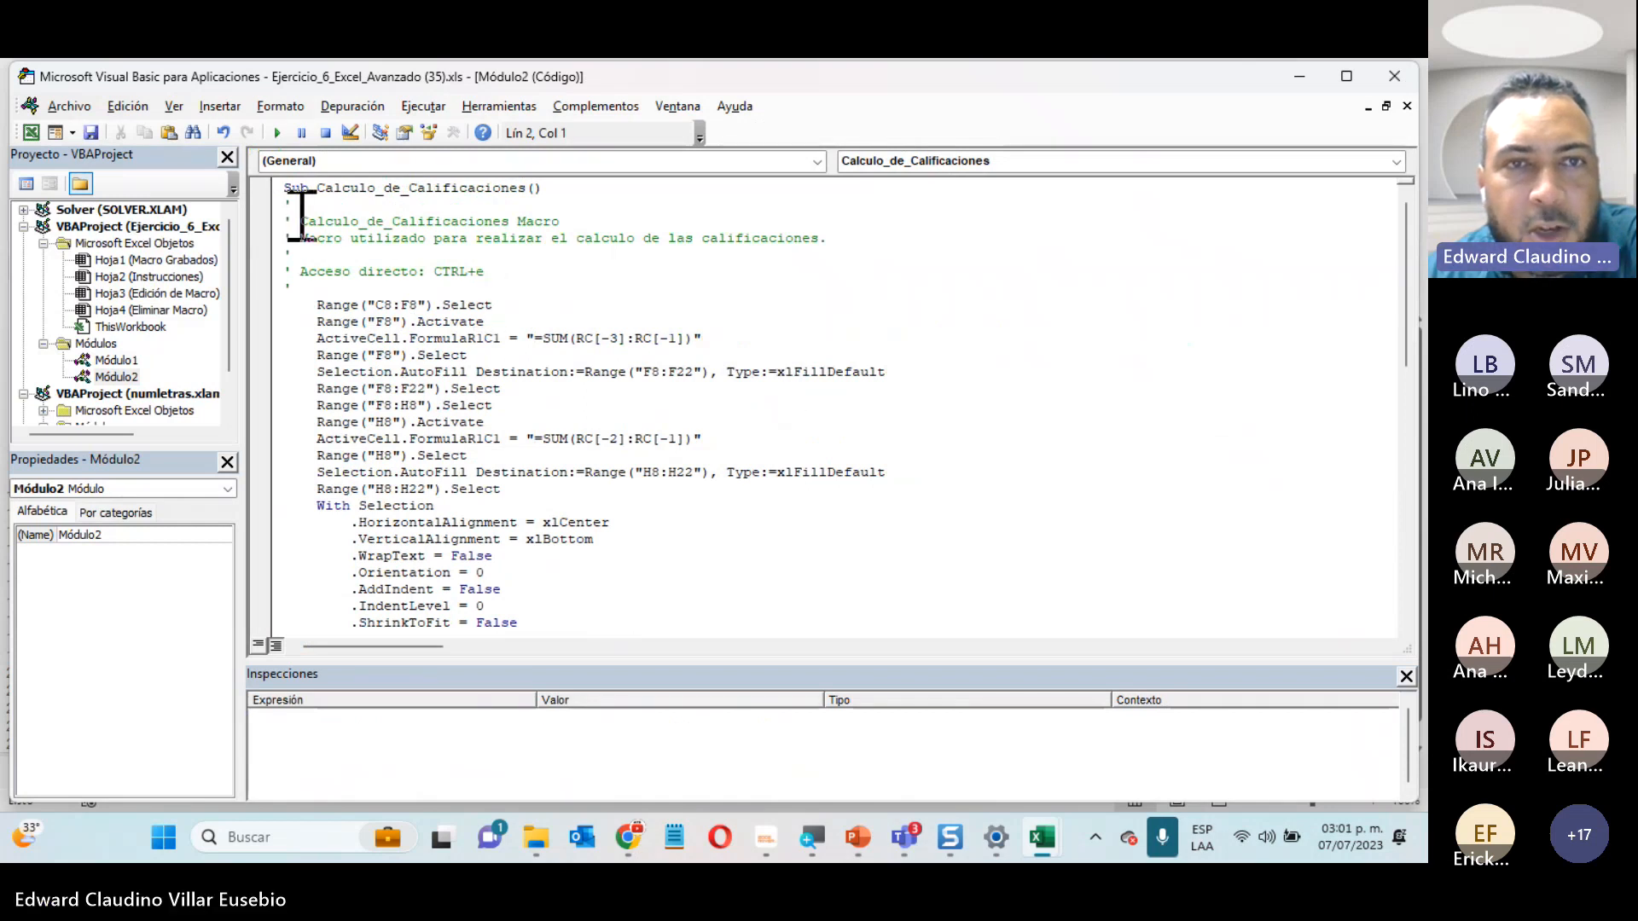
Examine the macro's name, description and shortcut comments, and read through its recorded code down to the conditional formatting rules
drag(300, 221, 578, 221)
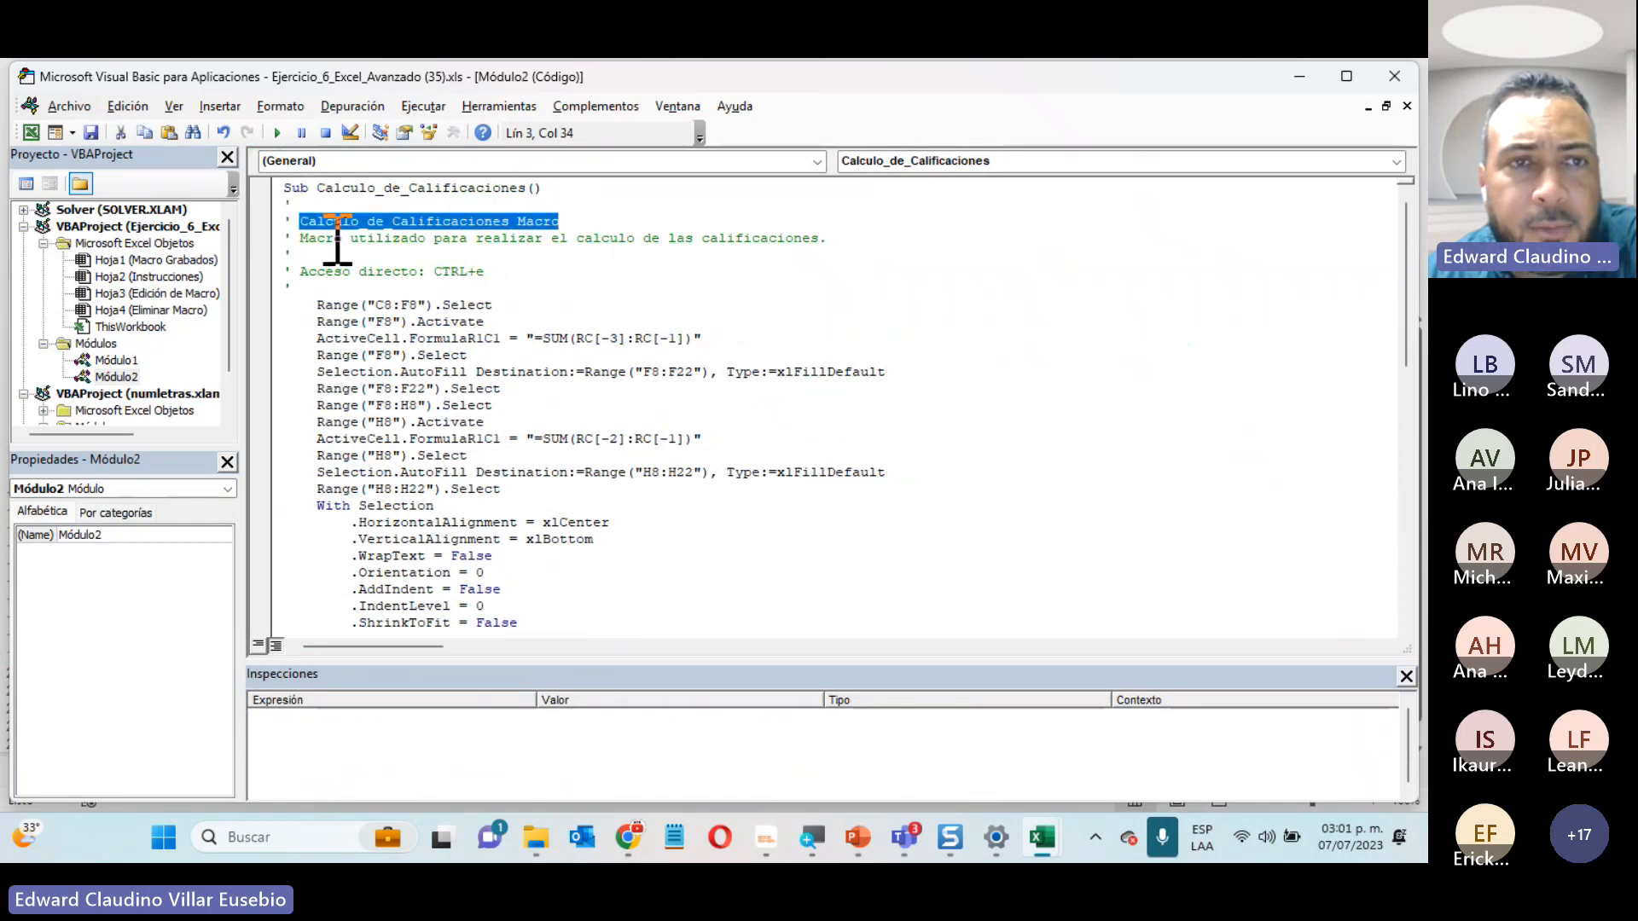
drag(300, 238, 828, 240)
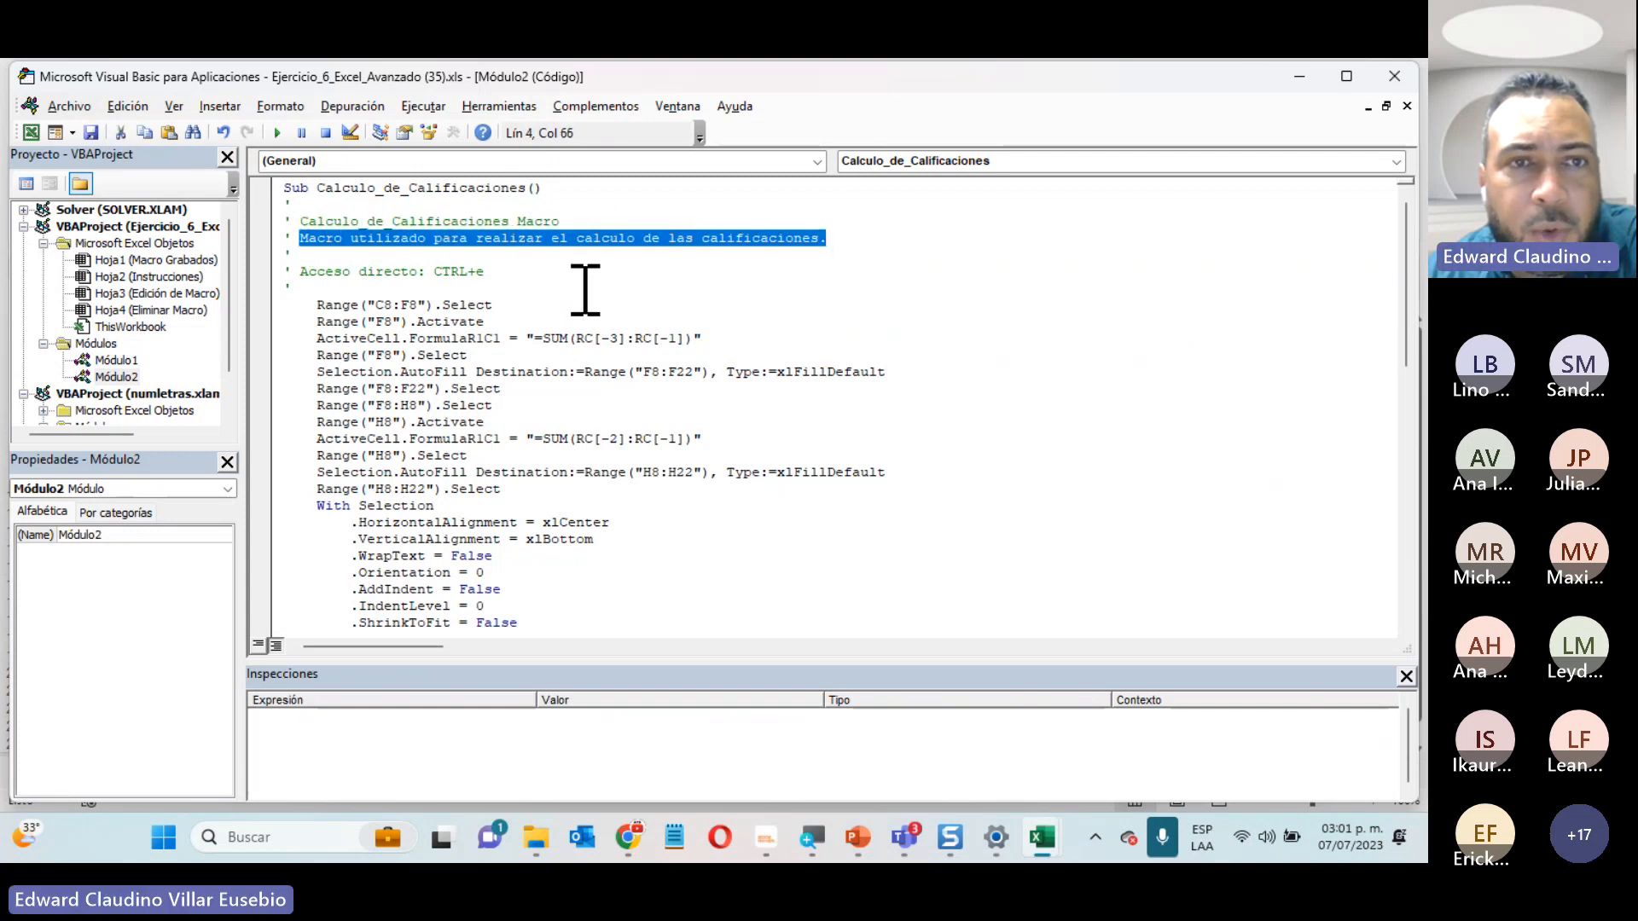
drag(390, 271, 503, 271)
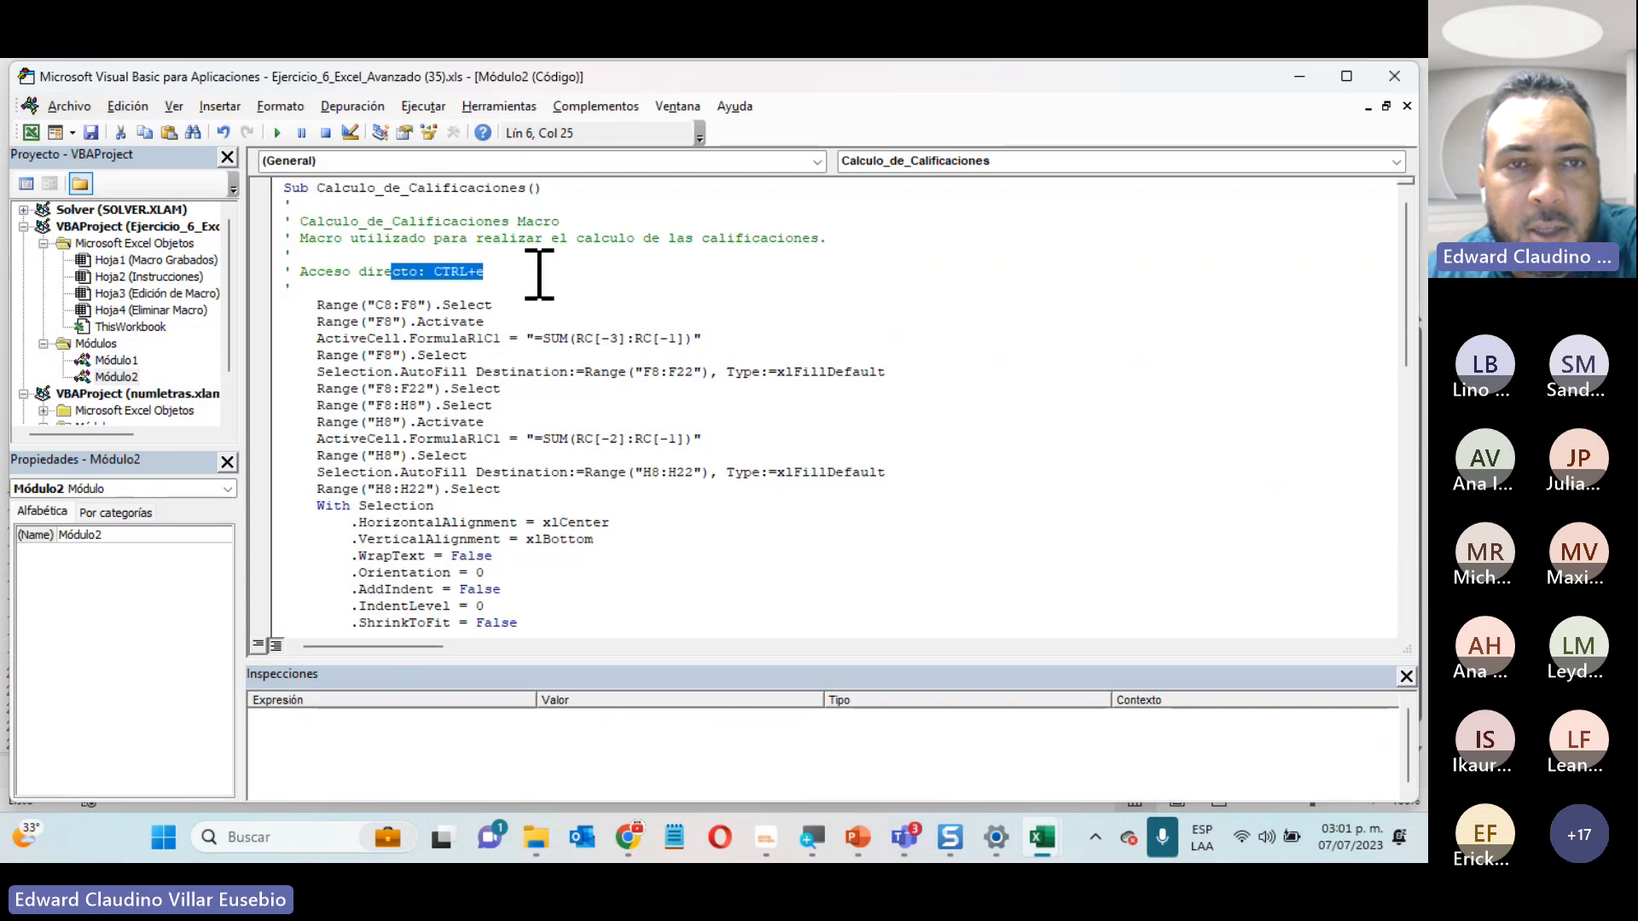
scroll(539, 274, down, 2)
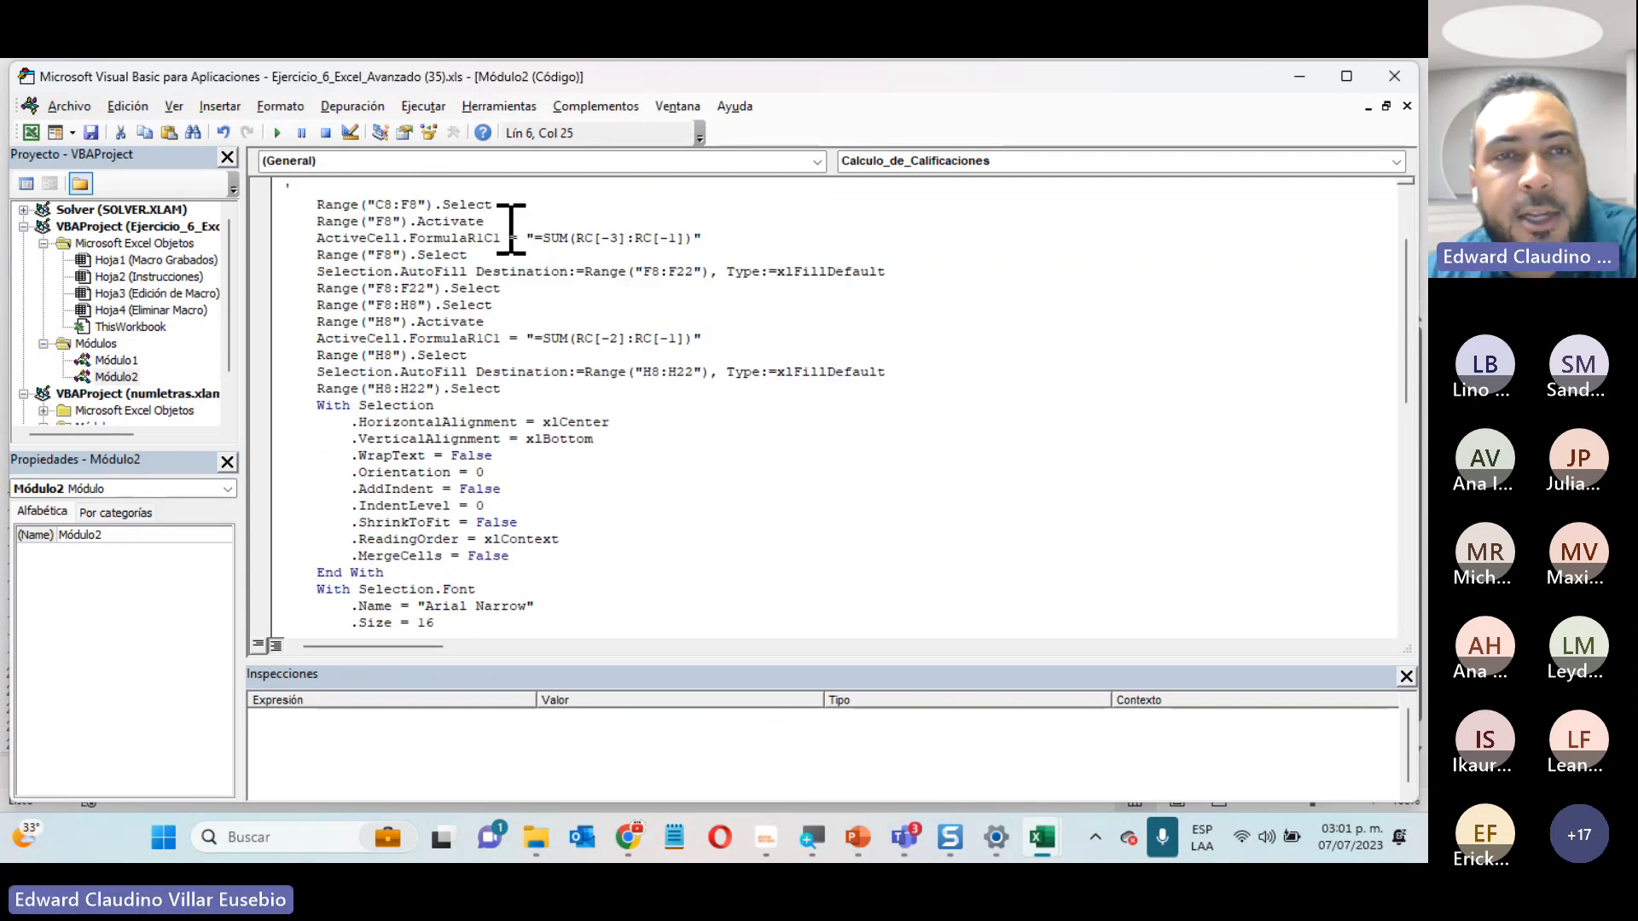
scroll(512, 229, down, 10)
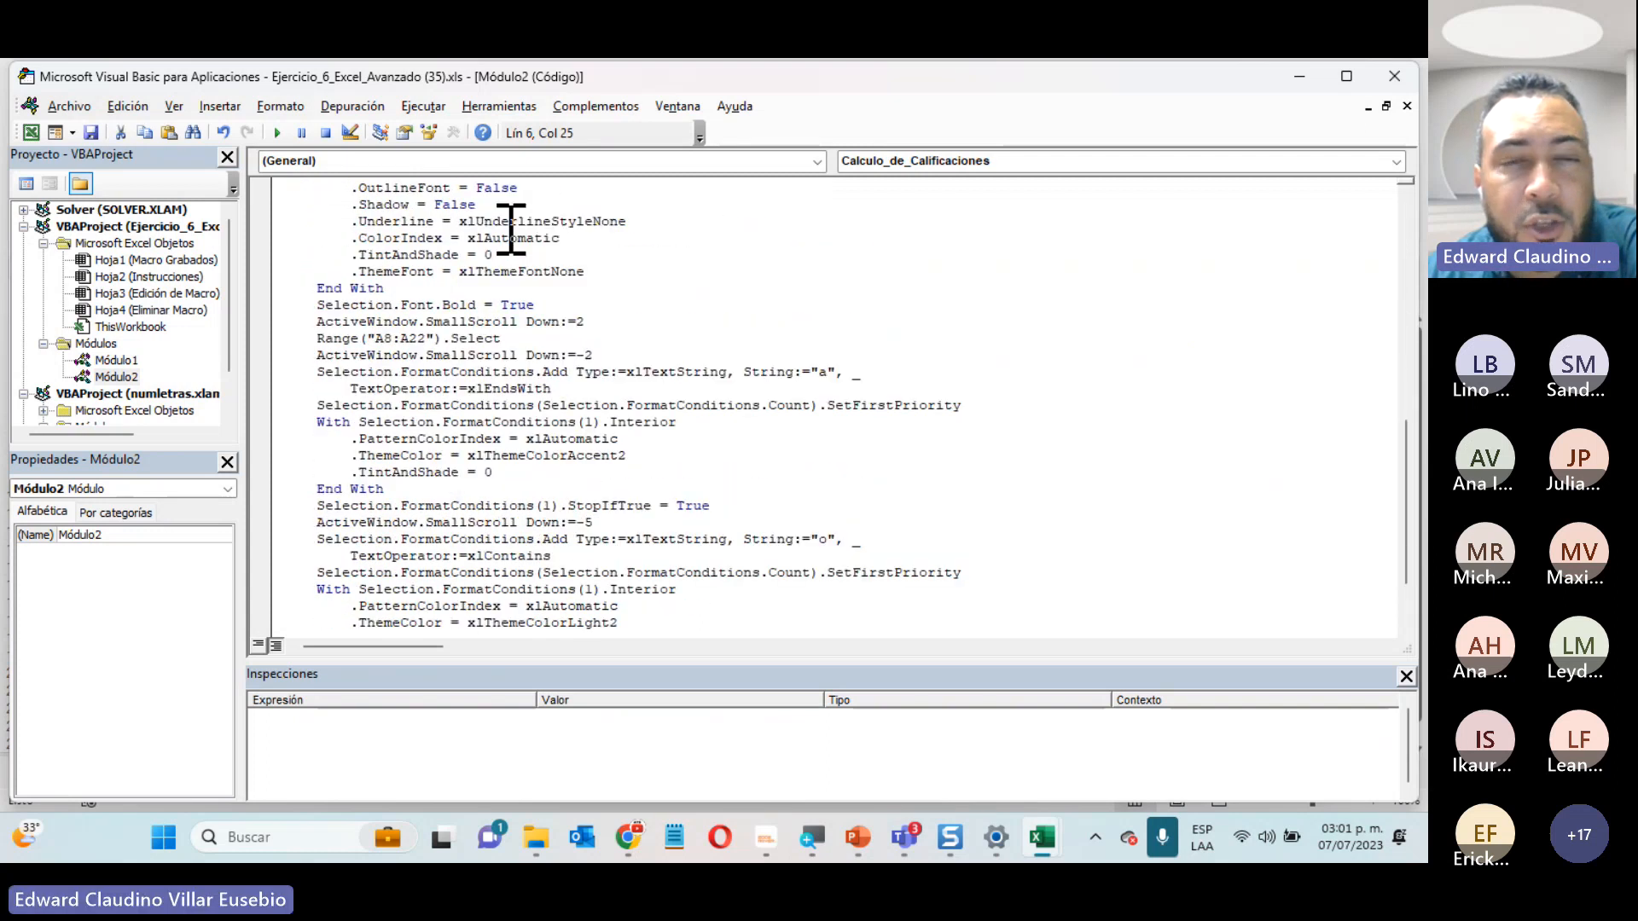
scroll(512, 228, down, 2)
scroll(467, 627, up, 18)
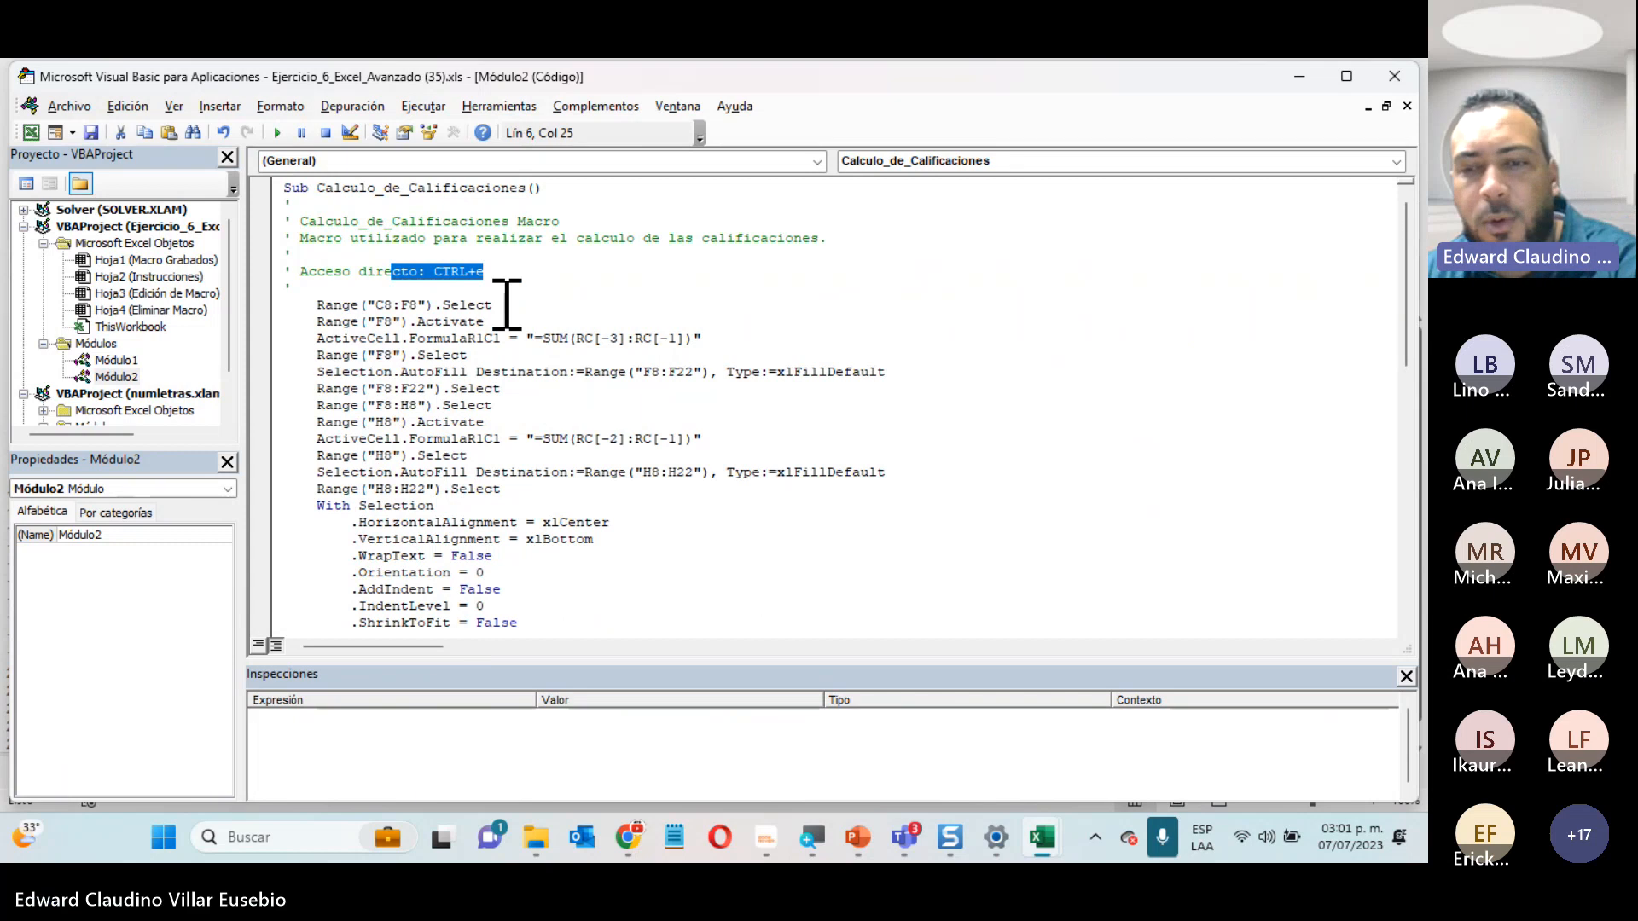
key(Print)
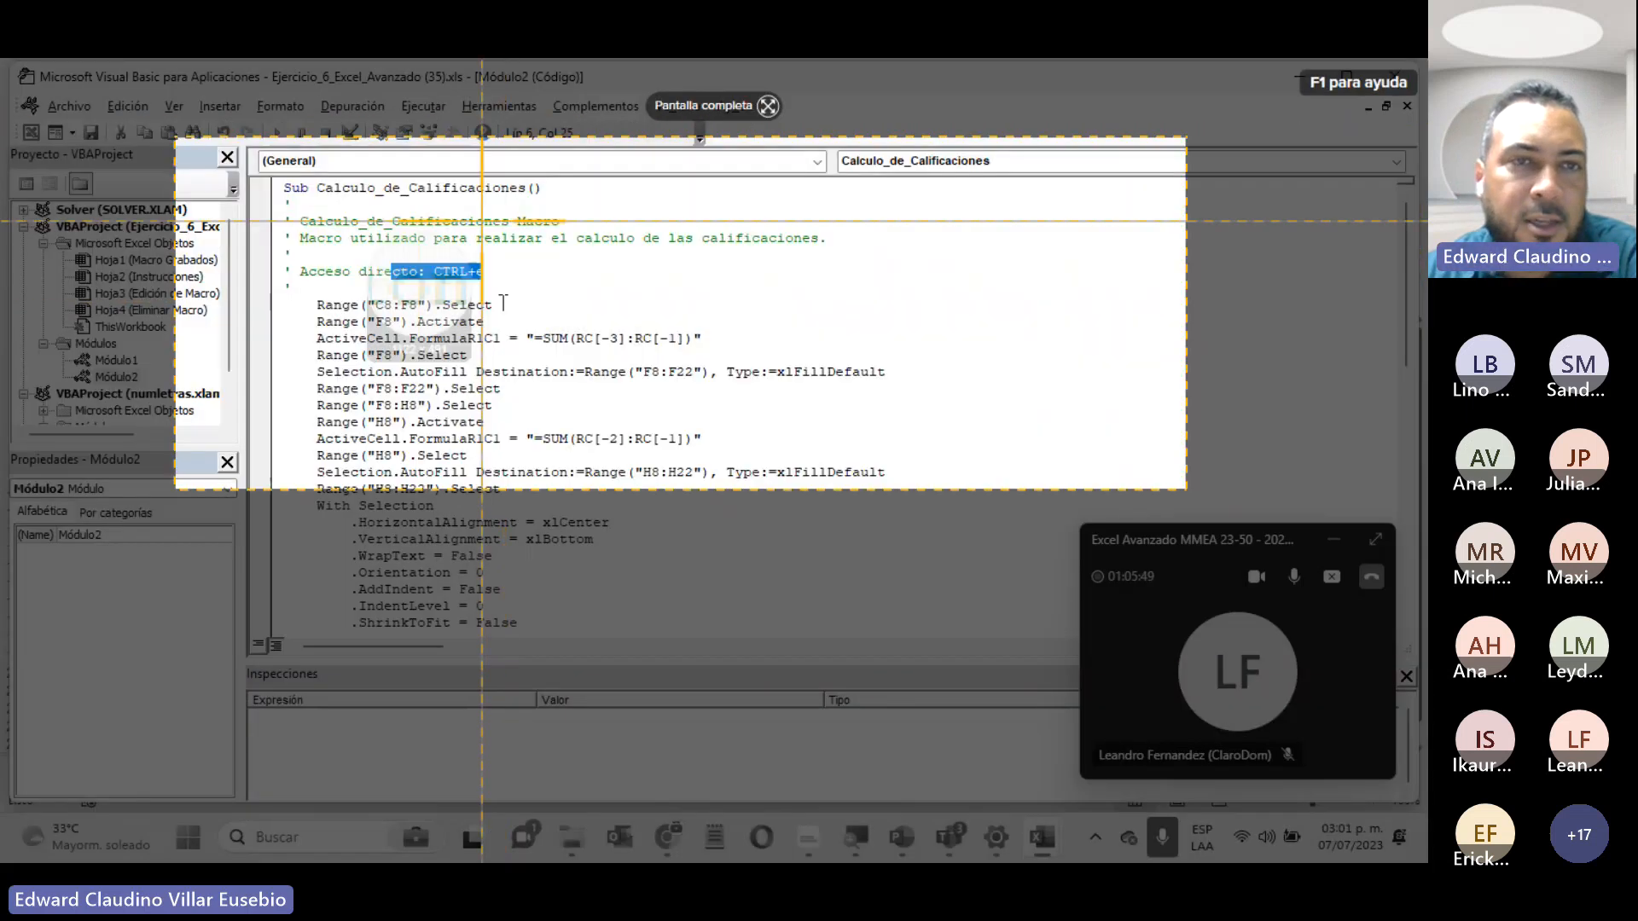
click(489, 265)
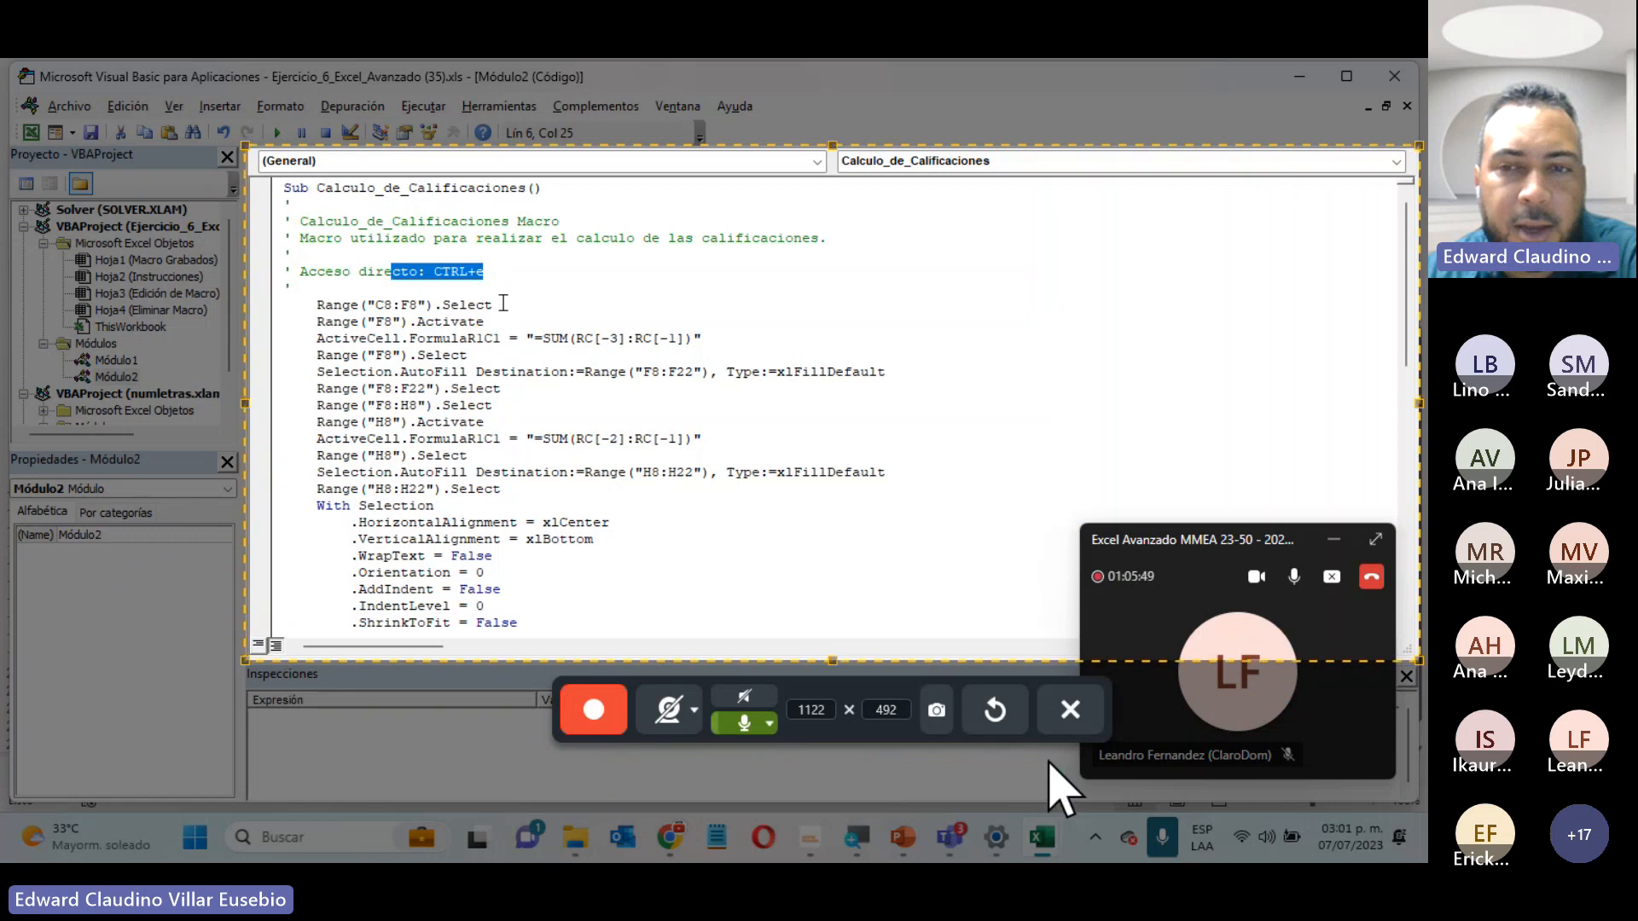
click(1057, 719)
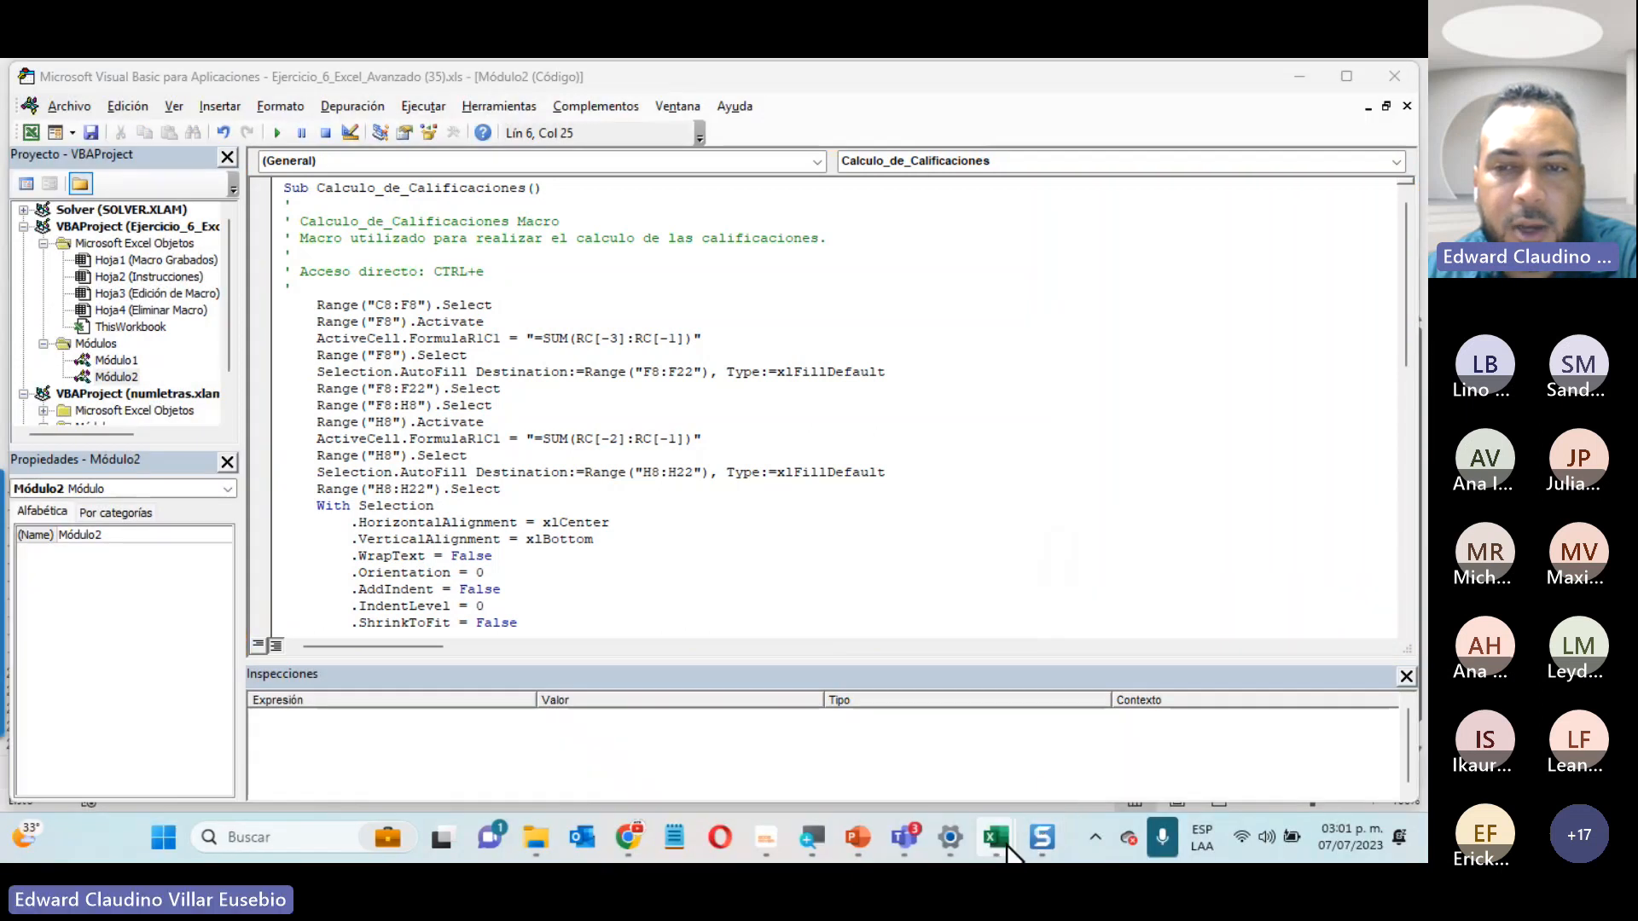
Switch back to the workbook's Eliminar Macro sheet, request deletion of the Calculo_de_Calificaciones macro, and decline the confirmation
mouse_move(995, 840)
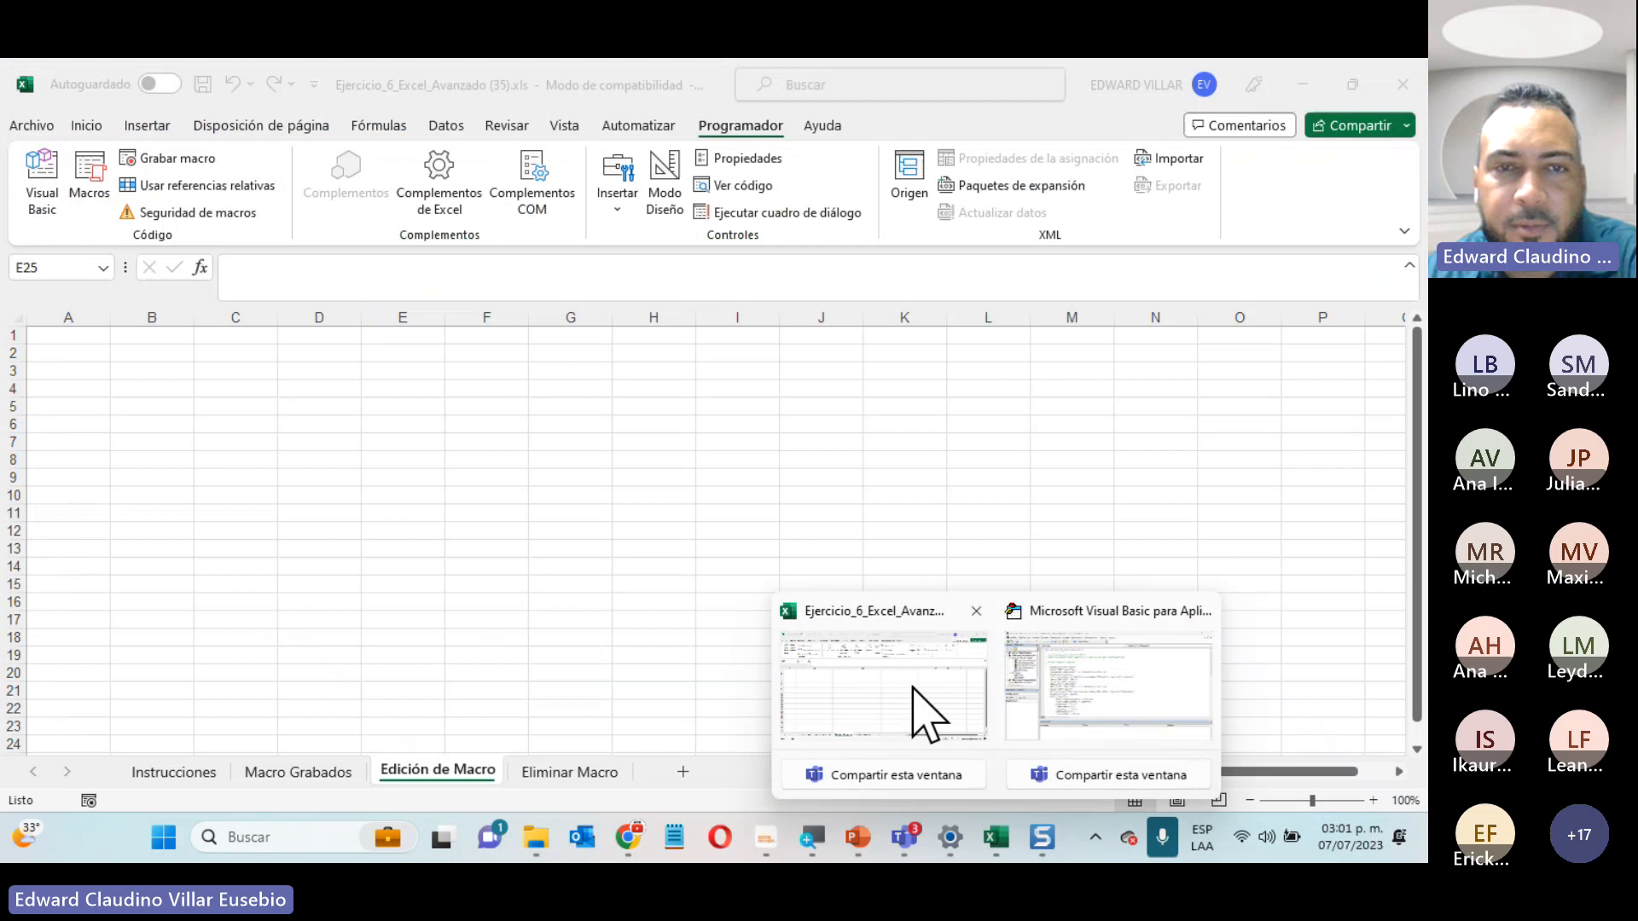
click(933, 708)
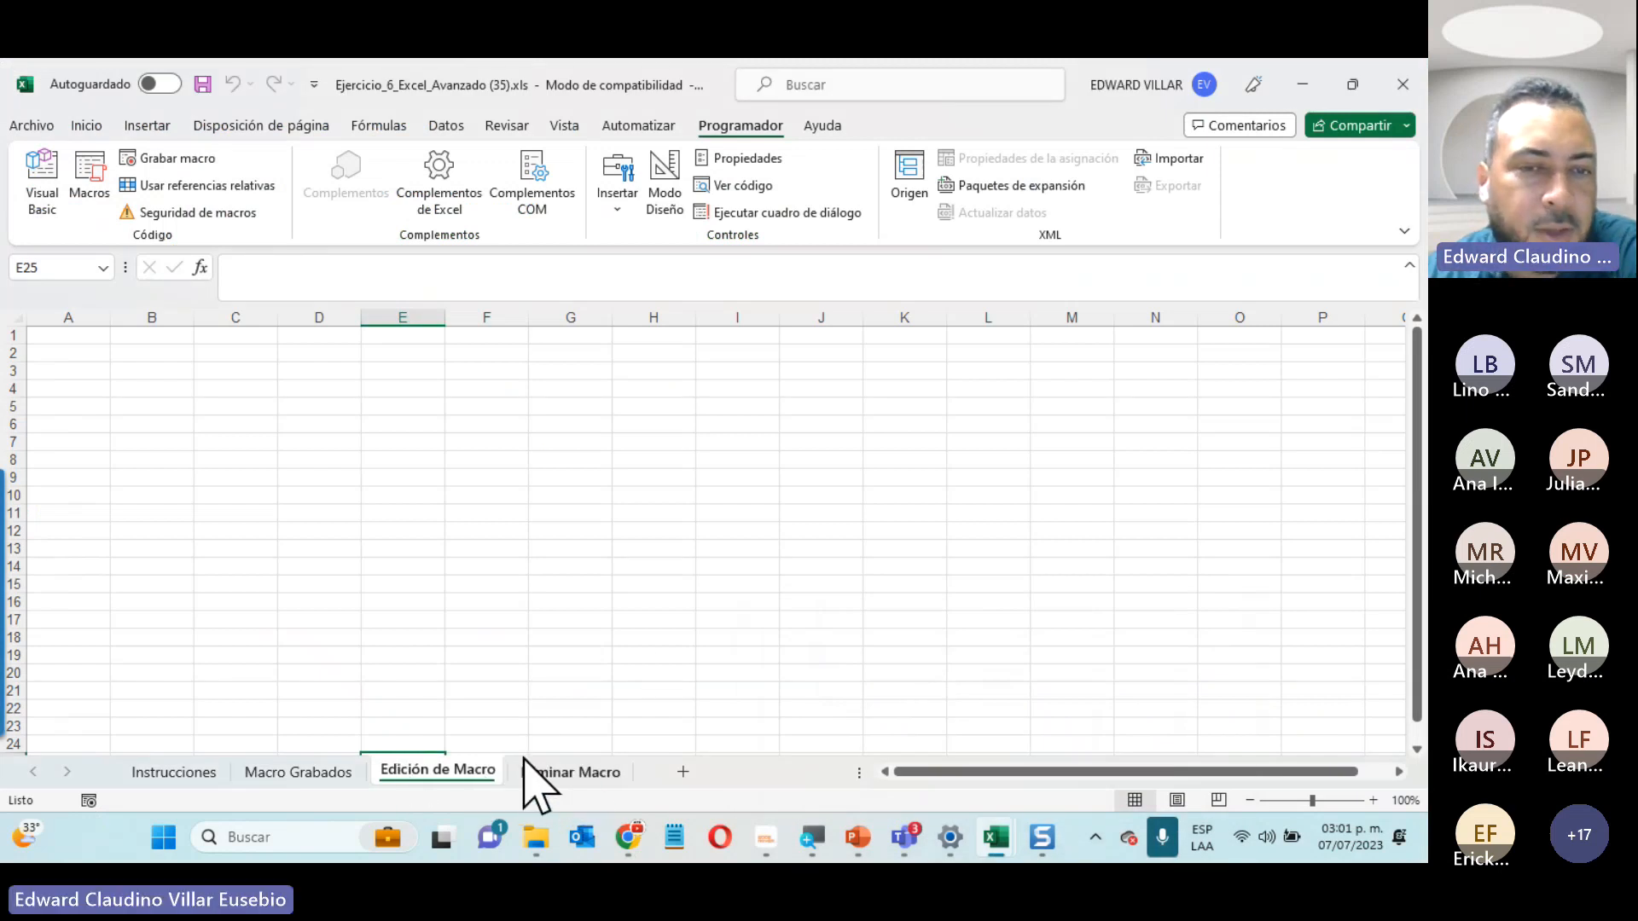
click(566, 772)
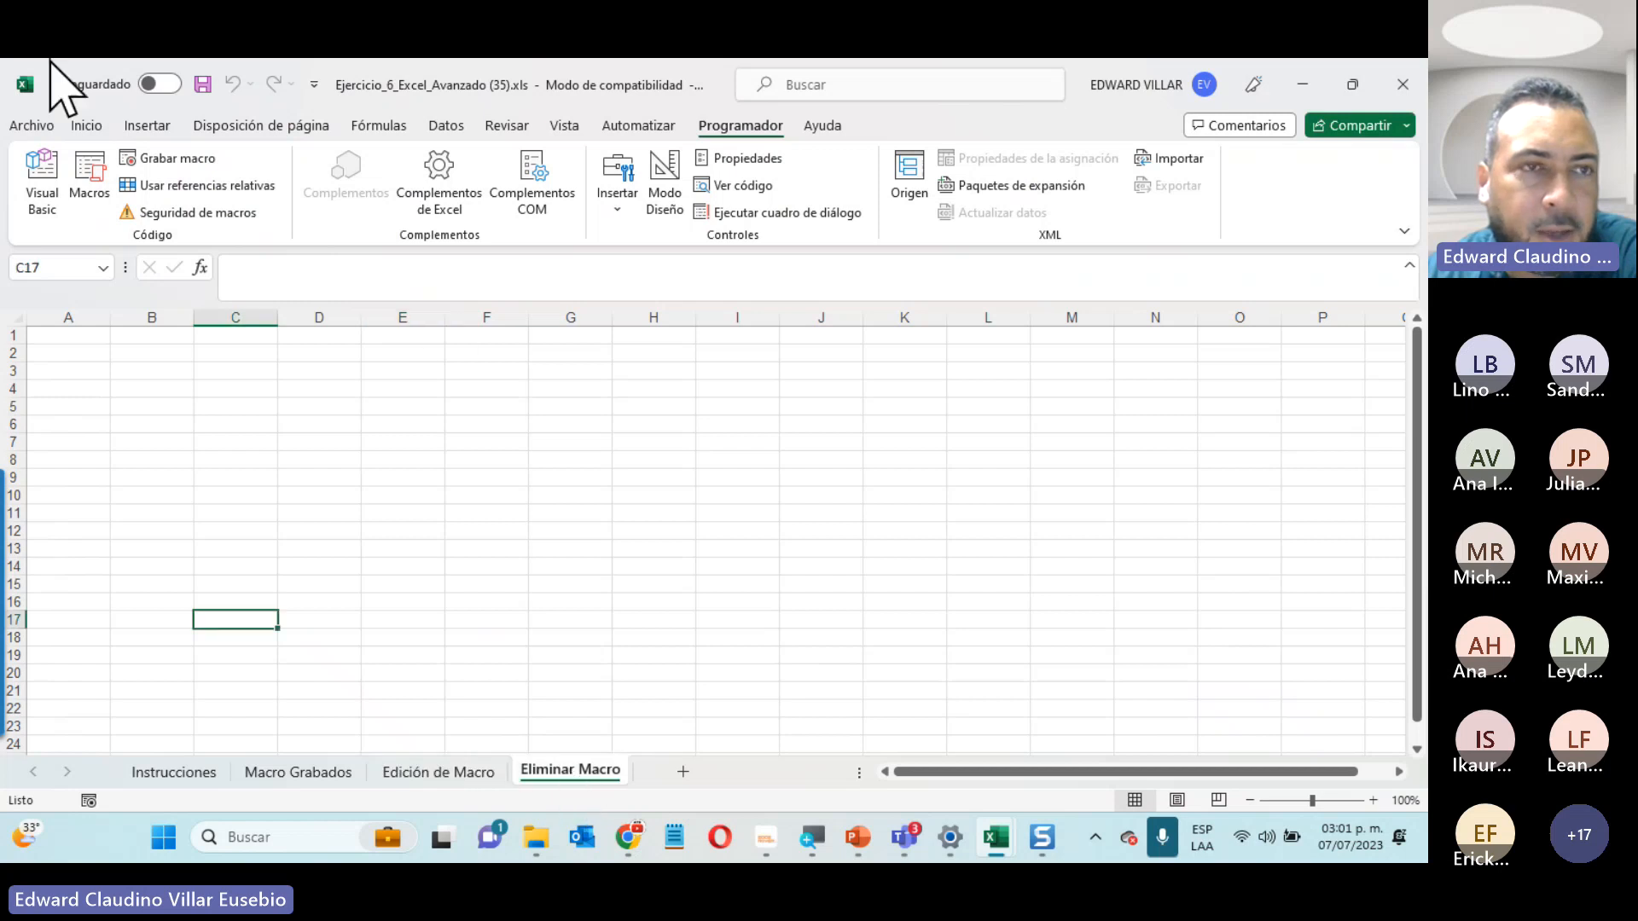
click(89, 192)
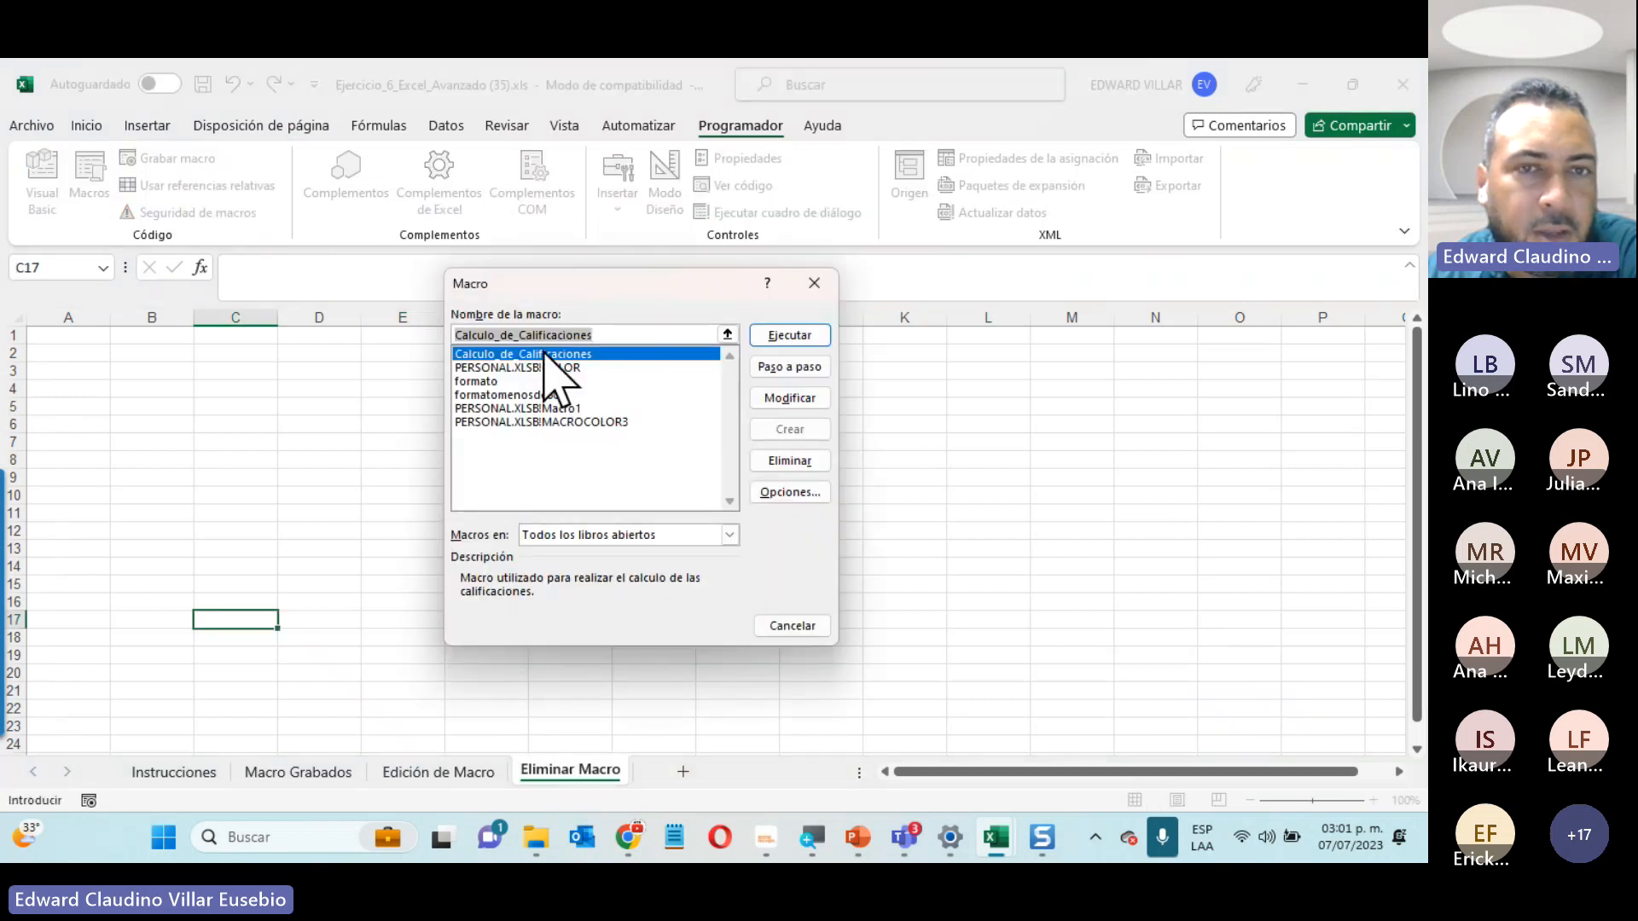
click(778, 462)
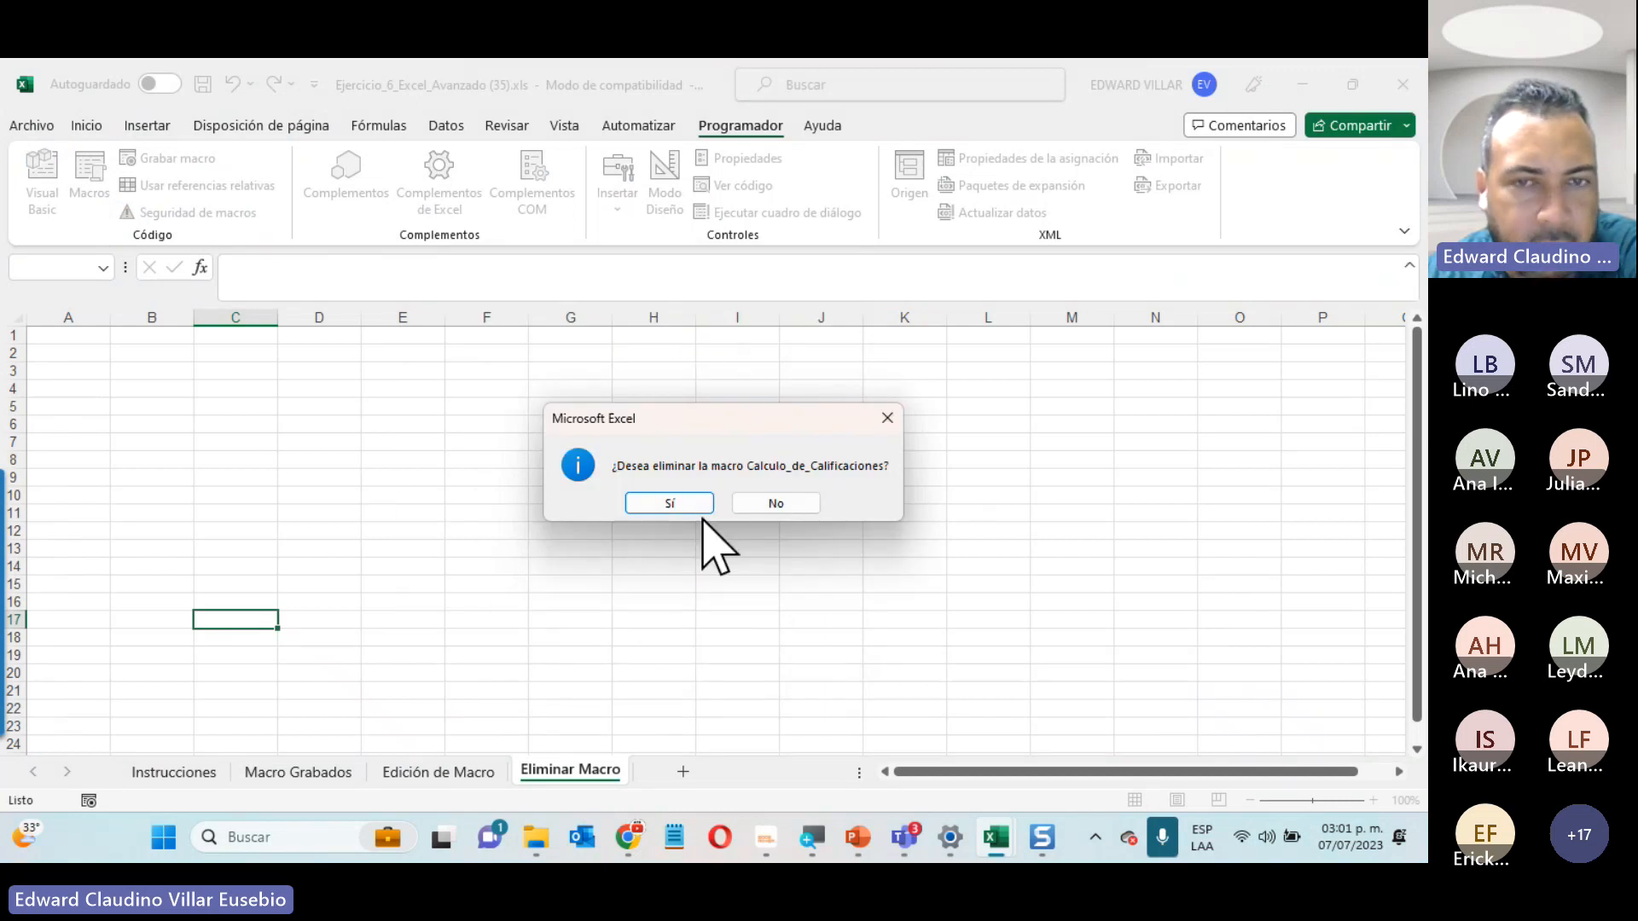
click(759, 504)
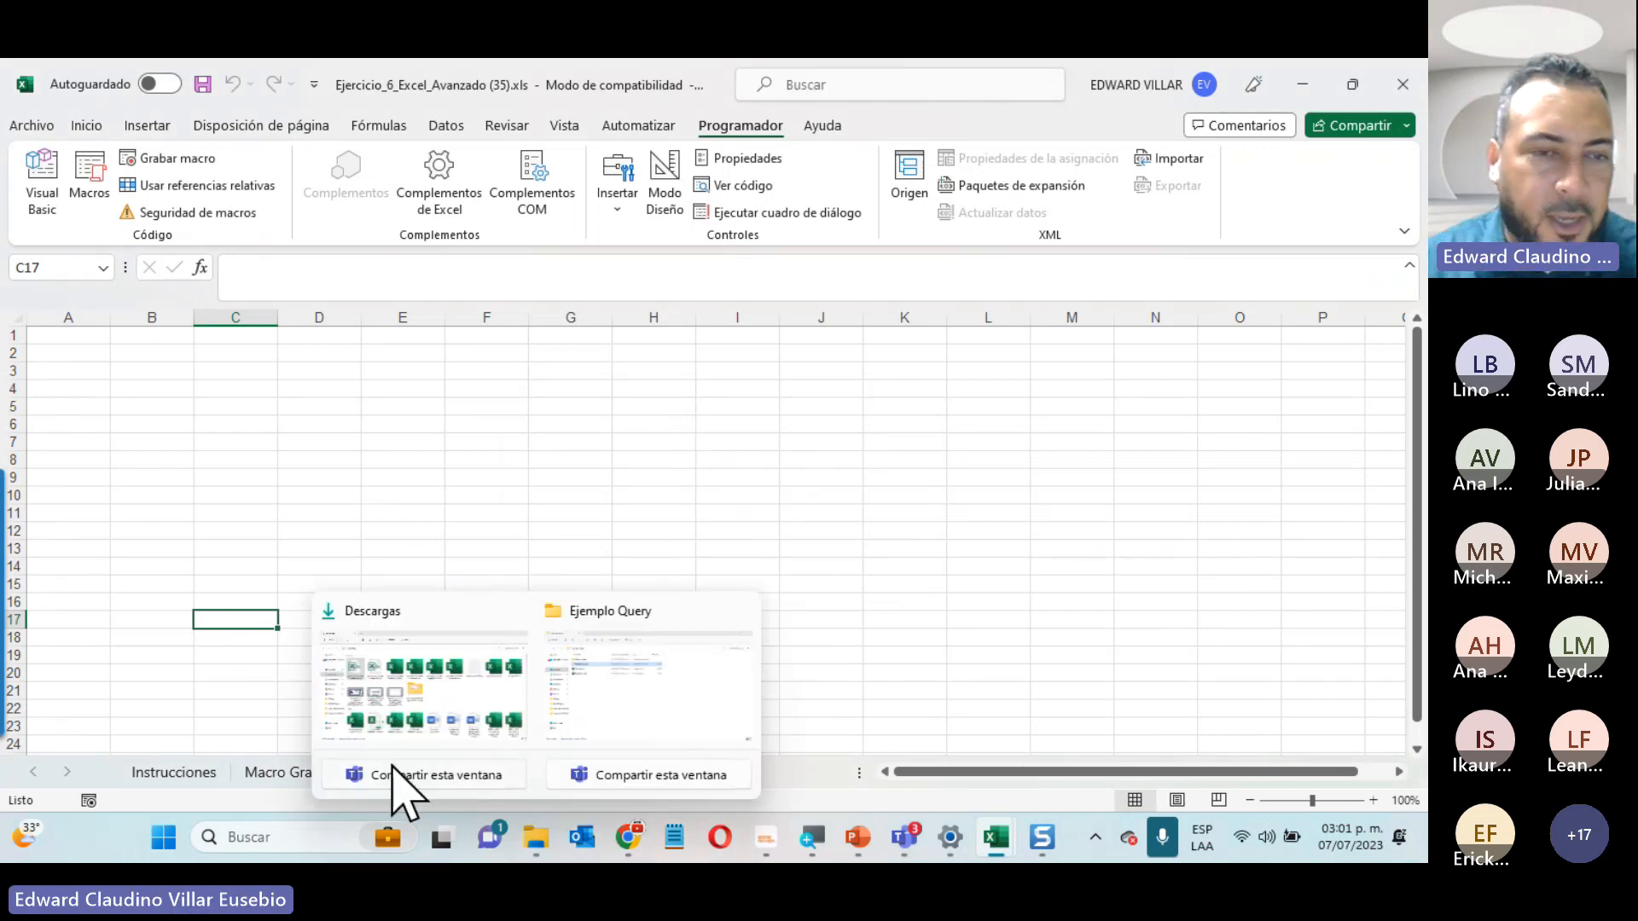
Return to the Macro Grabados sheet and save the workbook in Descargas as a macro-enabled workbook (*.xlsm), keeping its file name
click(276, 772)
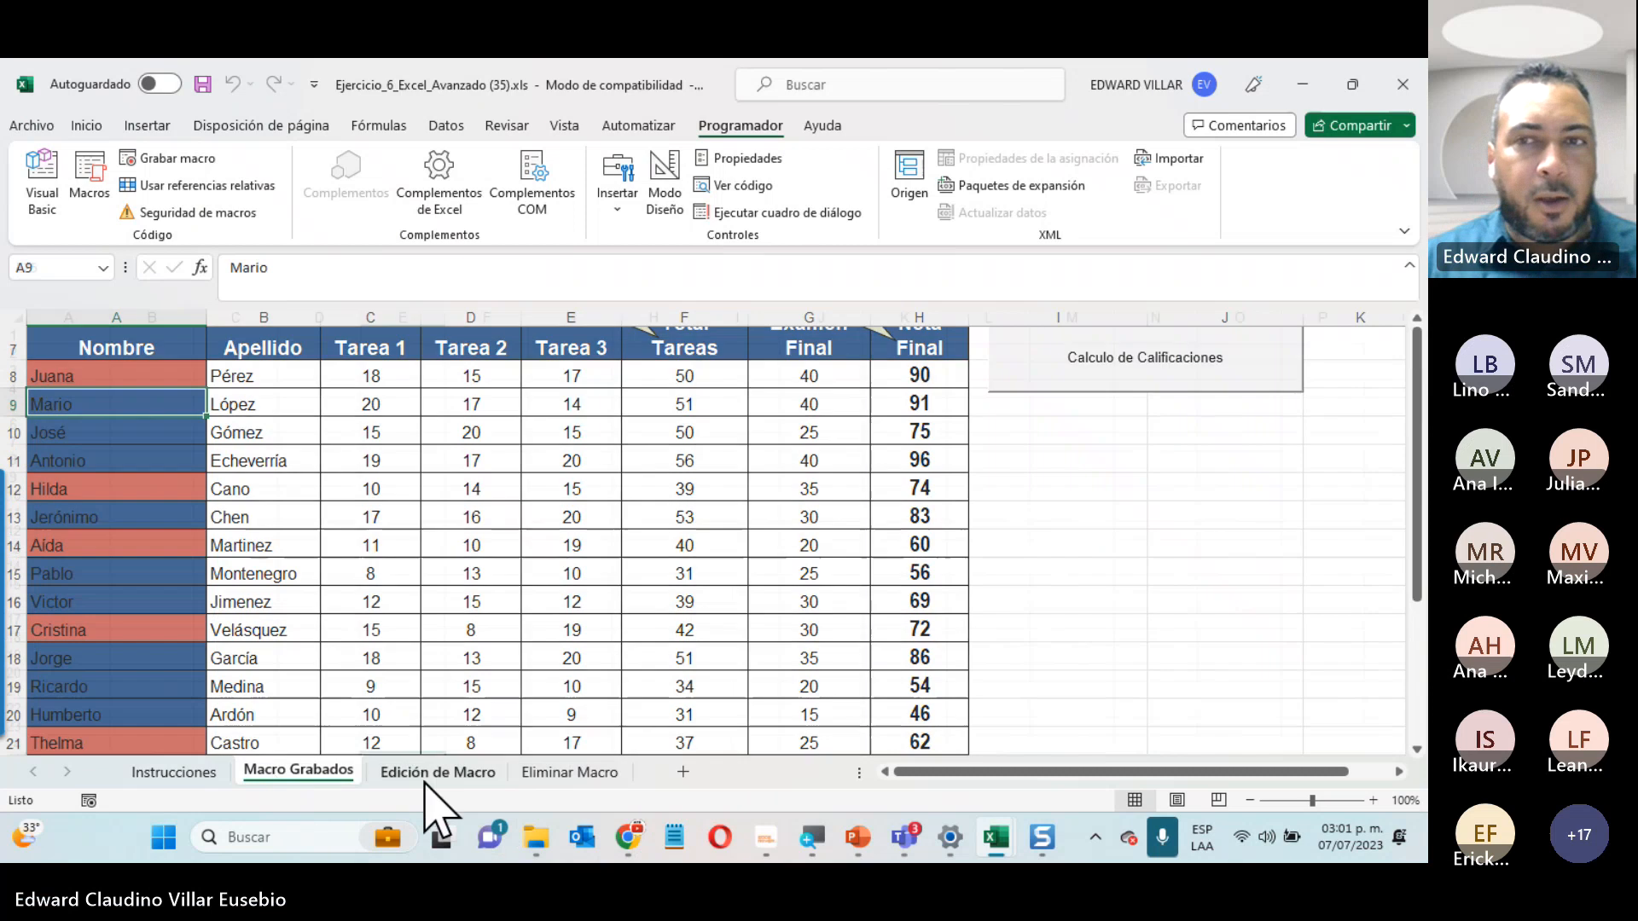
click(437, 772)
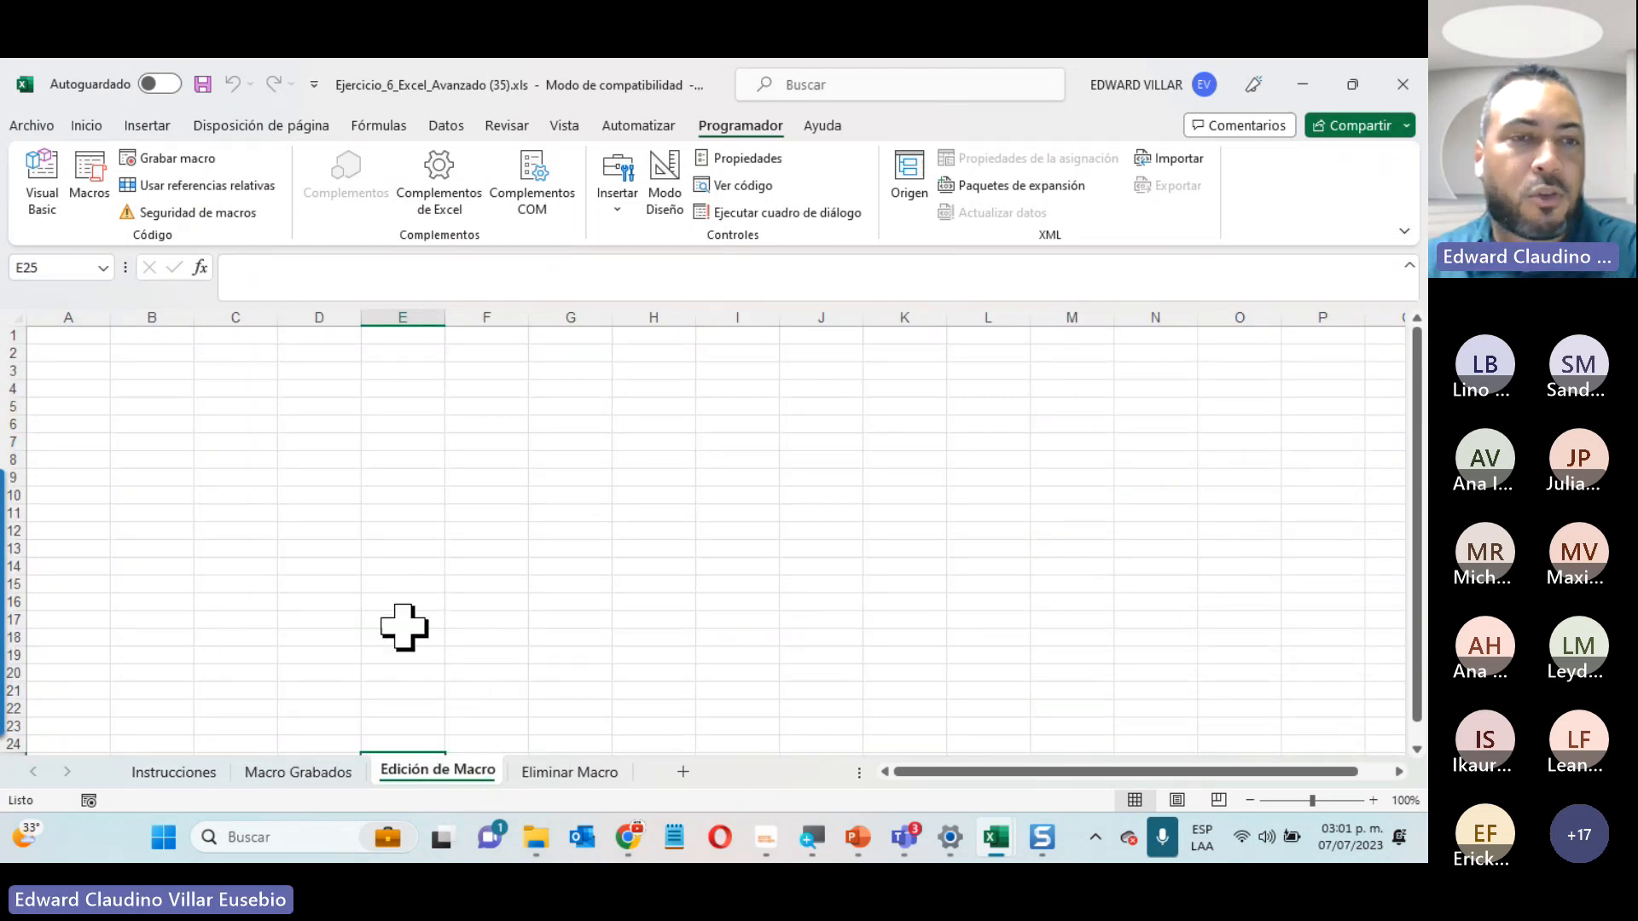
click(272, 775)
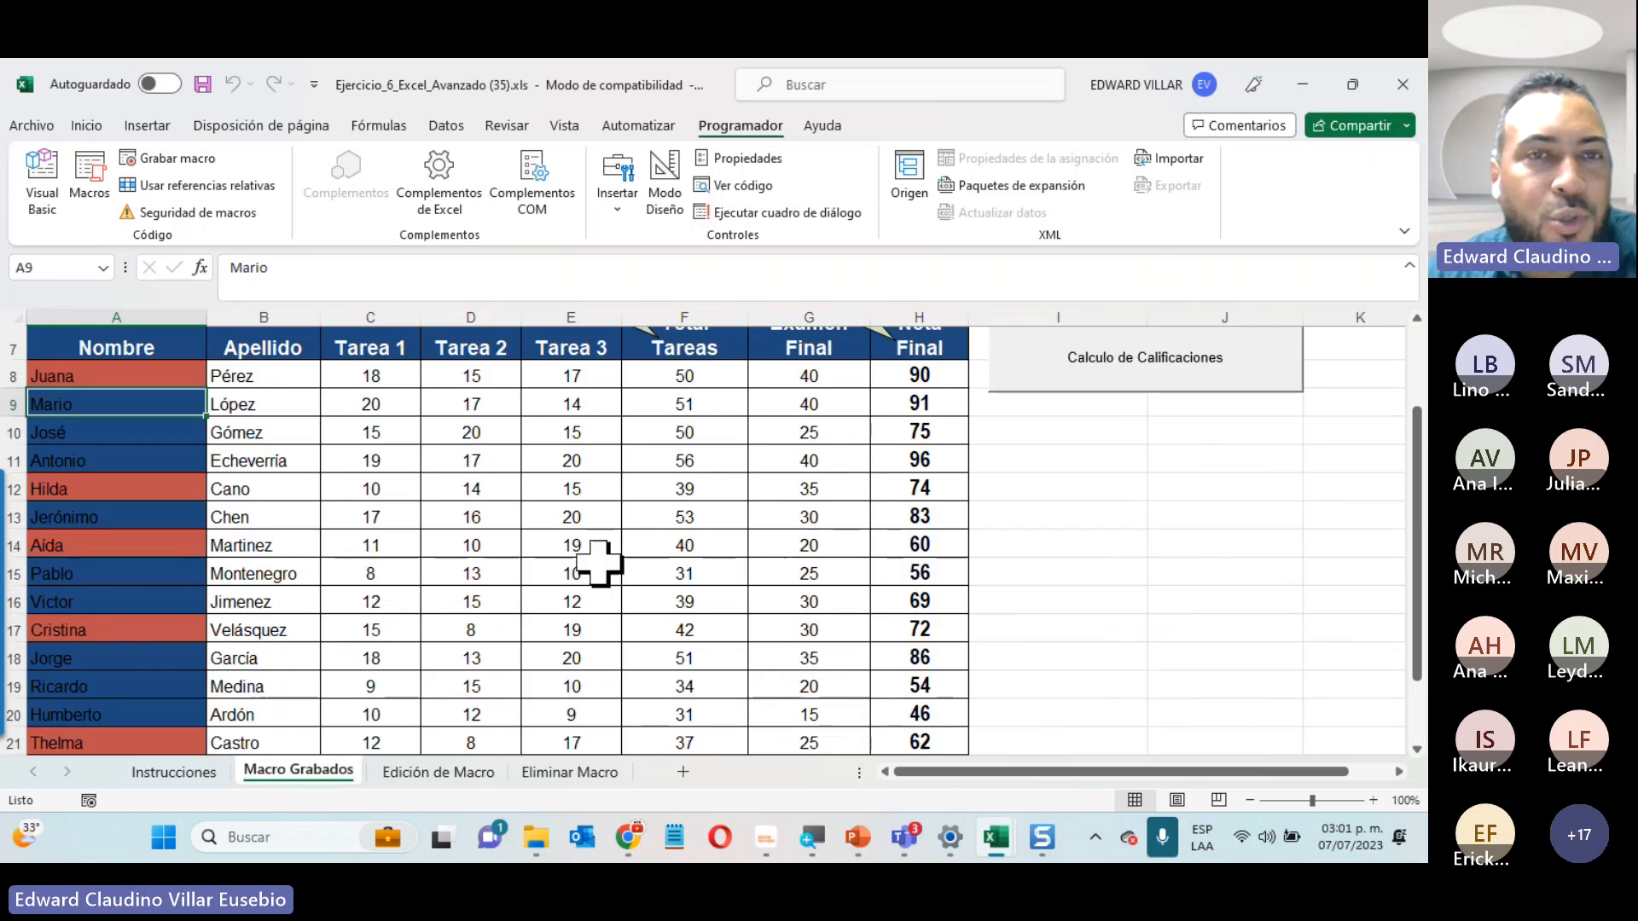
scroll(600, 561, up, 2)
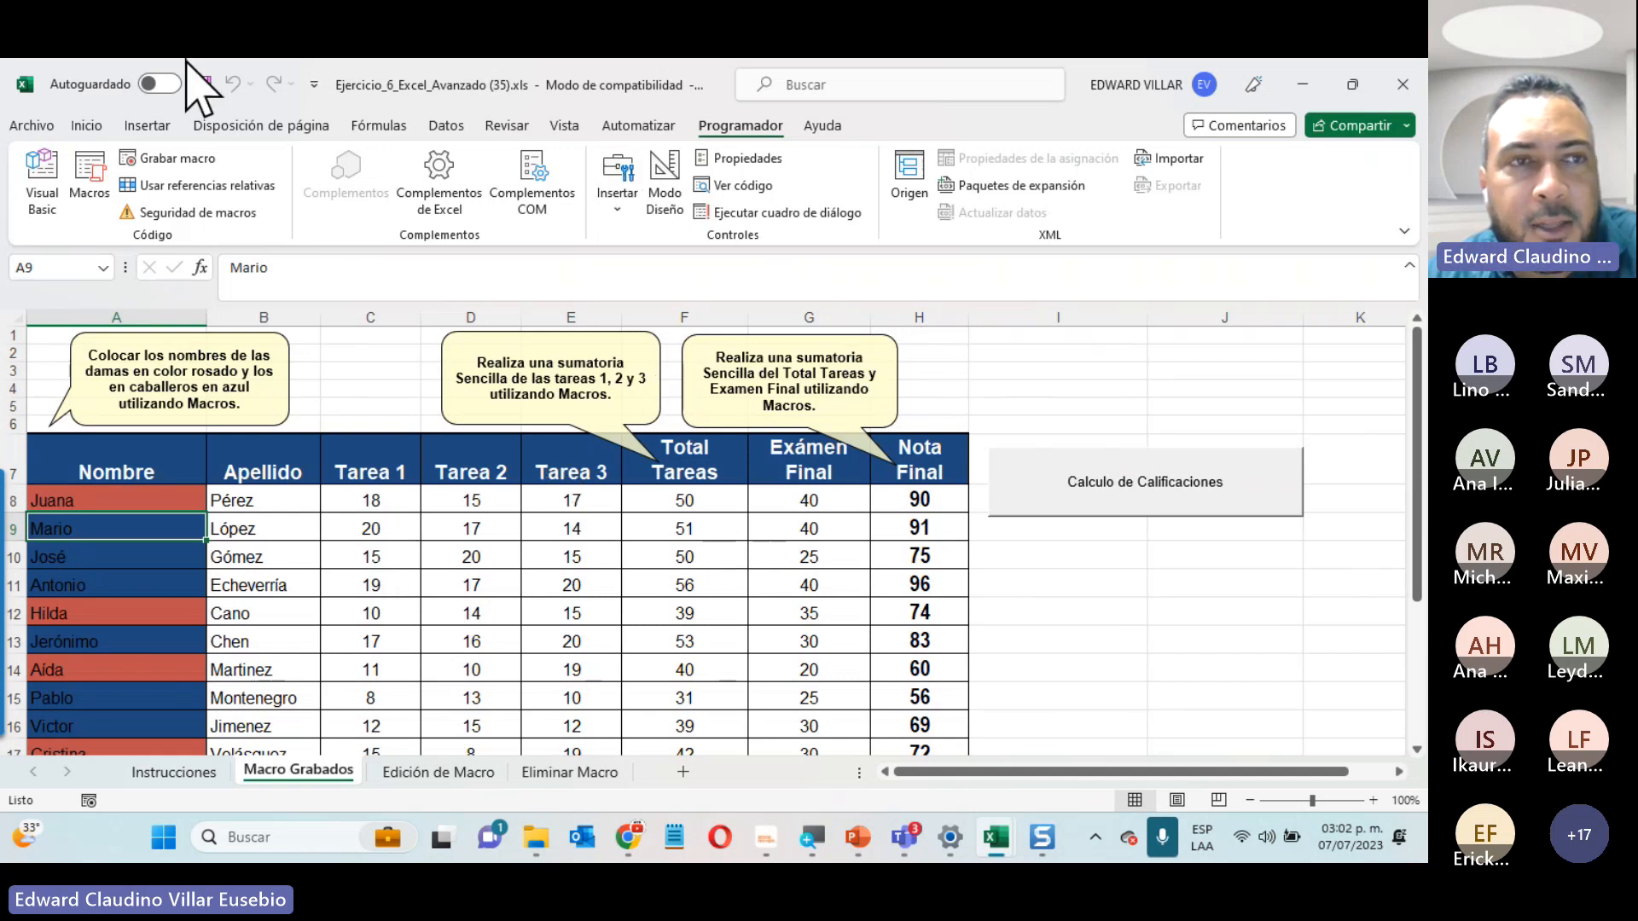
click(34, 128)
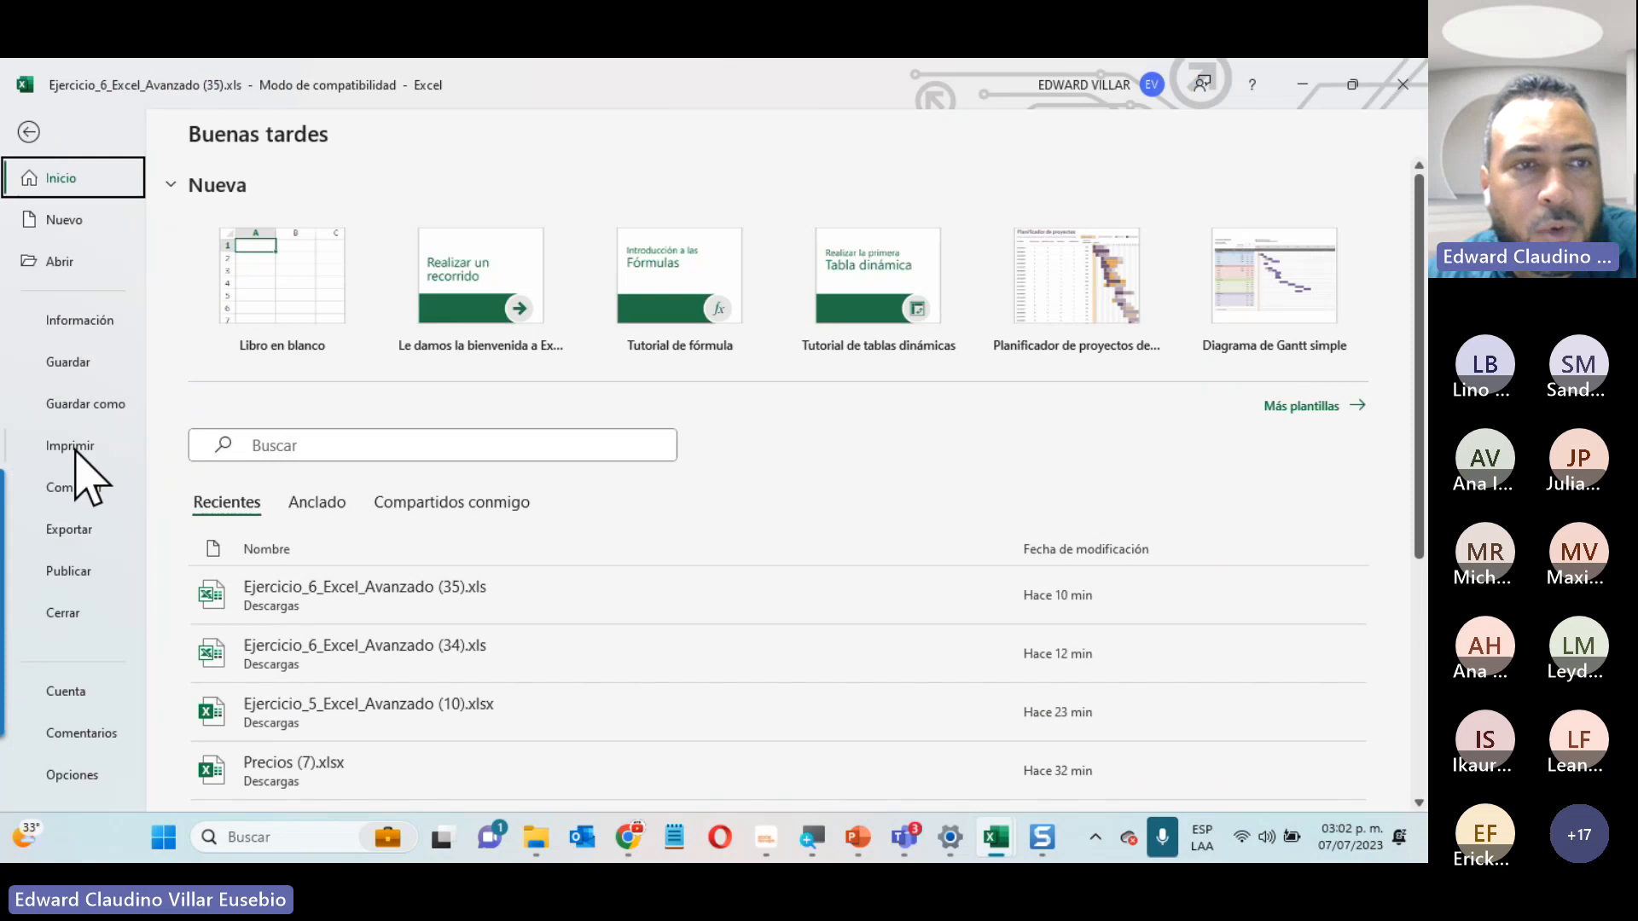
click(92, 403)
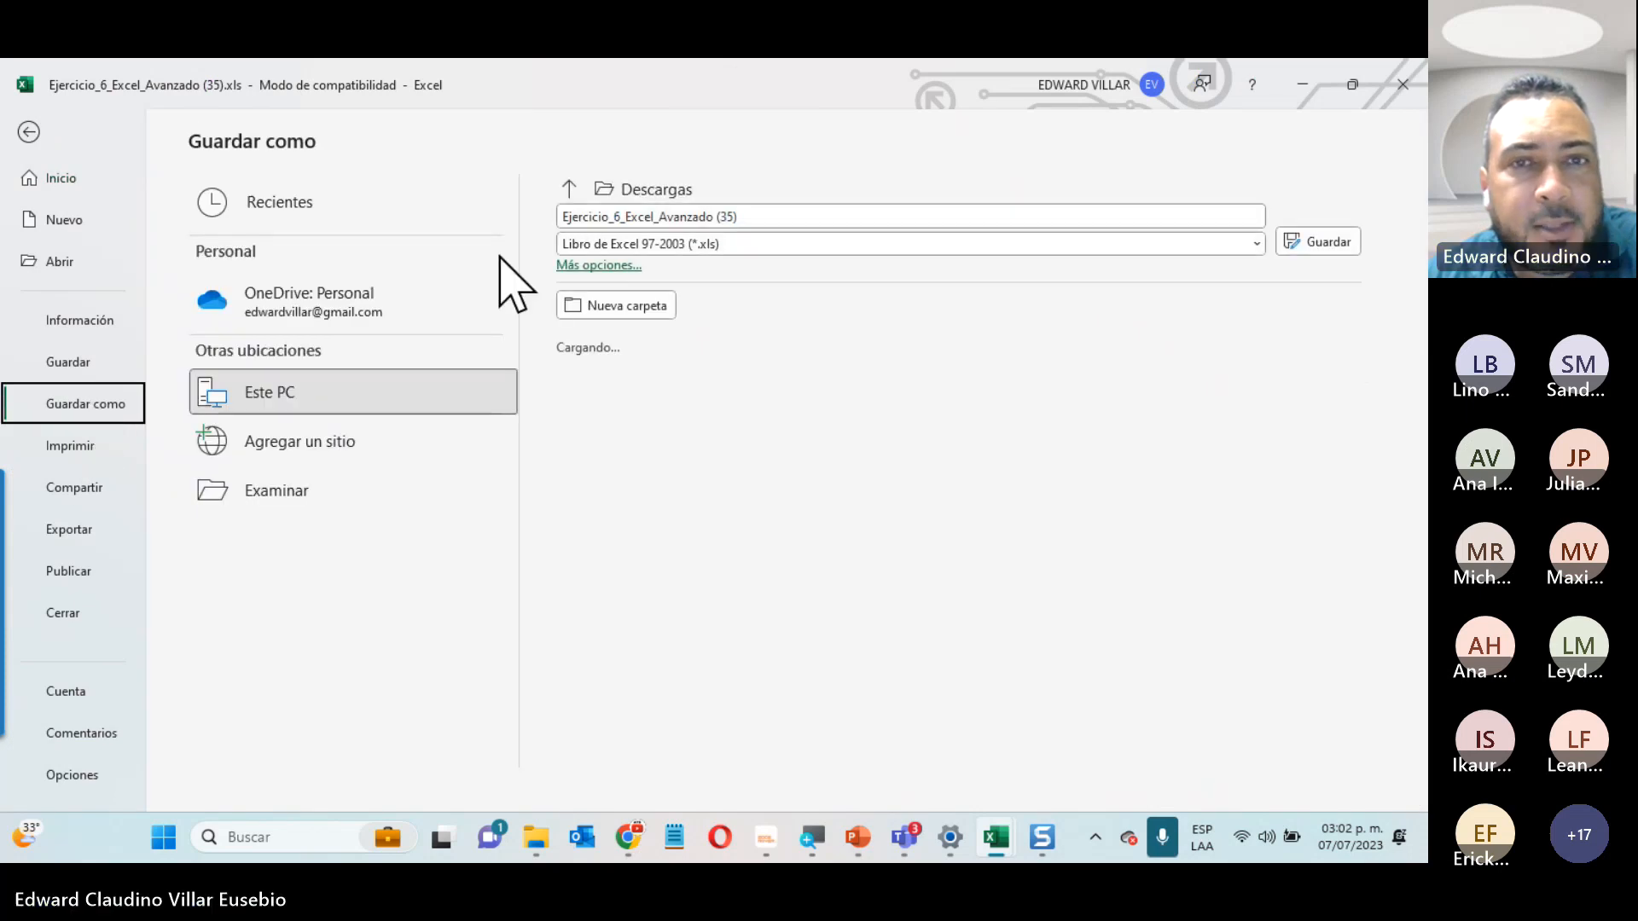
click(726, 245)
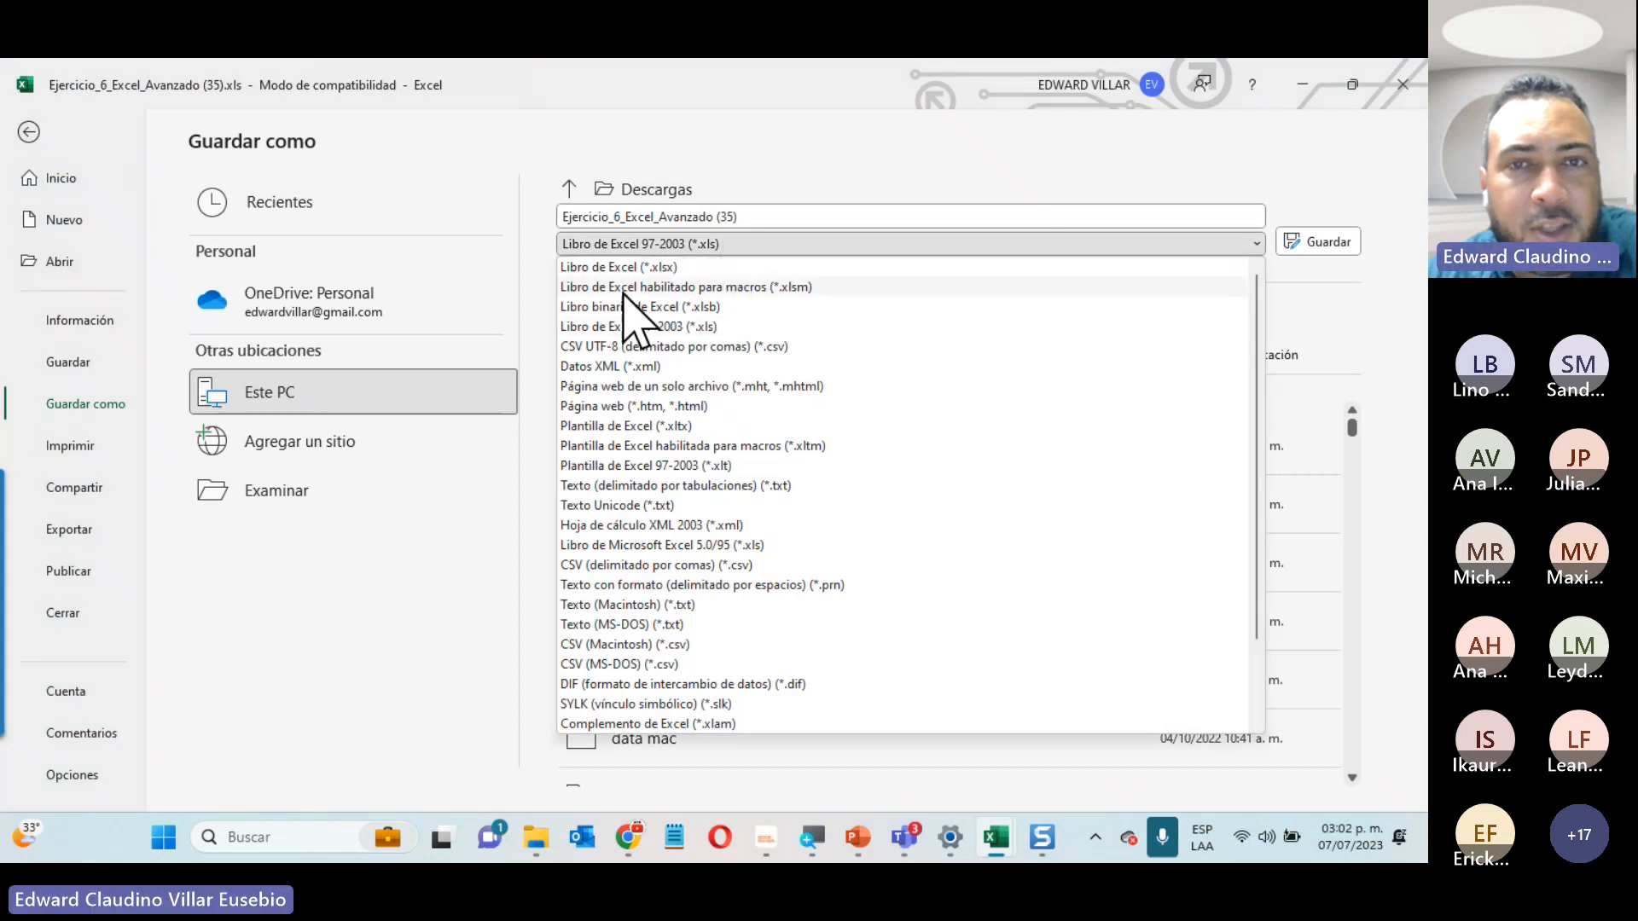
click(803, 290)
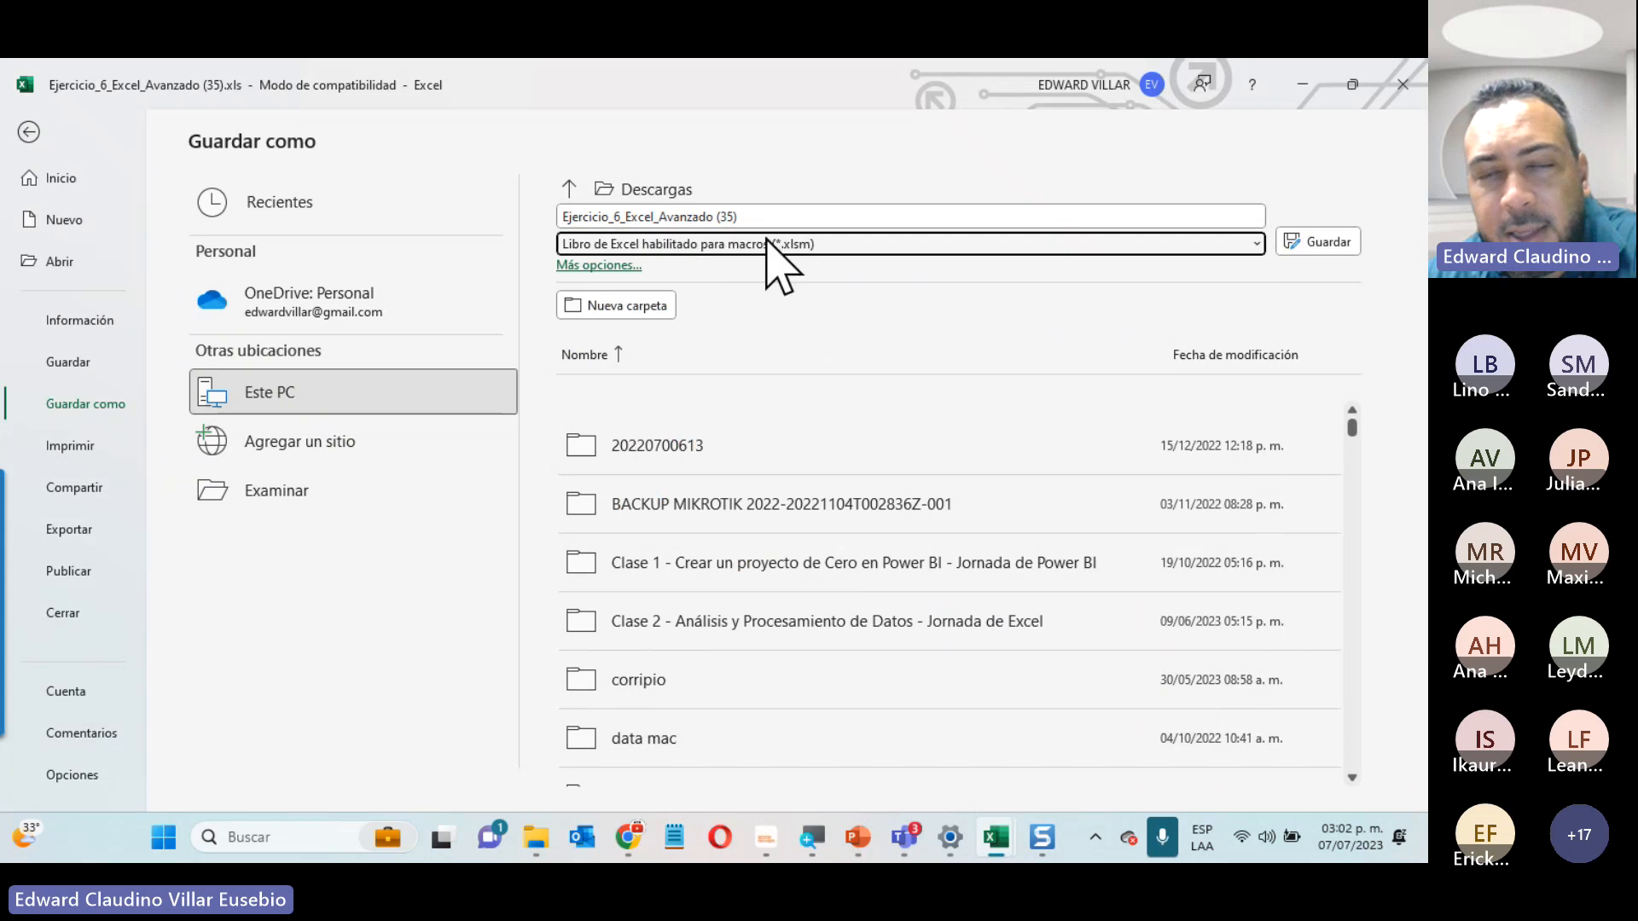
click(1353, 243)
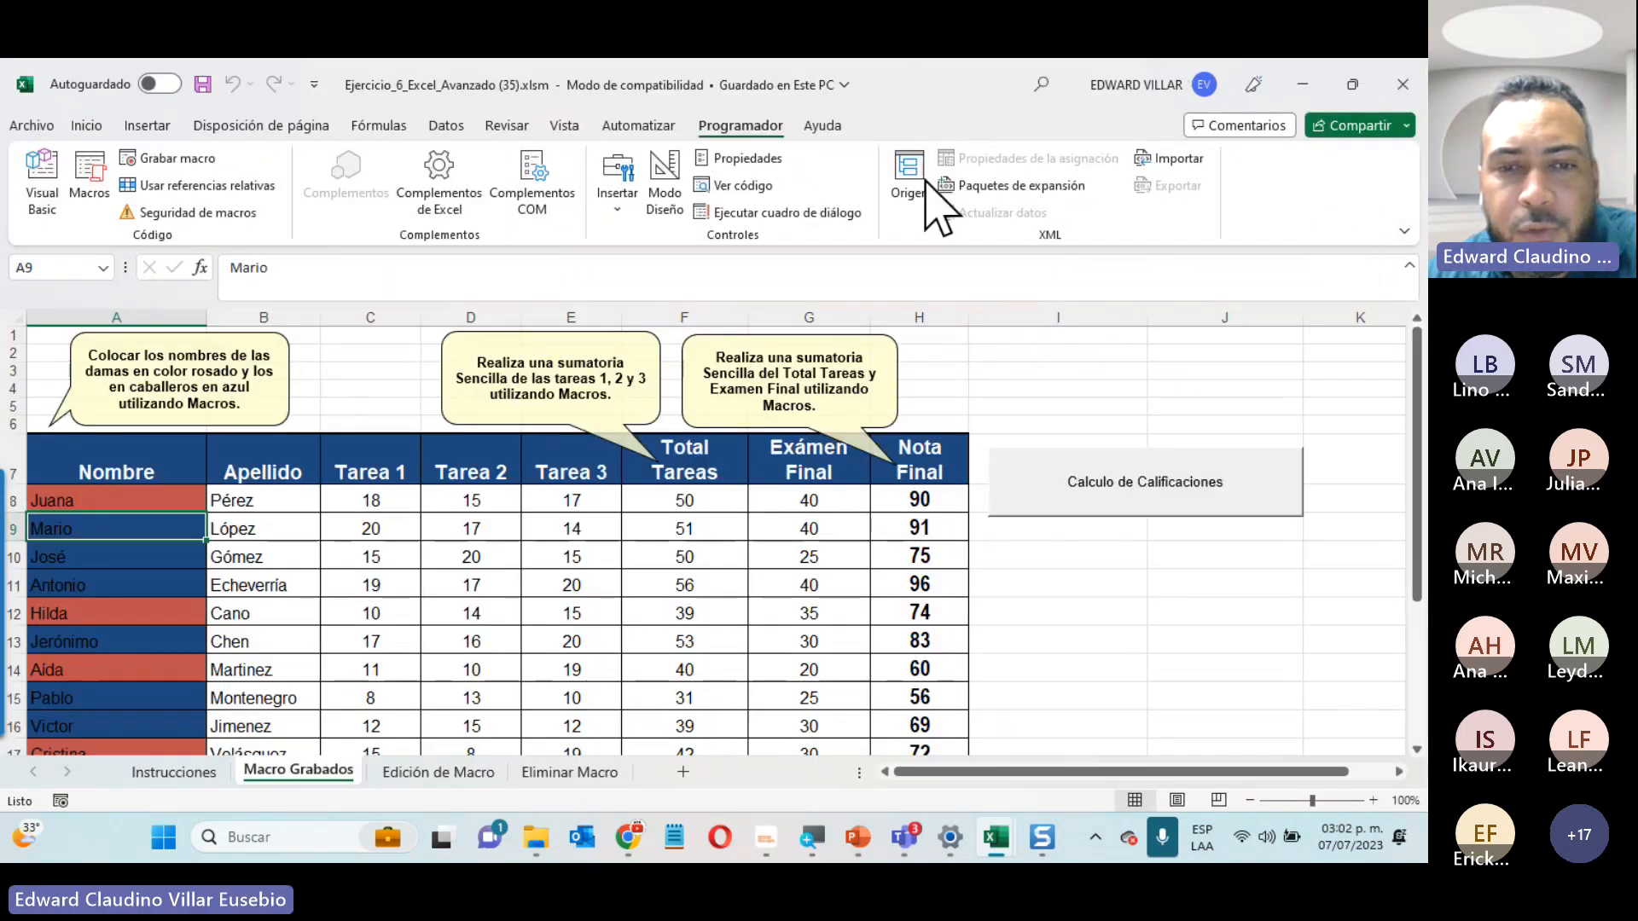
Switch to File Explorer, refresh the Descargas folder and locate Ejercicio_6_Excel_Avanzado (35).xlsm, then minimize the folder window
click(537, 840)
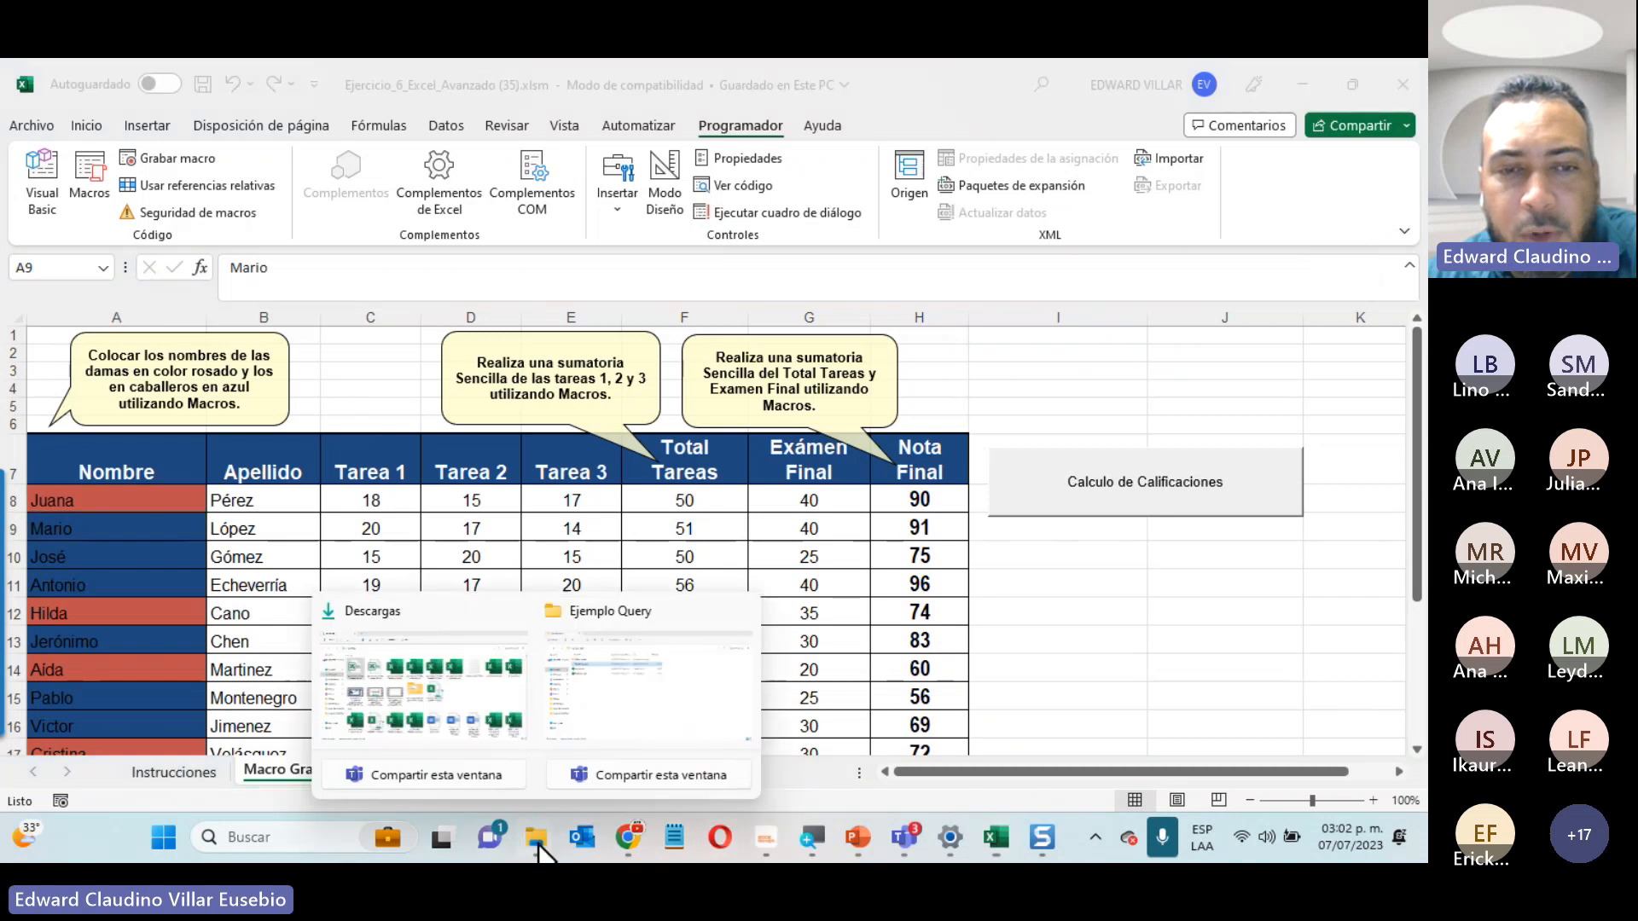
click(497, 723)
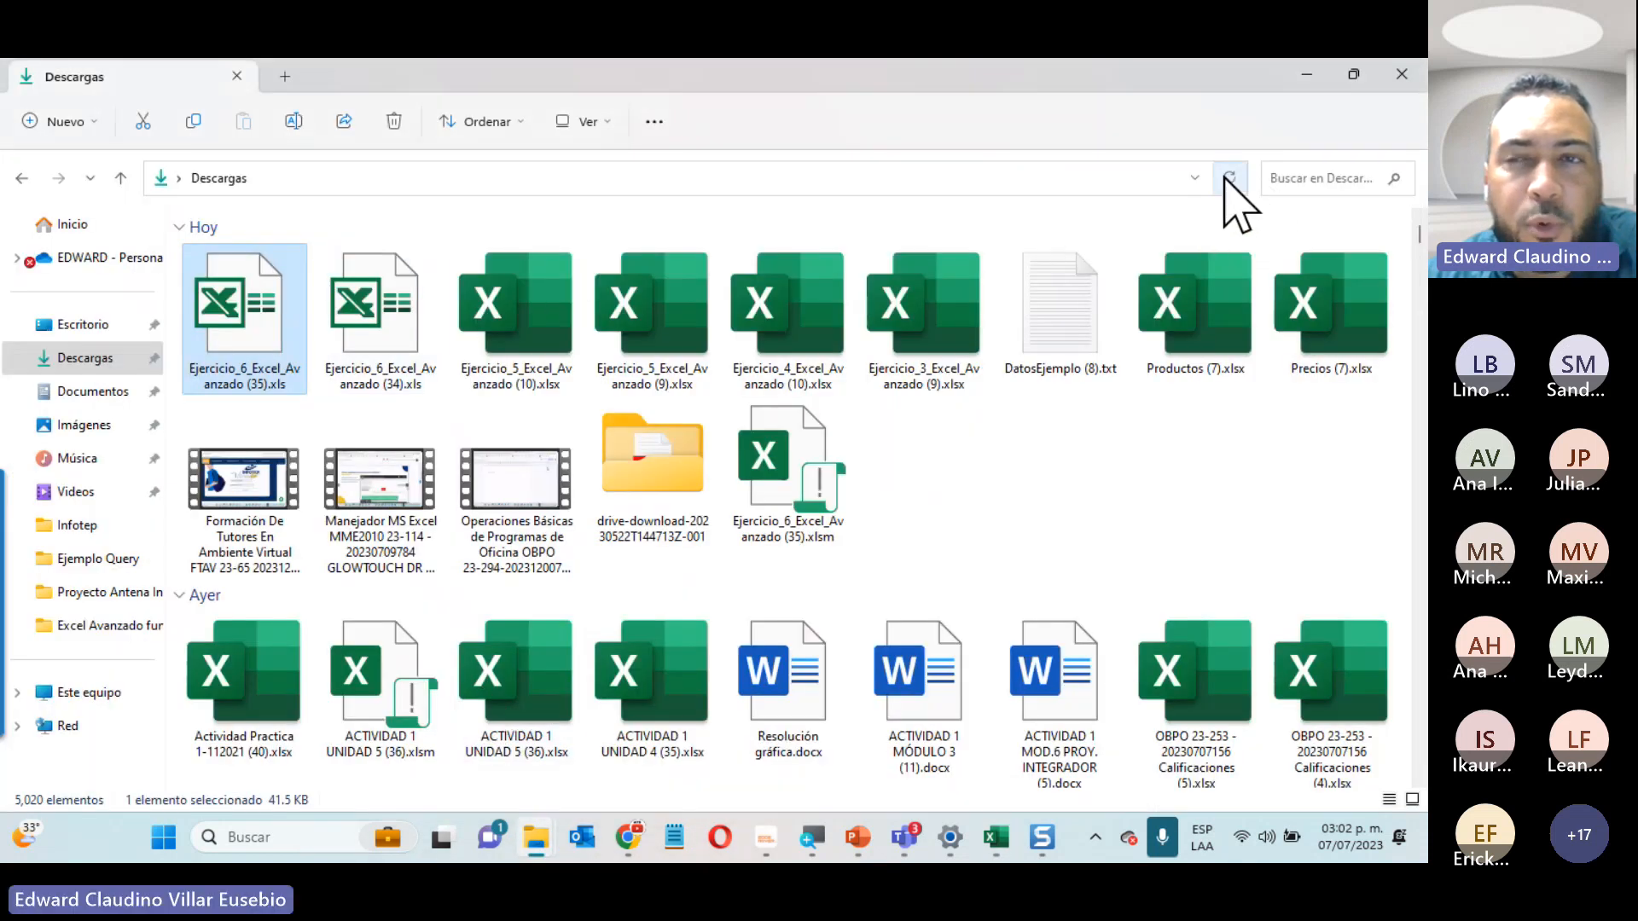
click(1229, 177)
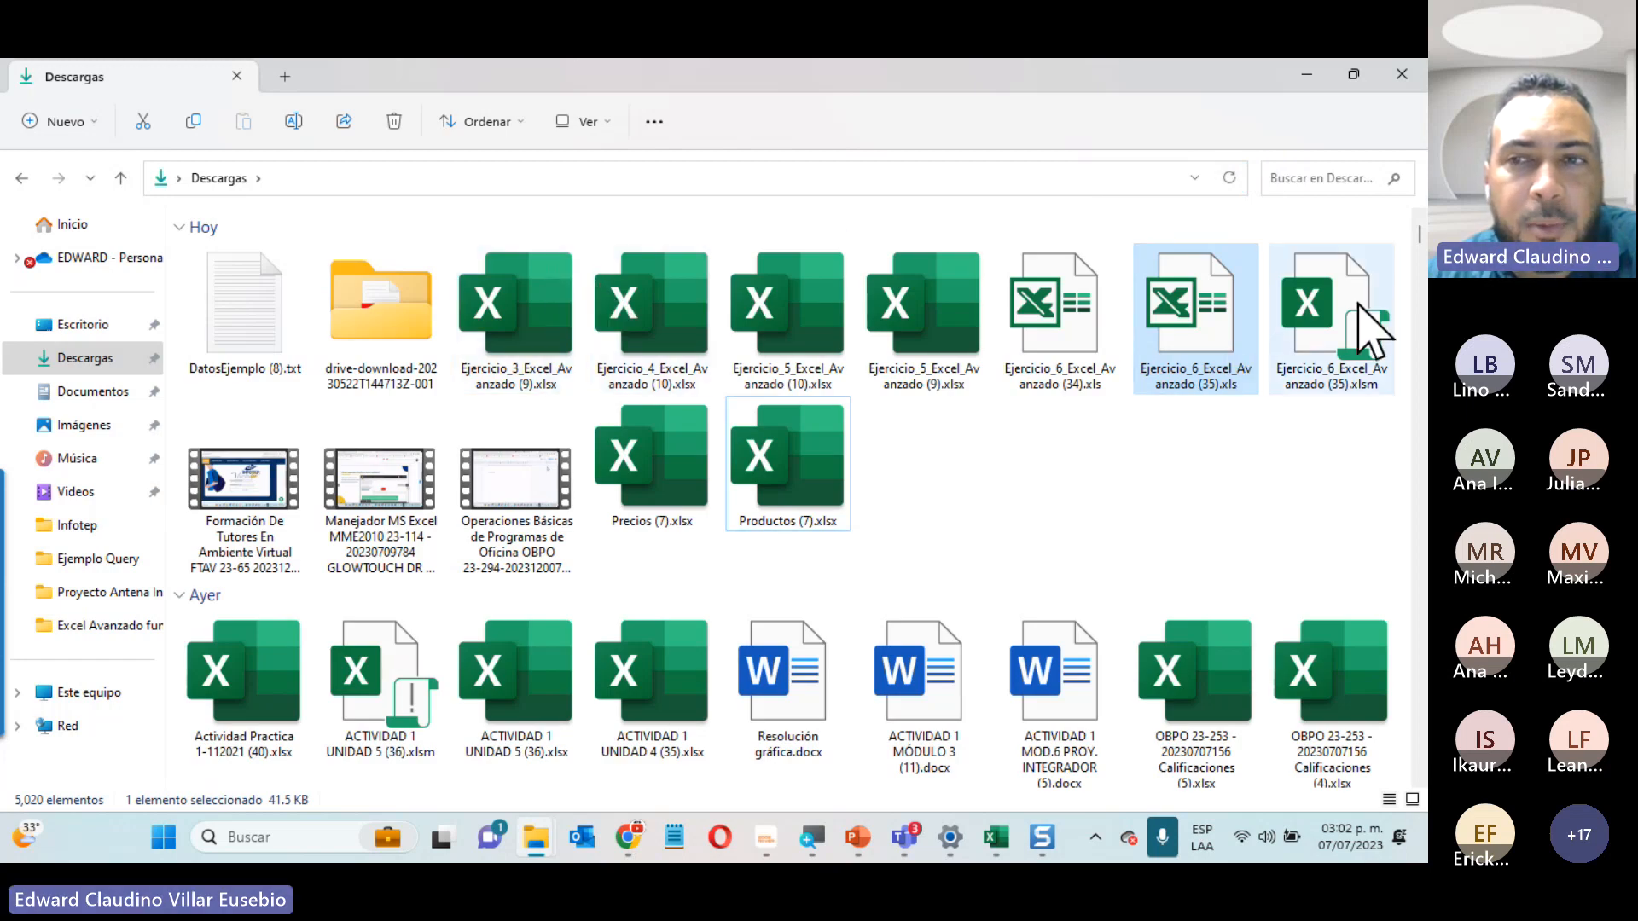
click(1360, 307)
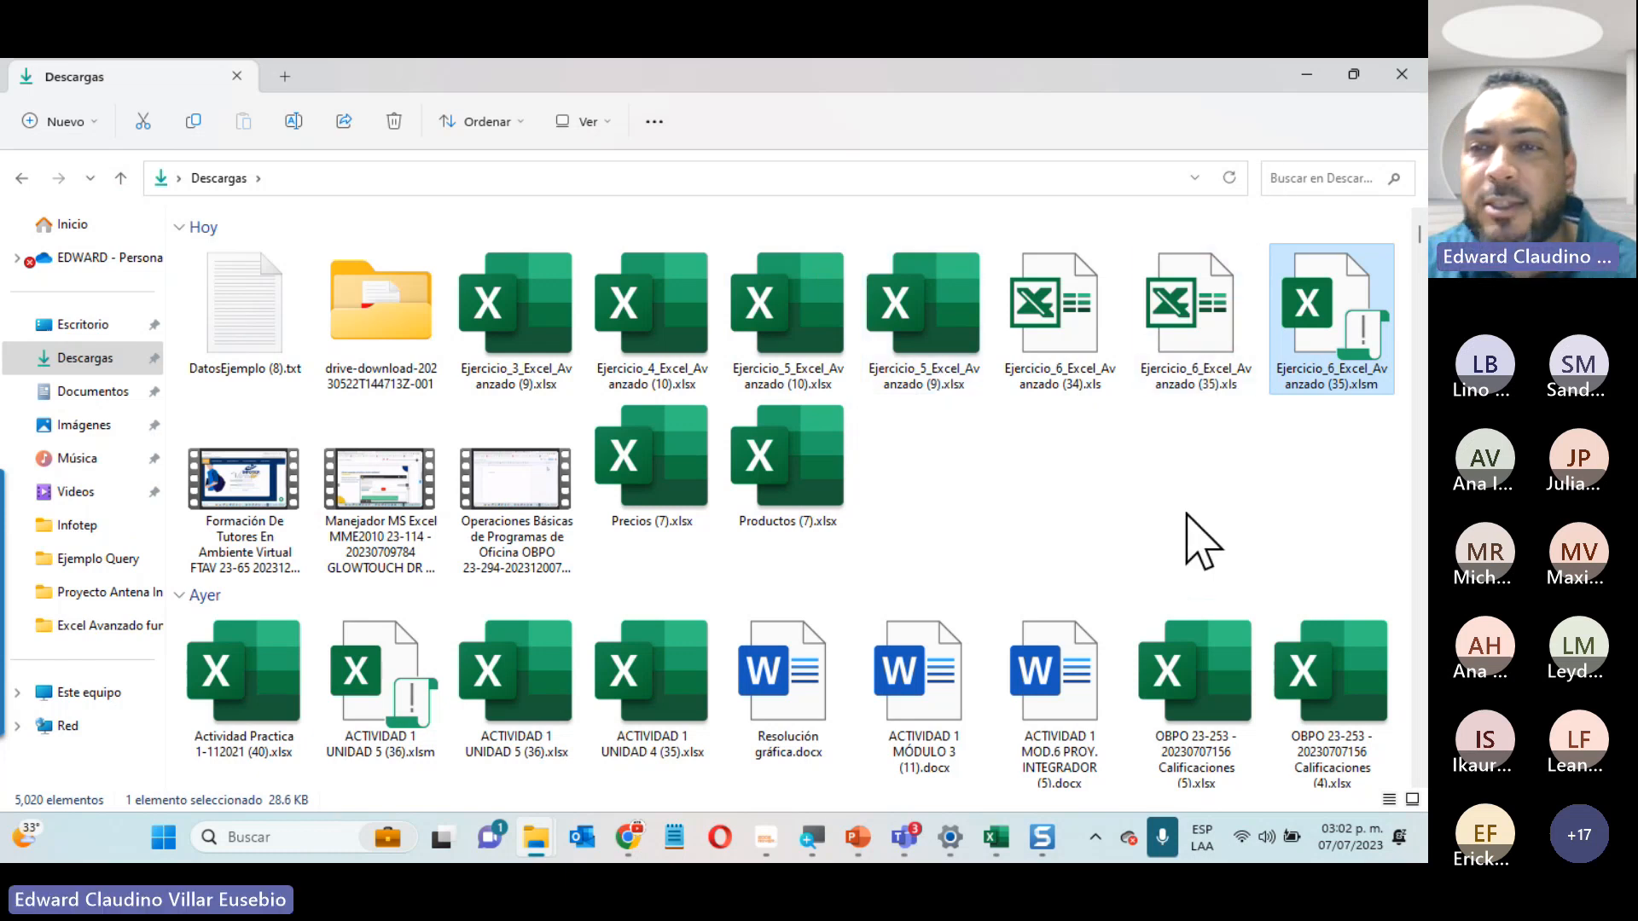
click(1304, 75)
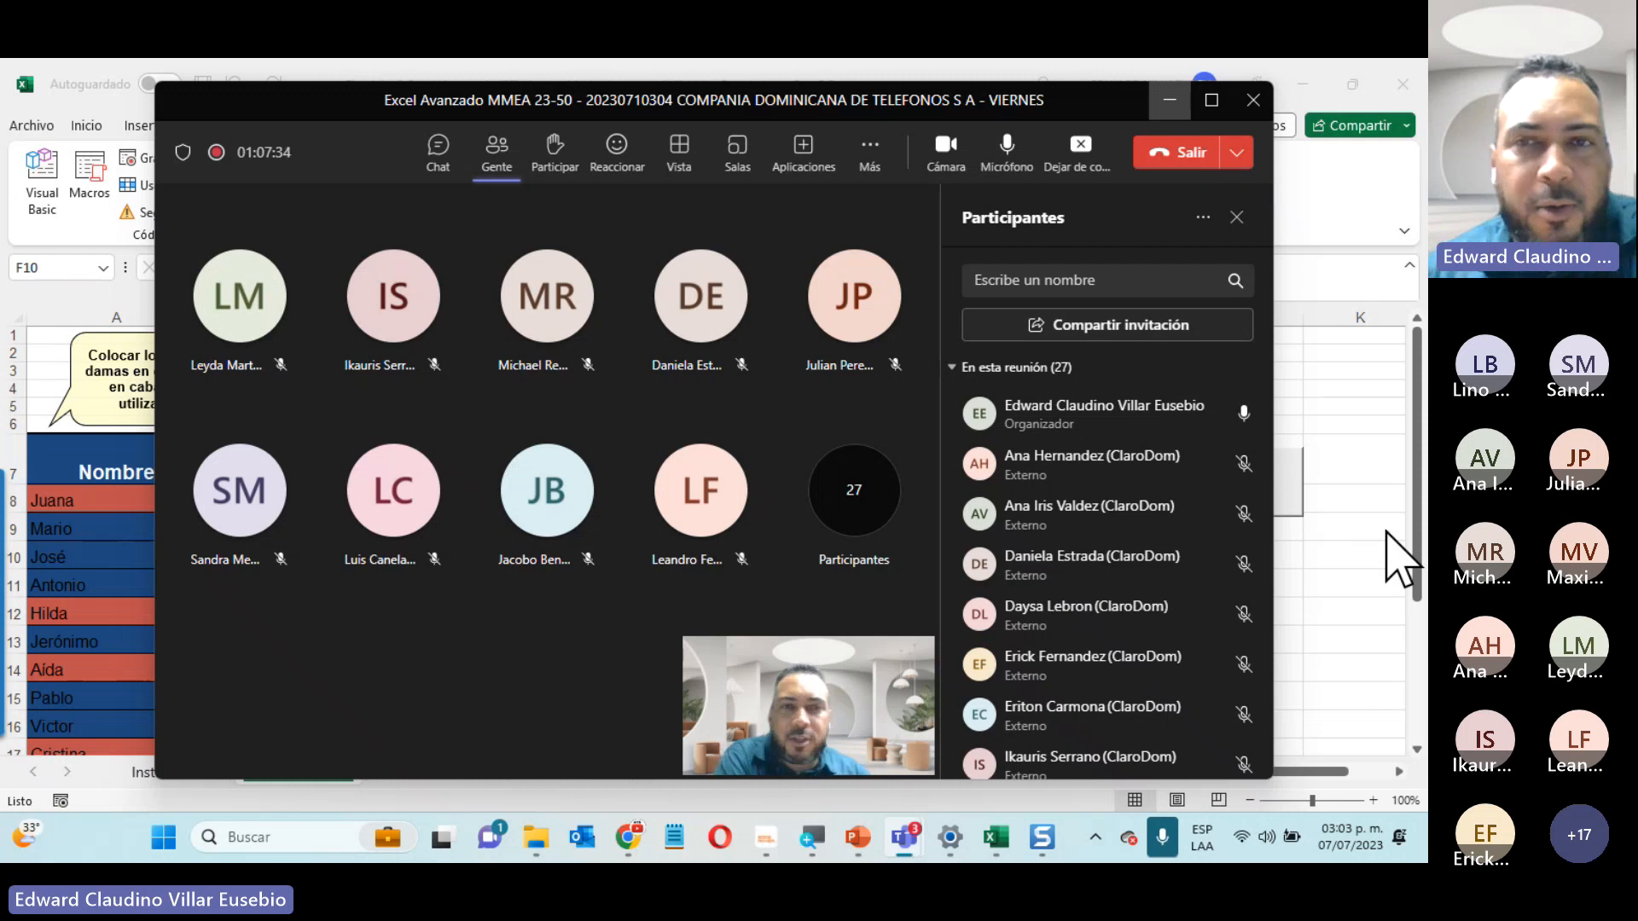
Minimize the Excel workbook and the Visual Basic editor, and switch to the Excel Avanzado course page in Chrome
click(1360, 81)
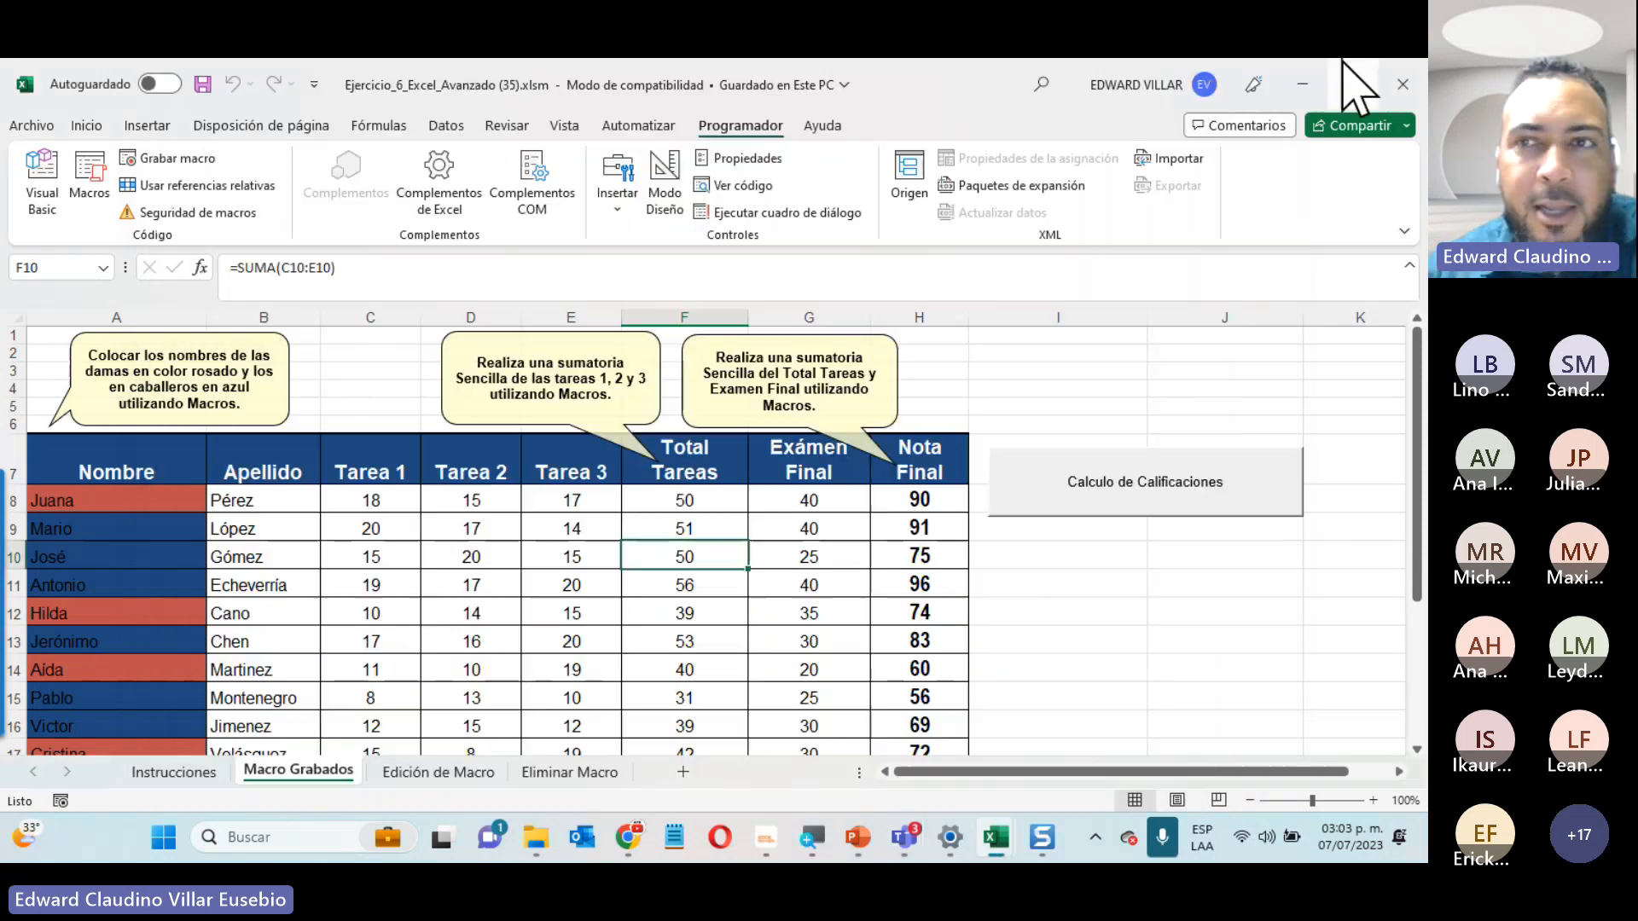
click(1302, 82)
click(1345, 149)
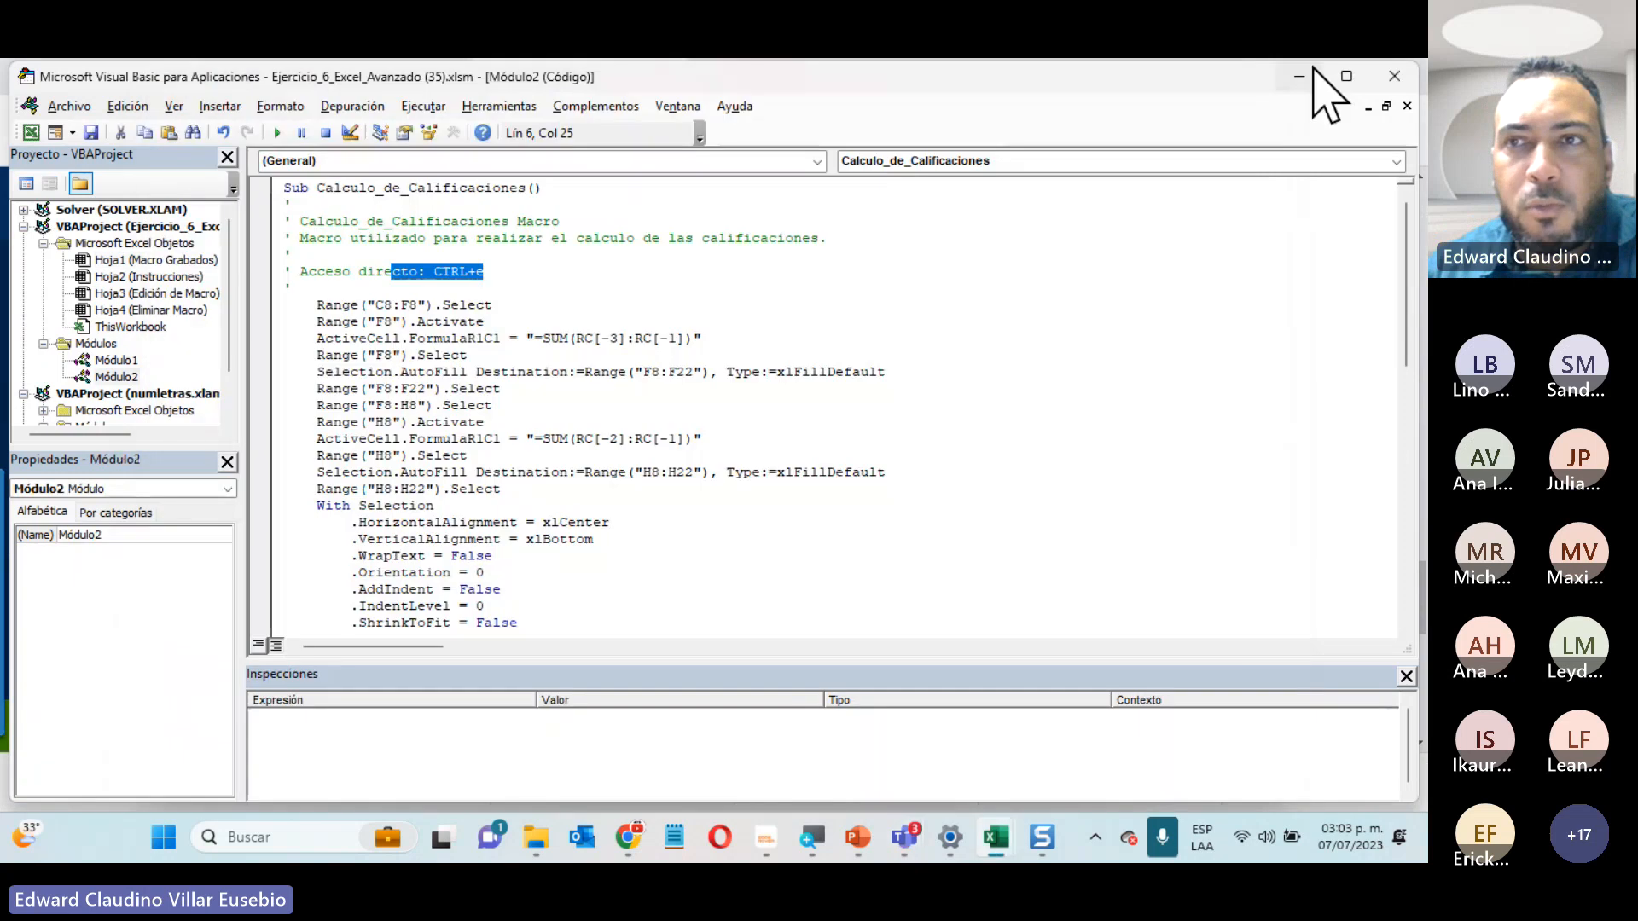
click(1301, 81)
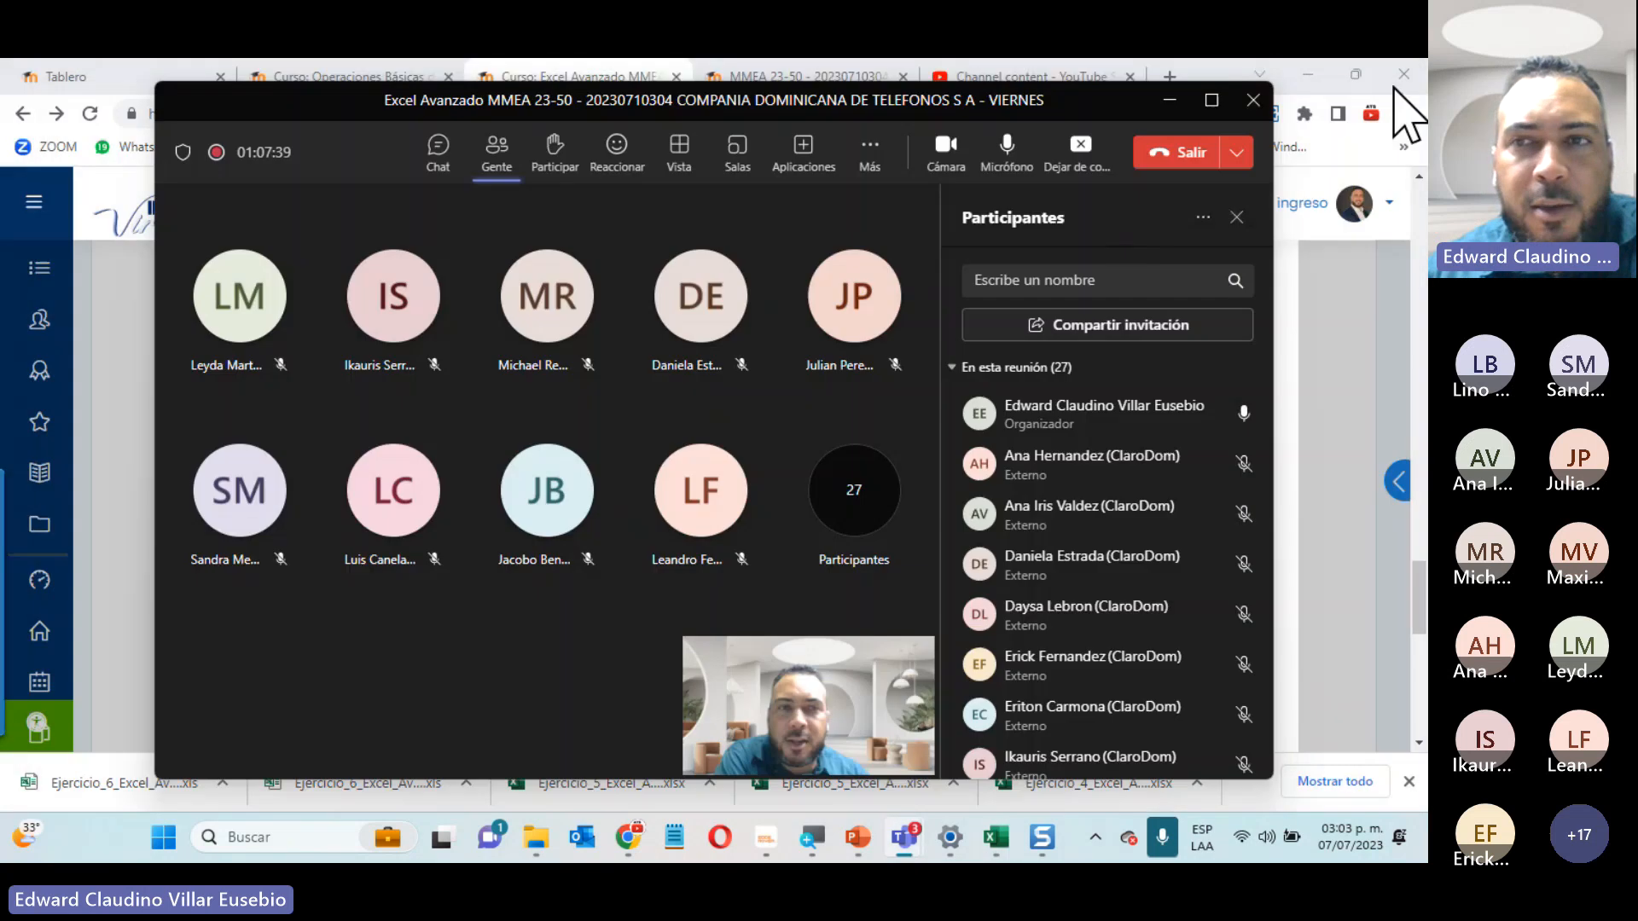
click(1225, 79)
Review the Unidad 4 Macros section's activities and deadline, and check the dates against the system calendar for July 2023
scroll(731, 549, down, 3)
scroll(322, 530, up, 1)
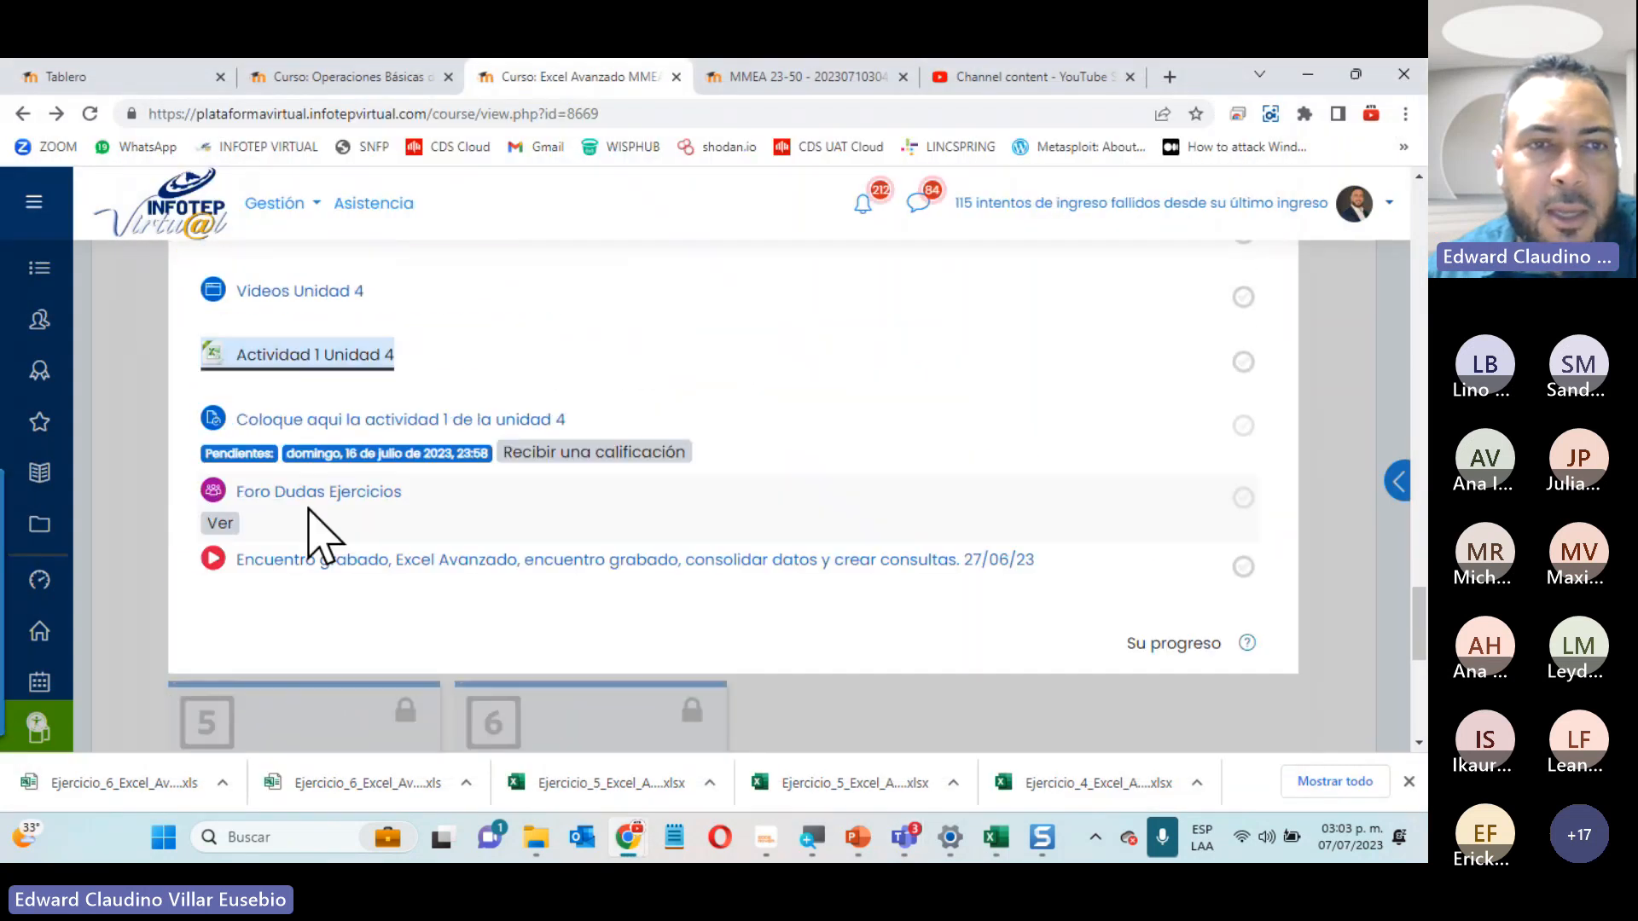
scroll(328, 450, up, 3)
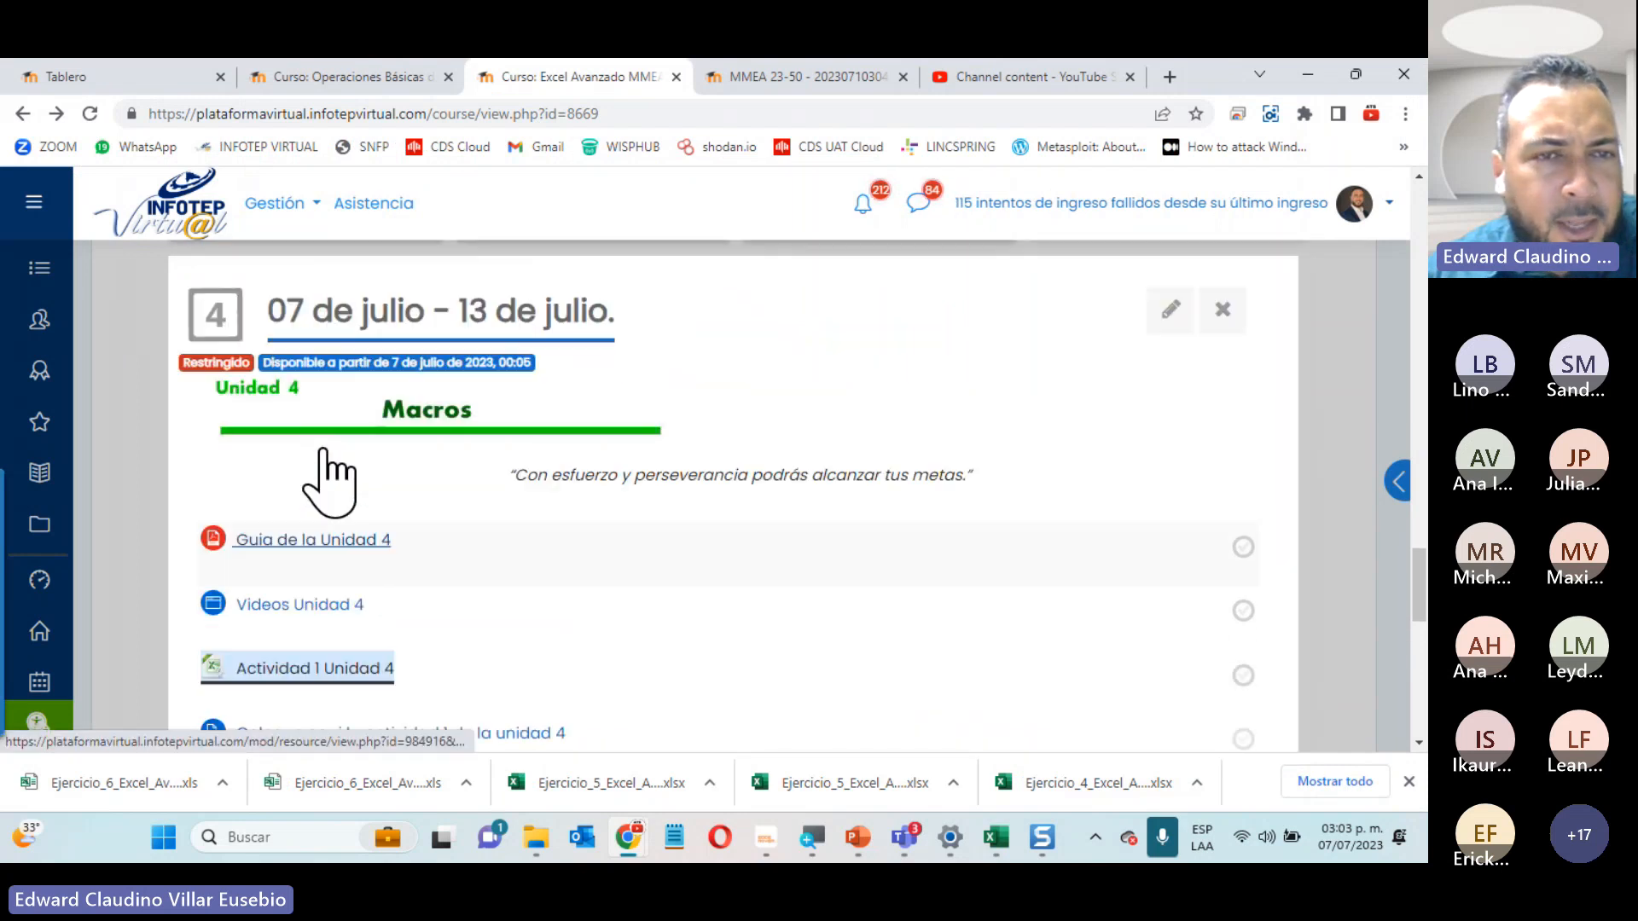
scroll(1062, 679, down, 1)
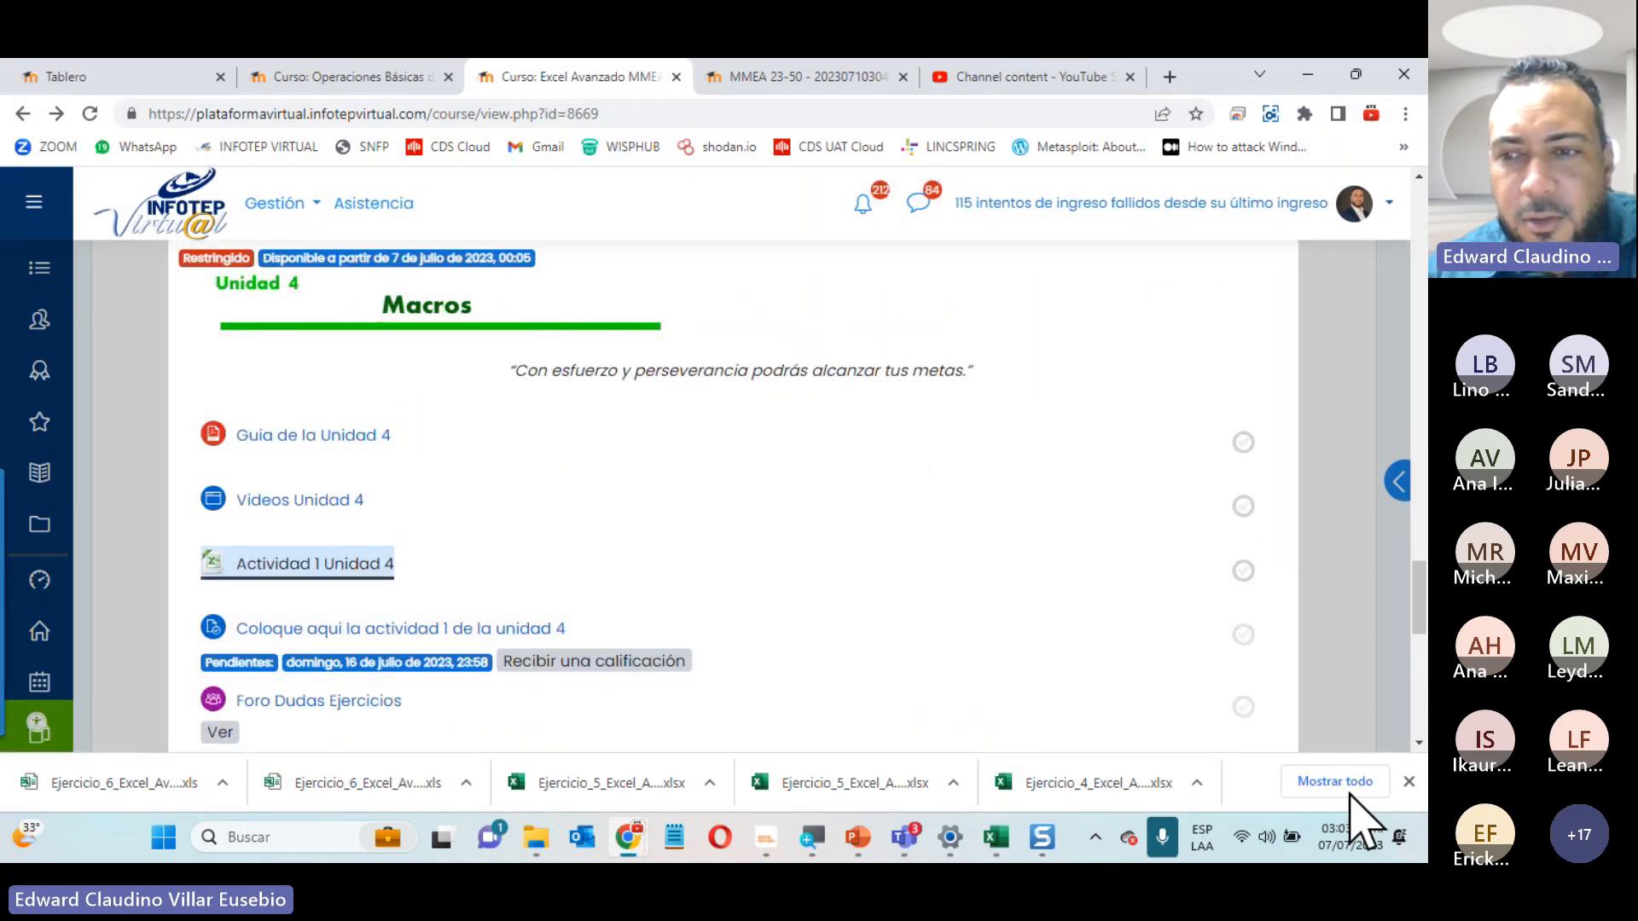
click(1352, 837)
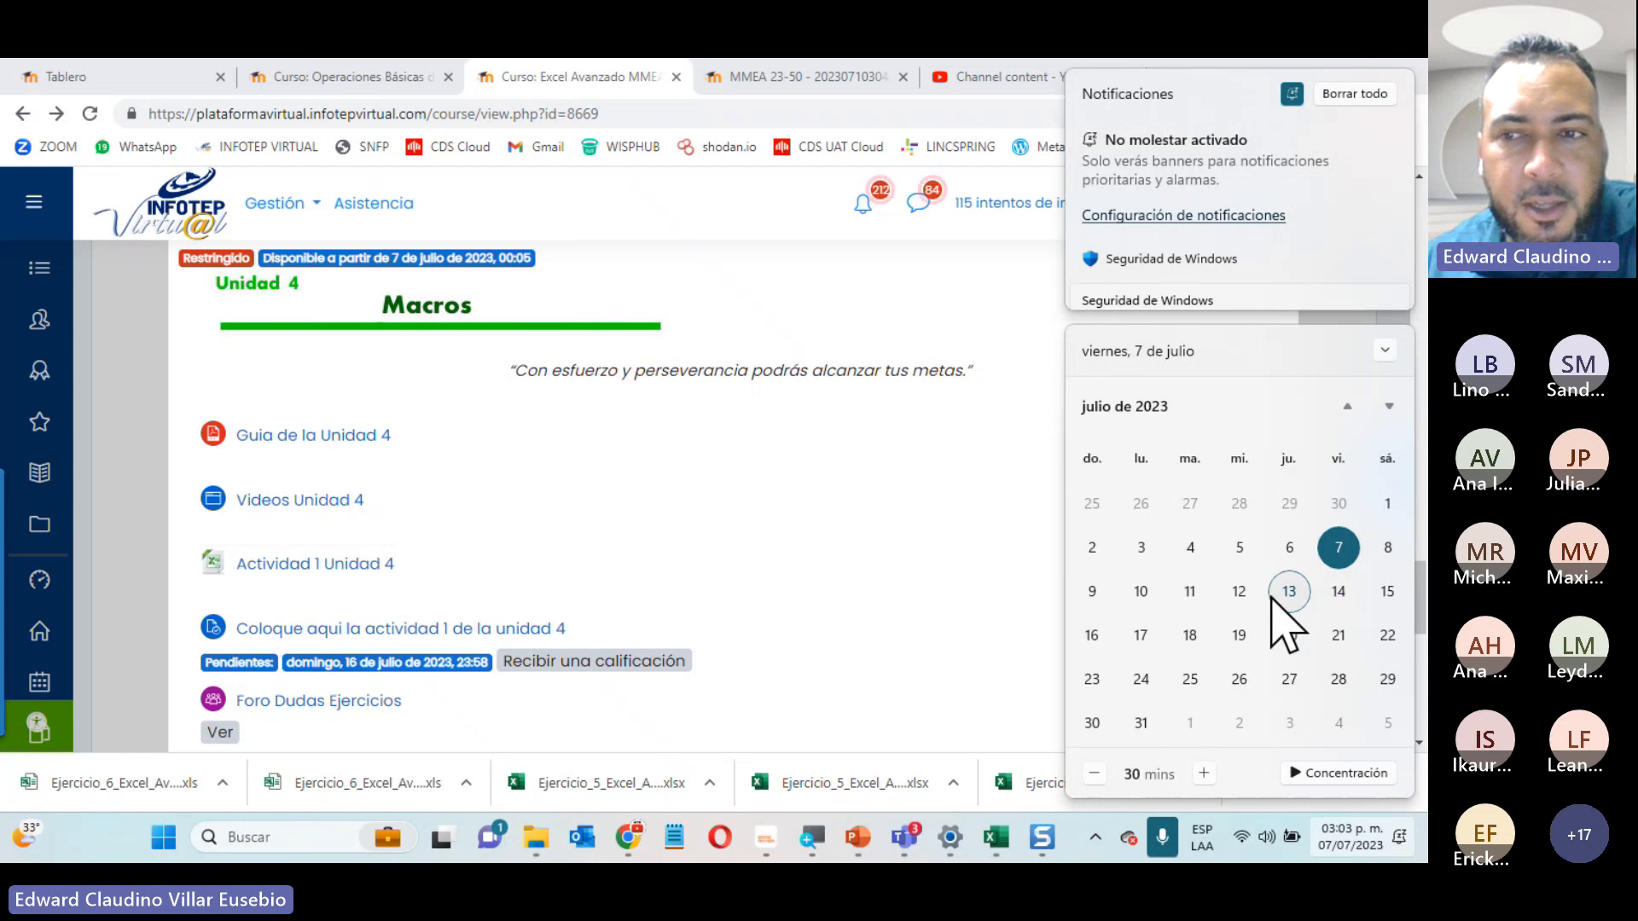
click(847, 602)
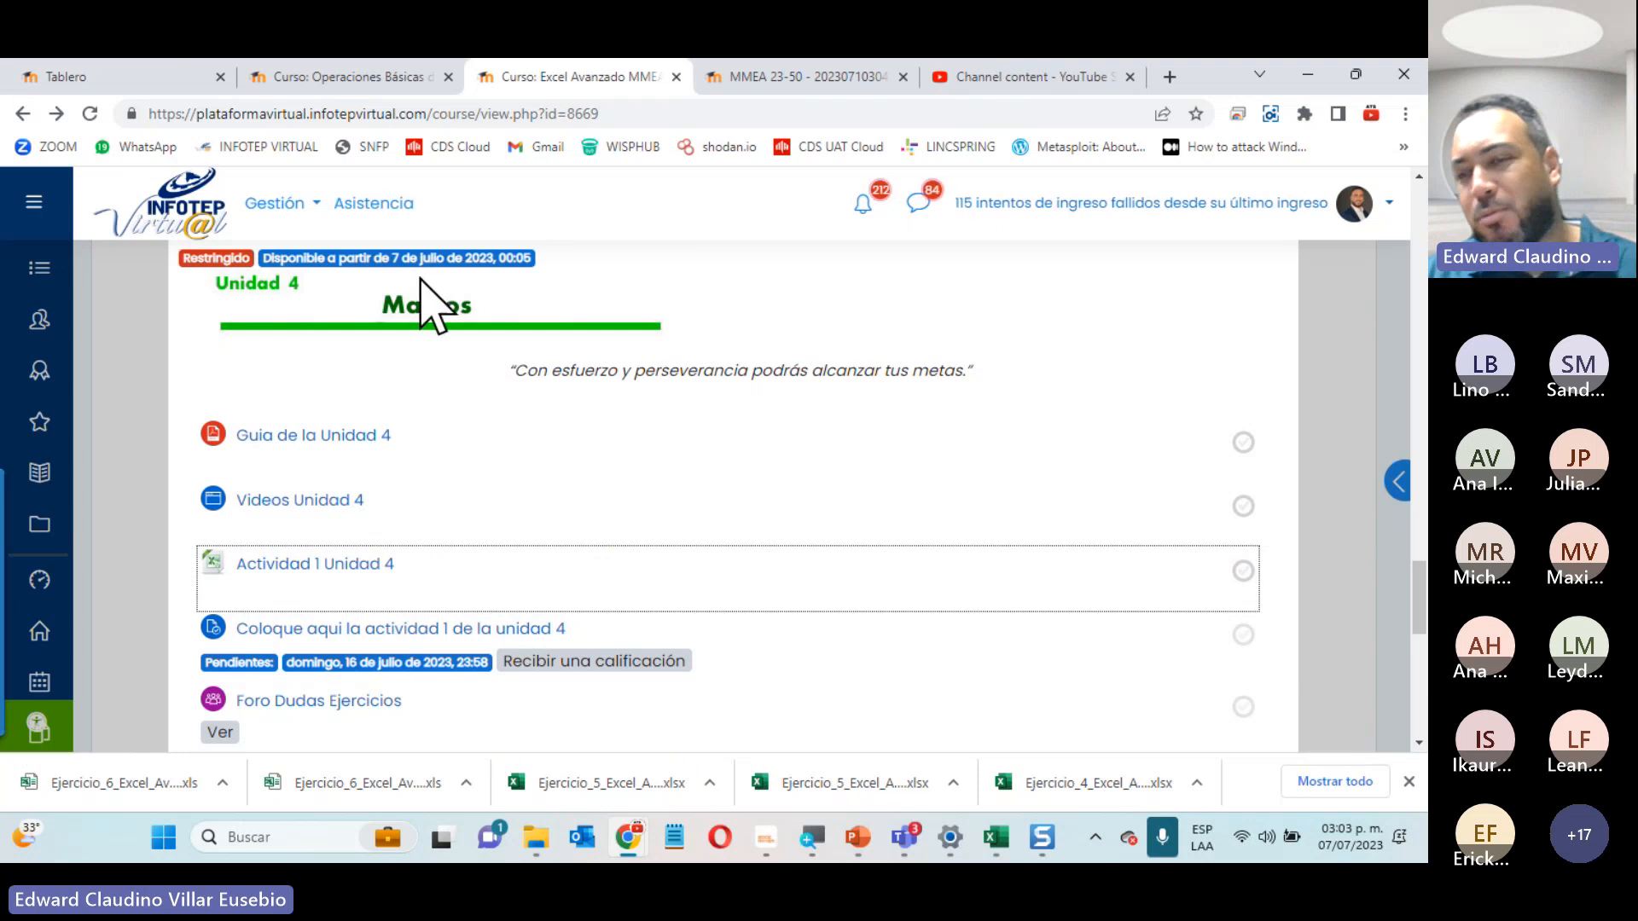
Open the course section for 14 de julio - 20 de julio and look through its Unidad 5 Visual Basic para Aplicaciones resources
scroll(441, 317, down, 6)
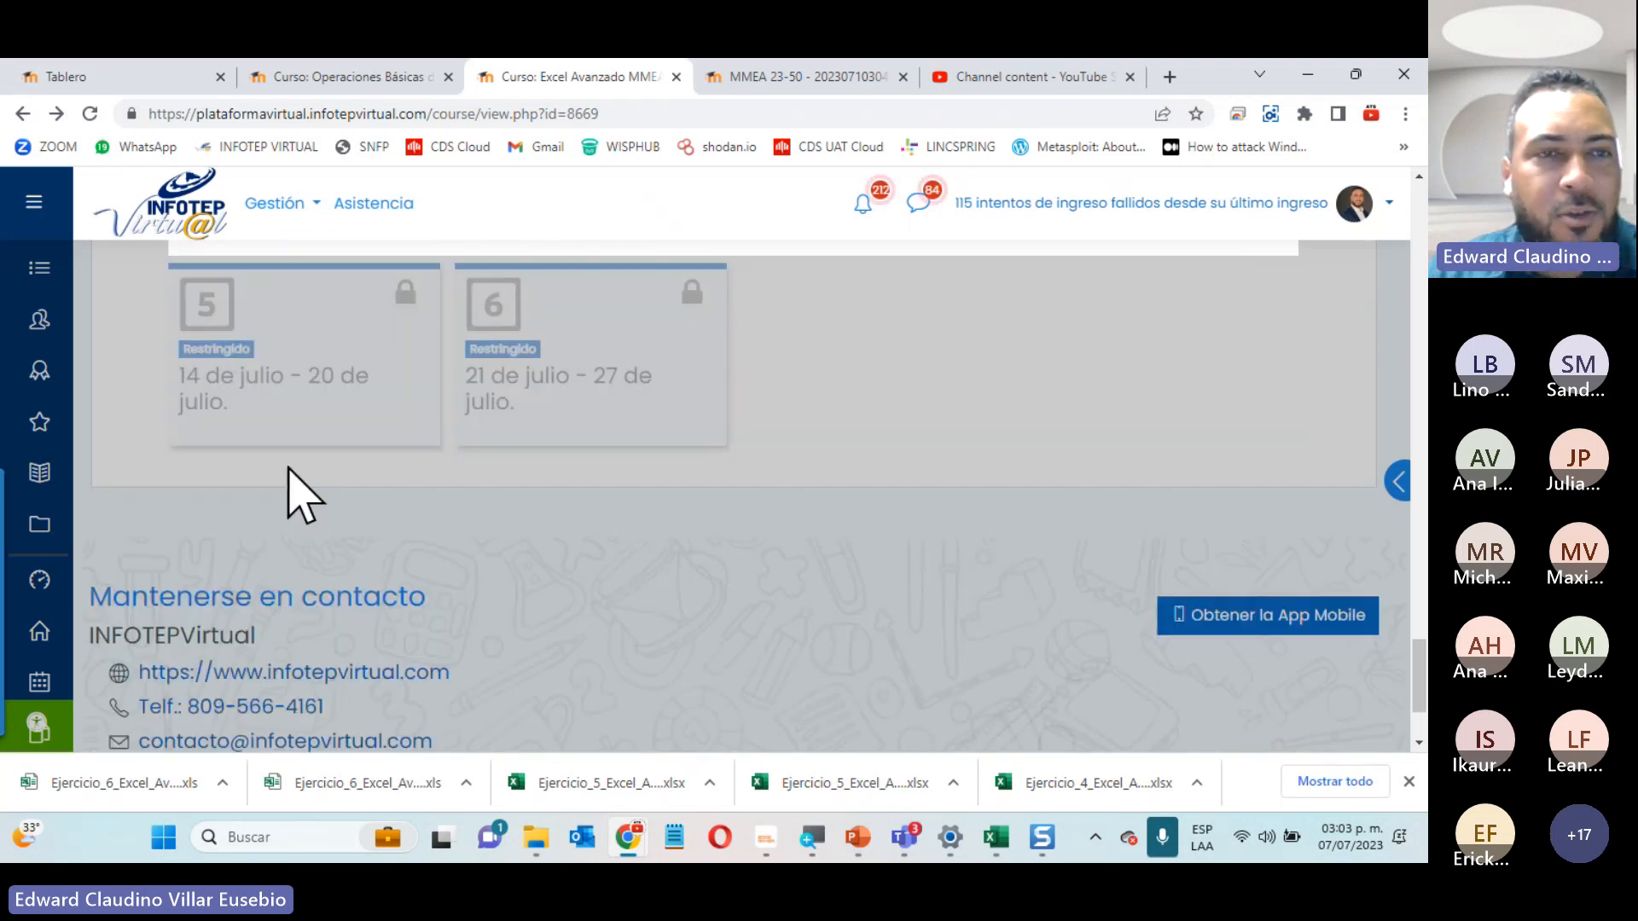
click(341, 418)
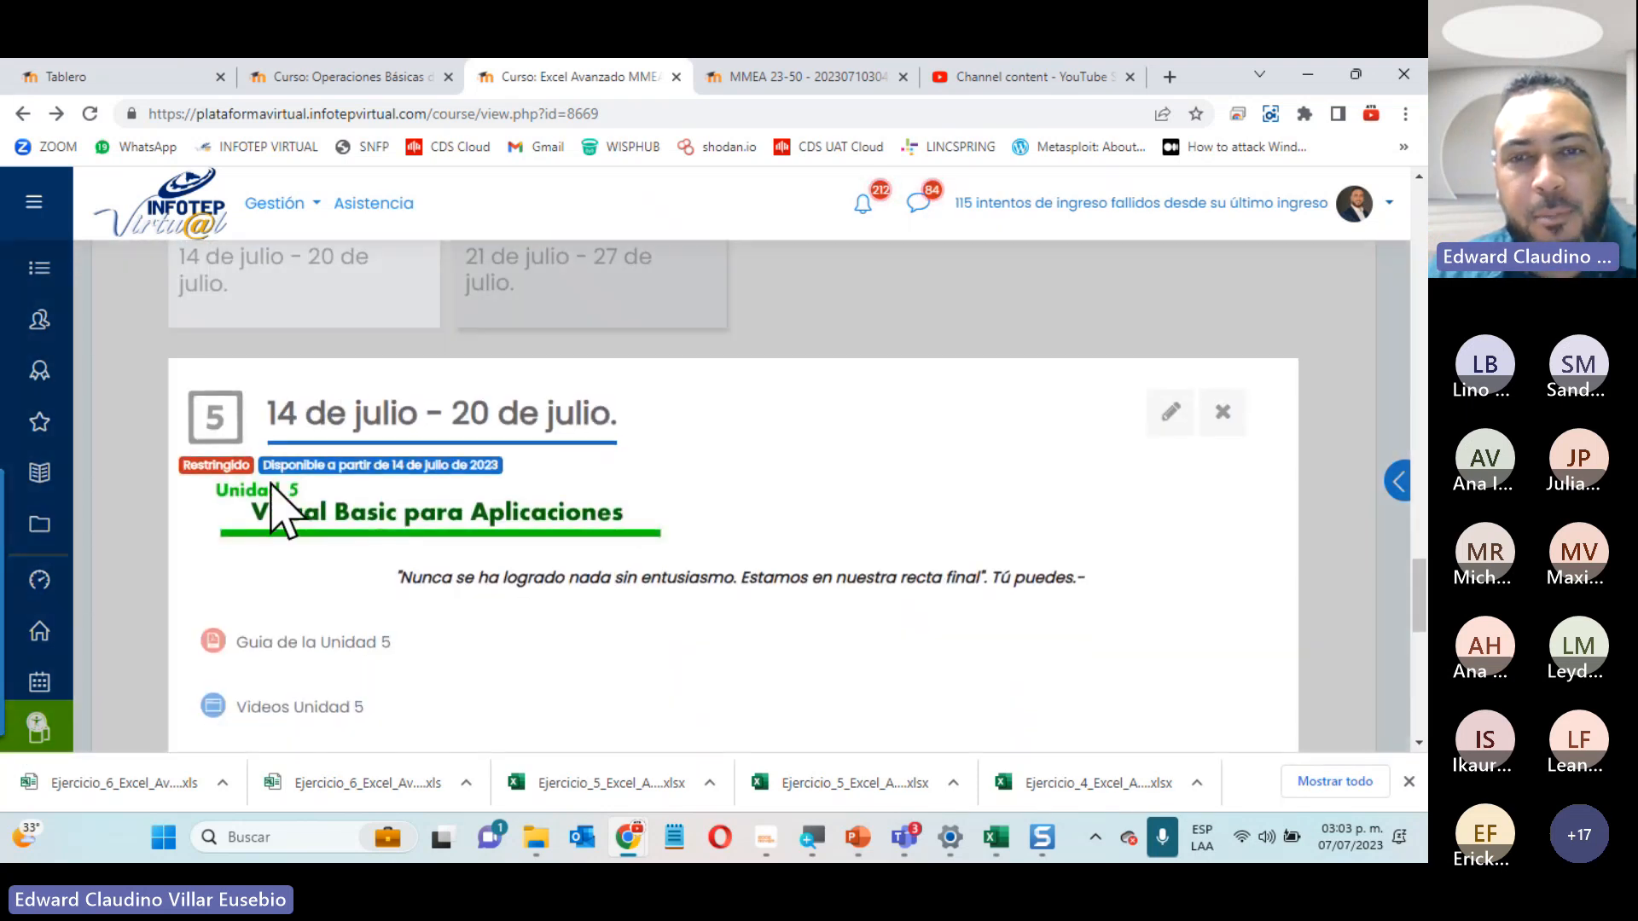
scroll(293, 501, down, 4)
scroll(418, 597, up, 4)
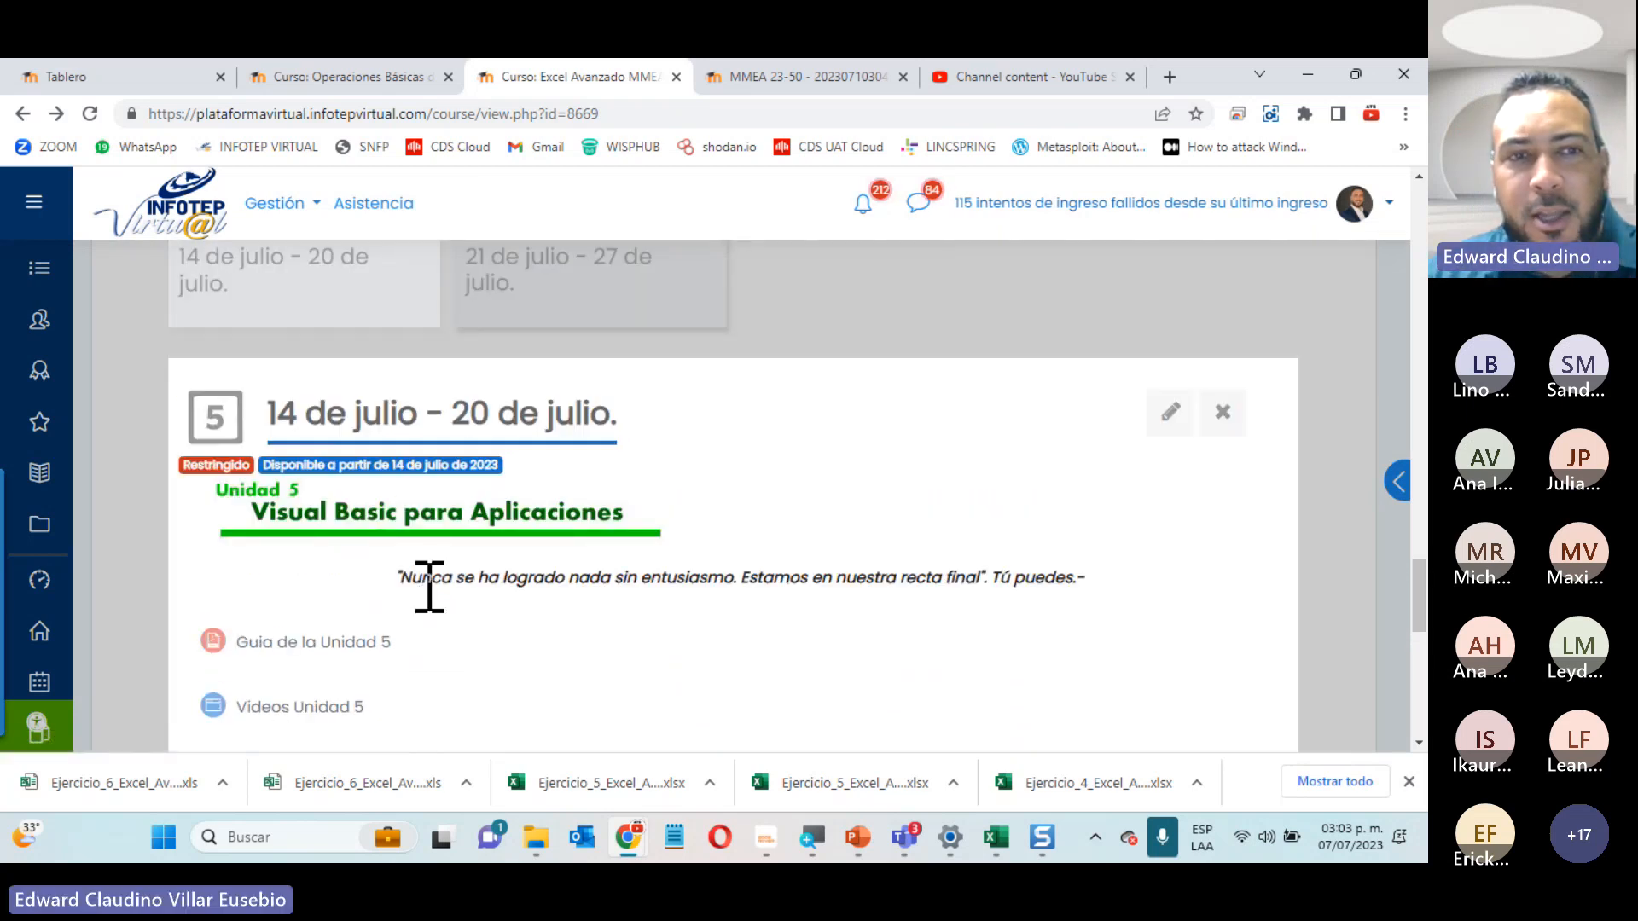
scroll(429, 587, down, 3)
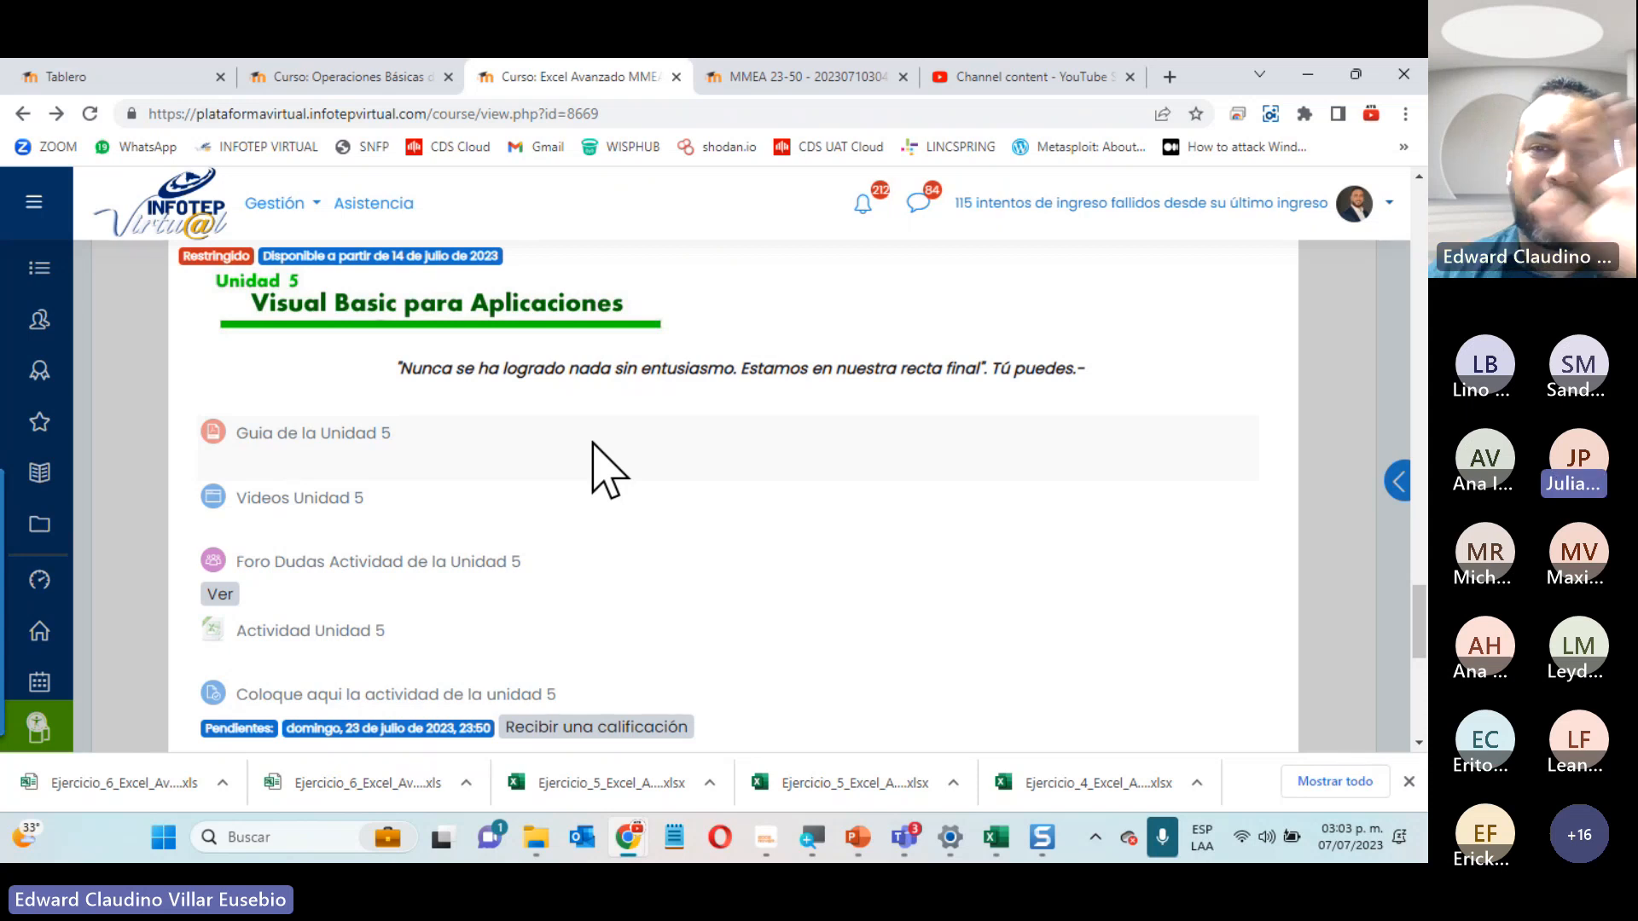
Switch to the Excel Avanzado meeting in Microsoft Teams, turn off the camera and microphone, and stop sharing the screen
mouse_move(912, 853)
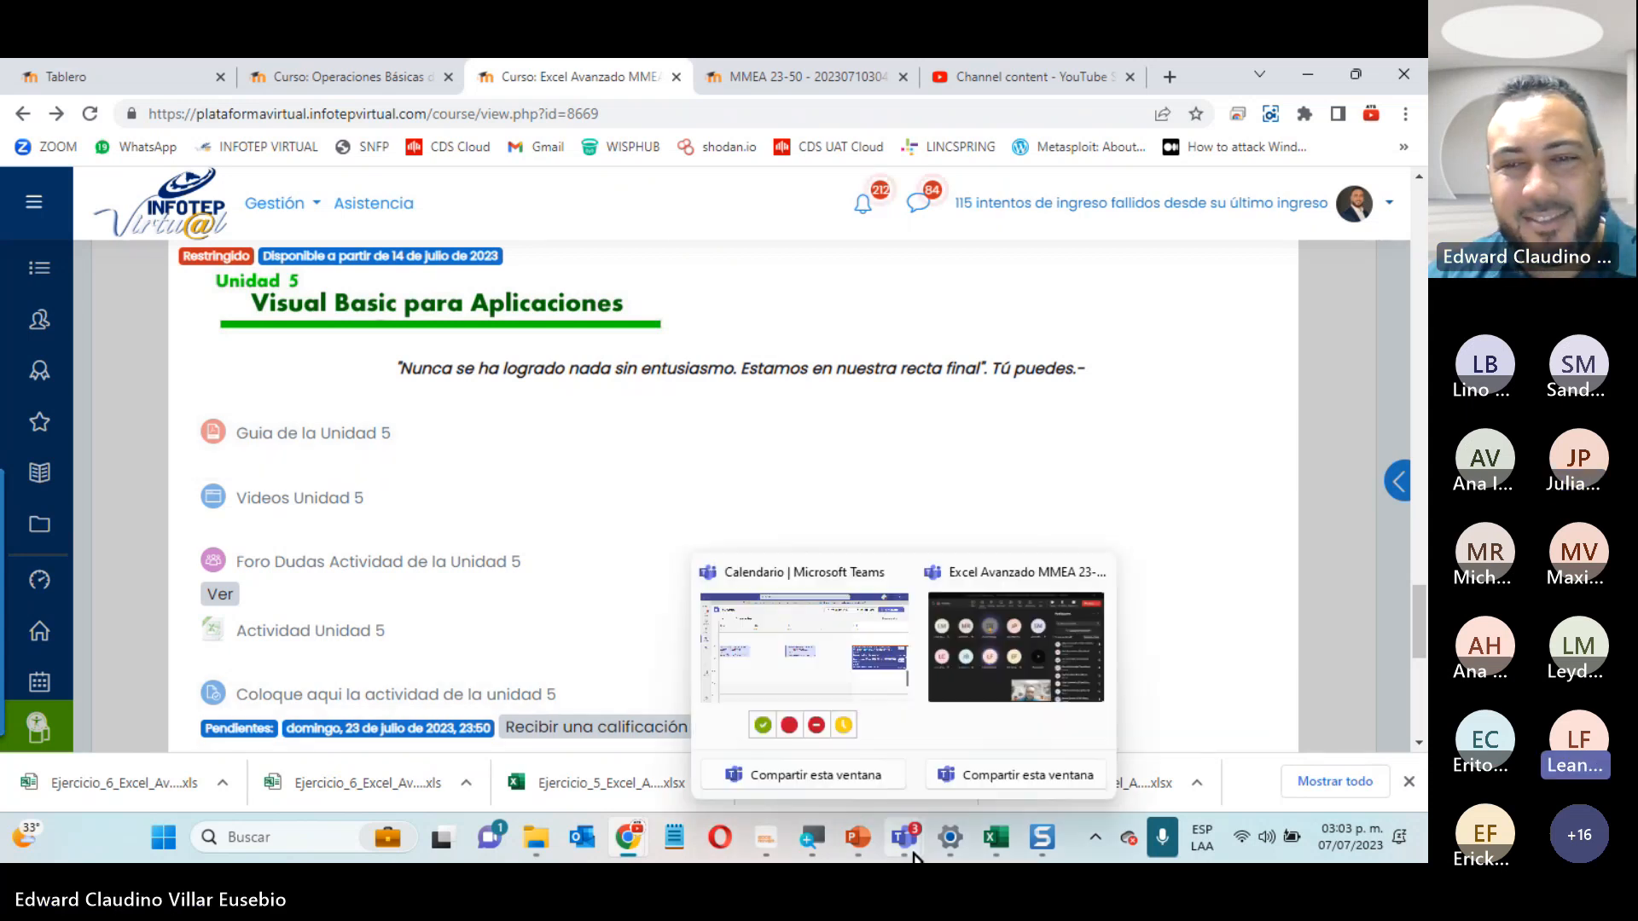
click(998, 648)
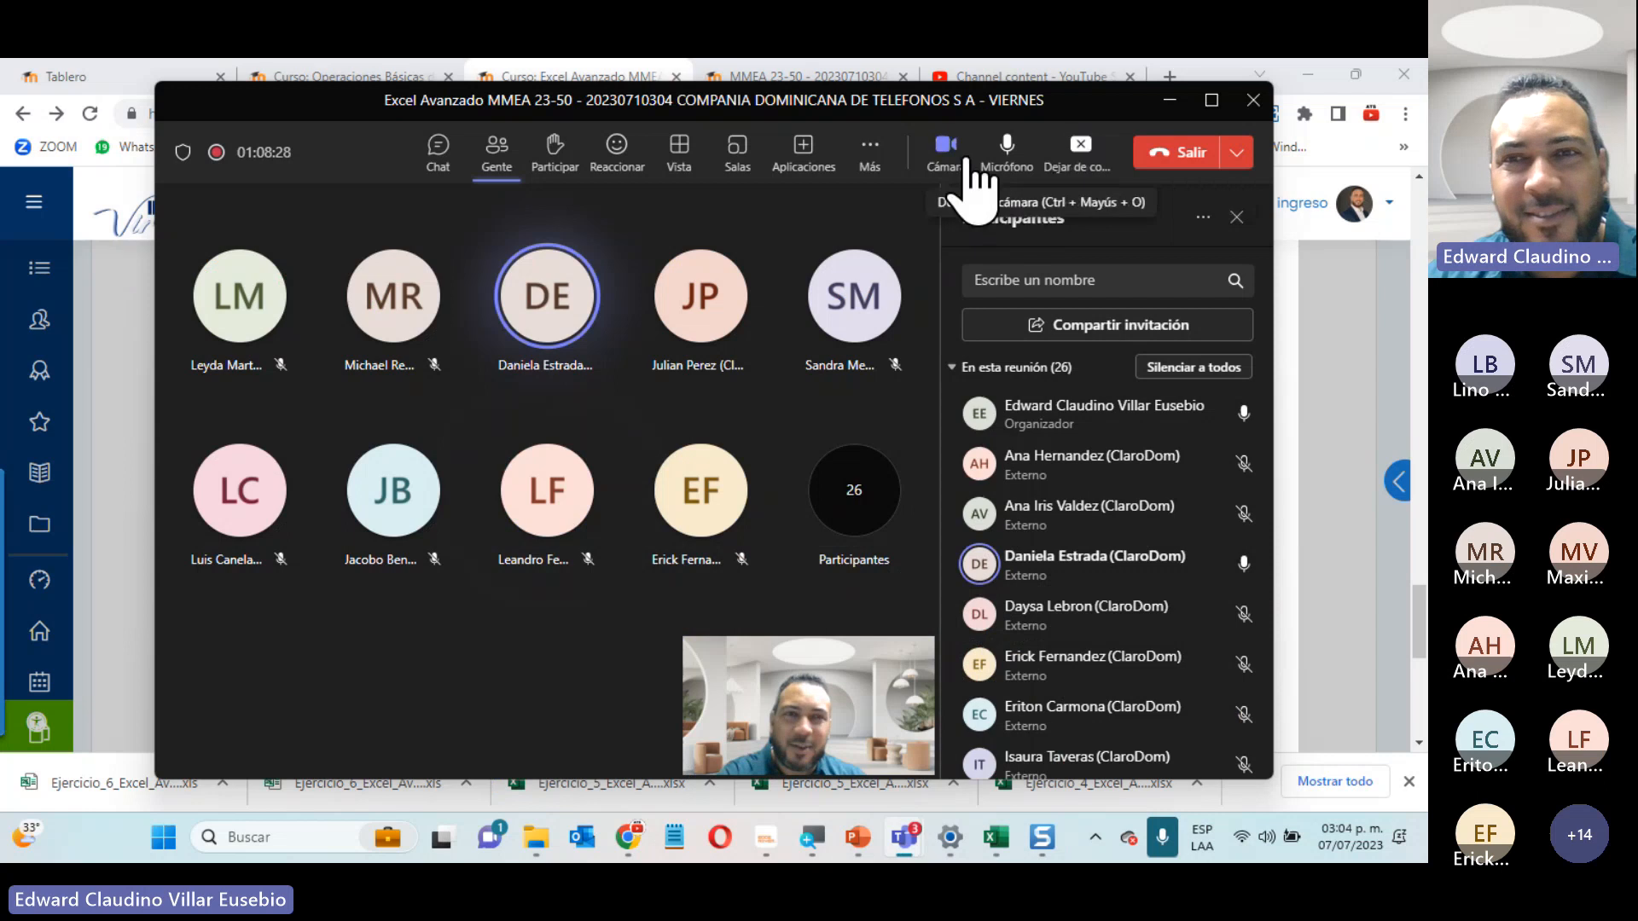
click(967, 158)
click(1007, 154)
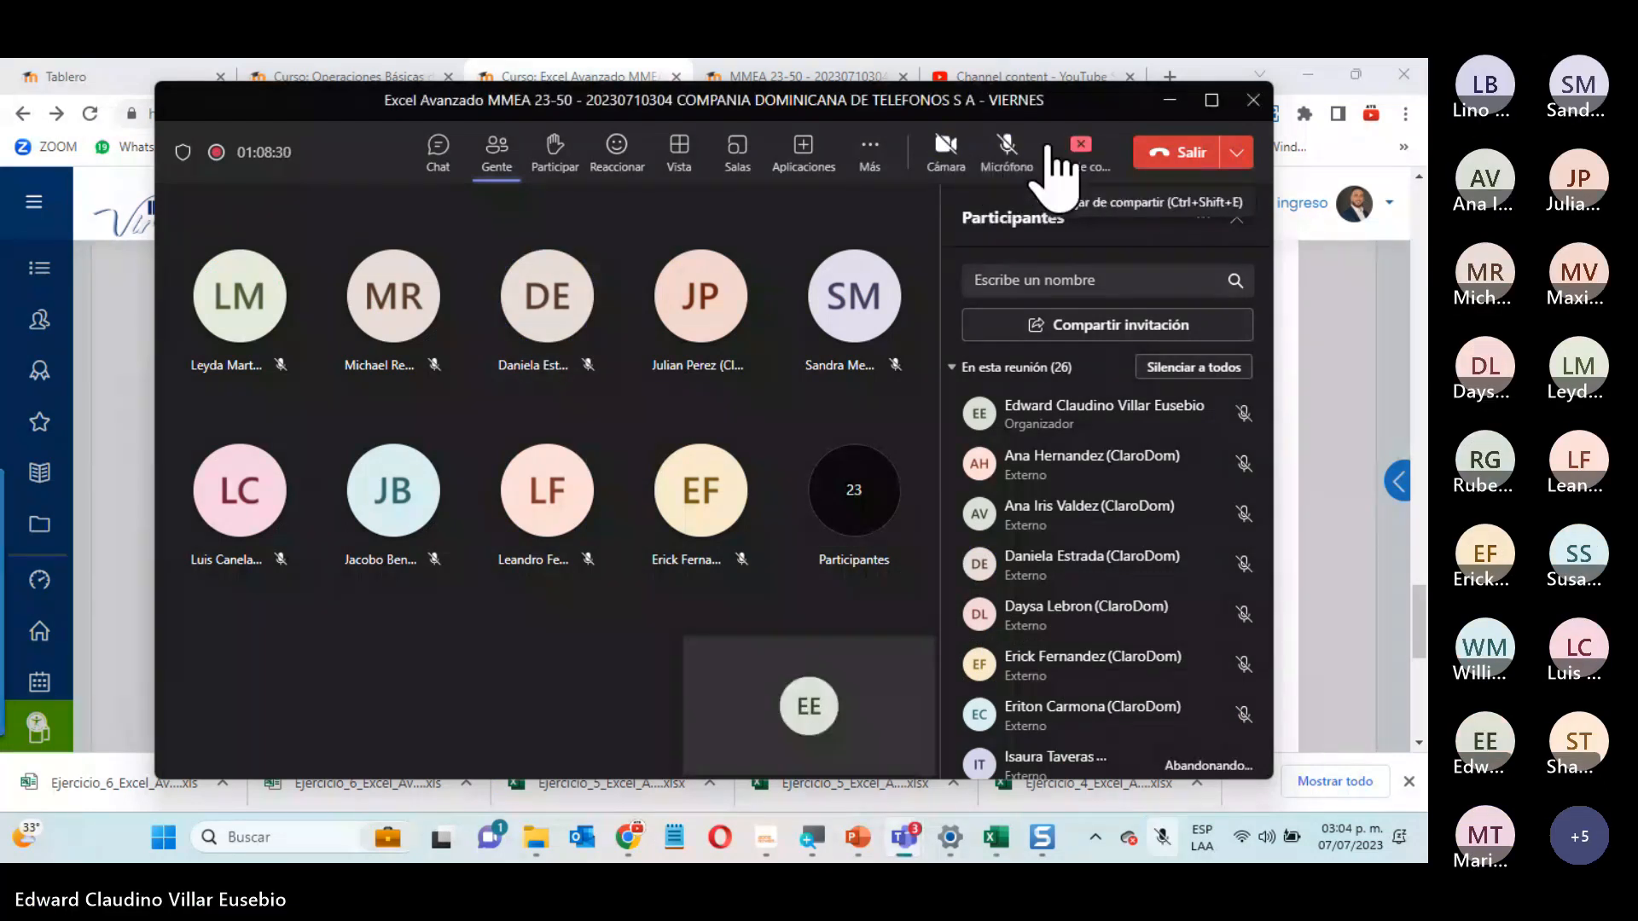
click(1052, 149)
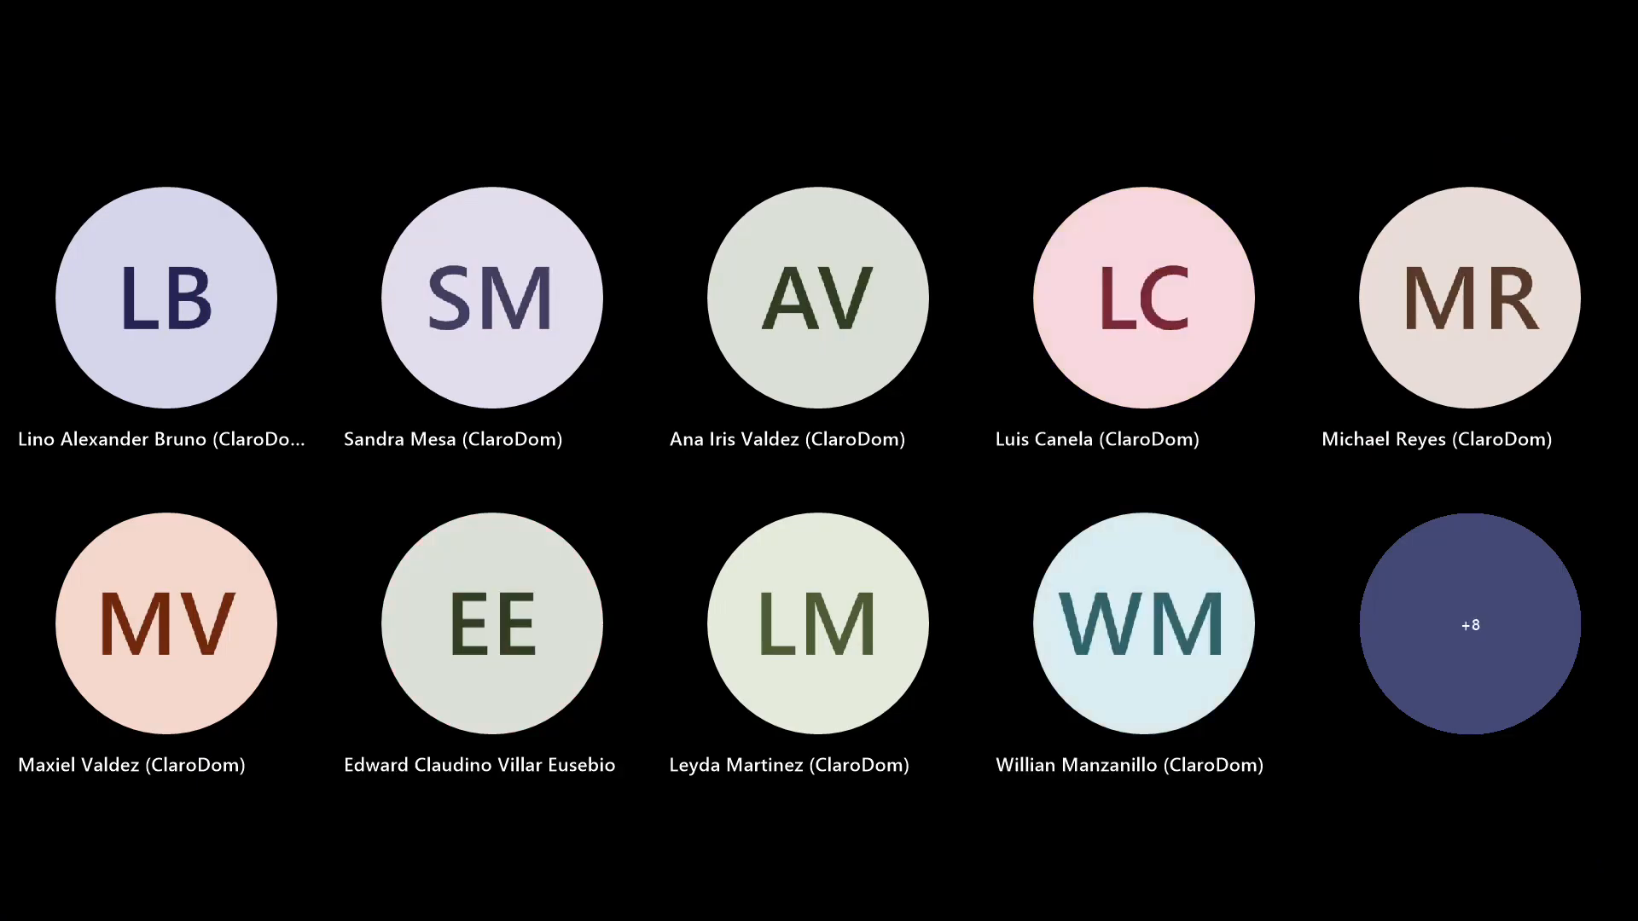